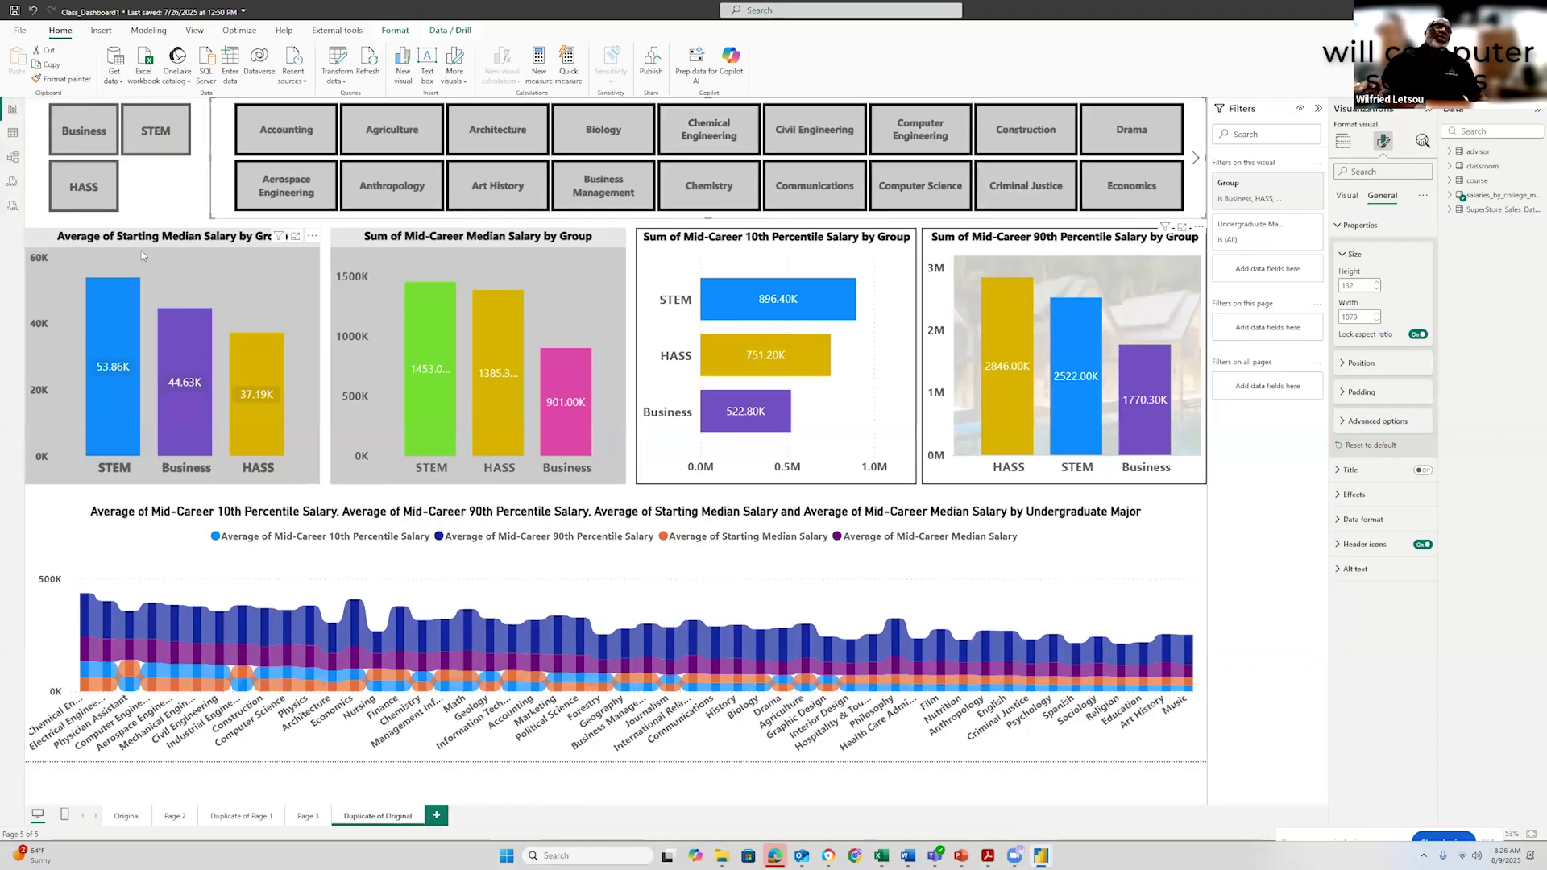
View the SuperStore_Sales_Dataset table's rows and inspect the options available for its Sub-Category column
click(12, 135)
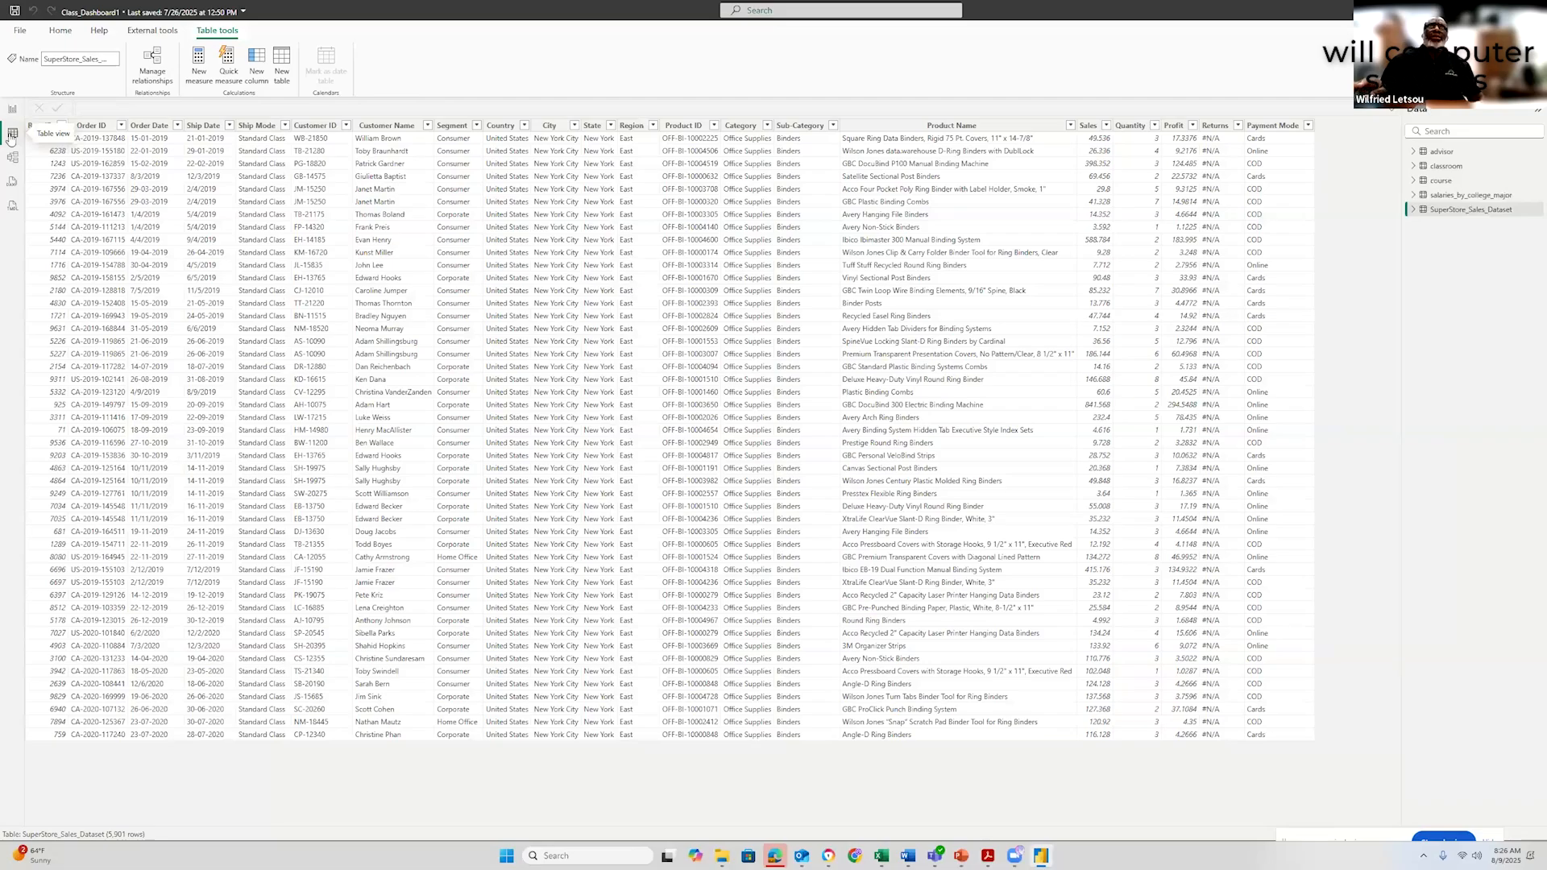
click(791, 127)
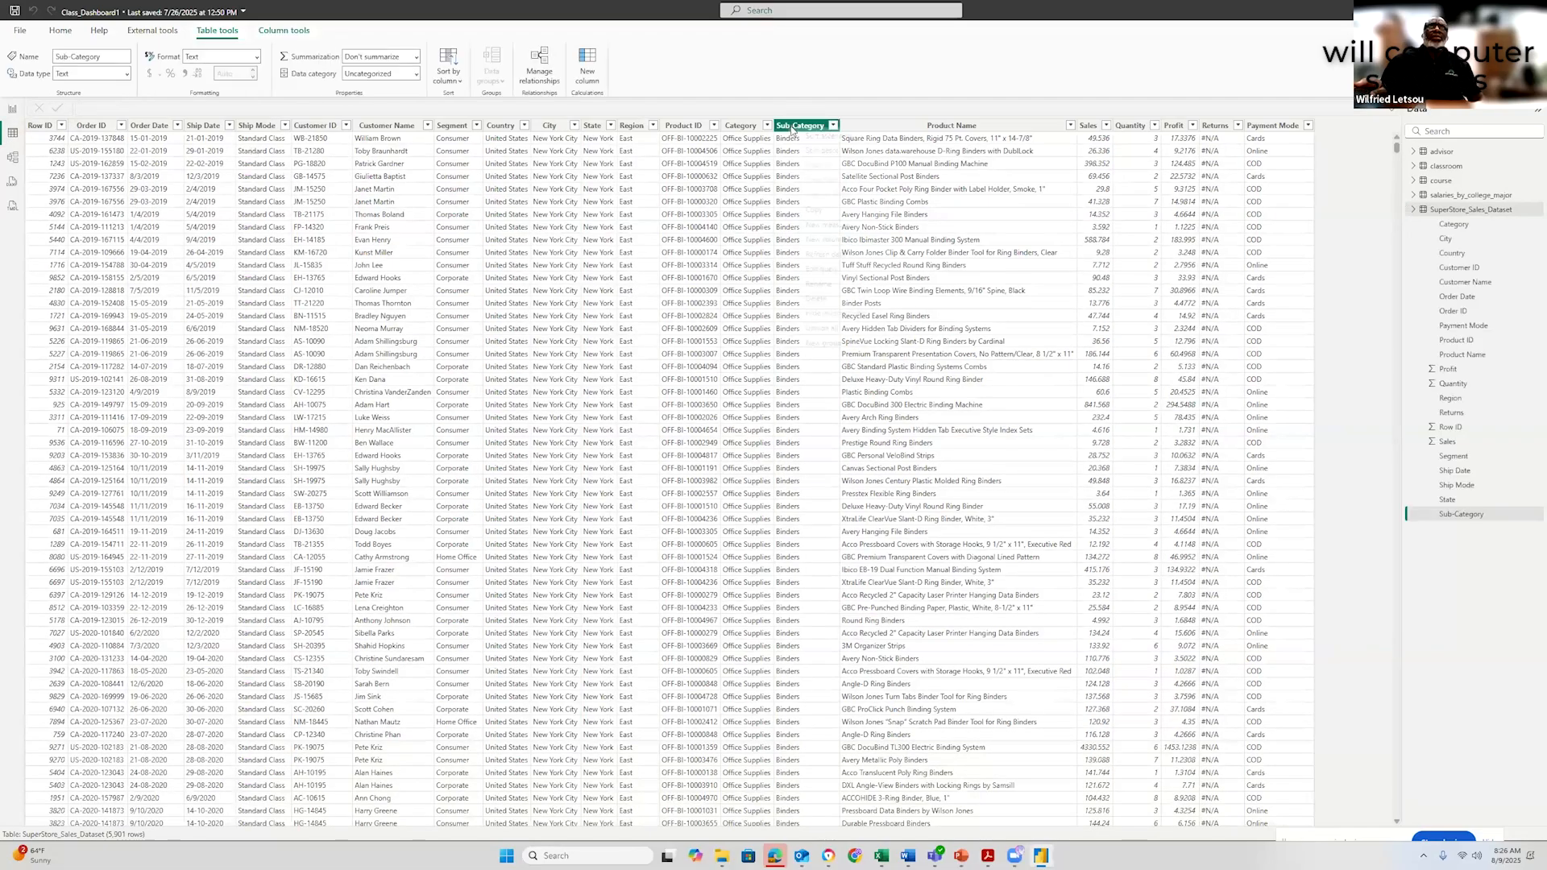
right_click(791, 129)
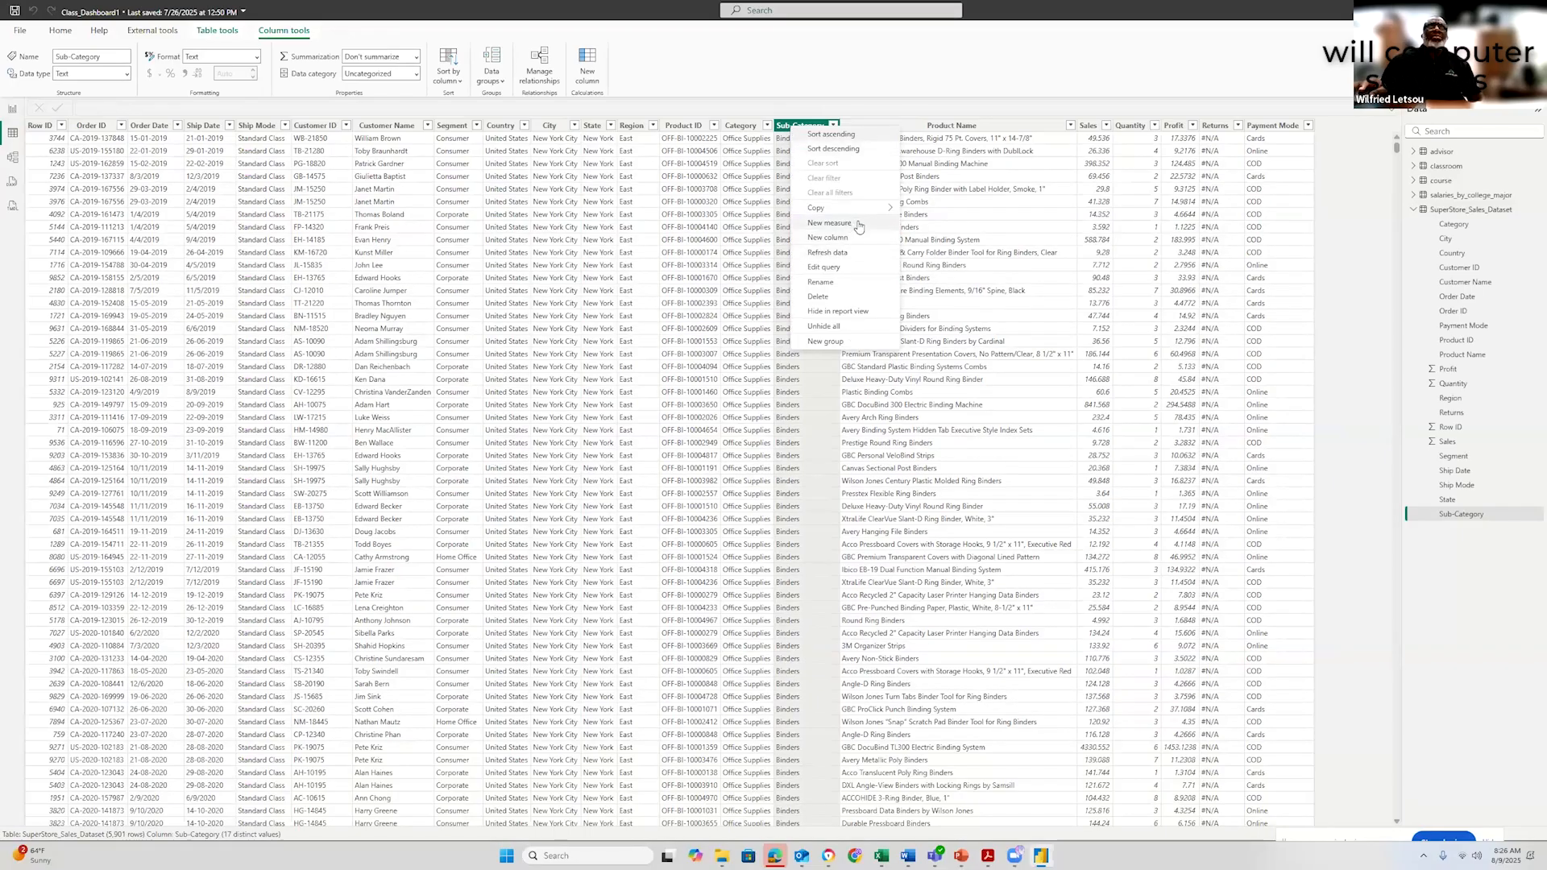
click(1350, 298)
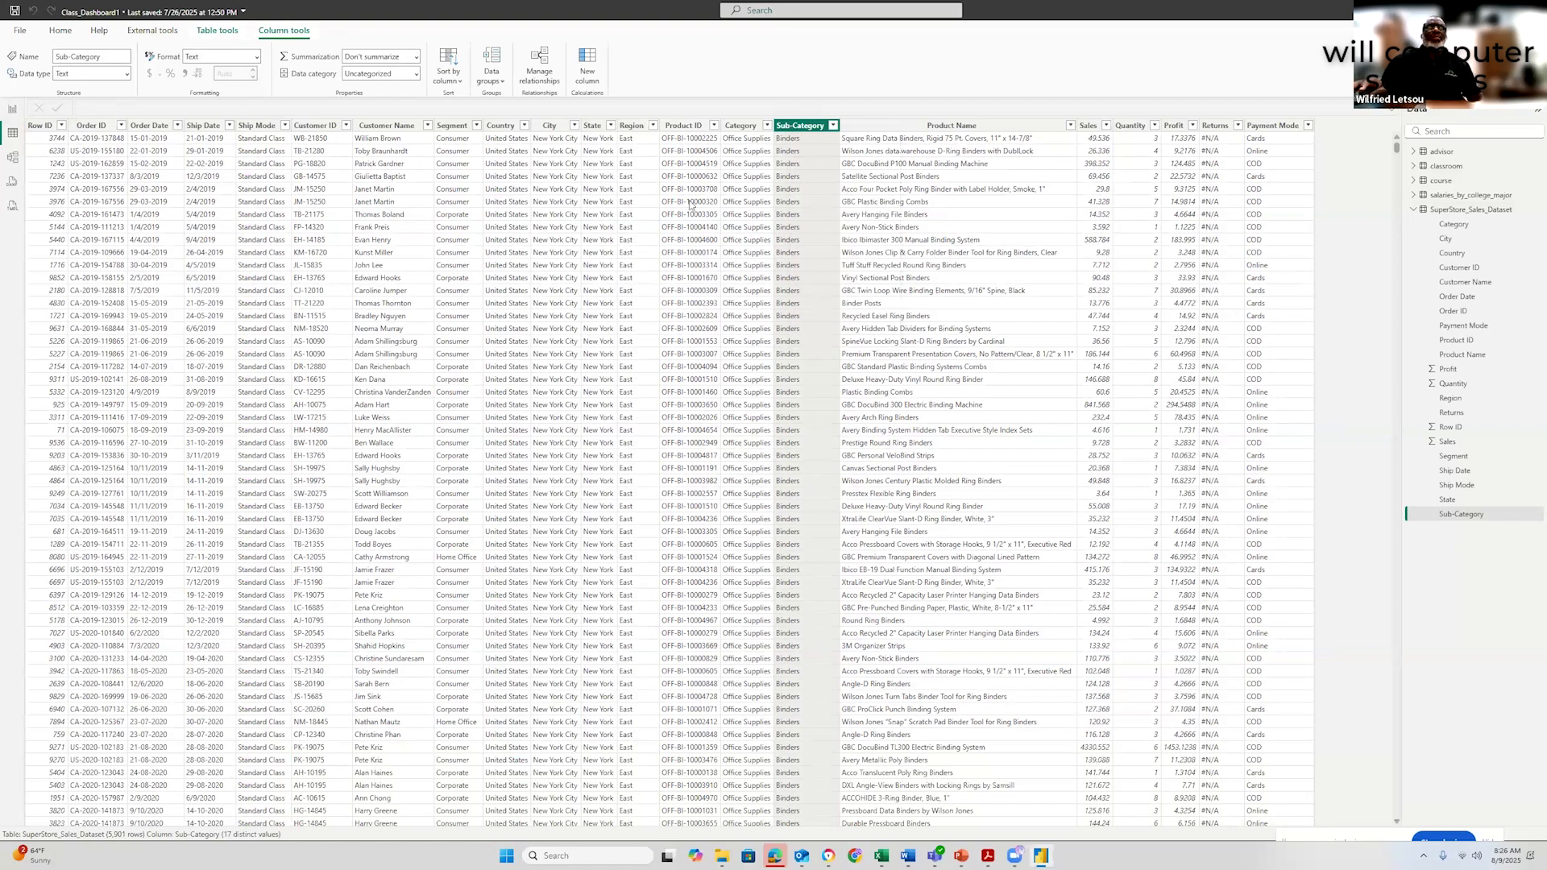
Rearrange the advisor, classroom, course, salaries_by_college_major and SuperStore_Sales_Dataset table cards in the data model, spreading them apart
click(11, 159)
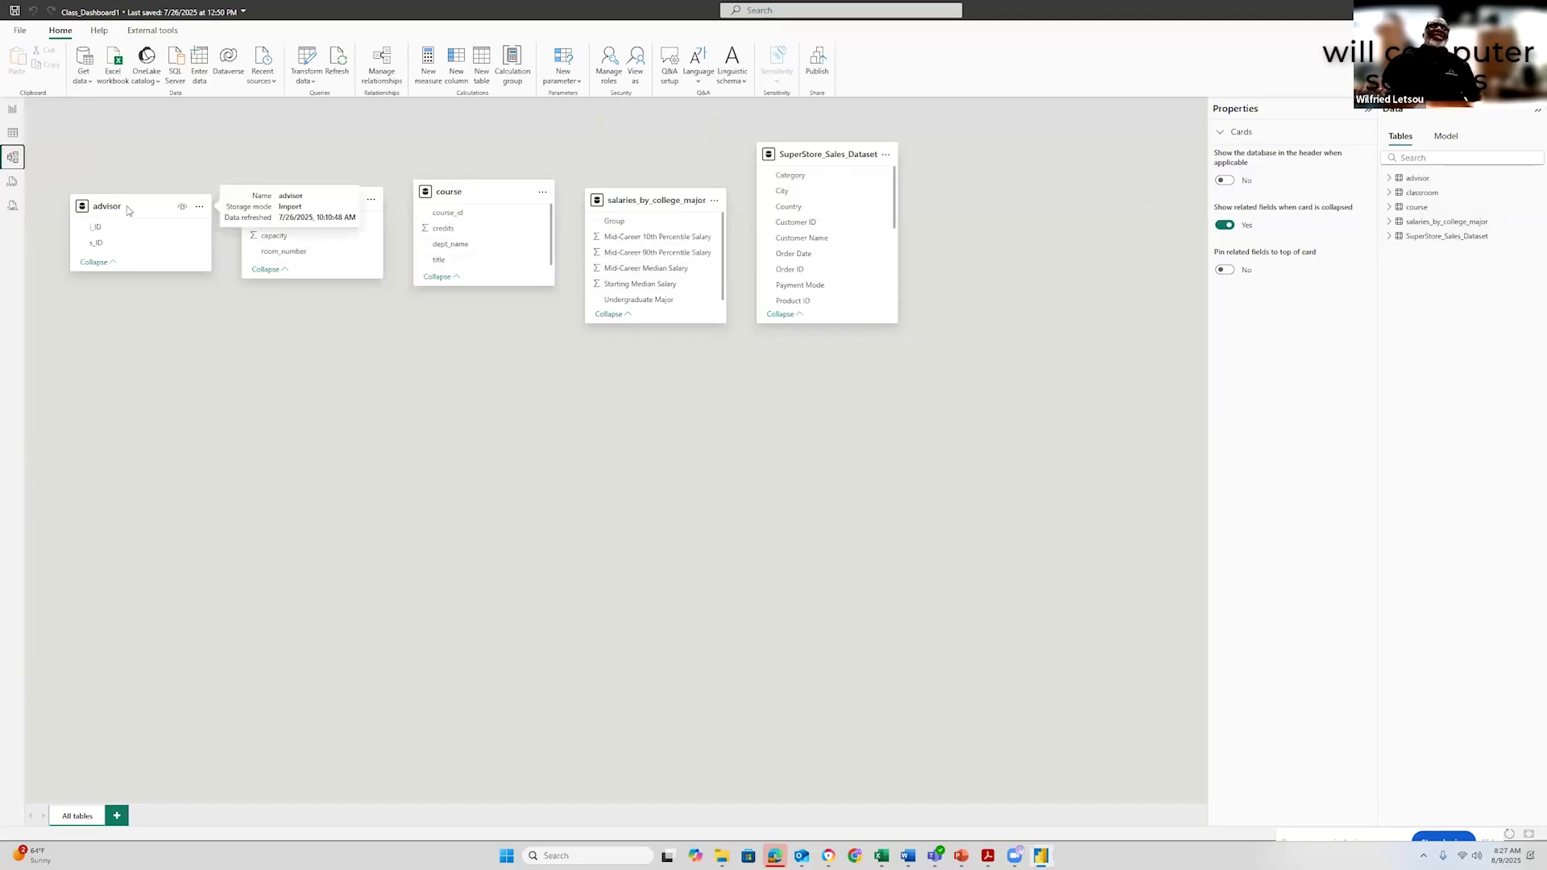
drag(127, 210, 244, 383)
drag(282, 198, 197, 171)
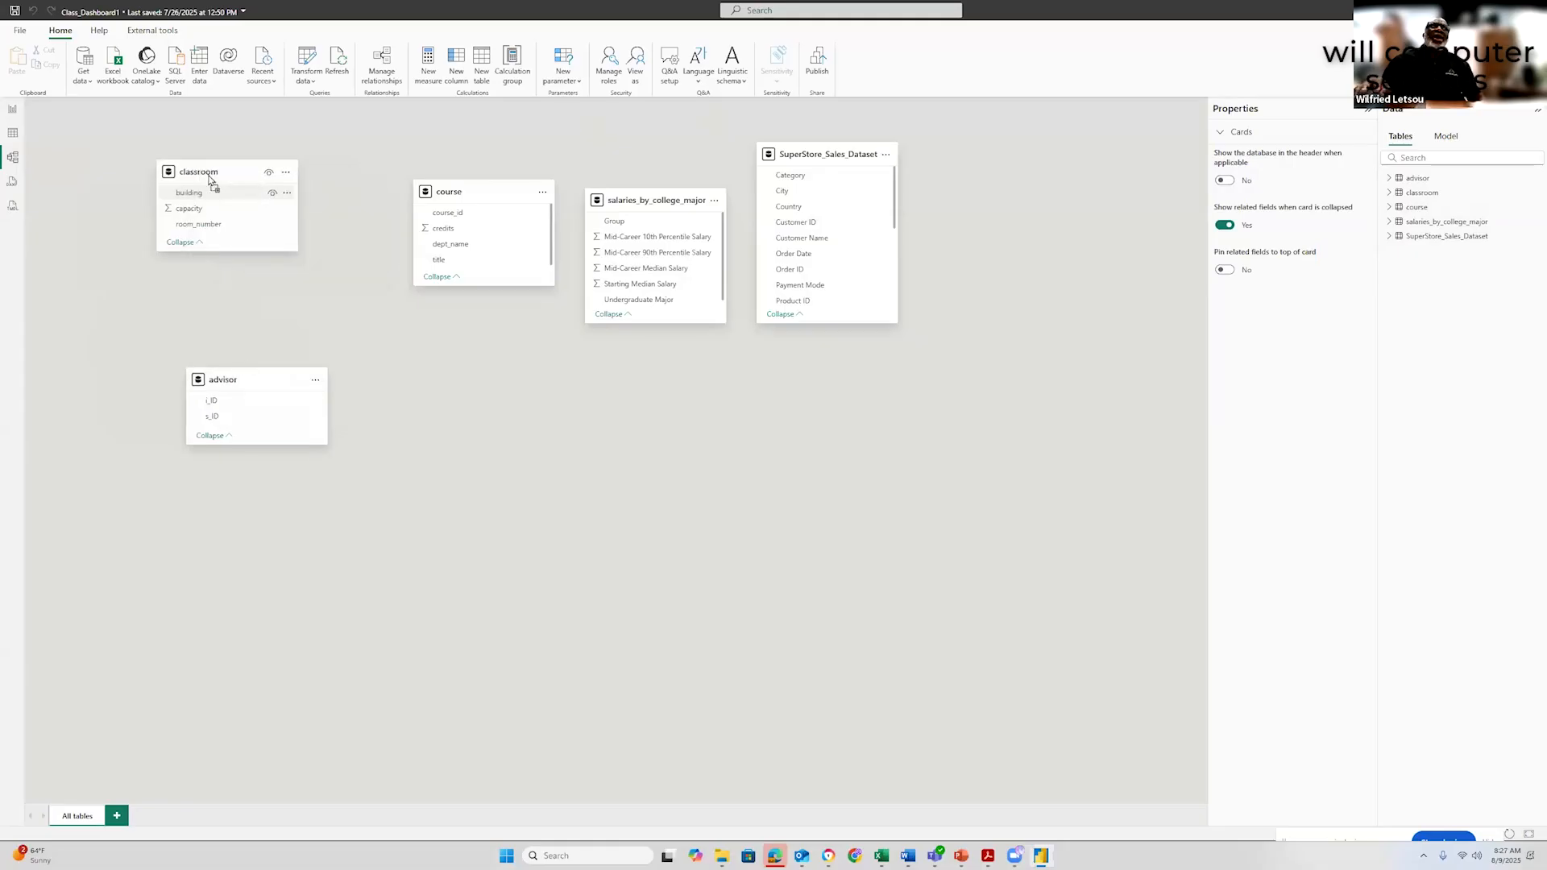
drag(479, 196, 417, 245)
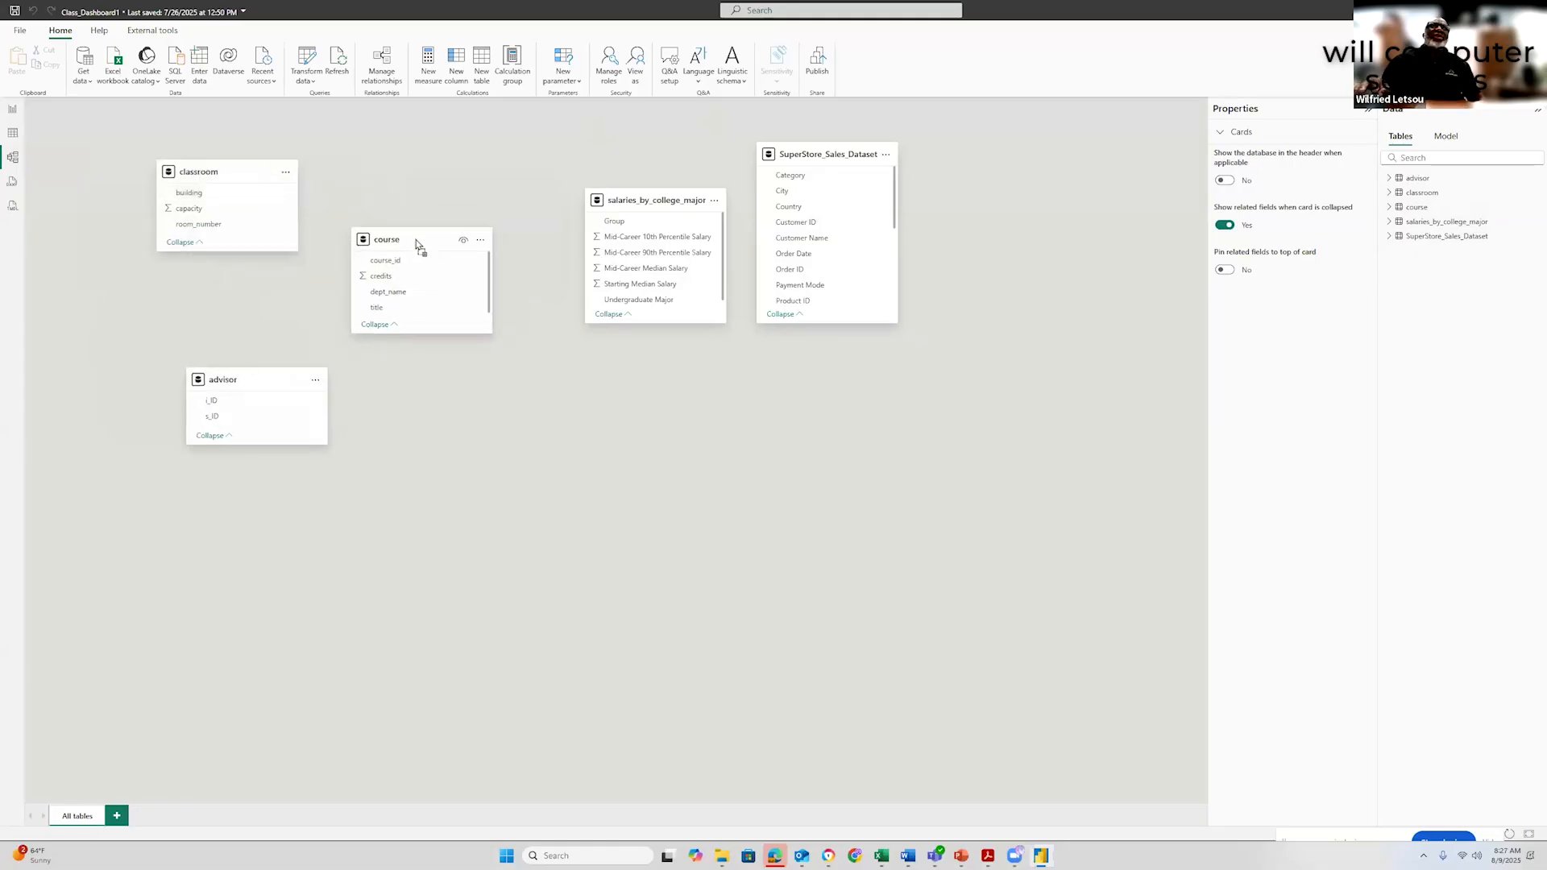
drag(830, 154, 1066, 189)
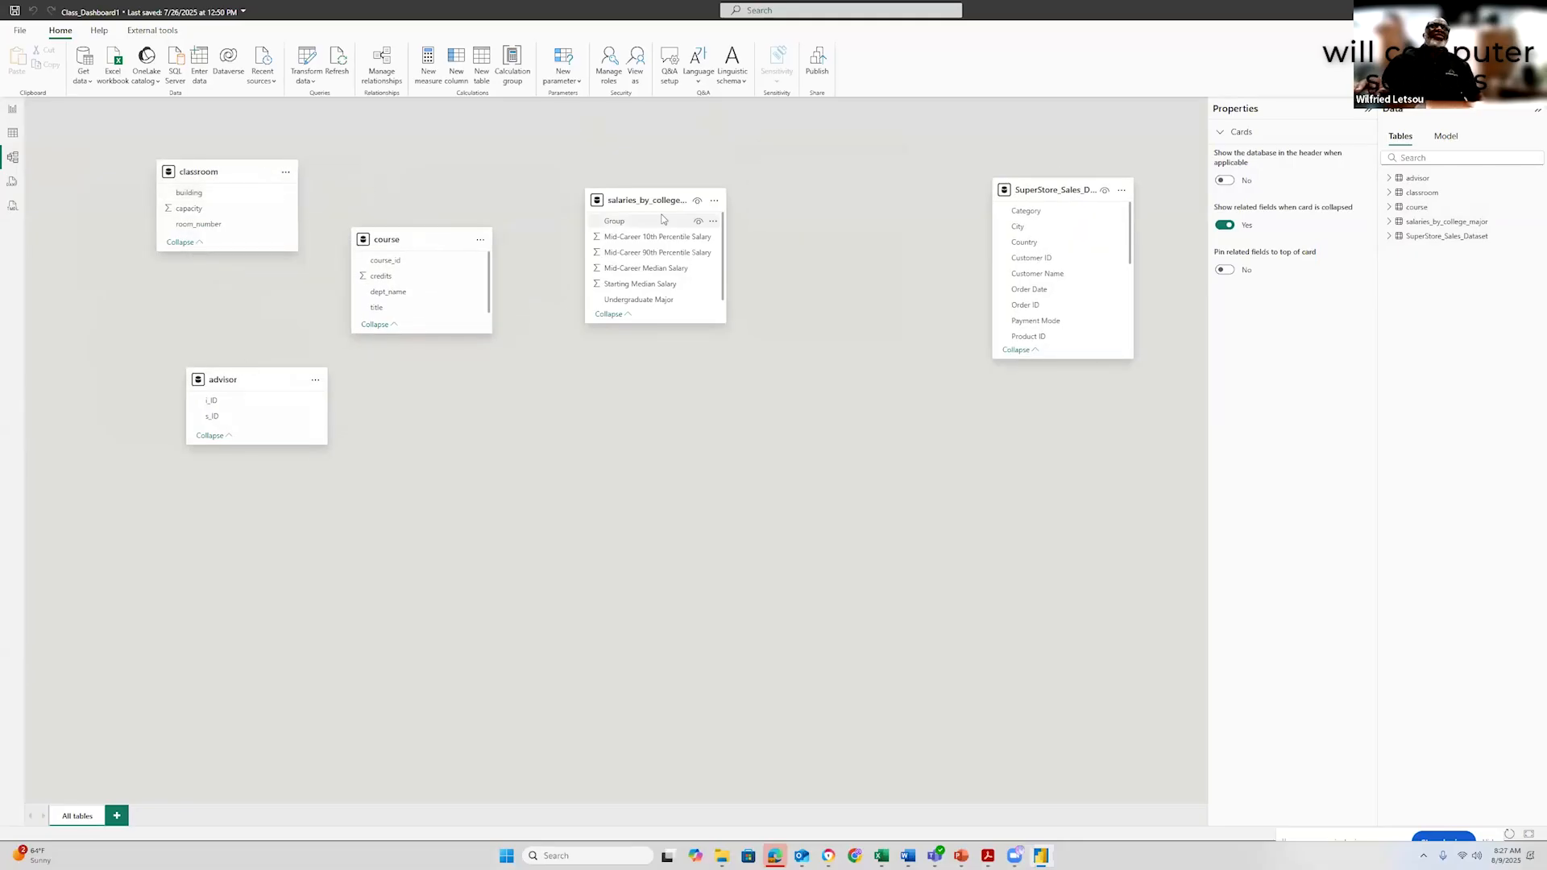
drag(657, 201, 730, 247)
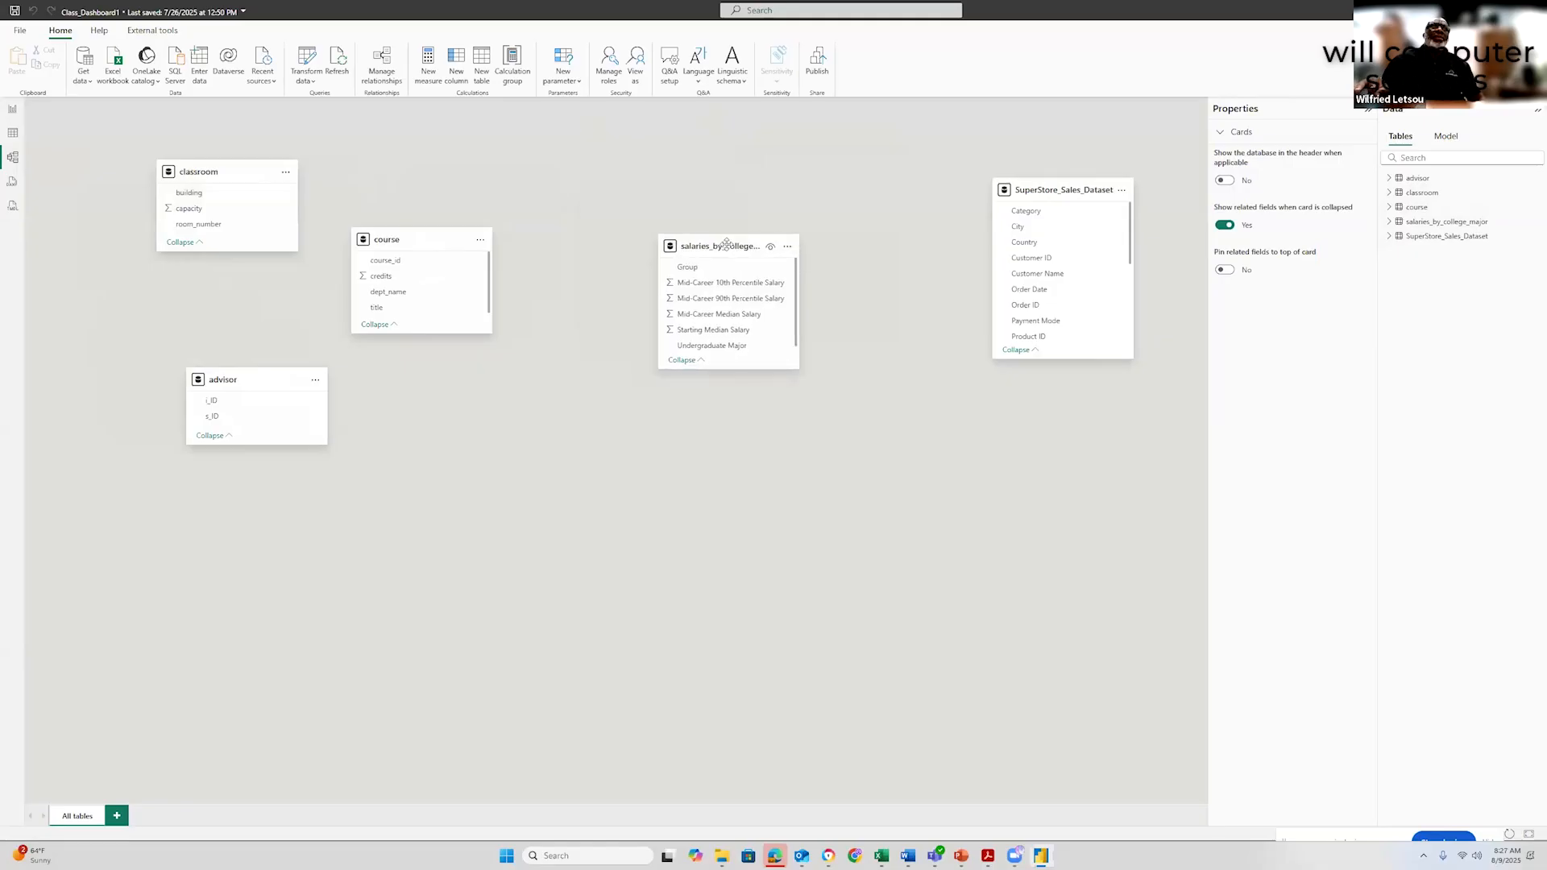
drag(433, 239, 477, 229)
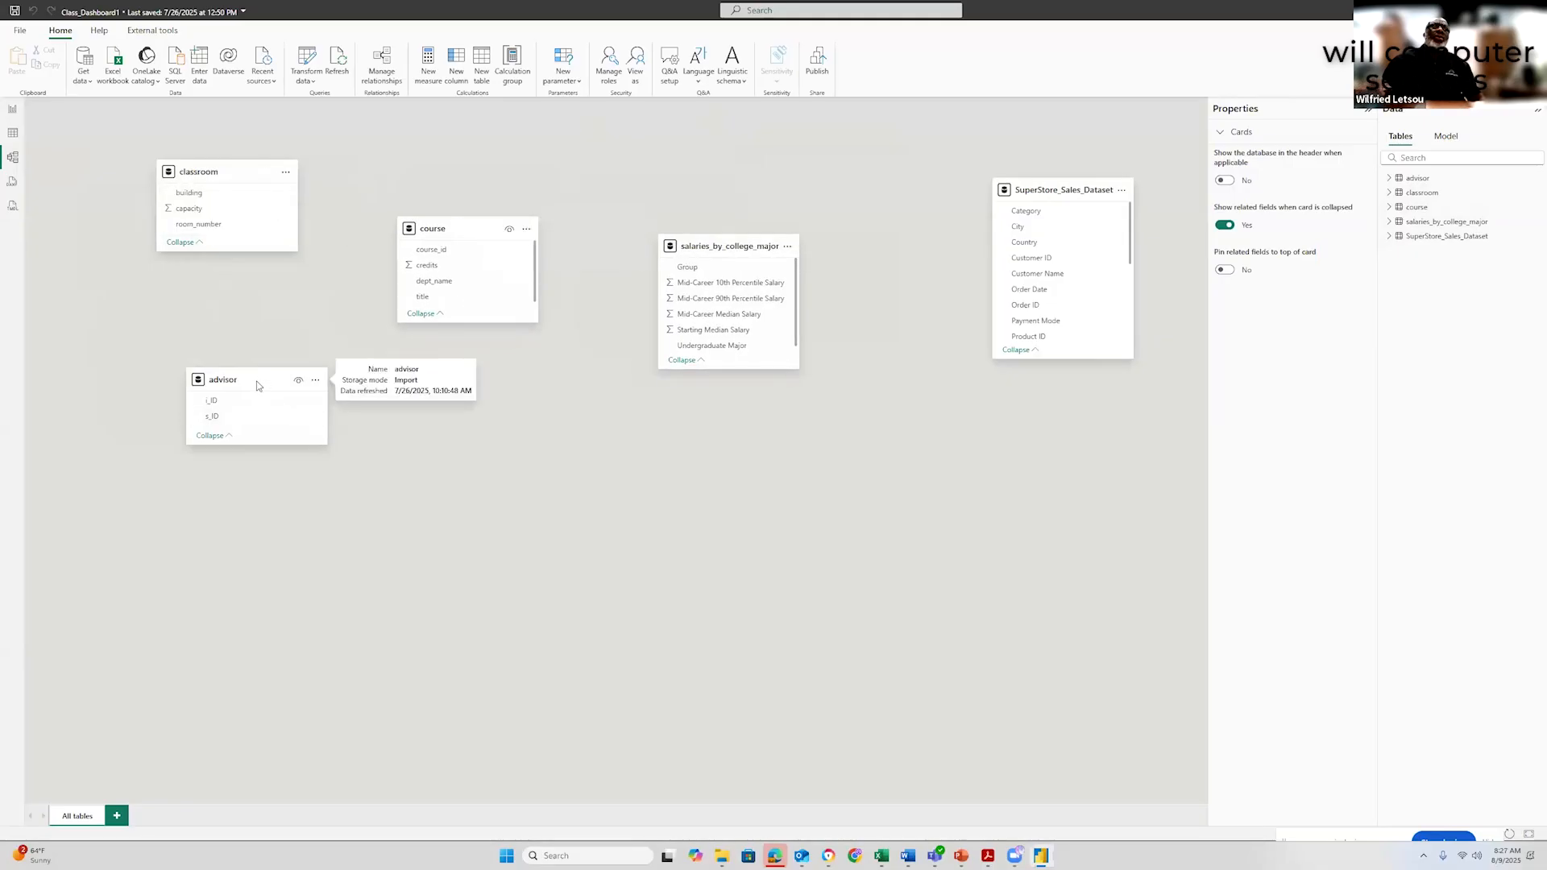
drag(256, 384, 251, 373)
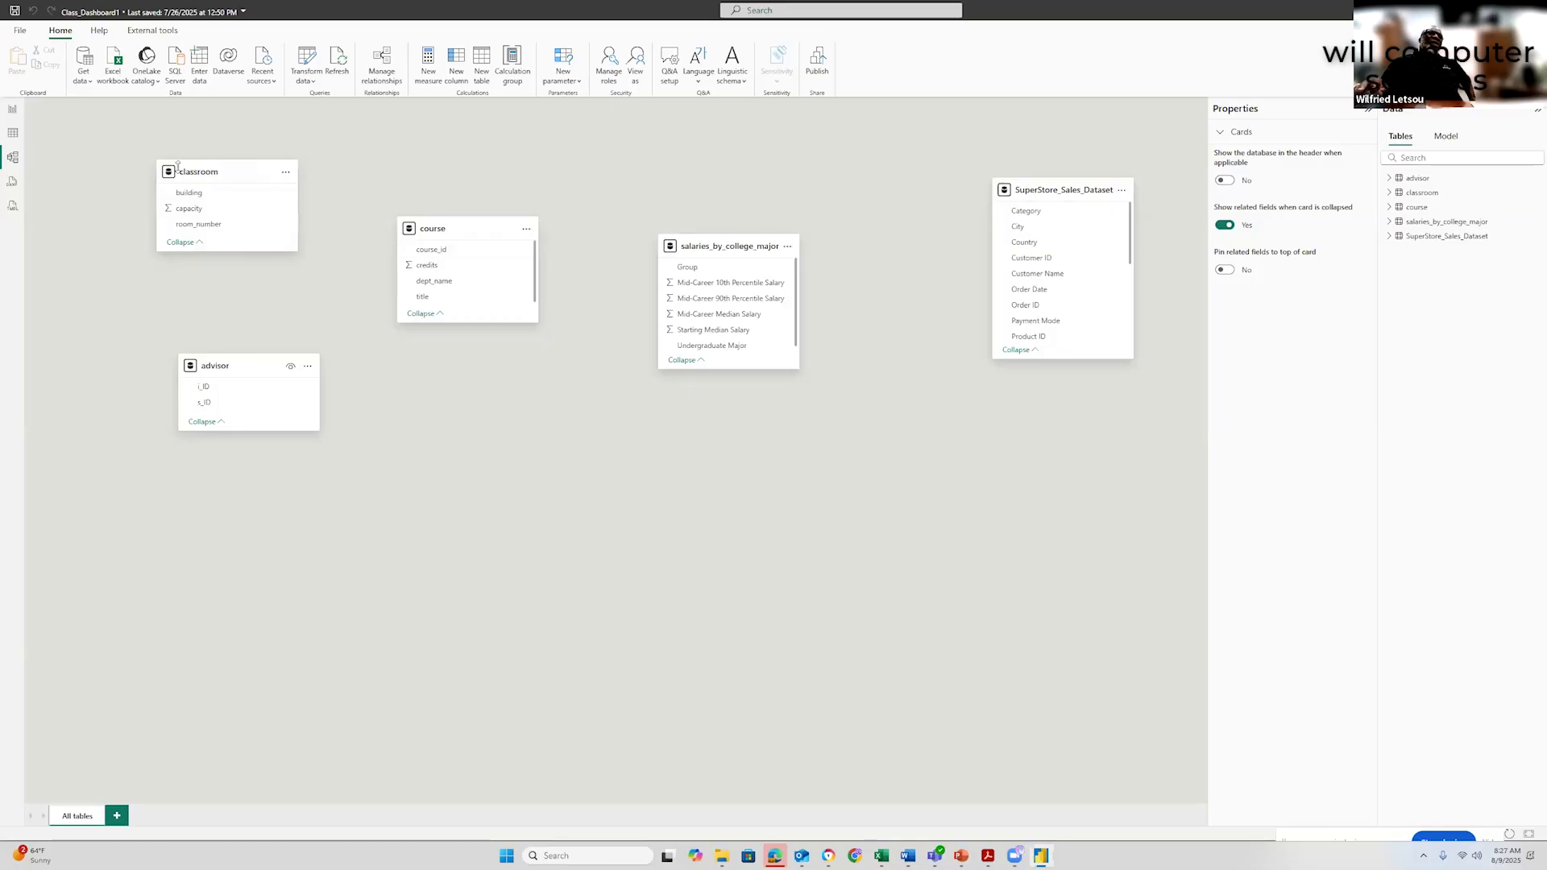
mouse_move(208, 187)
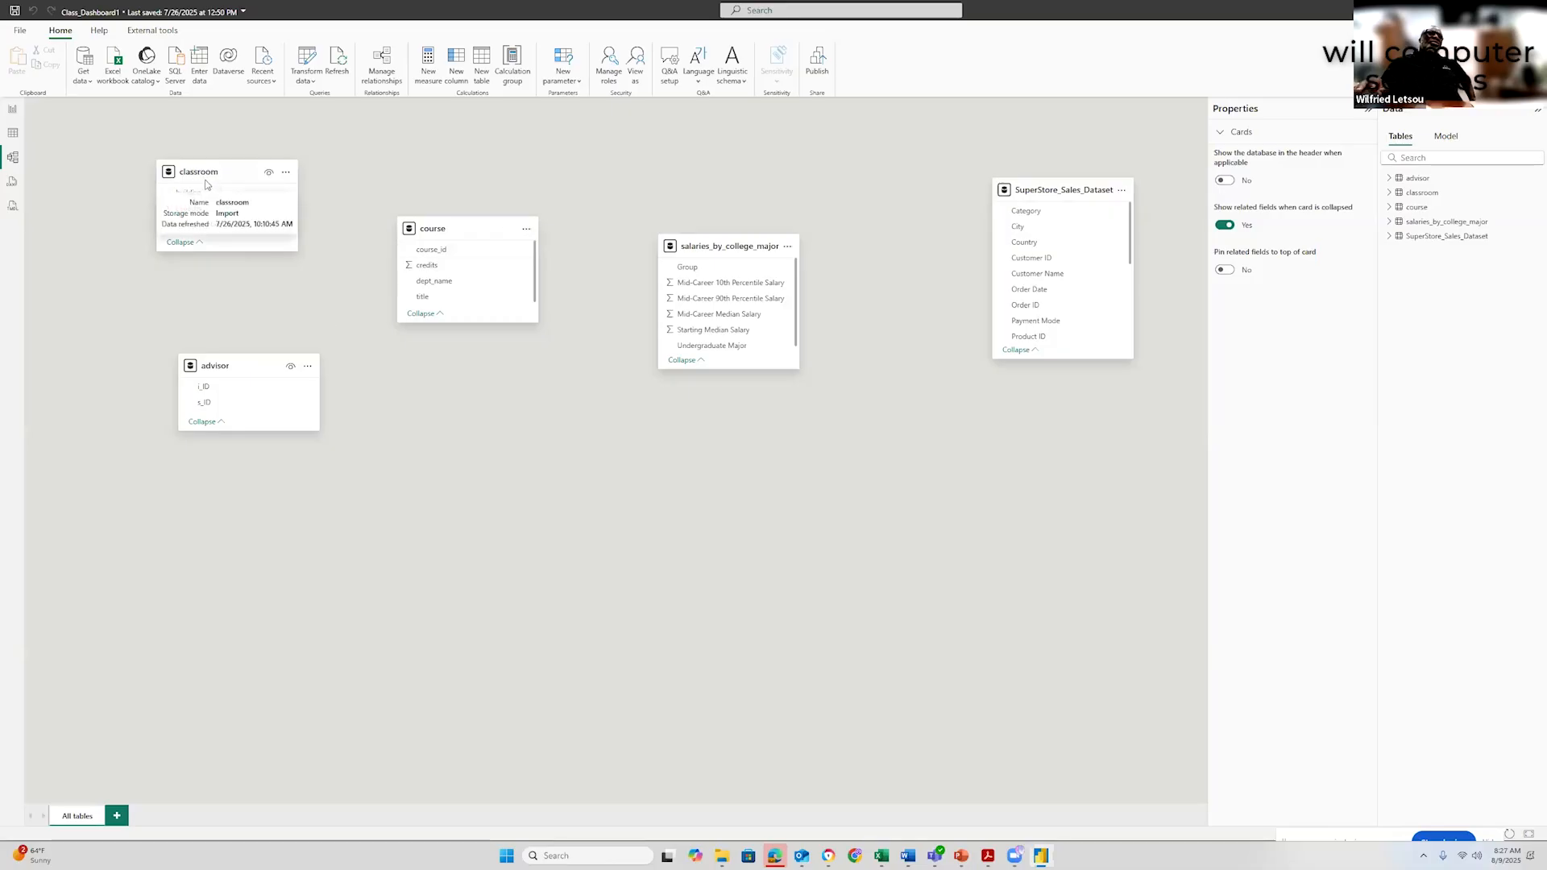
mouse_move(220, 377)
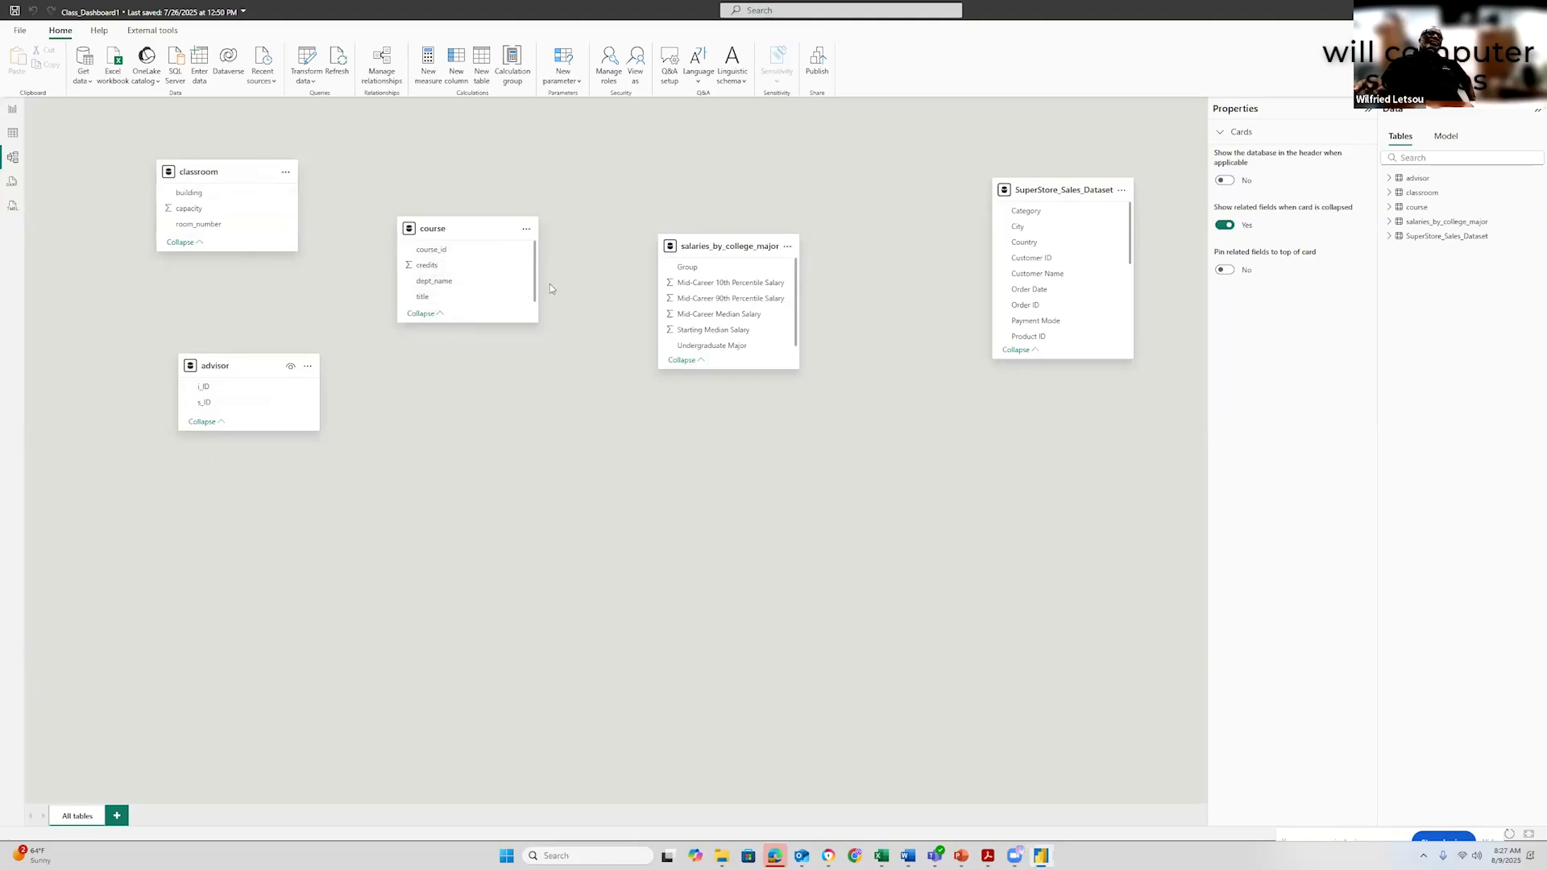
drag(535, 292, 534, 310)
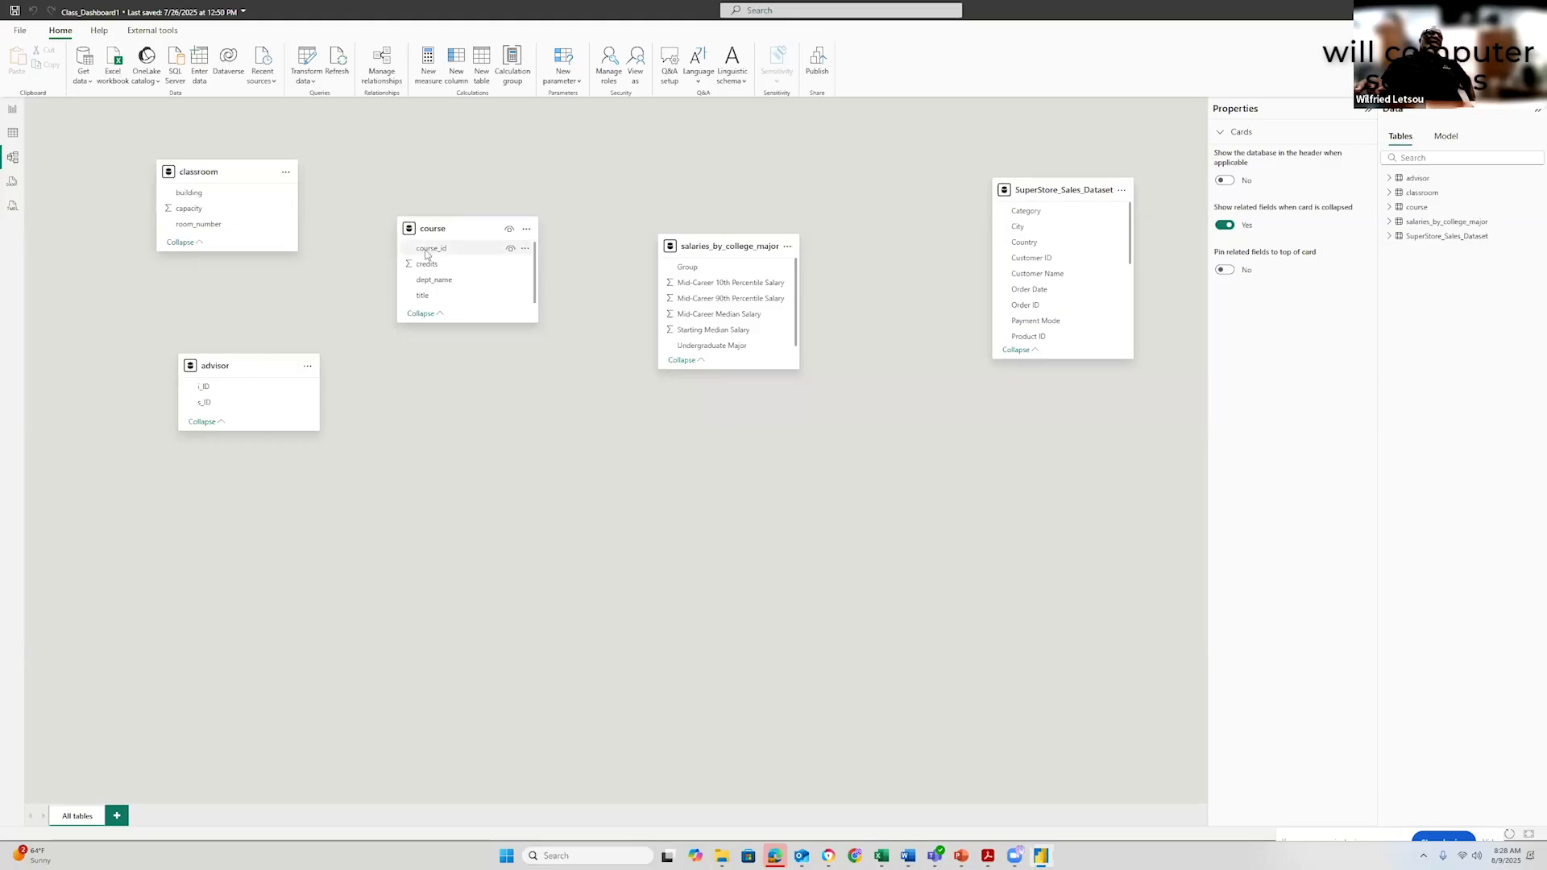
drag(427, 251, 232, 199)
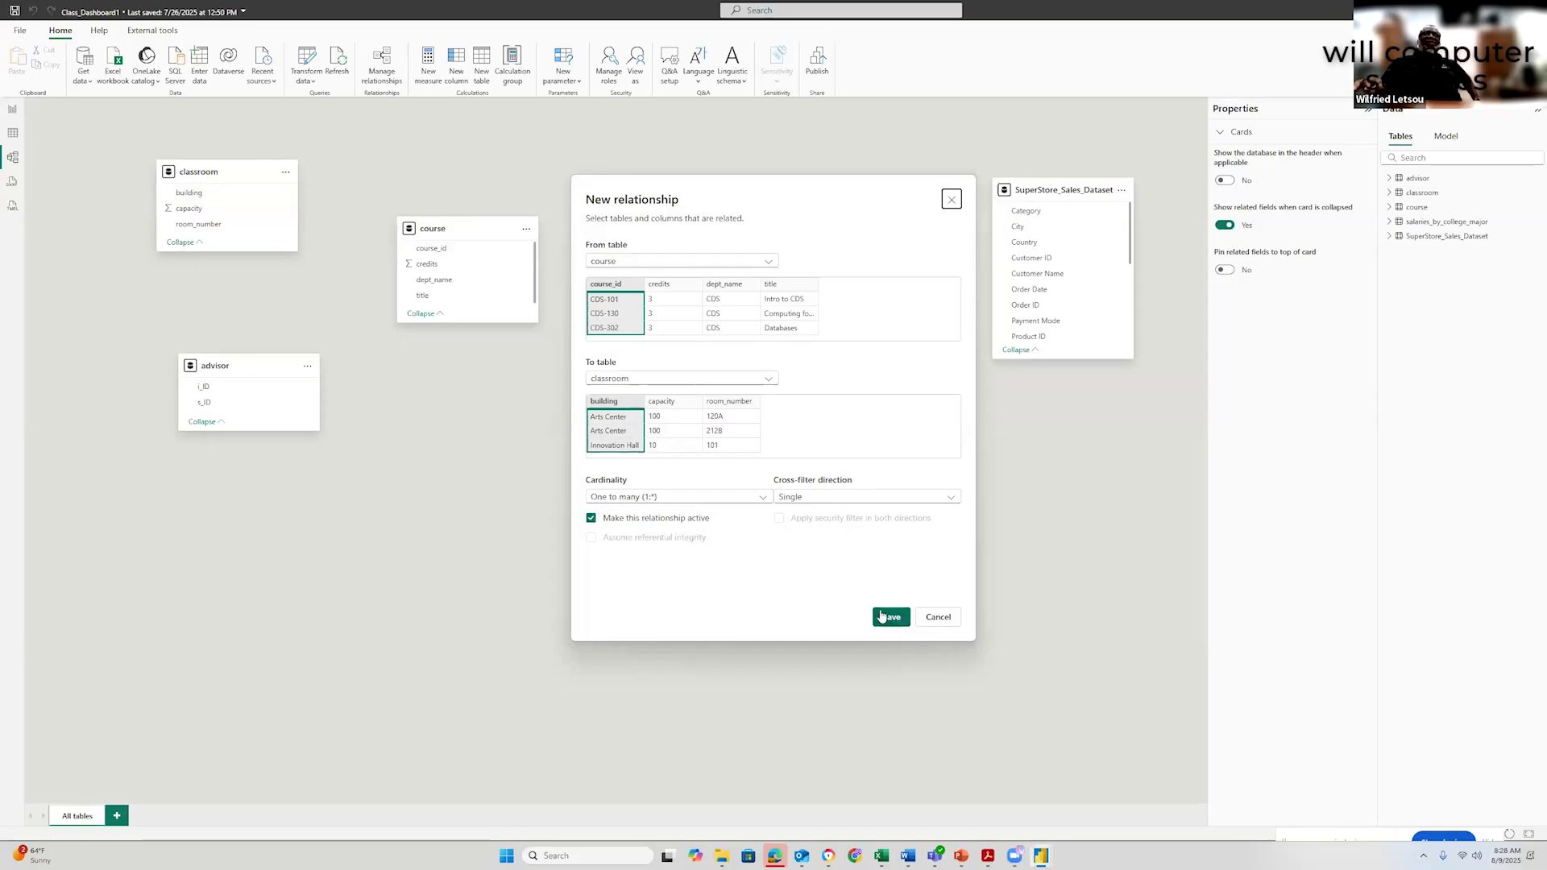
click(941, 618)
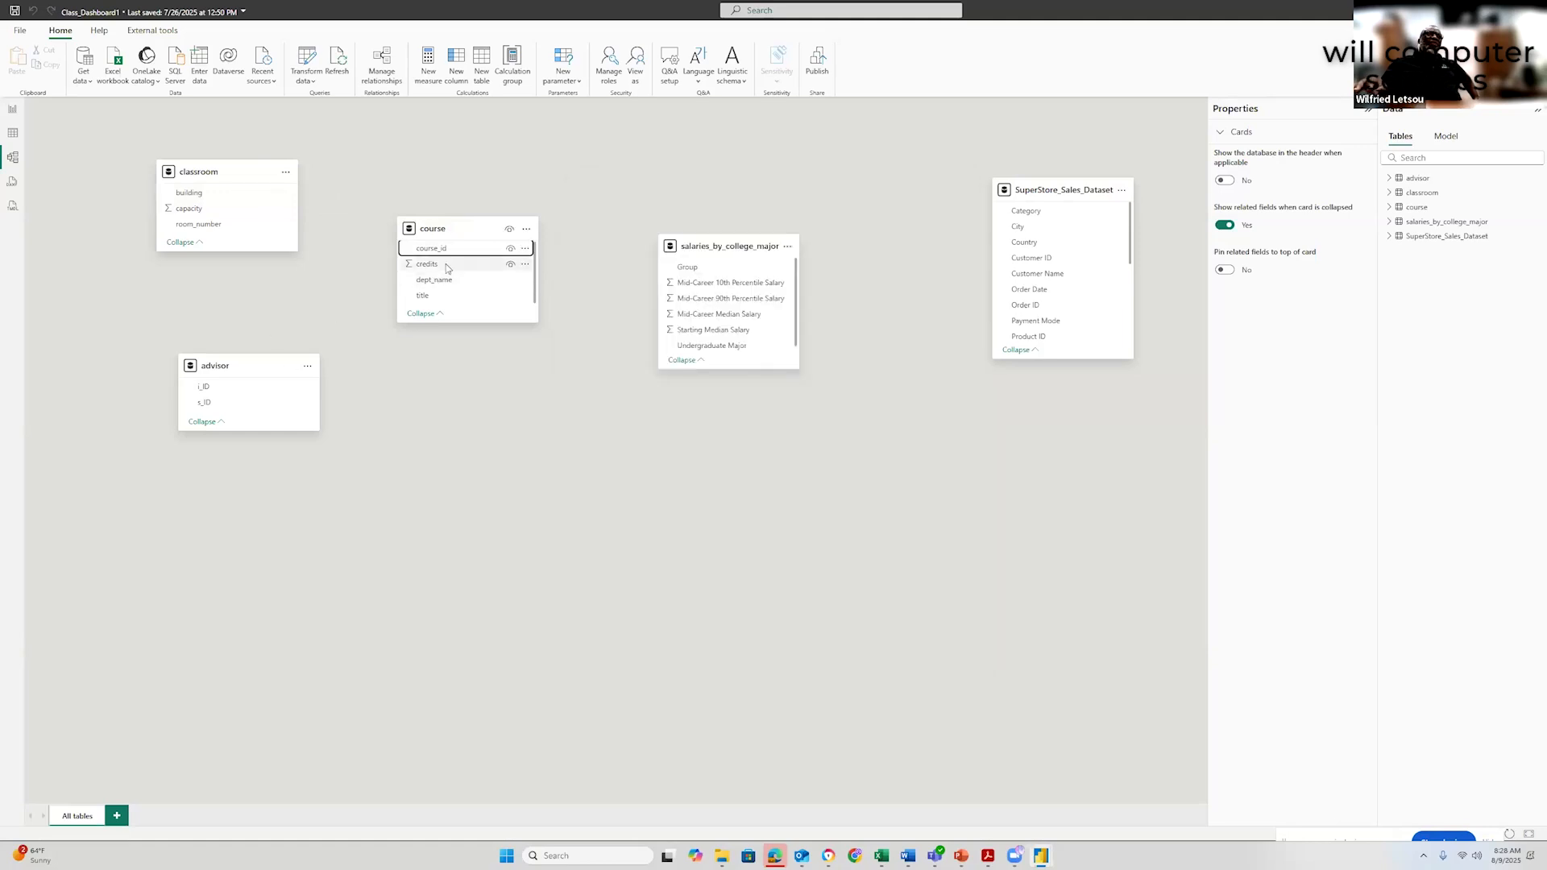
drag(431, 254, 234, 397)
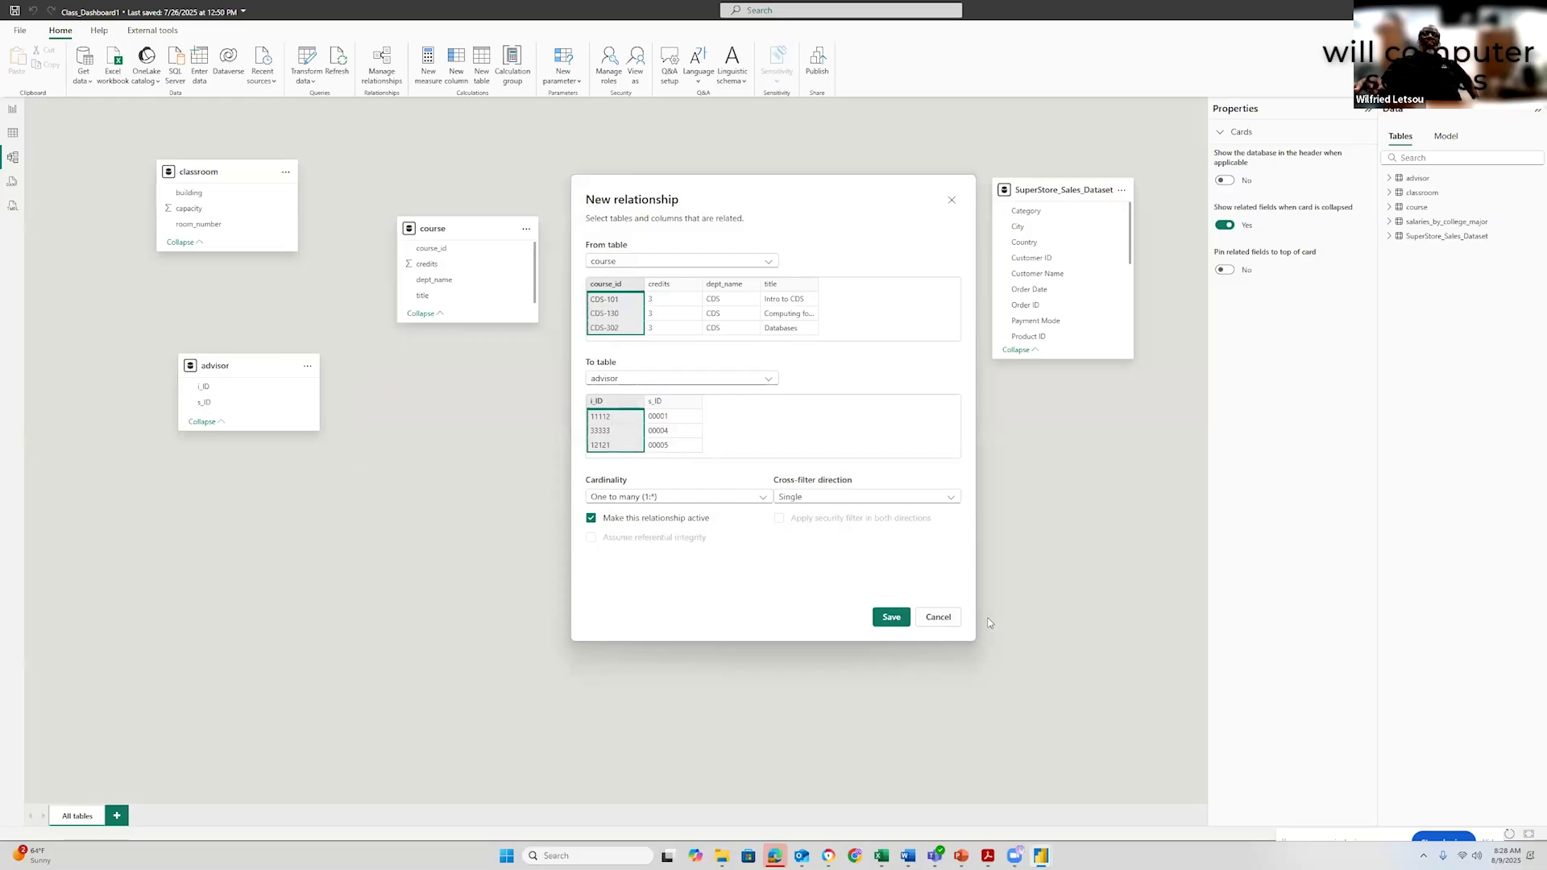
click(936, 617)
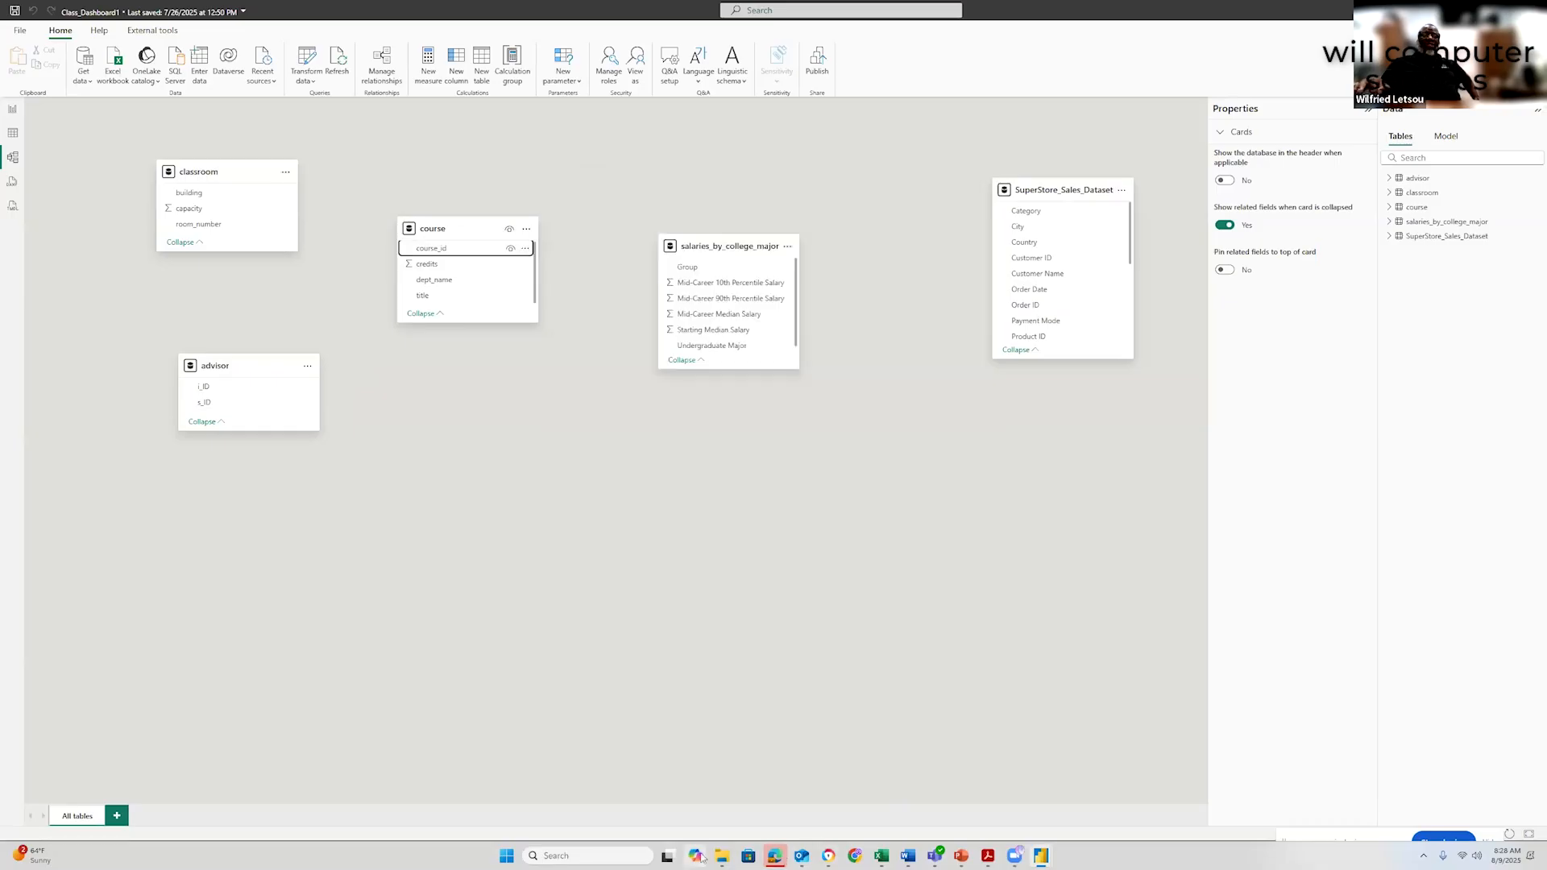
Find and launch Microsoft SQL Server Management Studio 18 through the system search
key(super)
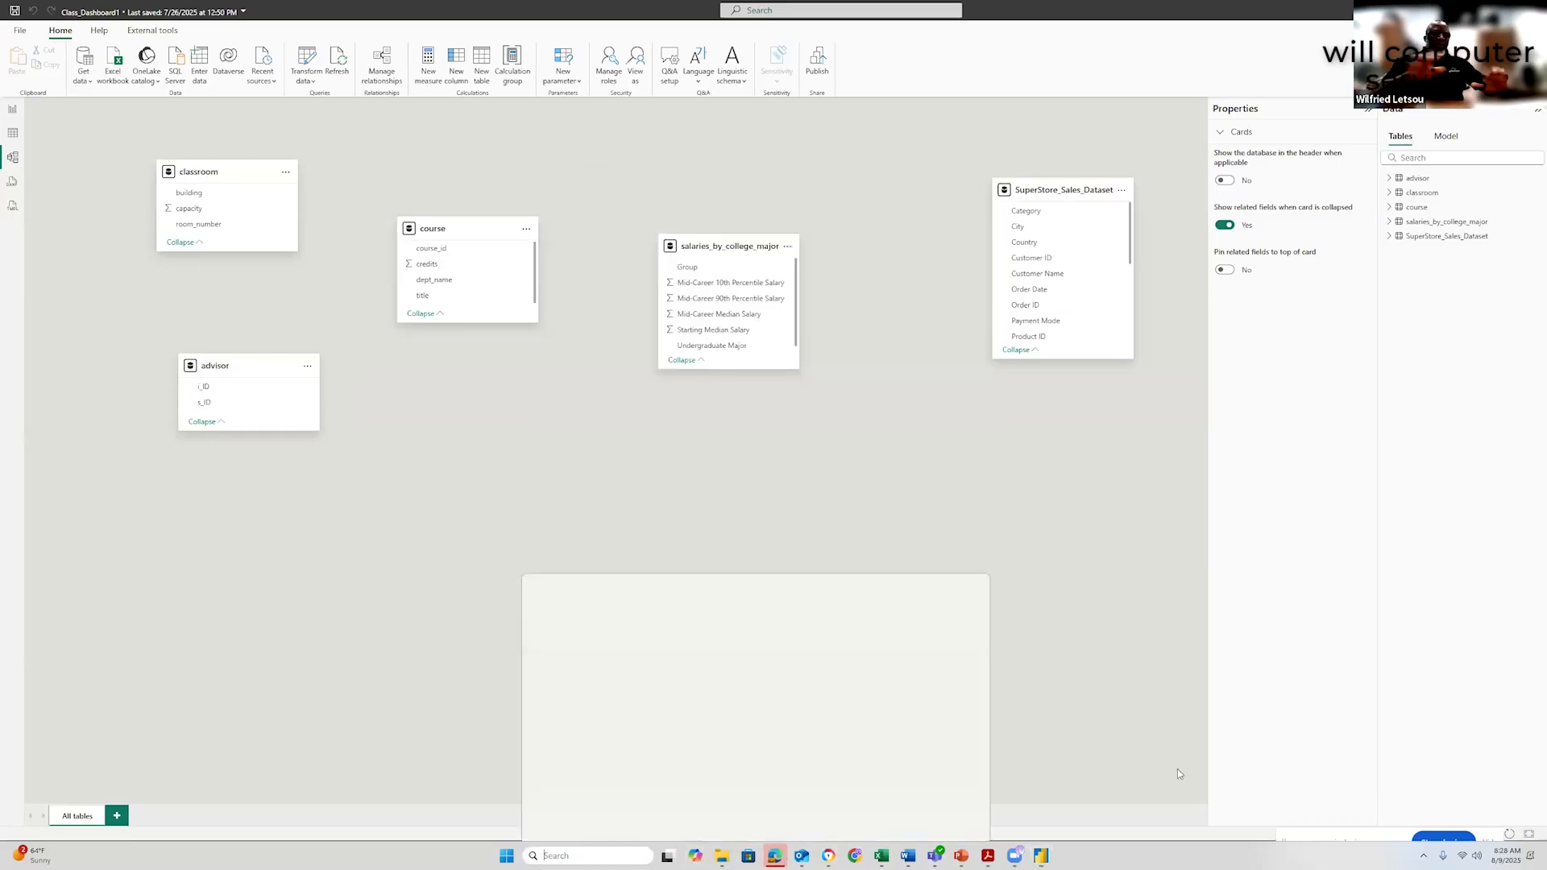
text(sq)
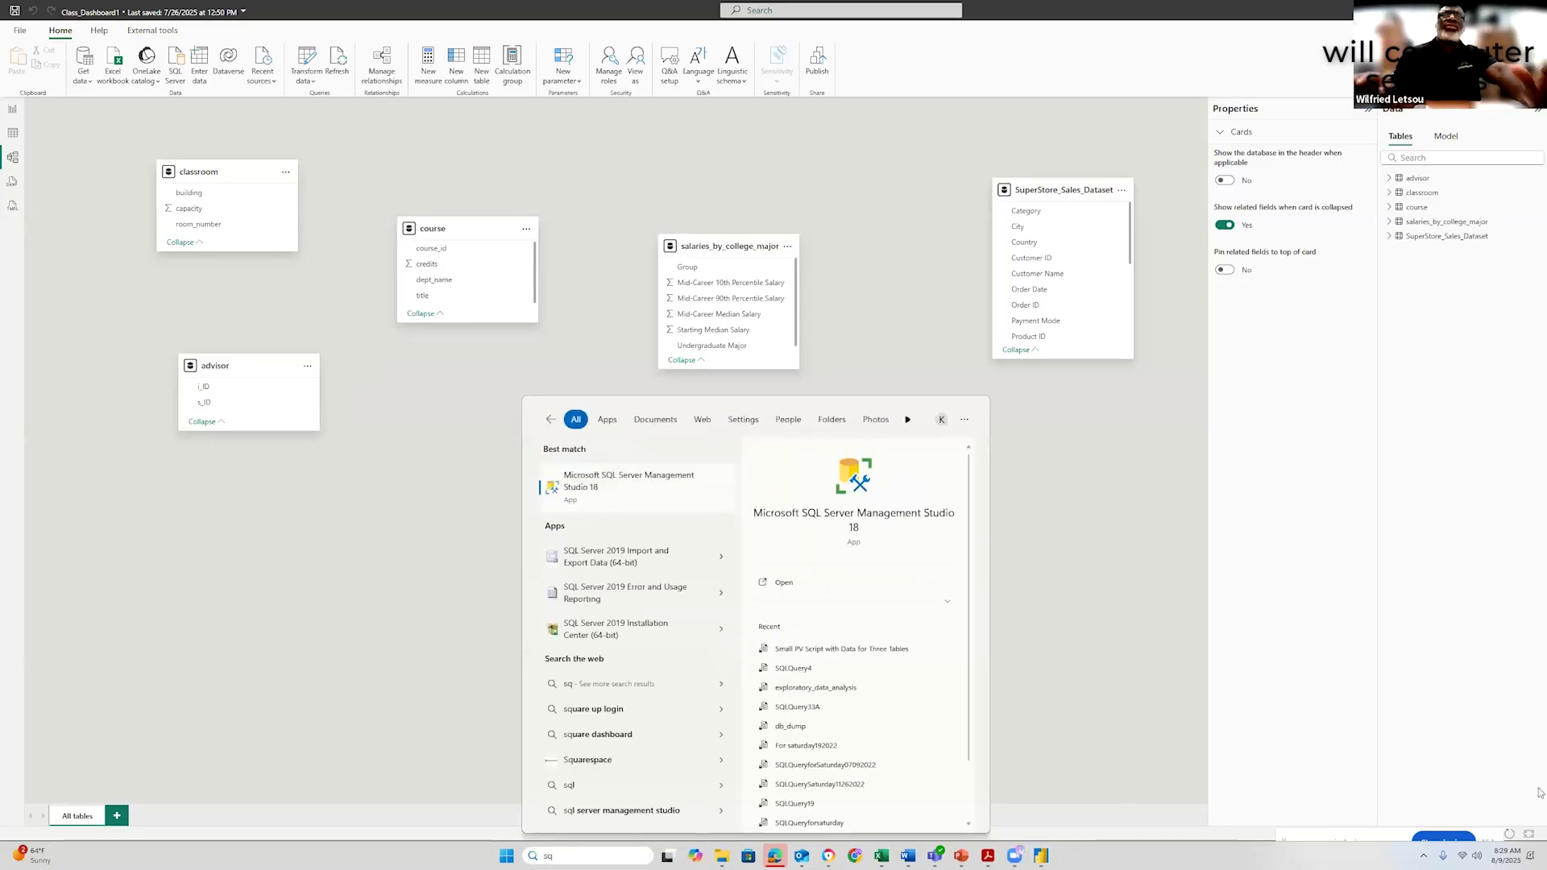
click(858, 506)
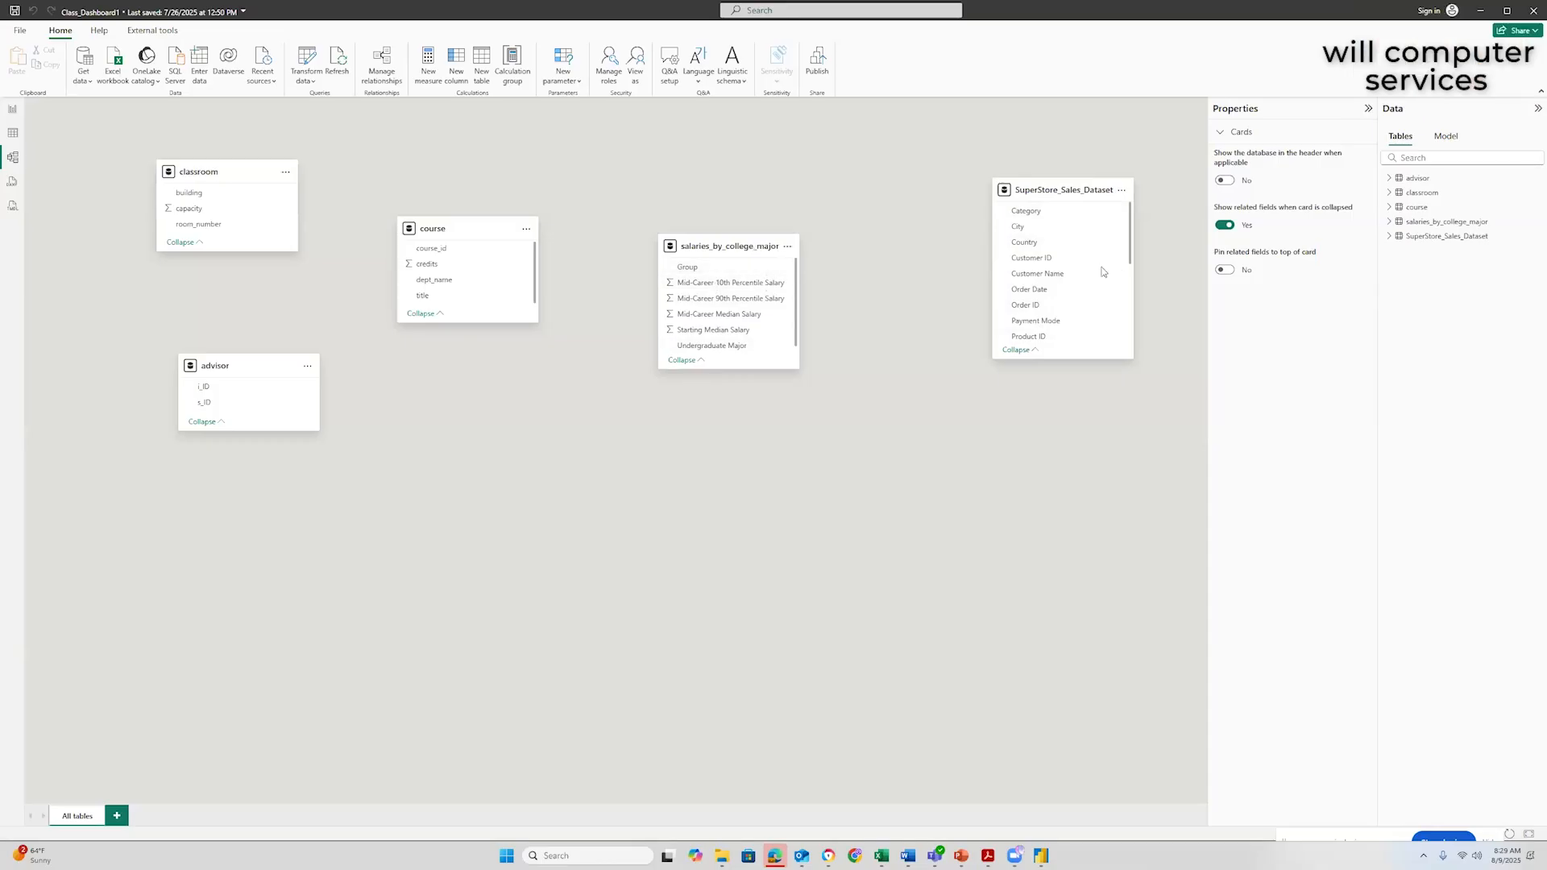
Create and save an active relationship between the course table's course_id and the advisor table's i_ID
scroll(1095, 278, down, 5)
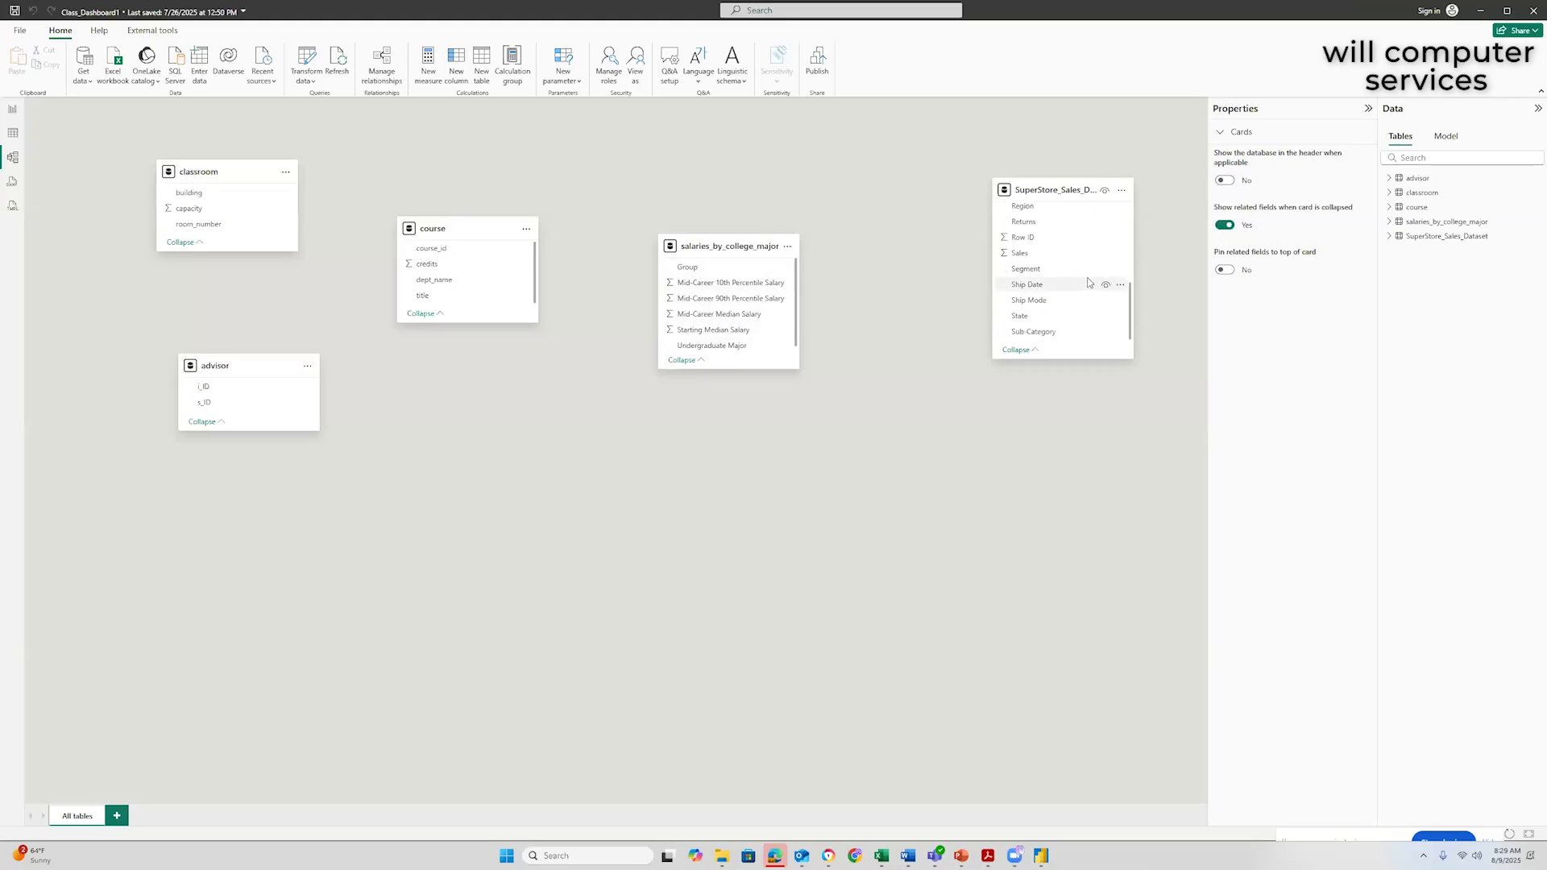
scroll(743, 321, down, 1)
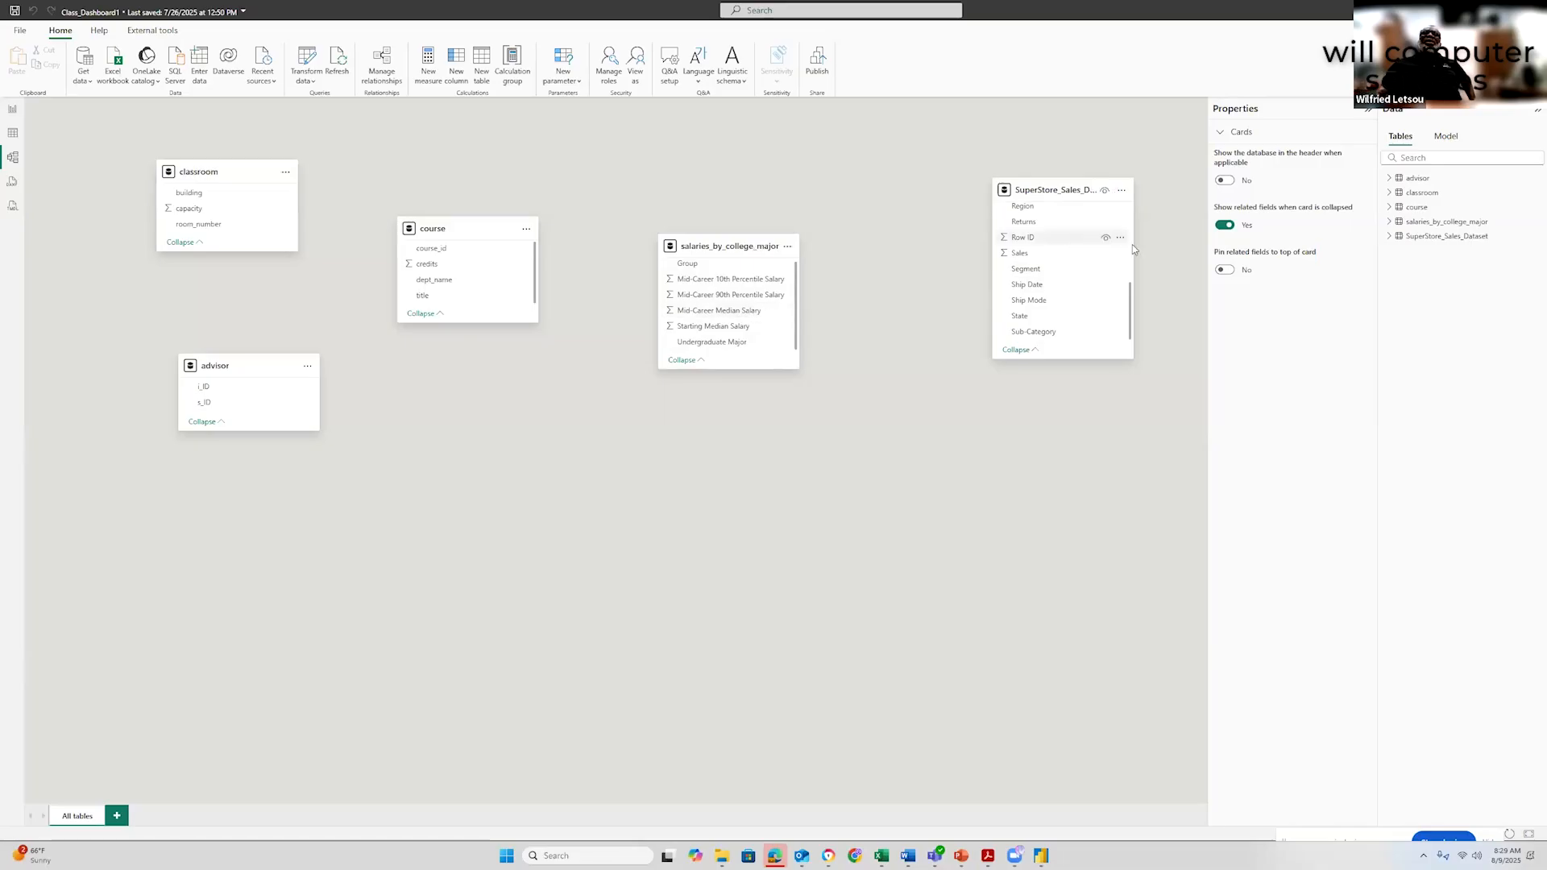
scroll(1047, 279, up, 4)
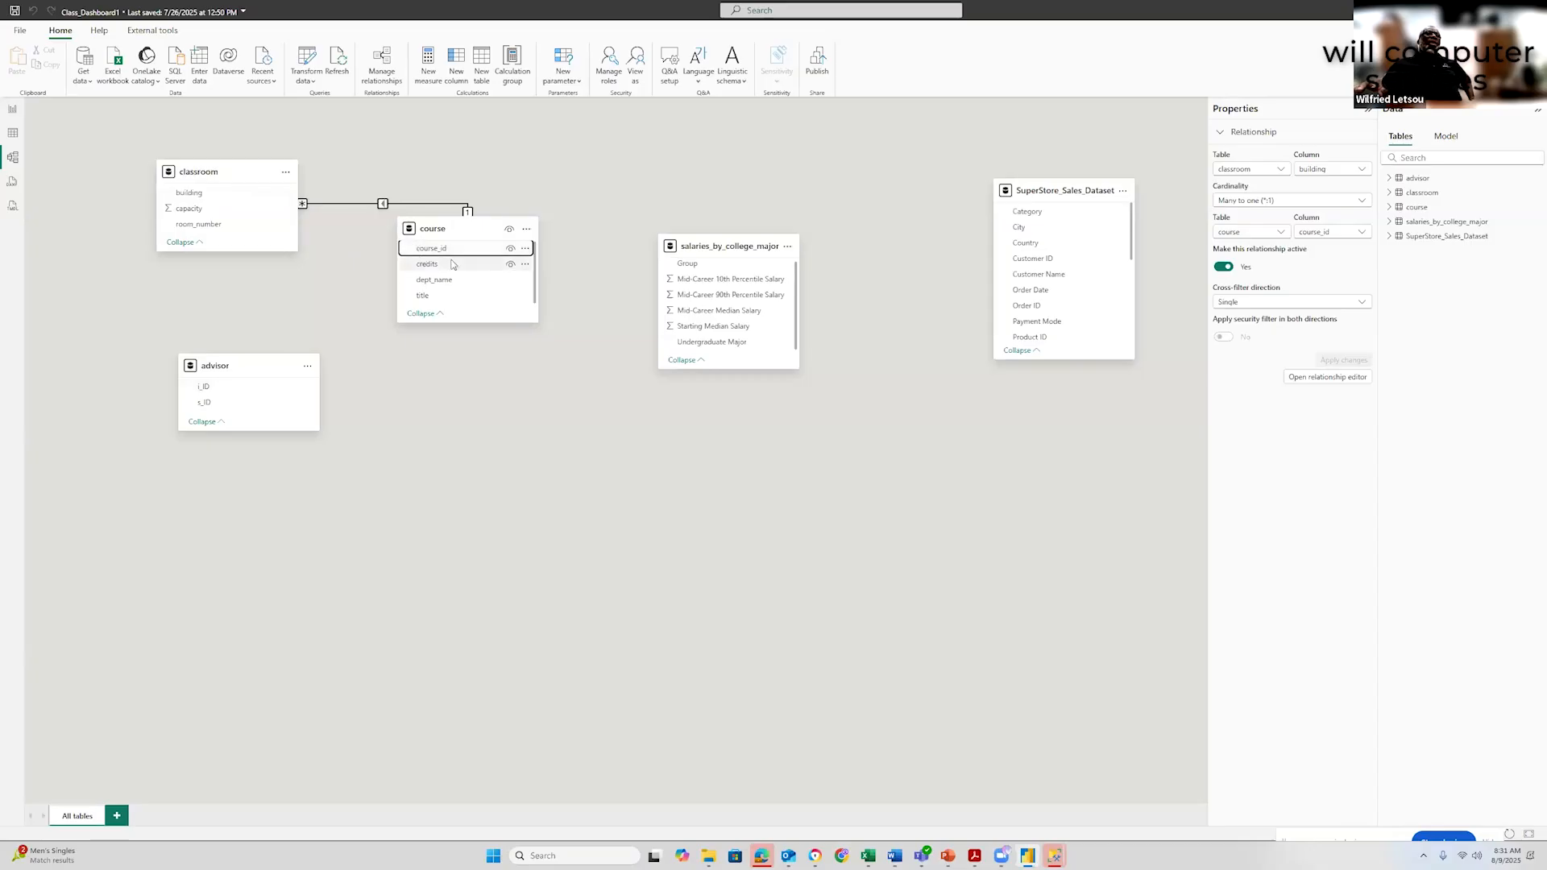
drag(423, 250, 238, 390)
click(890, 617)
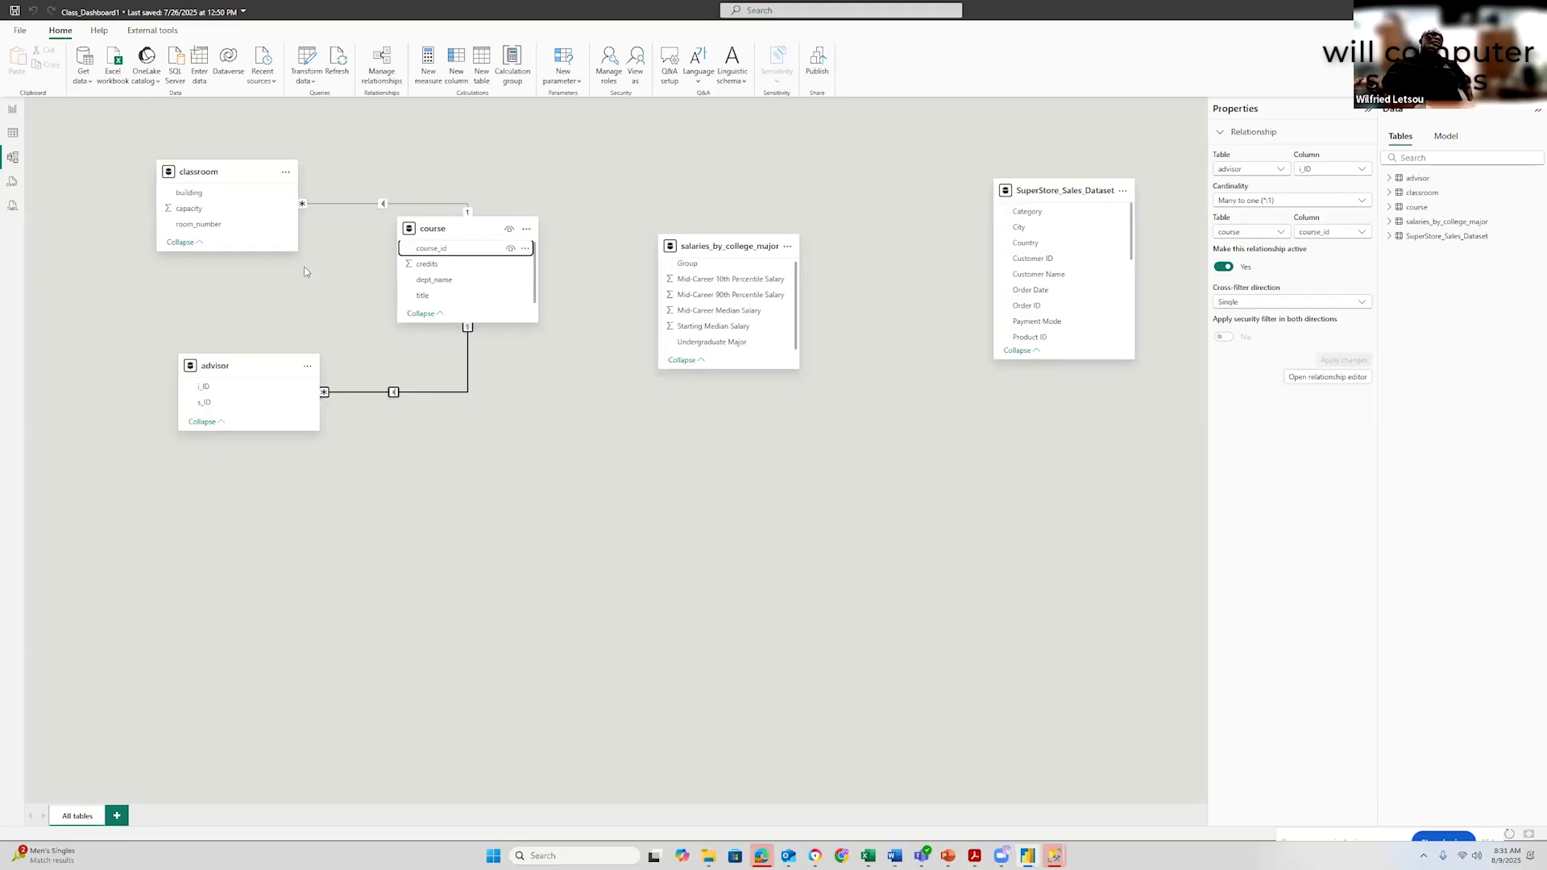
Add a new report page with a stacked column chart and put the advisor table's i_ID on its X-axis
click(12, 111)
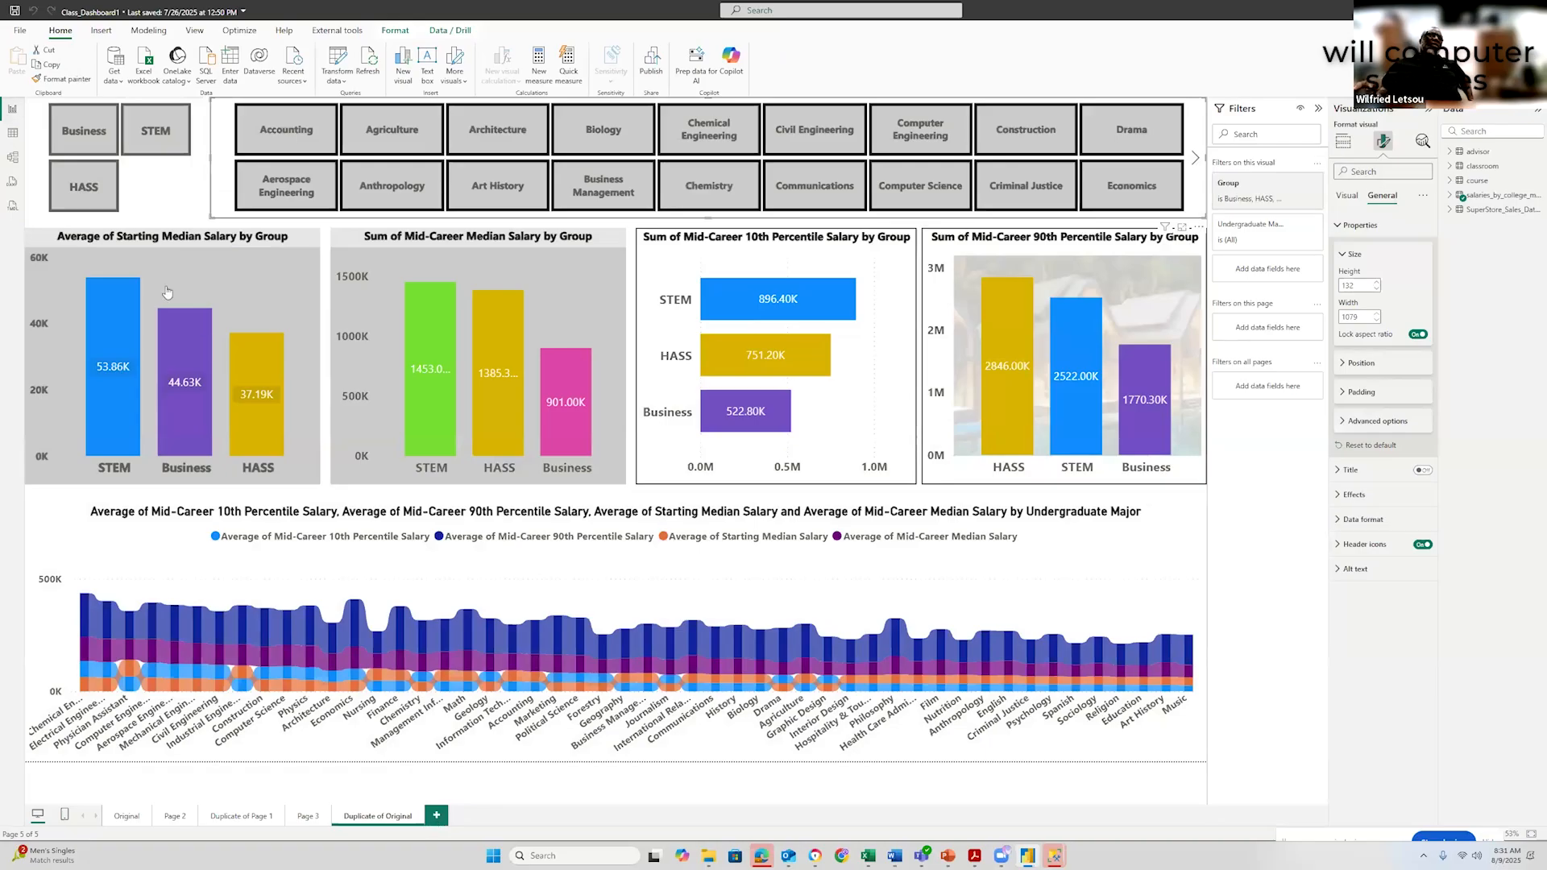
key(ctrl+m)
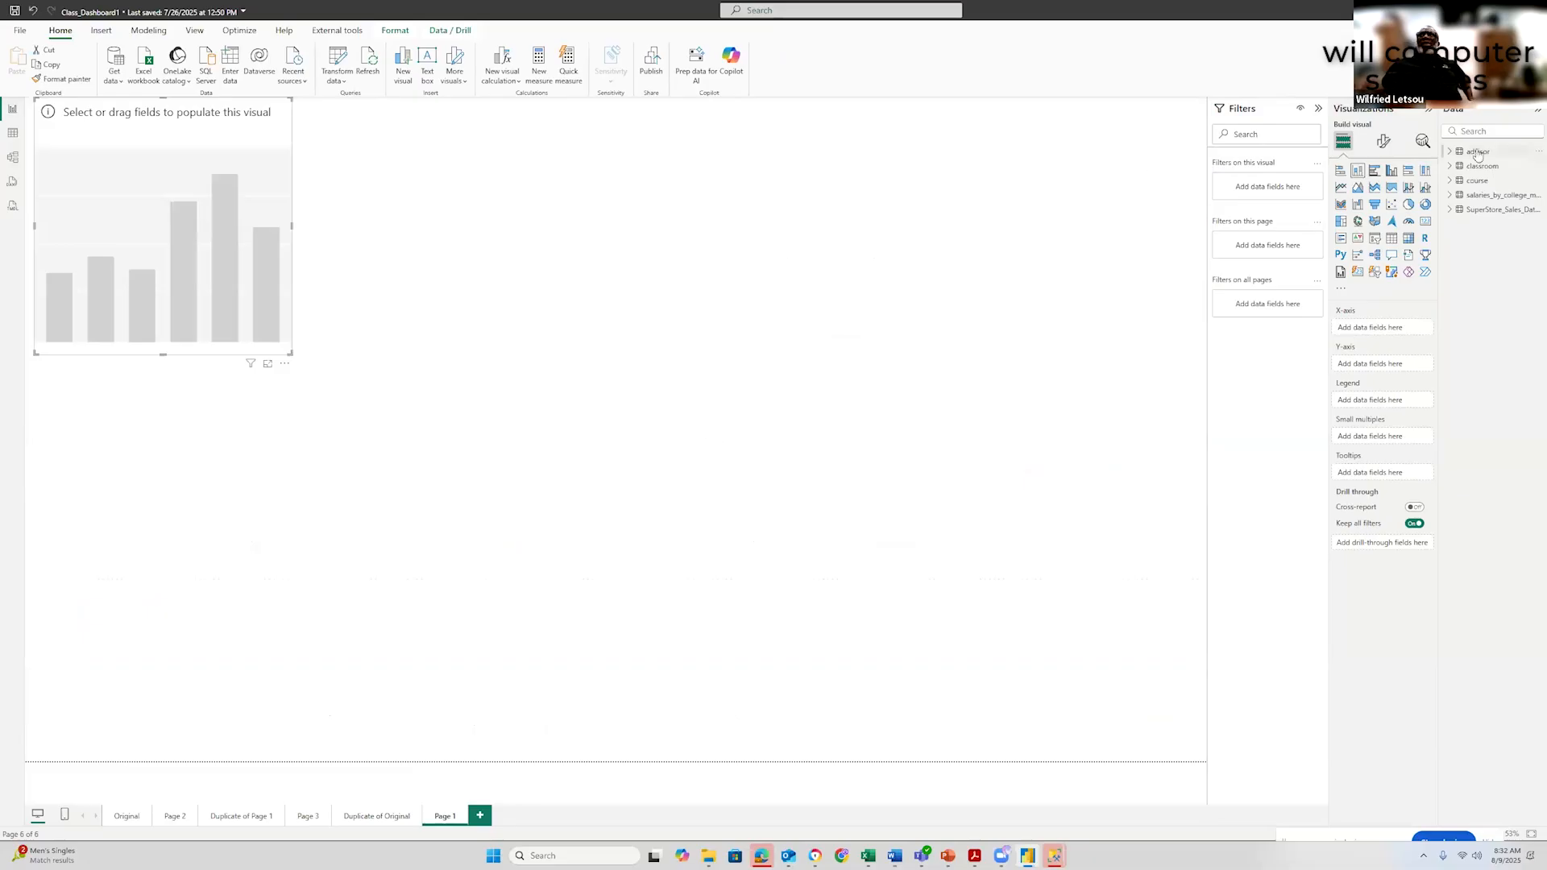
click(1451, 153)
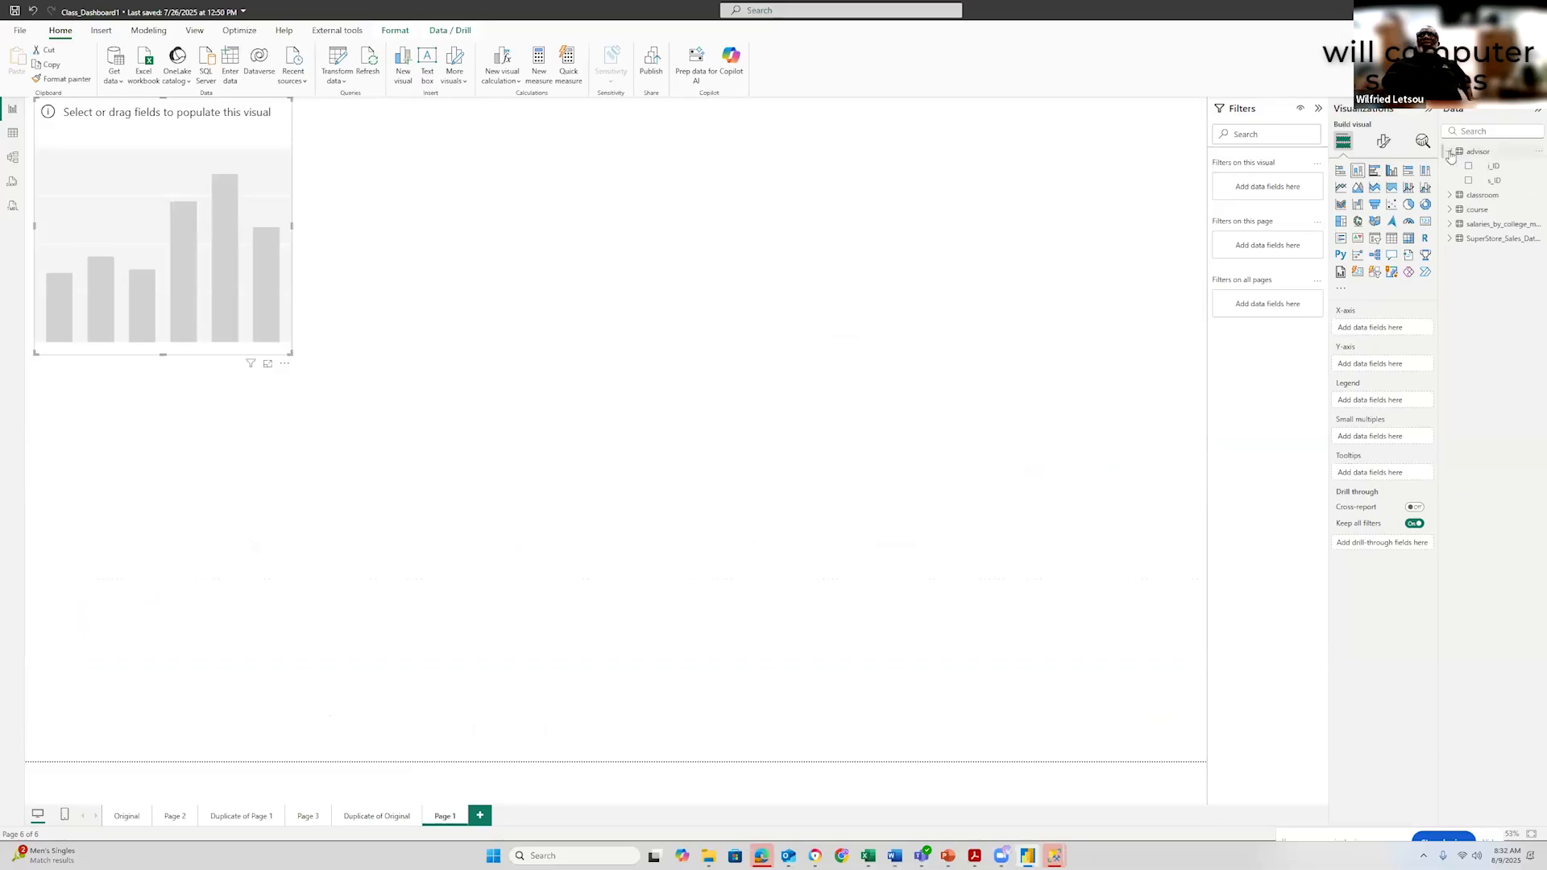
drag(1493, 166, 1376, 326)
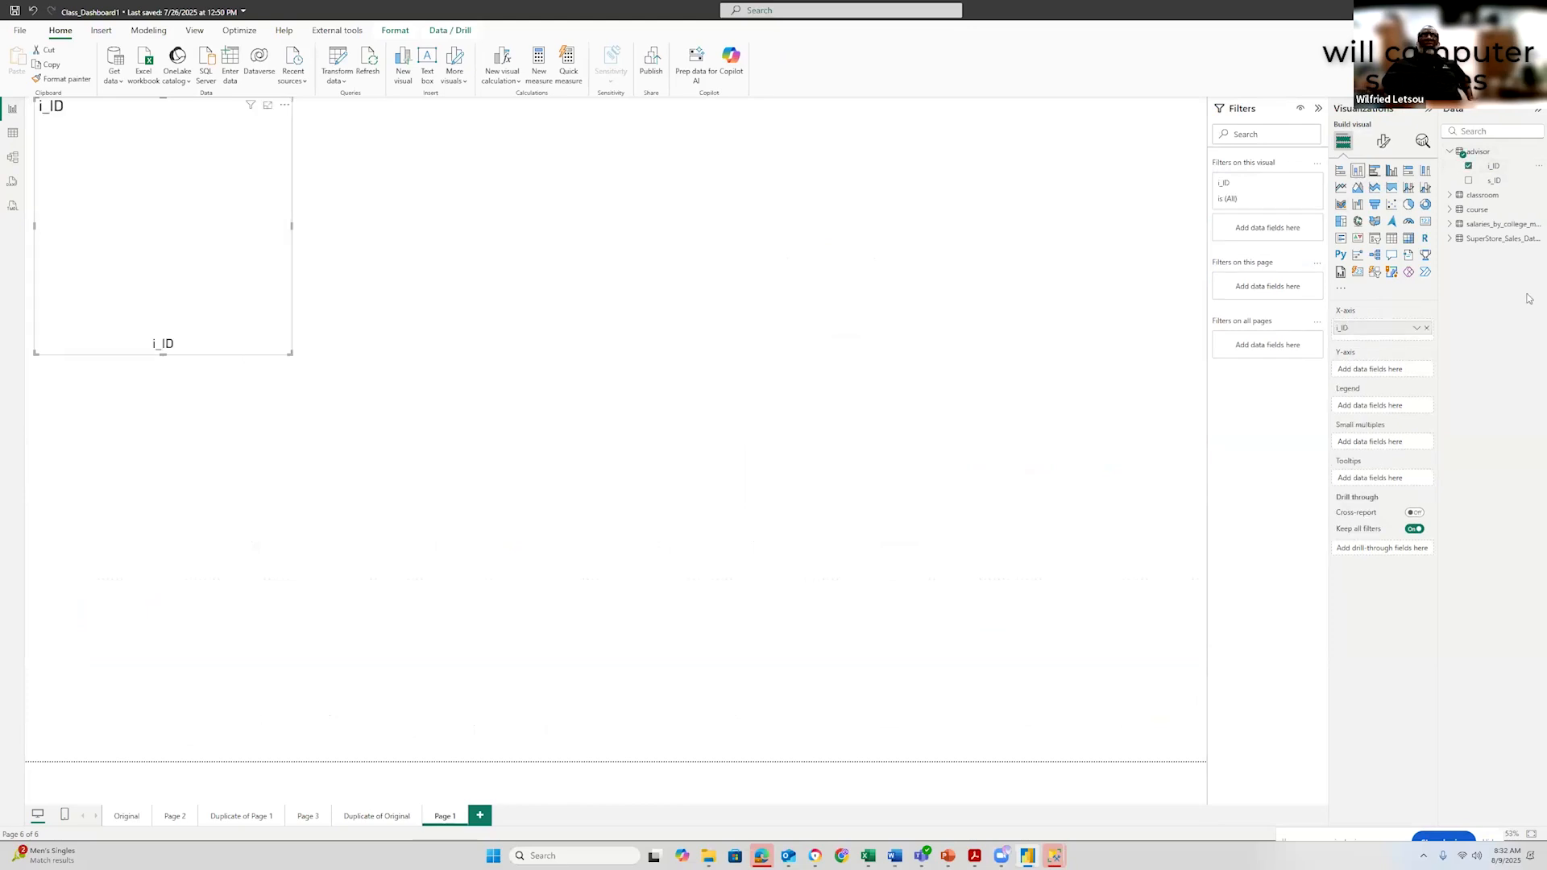
Plot the classroom table's capacity on the Y-axis as an Average and enlarge the chart
click(1450, 197)
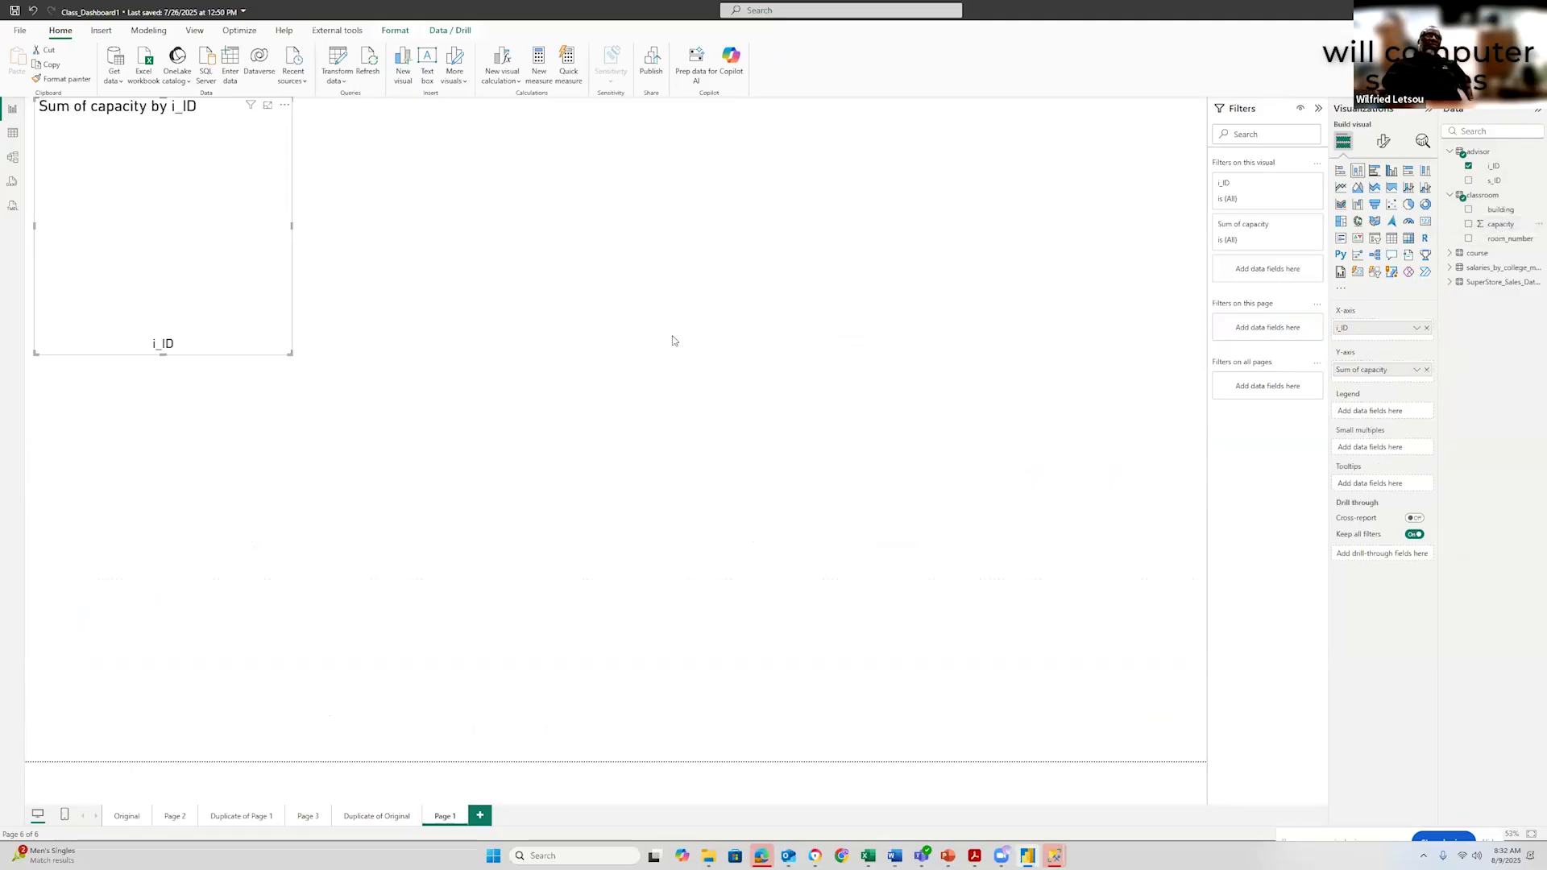
drag(288, 355, 548, 423)
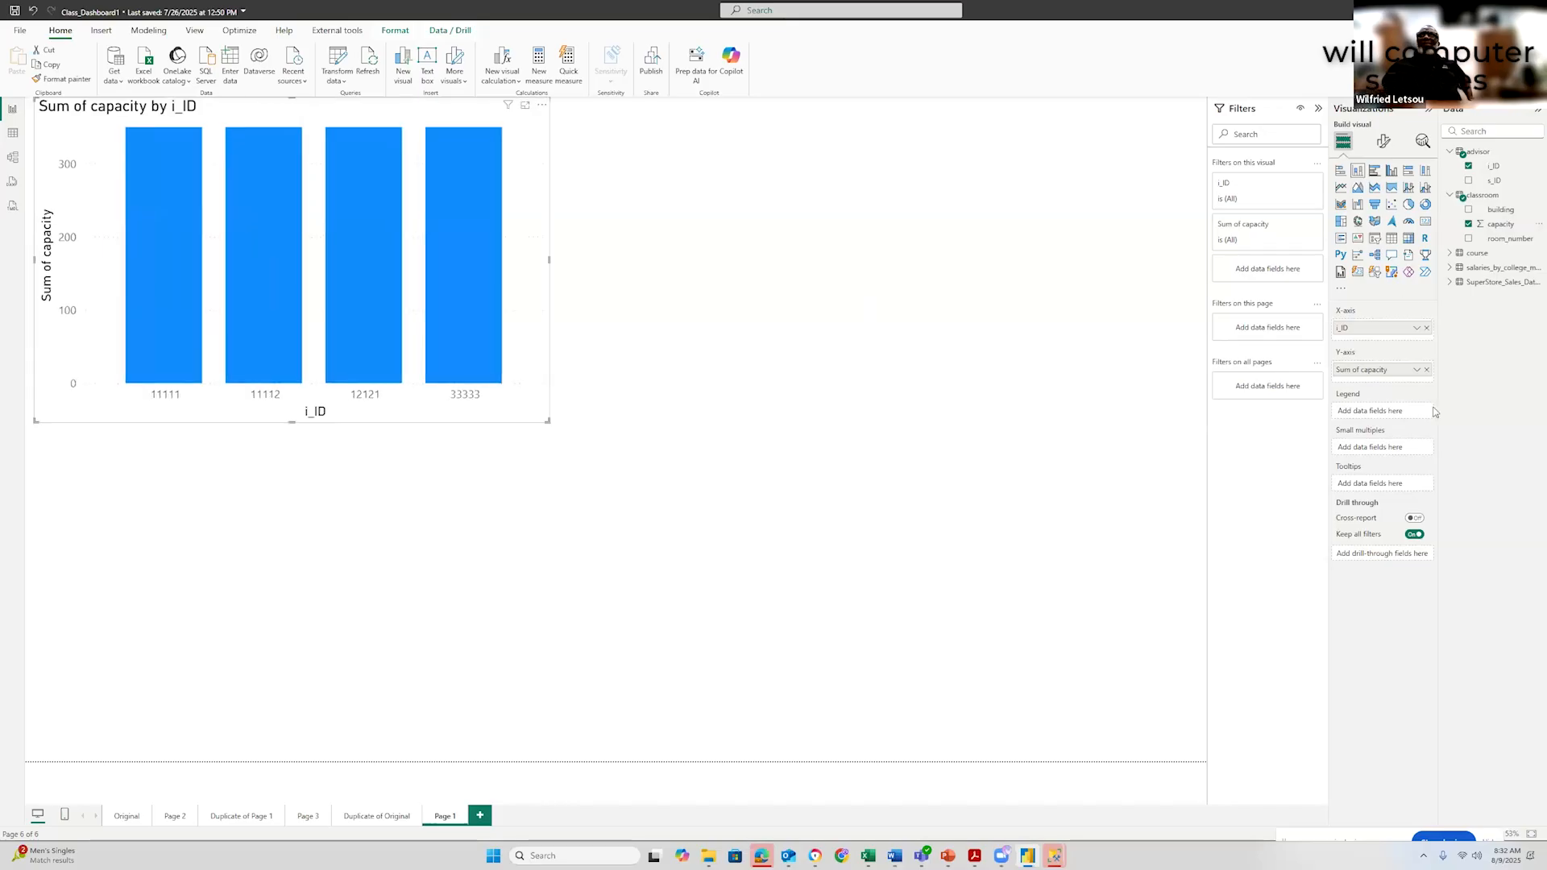
click(1417, 370)
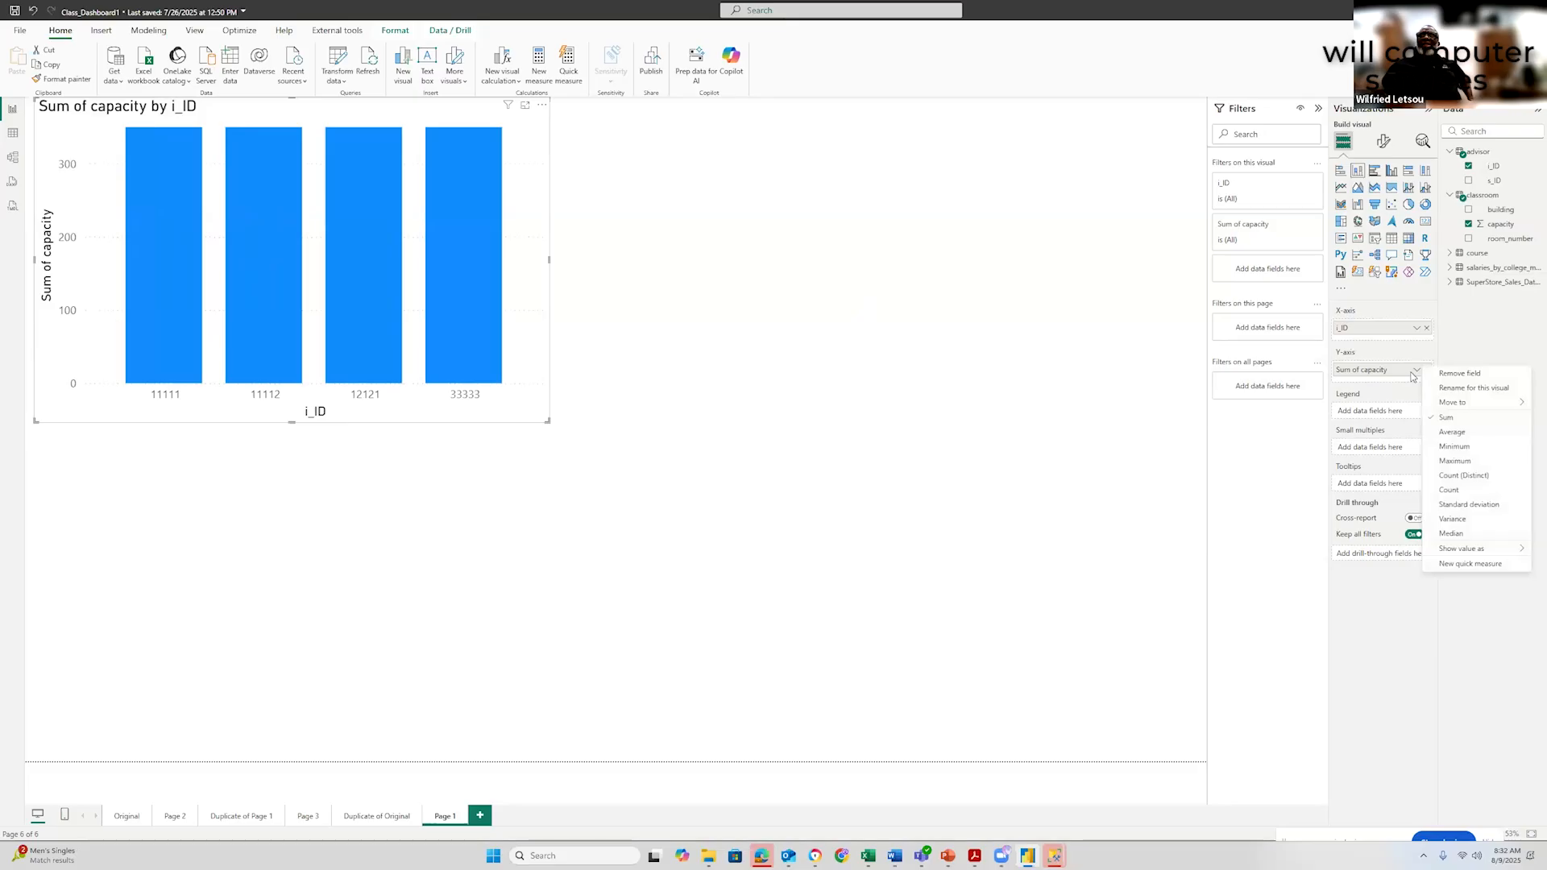
click(1453, 433)
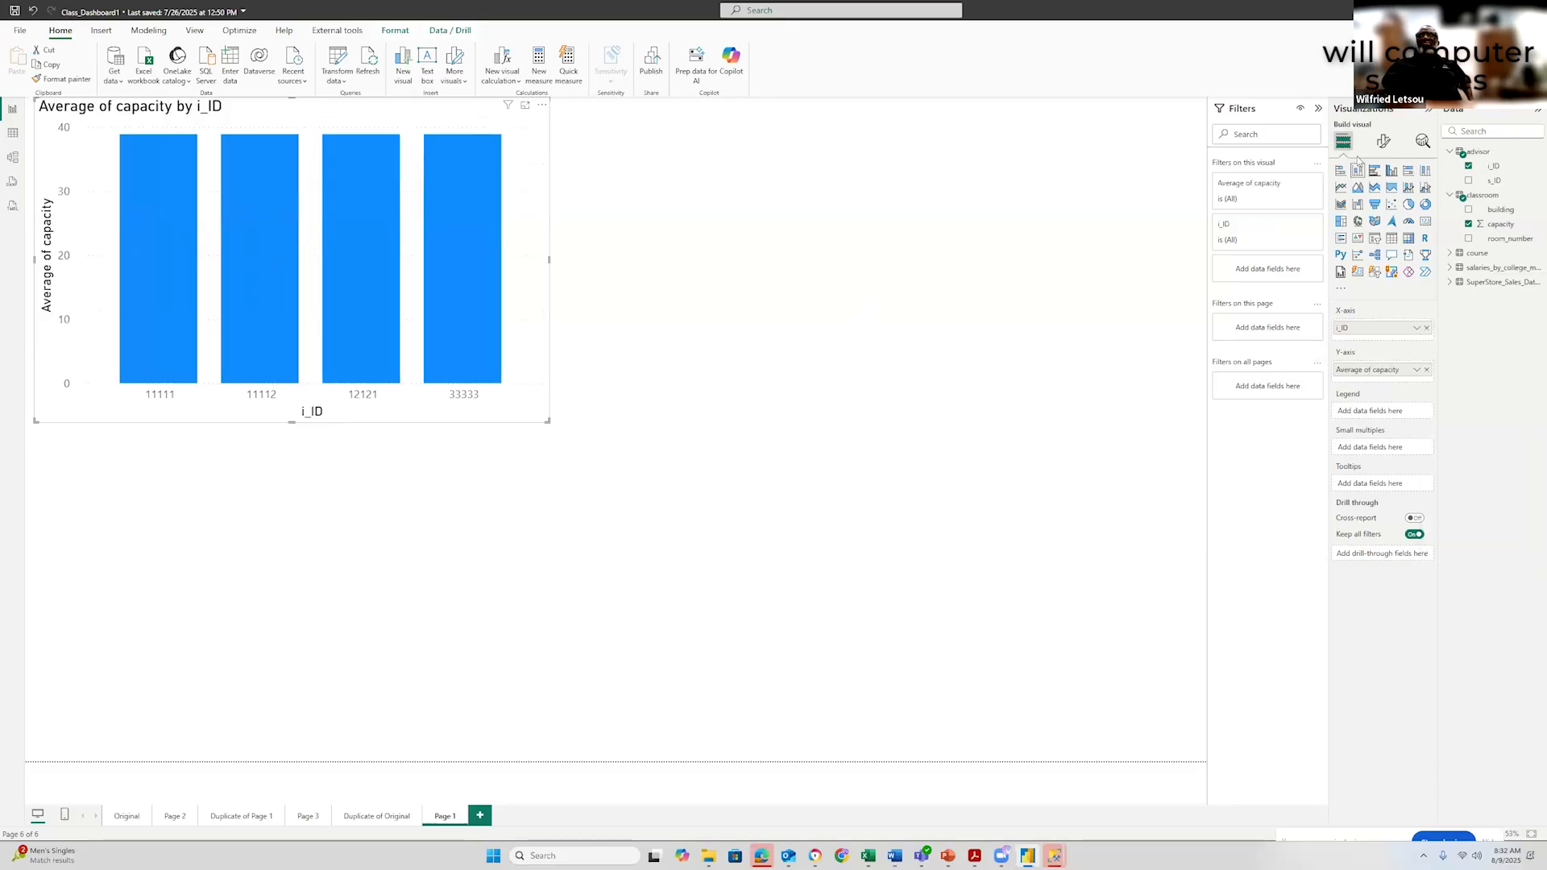
Convert the visual to a clustered column chart and replace capacity with the course table's credits on the Y-axis
click(1389, 171)
click(1468, 224)
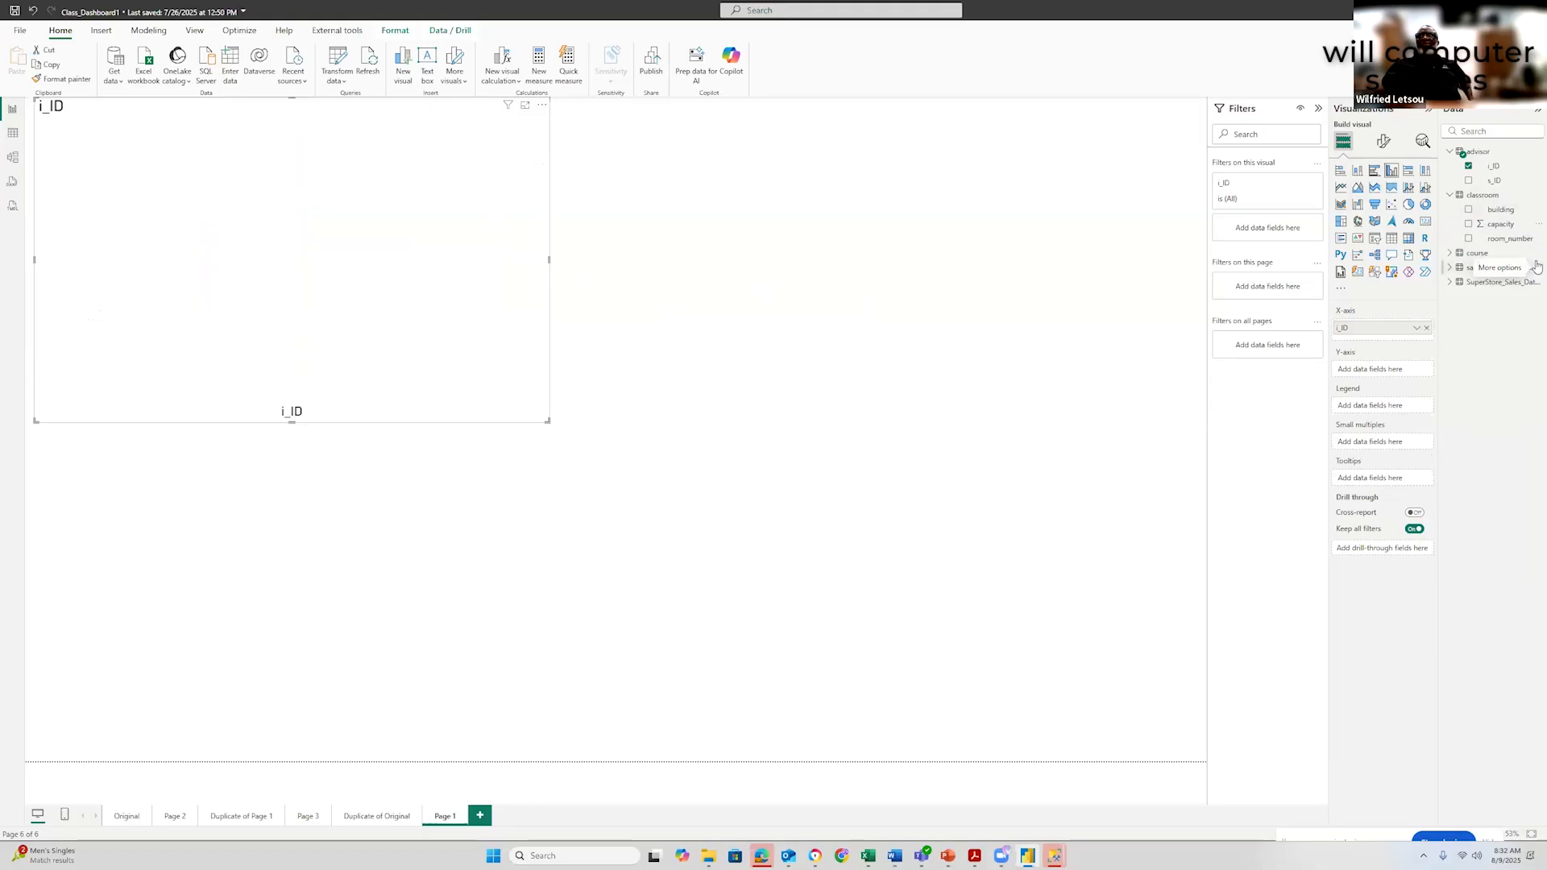
click(1448, 254)
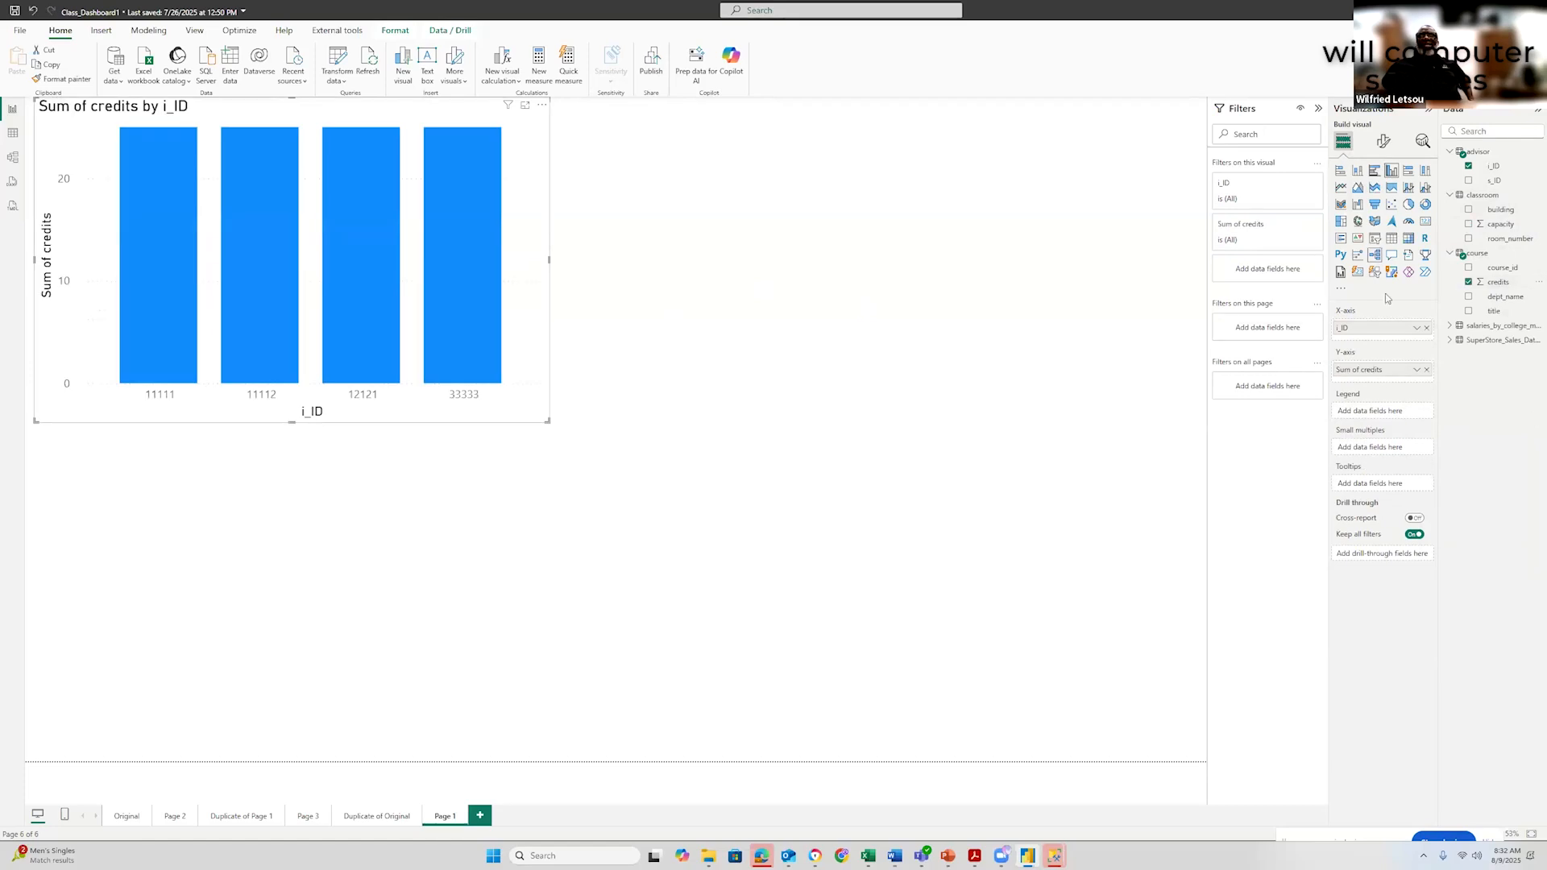
Summarize the course credits on the Y-axis as Minimum and switch the aggregation to Maximum
click(1417, 370)
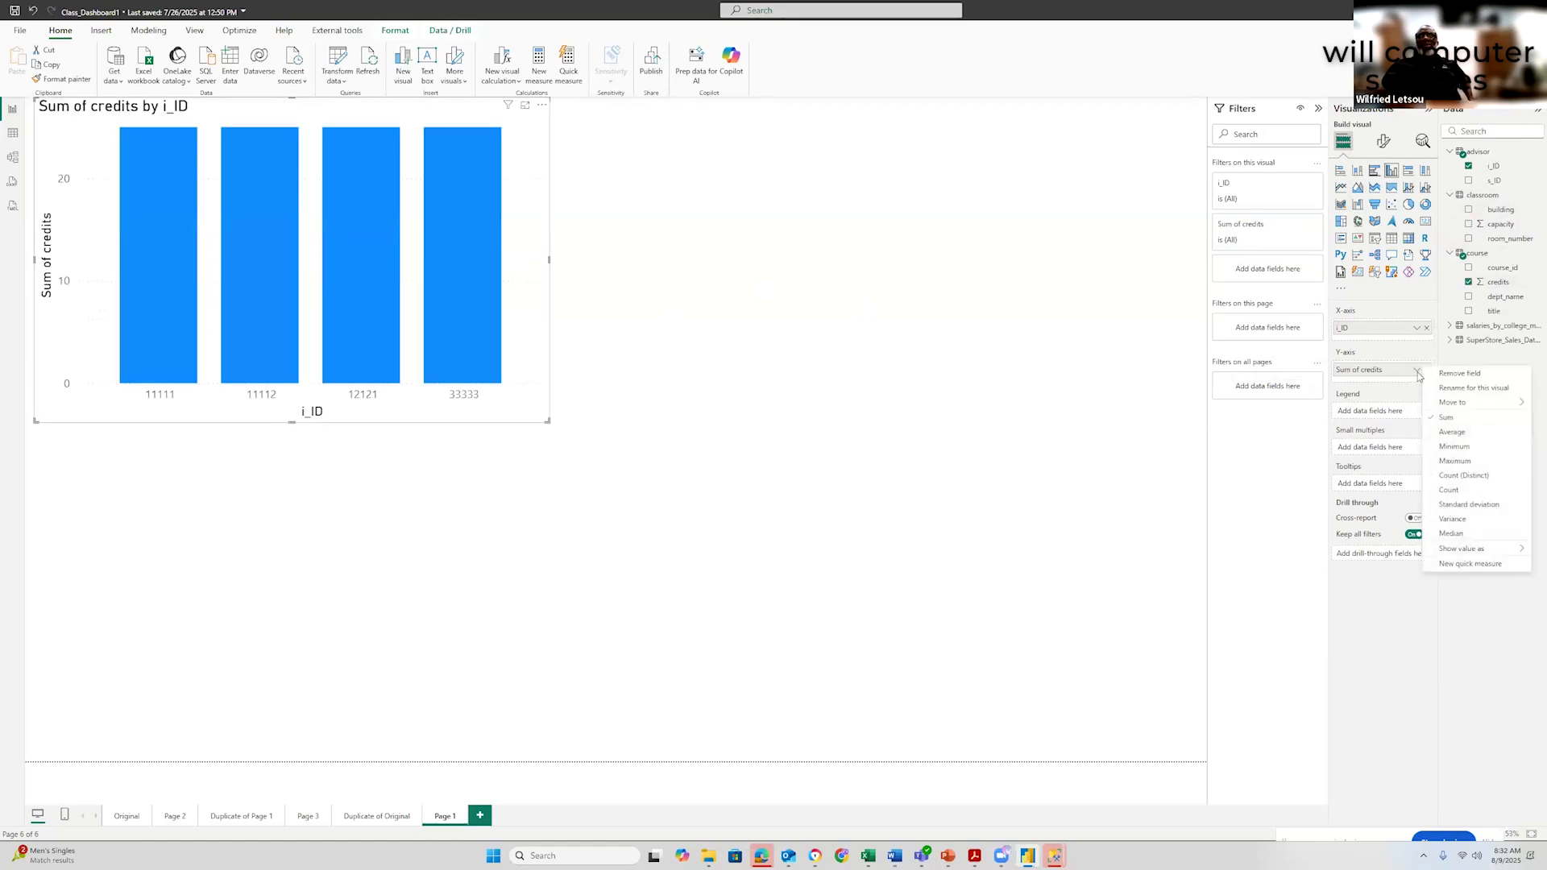
click(1451, 447)
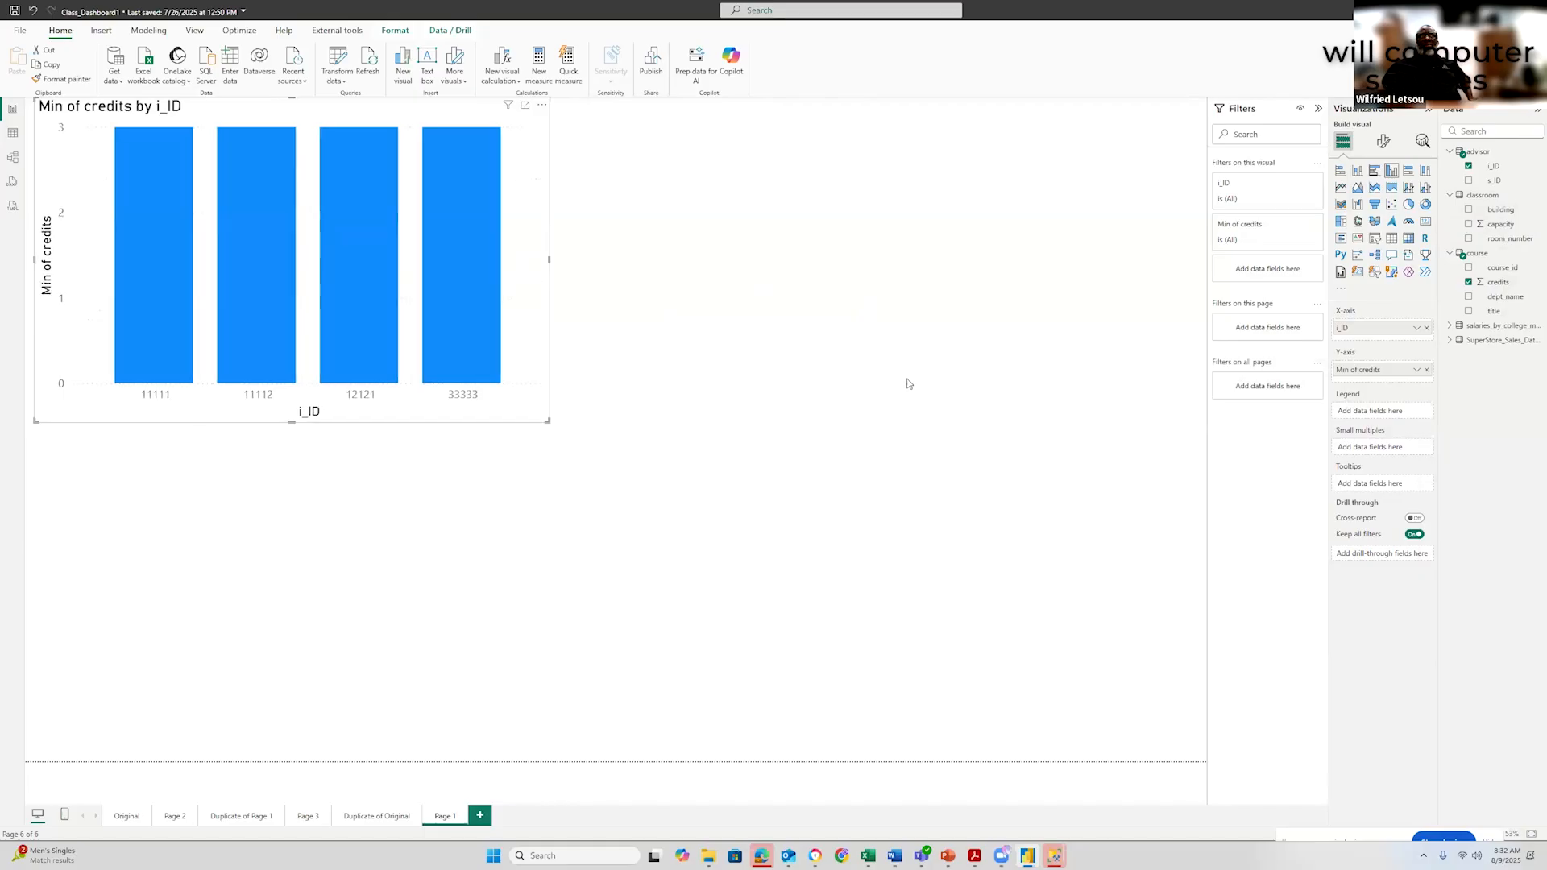
click(1416, 370)
click(1457, 462)
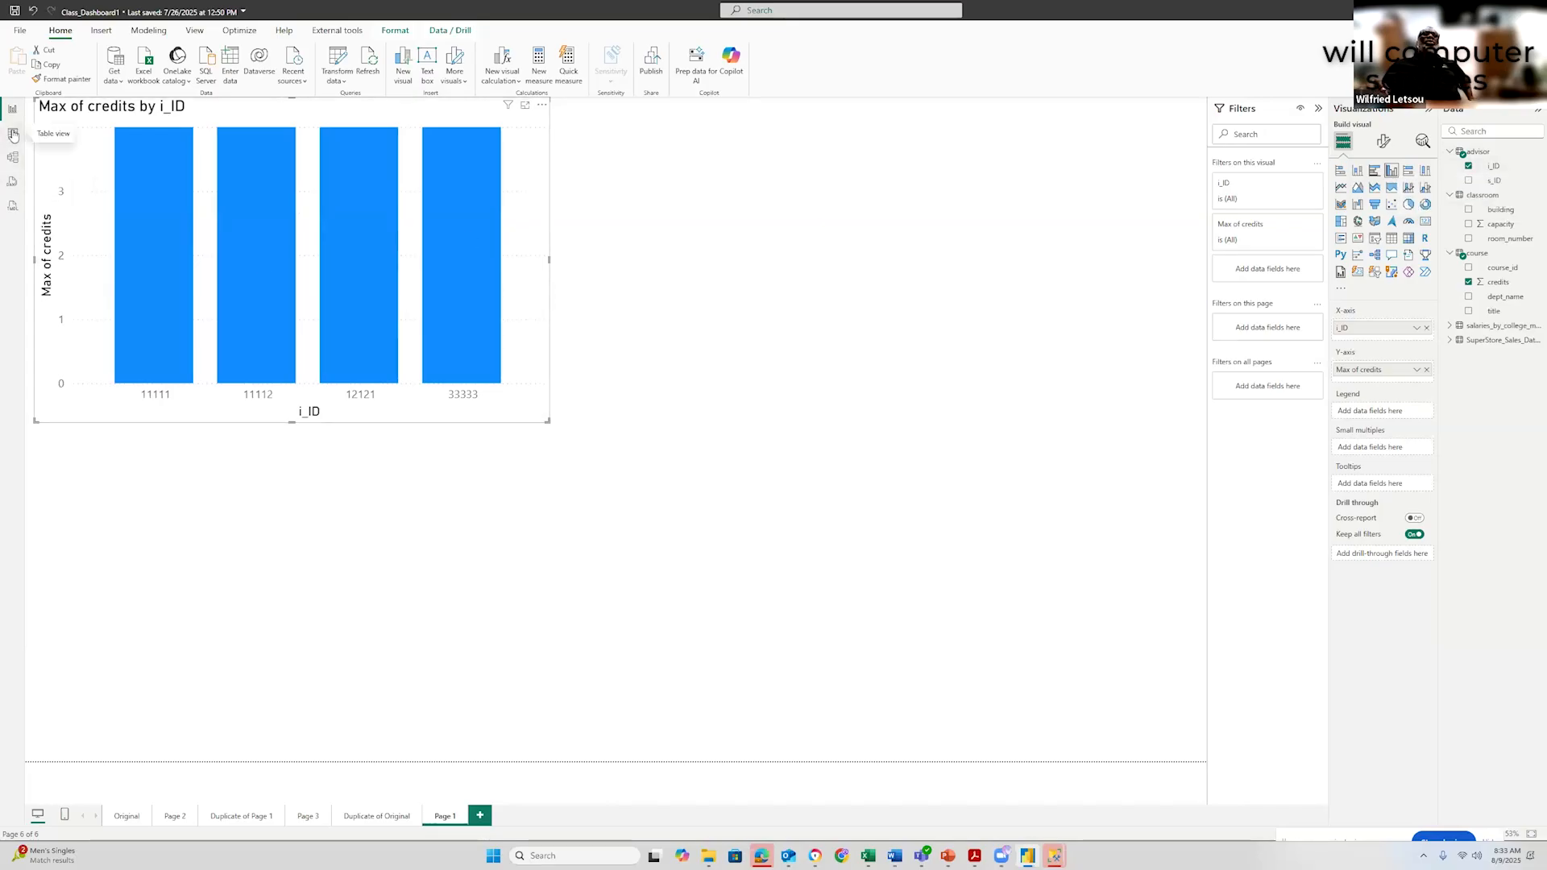
Delete the classroom–course and advisor–course relationships from the data model
click(13, 166)
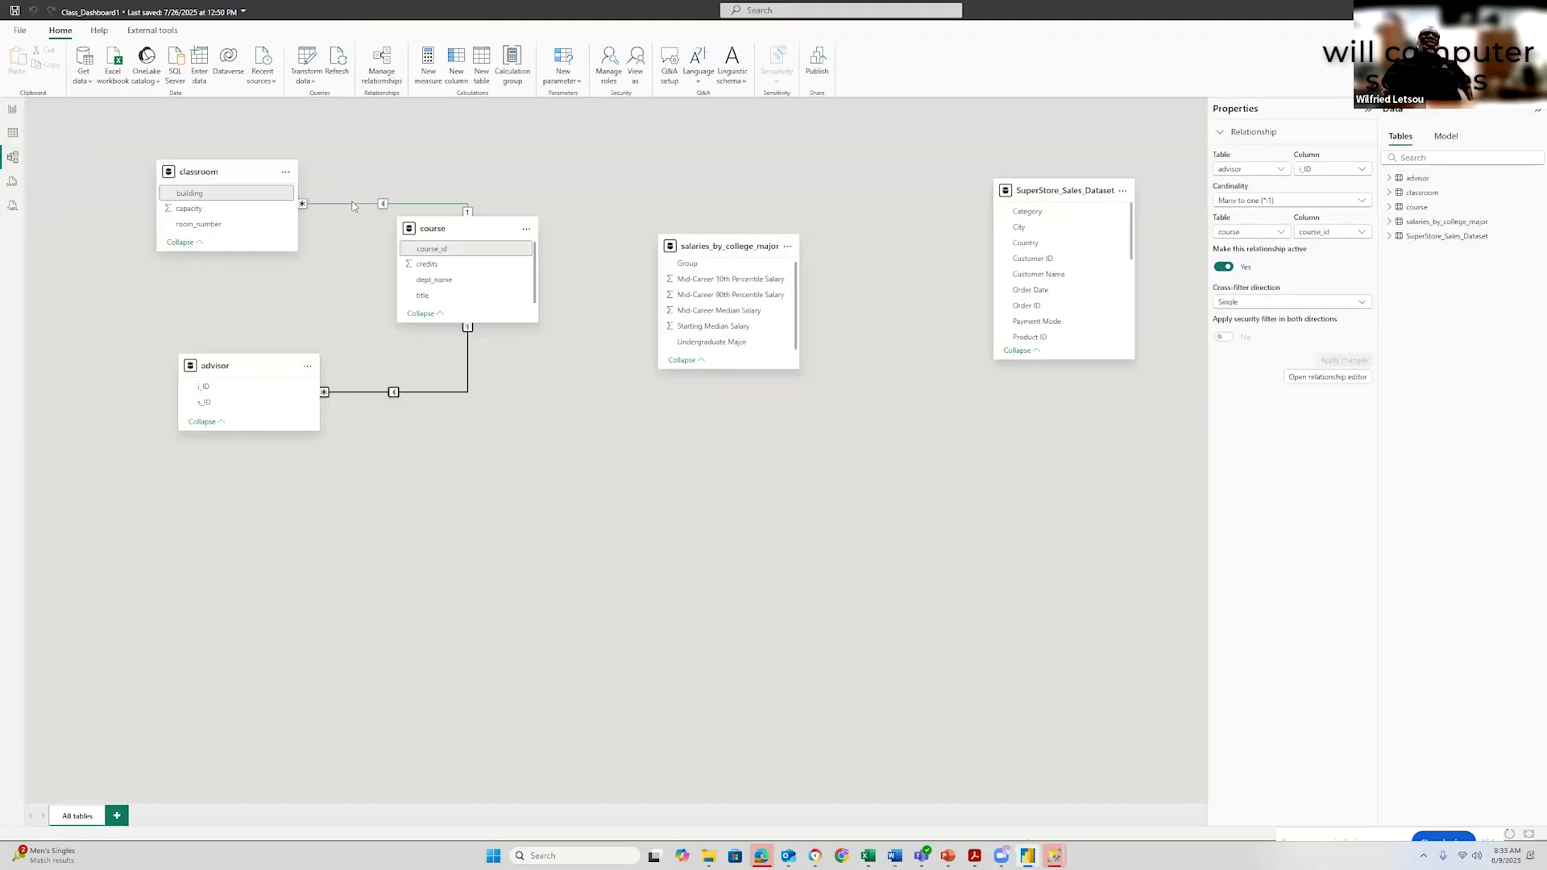
right_click(351, 203)
click(364, 210)
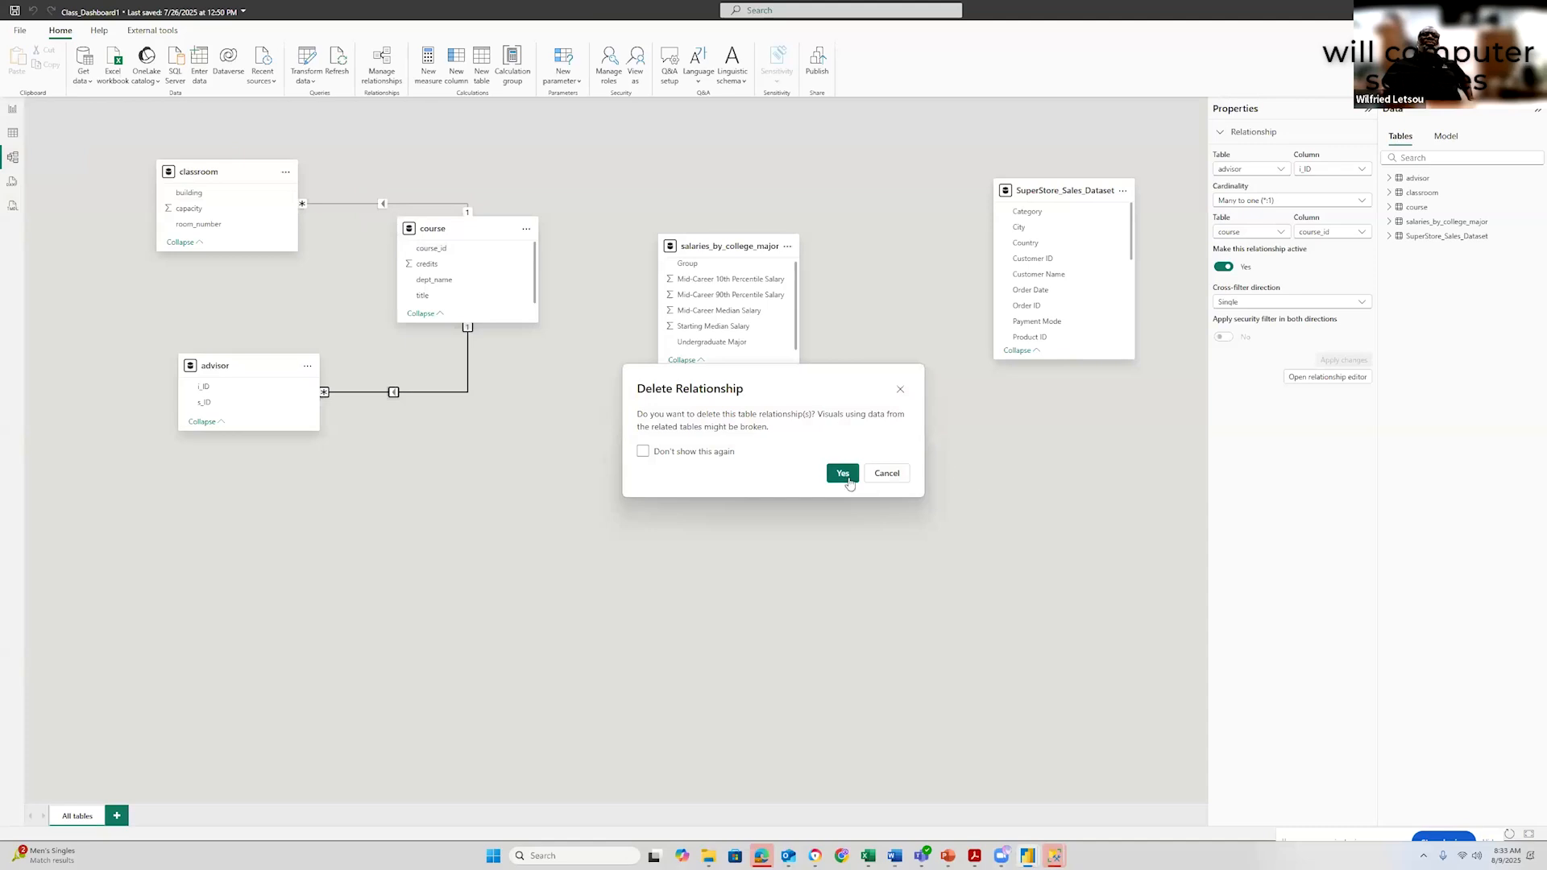
click(842, 473)
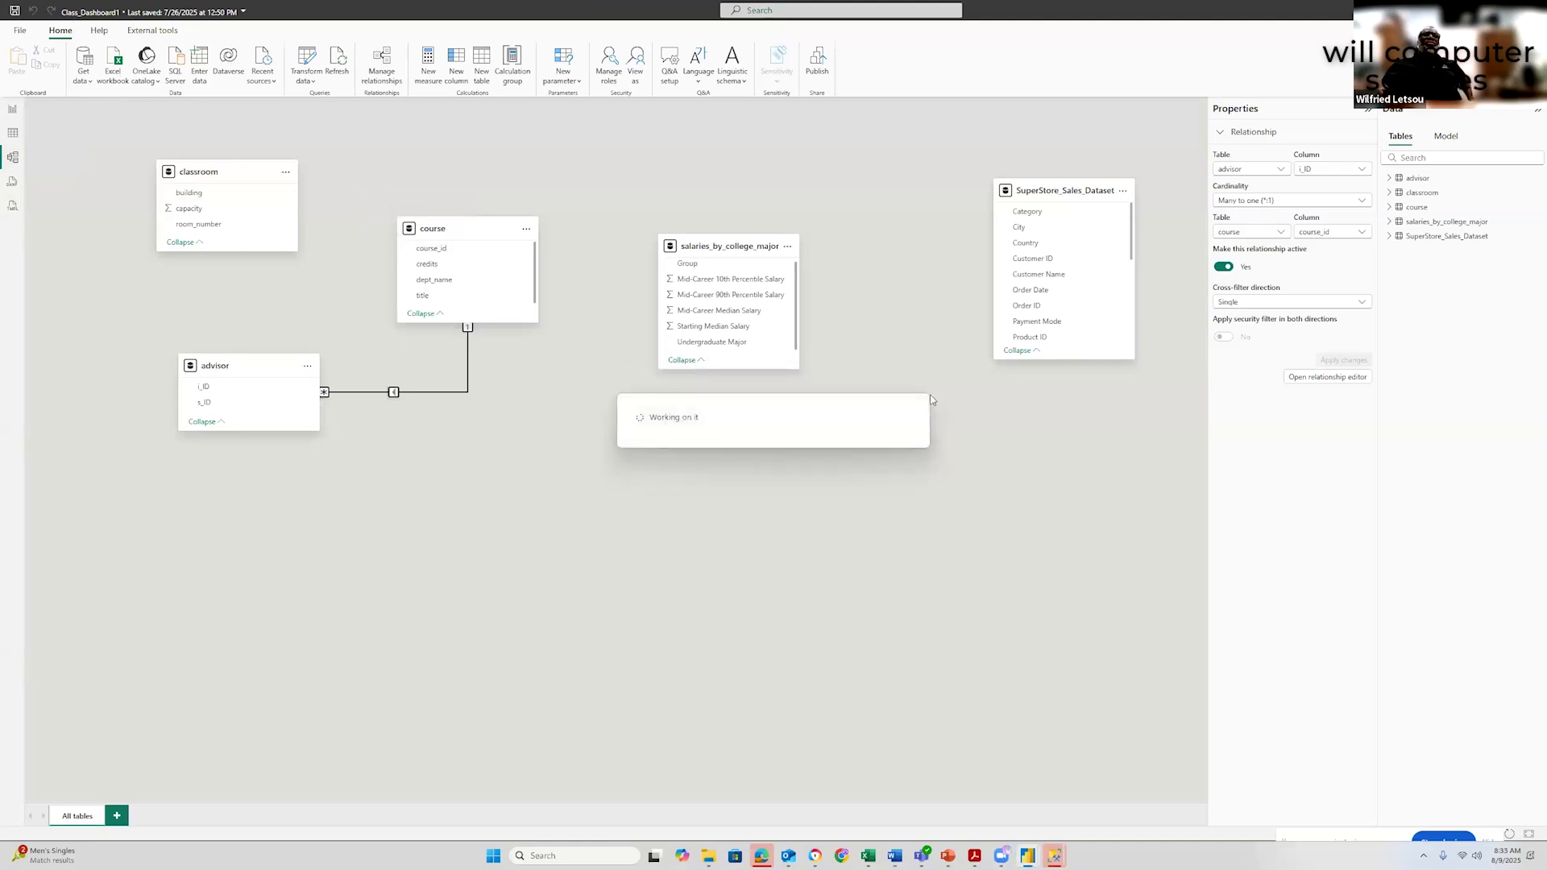
right_click(427, 392)
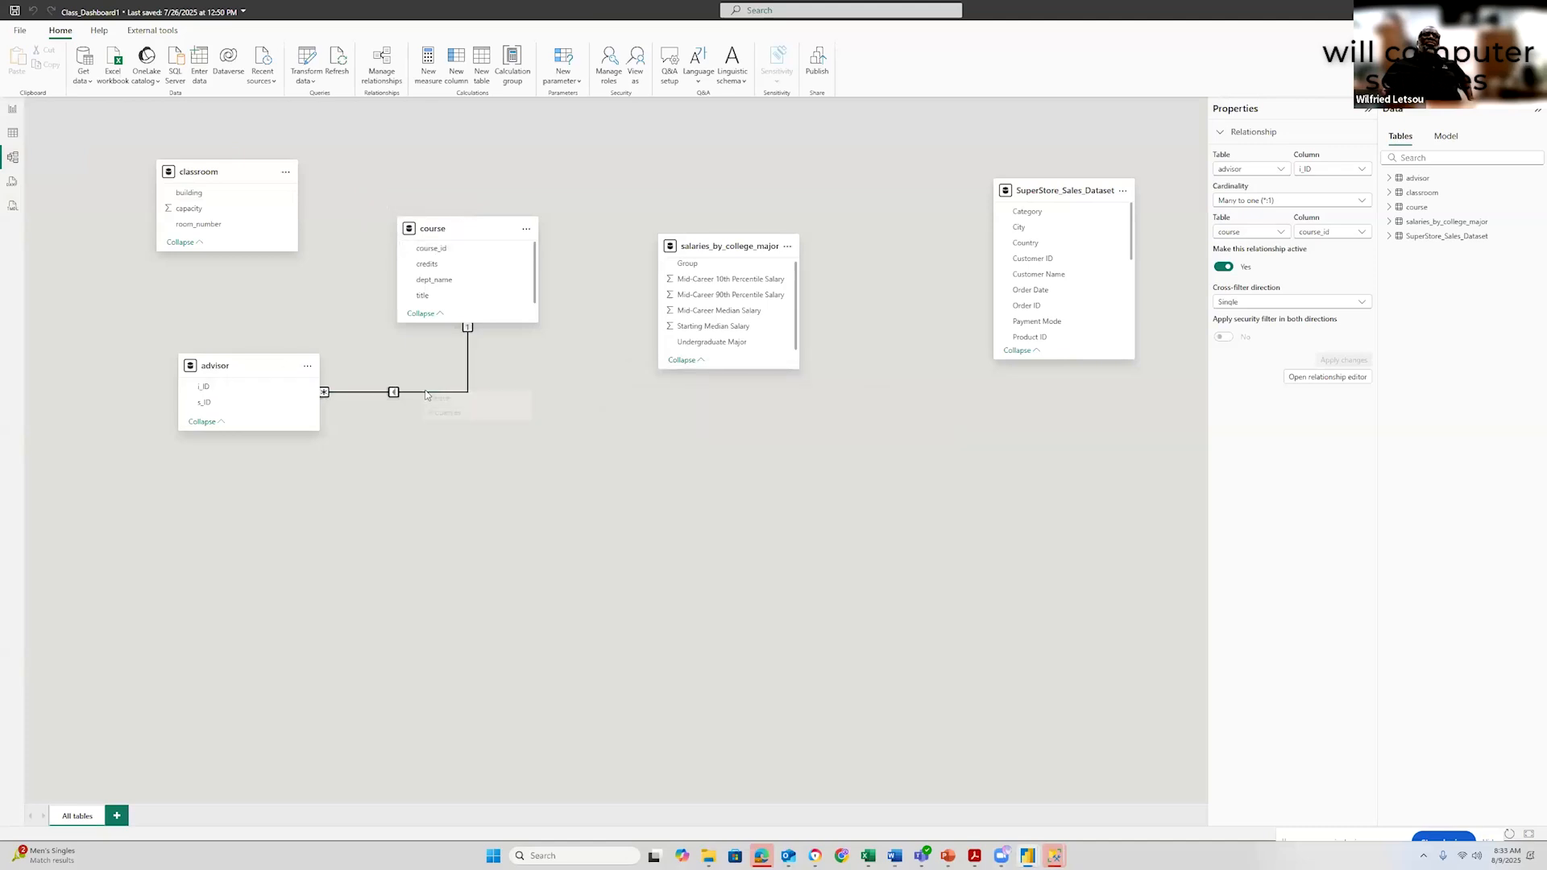
click(441, 399)
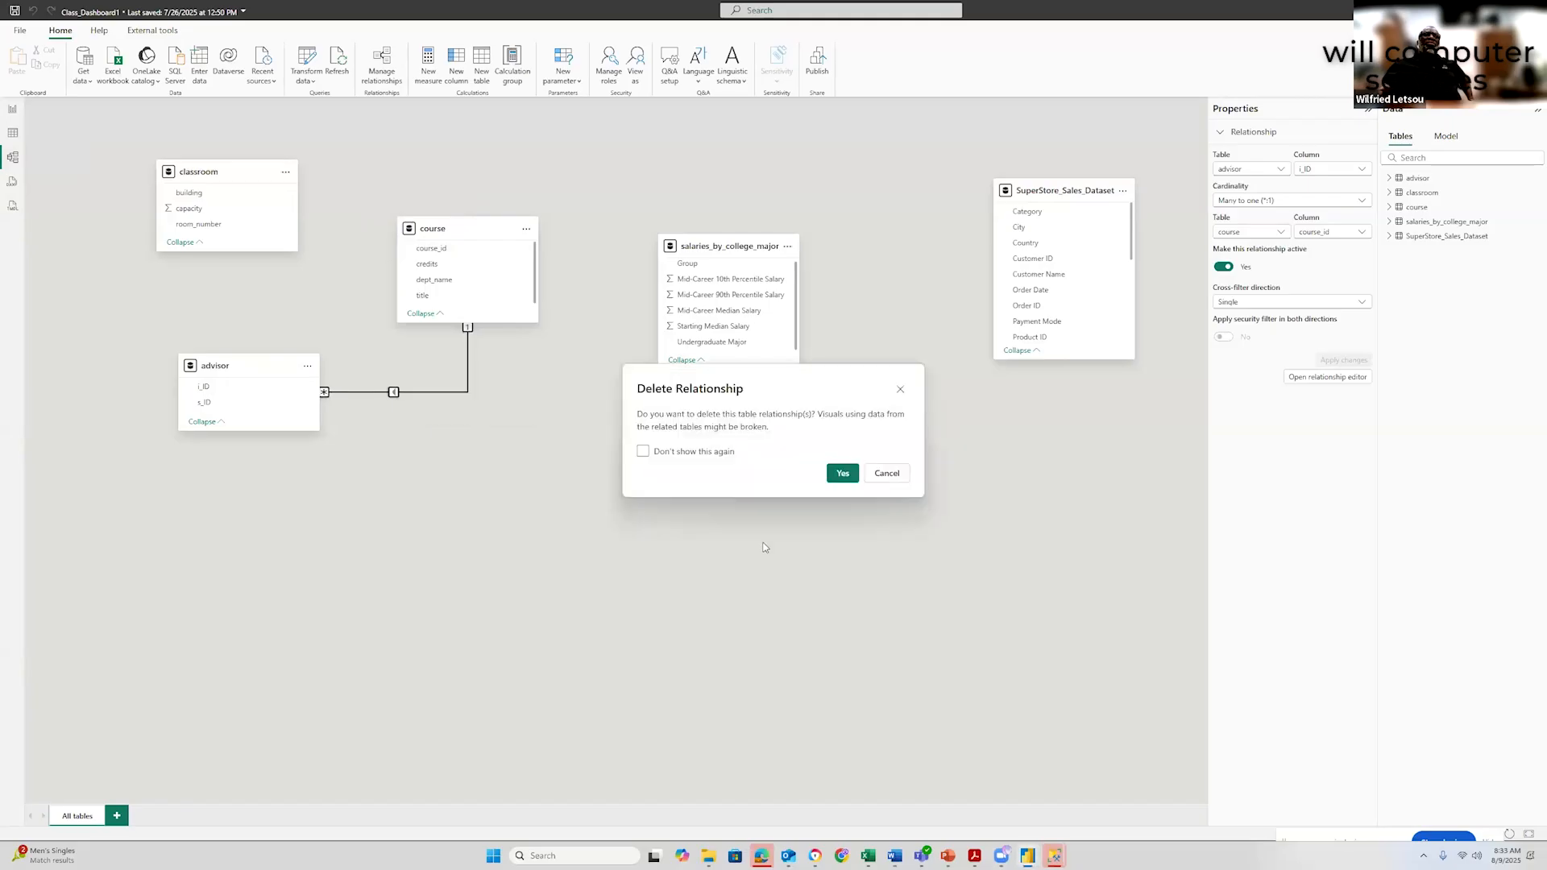
click(841, 476)
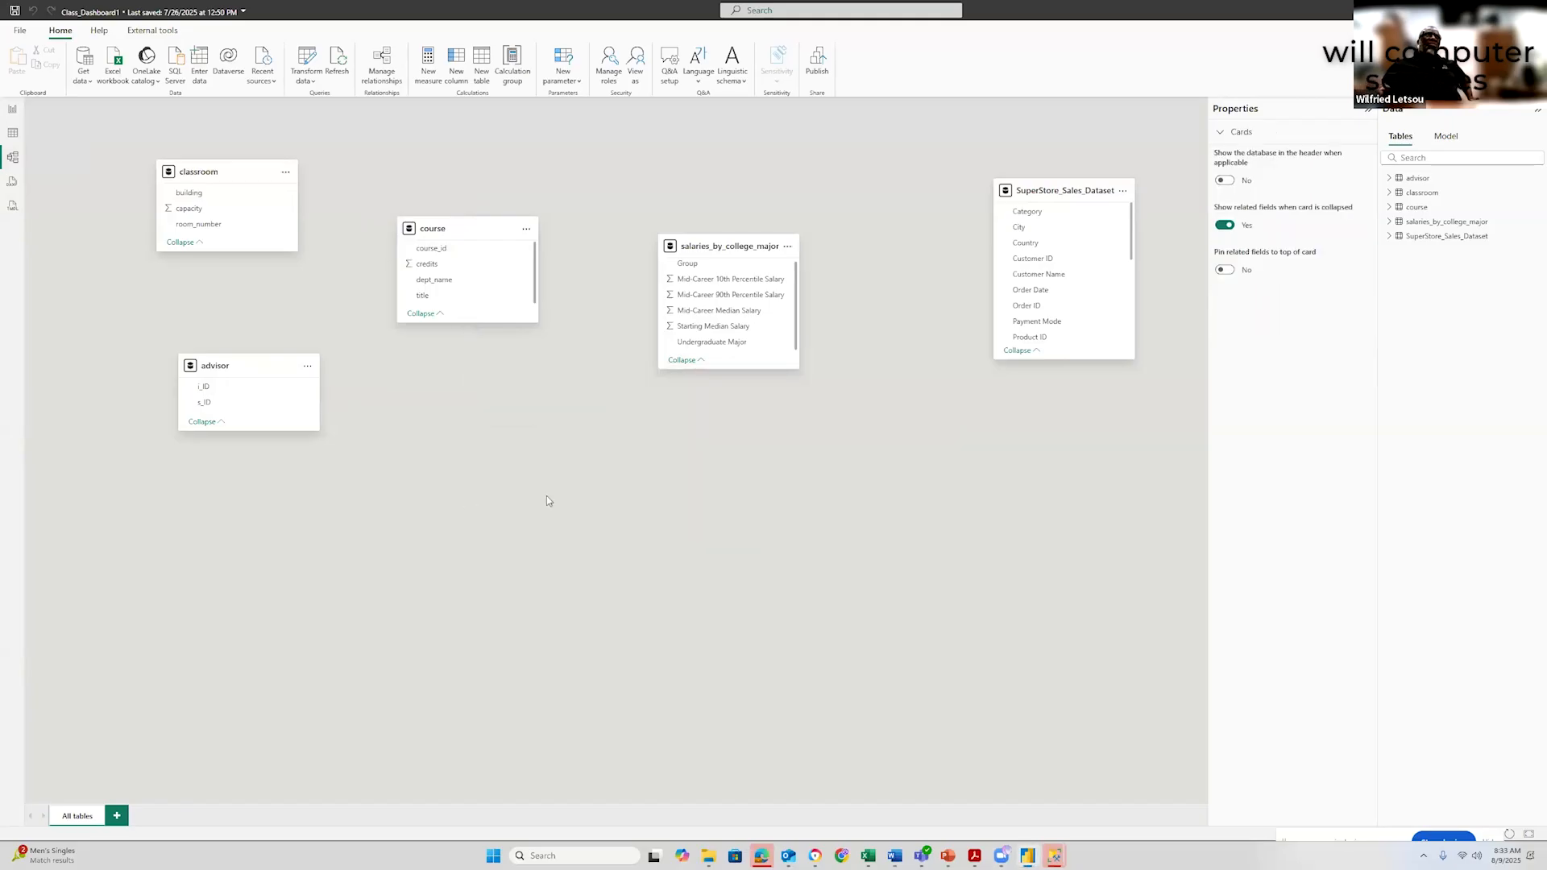
Refresh all tables in the report and recheck the credits chart by highlighting its last column and clearing the highlight
click(13, 110)
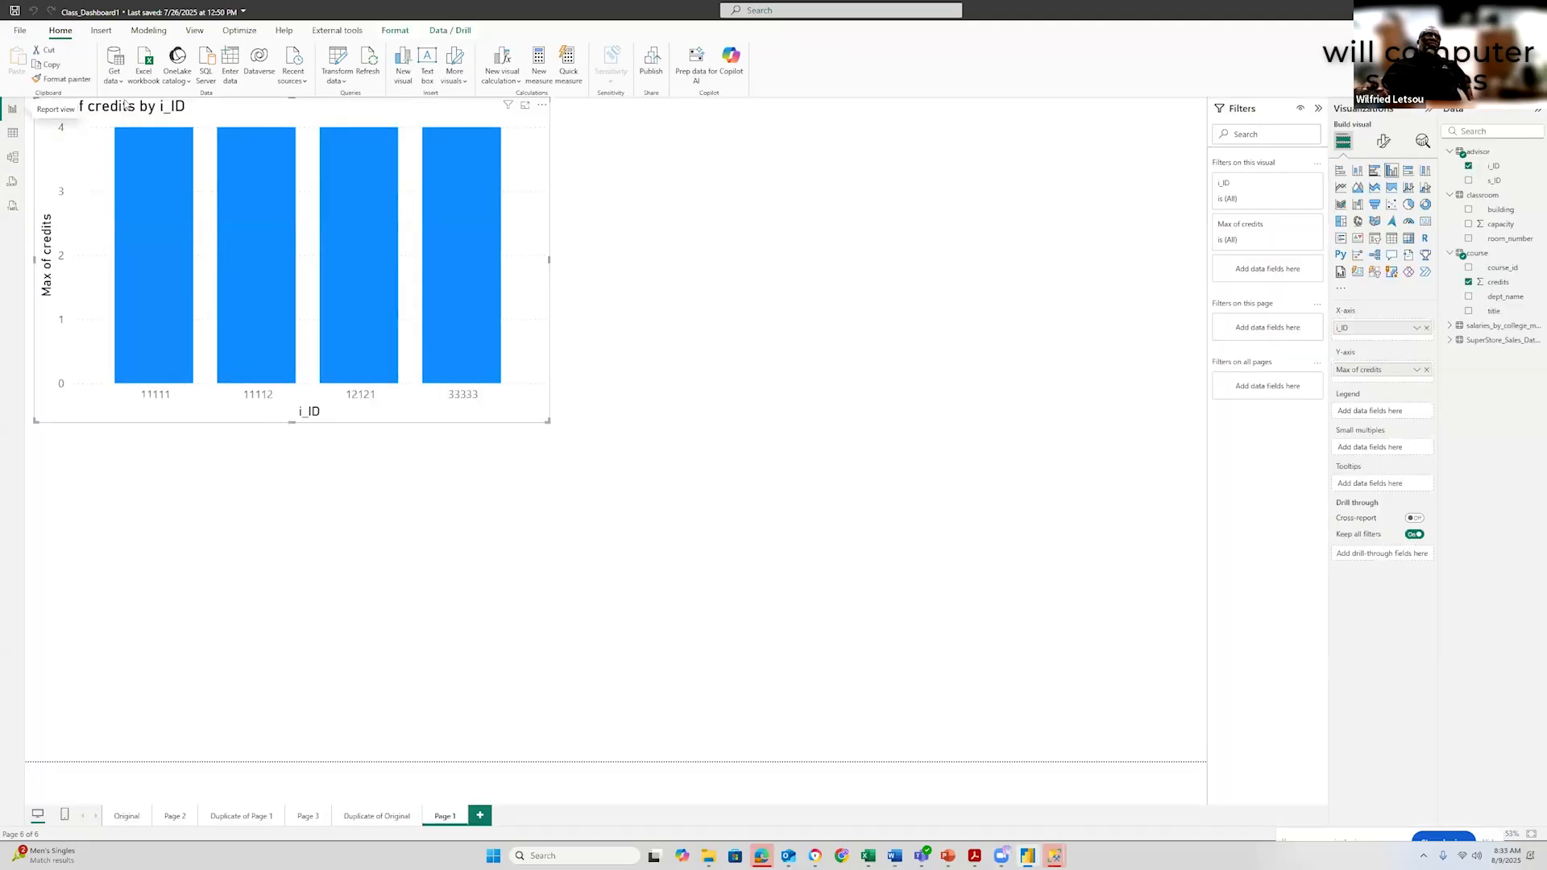
click(978, 252)
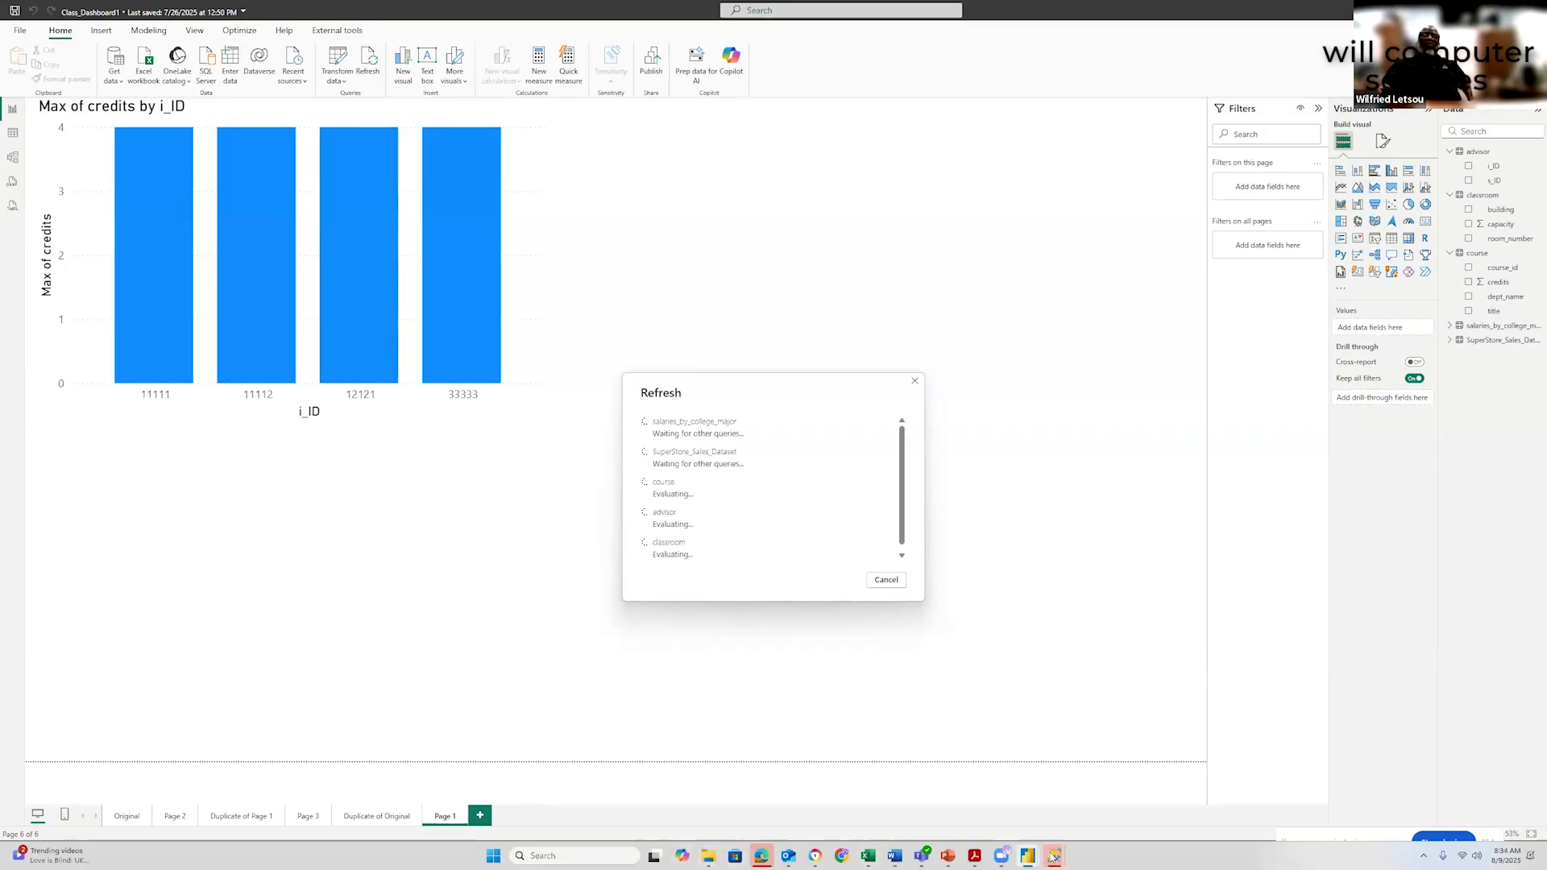
mouse_move(972, 846)
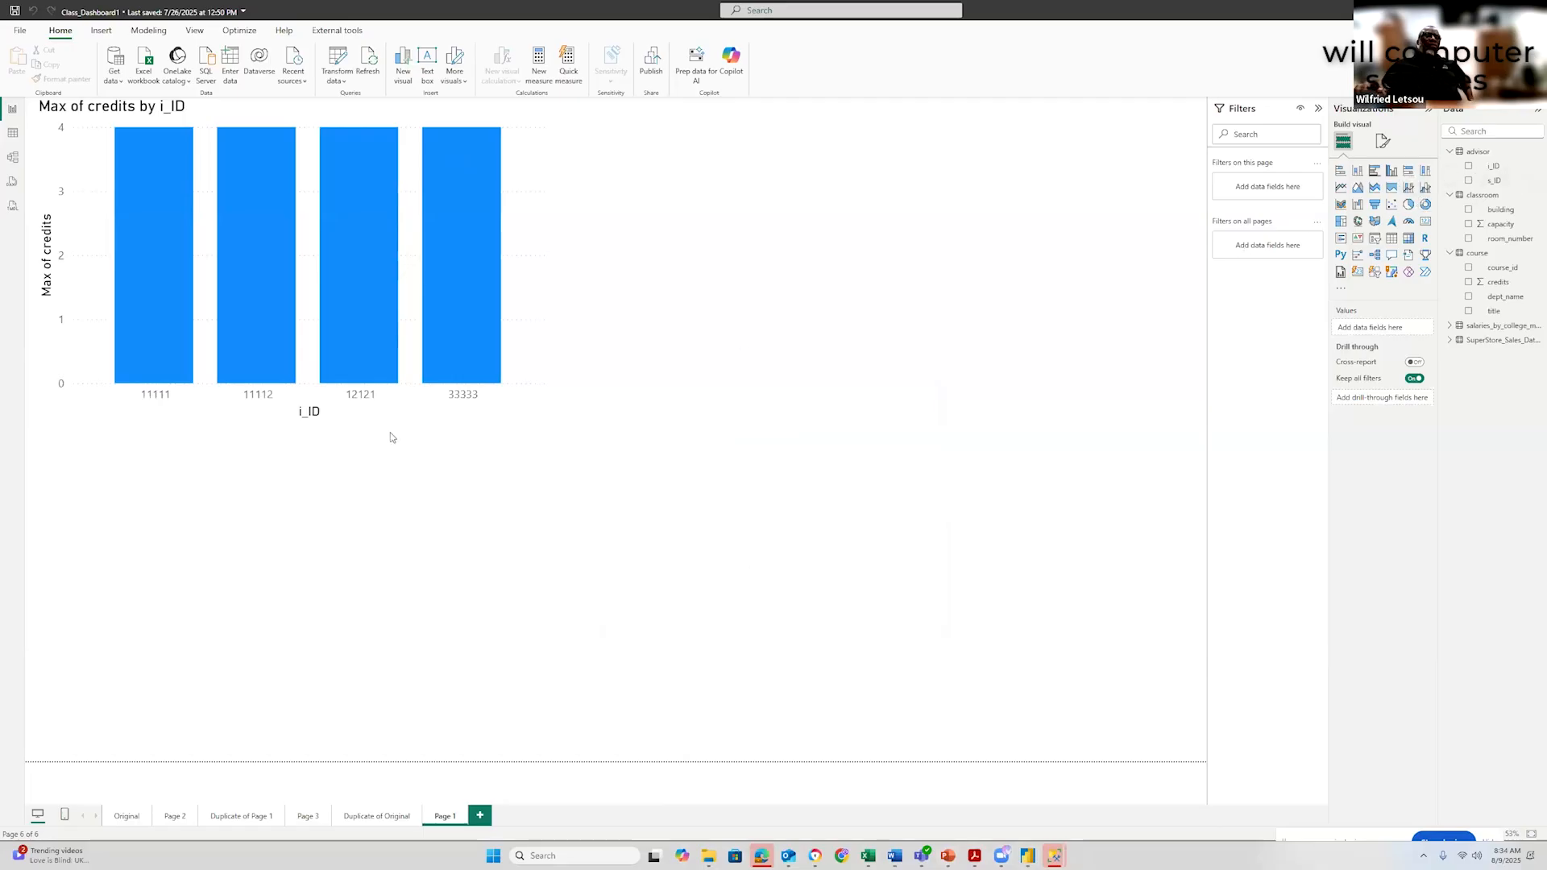
click(490, 231)
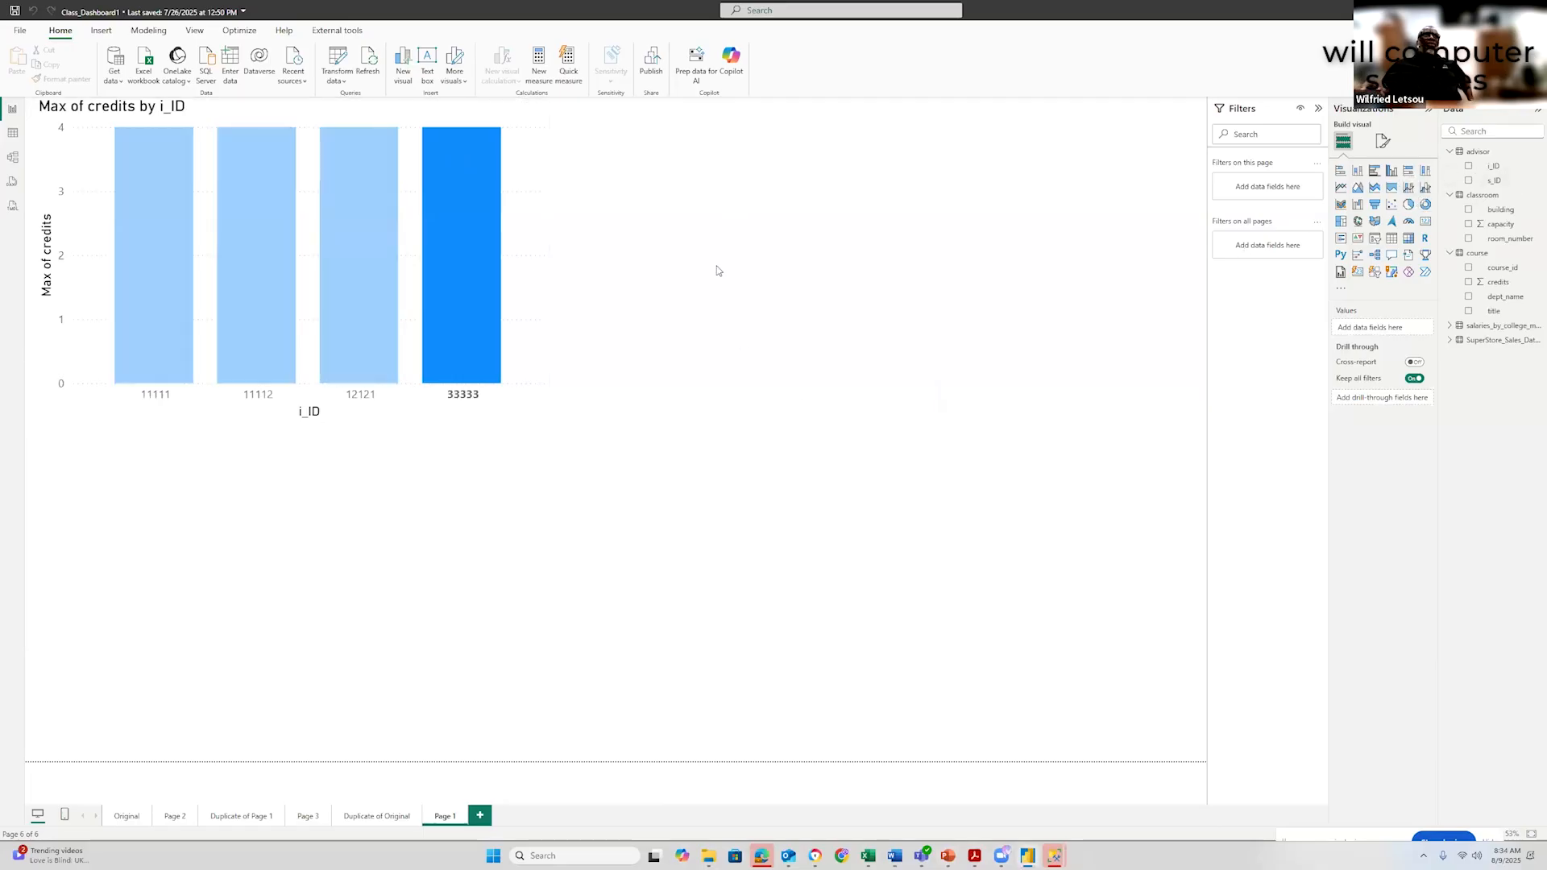
click(558, 332)
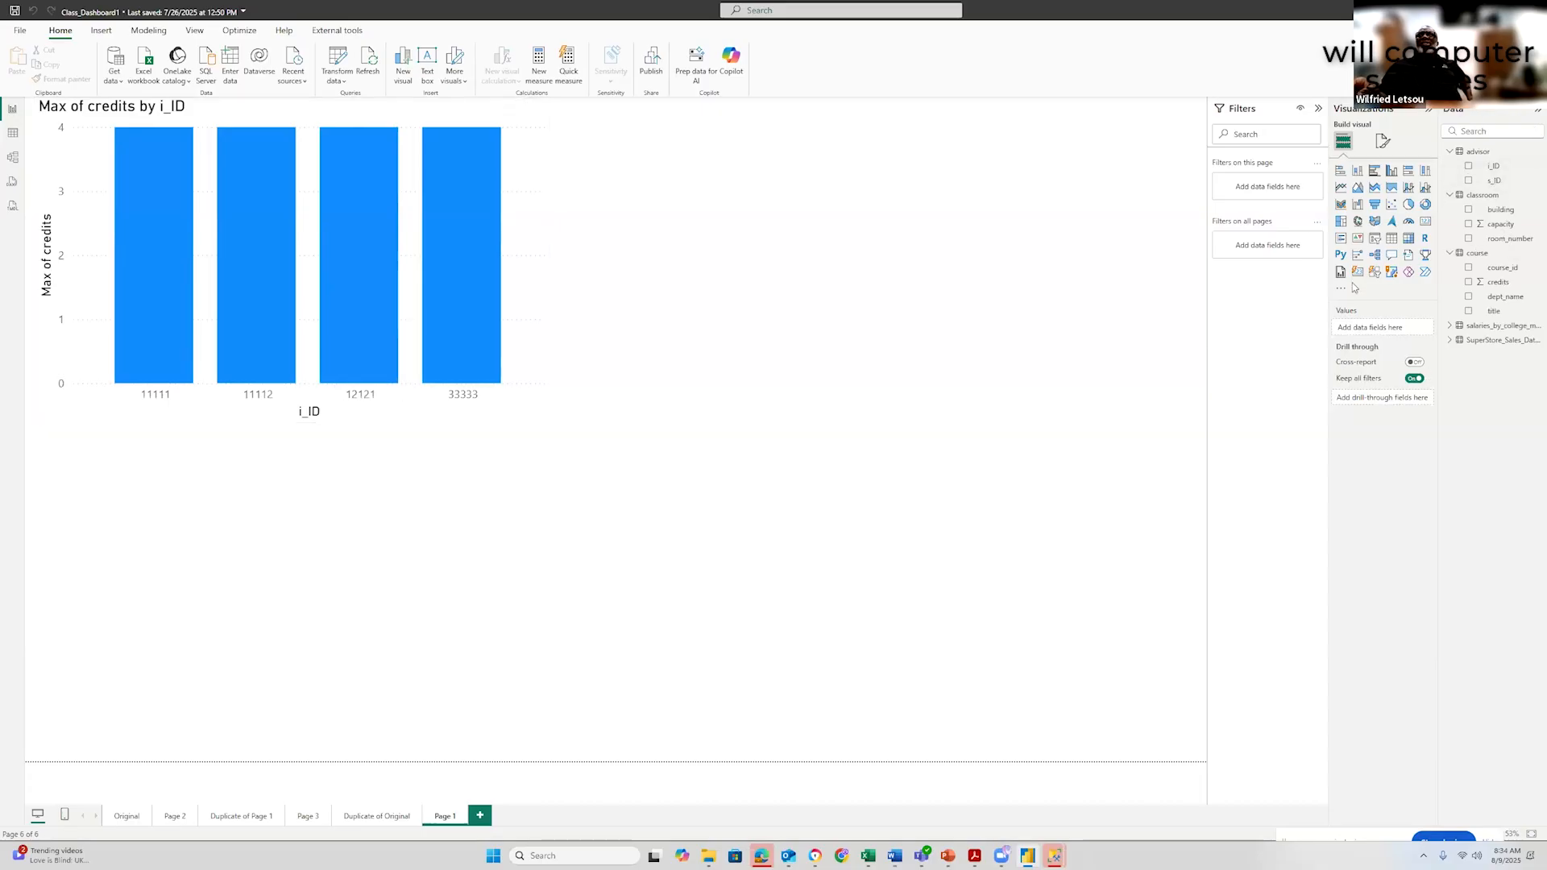
Remove credits from the chart and try the classroom table's capacity on the Y-axis
click(533, 237)
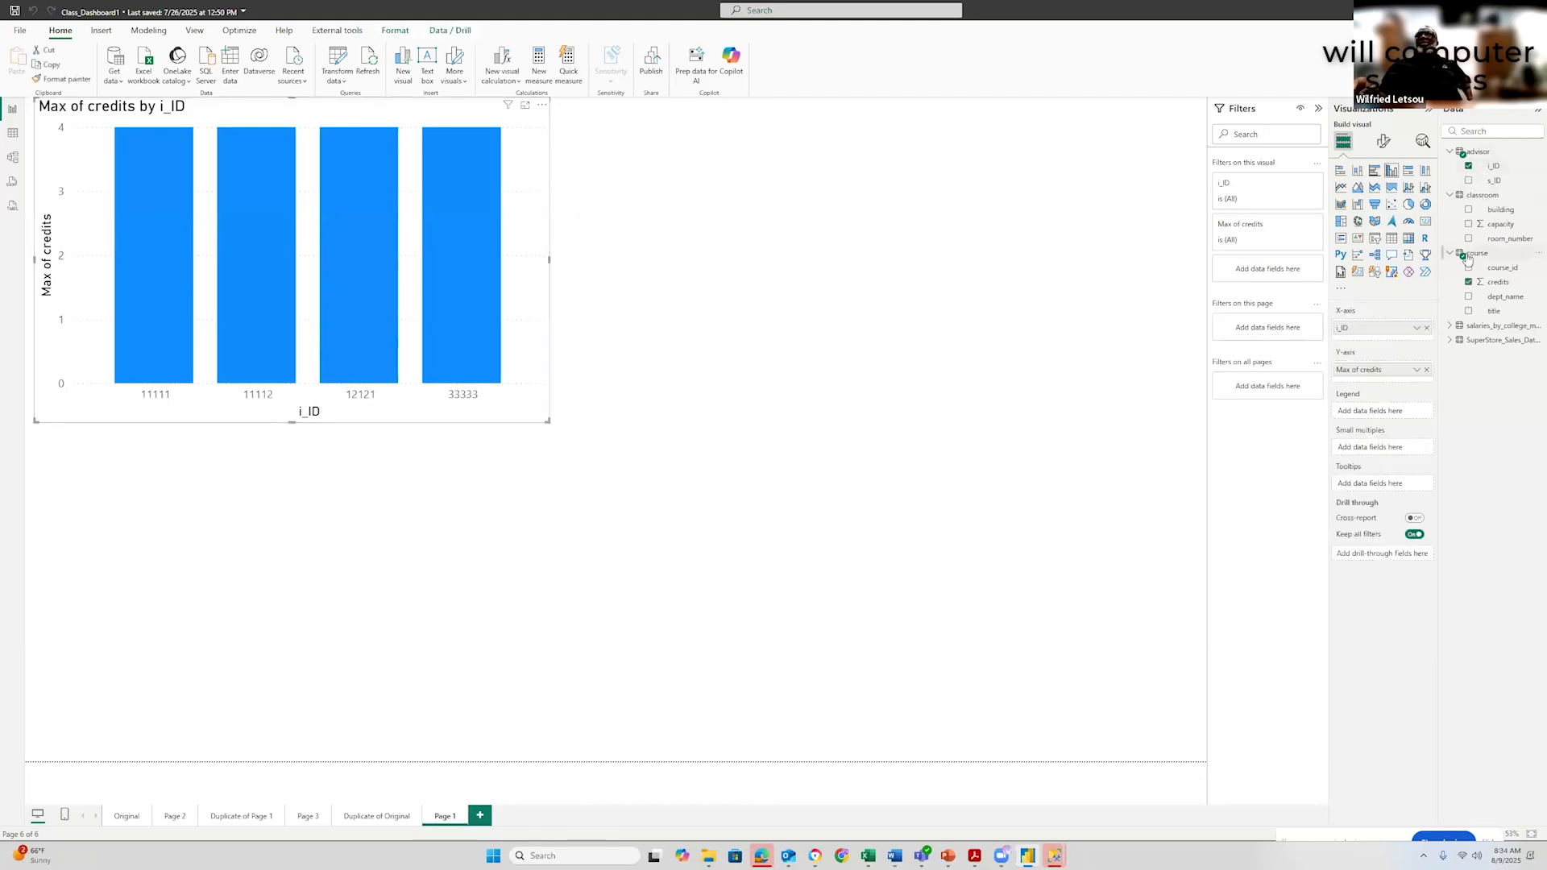
click(1468, 223)
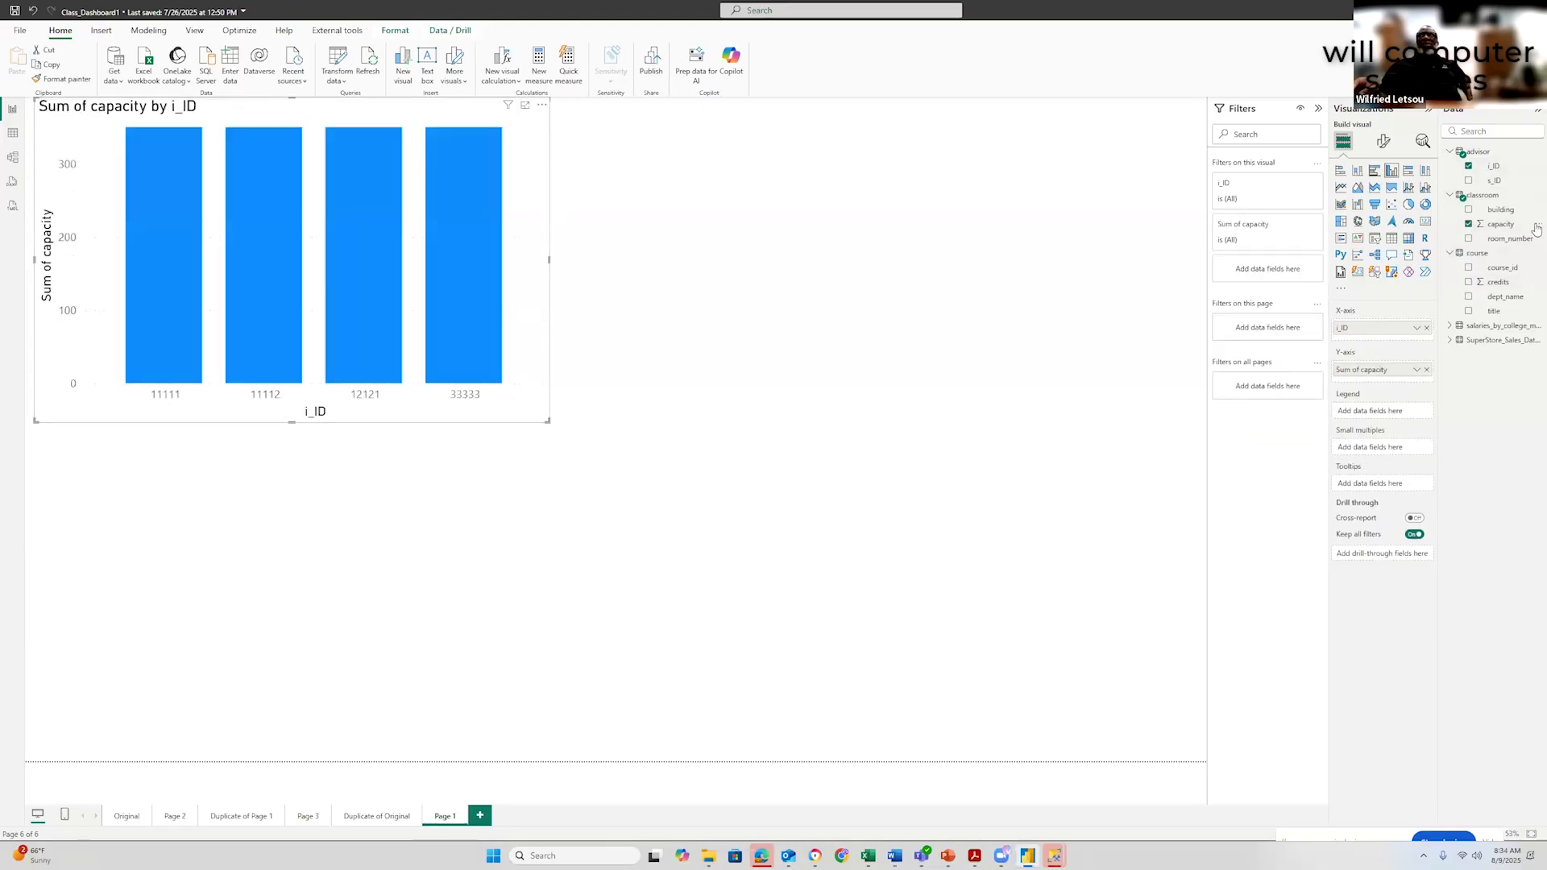
click(1468, 224)
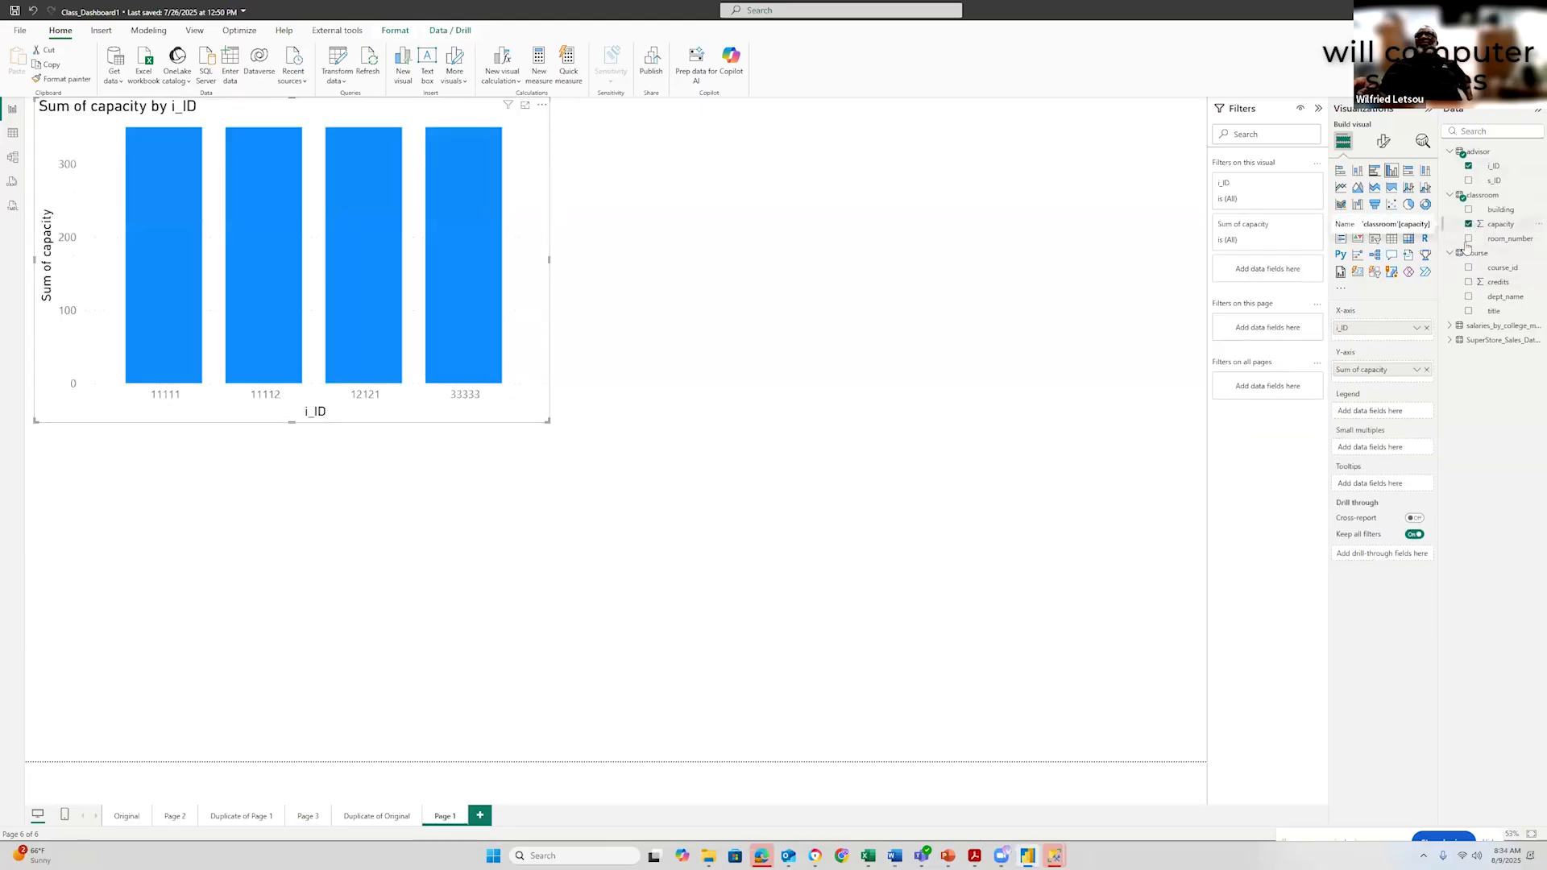
Try the classroom table's room_number as the legend together with capacity, and take both fields off the chart
click(1469, 238)
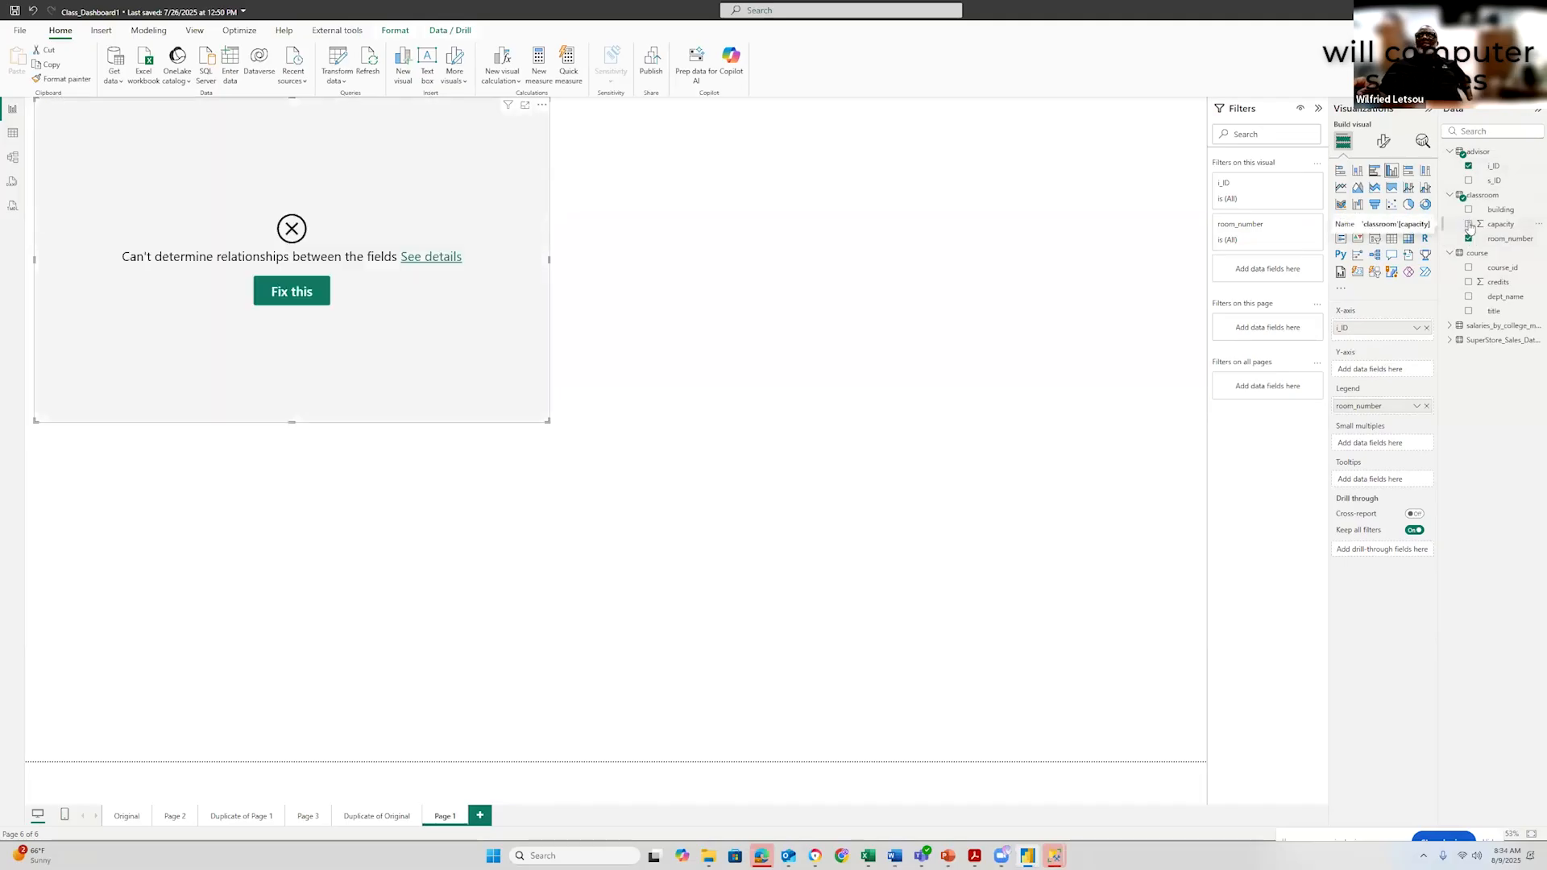
click(1468, 224)
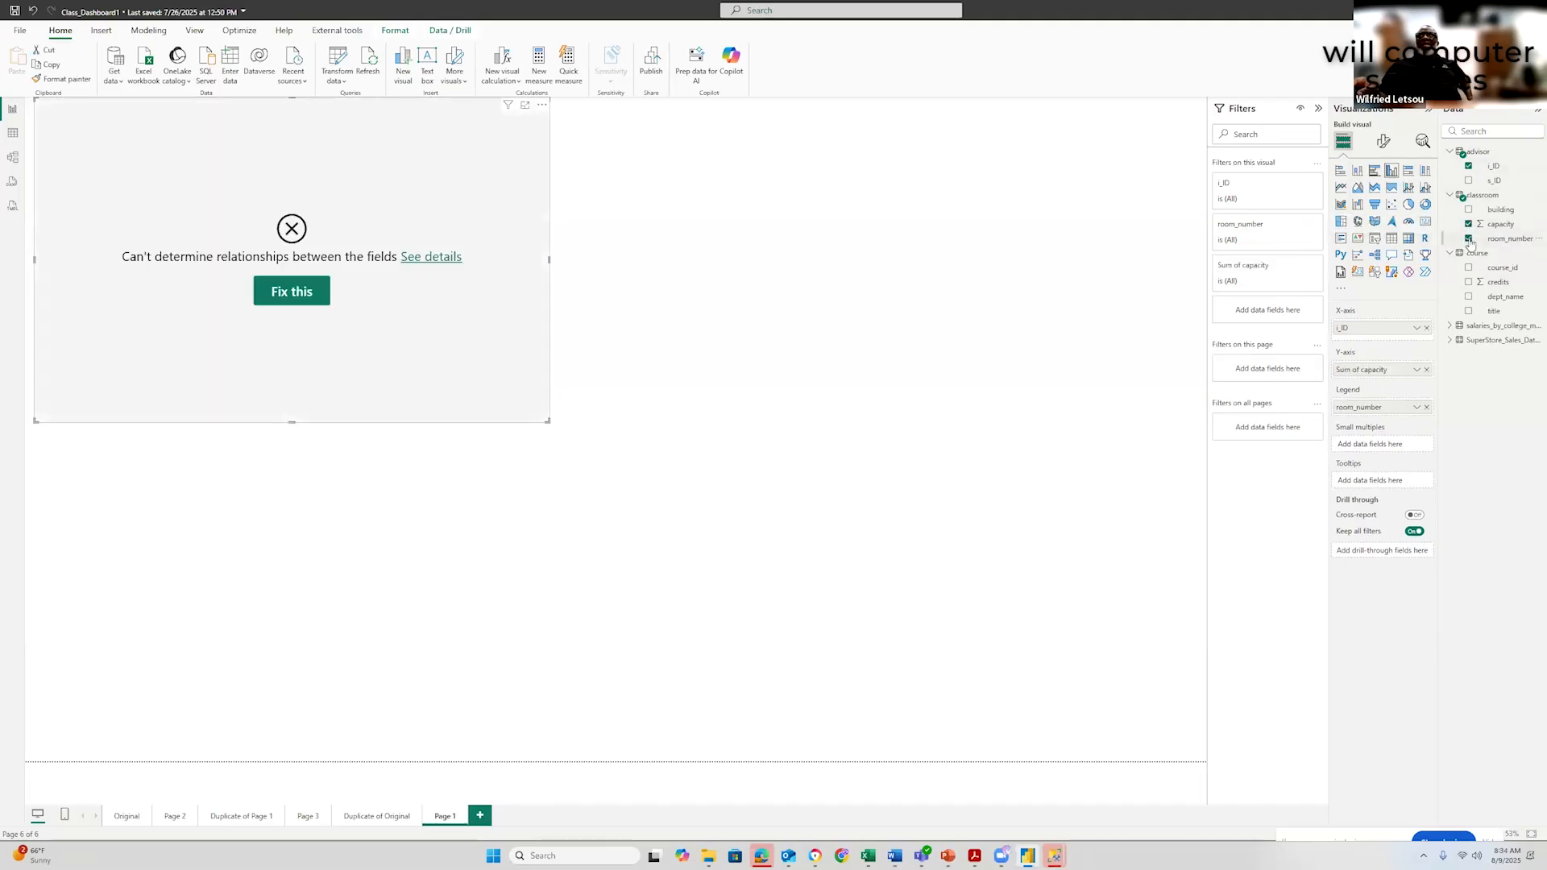
click(1469, 238)
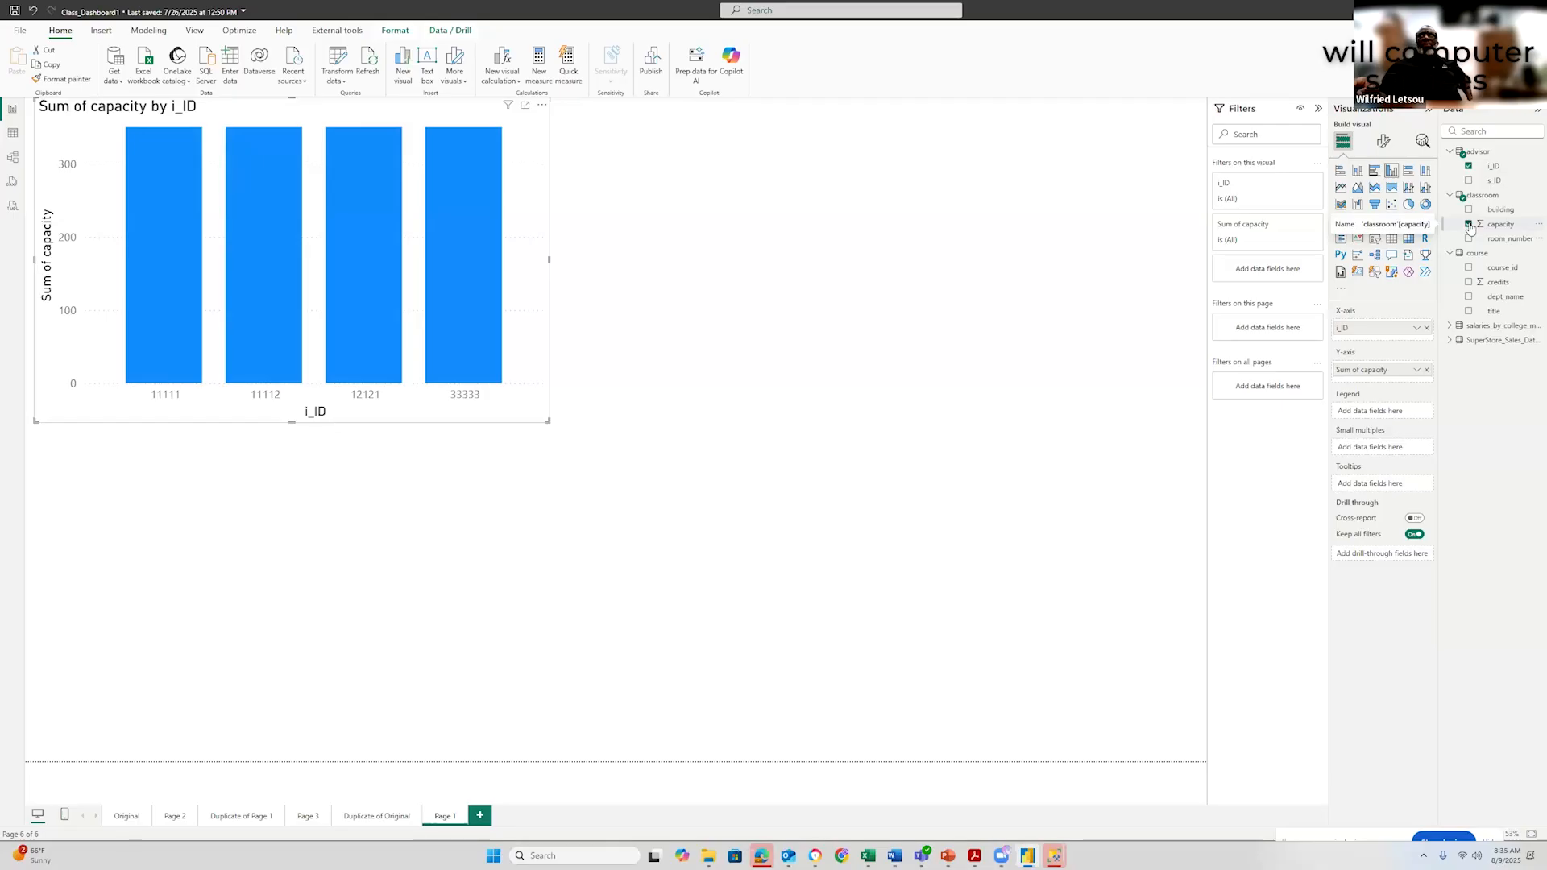
click(1469, 224)
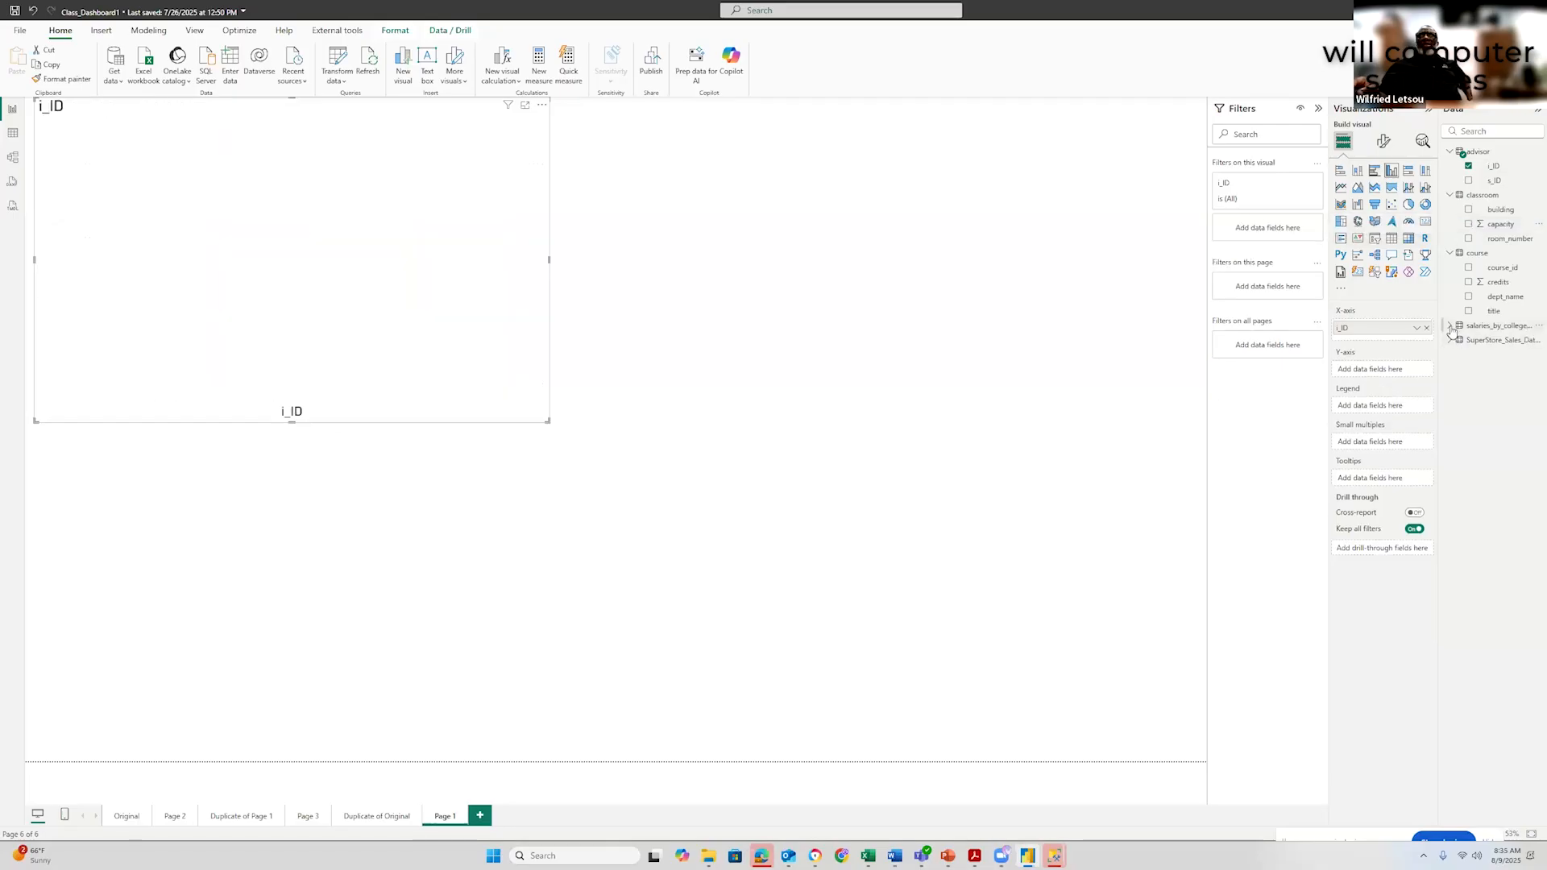
Try the salaries_by_college_major table's Mid-Career 10th and 90th Percentile Salary in turn on the Y-axis
click(1450, 326)
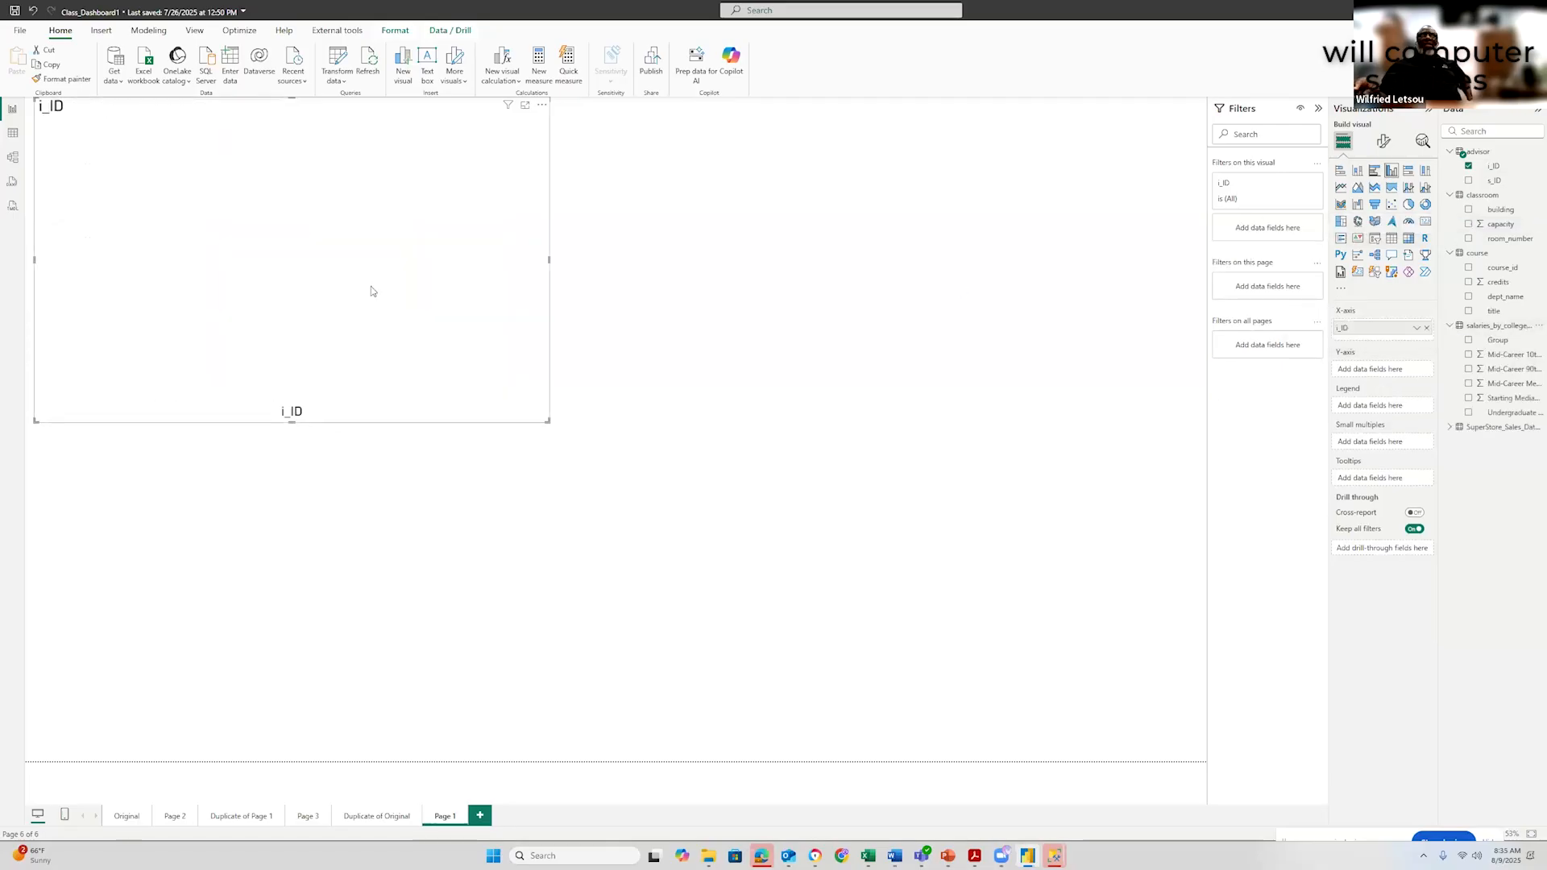
click(1468, 355)
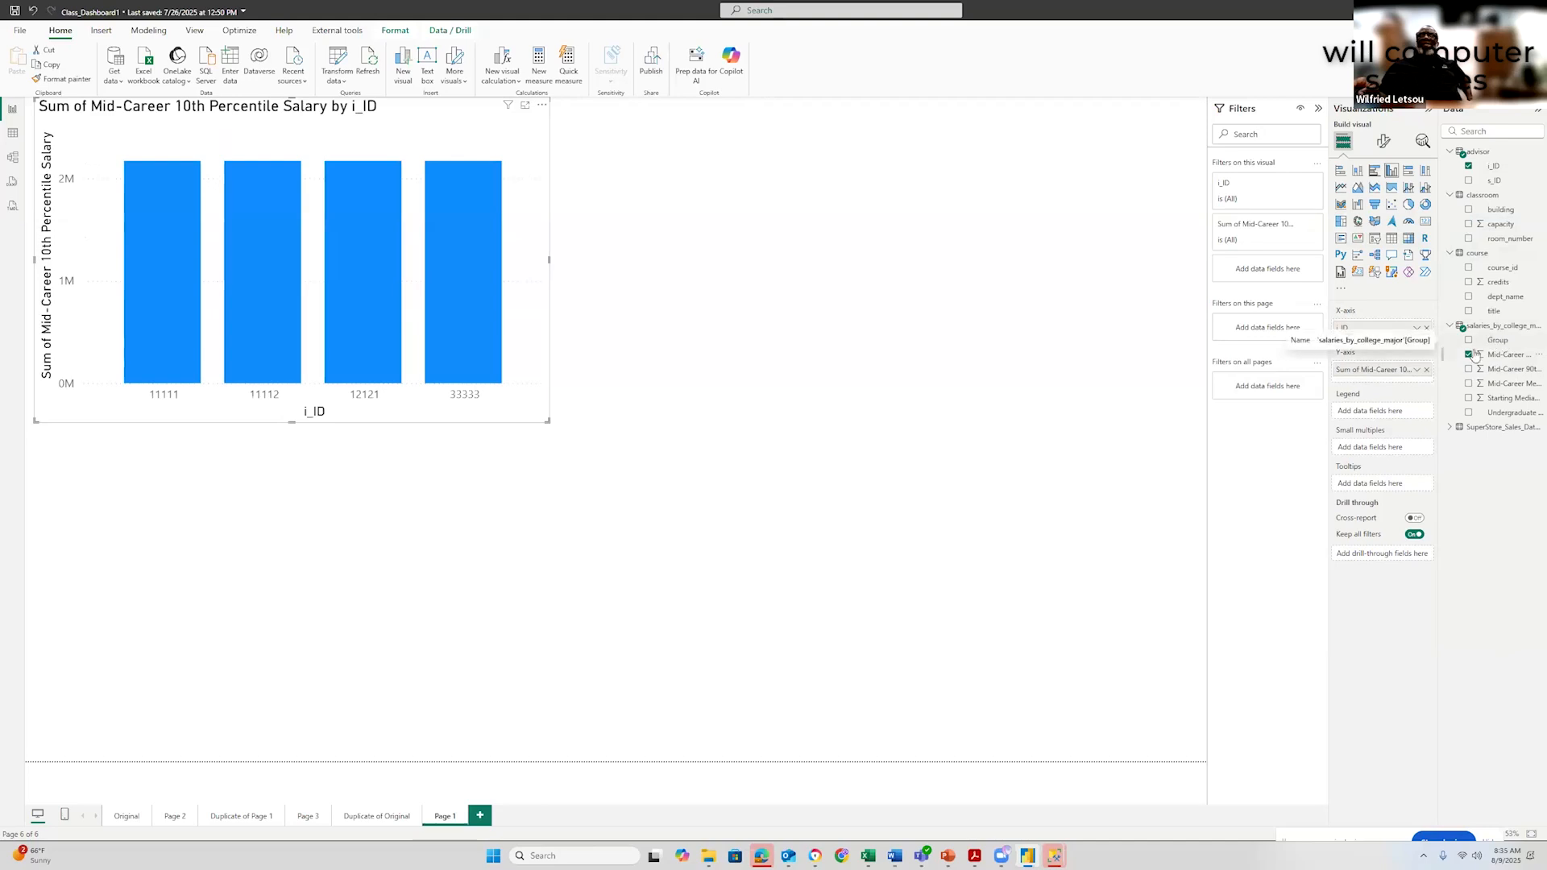
click(1499, 358)
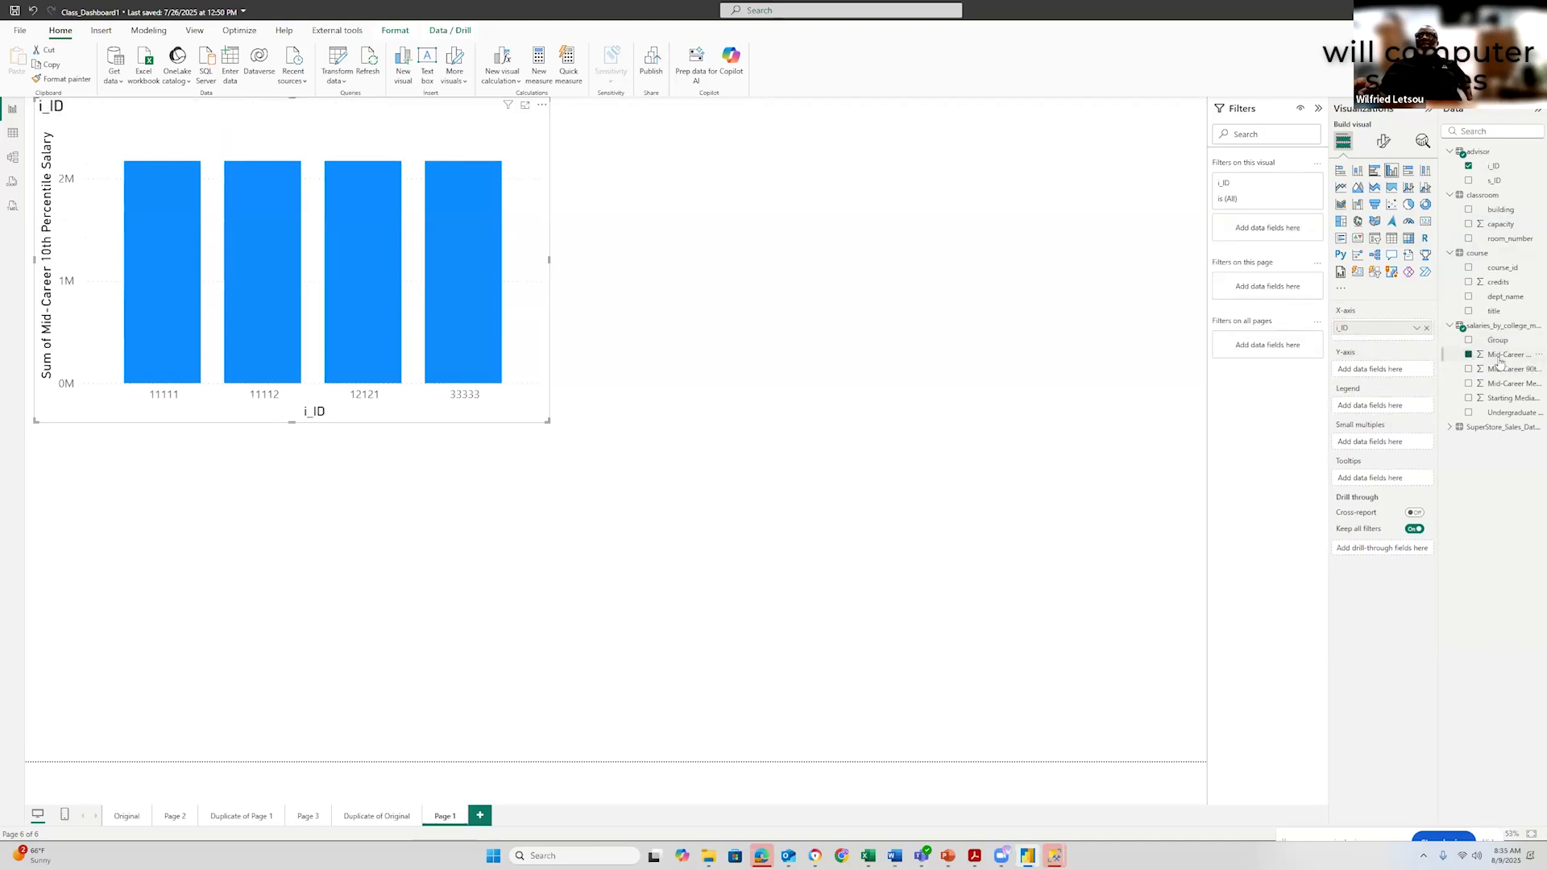
drag(1501, 369, 1377, 371)
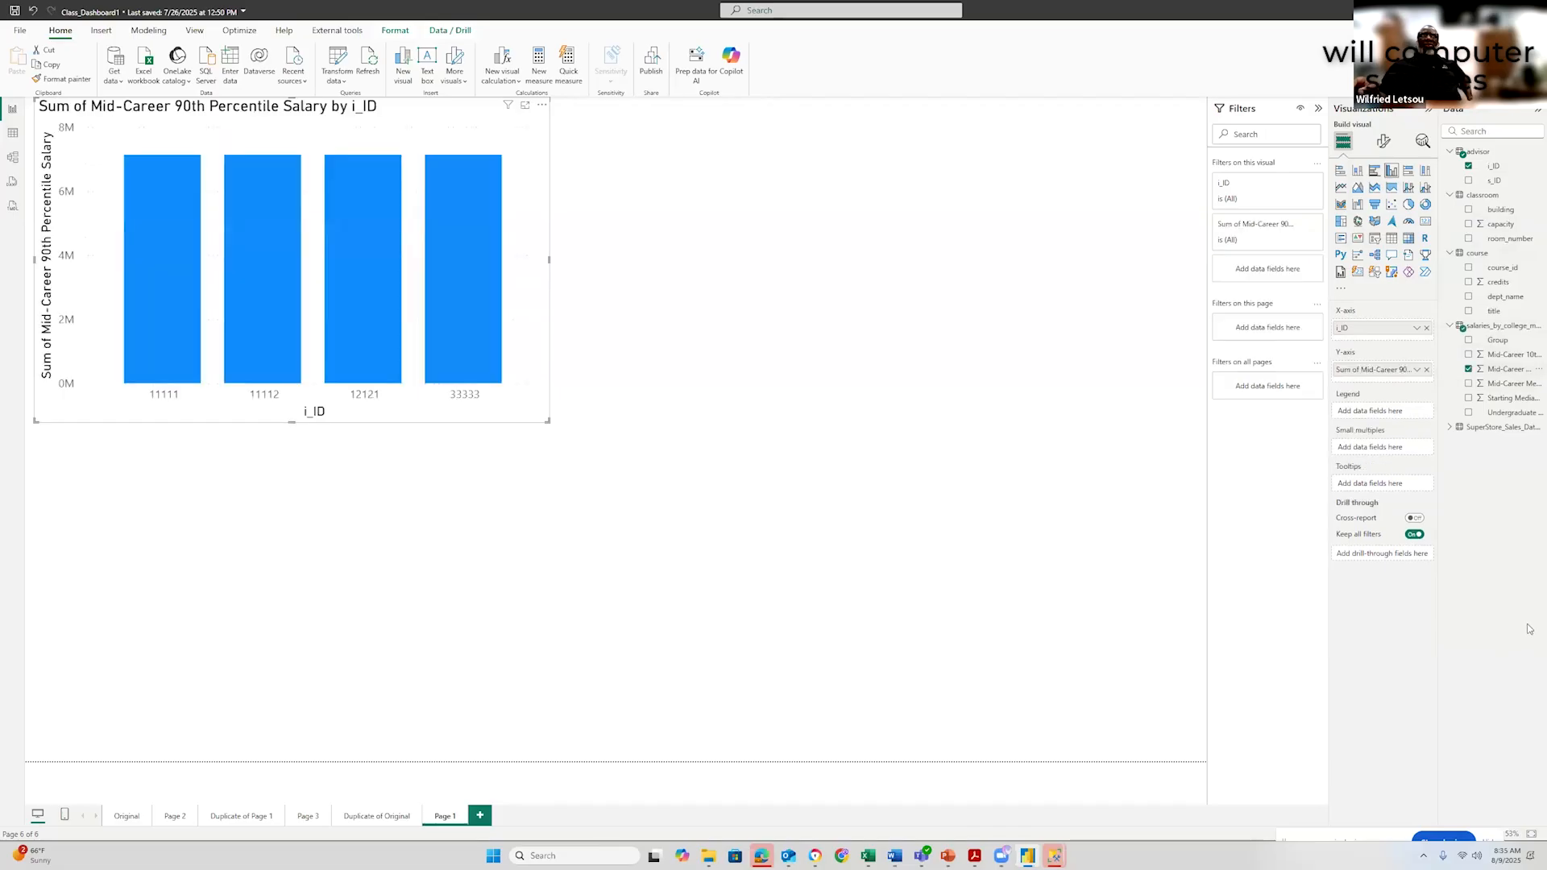
click(1427, 373)
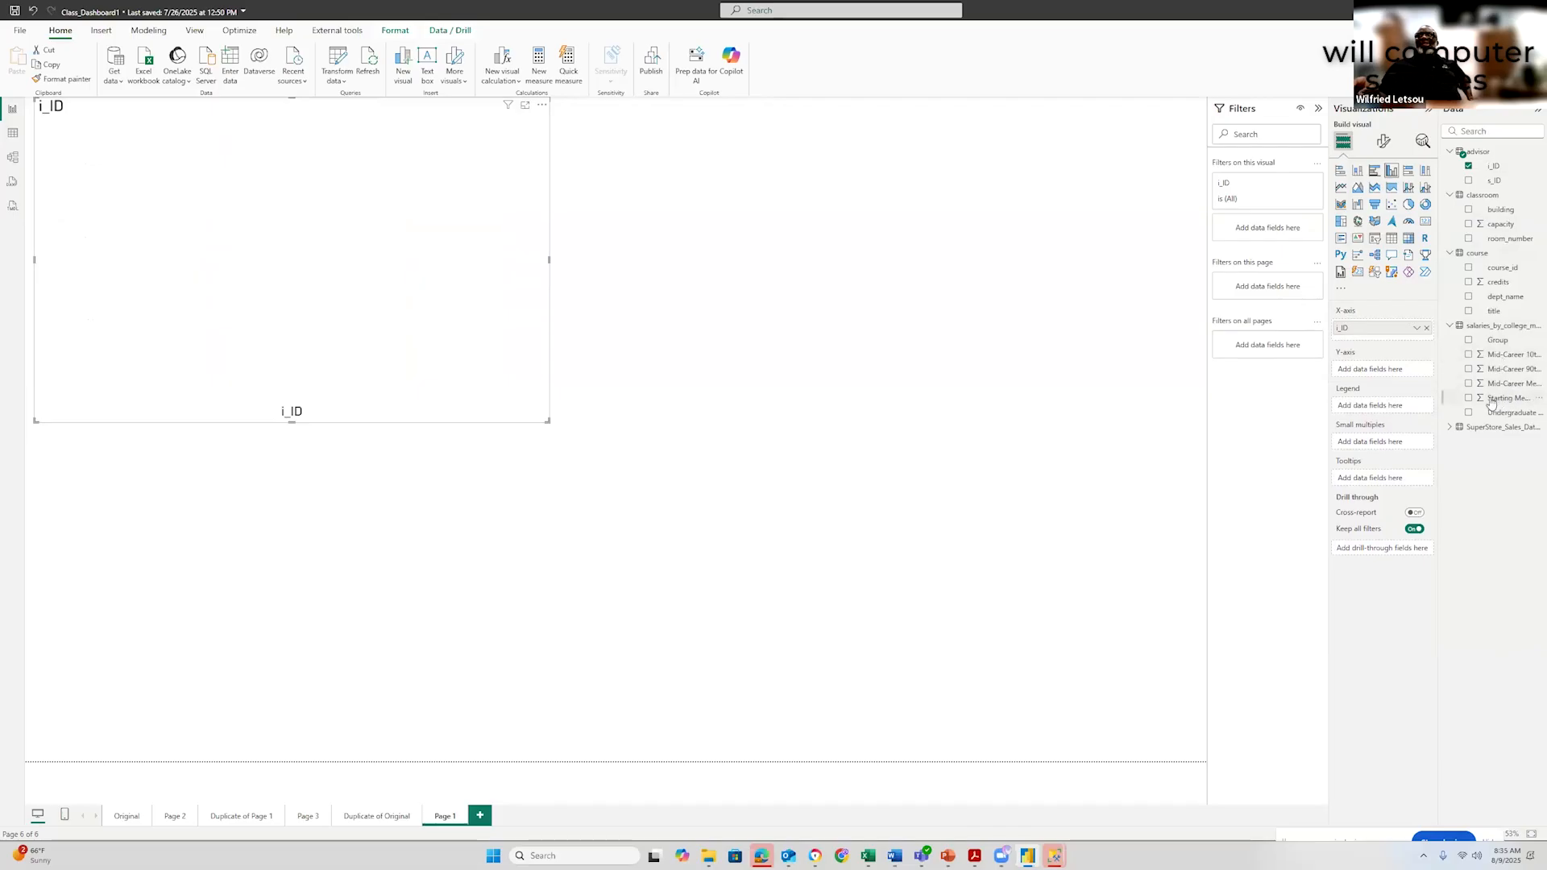
Add Starting Median Salary, Undergraduate Major, Mid-Career Median Salary and the Mid-Career 90th and 10th Percentile Salary to the chart's Y-axis
click(1496, 398)
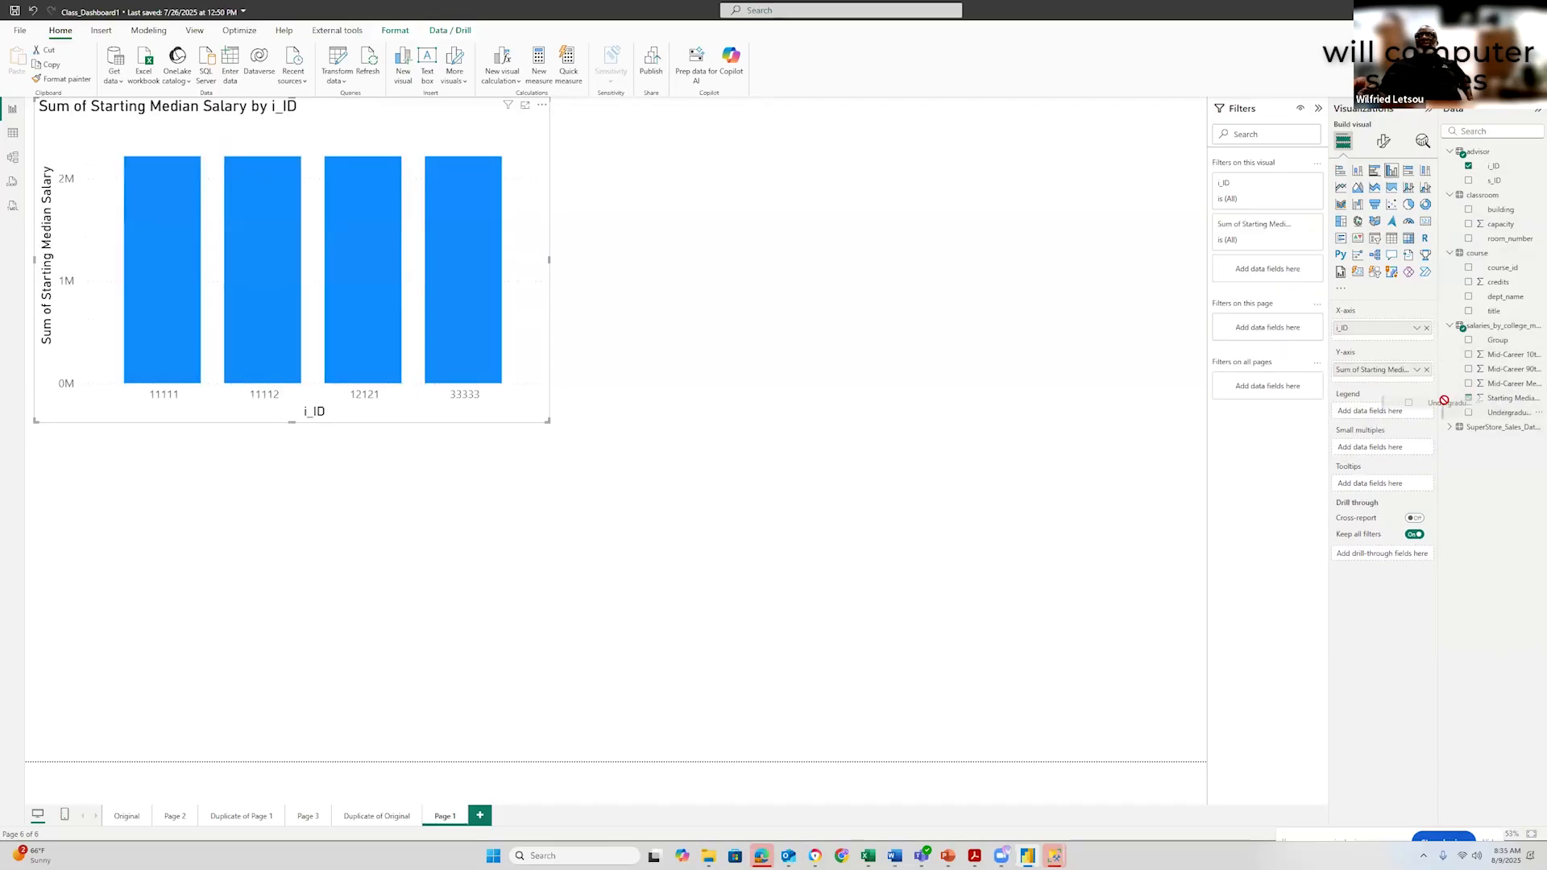
click(1509, 411)
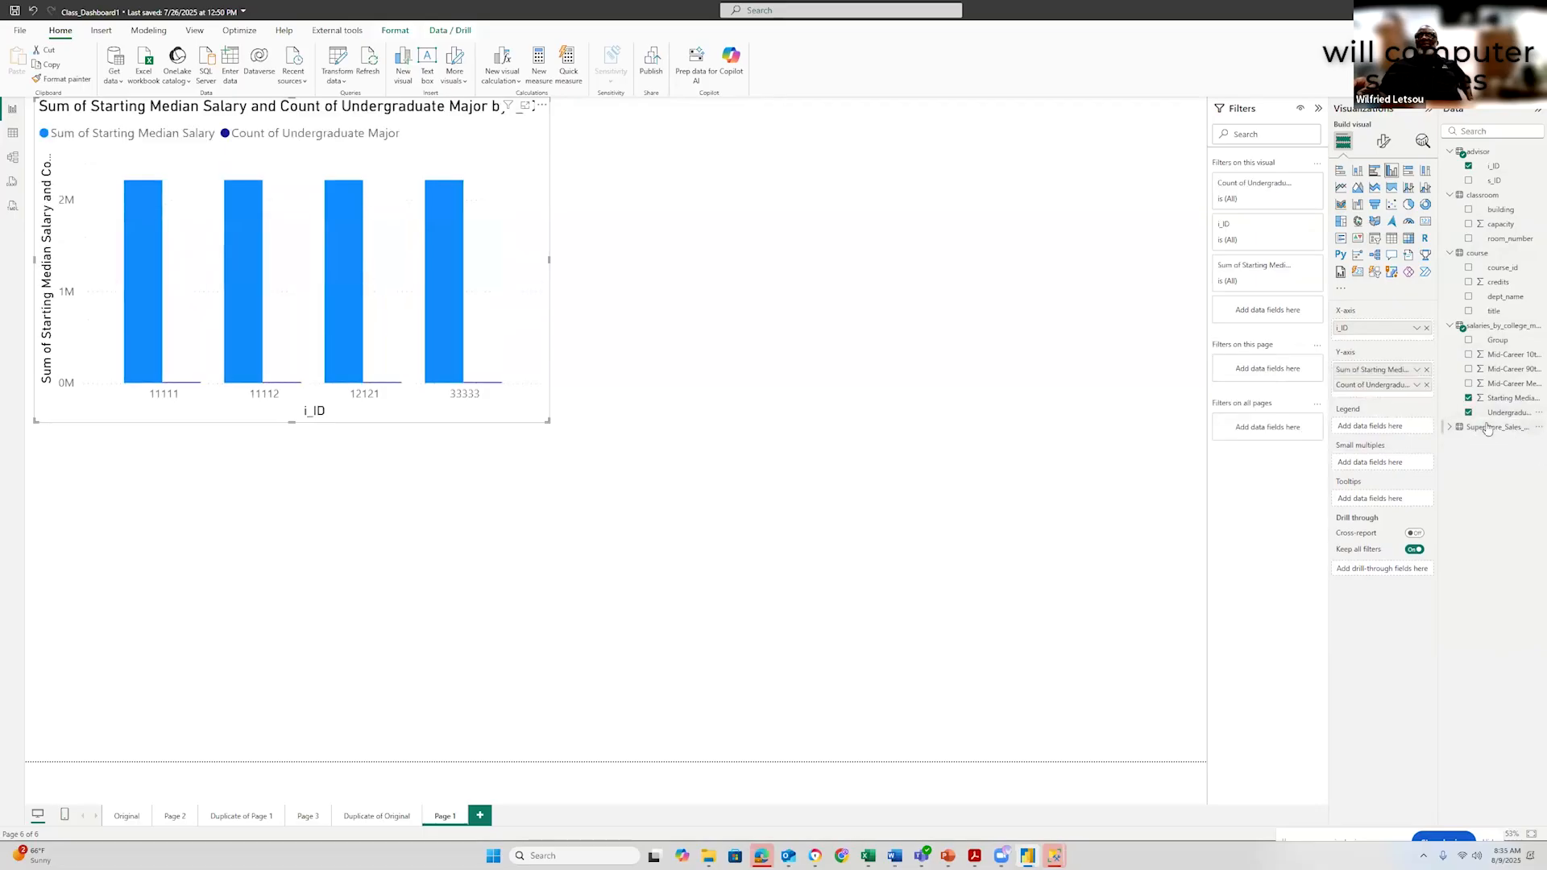
drag(1508, 384, 1406, 399)
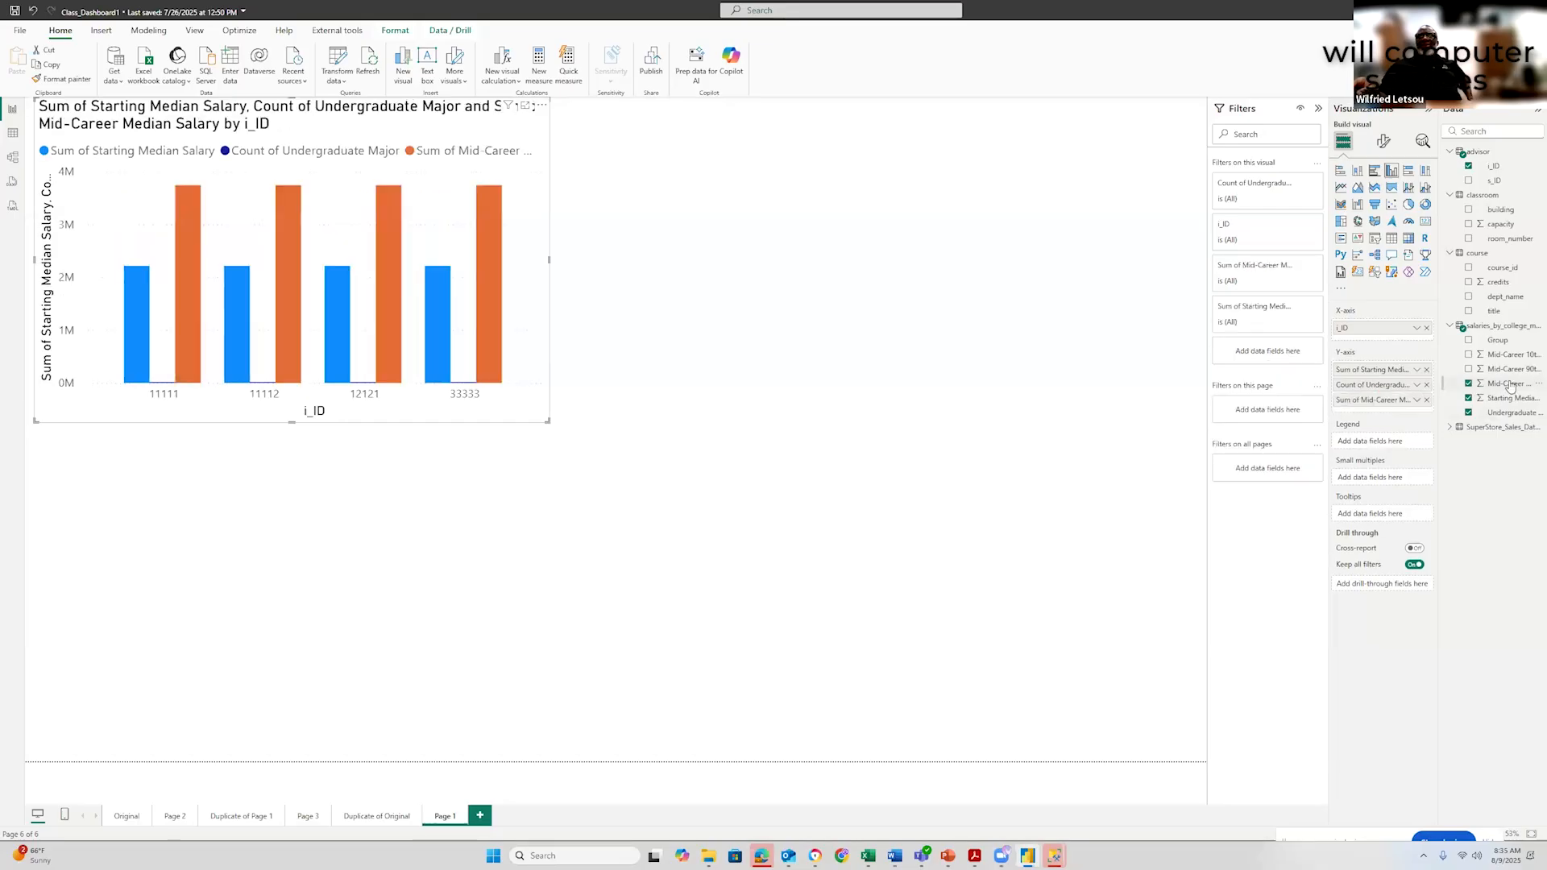
drag(1507, 369, 1399, 417)
drag(1506, 358, 1395, 432)
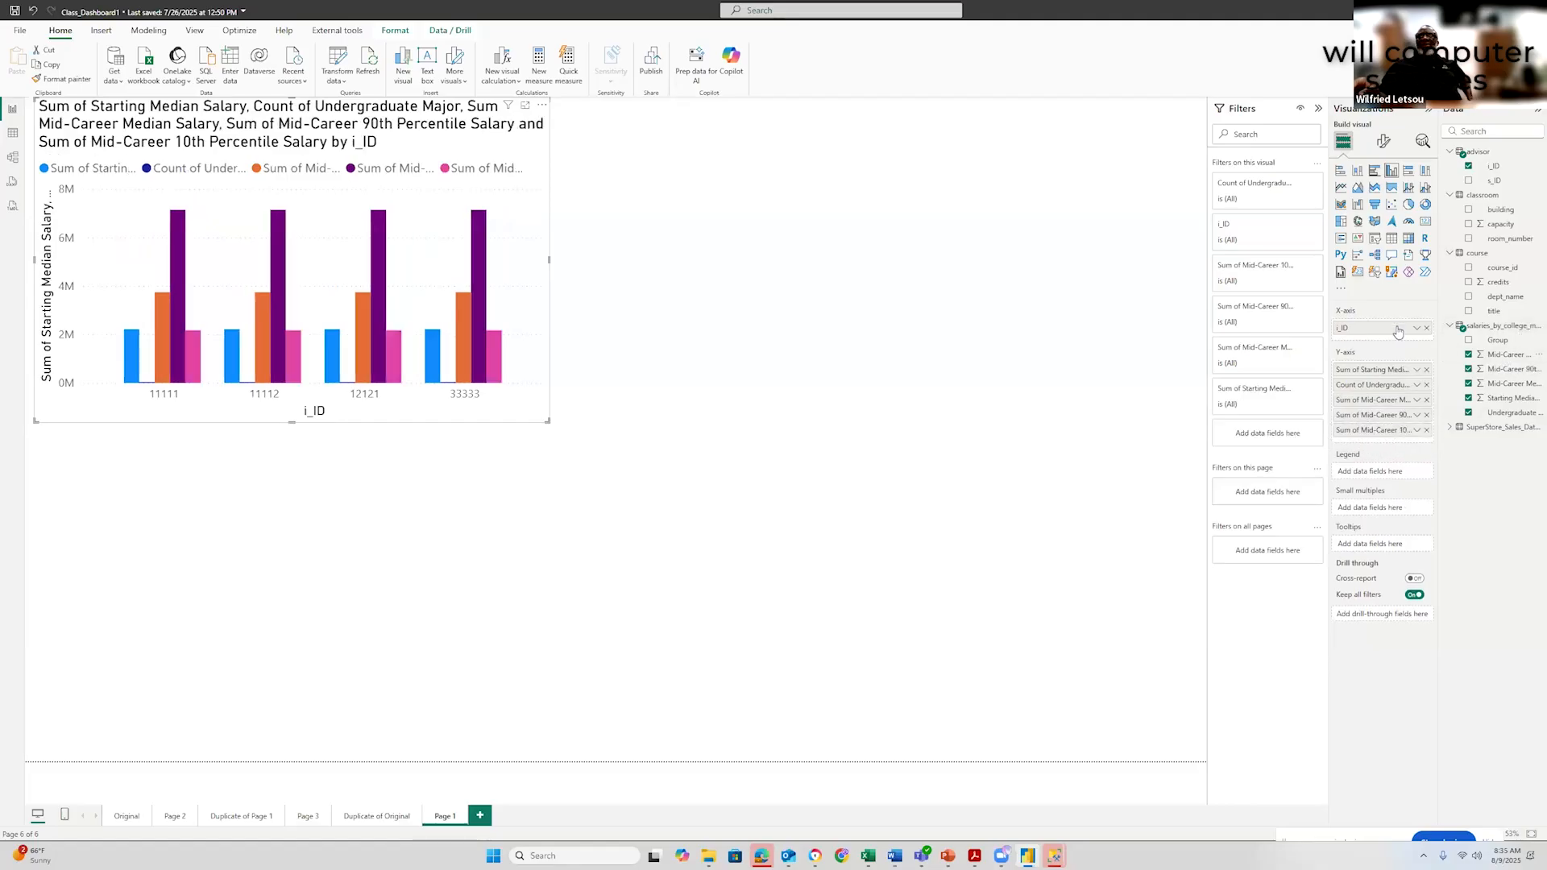
Remove i_ID from the X-axis and clear every salary and major field from the Y-axis
click(1427, 328)
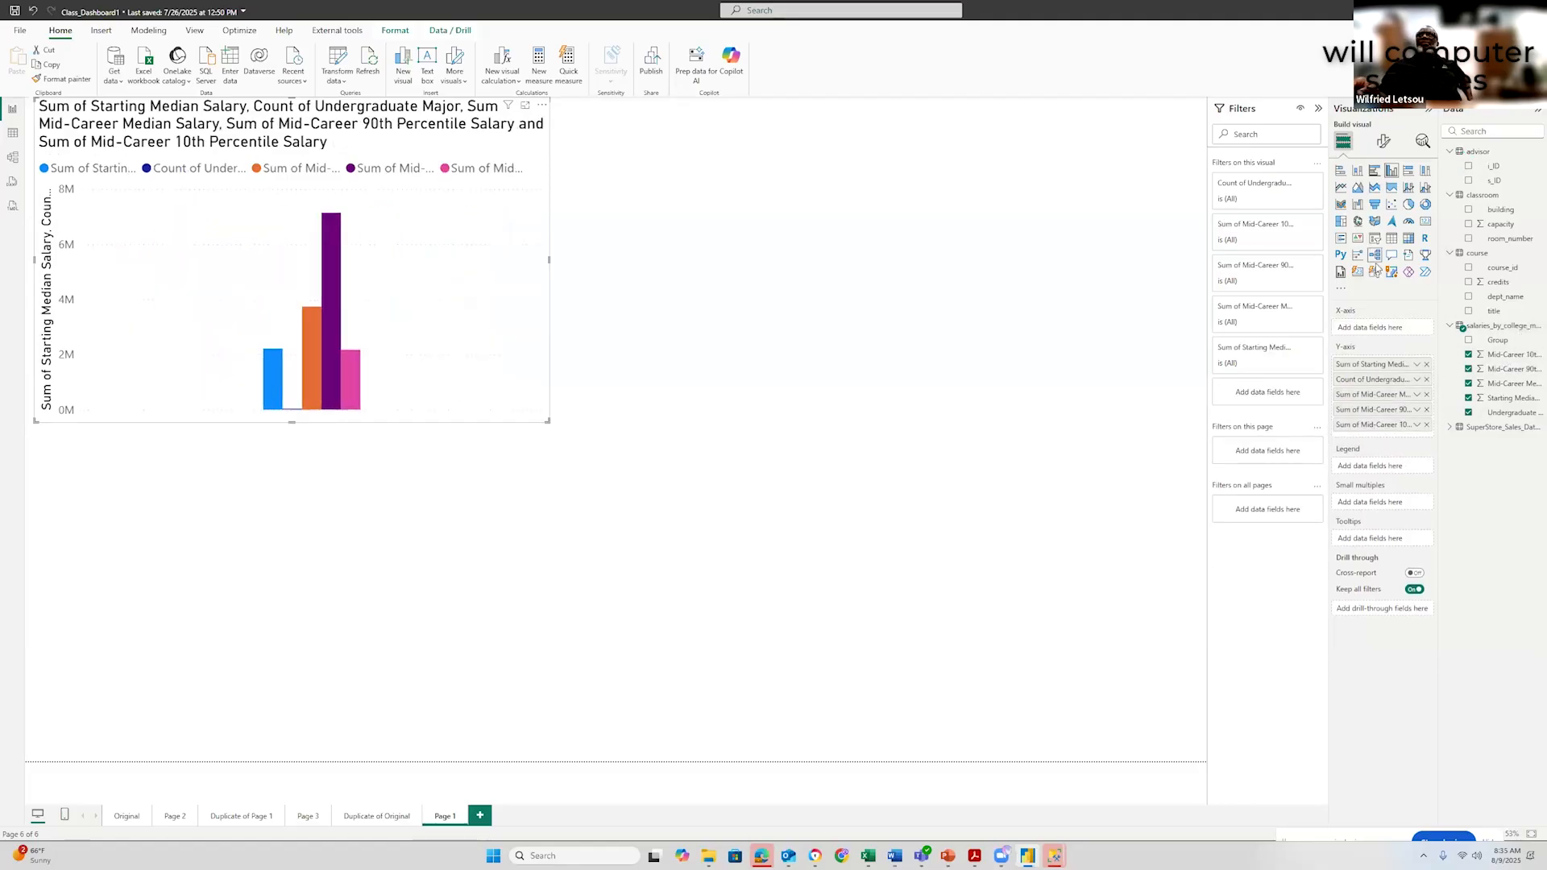
click(1426, 365)
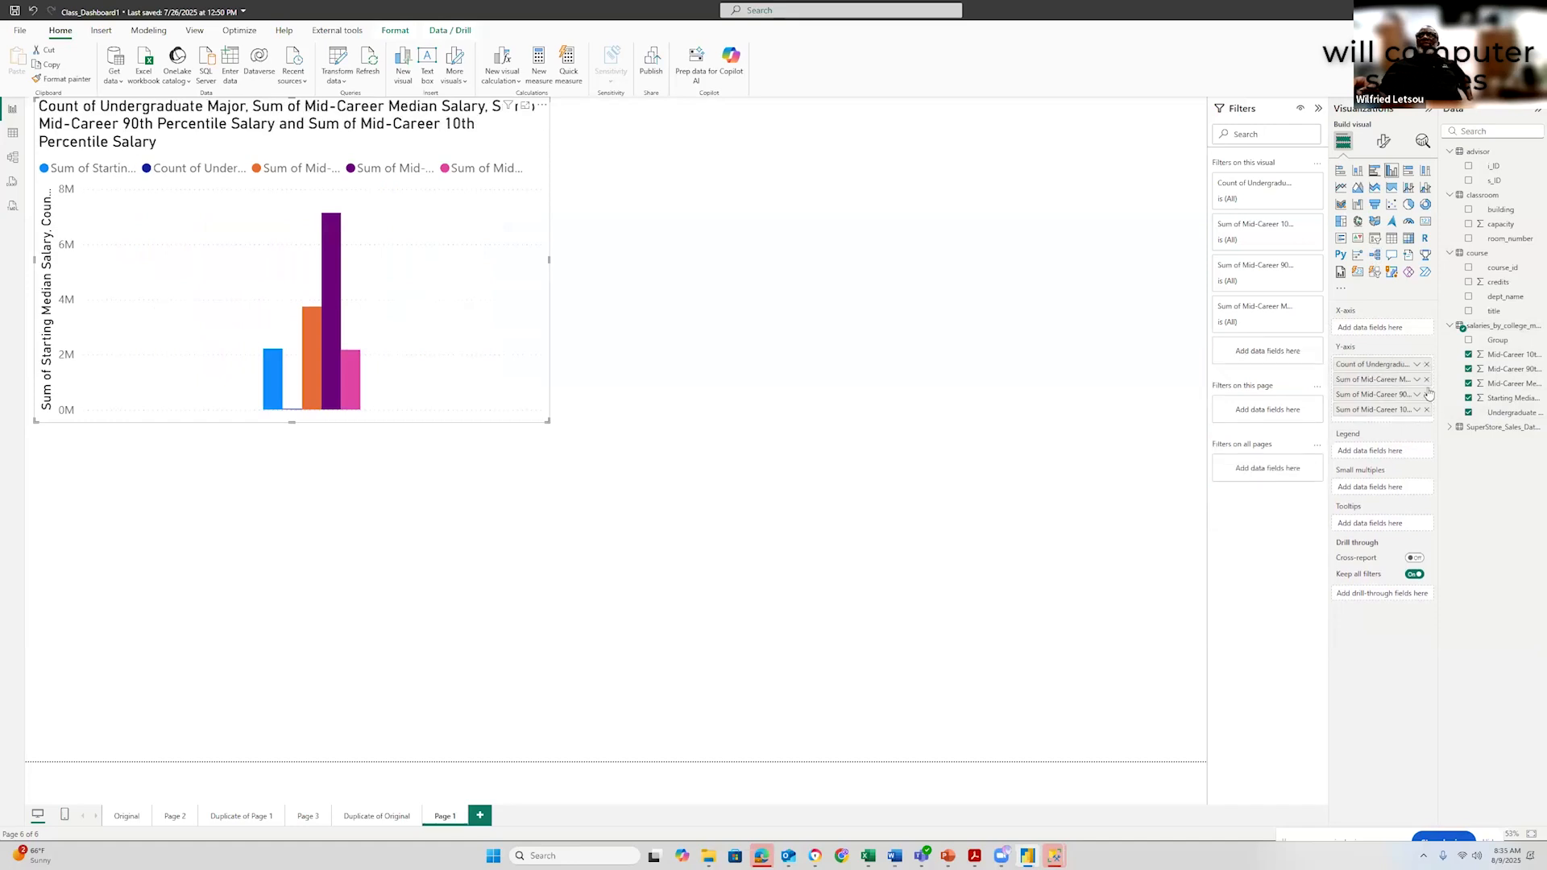
click(1426, 394)
click(1426, 395)
click(1426, 379)
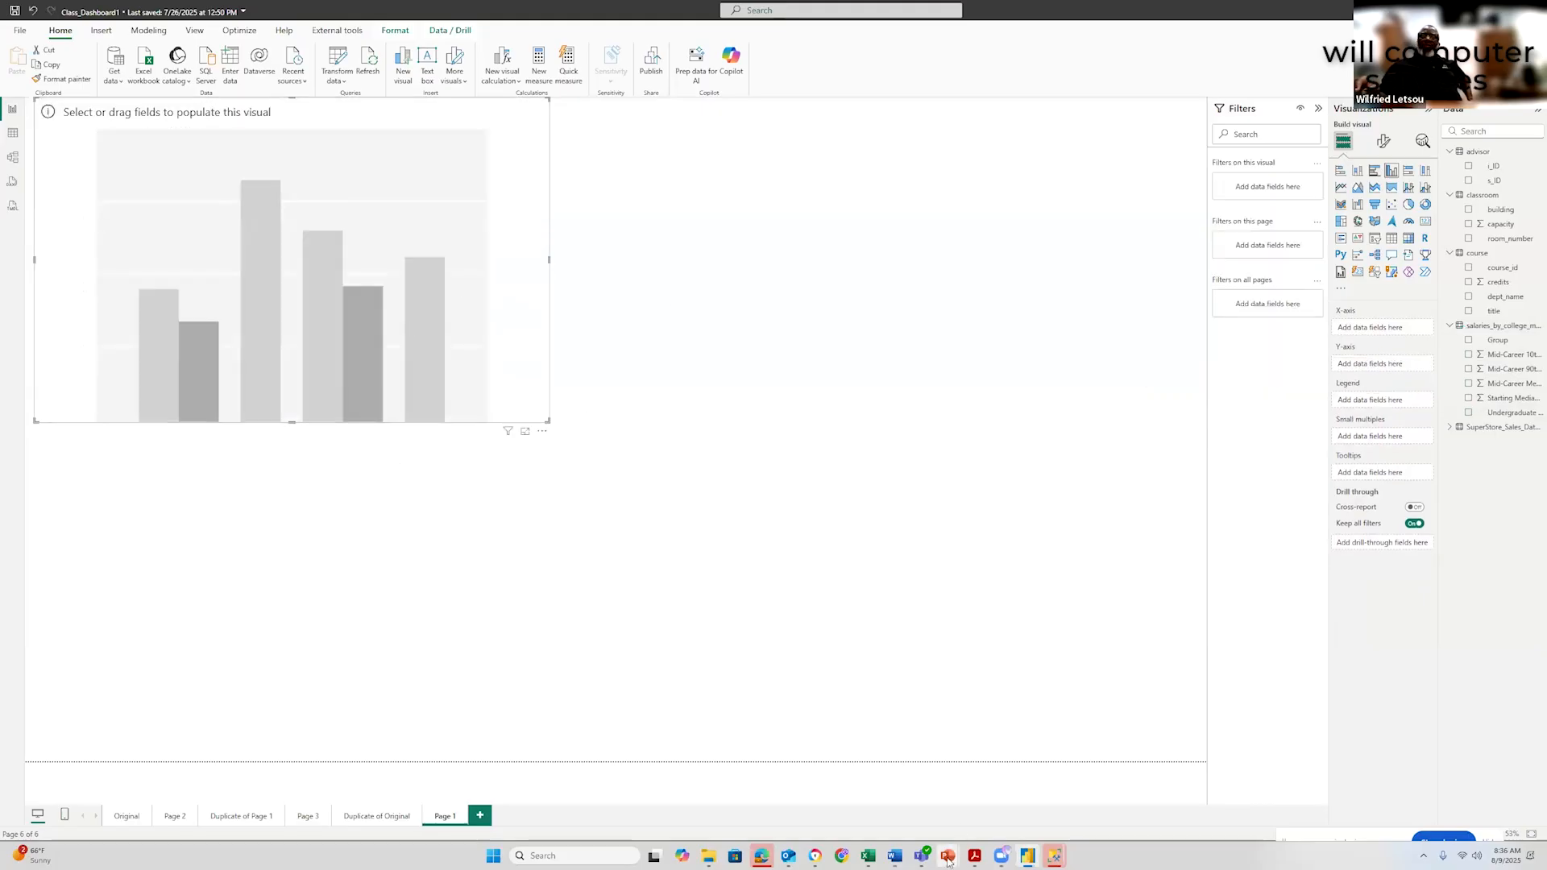
Switch to the Will CS Power BI presentation in PowerPoint to view the Understanding the Workflow slide
mouse_move(951, 859)
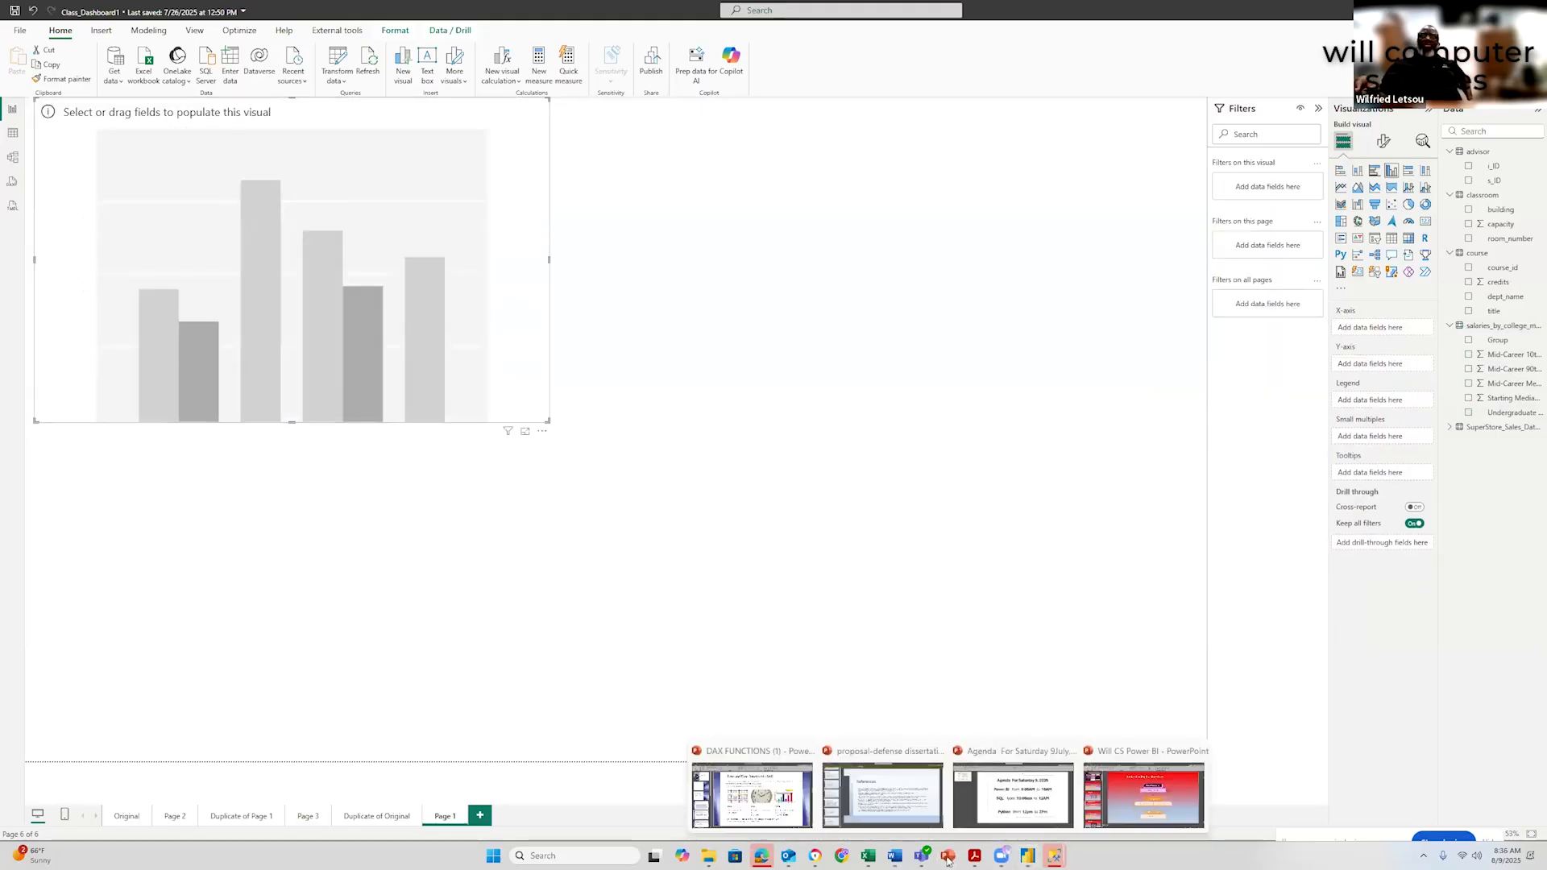
click(1156, 805)
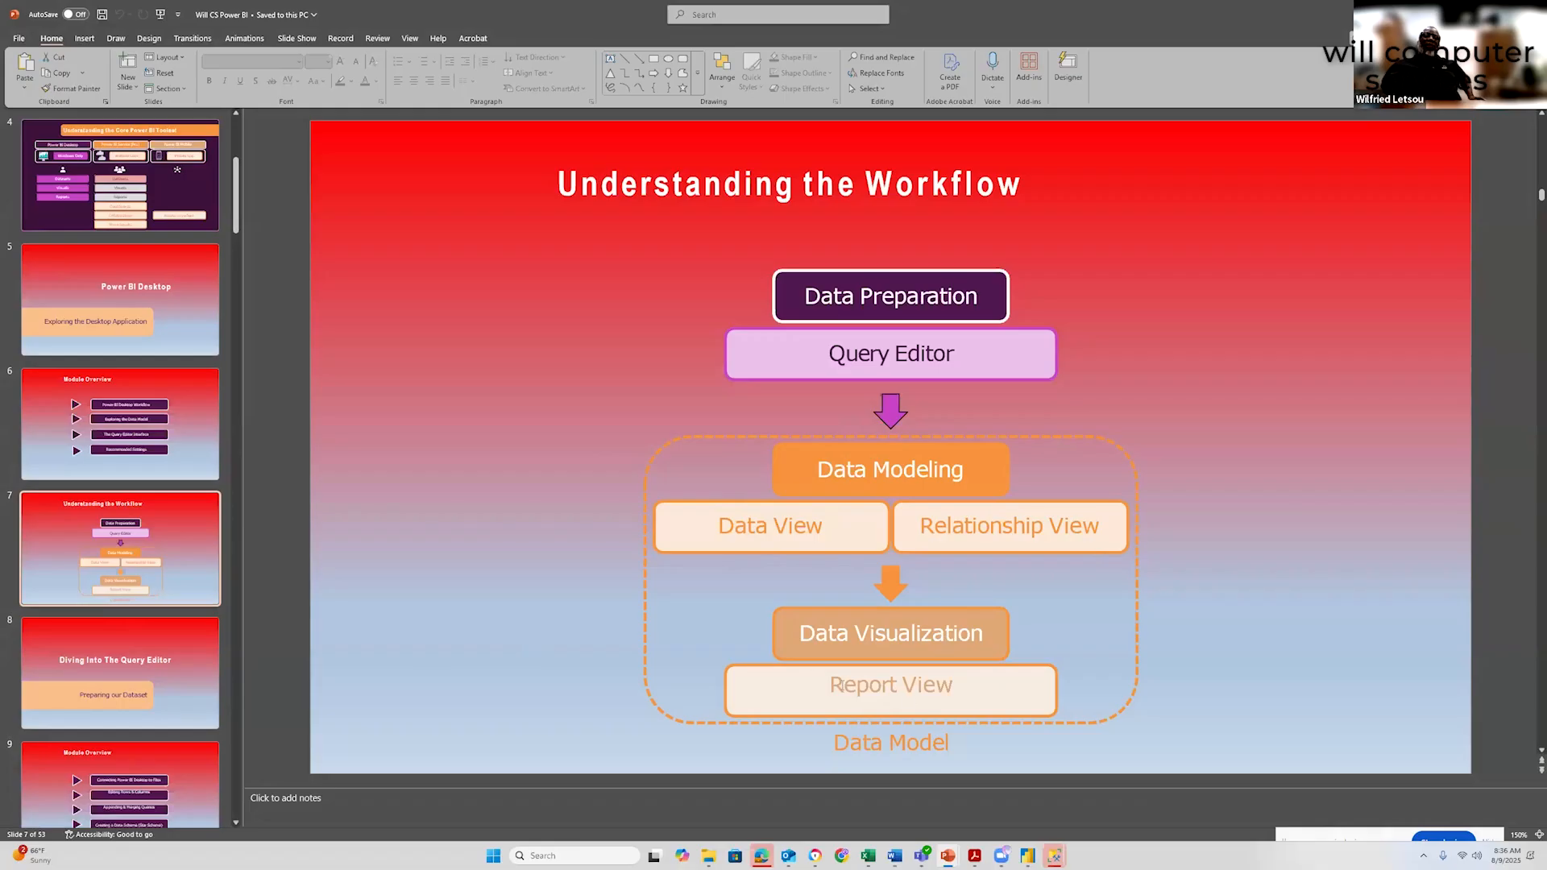
View the Diving Into The Query Editor slide and the Module Overview slide that follows it
click(119, 681)
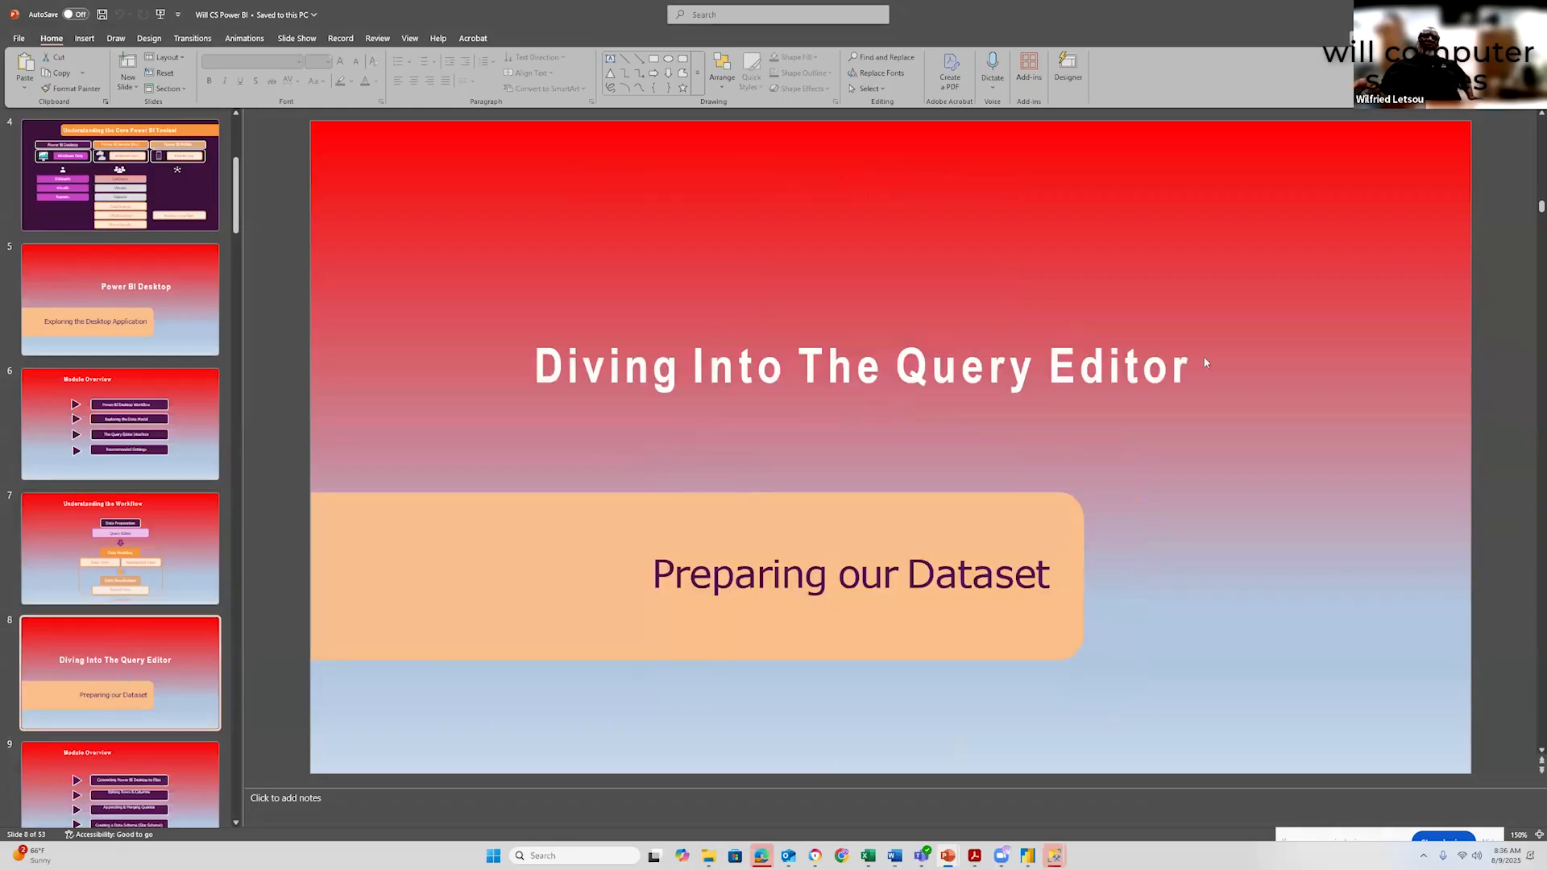
scroll(140, 665, down, 3)
click(148, 670)
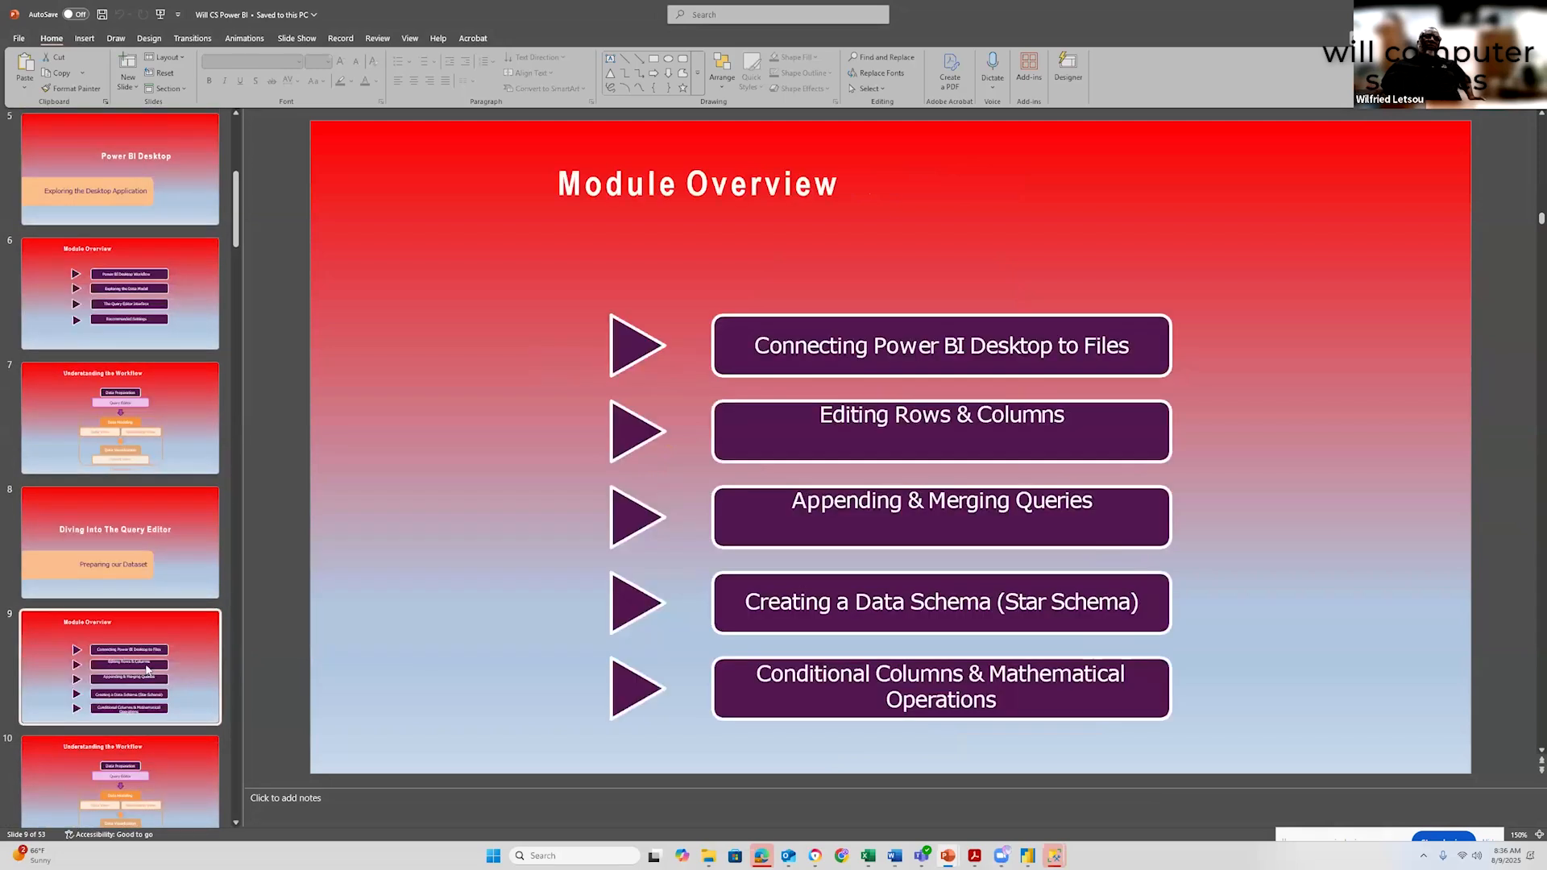
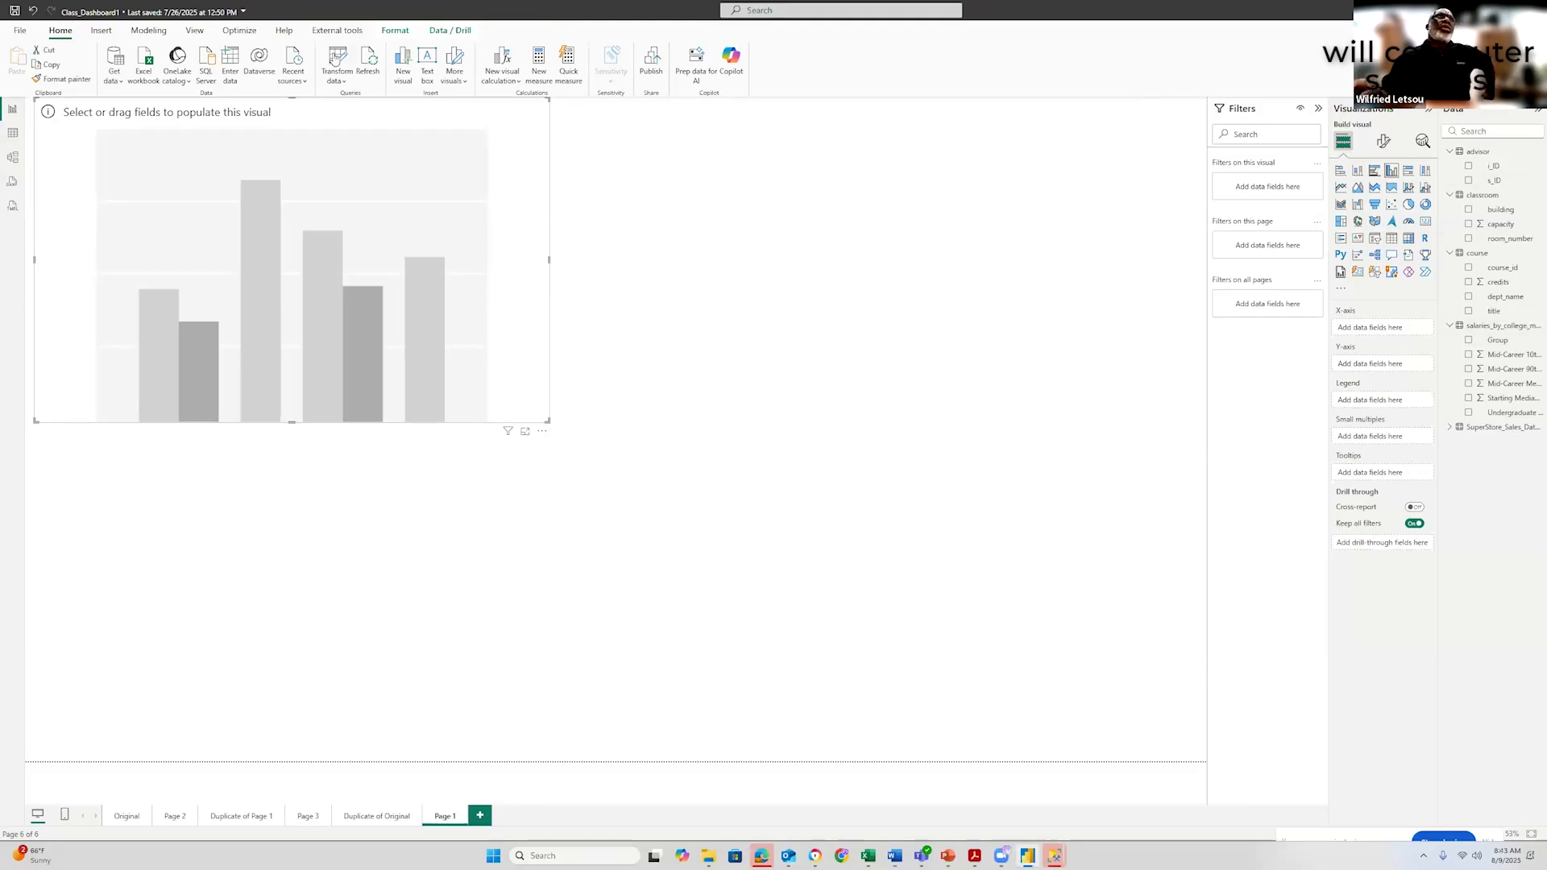
Switch to Power BI Desktop, open the Power Query Editor with Transform data, and shrink its window to uncover the report
click(344, 80)
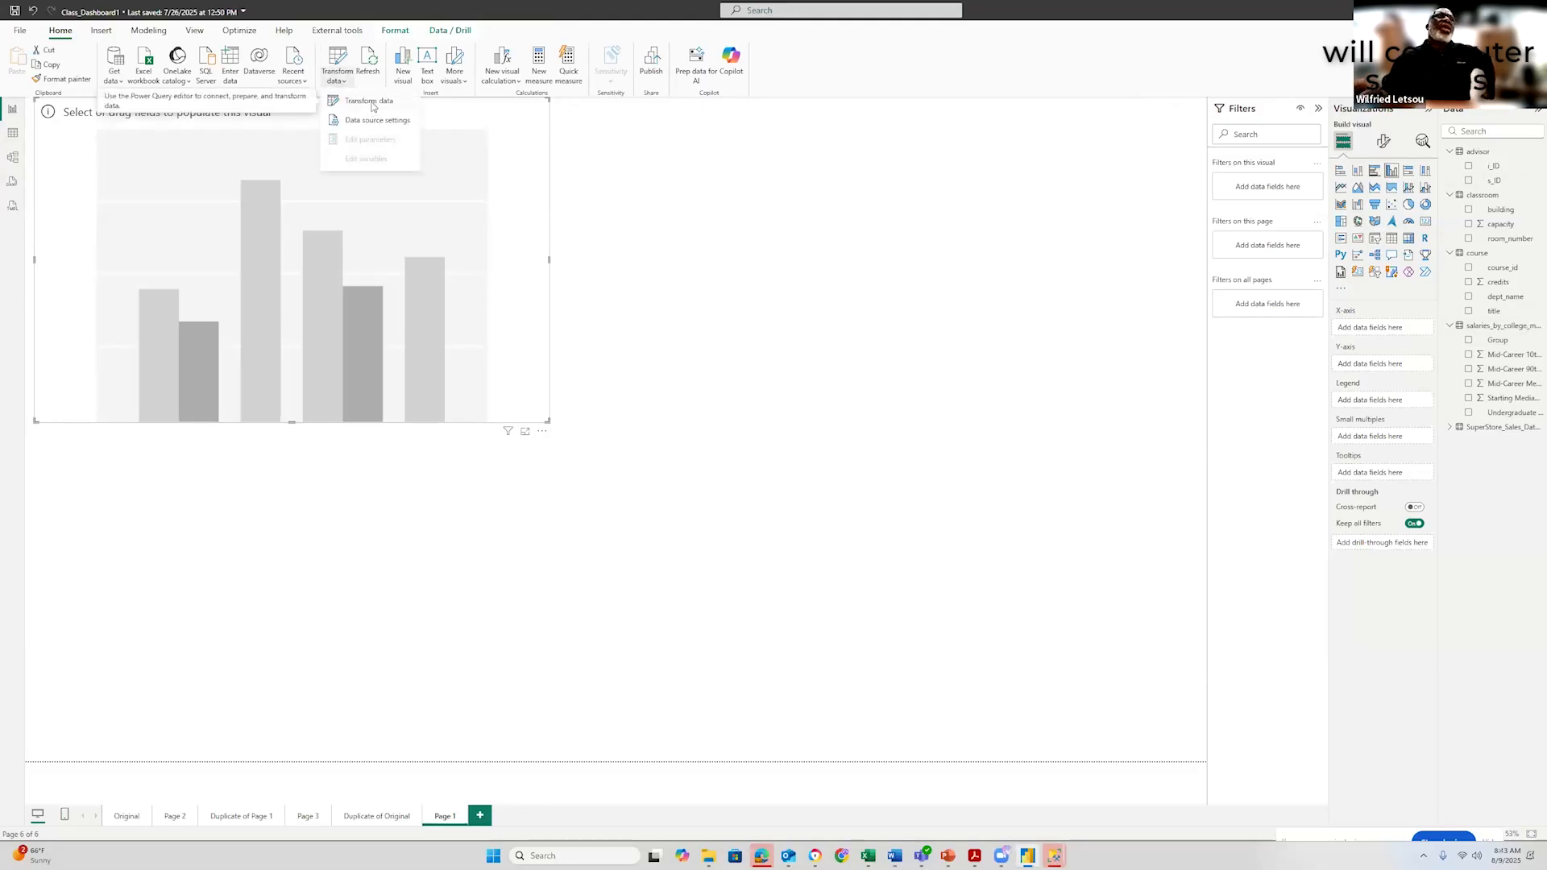
click(364, 102)
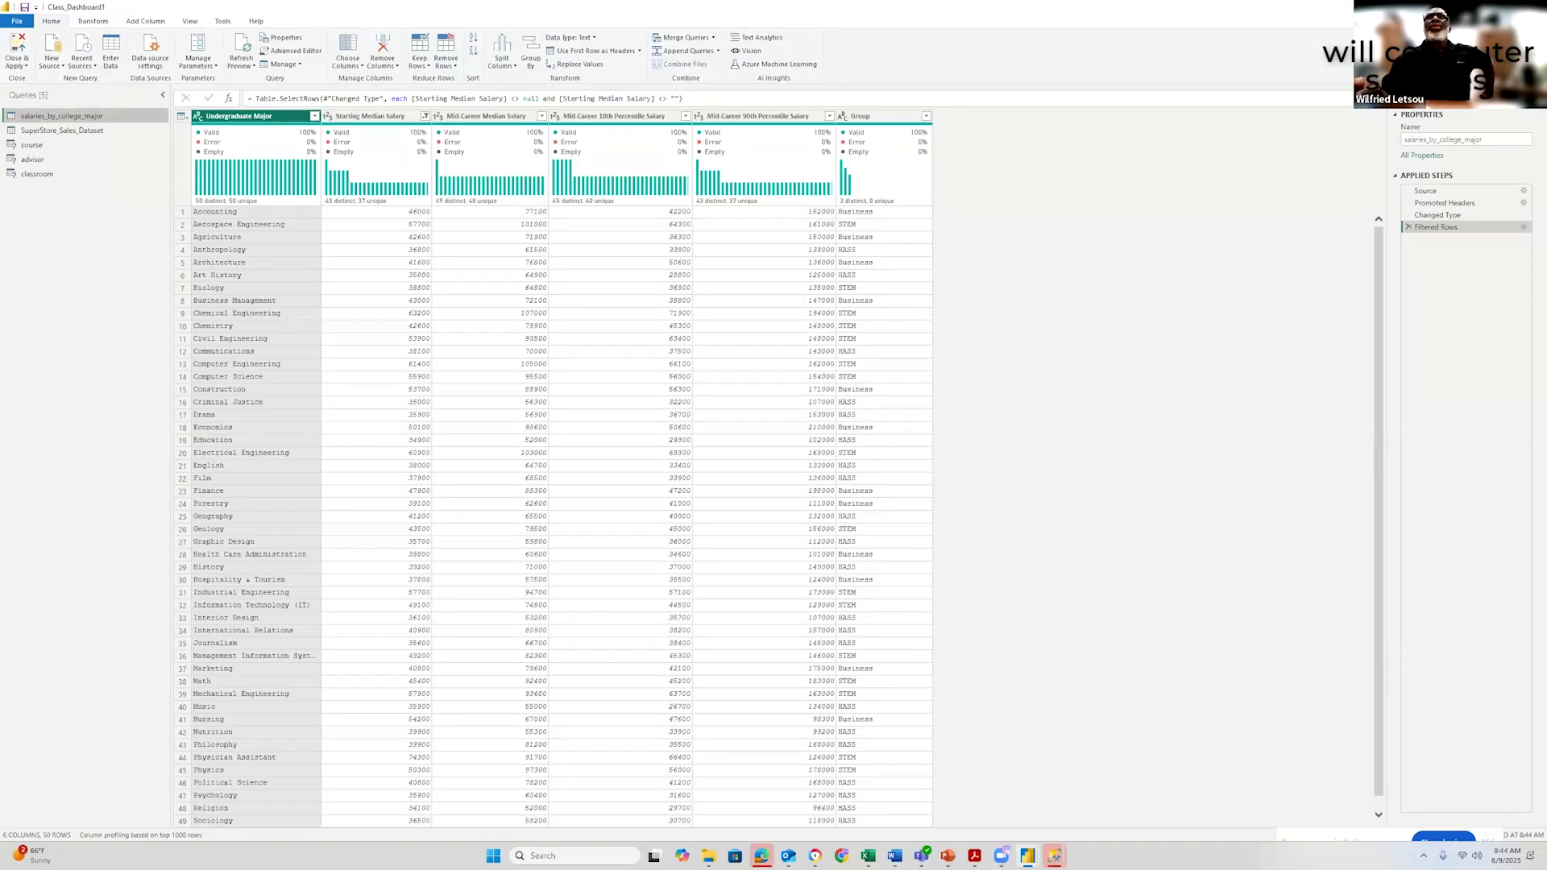
drag(1193, 10, 932, 323)
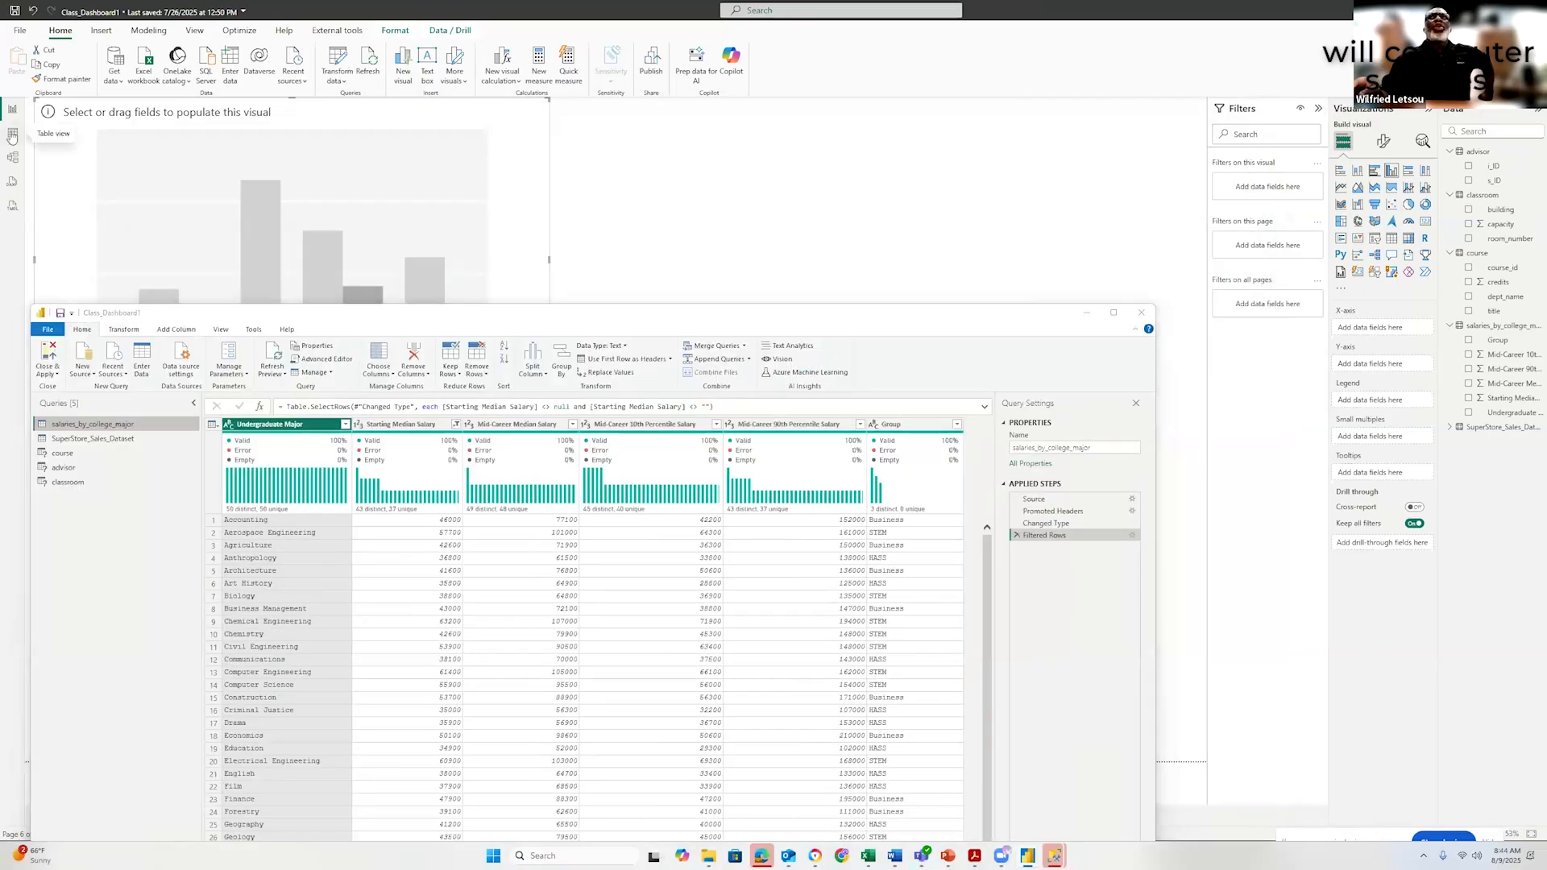
Show the loaded data in Table view, and bring the Power Query Editor back to the front maximized
click(12, 135)
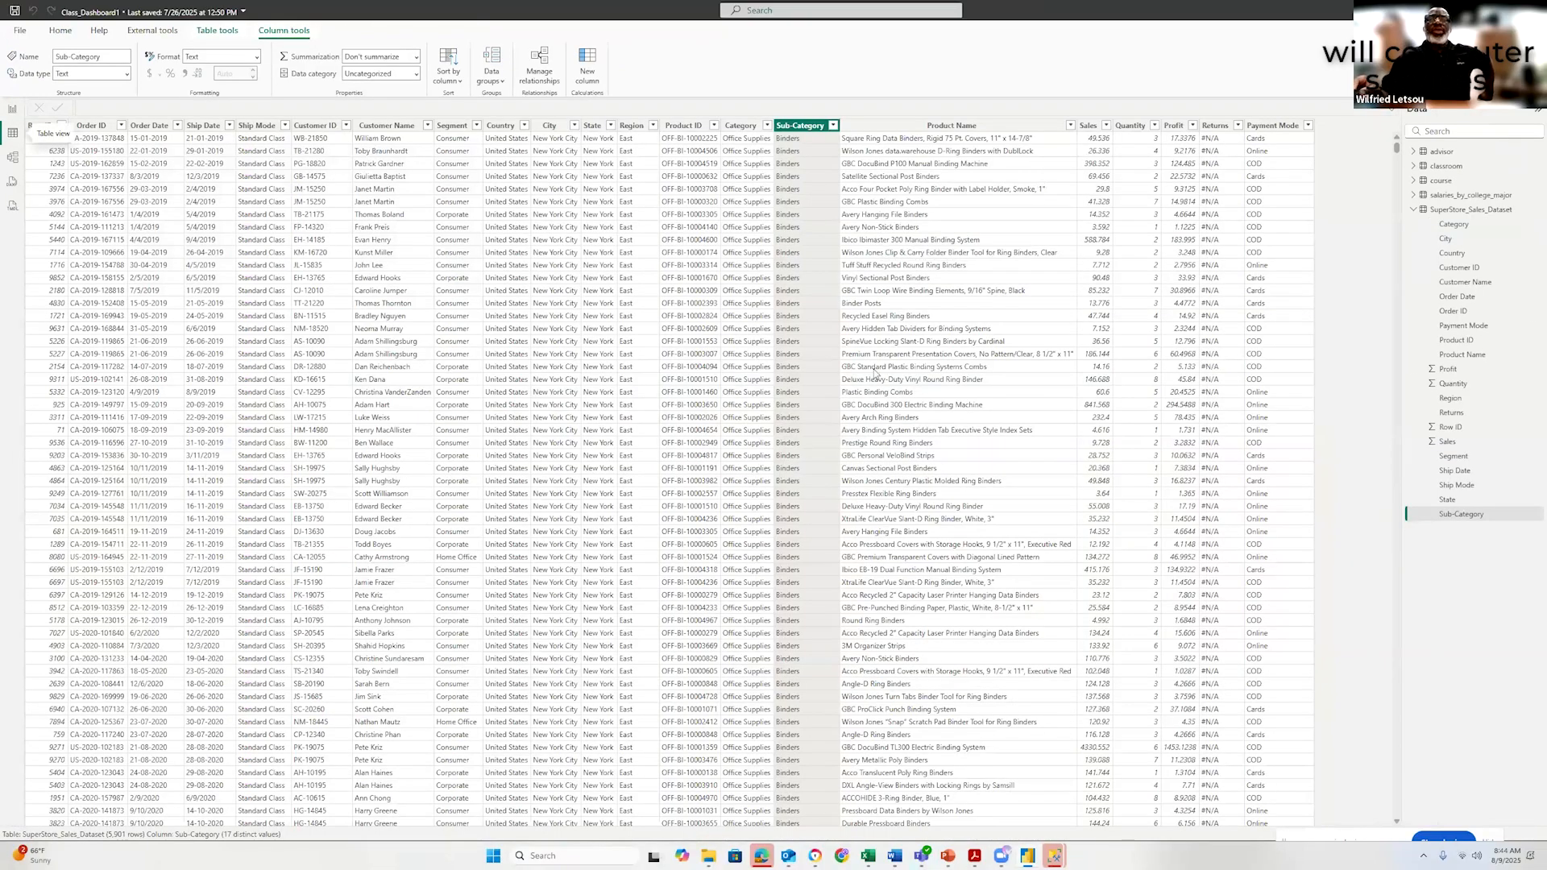
mouse_move(1036, 864)
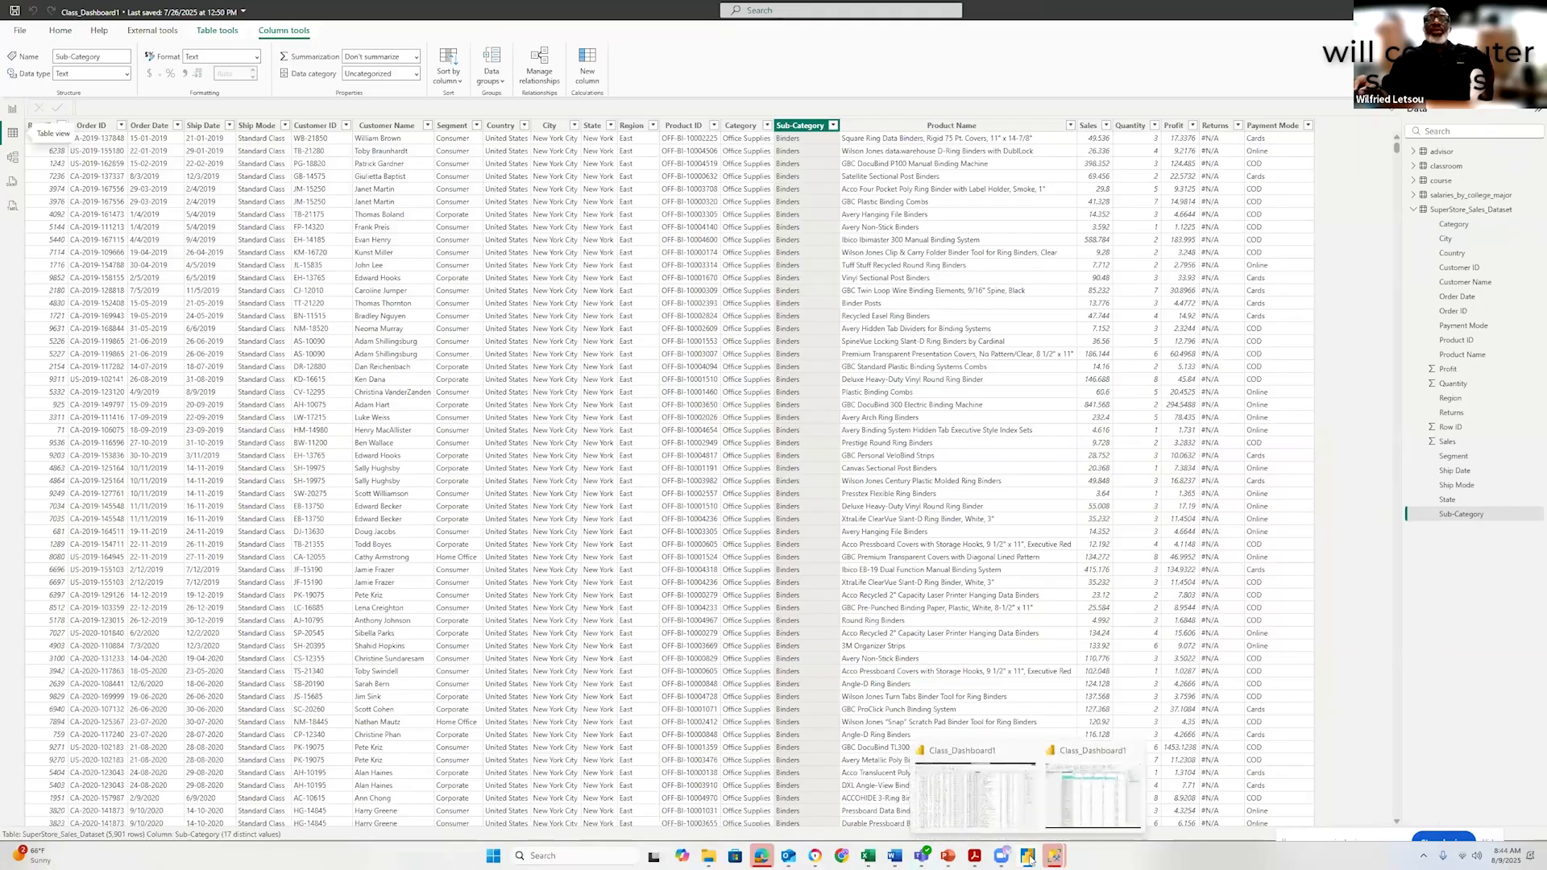
click(1100, 808)
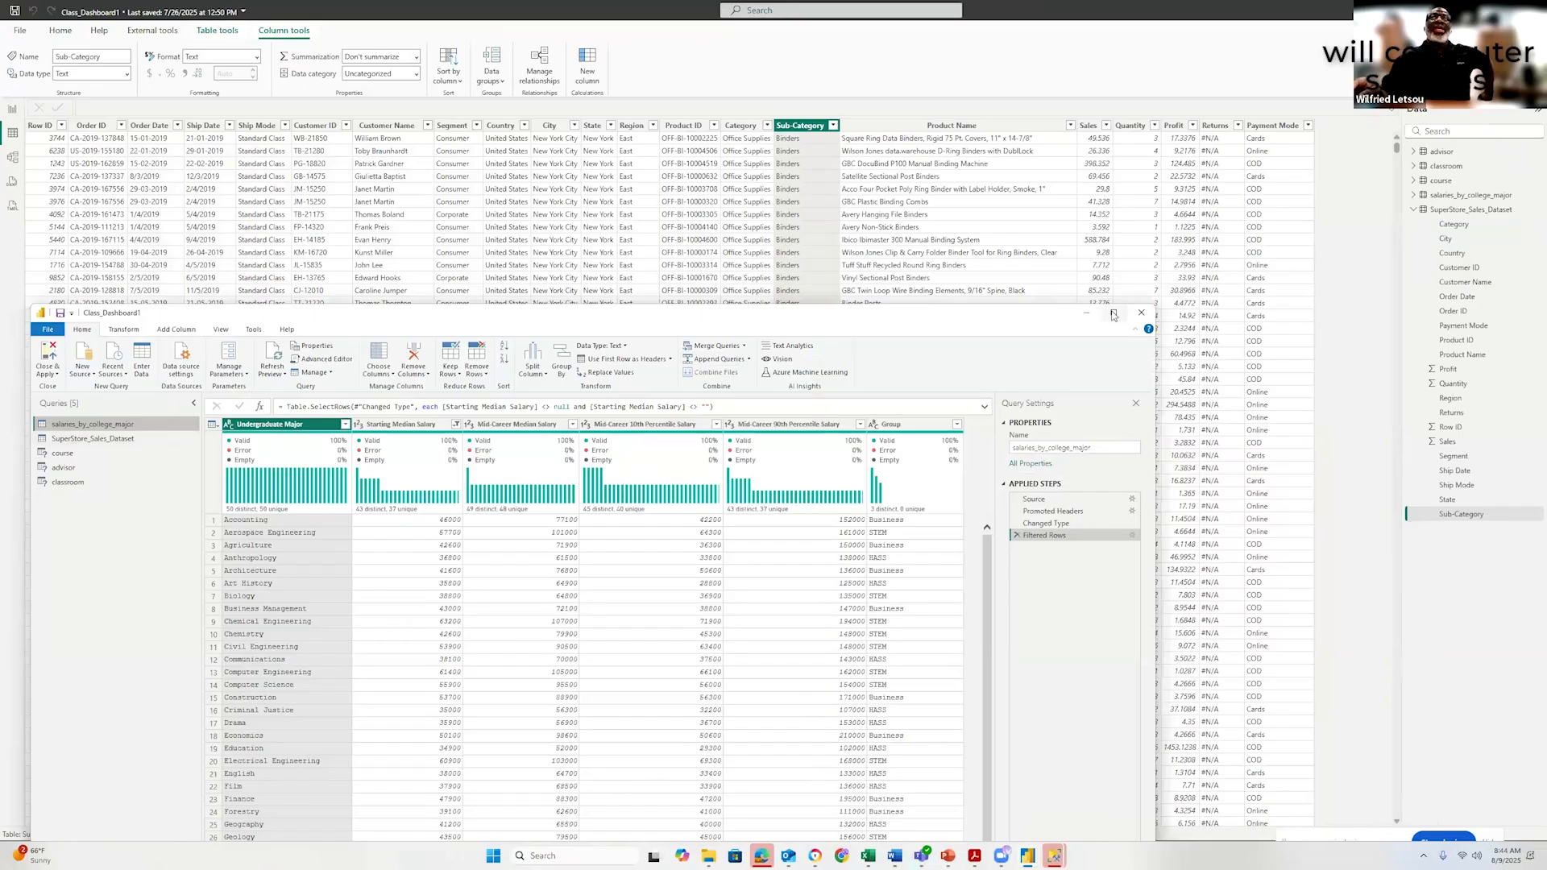
mouse_move(1113, 316)
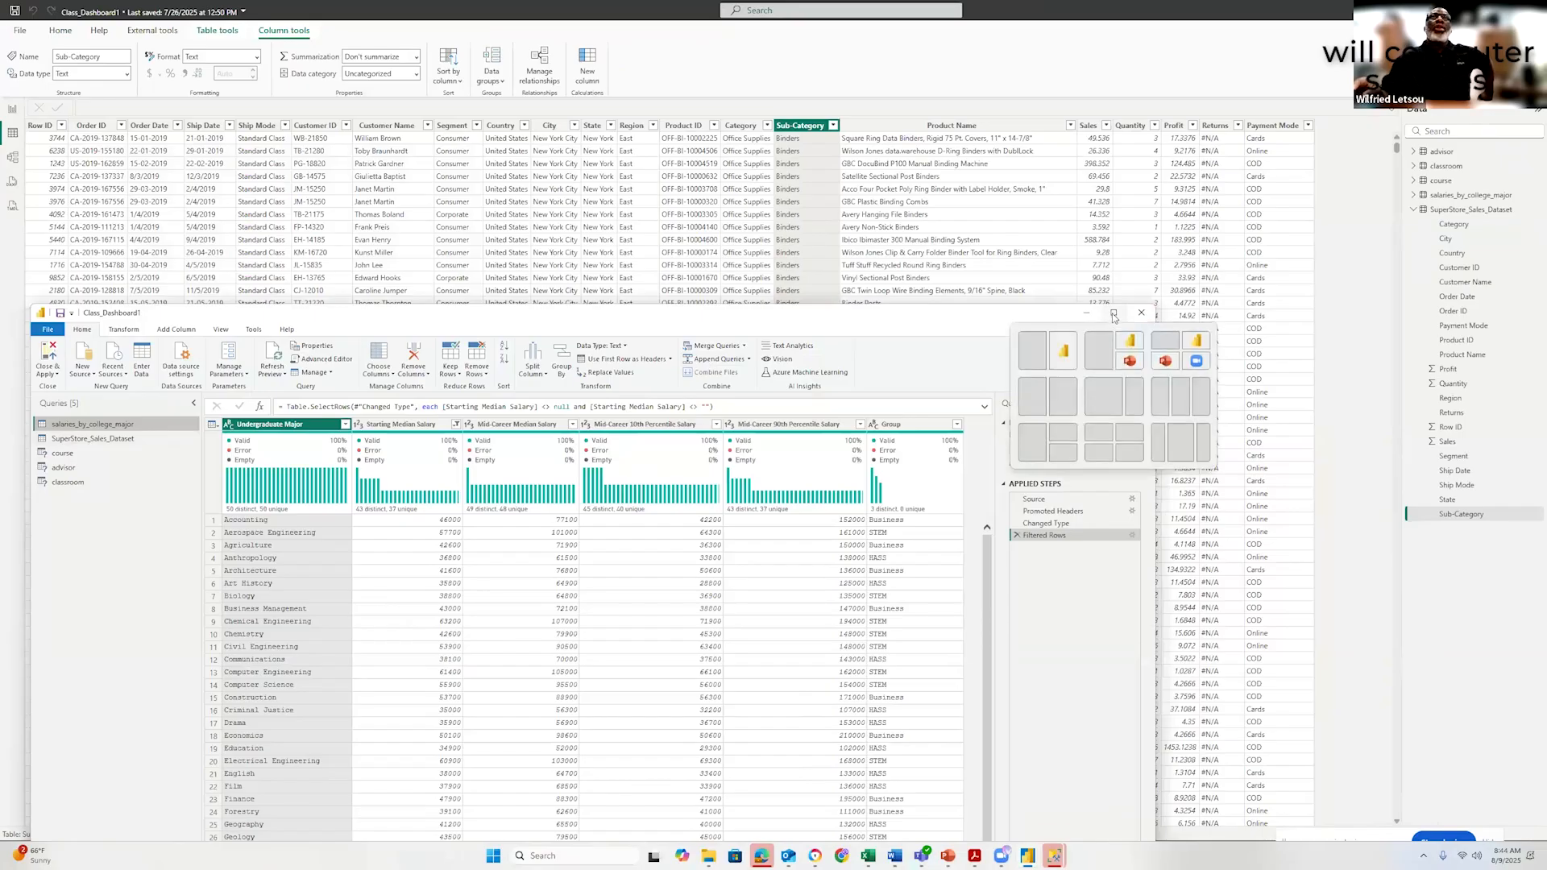
click(1113, 315)
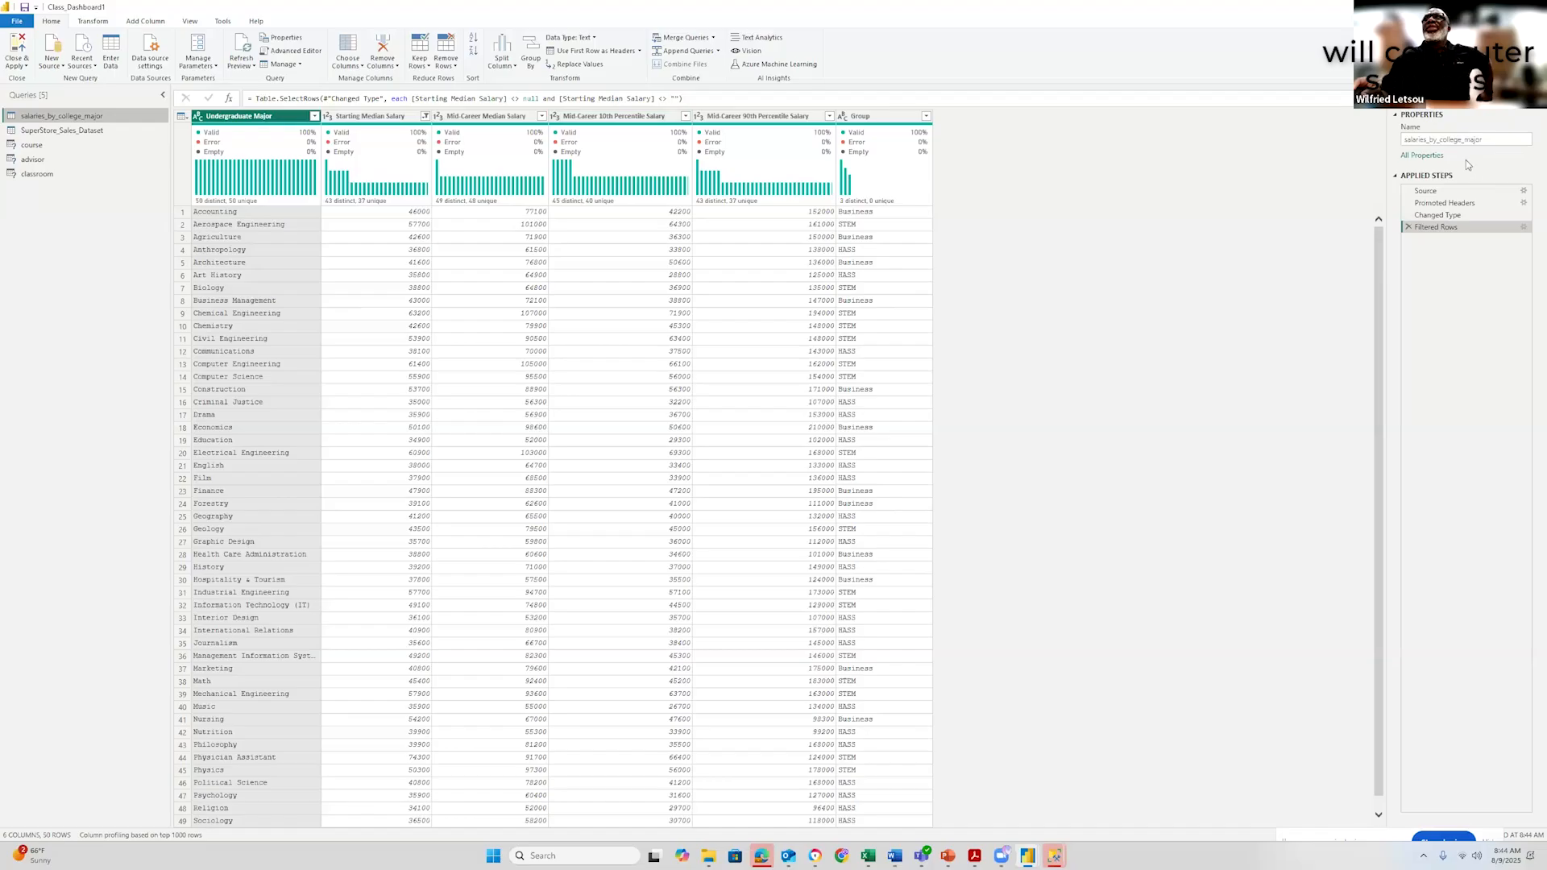
Look across the SuperStore_Sales_Dataset query's columns, and view the classroom and salaries_by_college_major queries
click(82, 132)
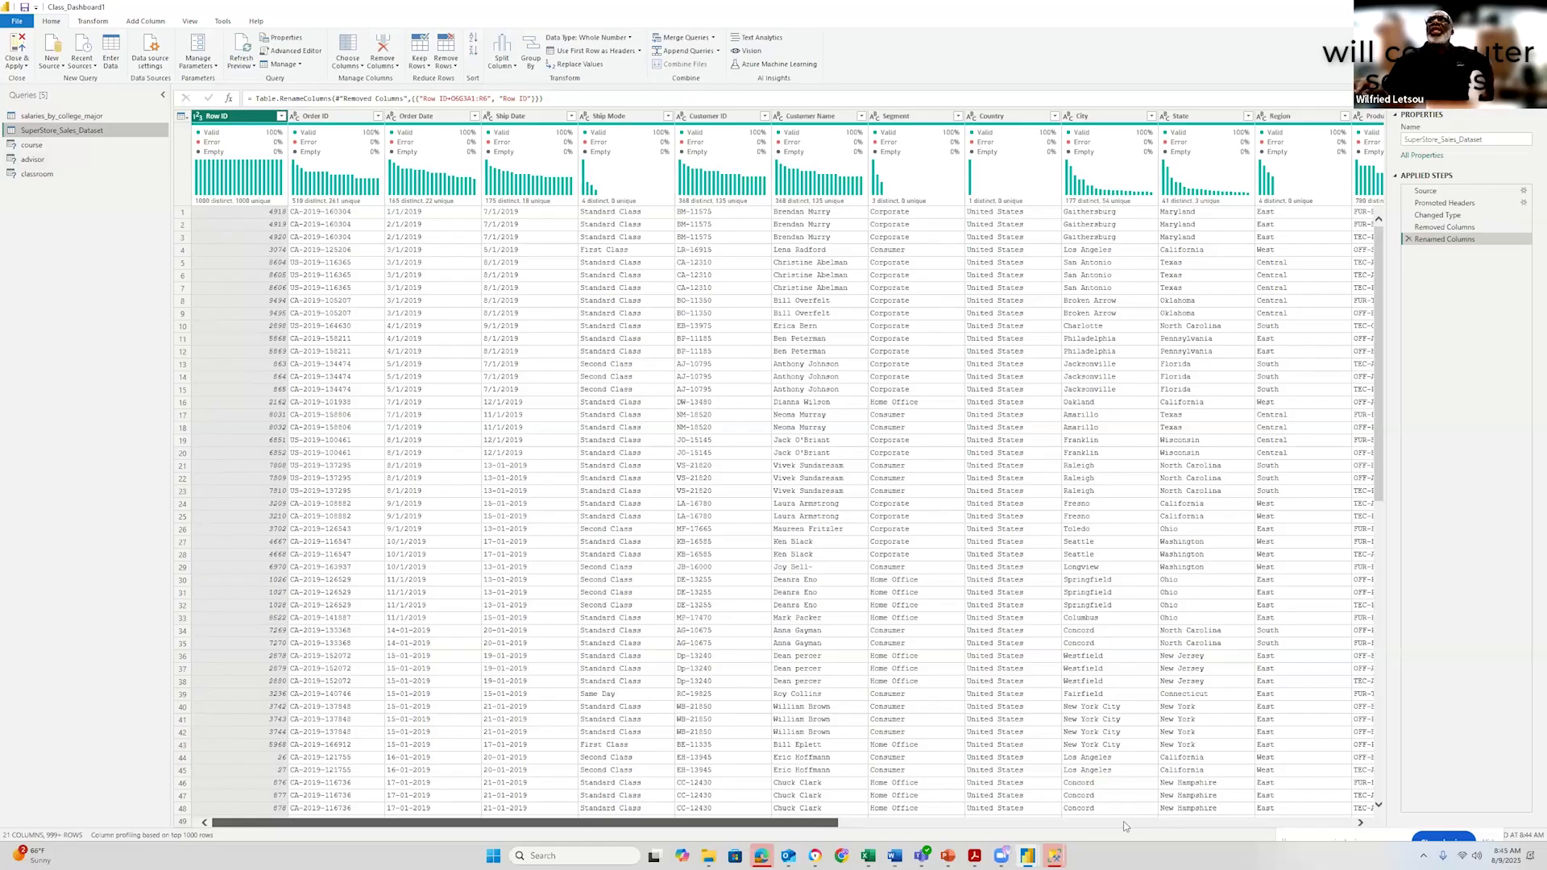
scroll(1125, 826, right, 4)
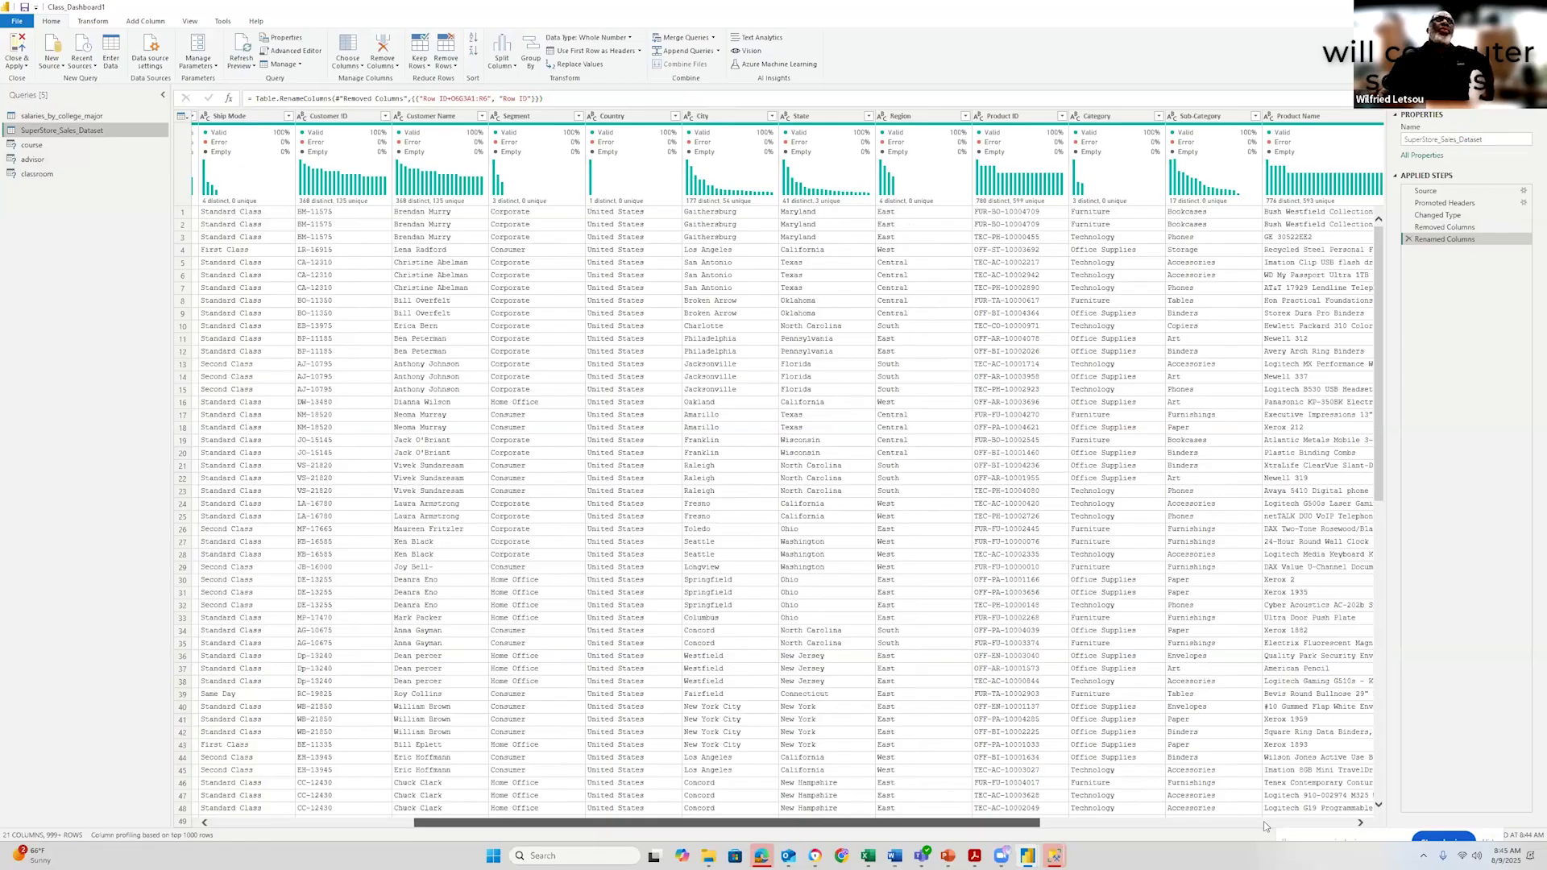
scroll(1264, 827, right, 4)
drag(1264, 826, 822, 827)
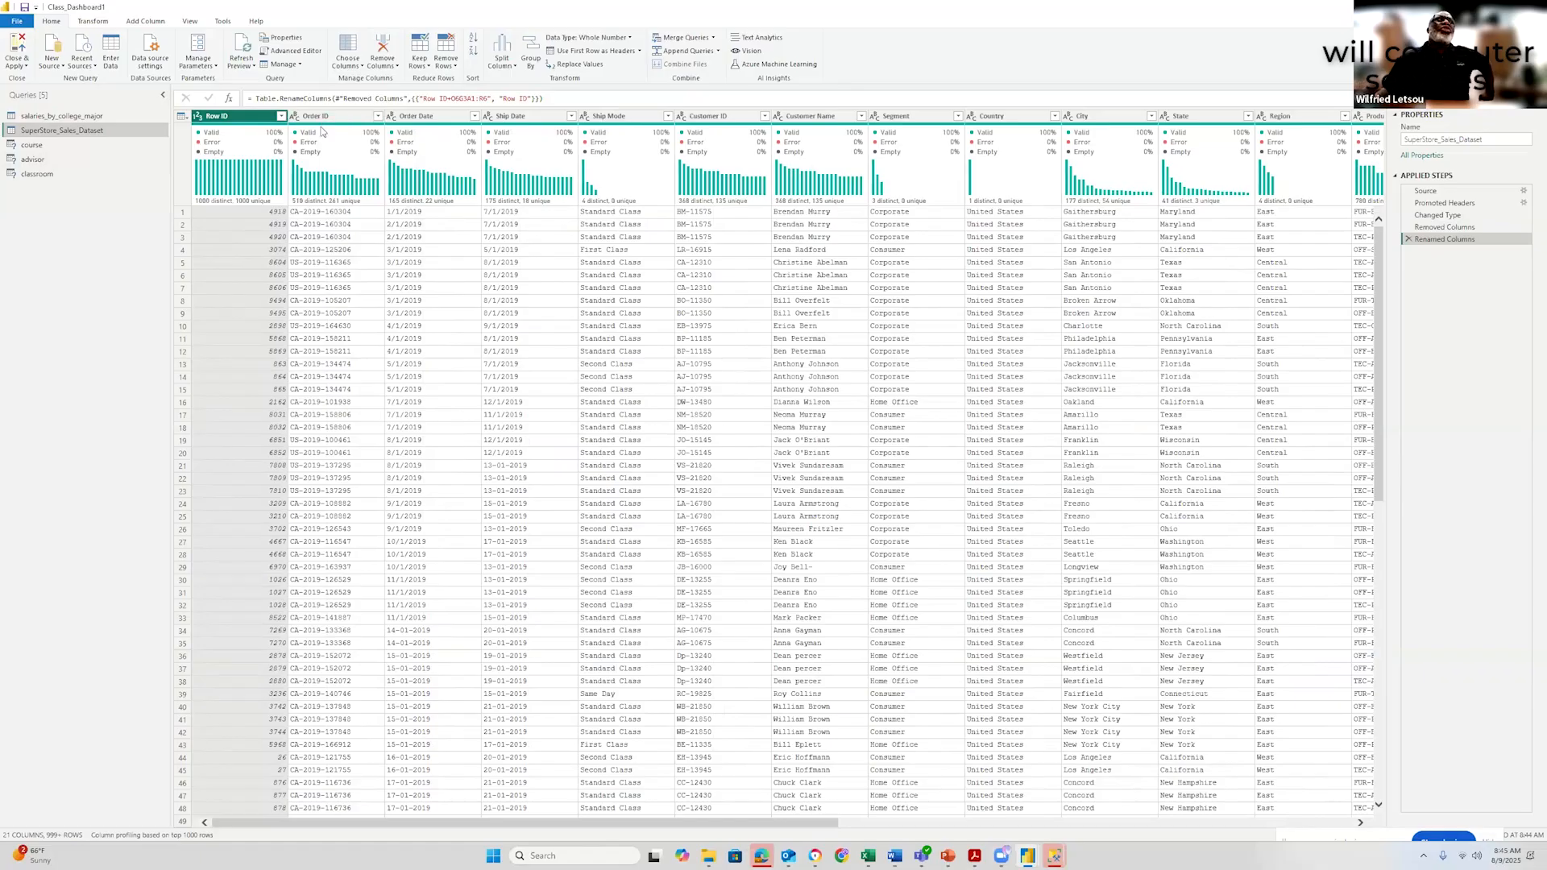
click(36, 175)
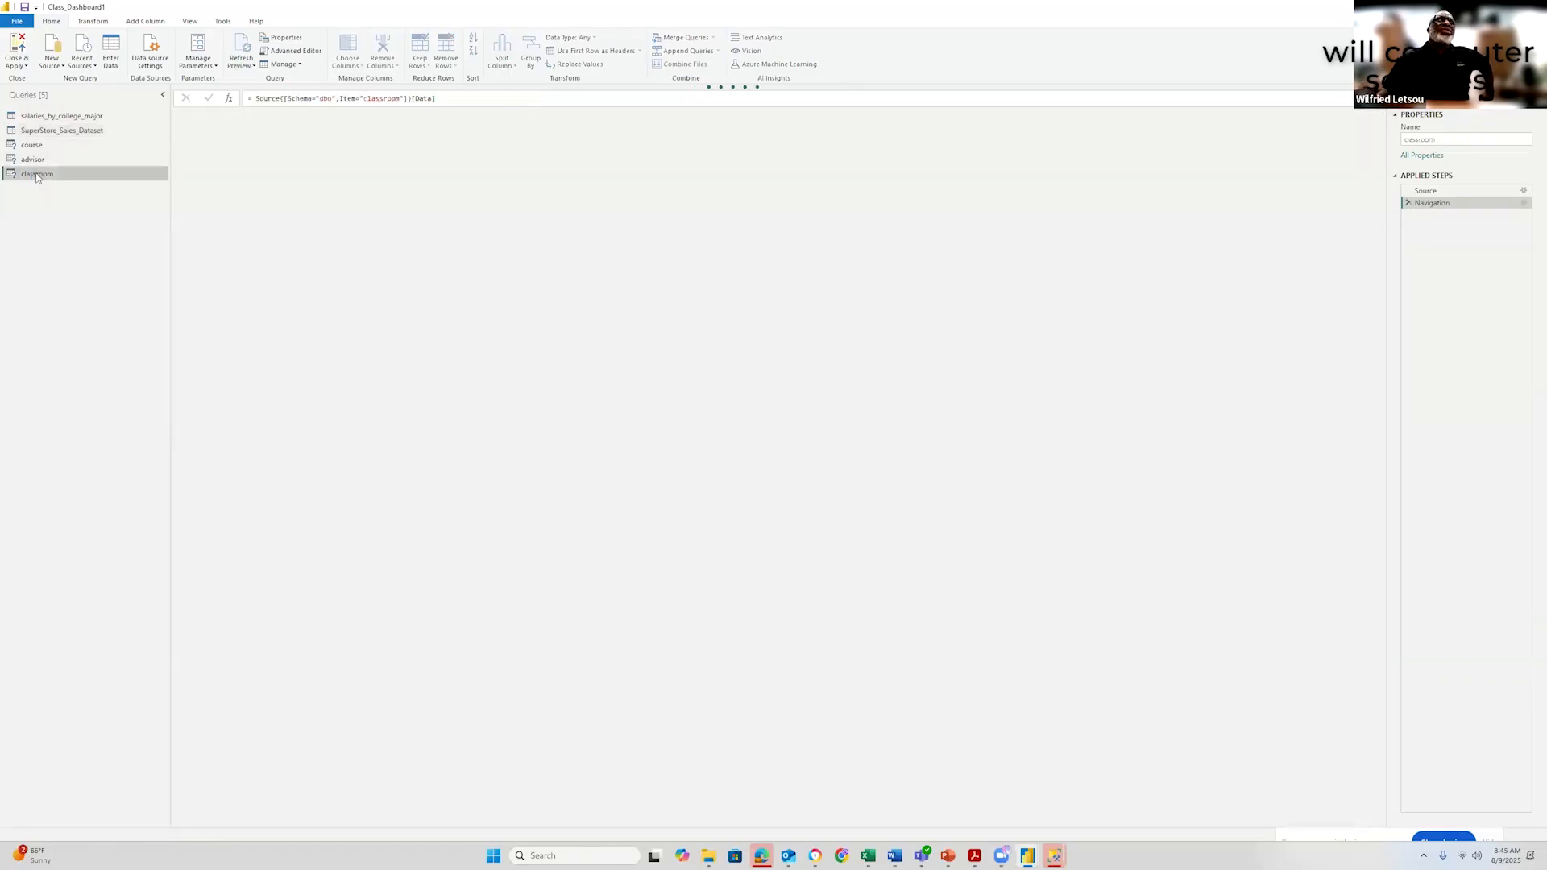
click(58, 118)
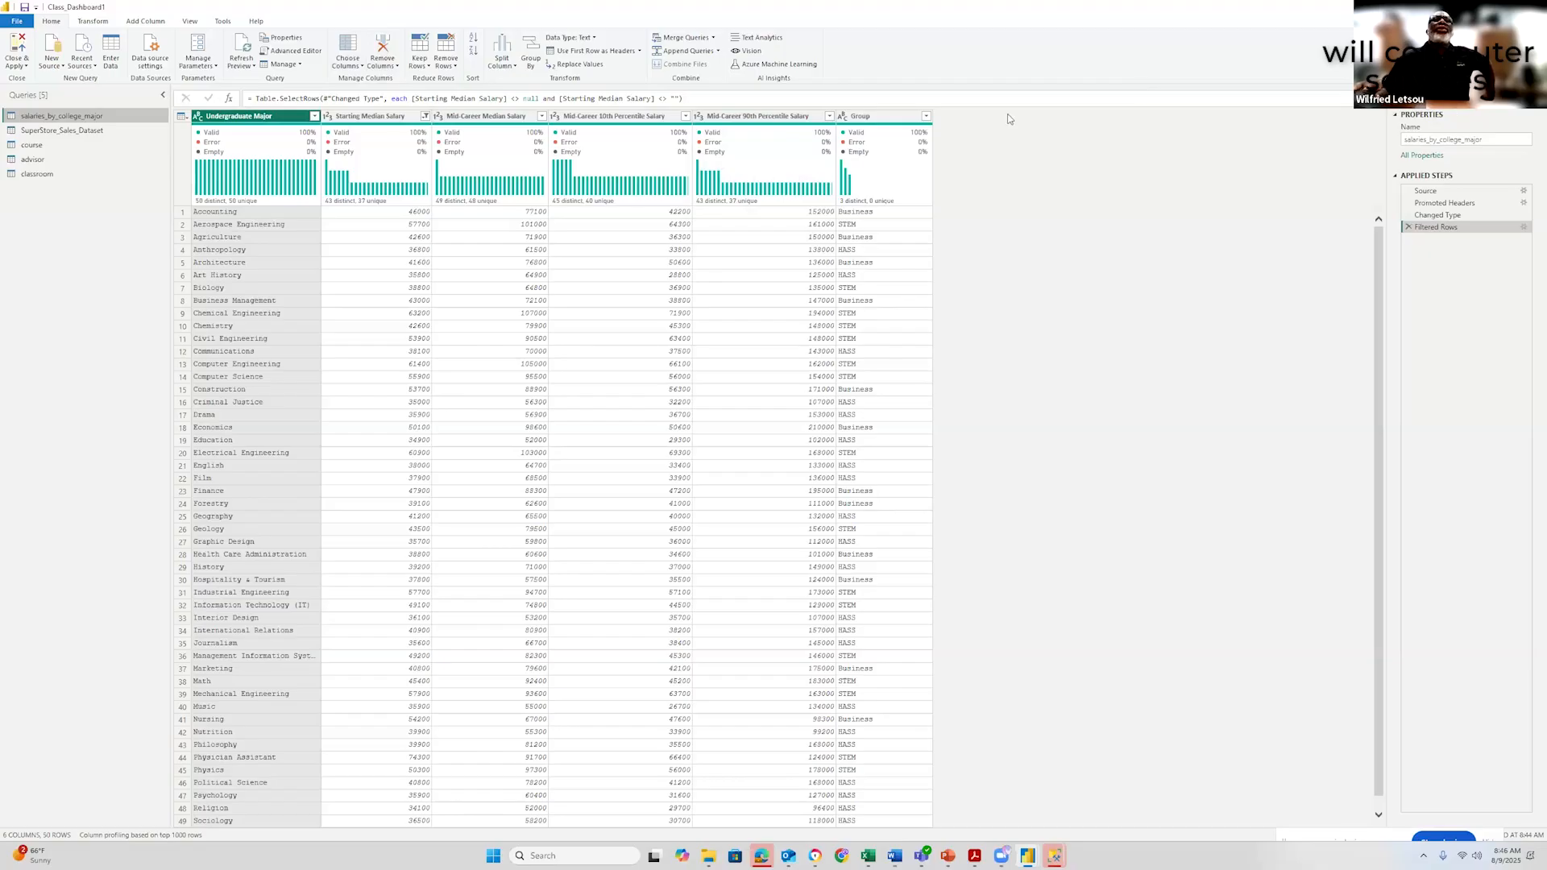
Examine the Returns column's rows in SuperStore_Sales_Dataset and select the column to view its statistics
click(55, 131)
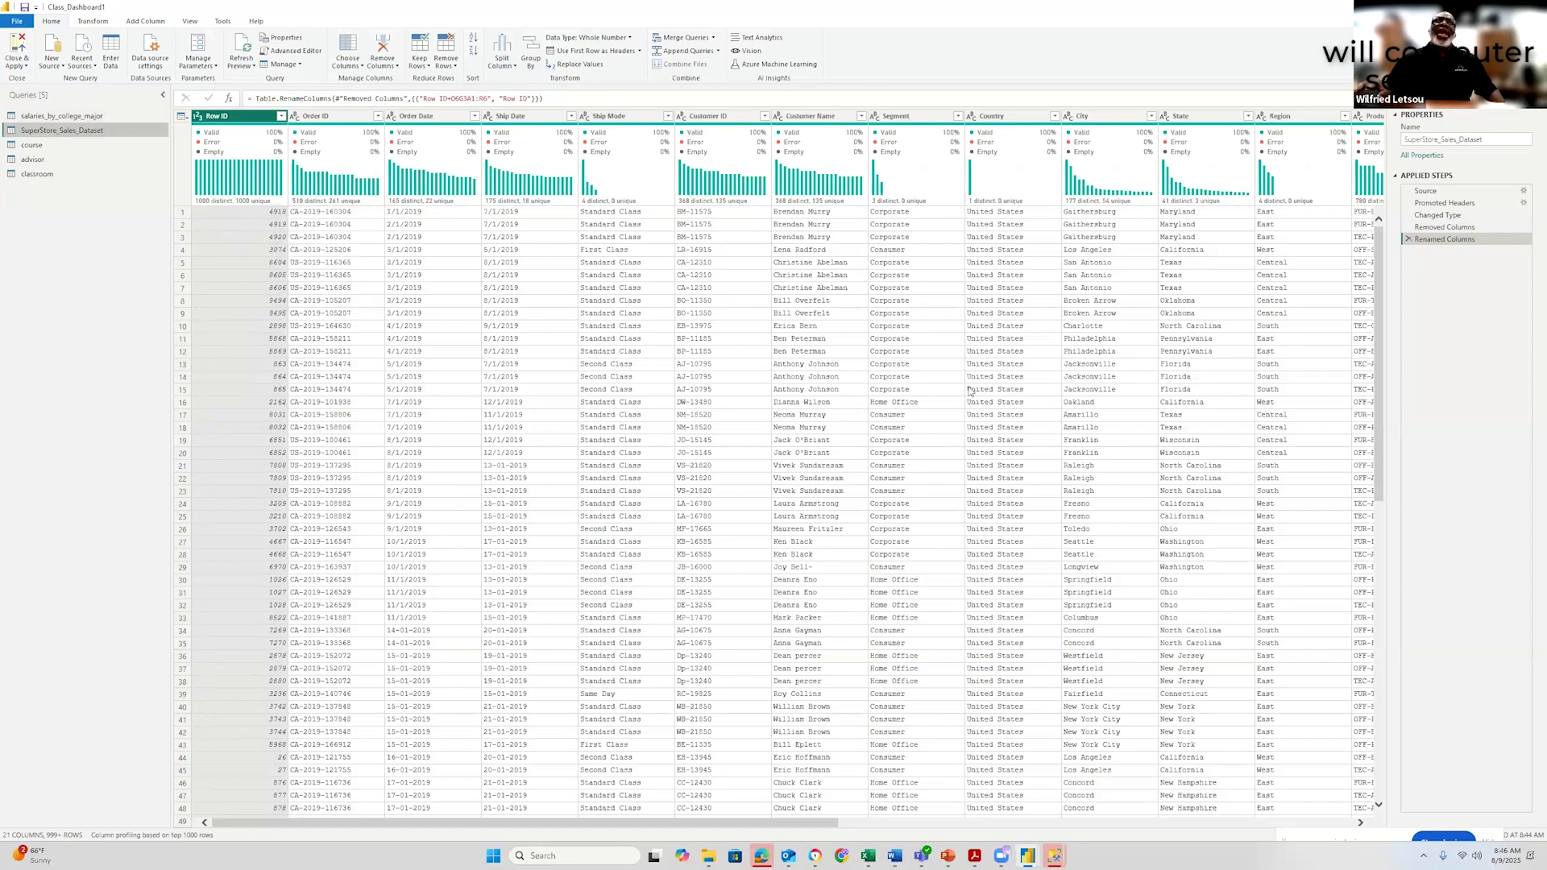
click(866, 824)
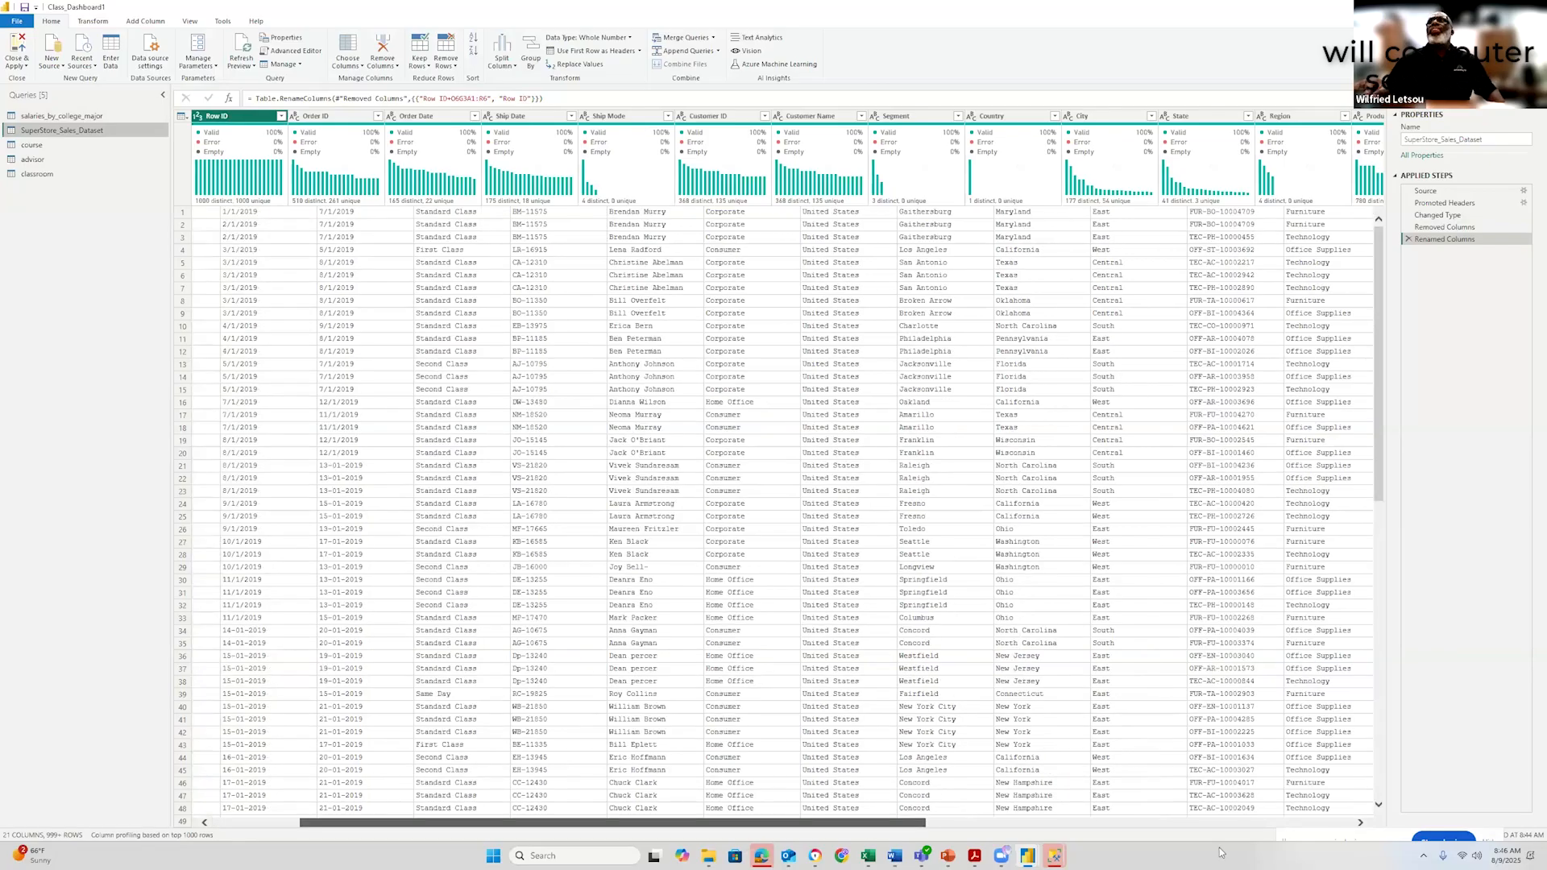
drag(1221, 853, 1306, 851)
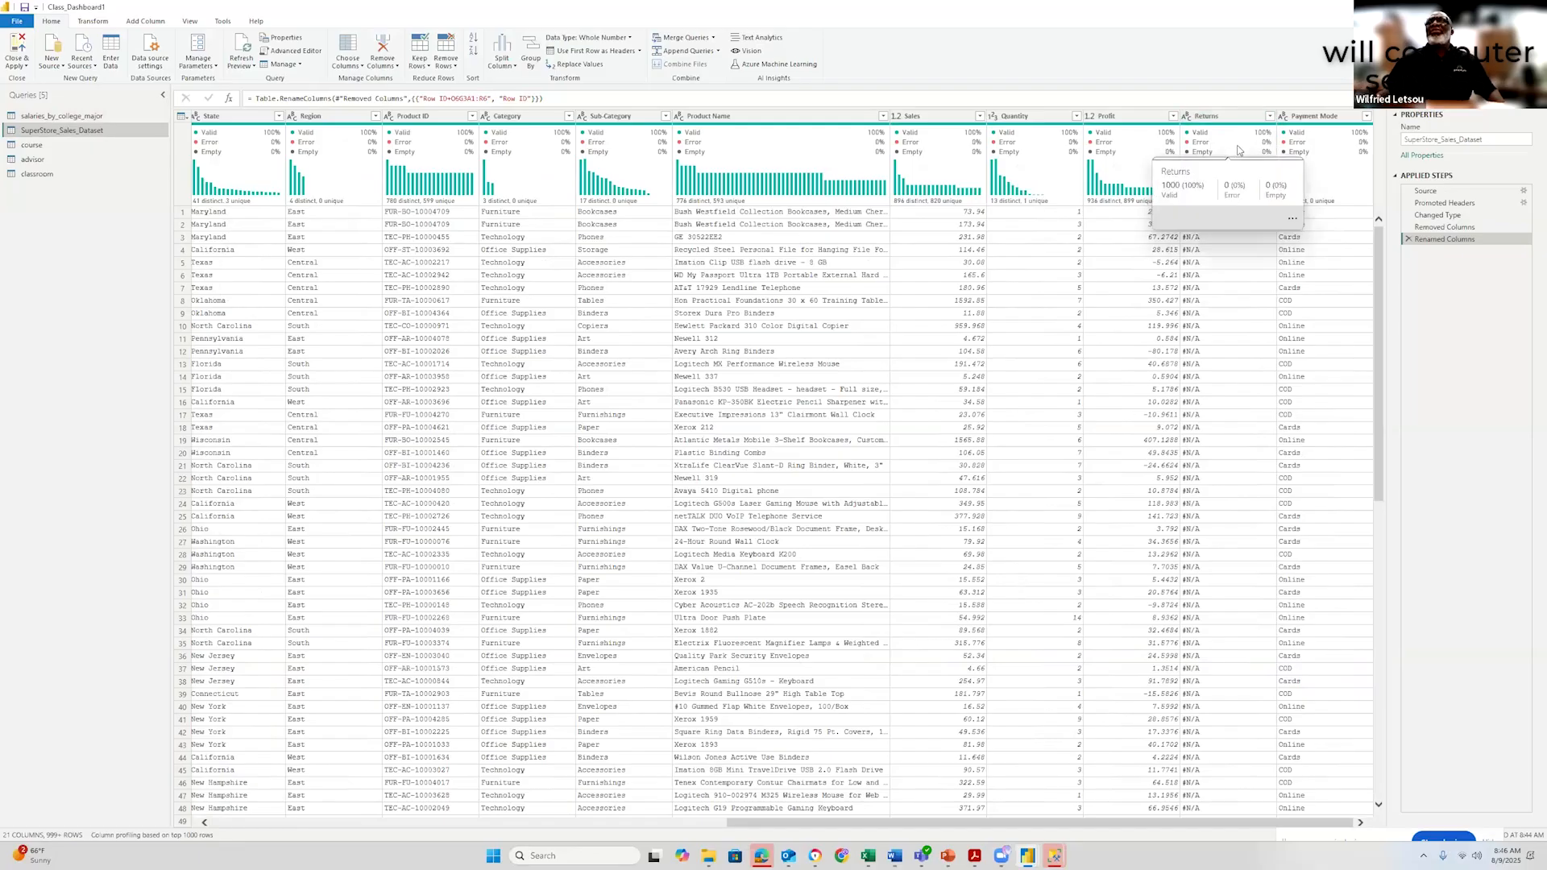
scroll(1221, 532, down, 10)
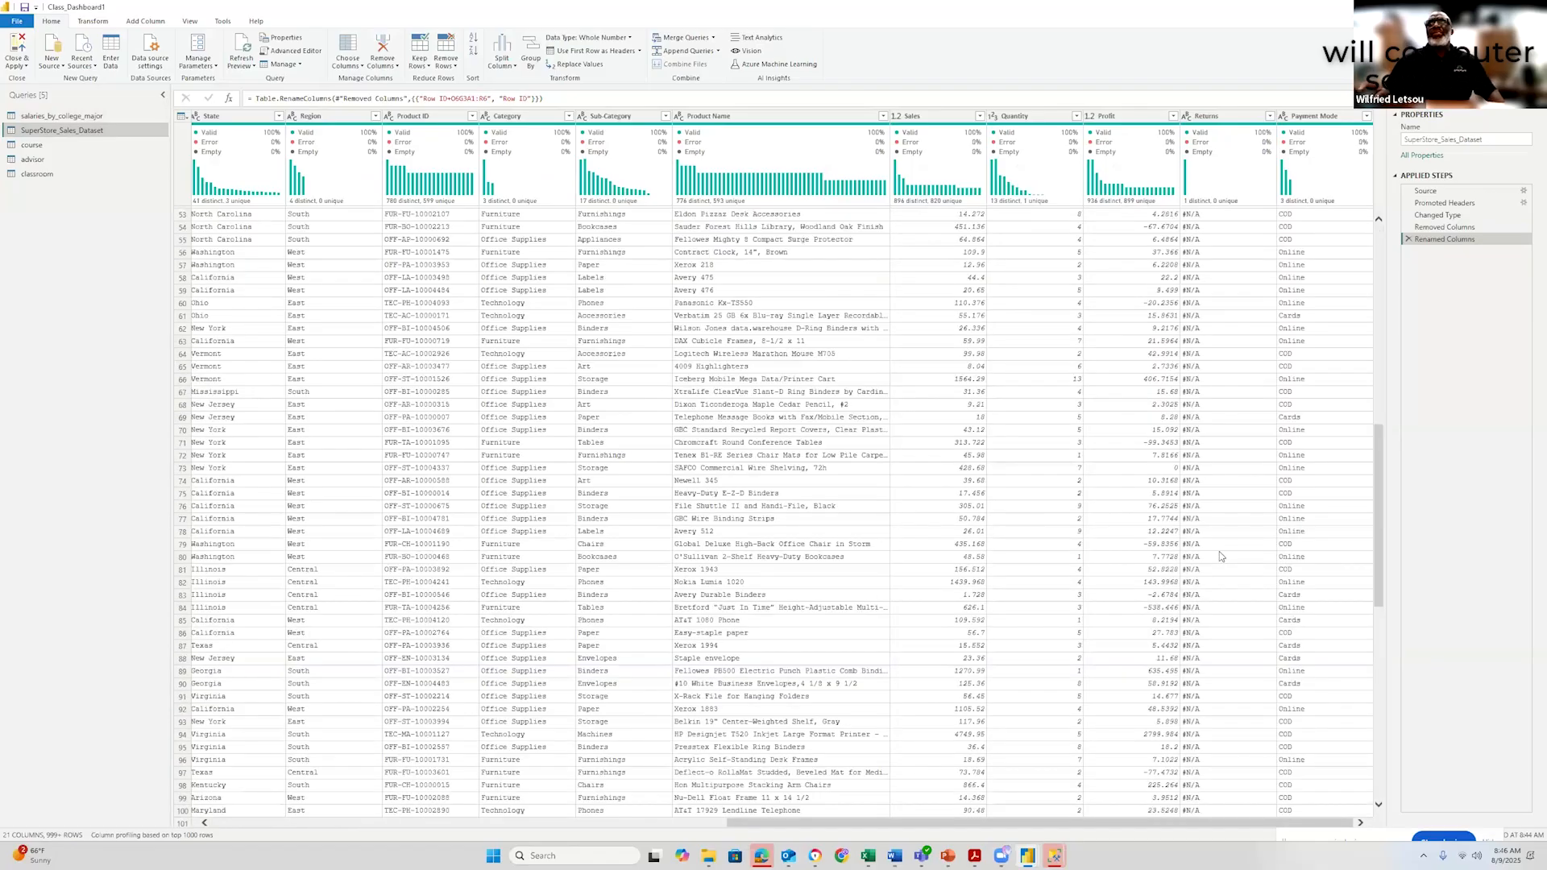
scroll(1221, 556, up, 10)
click(1222, 119)
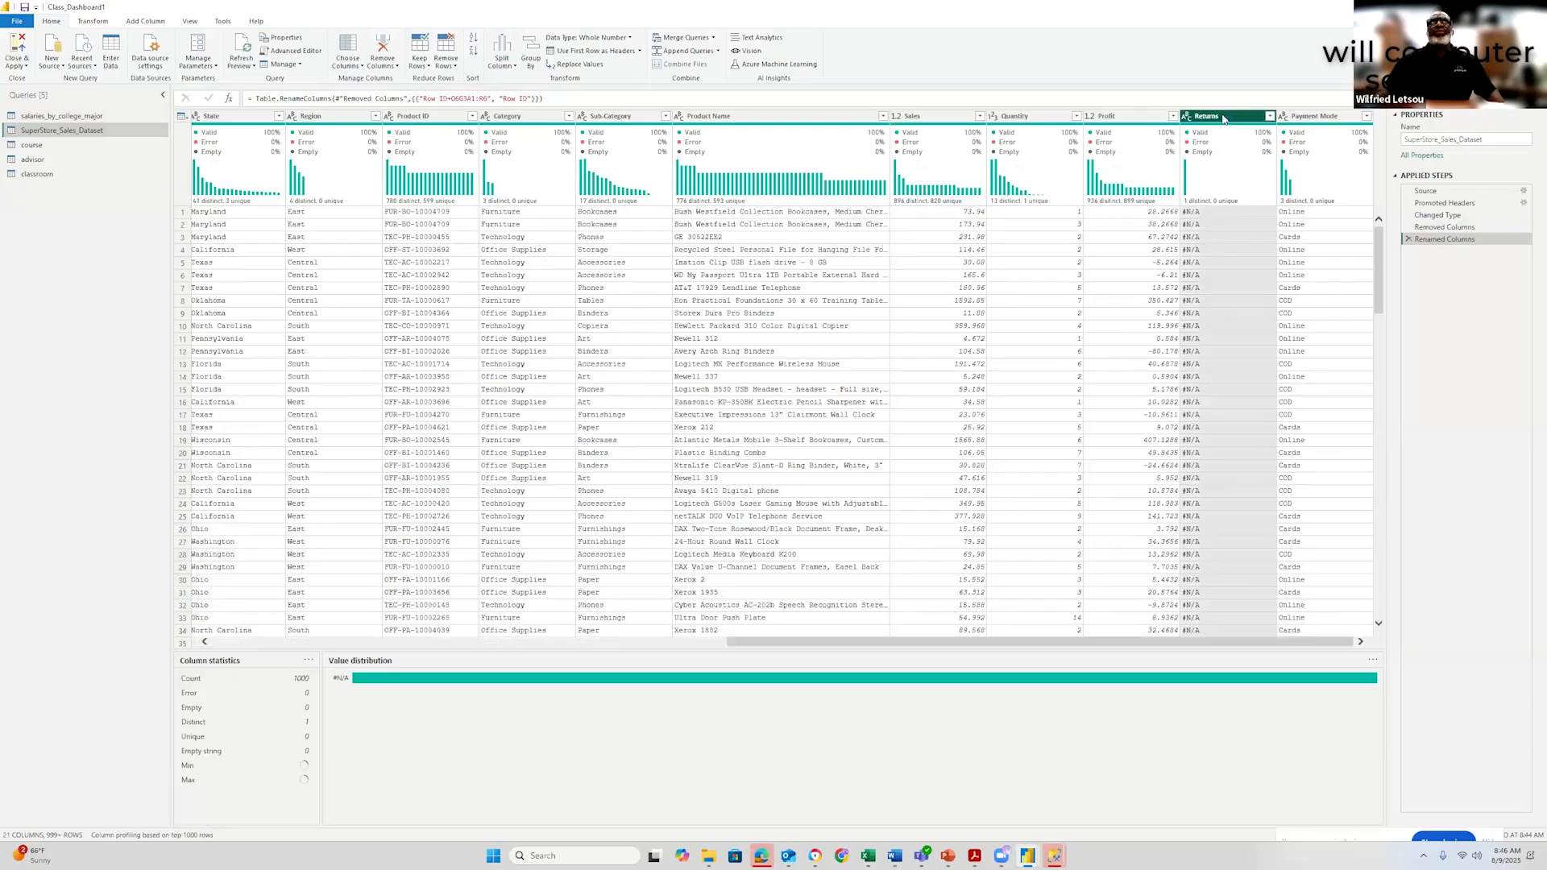
Review the column commands, the Remove Columns options and the filter values available for the Returns column
right_click(1223, 119)
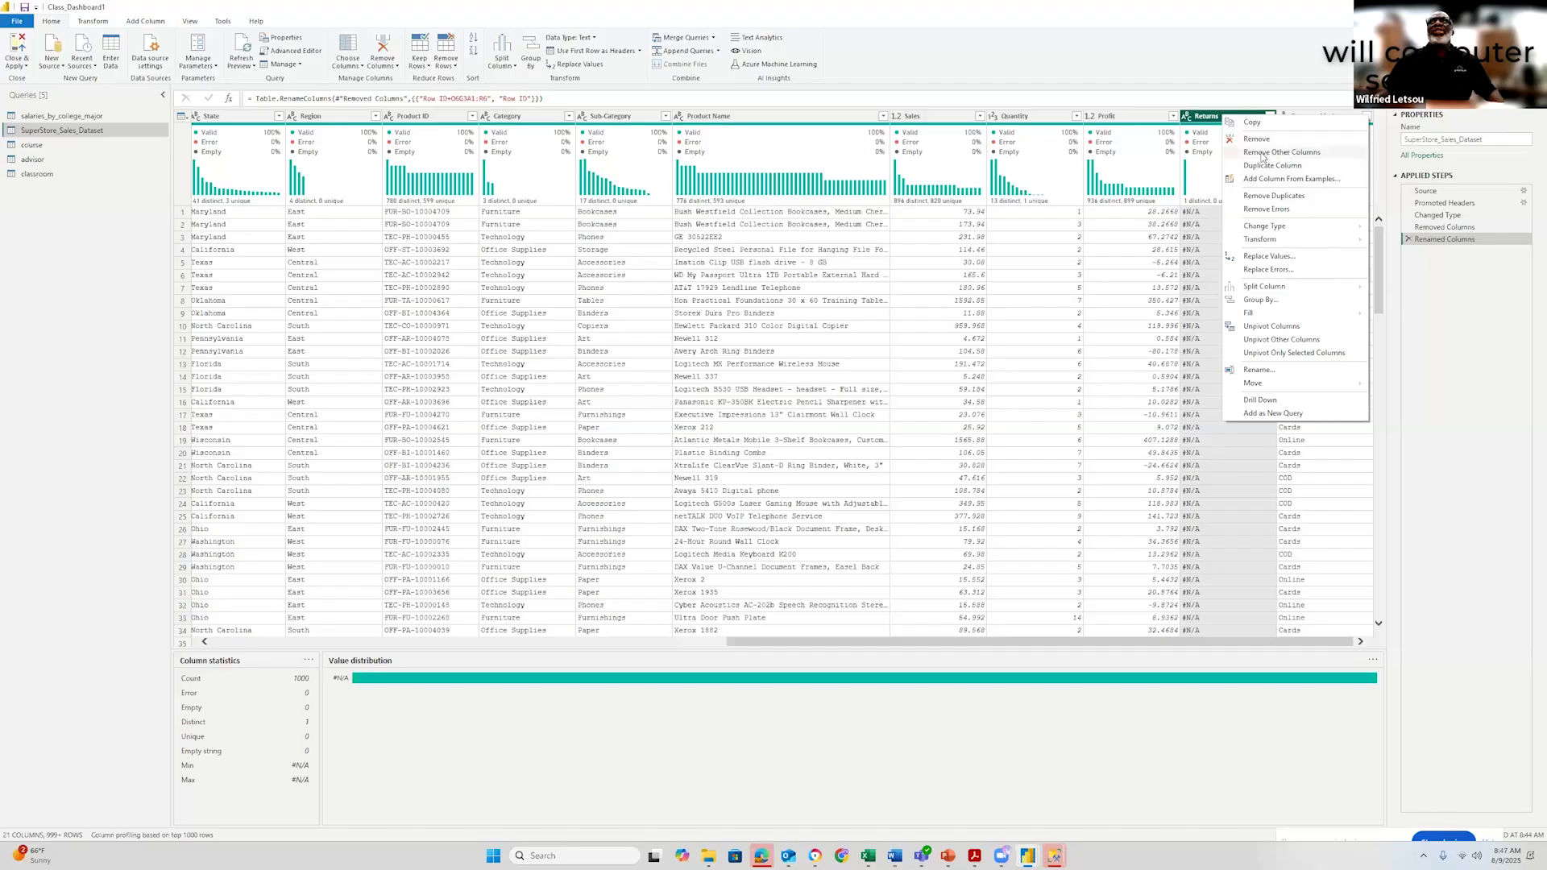
click(397, 72)
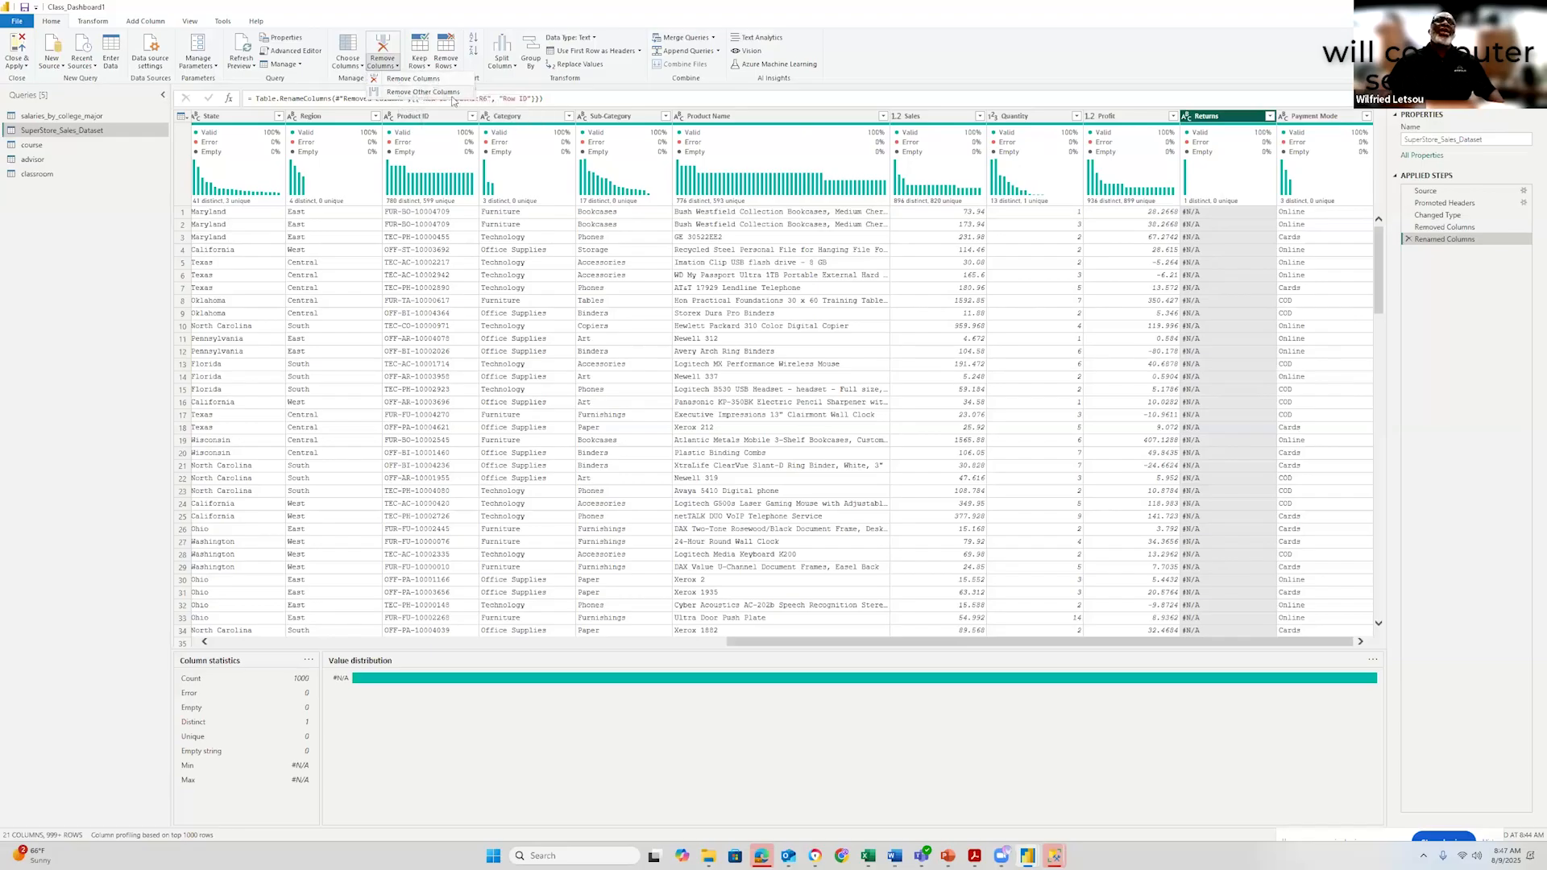
click(398, 67)
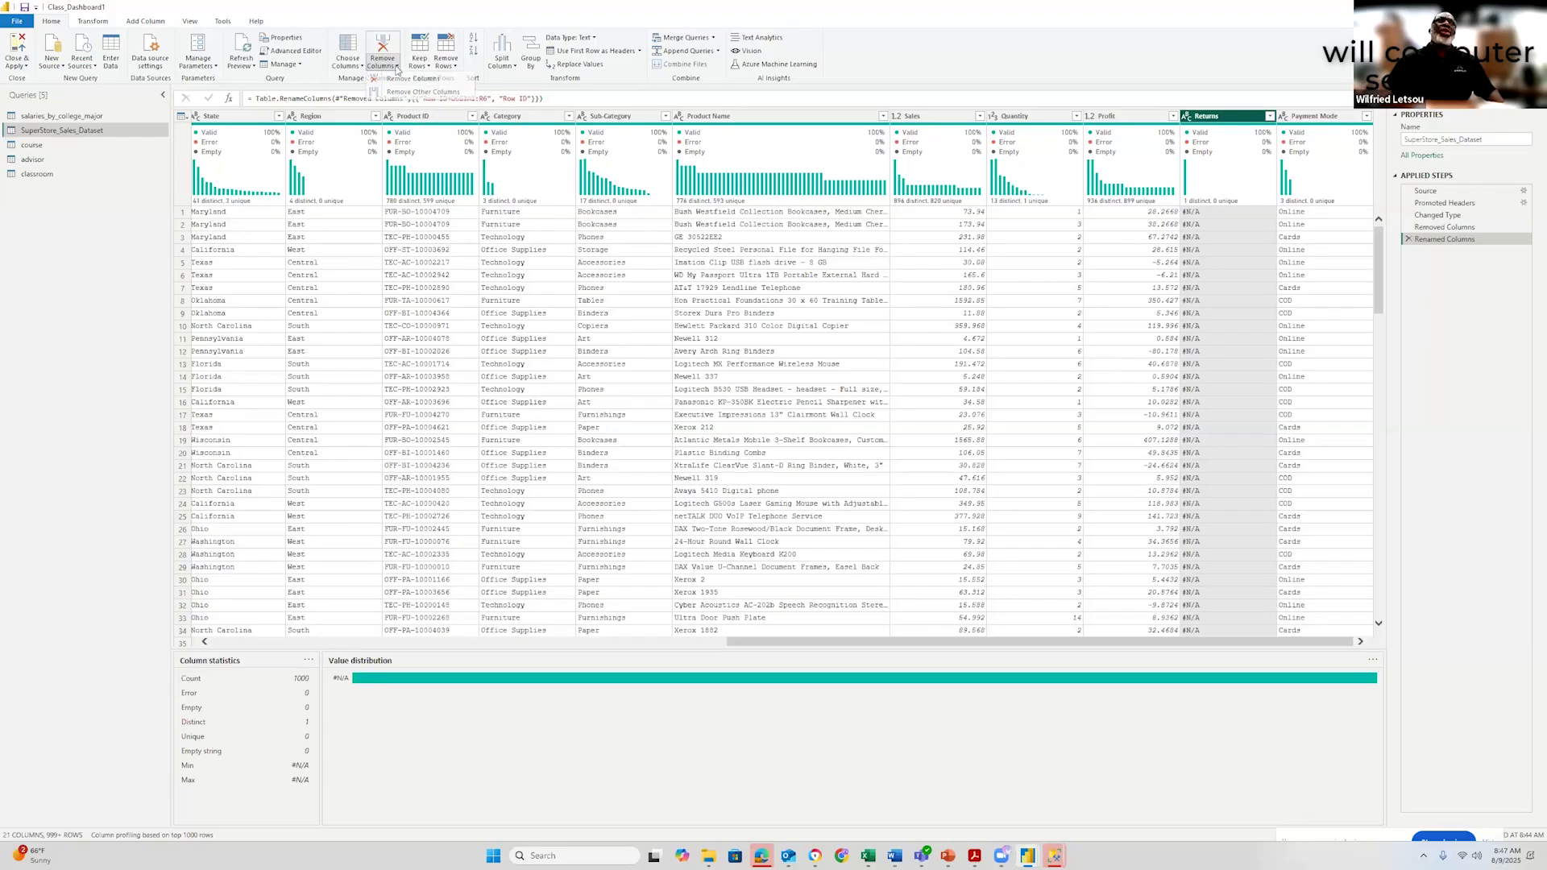
click(1270, 117)
click(1246, 121)
right_click(1228, 122)
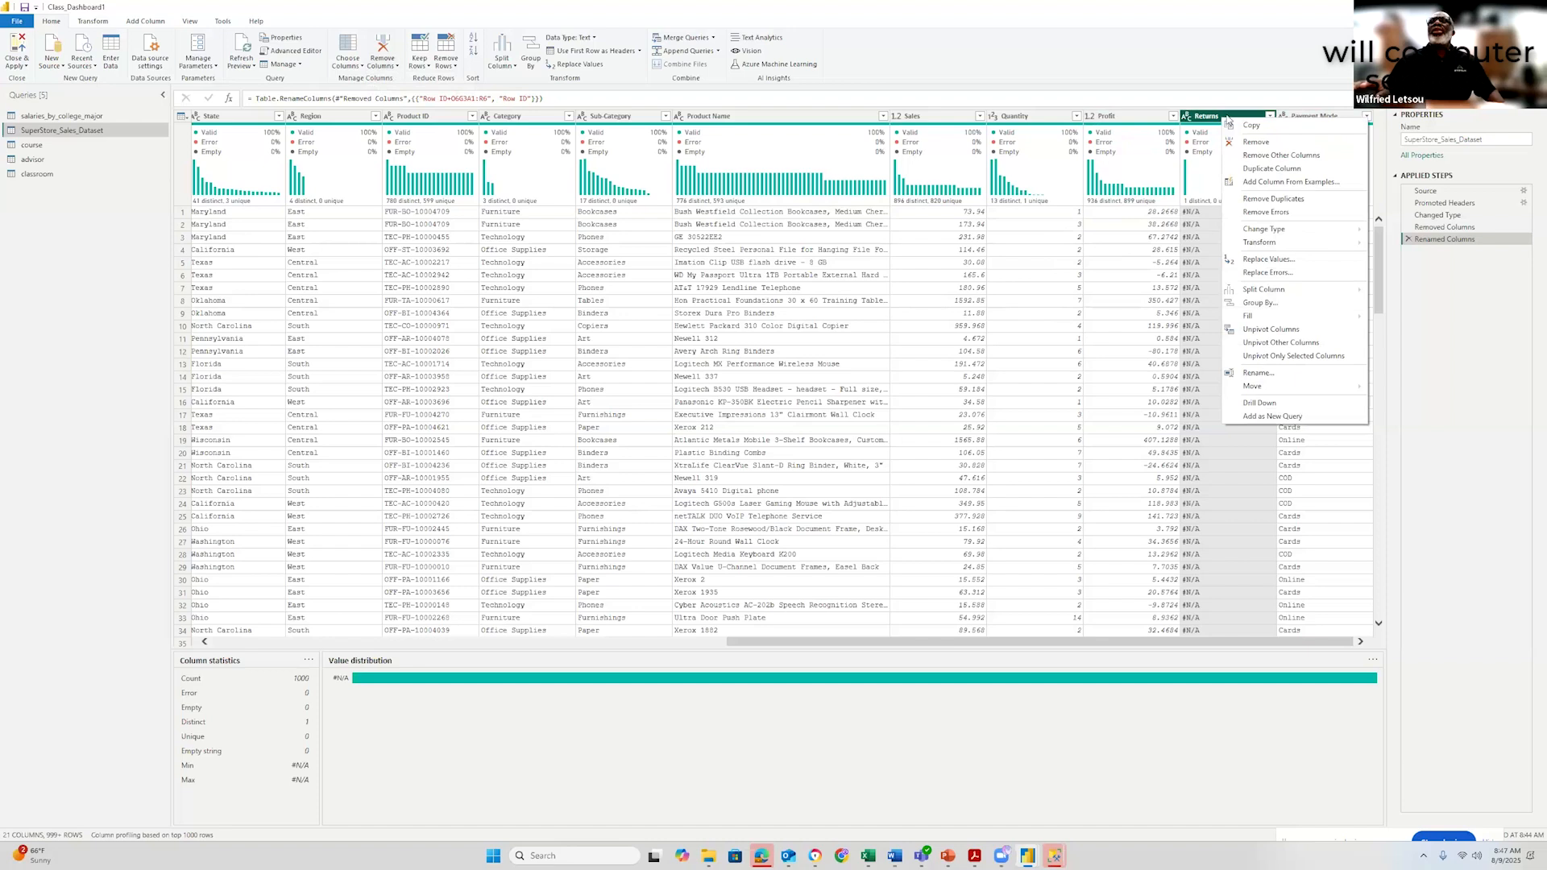
click(1228, 119)
right_click(1230, 117)
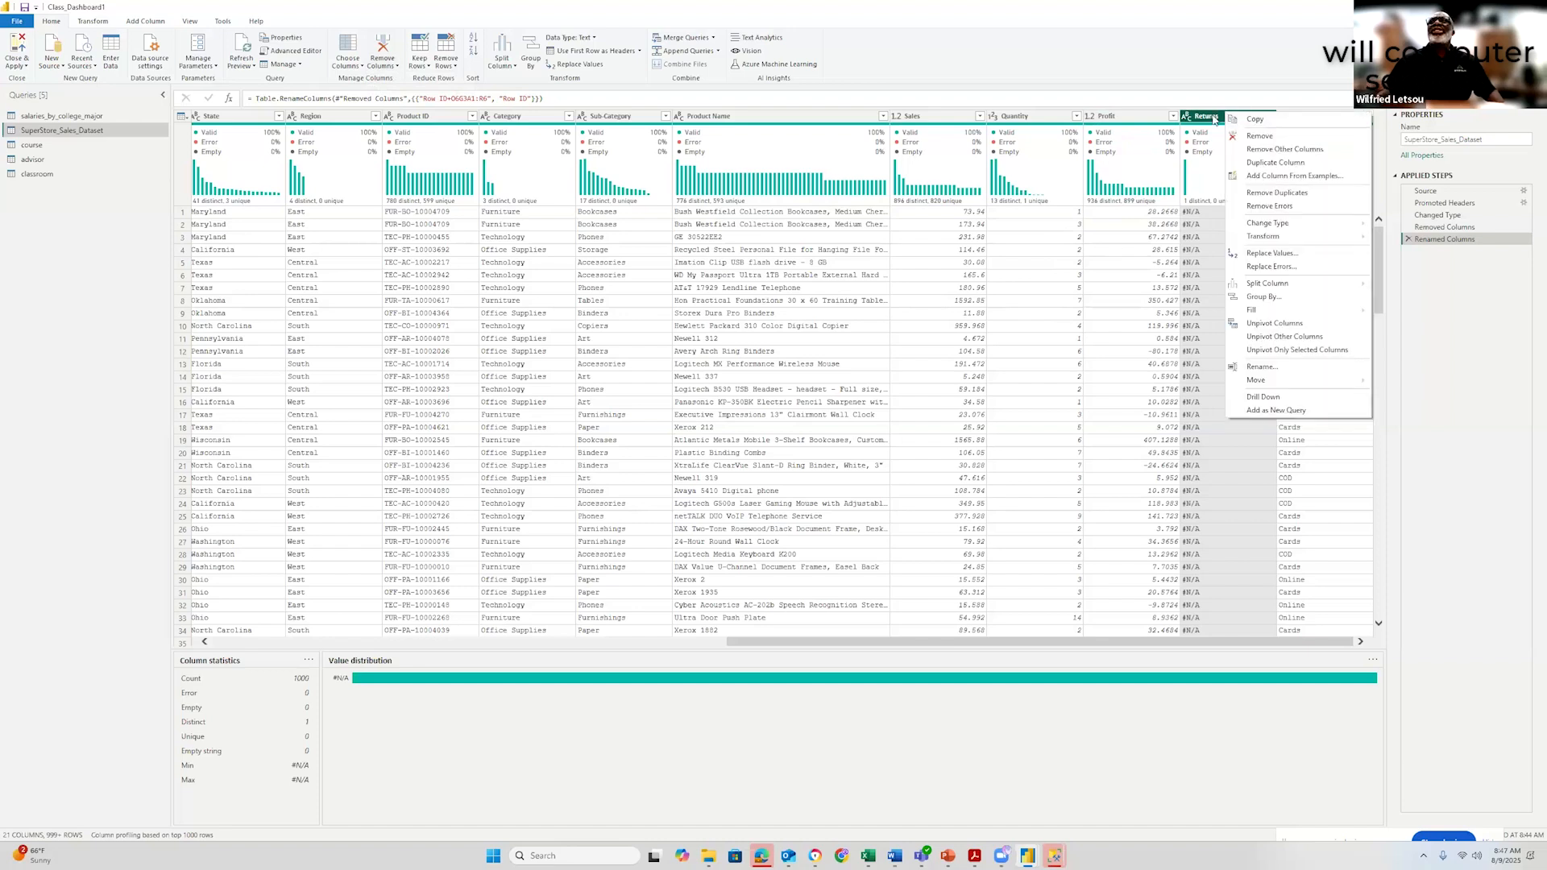
click(1214, 118)
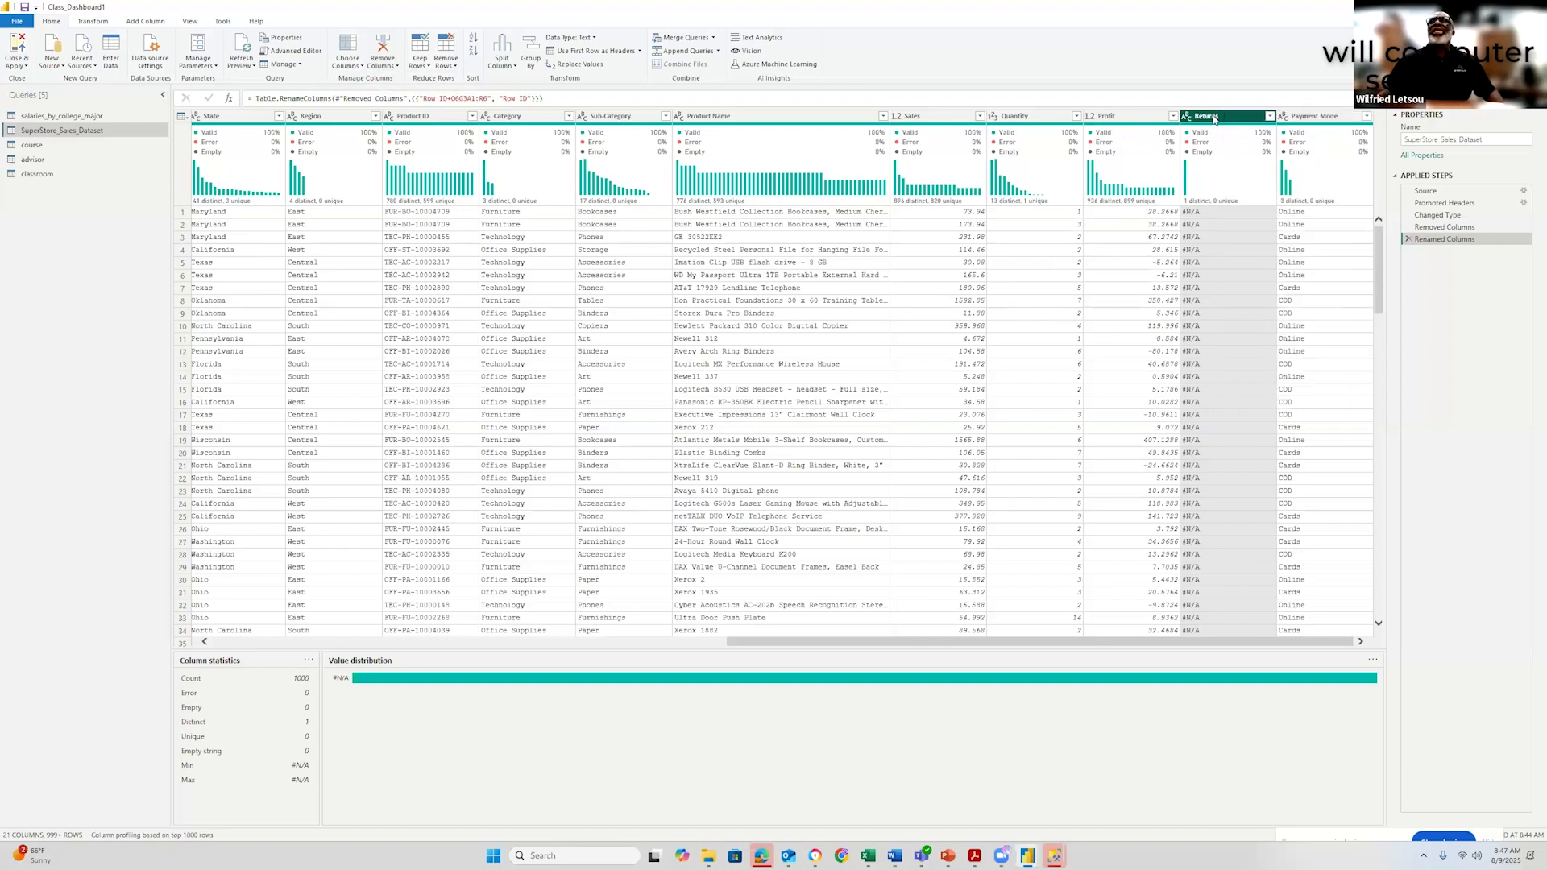
click(1271, 117)
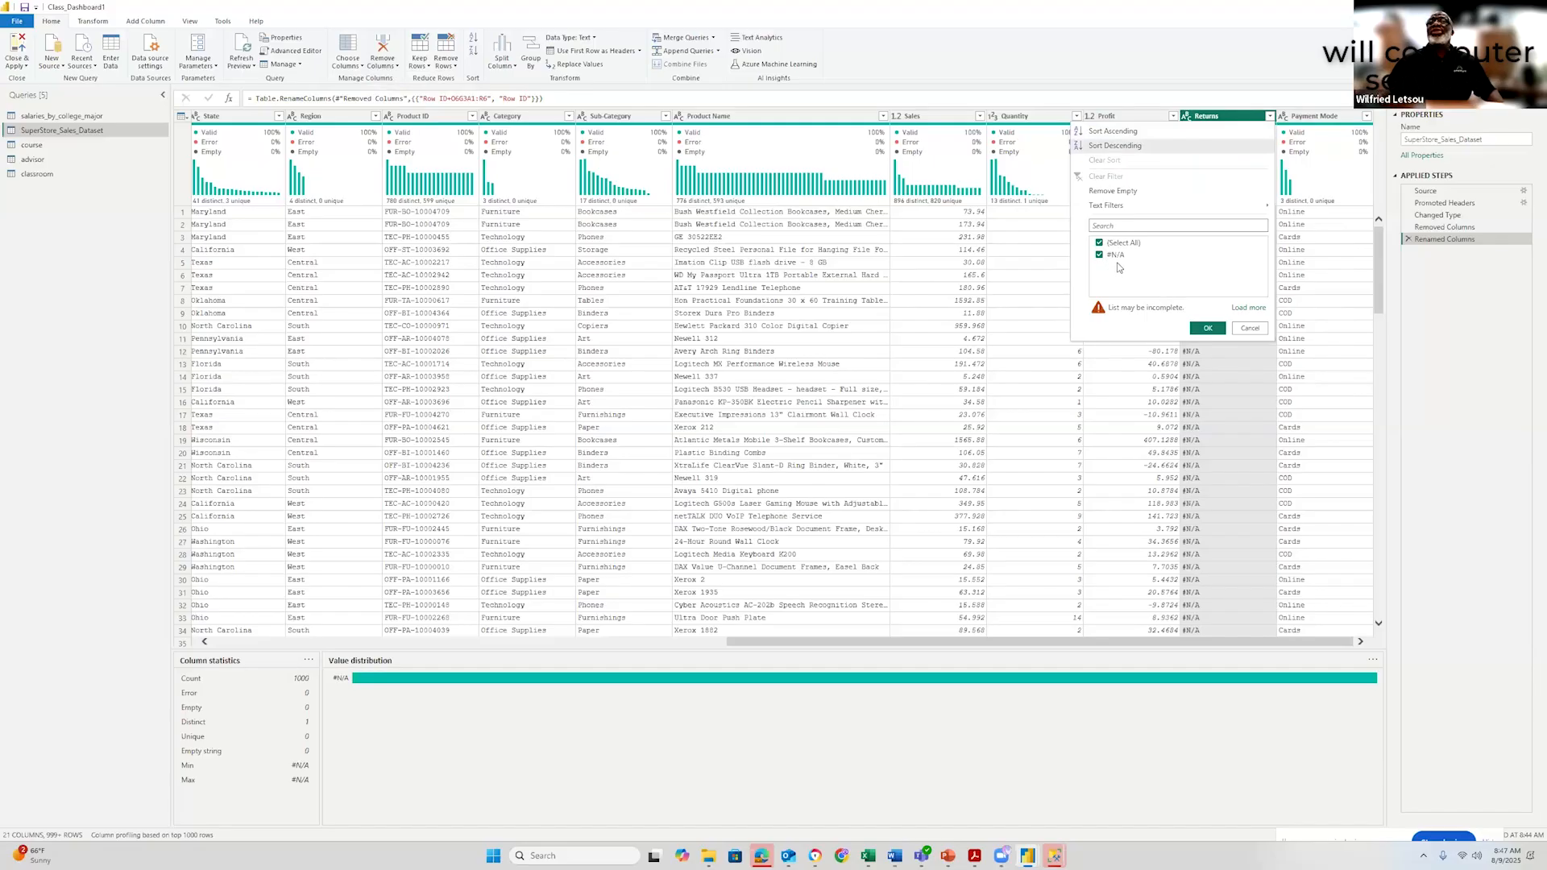
click(1251, 329)
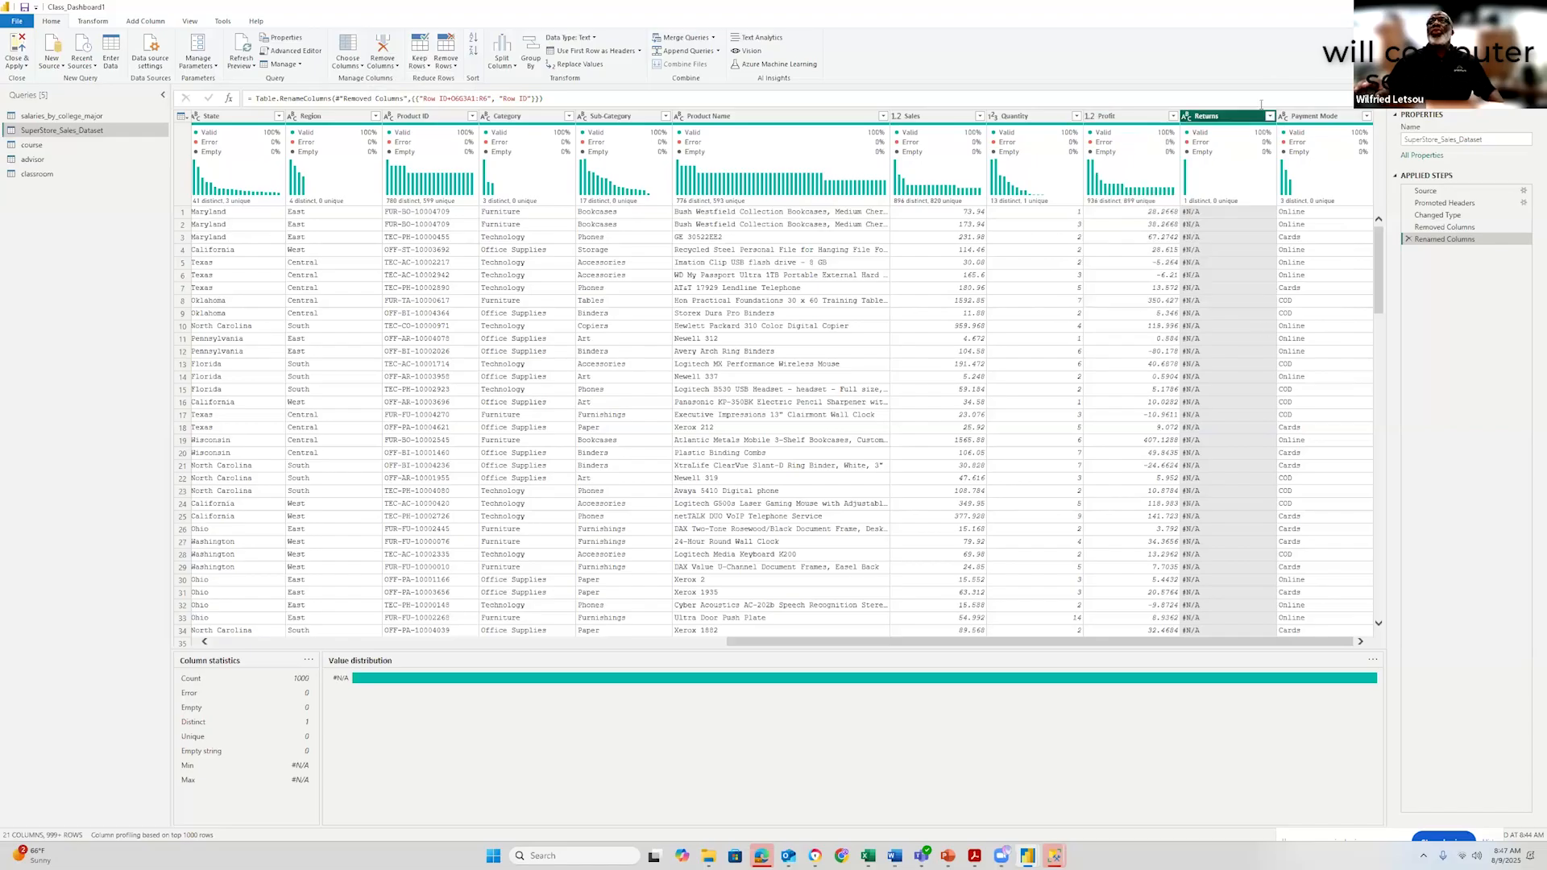
Try removing every column except Returns from SuperStore_Sales_Dataset, and delete the resulting Removed Other Columns step
right_click(1231, 119)
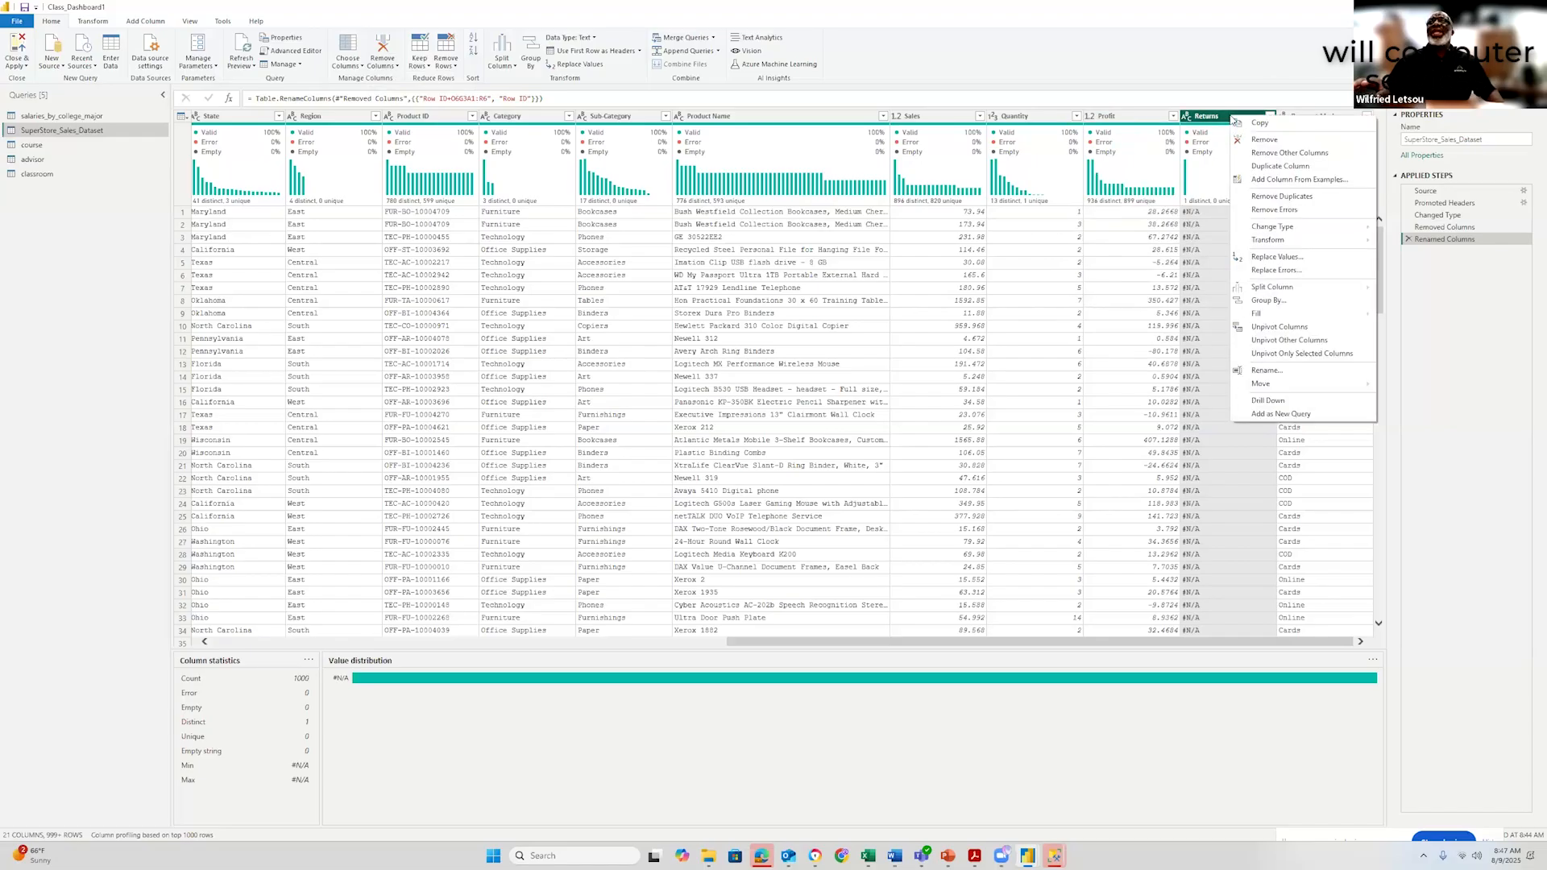
click(1277, 156)
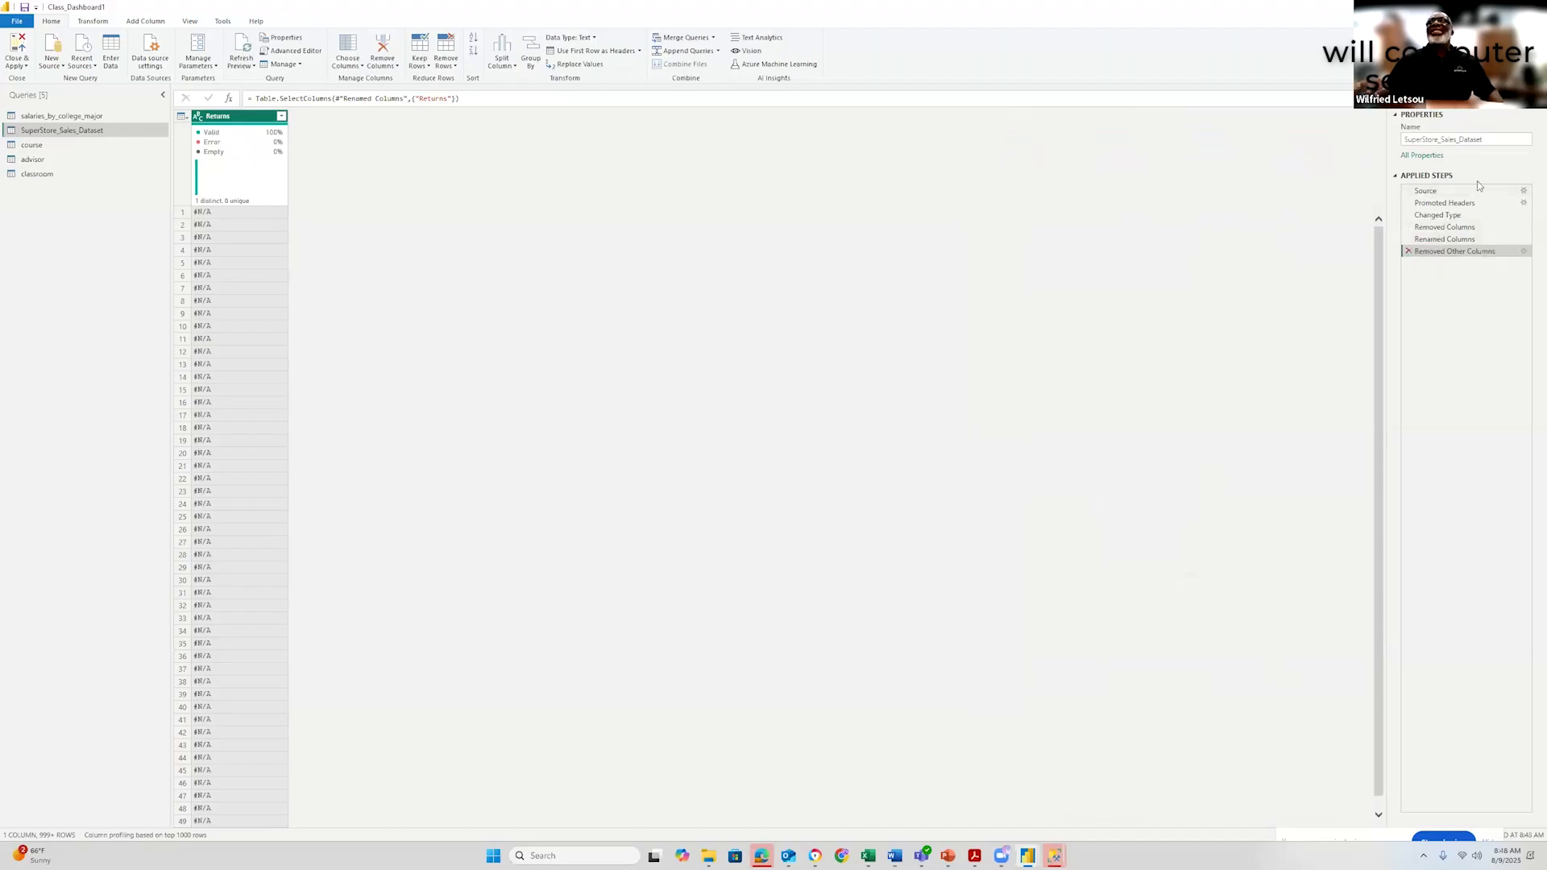
click(1408, 251)
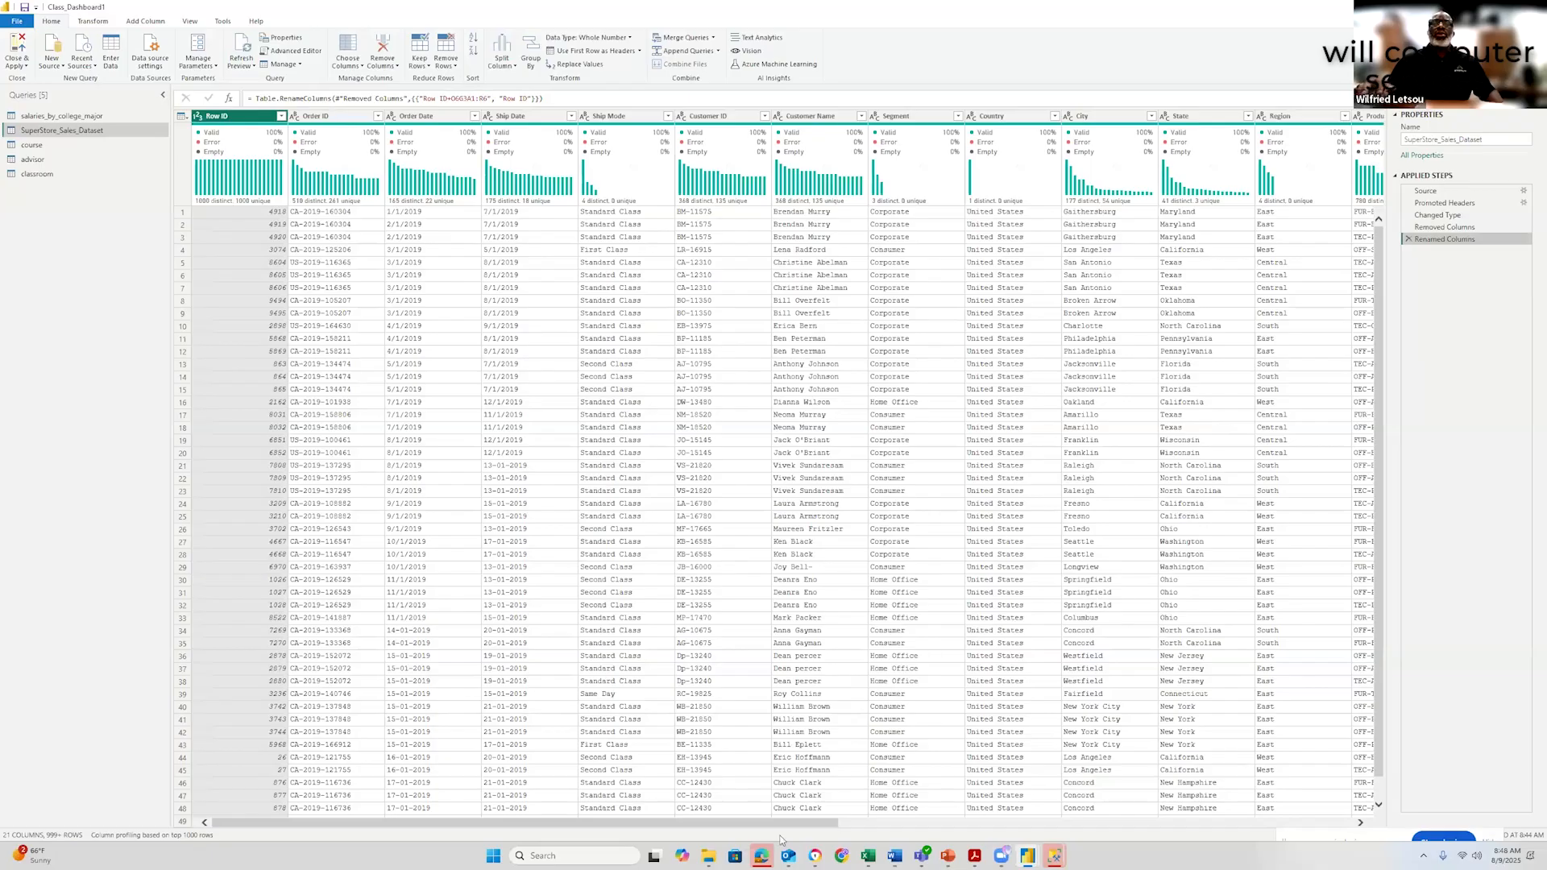
Try removing the Returns column from SuperStore_Sales_Dataset, and delete the resulting removal step
drag(804, 819, 941, 821)
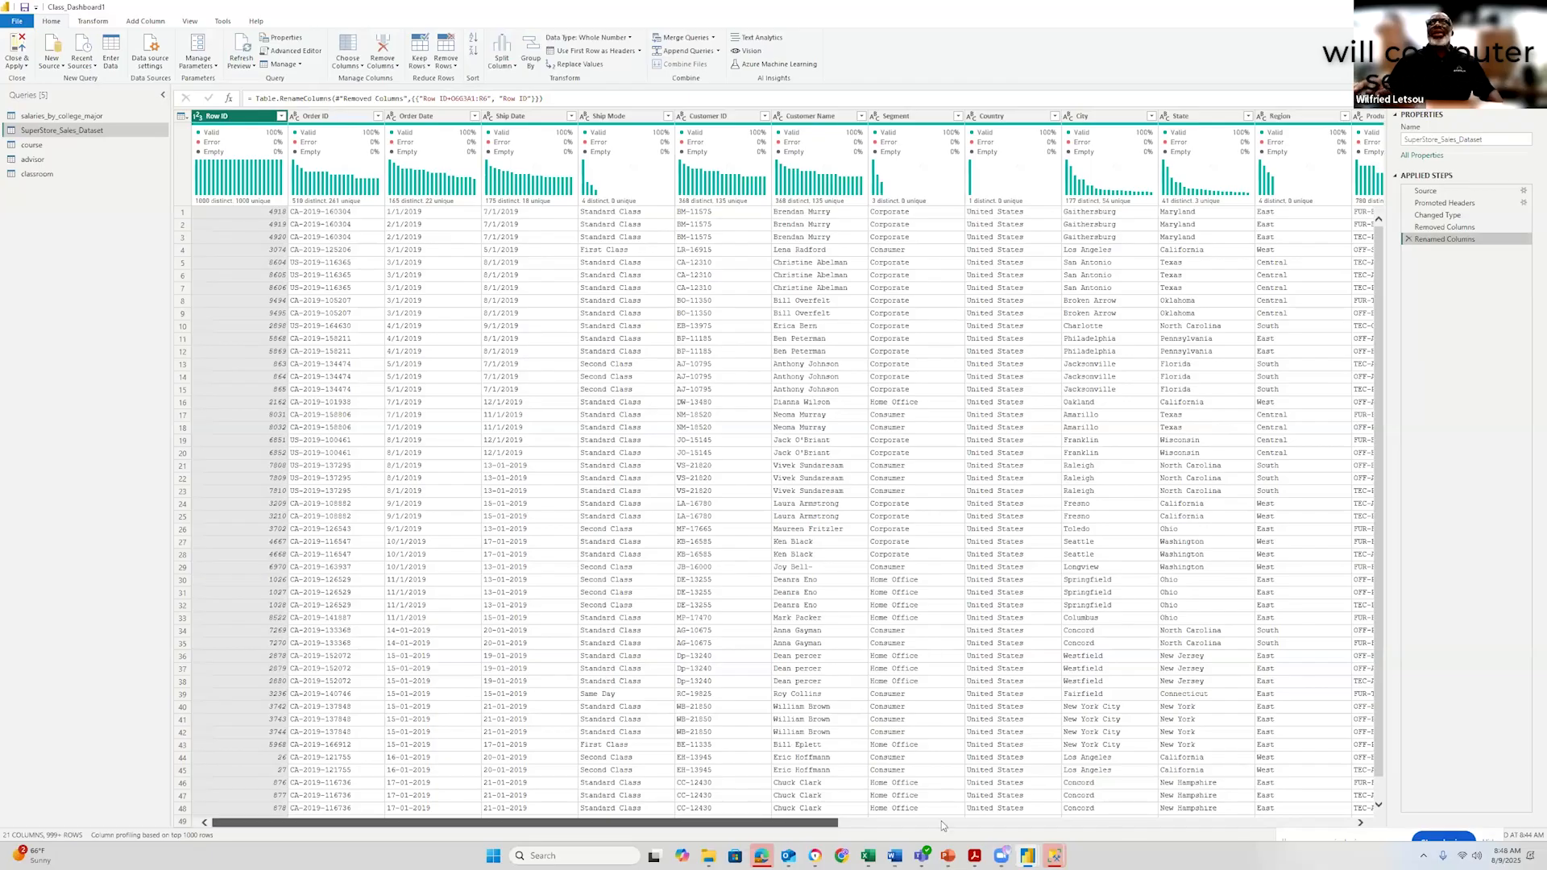
drag(941, 821, 1261, 821)
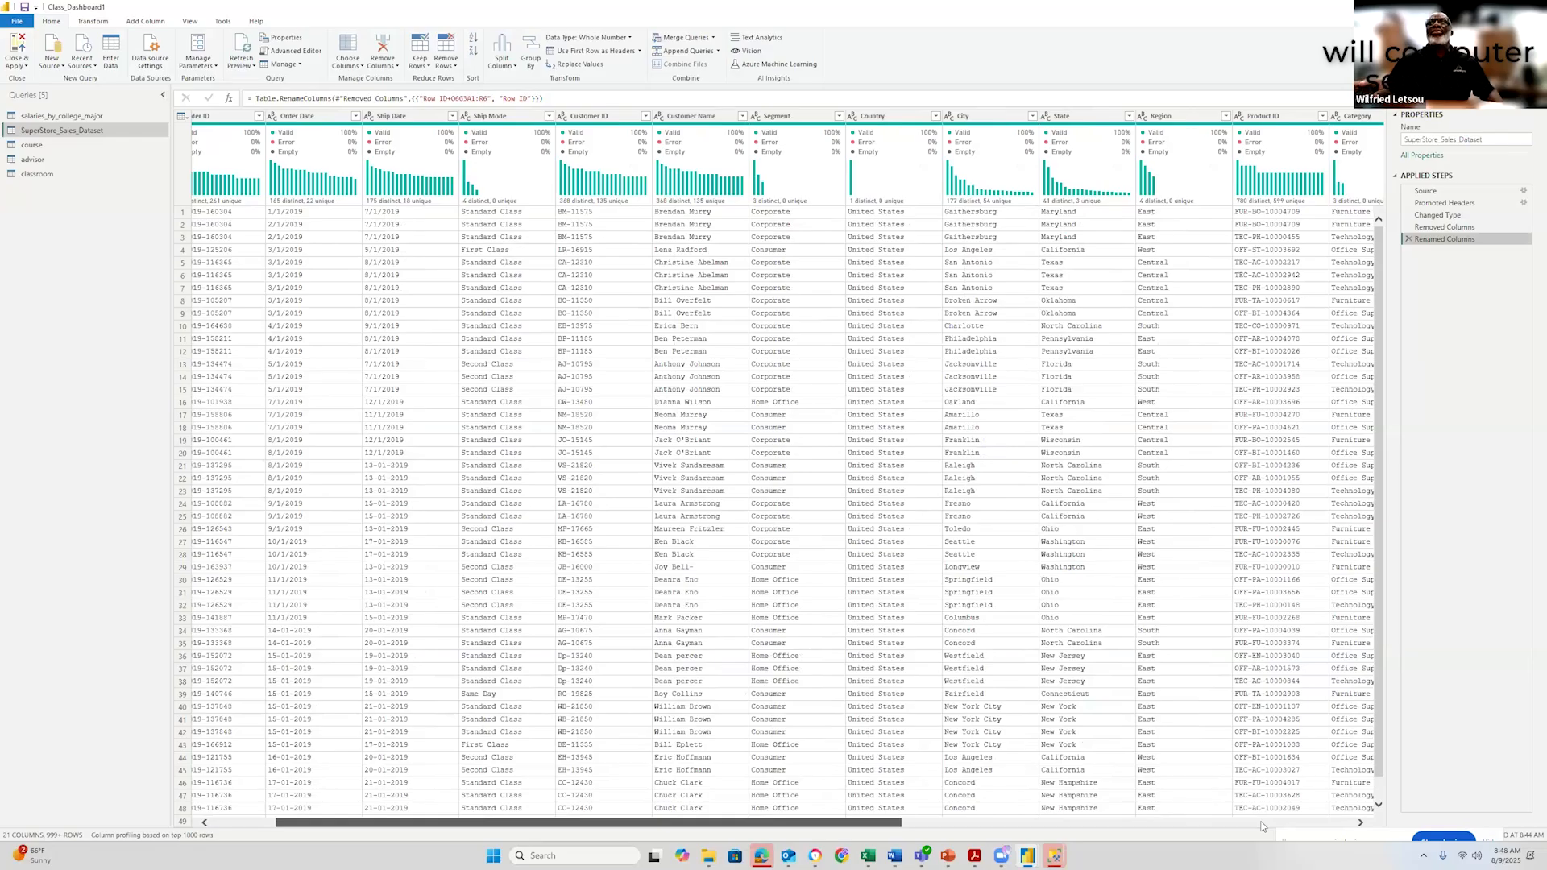
right_click(1223, 116)
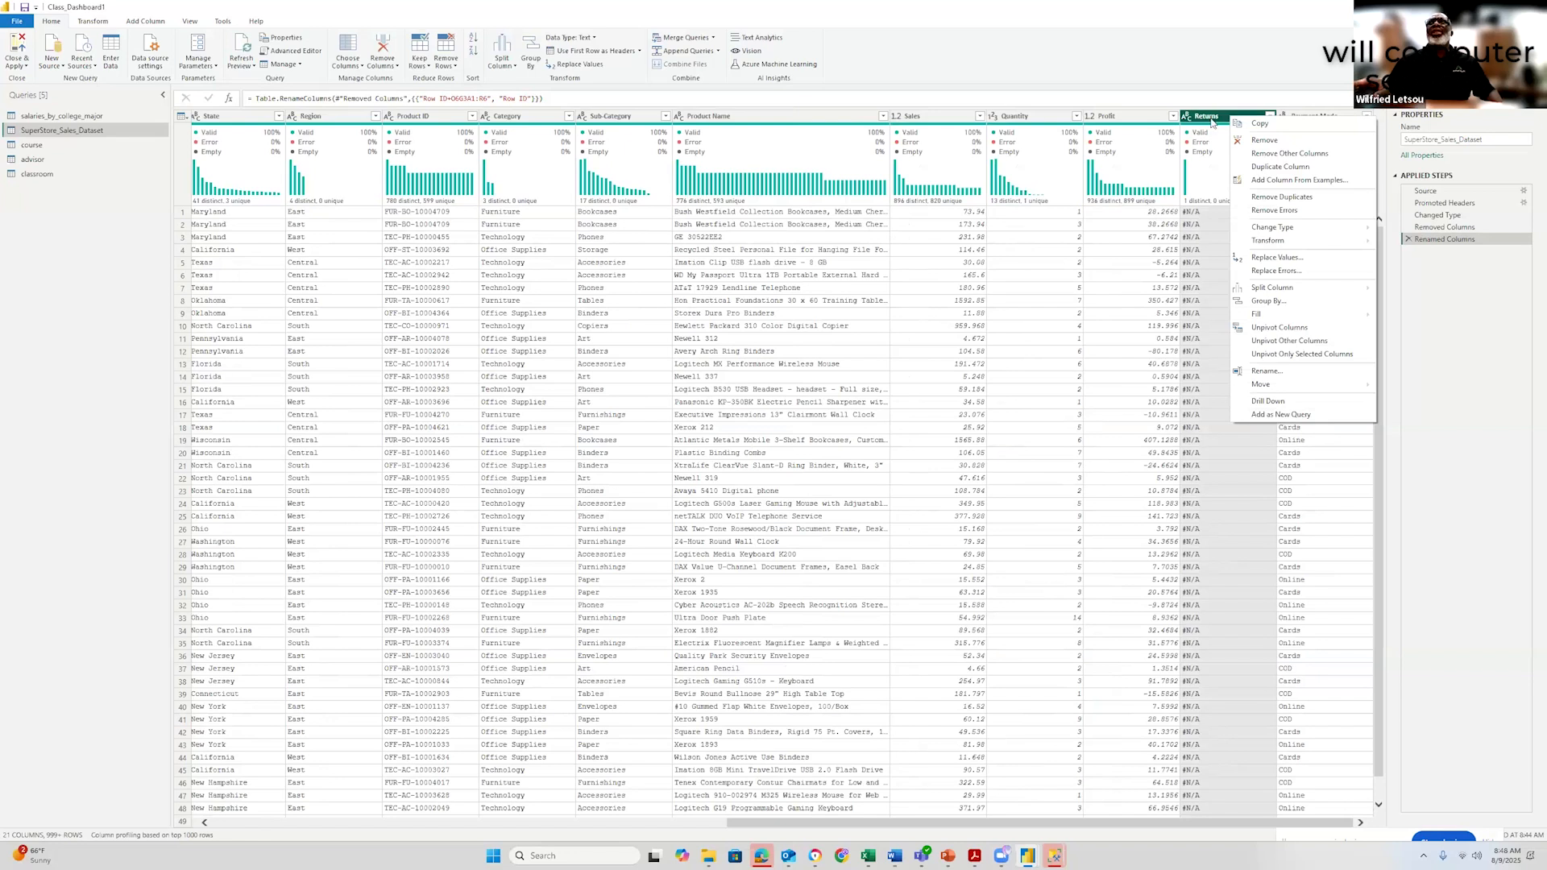
click(1263, 141)
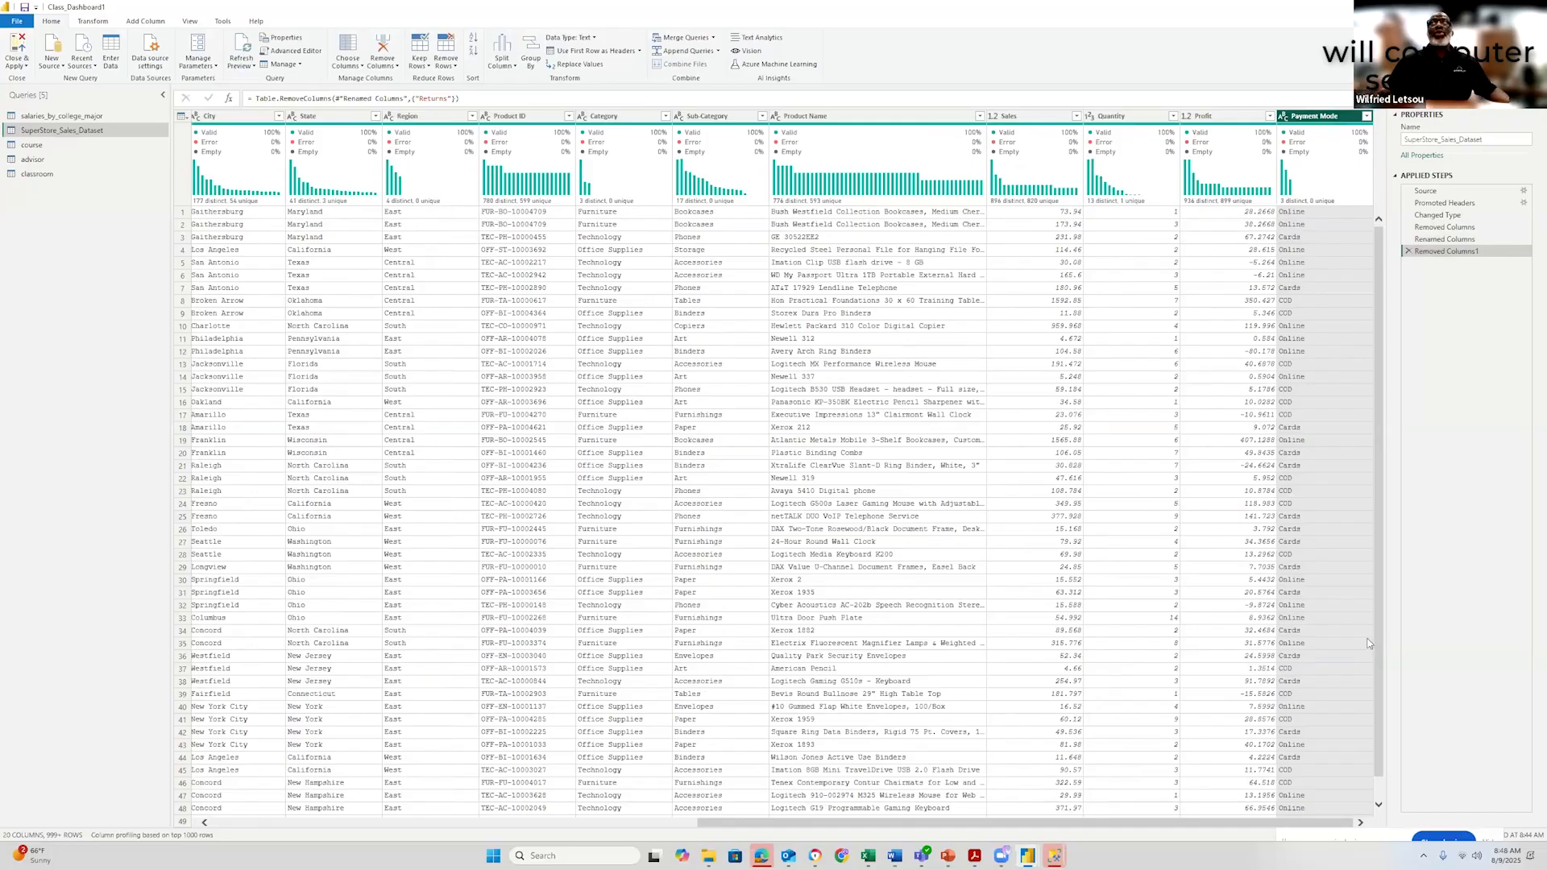
click(1409, 251)
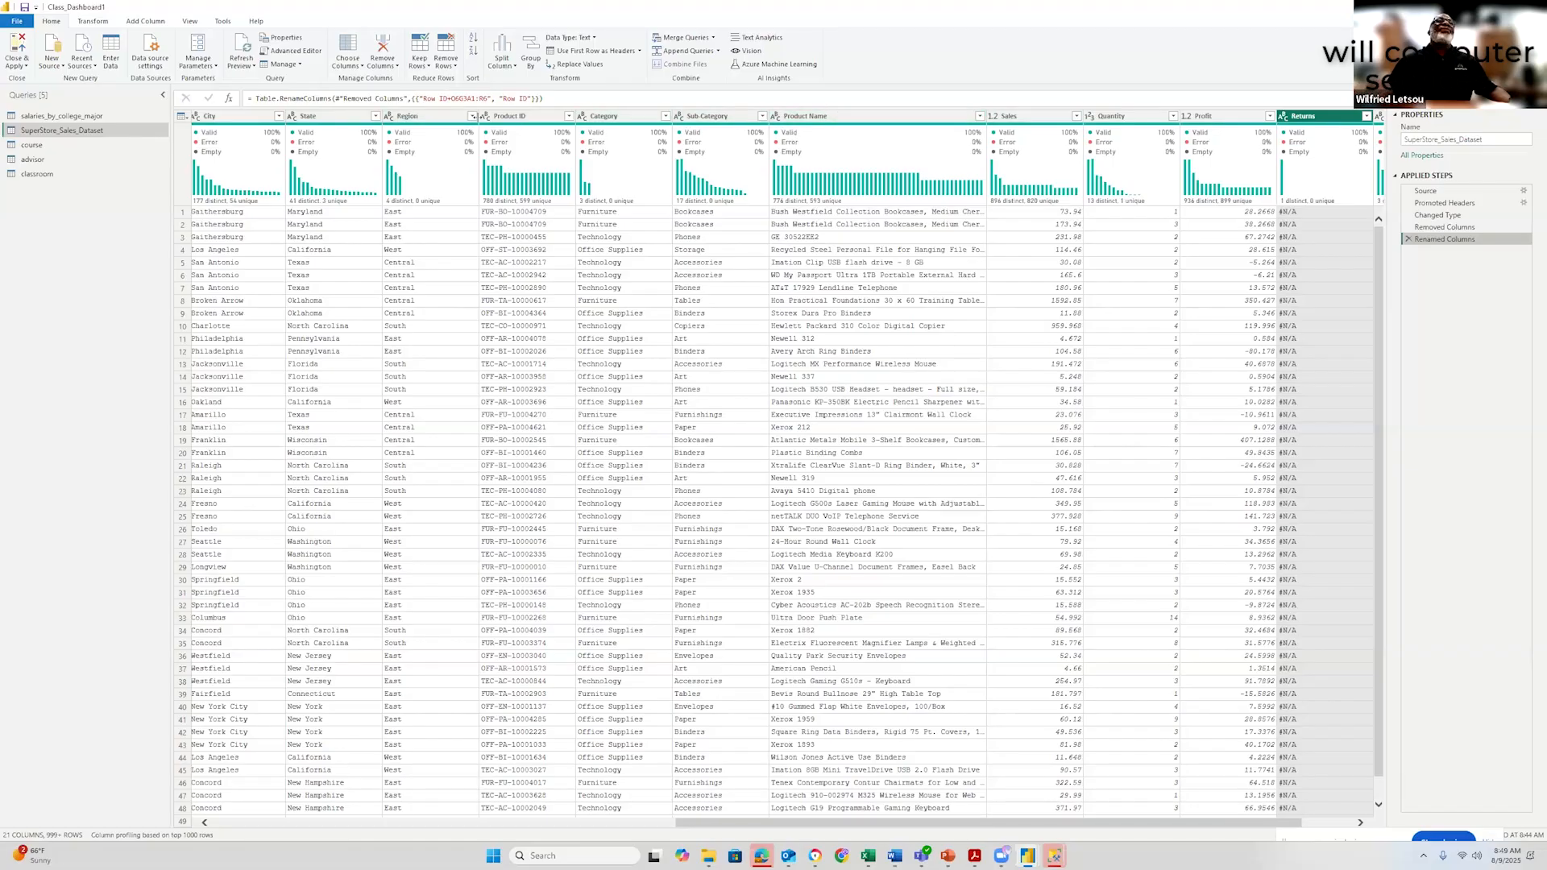
Review the column commands and the data type options available for the Product ID column
right_click(486, 121)
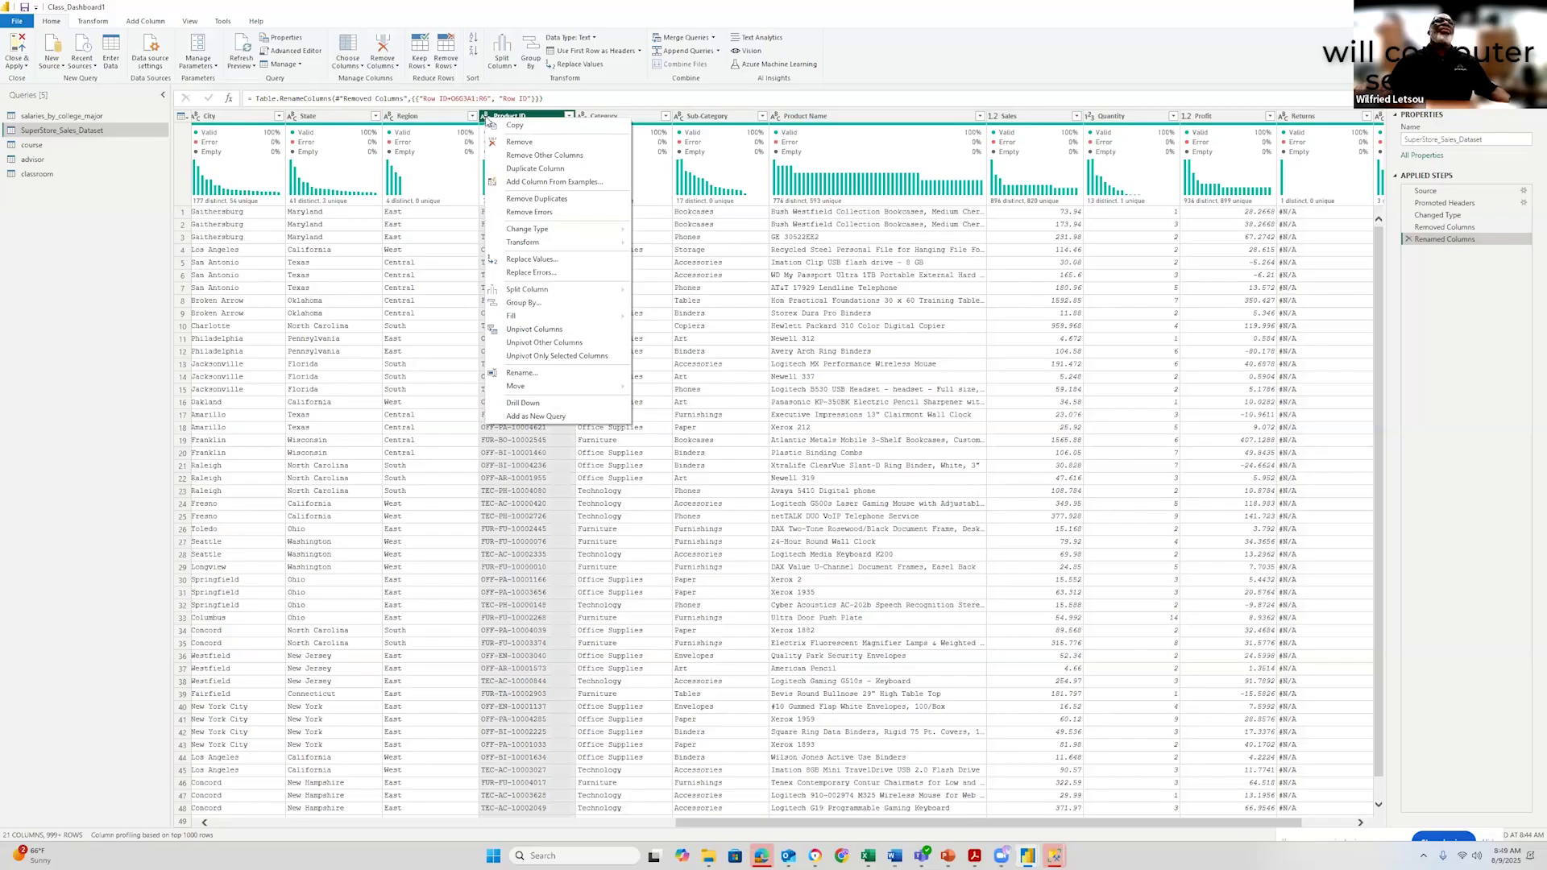
click(487, 118)
click(487, 118)
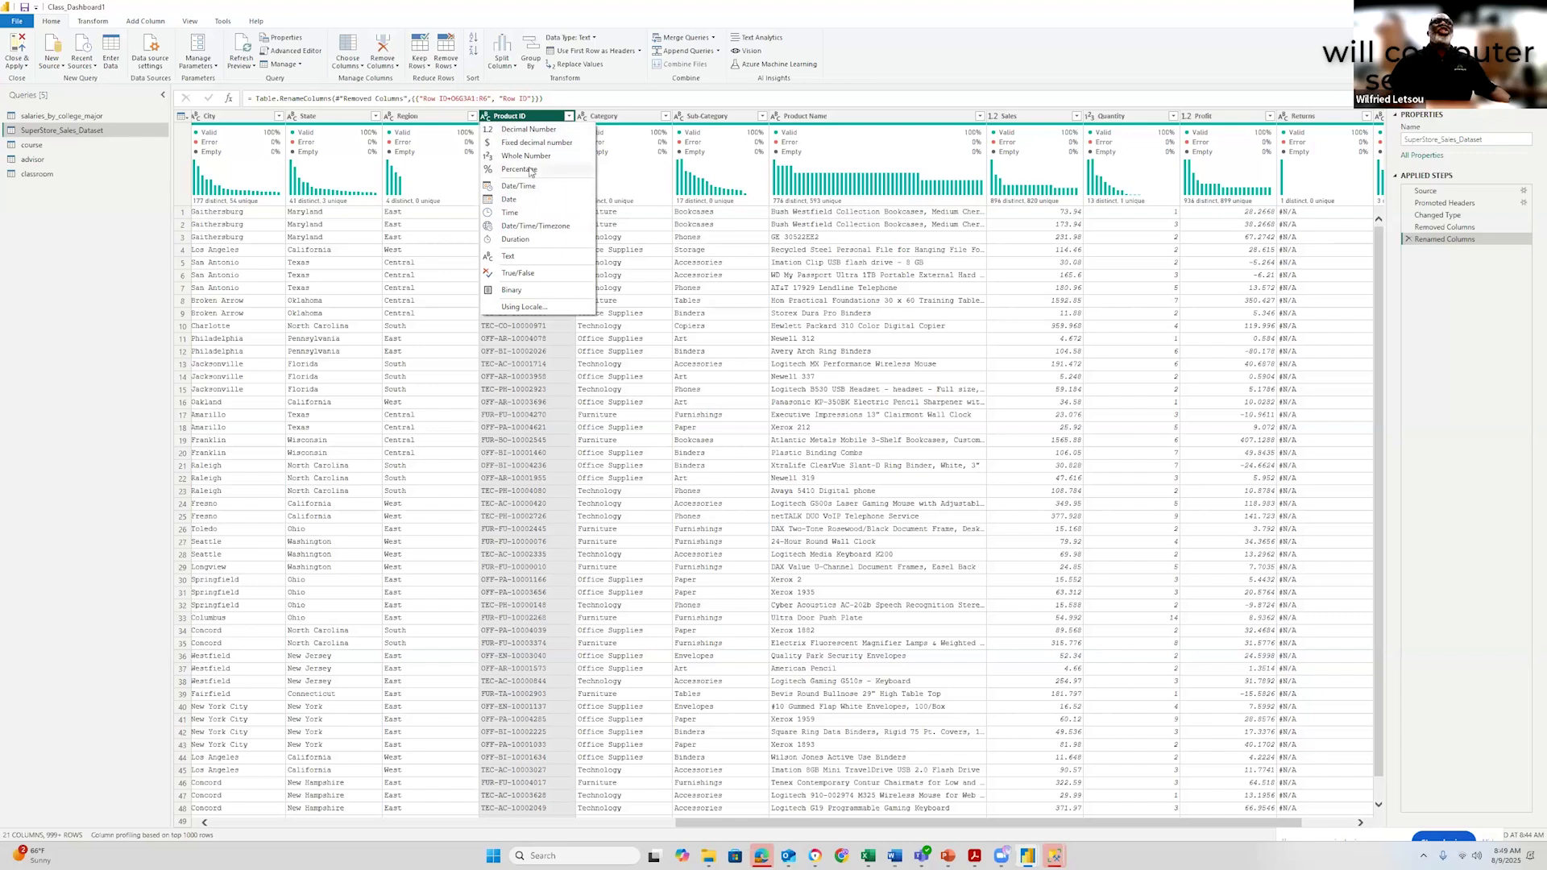
click(975, 35)
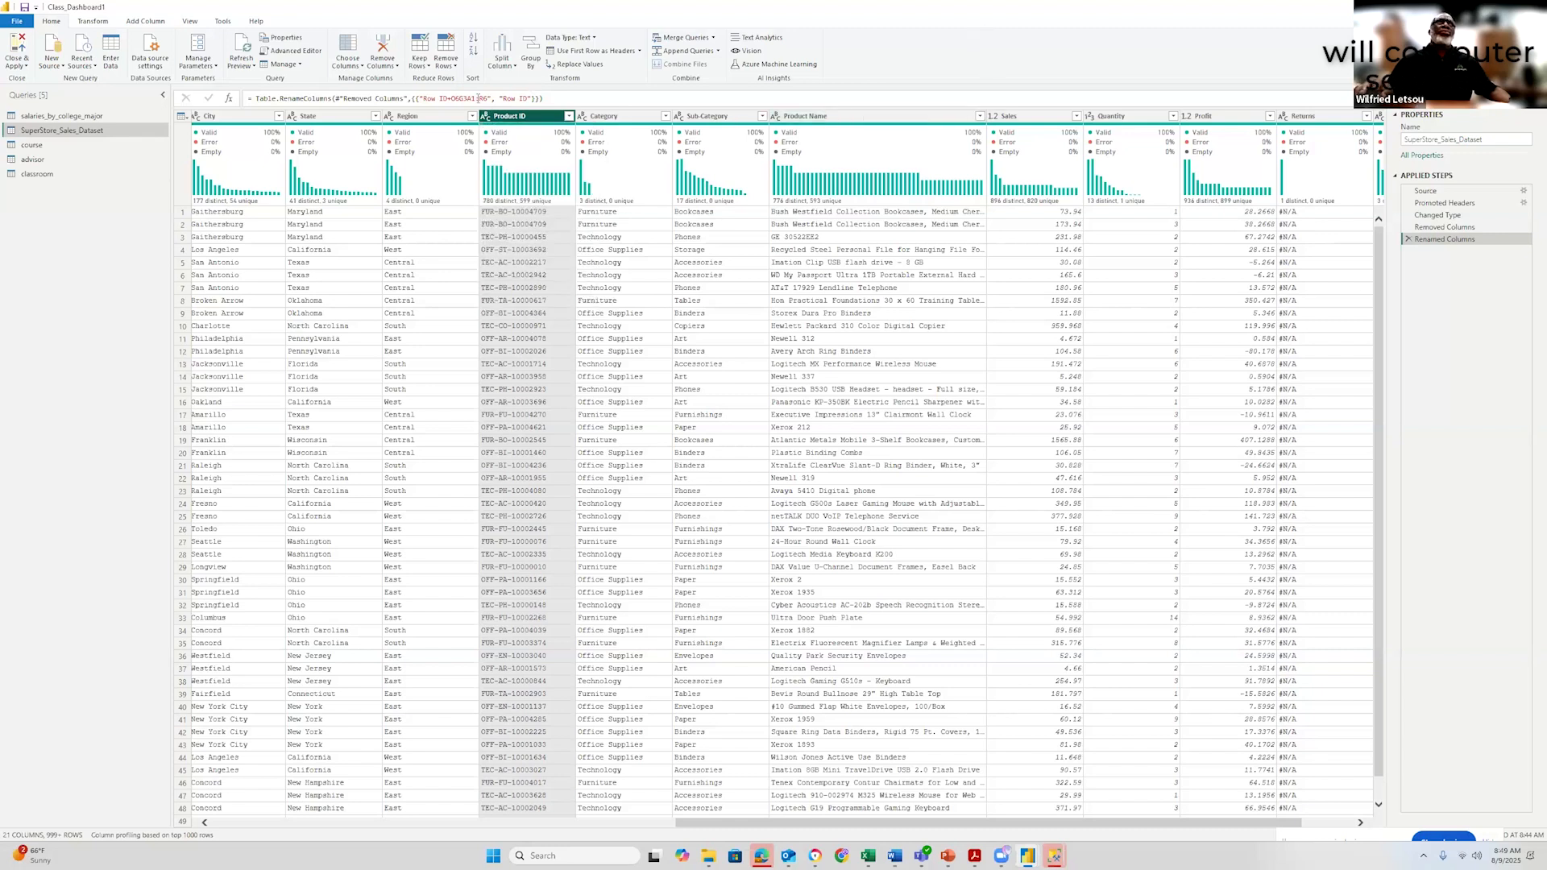
right_click(493, 120)
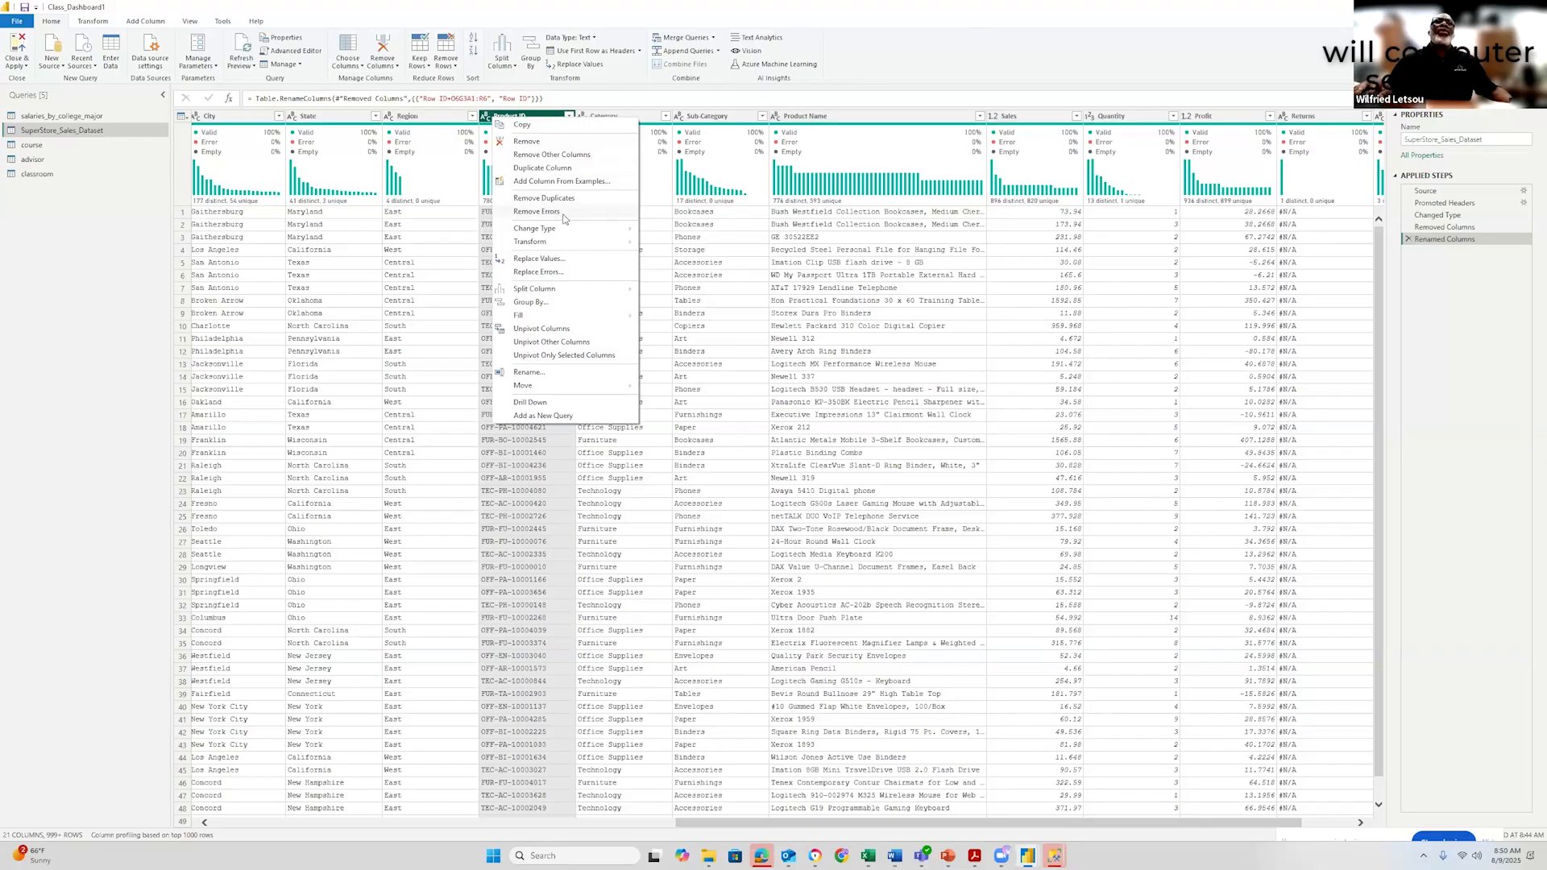
mouse_move(579, 231)
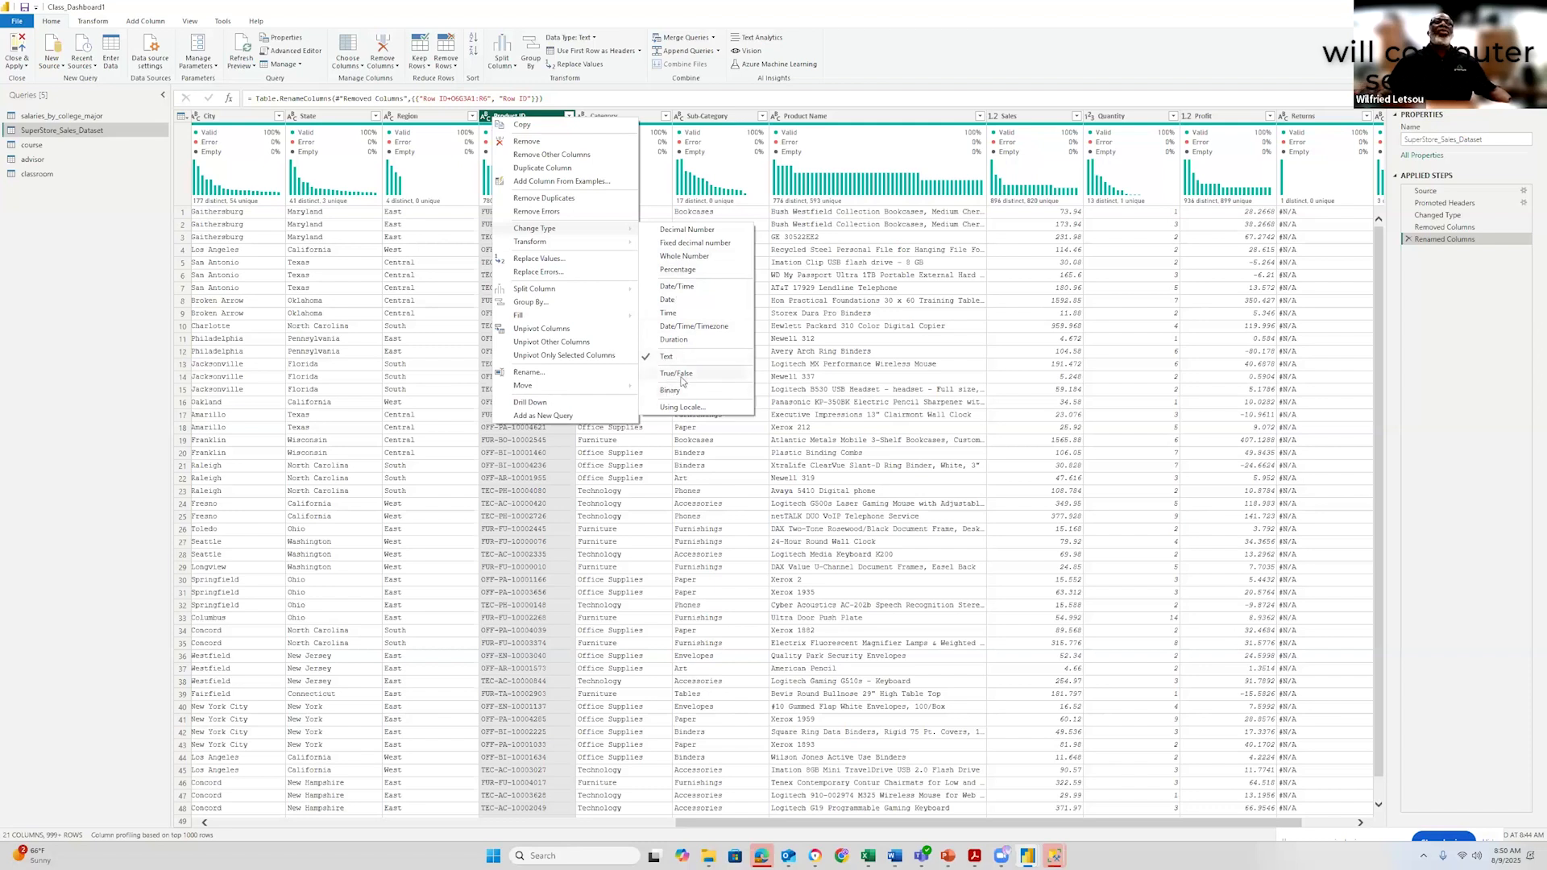
mouse_move(565, 246)
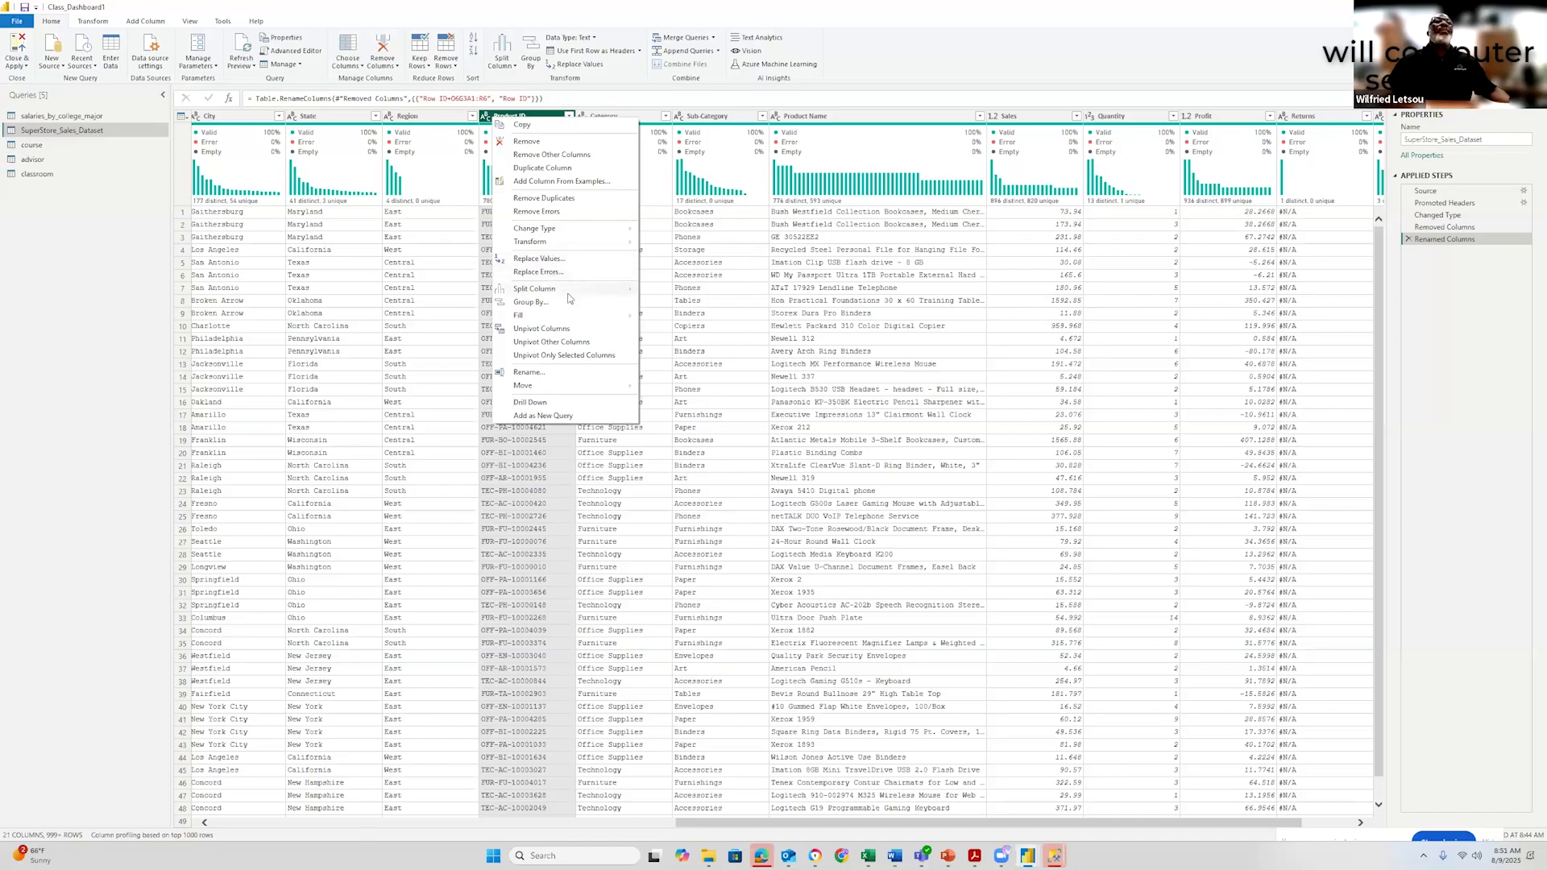
Try splitting the Product ID column at each occurrence of the custom "-" delimiter, and delete the resulting type-change and split steps
mouse_move(554, 294)
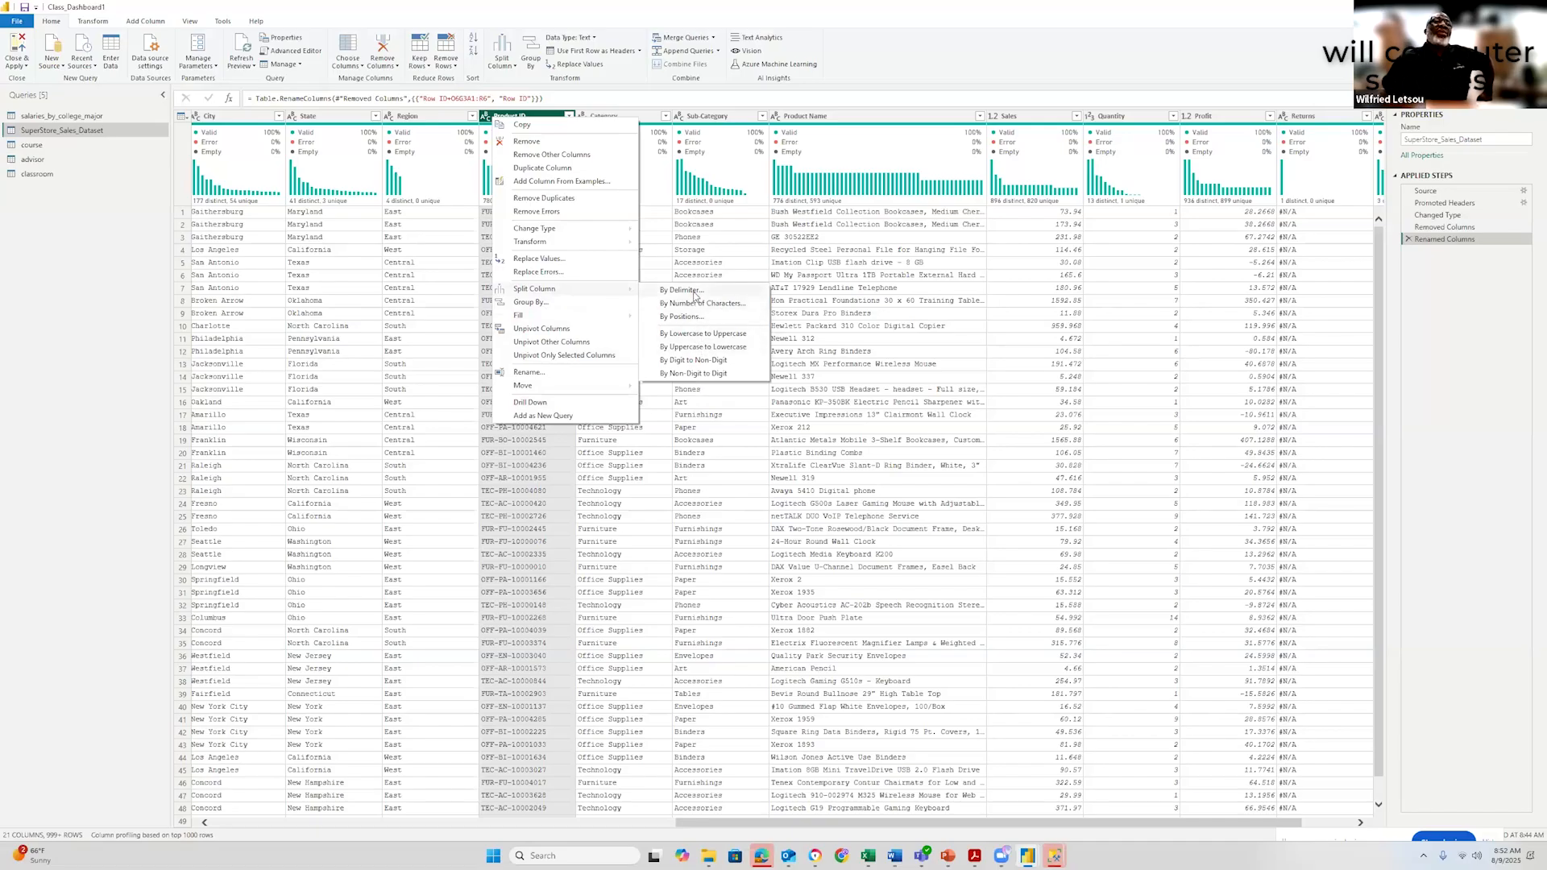
click(695, 291)
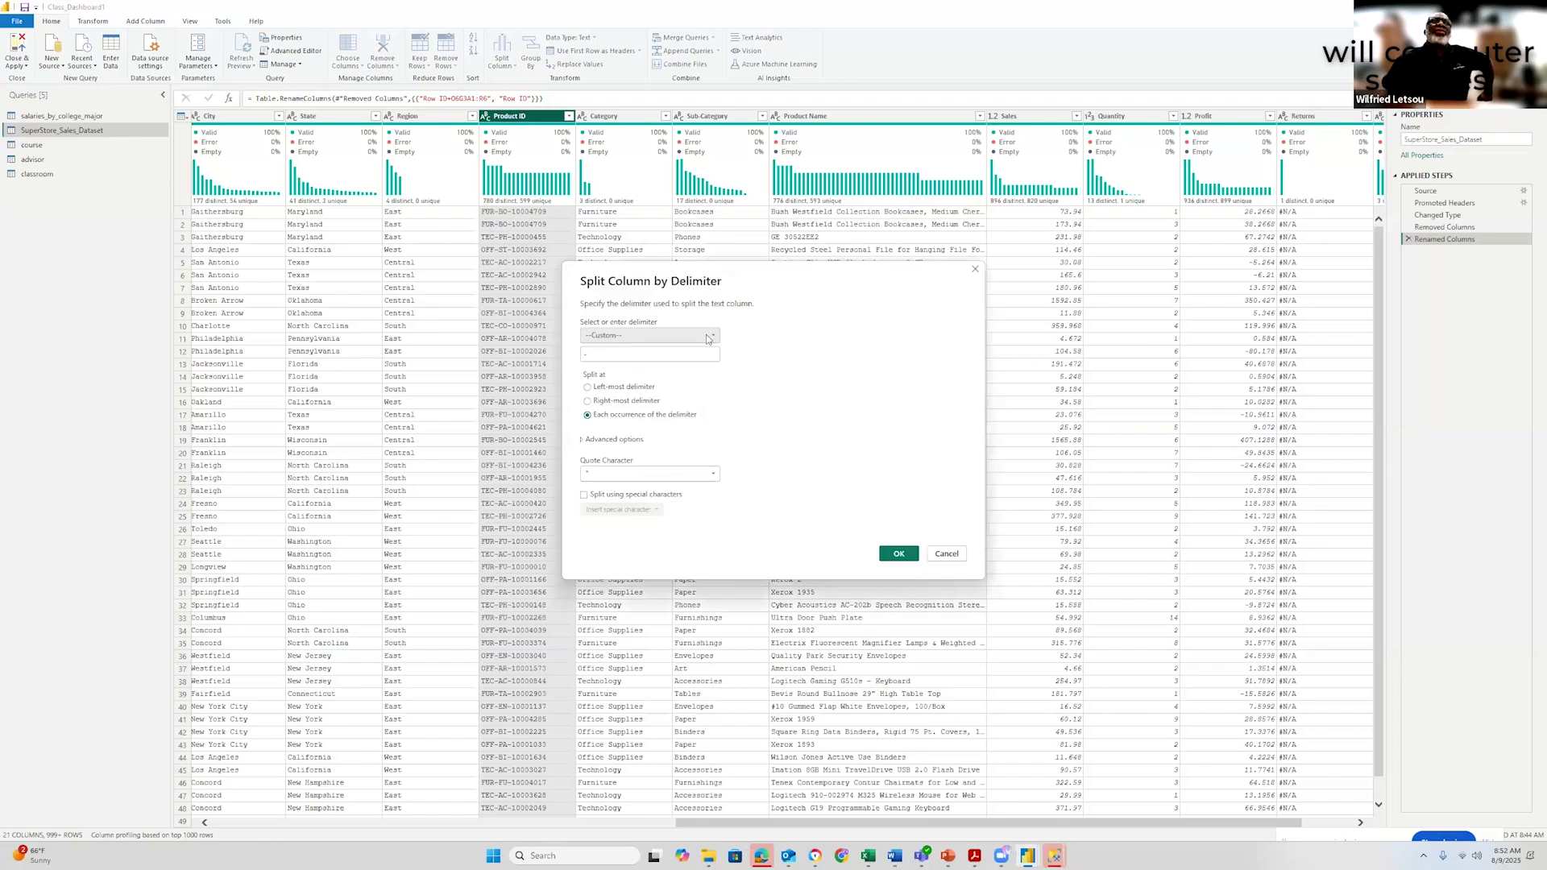
click(714, 337)
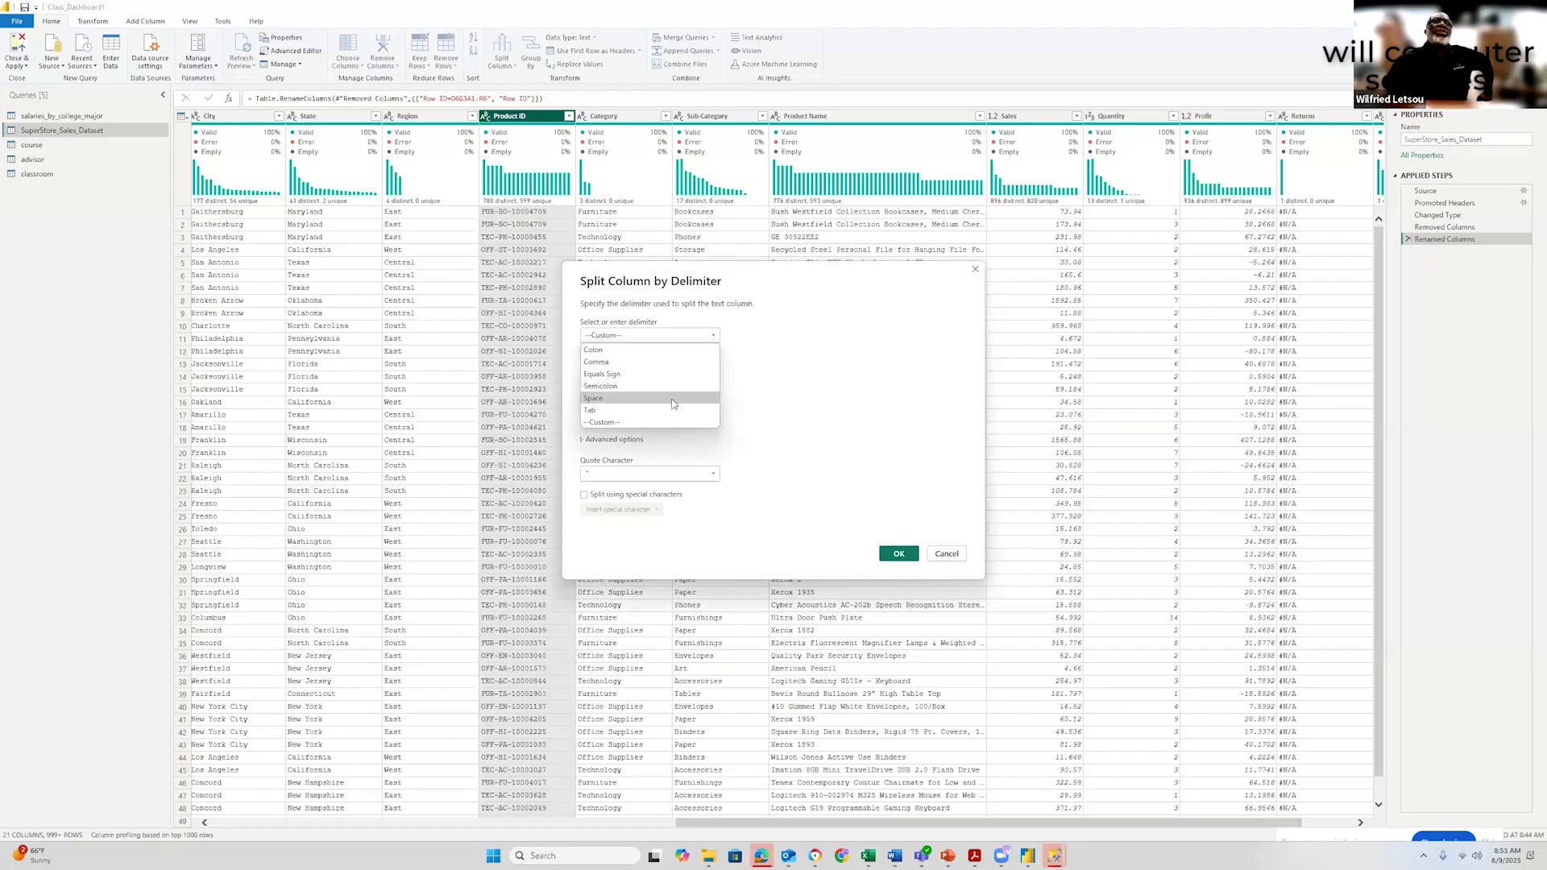
click(860, 353)
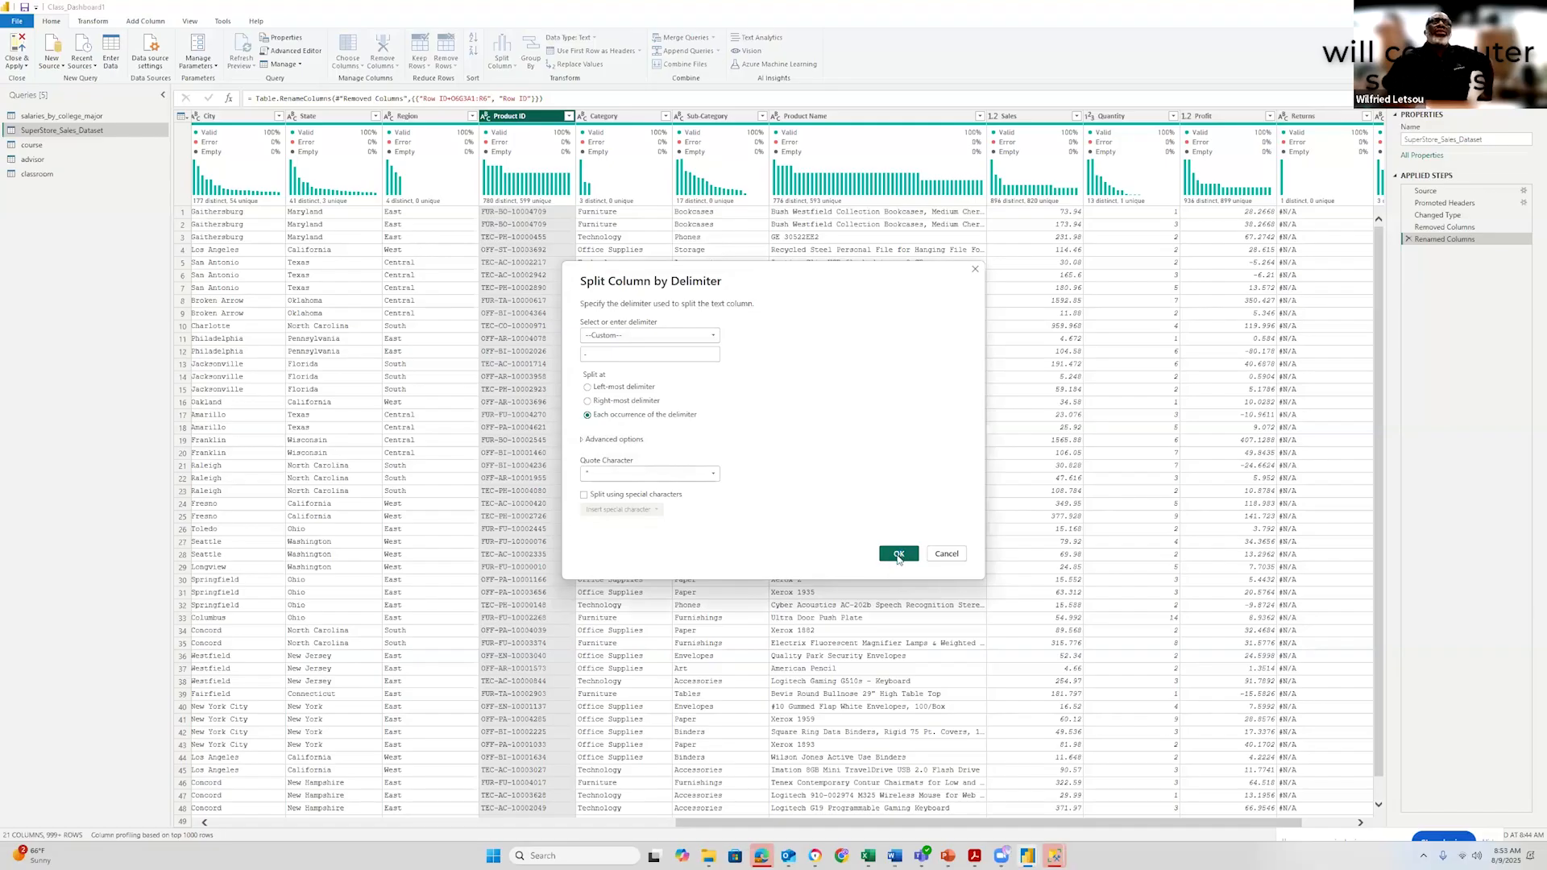
click(714, 474)
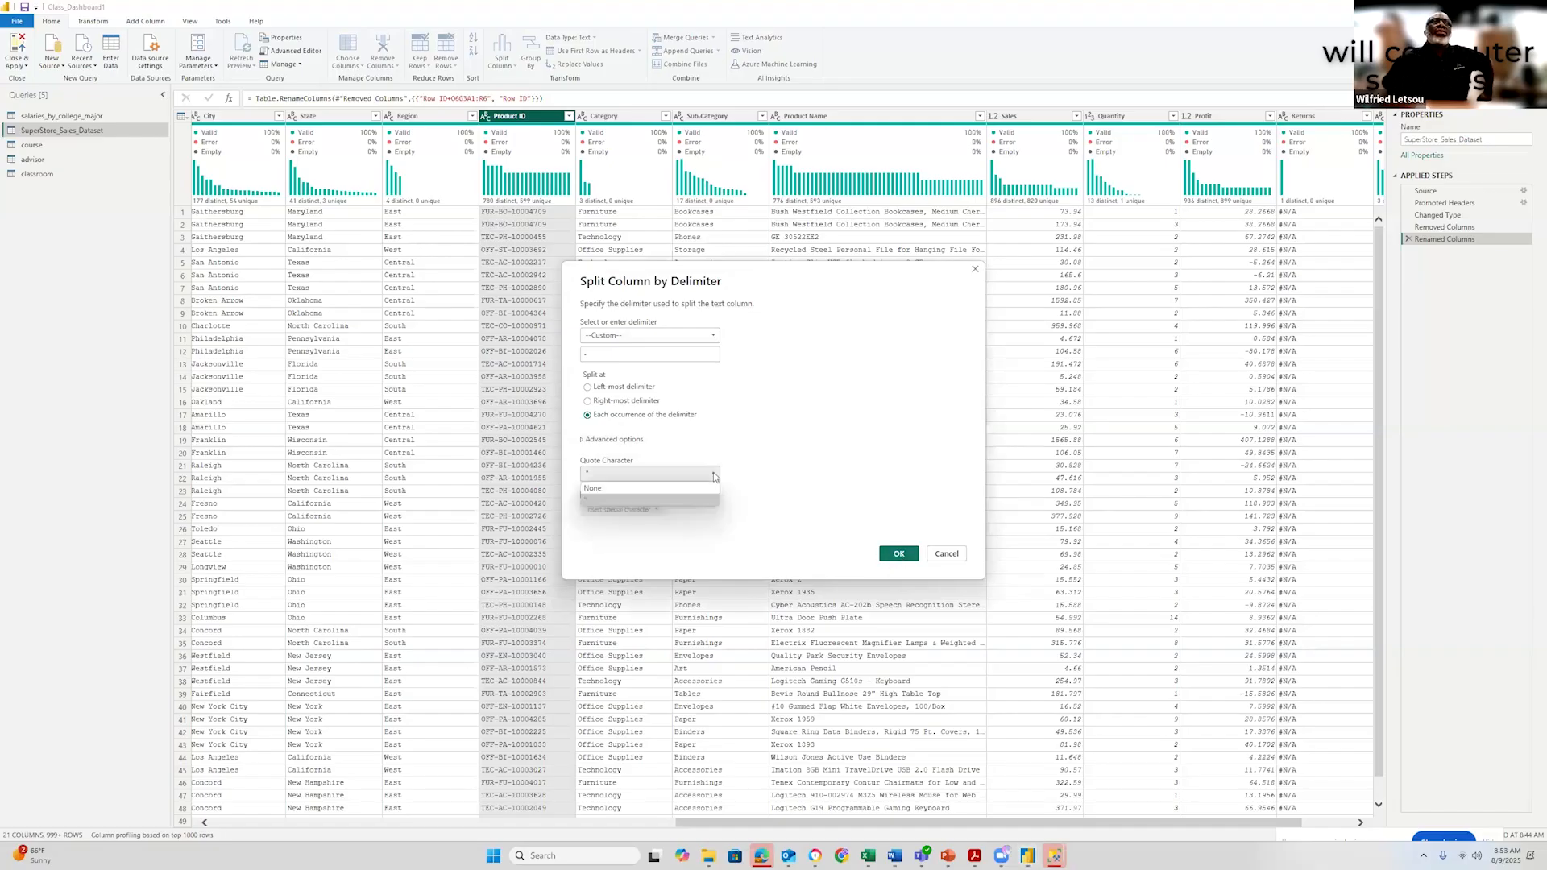
click(715, 475)
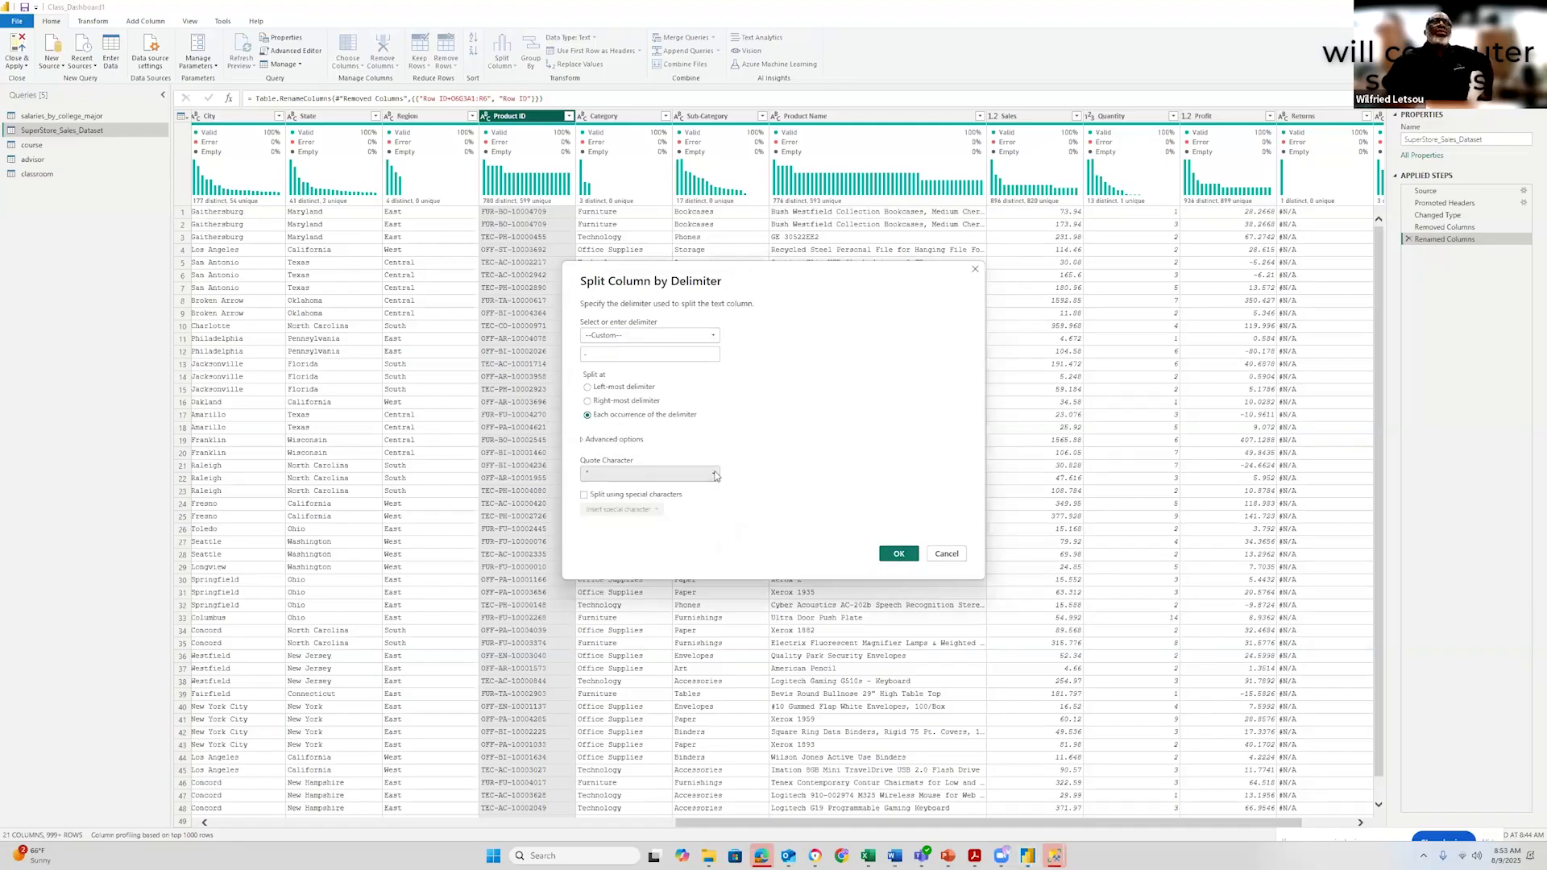
click(897, 554)
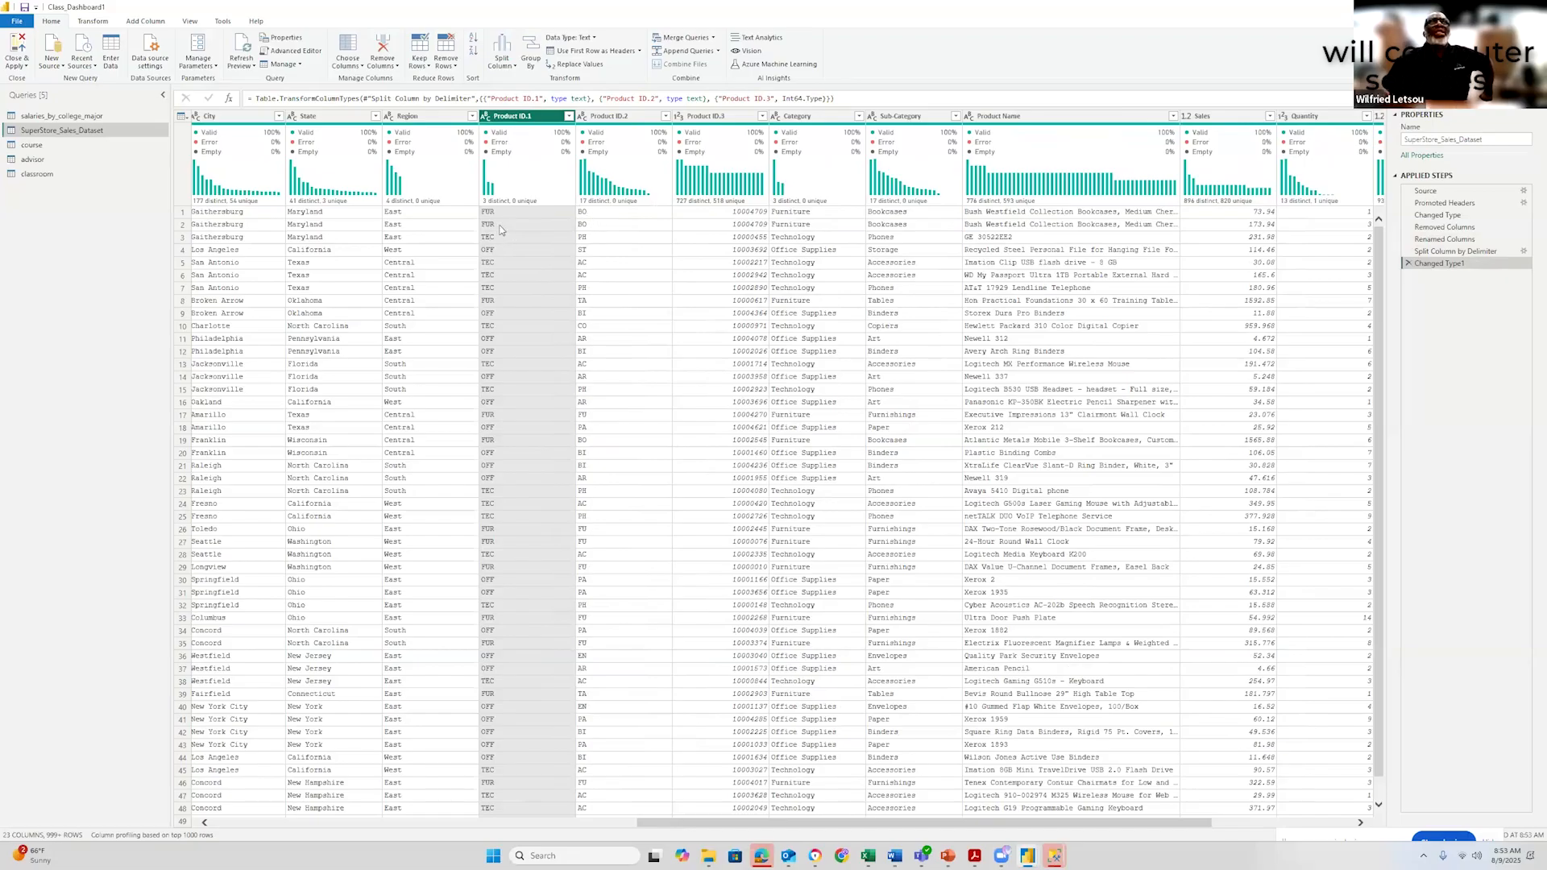
click(1408, 268)
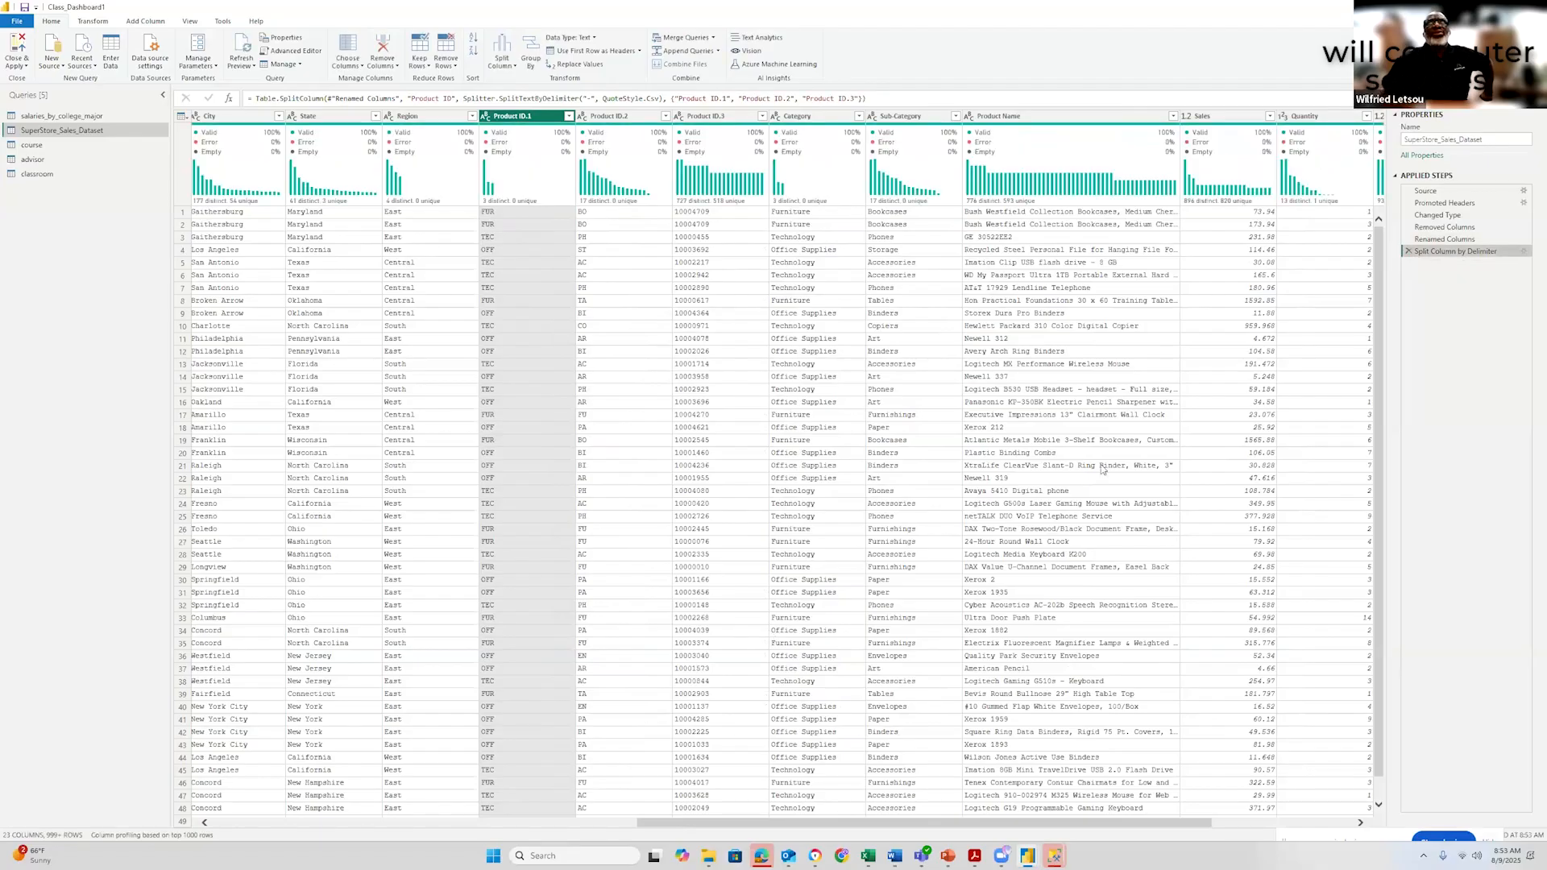
click(1409, 251)
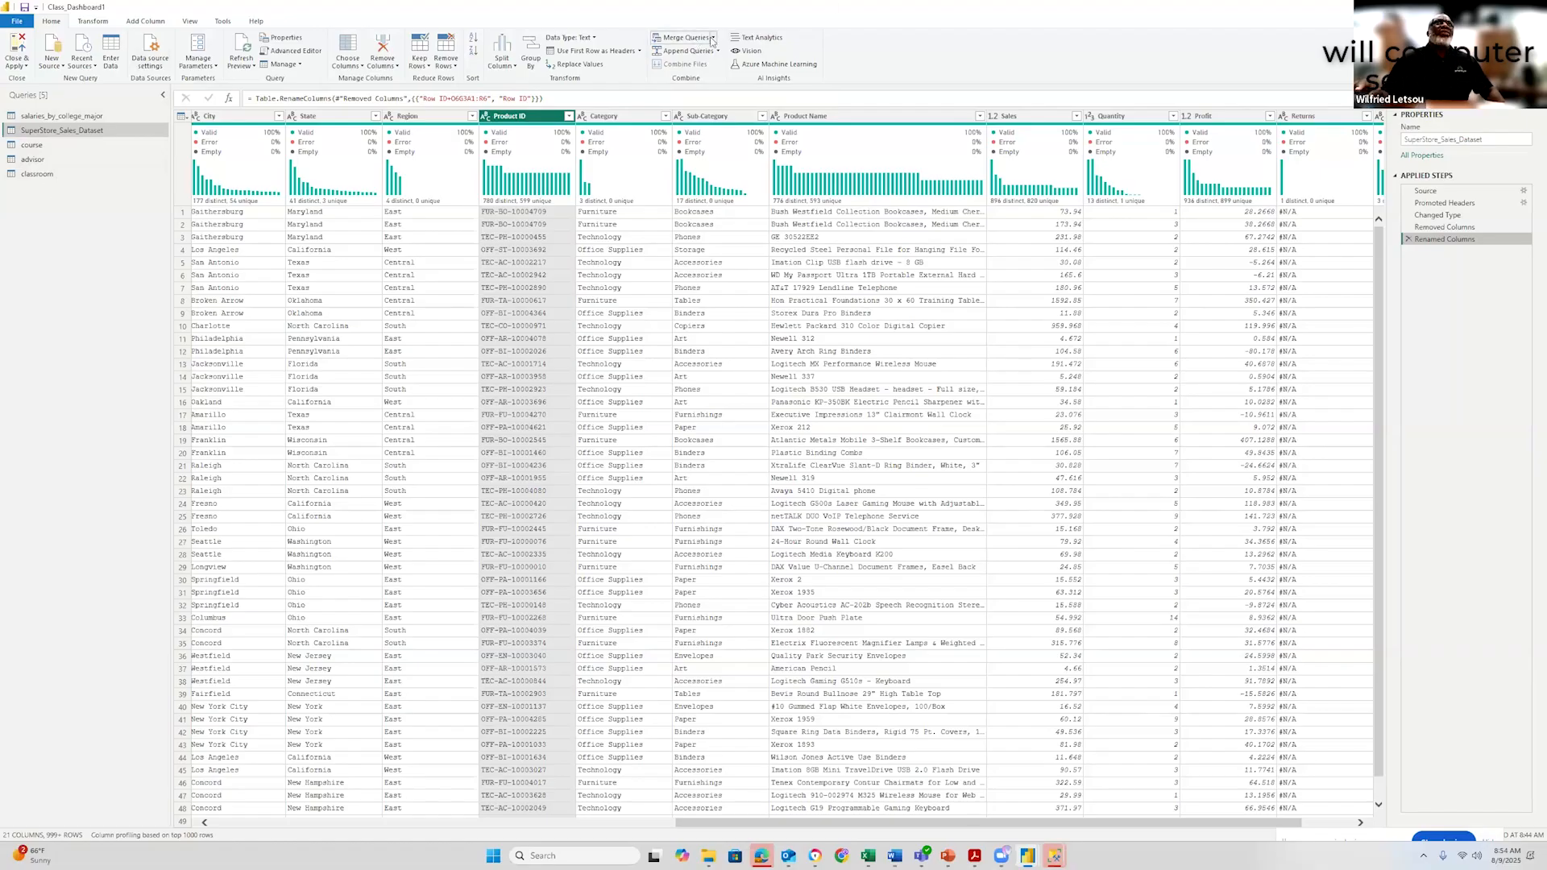
Set up a Merge Queries operation on the course query with the advisor table, matching course_id to s_ID
click(43, 146)
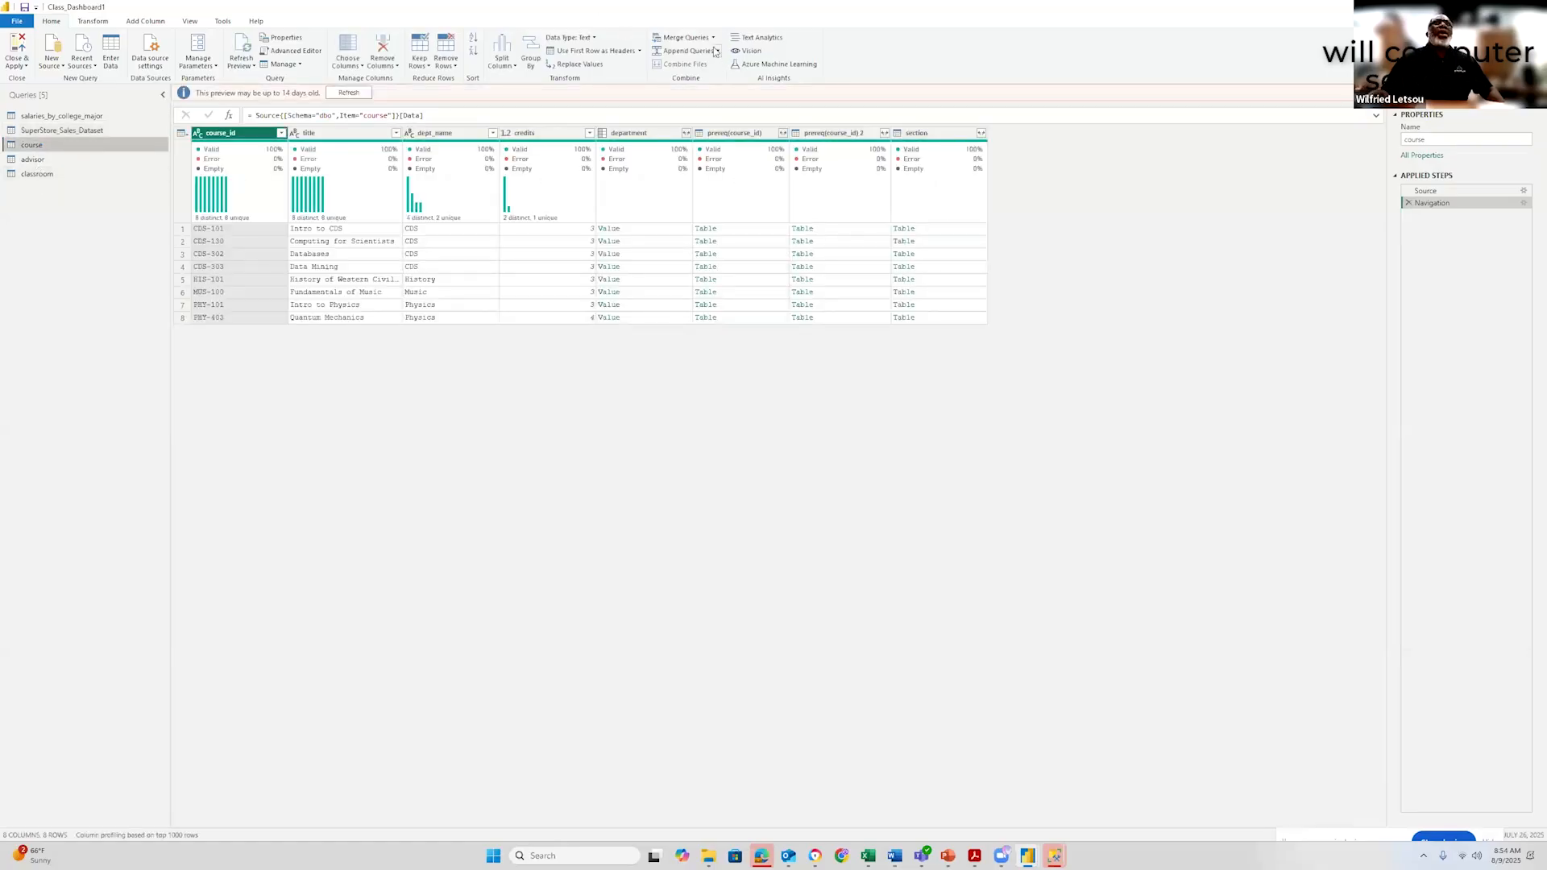
click(715, 38)
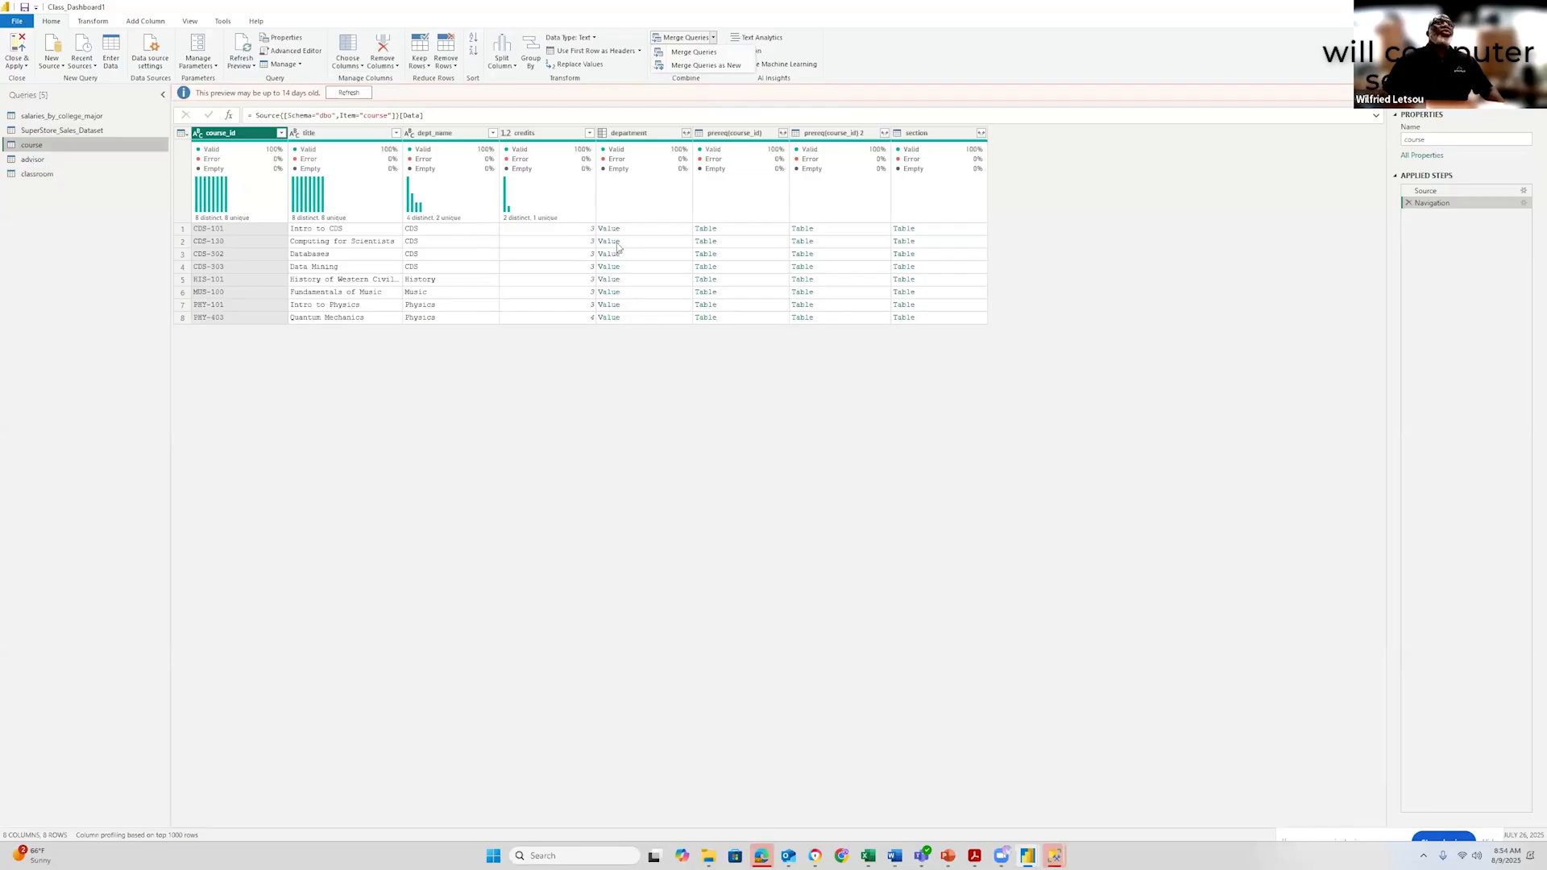
click(705, 56)
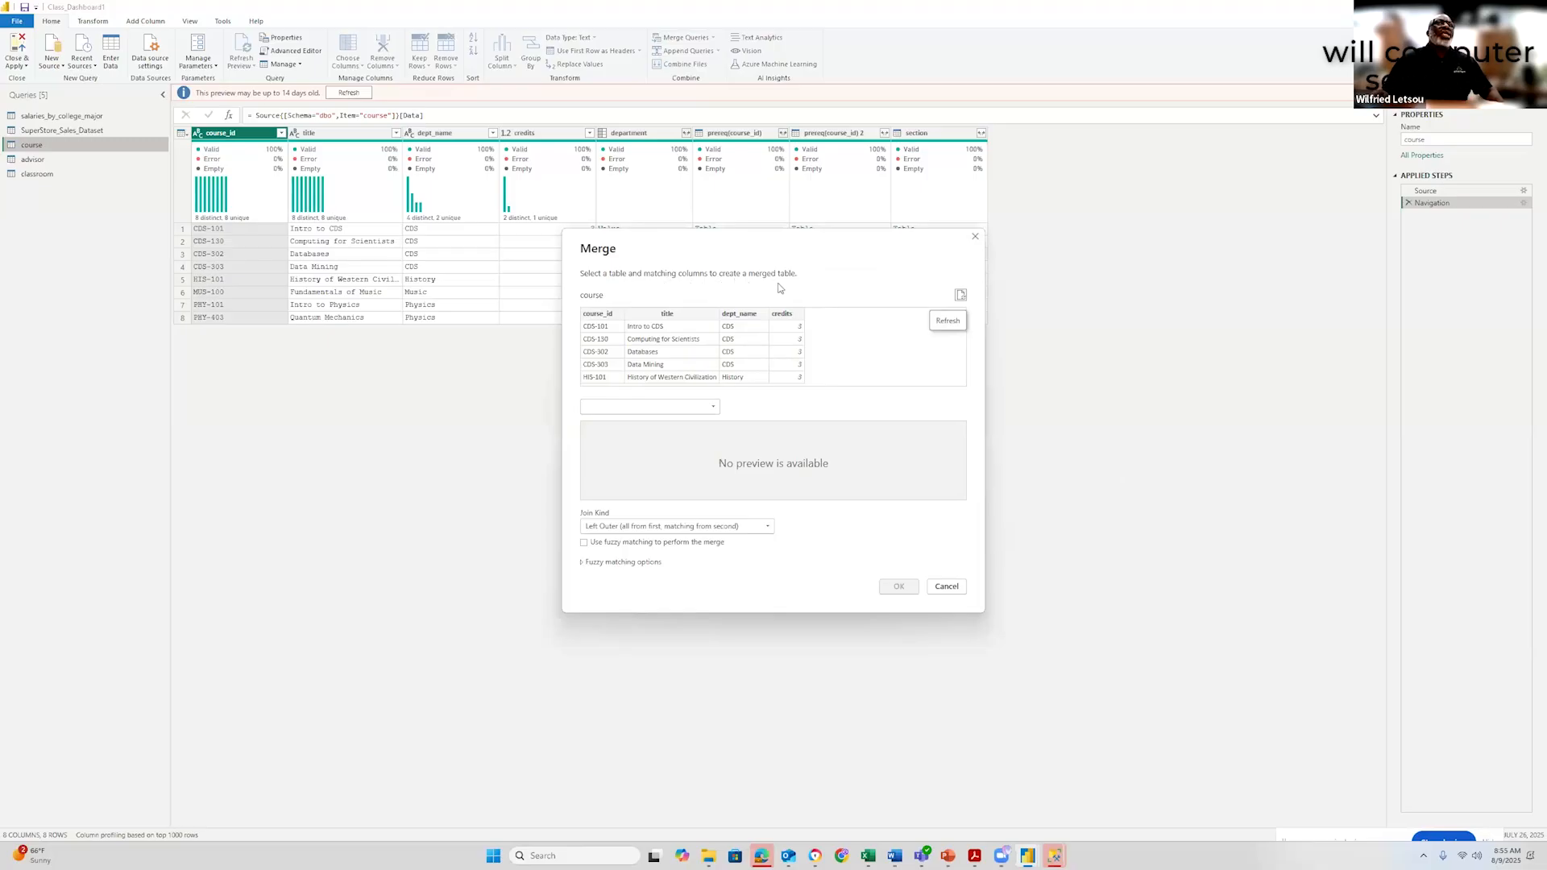
click(599, 316)
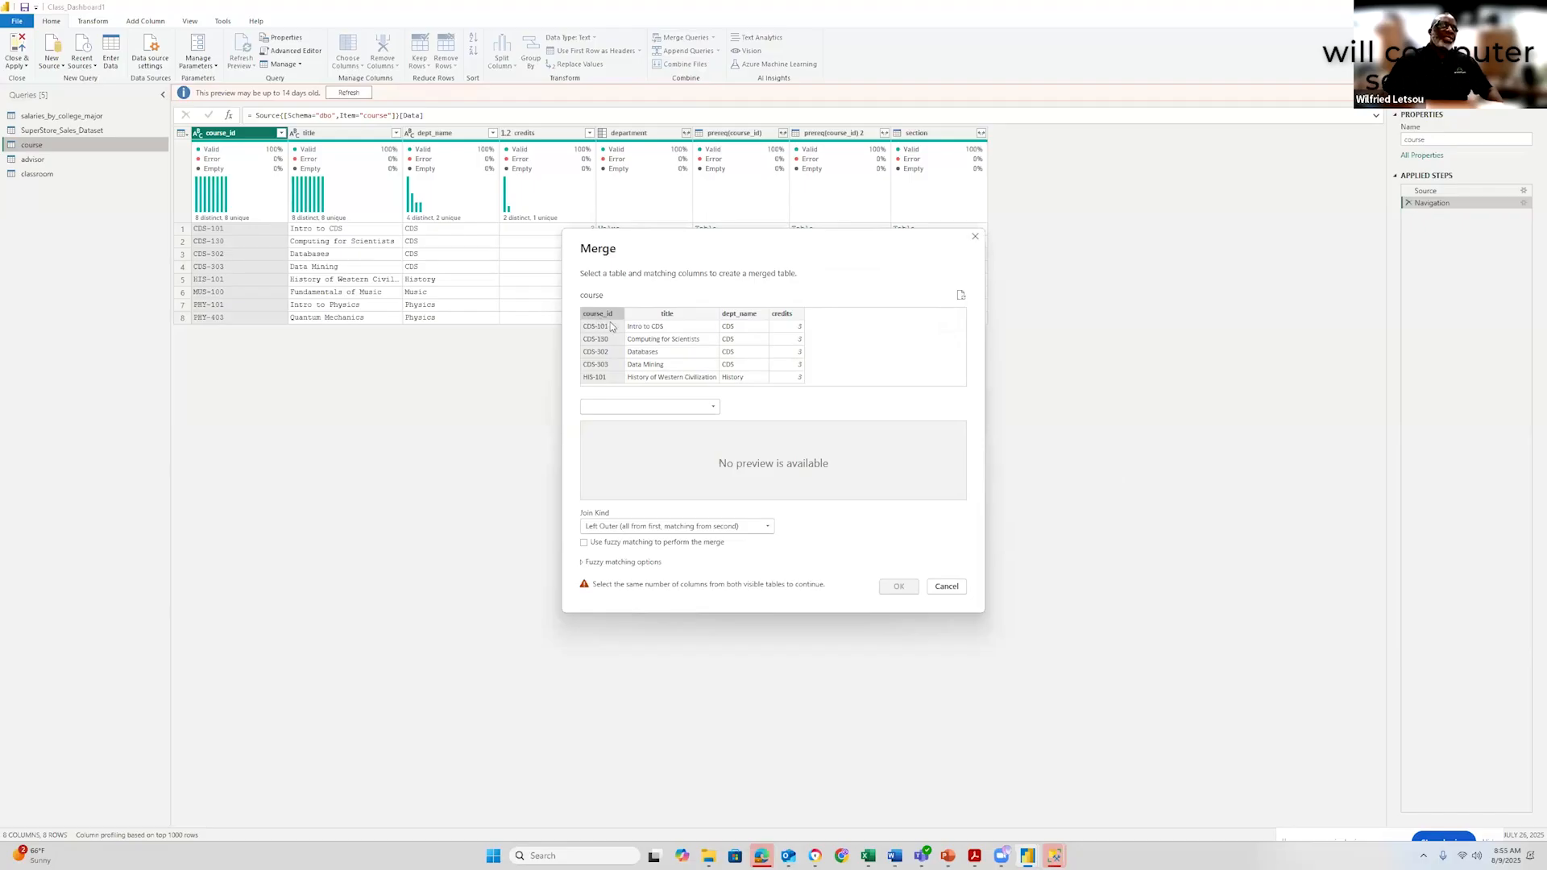
click(712, 408)
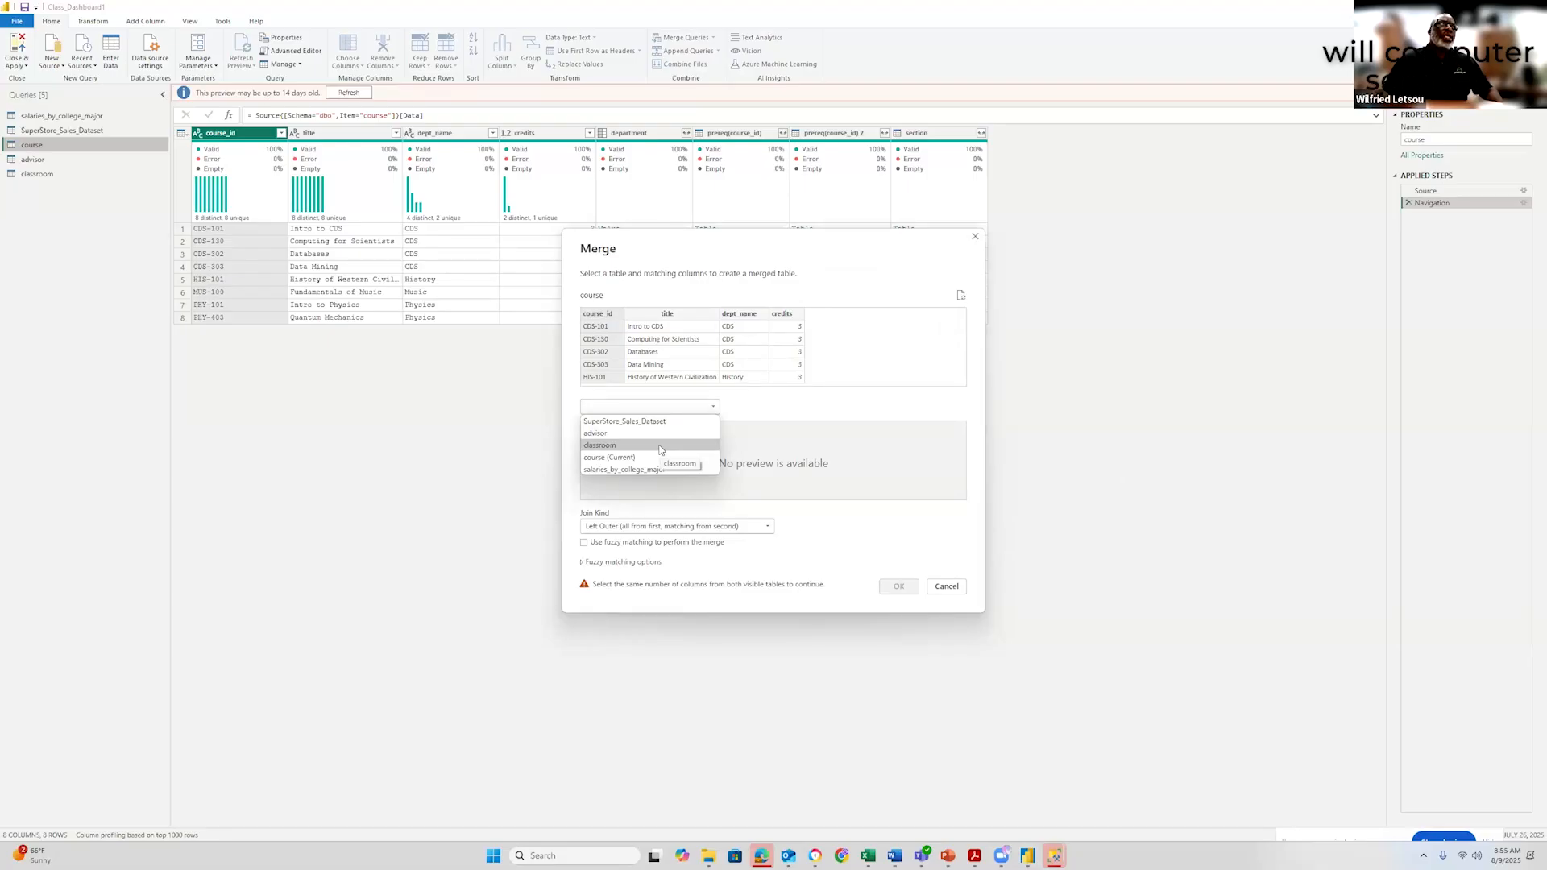
click(601, 433)
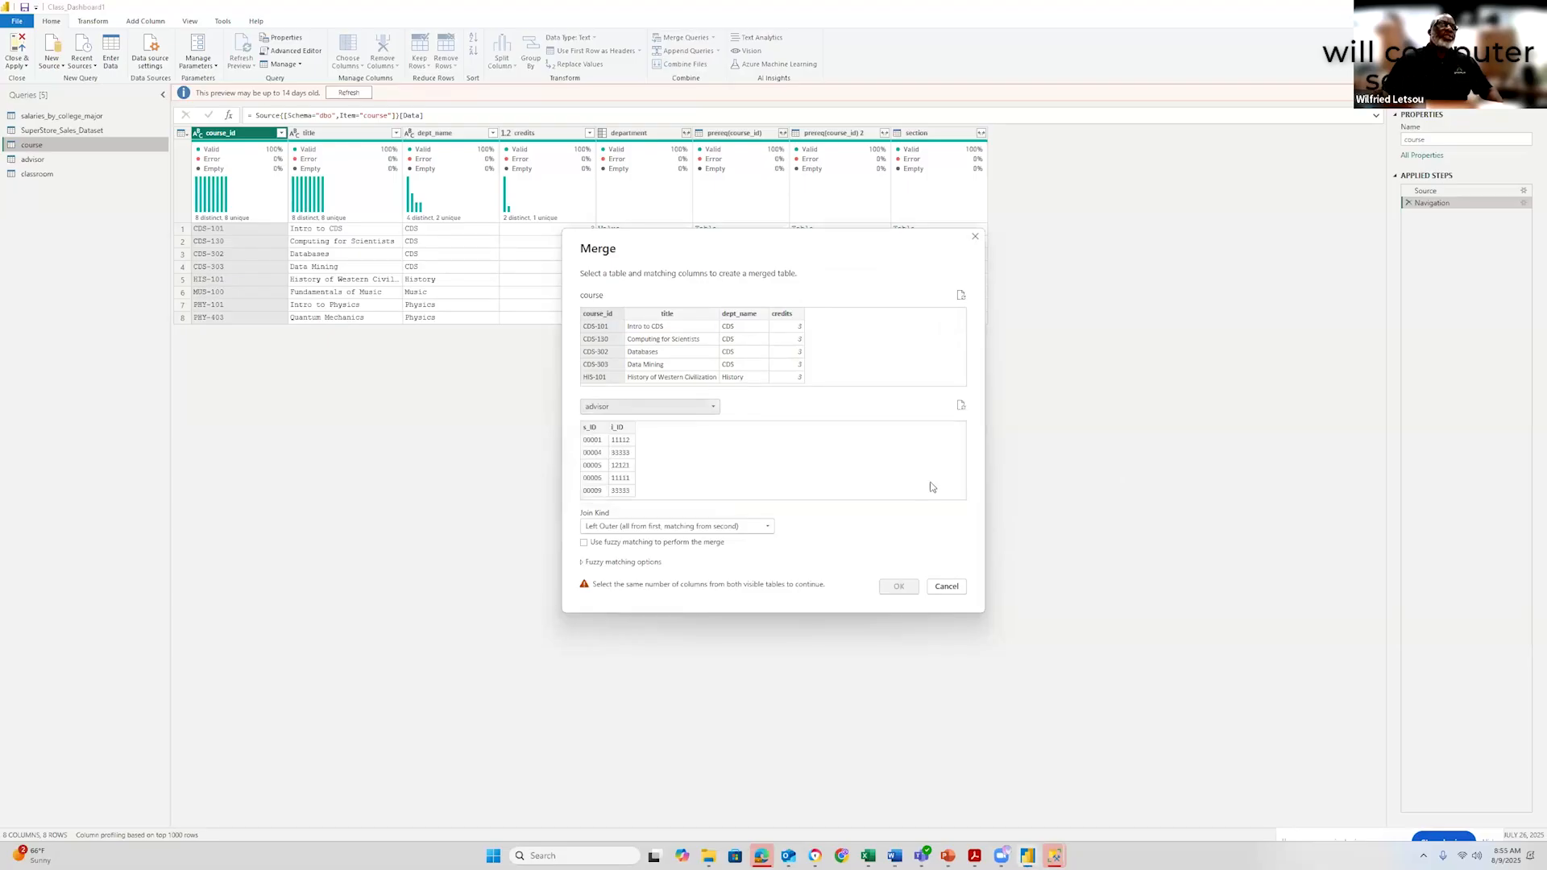
click(595, 429)
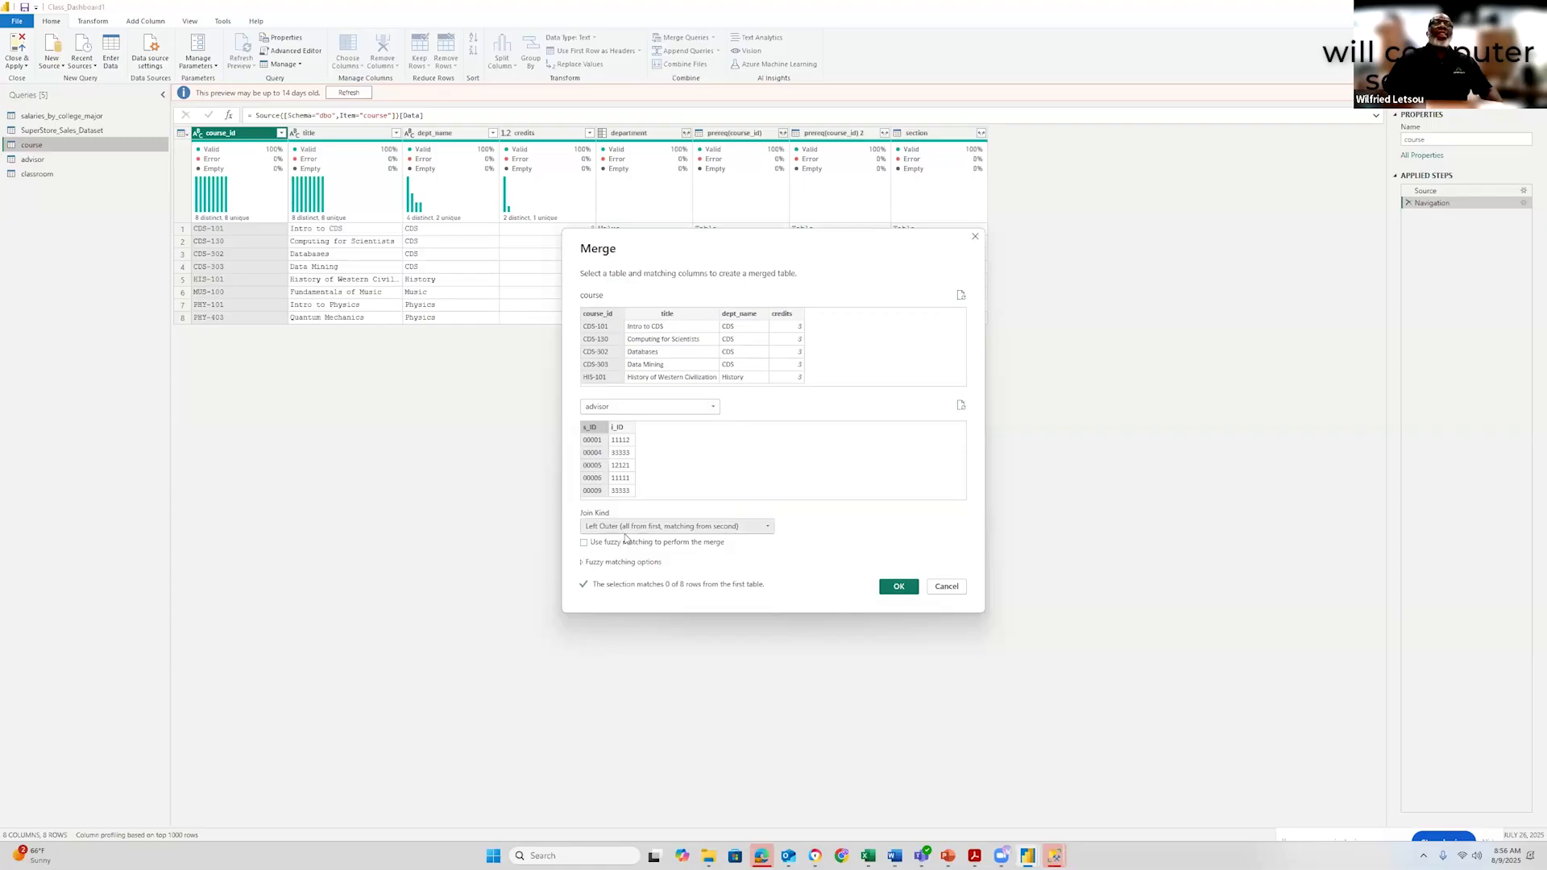
Try the course and advisor merge with the Full Outer (all rows from both) join kind, and delete the resulting merge step
click(768, 527)
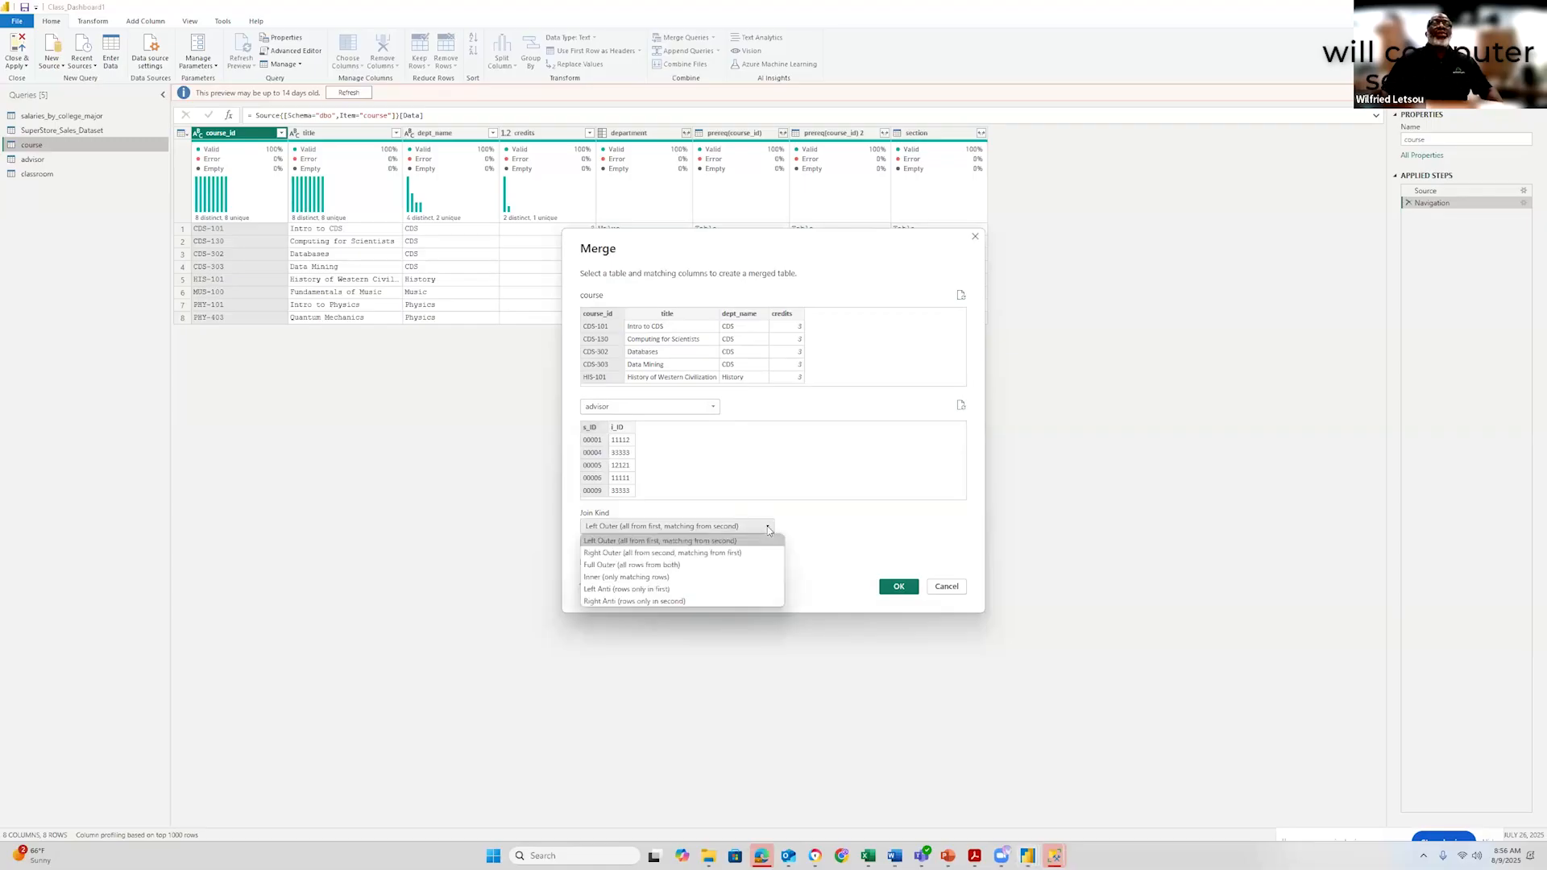
click(731, 568)
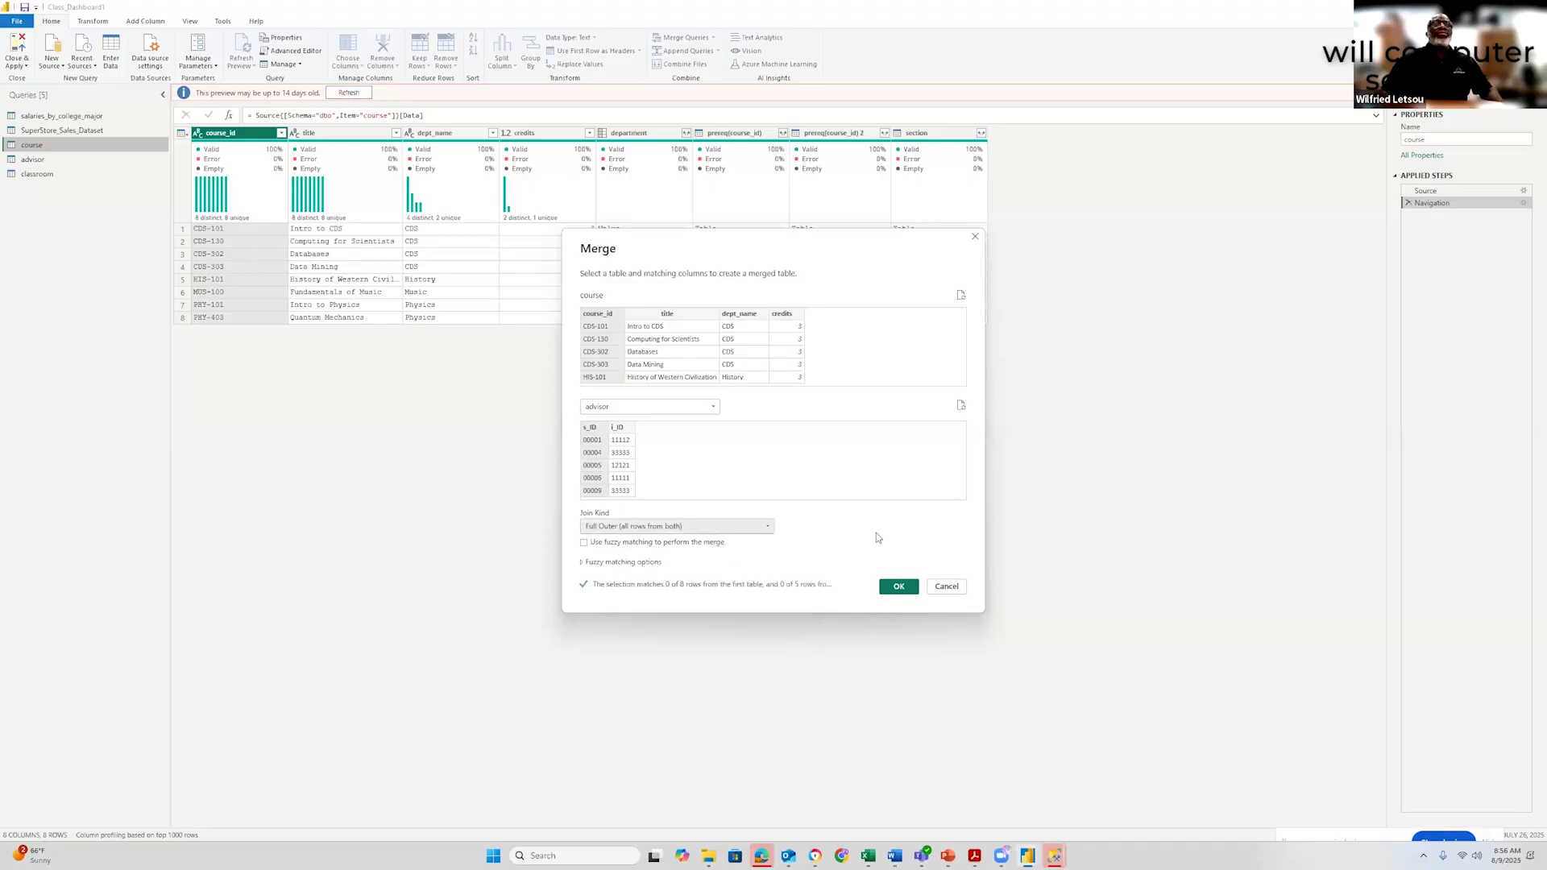
click(896, 587)
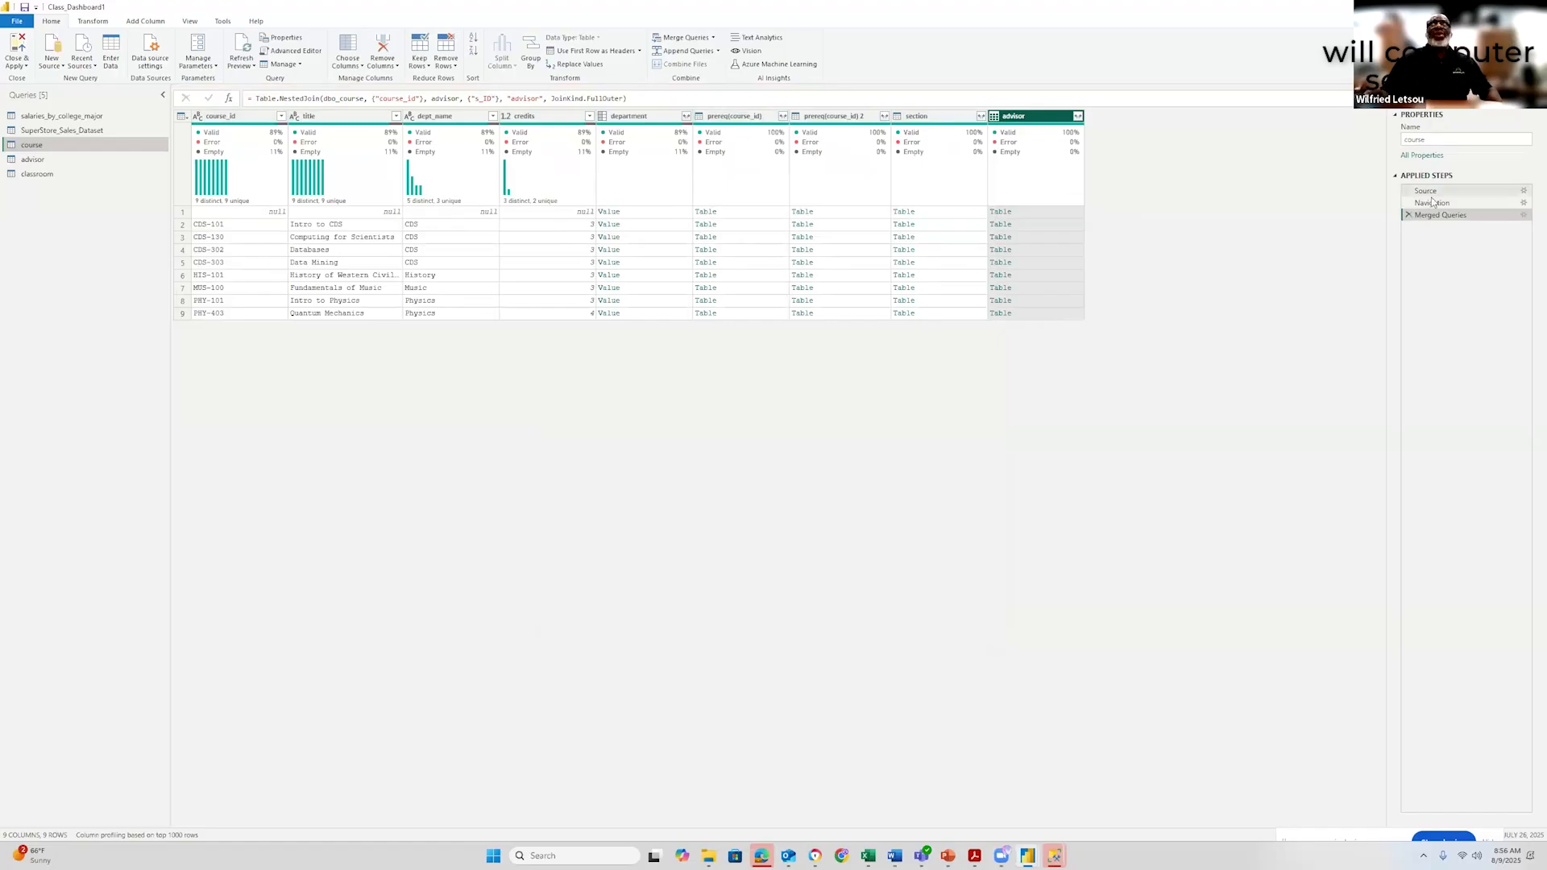
click(1408, 215)
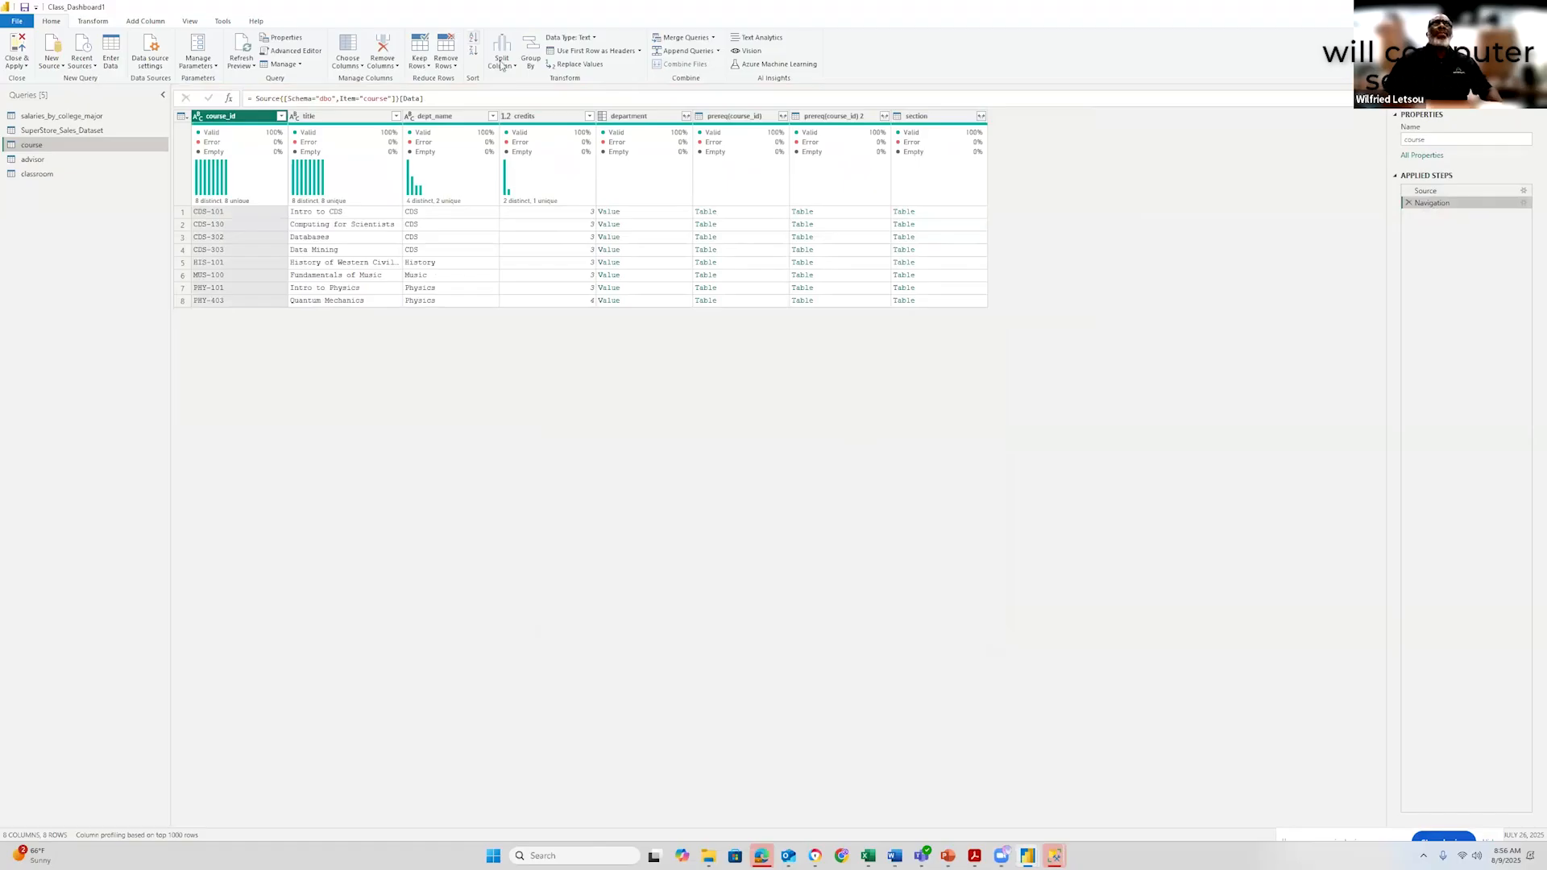
Merge the course and advisor tables as a new query, matching course_id to s_ID with the Left Outer join kind
click(713, 40)
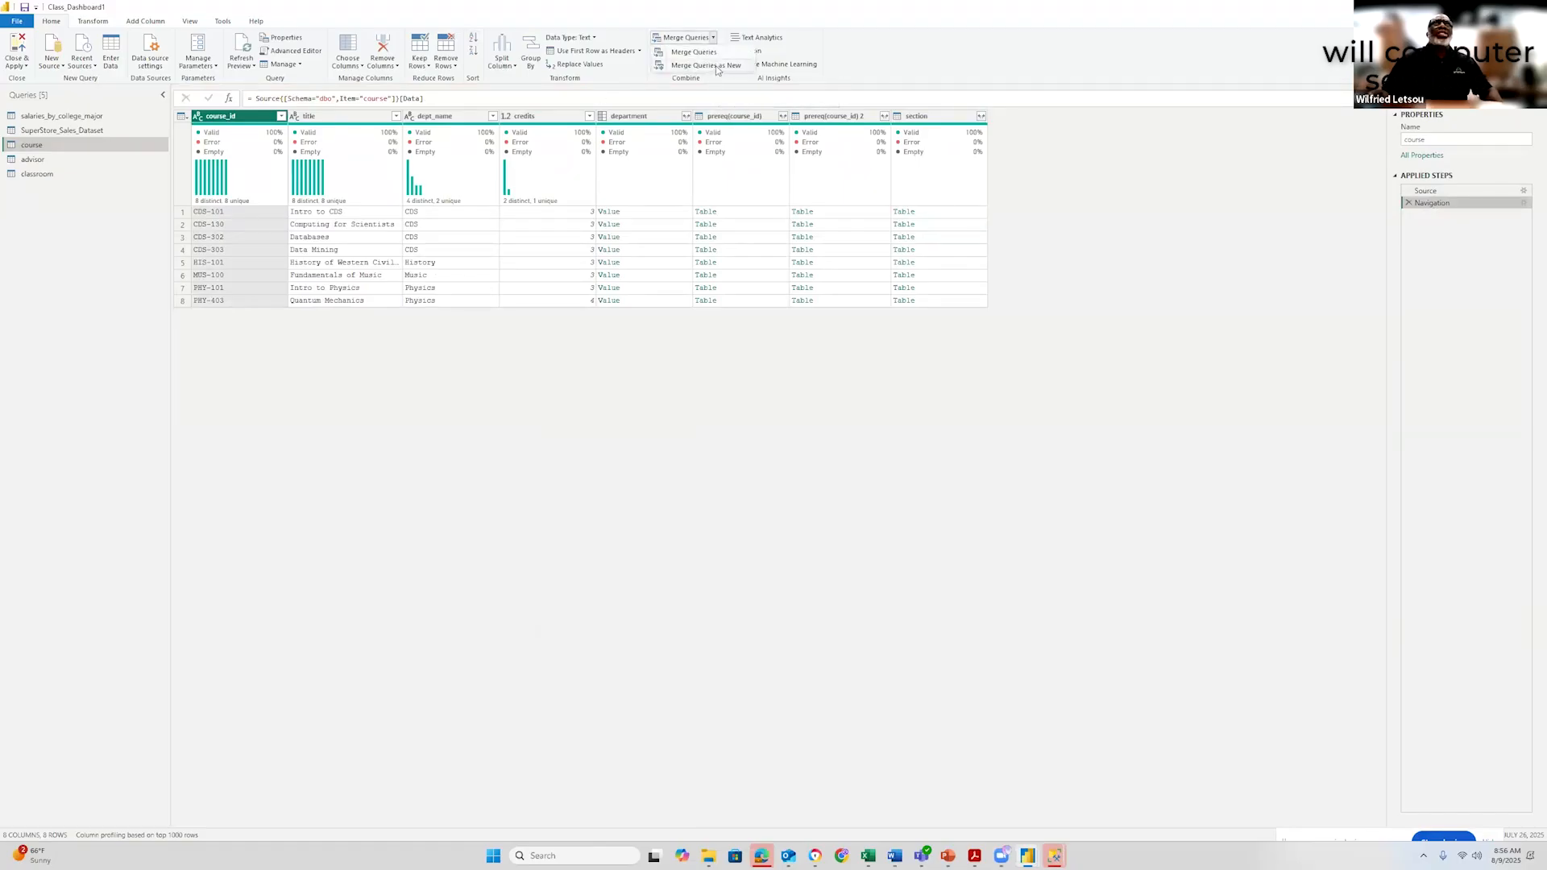
click(713, 66)
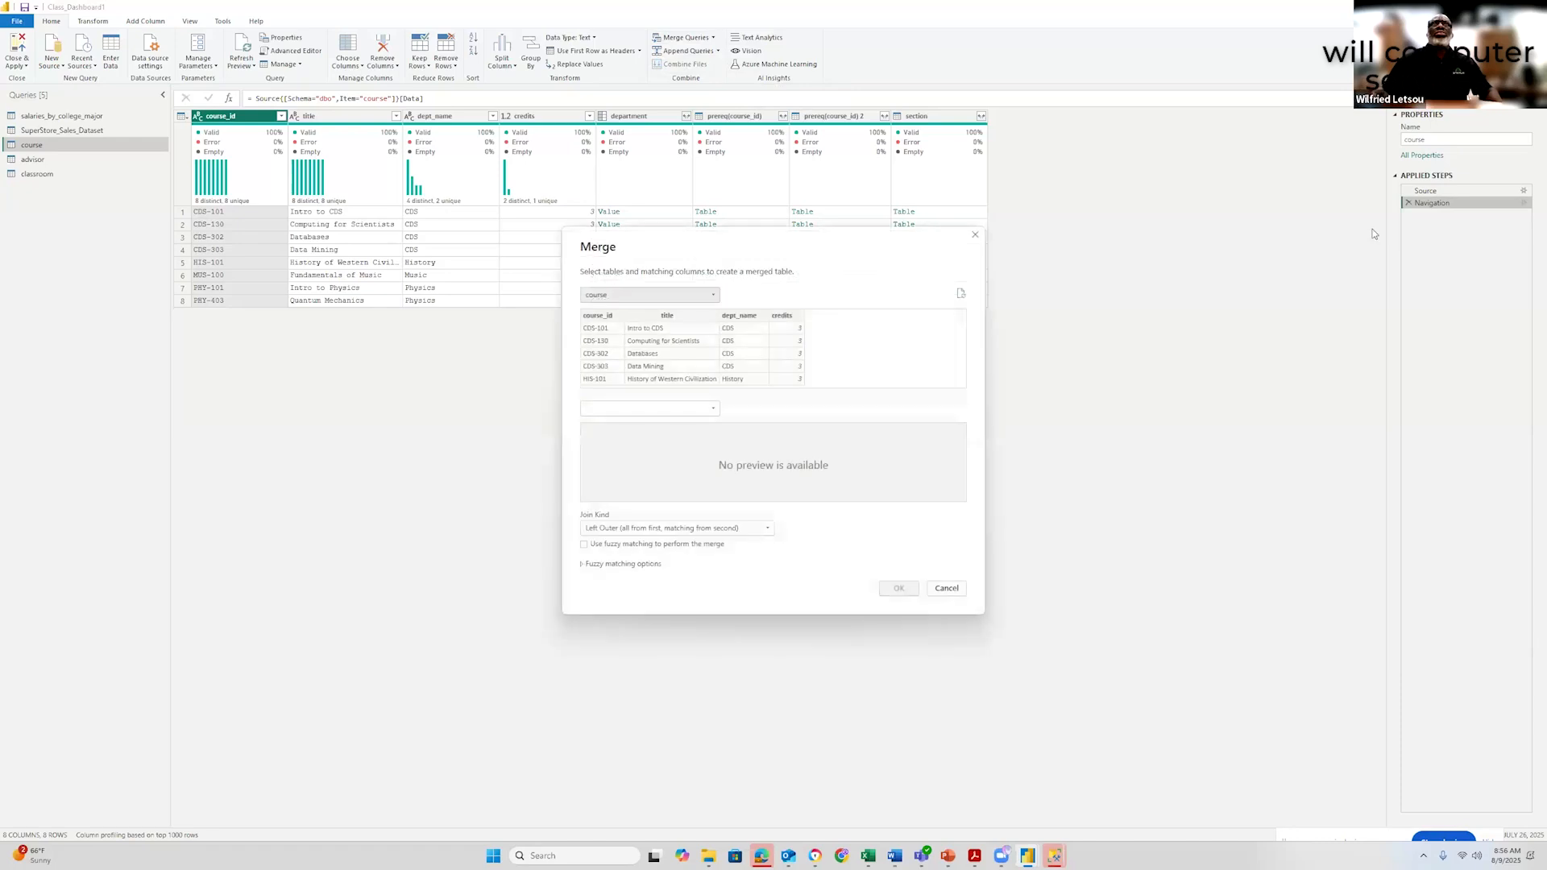
click(717, 410)
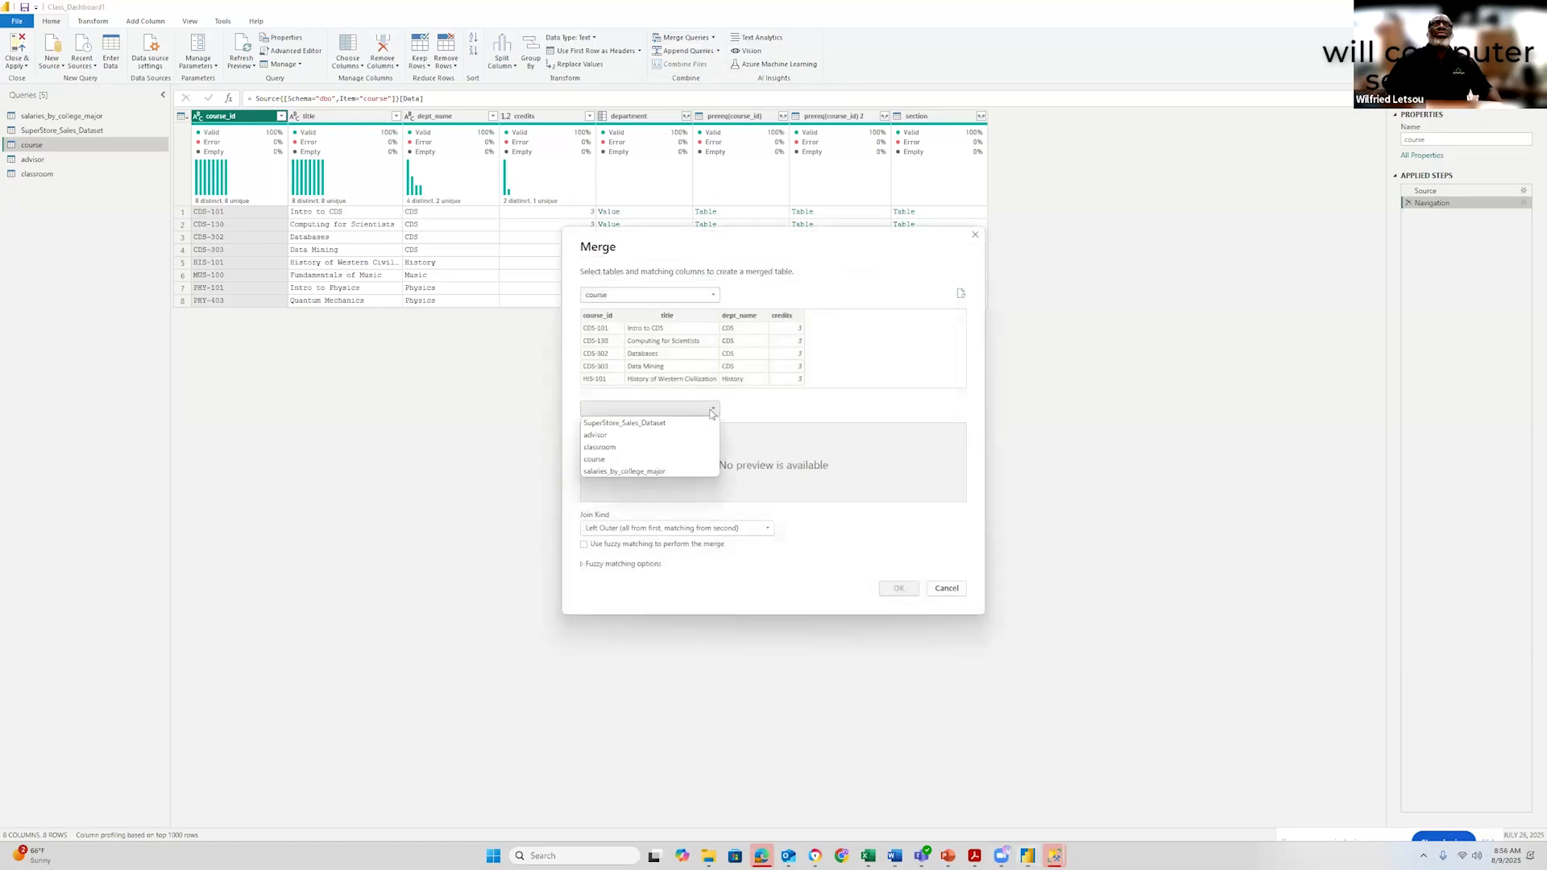
click(615, 437)
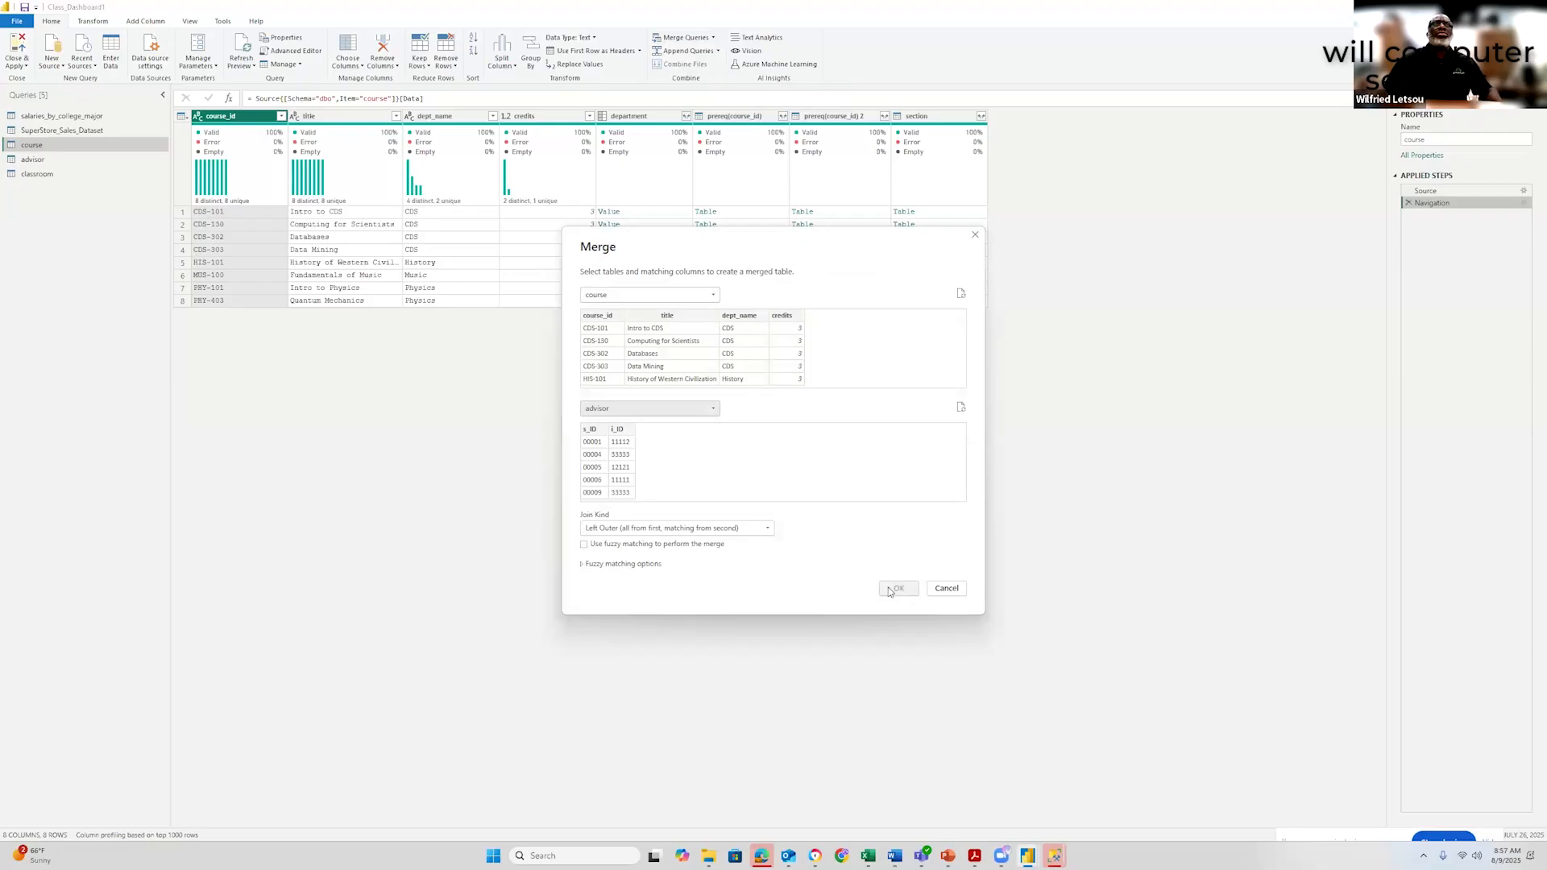
click(621, 429)
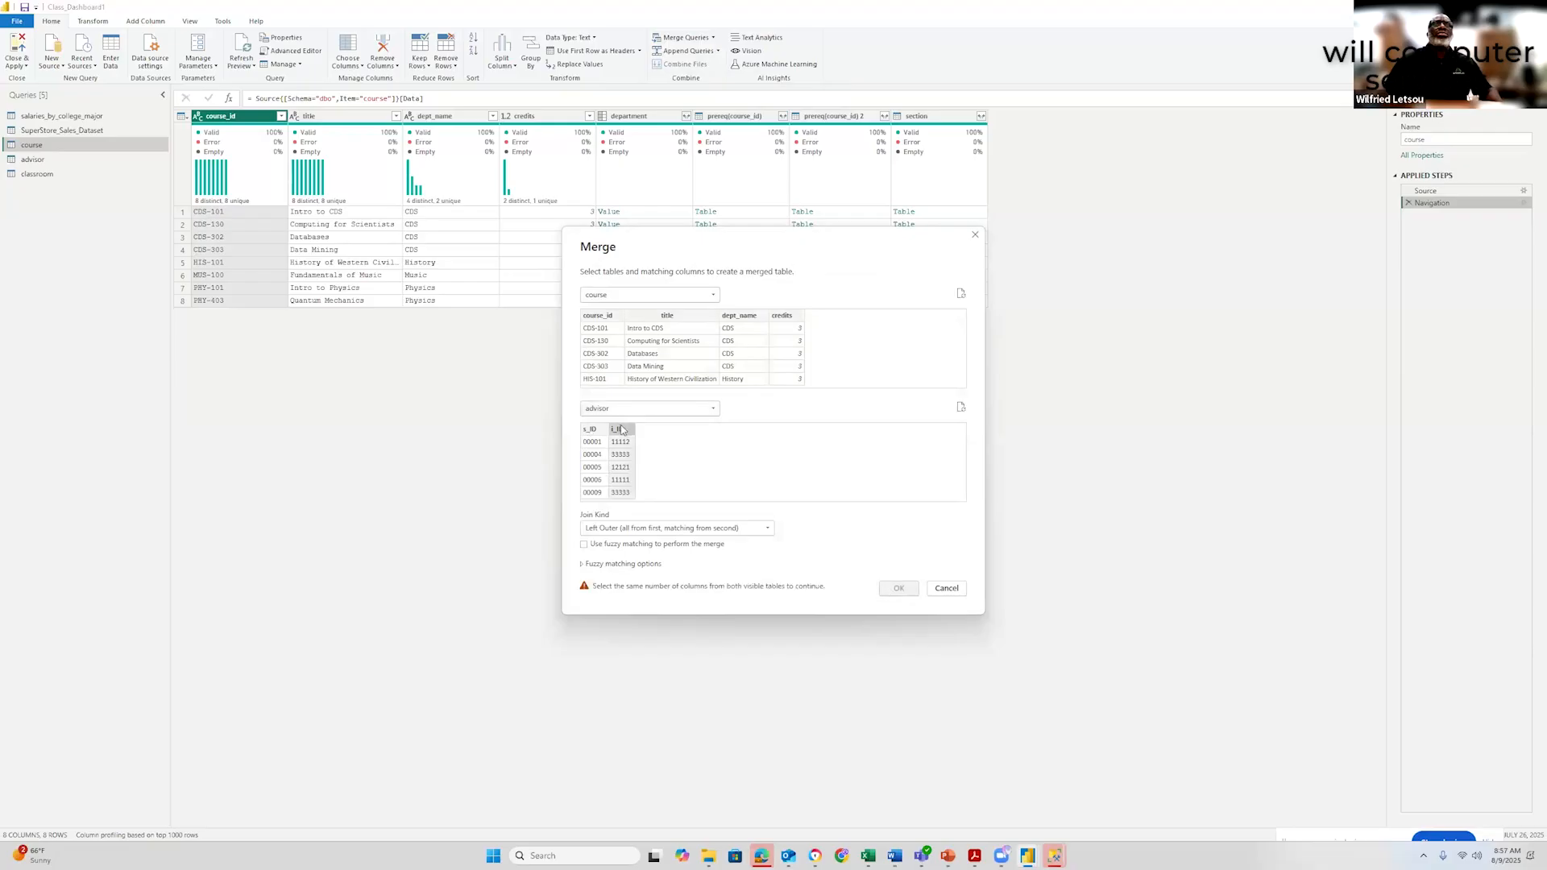
click(592, 429)
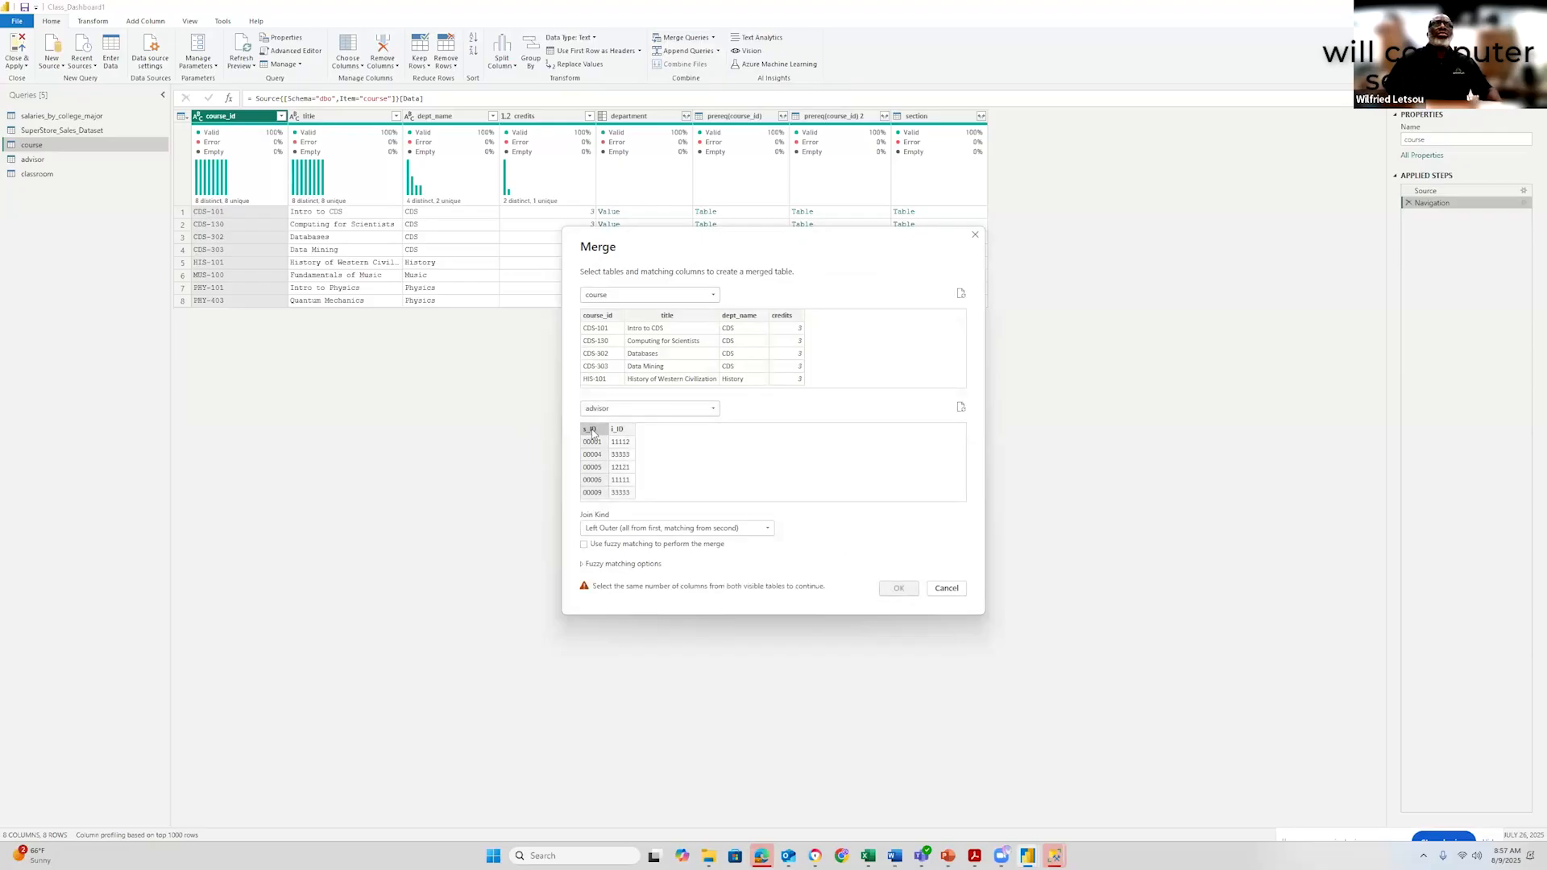
click(599, 317)
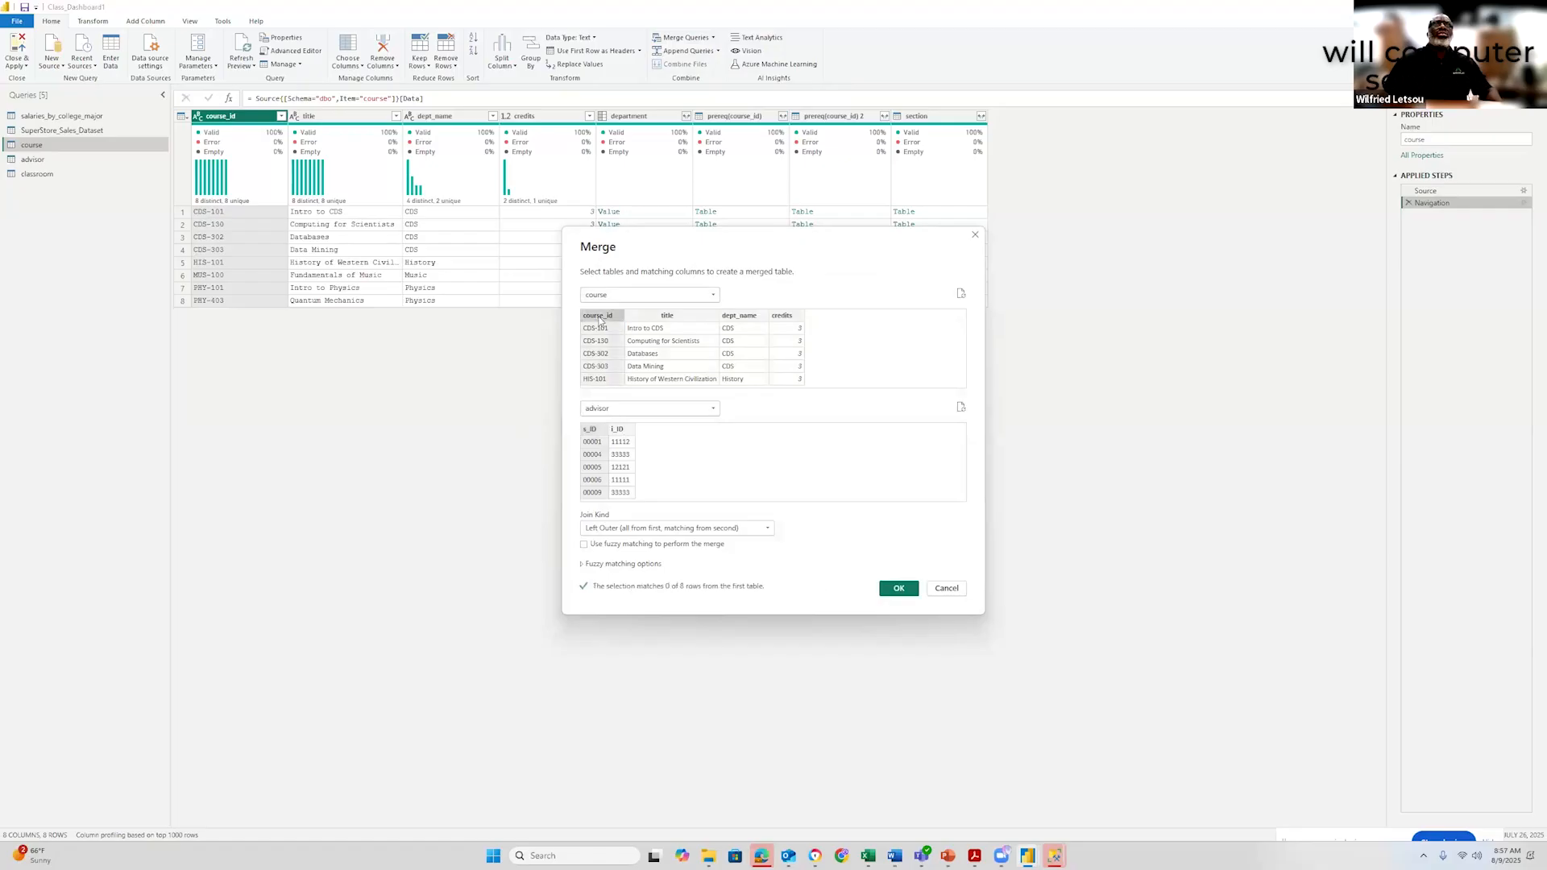
click(898, 588)
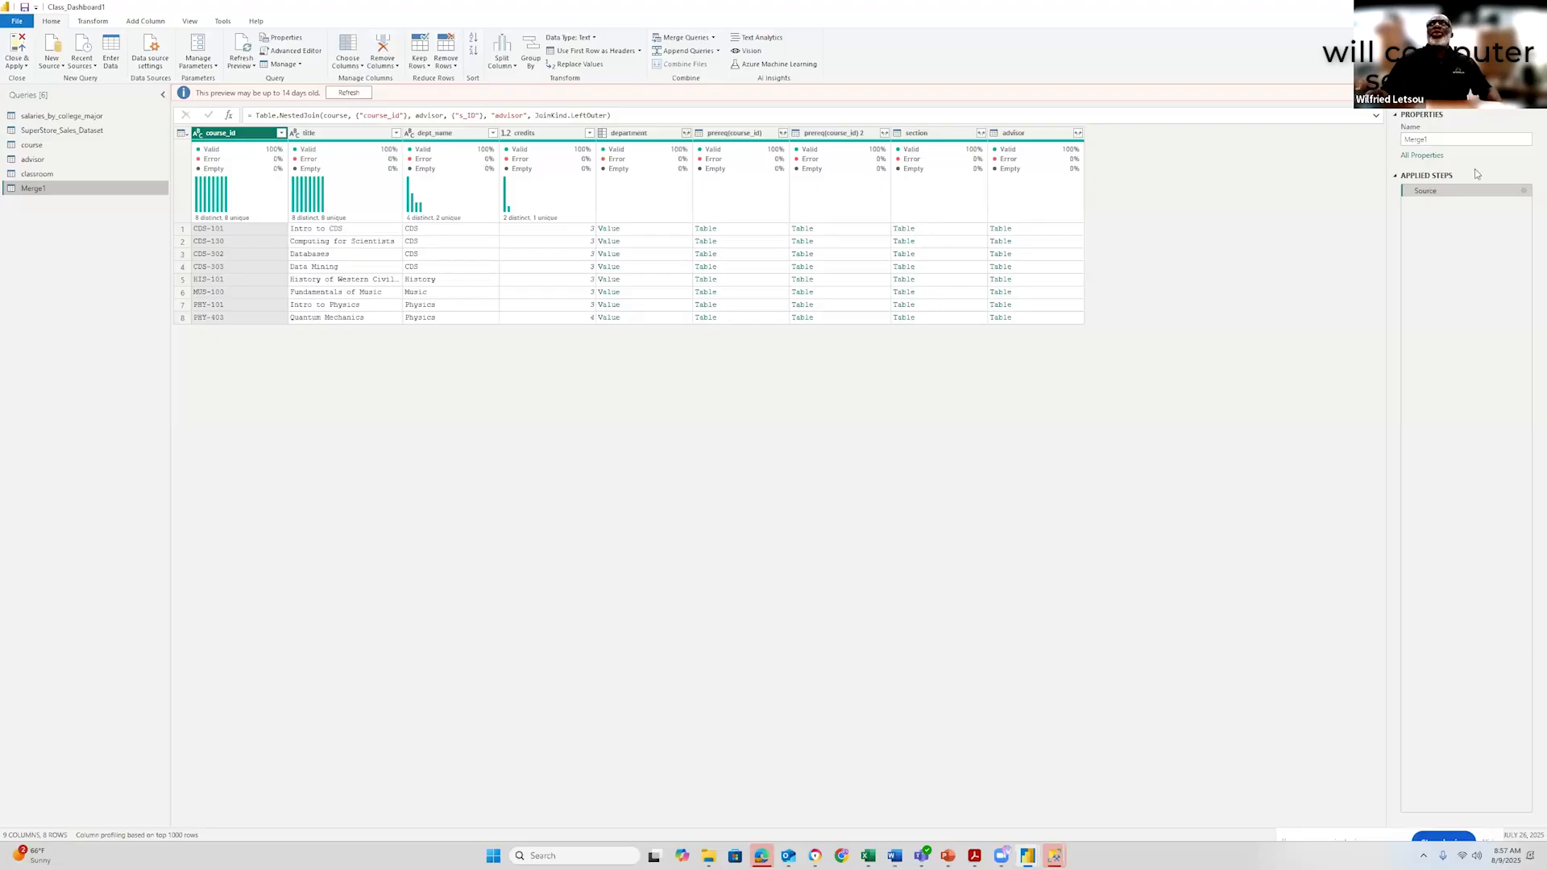
Rename the new merged query as "Just testing!"
right_click(44, 191)
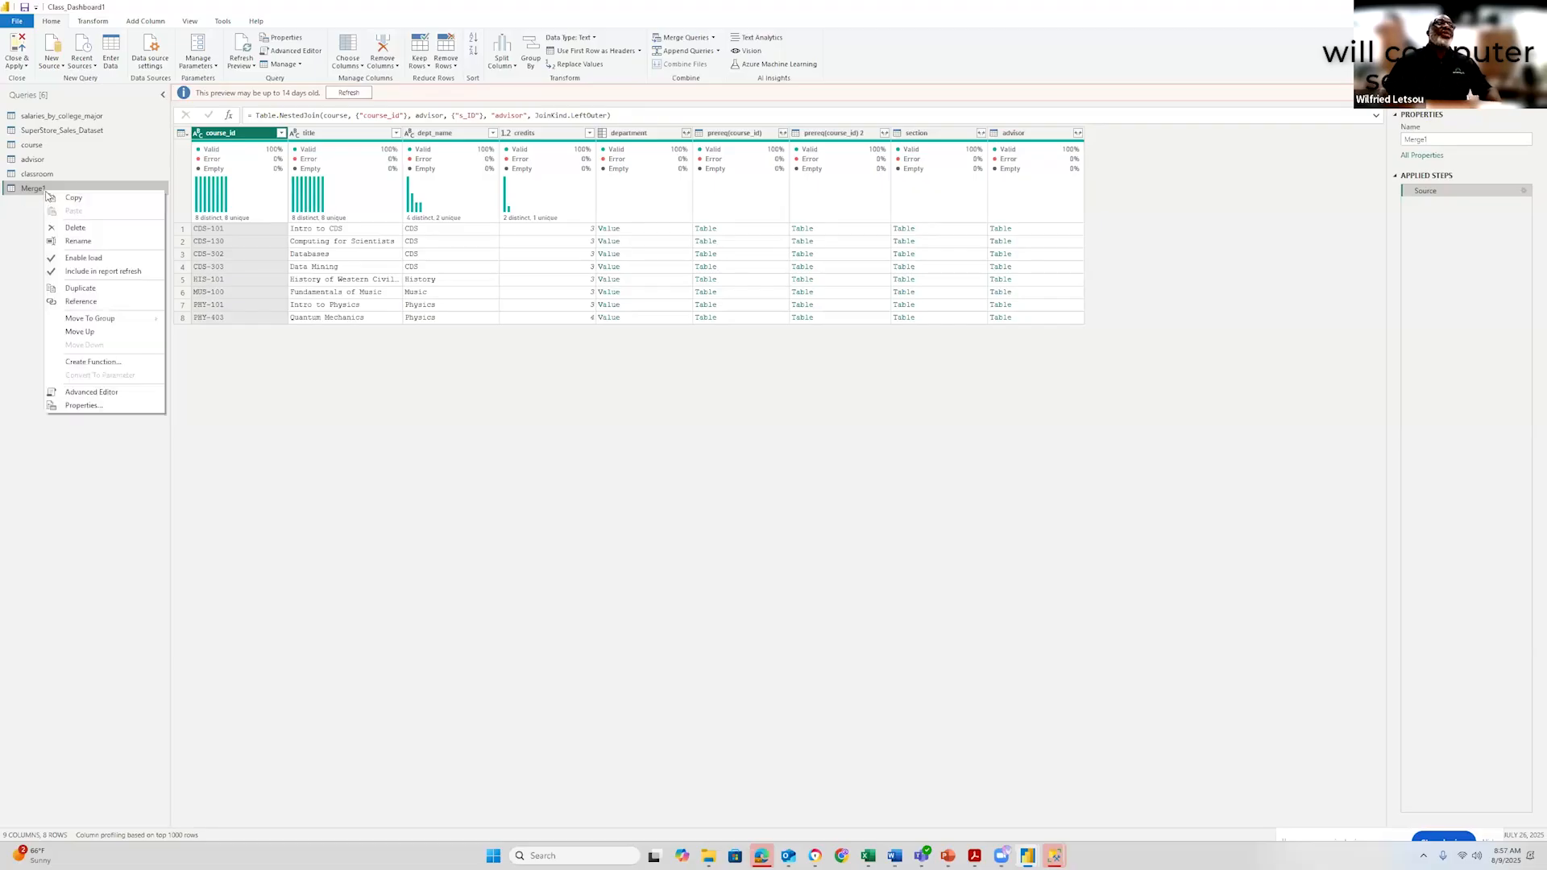
click(81, 242)
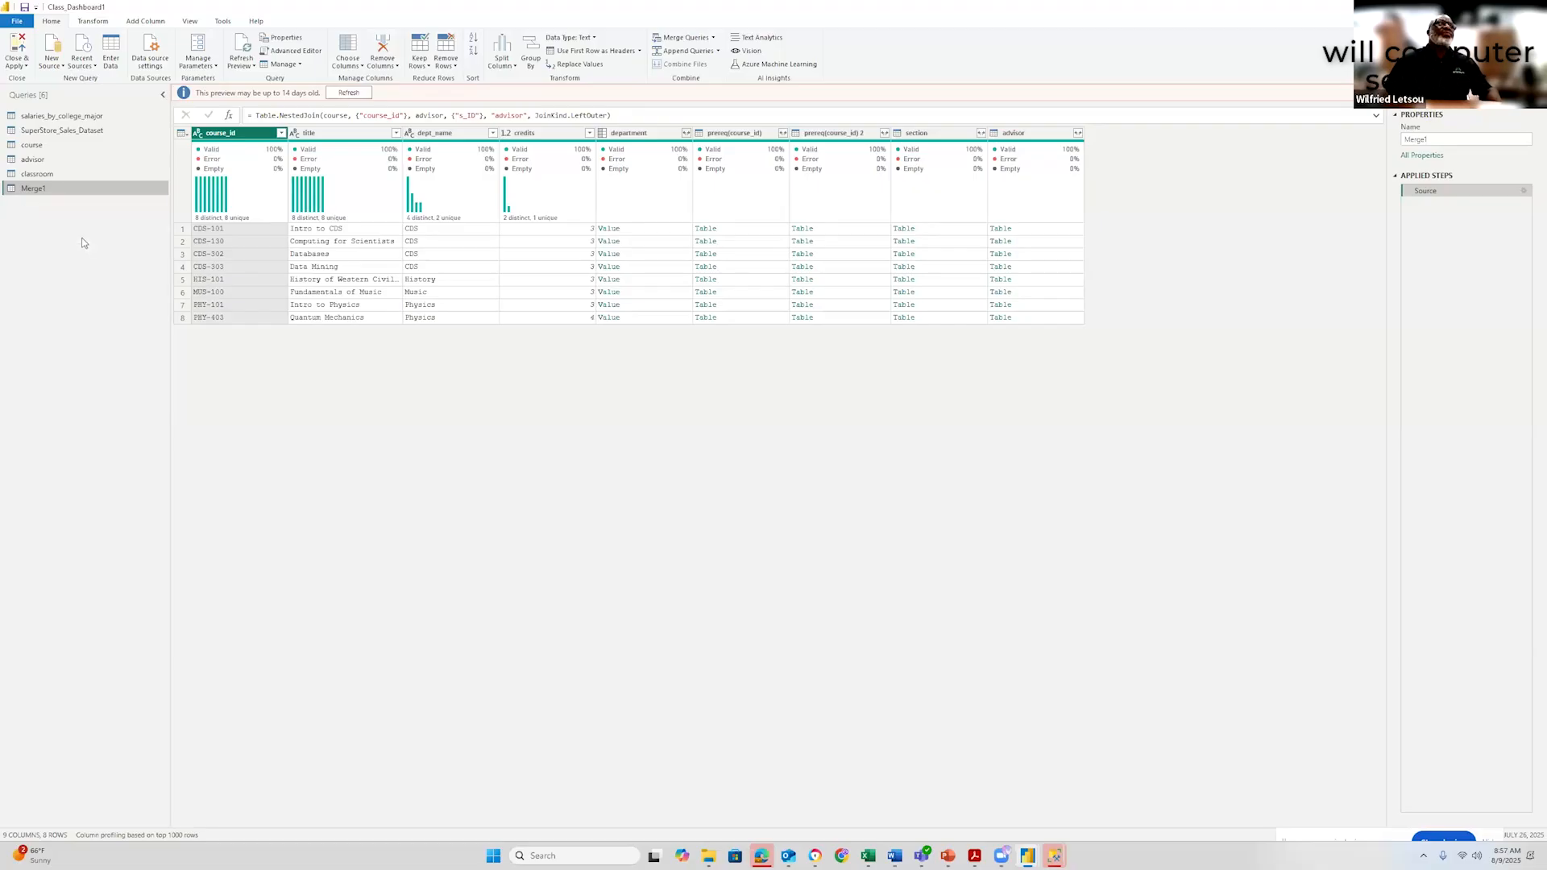
text(Just)
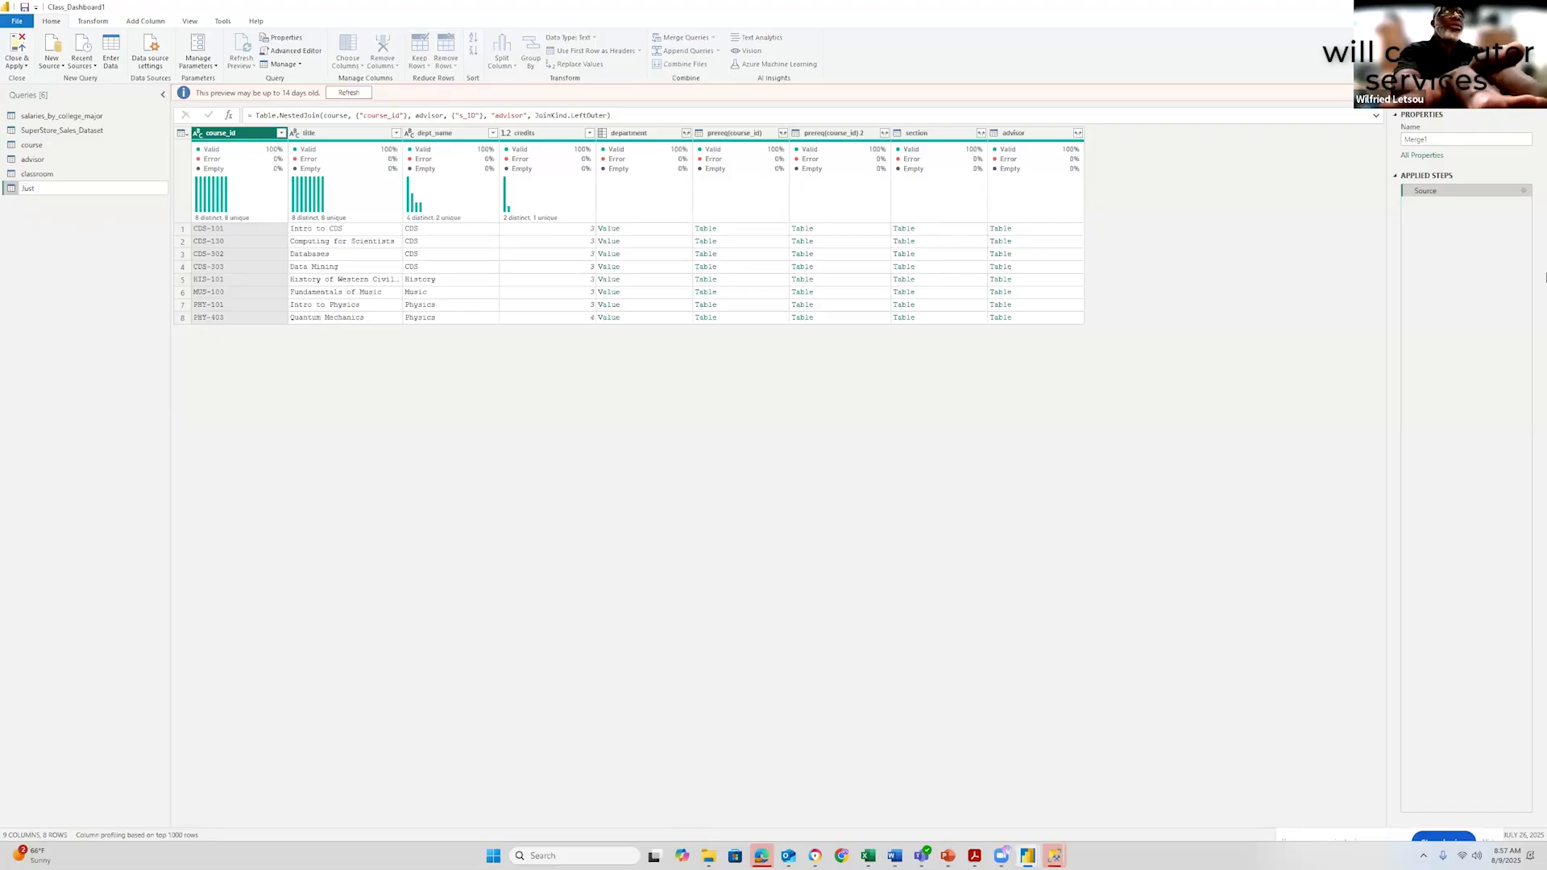
text(testin)
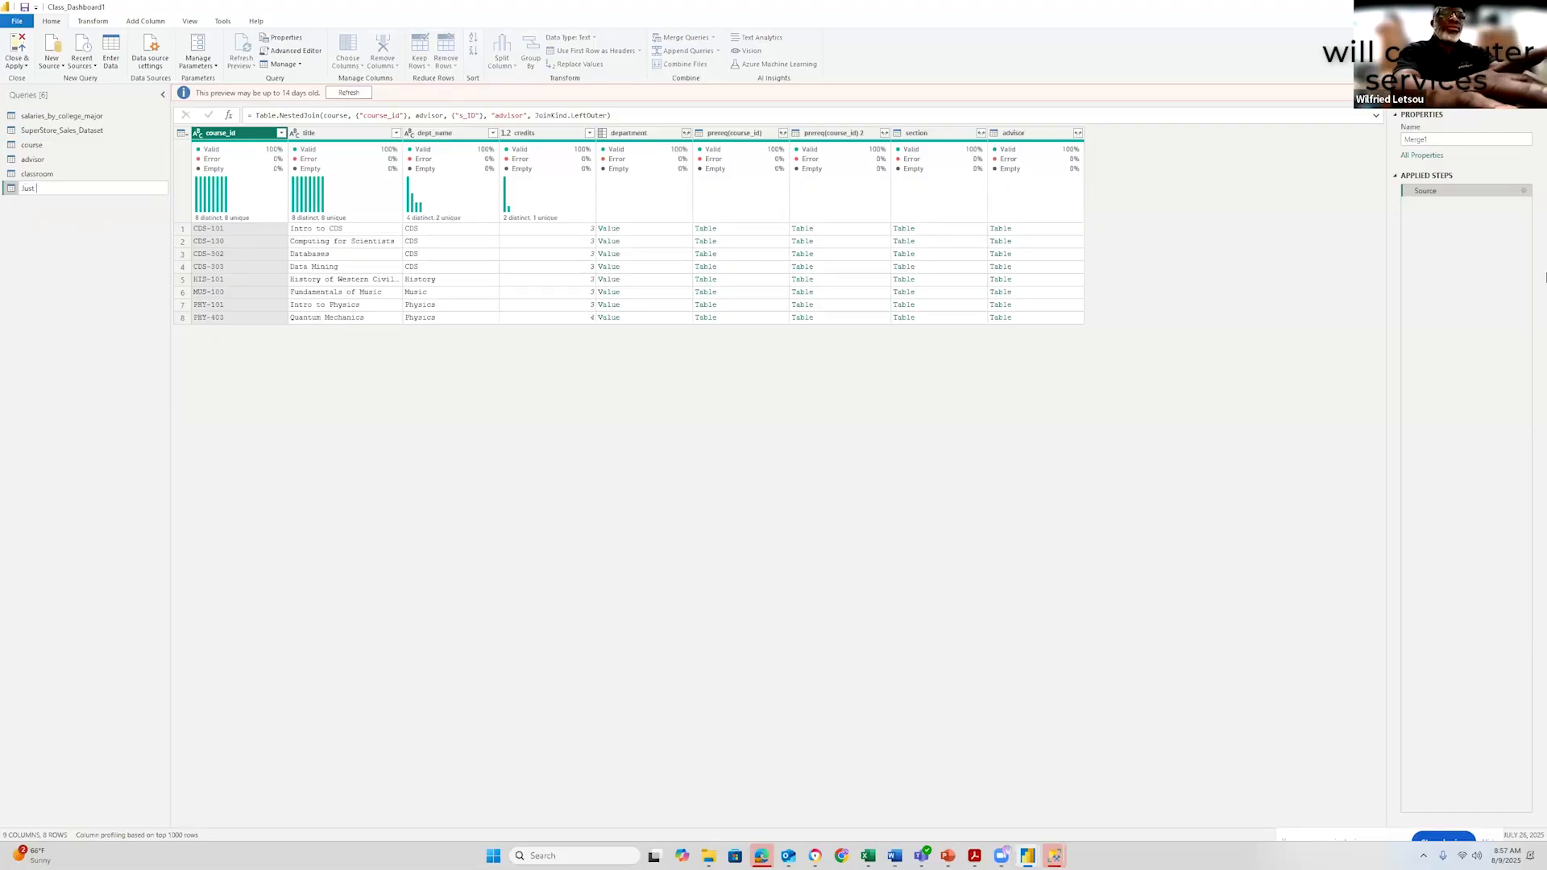
text(g!)
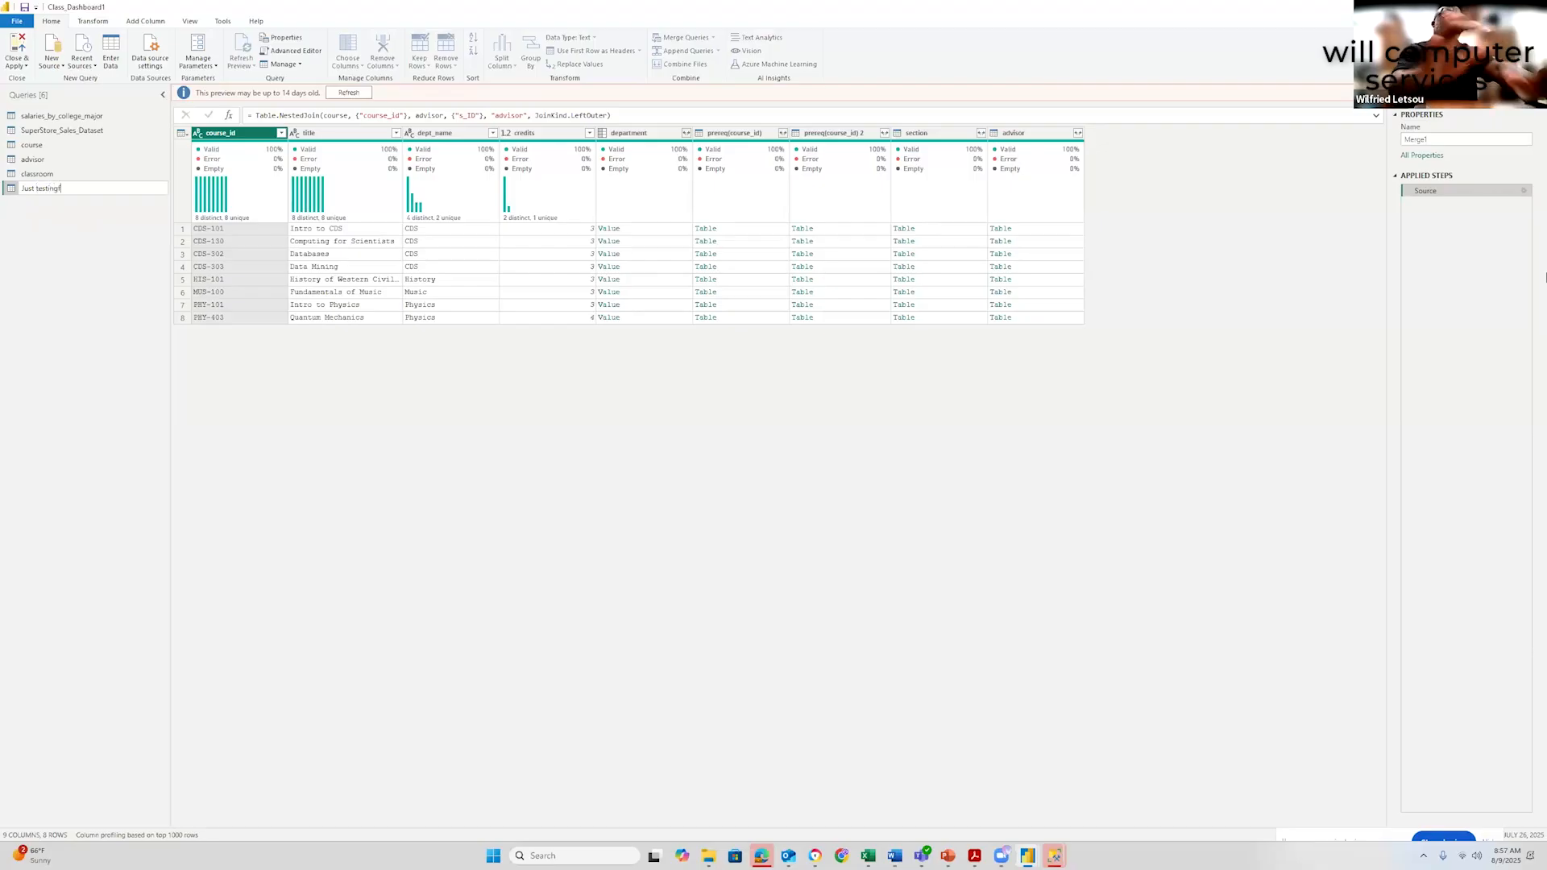
key(Return)
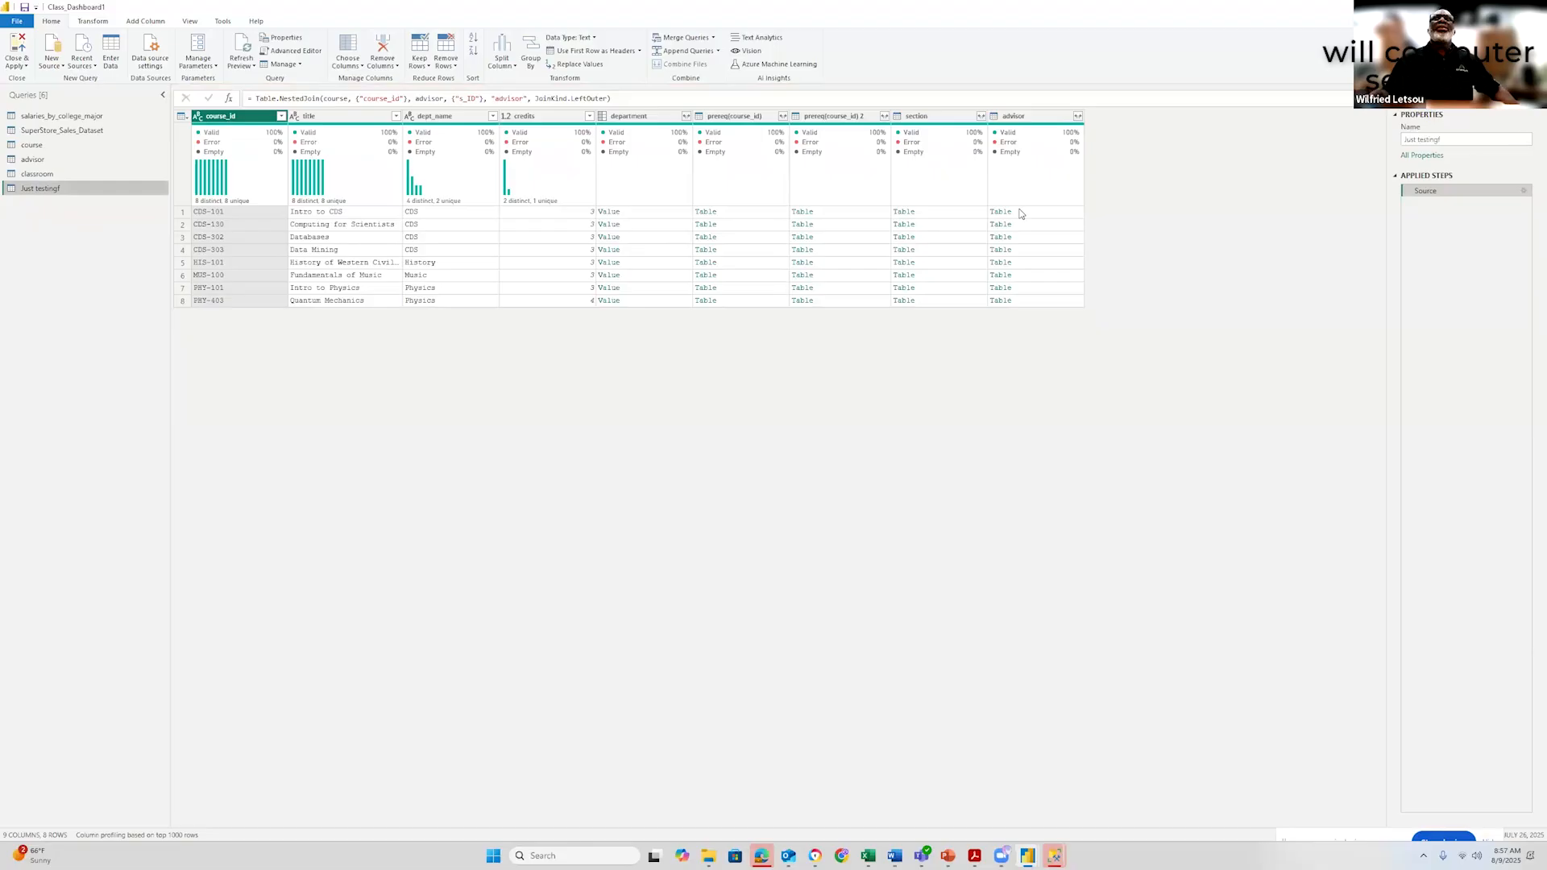
Delete the "Just testing!" query and confirm its removal
right_click(94, 190)
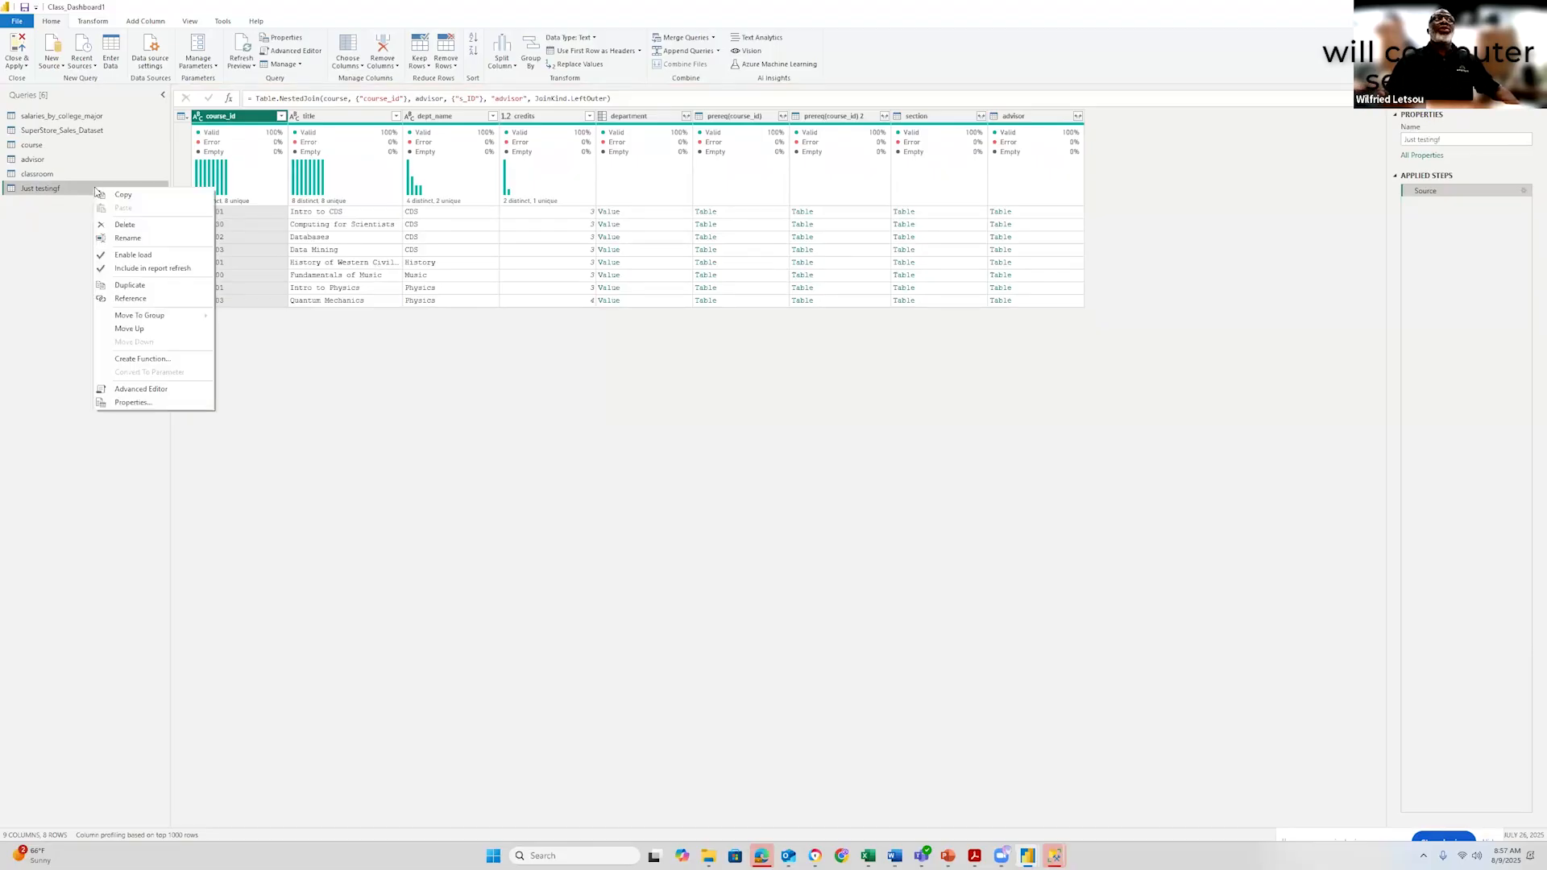
click(124, 228)
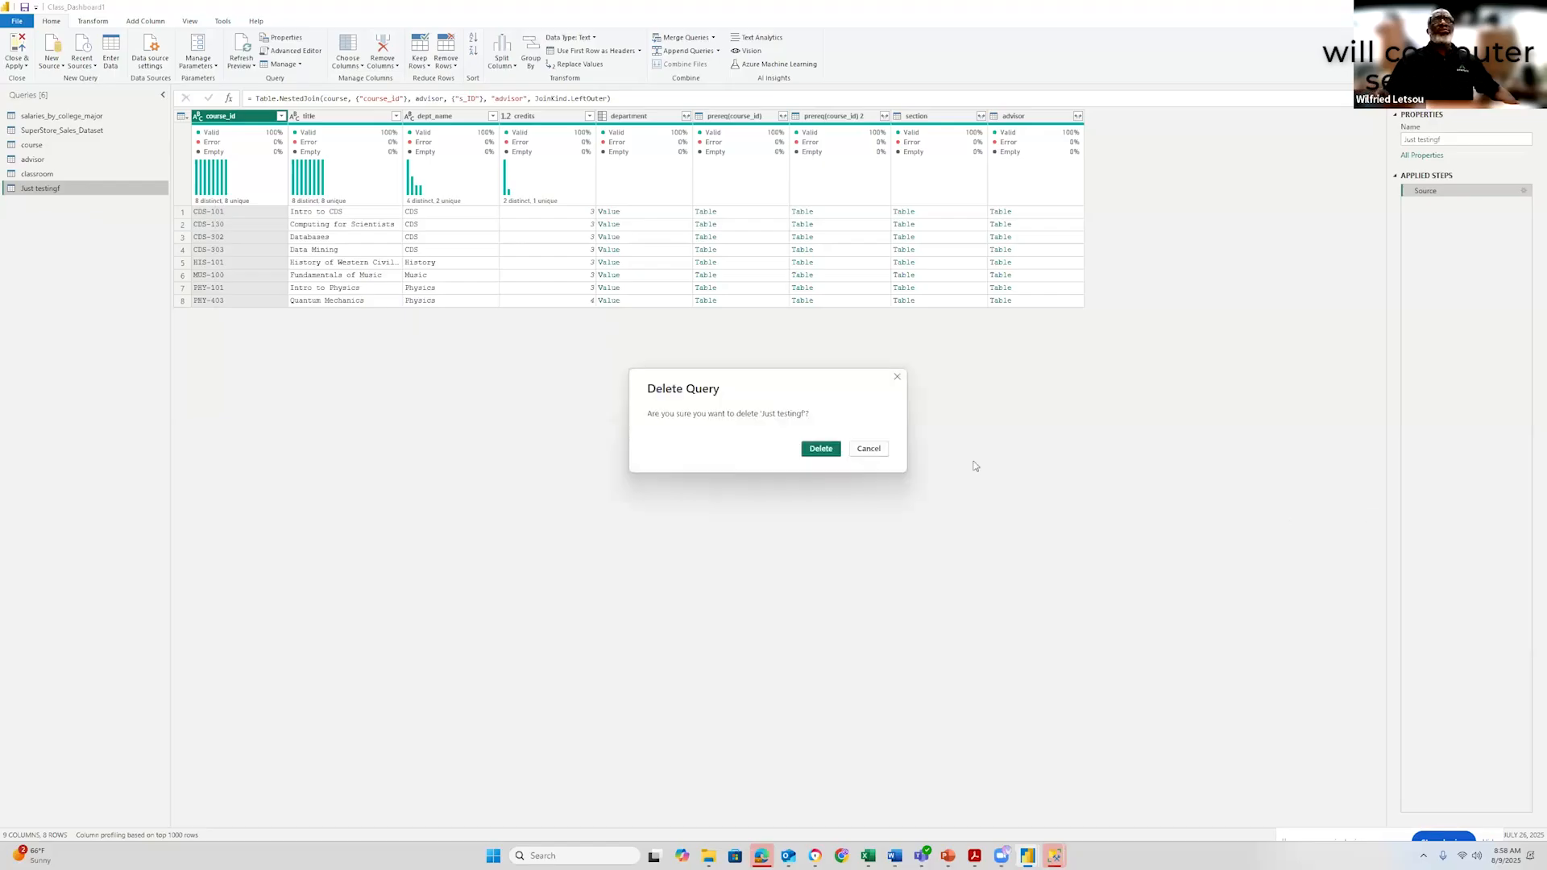
click(810, 451)
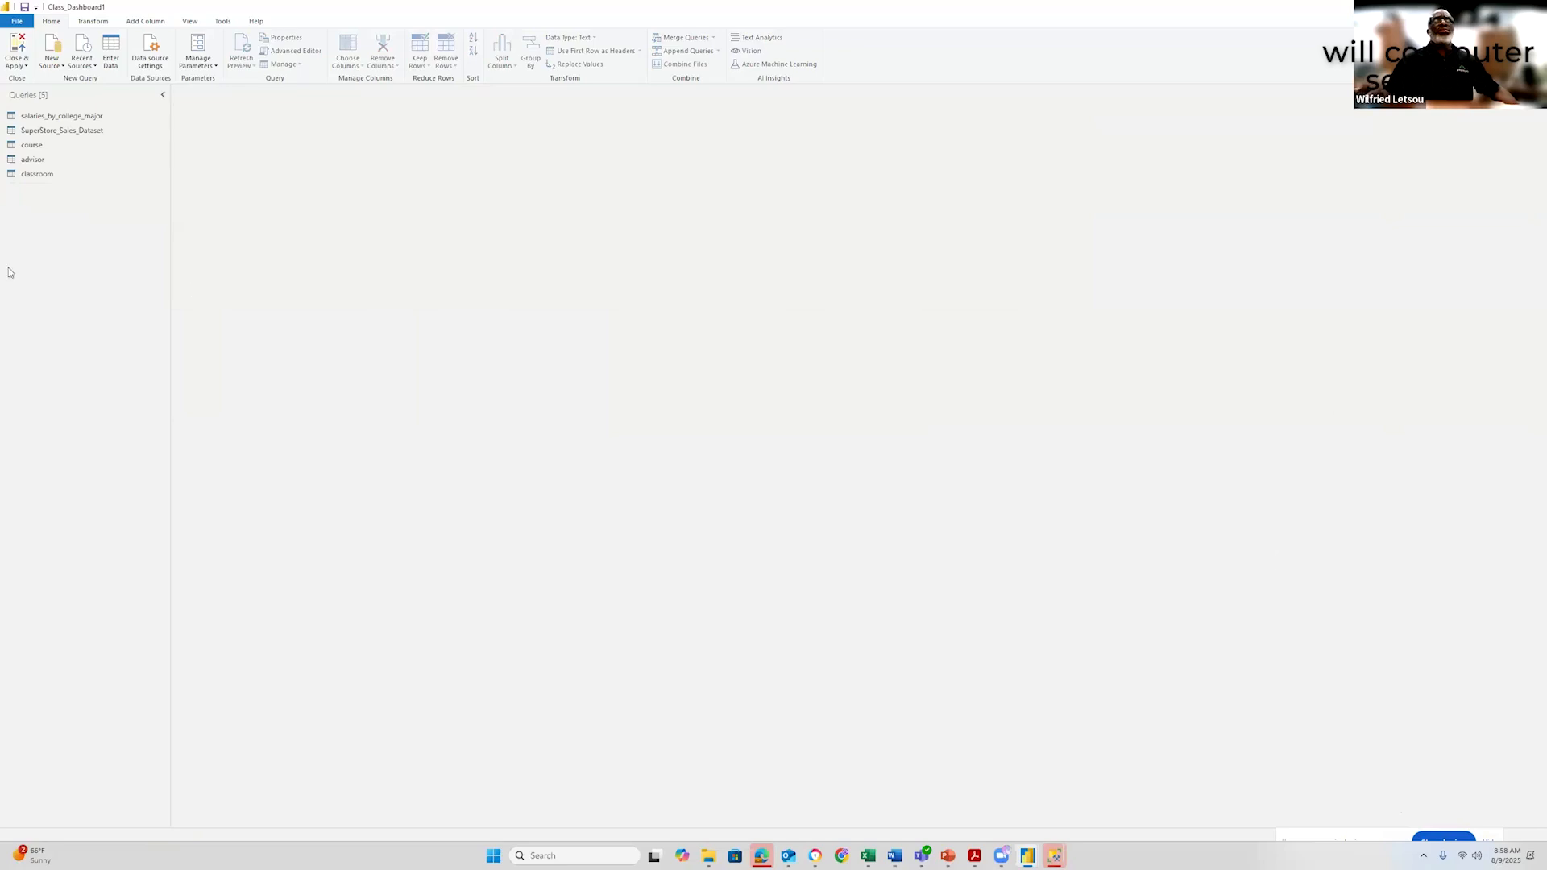
Open the course query, select its department column, and delete the Navigation applied step
click(36, 145)
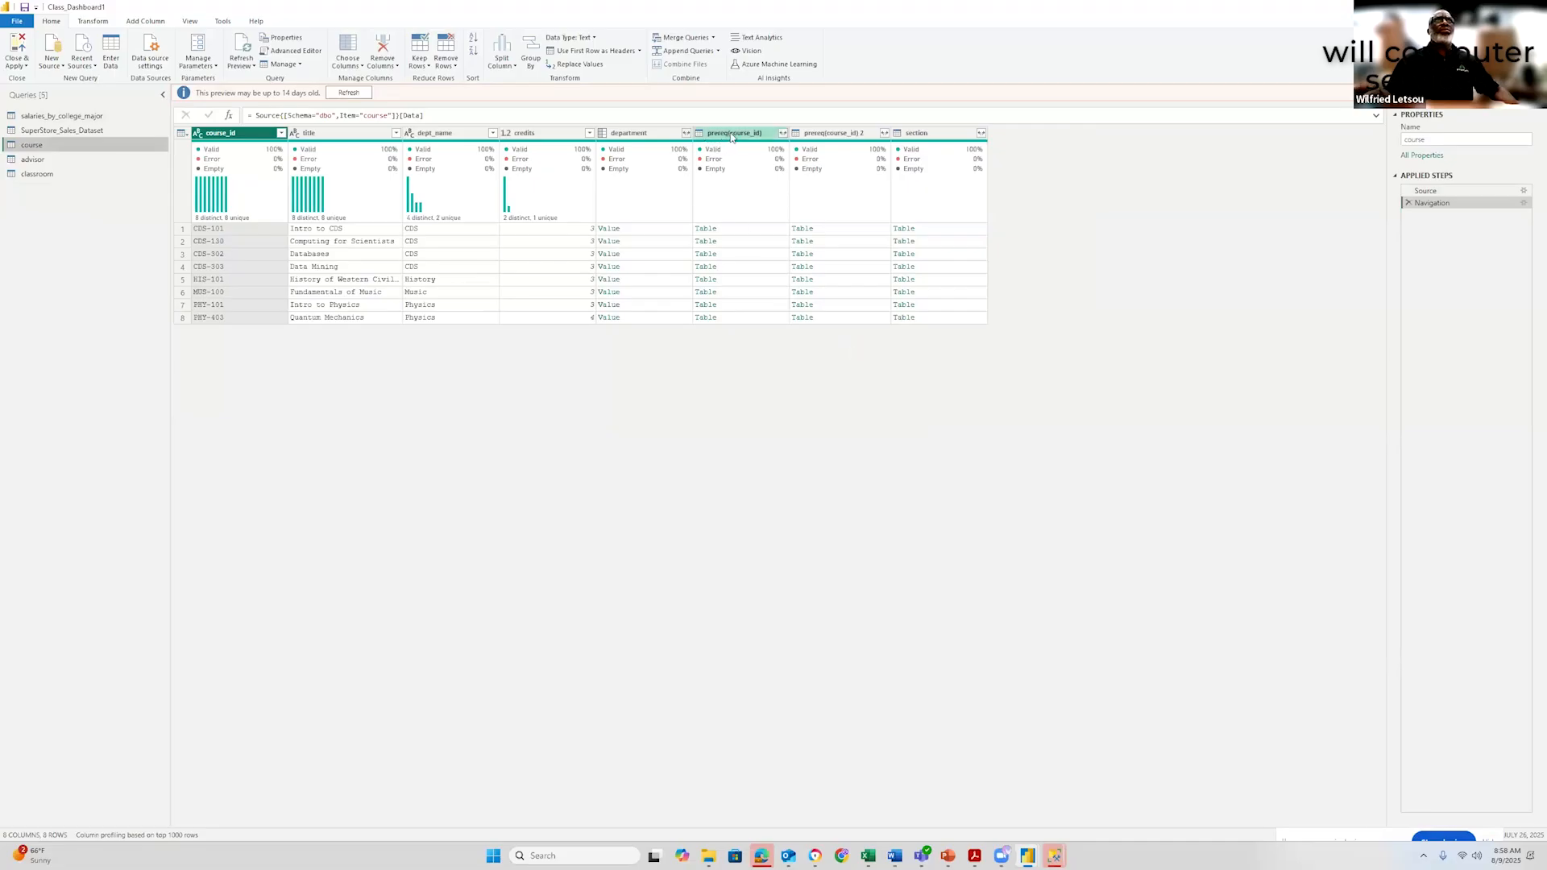
click(630, 134)
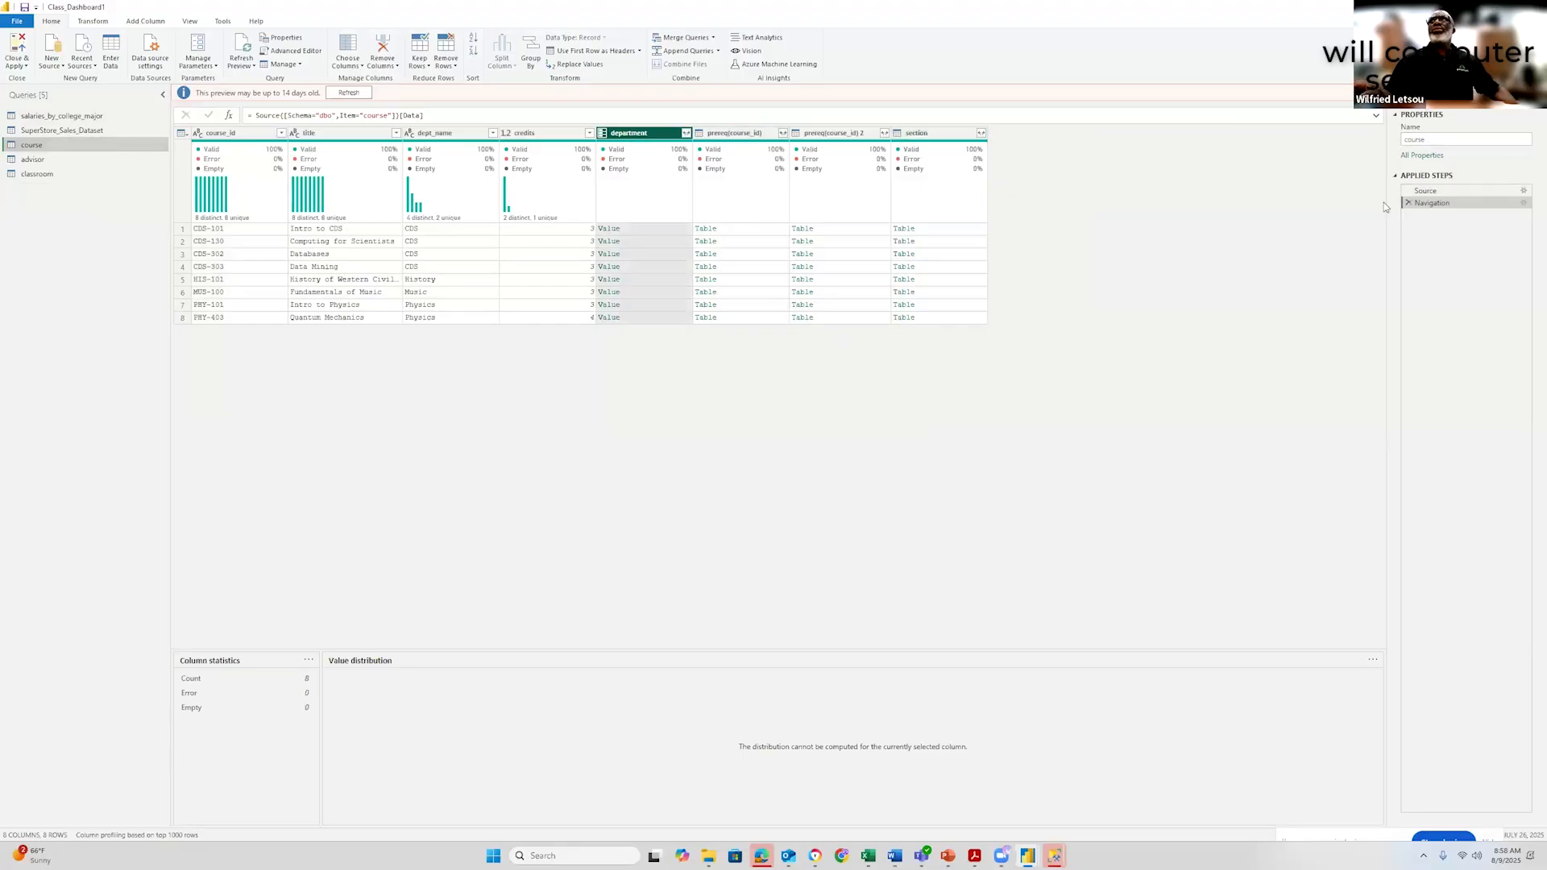
click(1408, 203)
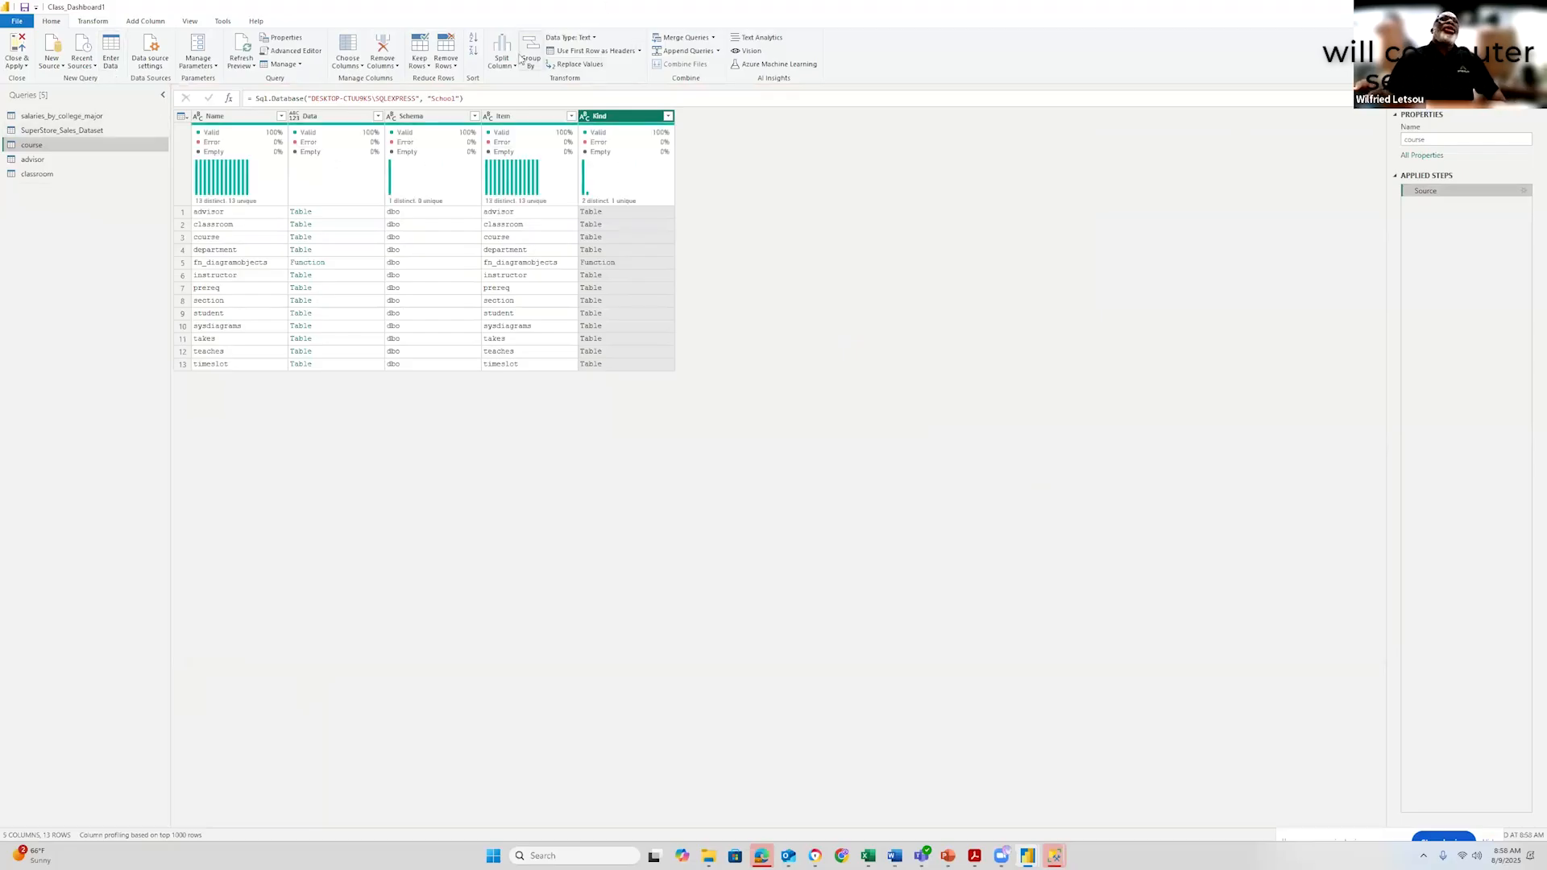
Try appending the advisor table to the course query, and delete the resulting Appended Query step
click(718, 52)
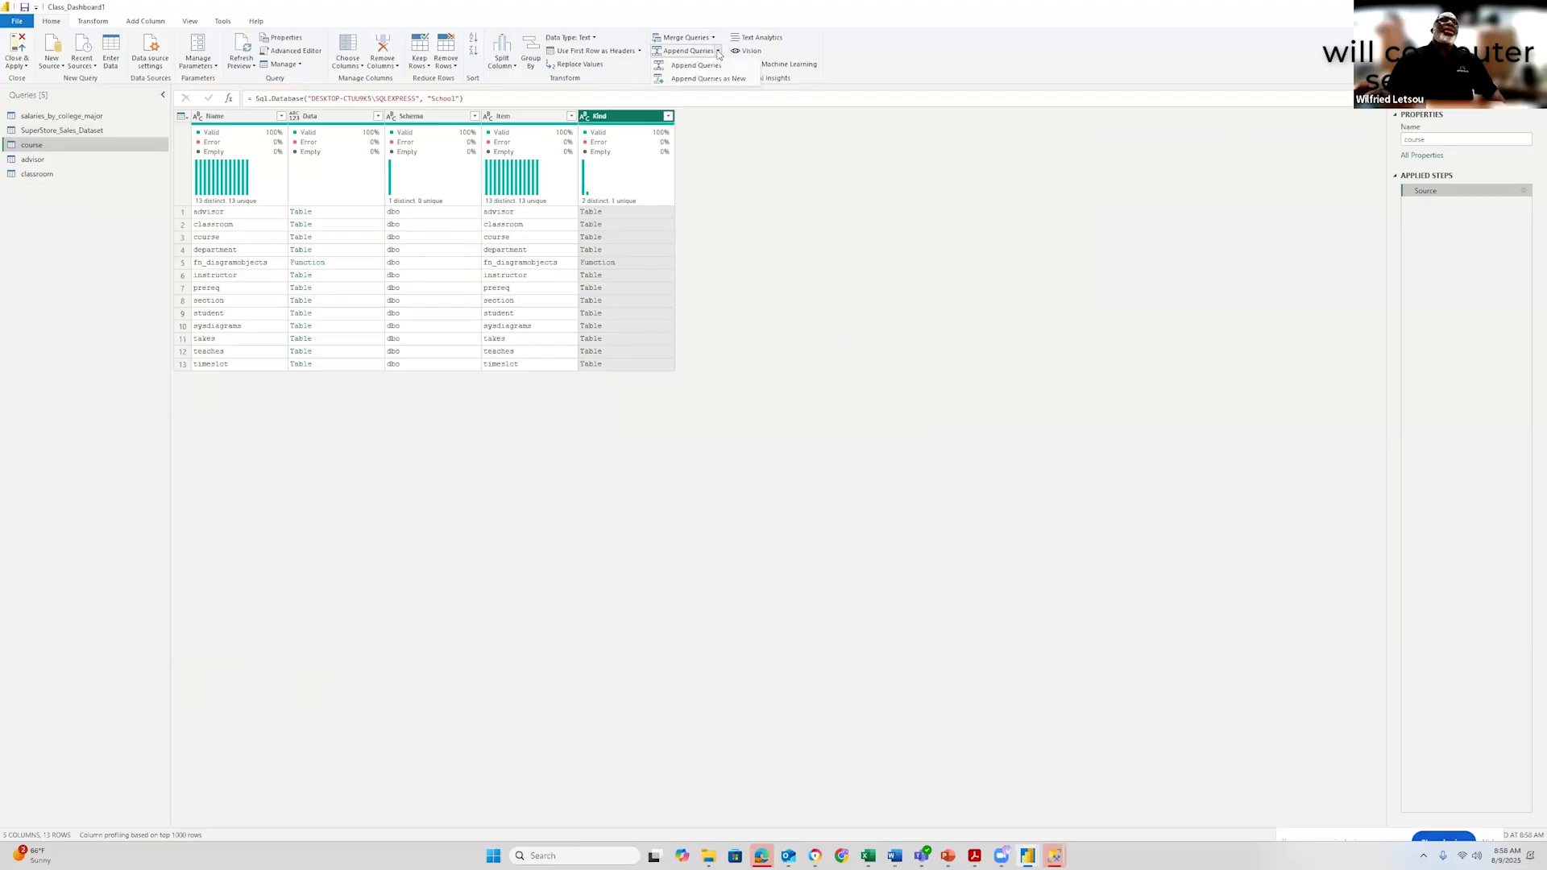
click(712, 66)
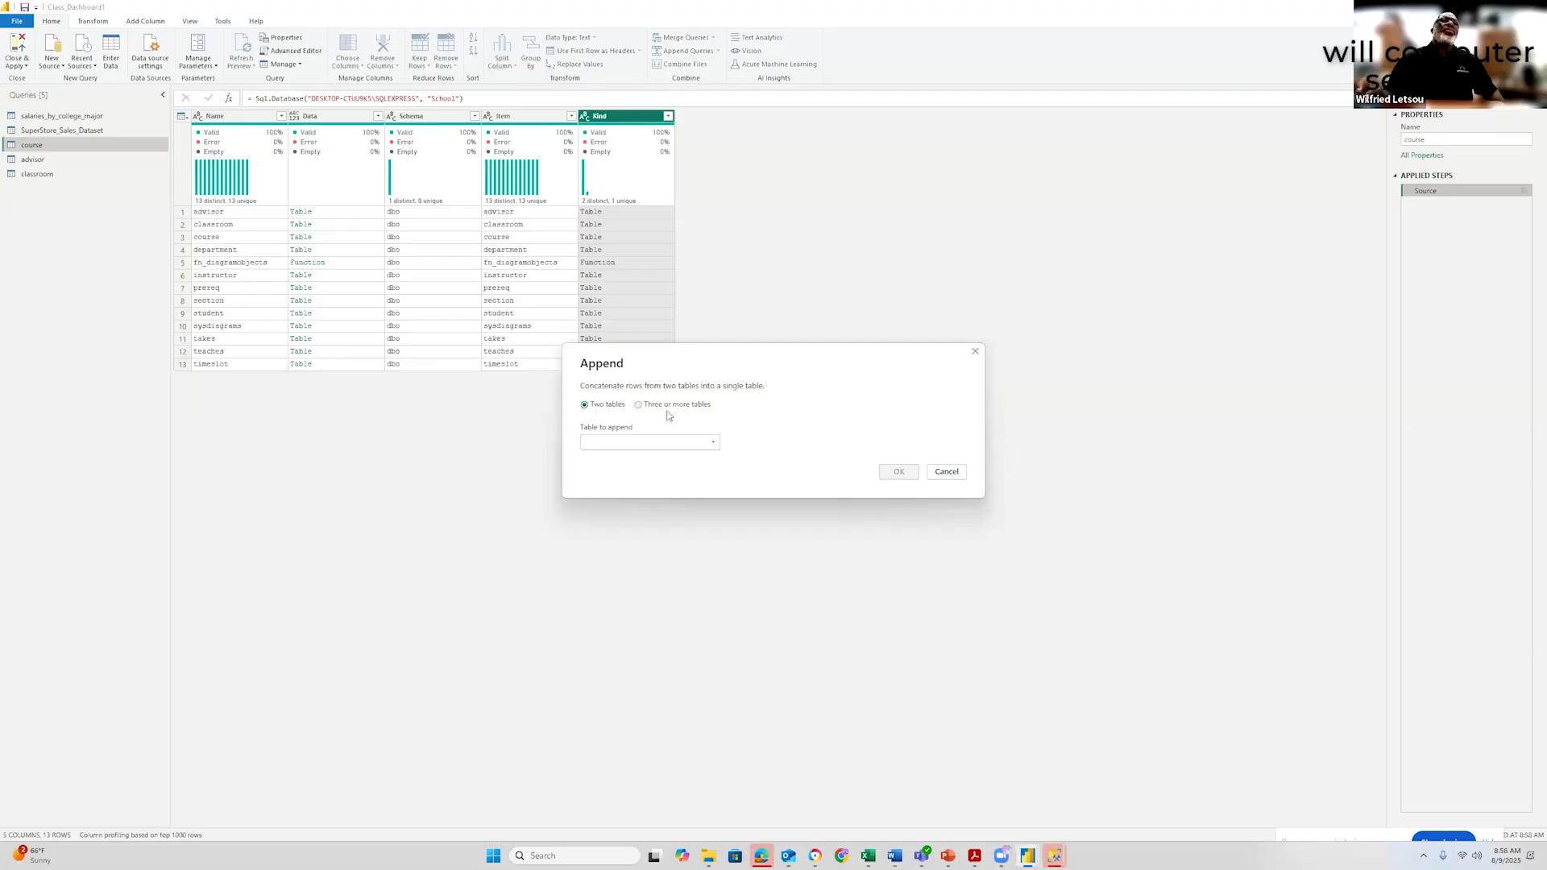
click(713, 448)
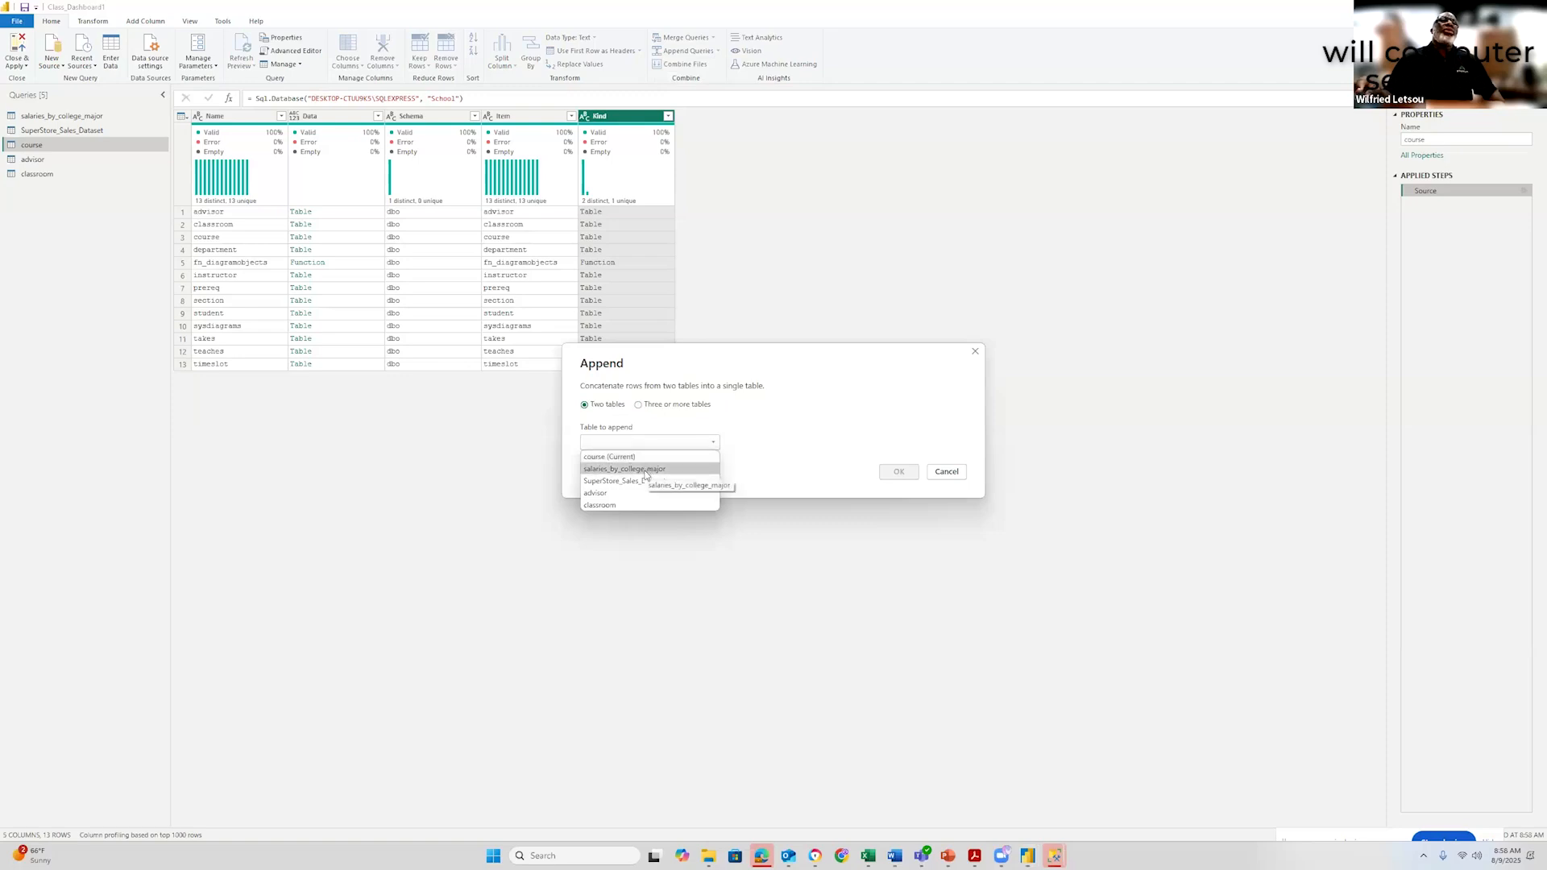
click(610, 494)
click(895, 474)
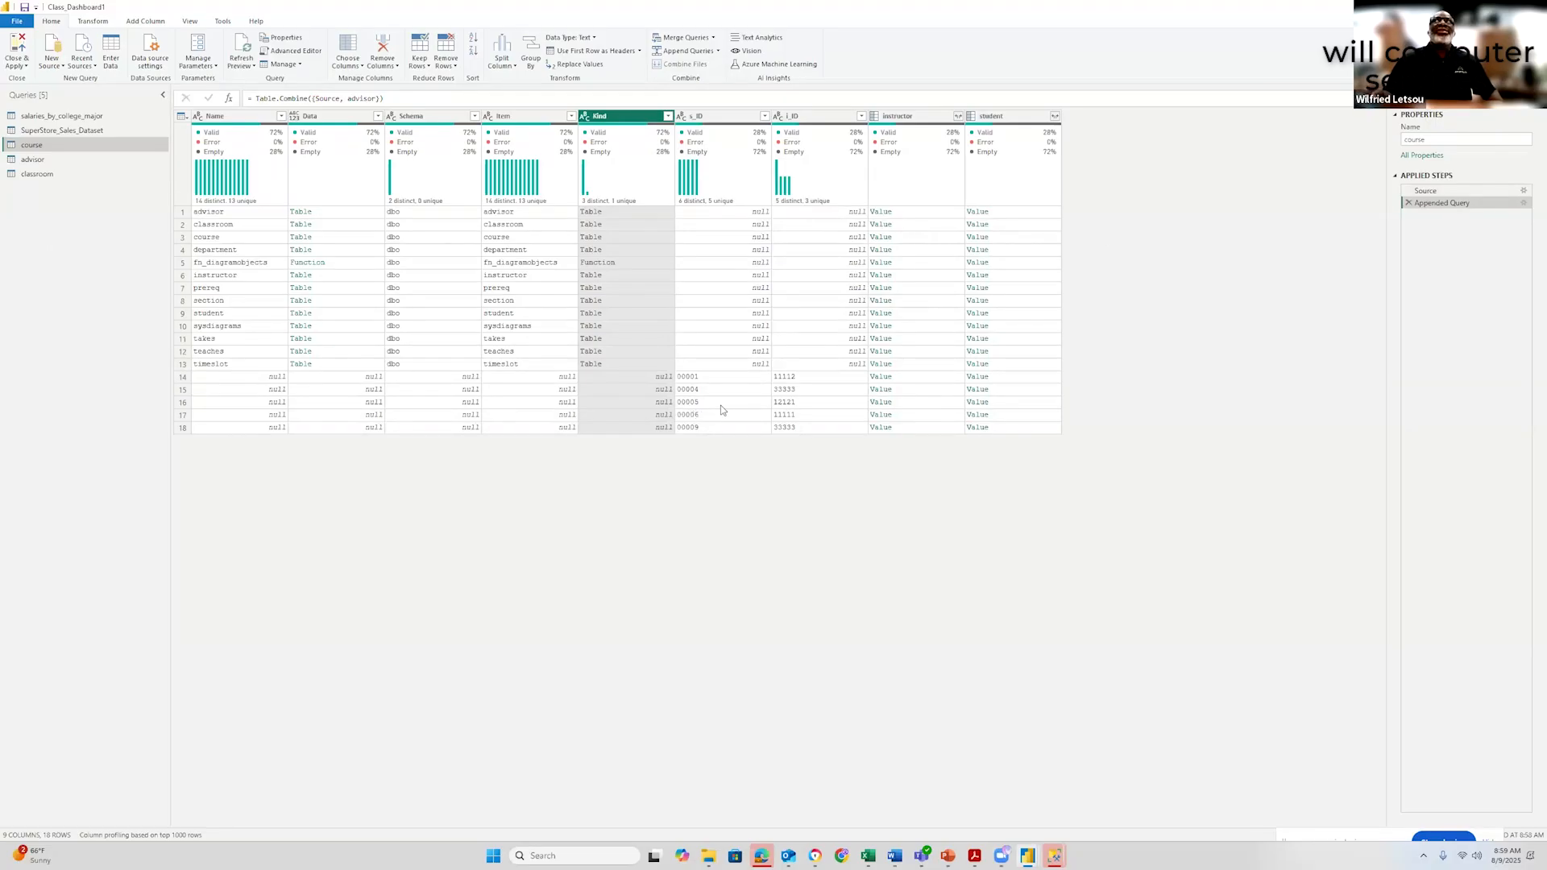
click(1408, 203)
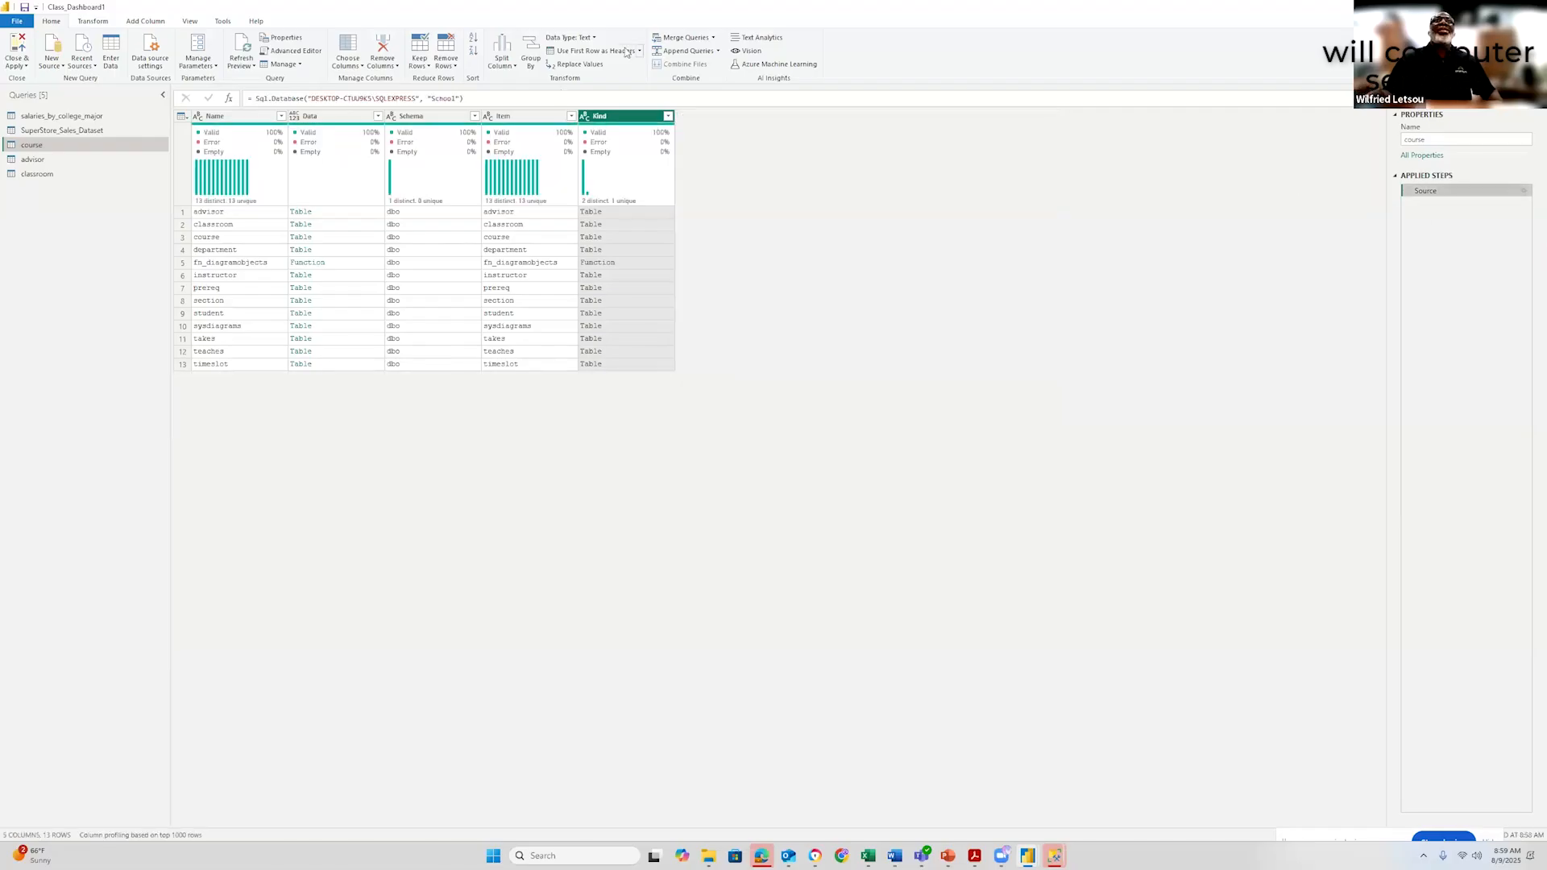
Review the Append Queries option for three or more tables on the course query, and close it without appending
click(718, 51)
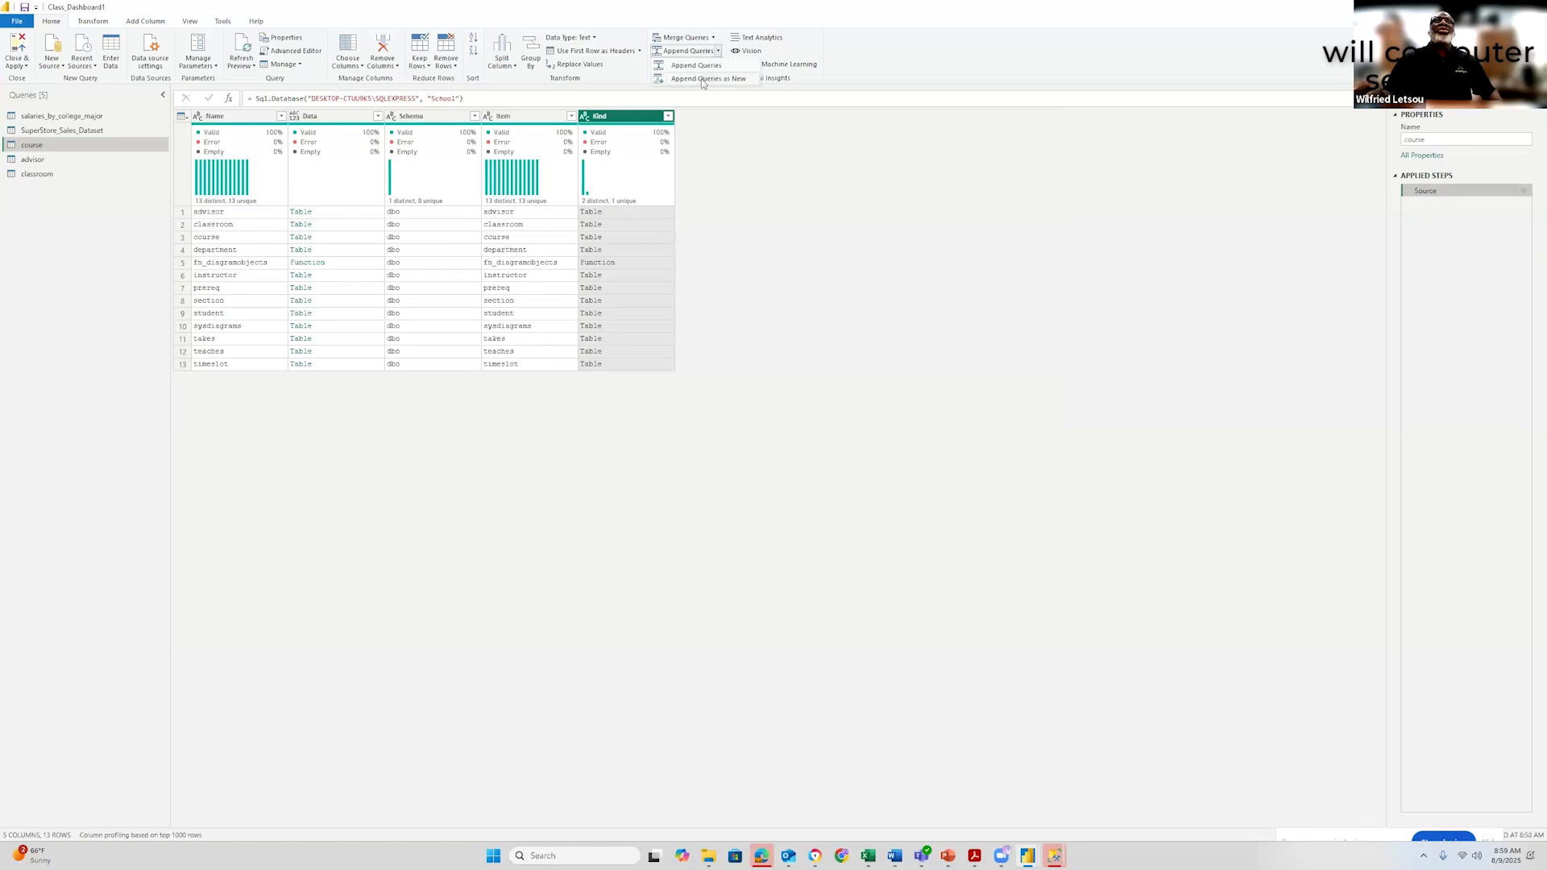
click(705, 69)
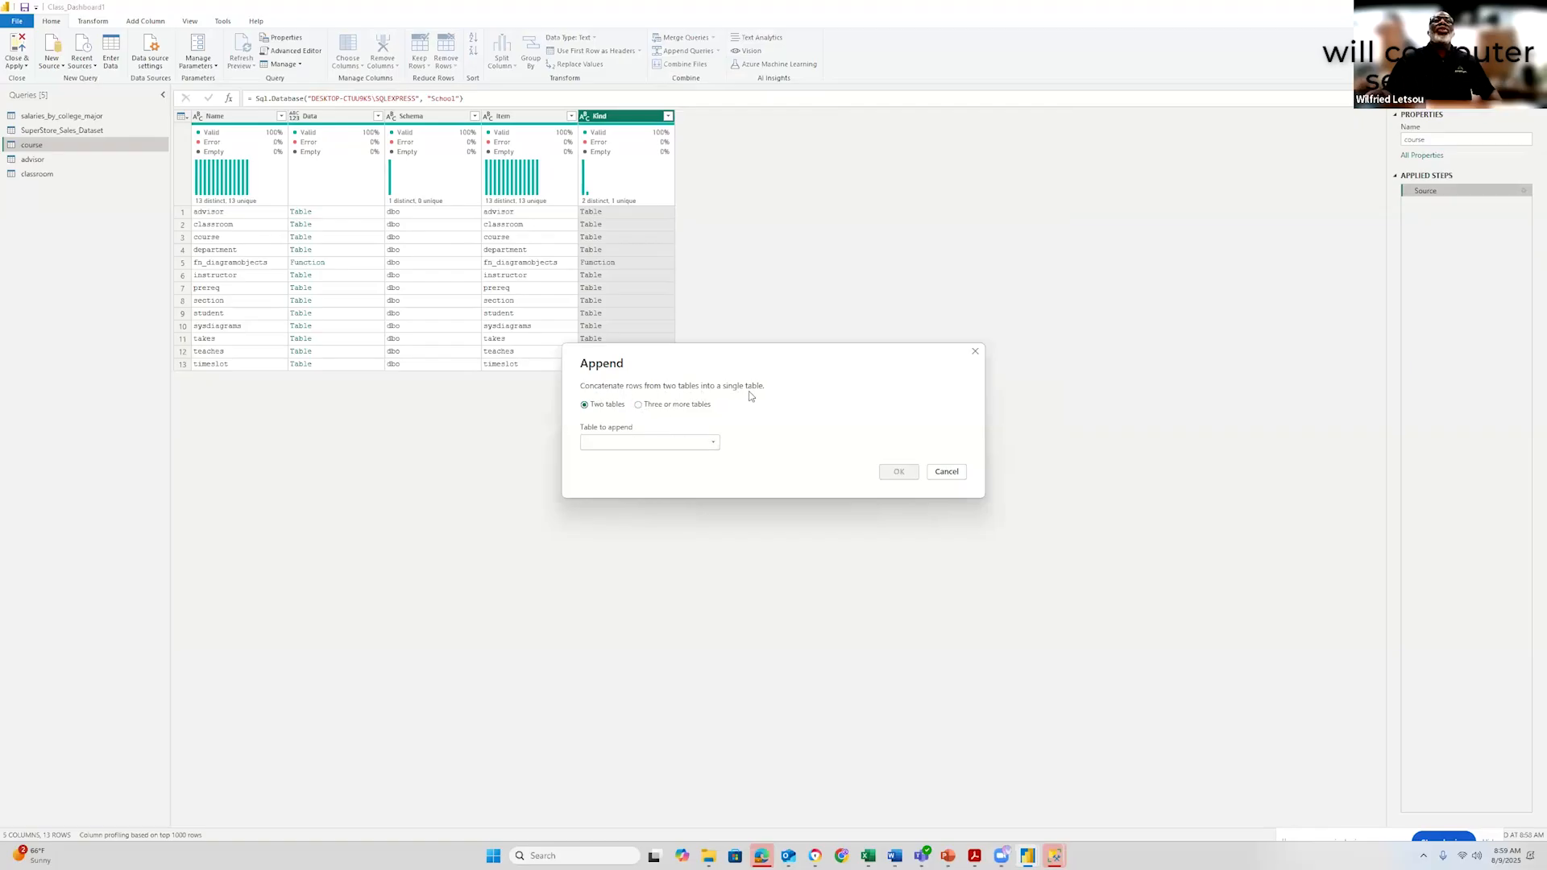
click(639, 405)
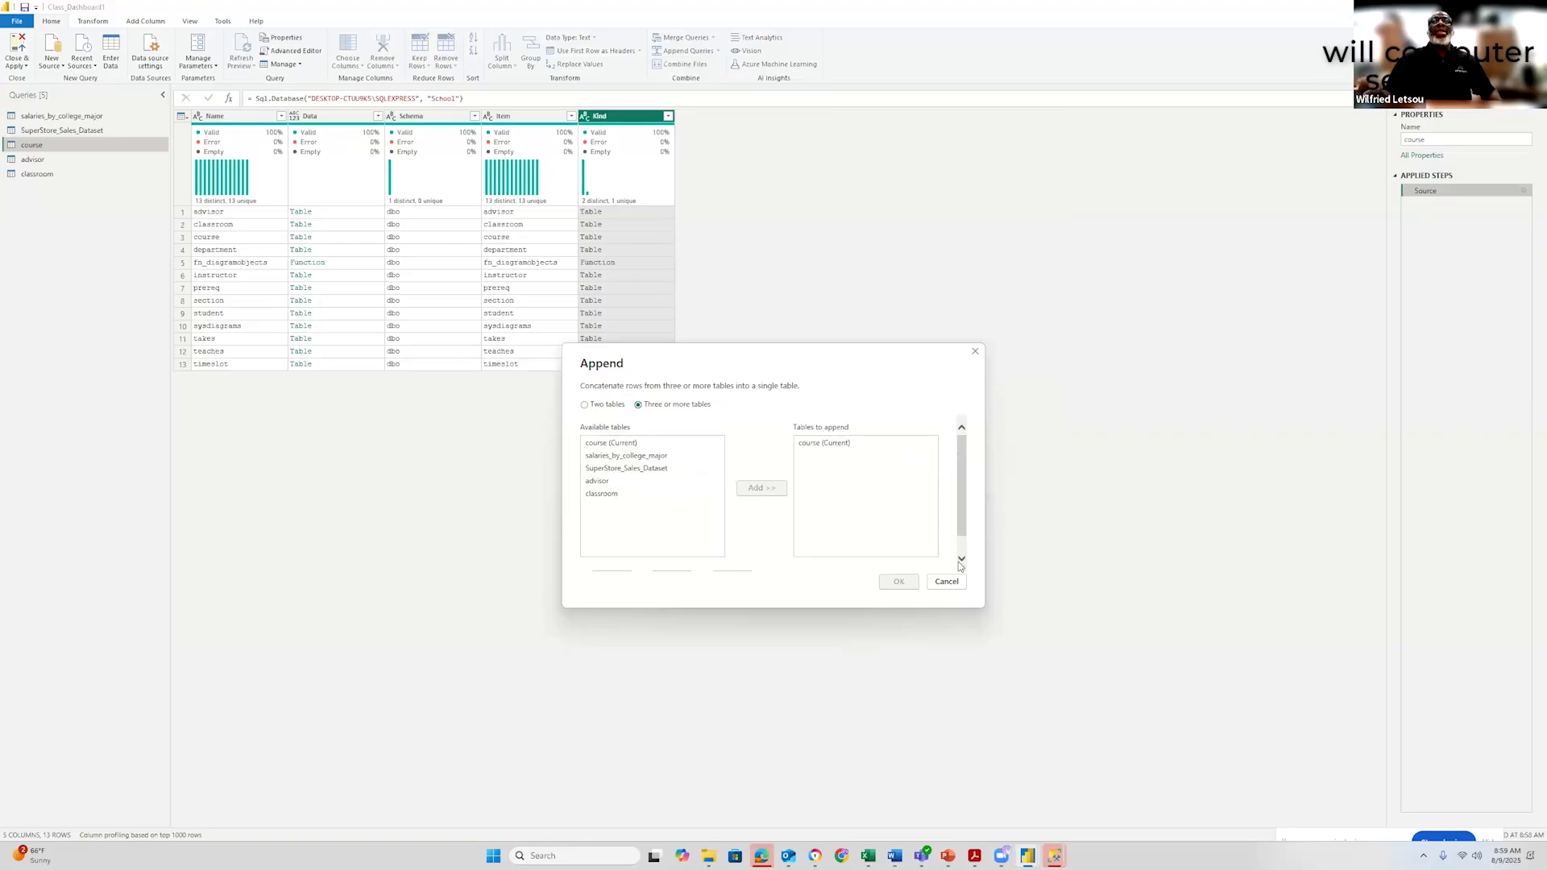
click(976, 354)
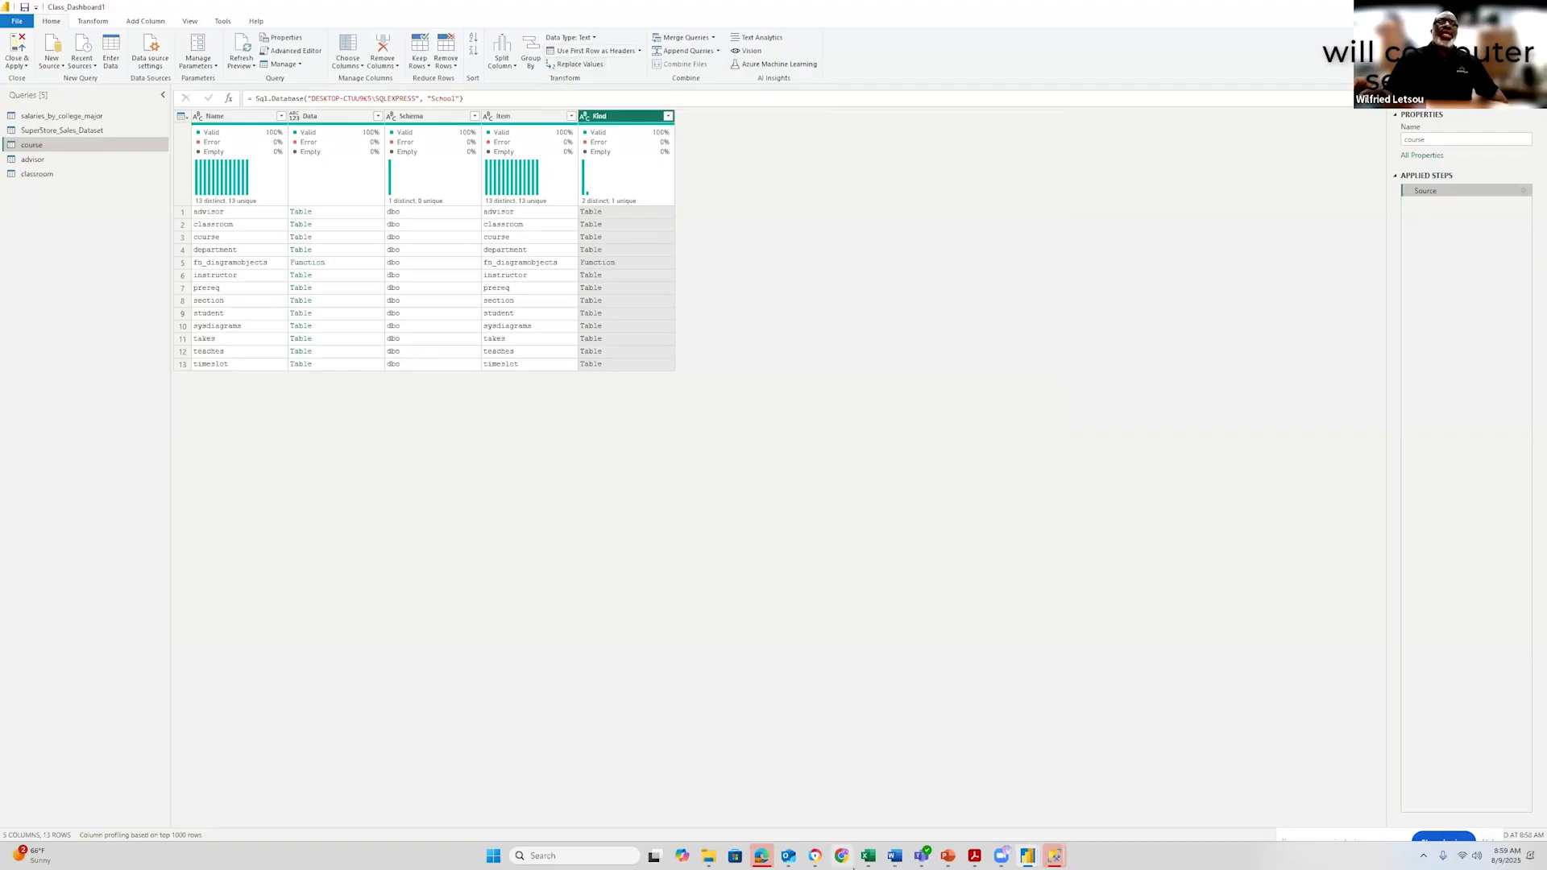
Switch to the Will CS Power BI presentation in PowerPoint and examine the Understanding Append slide
mouse_move(974, 858)
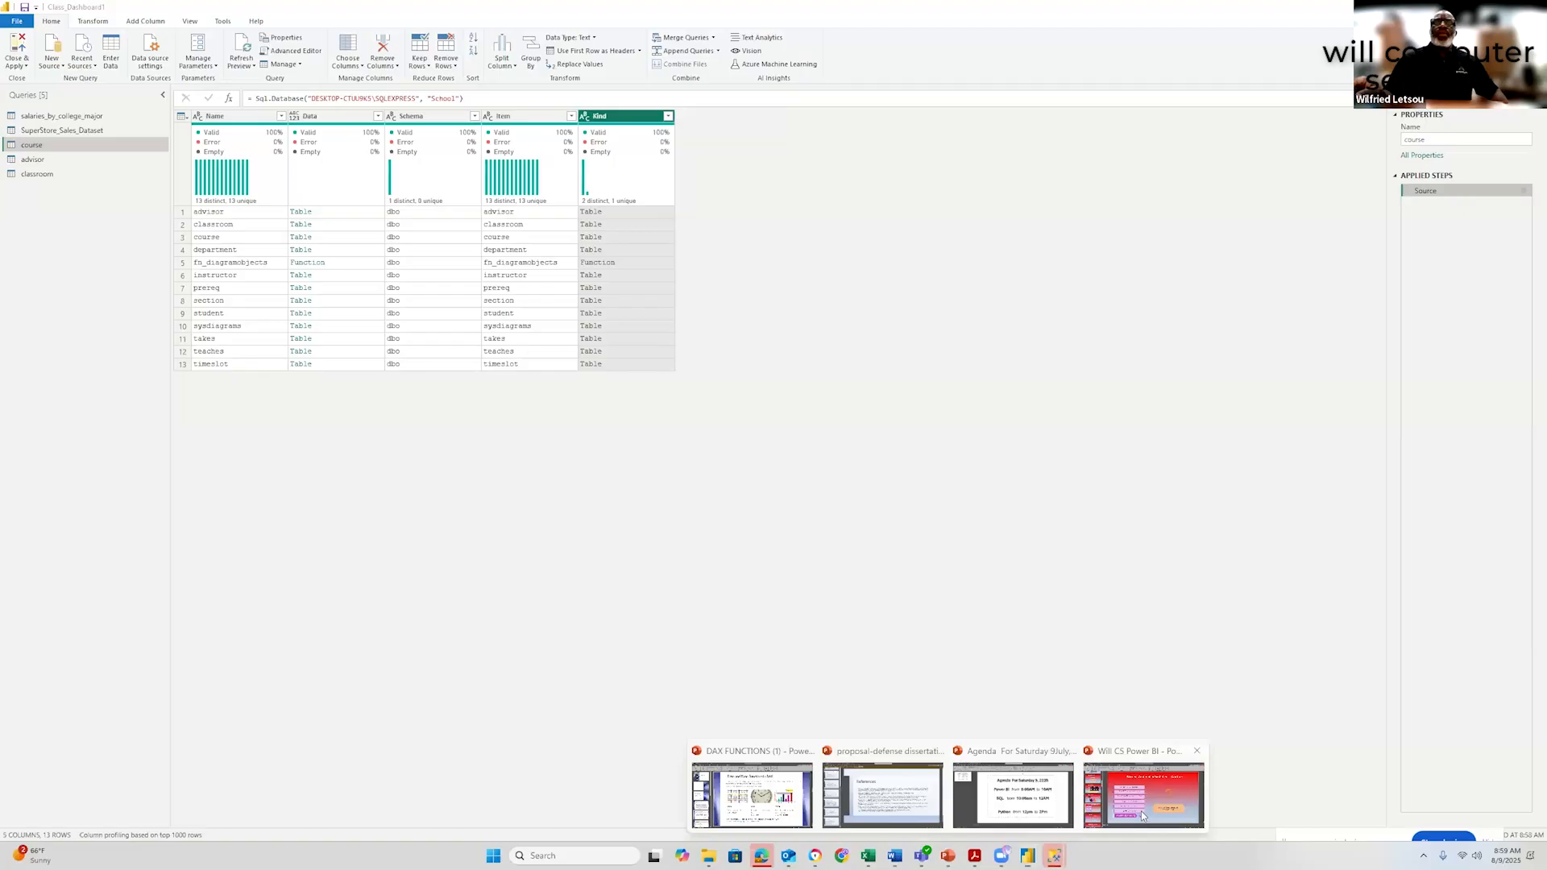
click(1141, 816)
click(142, 328)
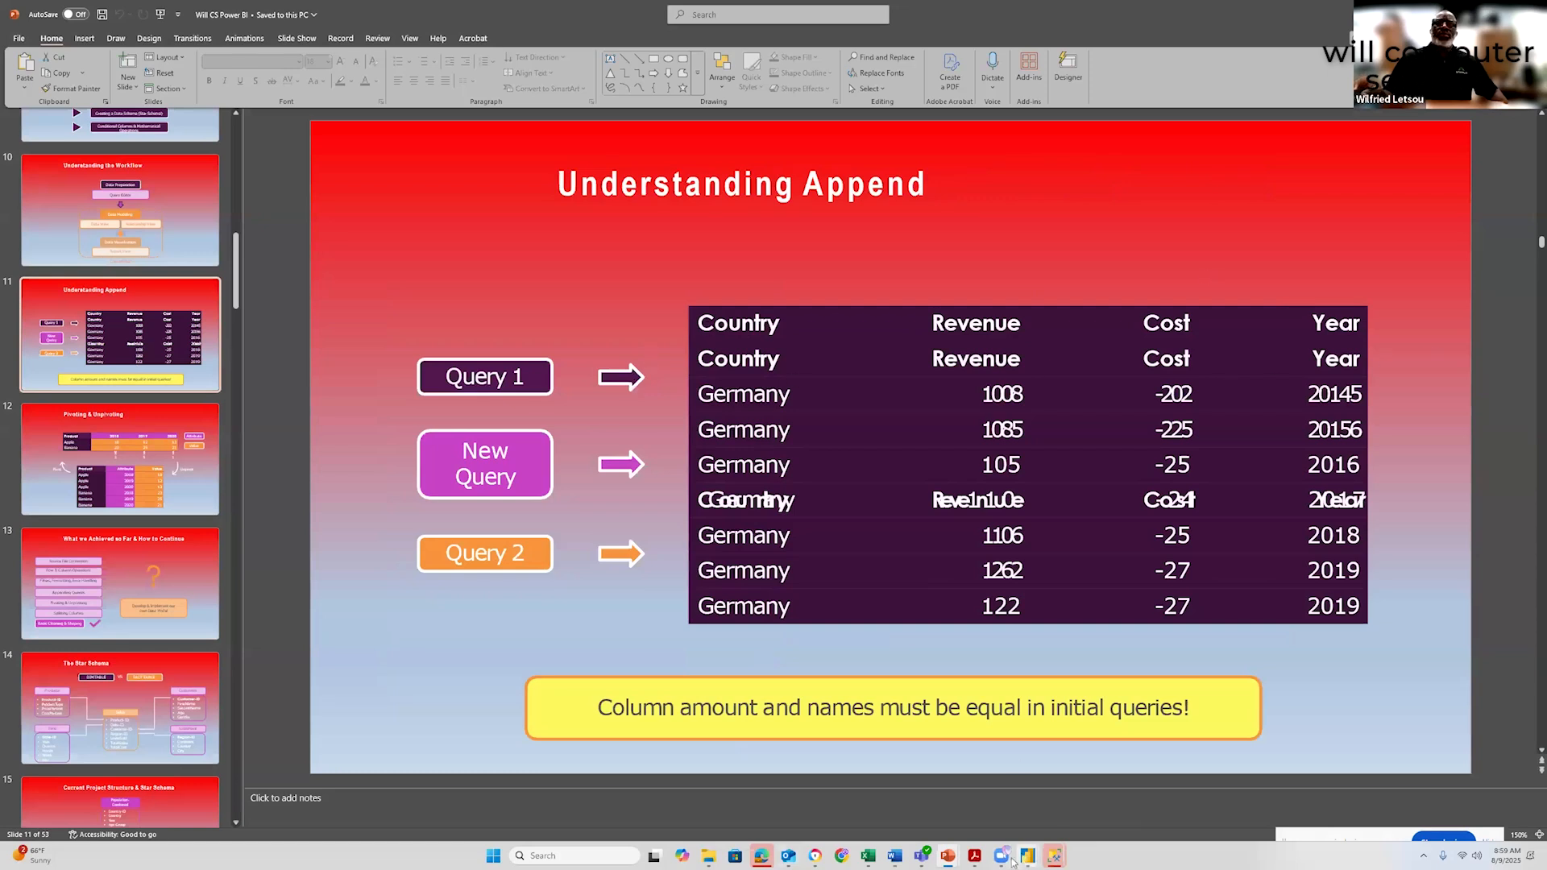
mouse_move(945, 861)
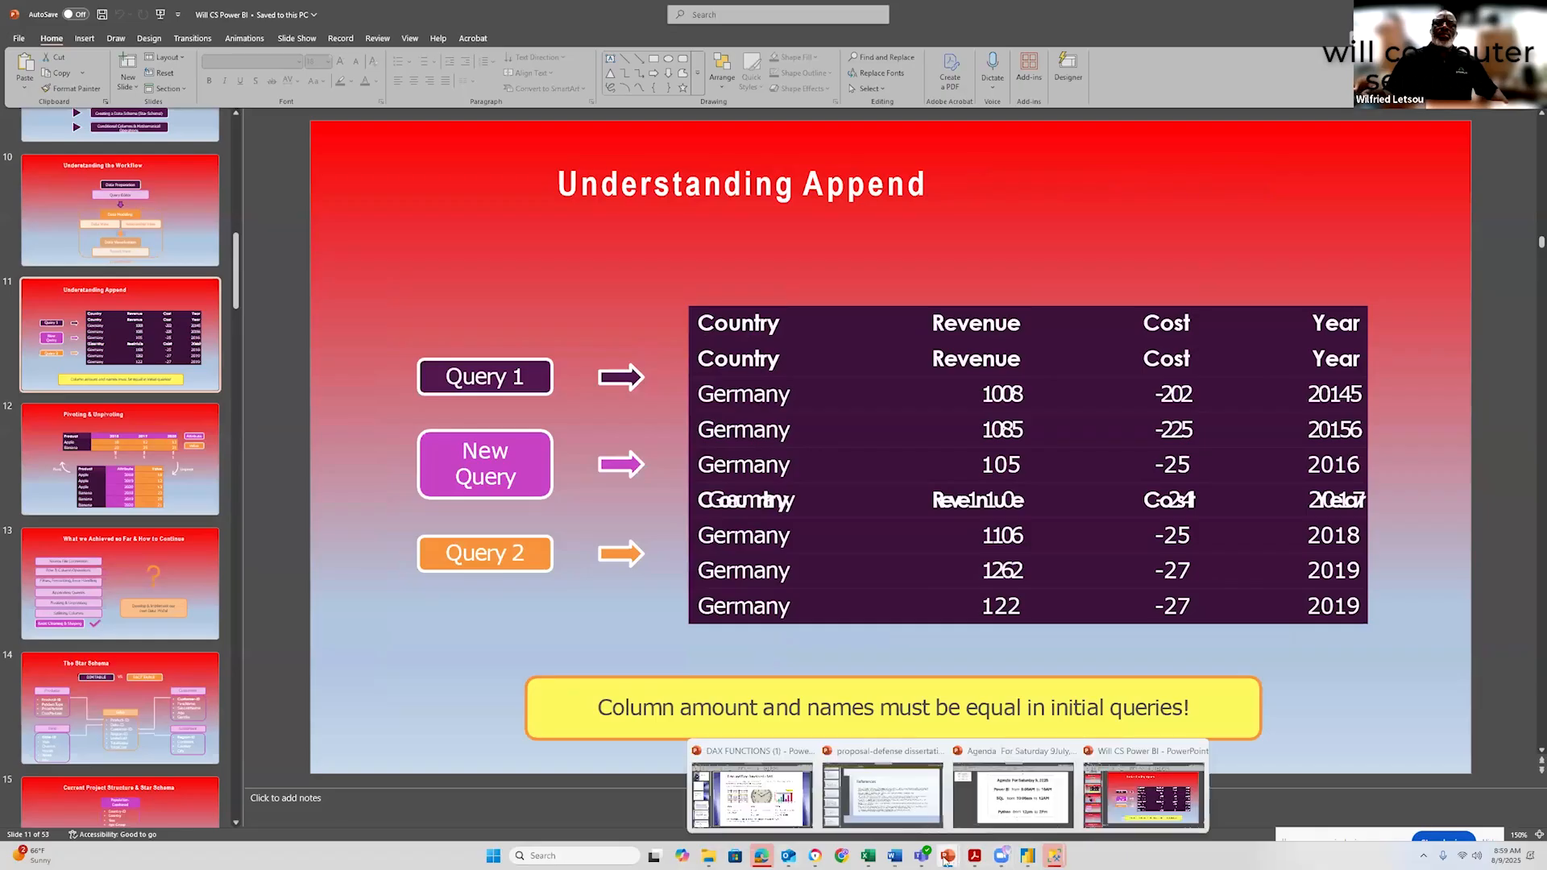
mouse_move(1027, 858)
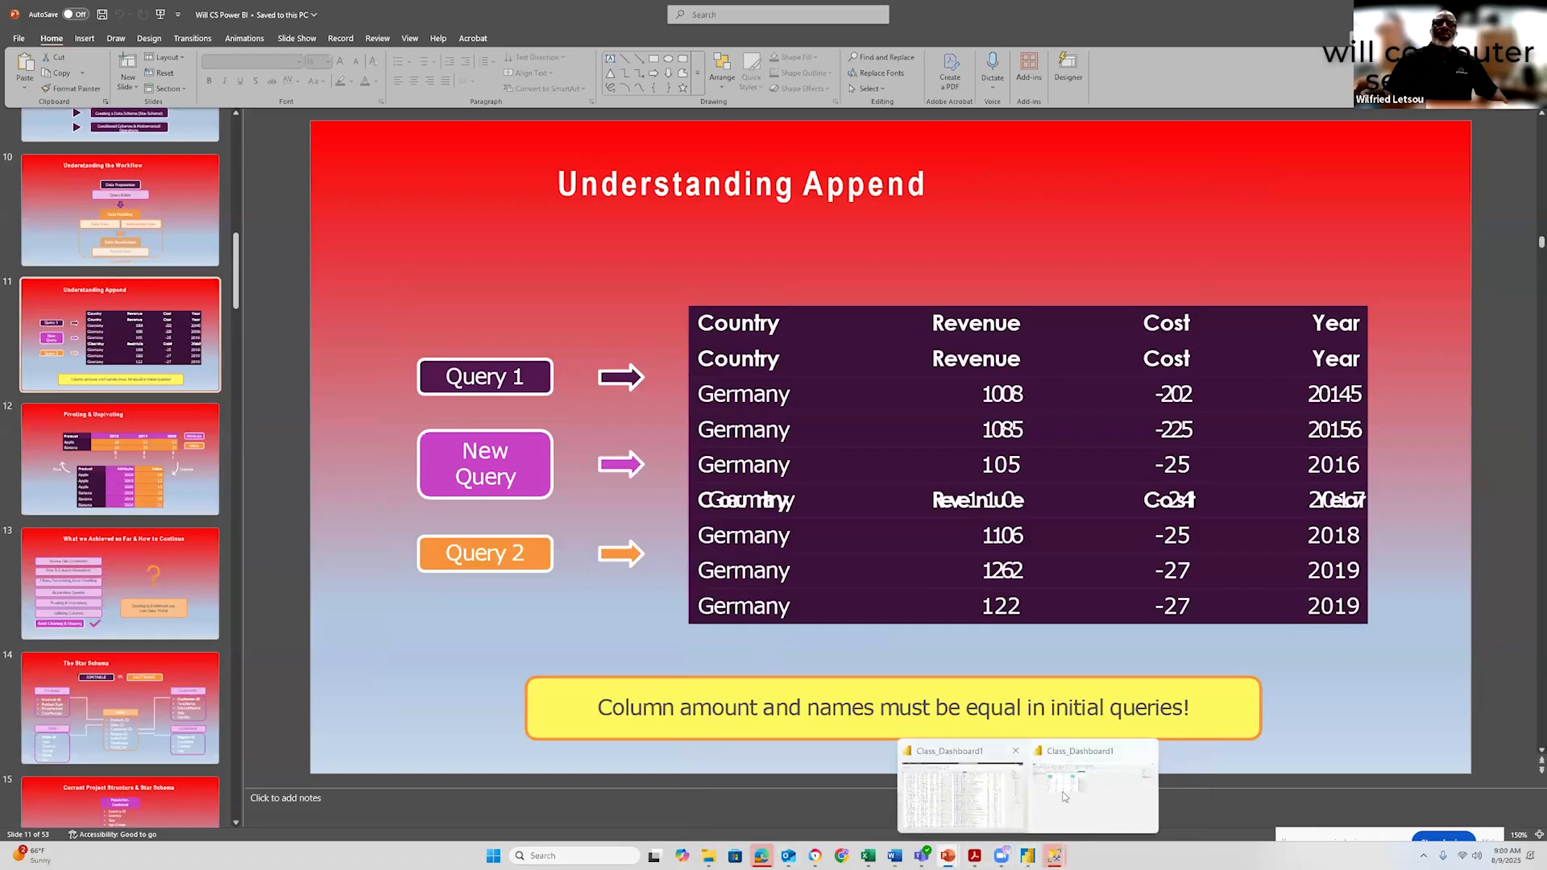
Switch back to the Power Query Editor and review the course query's header row options and the context commands for a Kind cell
click(1104, 803)
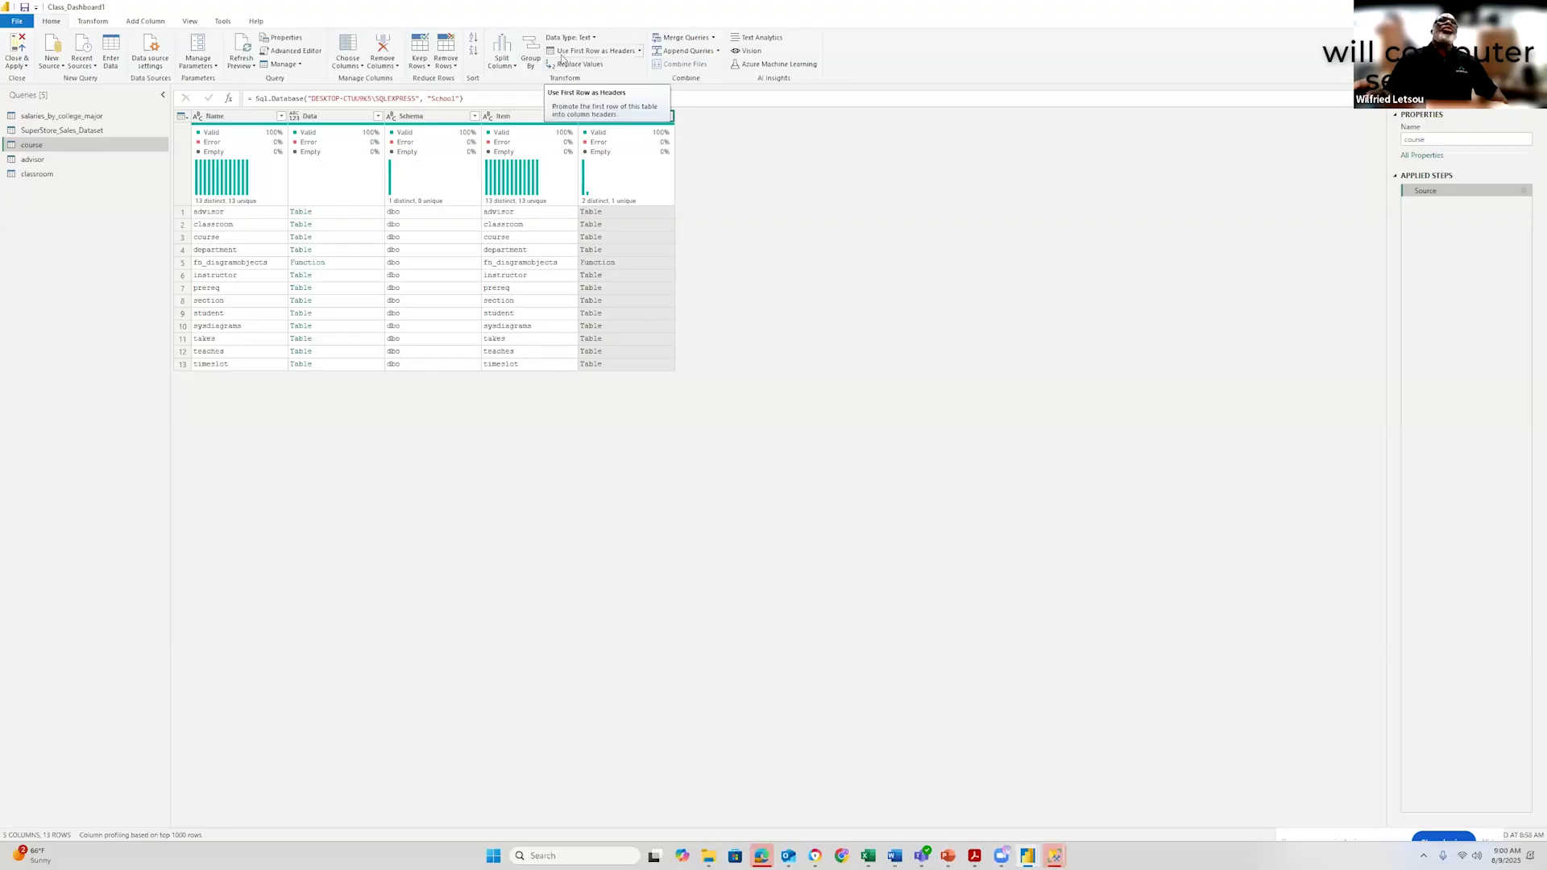
click(639, 54)
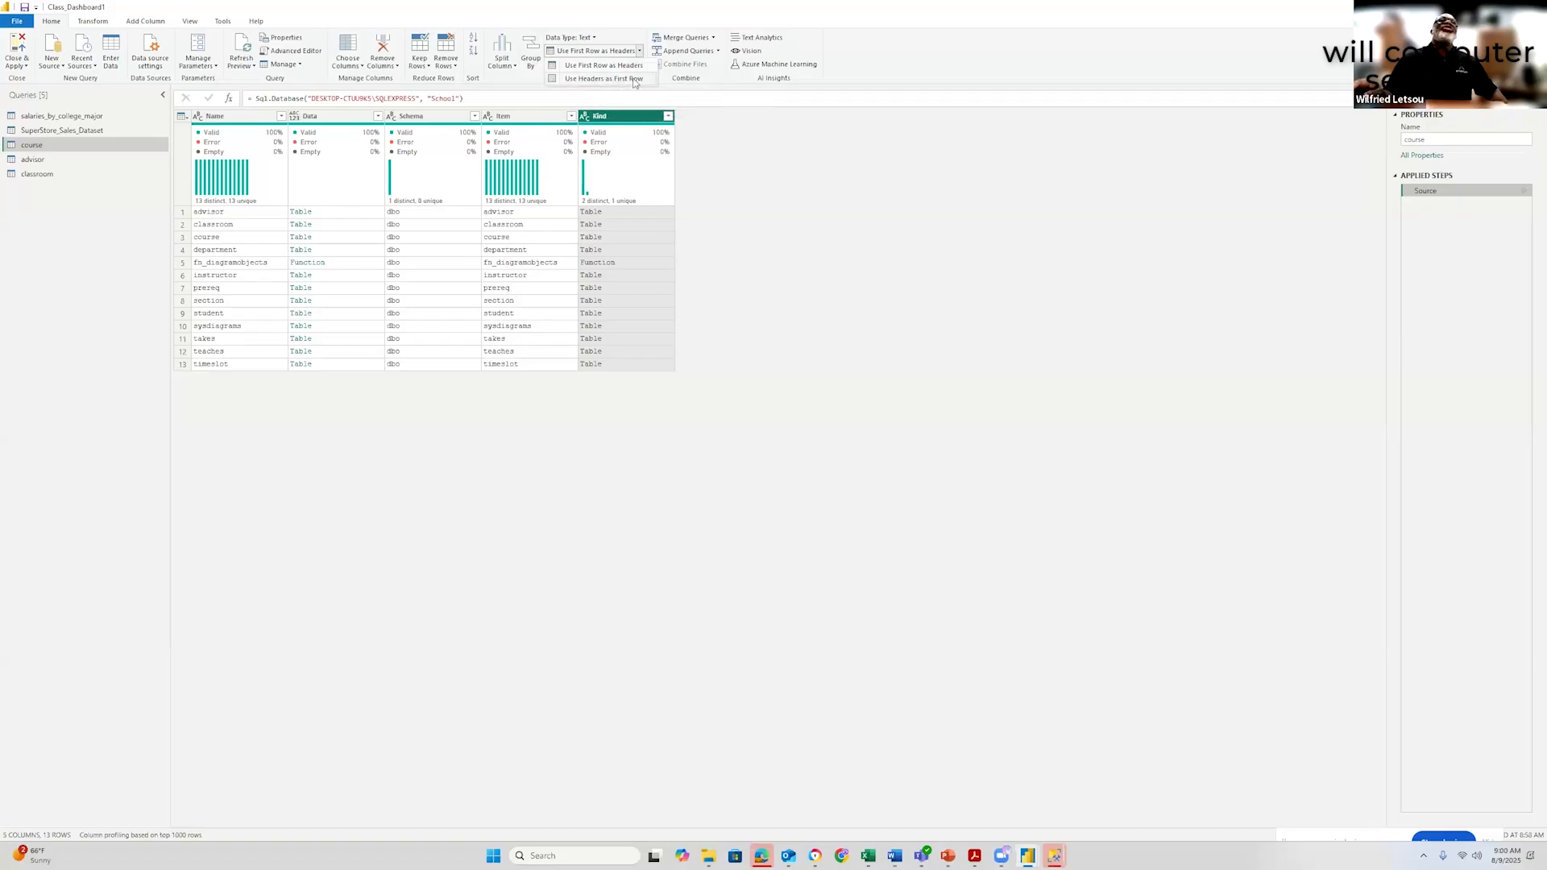
click(933, 190)
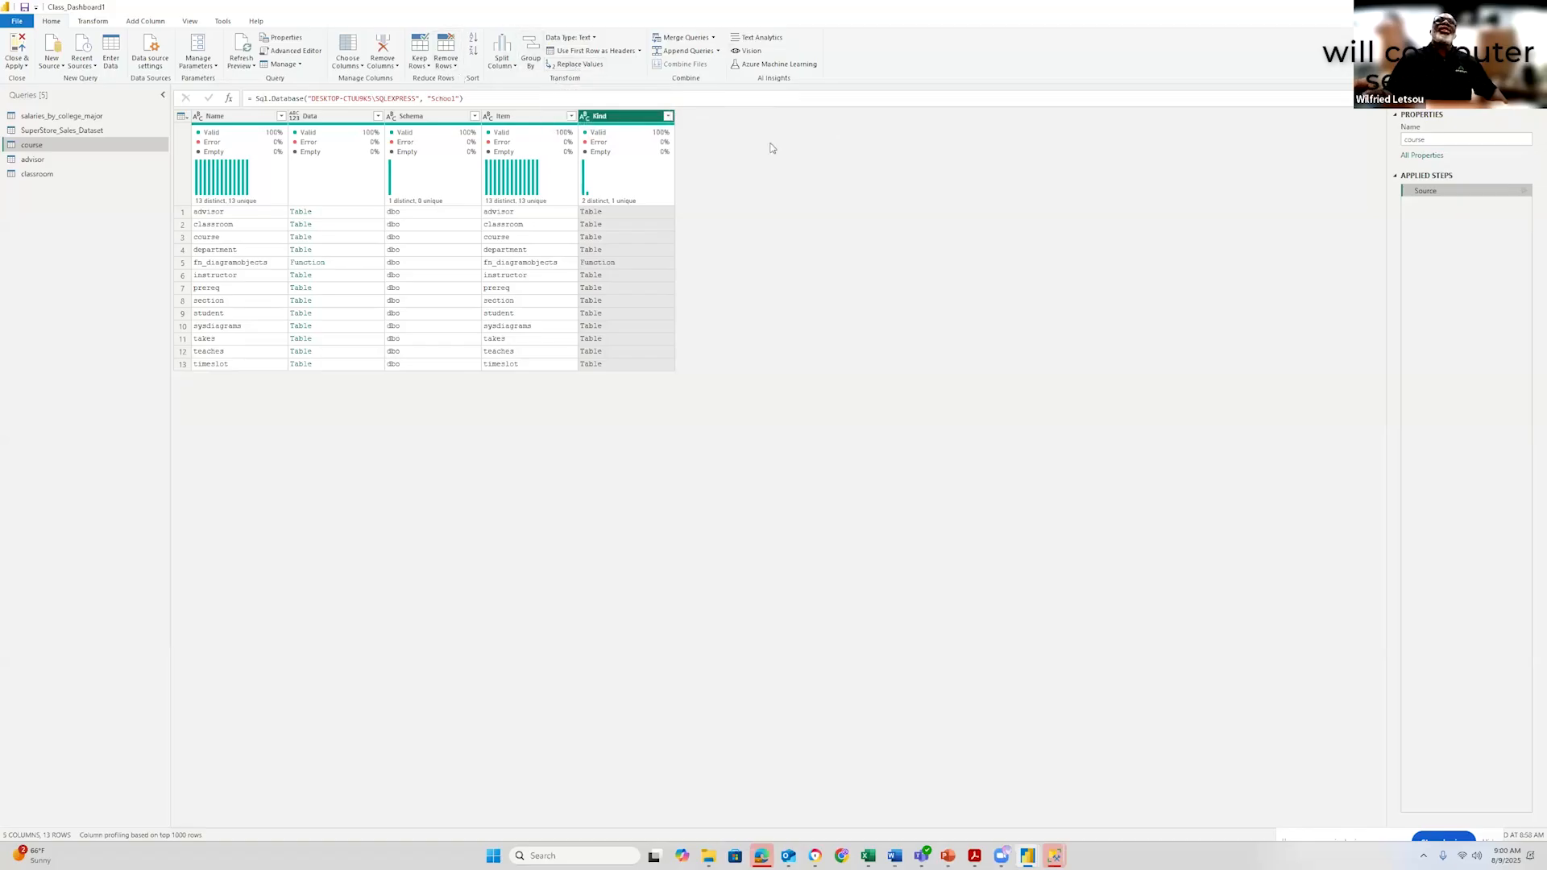
right_click(617, 215)
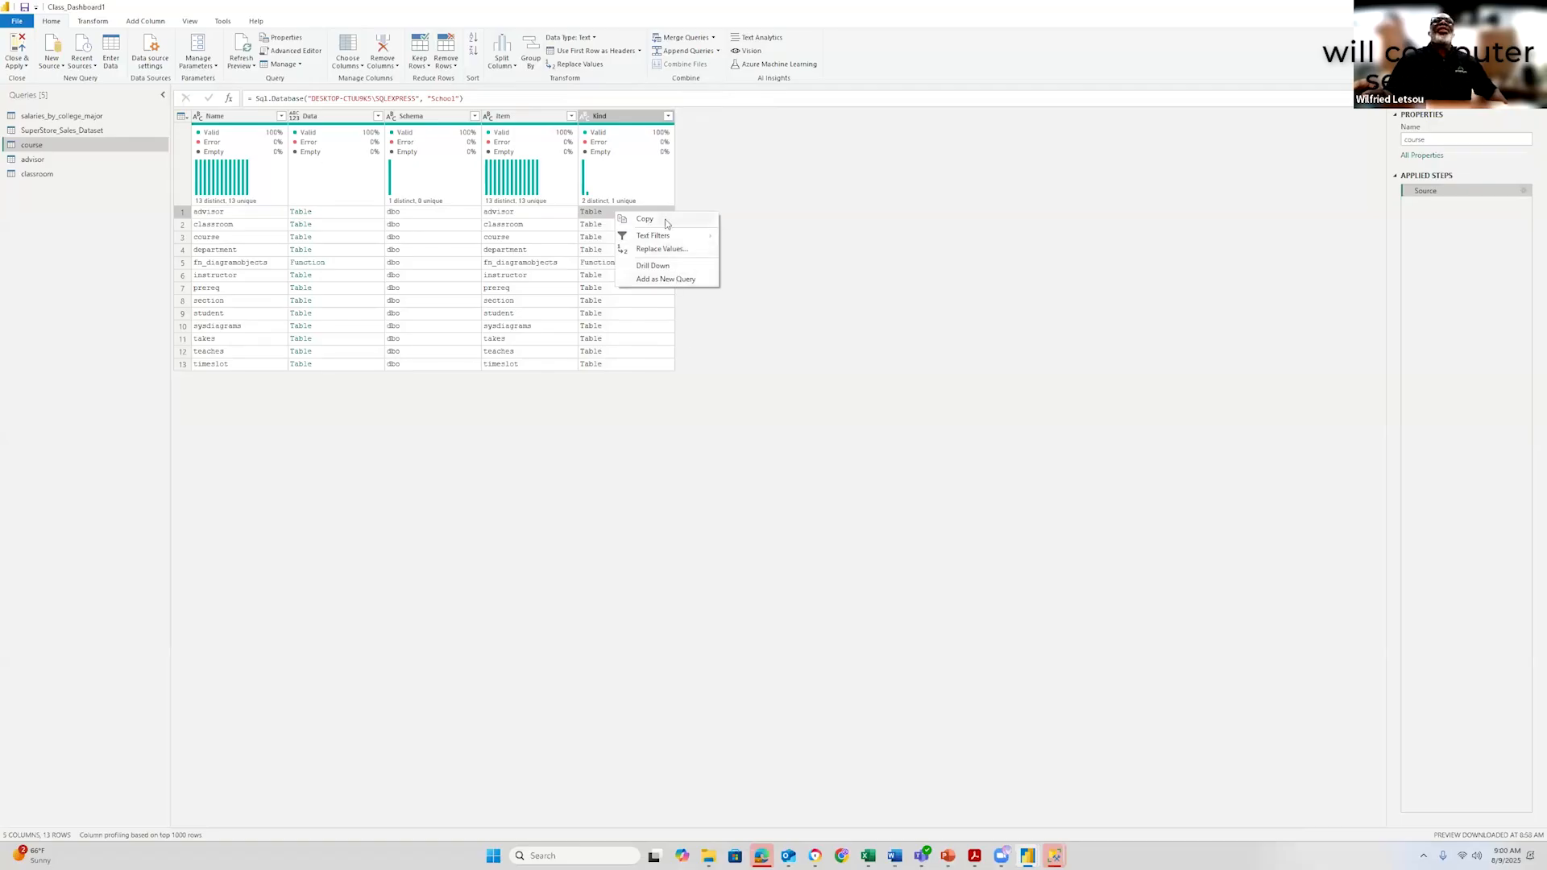
click(764, 509)
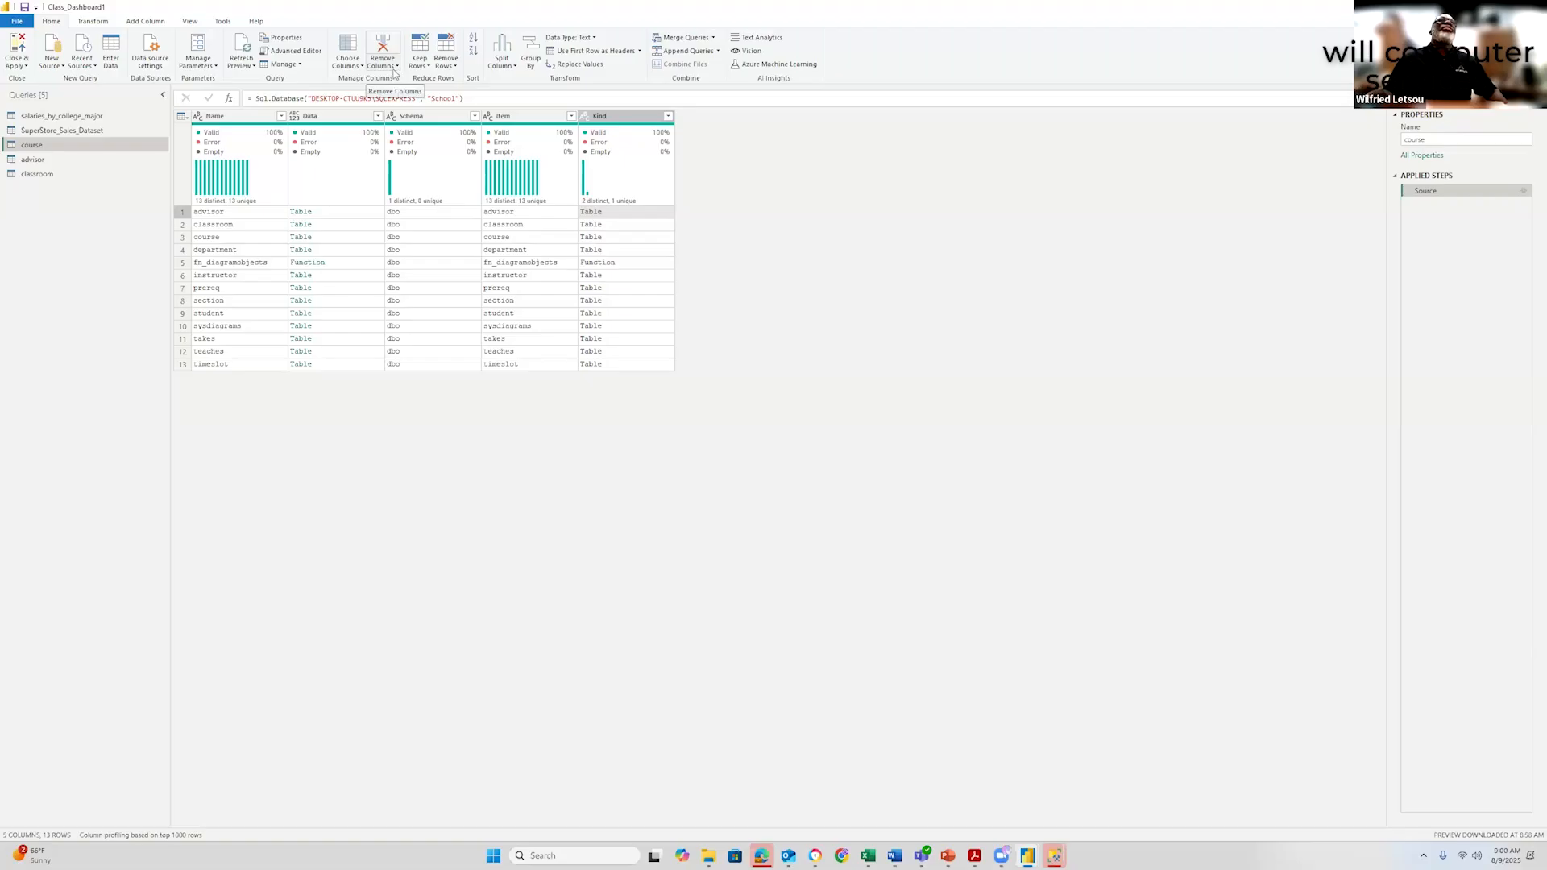
Review the Remove Rows and Keep Rows options on the course query, and open Keep Range of Rows and cancel it
click(454, 67)
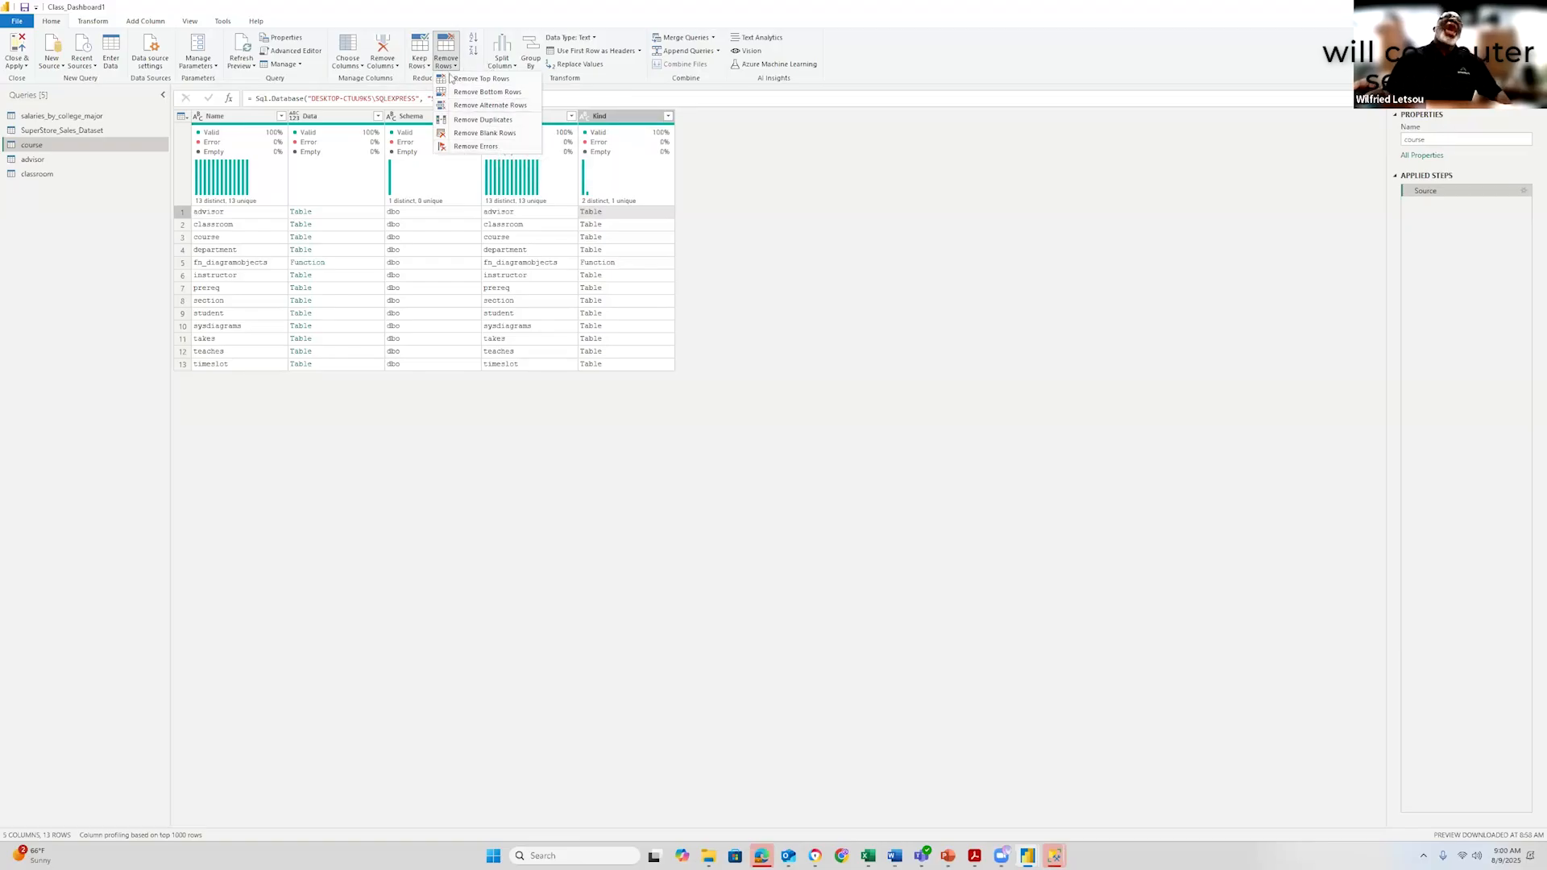
click(886, 336)
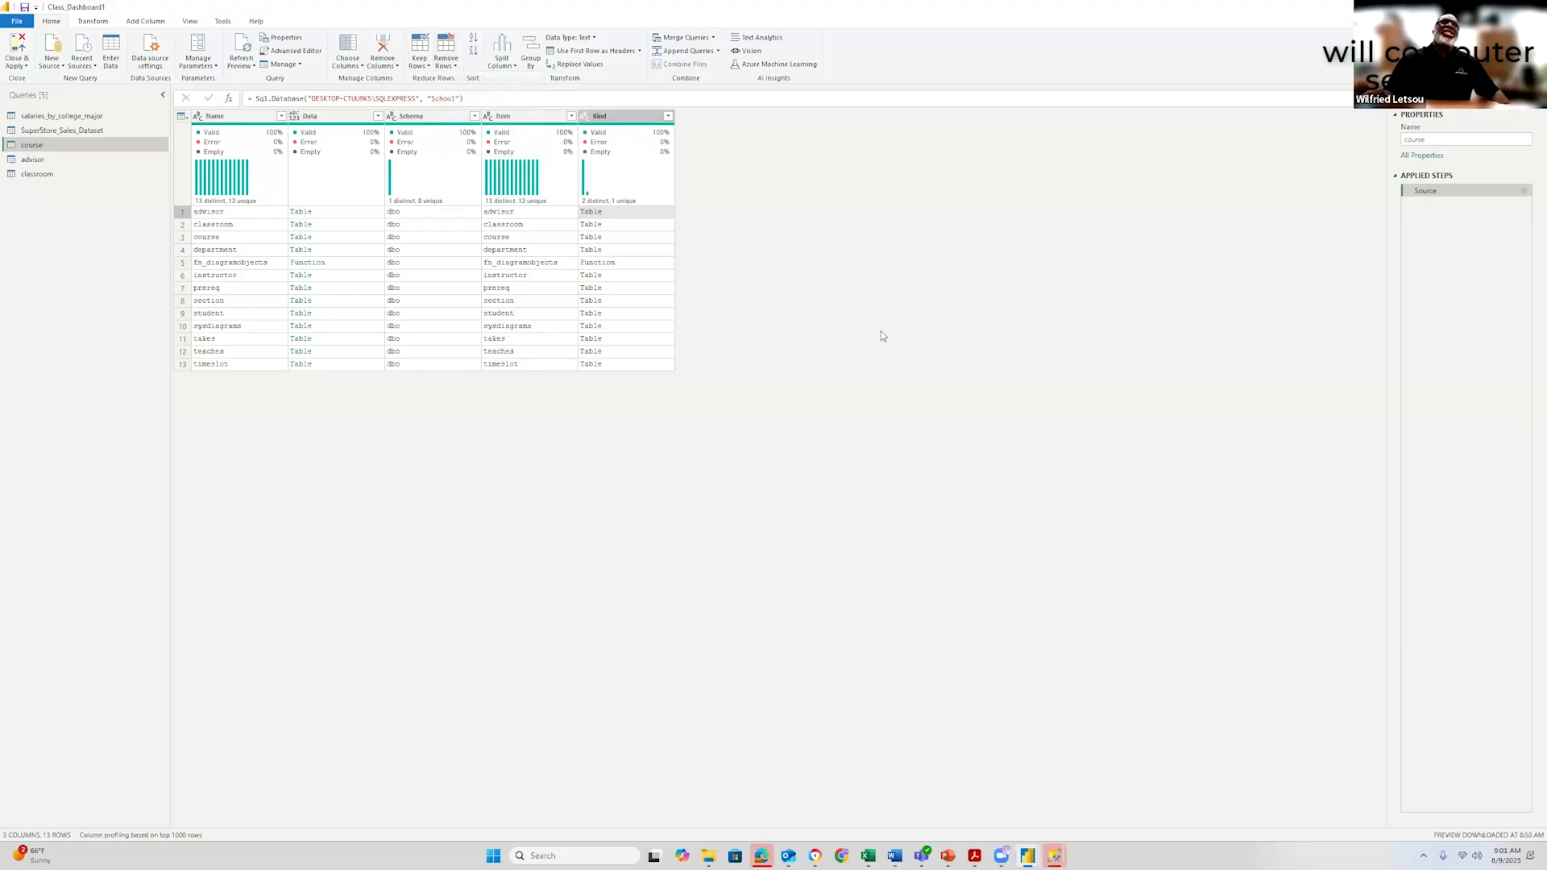
click(431, 68)
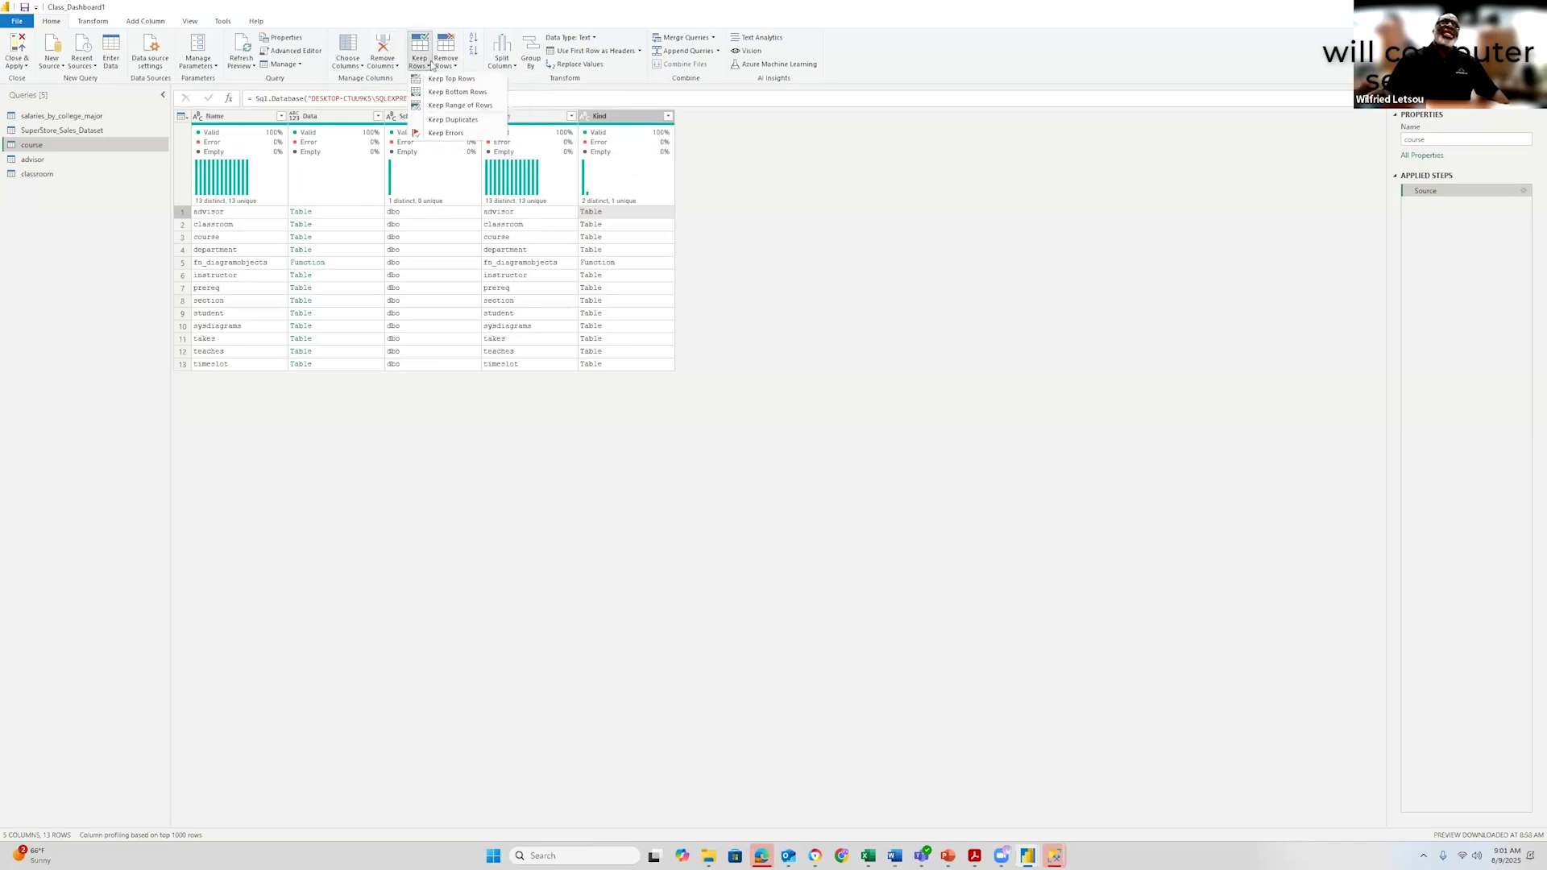
click(454, 108)
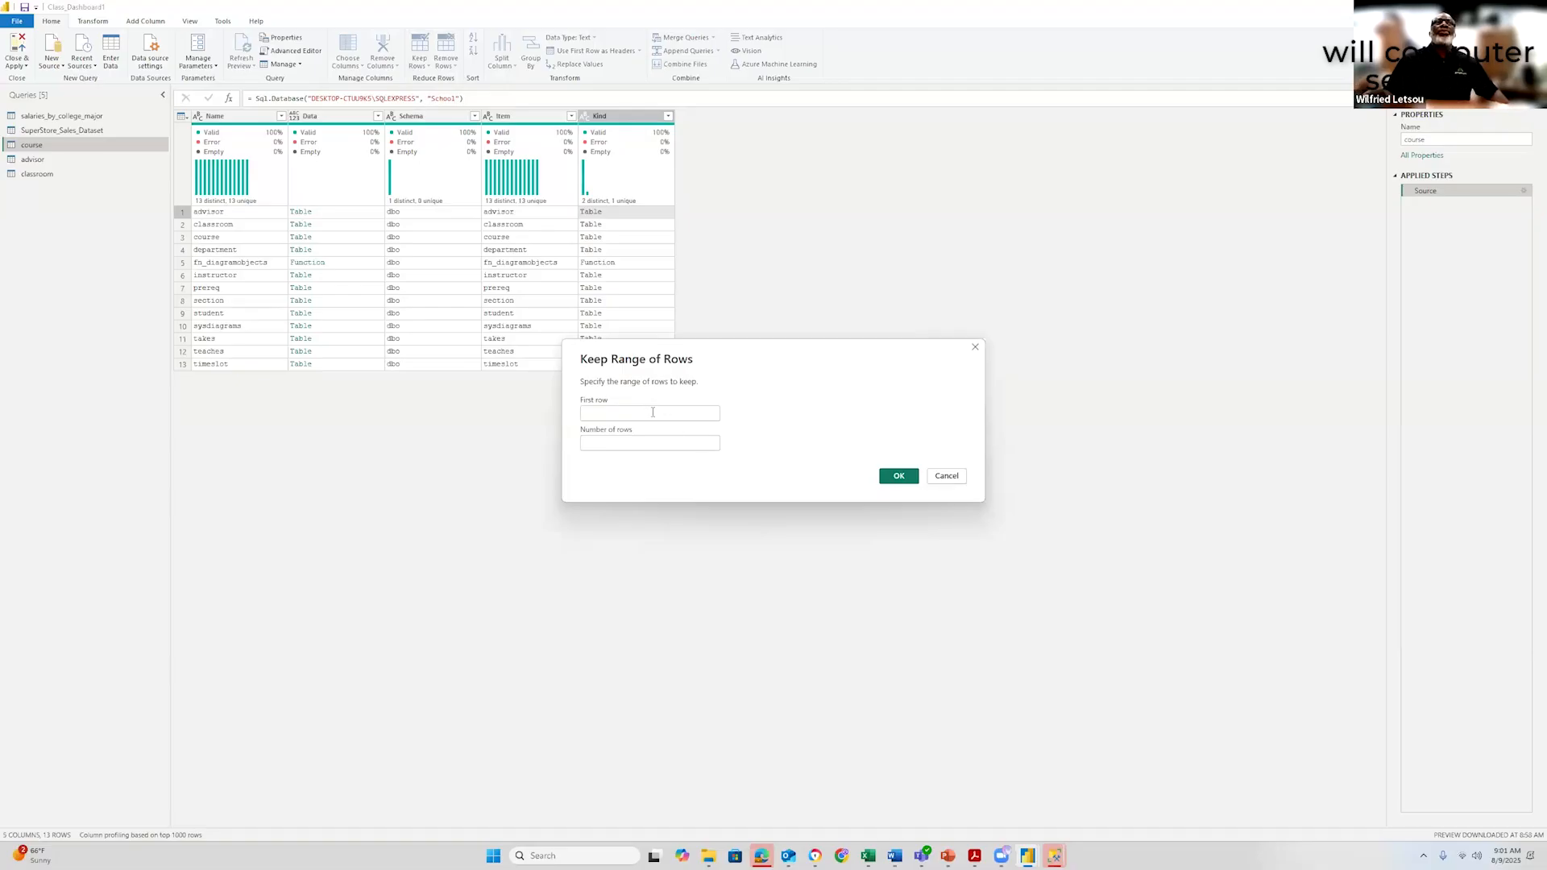
click(949, 477)
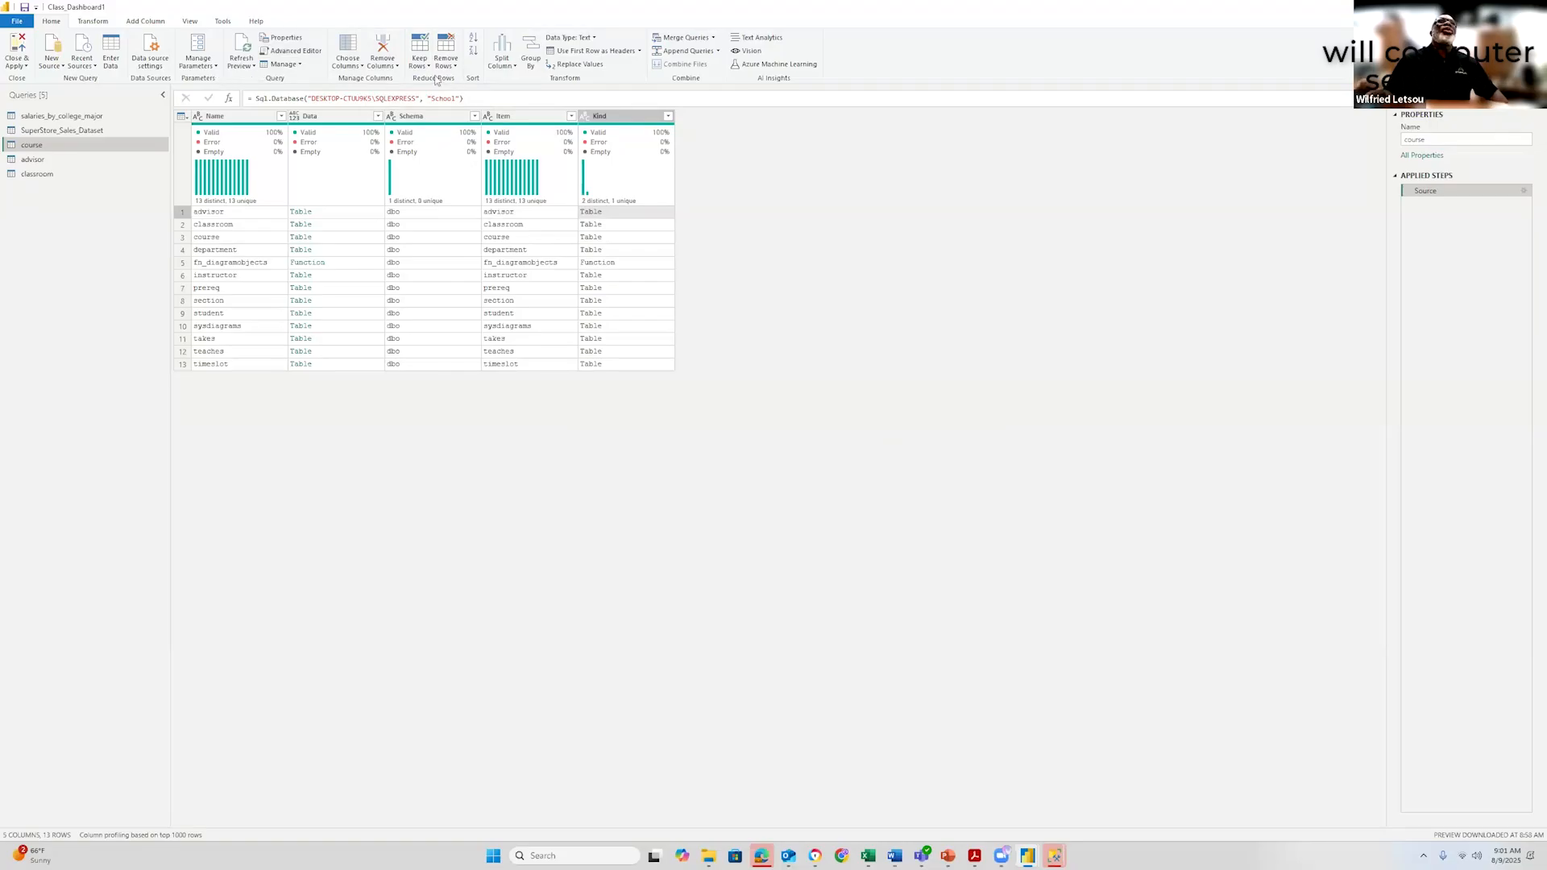
Review the Split Column options and the context commands of the Kind column
click(515, 66)
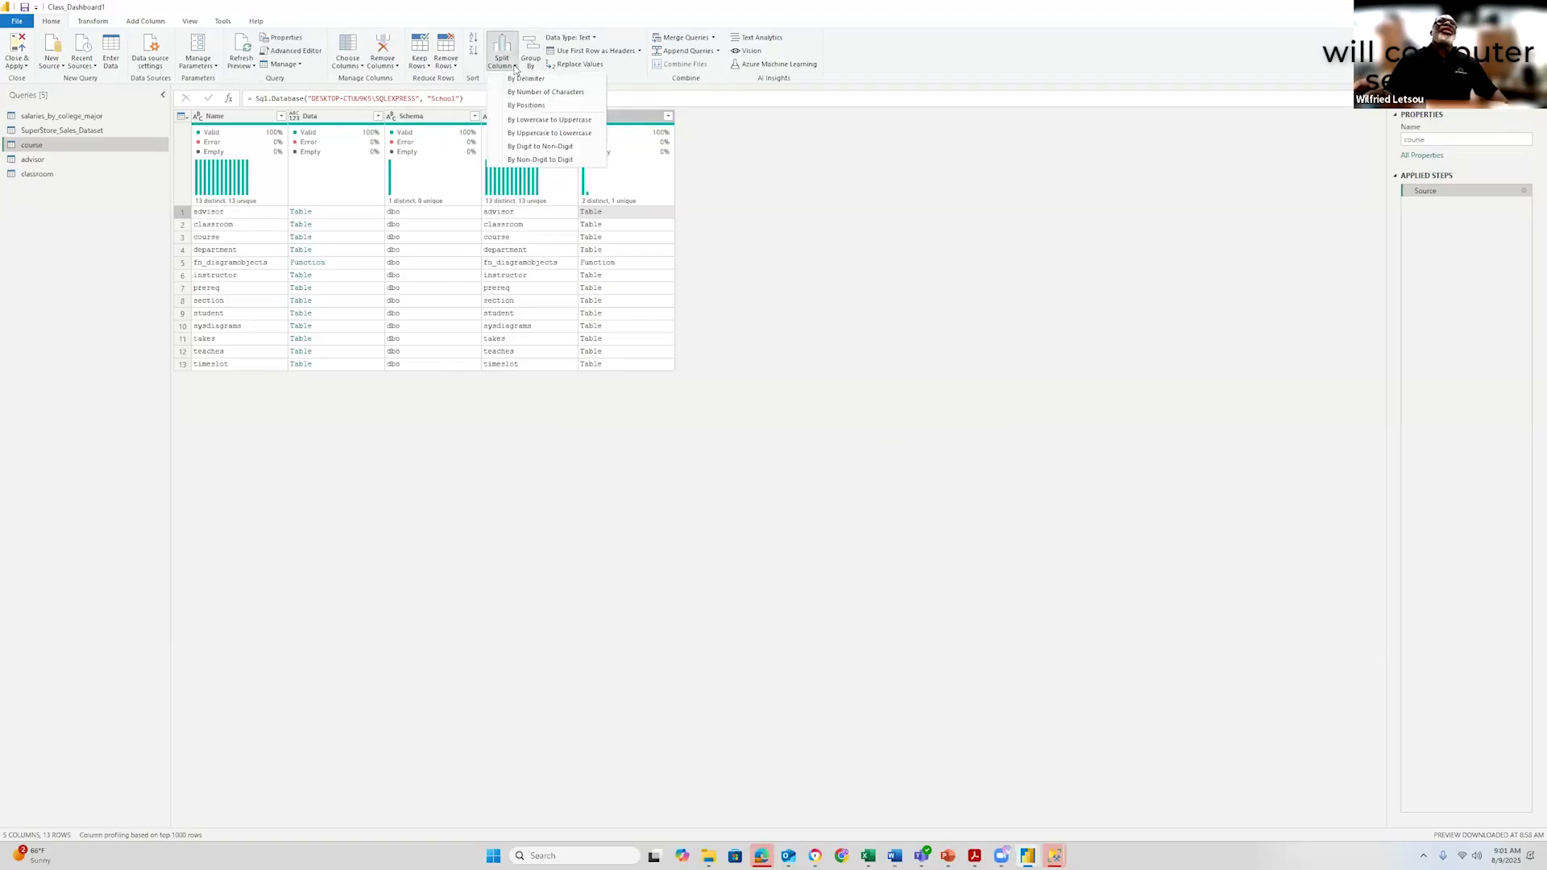
click(601, 118)
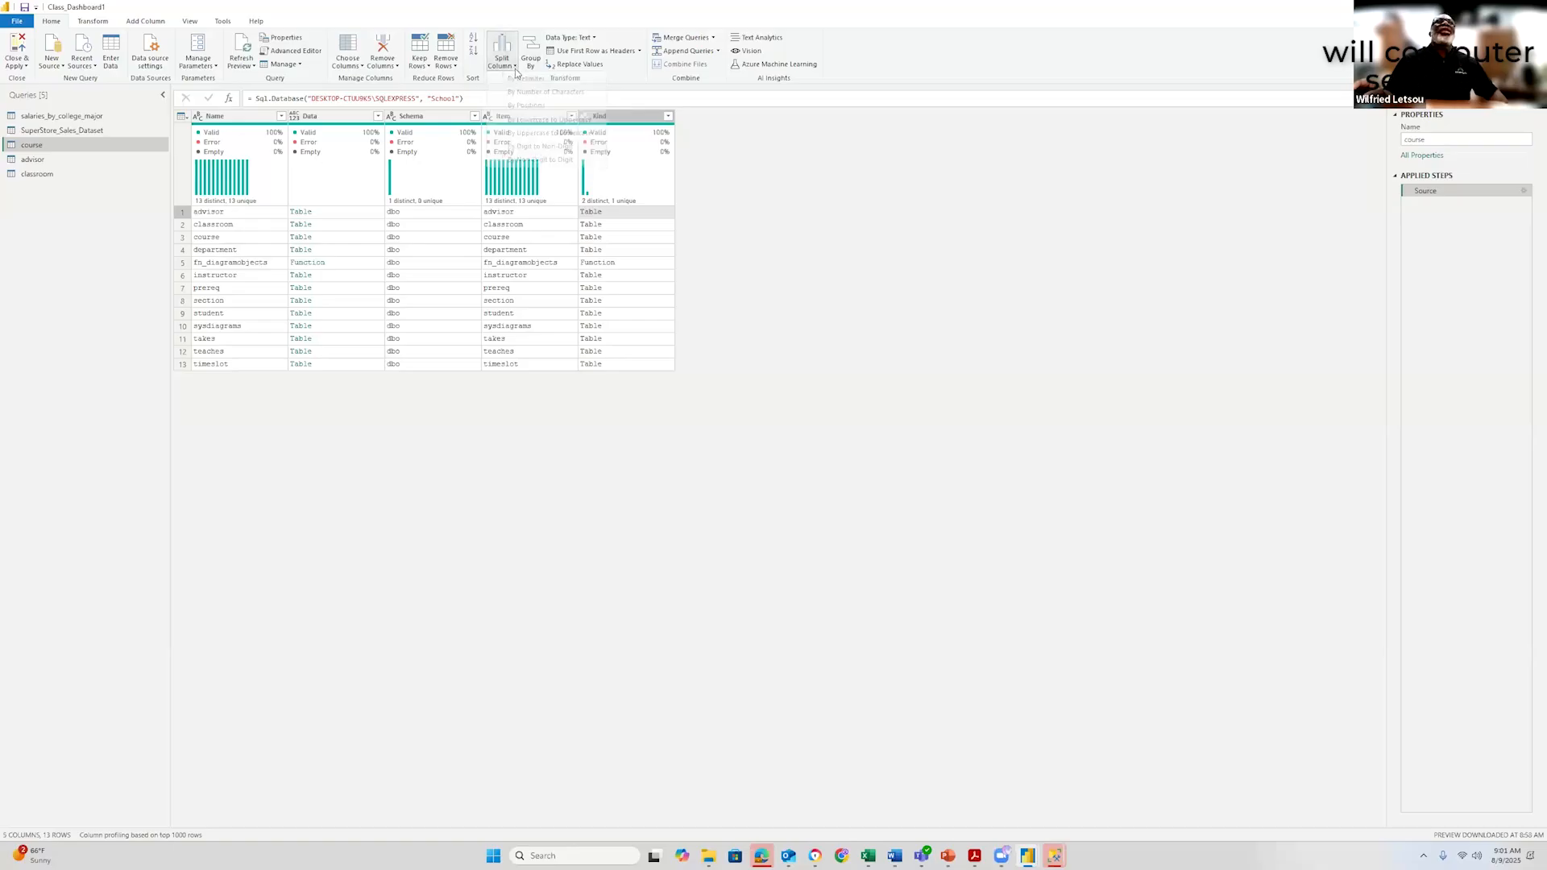
right_click(621, 119)
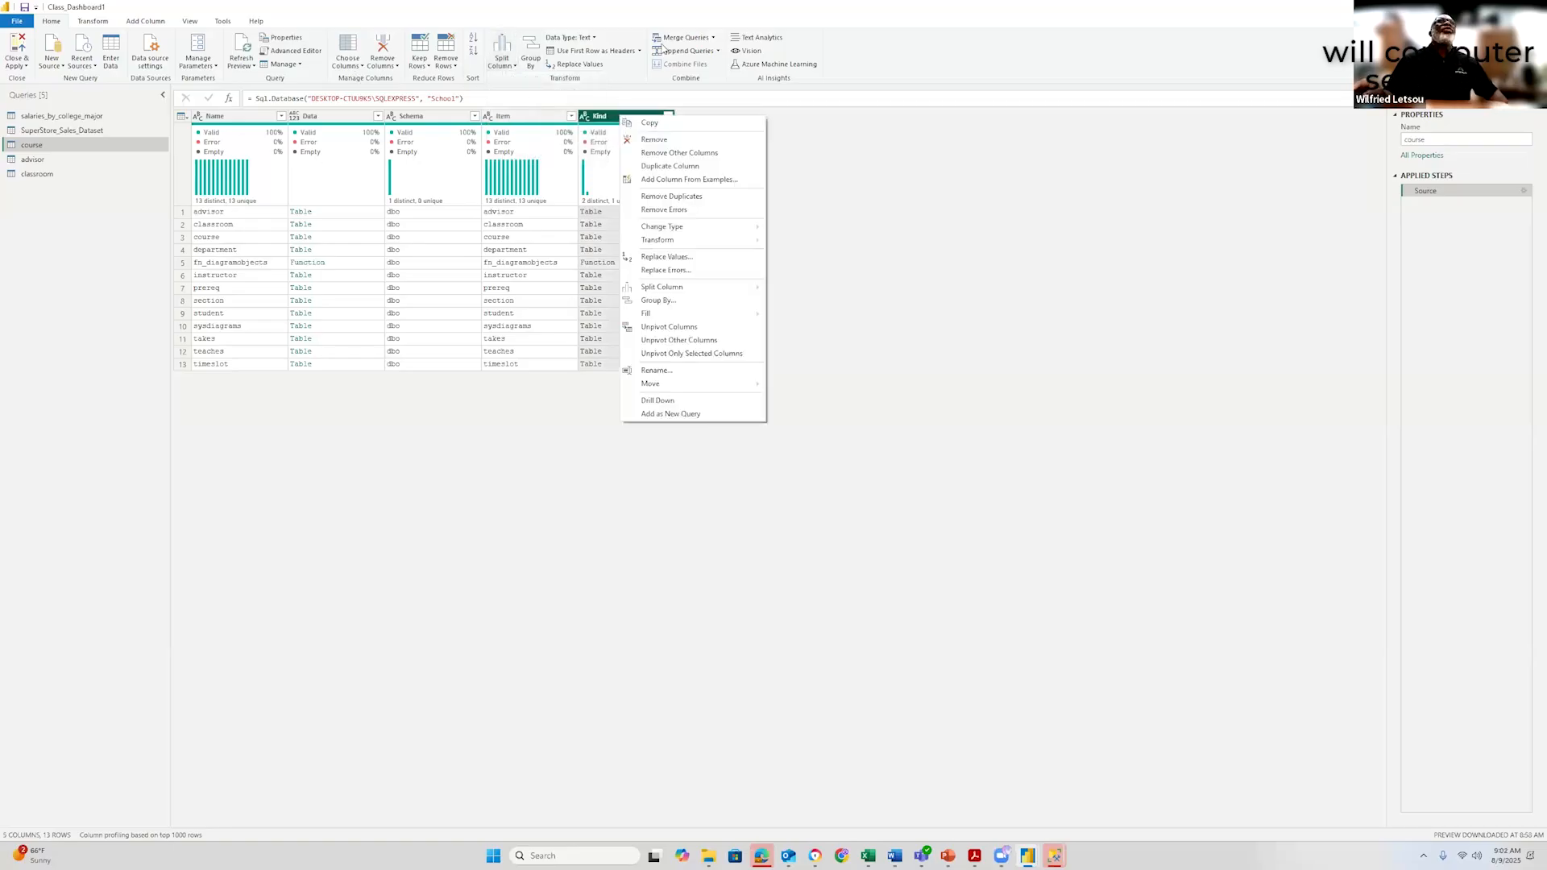
click(1020, 257)
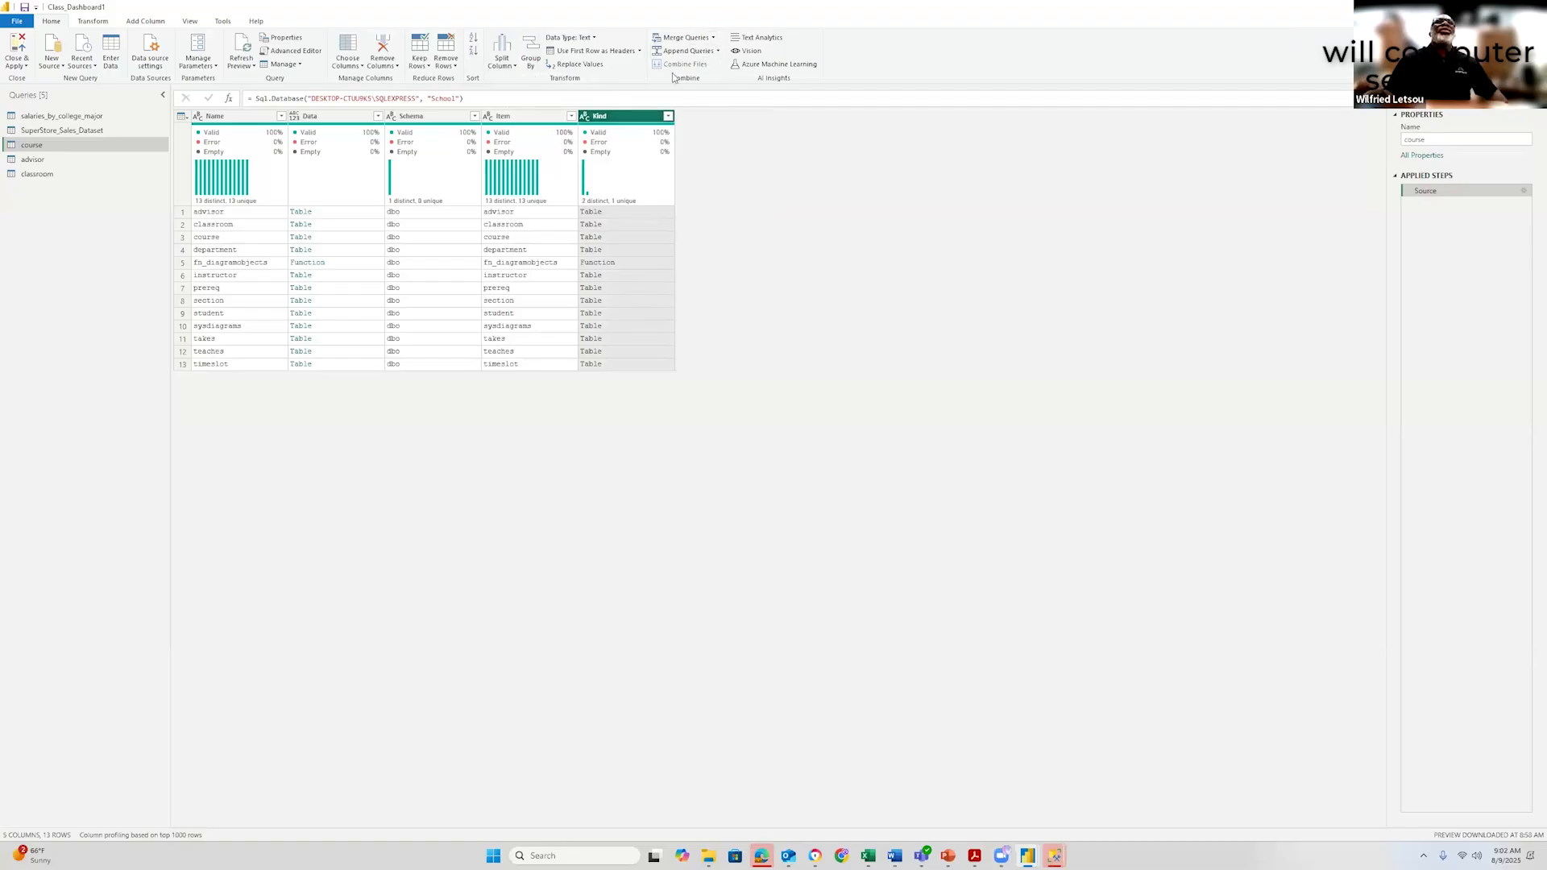
Examine the data types available for the Kind column, keeping its current type
click(595, 39)
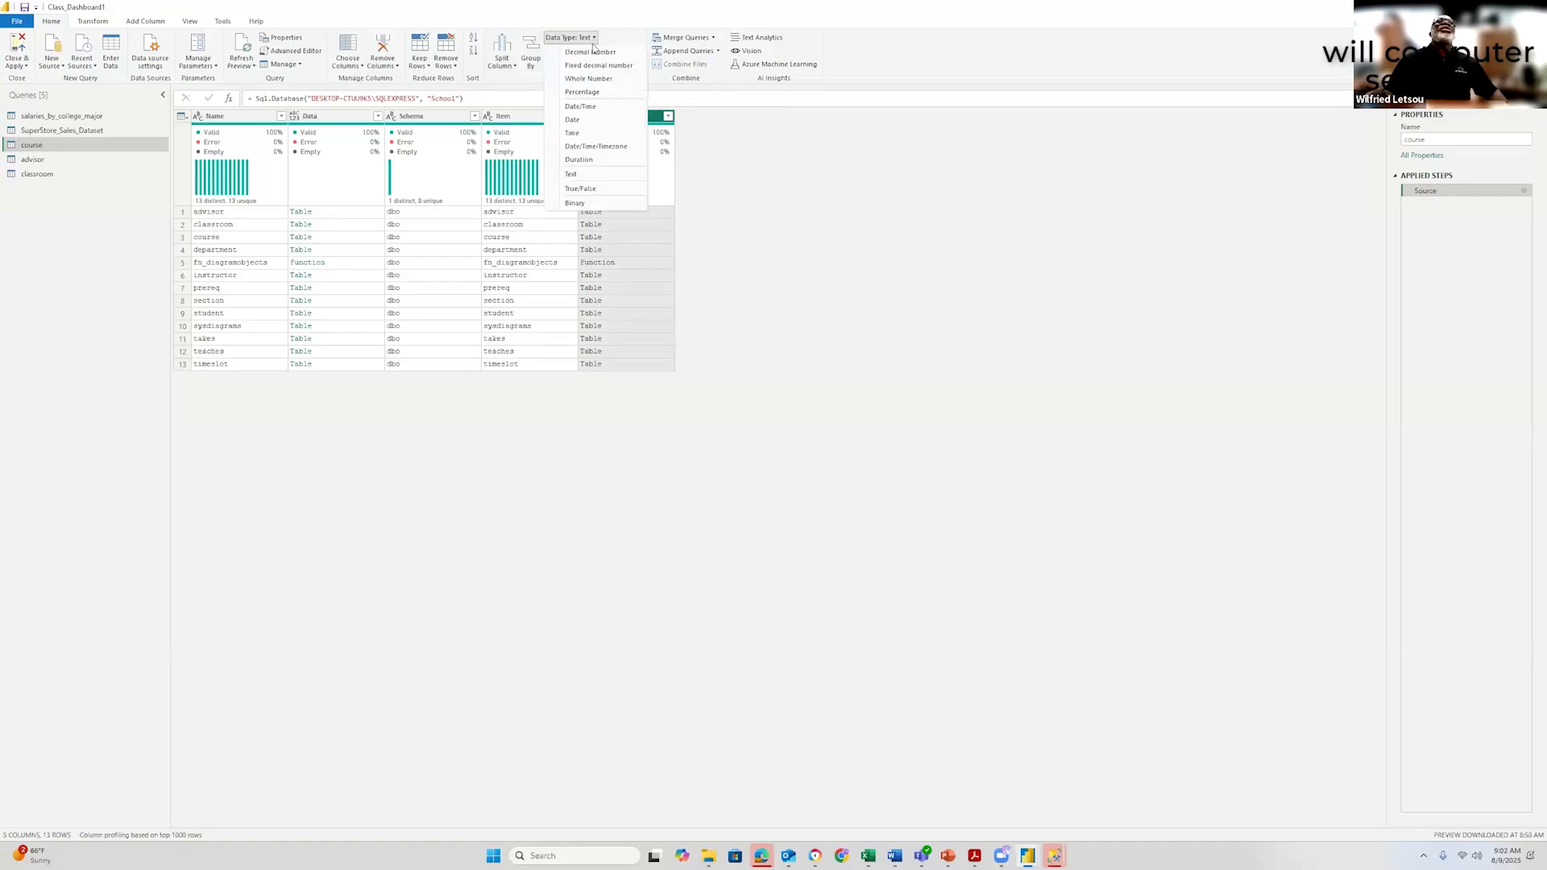
click(610, 118)
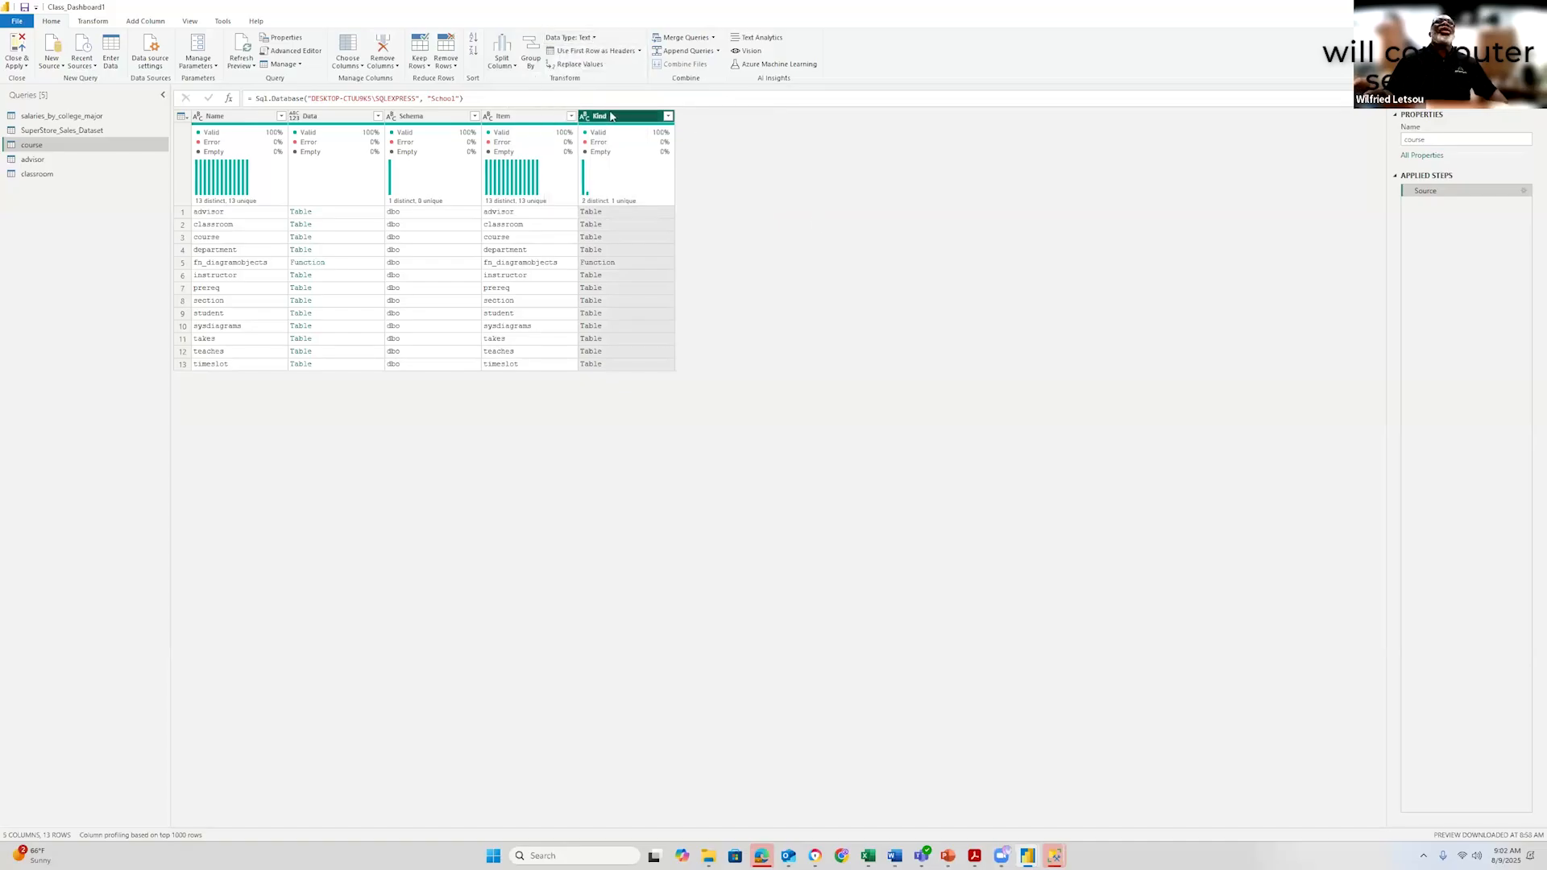
right_click(585, 120)
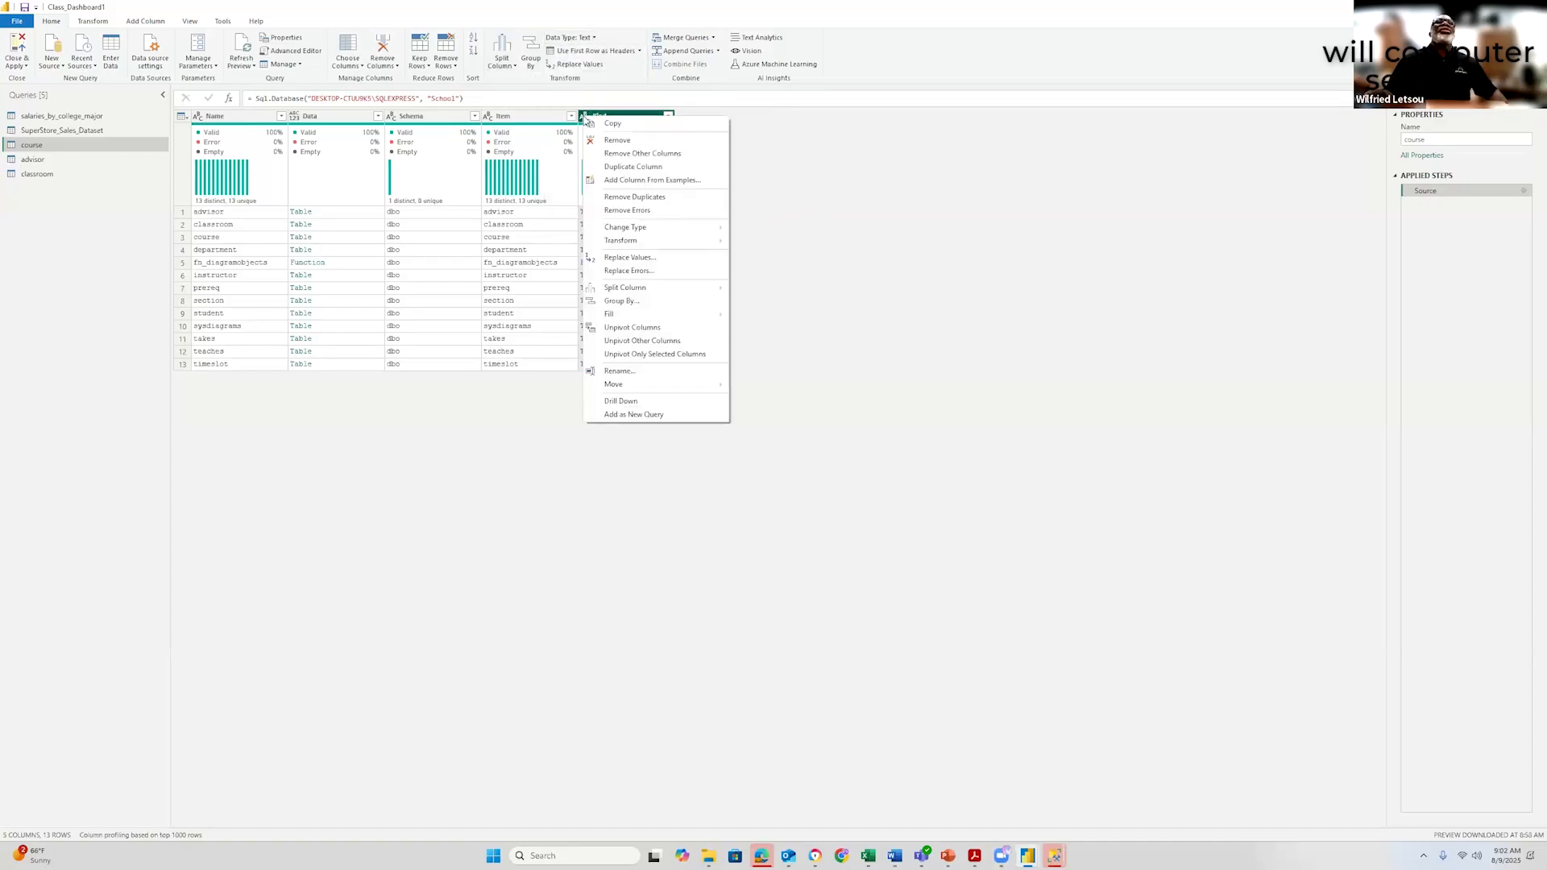
click(851, 367)
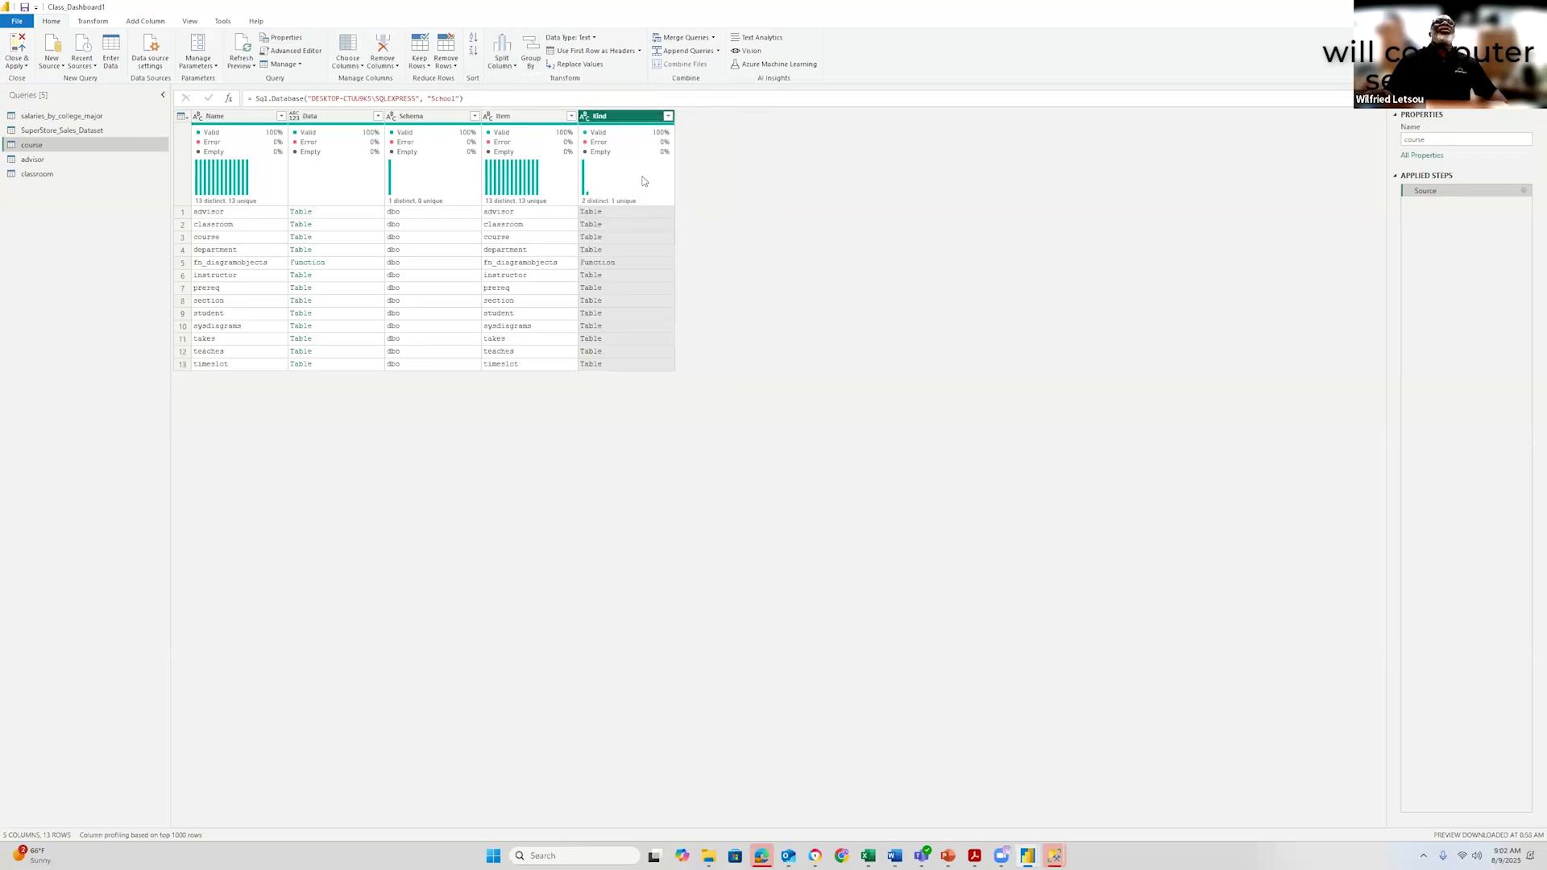
click(585, 117)
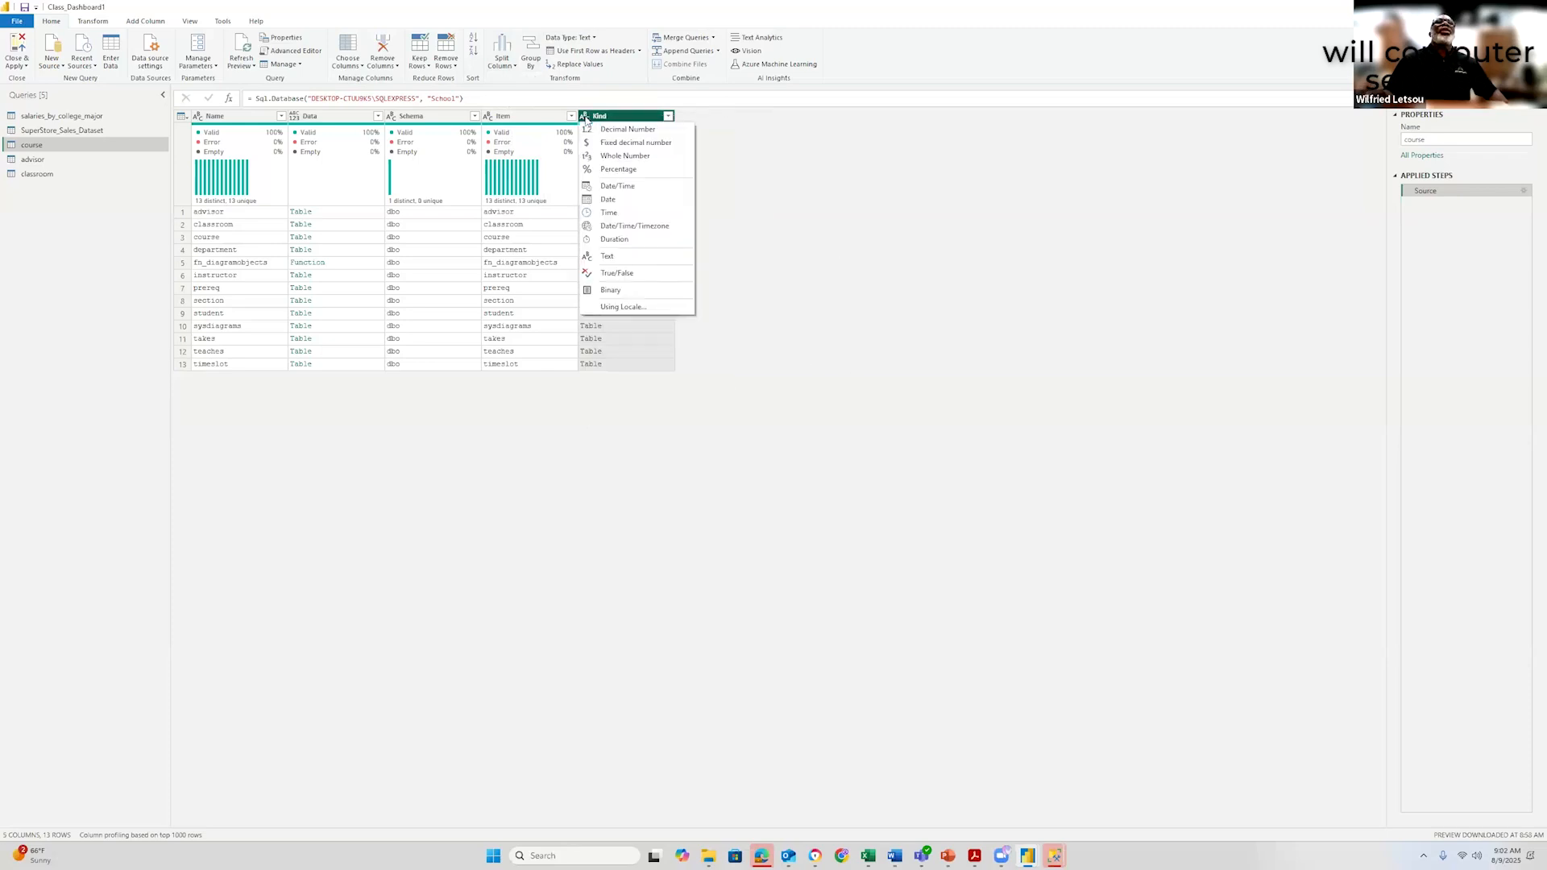
click(622, 117)
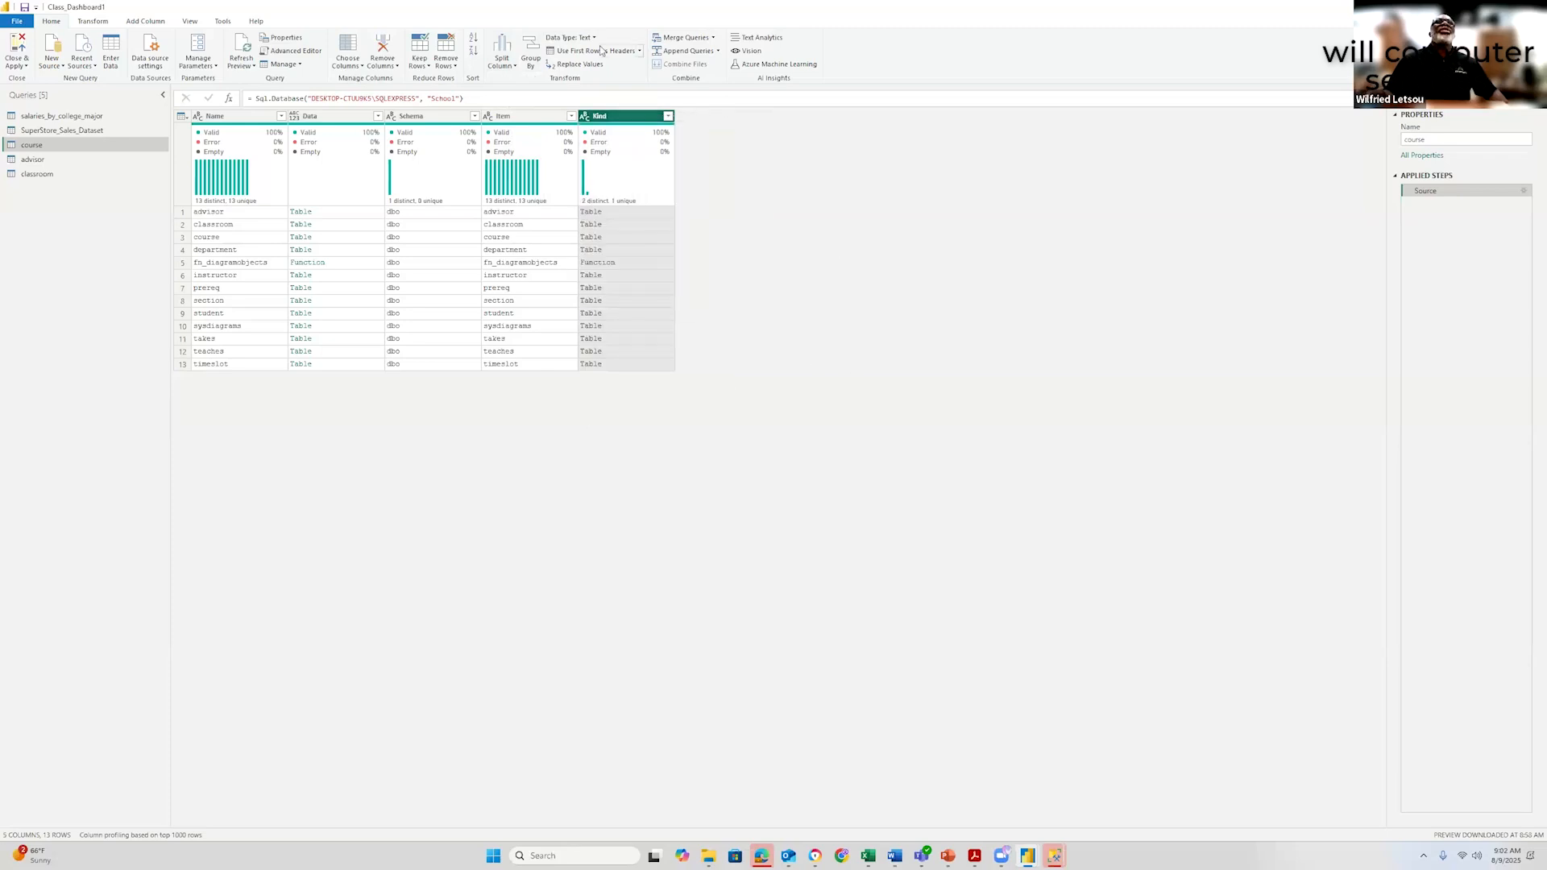
click(597, 42)
click(938, 243)
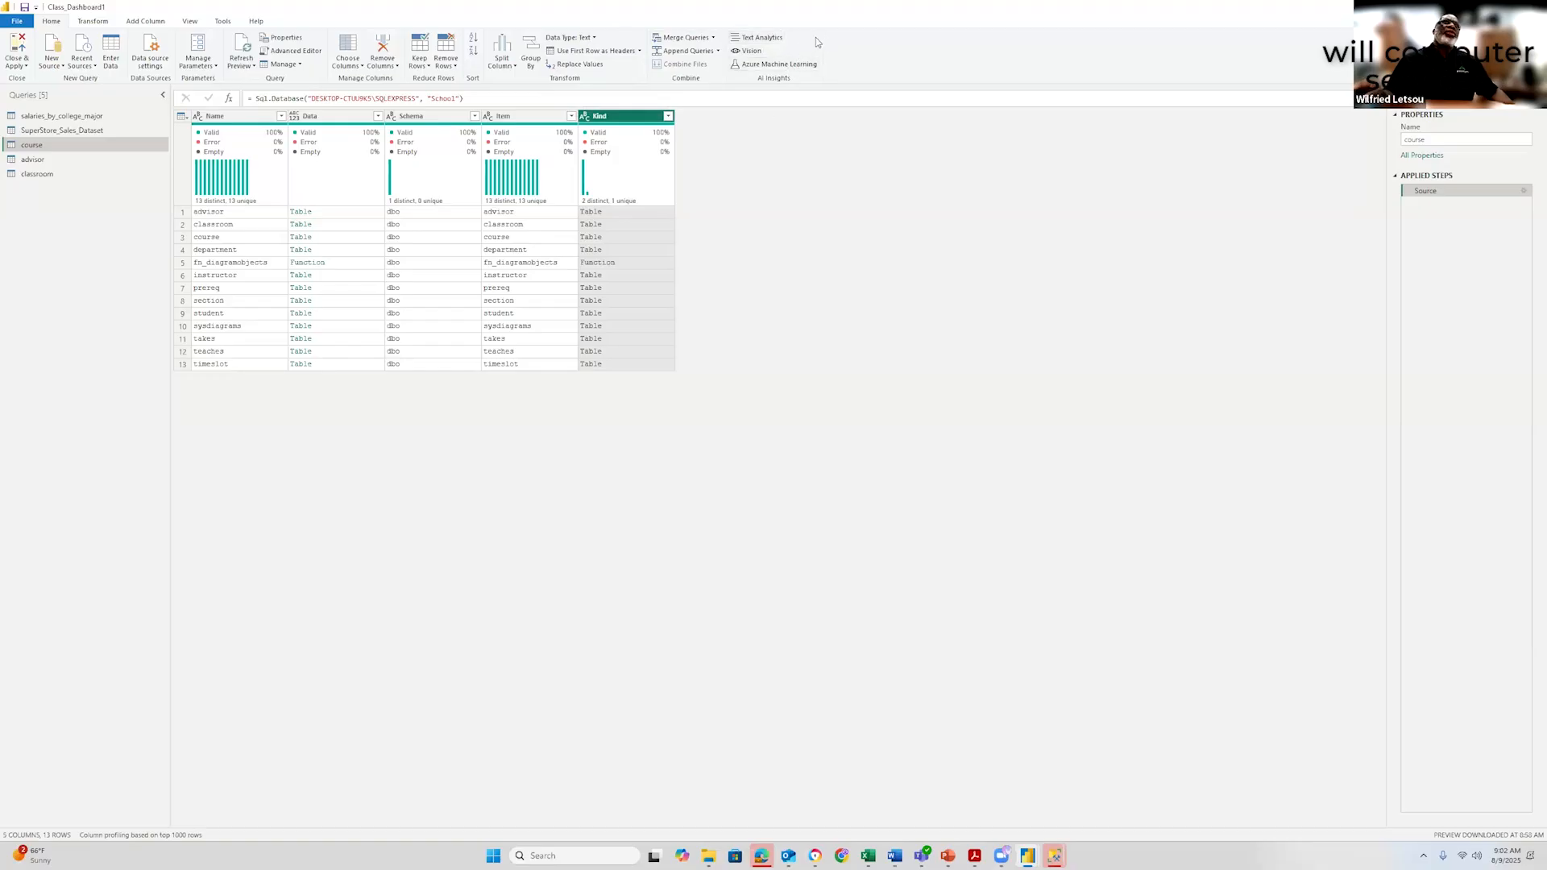
Review the query and parameter management options, and inspect the course query's code in the Advanced Editor without editing it
click(299, 65)
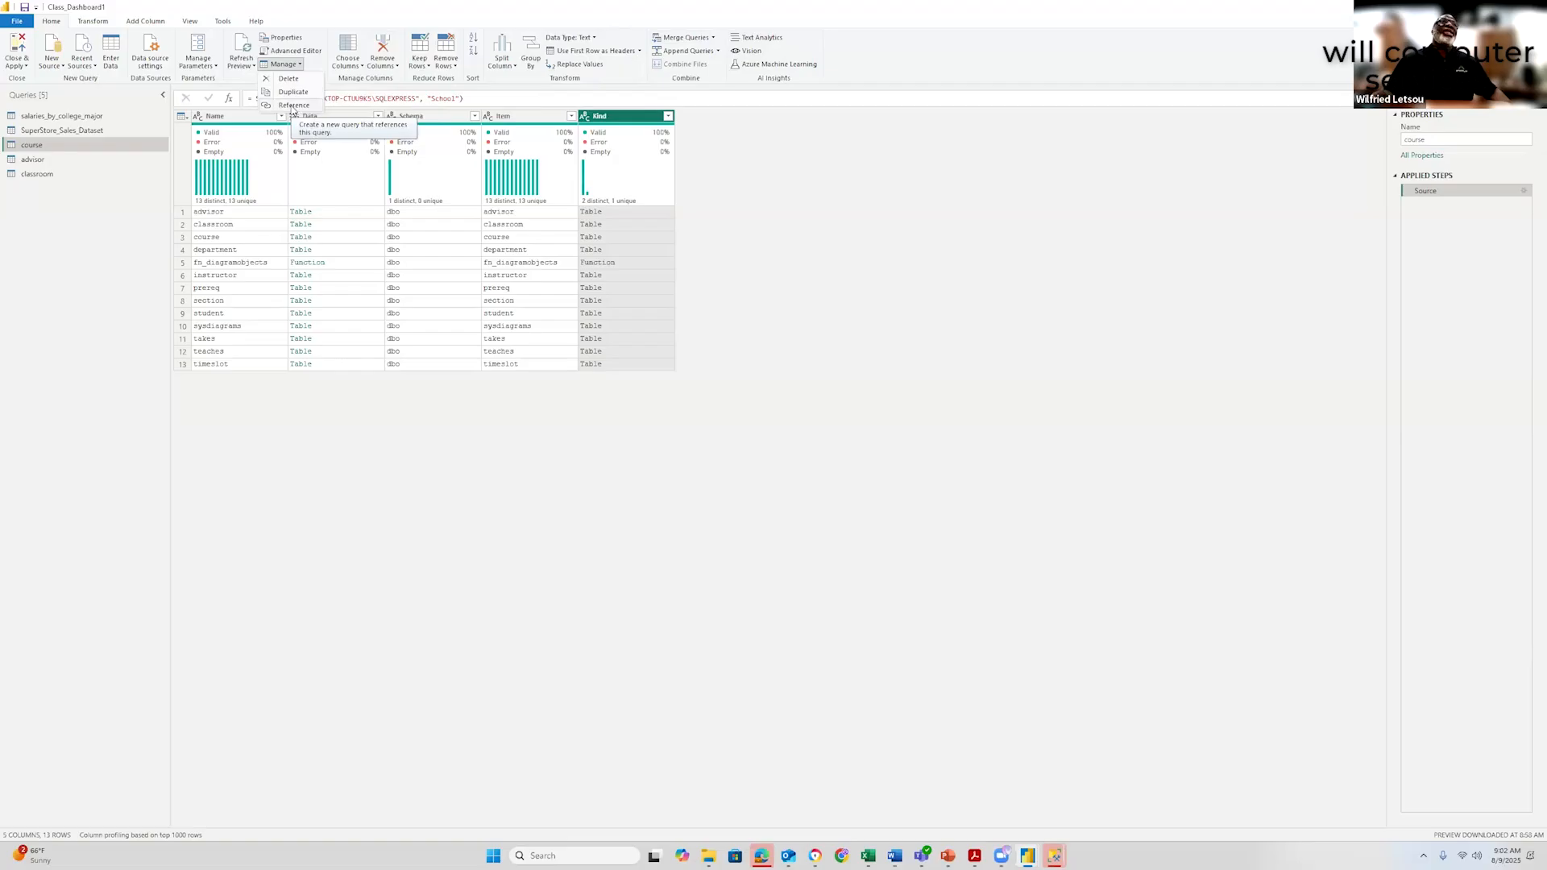
click(965, 453)
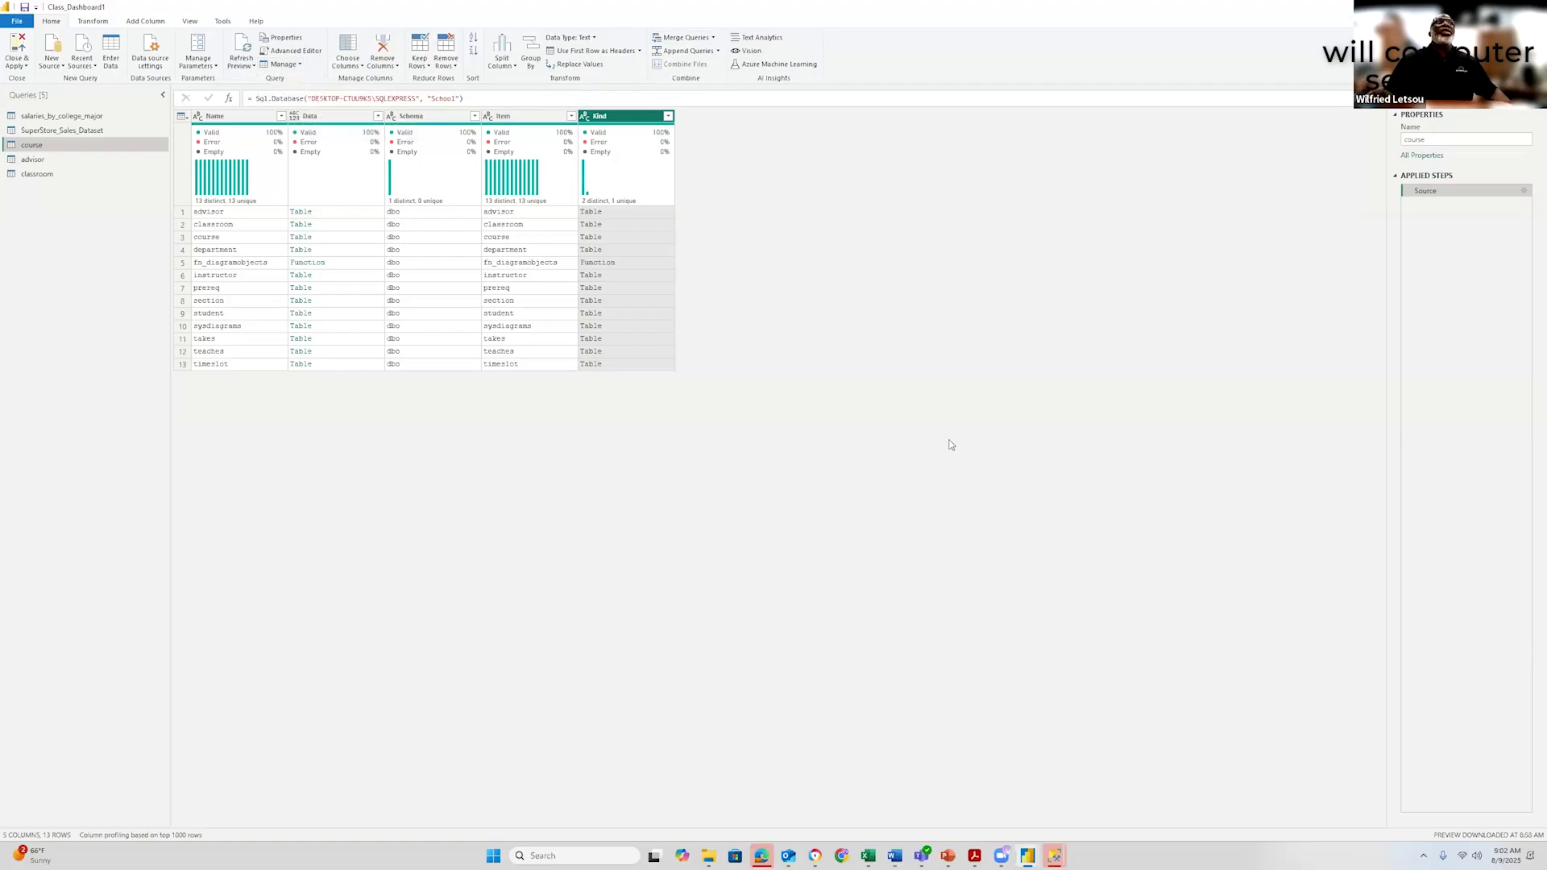
click(296, 51)
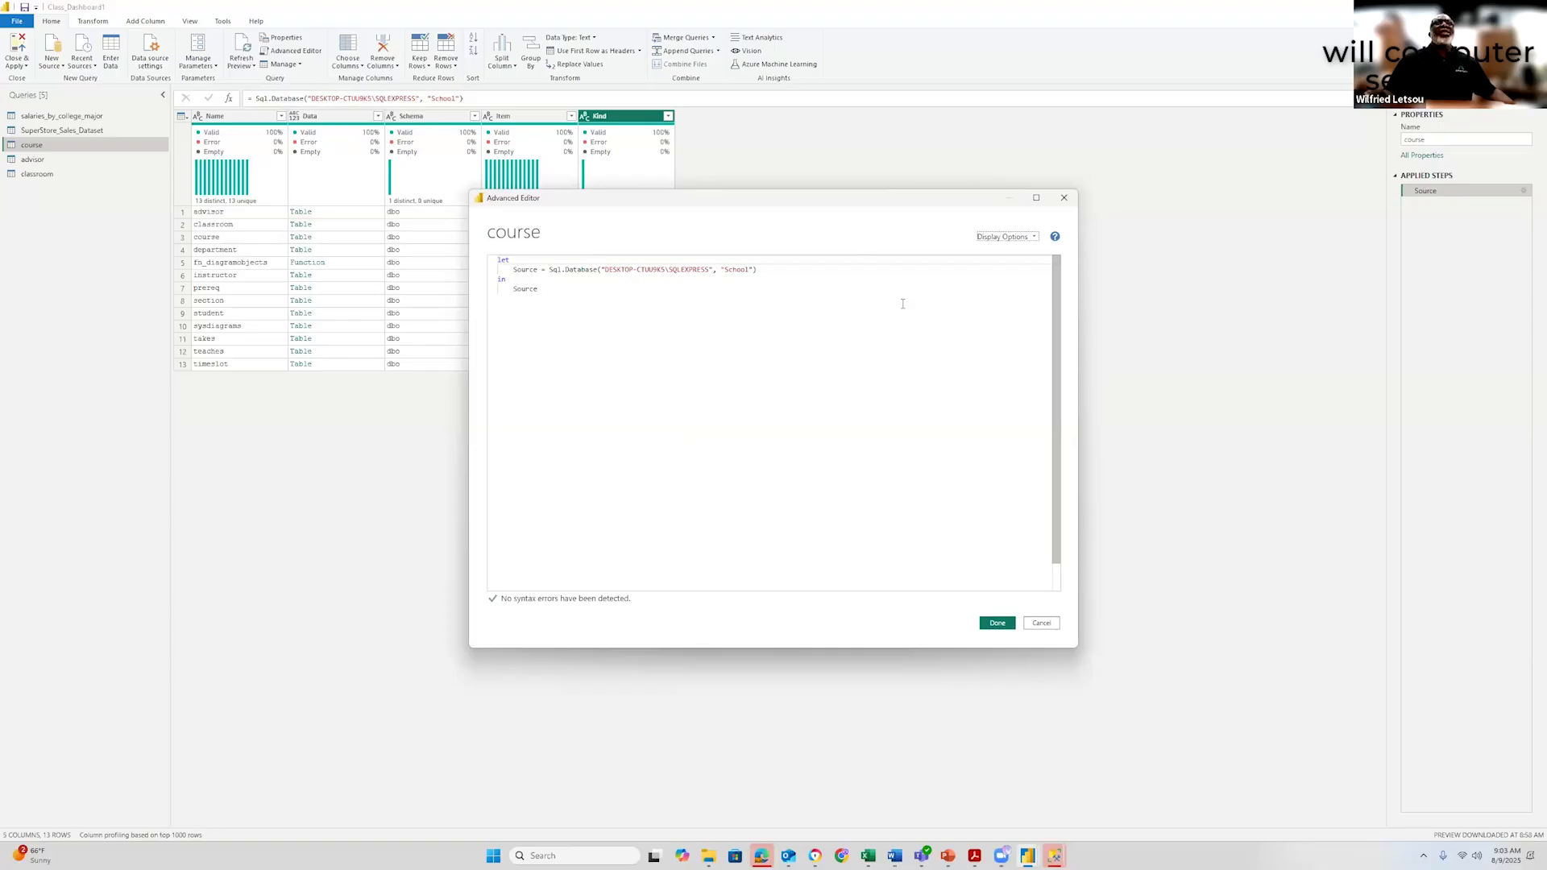
click(1047, 626)
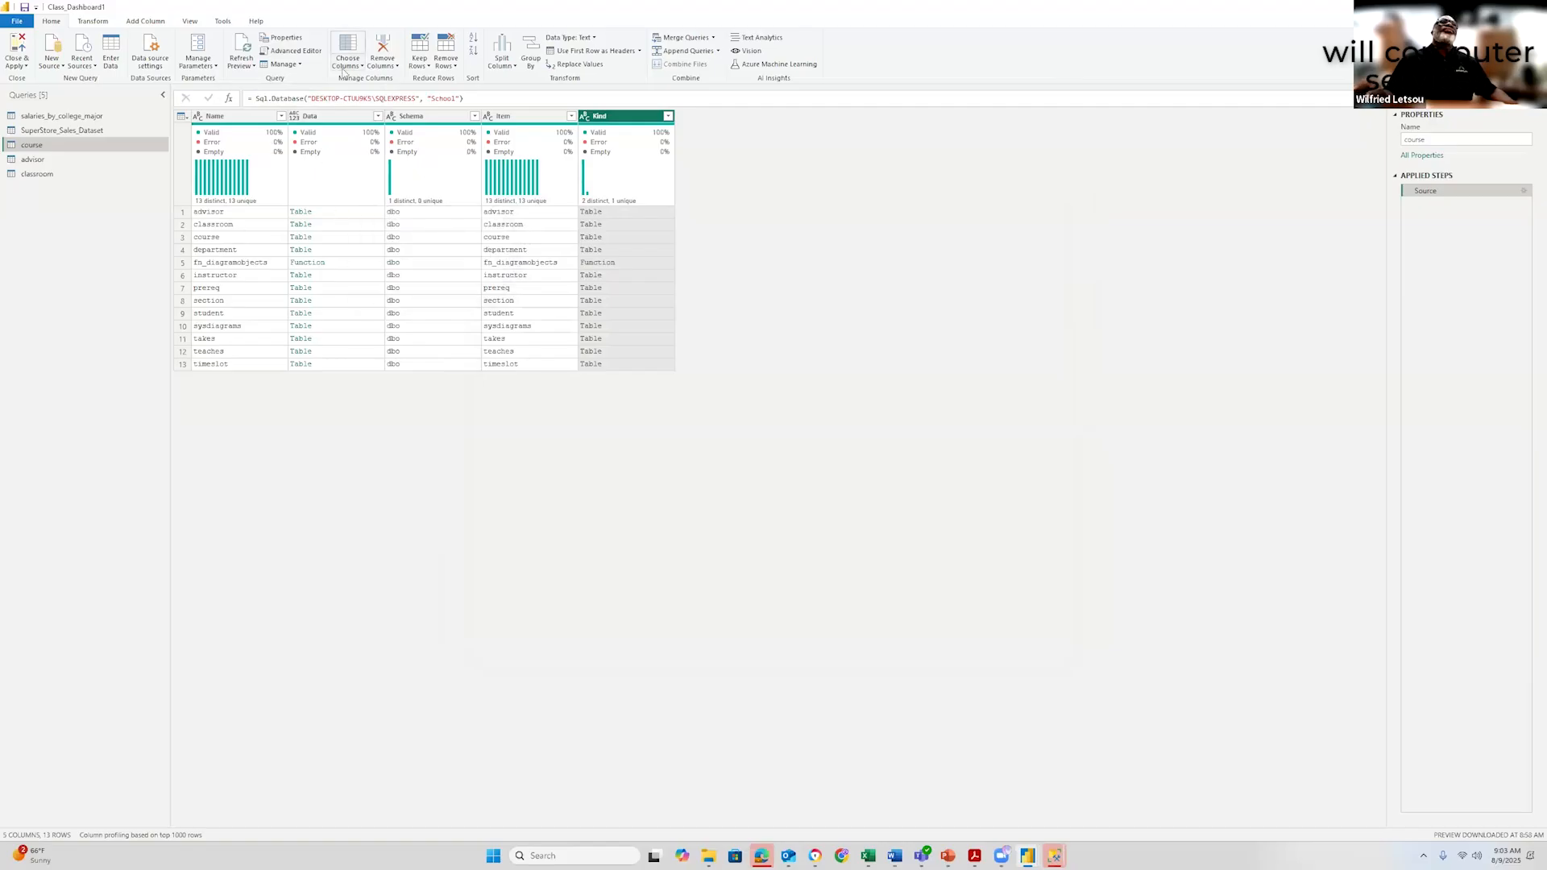
click(215, 68)
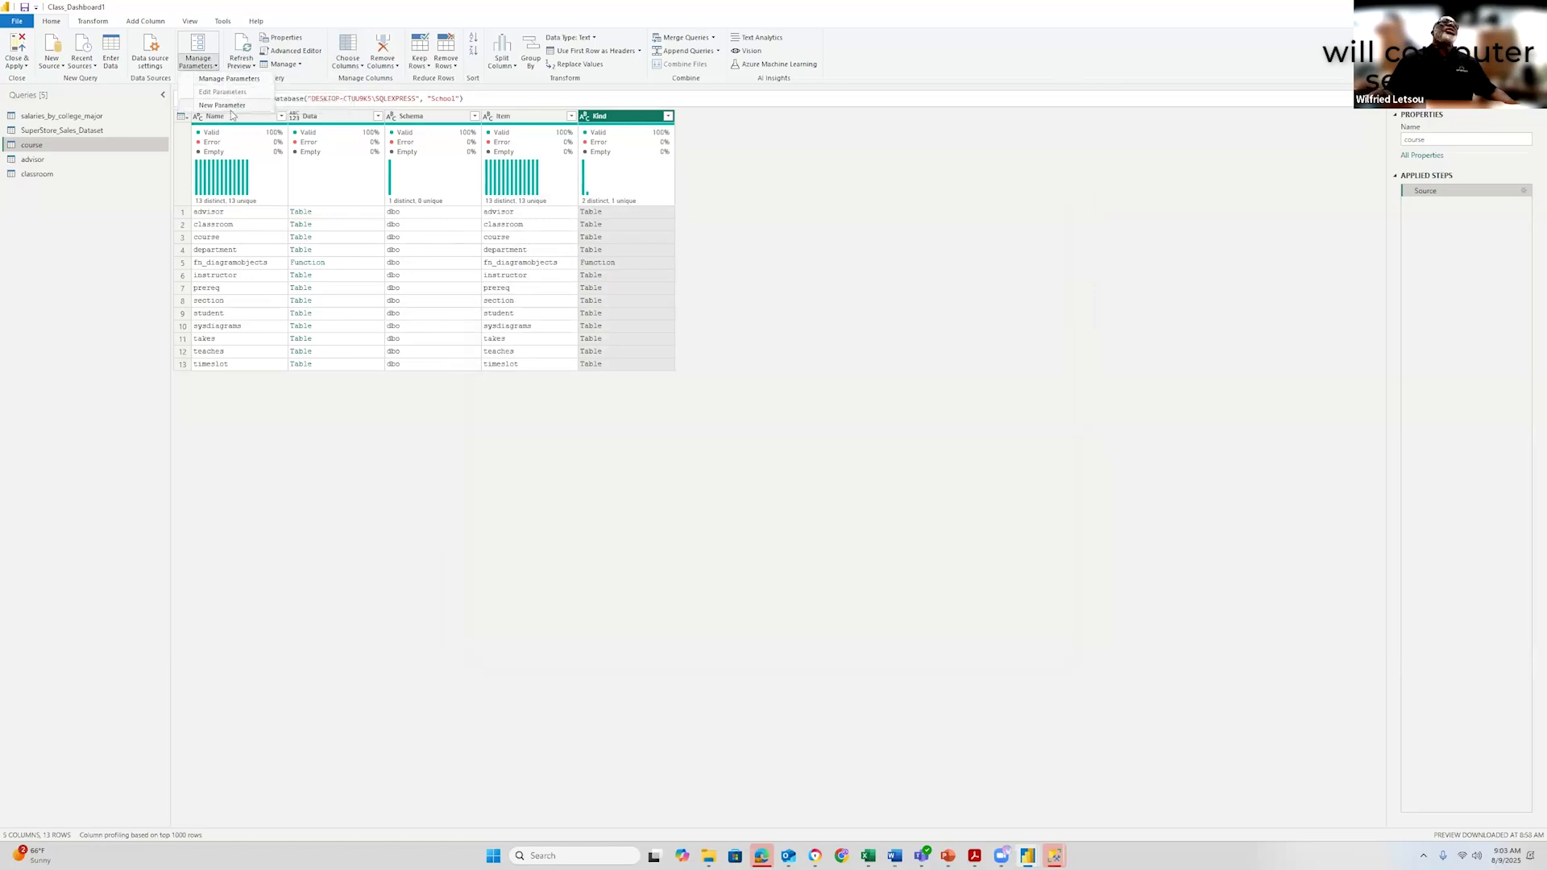
click(661, 554)
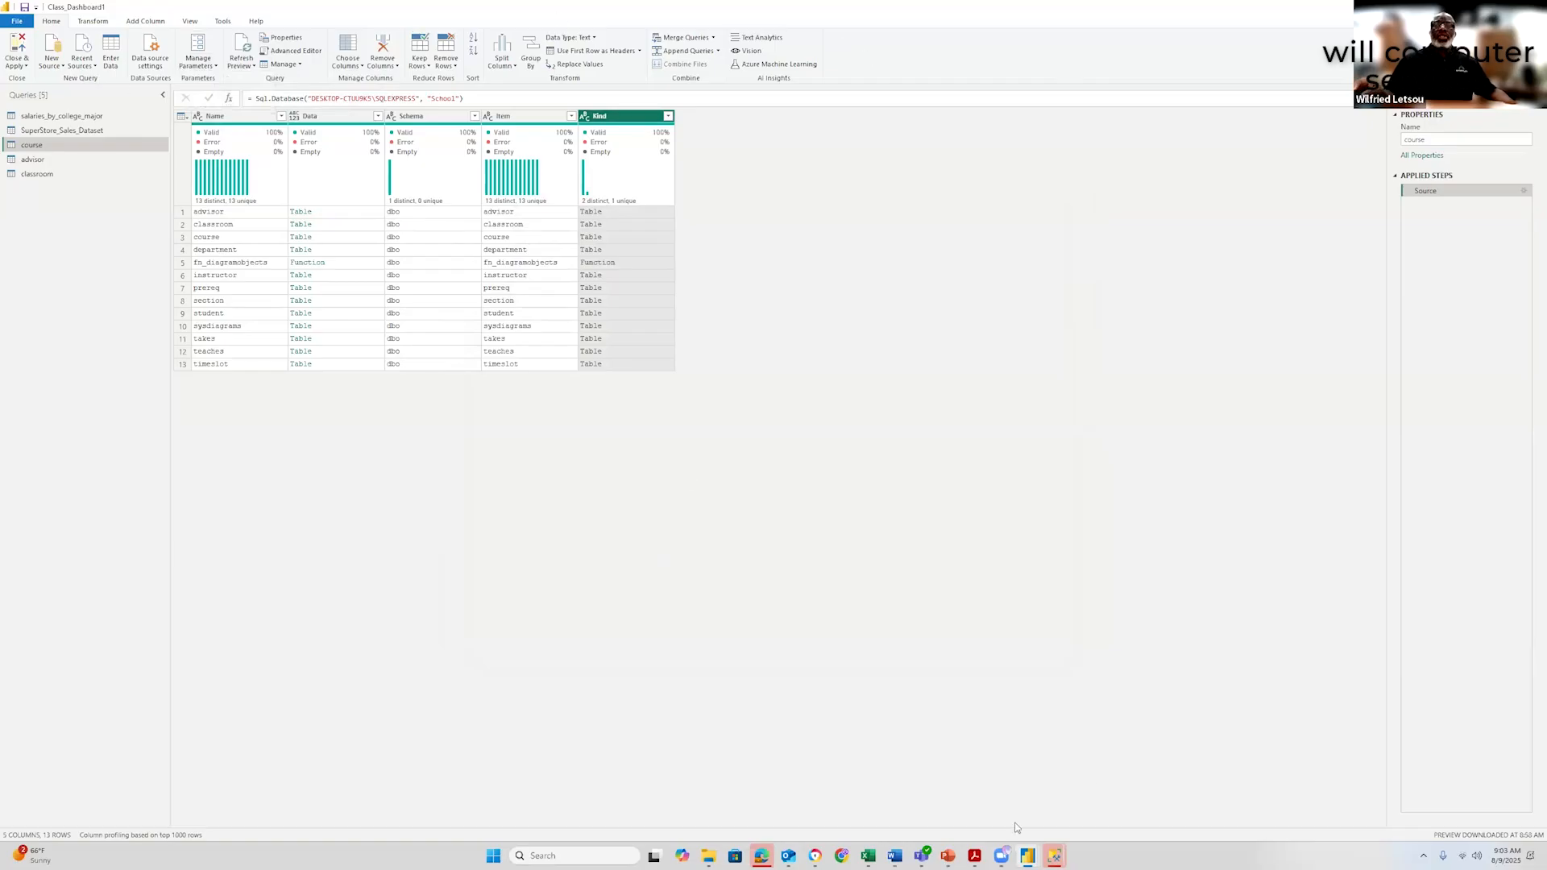
Switch to the PowerPoint presentation, view the What we Achieved so Far & How to Continue slide, and select The Star Schema slide
mouse_move(949, 857)
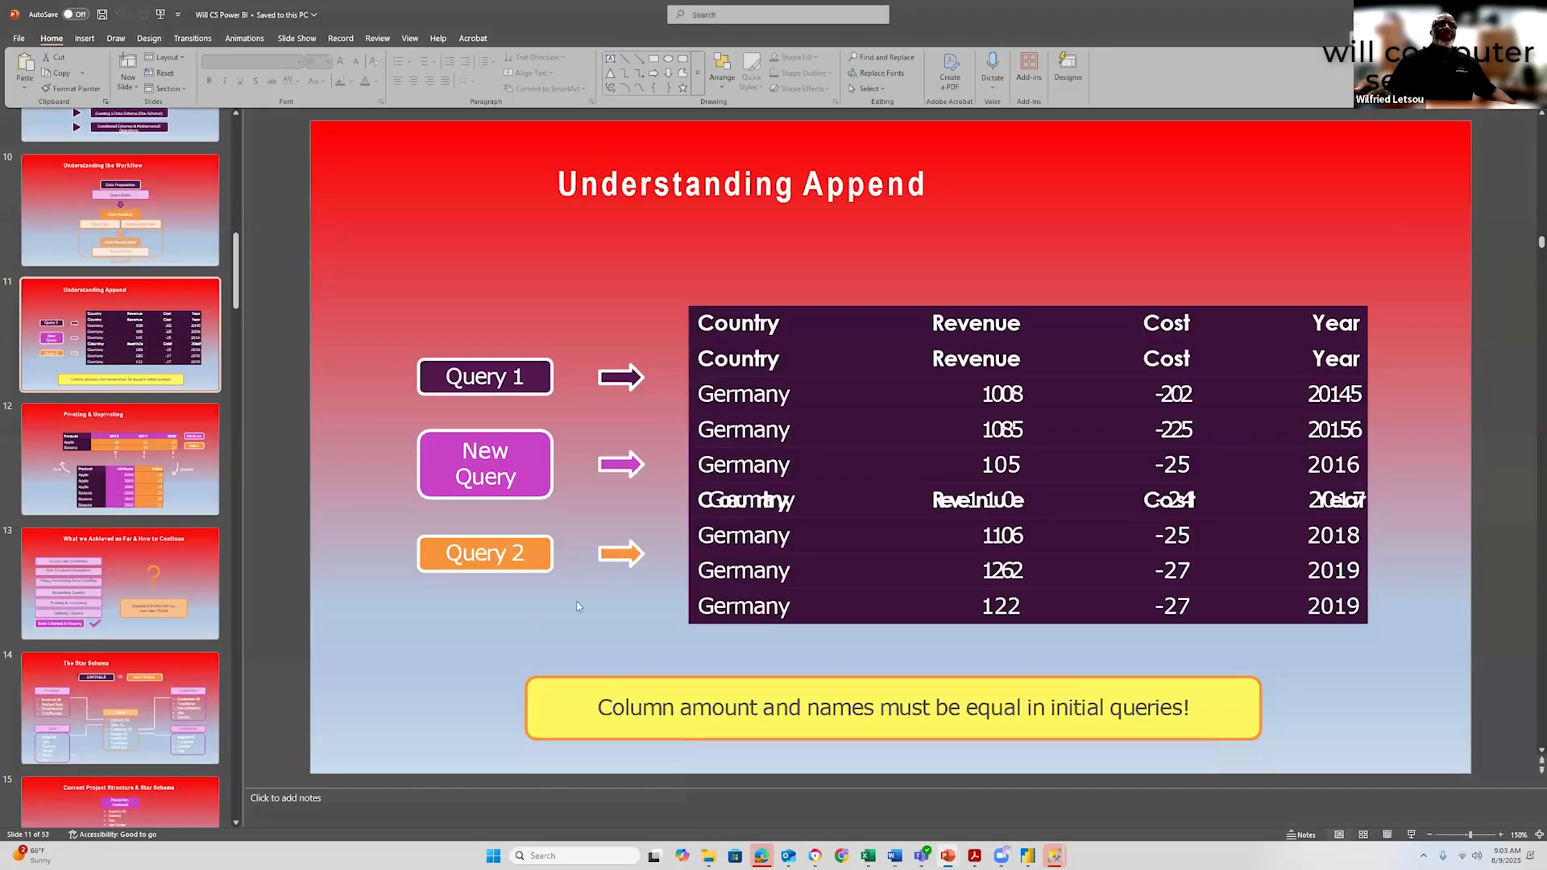
click(113, 566)
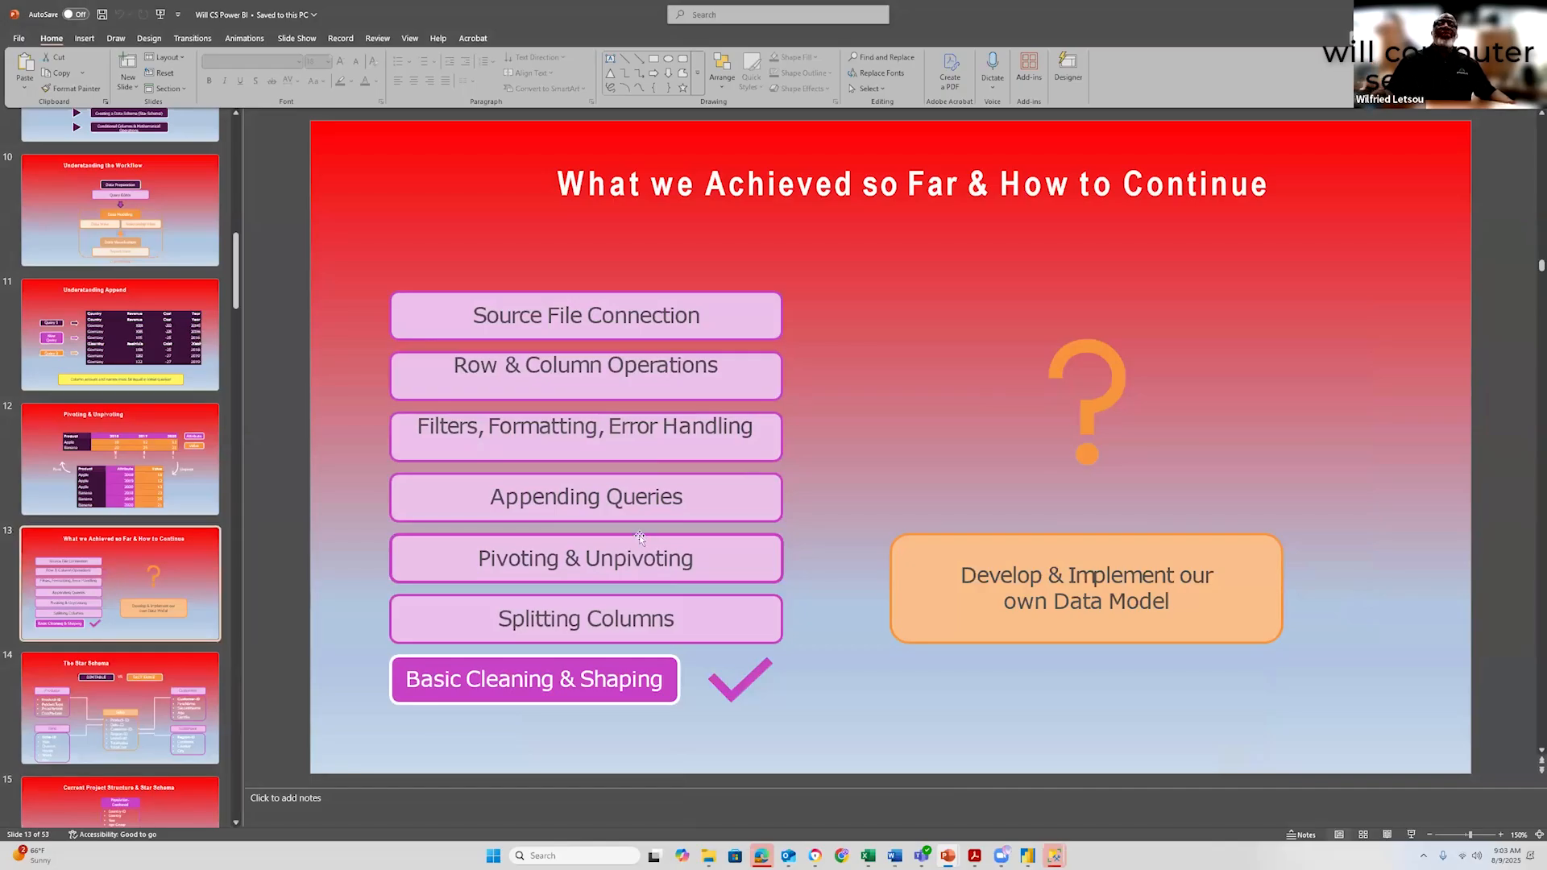
click(152, 683)
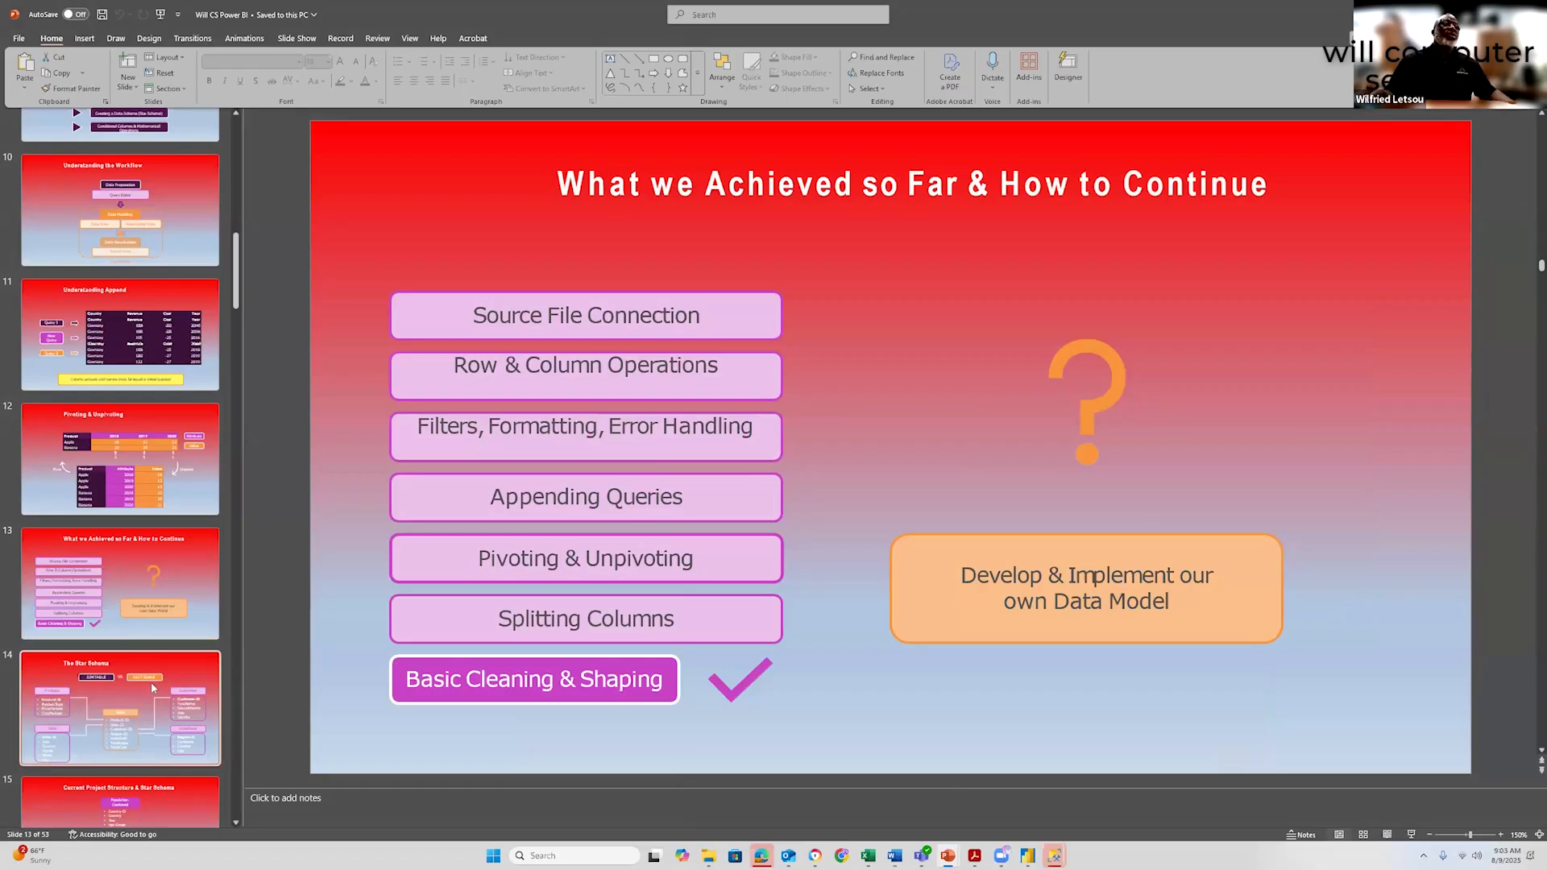
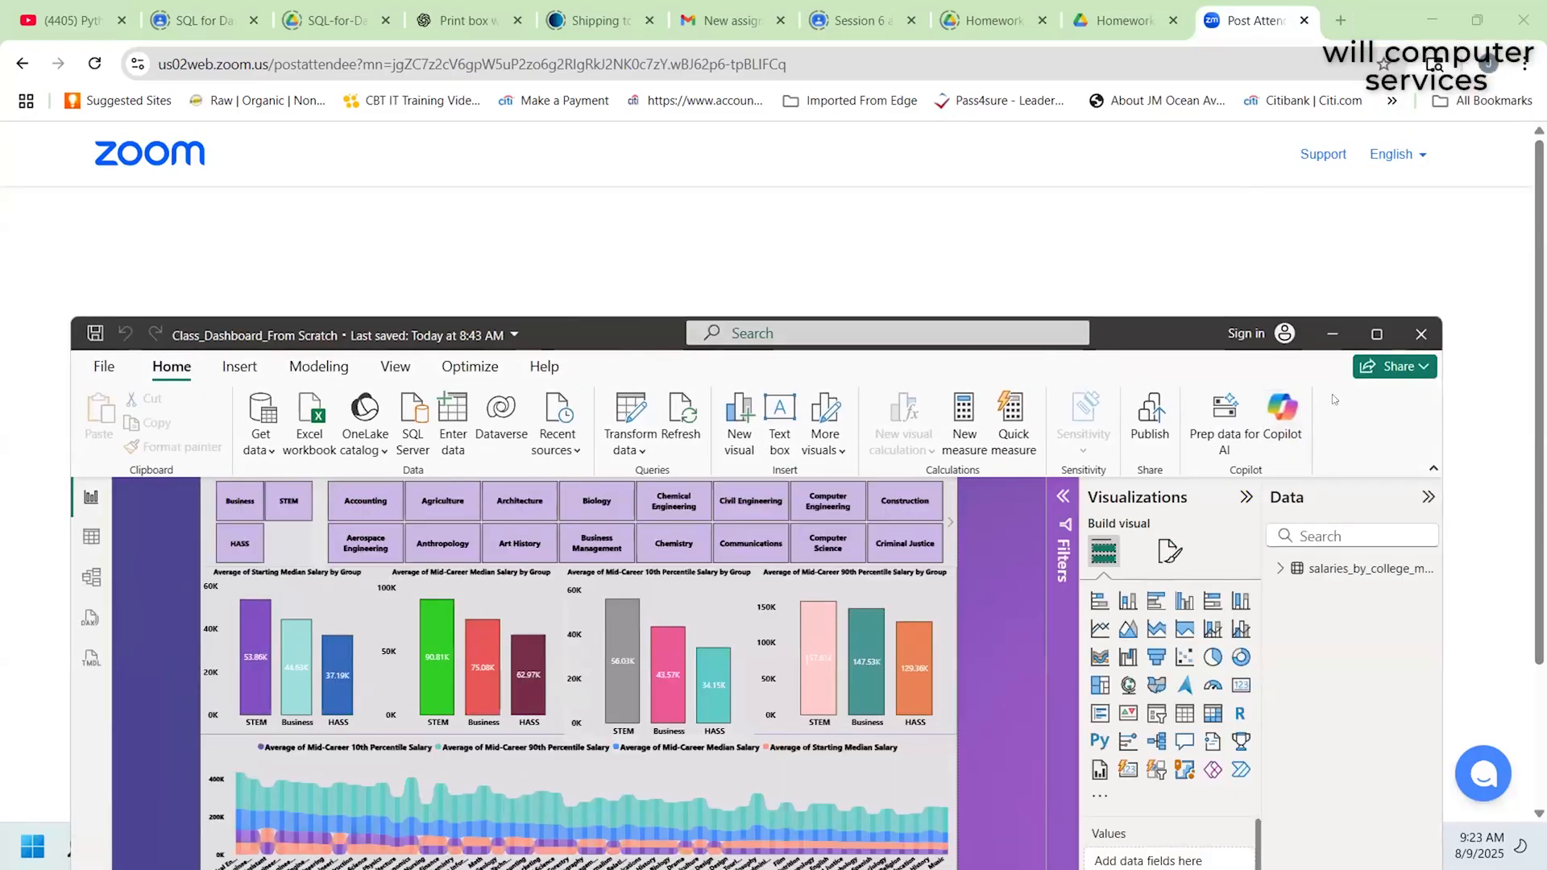
Maximize the Class_Dashboard_From Scratch report in Power BI Desktop and close the Copilot pane
click(661, 751)
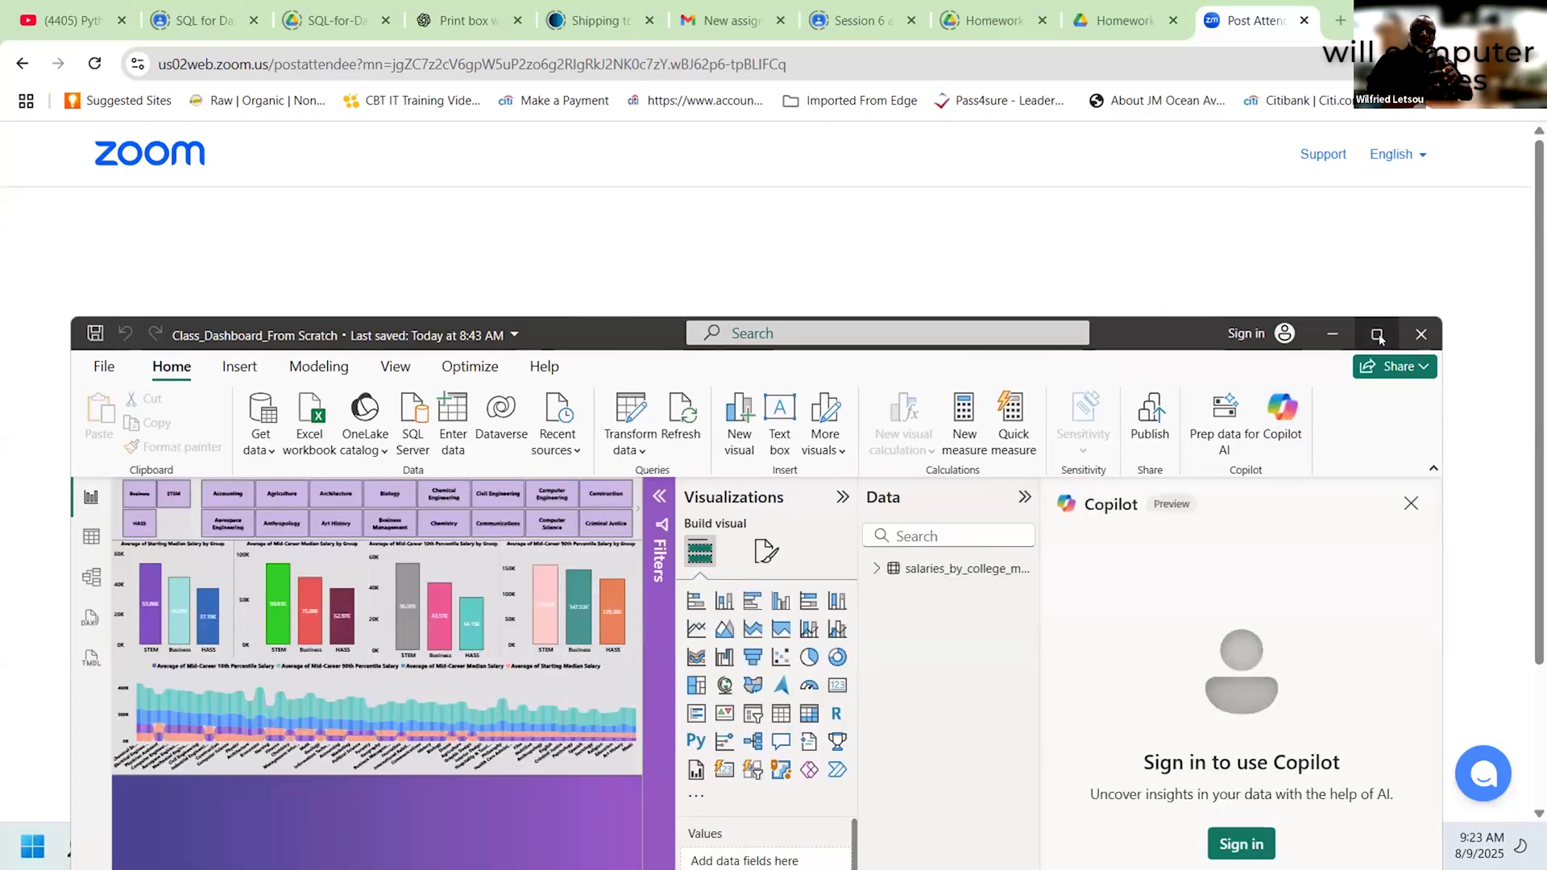
click(1377, 334)
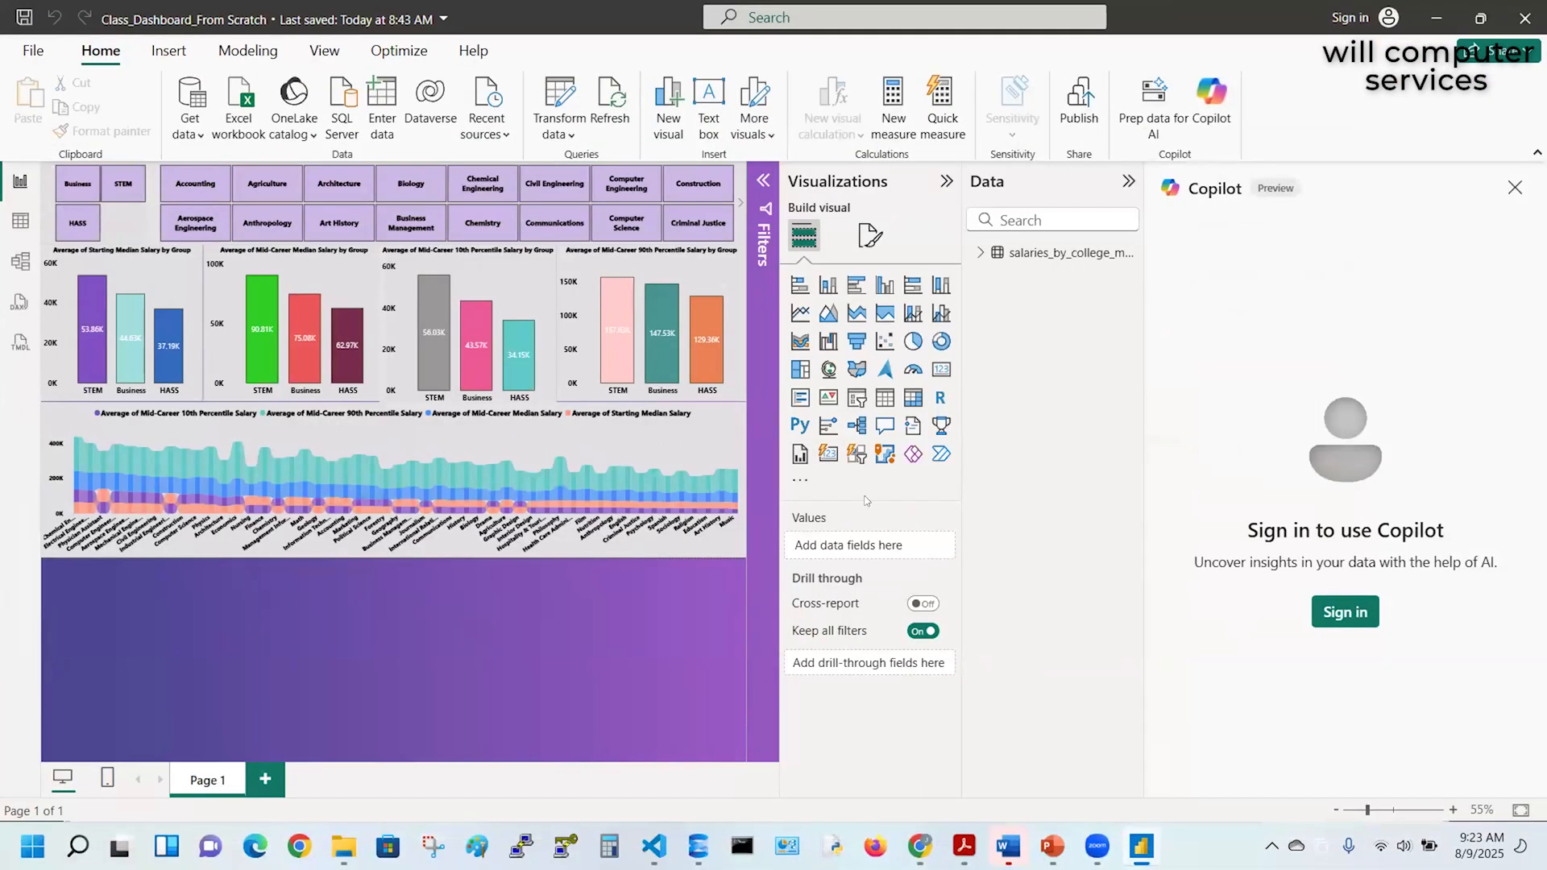
click(1515, 188)
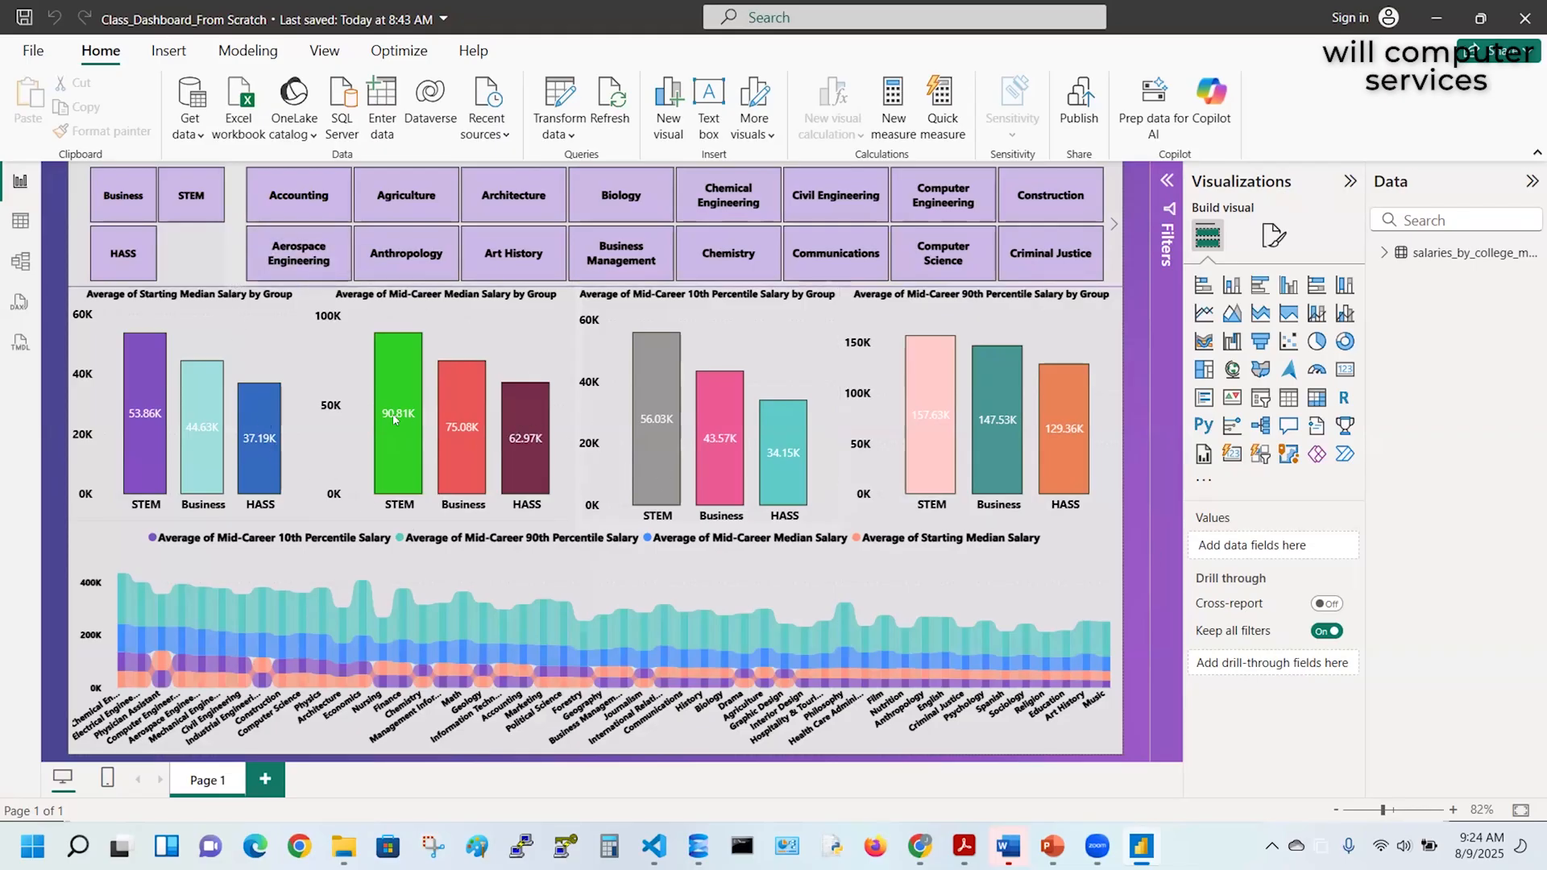
Filter the dashboard to the Accounting undergraduate major using the major slicer
click(315, 211)
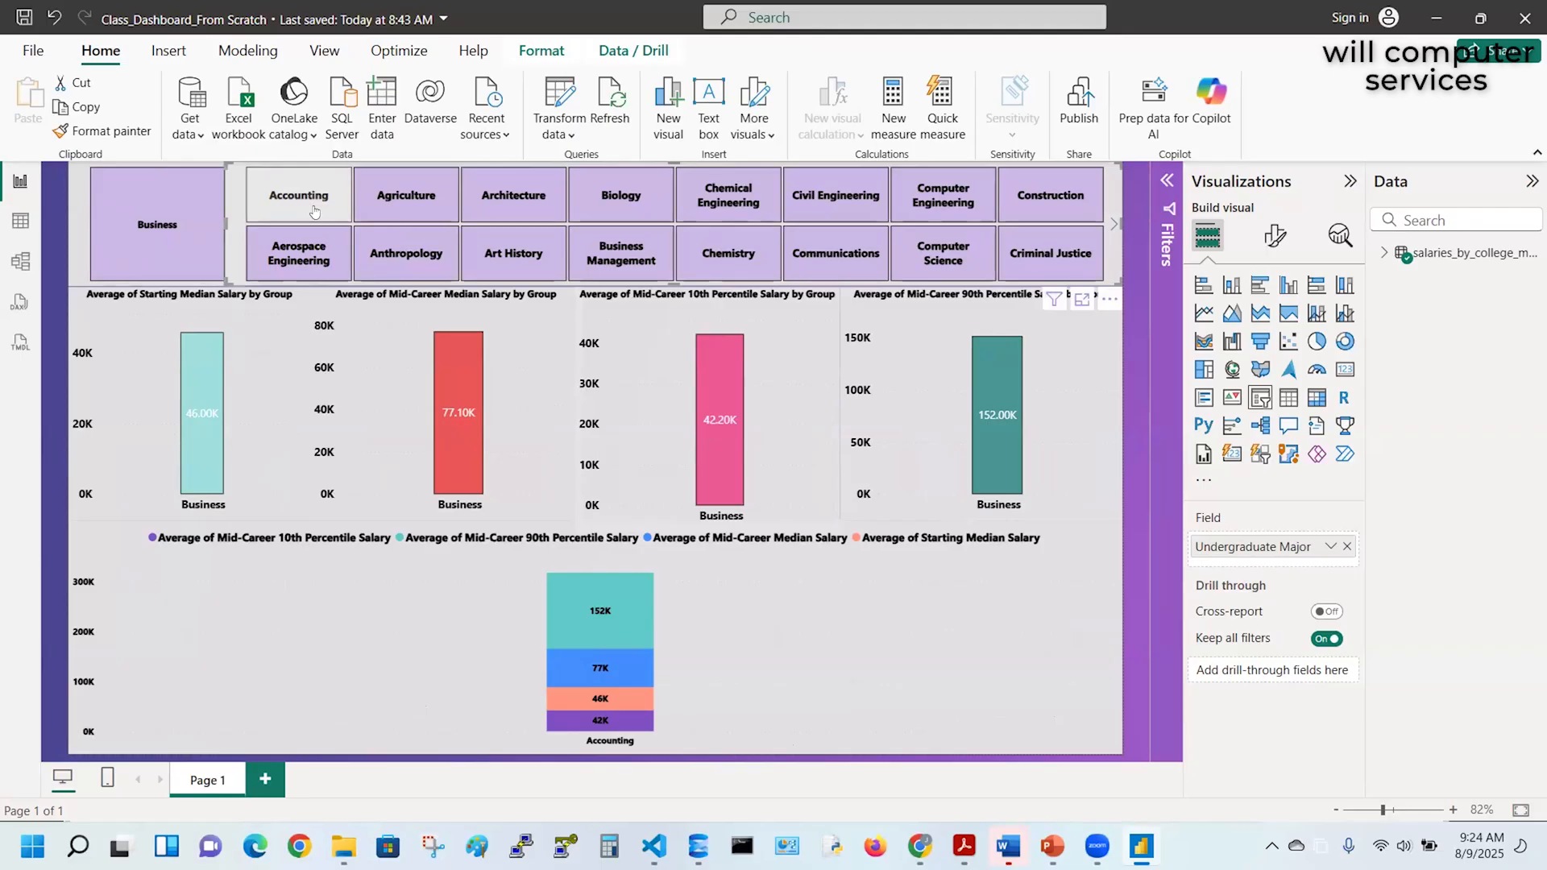
Review the undergraduate major slicer's visual and general format settings, including the slicer style and header icons
click(314, 211)
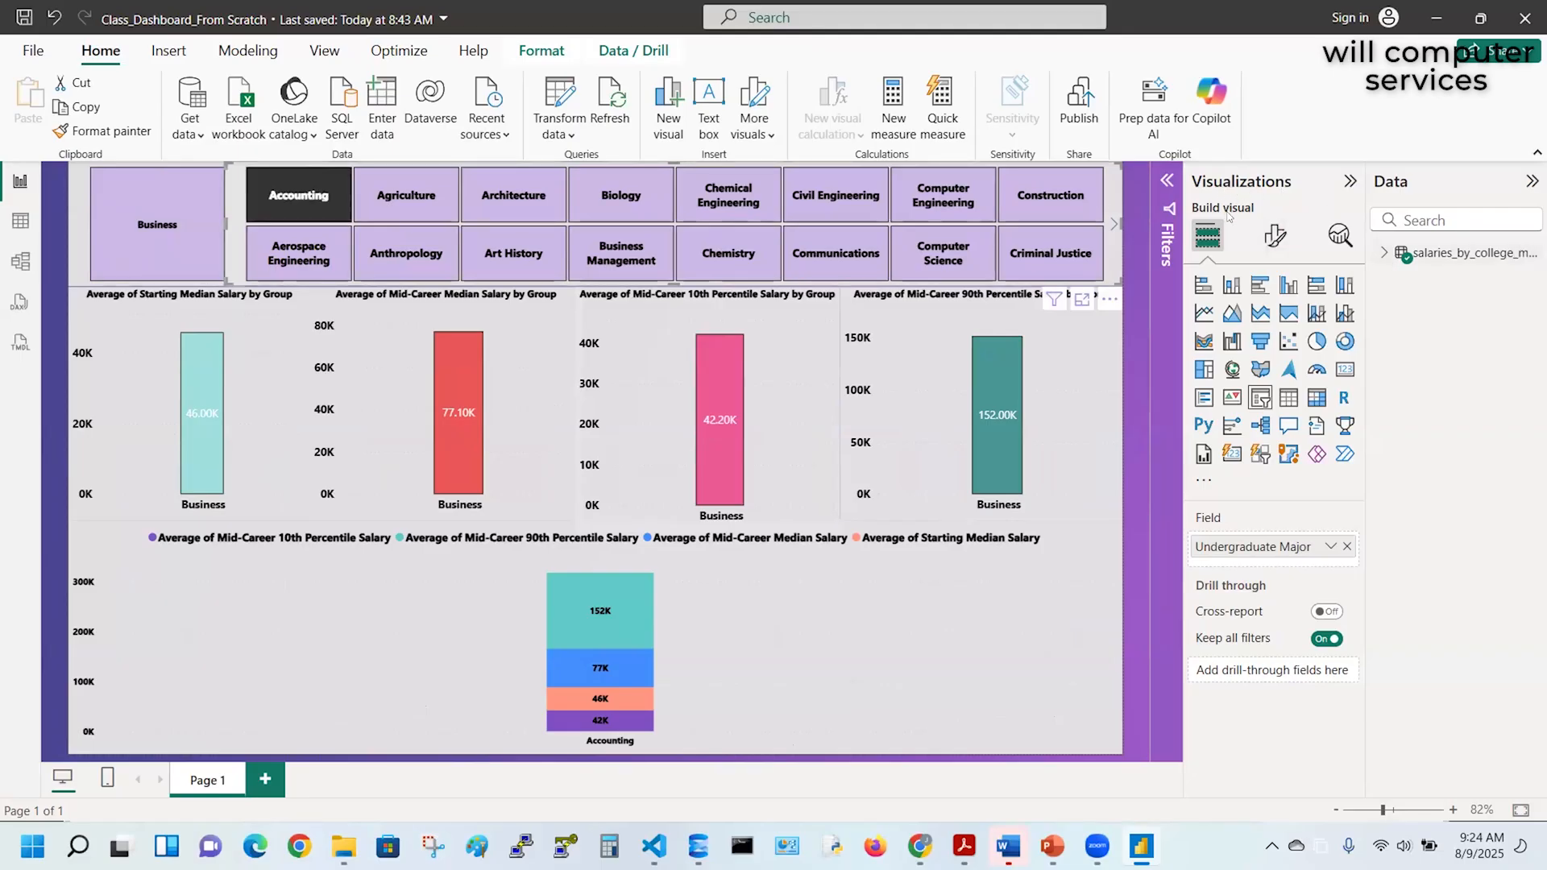
click(1278, 239)
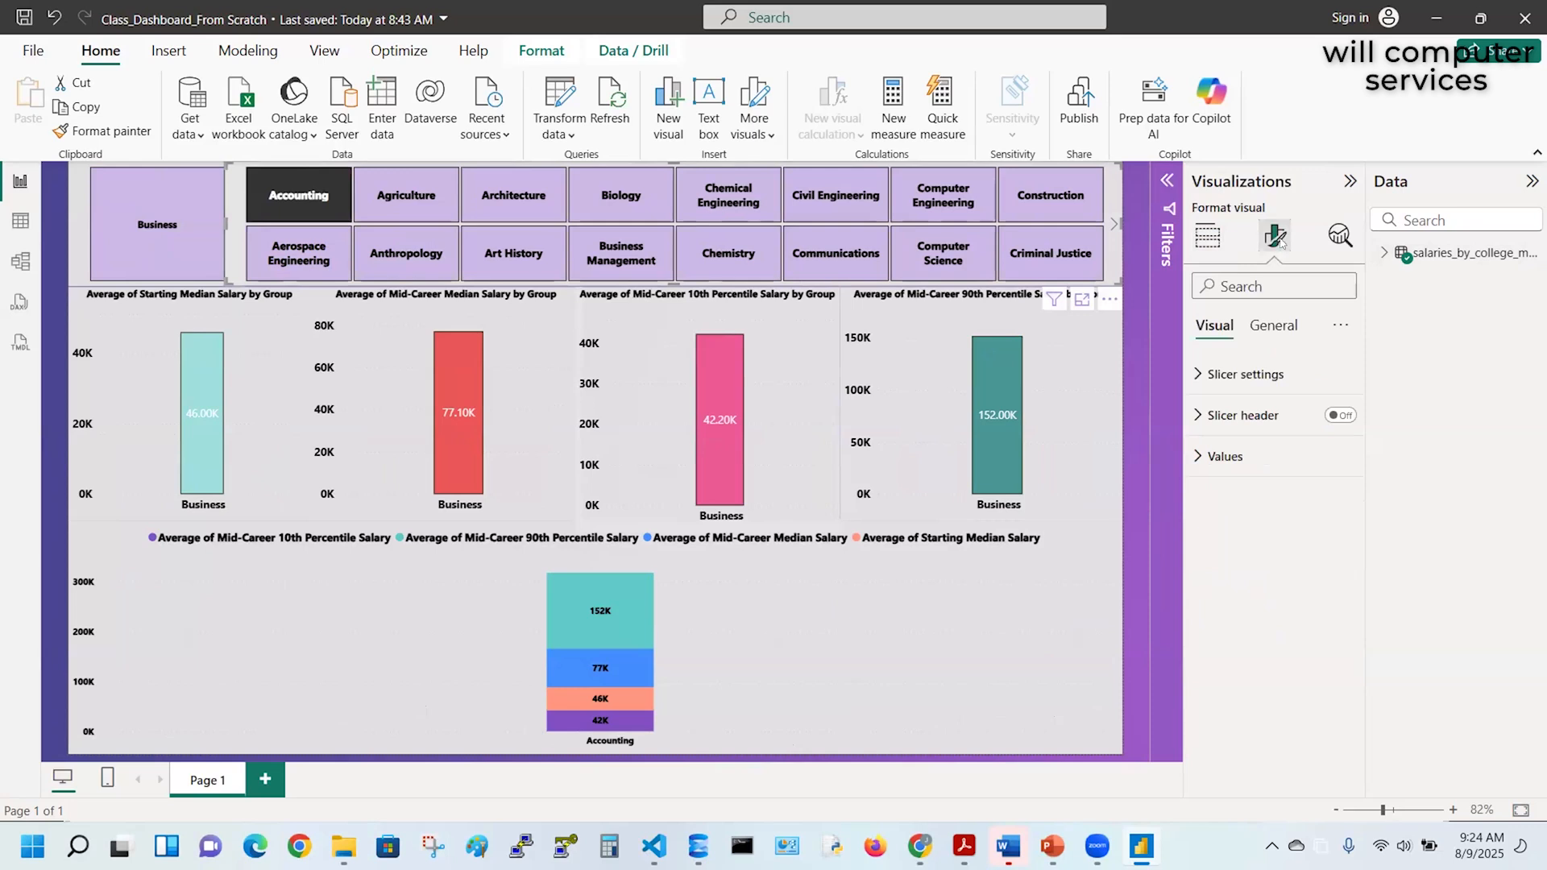
click(1187, 379)
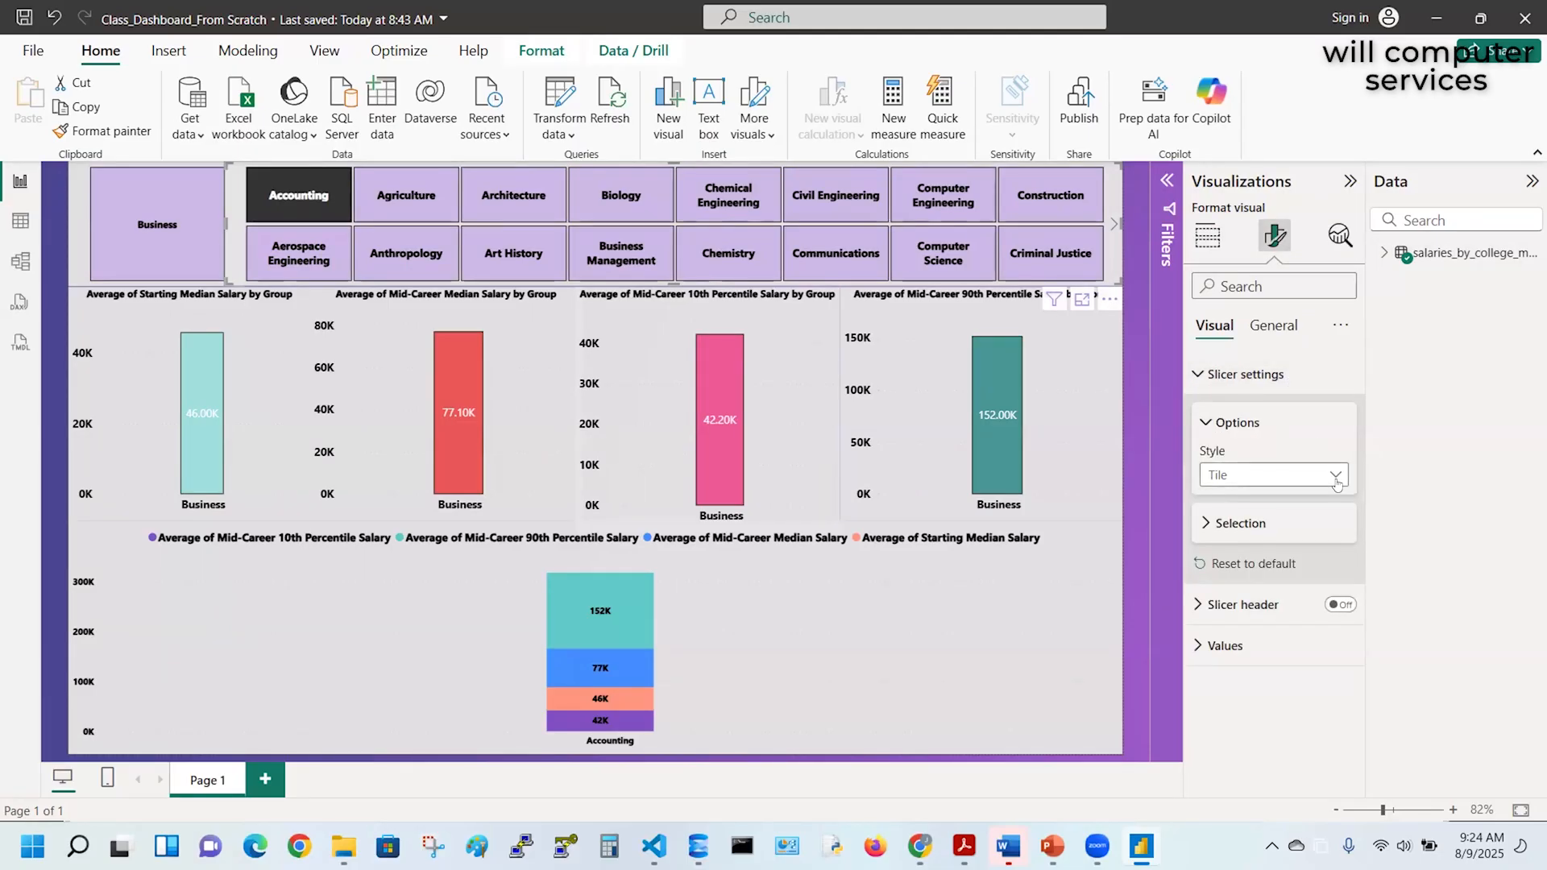
click(1269, 327)
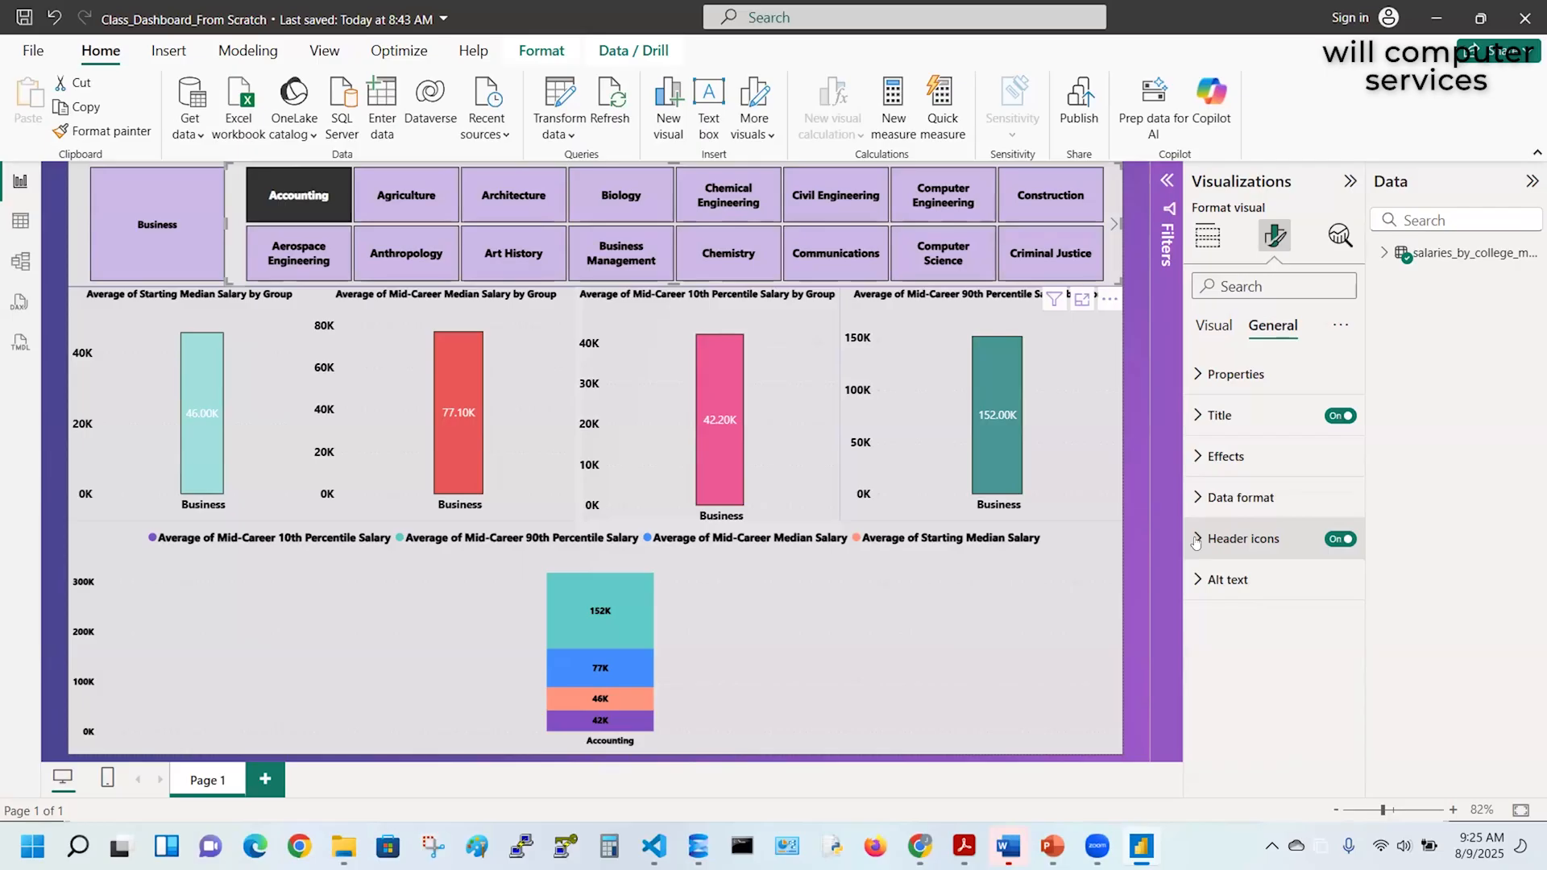
click(1198, 539)
click(1197, 539)
Clear the Accounting selection in the major slicer, collapse the slicer settings, and apply and clear the Accounting filter once more
click(293, 211)
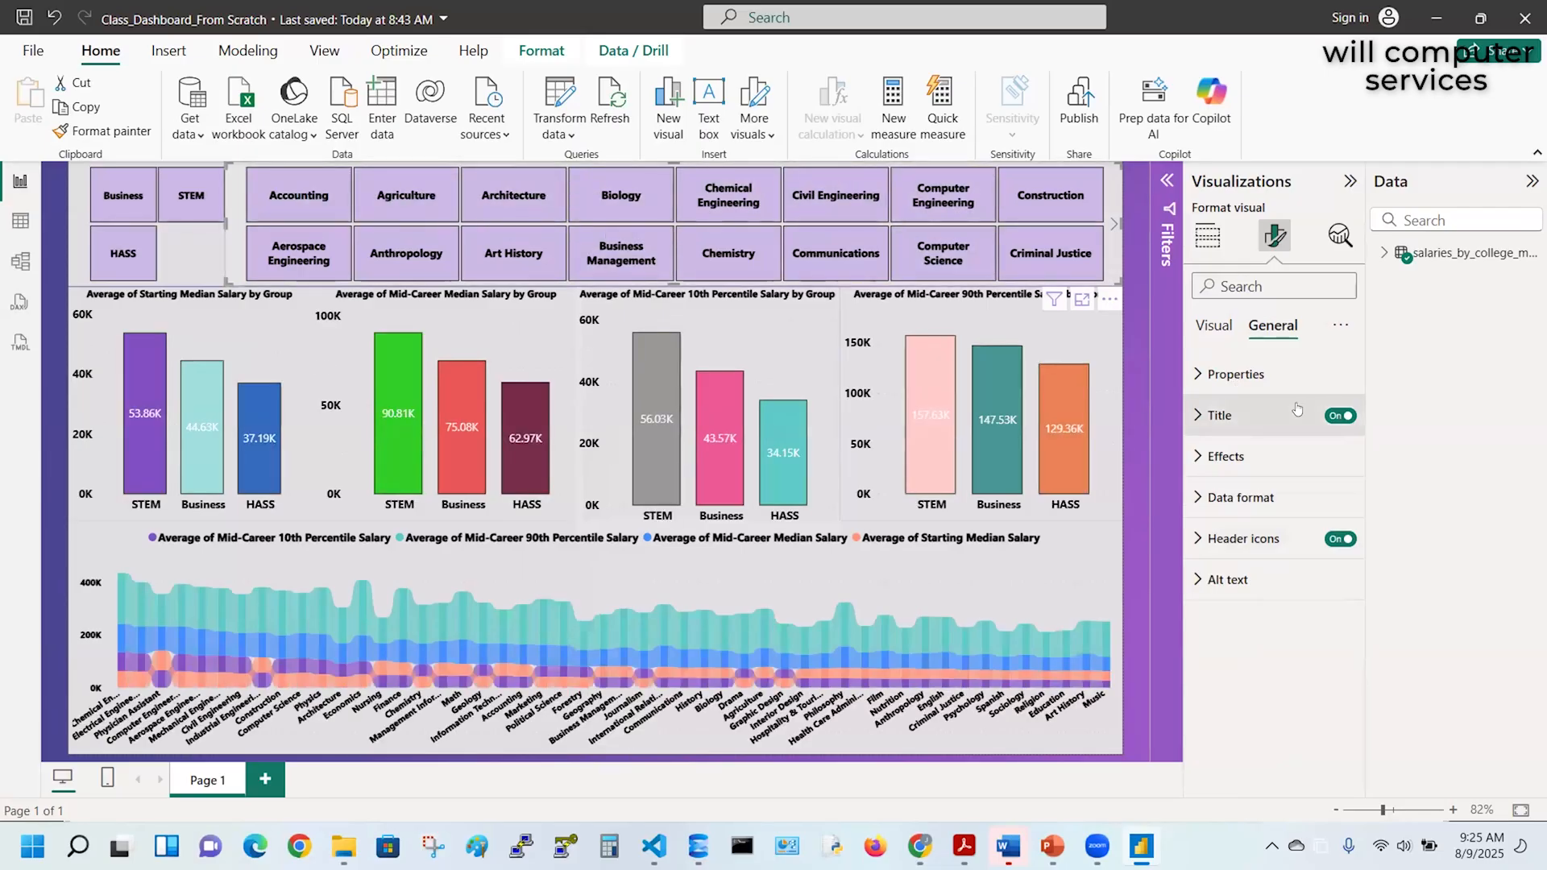
click(1203, 336)
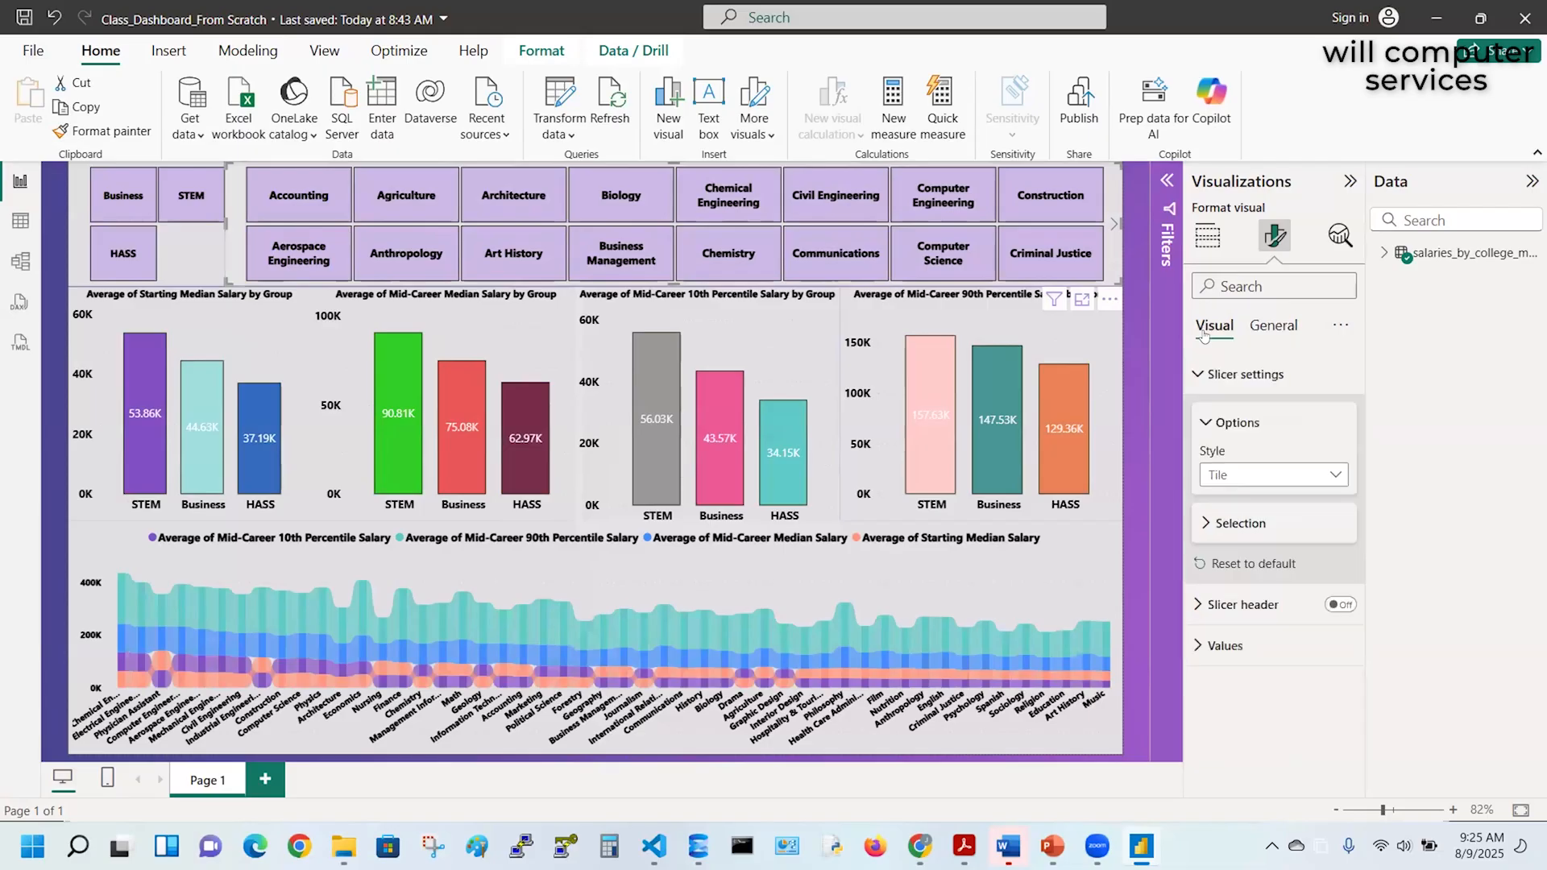
click(1196, 376)
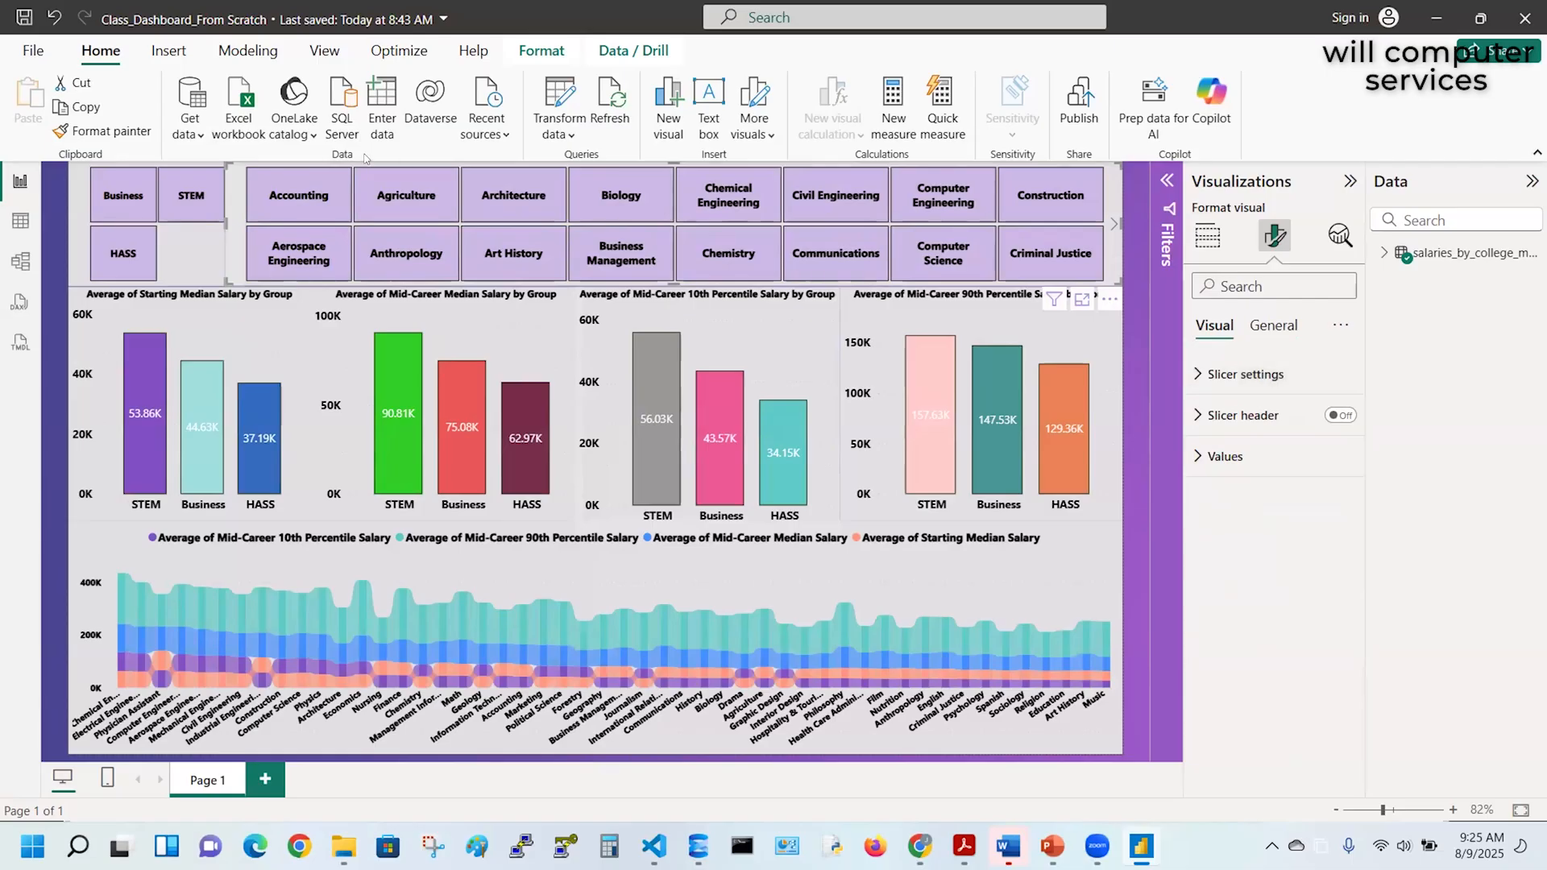
click(293, 199)
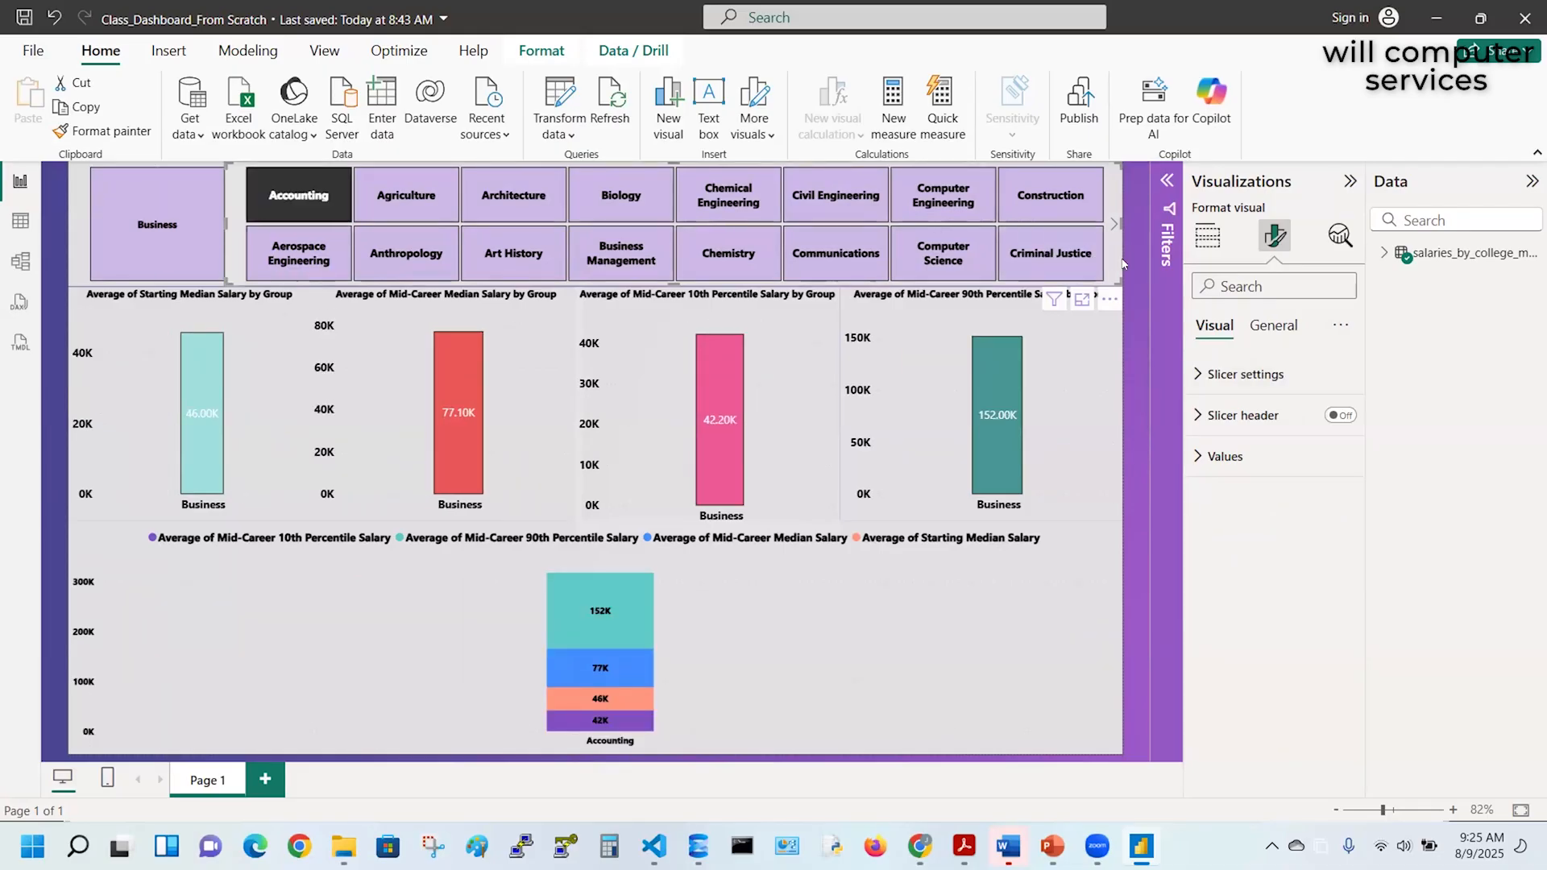
click(298, 195)
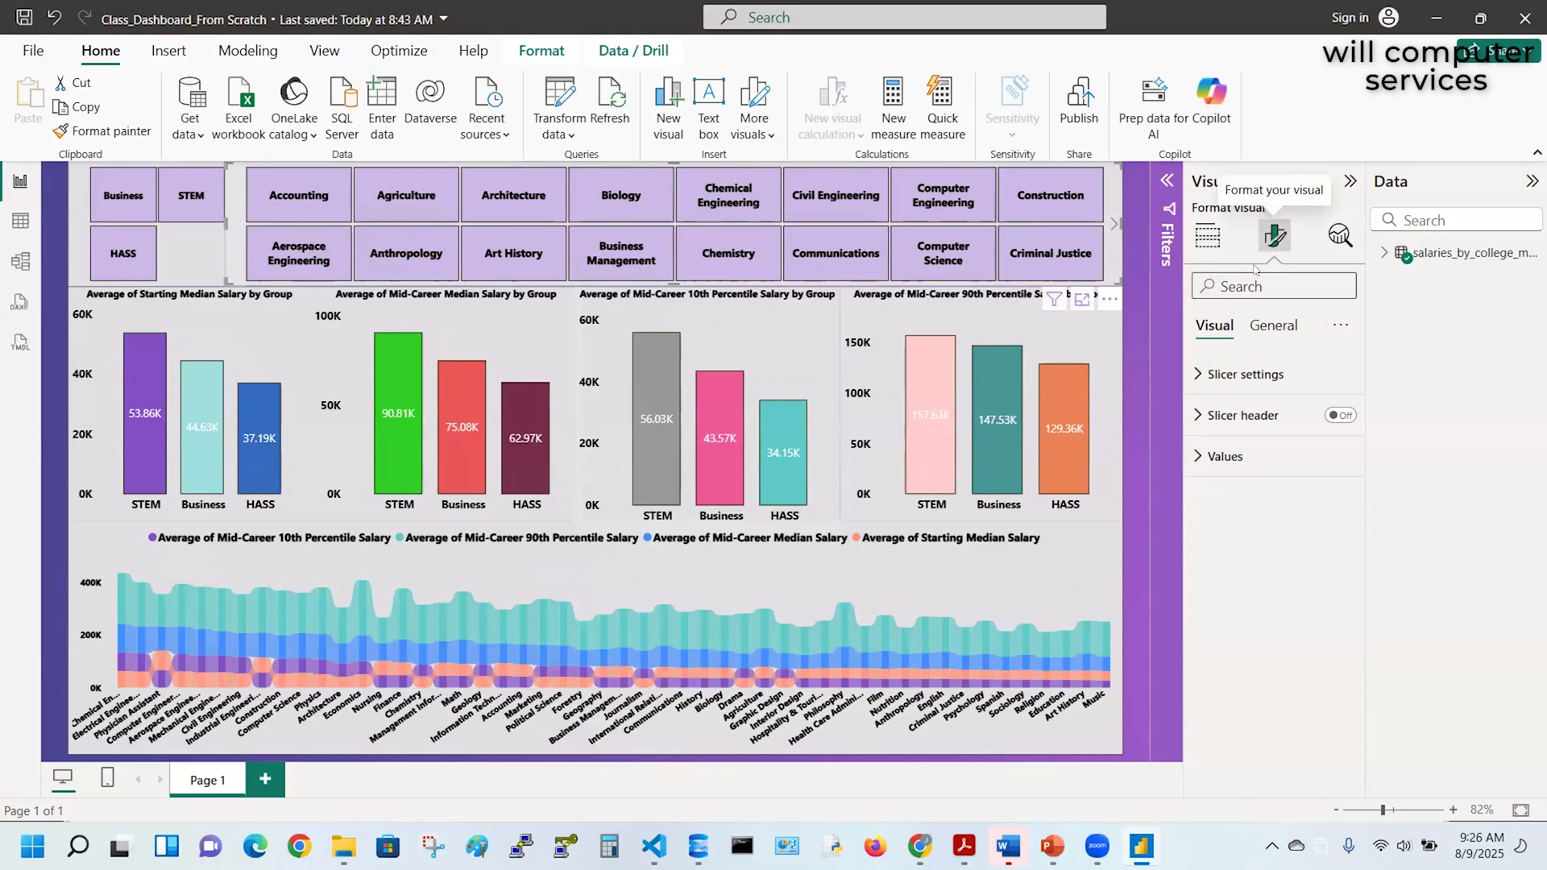
Look through the build, format and analytics options available for the undergraduate major slicer
click(1205, 241)
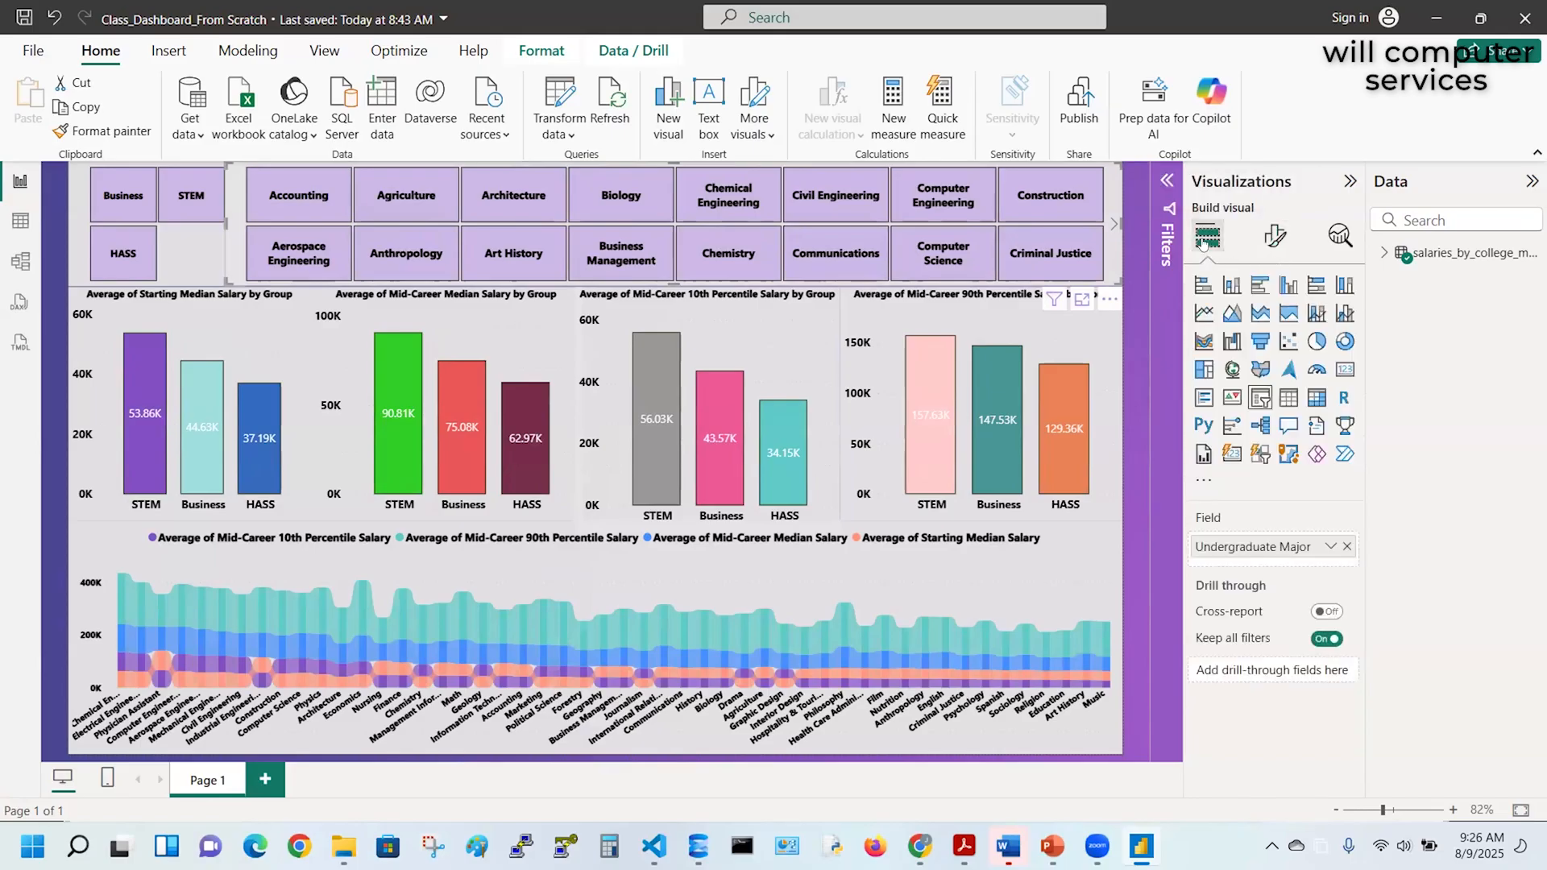
click(1279, 238)
click(1340, 234)
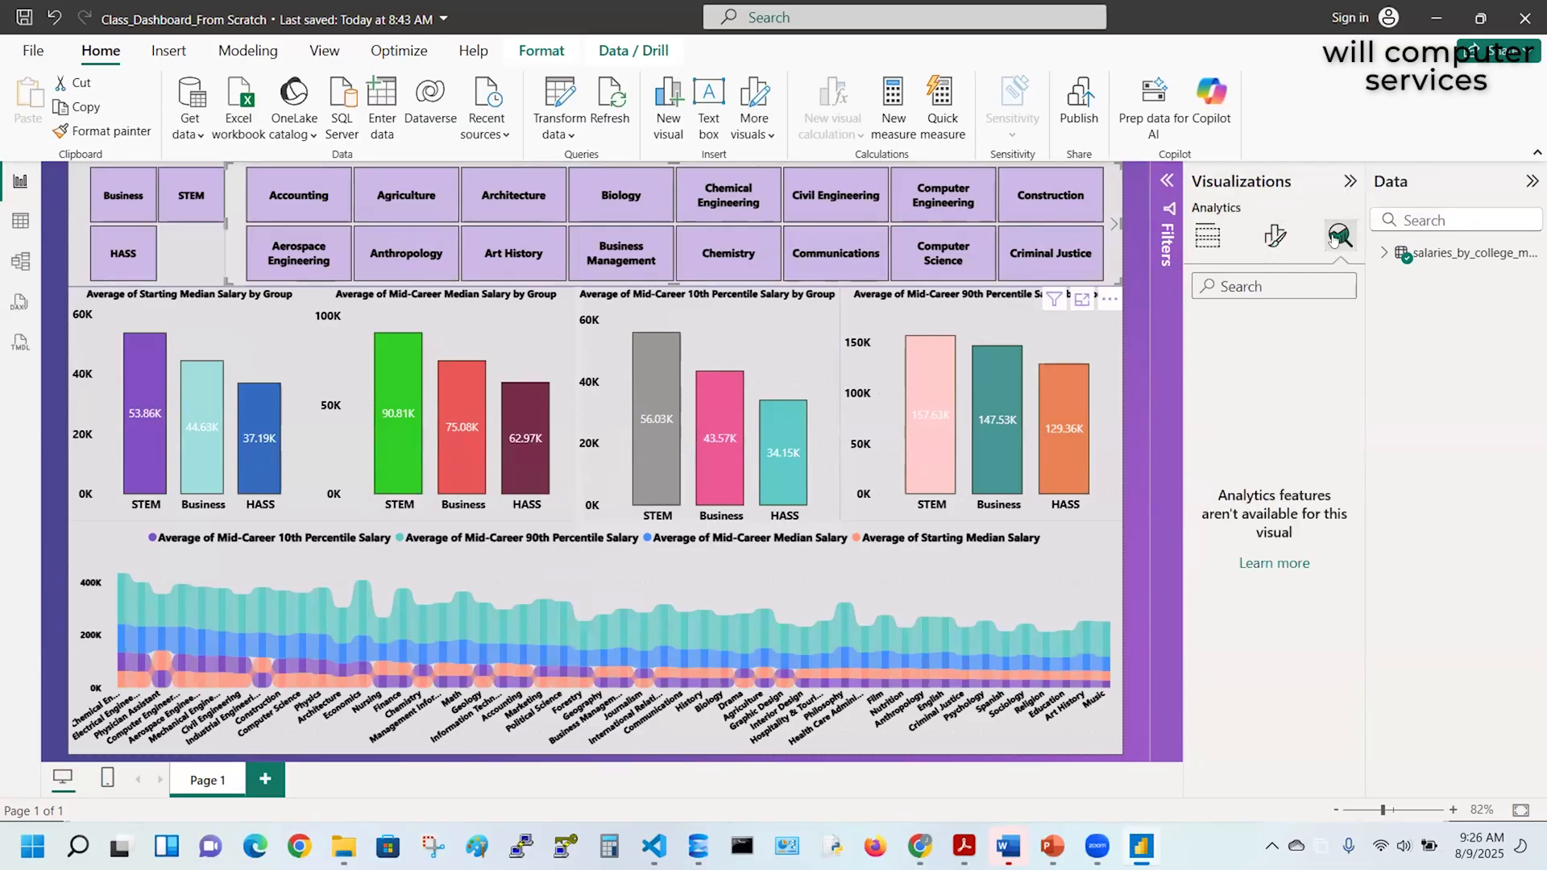
click(1271, 237)
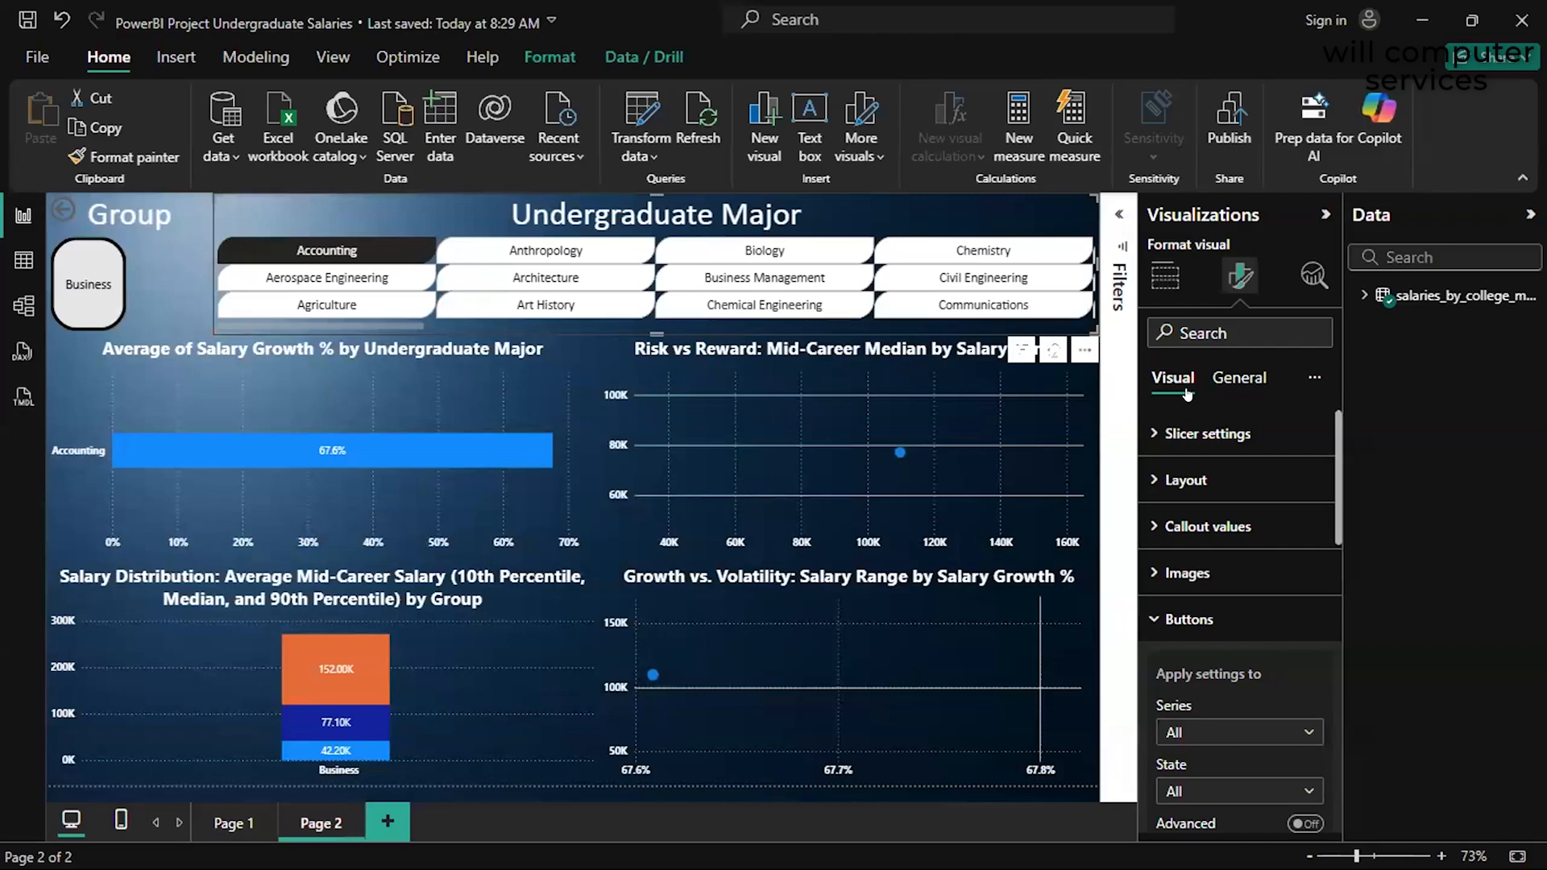
Examine the button state, shape and corner settings of the Undergraduate Major slicer in the PowerBI Project Undergraduate Salaries report
click(1153, 620)
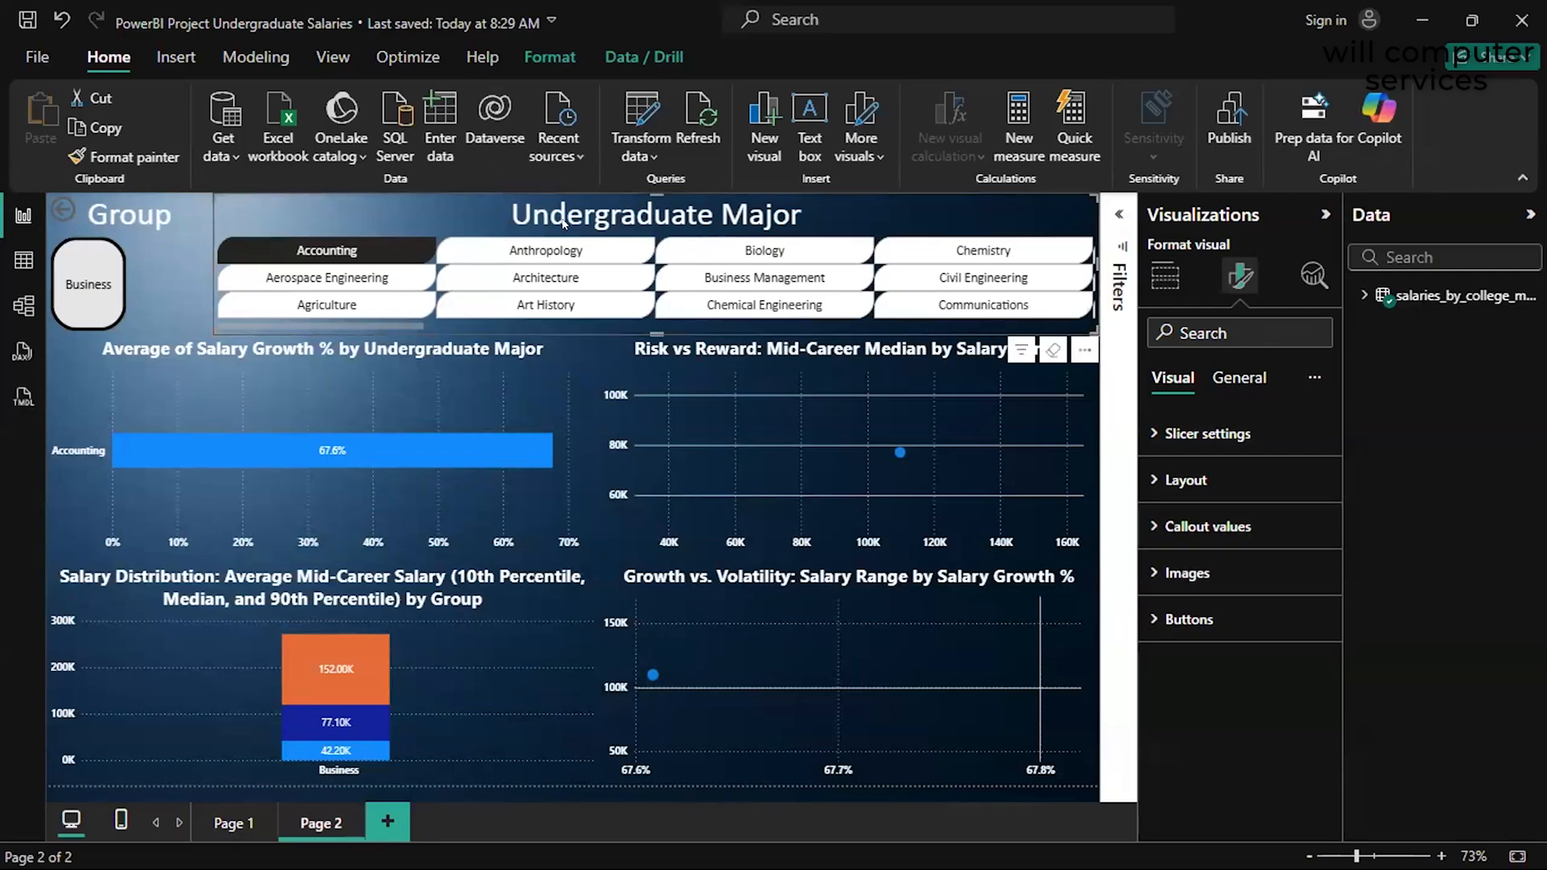
click(1189, 630)
scroll(1239, 640, down, 3)
scroll(1241, 646, down, 2)
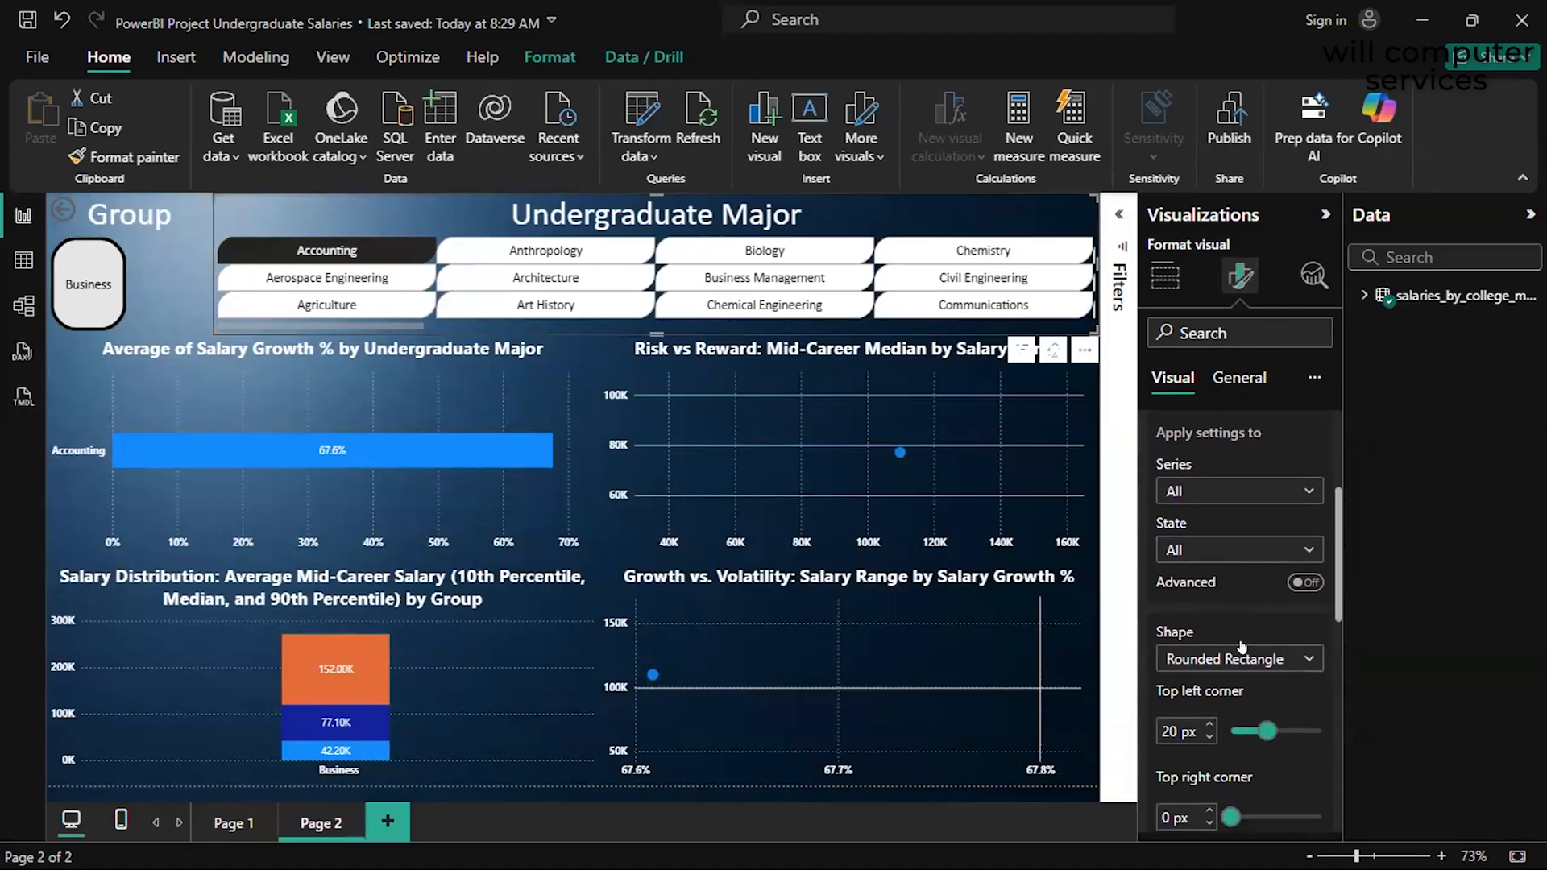
click(1243, 564)
click(1249, 560)
scroll(1248, 556, down, 2)
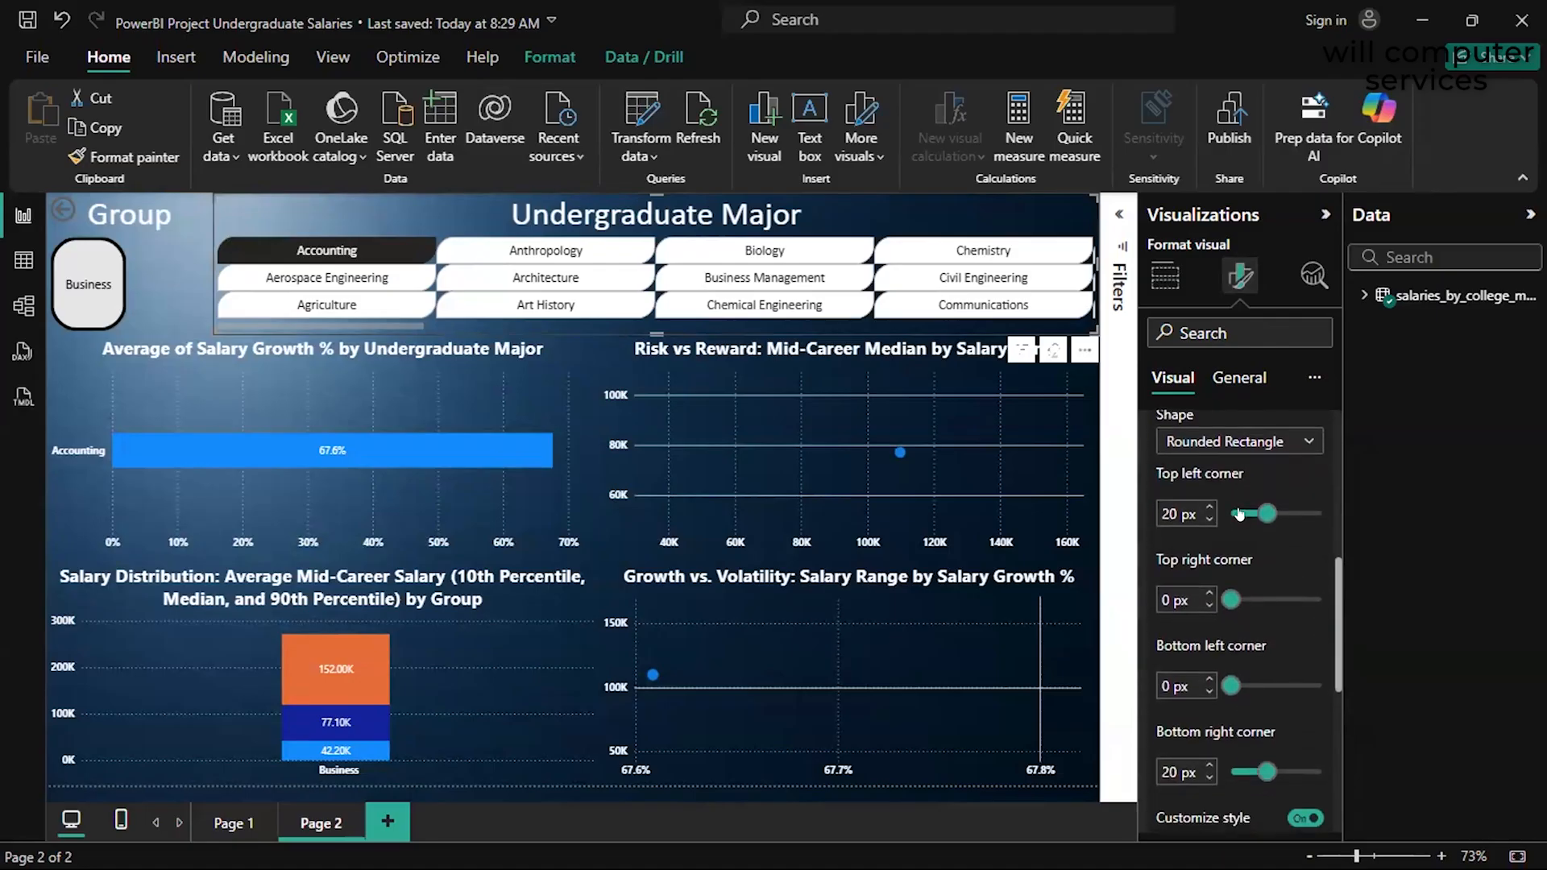
Try a 0 px top left corner on the Undergraduate Major buttons and restore the corner to 20 px
drag(1268, 513, 1222, 515)
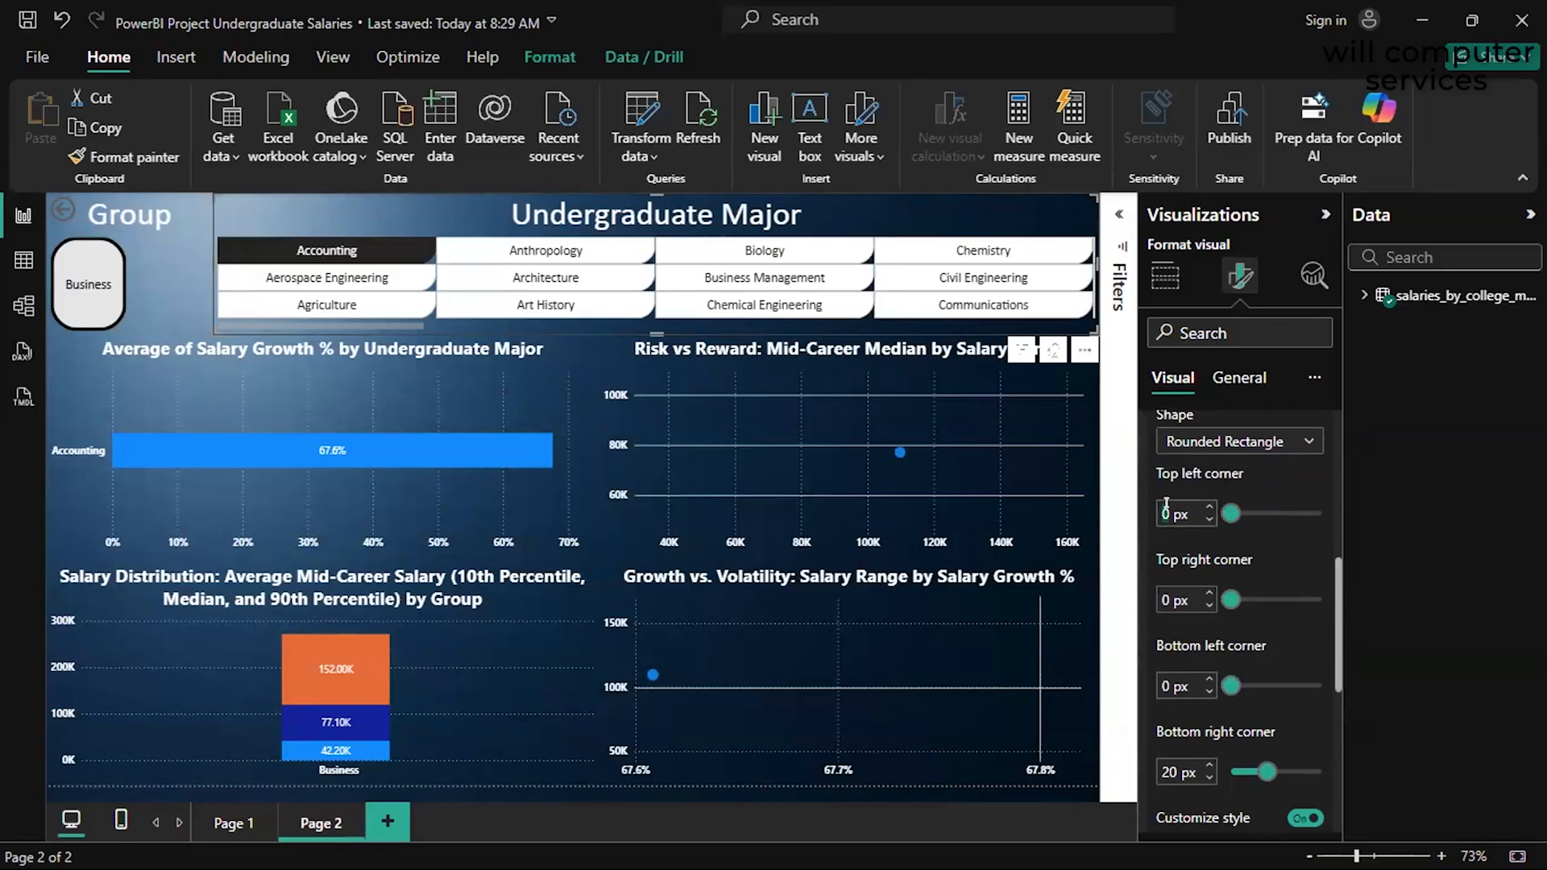
text(20)
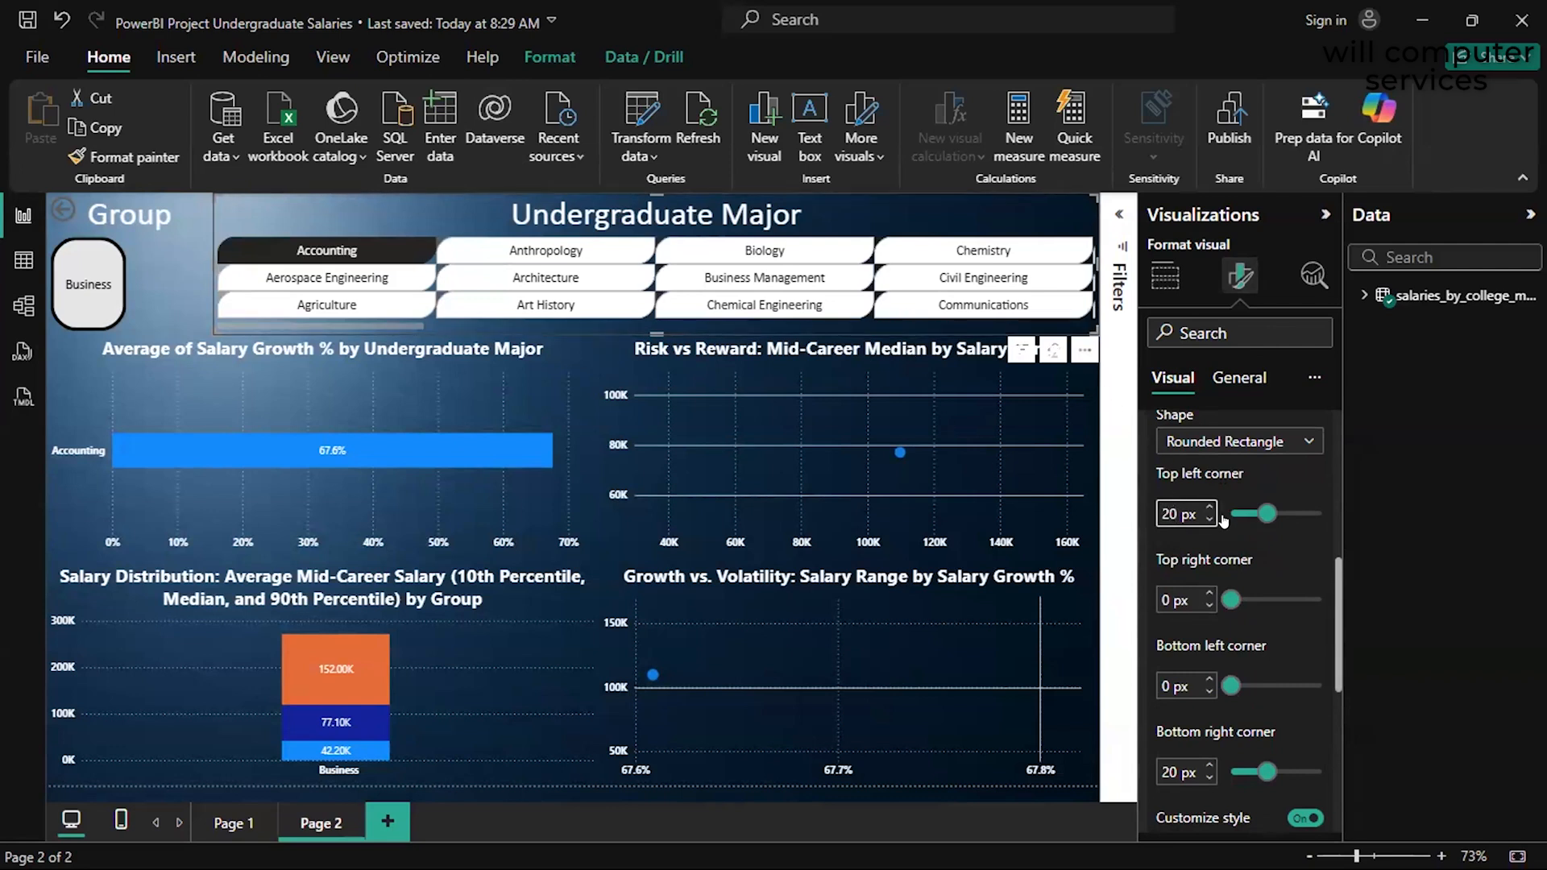
scroll(1224, 518, down, 1)
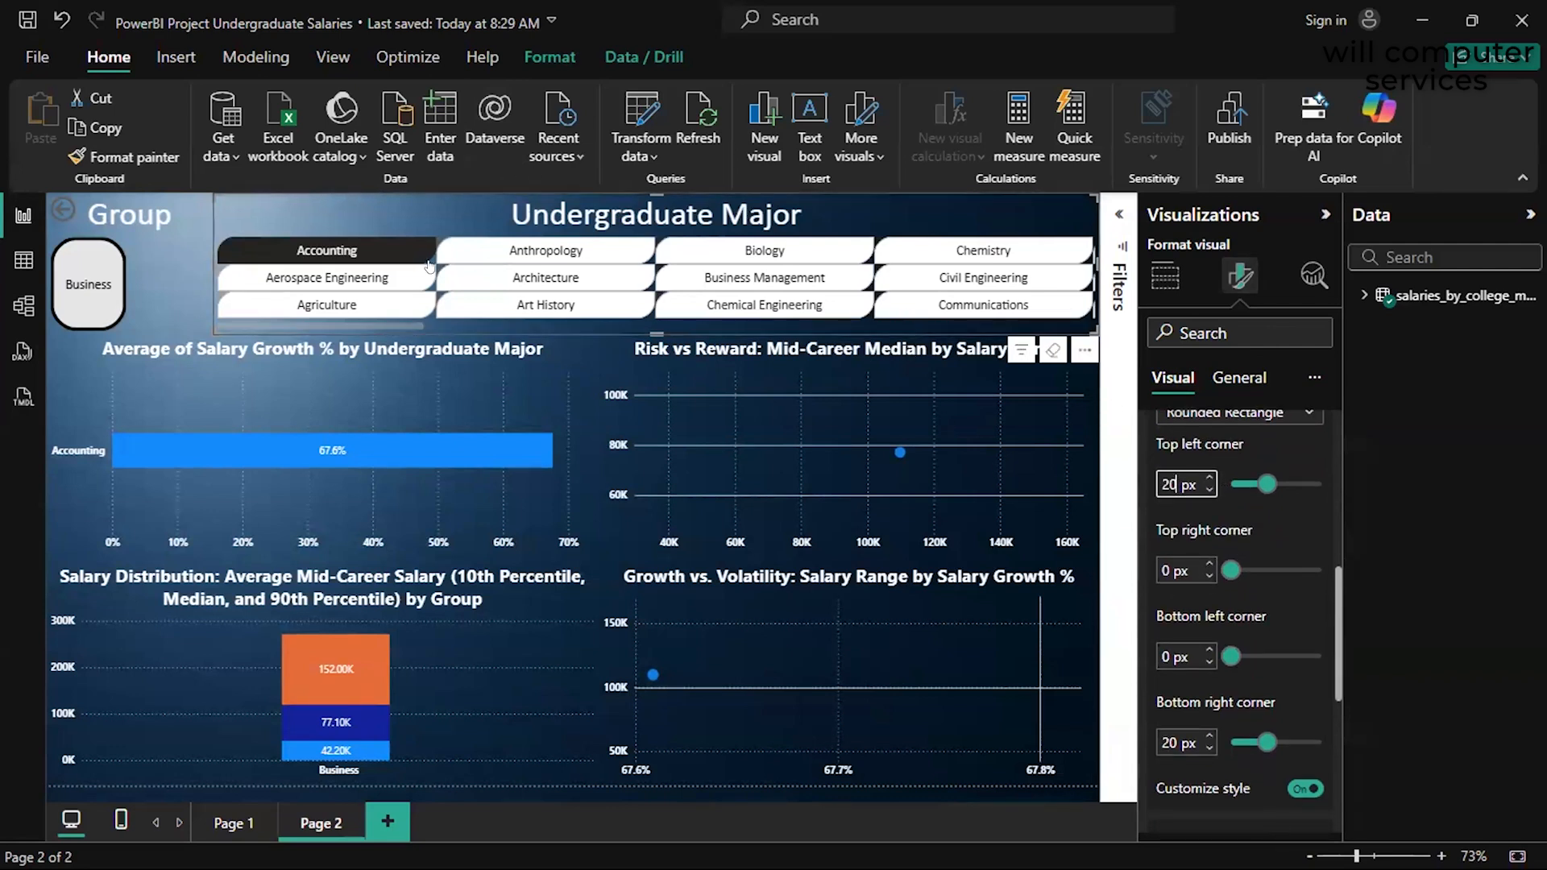
click(357, 248)
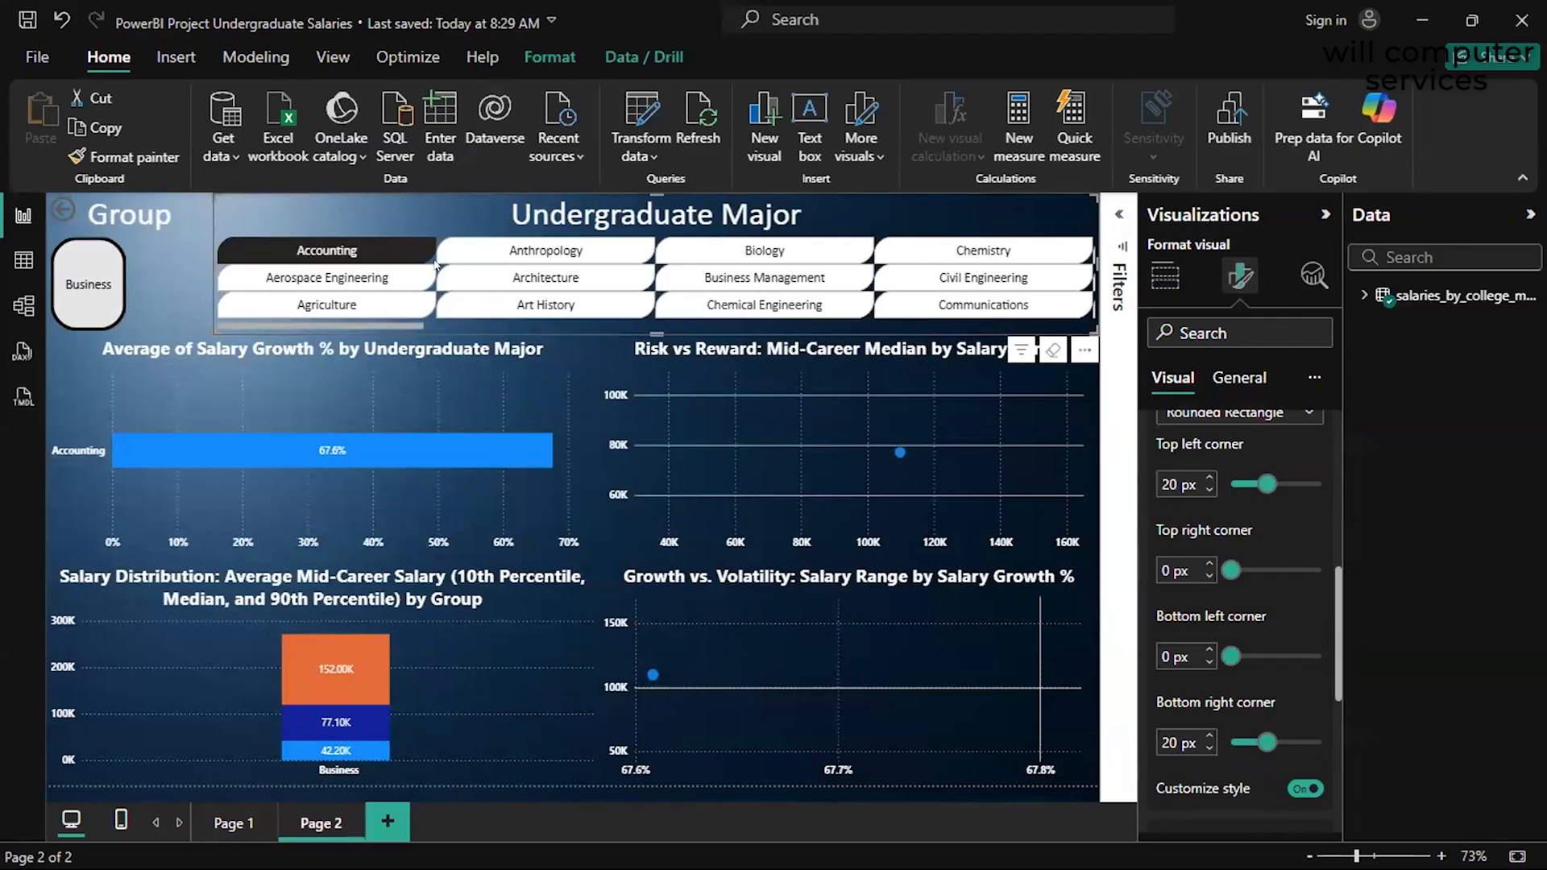
Select Business in the Group slicer and examine that slicer's button shape, rounded corners, padding and fill settings
scroll(501, 259, up, 4)
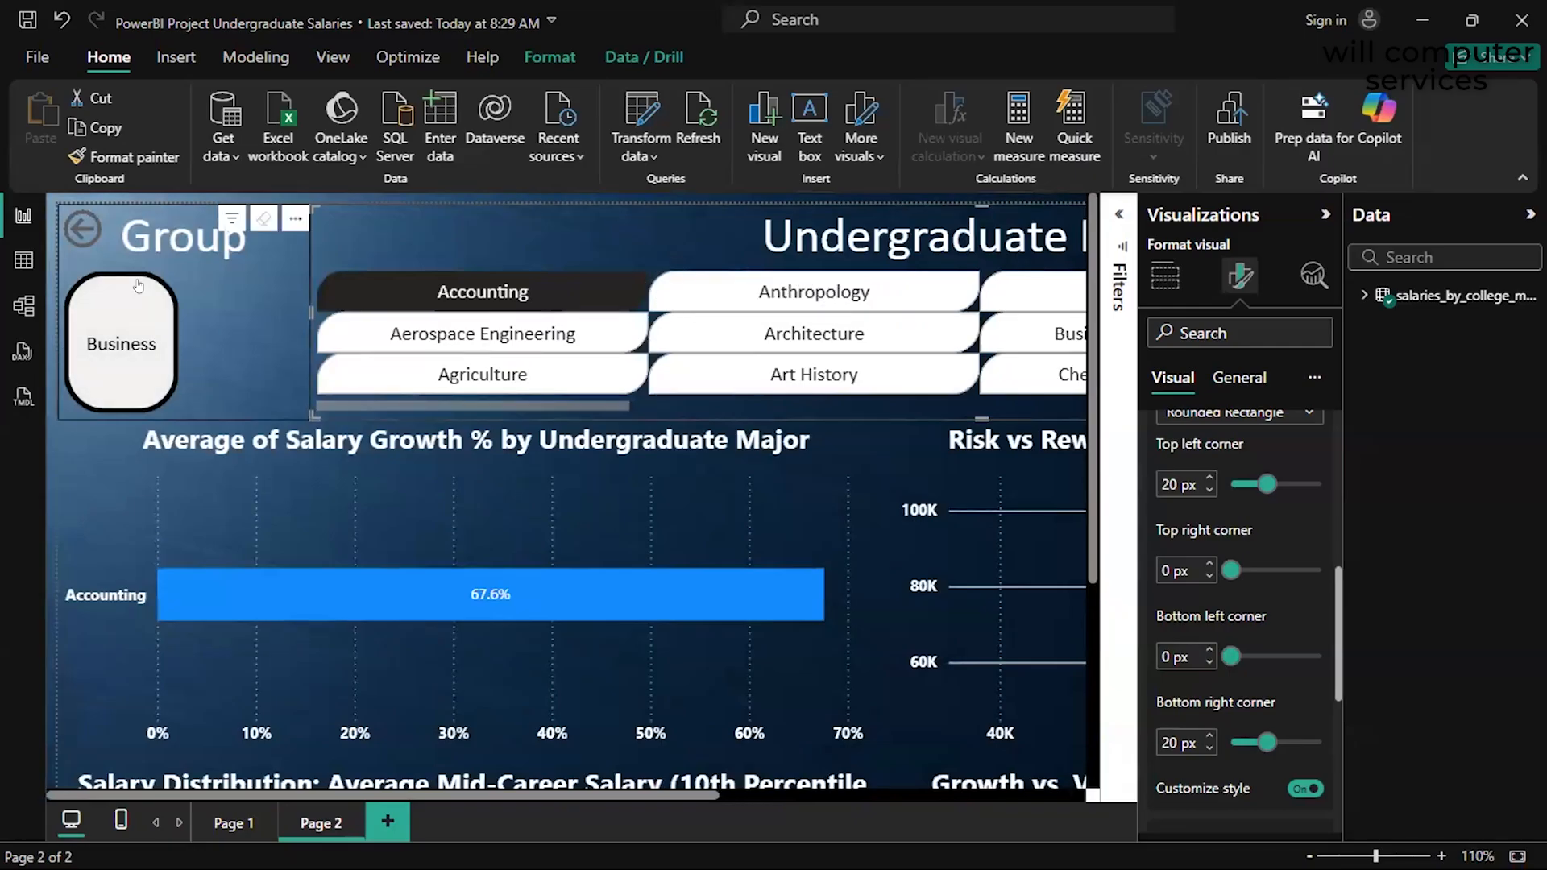
scroll(149, 280, down, 5)
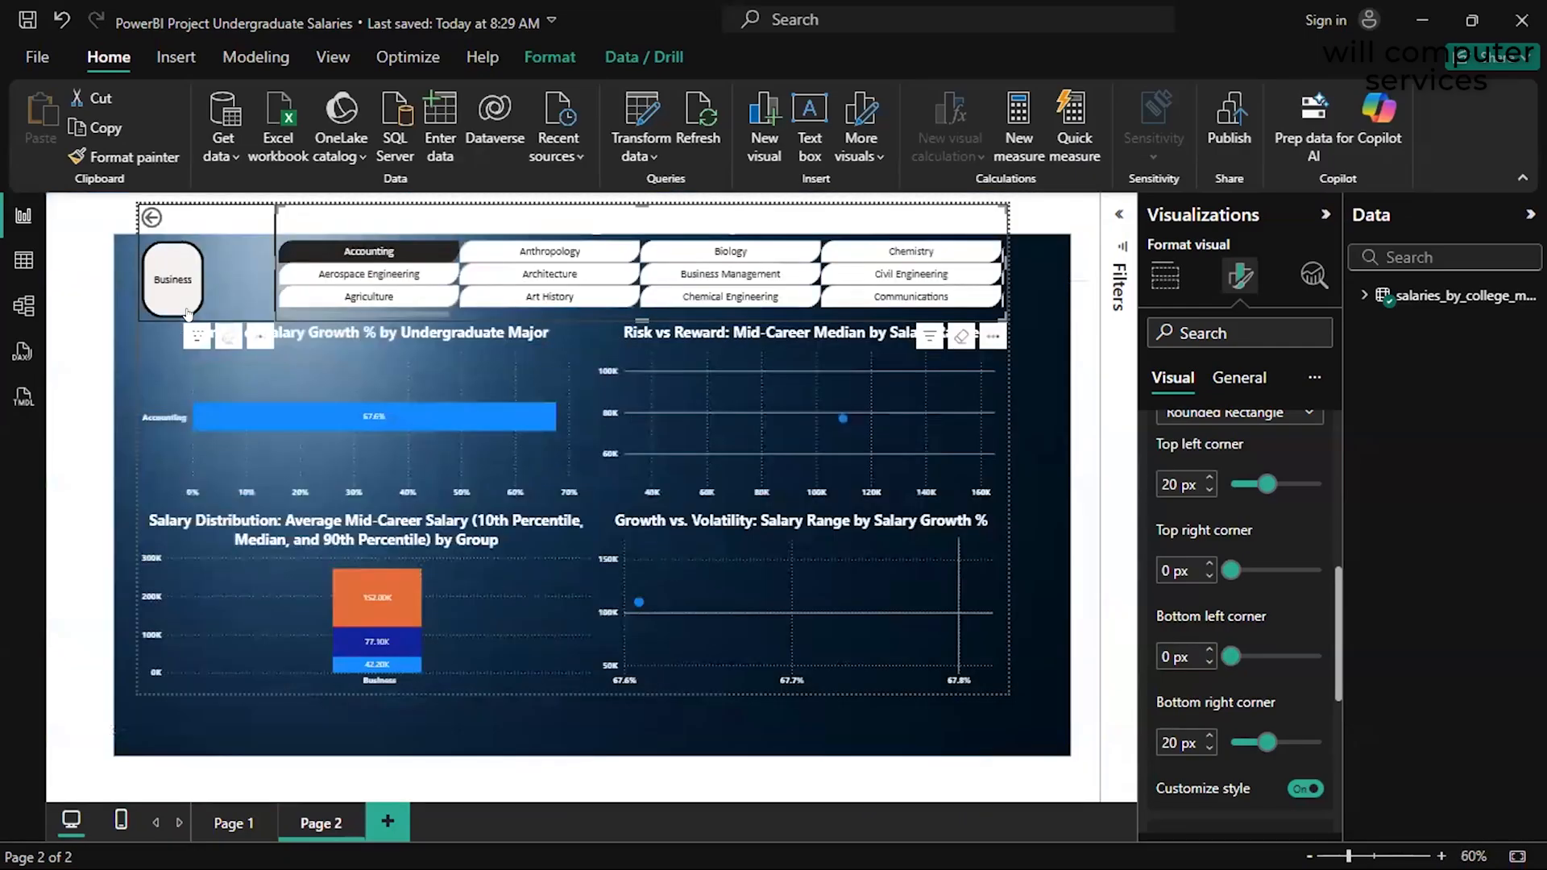
click(259, 293)
scroll(260, 293, up, 3)
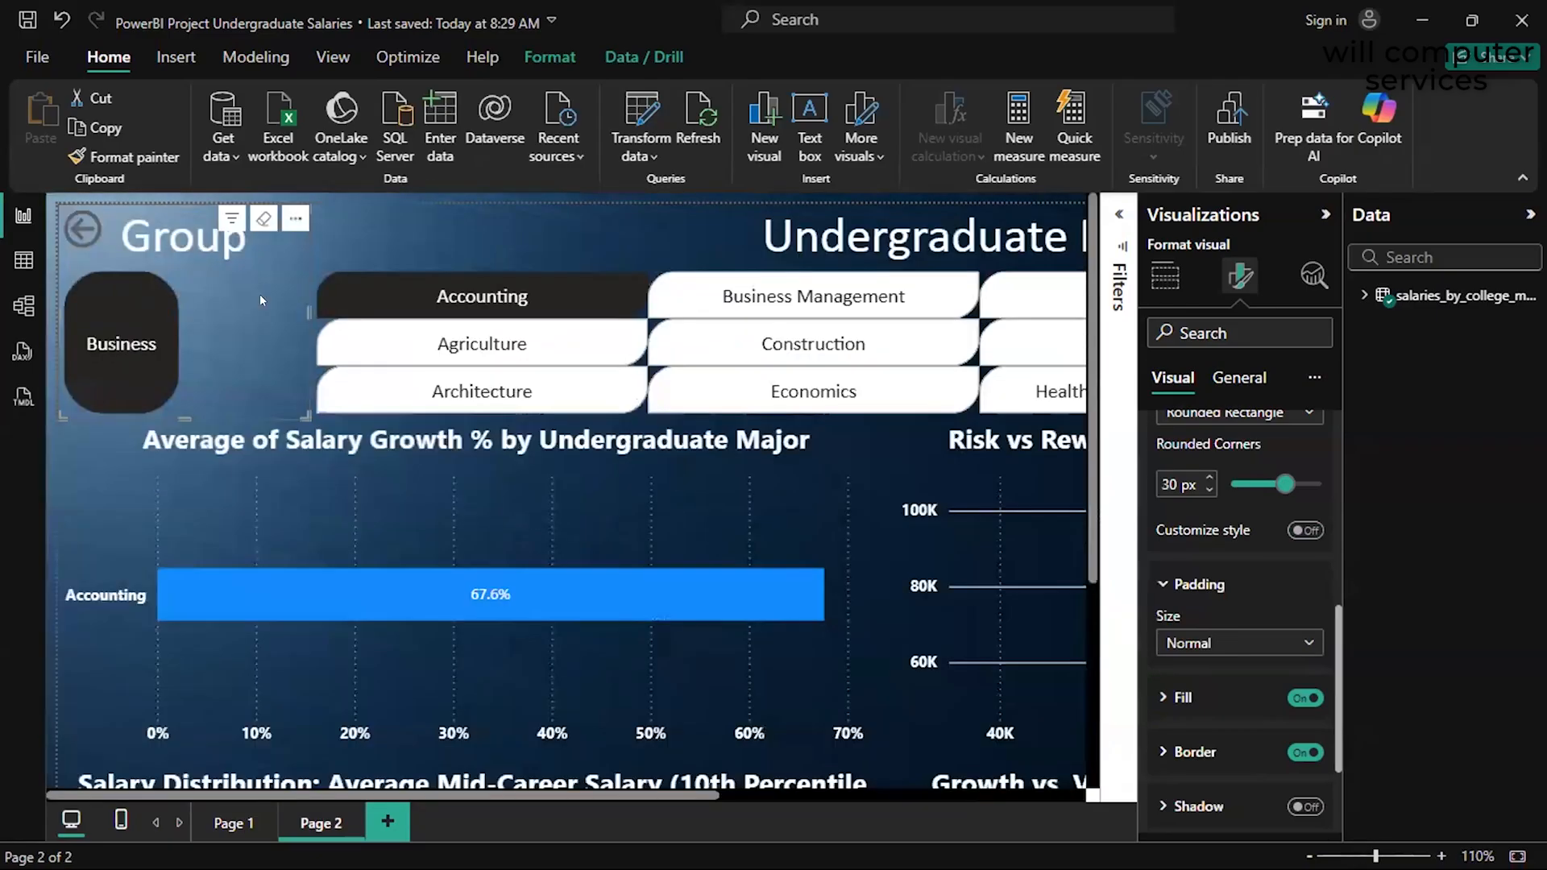
scroll(259, 294, up, 1)
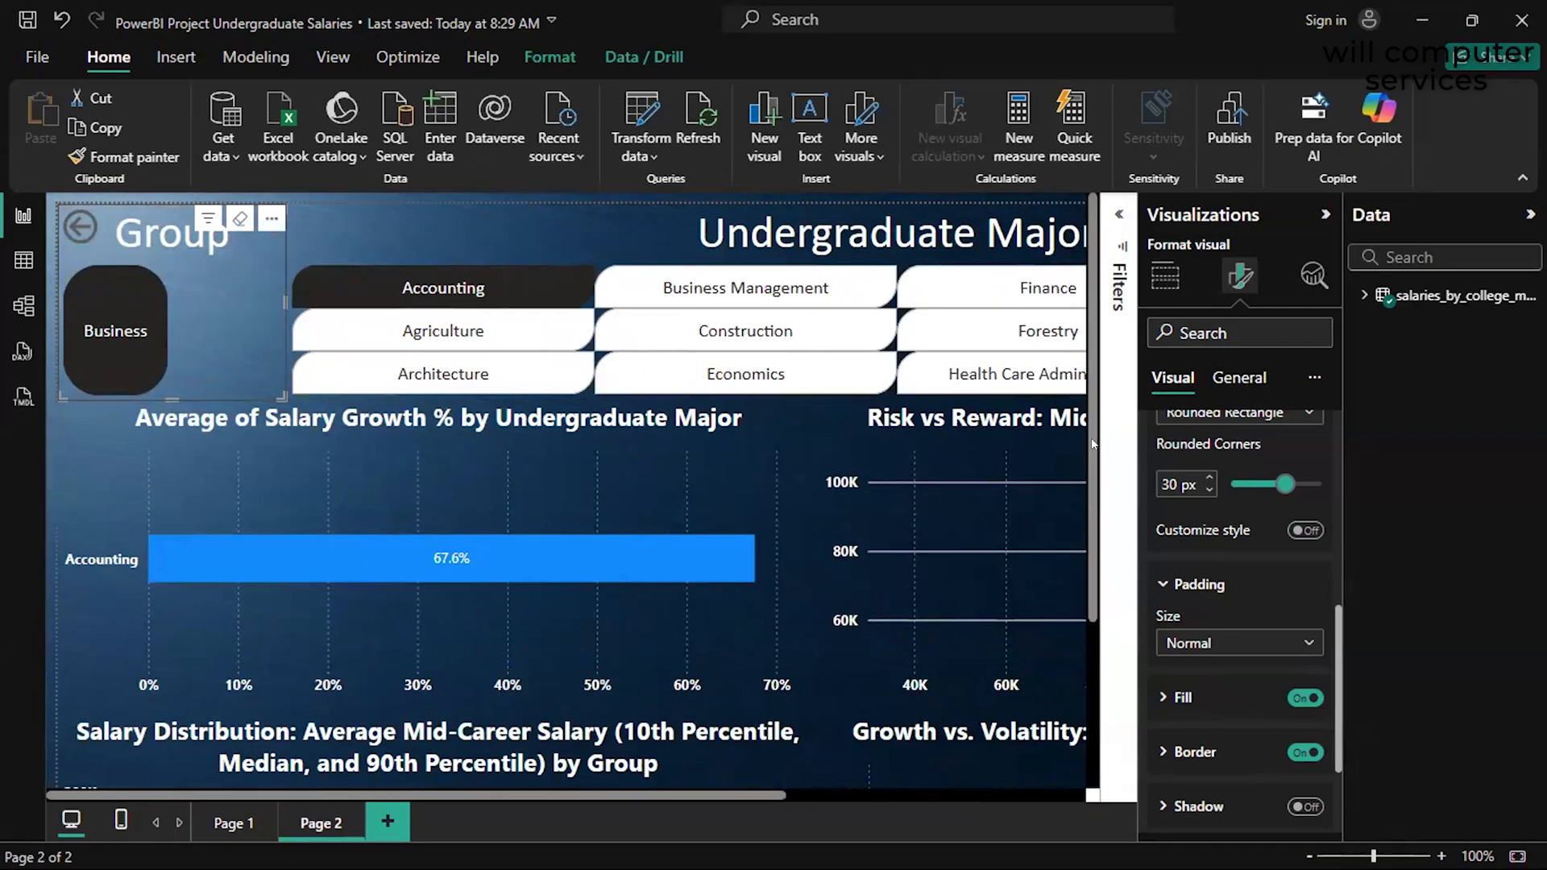
scroll(1239, 545, up, 2)
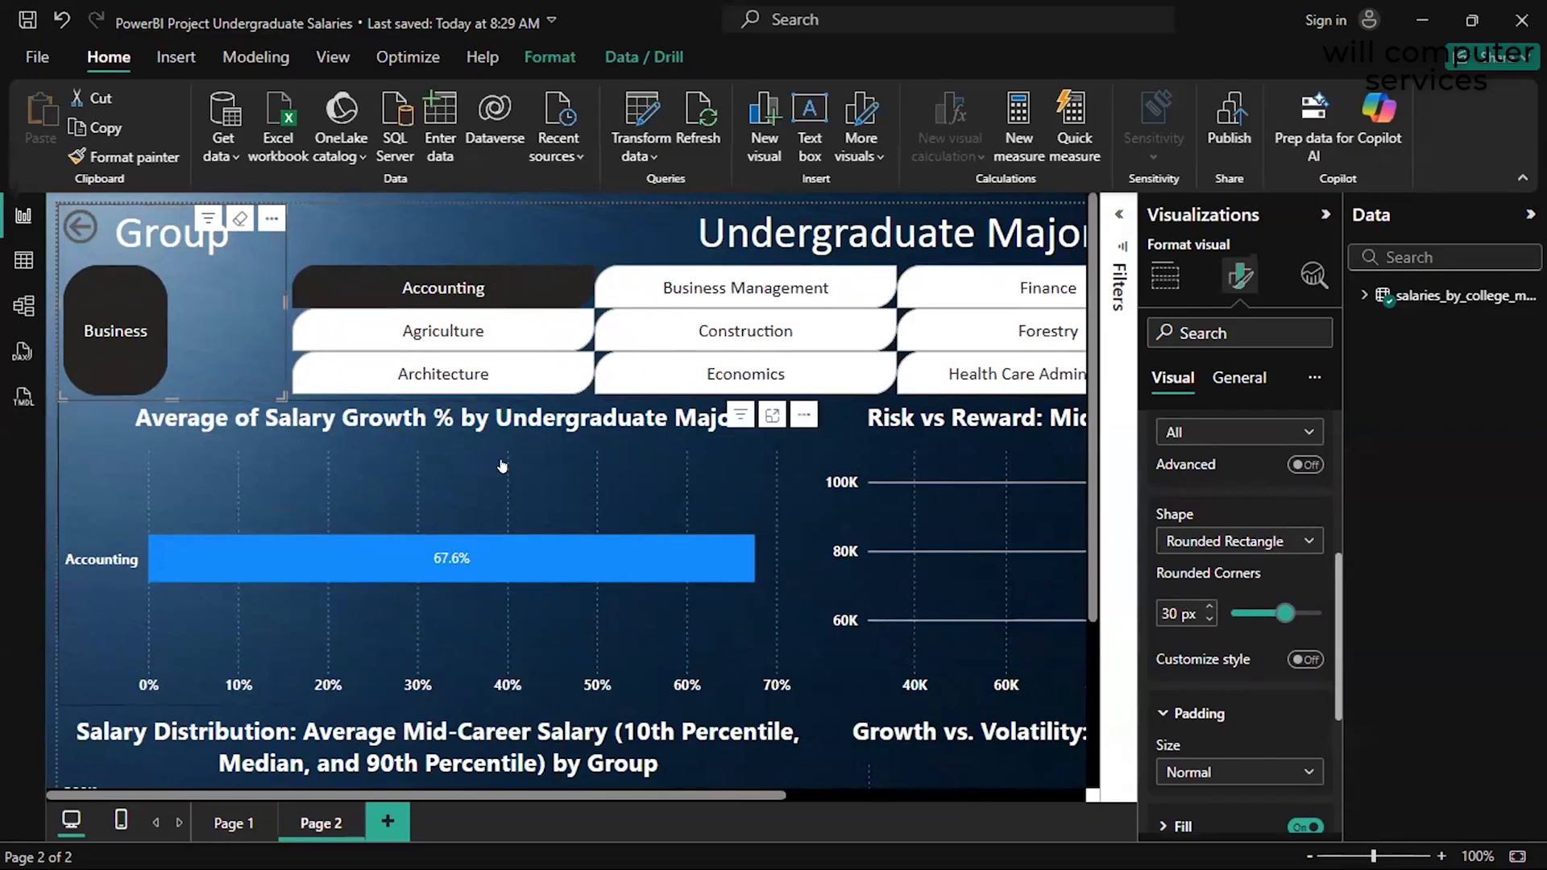
scroll(1201, 613, down, 3)
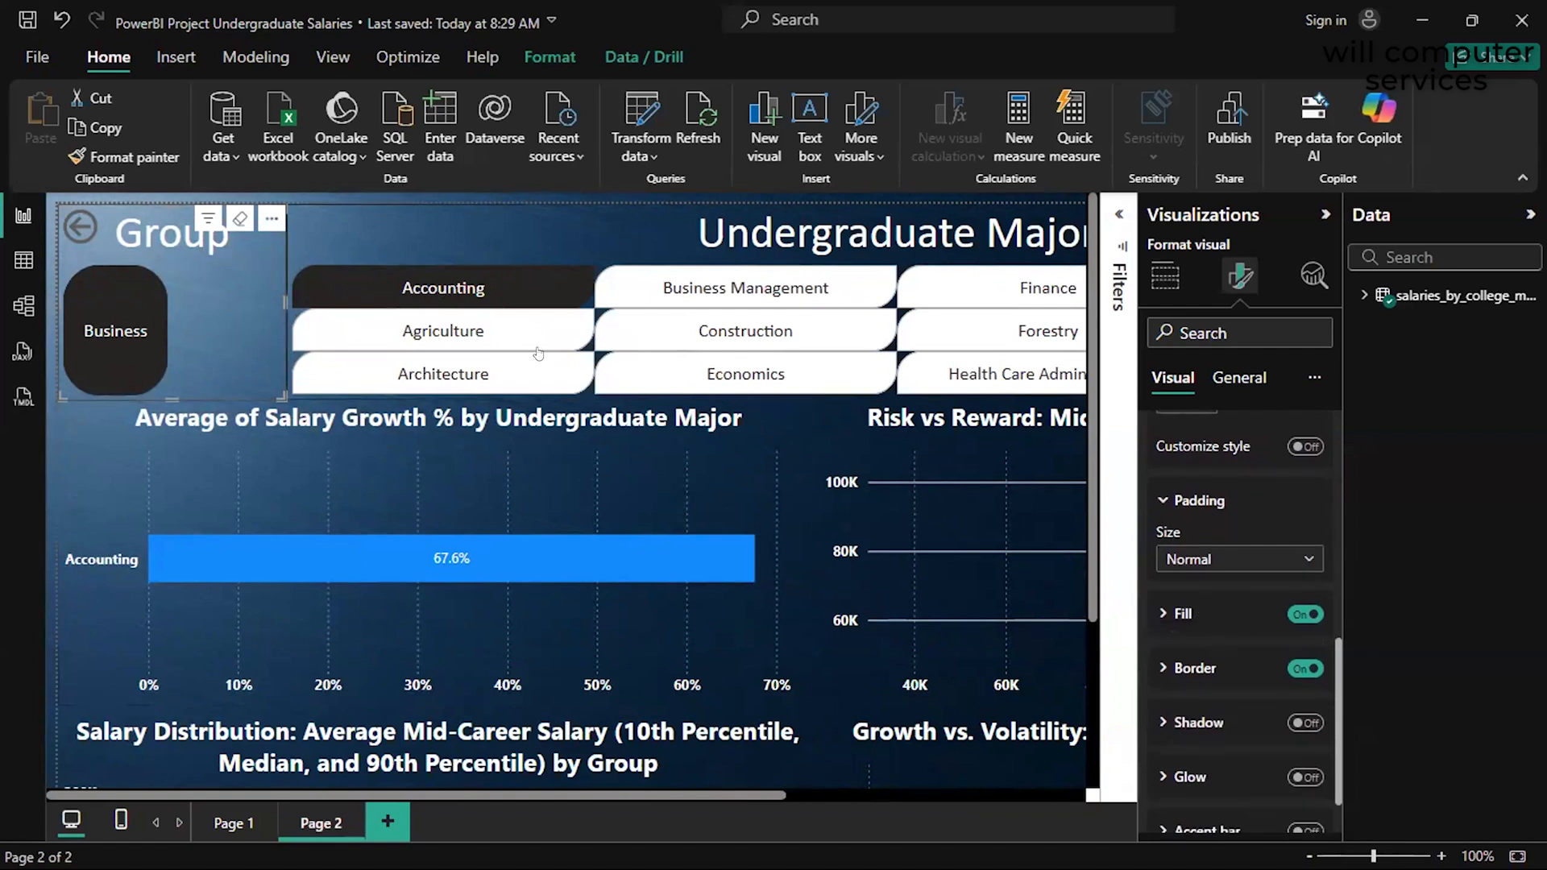
click(1182, 614)
scroll(1183, 611, down, 1)
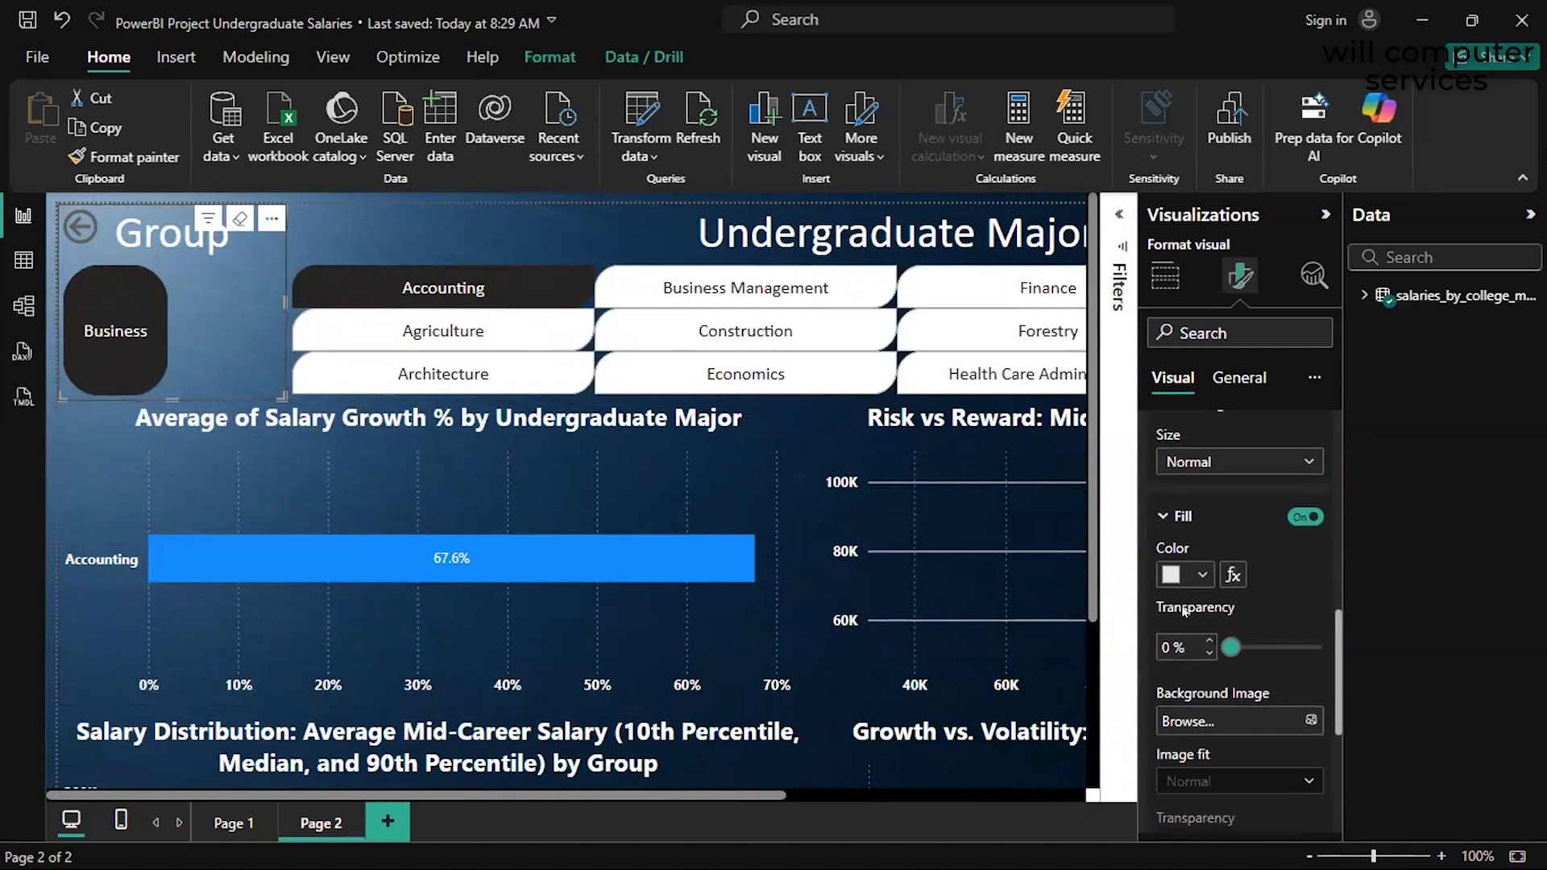
scroll(1183, 611, down, 1)
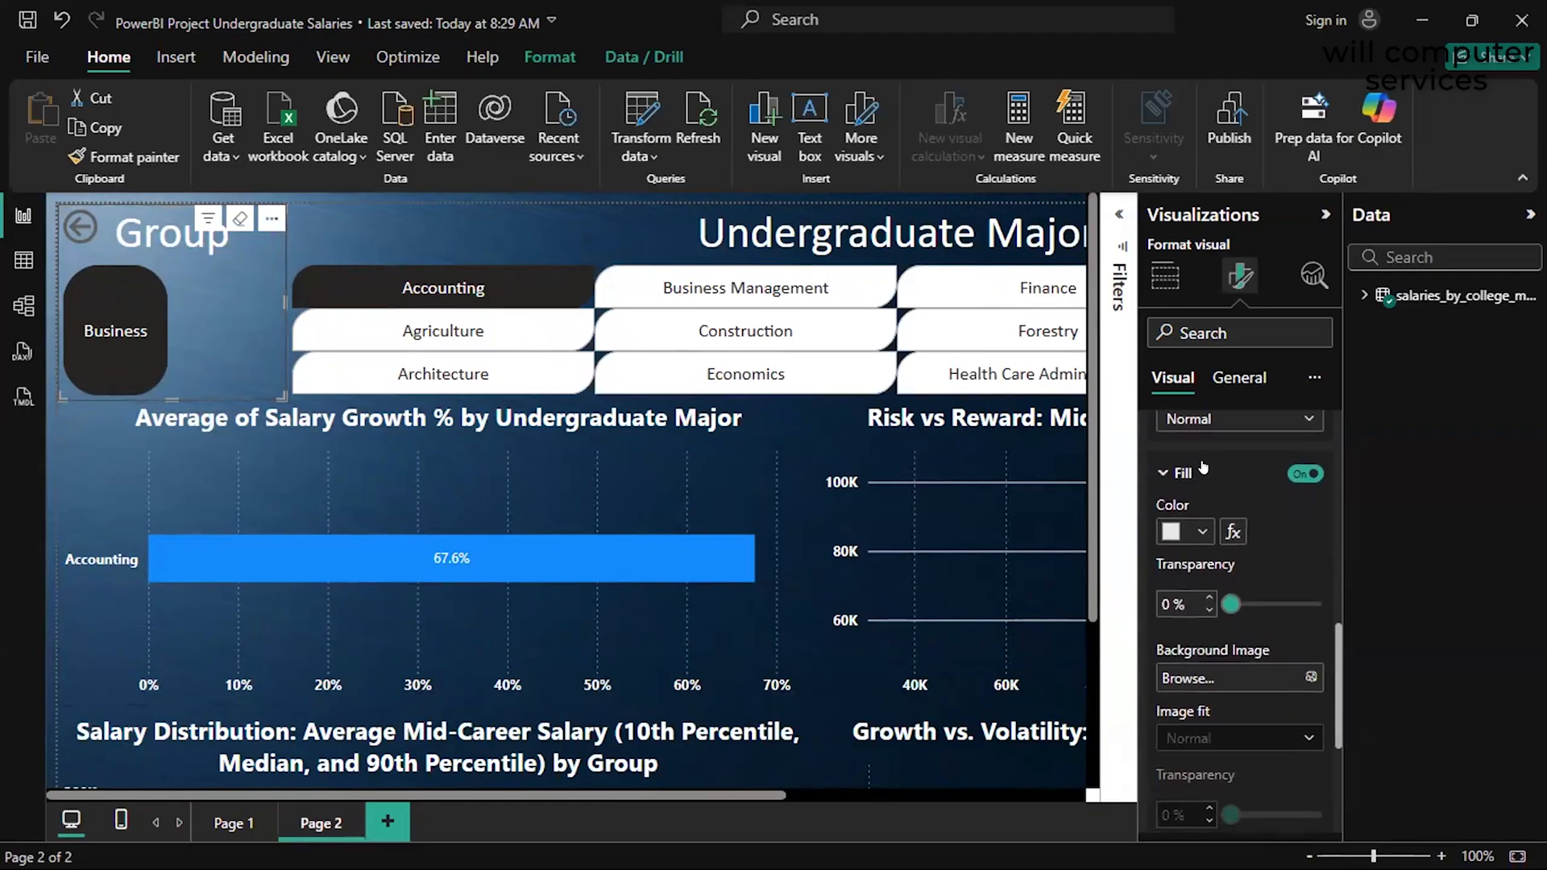
scroll(1200, 463, down, 1)
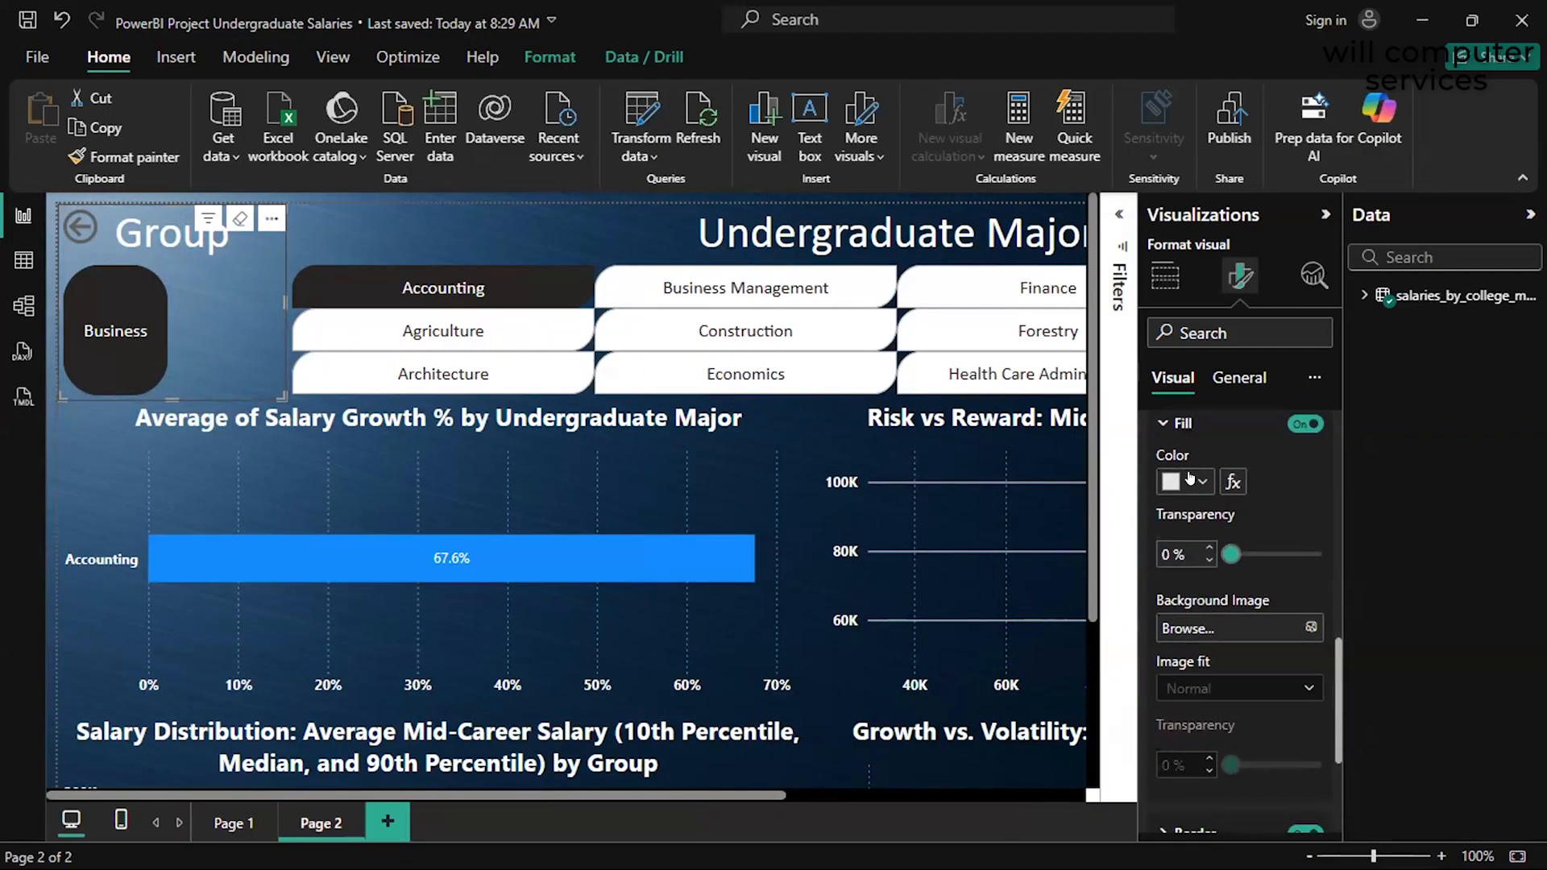
Clear the Accounting selection in the Undergraduate Major slicer and examine its button padding, fill and border settings
click(338, 283)
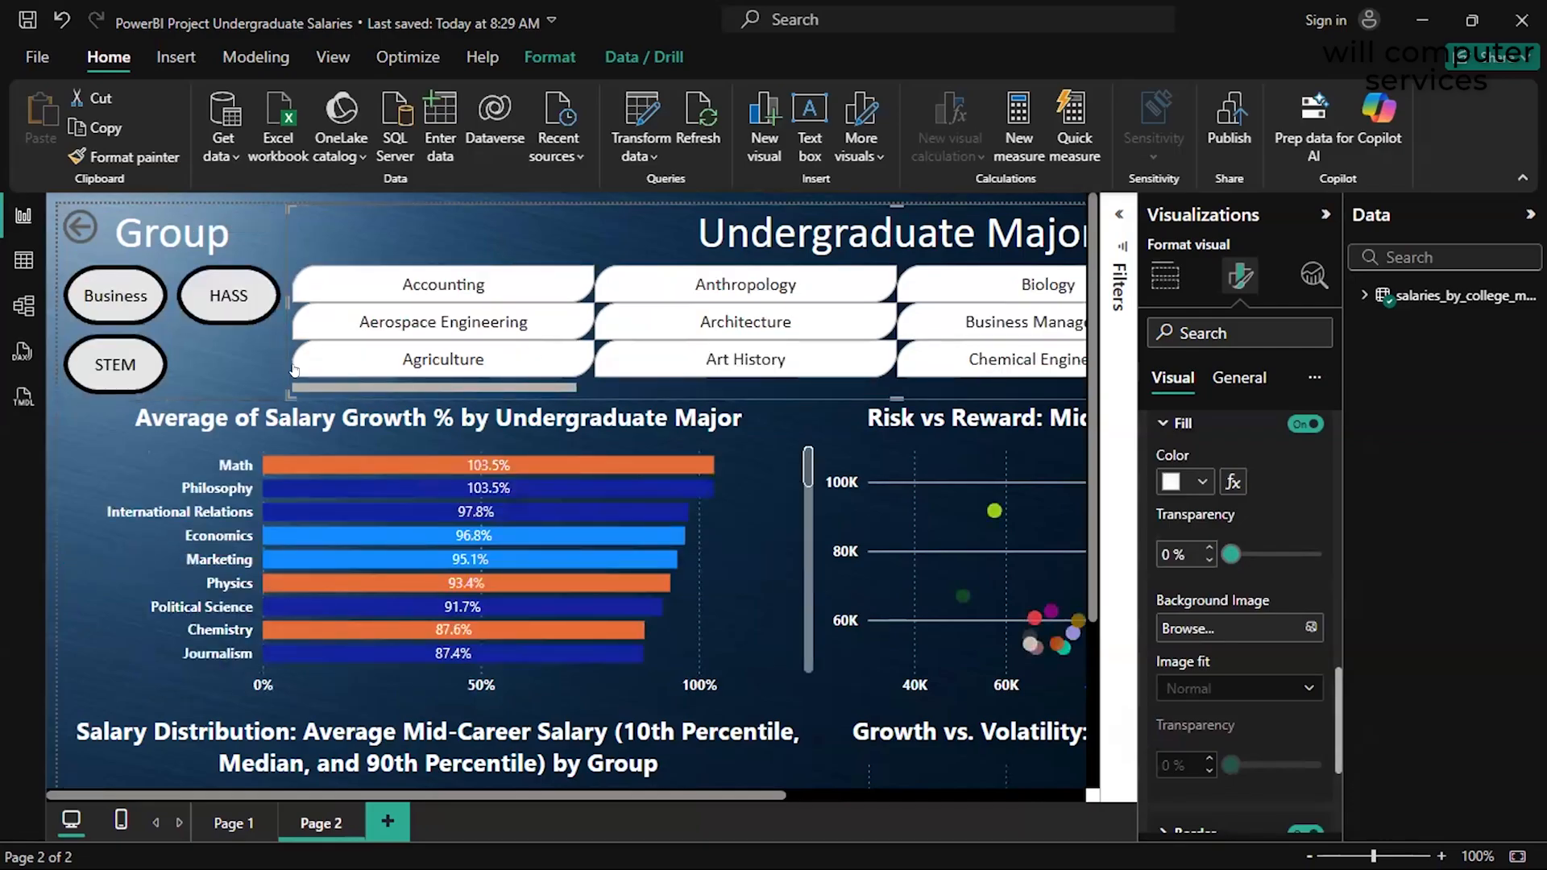
scroll(1209, 680, down, 3)
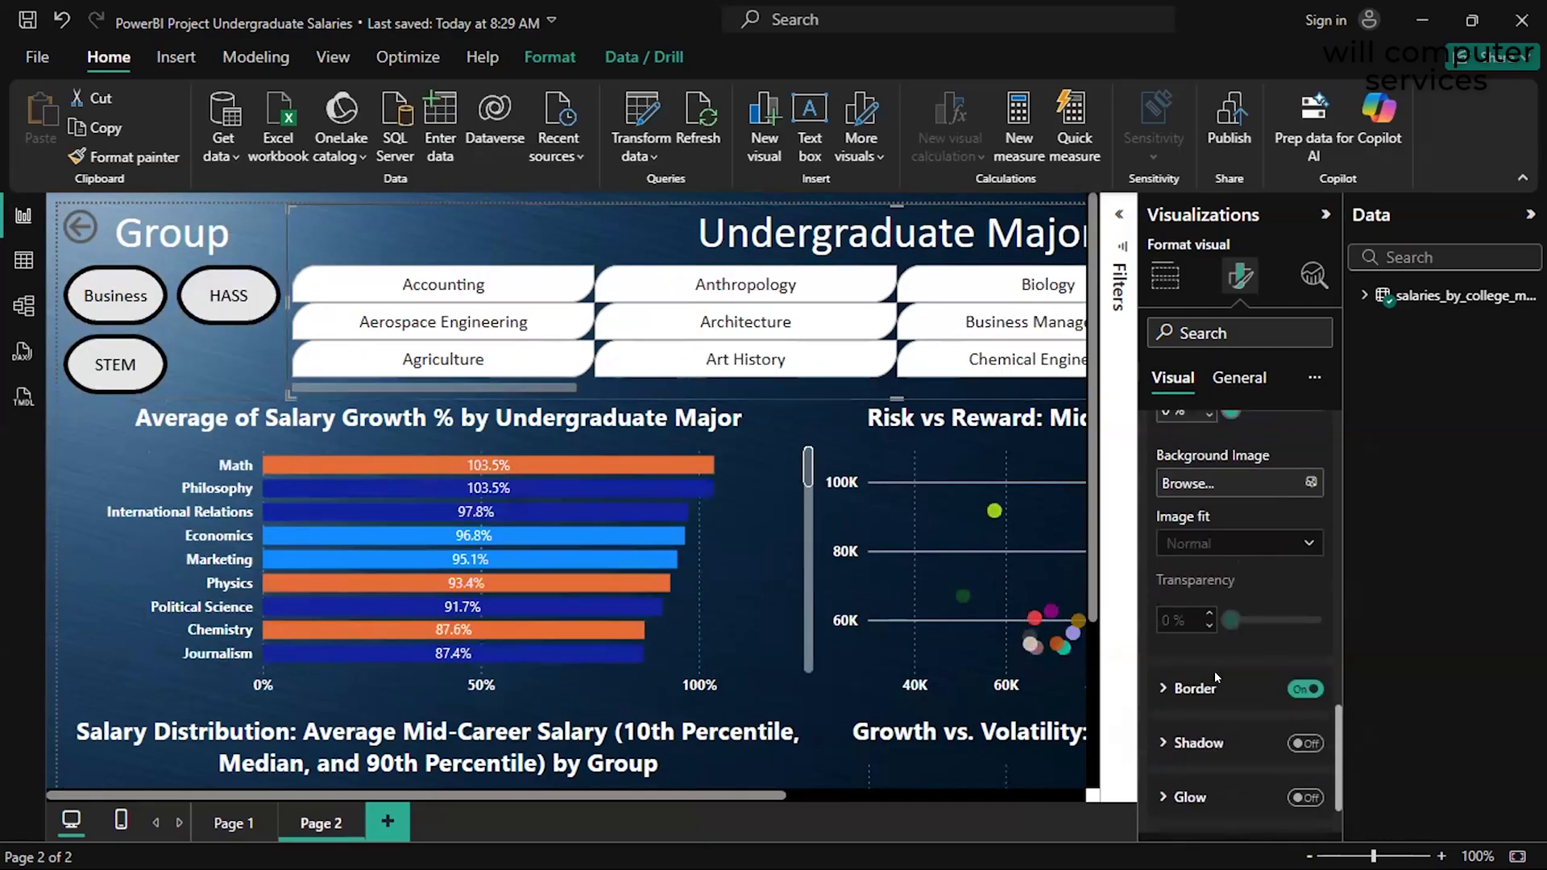
scroll(1216, 677, up, 3)
scroll(1217, 678, up, 2)
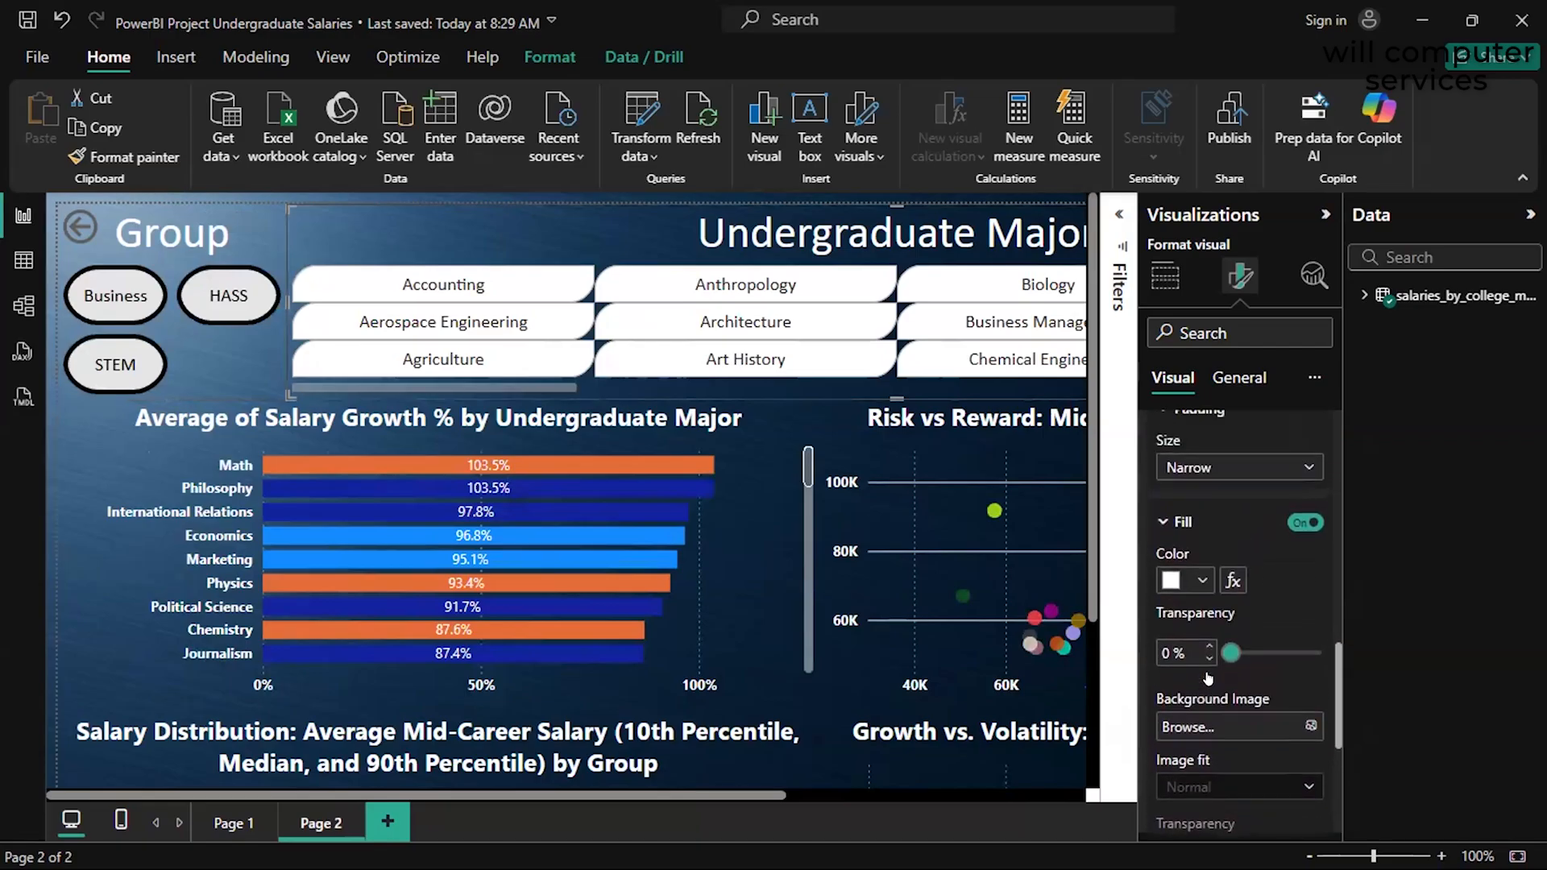
scroll(1183, 557, down, 1)
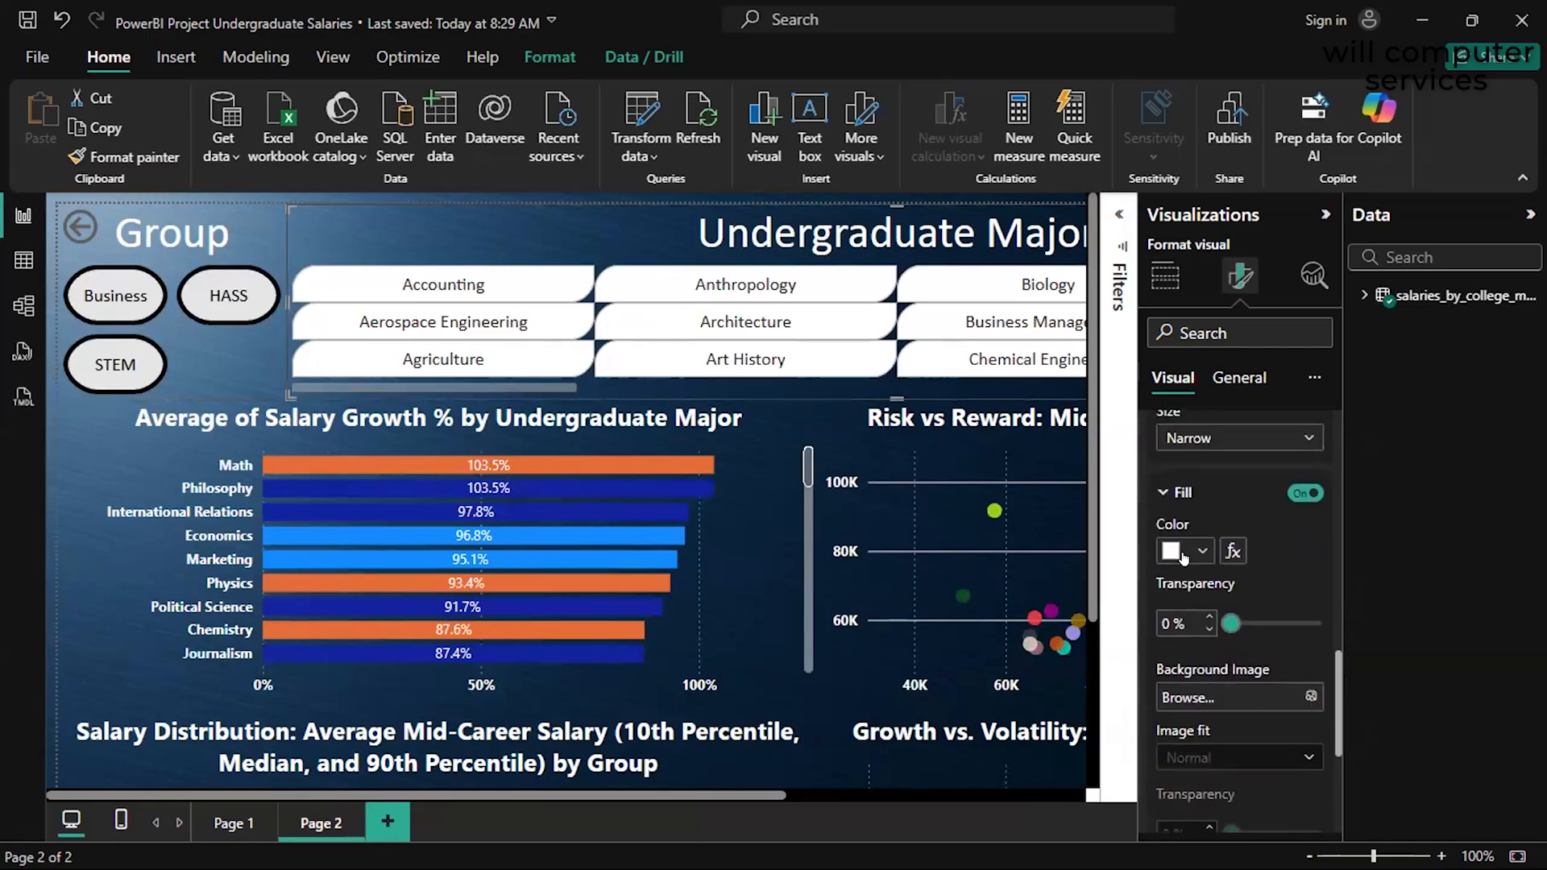
click(1184, 498)
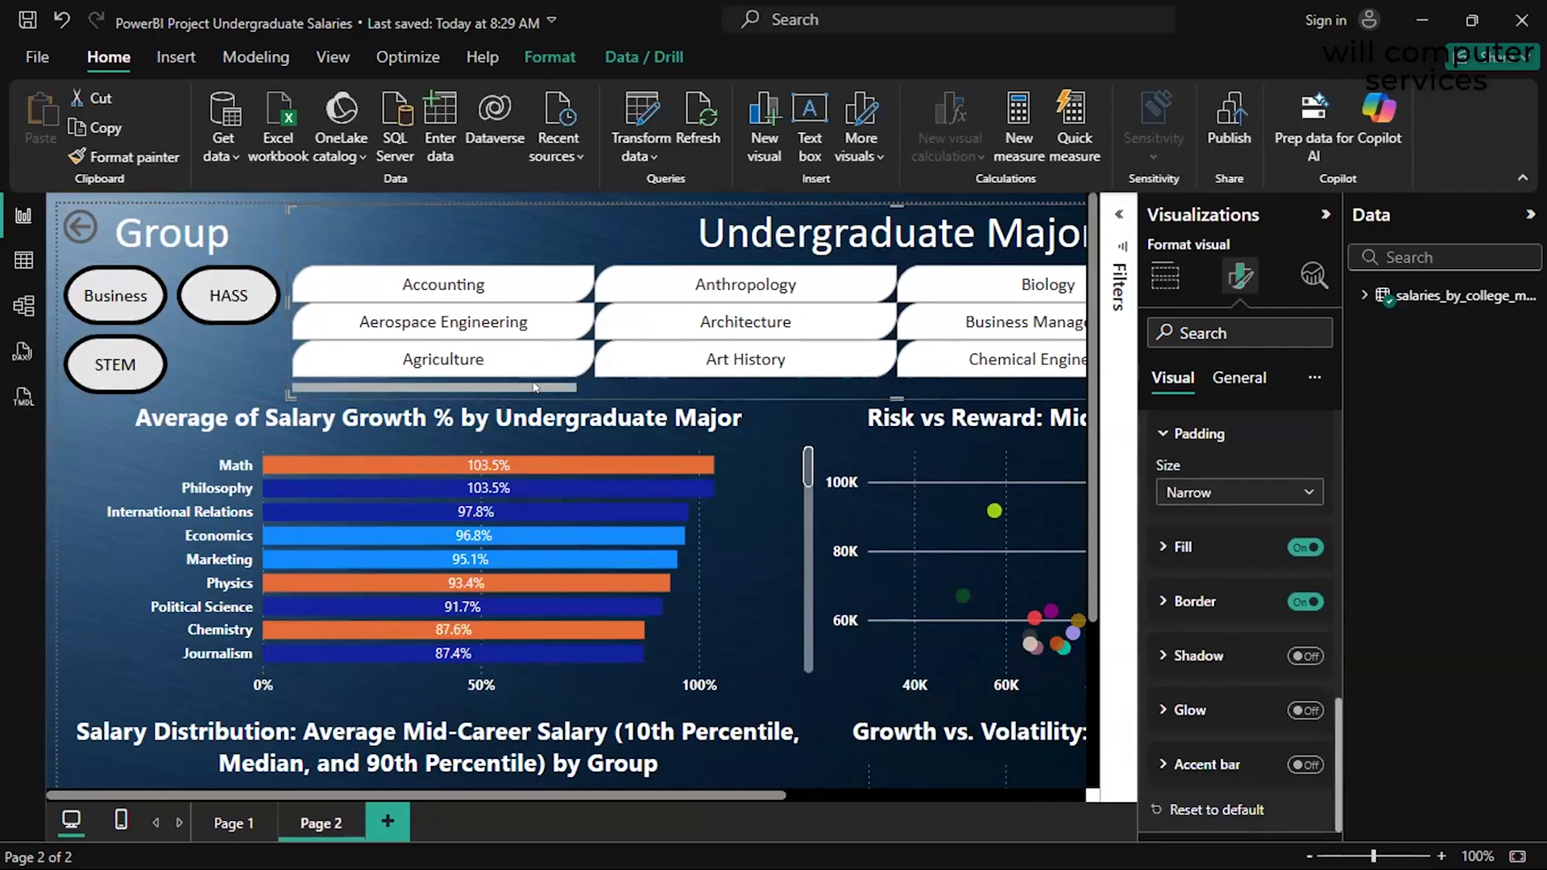
click(1187, 556)
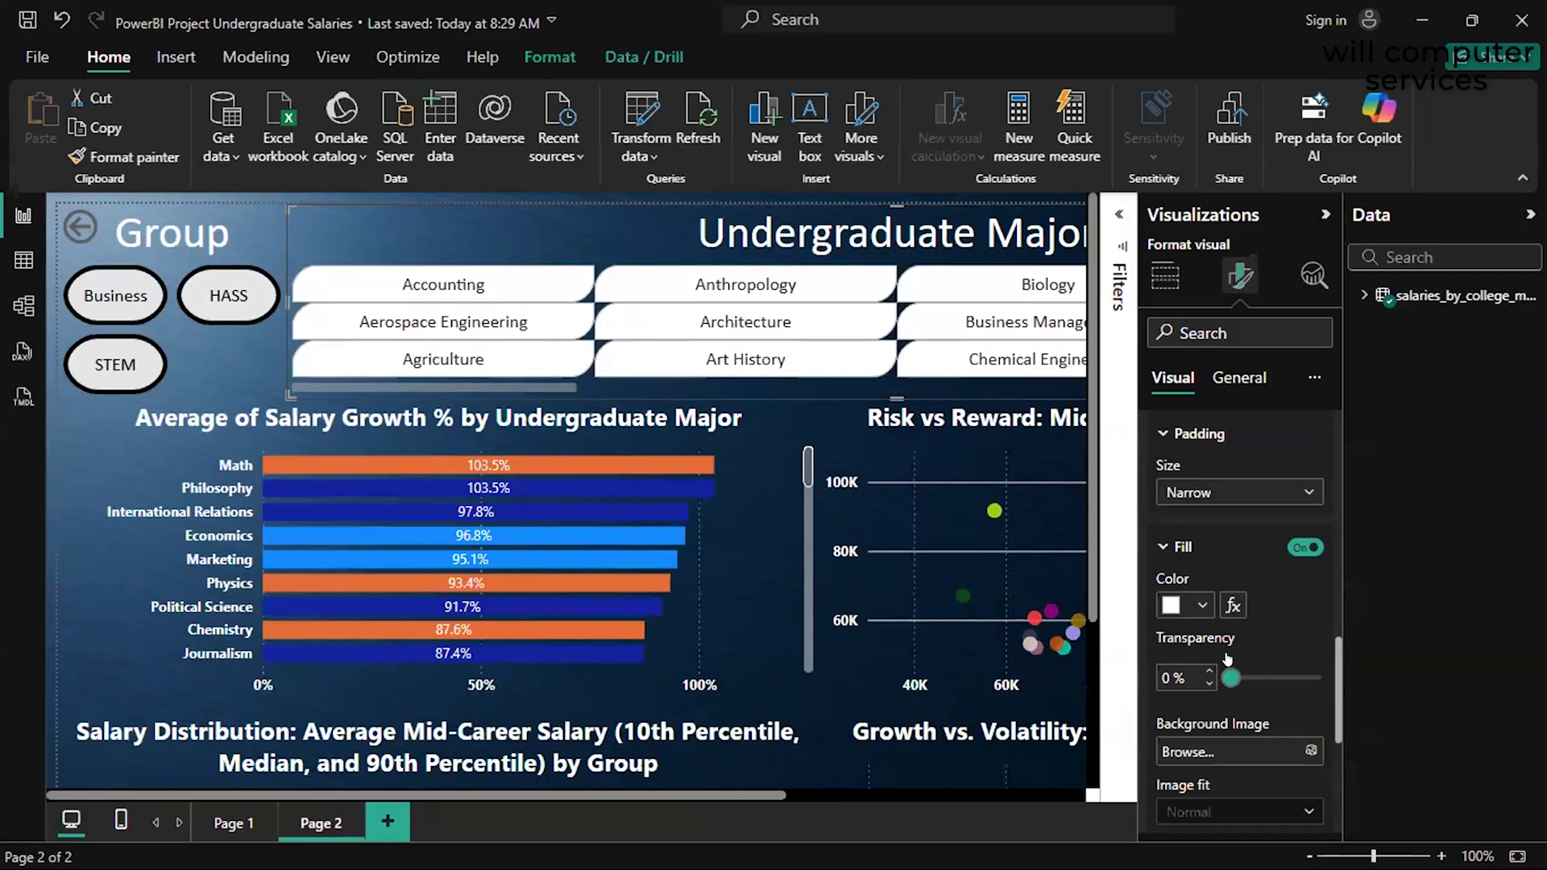
scroll(1227, 659, down, 1)
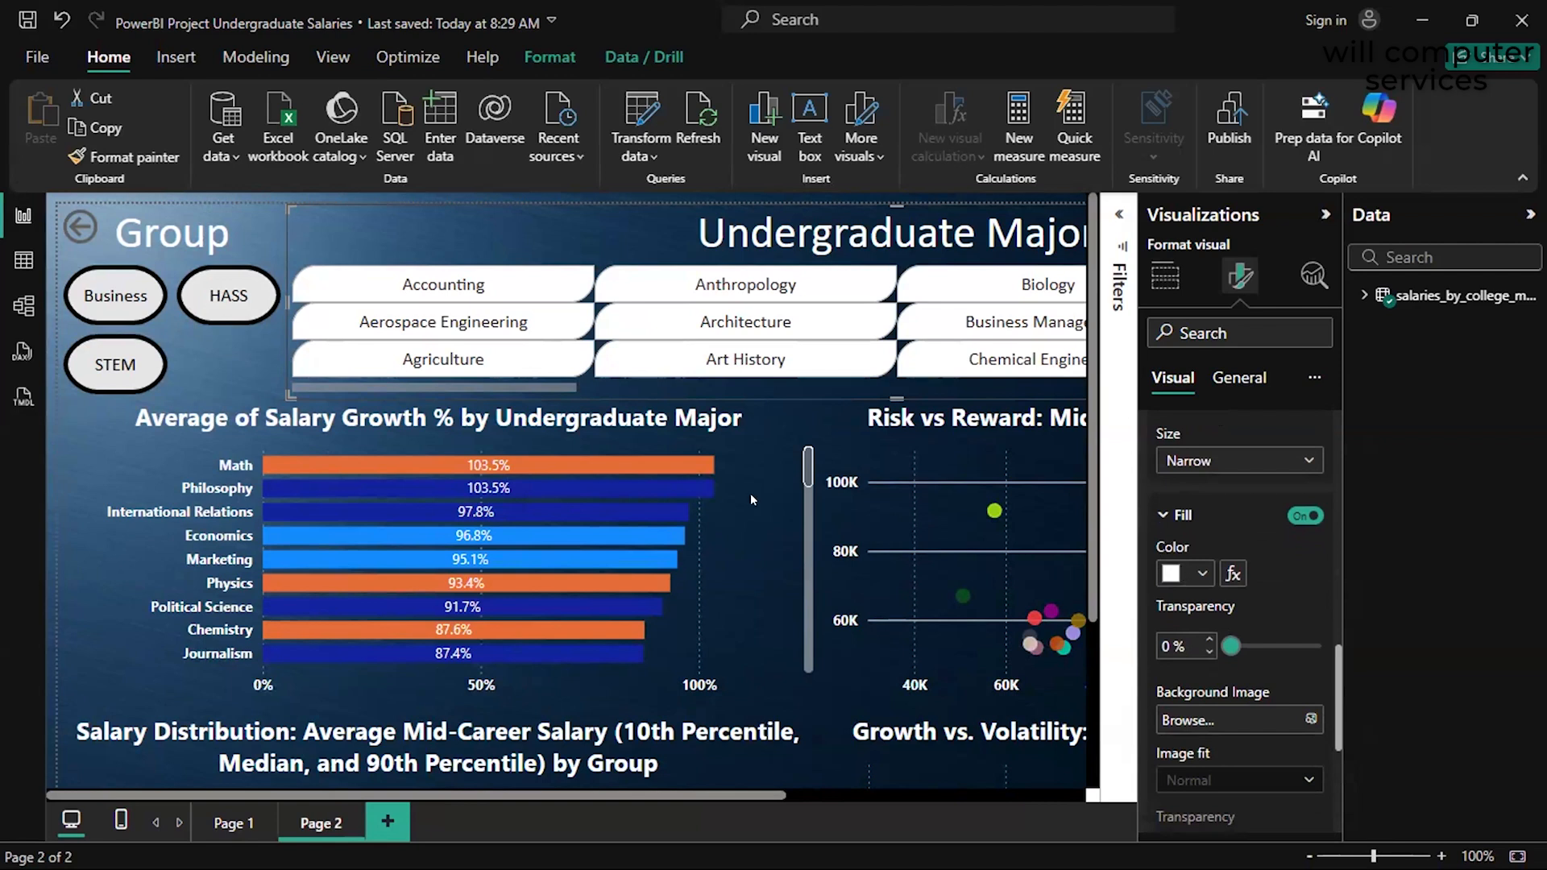
Select HASS in the Group slicer and examine its button shape, rounded corners, padding and fill settings
click(228, 295)
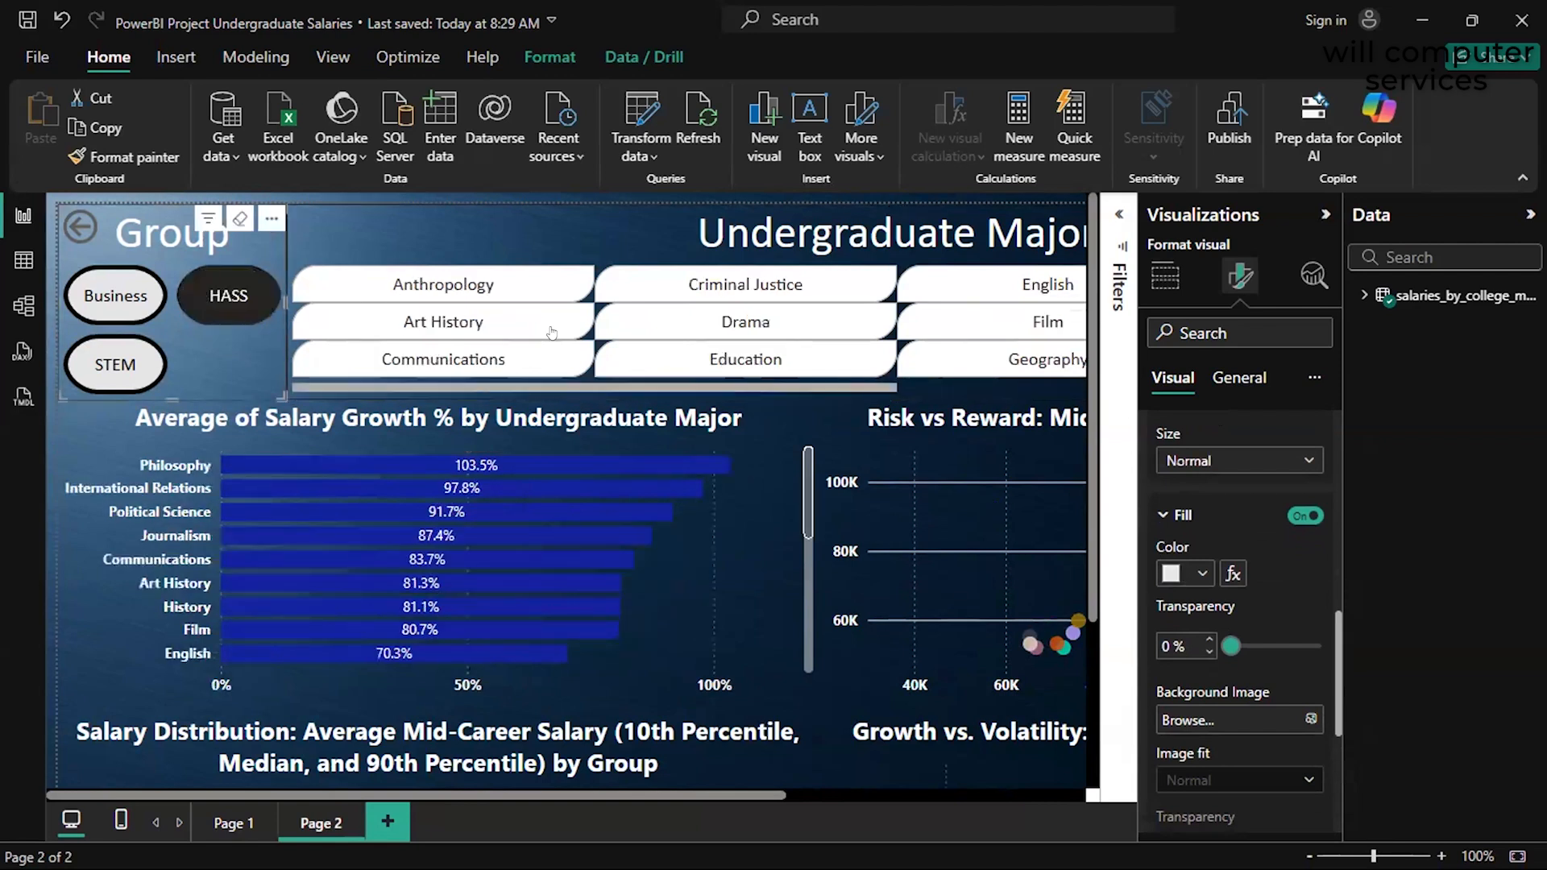
scroll(1224, 606, up, 5)
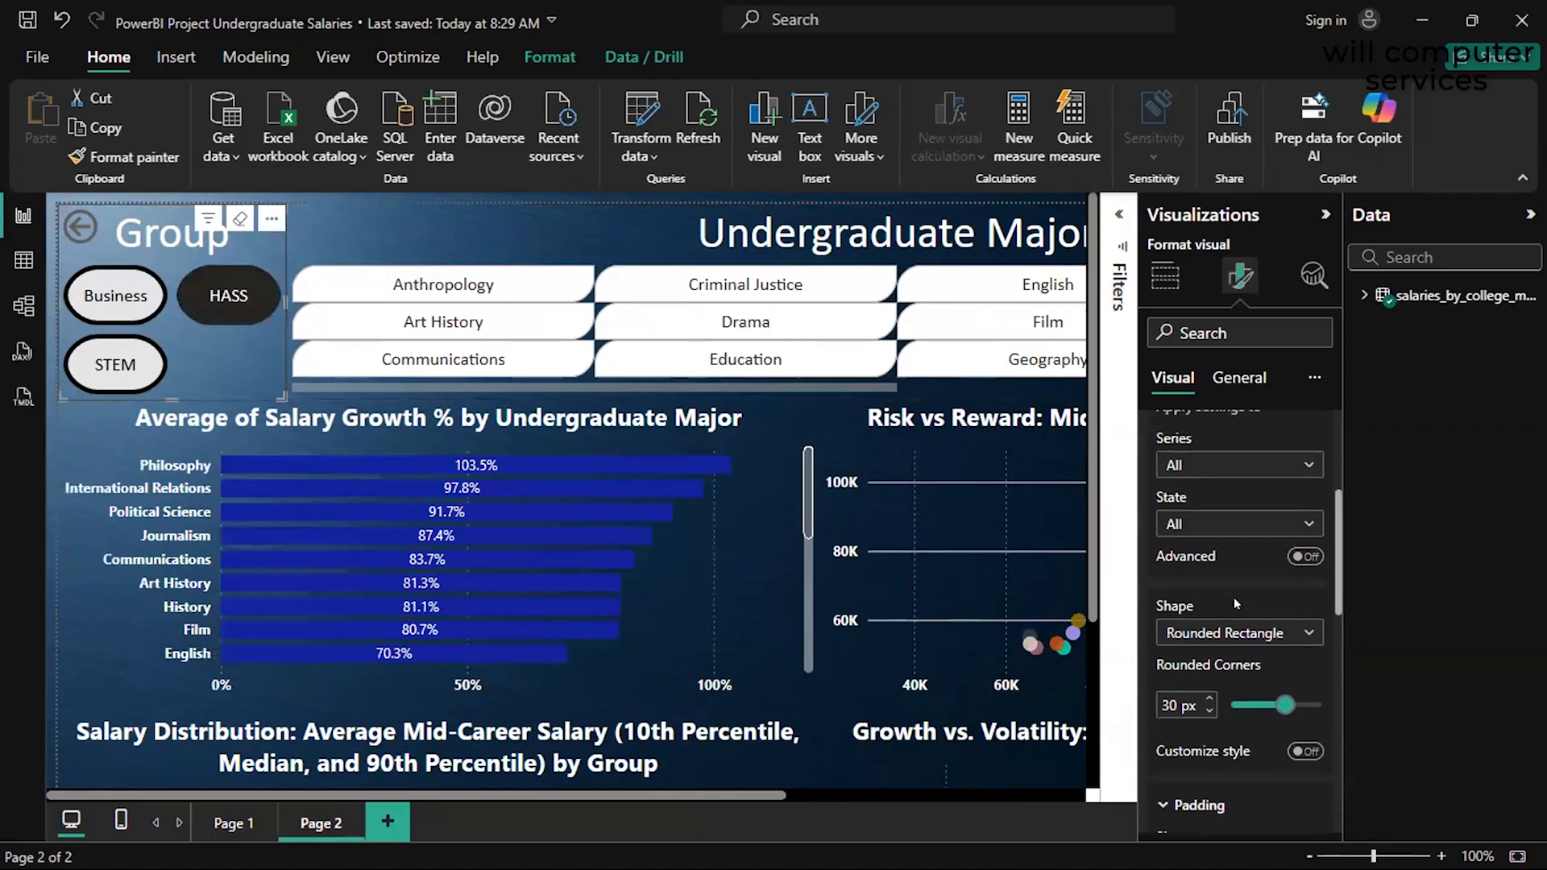
scroll(1228, 604, down, 5)
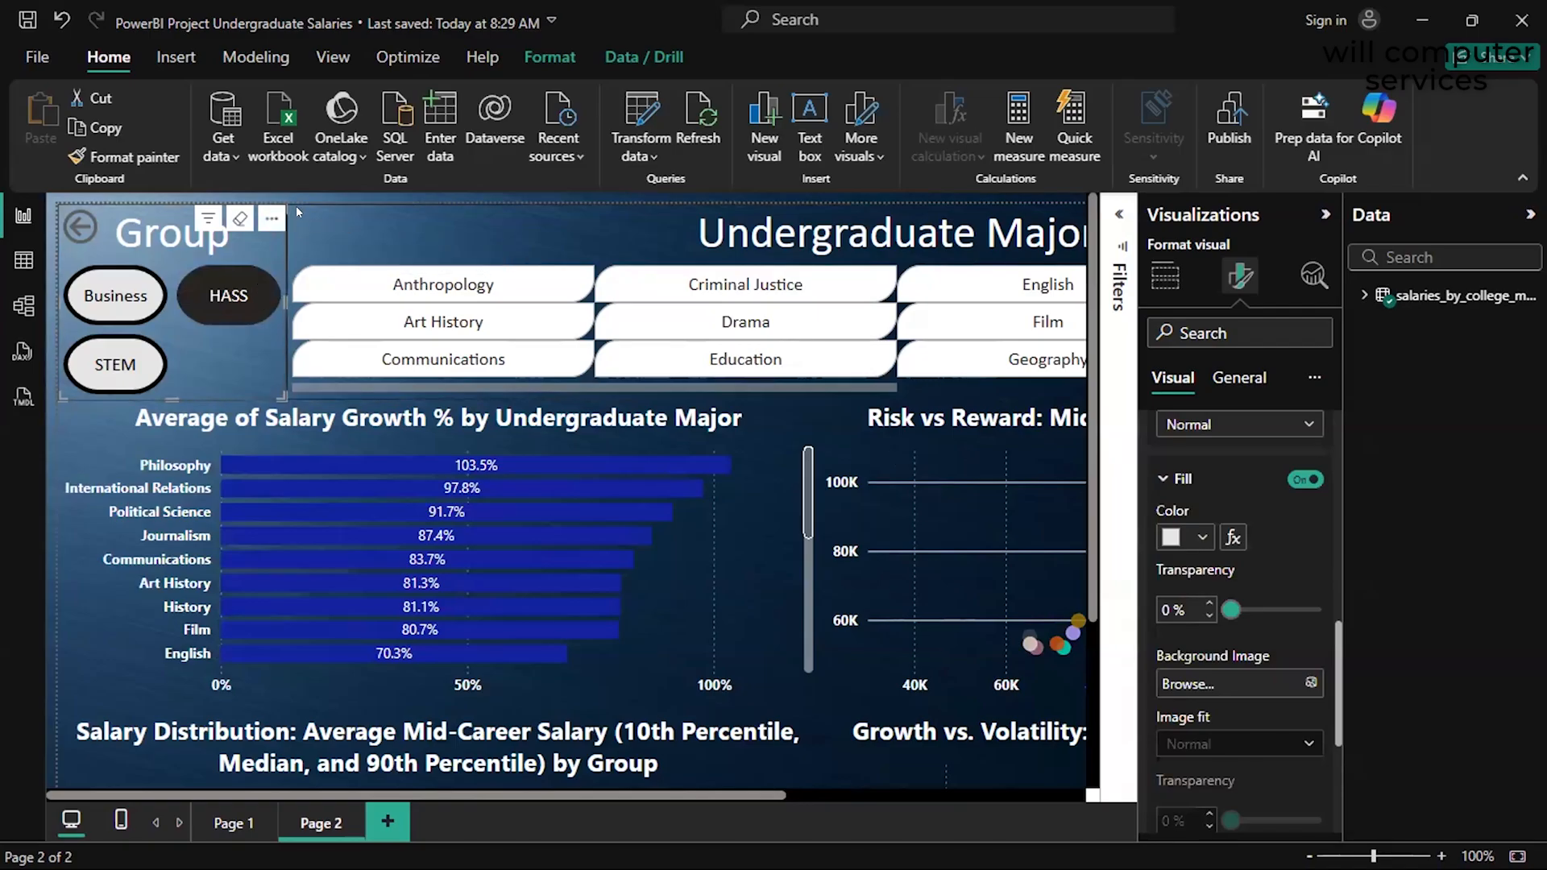
click(345, 187)
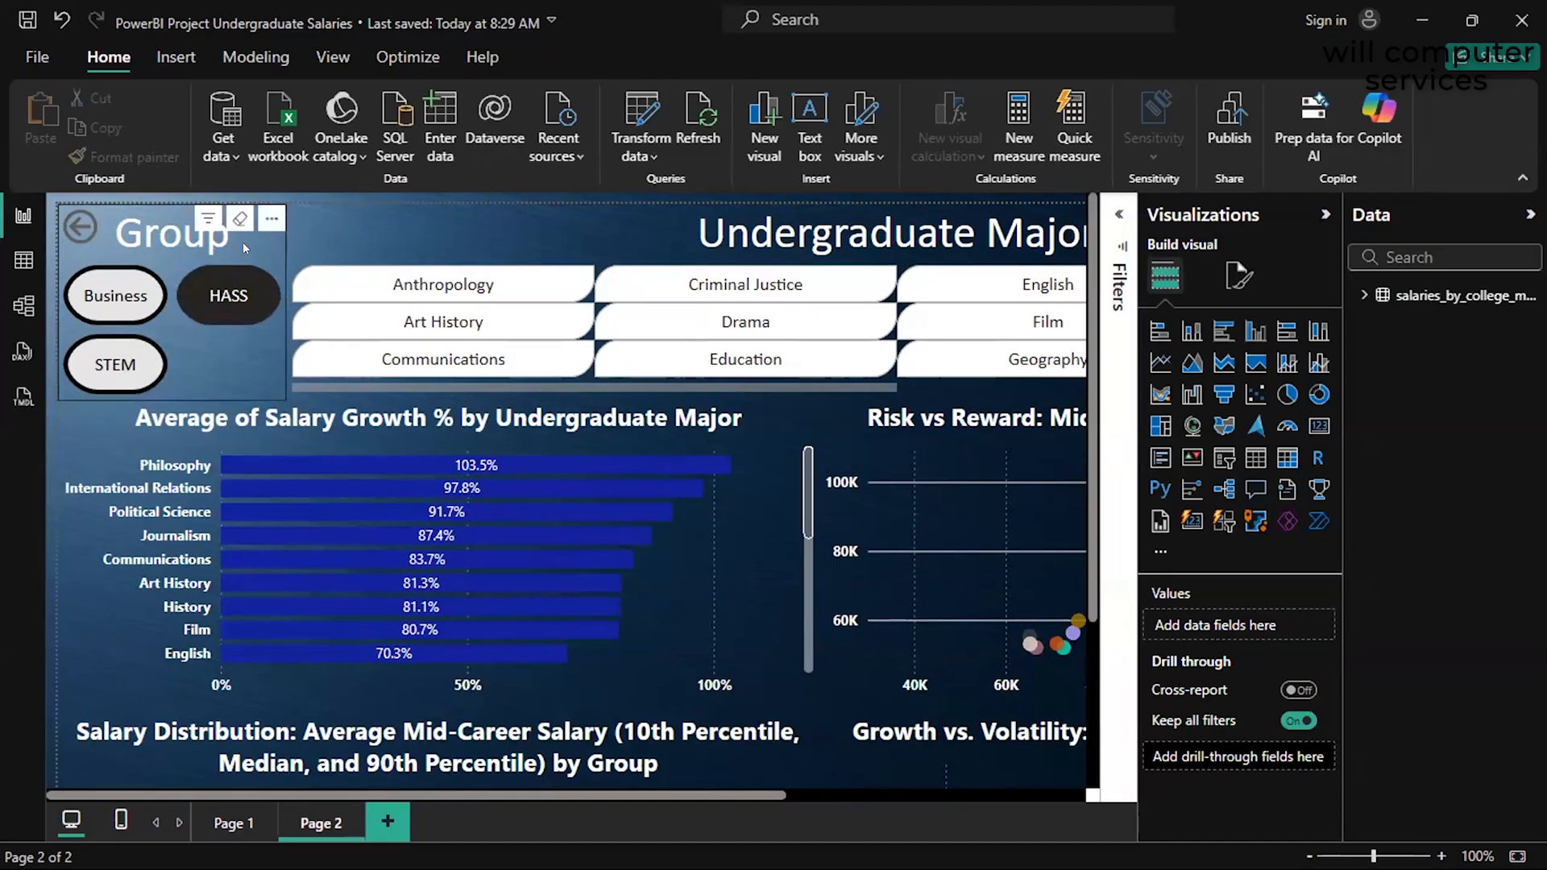
Examine the general formatting of the Undergraduate Major slicer, including its properties
click(437, 219)
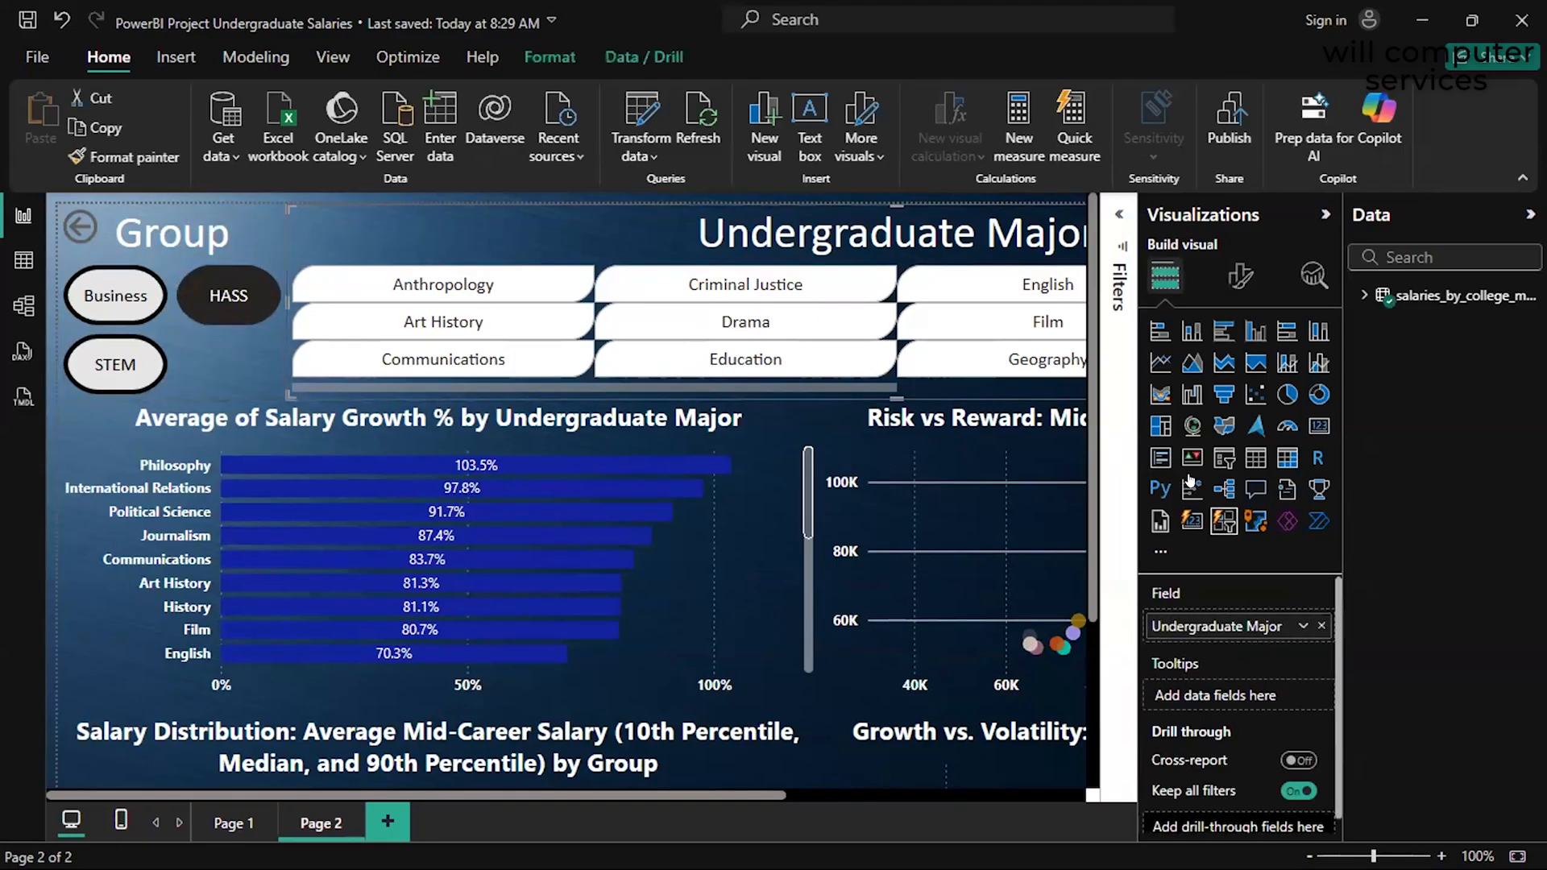
click(1225, 268)
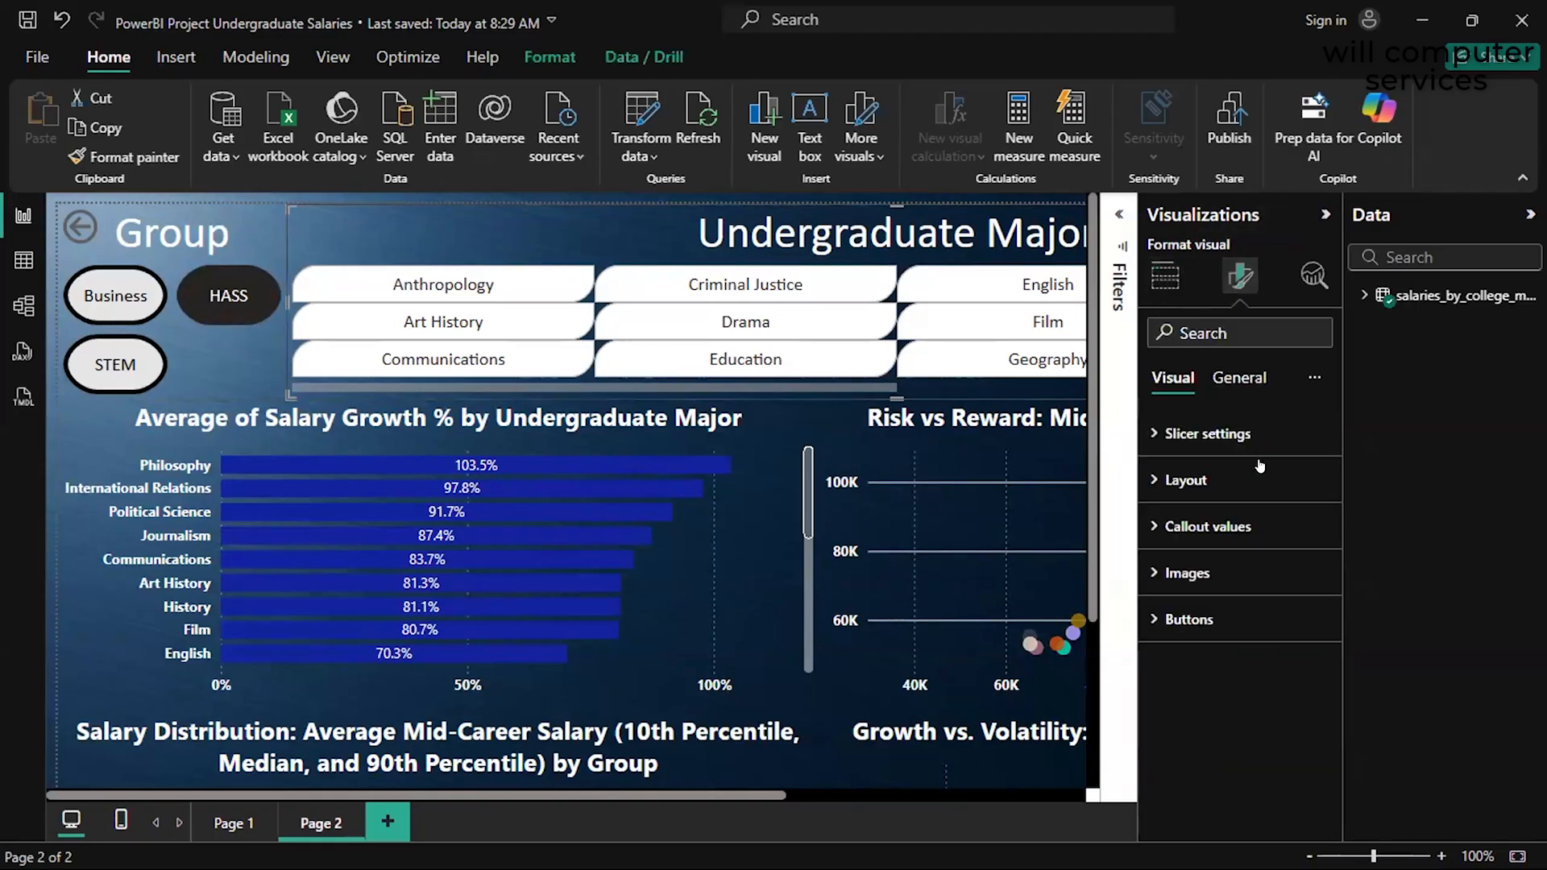
click(1241, 380)
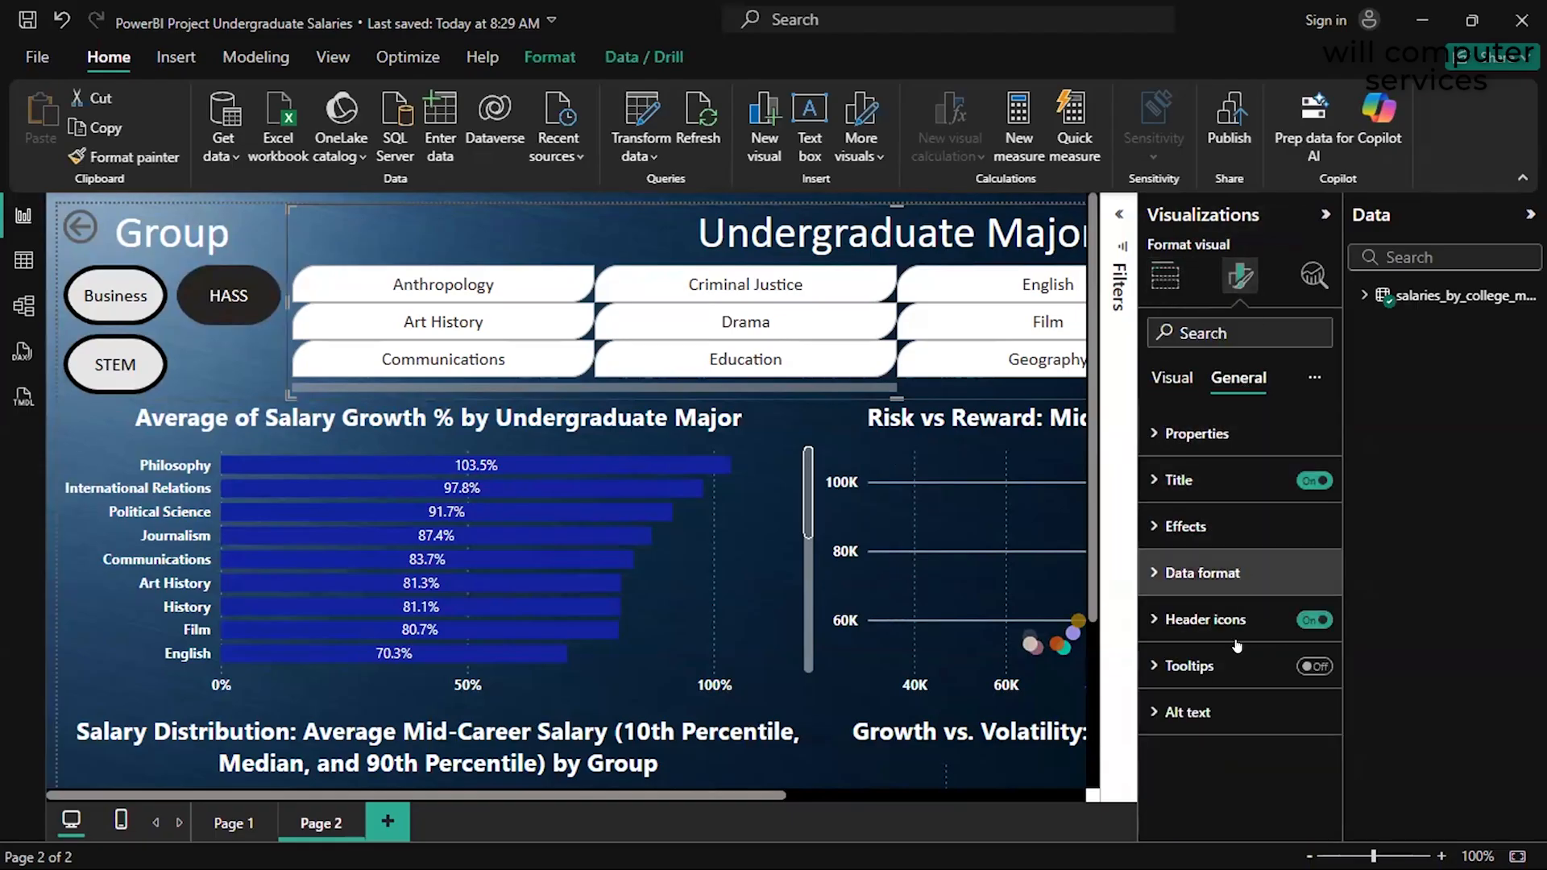
click(1222, 433)
click(1222, 432)
click(1223, 433)
click(1222, 432)
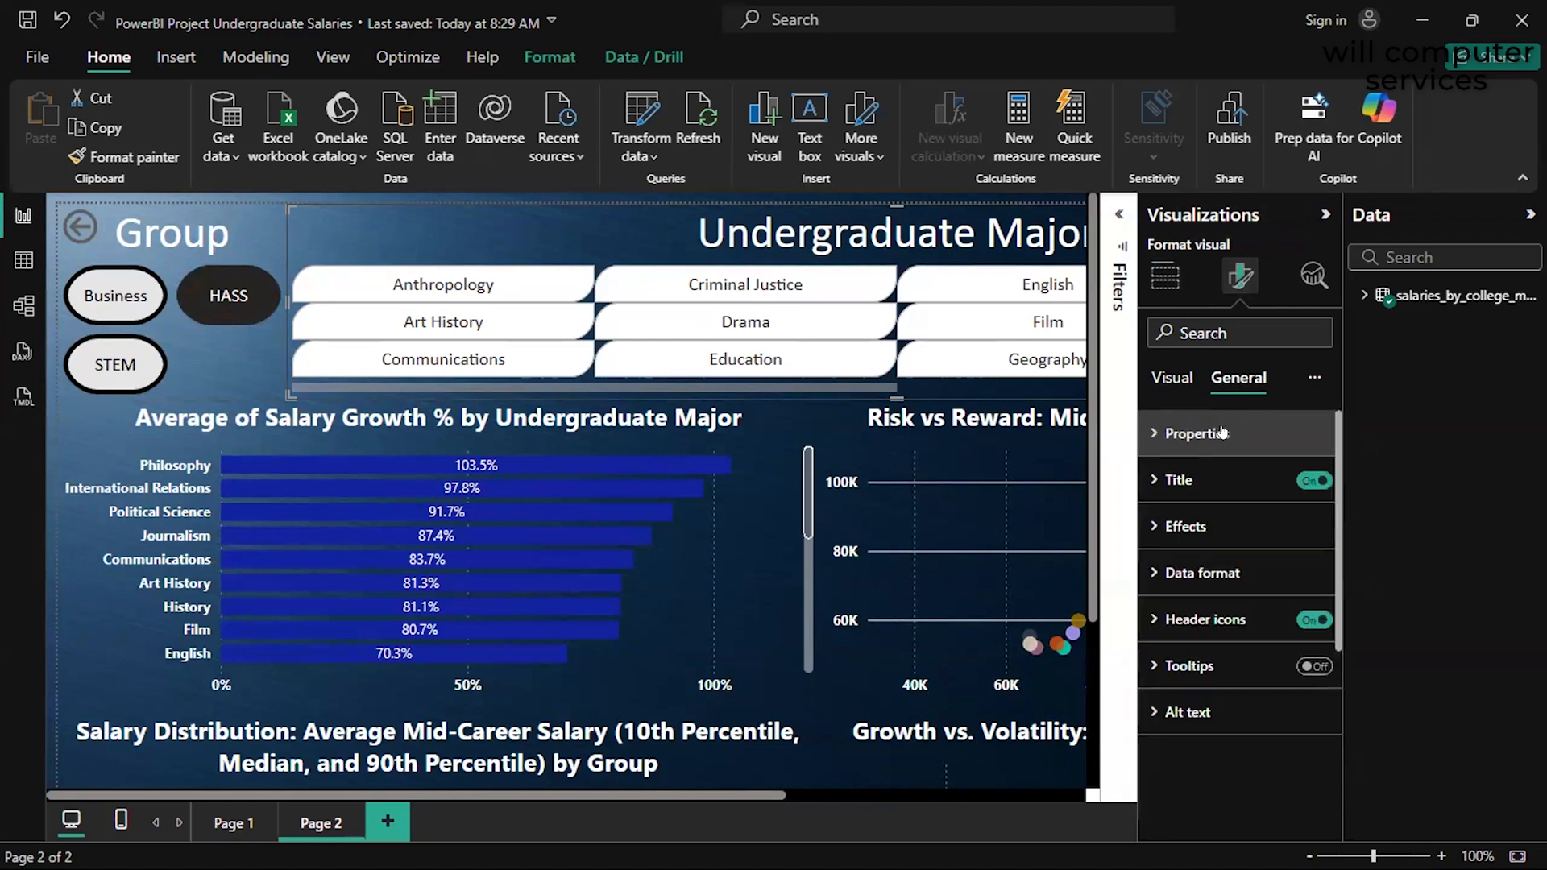
click(1221, 435)
click(1207, 439)
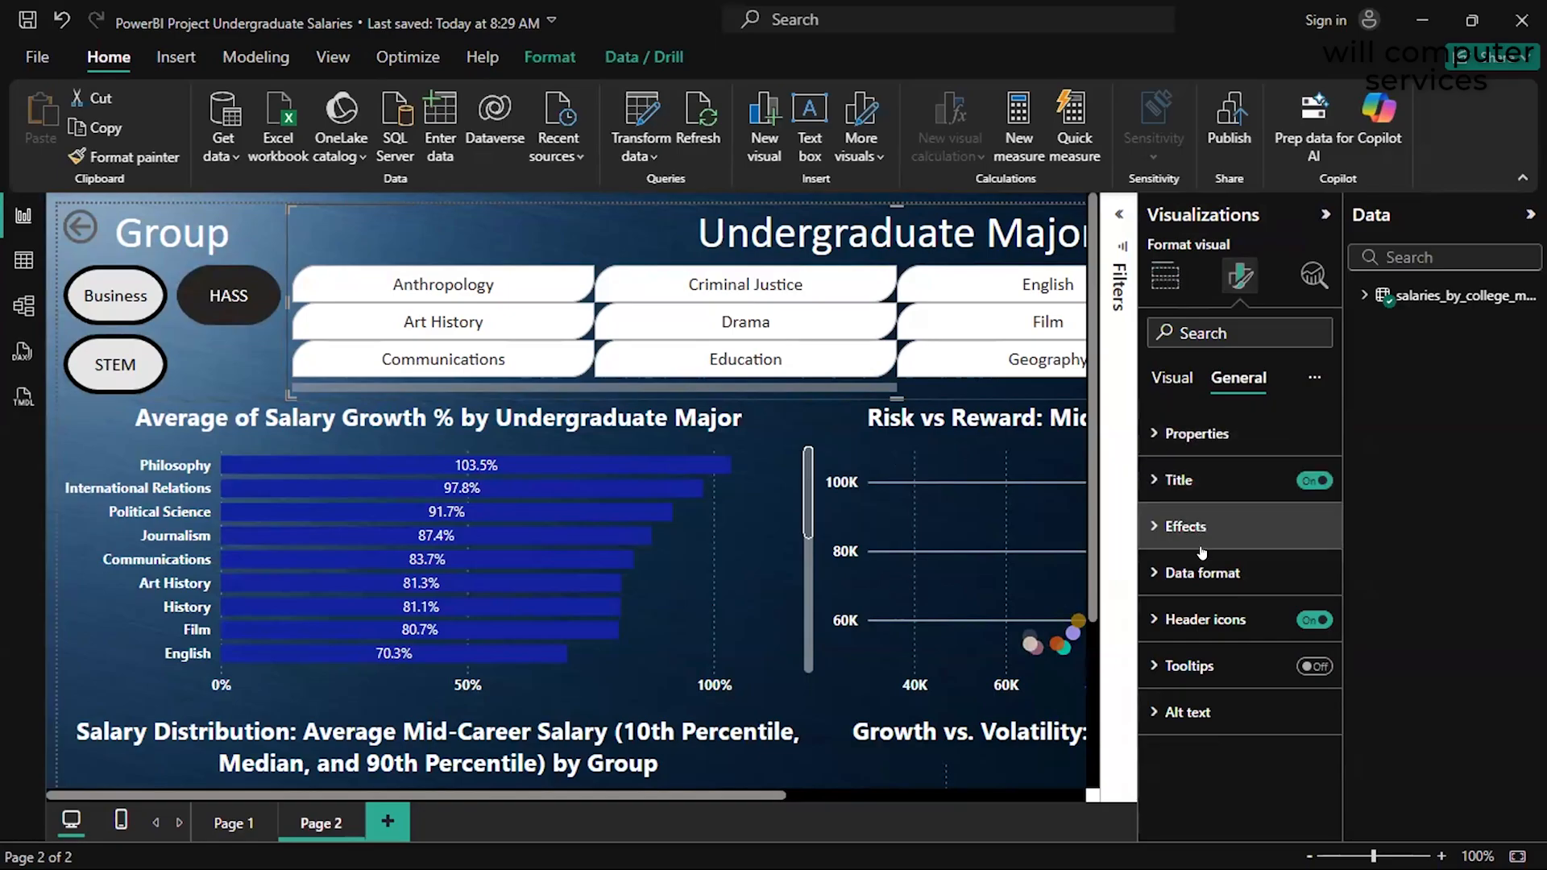
click(1181, 380)
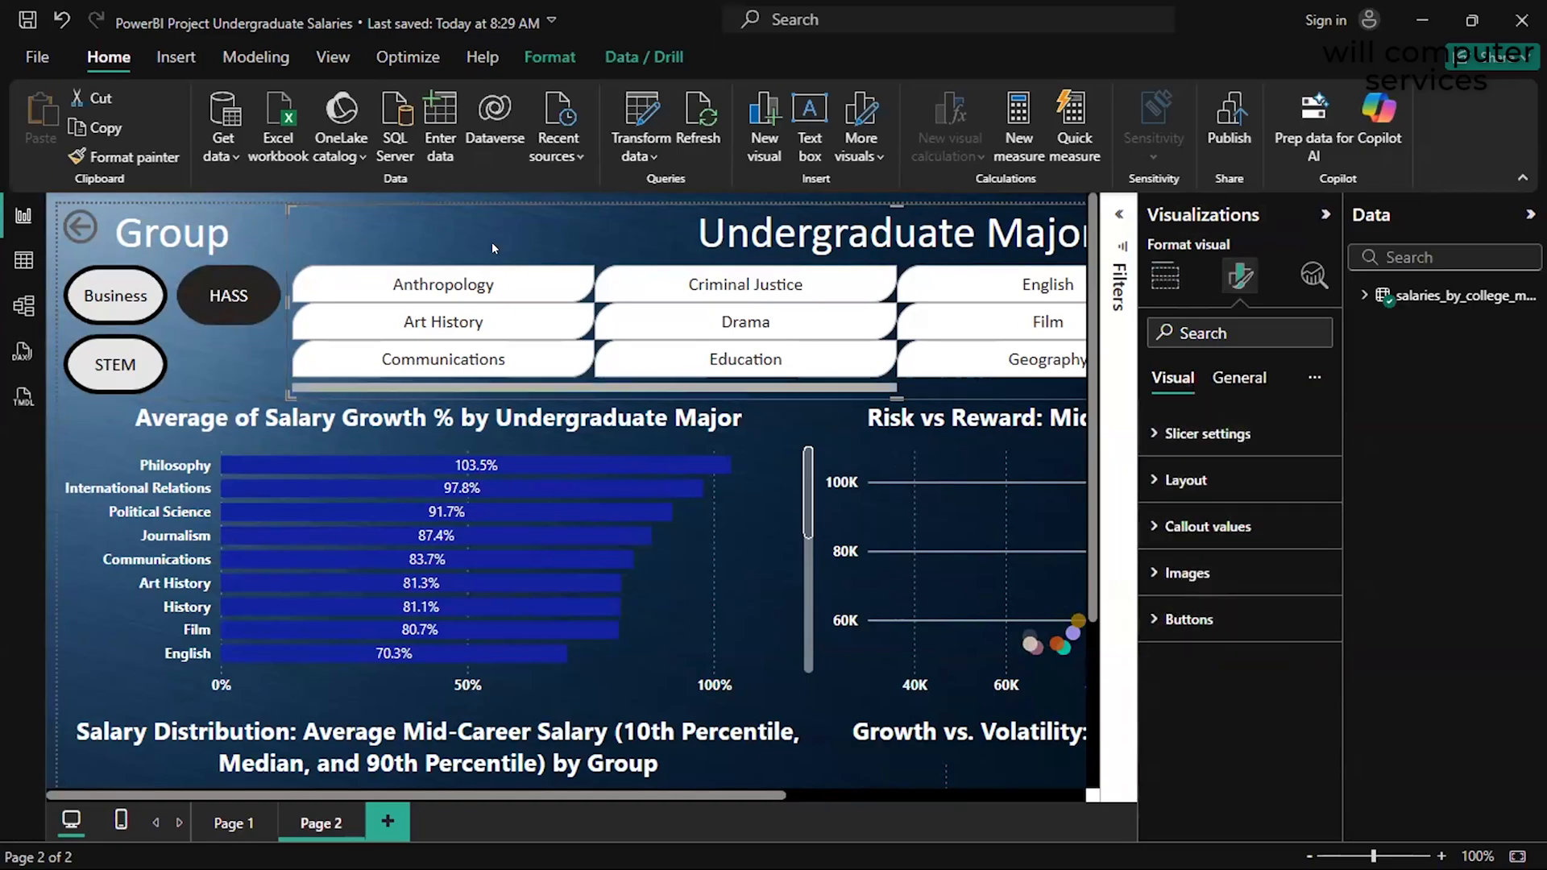
Examine the canvas background and wallpaper settings of Page 2
click(295, 191)
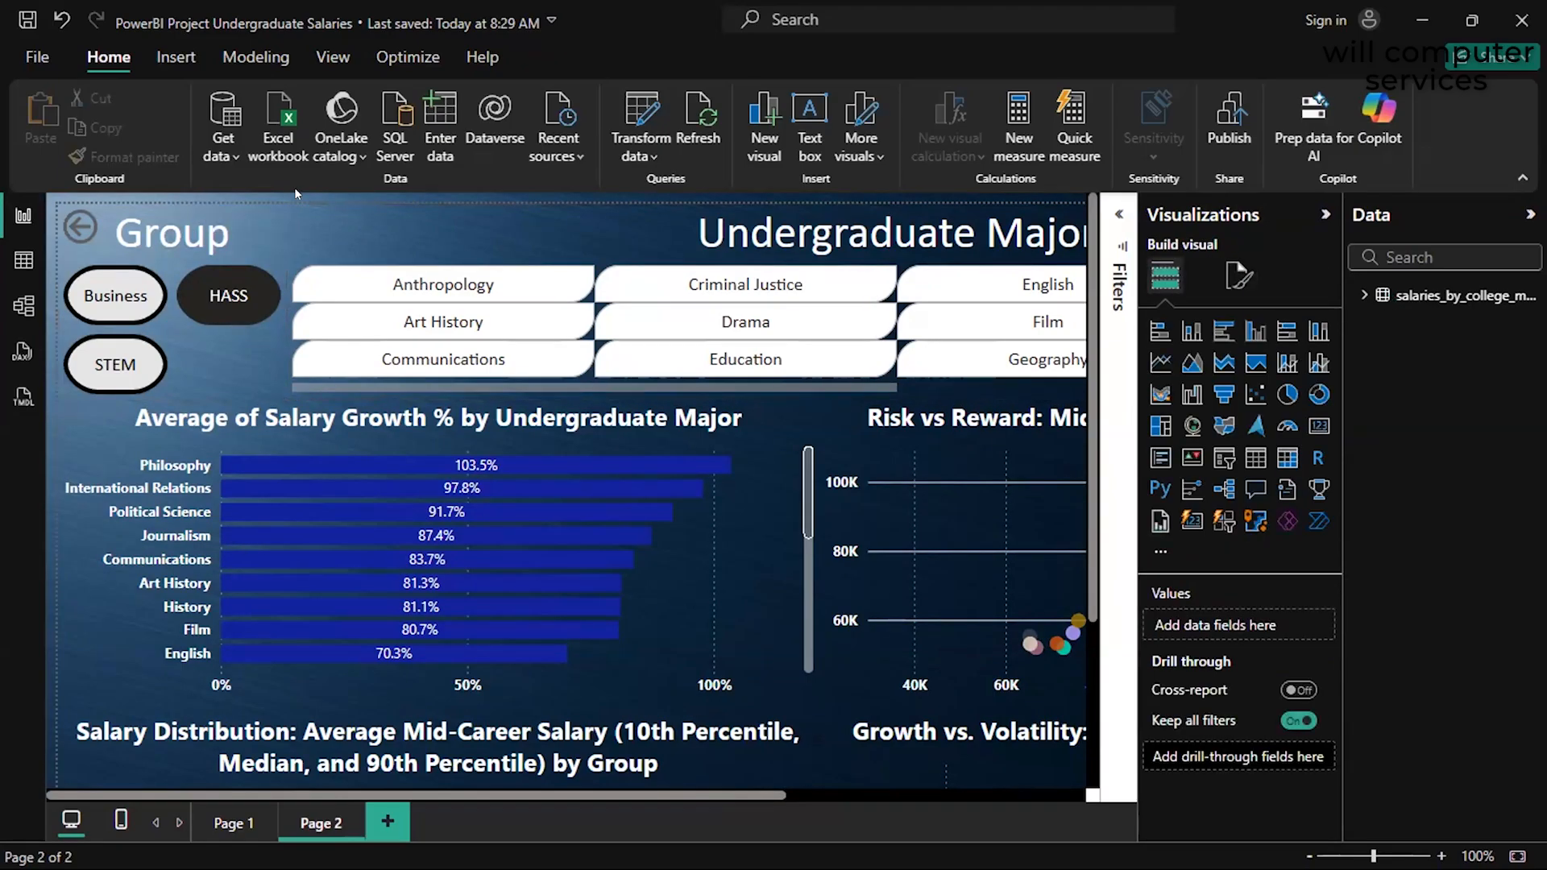
click(1240, 279)
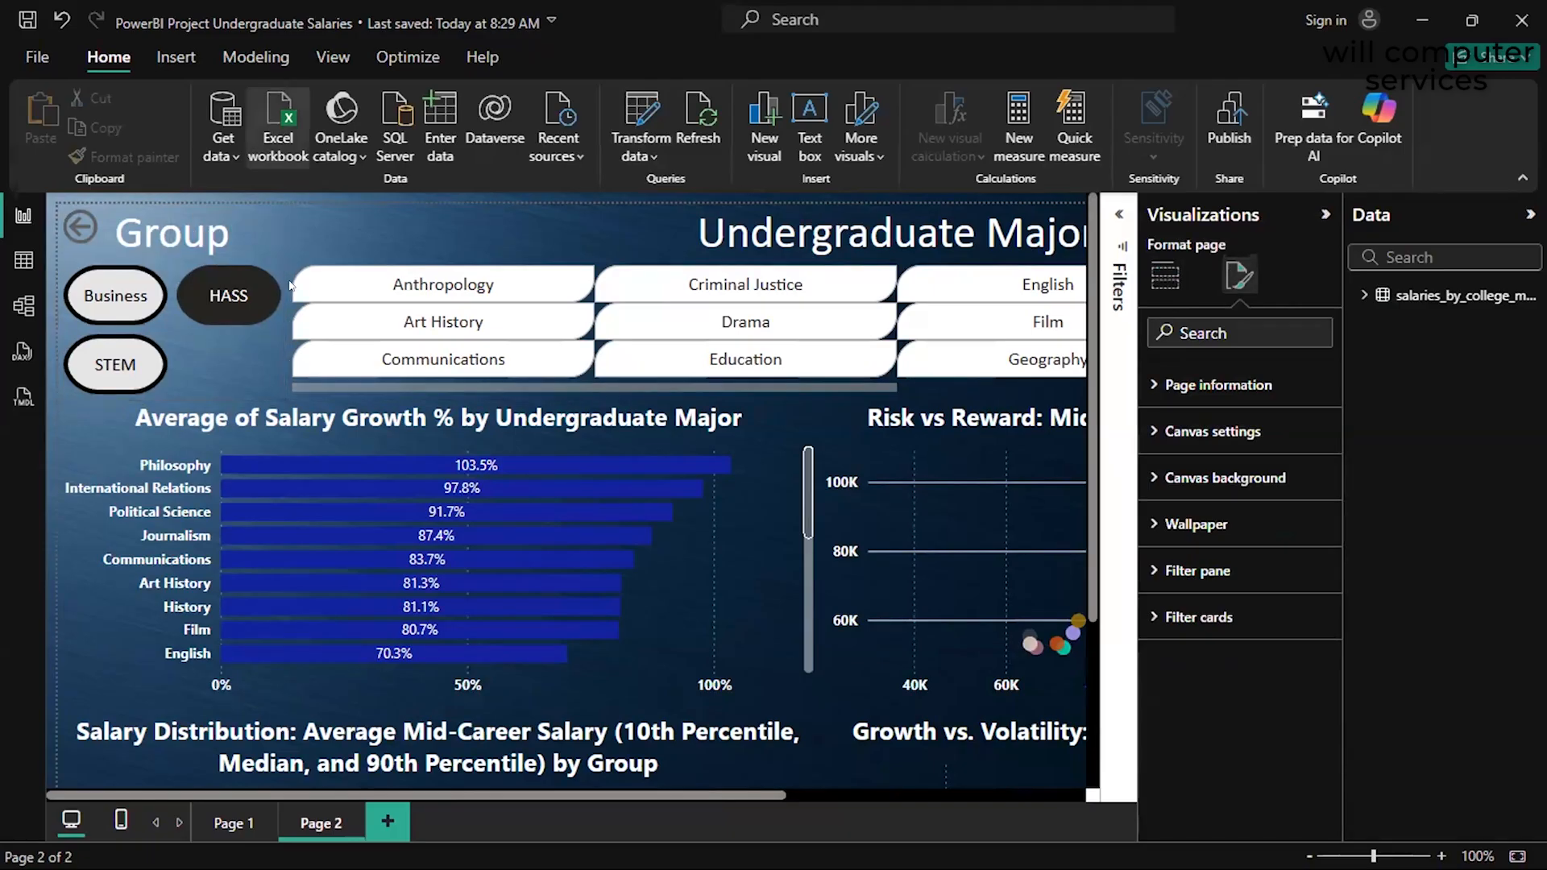
click(1243, 467)
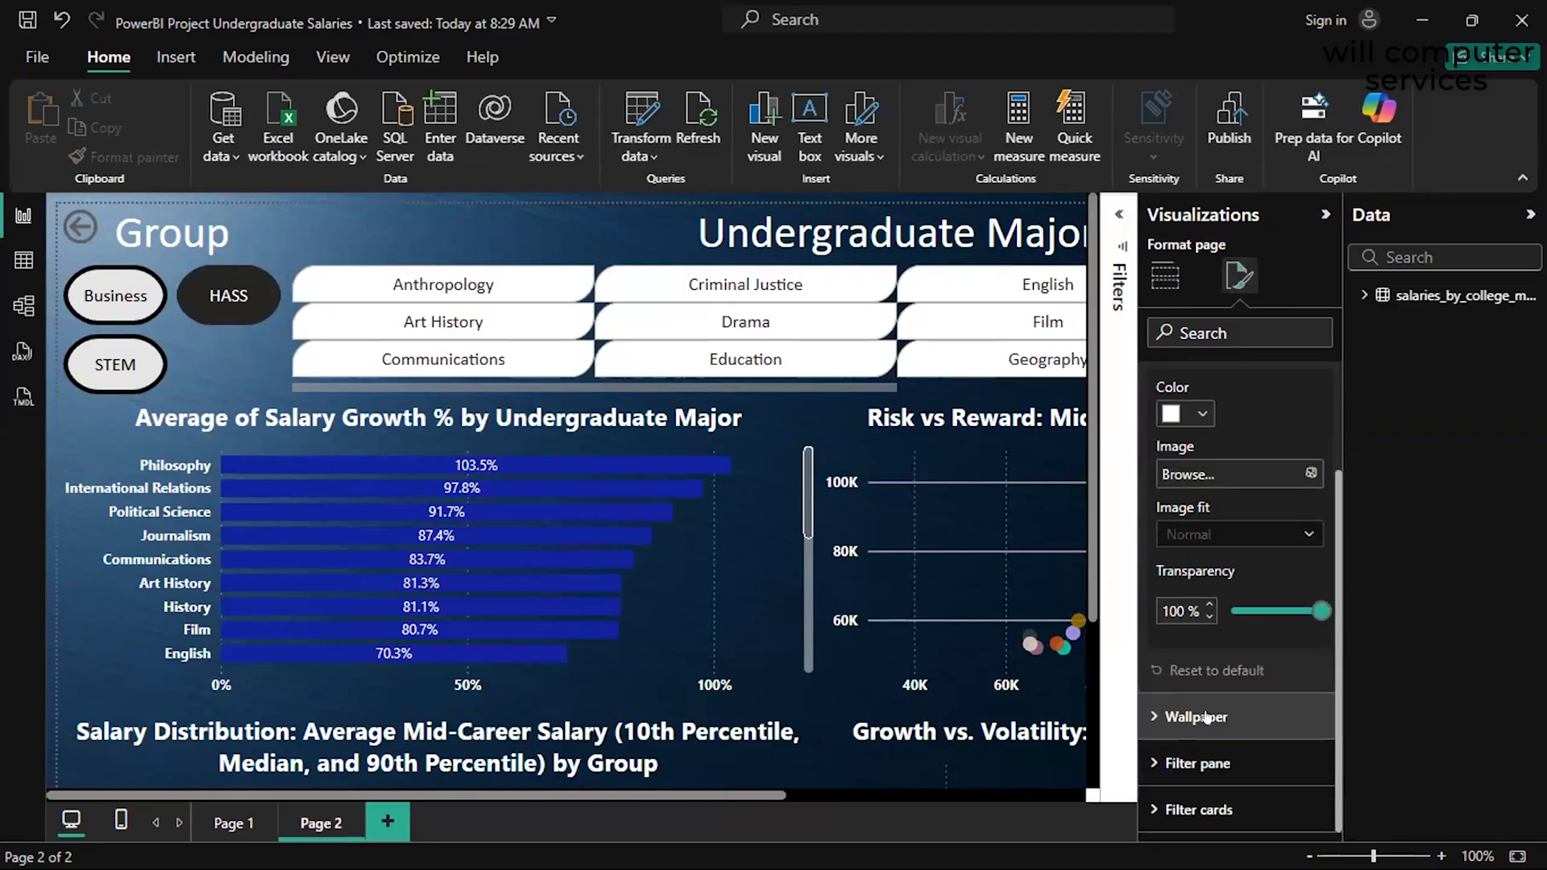
click(1214, 714)
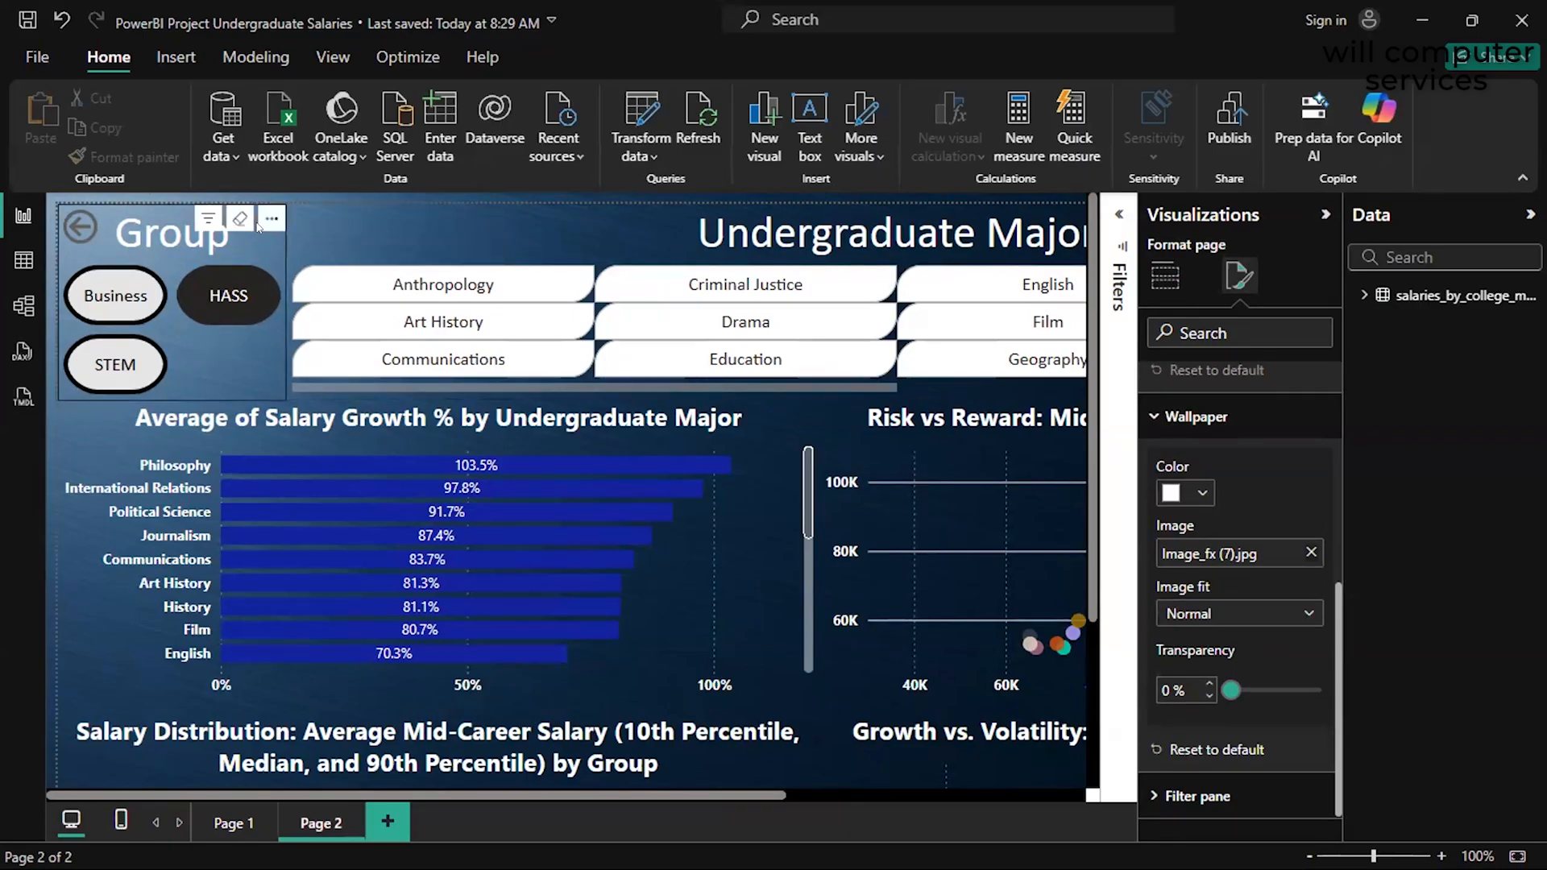
Try 0% transparency on the Group slicer's background effect and restore it to 100%
right_click(258, 228)
click(235, 244)
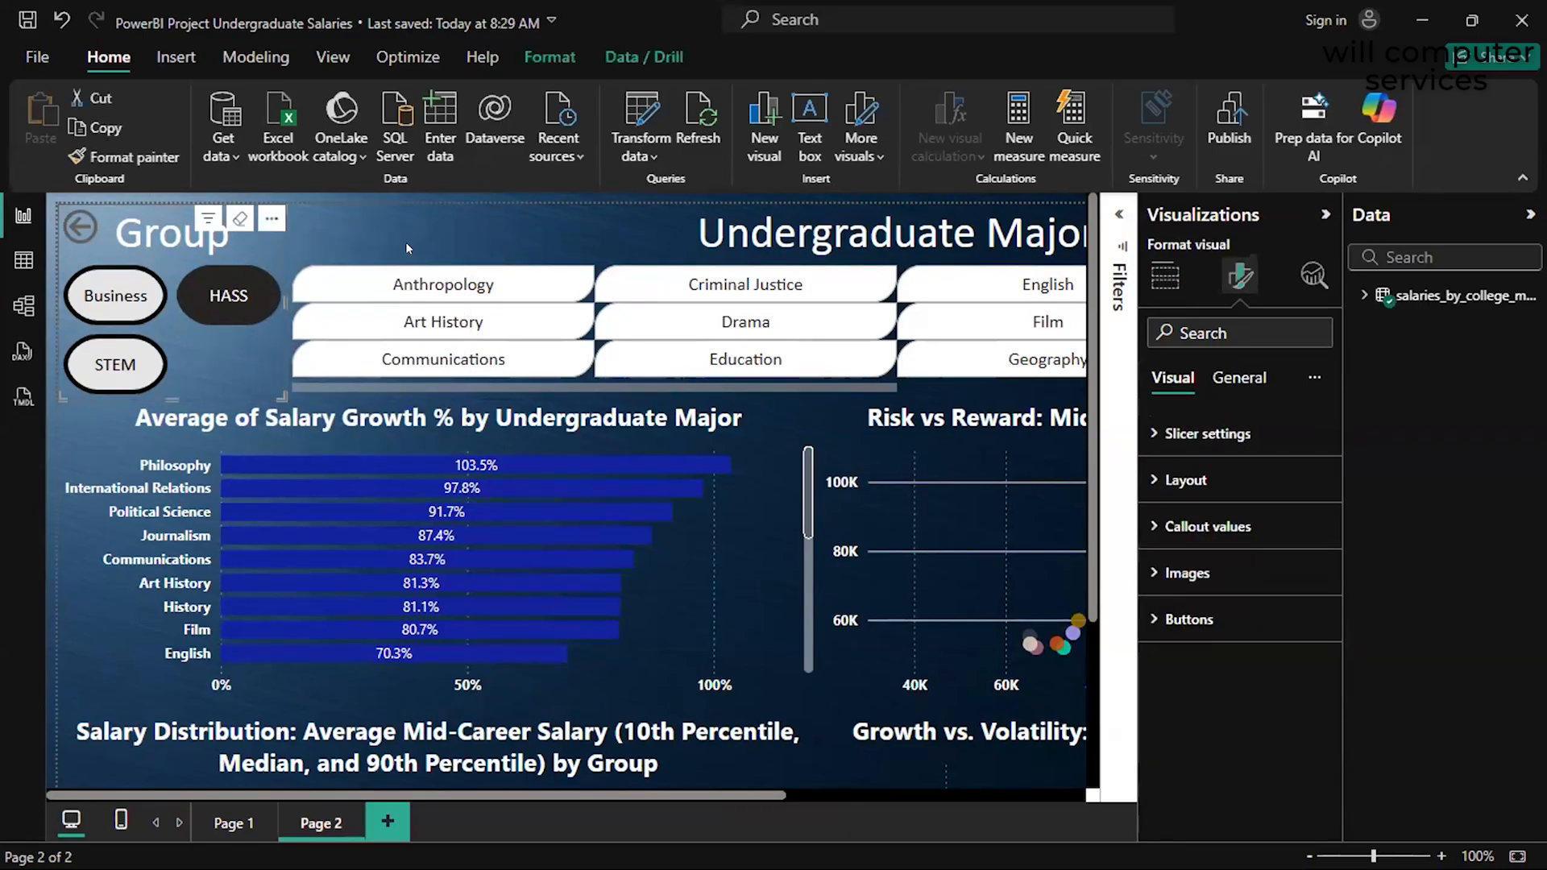
click(1256, 376)
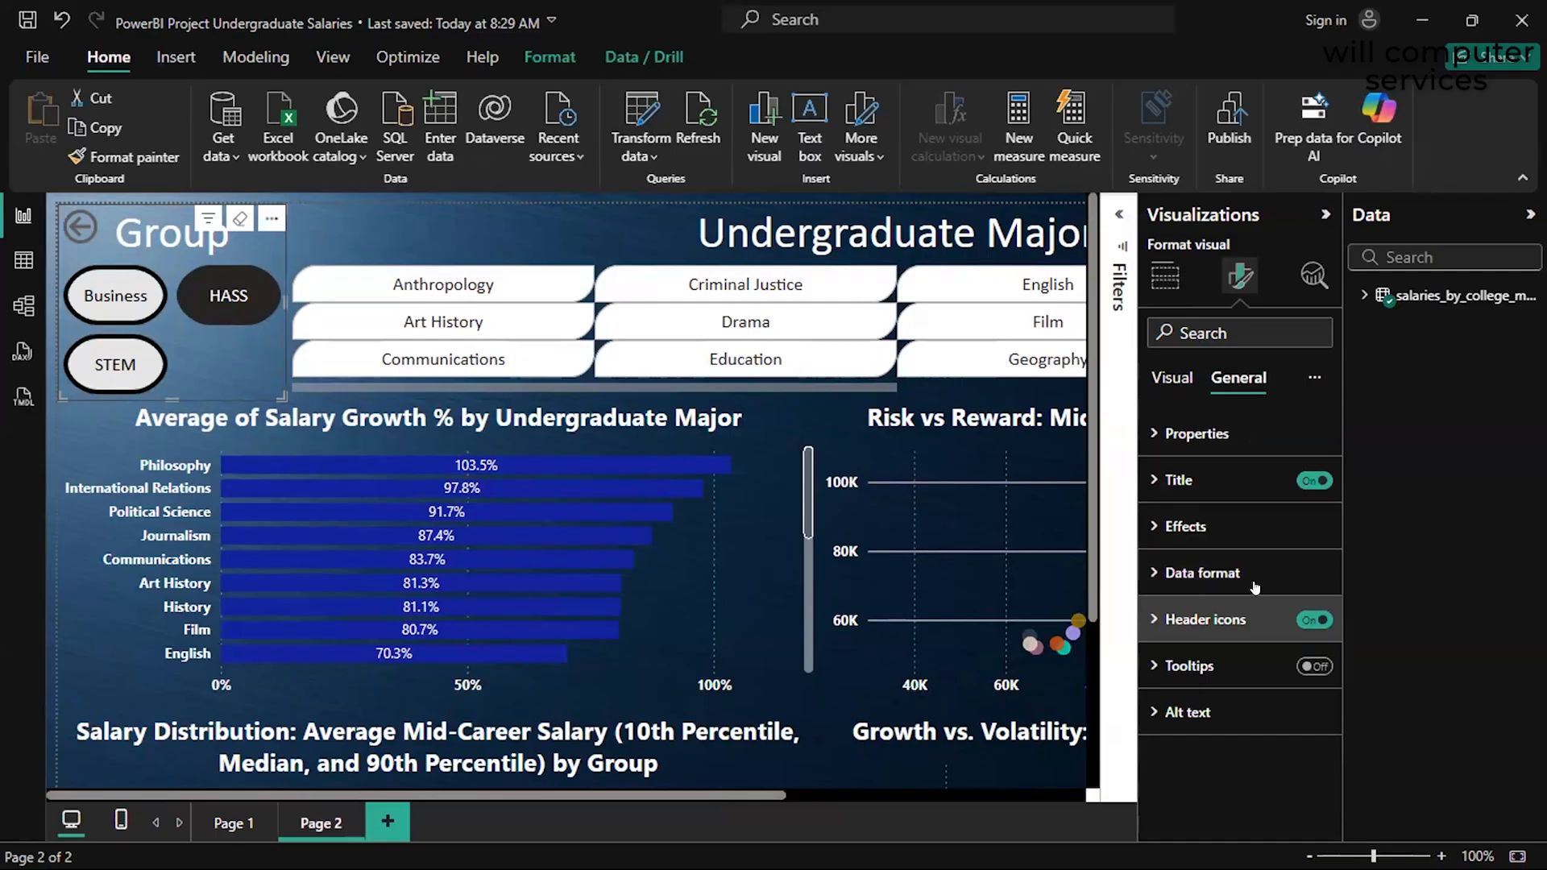
click(1202, 531)
scroll(1209, 548, down, 2)
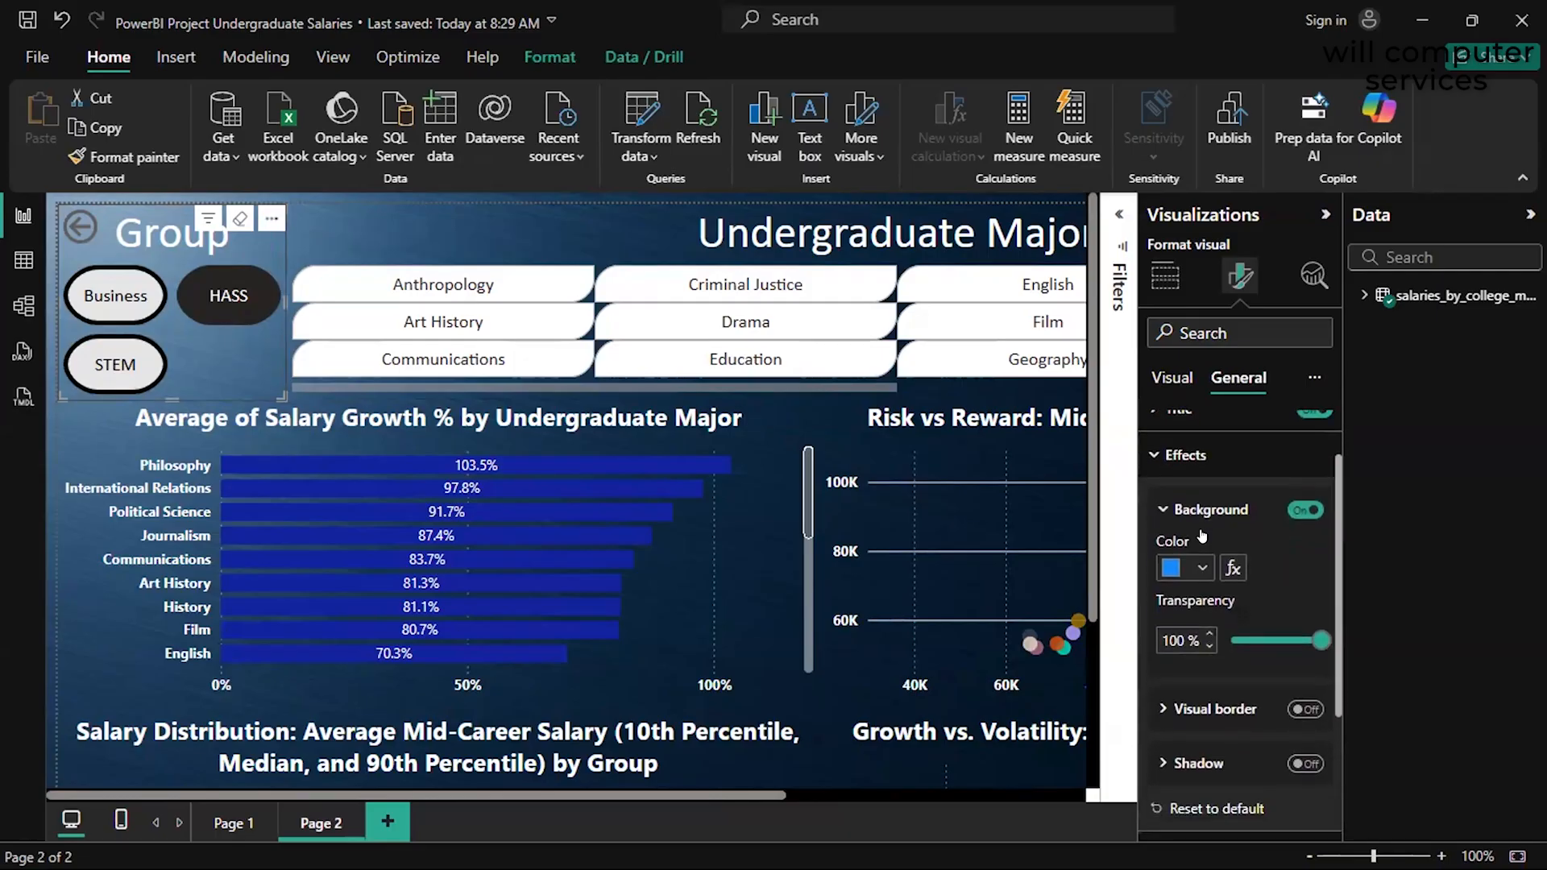
drag(1315, 604, 1202, 606)
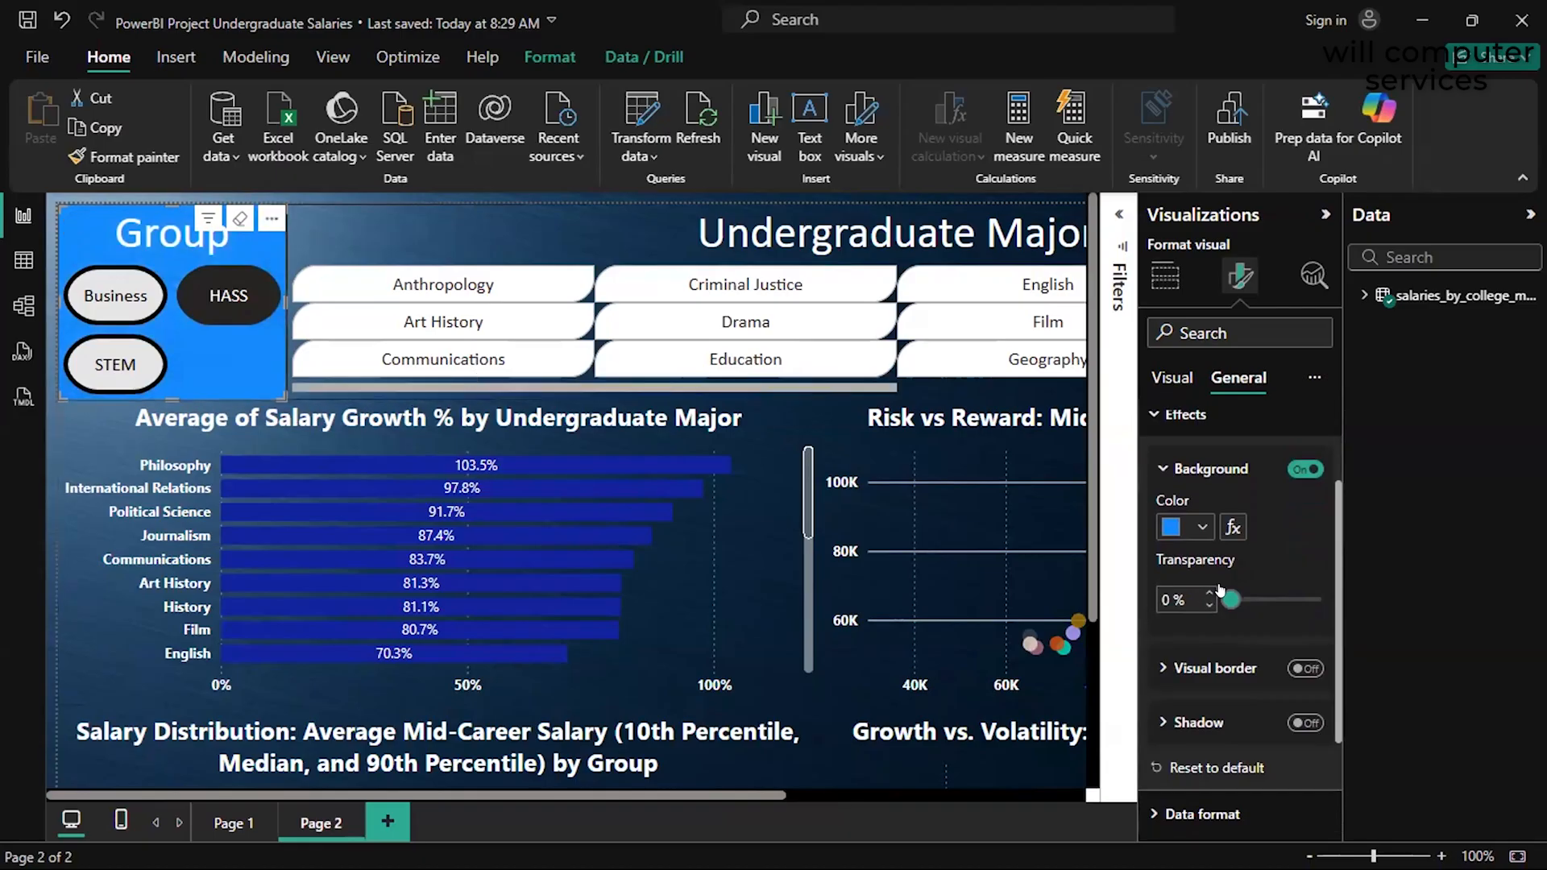
drag(1225, 598, 1360, 622)
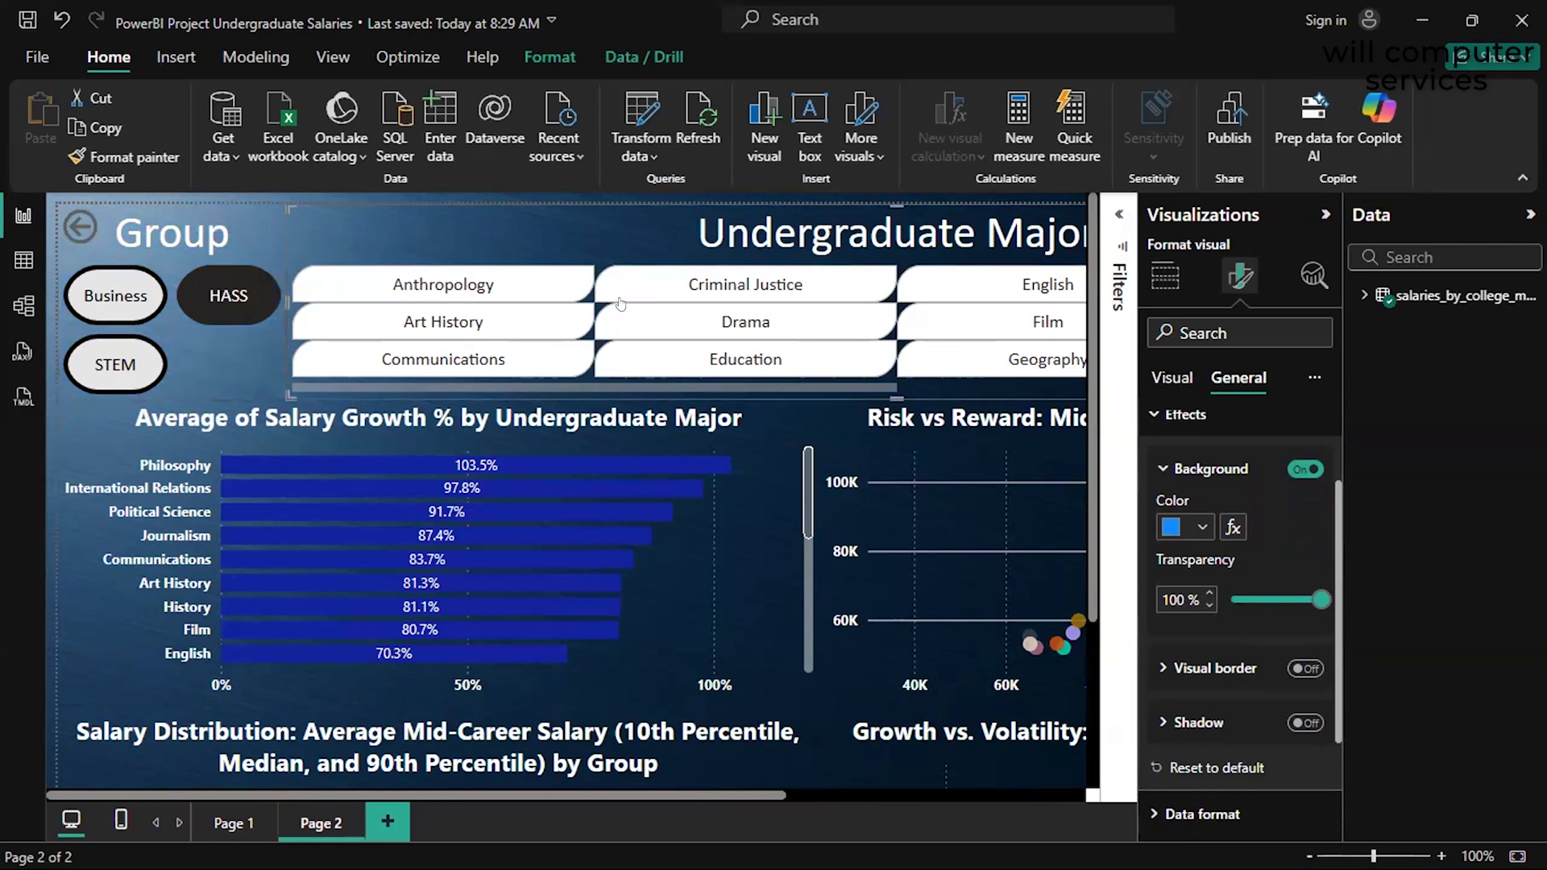
Review the page's wallpaper image, image fit and transparency settings
click(242, 193)
click(1241, 276)
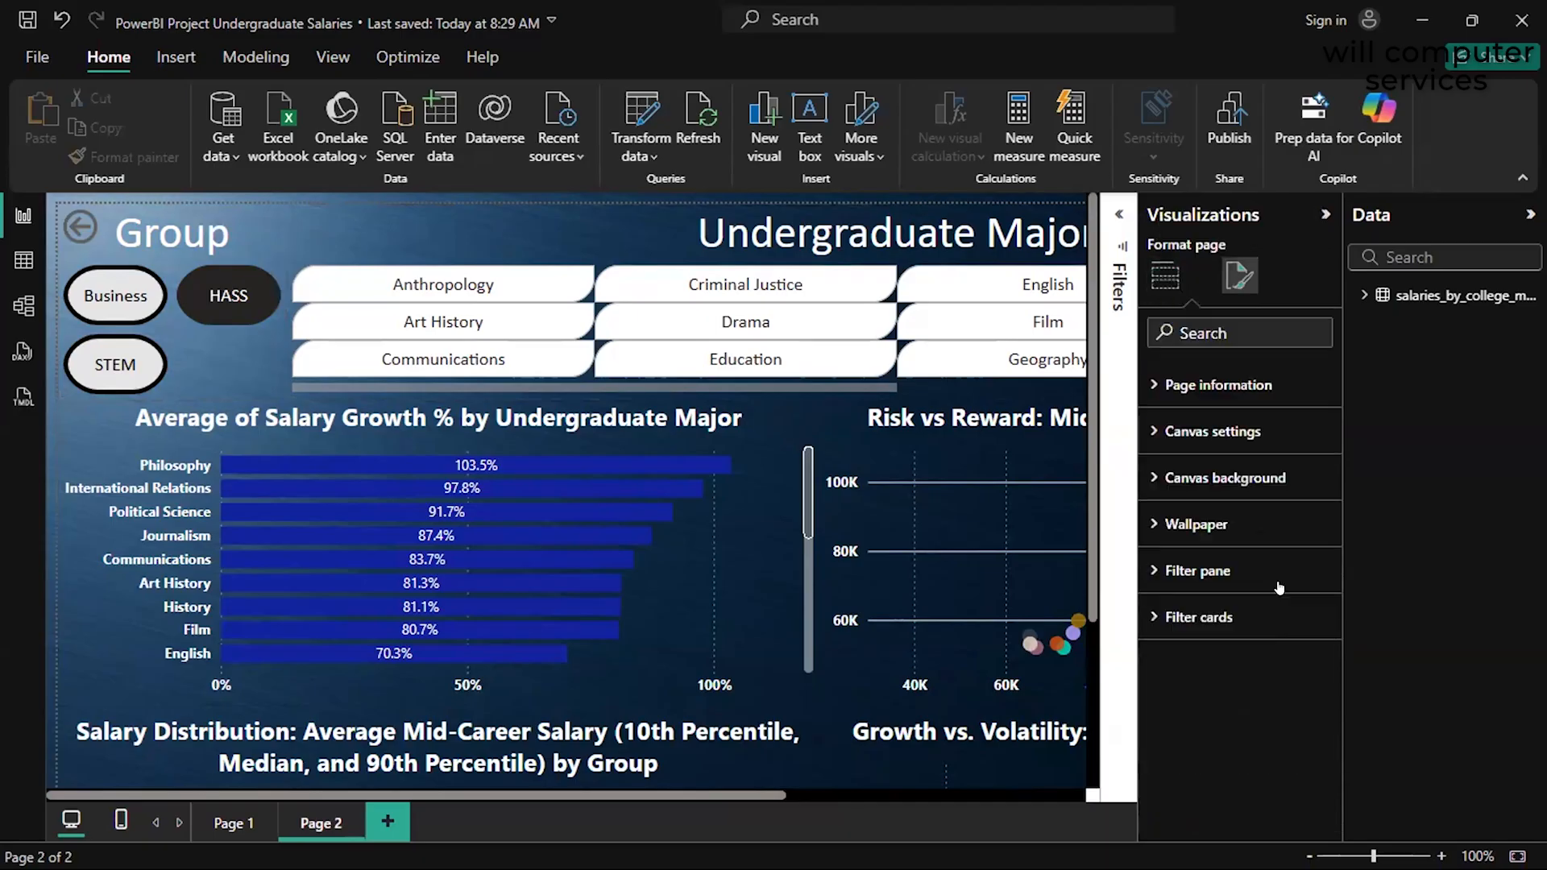
click(1195, 524)
scroll(1257, 637, down, 2)
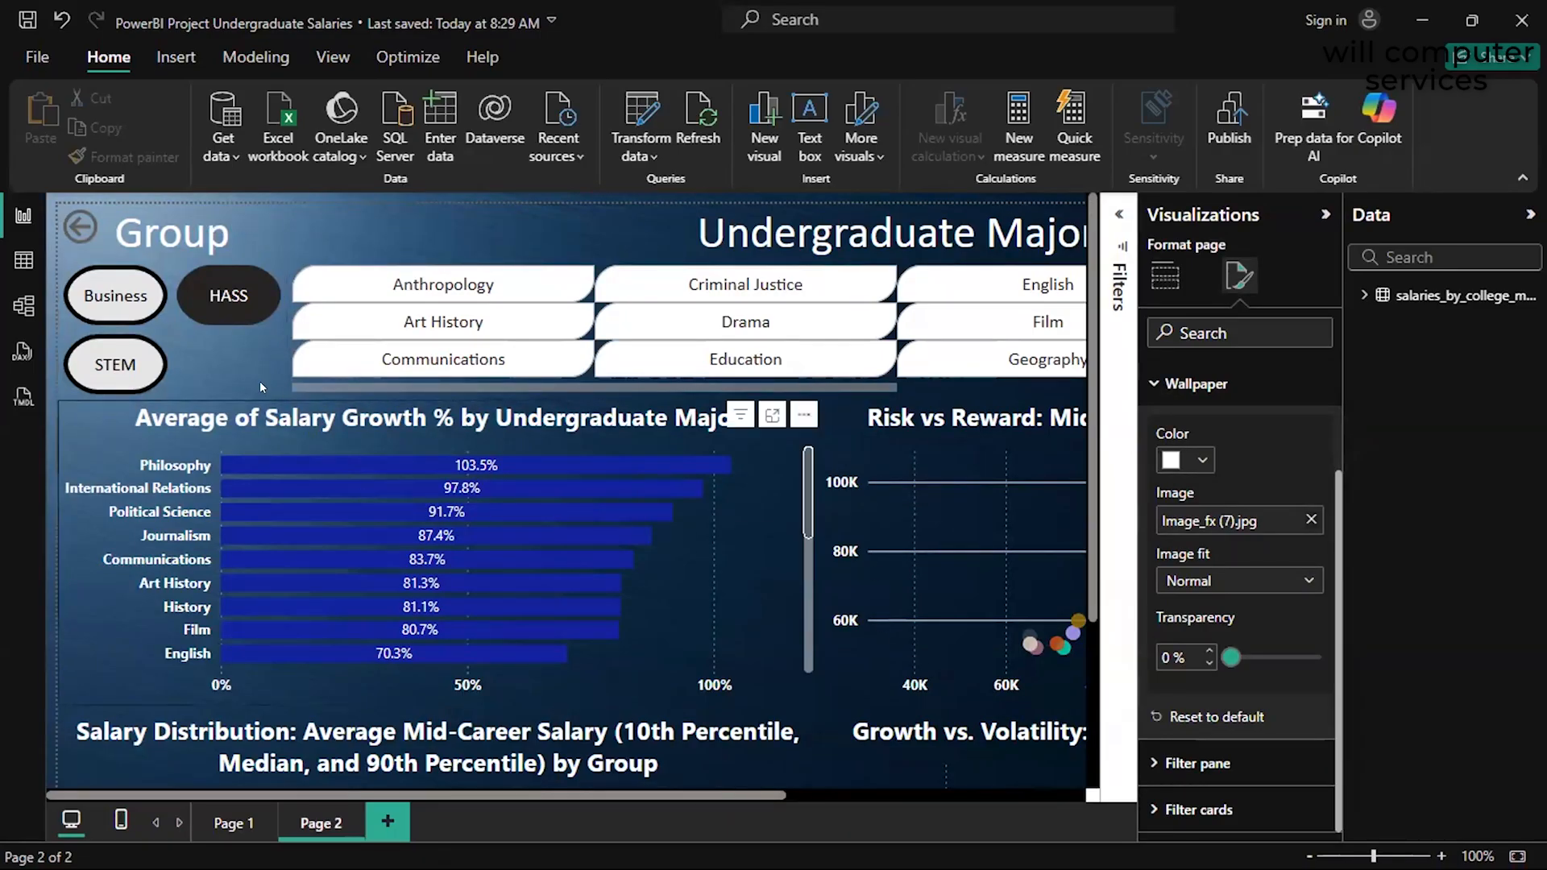
Examine the color, width and transparency of the button border in the Group slicer
click(237, 370)
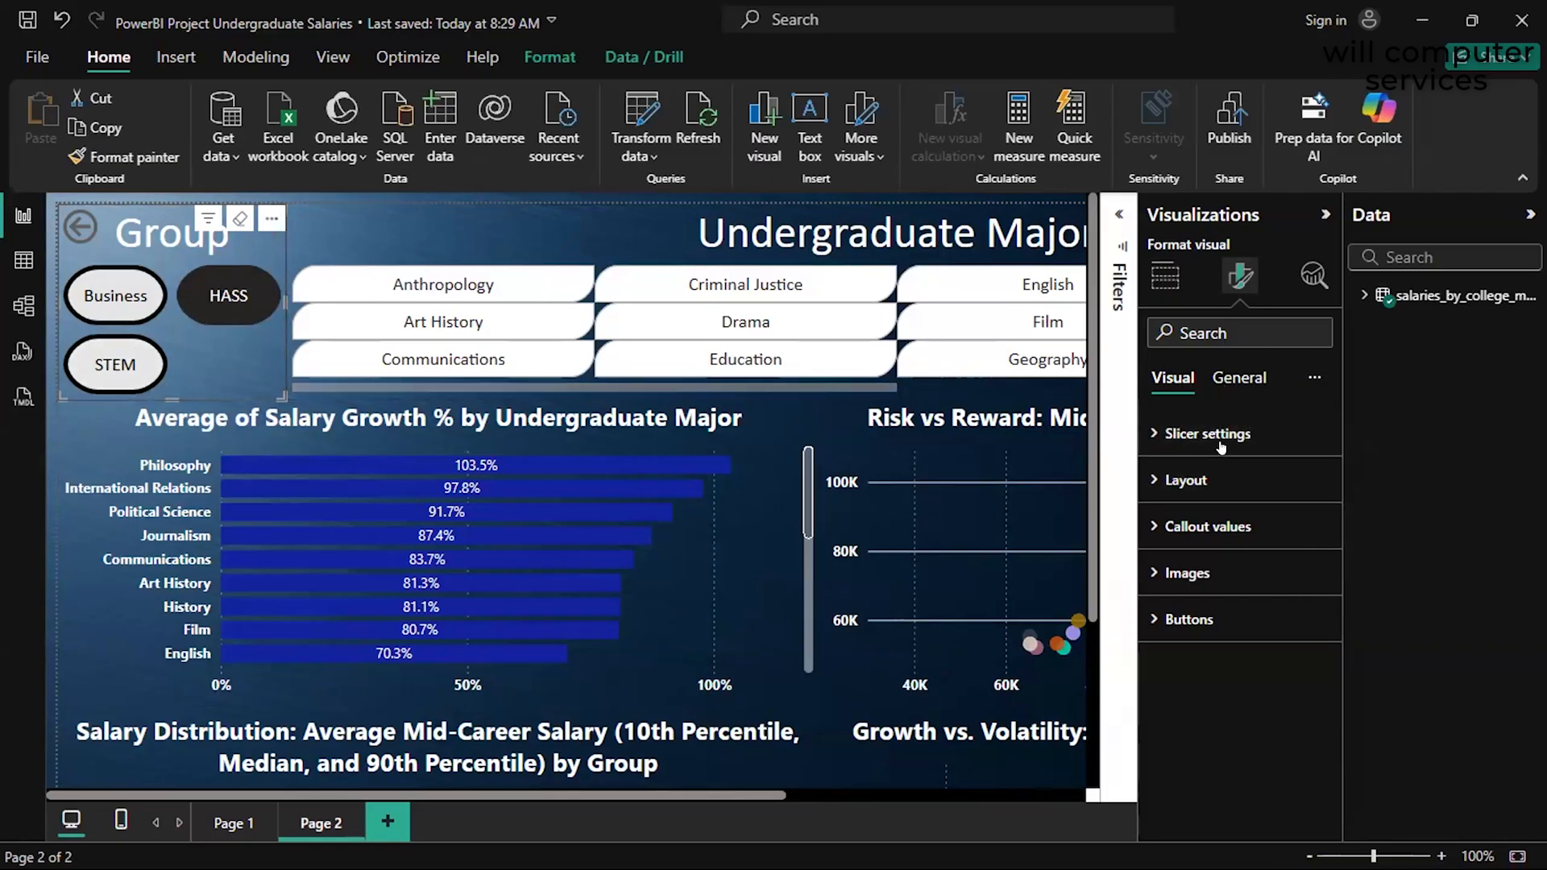
click(1205, 617)
scroll(1205, 613, down, 5)
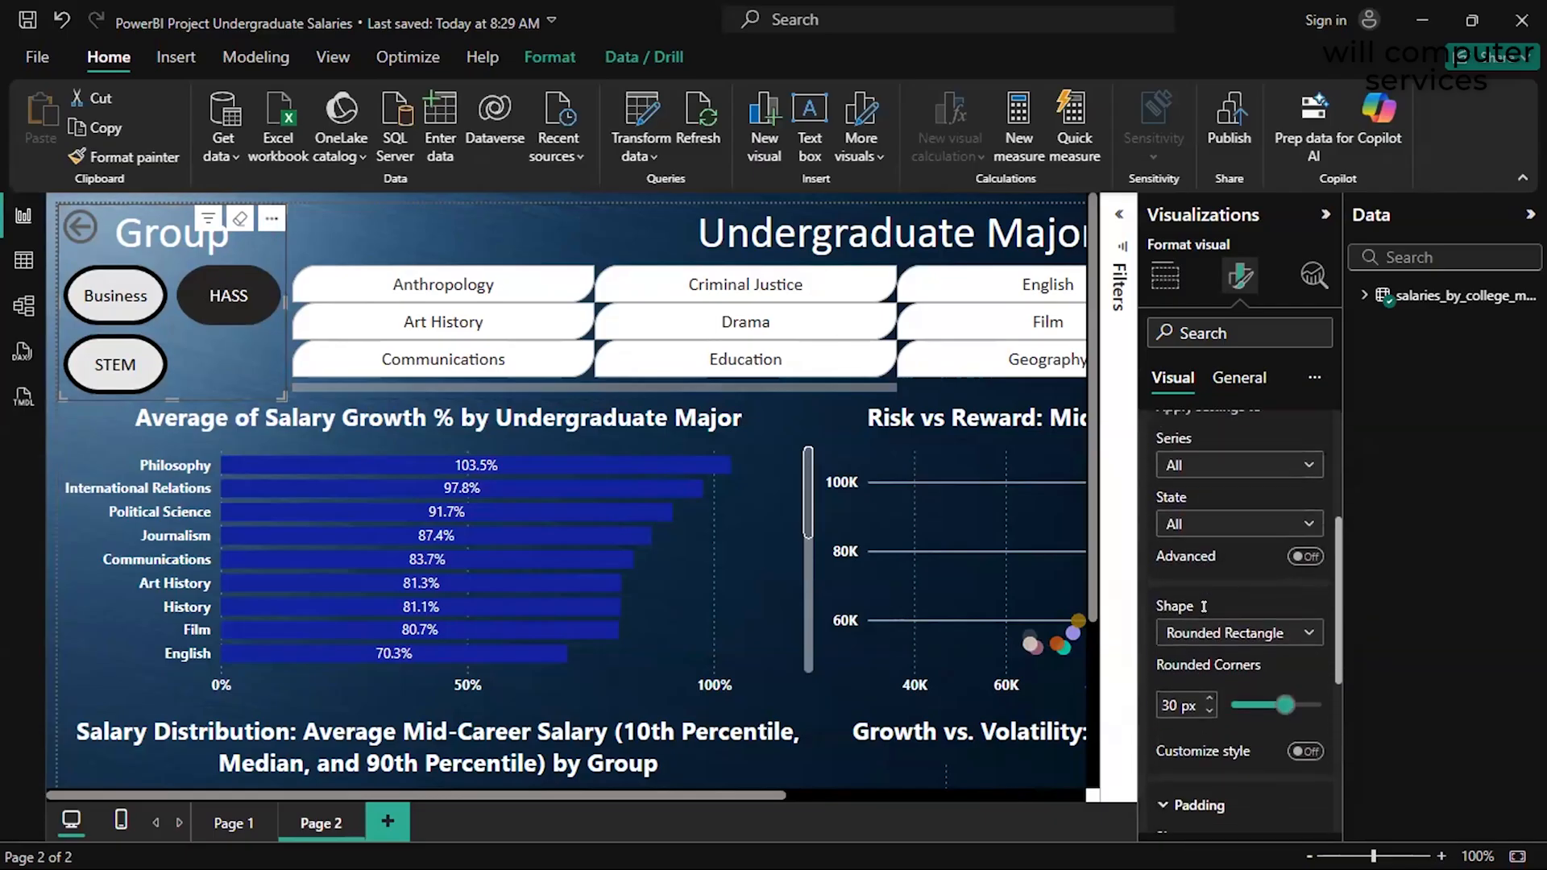
scroll(1202, 604, down, 3)
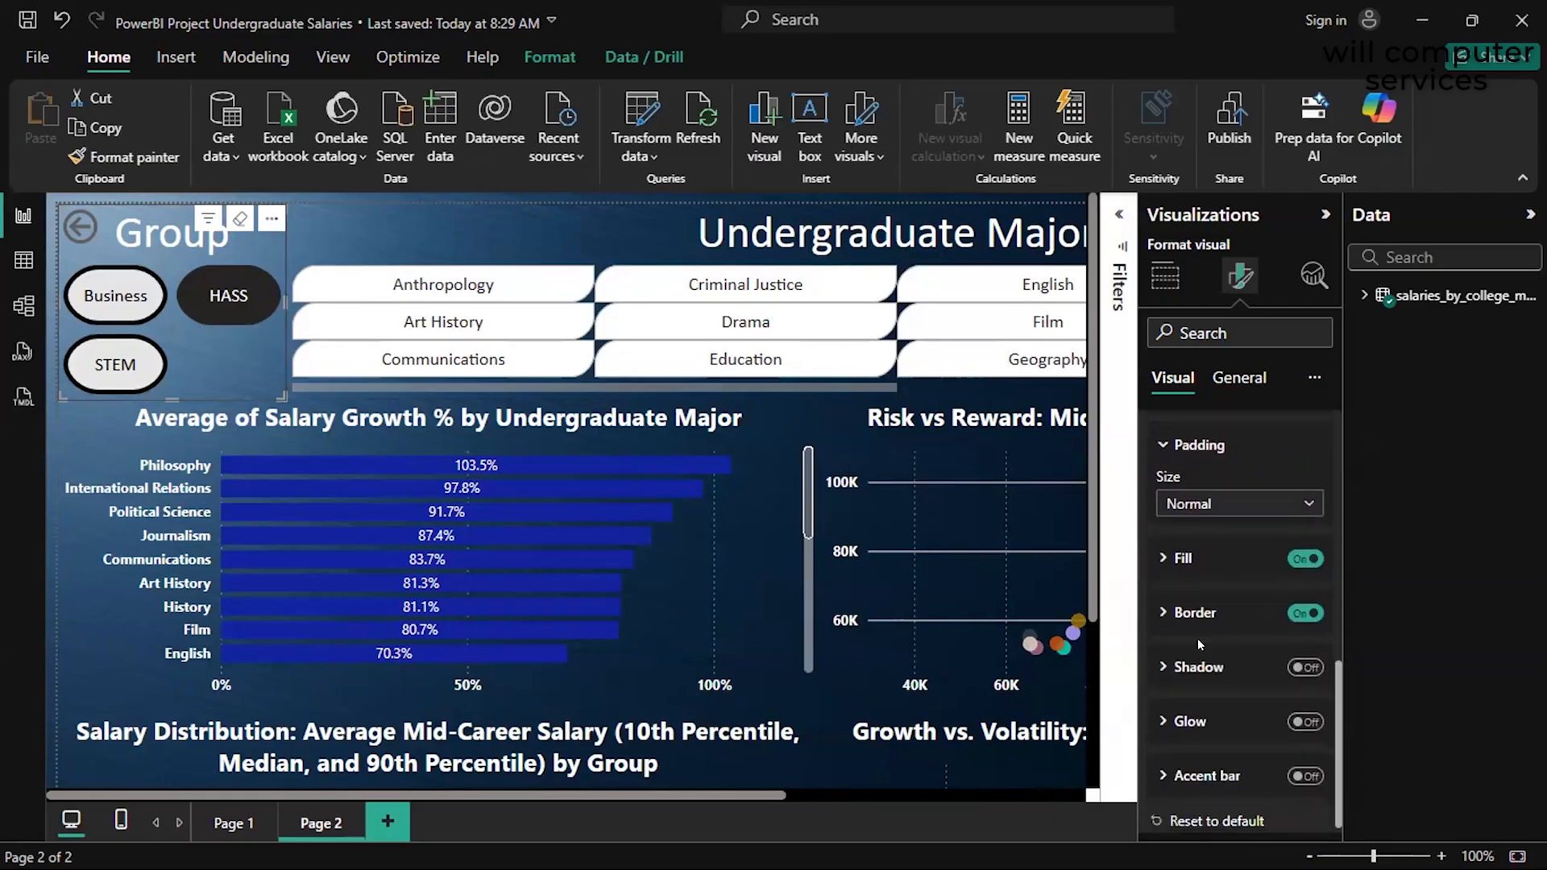
click(1190, 614)
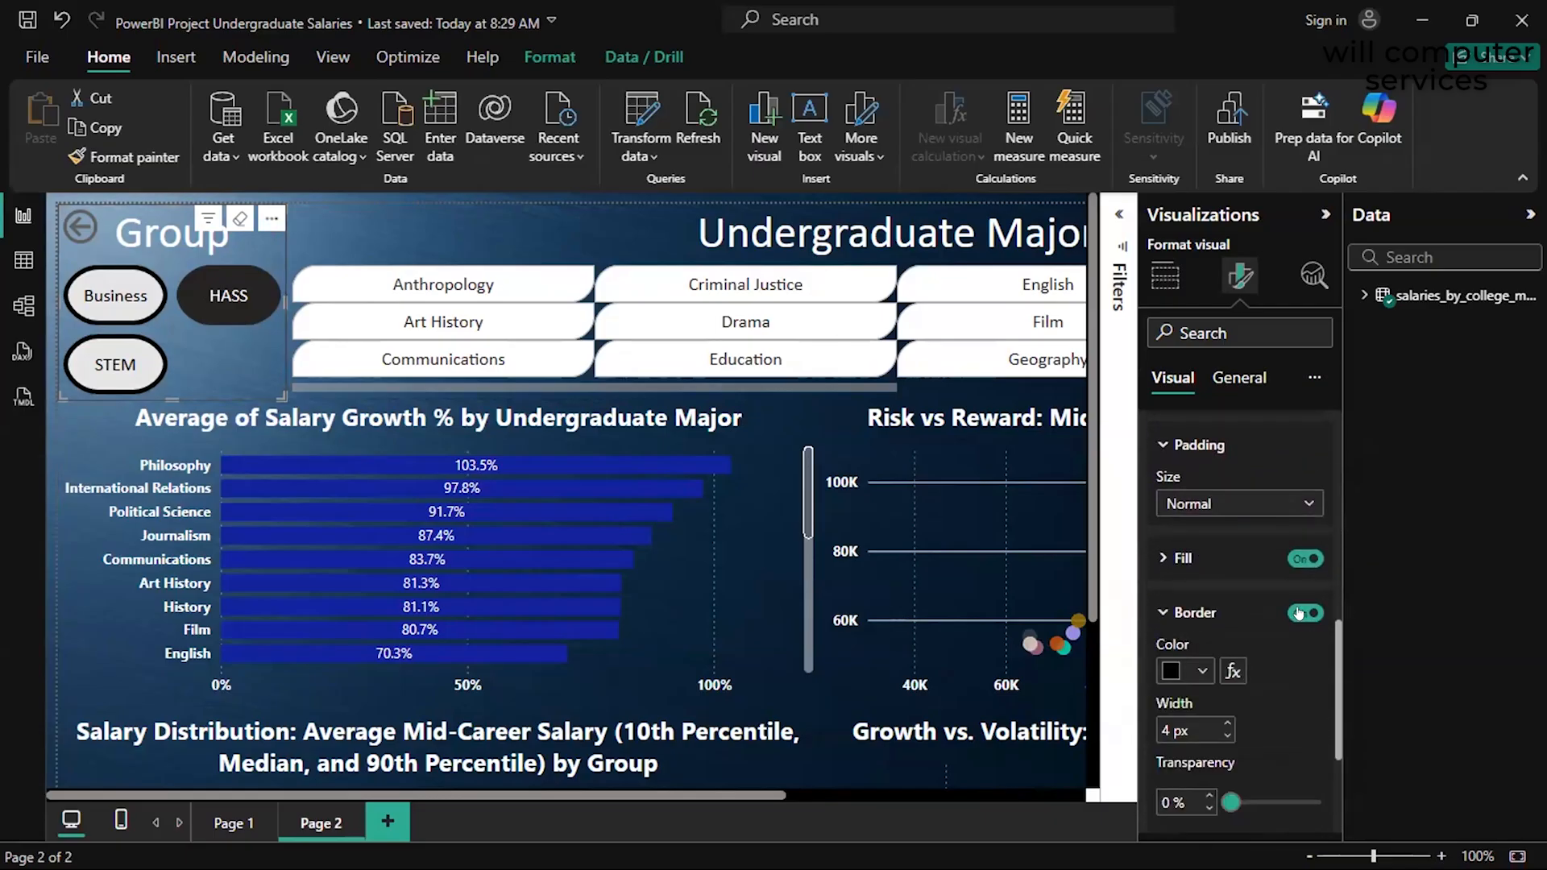
scroll(1301, 608, down, 1)
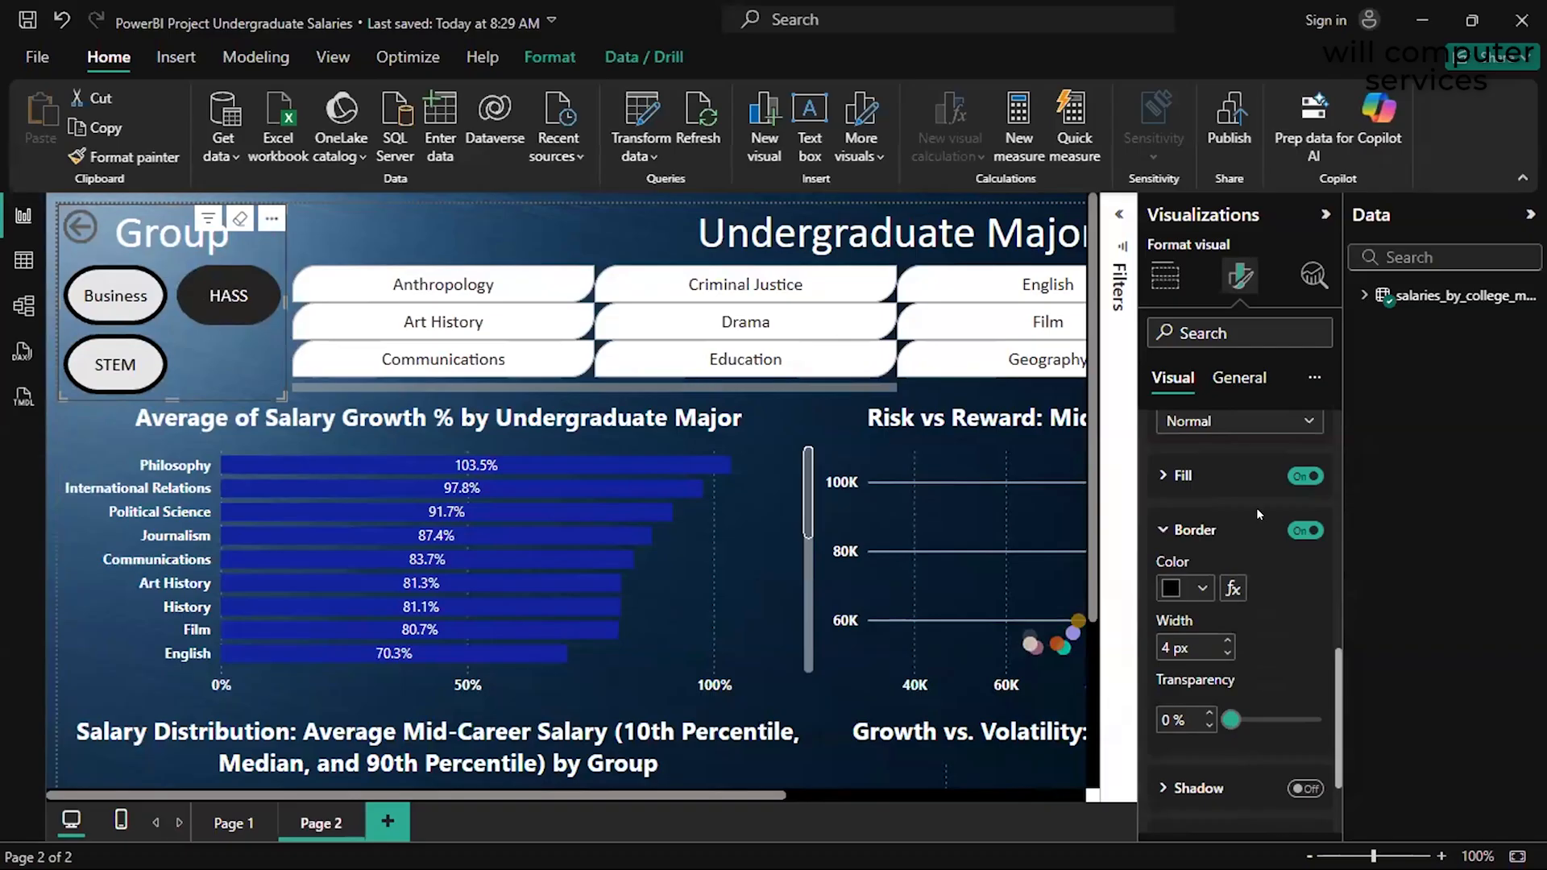
scroll(1256, 507, up, 5)
Examine the Group slicer's title text, heading, font and color settings and view the title on the dashboard
click(1245, 385)
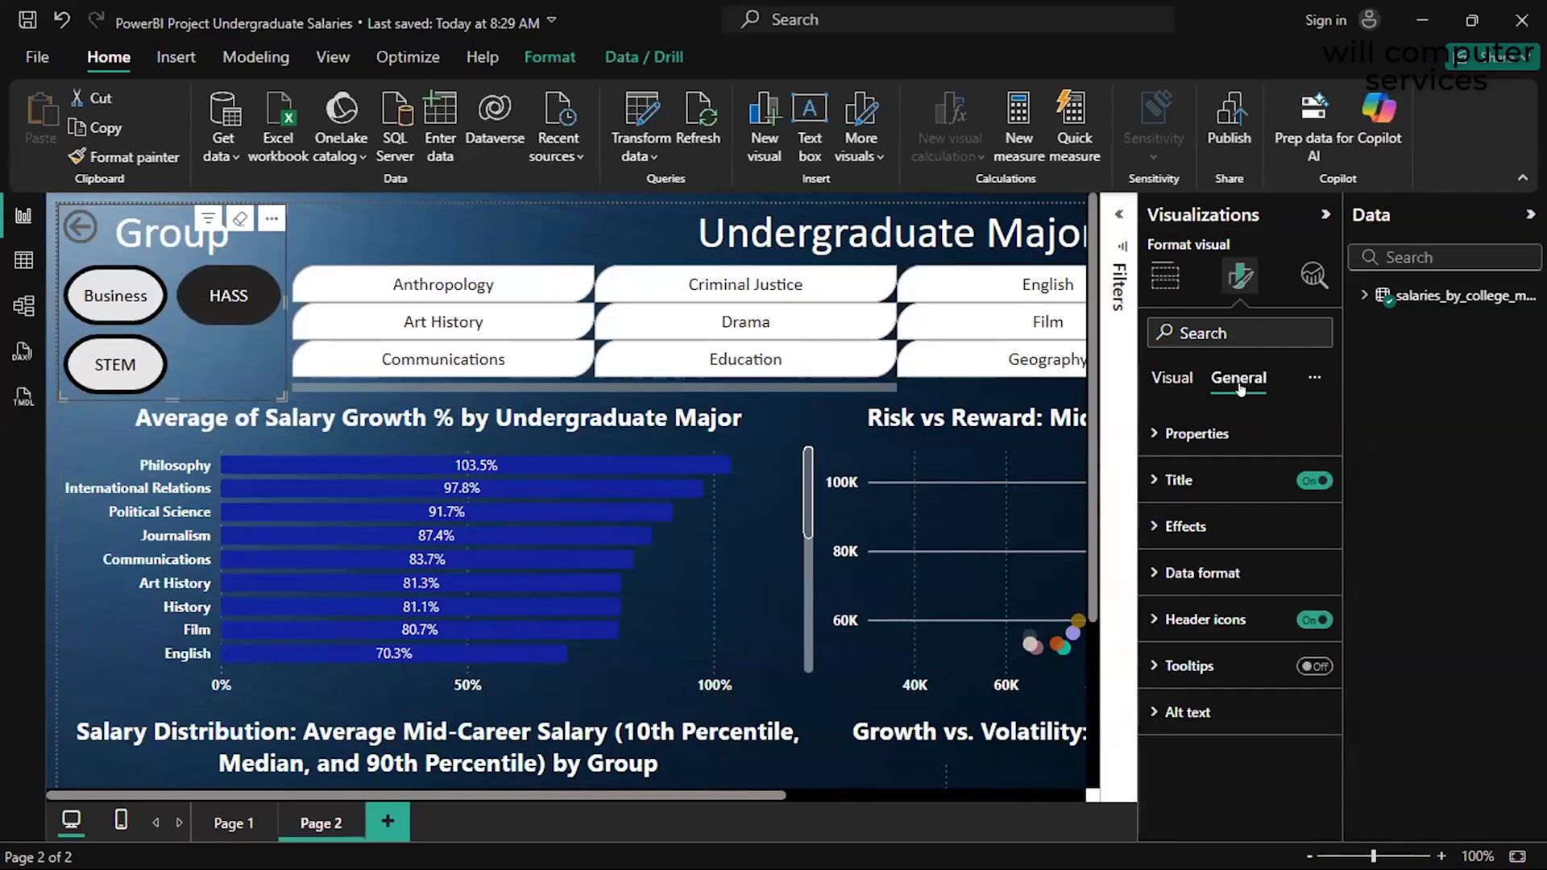
click(1216, 481)
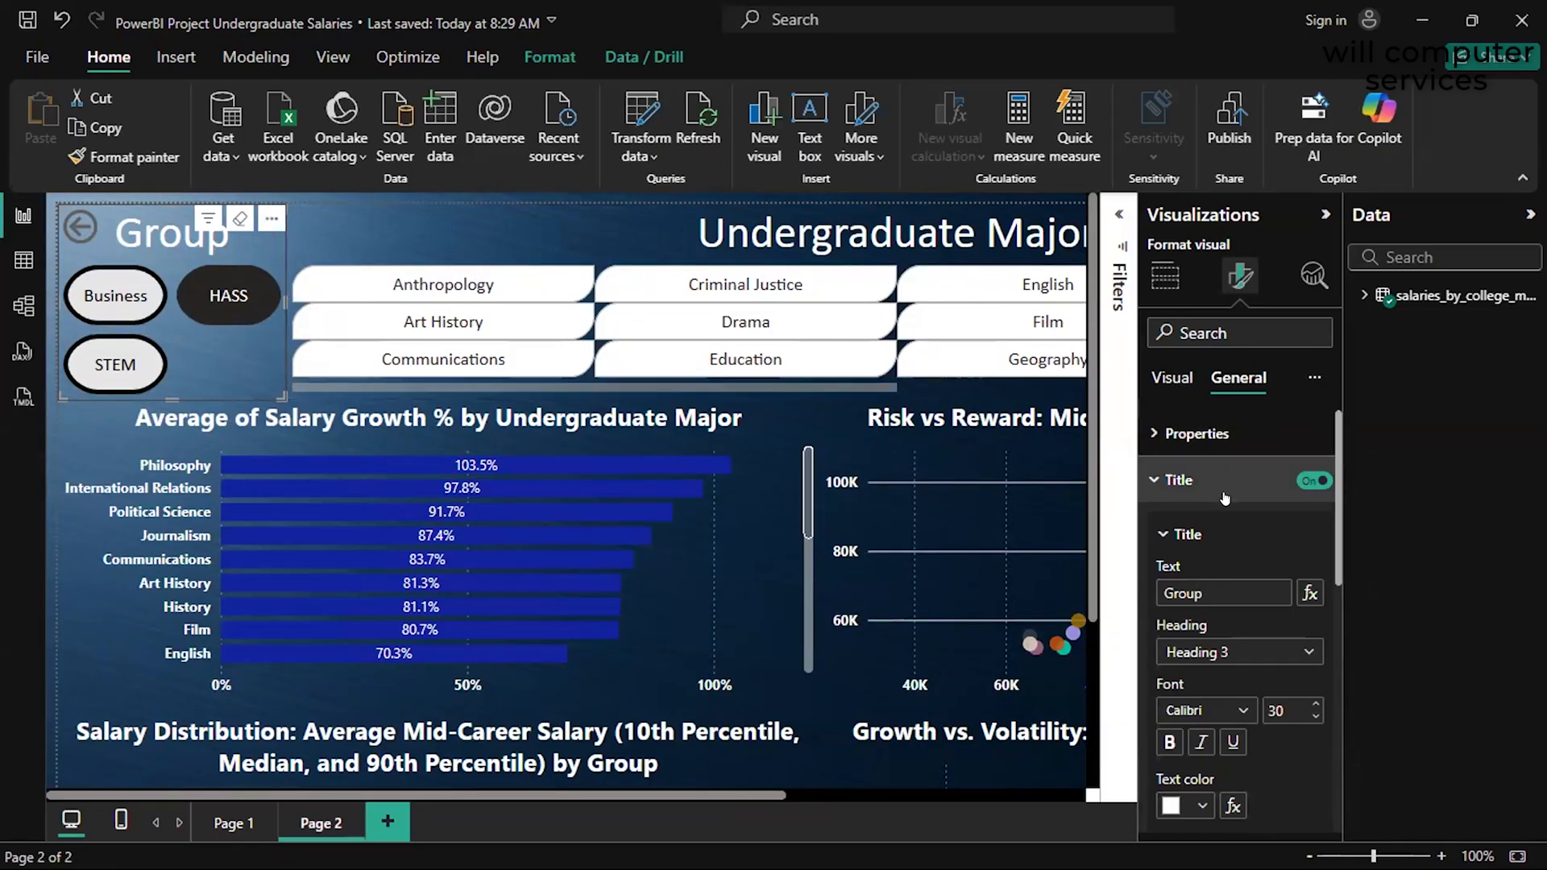
scroll(1225, 498, down, 2)
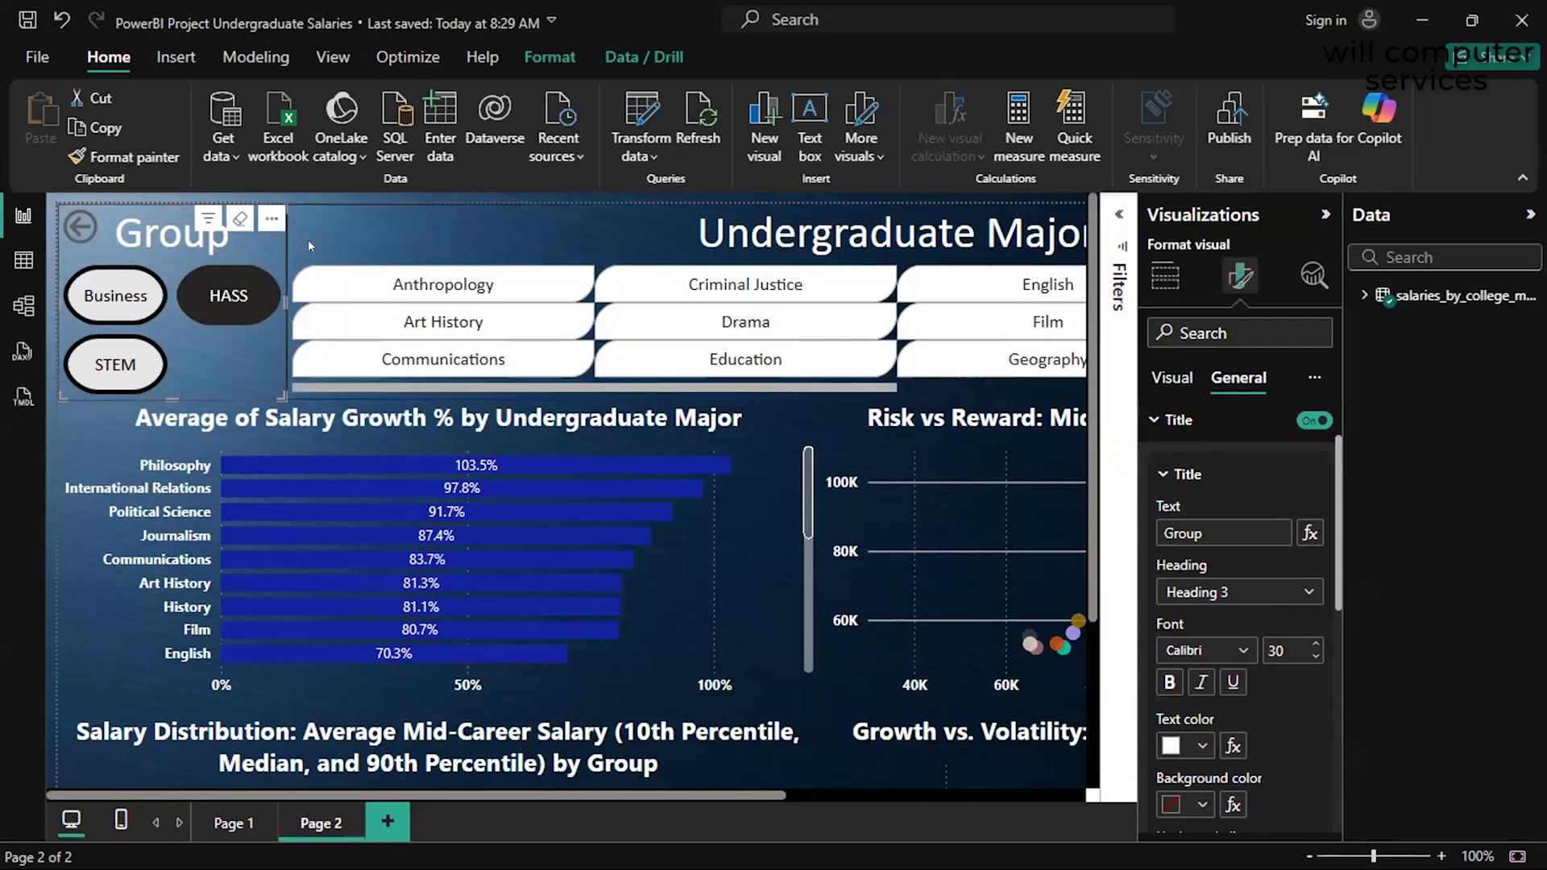
scroll(308, 239, down, 4)
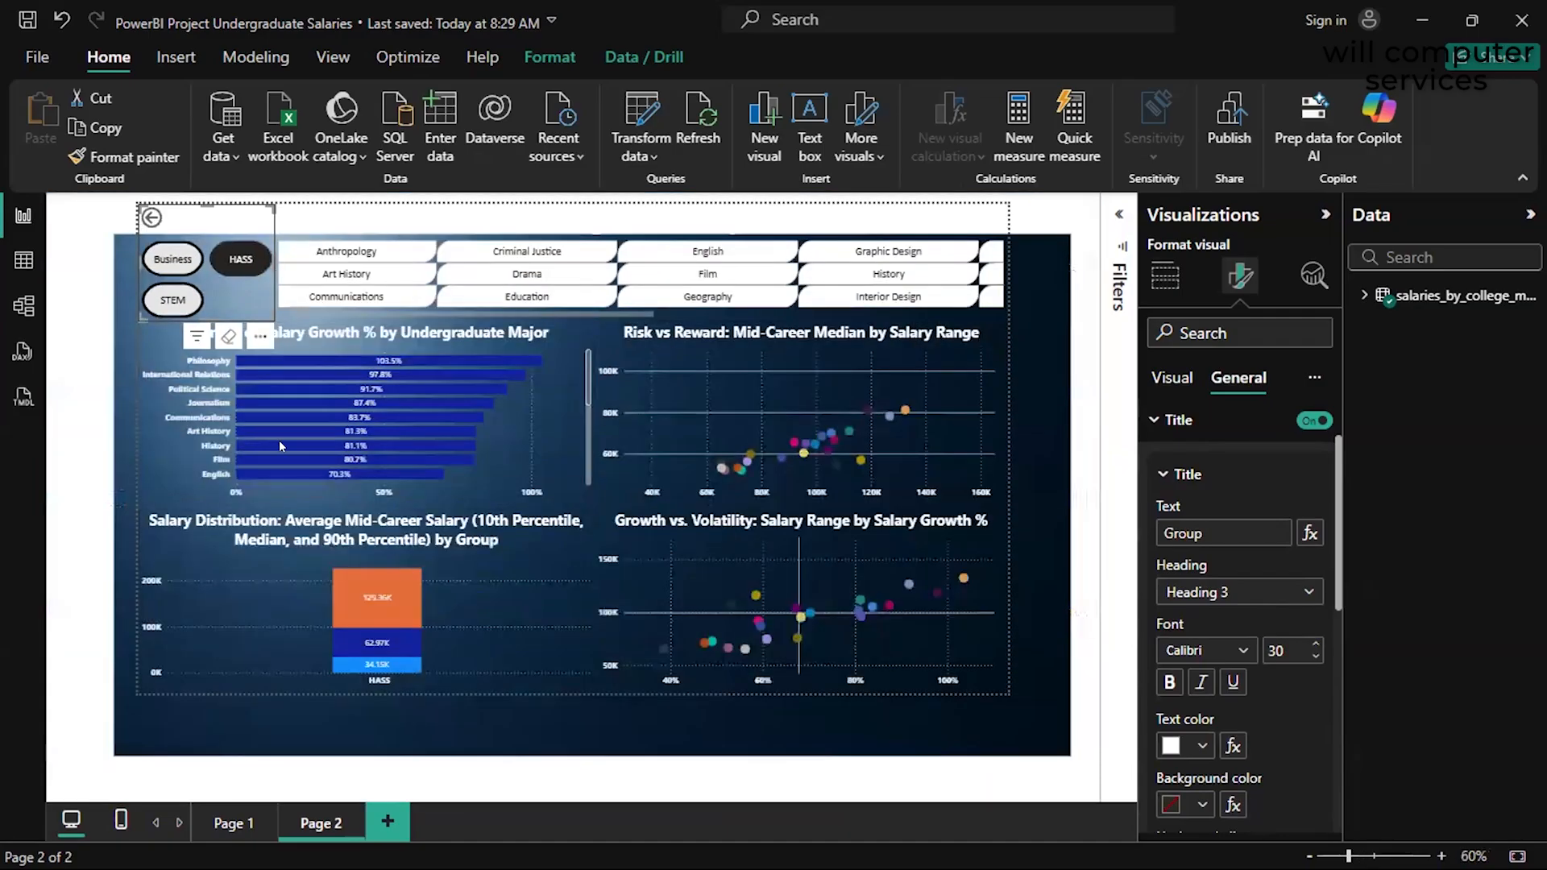
scroll(279, 444, up, 5)
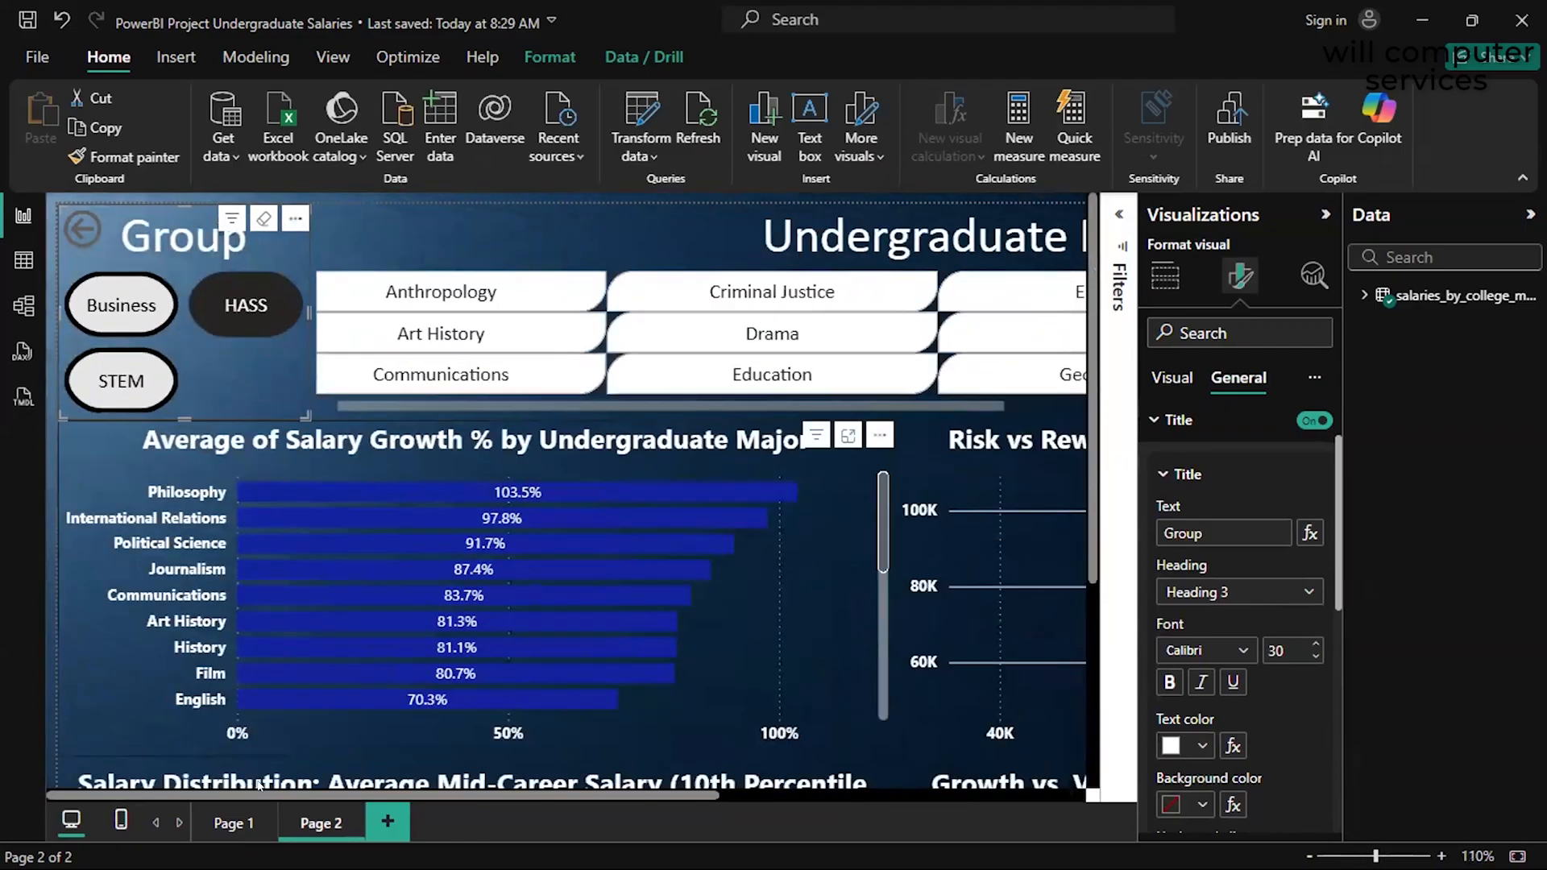
Compare the Page 1 and Page 2 dashboards and finish on an overview of Page 2
right_click(244, 826)
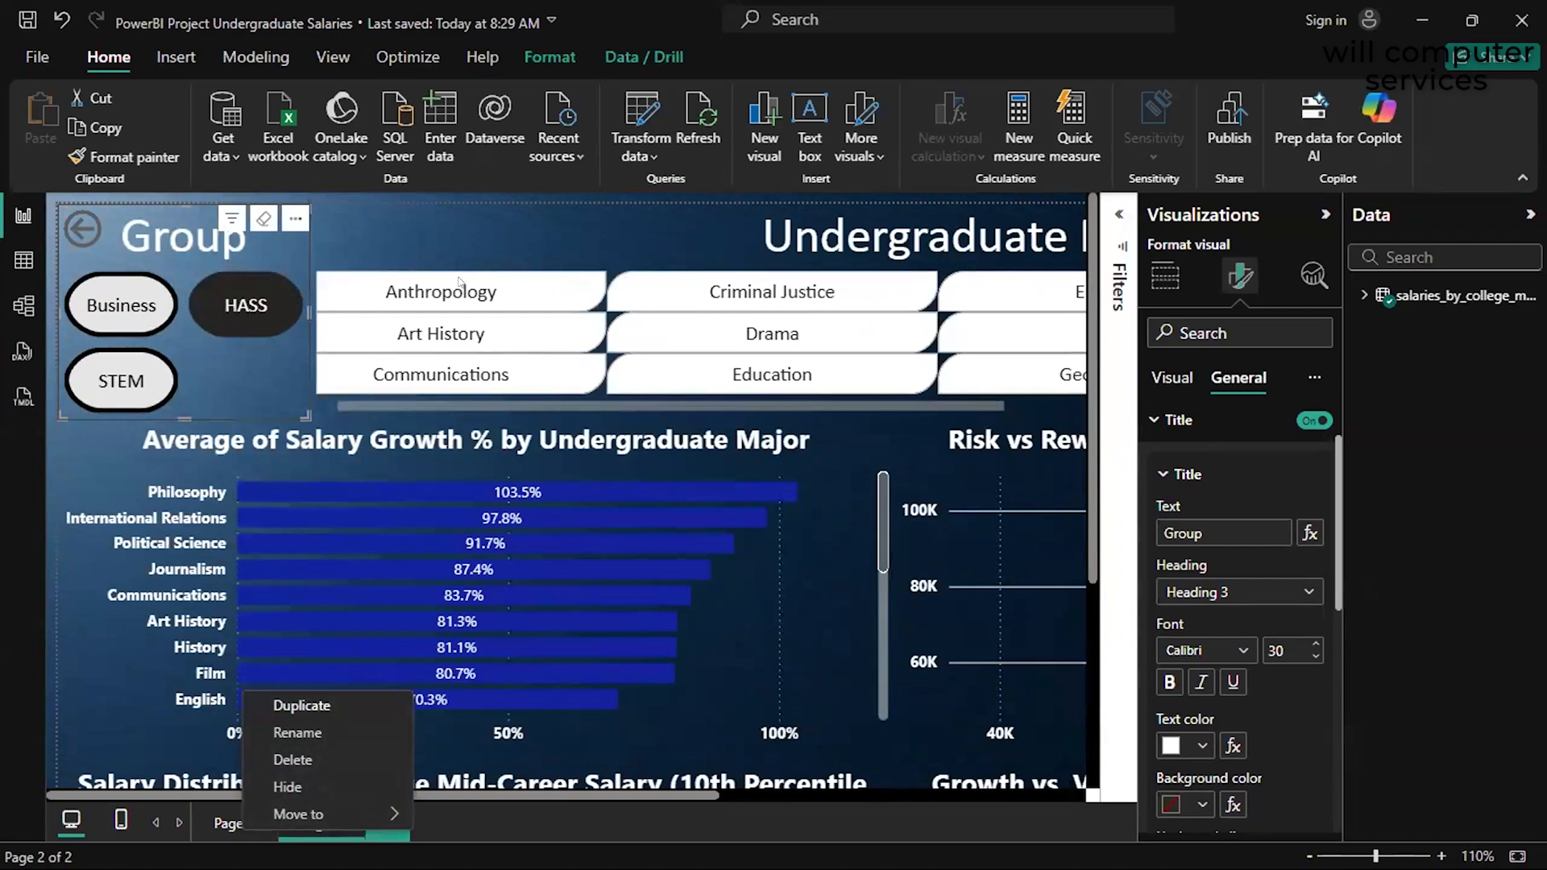
click(569, 800)
click(258, 827)
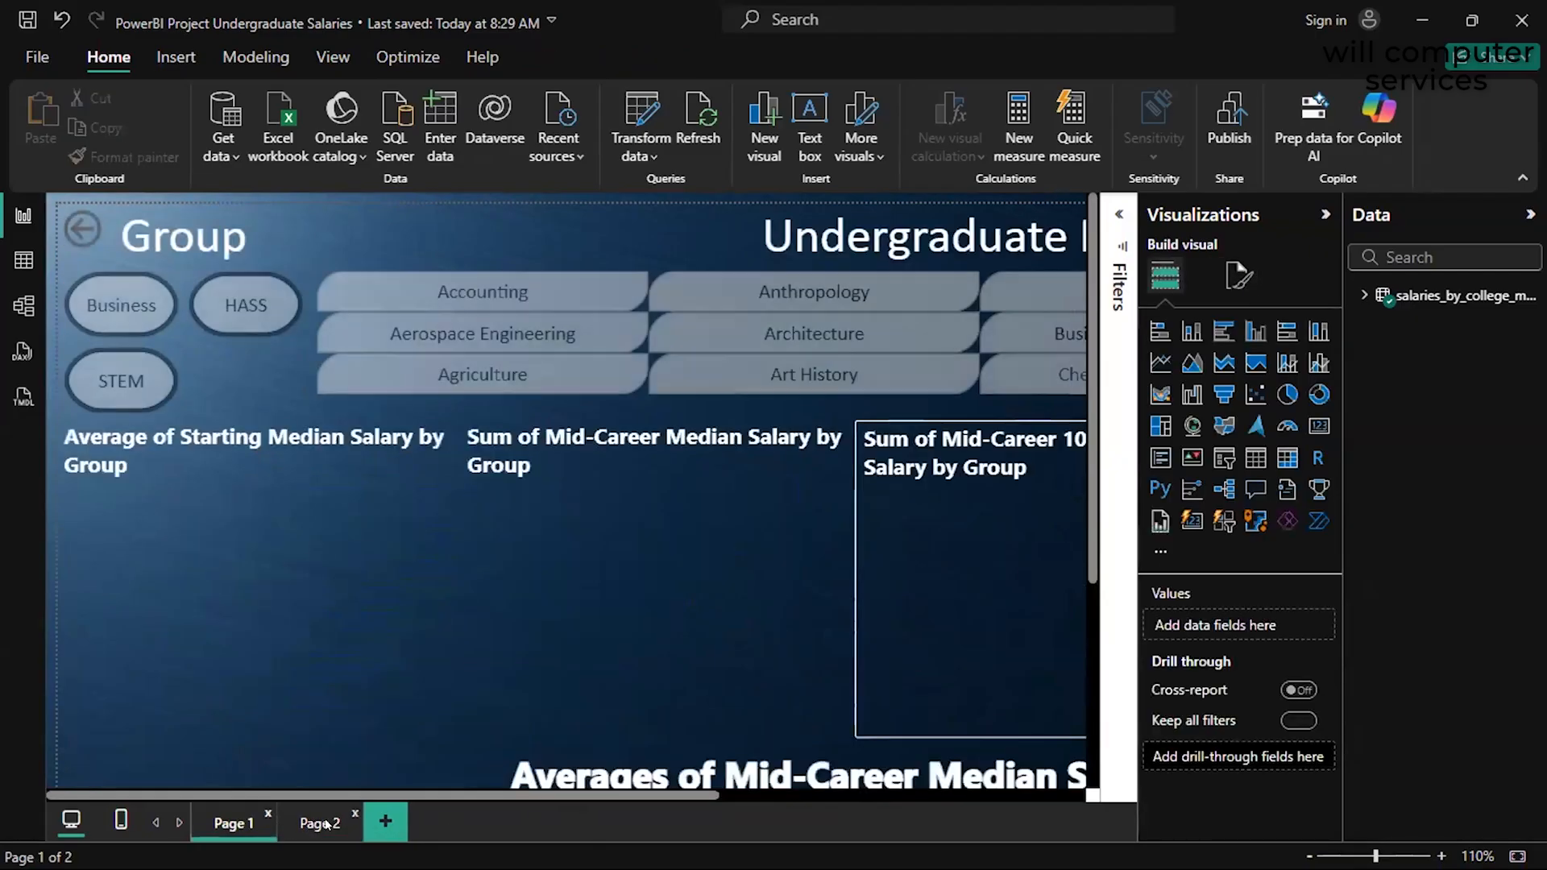
click(313, 827)
click(262, 826)
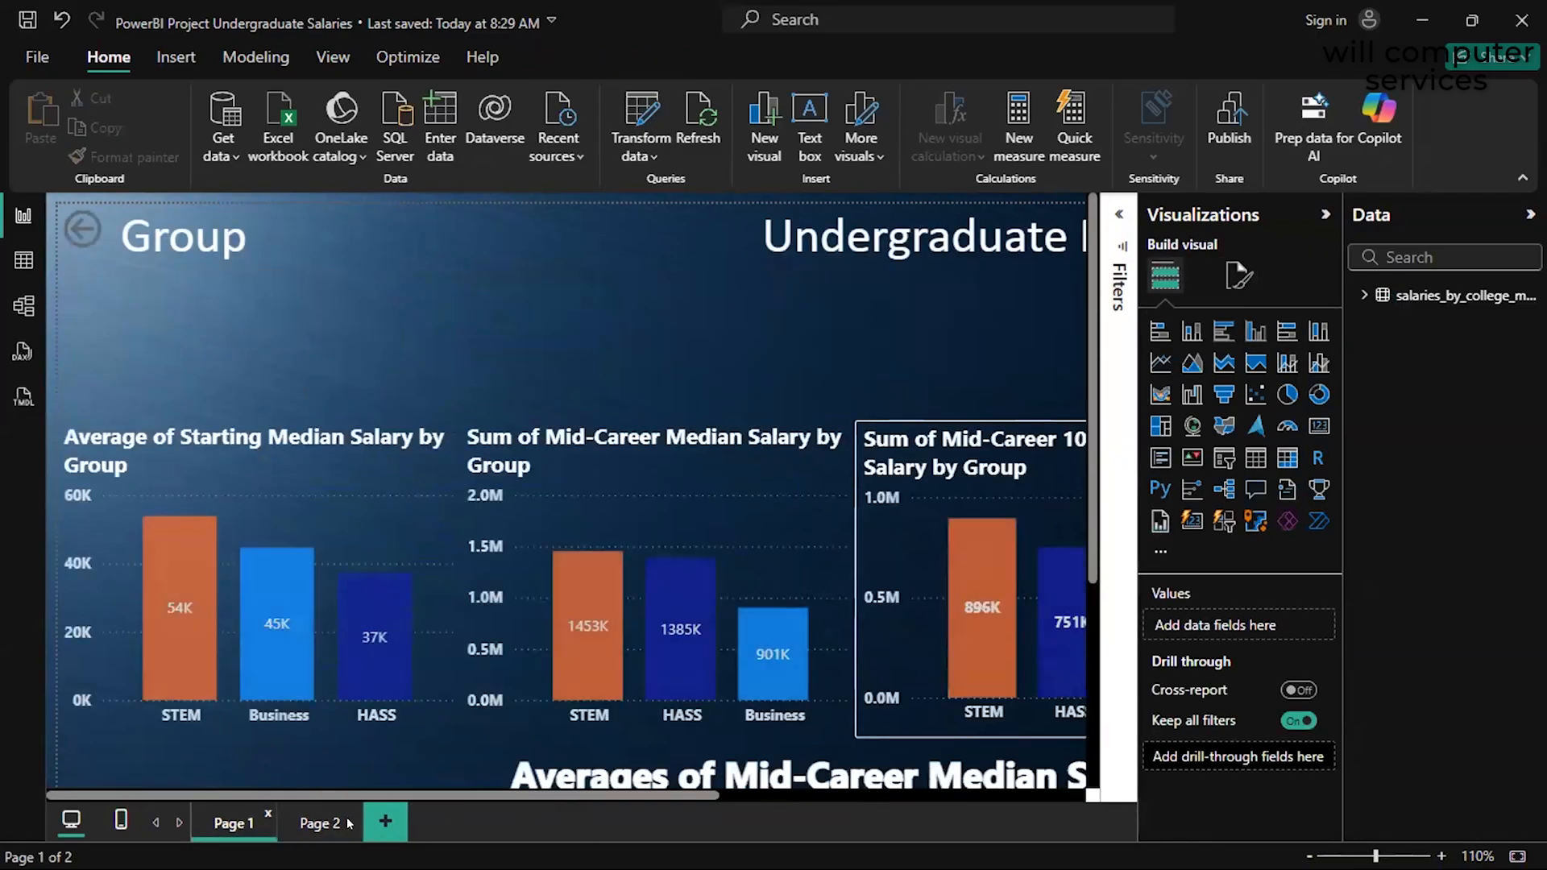
click(310, 822)
scroll(332, 510, down, 6)
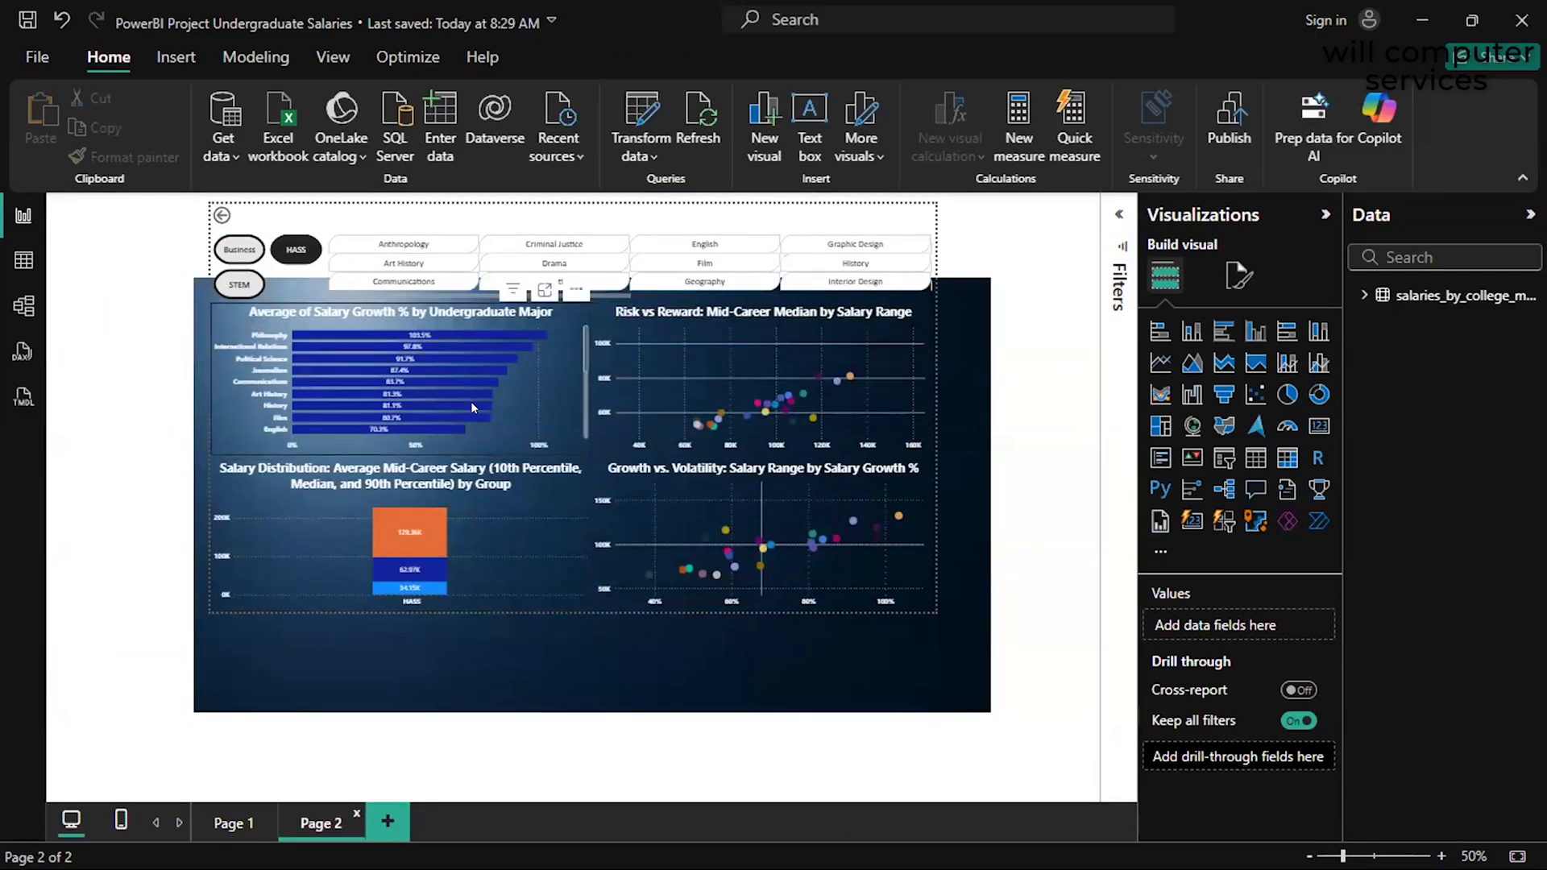
Clear the HASS selection in the Group slicer on Page 2 to bring back all groups
scroll(470, 401, up, 4)
scroll(470, 401, up, 4)
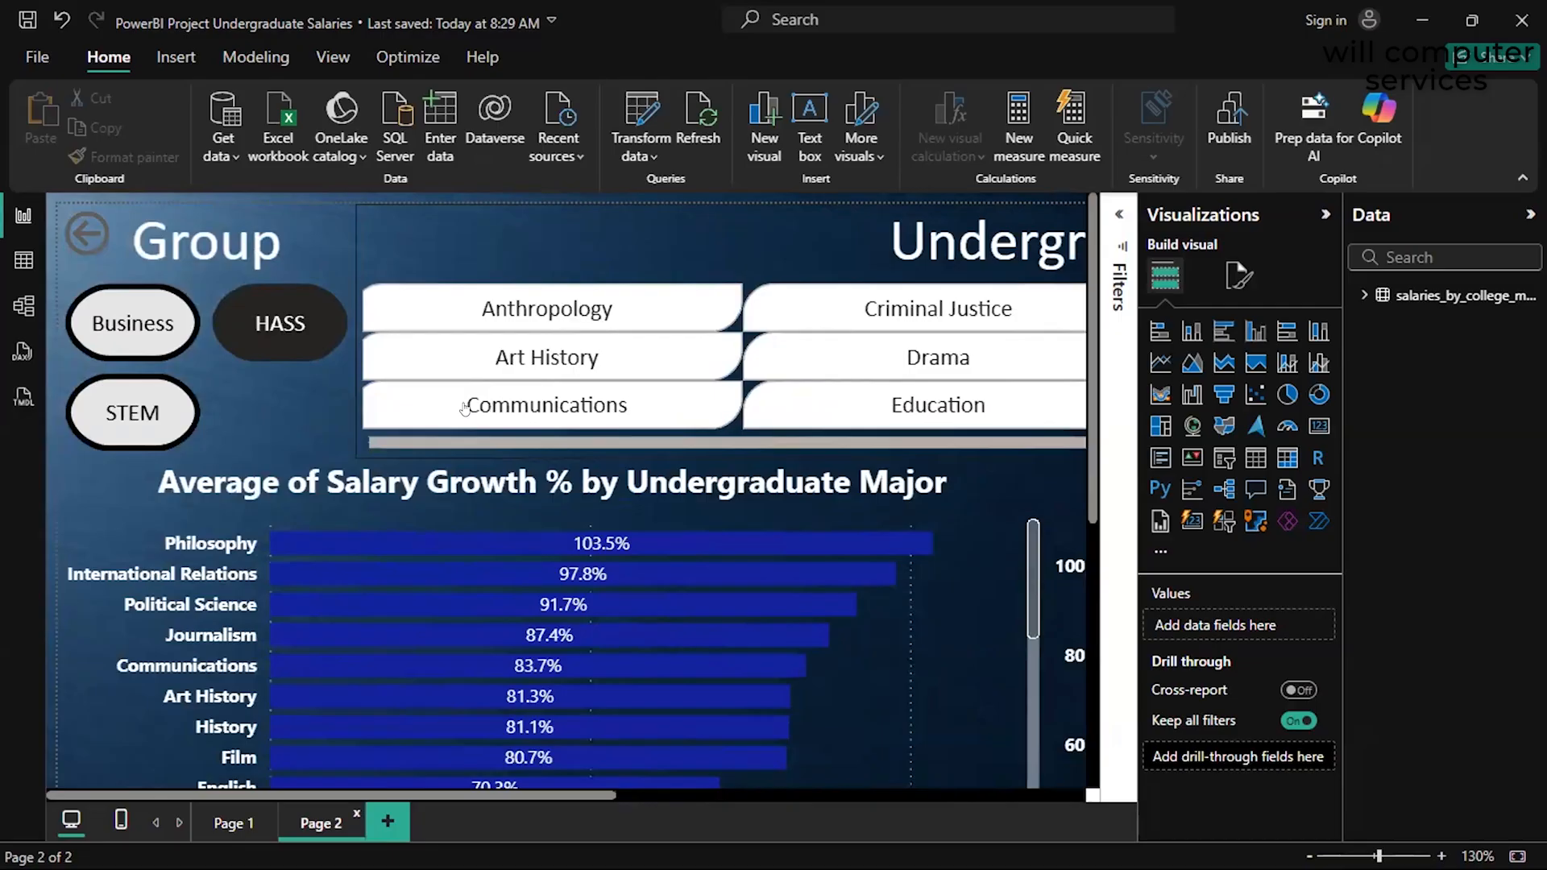
scroll(451, 496, down, 5)
scroll(451, 496, down, 4)
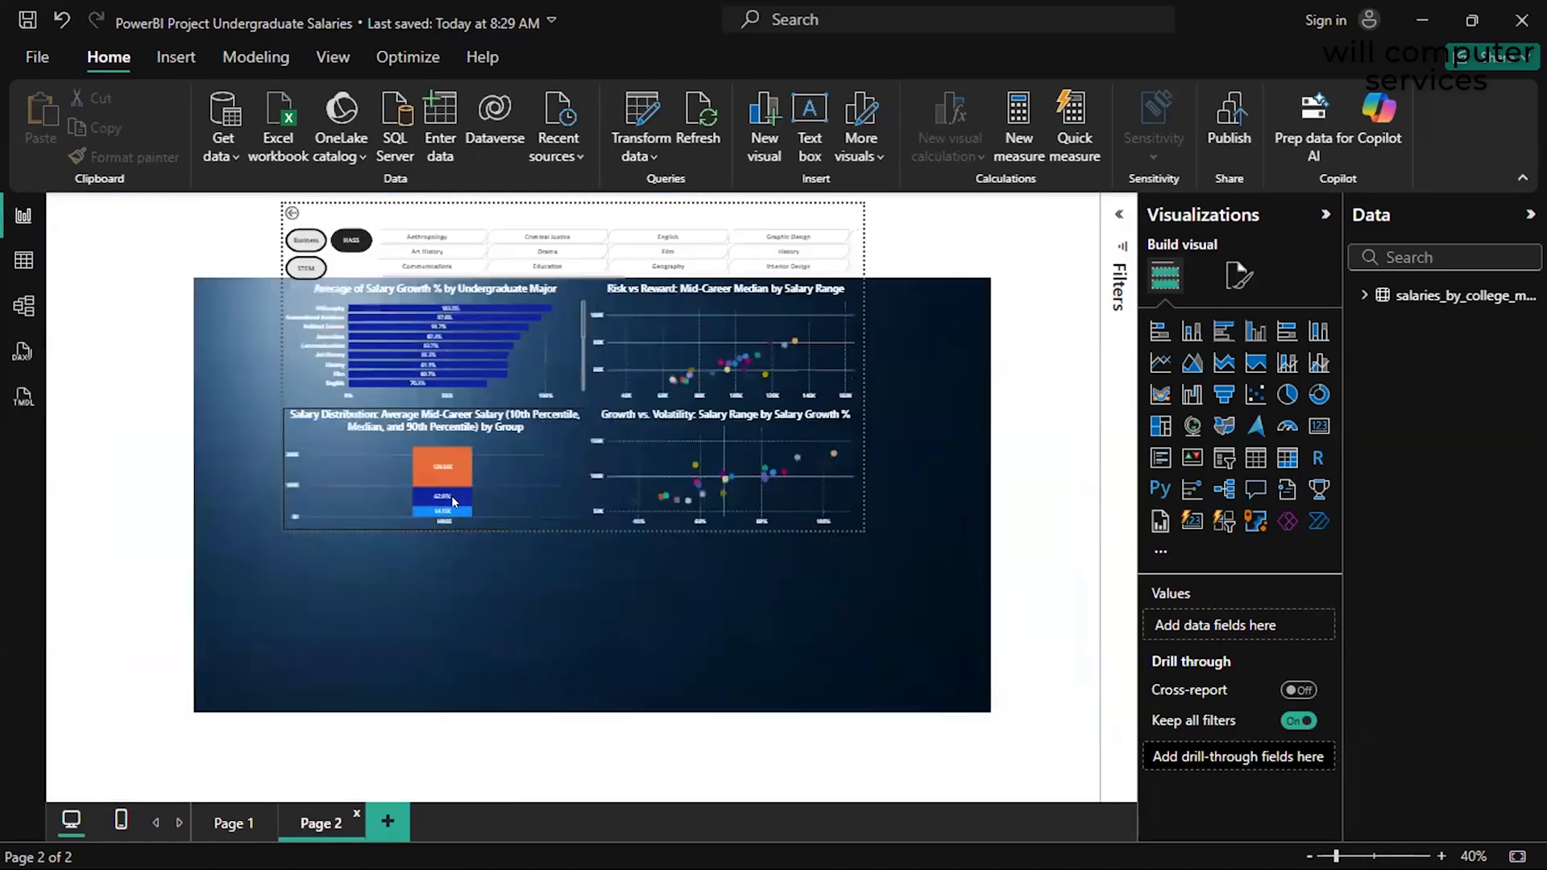
scroll(452, 496, up, 2)
scroll(451, 495, up, 3)
scroll(452, 496, up, 1)
scroll(451, 496, down, 4)
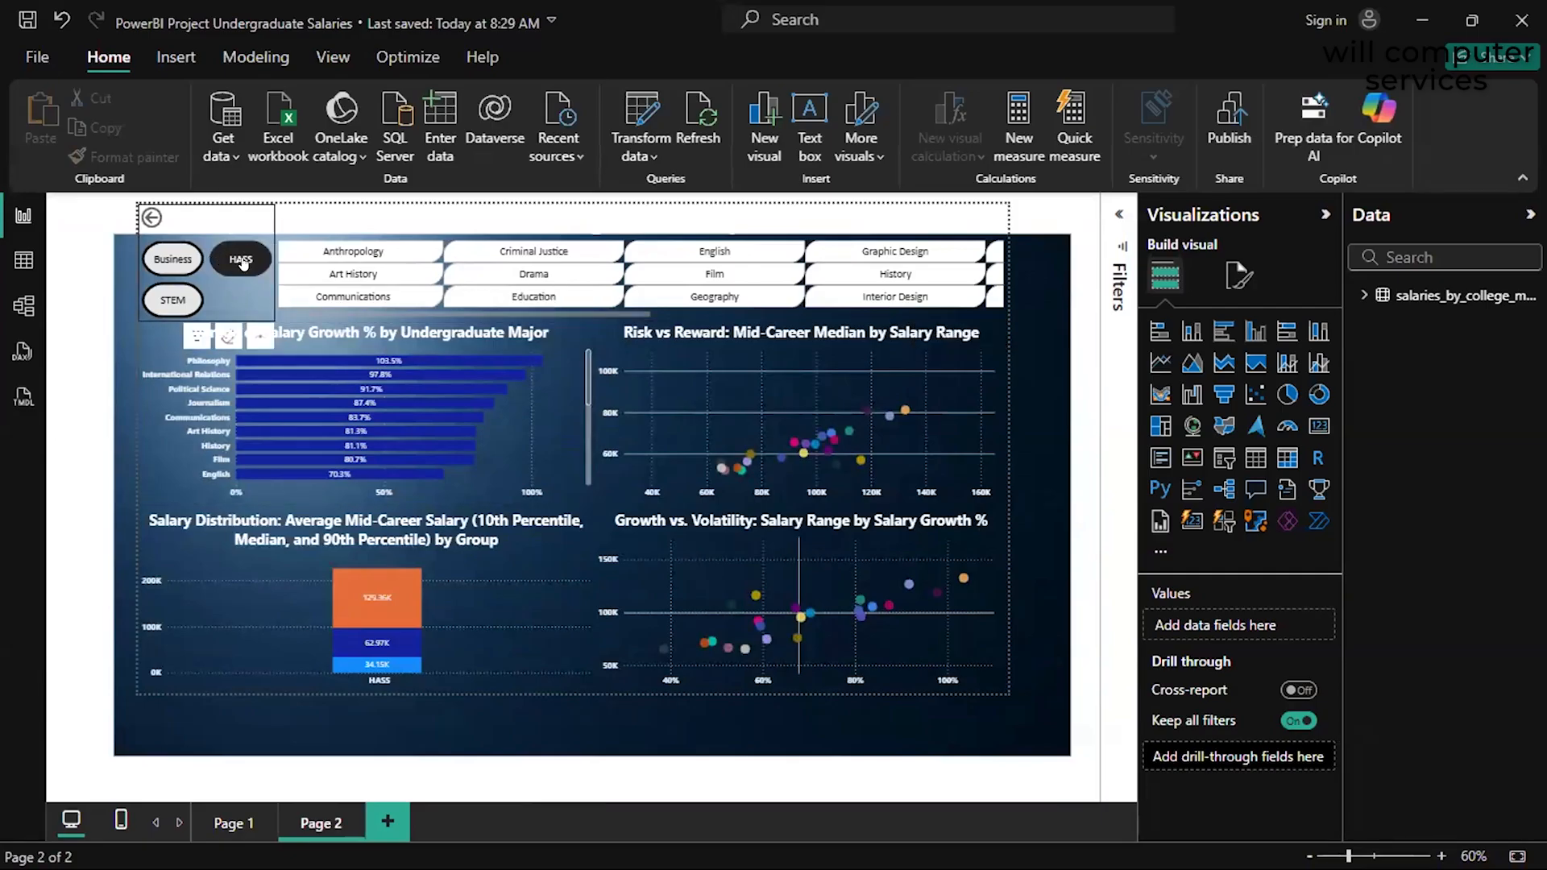
click(241, 261)
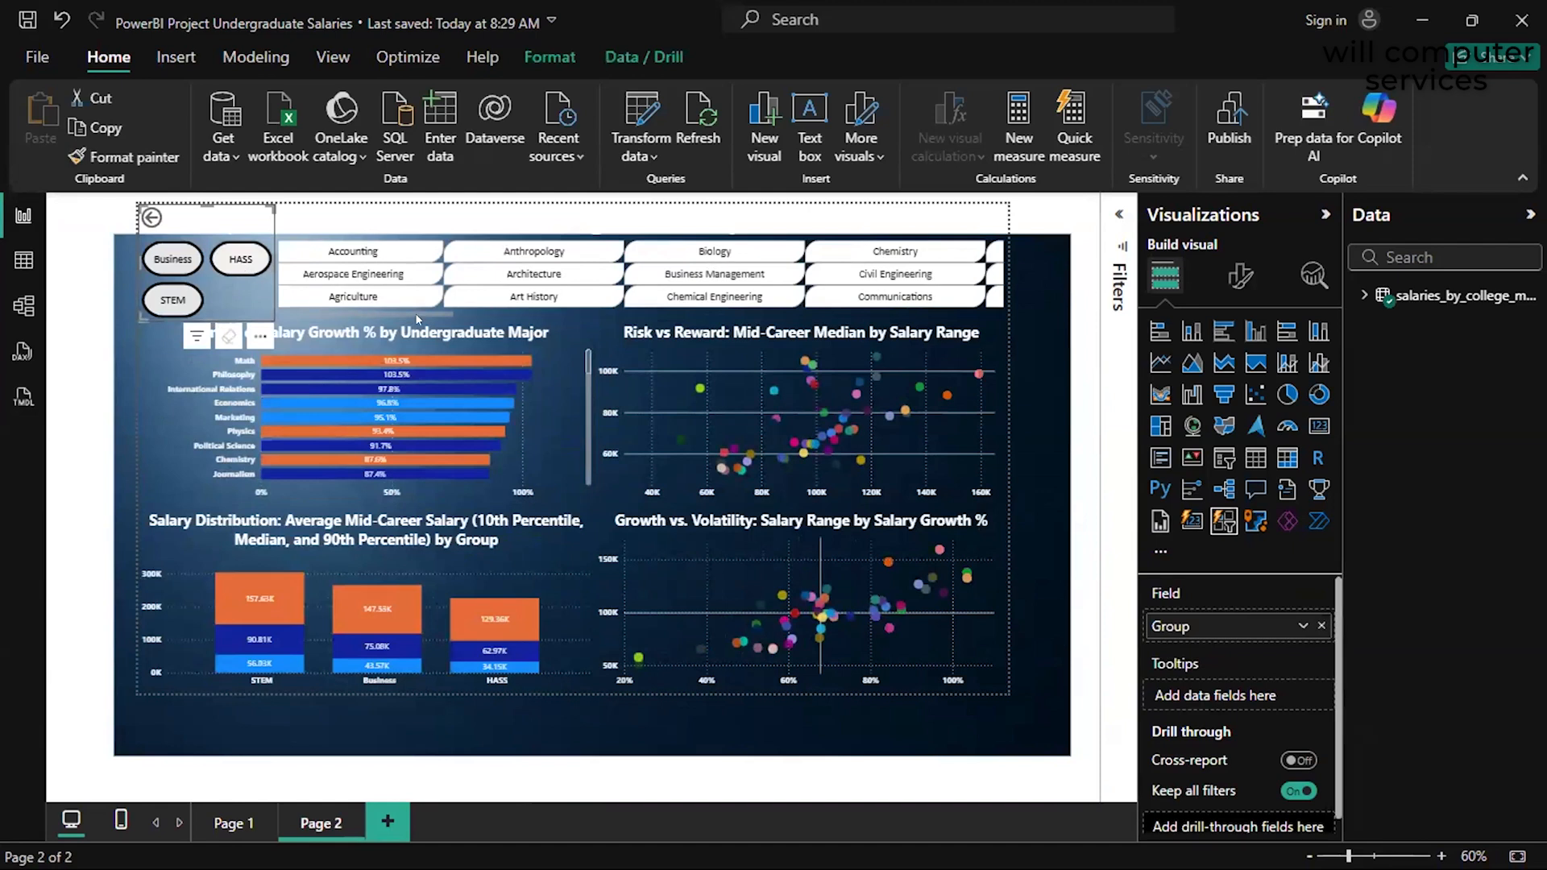
Cross-filter Page 2 by the Marketing bar of the salary growth chart and clear that selection
click(433, 417)
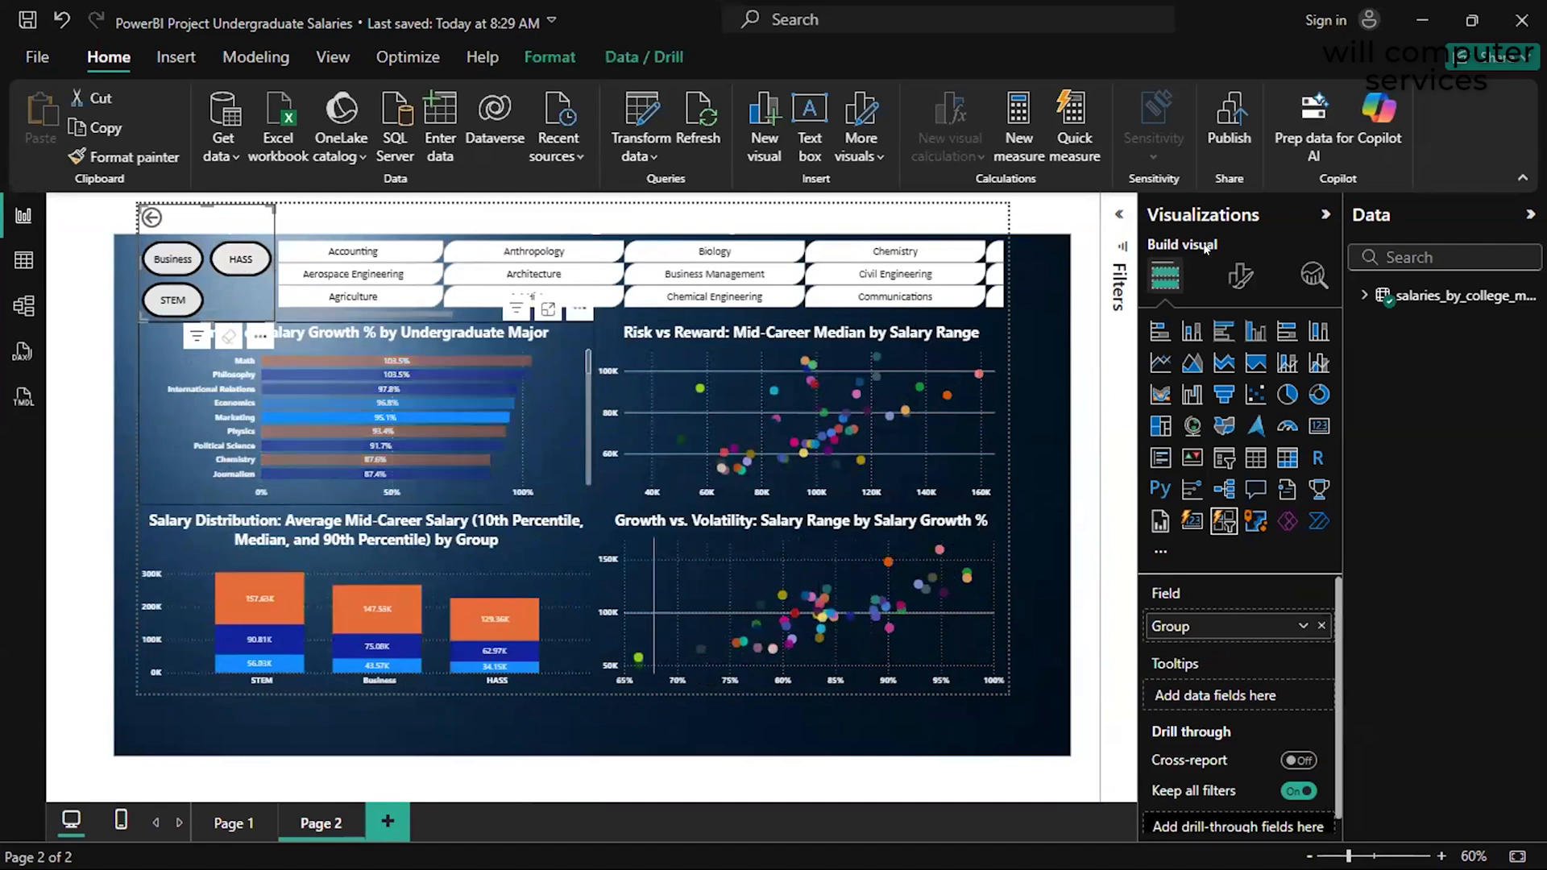
click(422, 408)
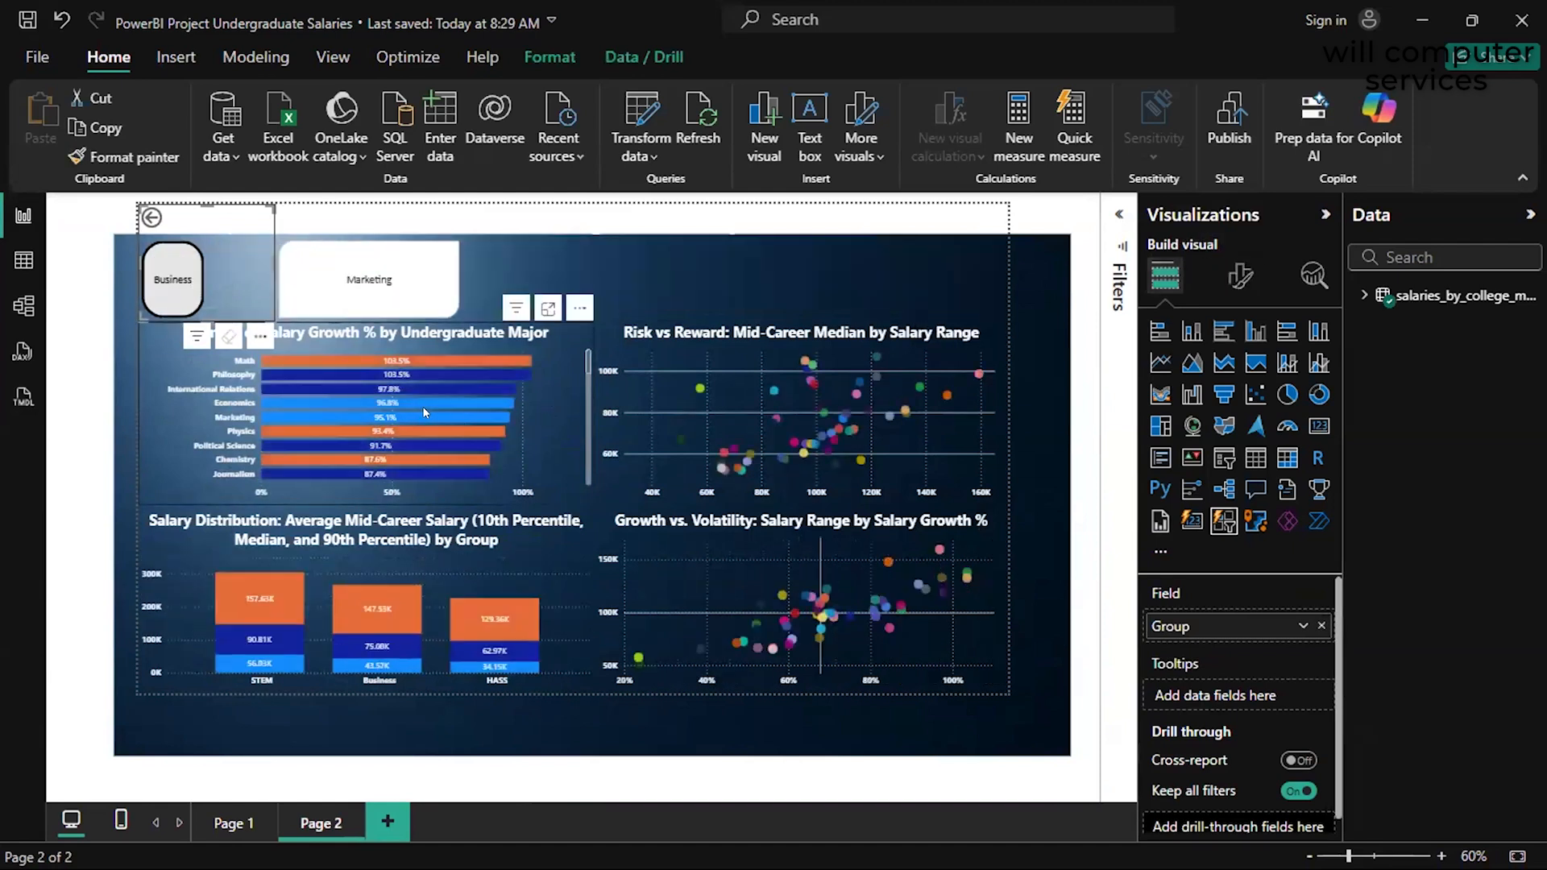
Examine the salary growth chart's formatting options, its axis and legend fields and a bar's details, and switch to Page 1
click(1233, 277)
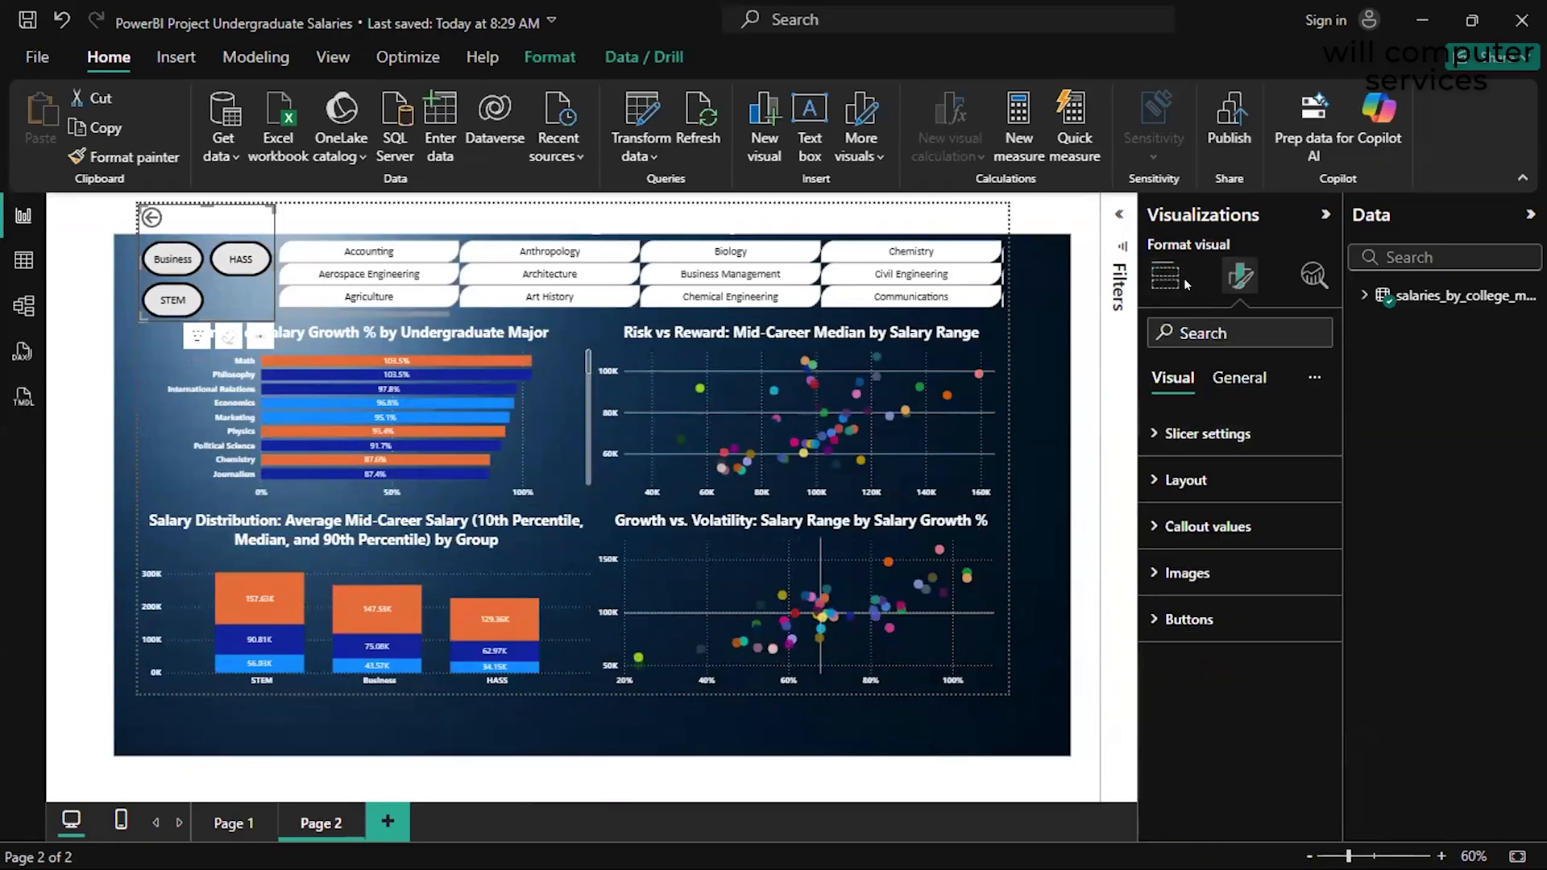
click(563, 384)
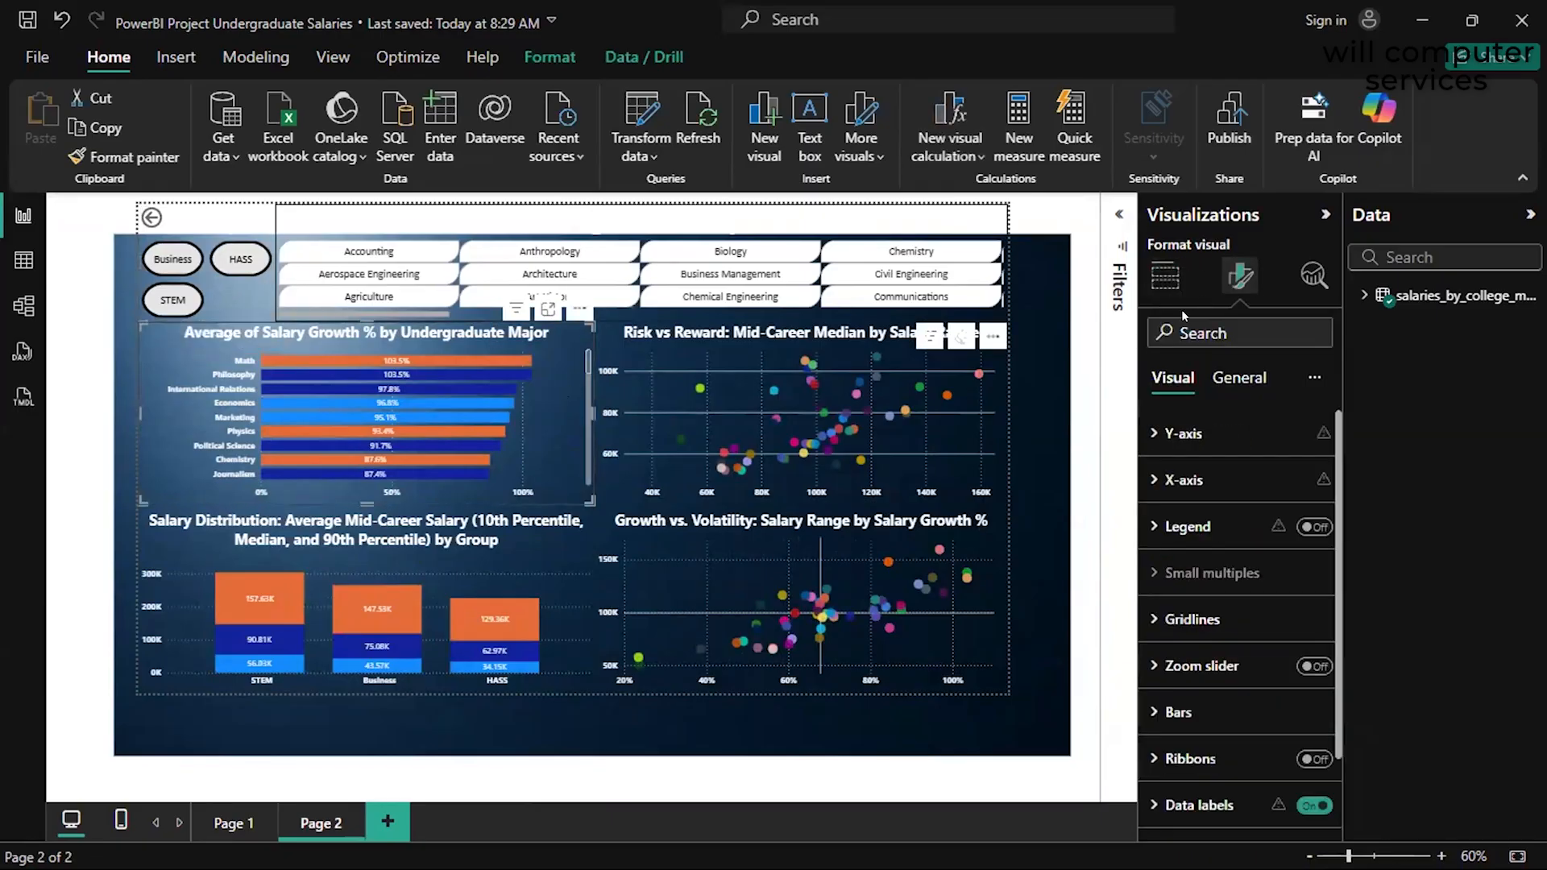
scroll(1245, 483, down, 1)
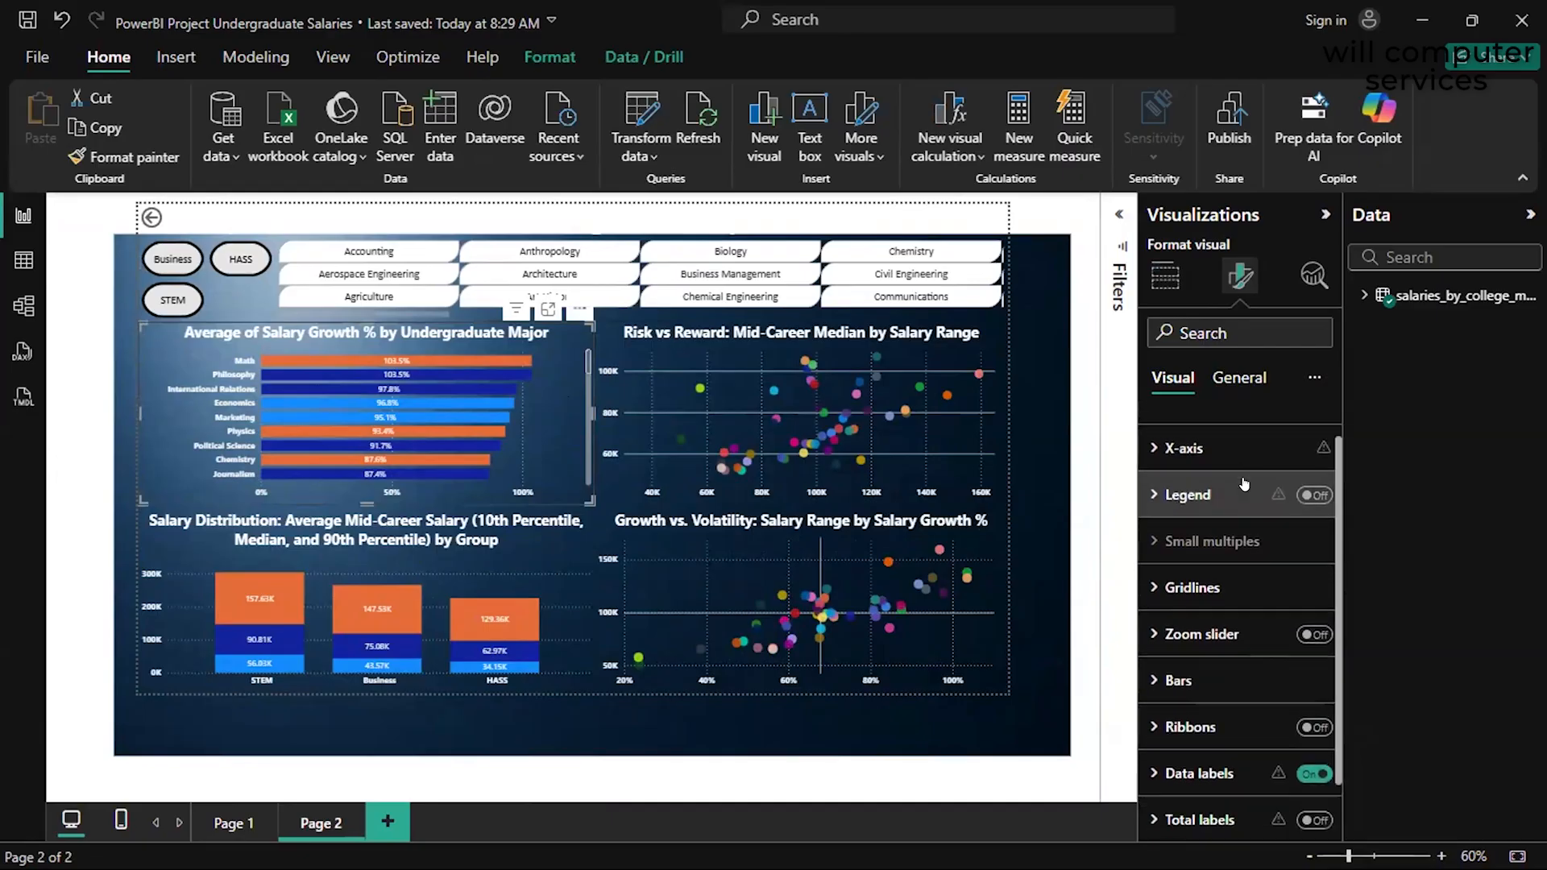
click(1165, 278)
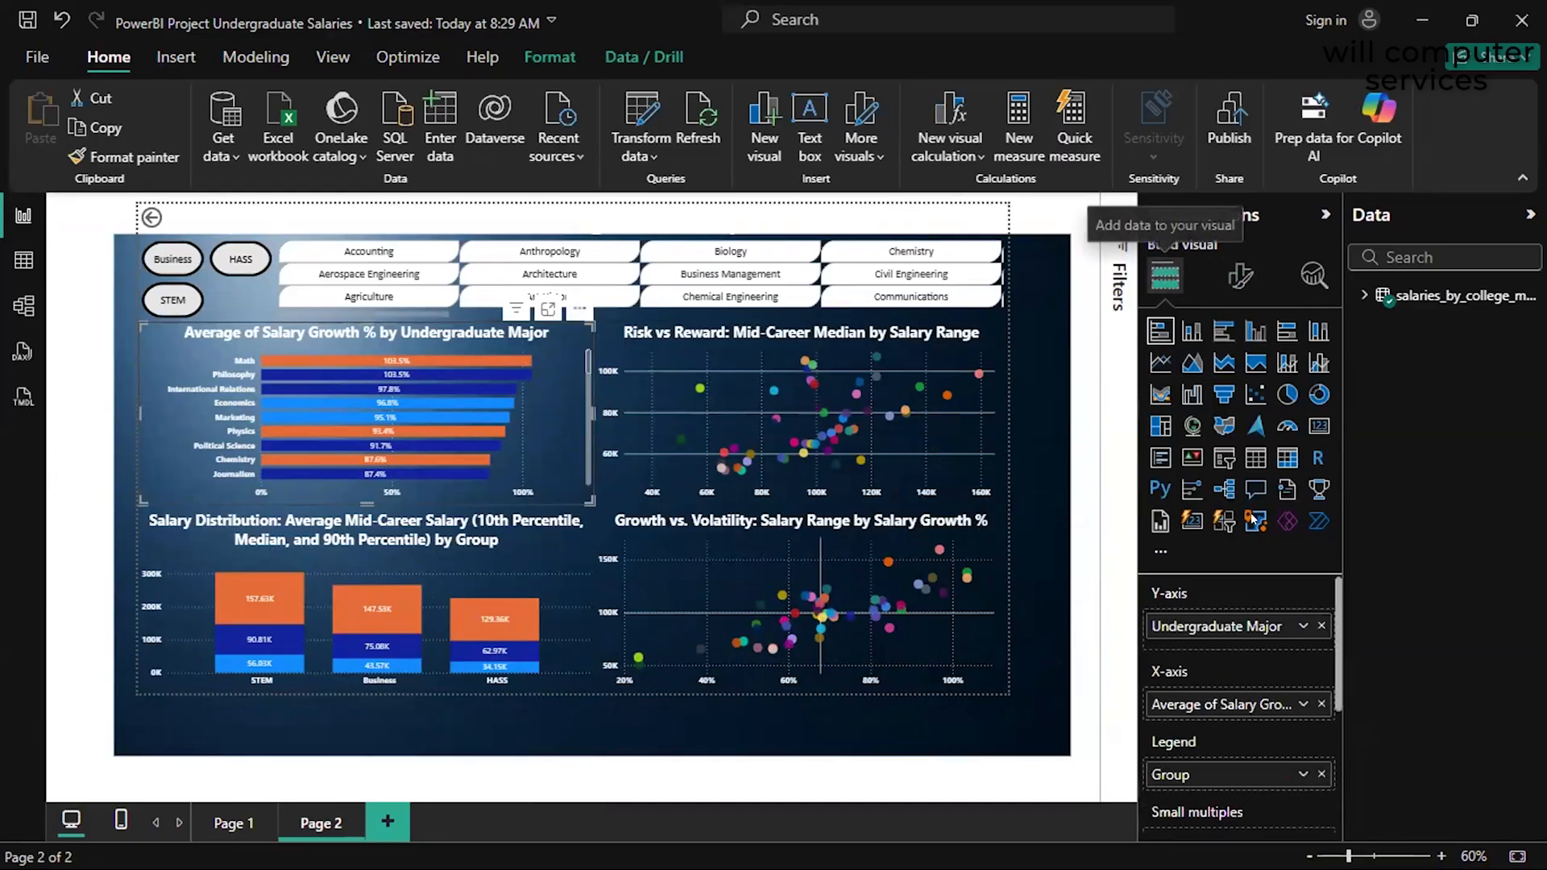
scroll(1239, 568, down, 1)
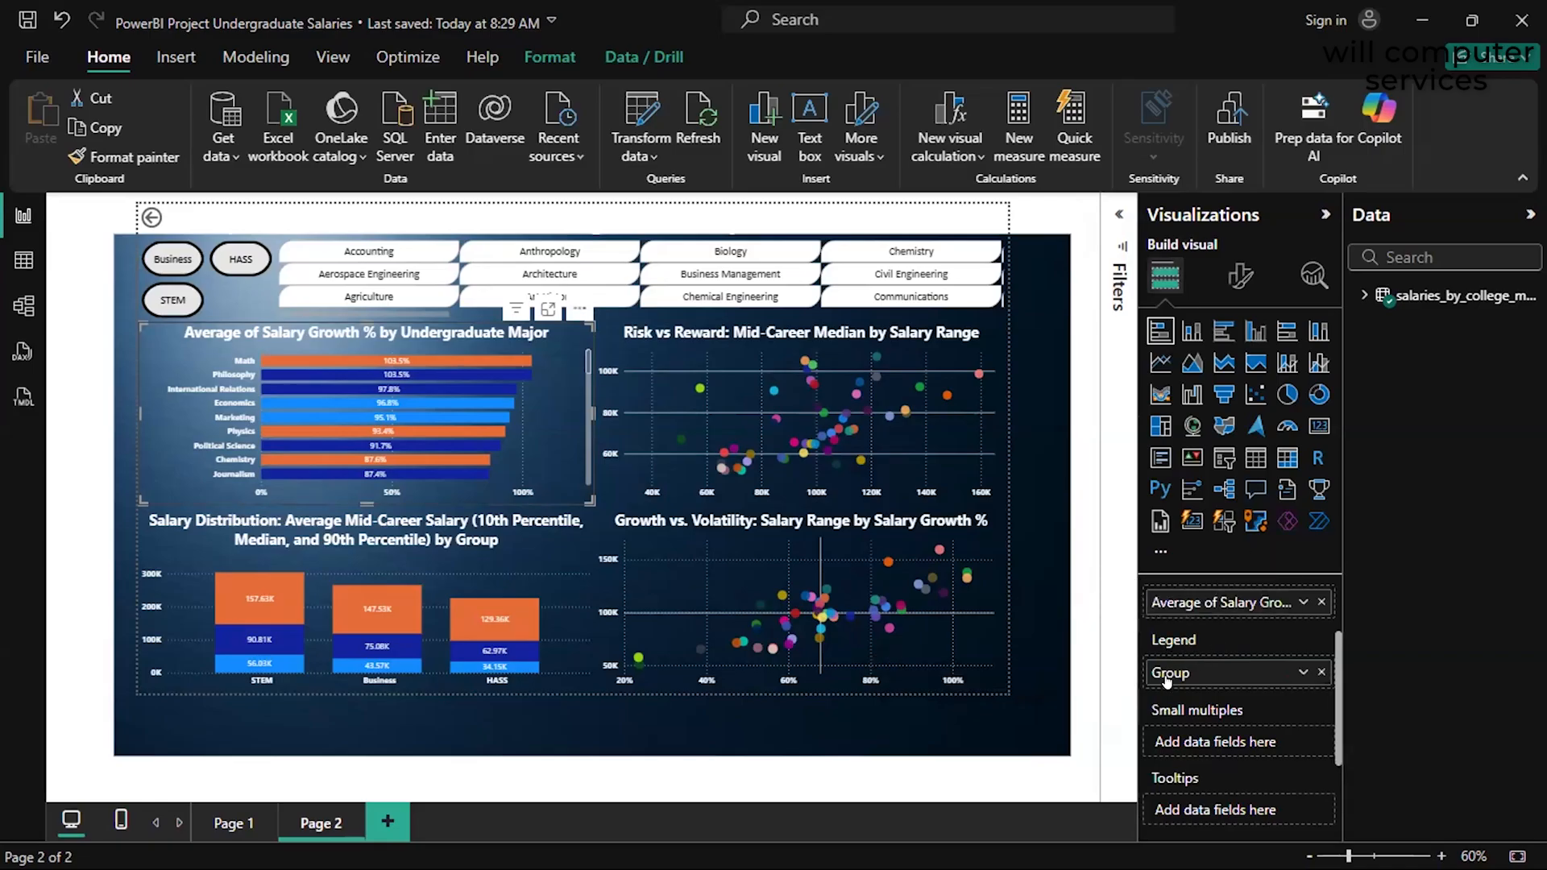
mouse_move(327, 354)
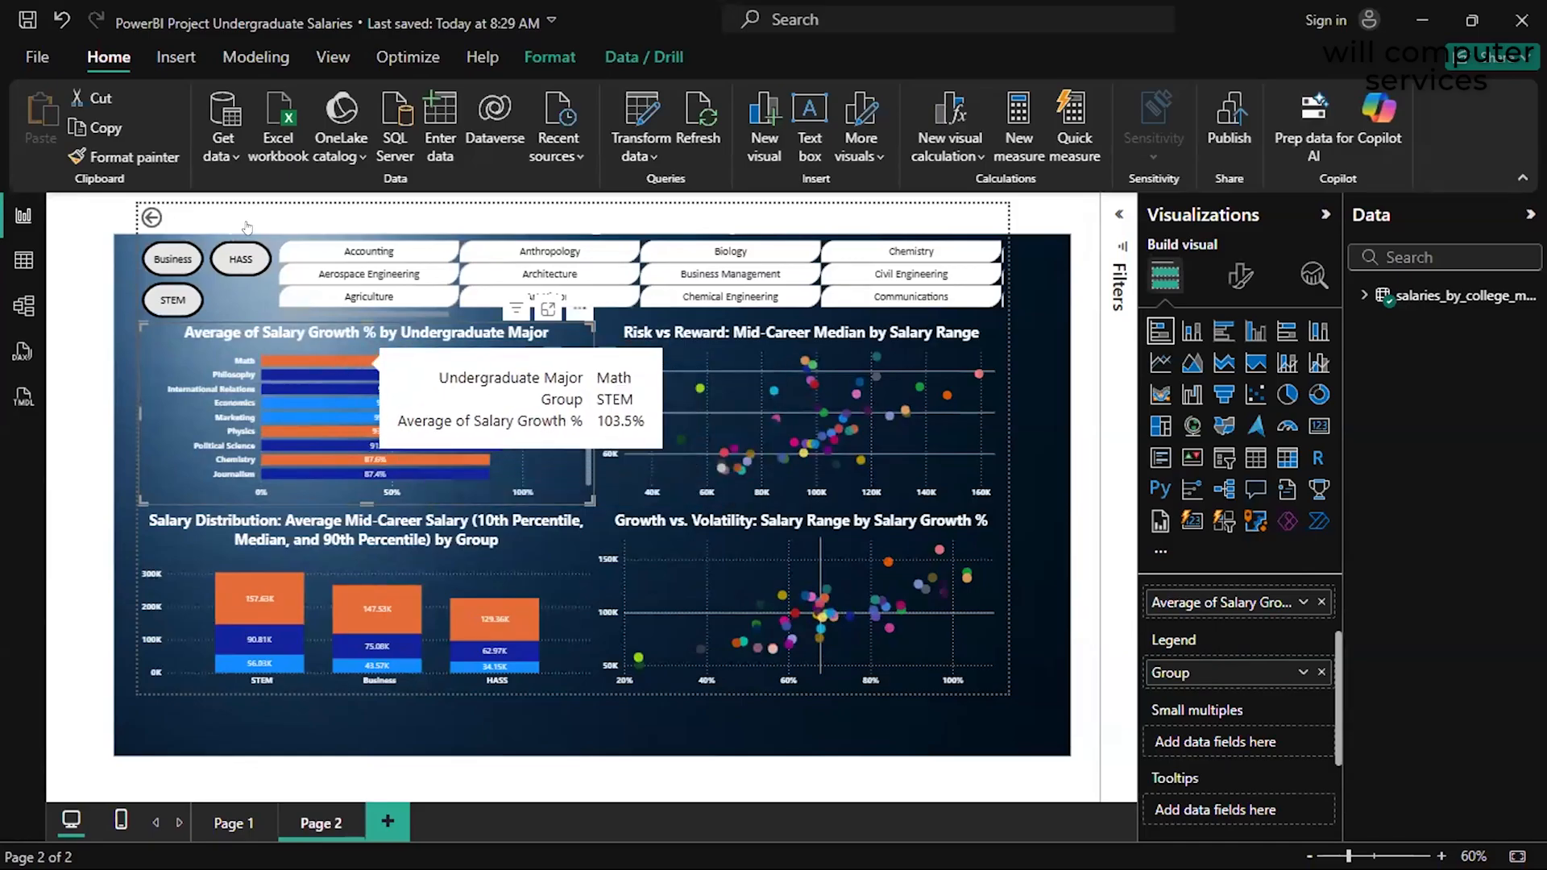
click(234, 822)
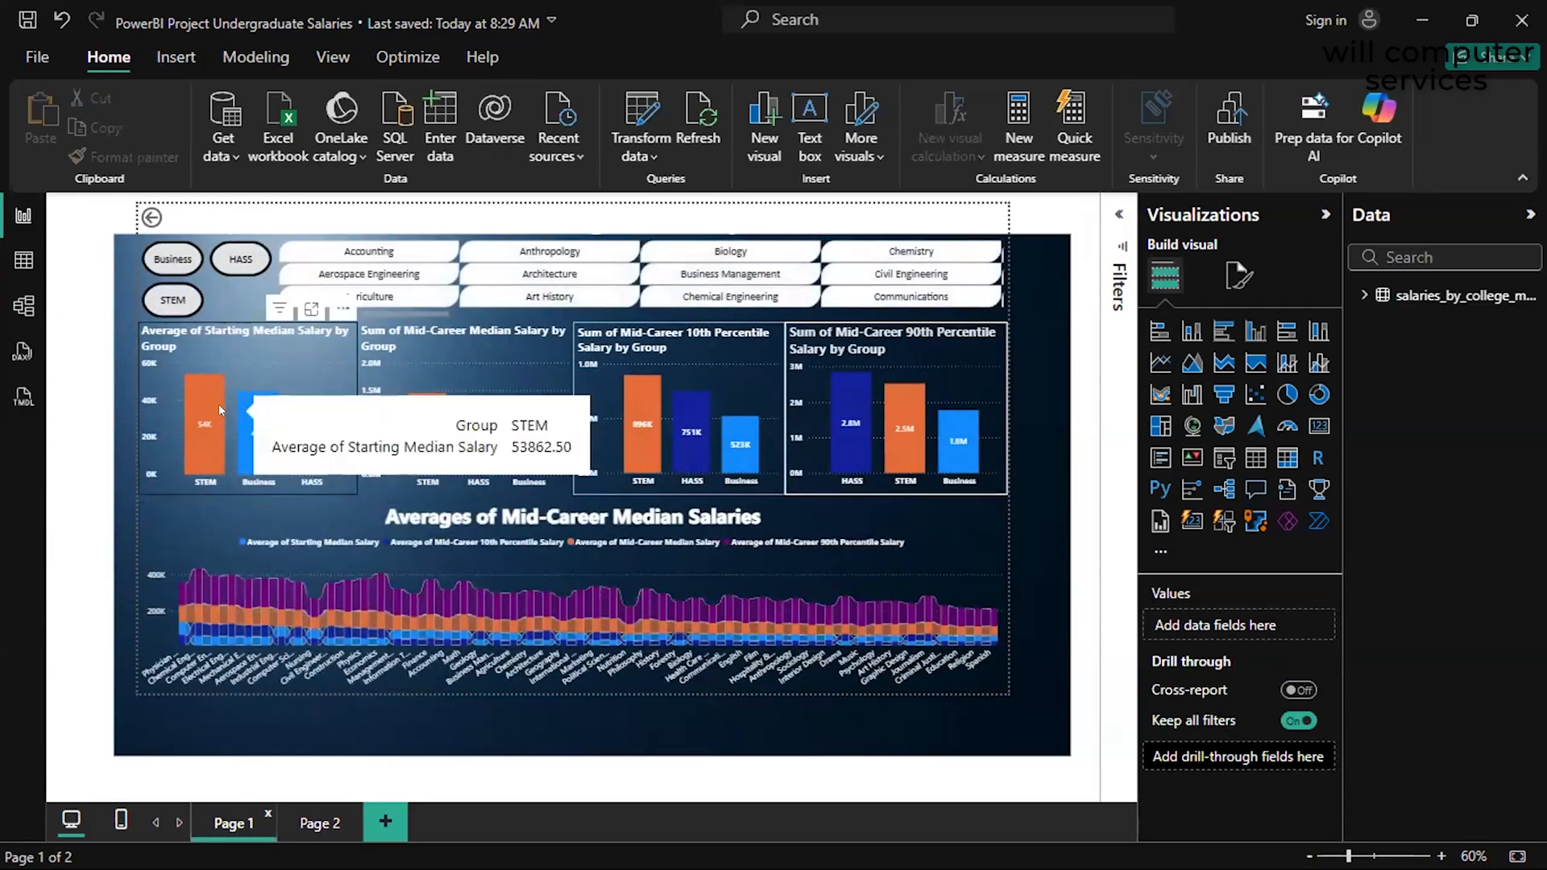
click(294, 822)
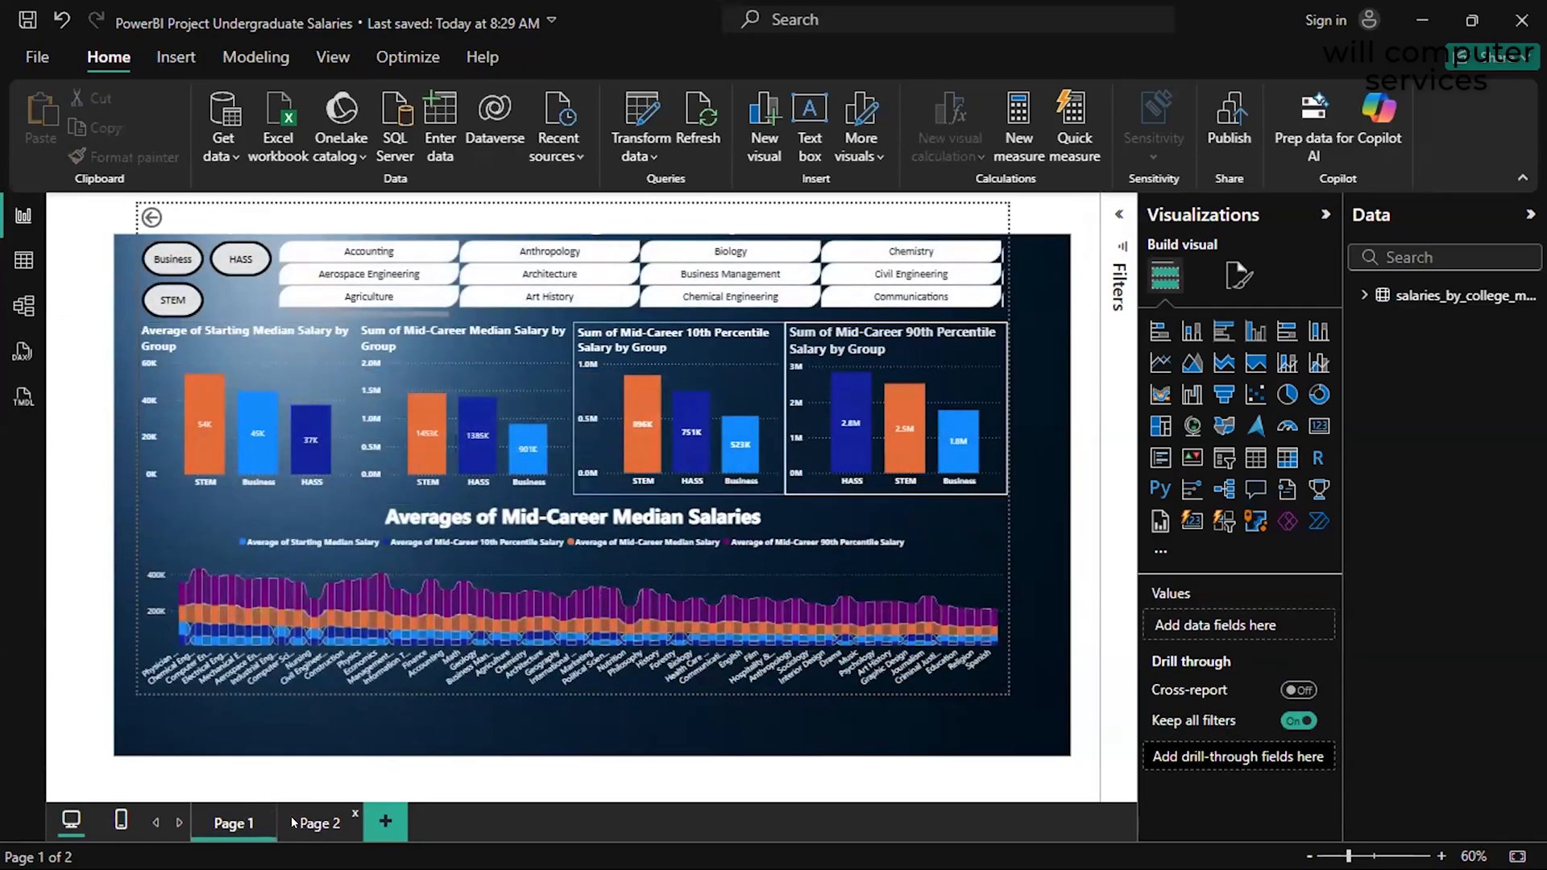
click(236, 823)
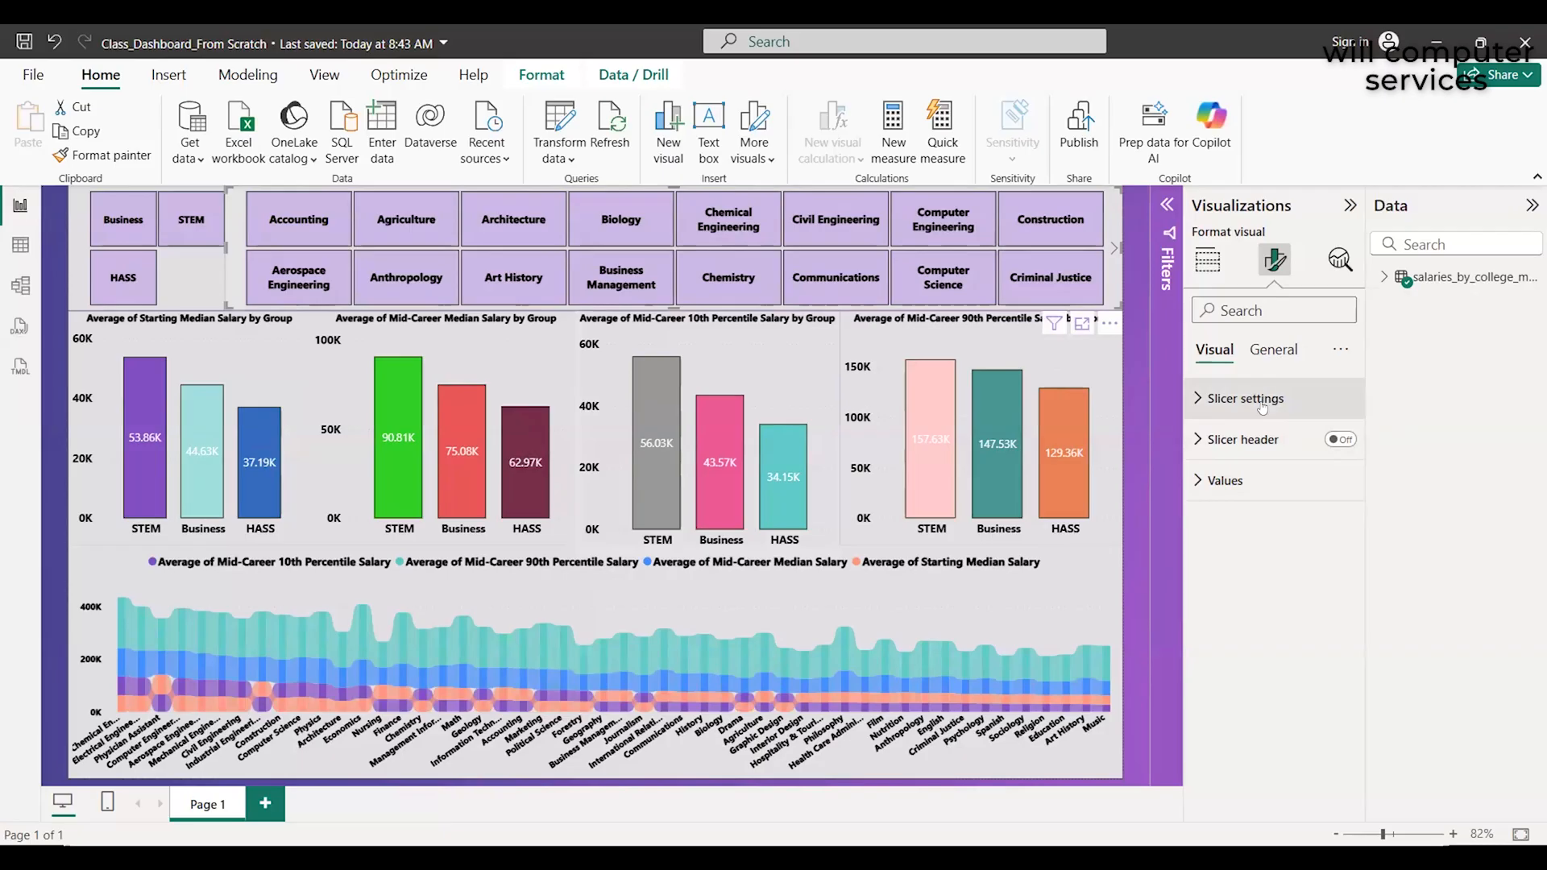
Examine the majors slicer's visual and general format settings, including its tile style options
click(1277, 353)
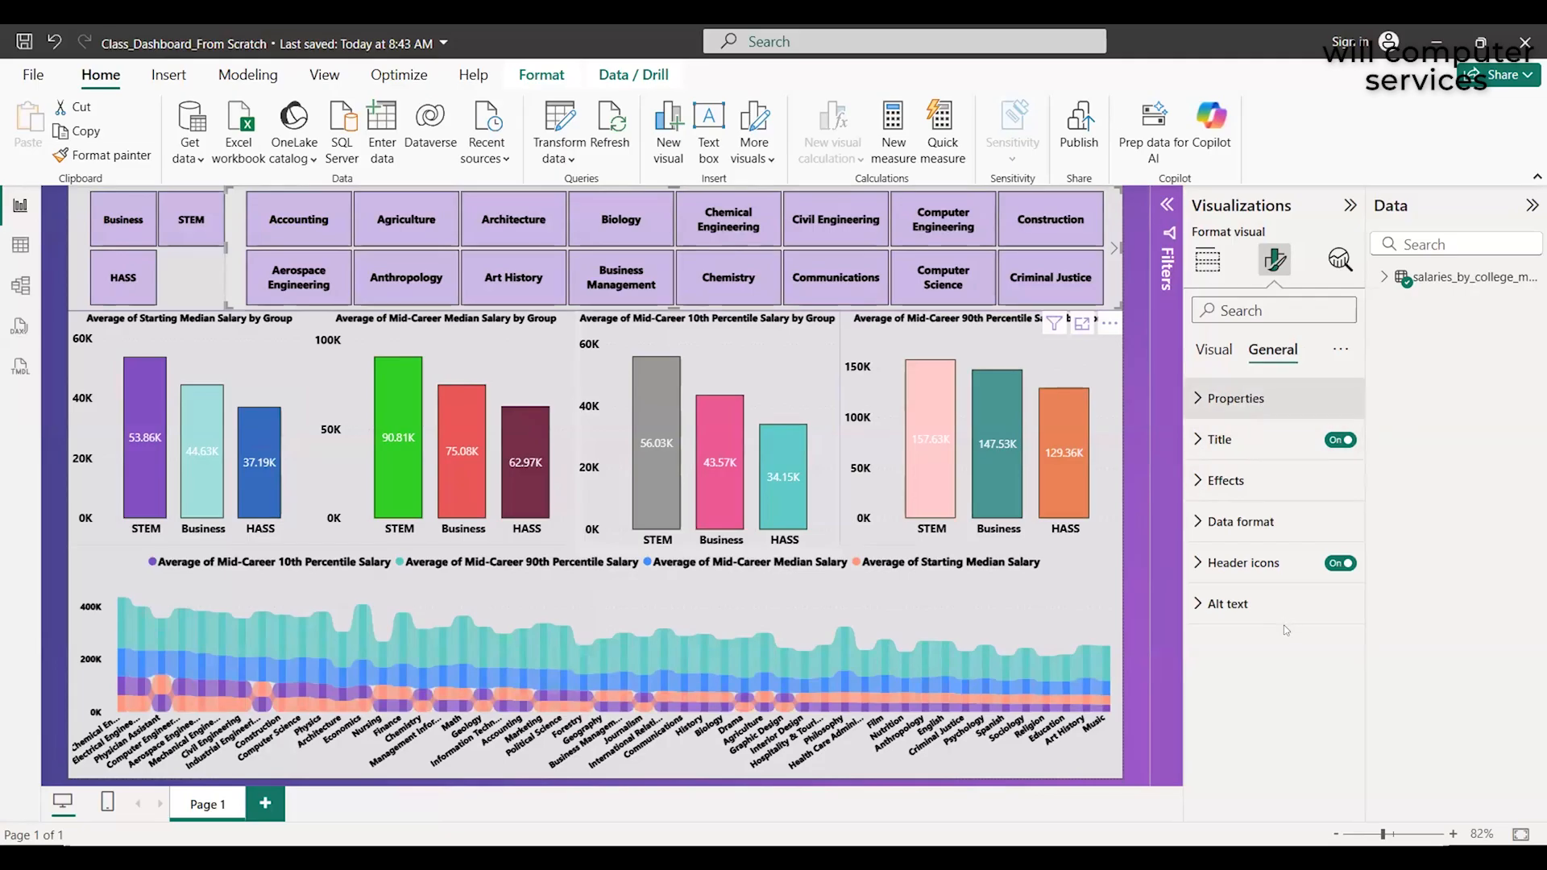
click(1216, 351)
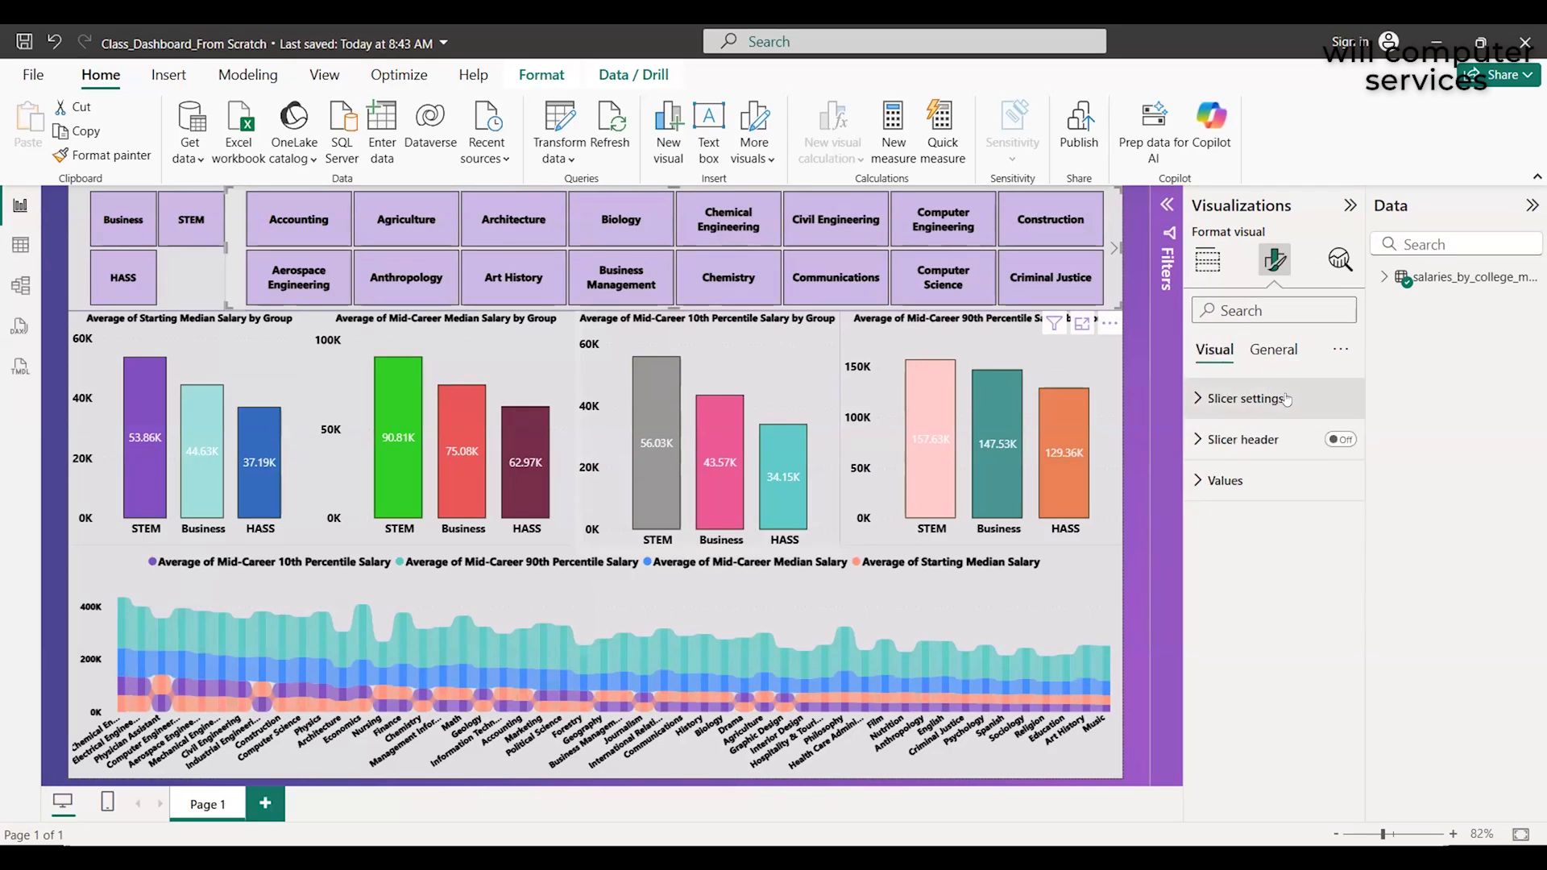
click(1341, 353)
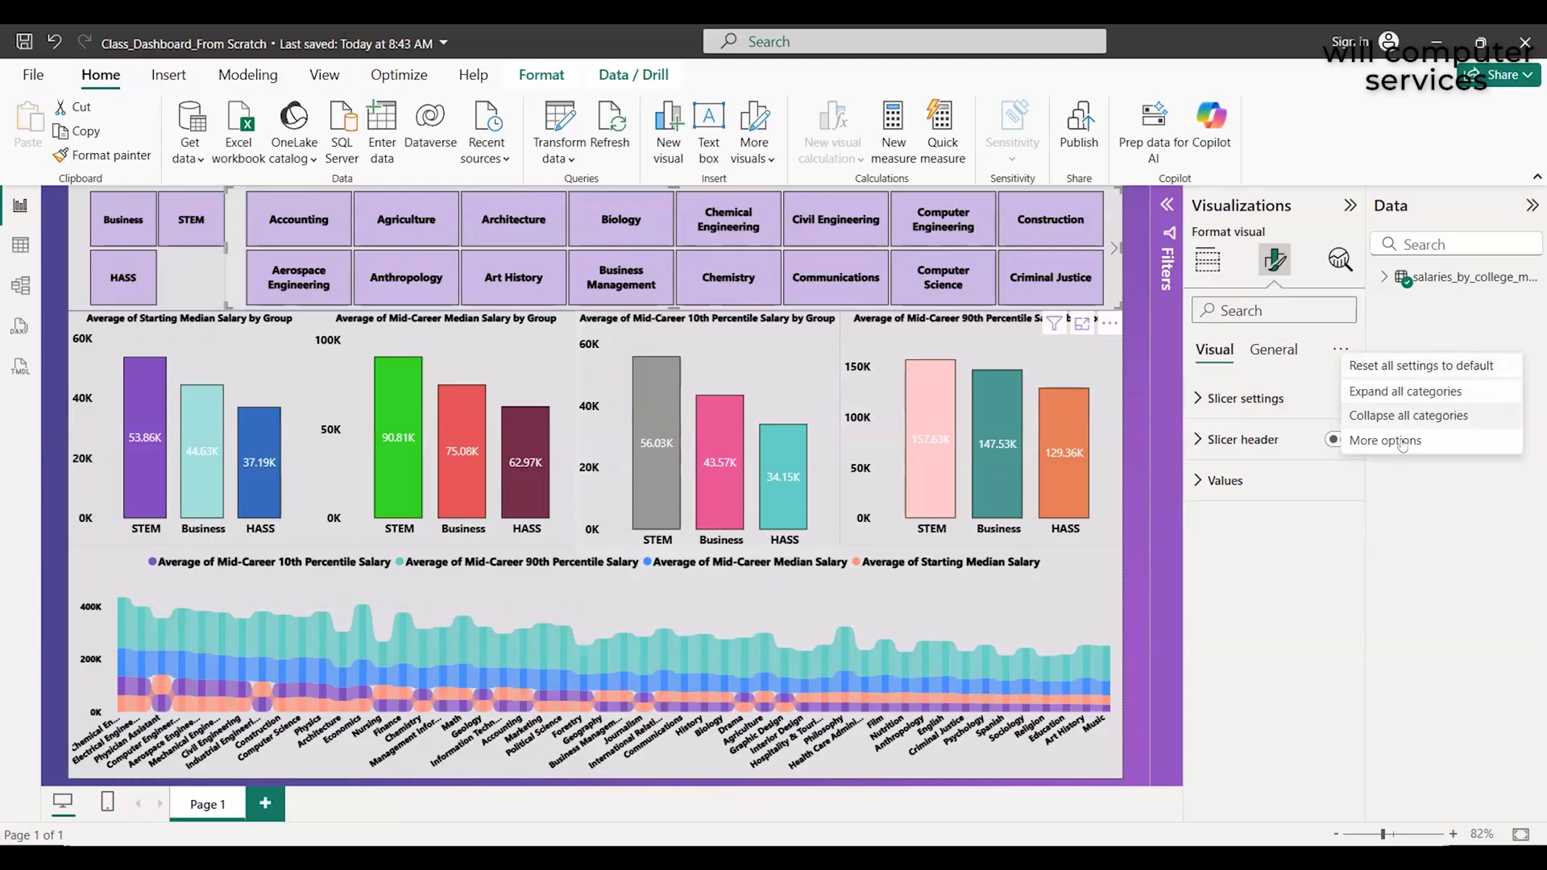
click(1197, 420)
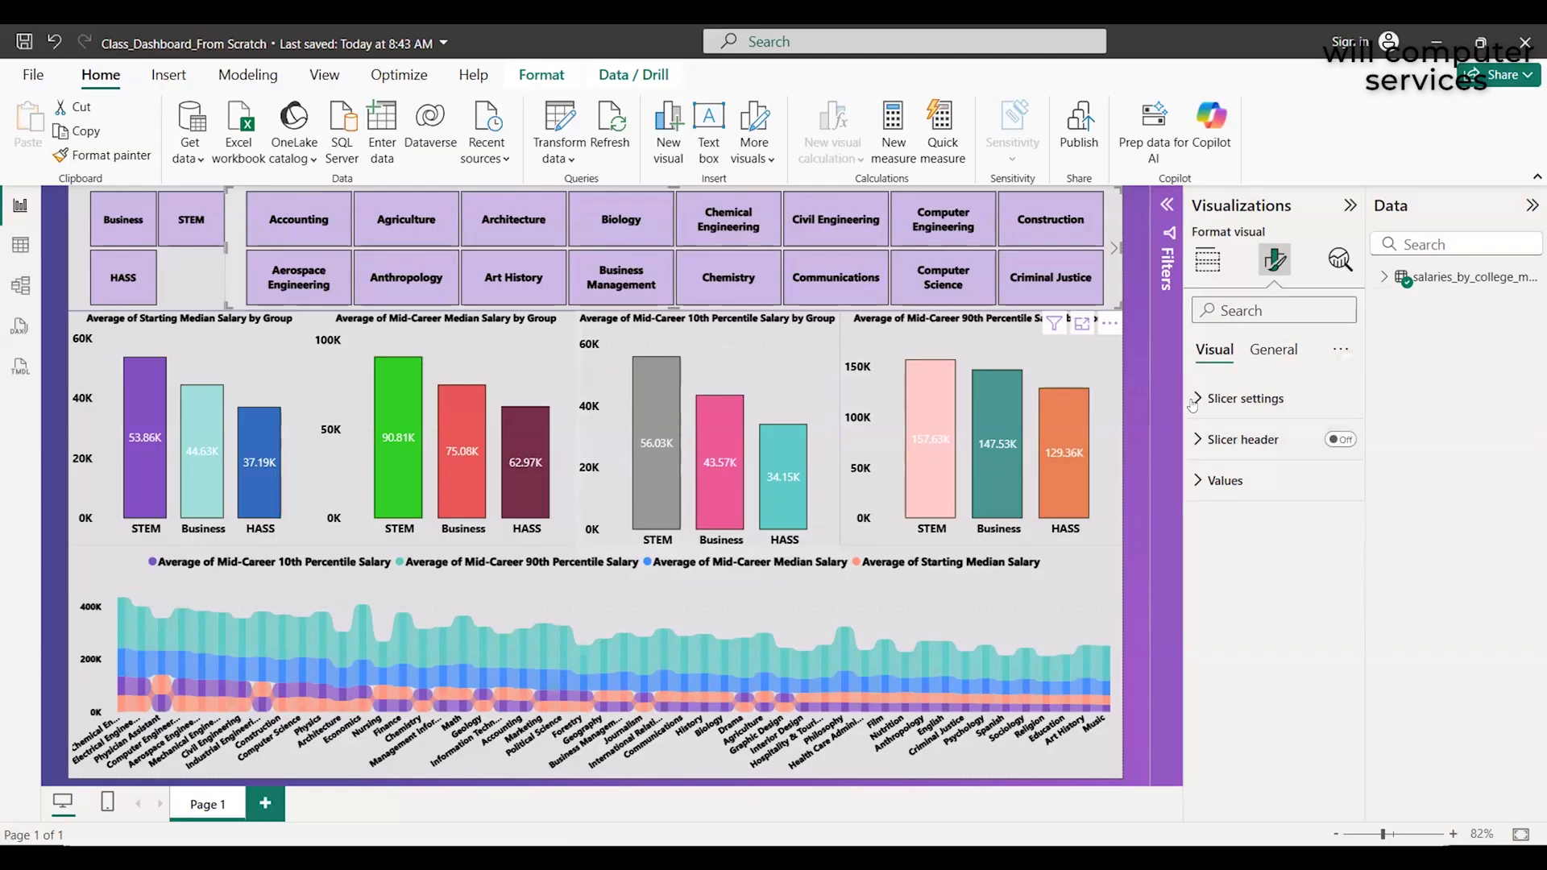
click(1225, 402)
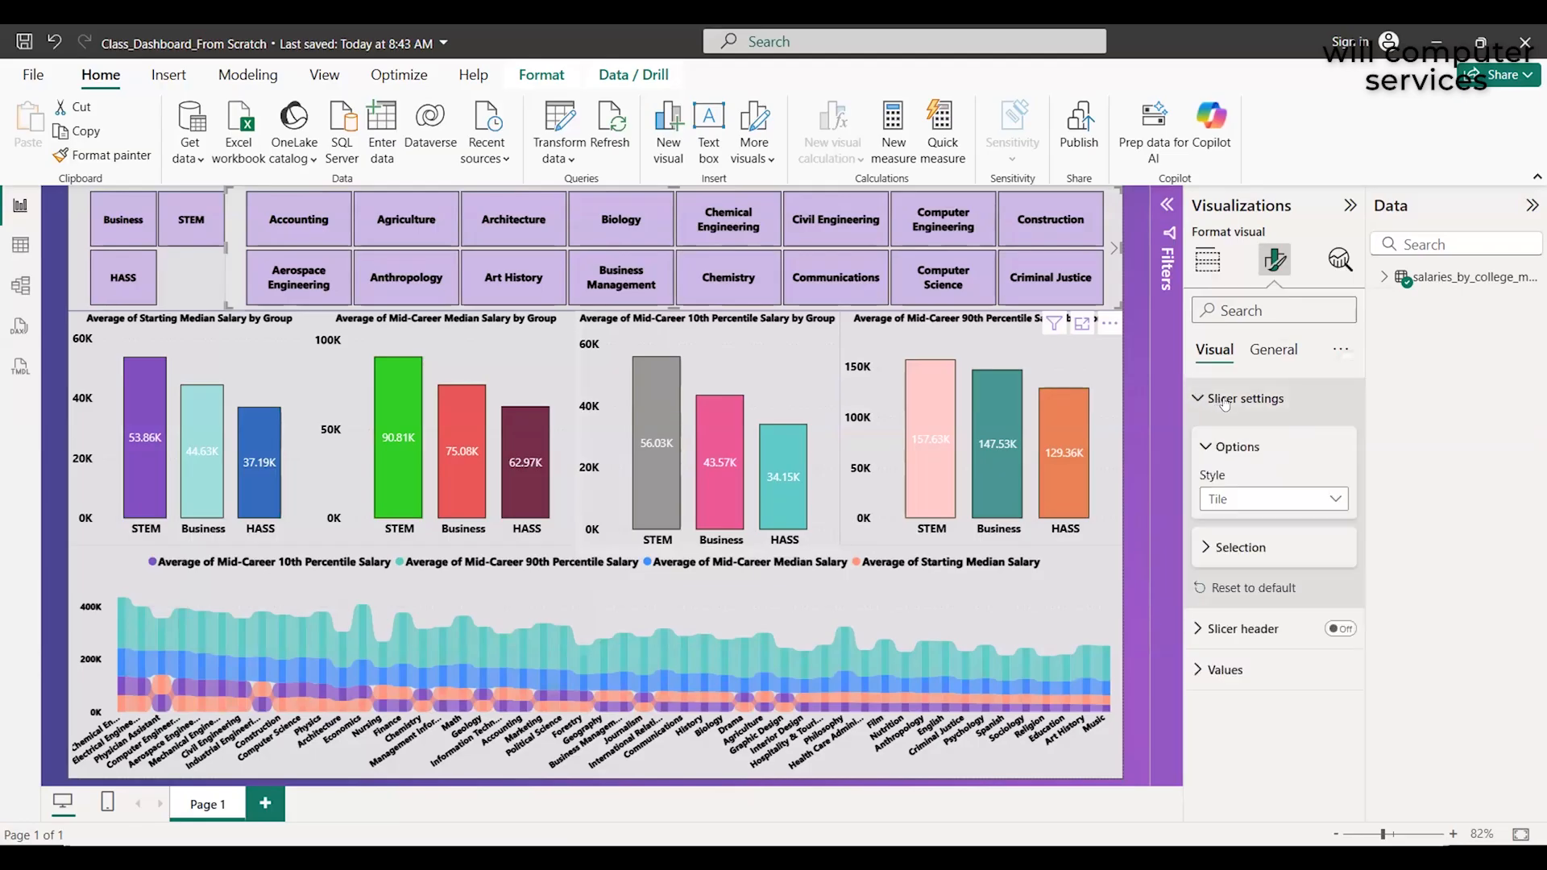
click(1225, 401)
click(1224, 401)
click(1224, 401)
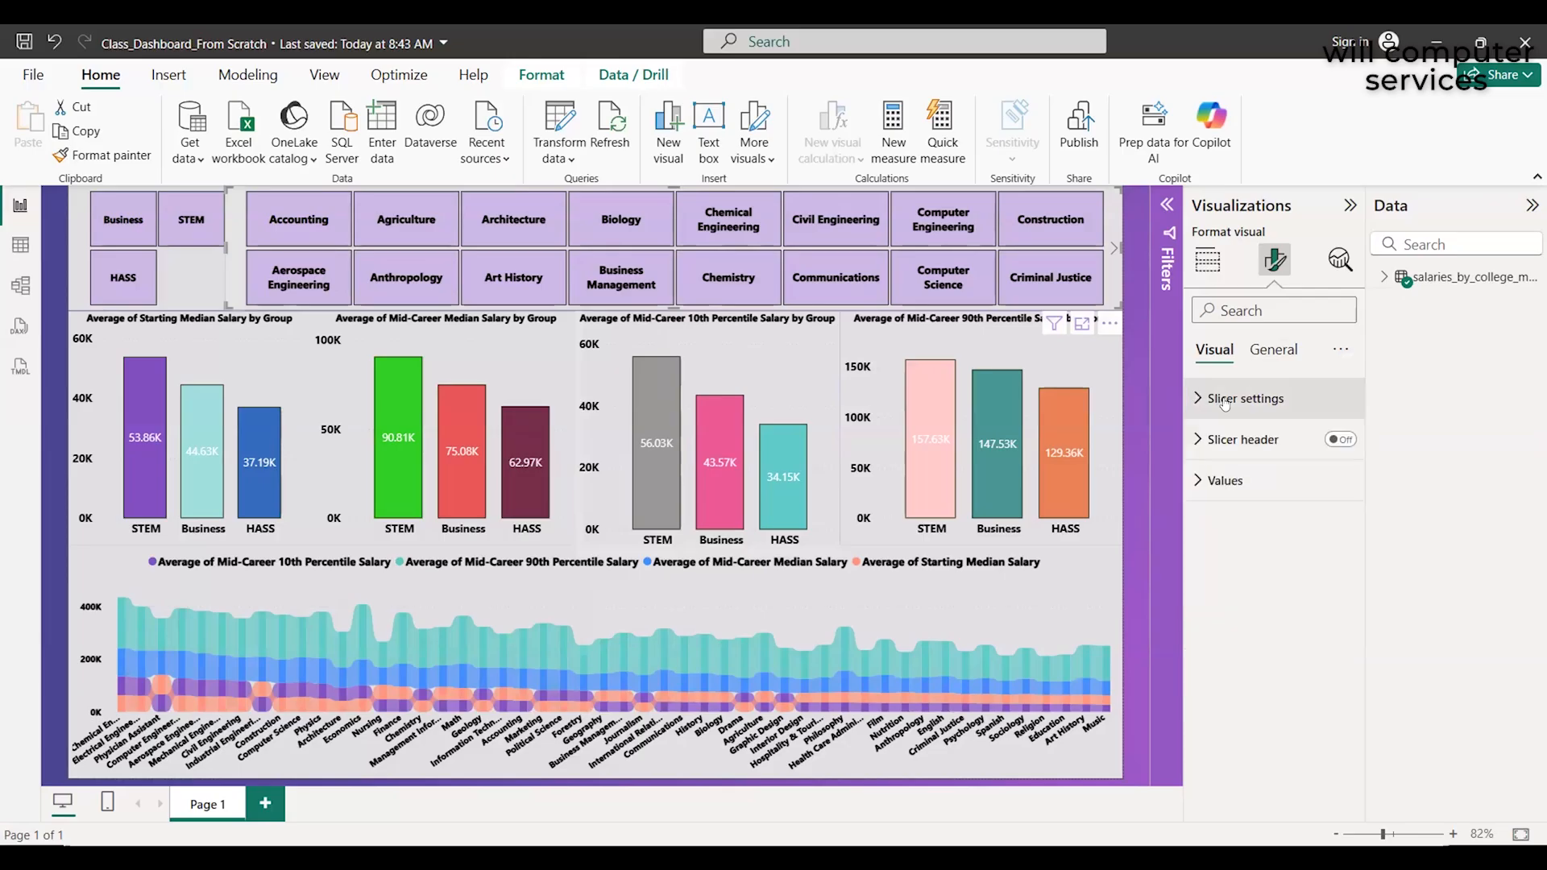
Filter the dashboard to the Accounting major and clear that filter again
click(294, 226)
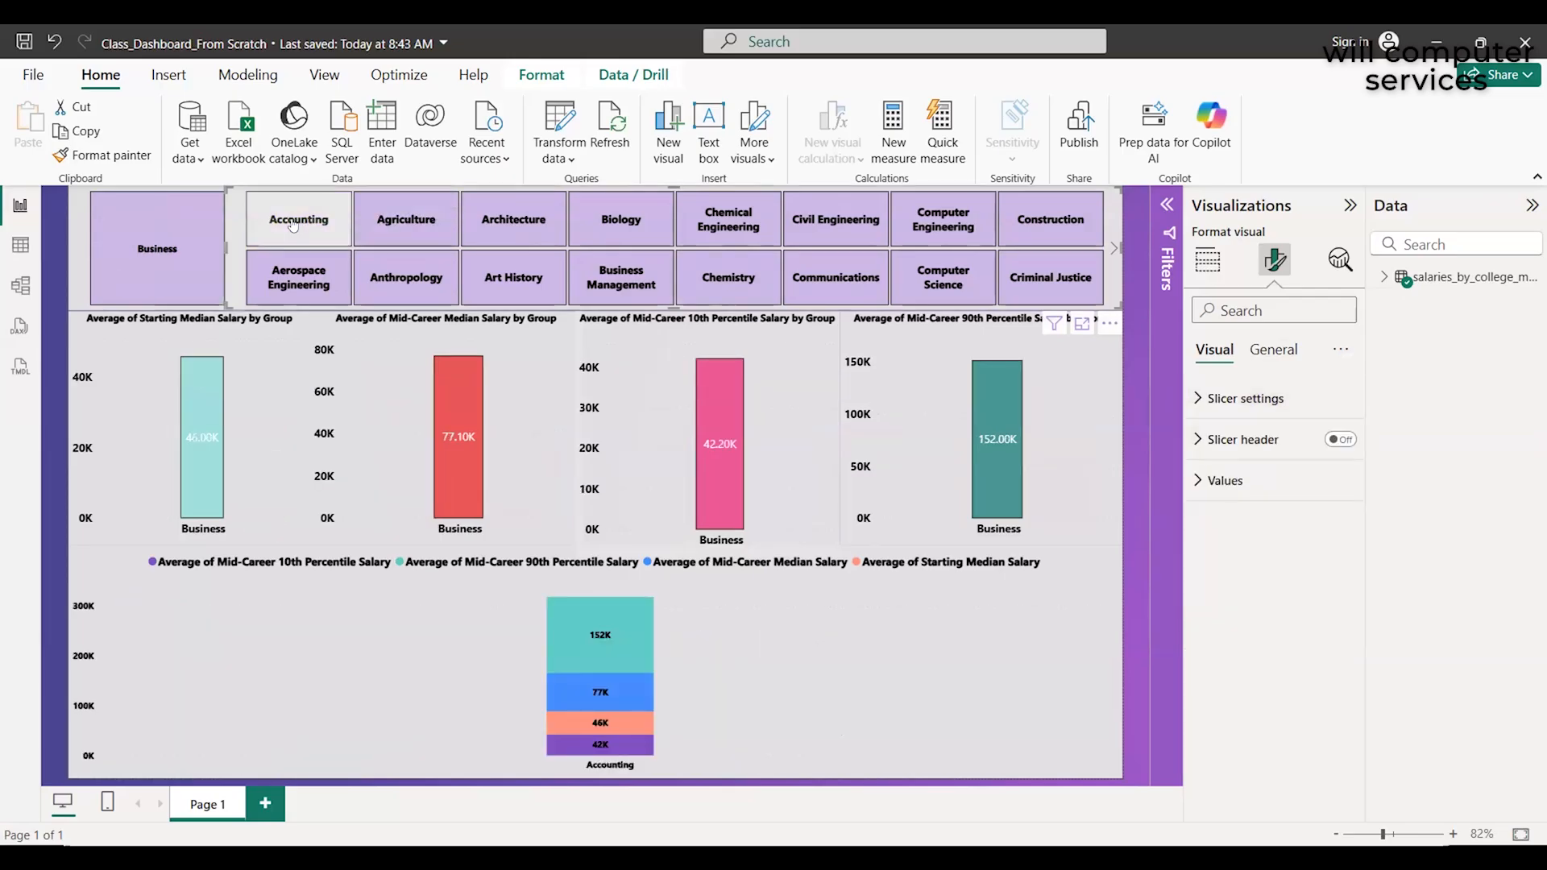
click(293, 226)
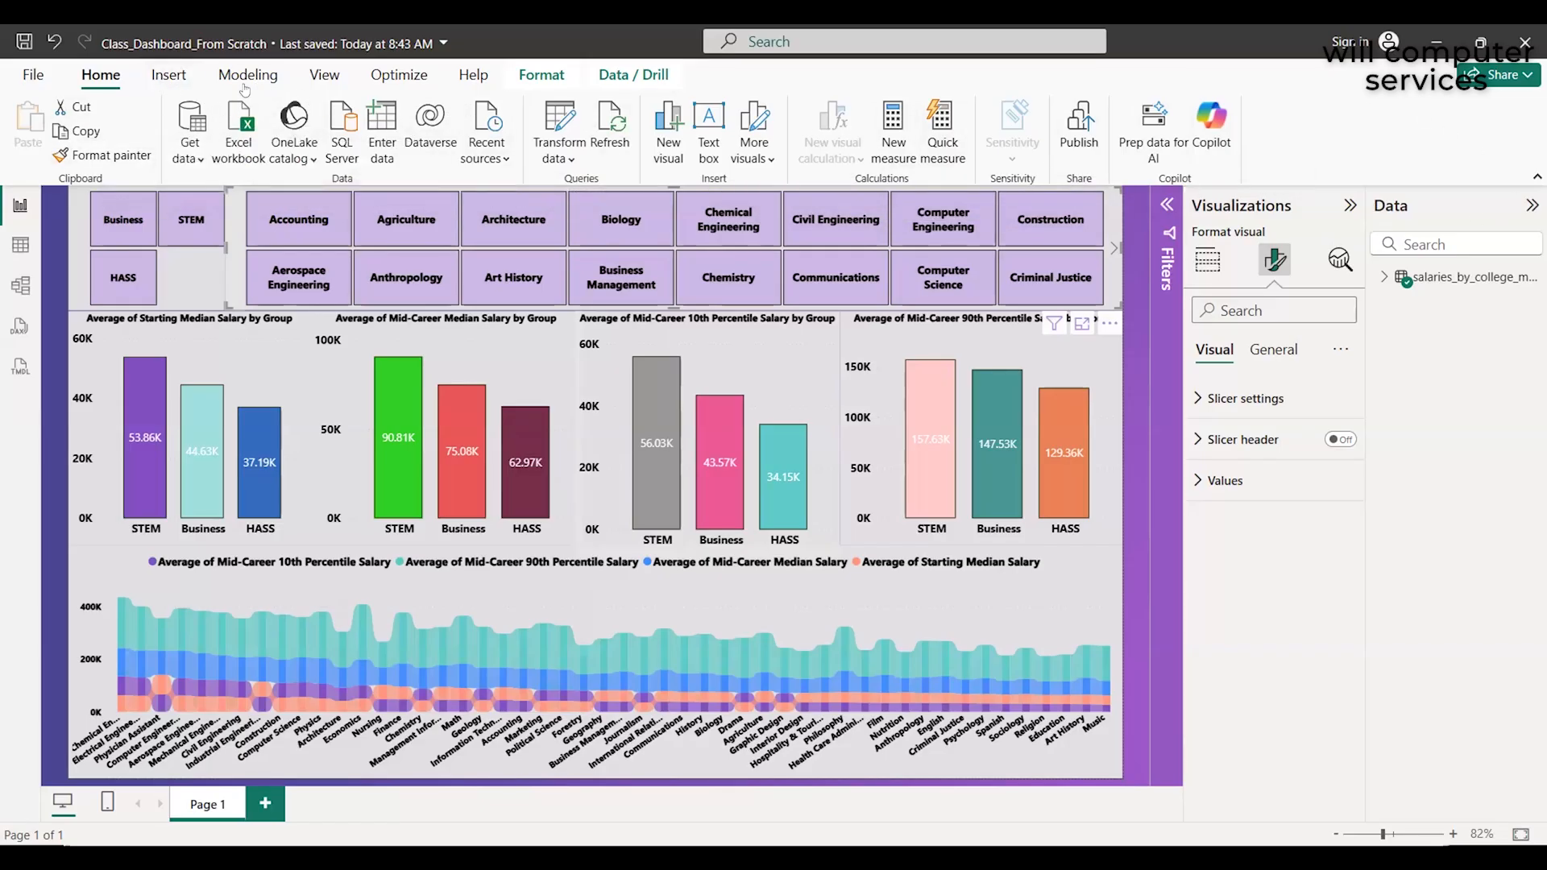
click(33, 76)
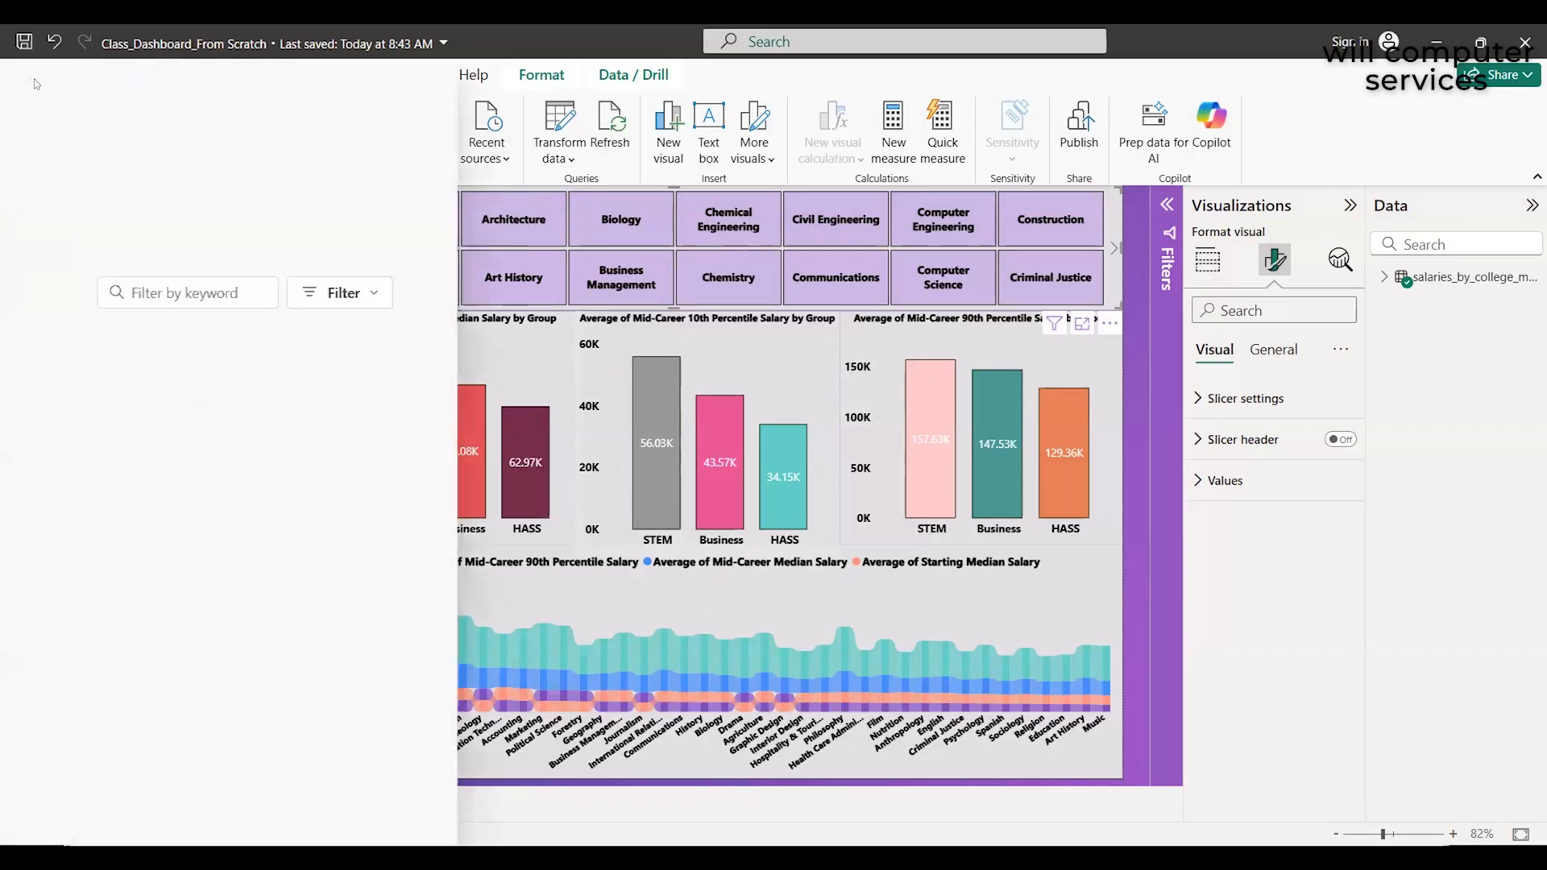
click(32, 81)
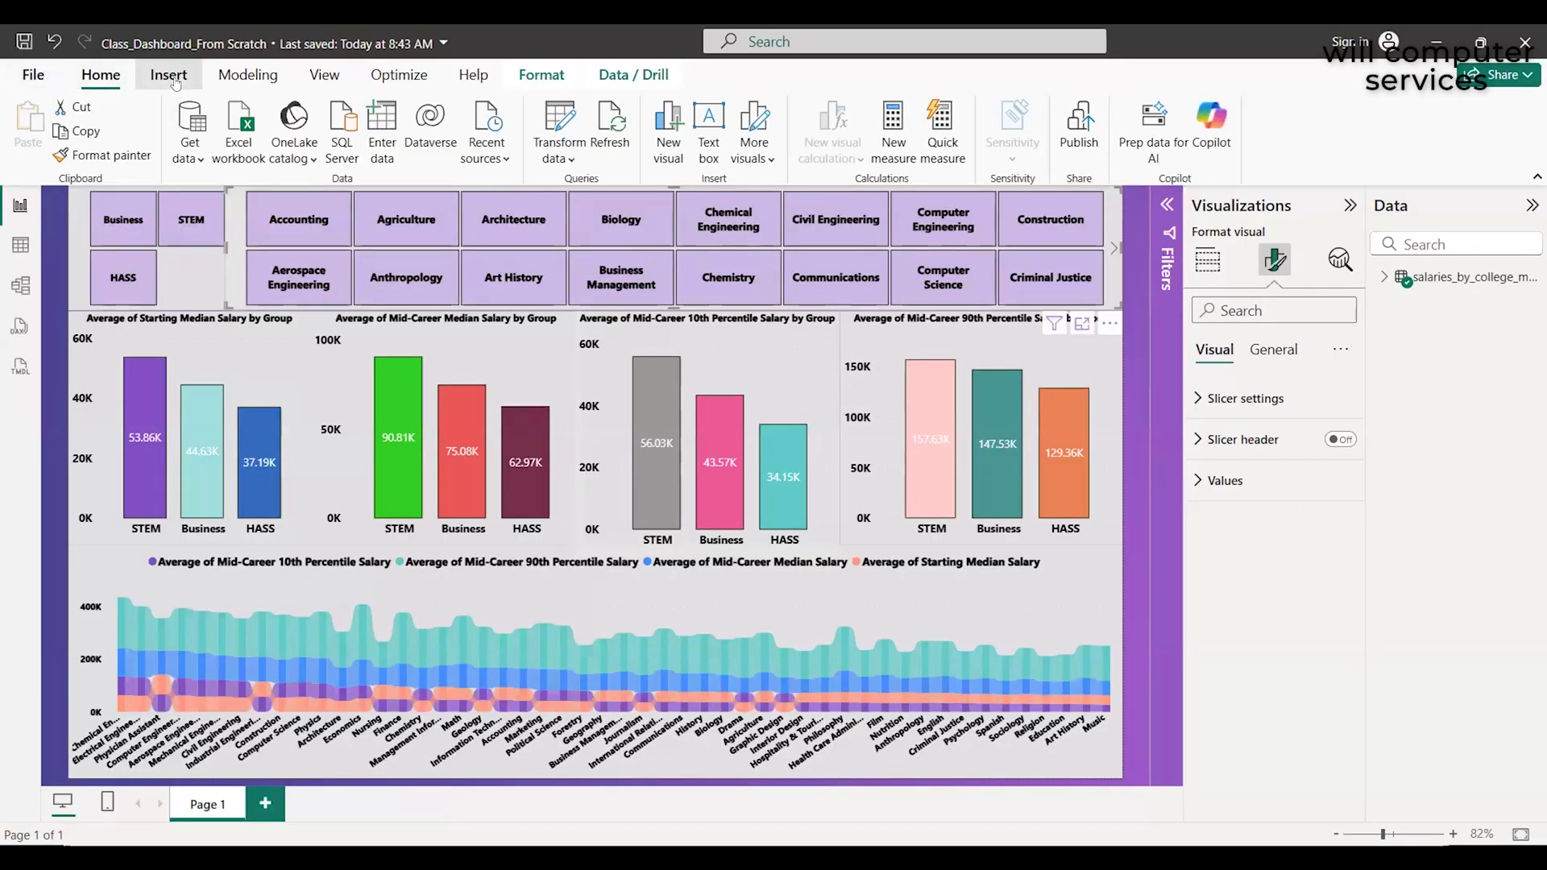
click(169, 75)
click(239, 82)
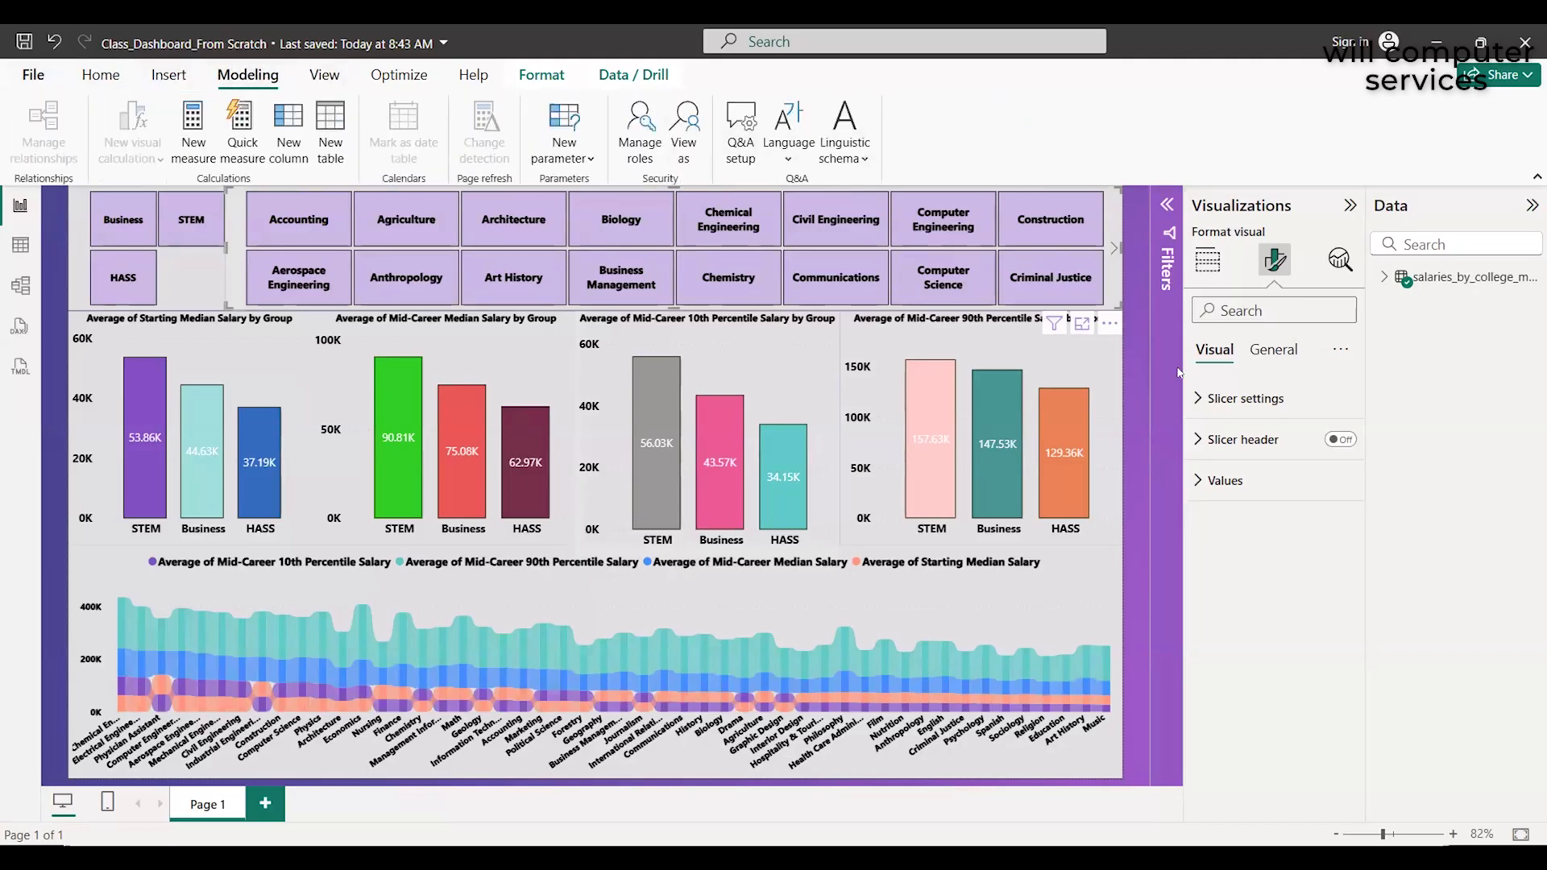
In the global report settings, enable expanding all subcategories by default when a format category is opened
click(1270, 357)
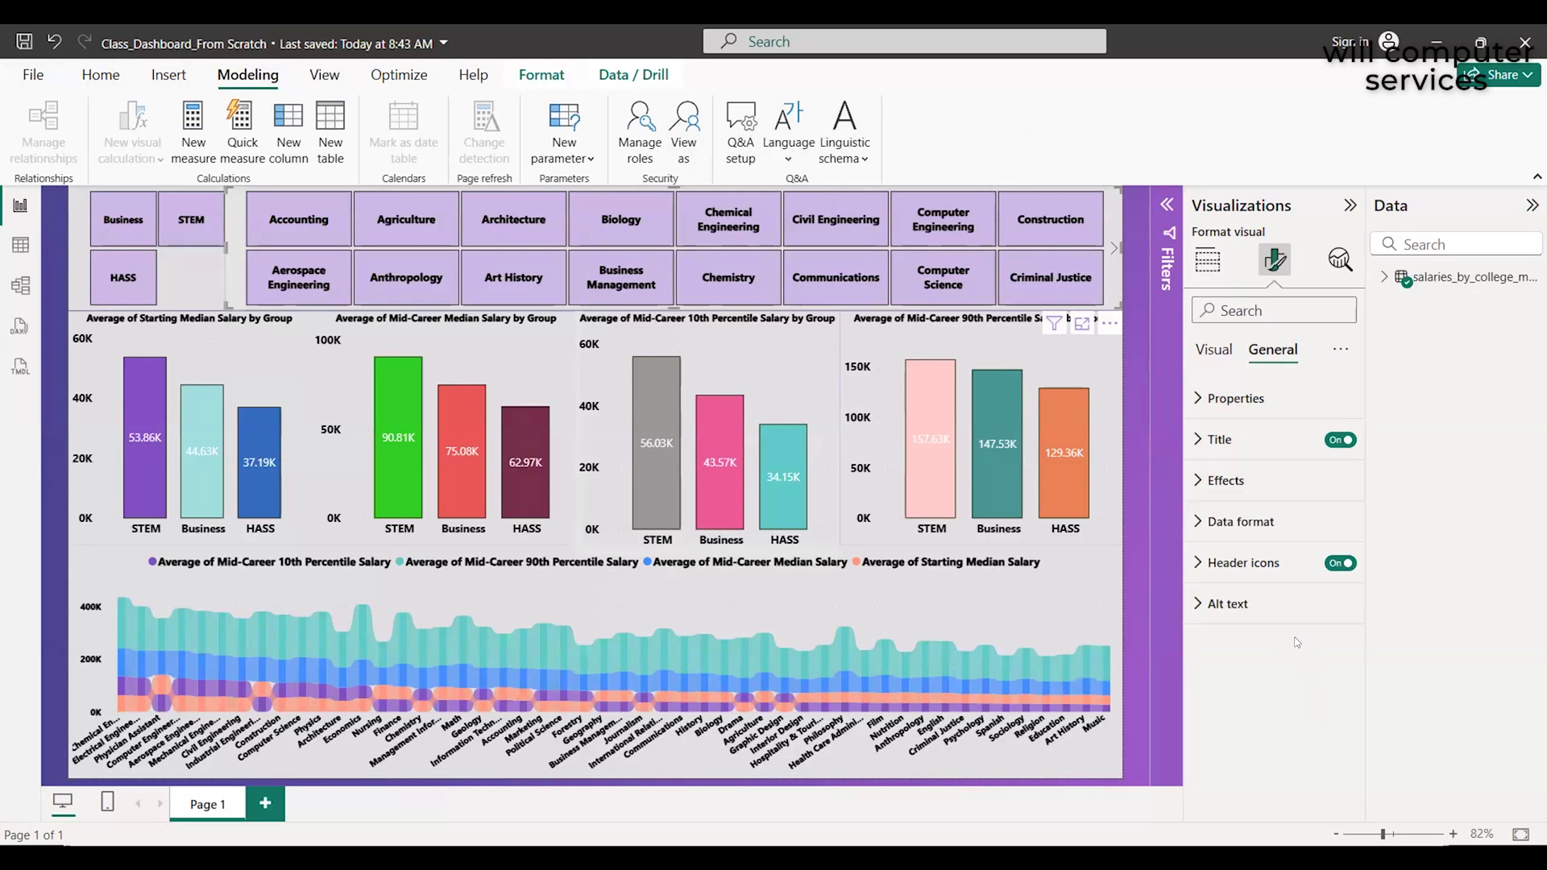
click(1340, 350)
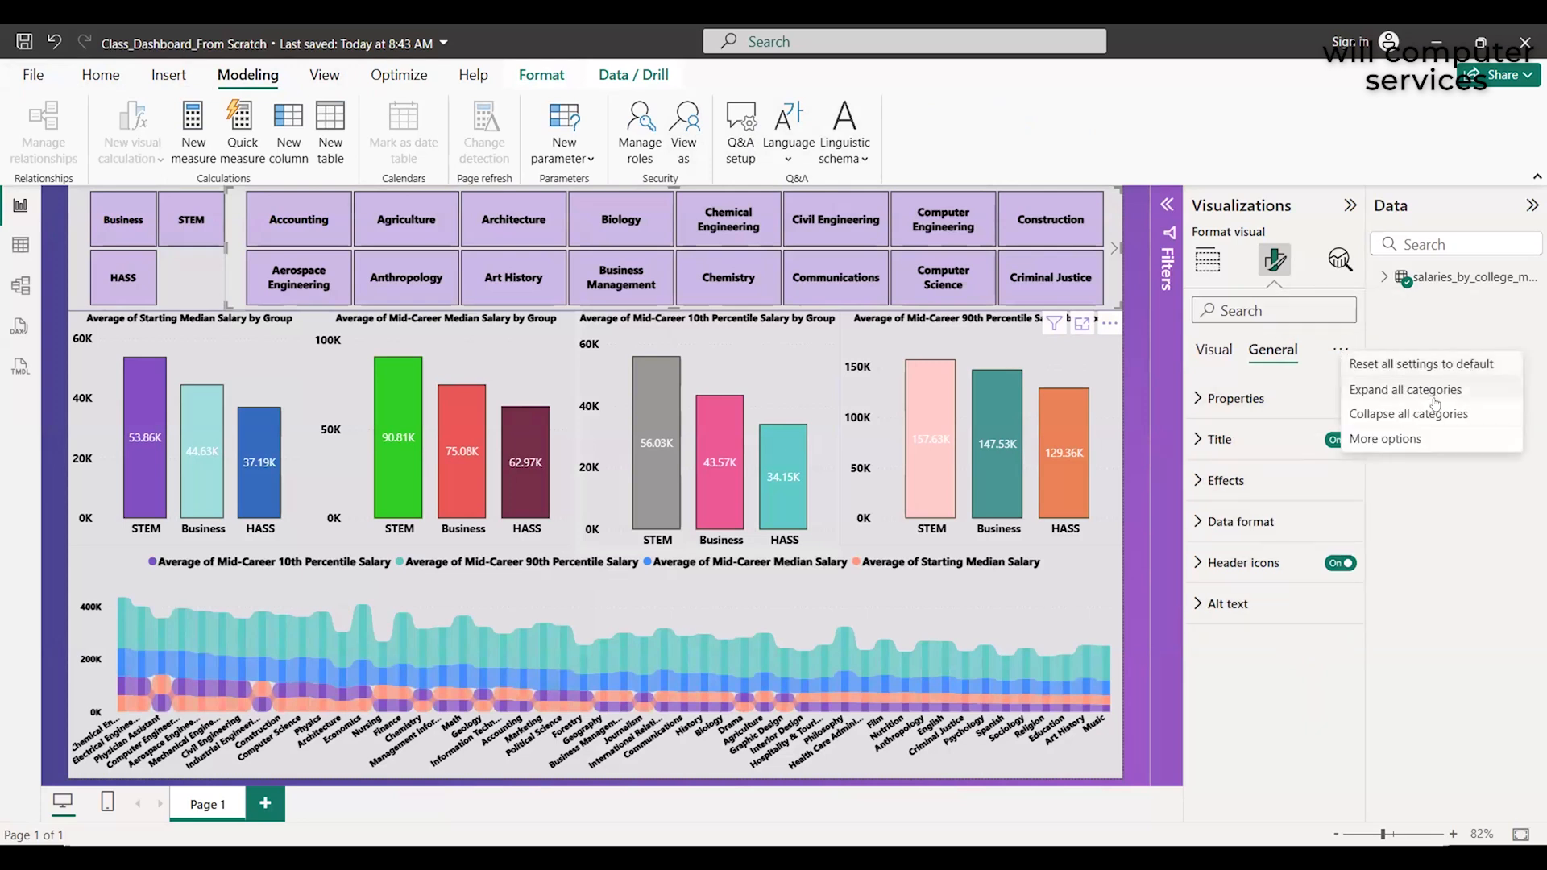
click(1387, 441)
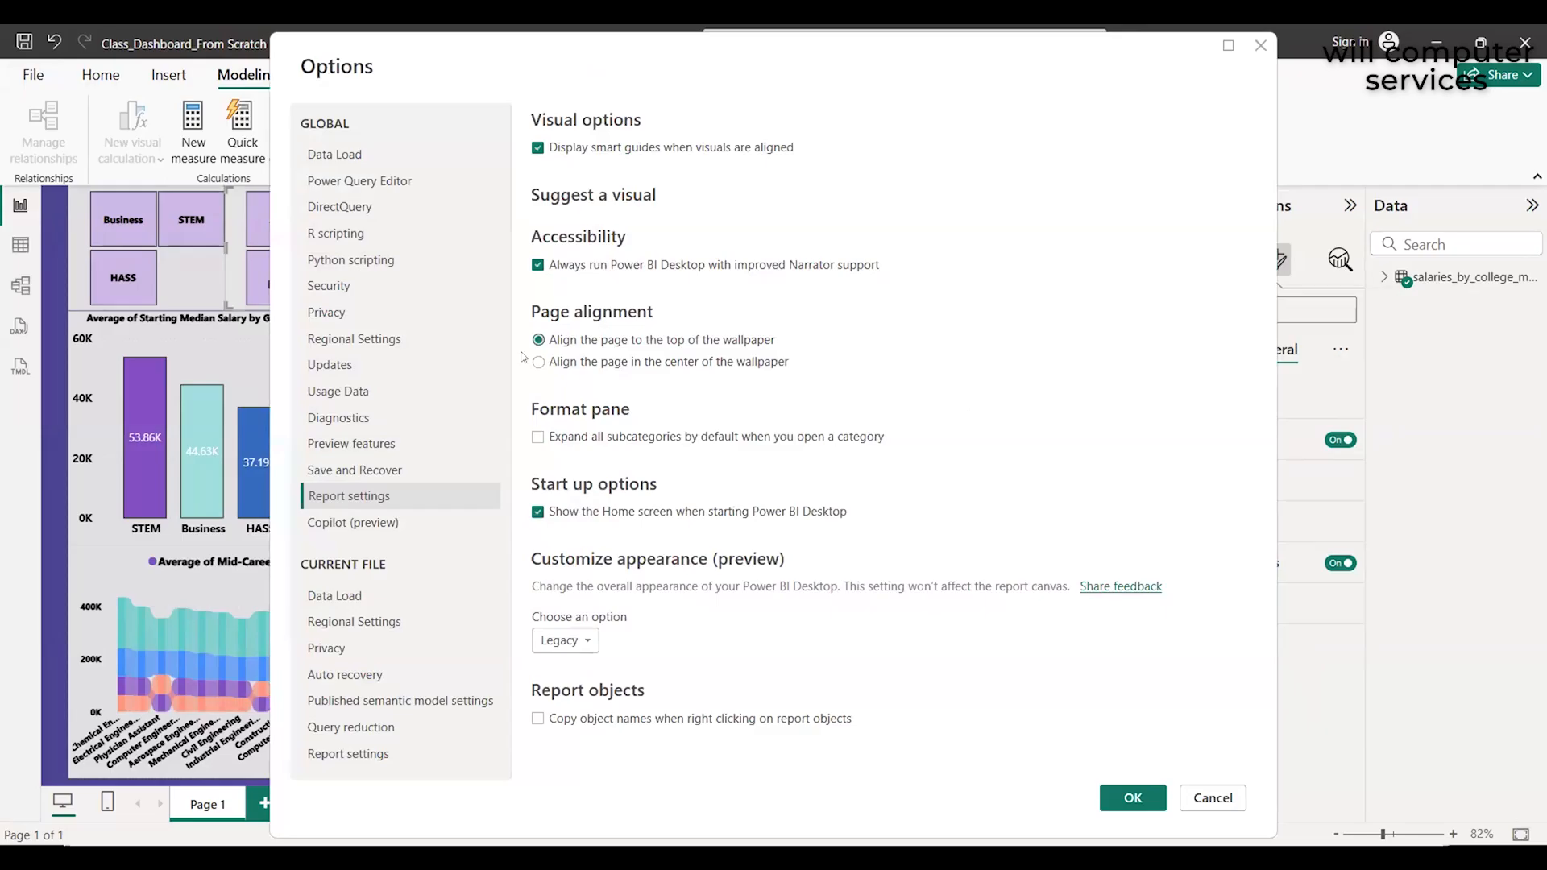
click(543, 445)
click(587, 643)
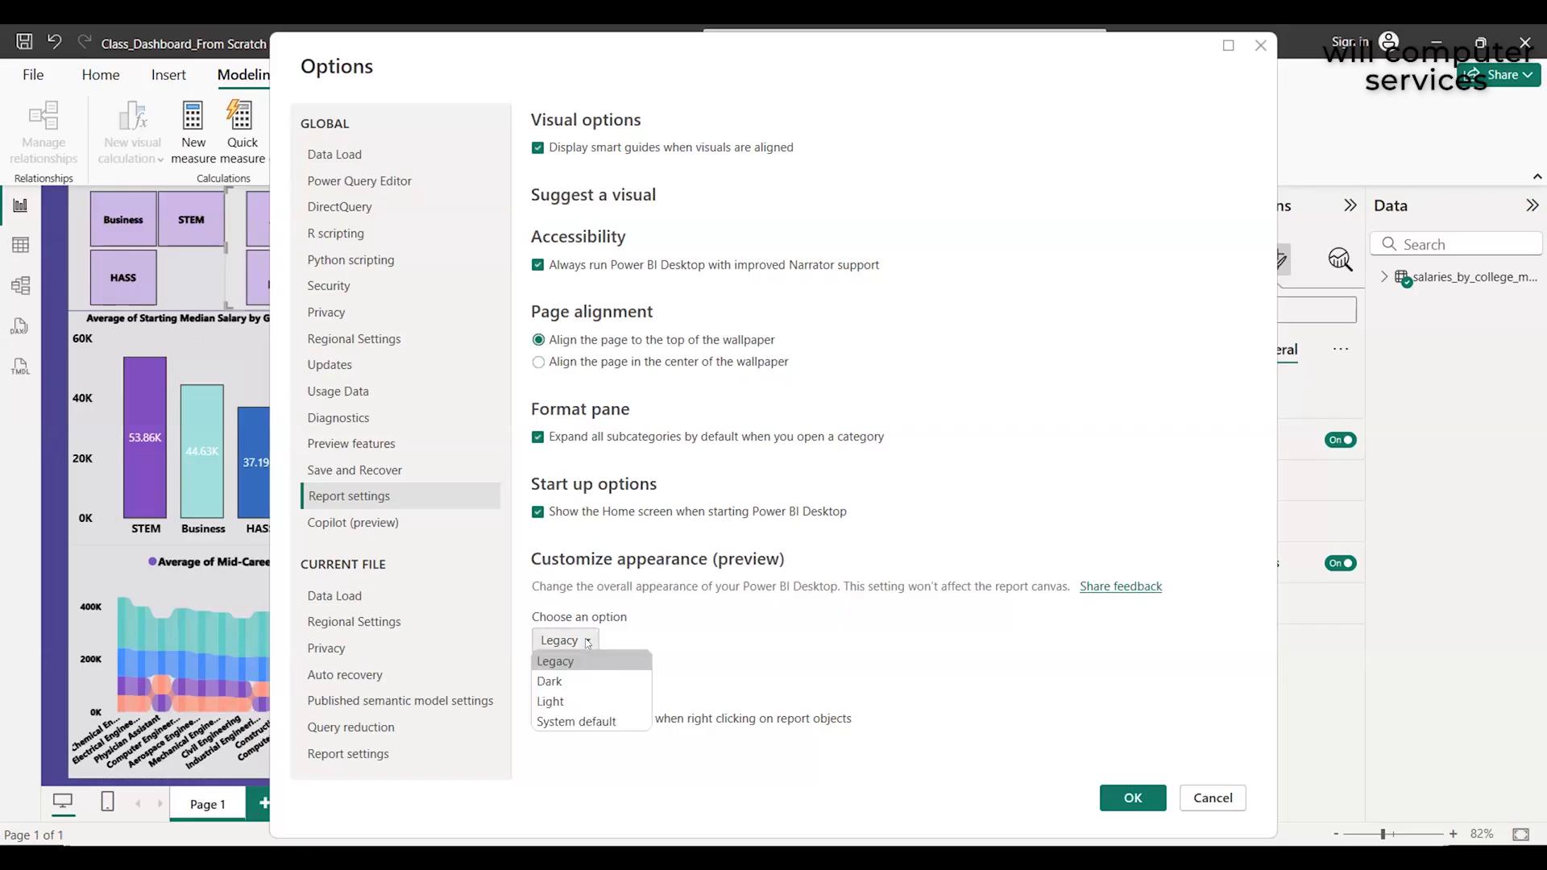
click(587, 643)
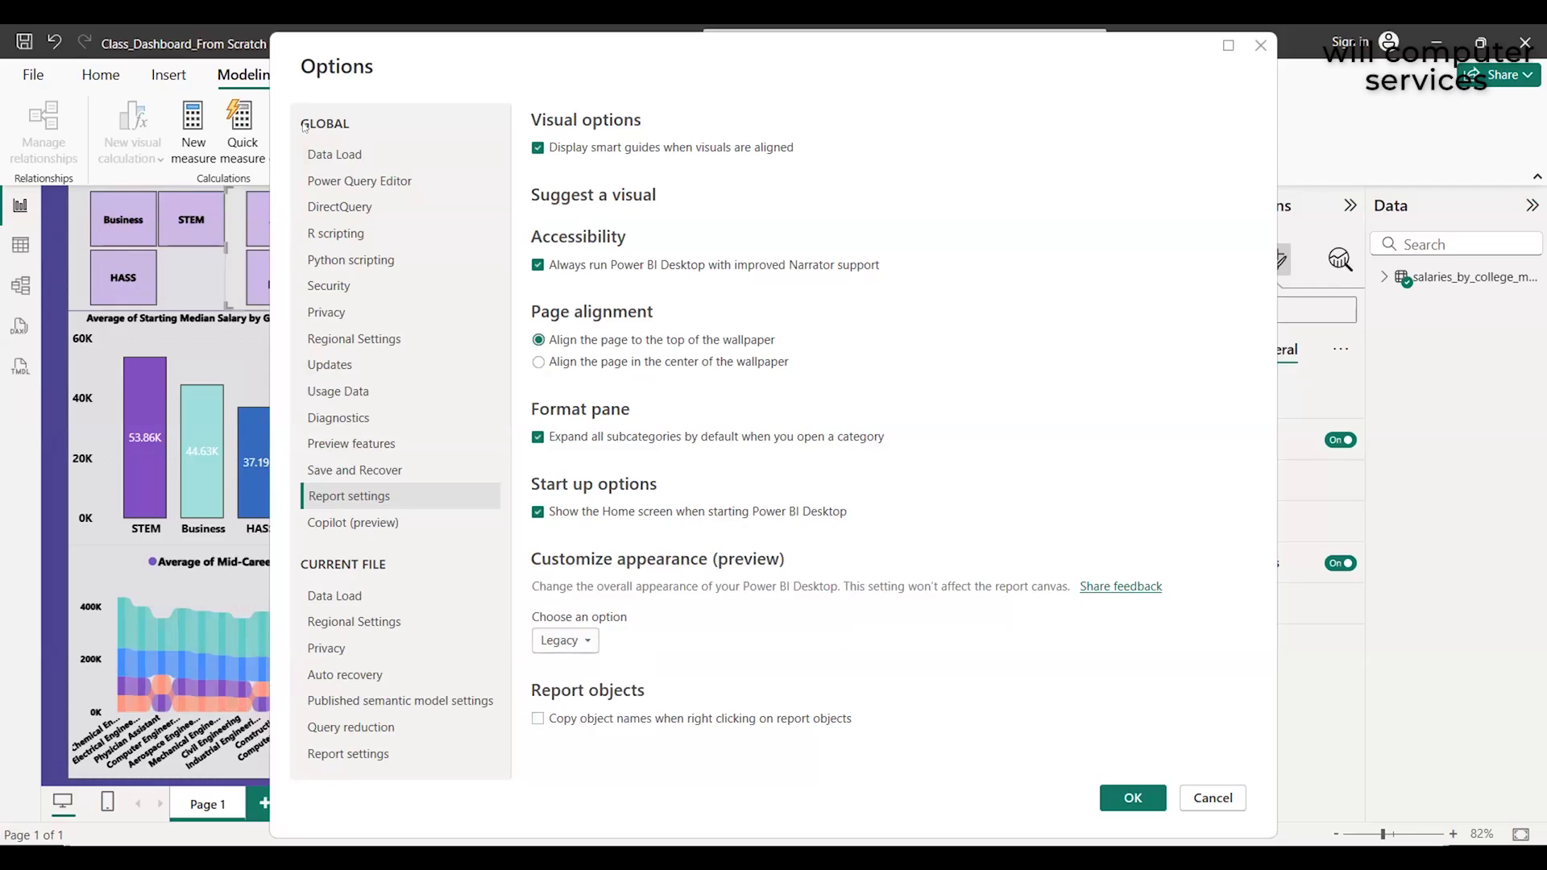
Review each global options page in order, from Data Load through Copilot (preview)
click(351, 161)
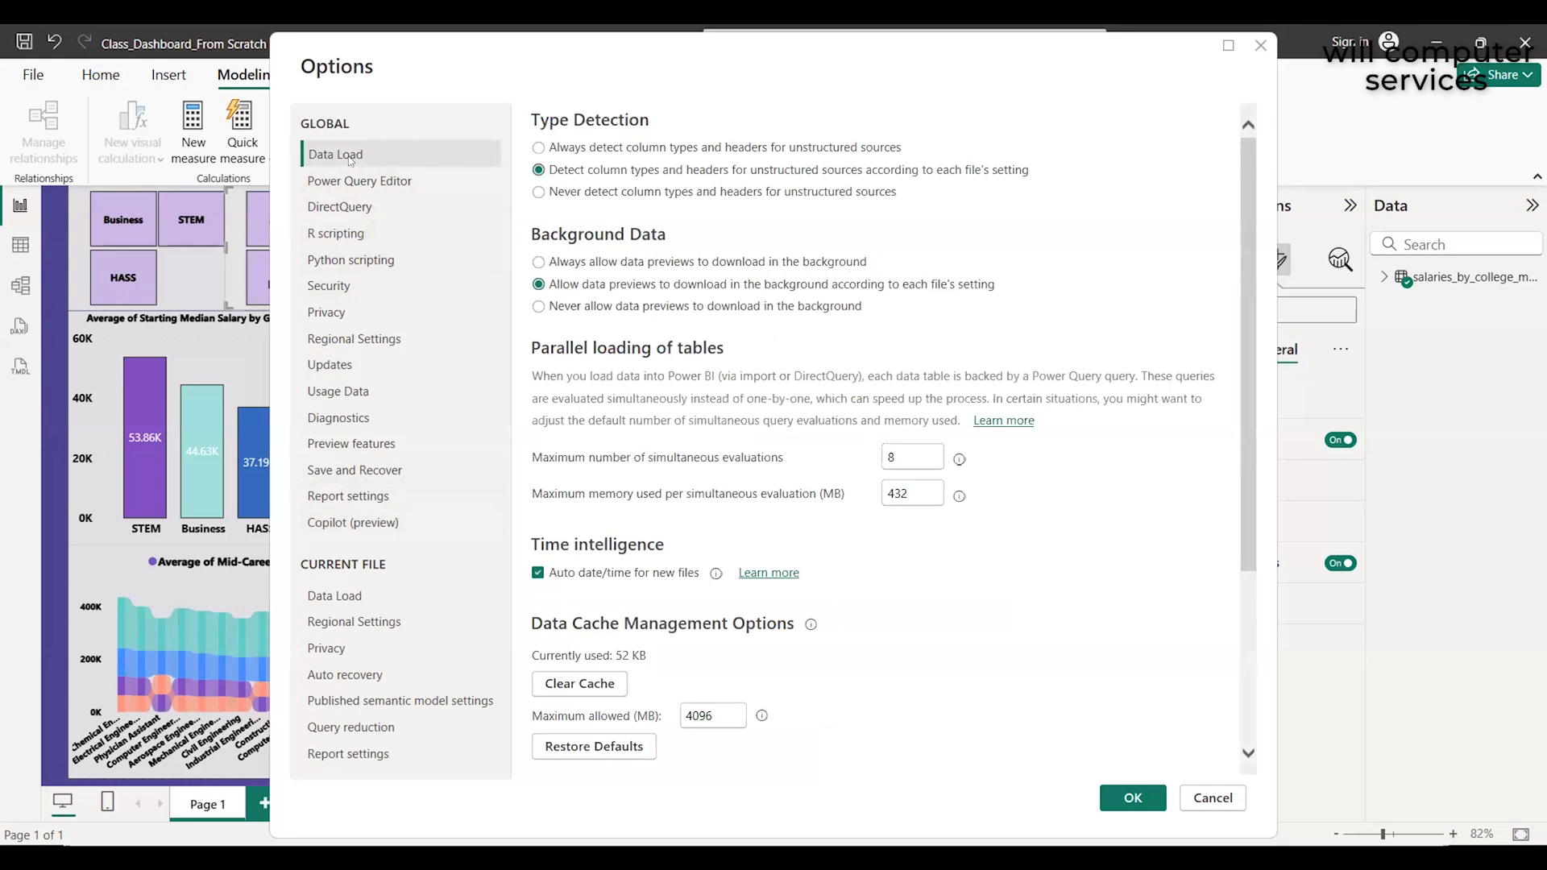
click(352, 182)
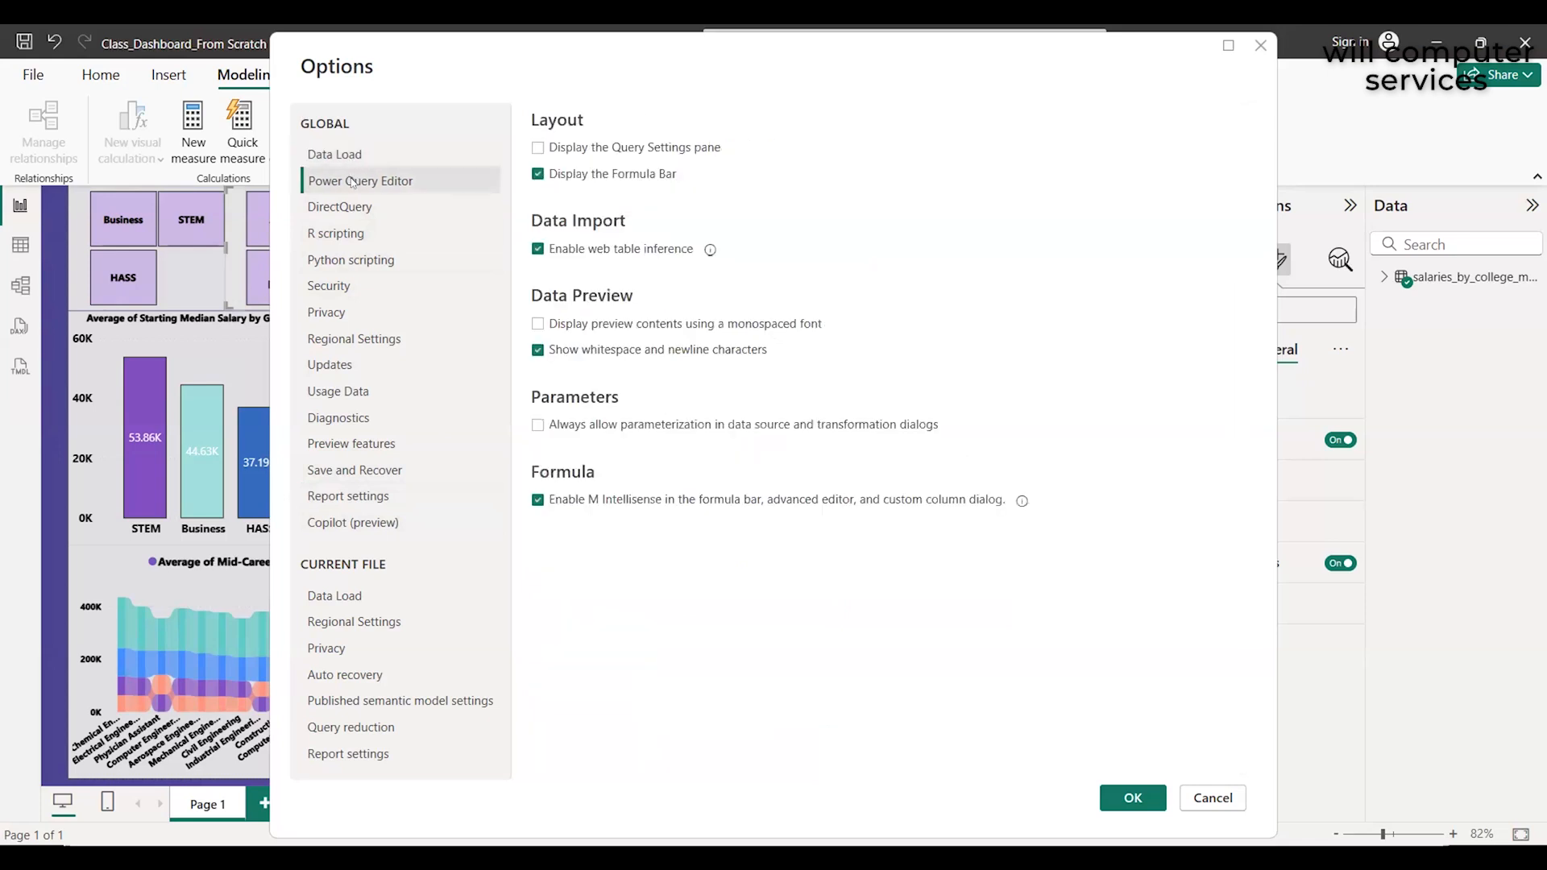
click(352, 208)
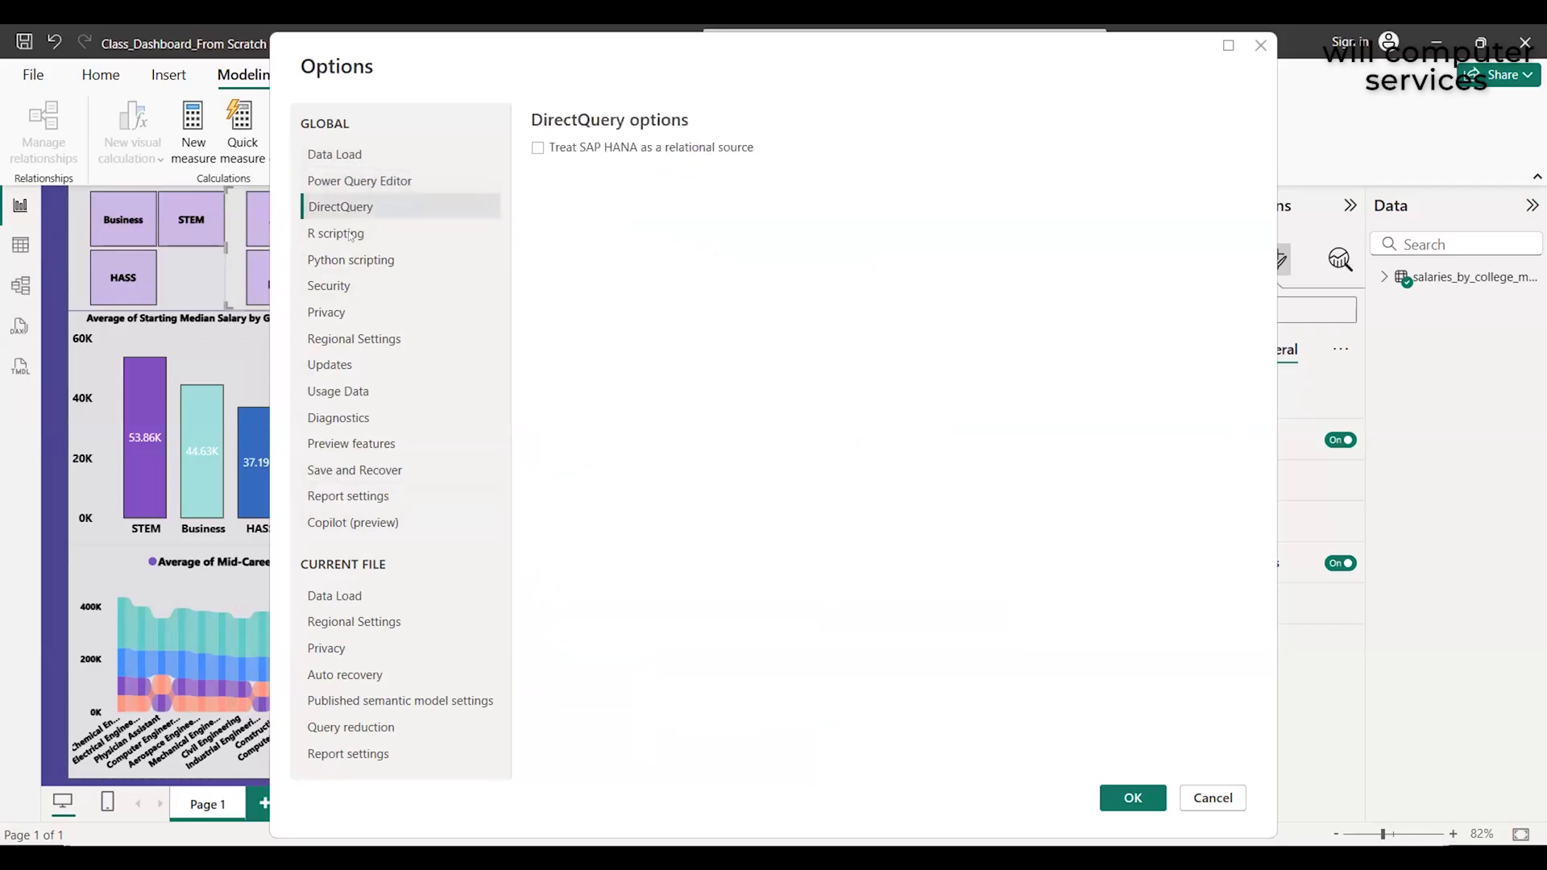
click(350, 235)
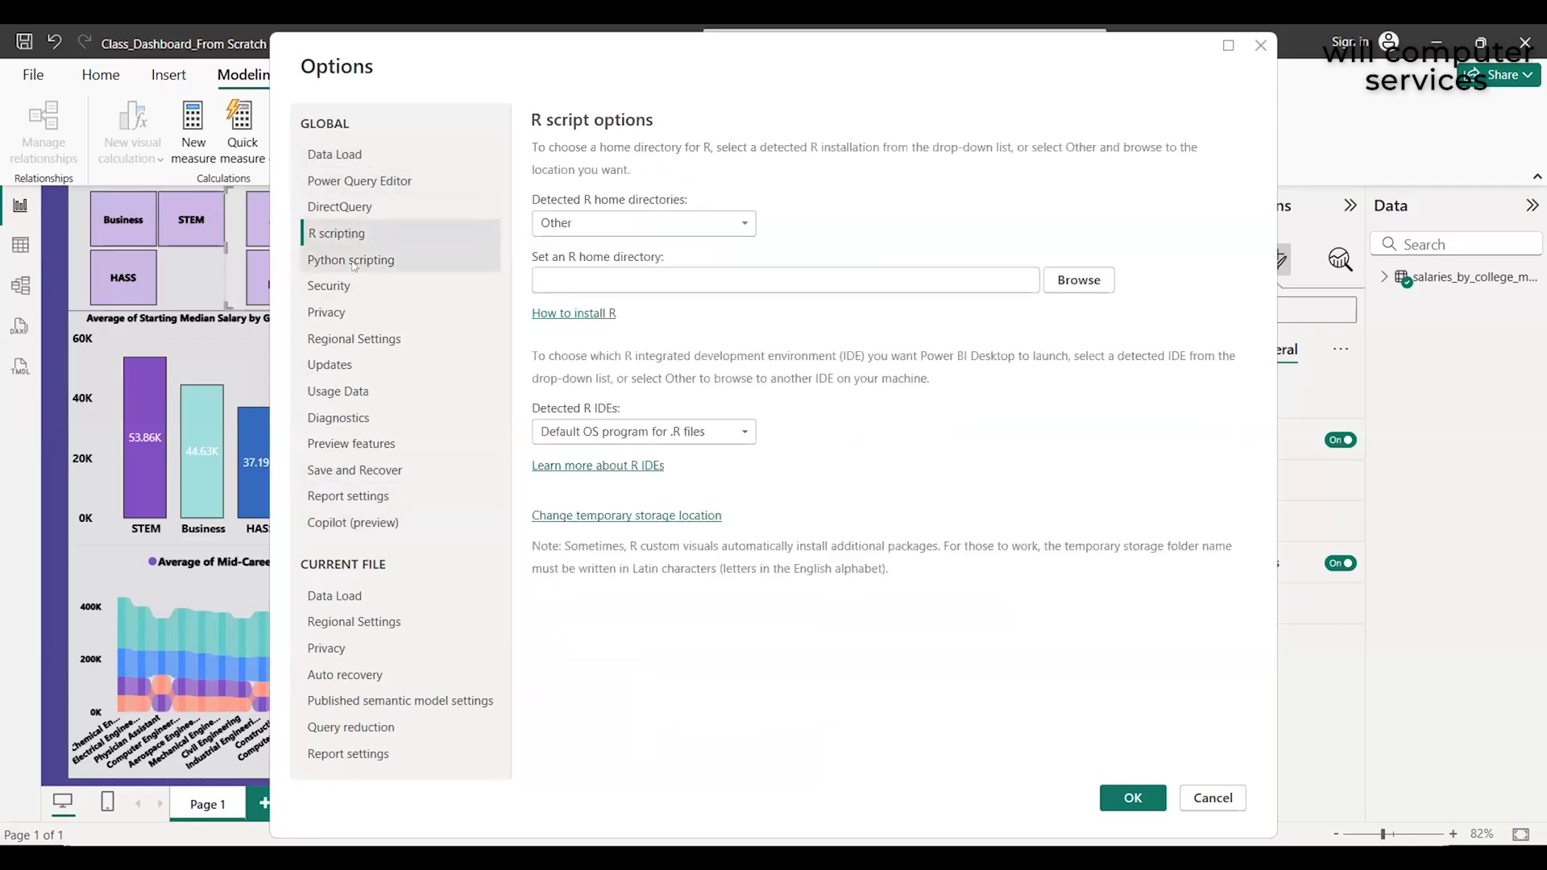
click(353, 263)
click(353, 286)
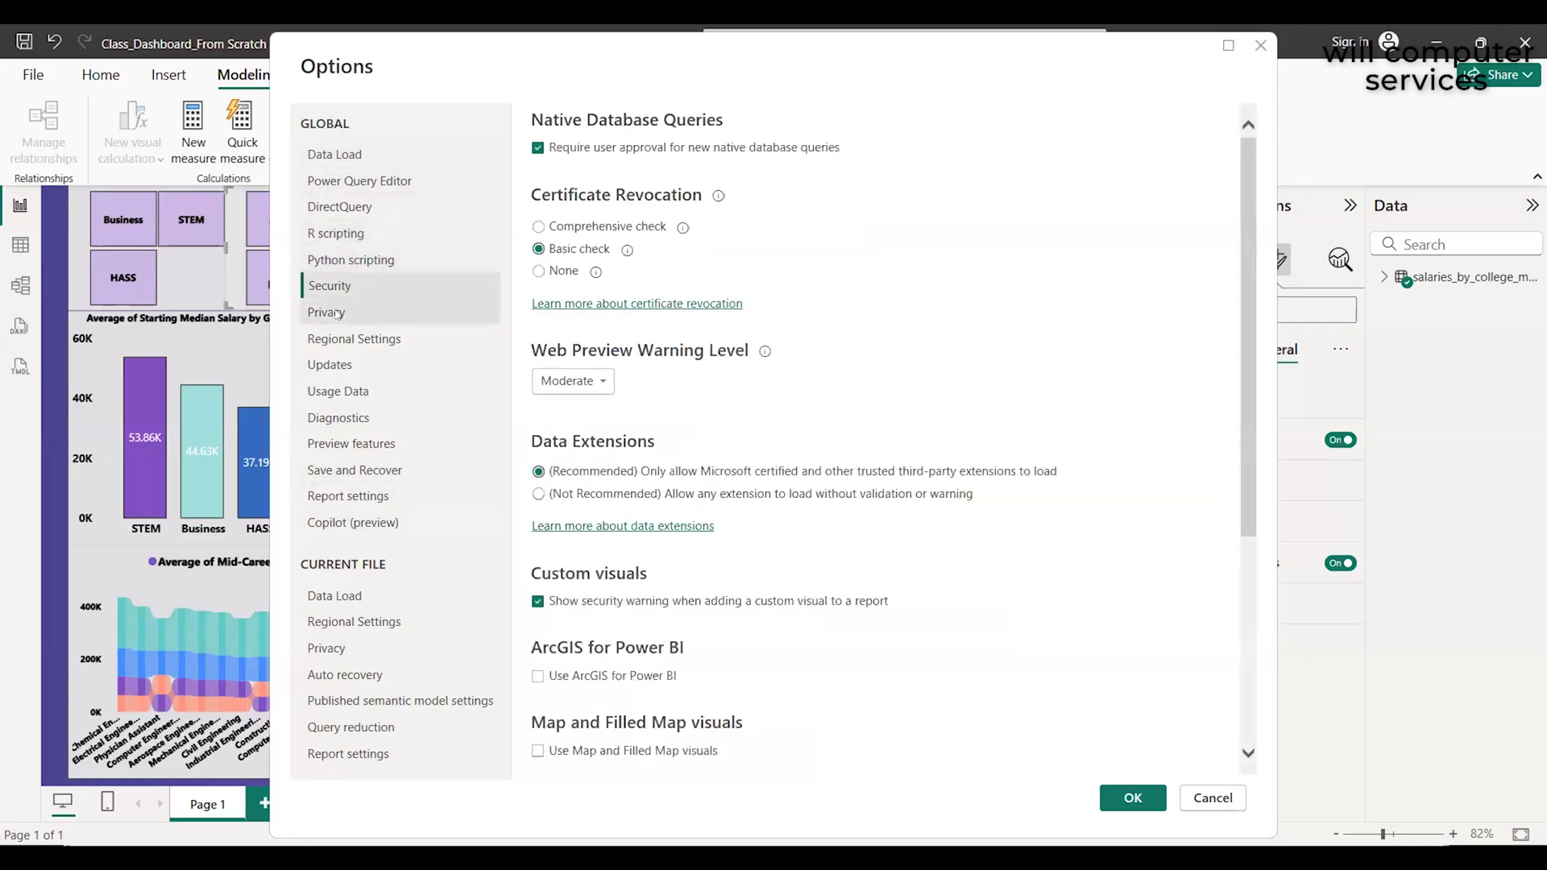
click(336, 313)
click(339, 339)
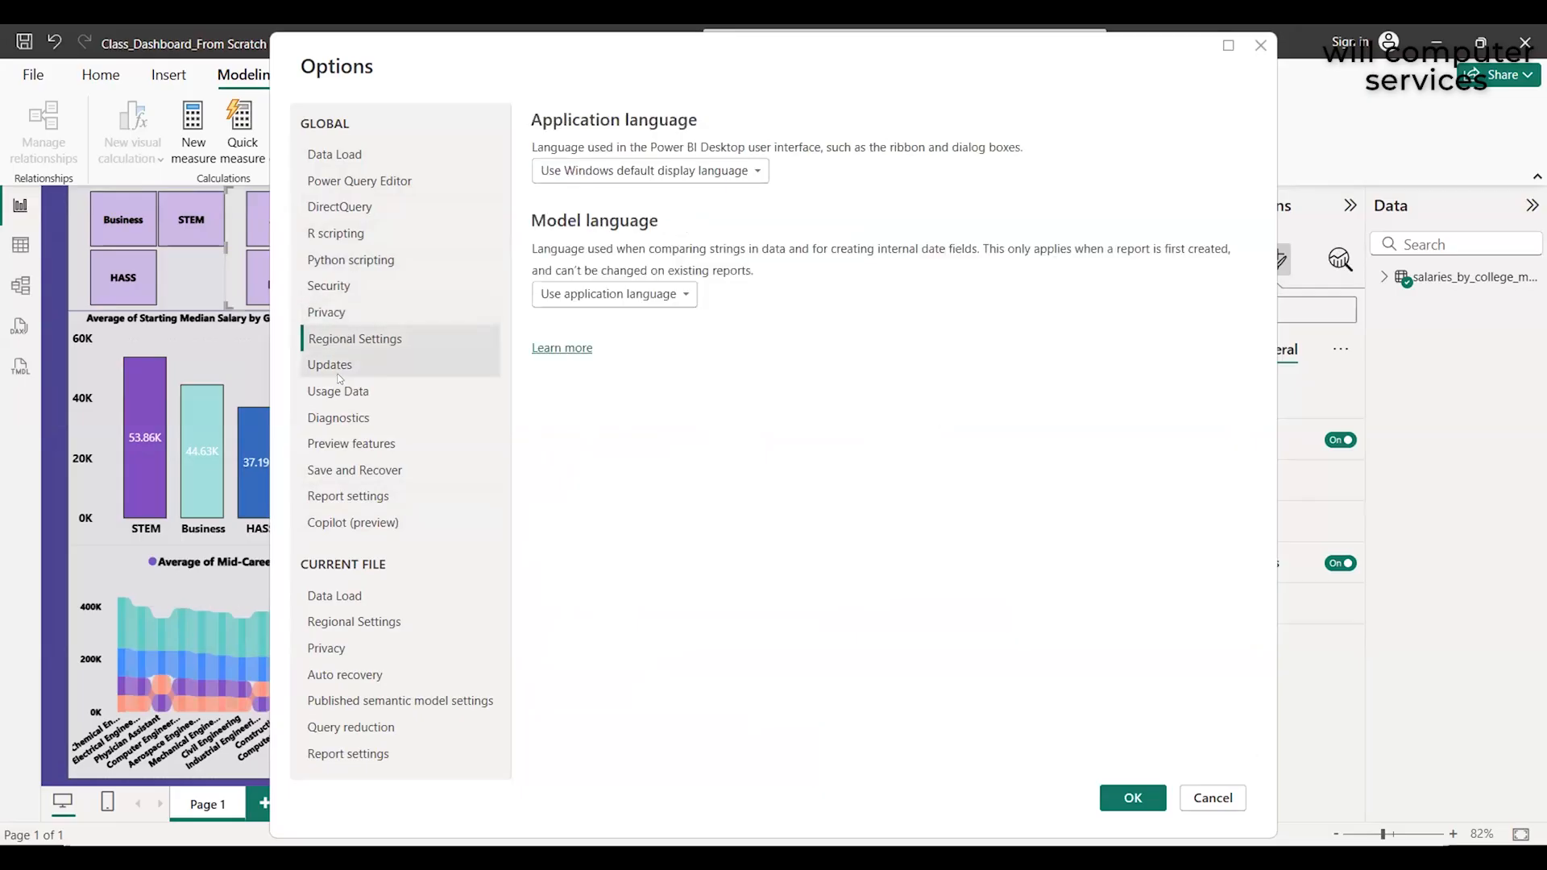
click(339, 370)
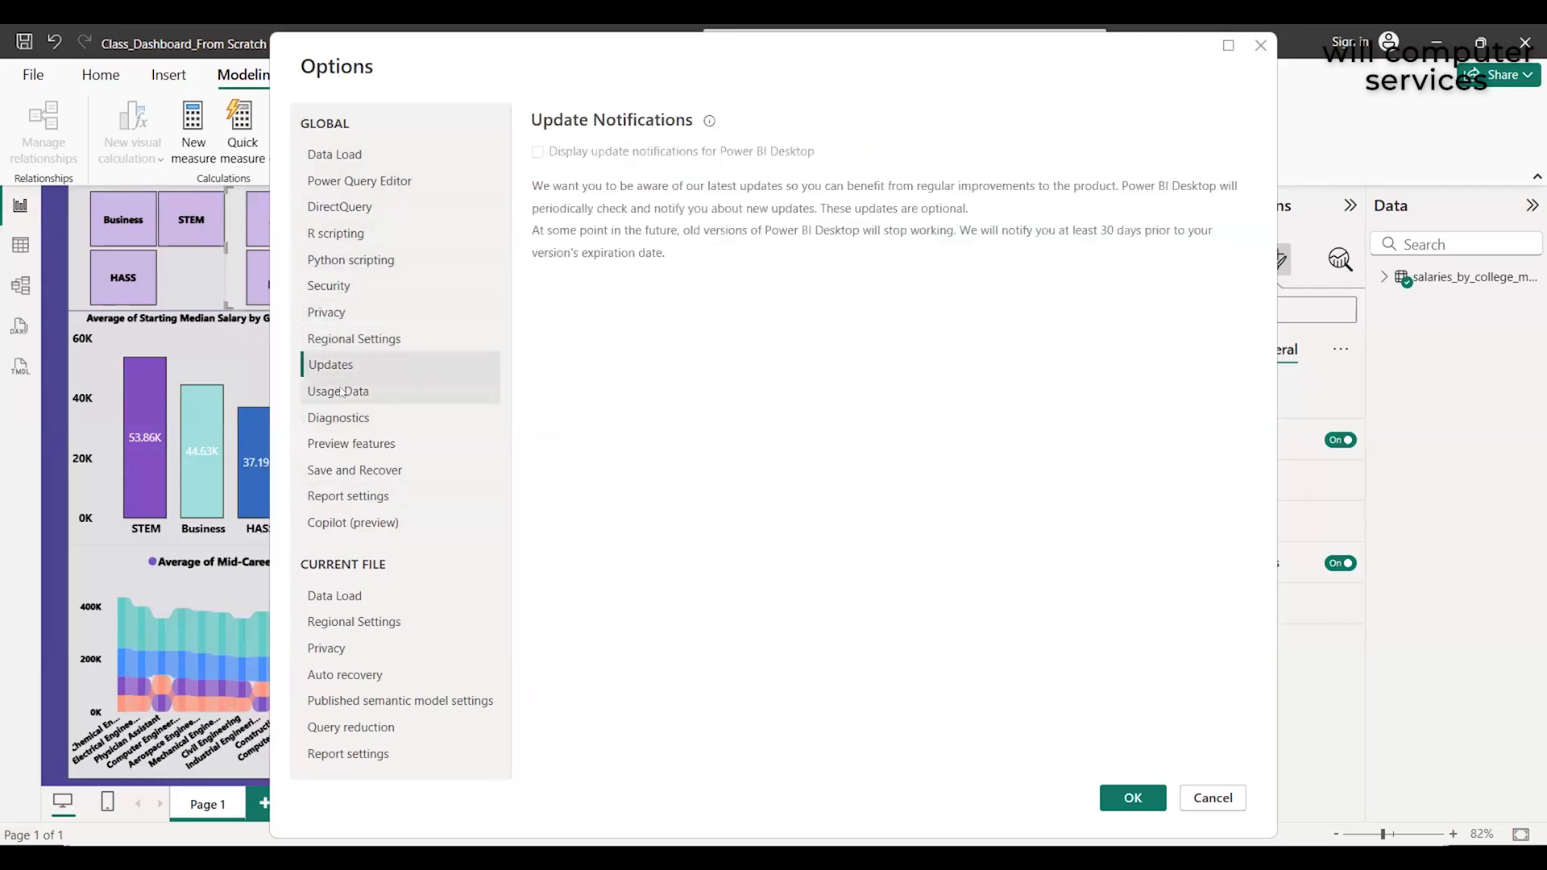
click(342, 396)
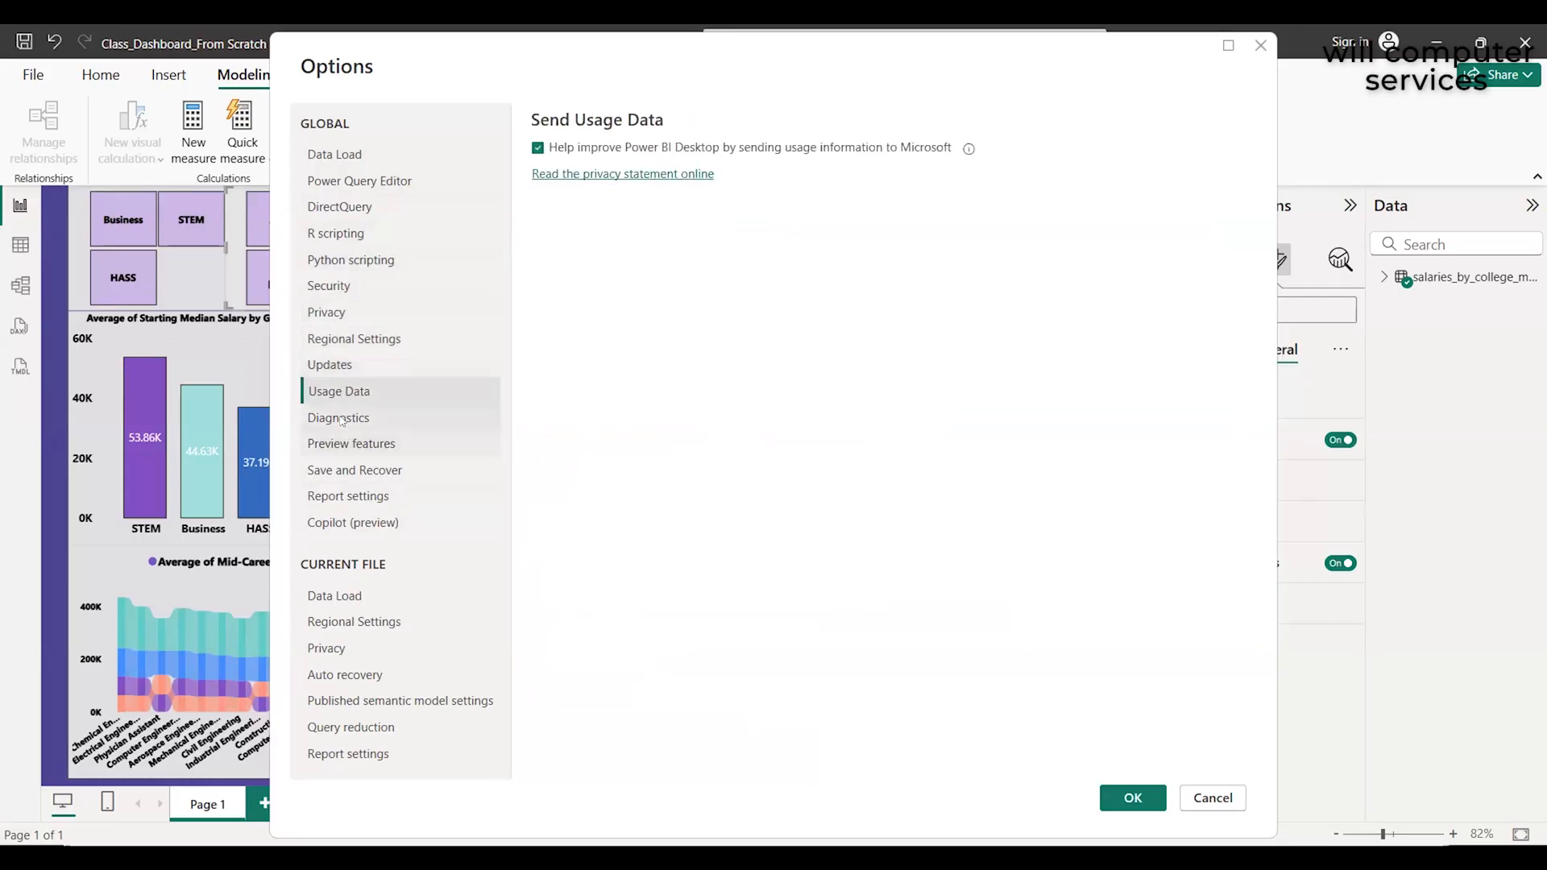
click(341, 419)
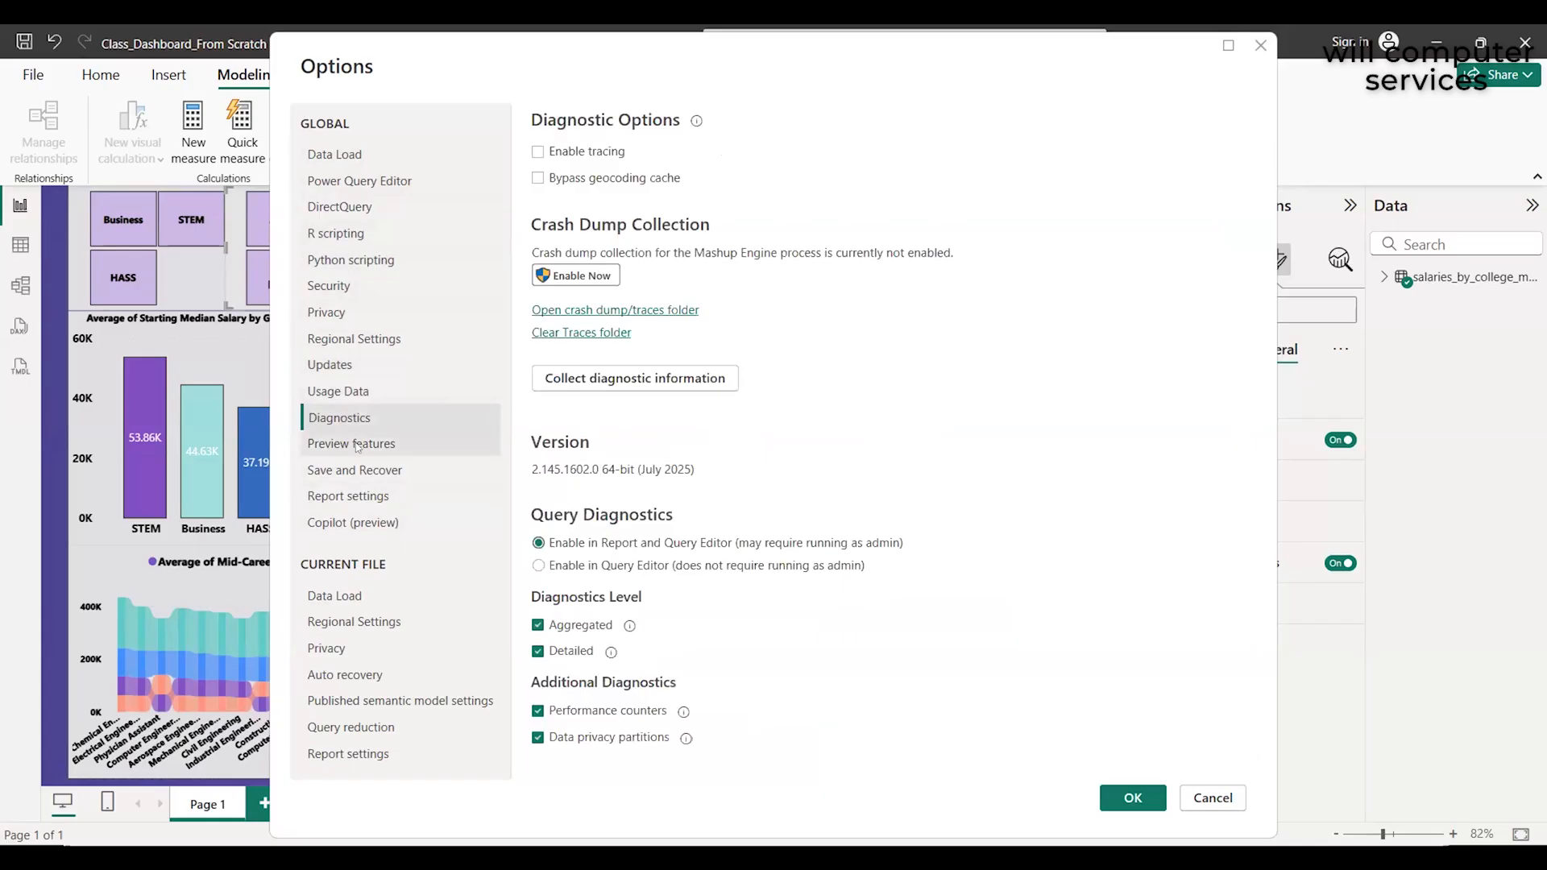
click(357, 444)
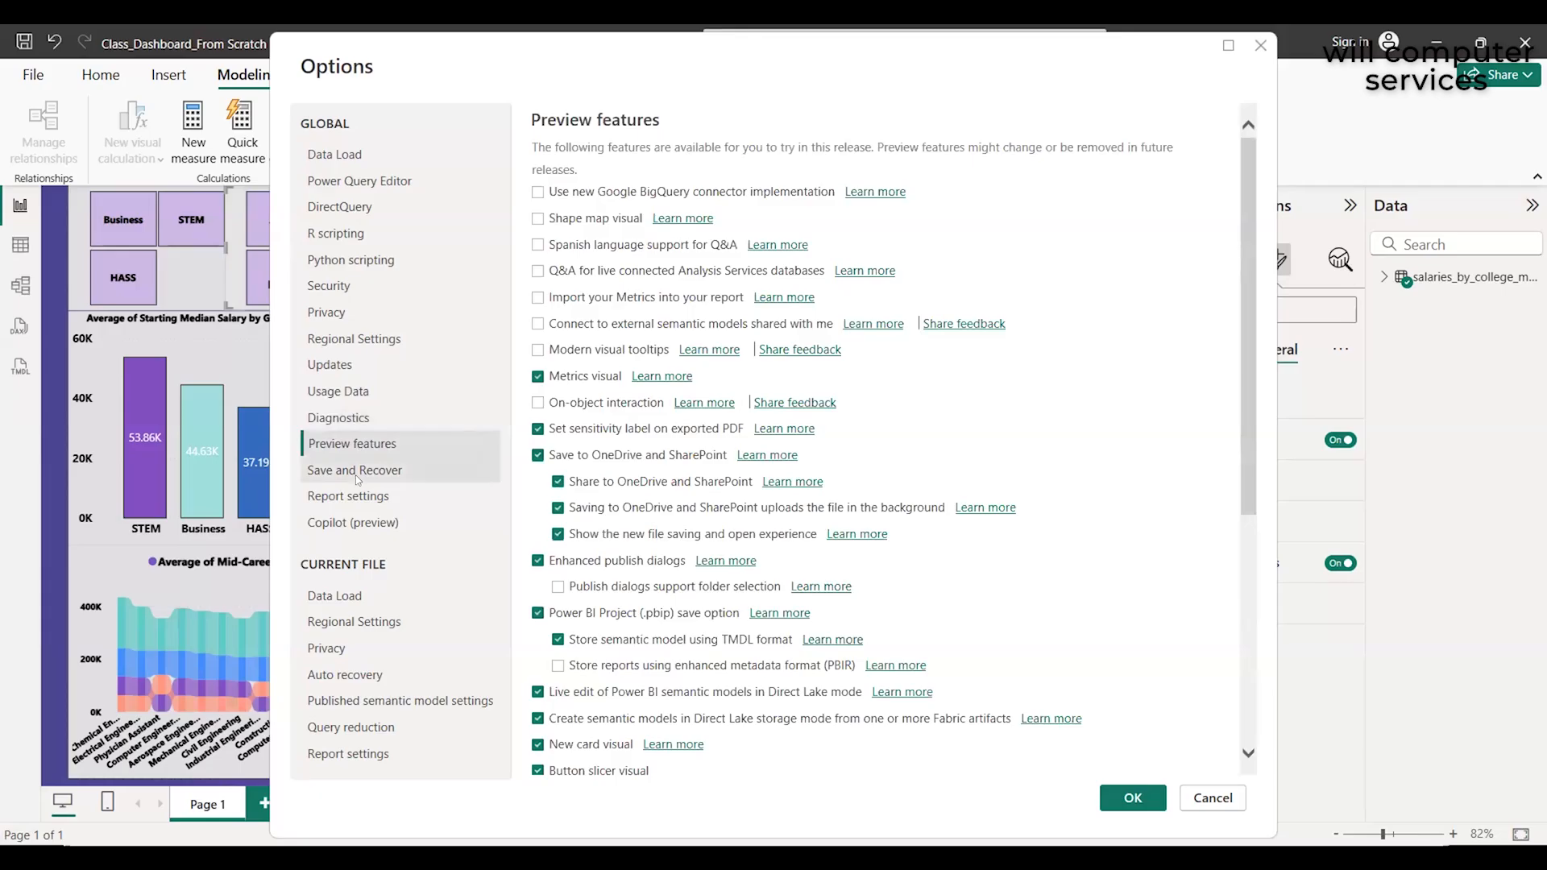
click(355, 471)
click(354, 497)
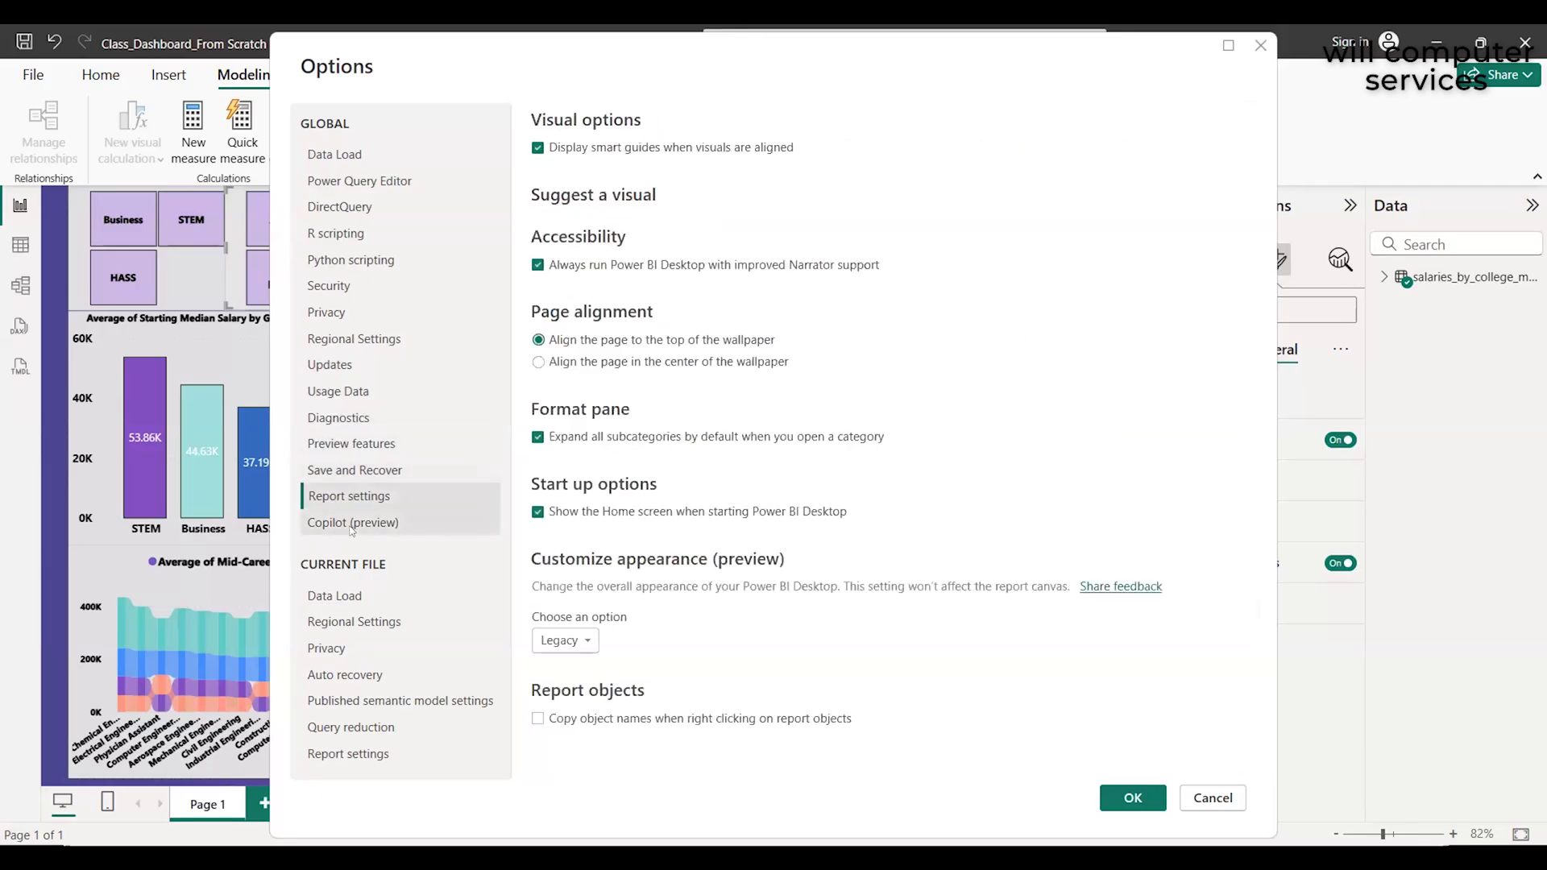
click(355, 522)
Review the current file's options pages from Data Load through Report settings, and return to the global Data Load page
click(349, 596)
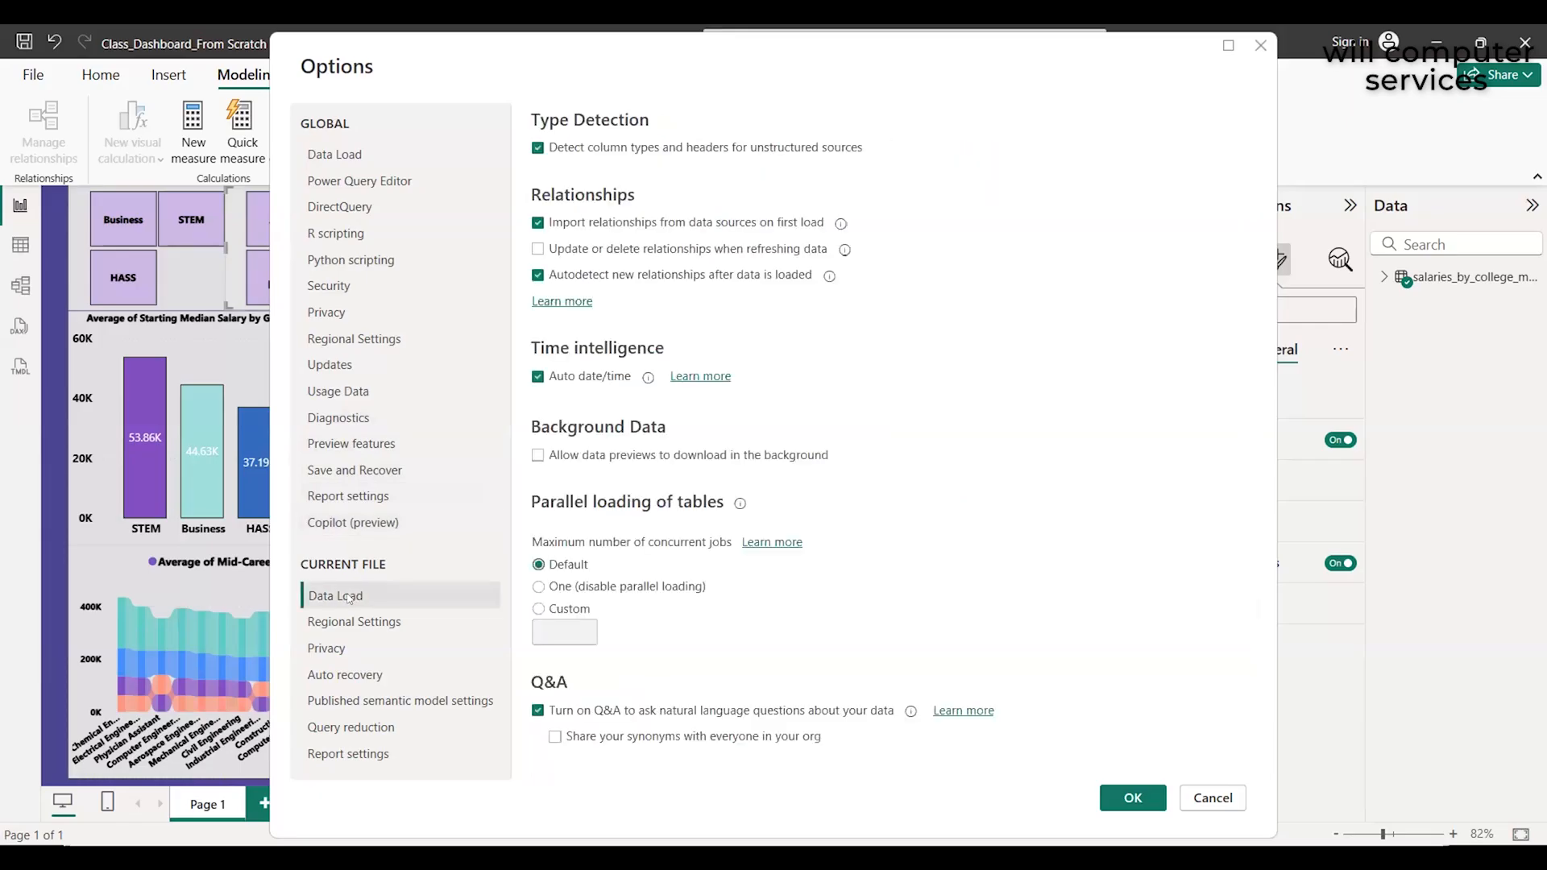
click(349, 622)
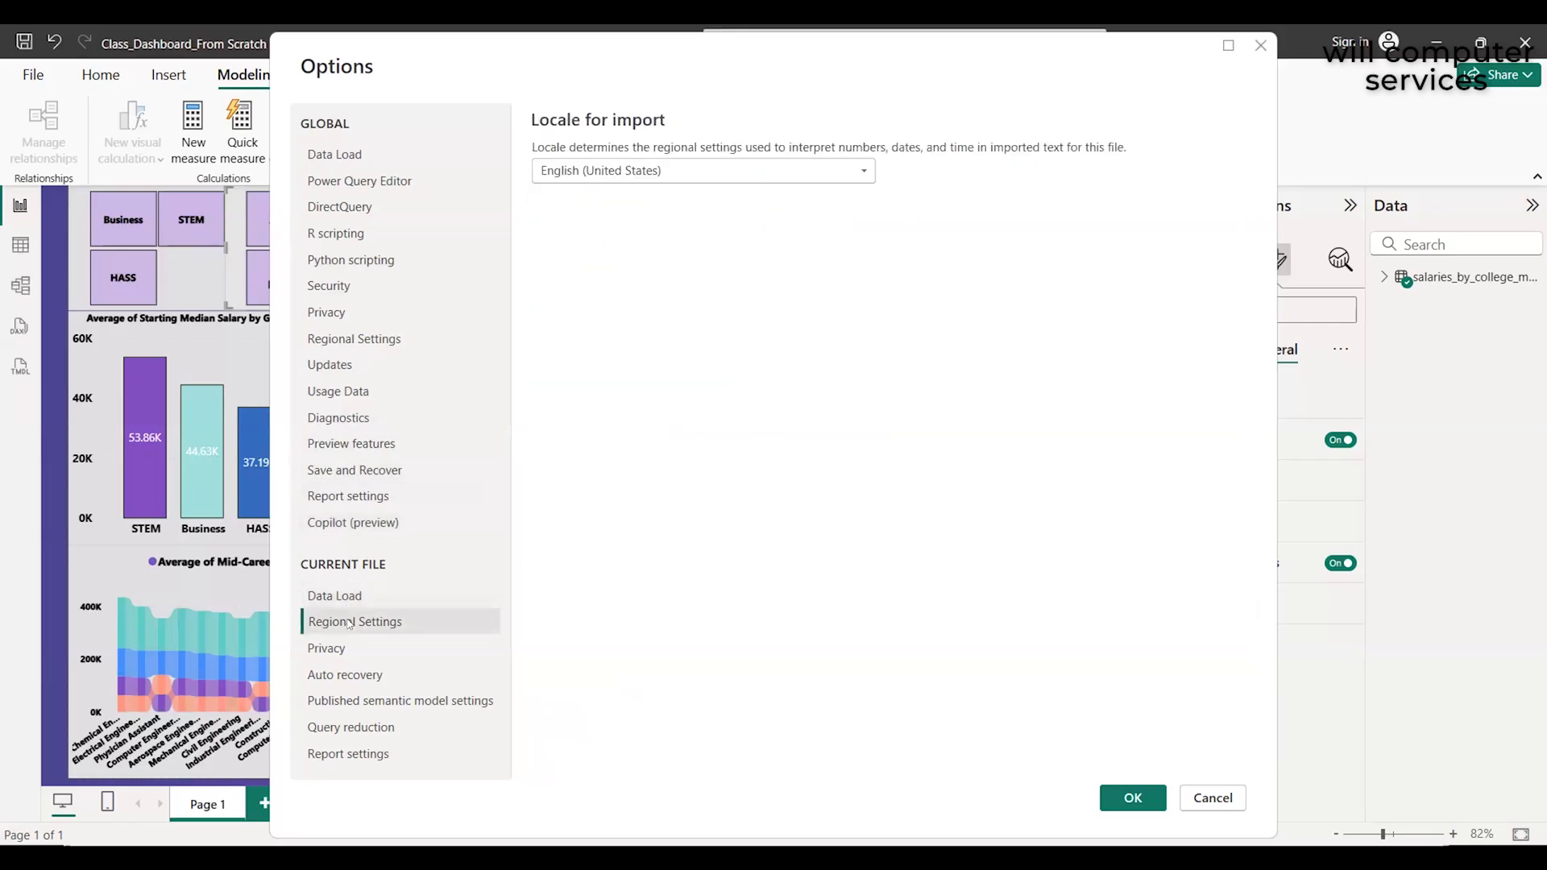
click(333, 653)
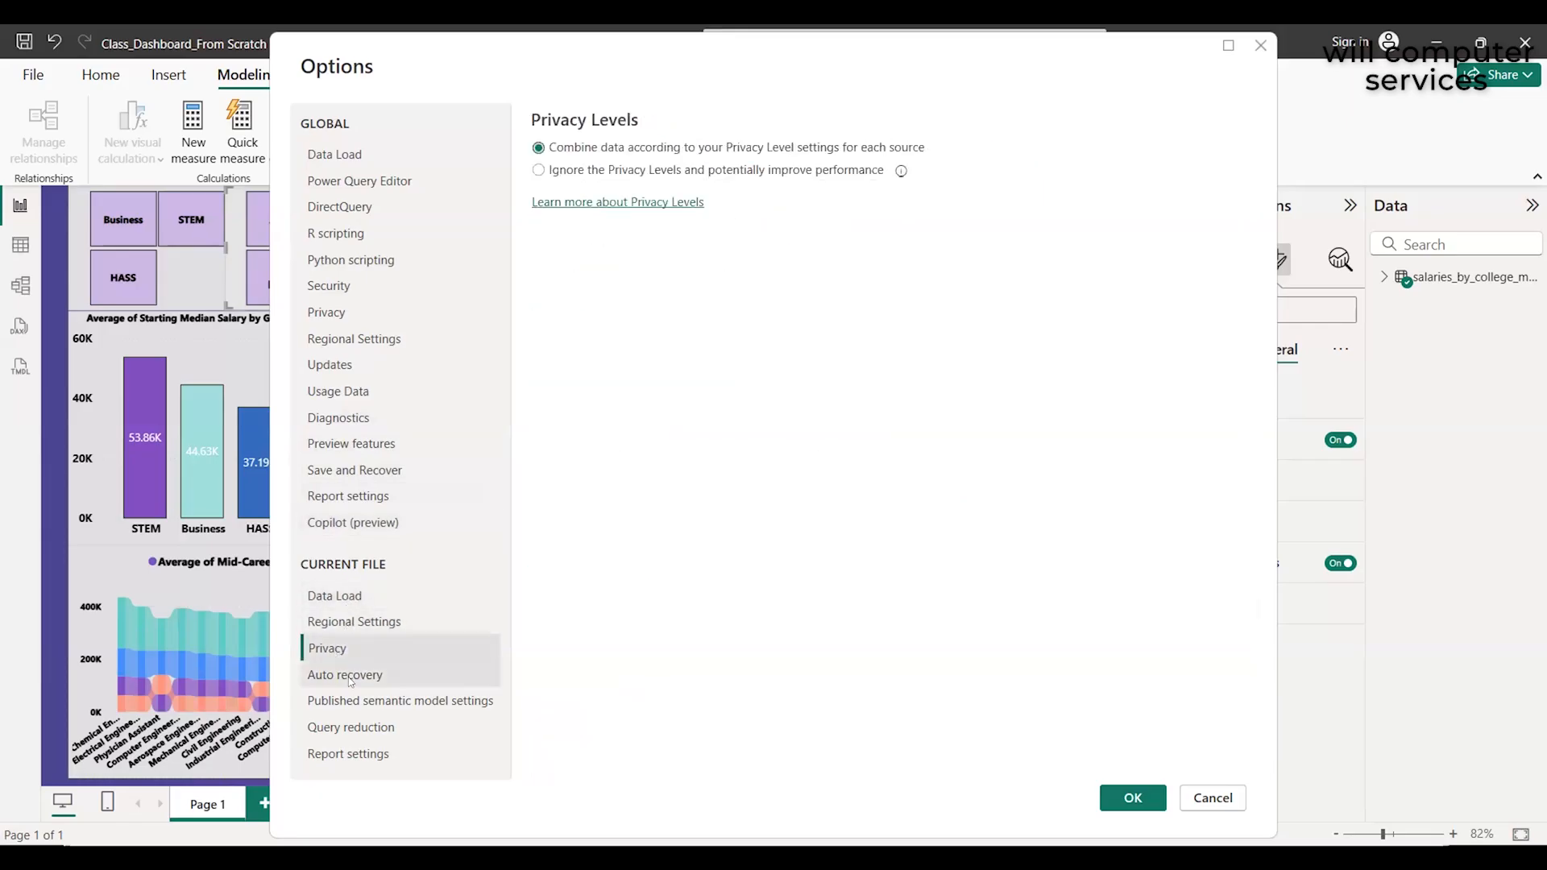
click(350, 680)
click(366, 701)
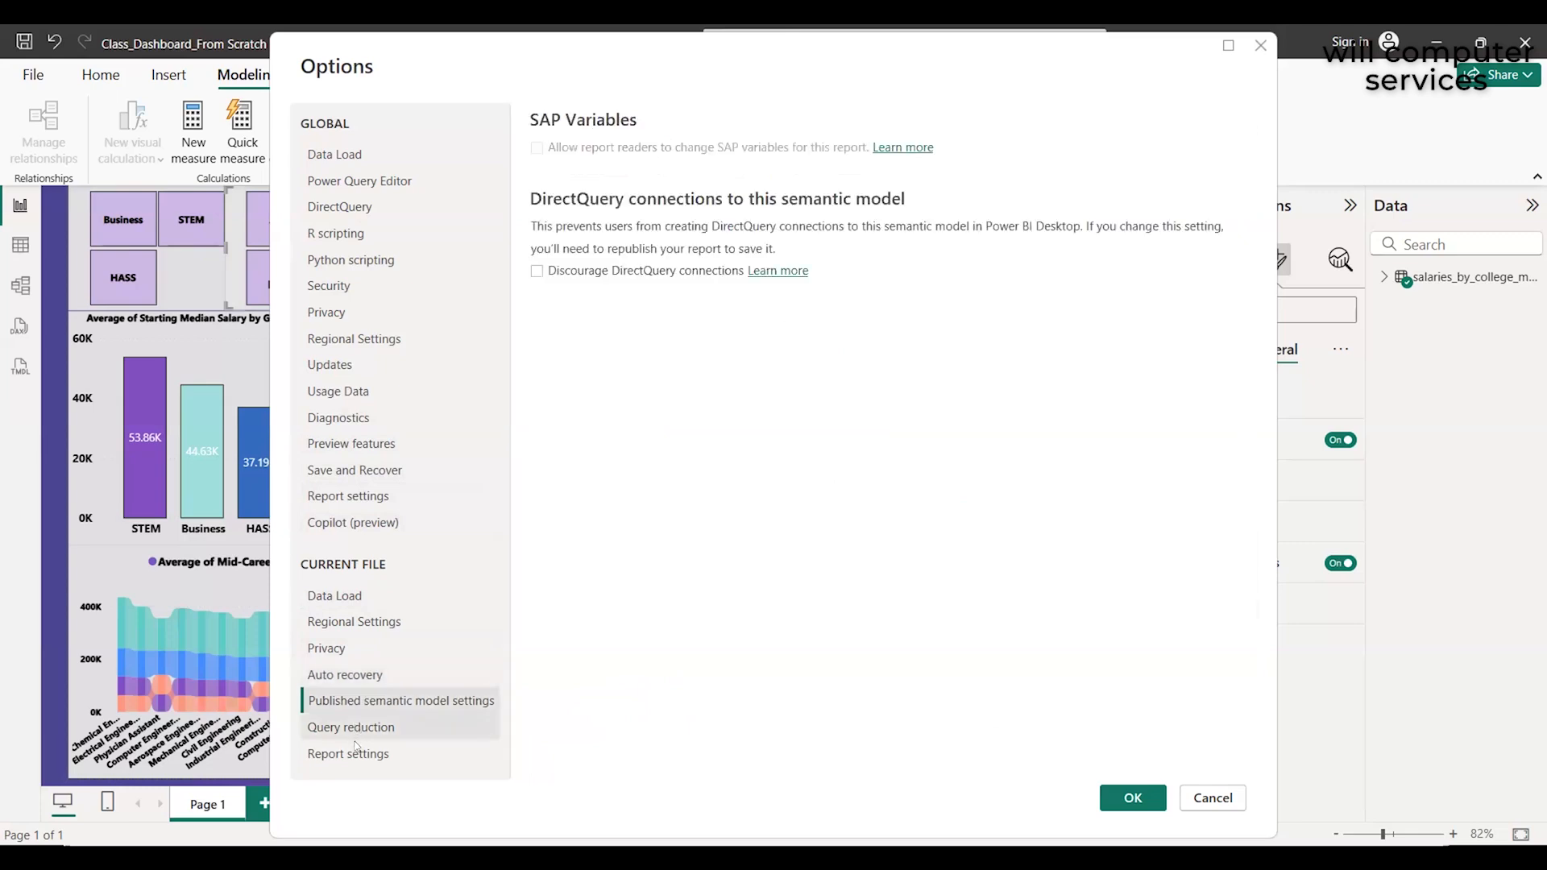
click(354, 738)
click(355, 756)
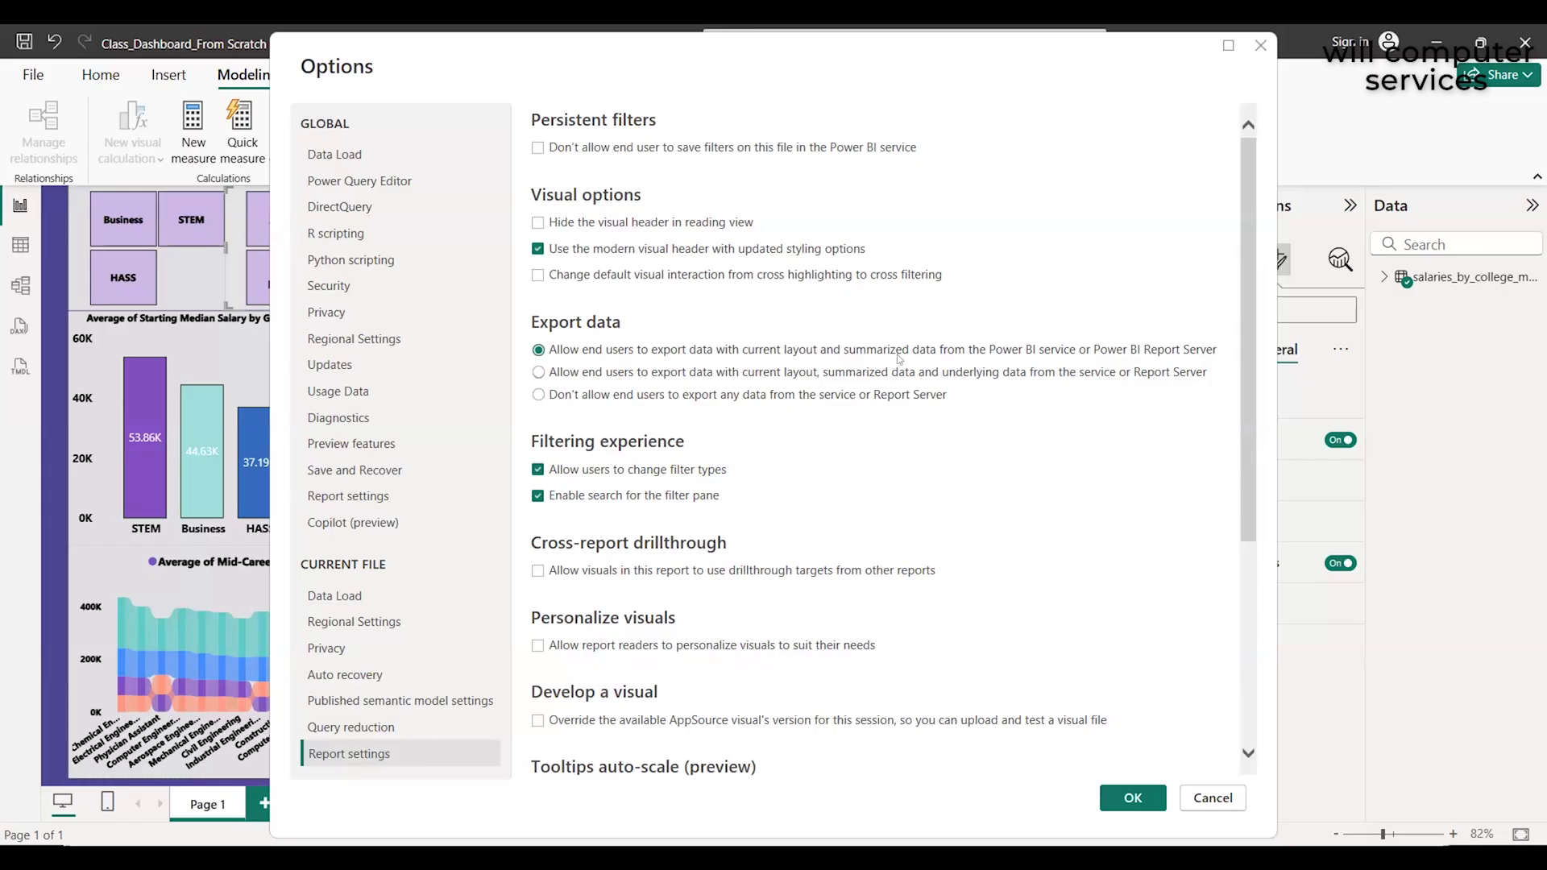
click(357, 157)
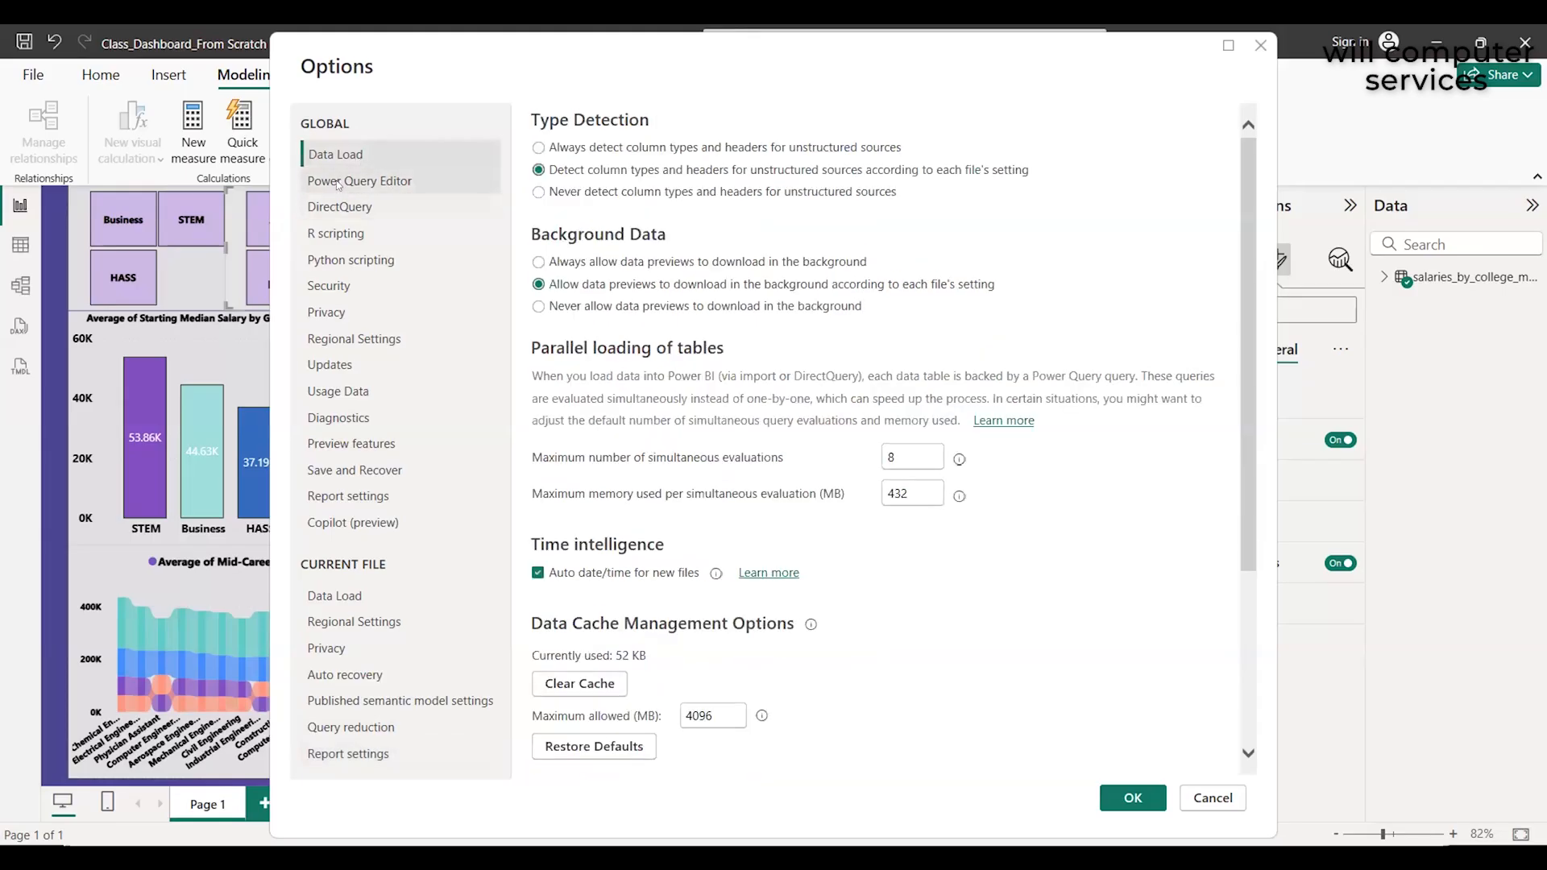
In the global Power Query Editor options, enable displaying the Query Settings pane and showing preview contents in a monospaced font
click(339, 183)
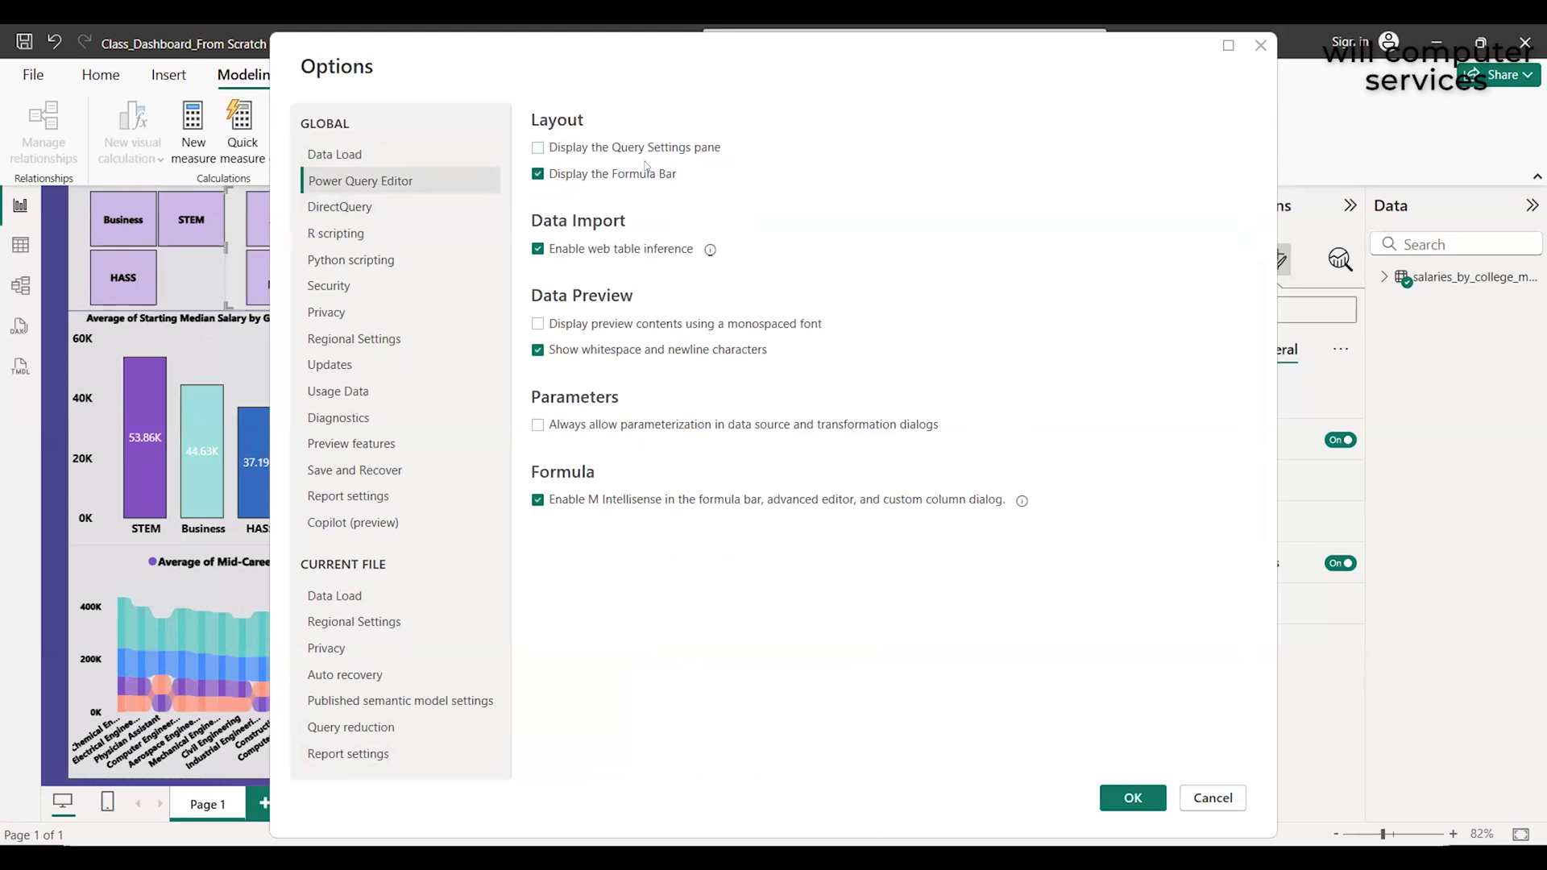
click(538, 147)
click(537, 325)
Review the global options pages from DirectQuery through Report settings, including Security, Privacy, Diagnostics, Preview features and Save and Recover
click(318, 209)
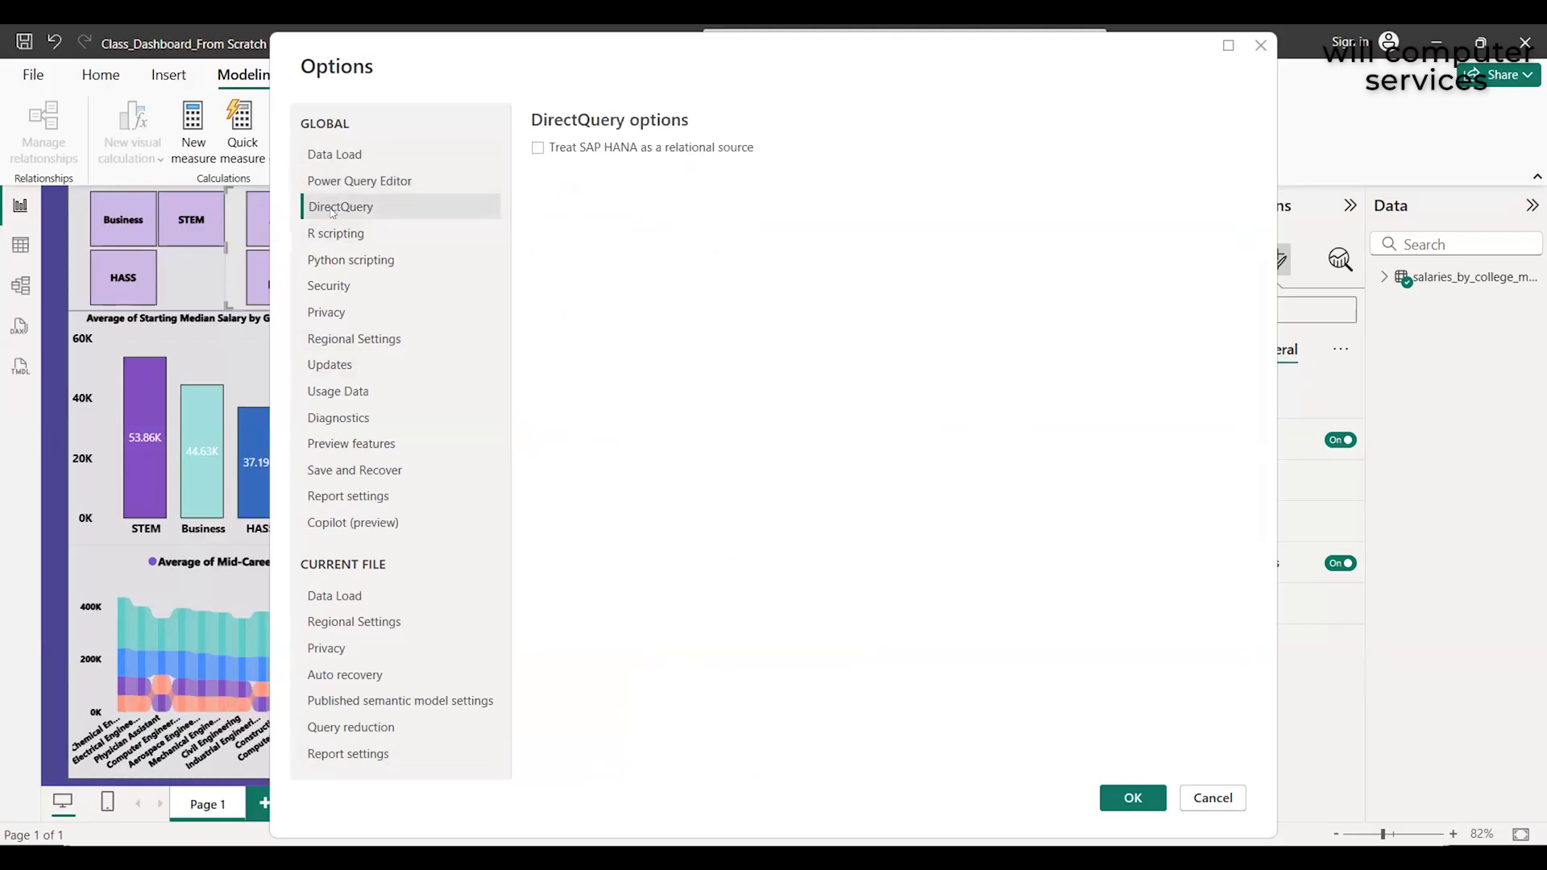
click(341, 234)
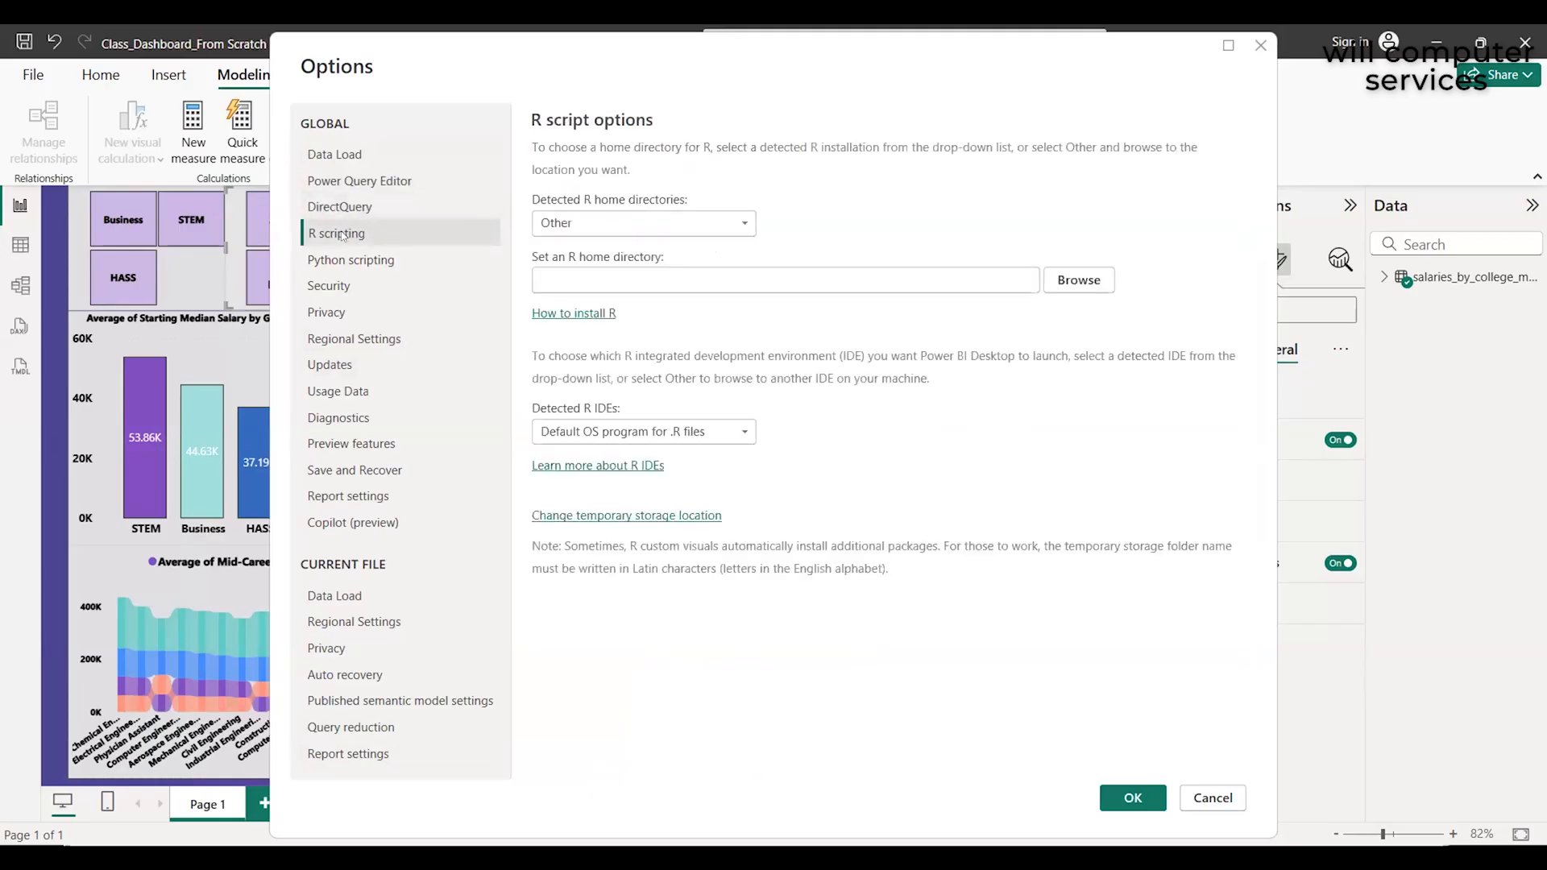
click(378, 273)
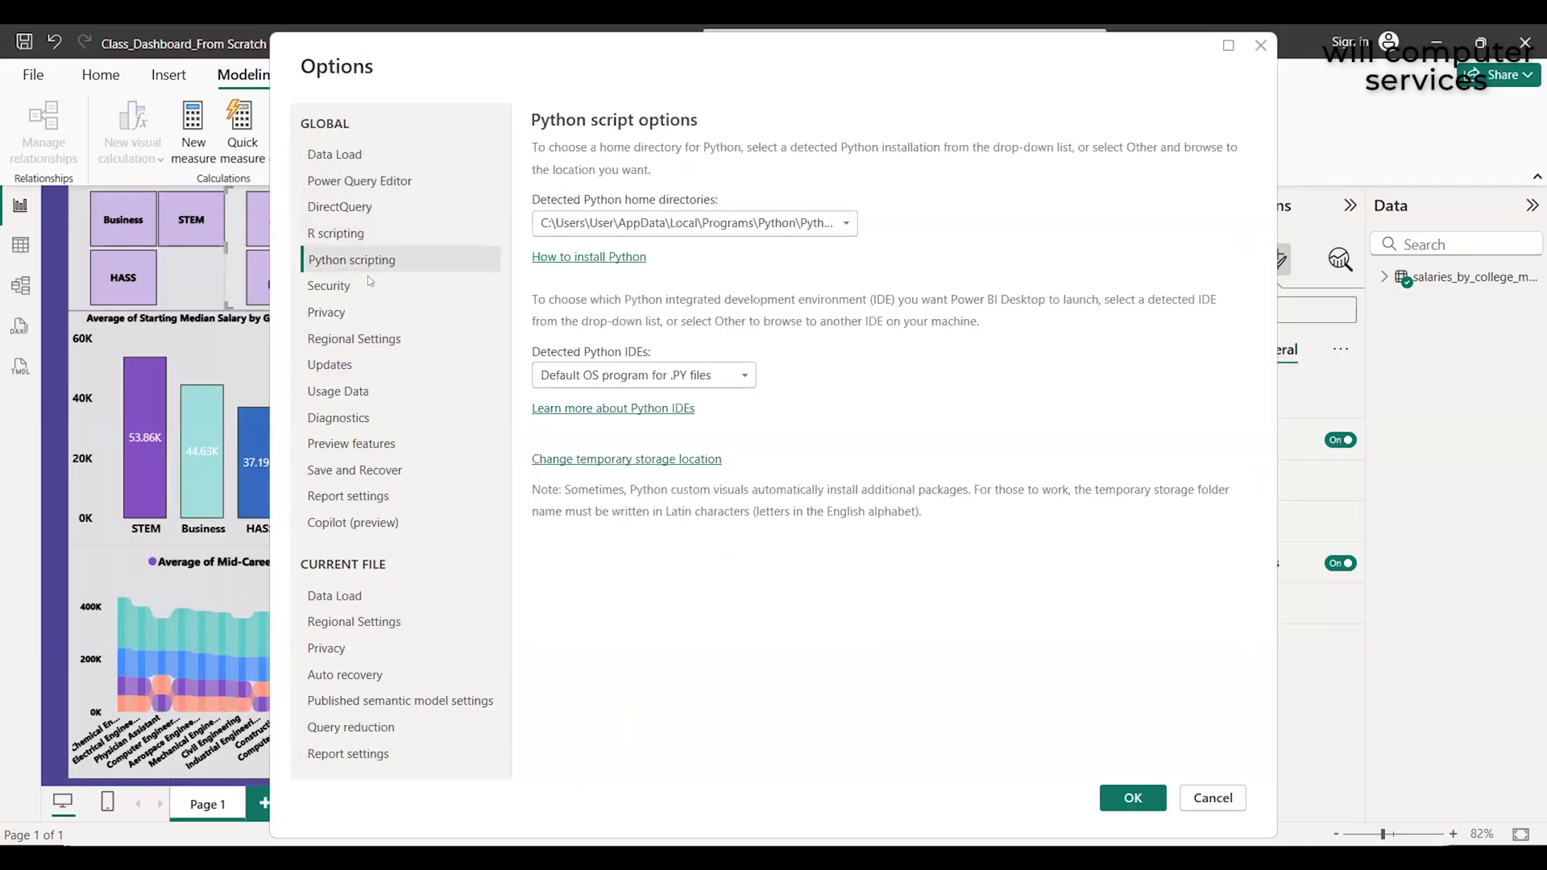
click(343, 287)
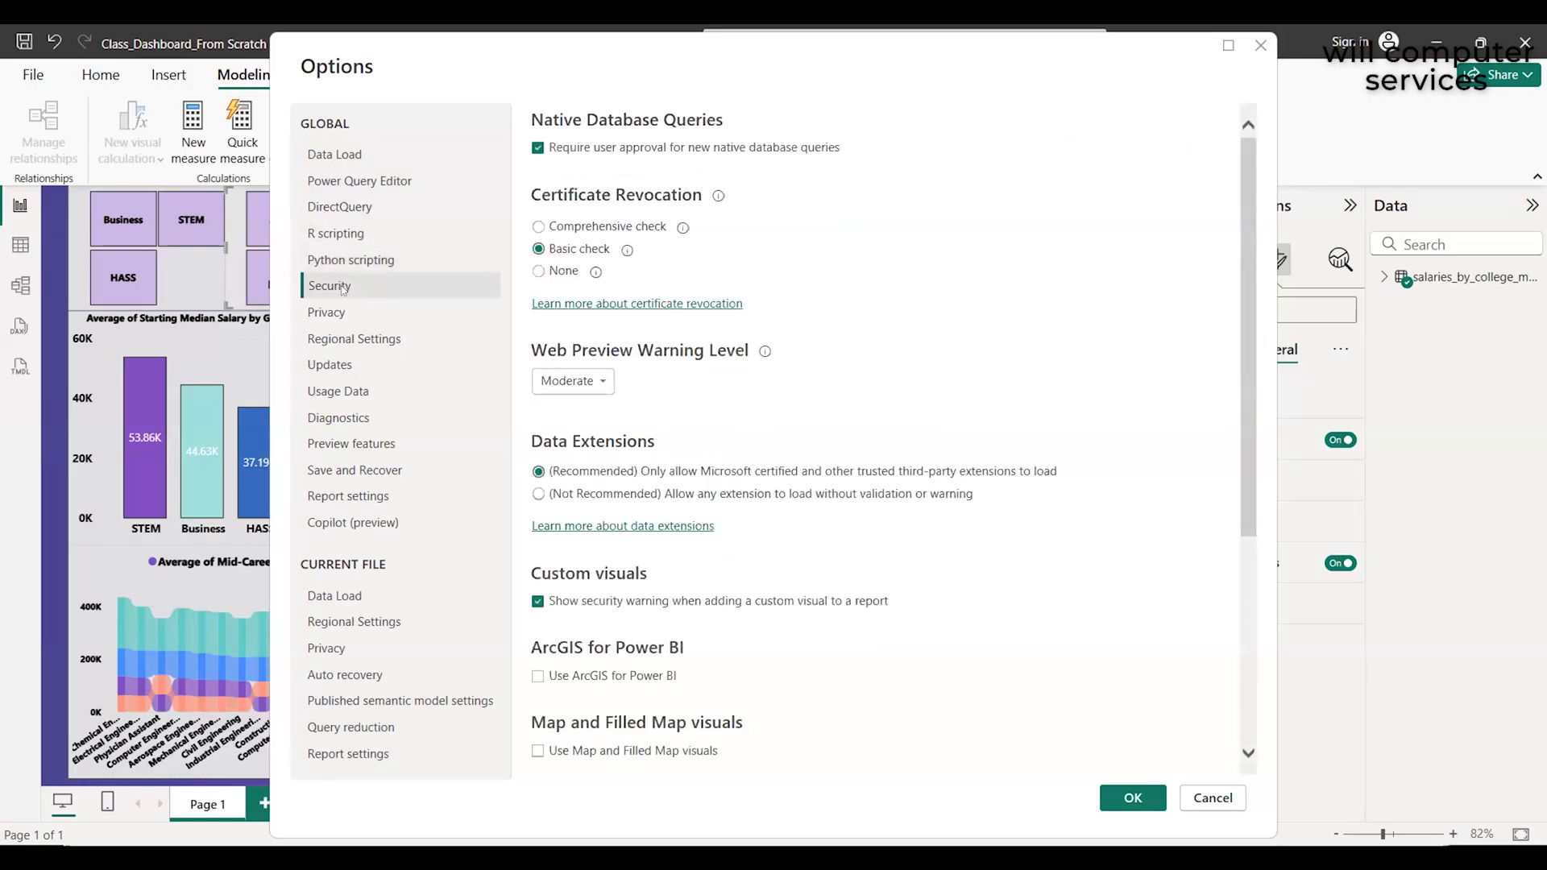
click(339, 314)
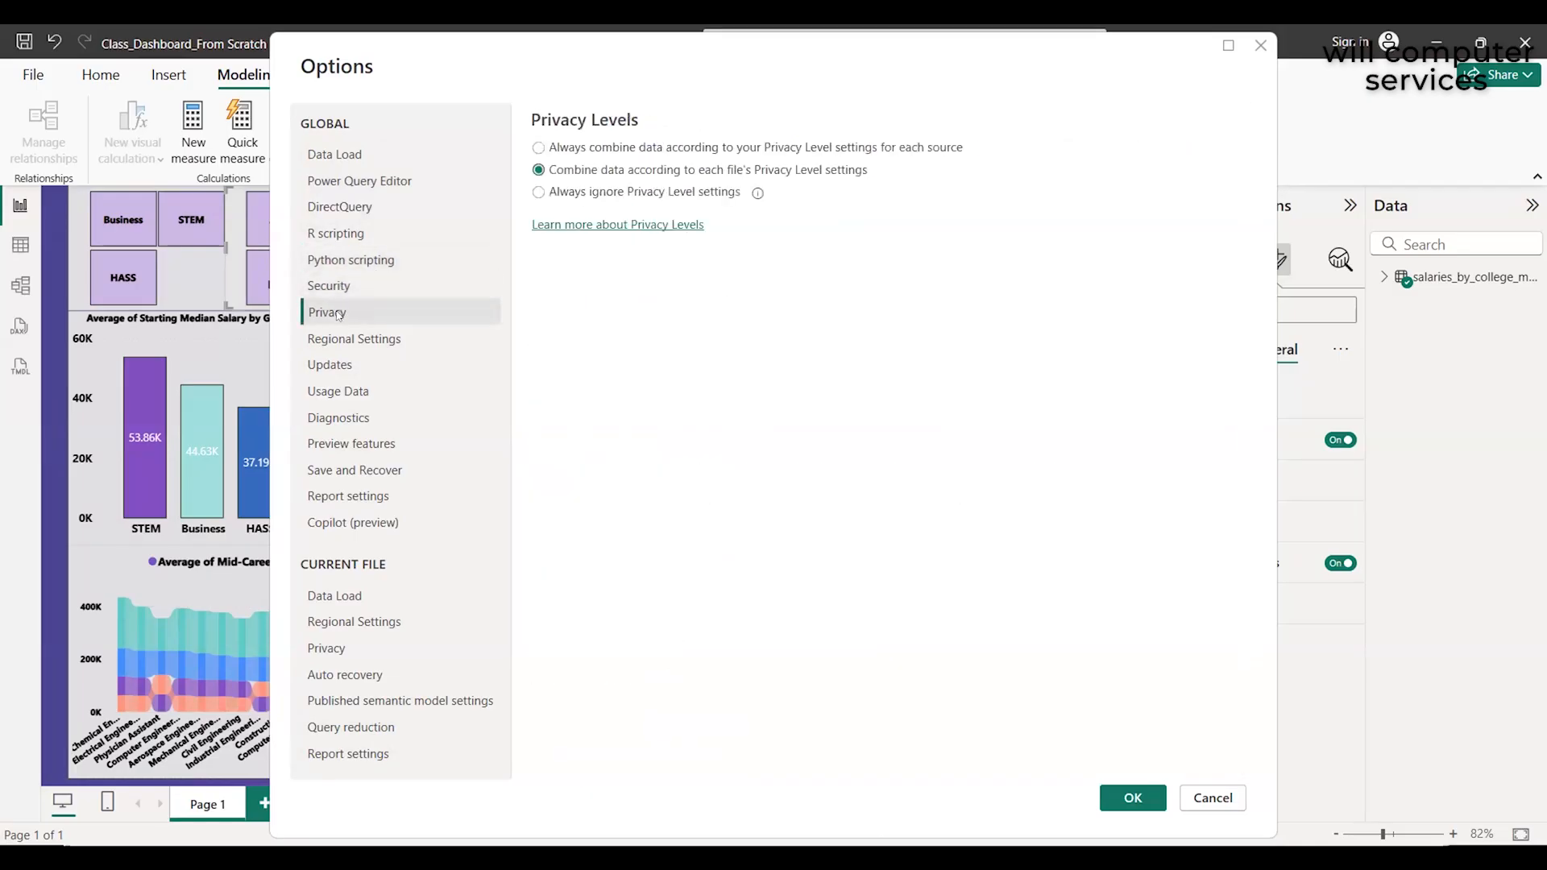
click(354, 334)
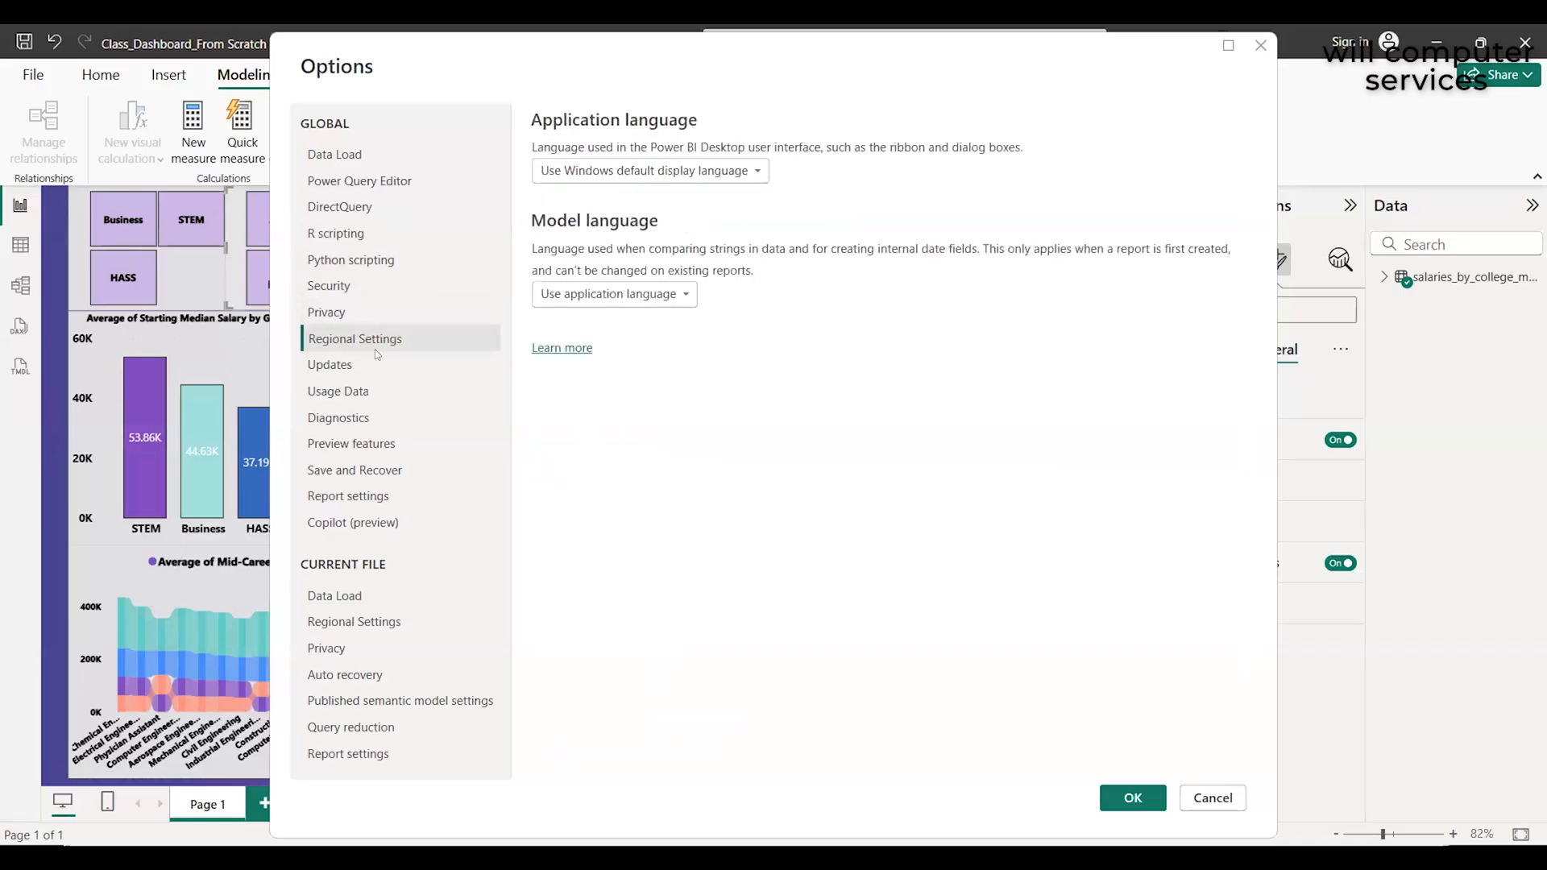
click(329, 367)
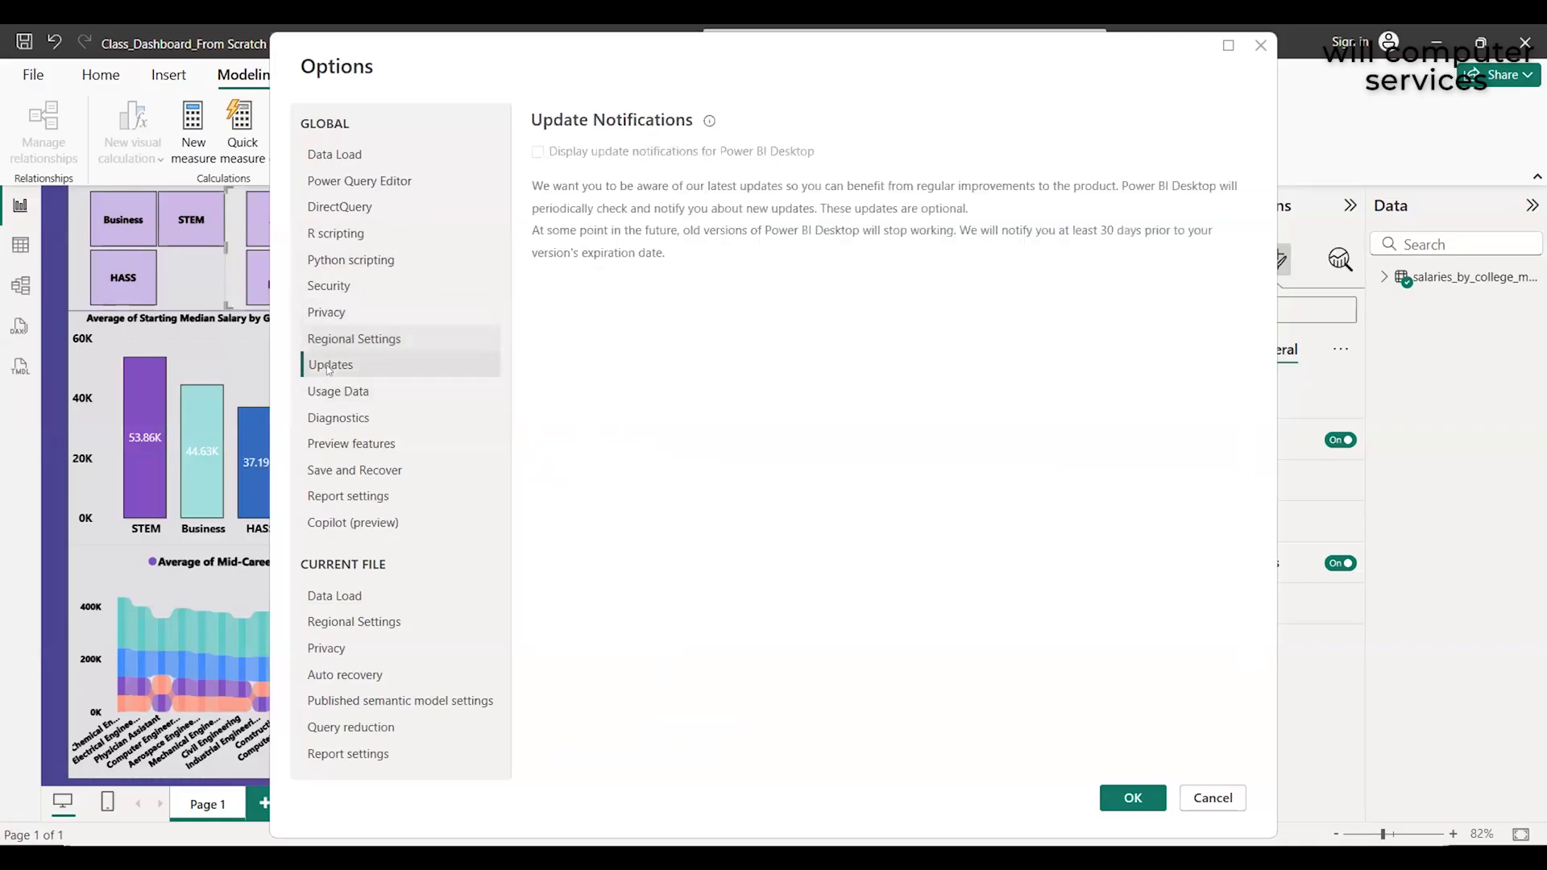
click(345, 416)
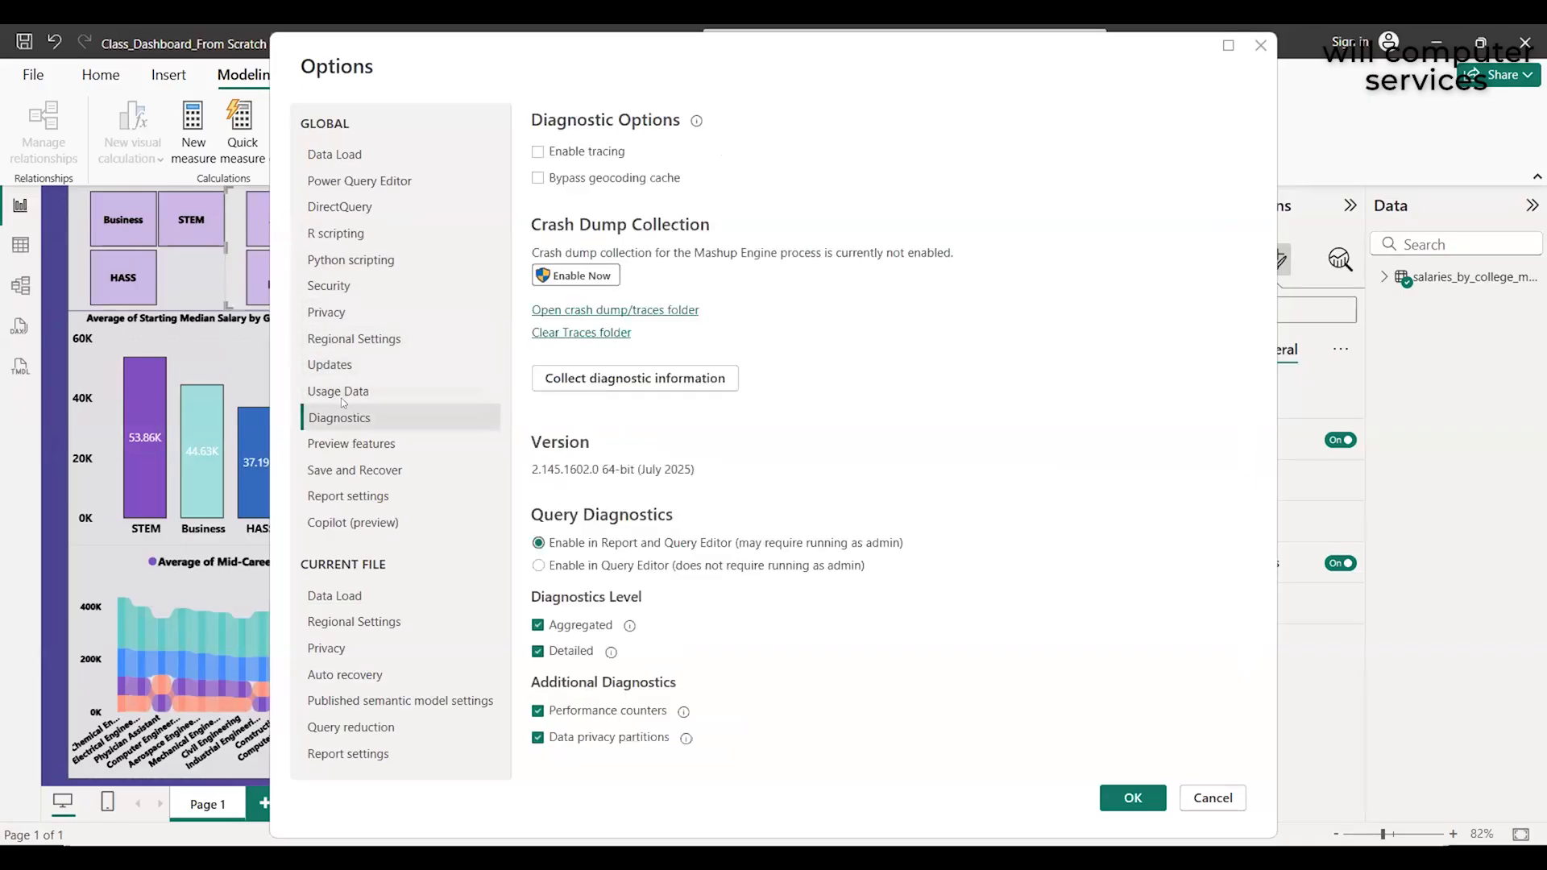
click(343, 396)
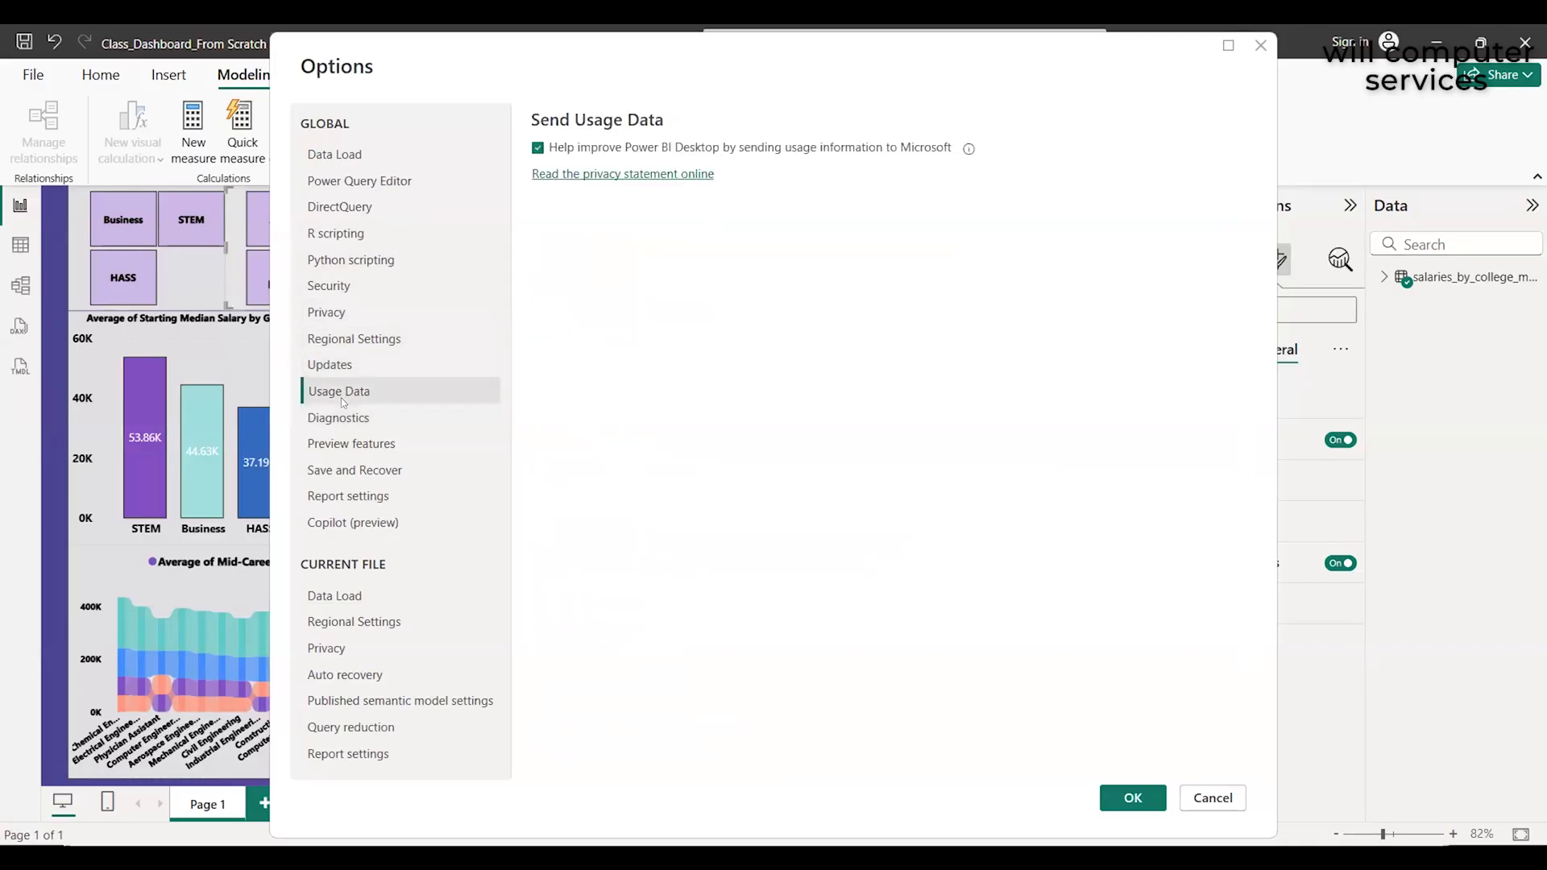
click(368, 444)
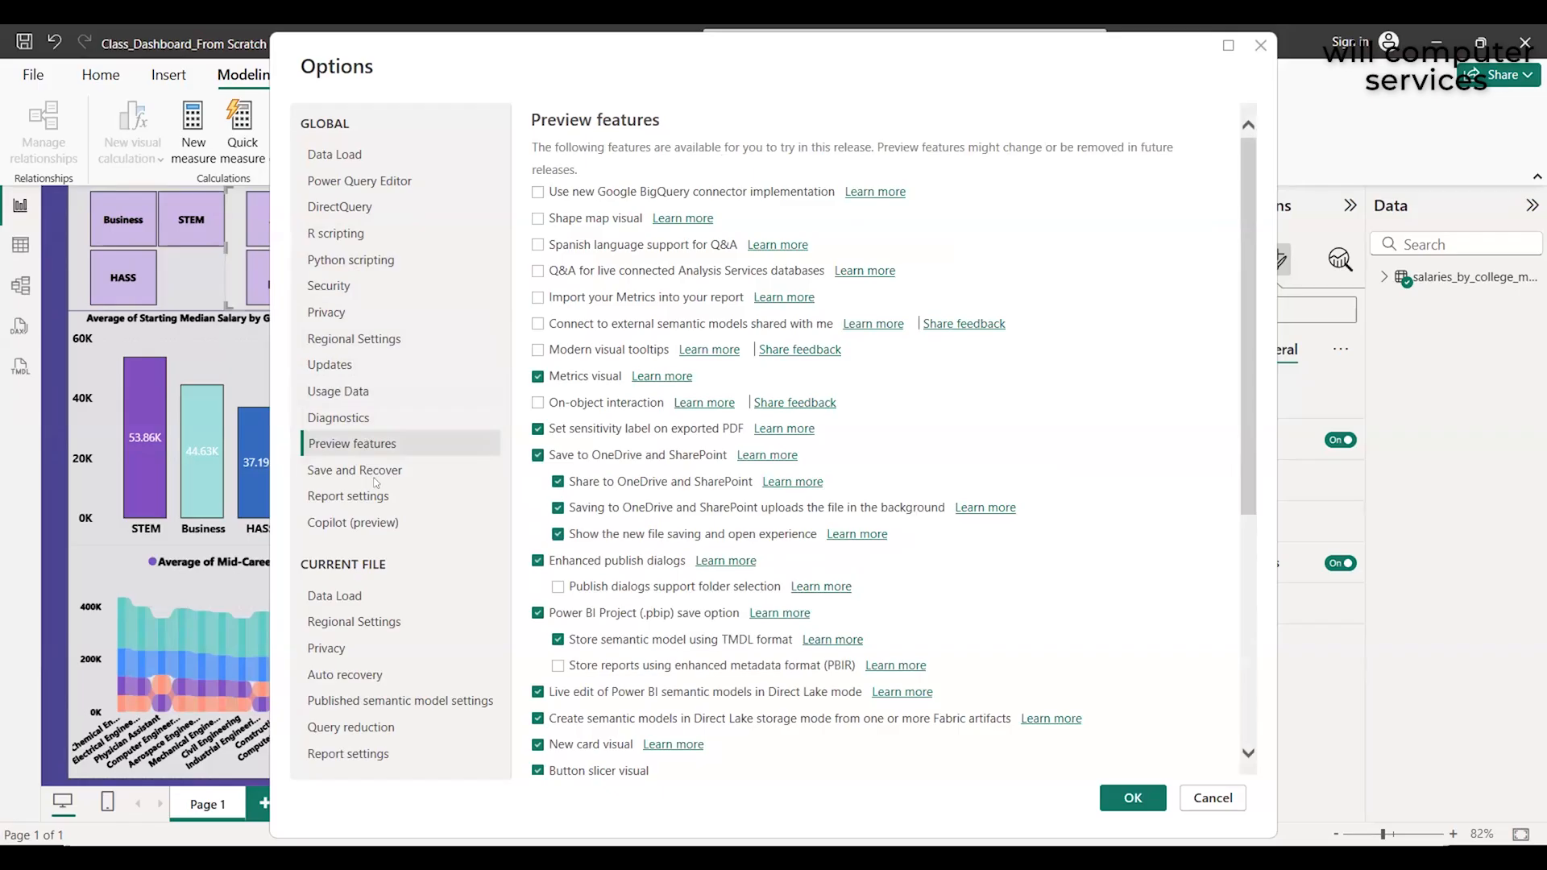
click(370, 481)
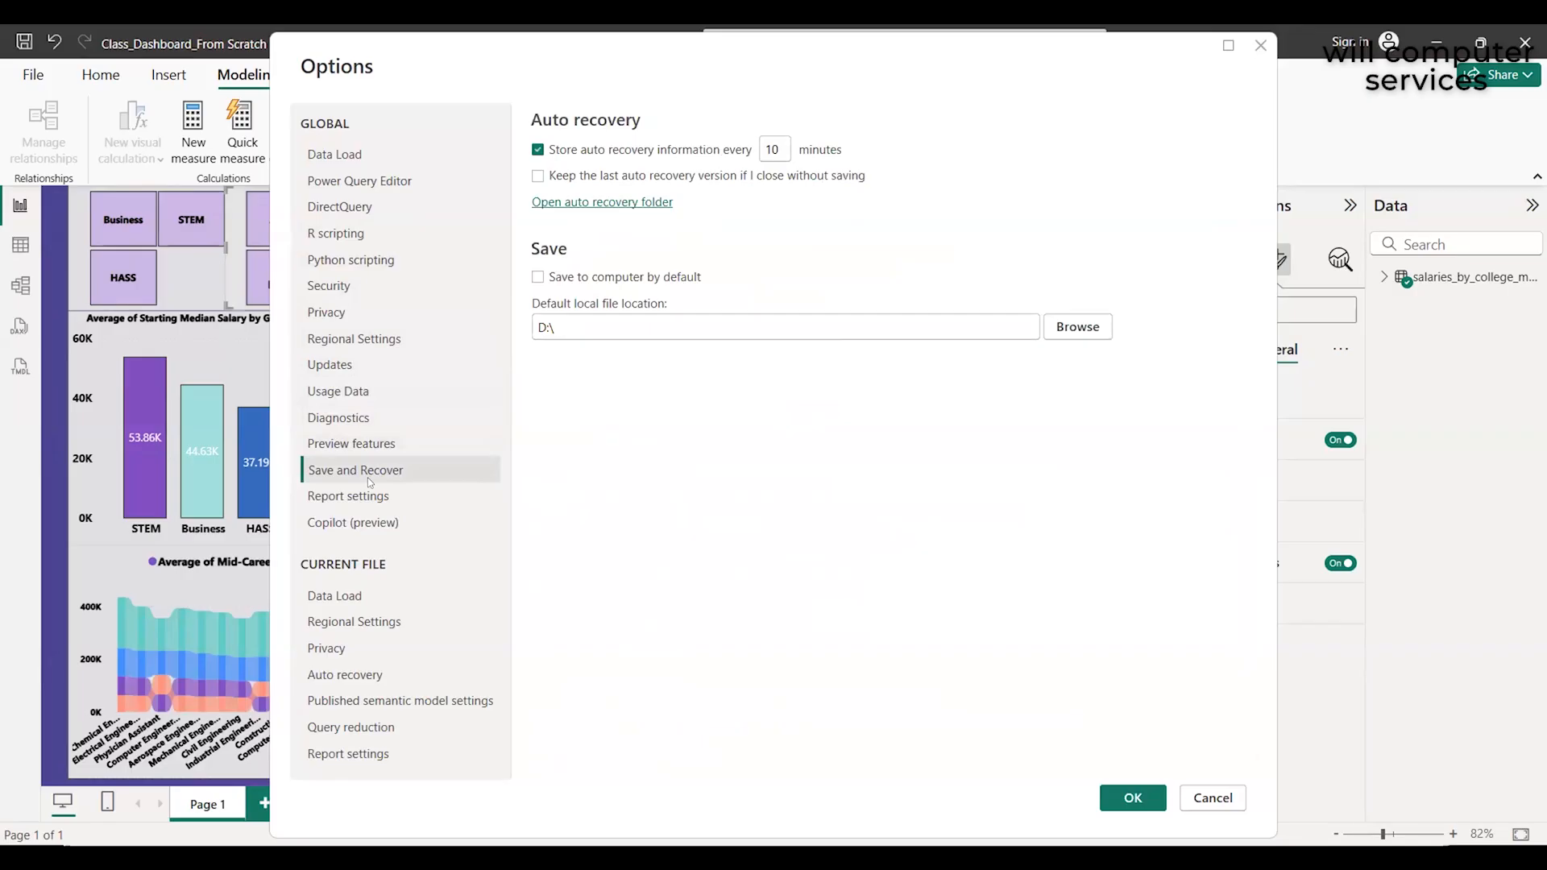
click(364, 504)
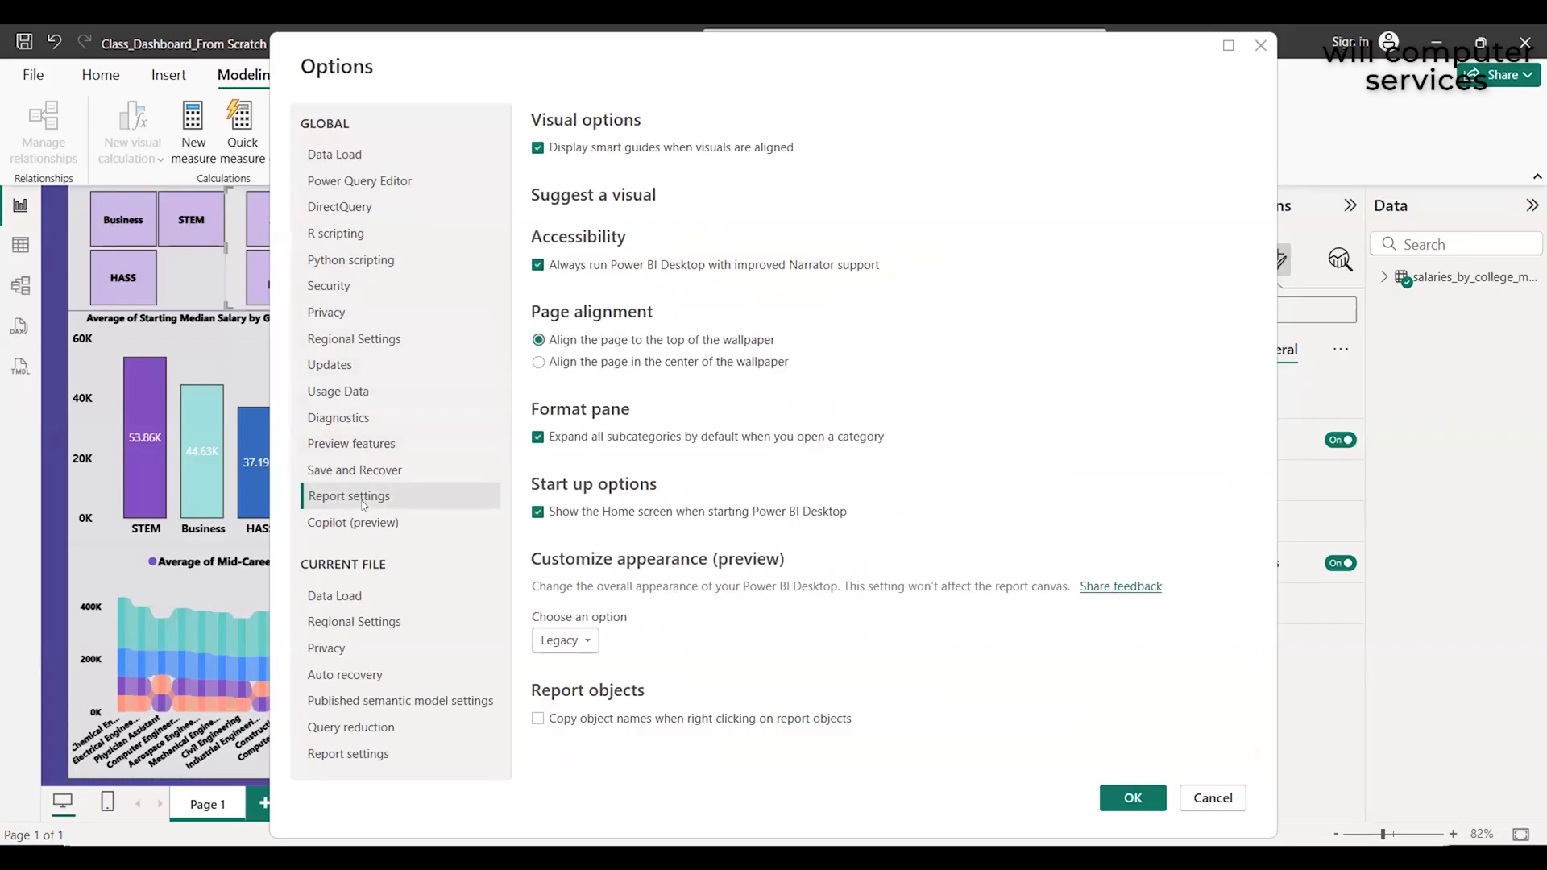
Review the current file's Data Load, Regional Settings, Privacy and Auto recovery options
click(355, 594)
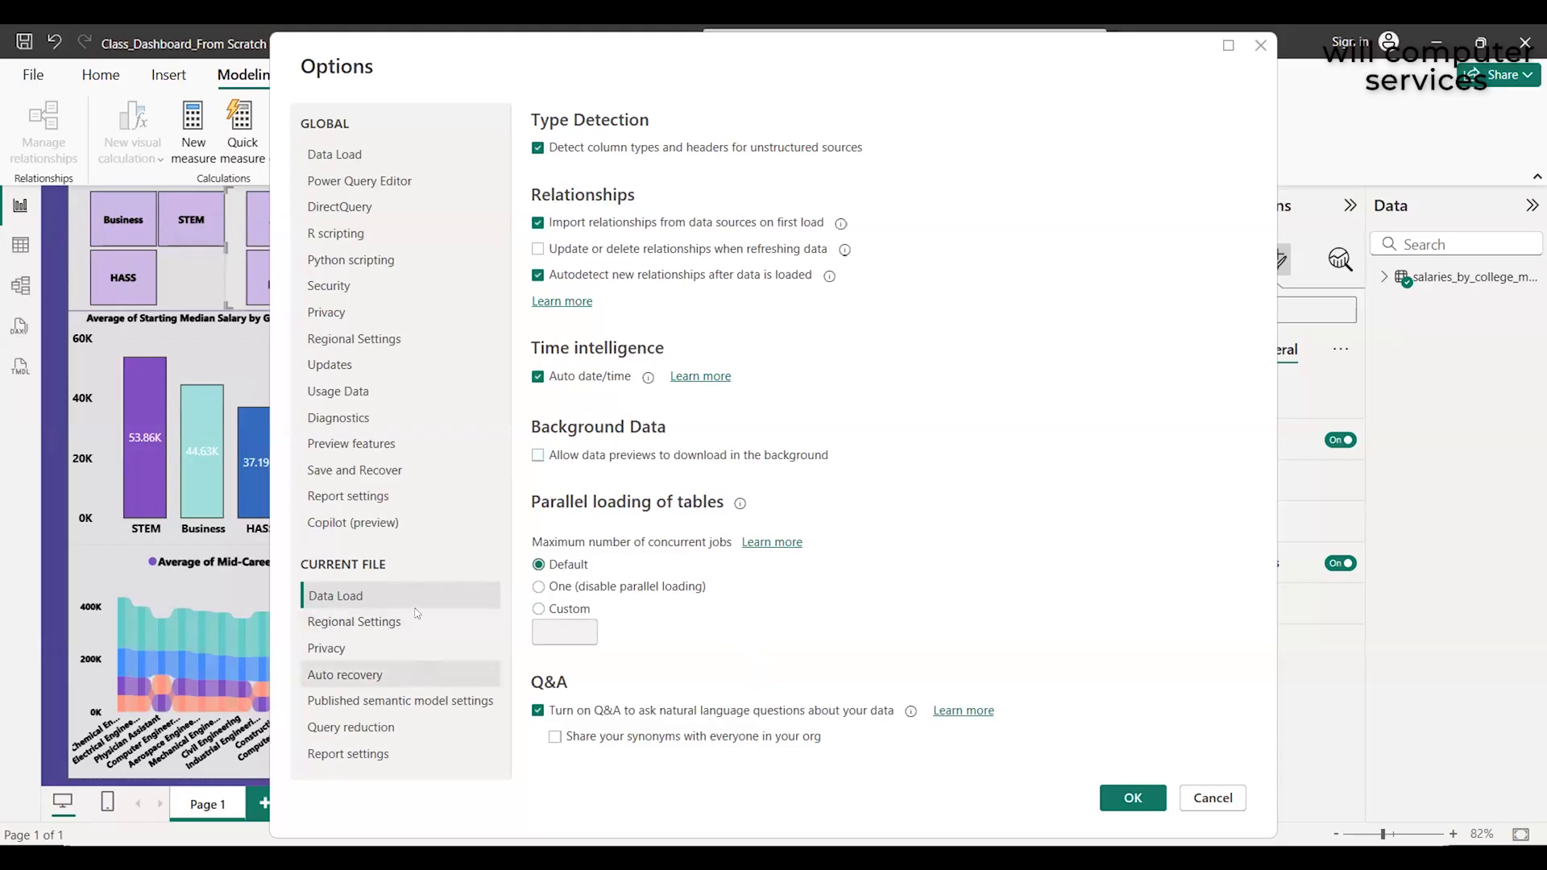
click(345, 626)
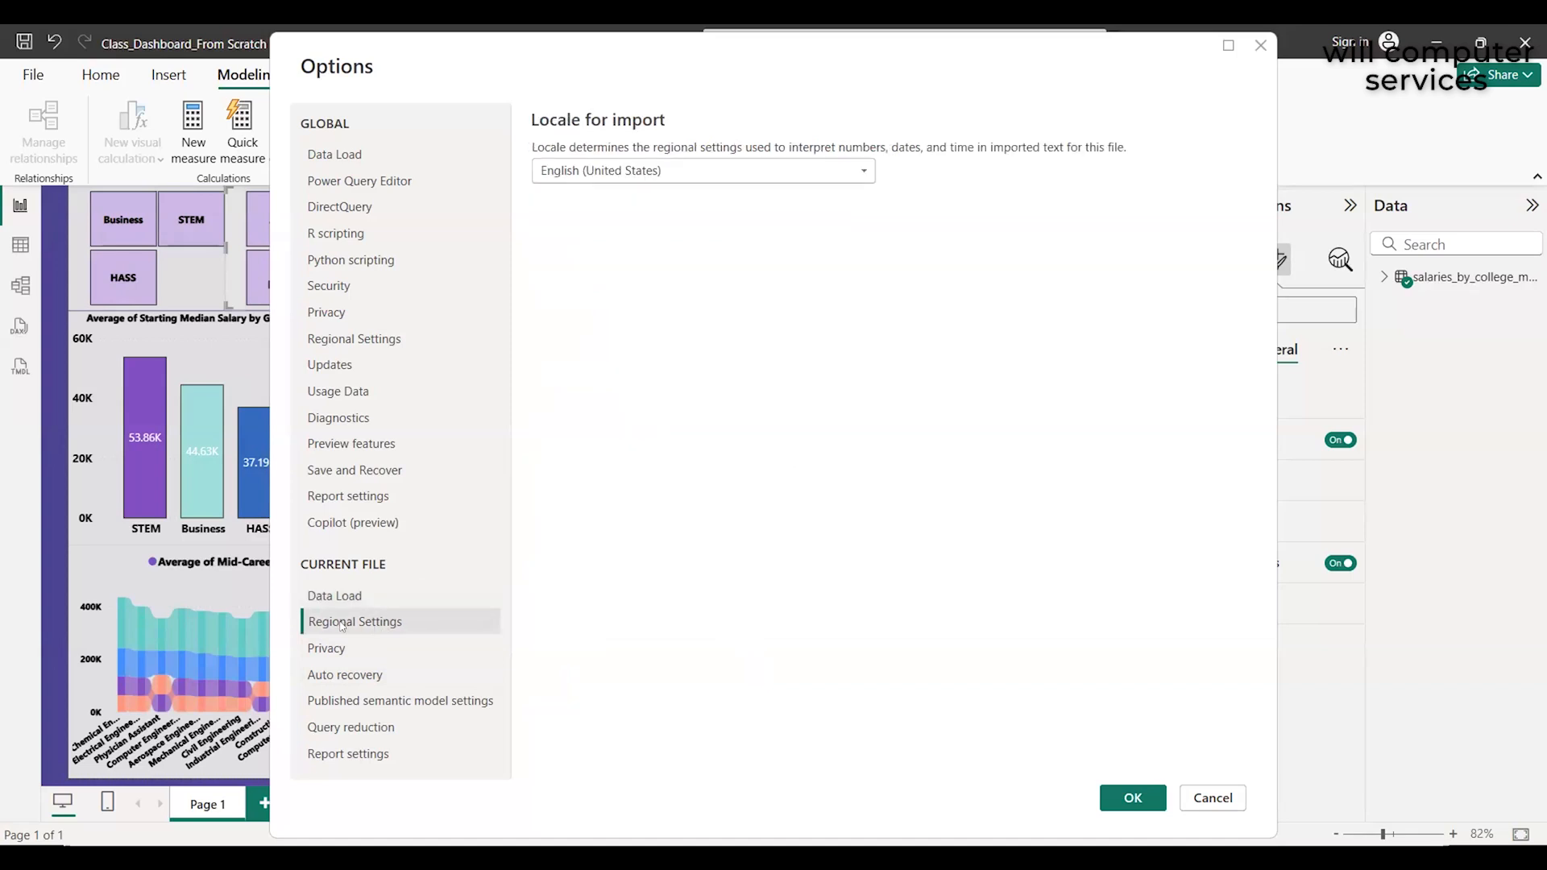
click(331, 648)
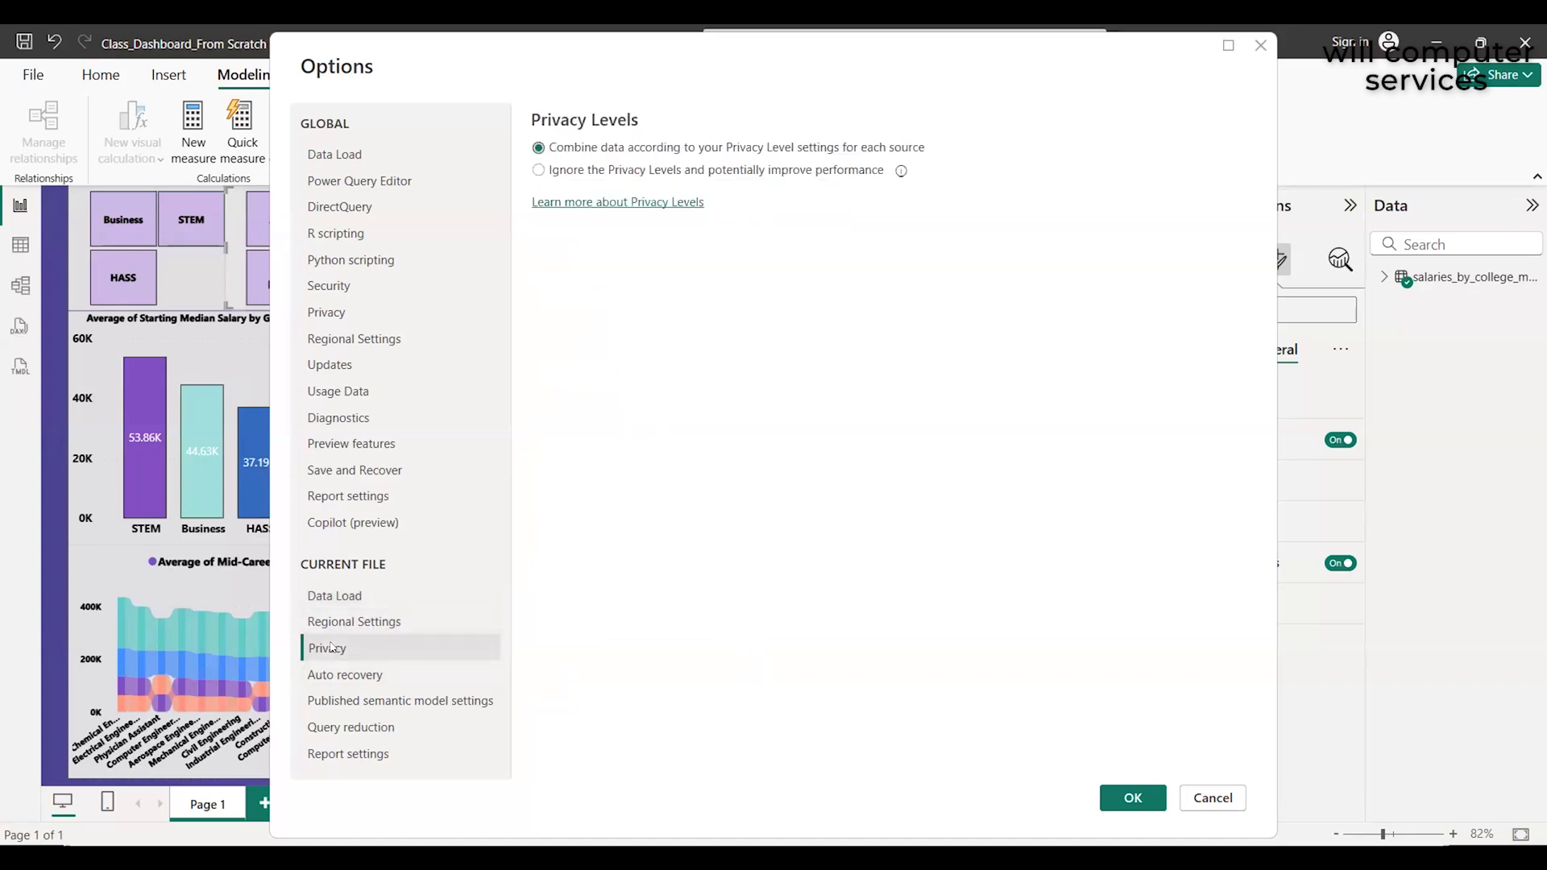
click(345, 677)
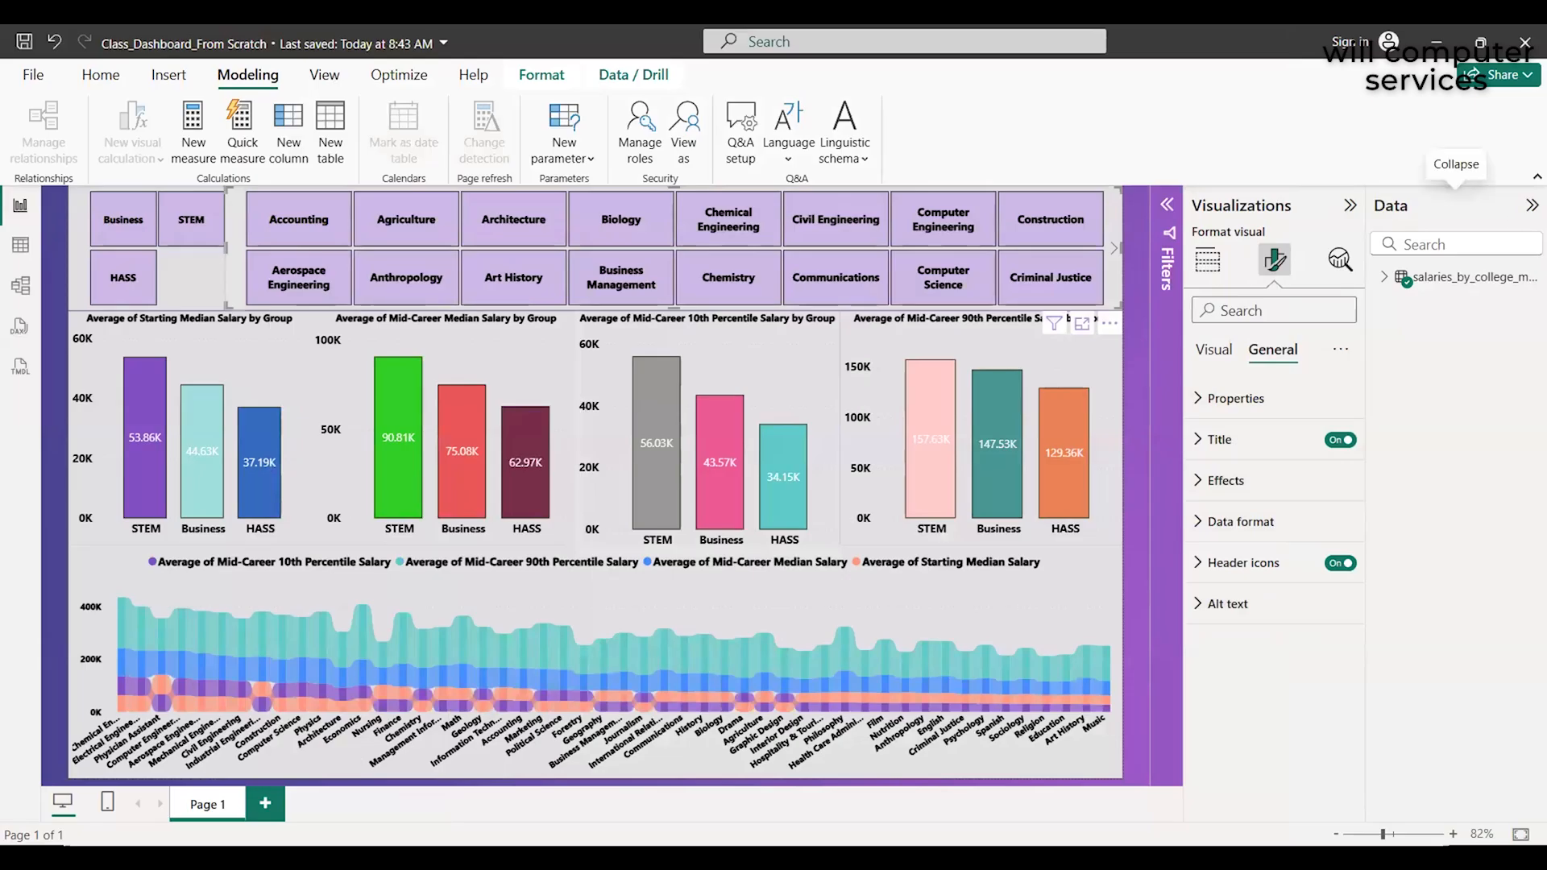
Tour the Data, Visualizations and Filters panes for the Undergraduate Major slicer, collapsing and reopening the Data pane and briefly expanding the Filters pane
click(1532, 205)
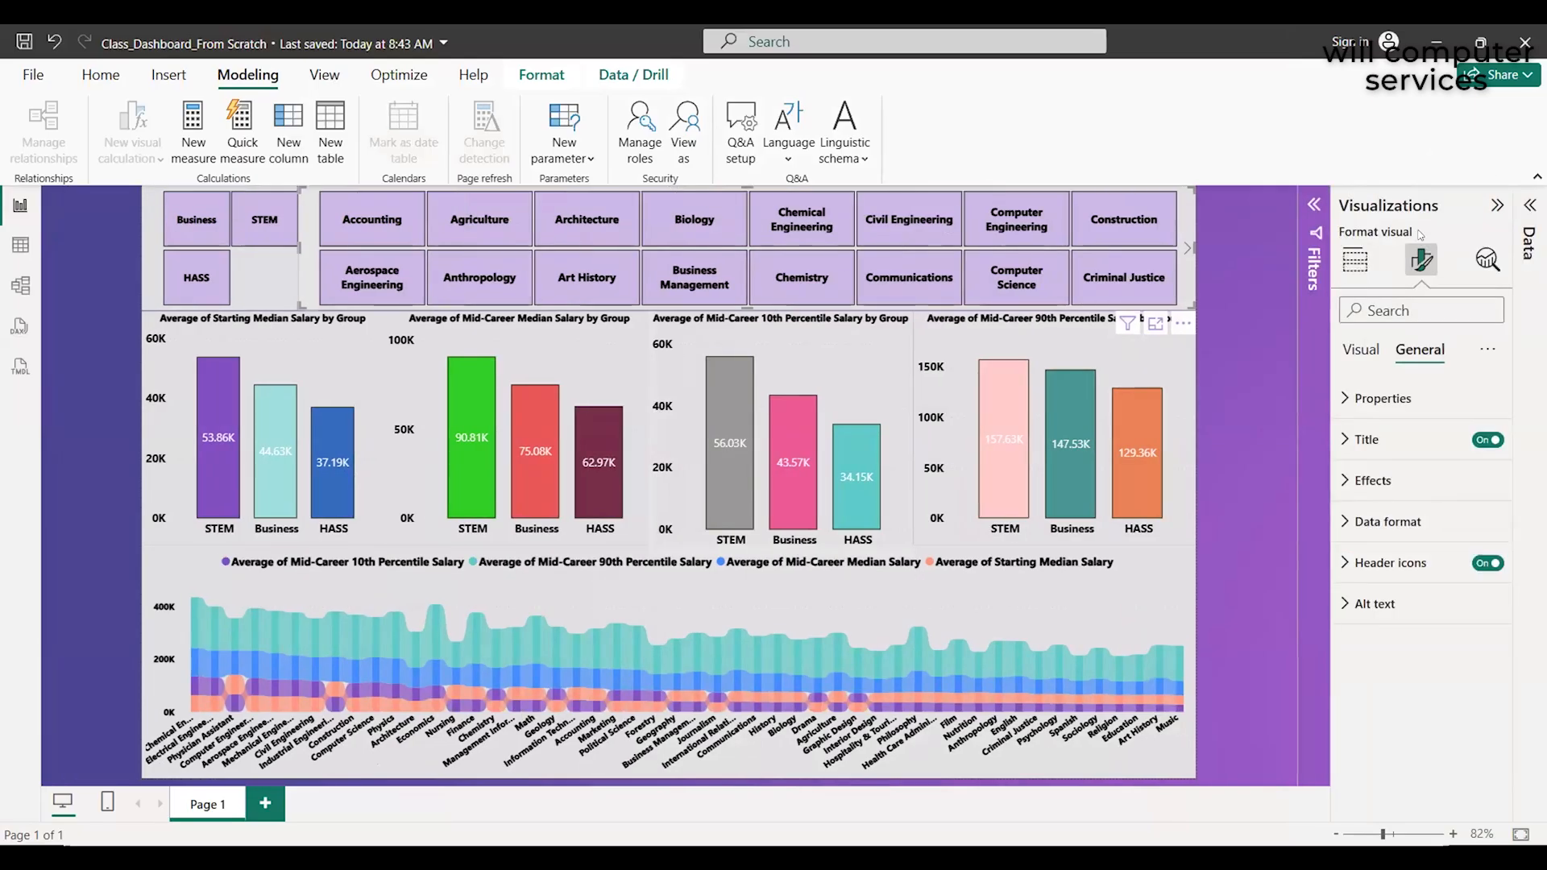
click(1524, 206)
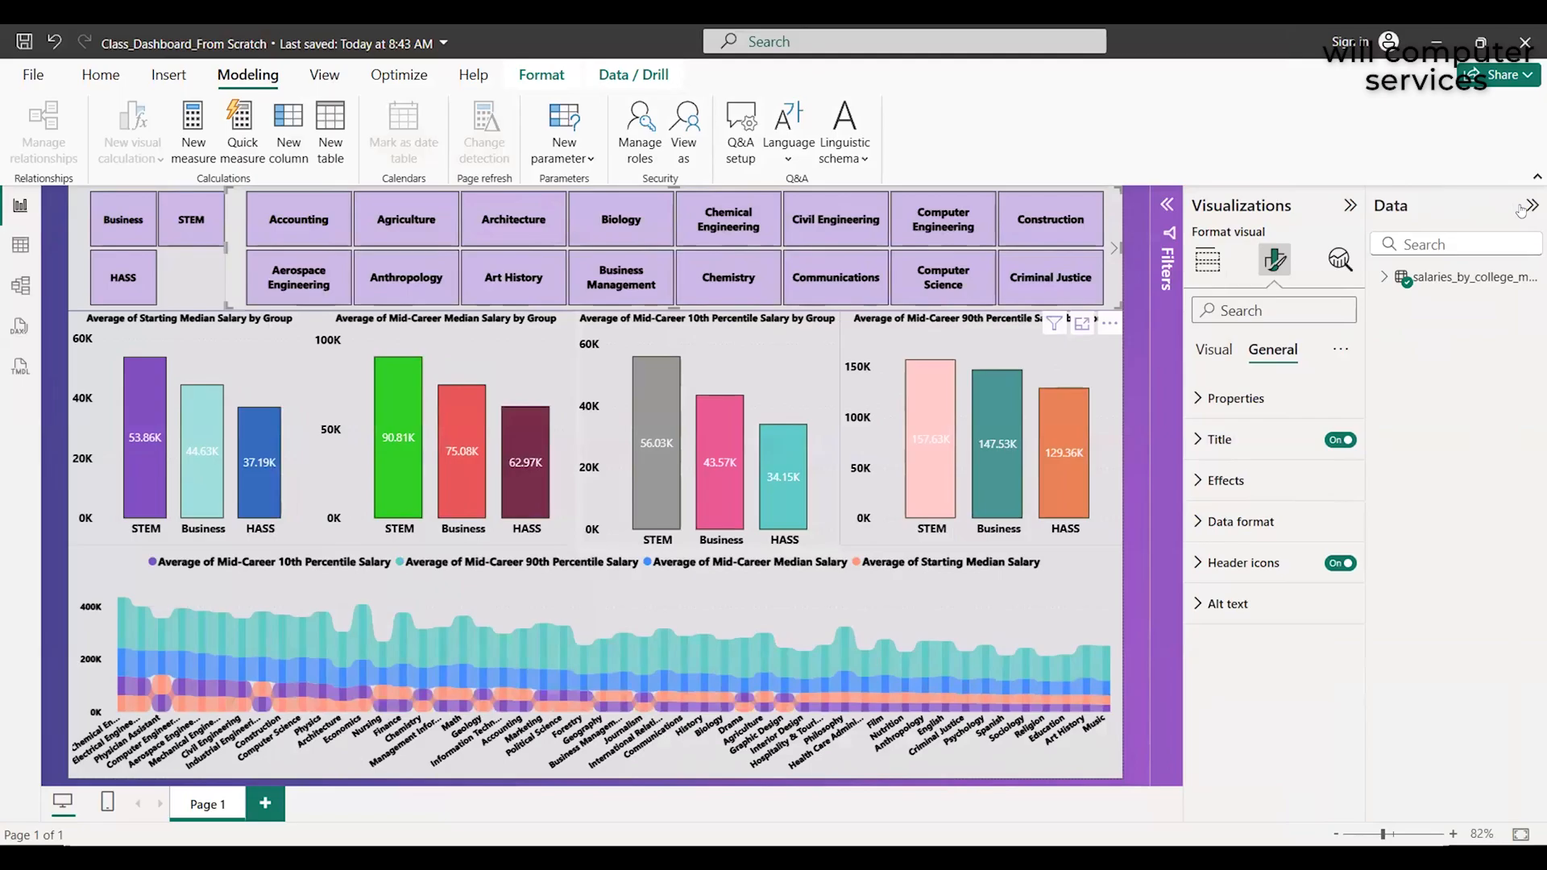
click(1339, 259)
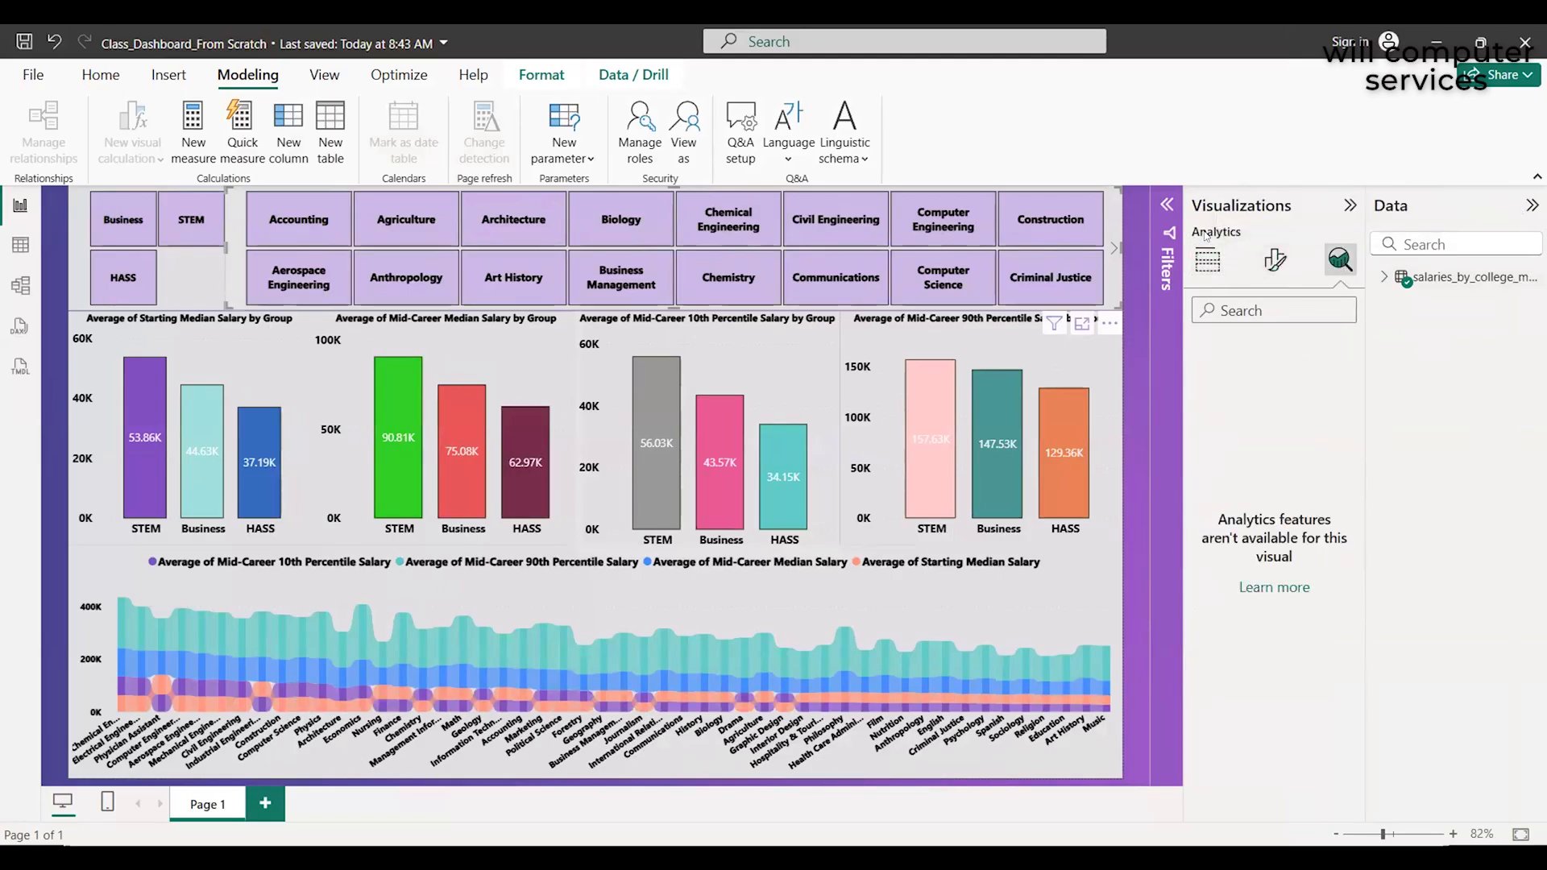
click(1212, 260)
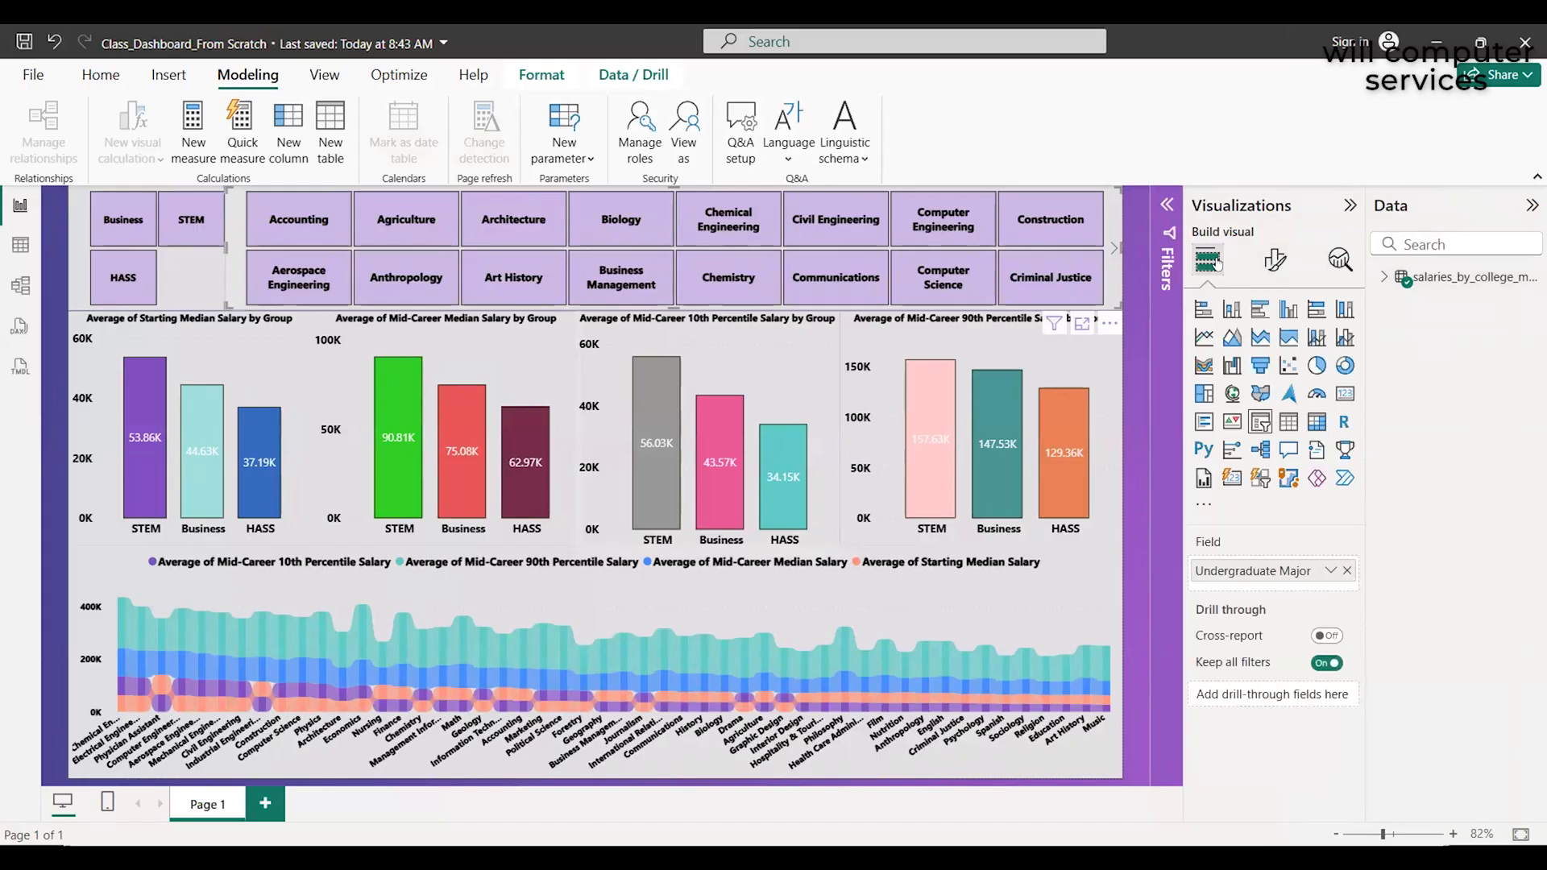
click(1166, 205)
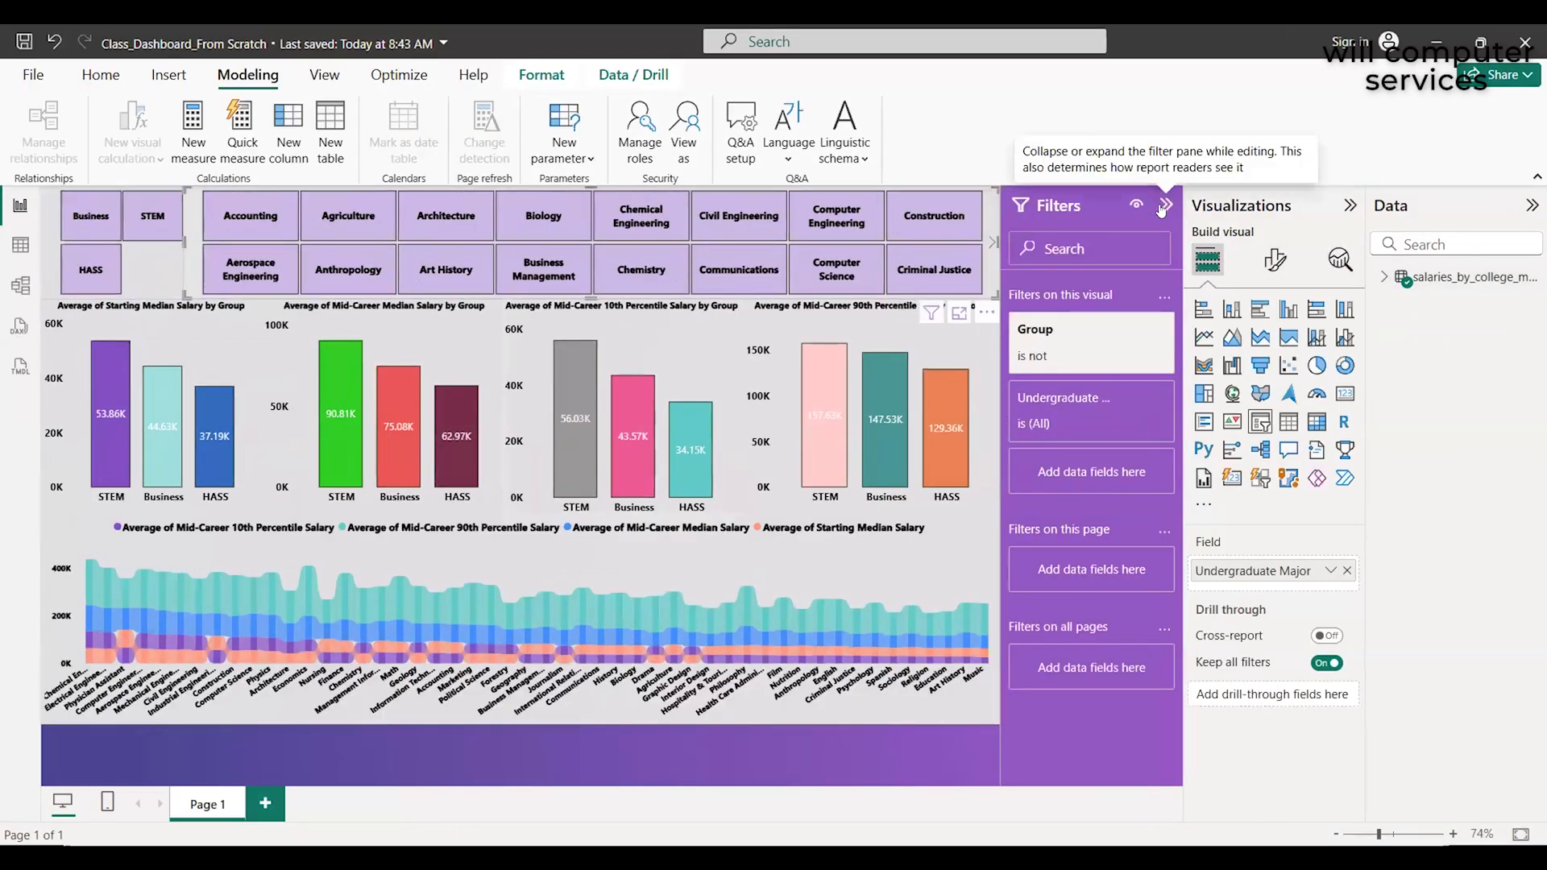
click(1164, 206)
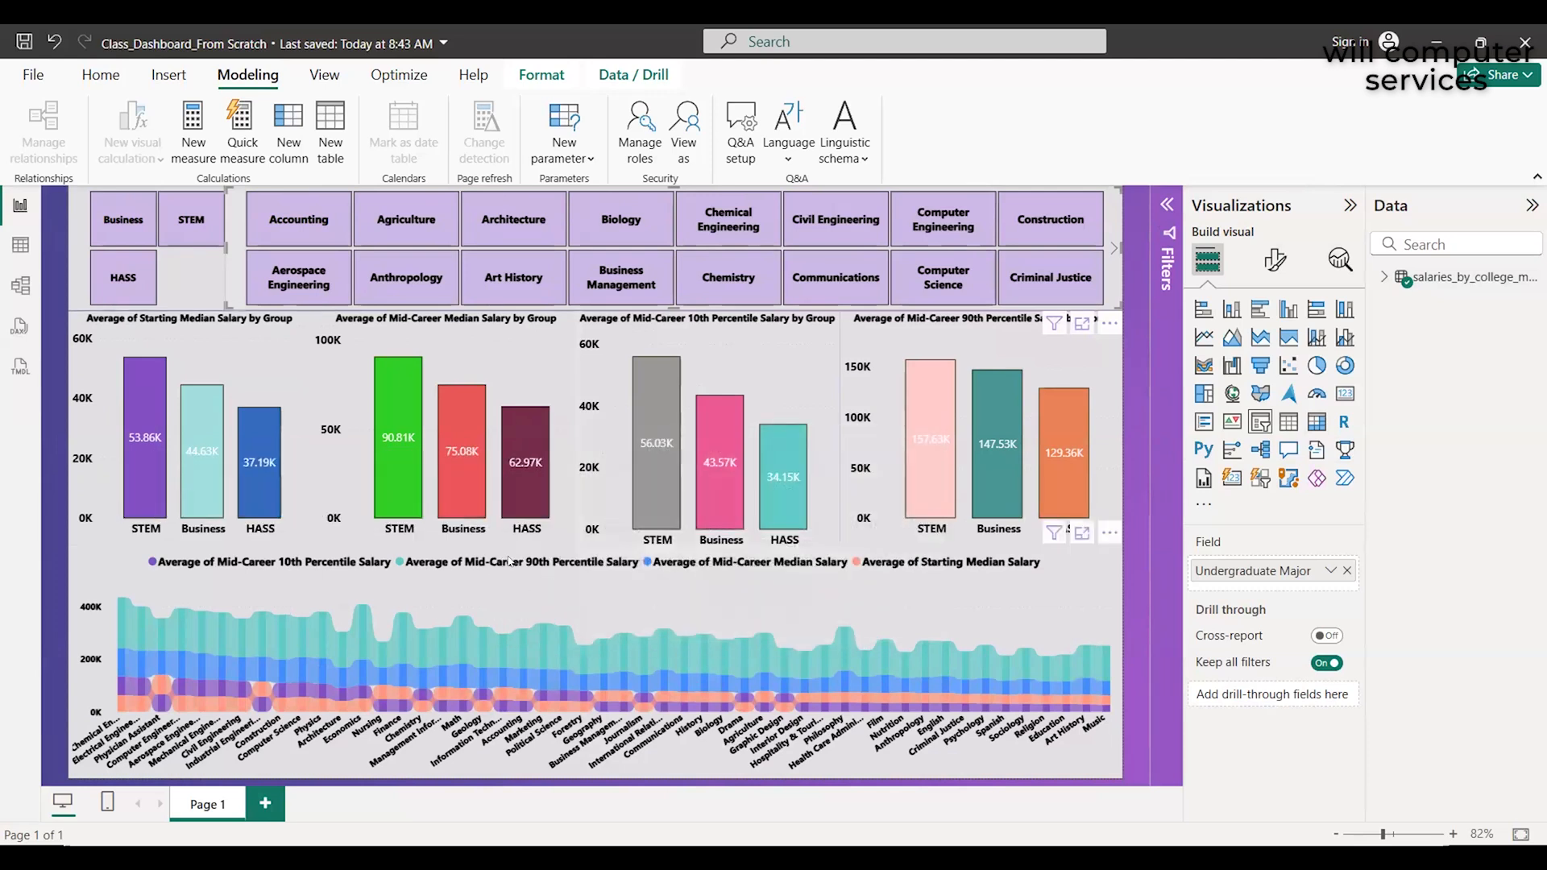
Compare the field assignments and visual formatting categories of the Starting Median Salary and Mid-Career Median Salary column charts
mouse_move(150, 456)
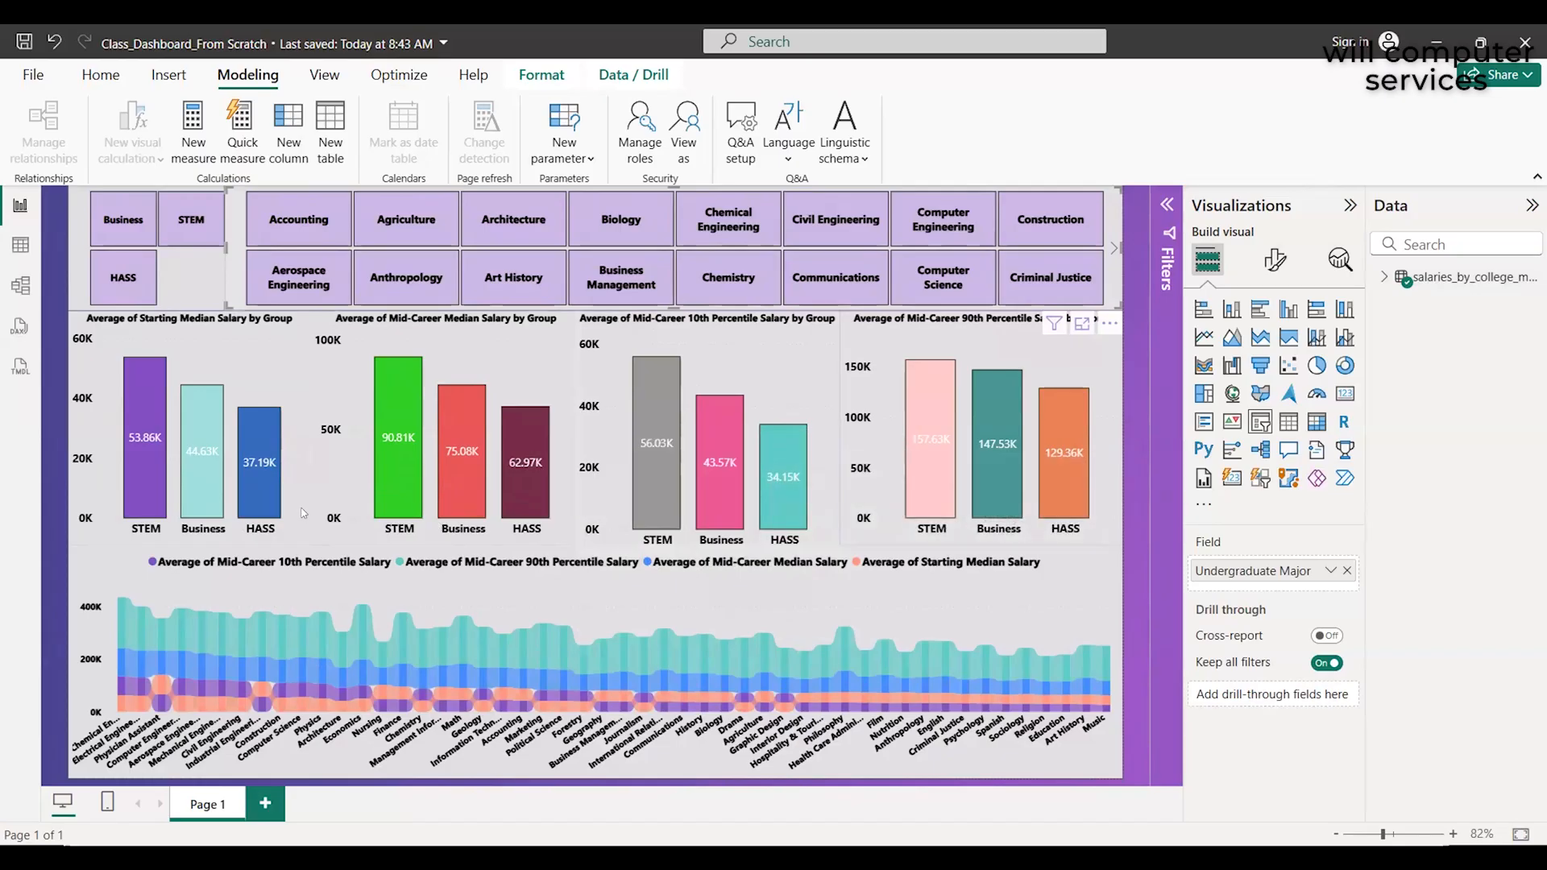
mouse_move(158, 417)
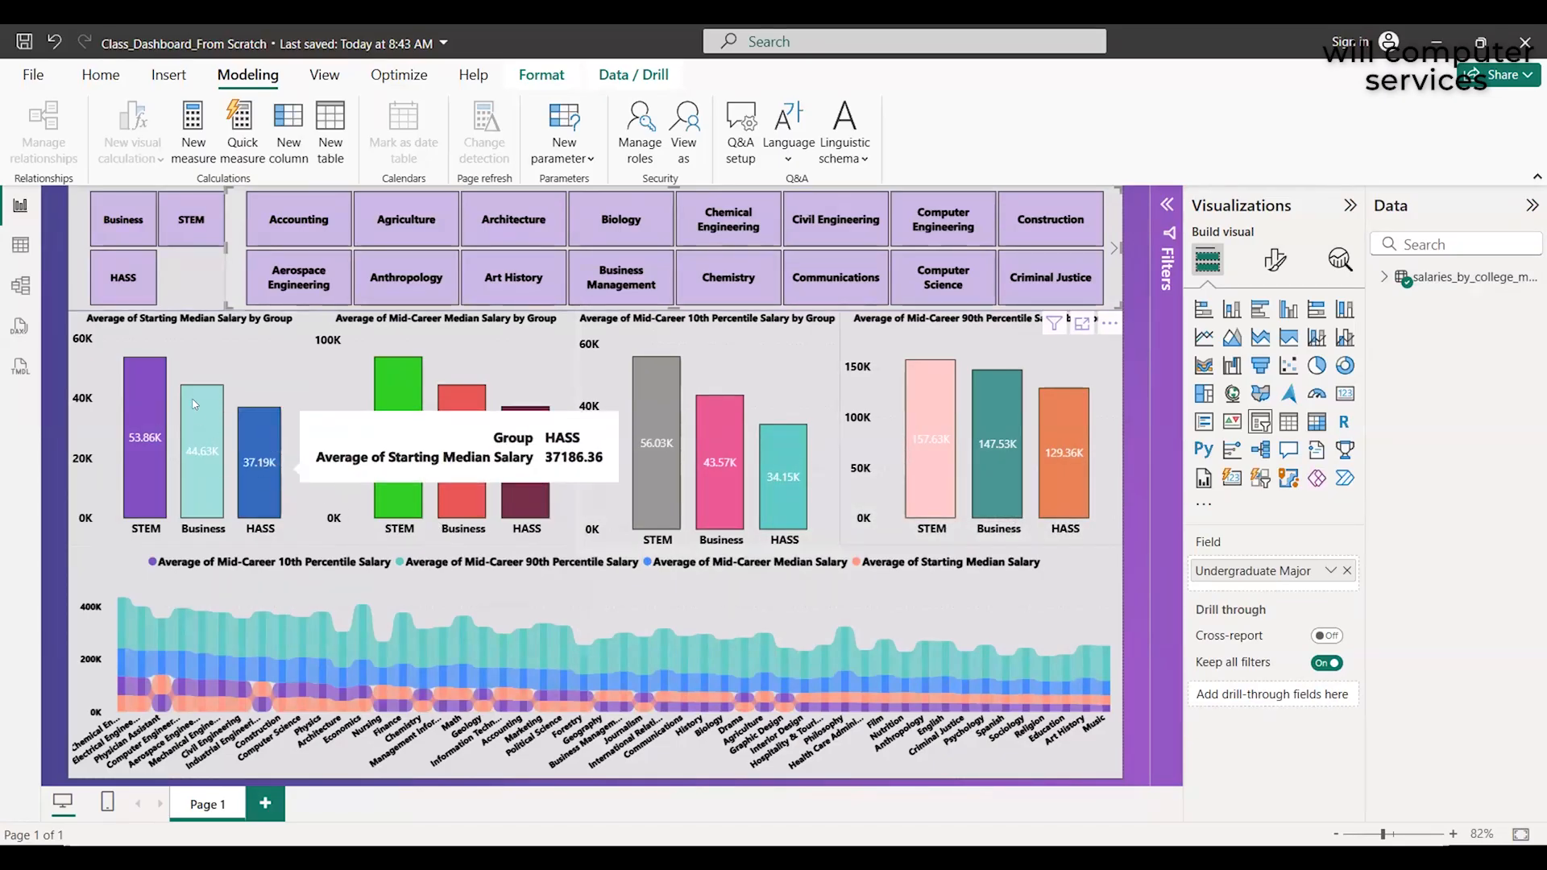
click(224, 355)
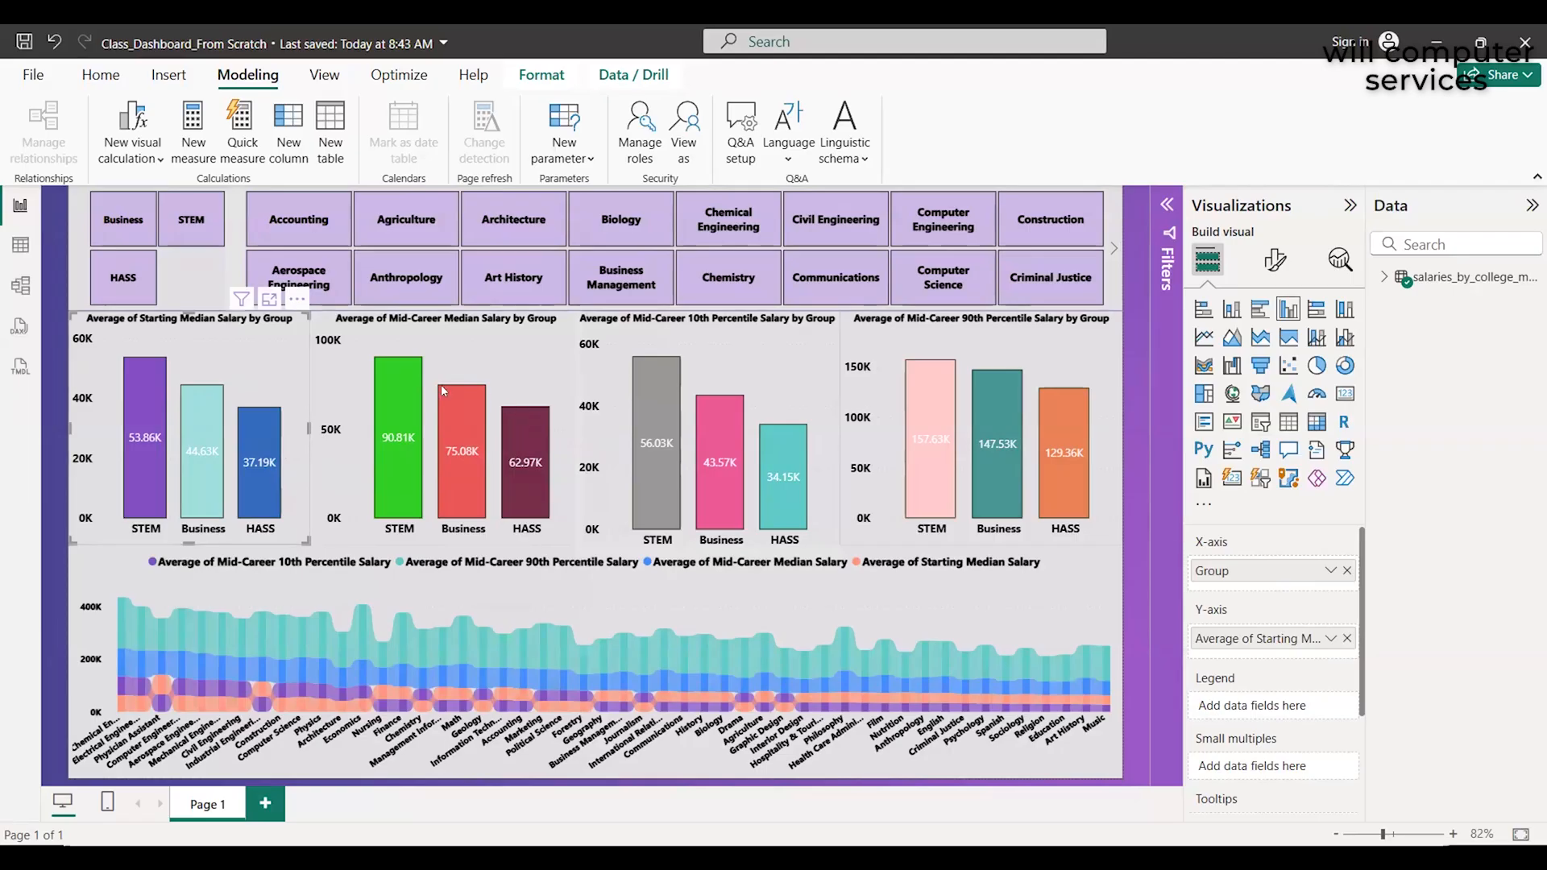
click(506, 359)
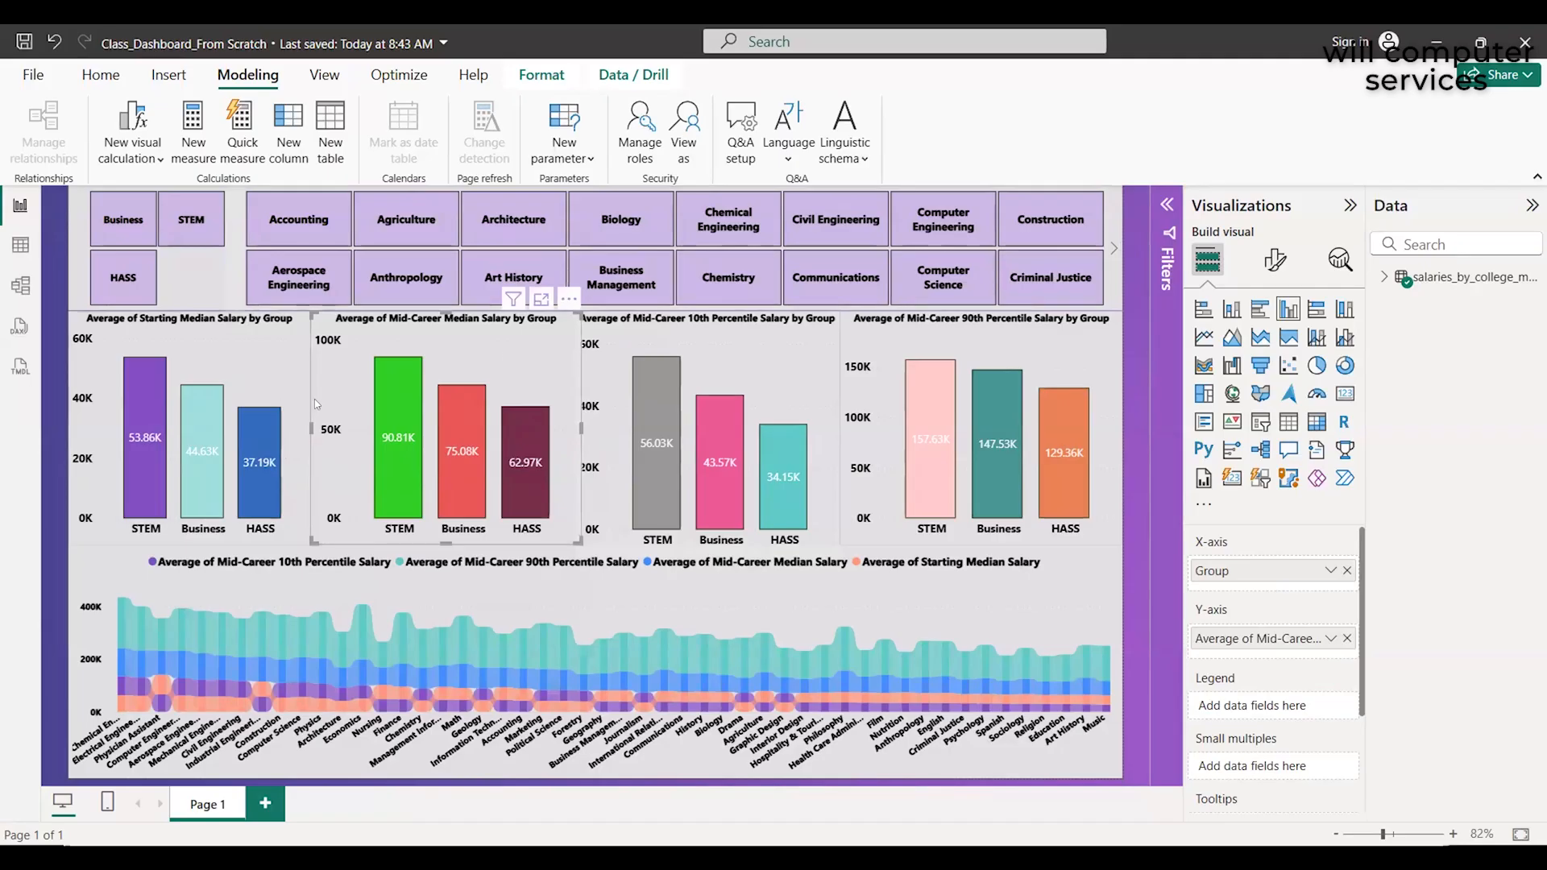
click(246, 365)
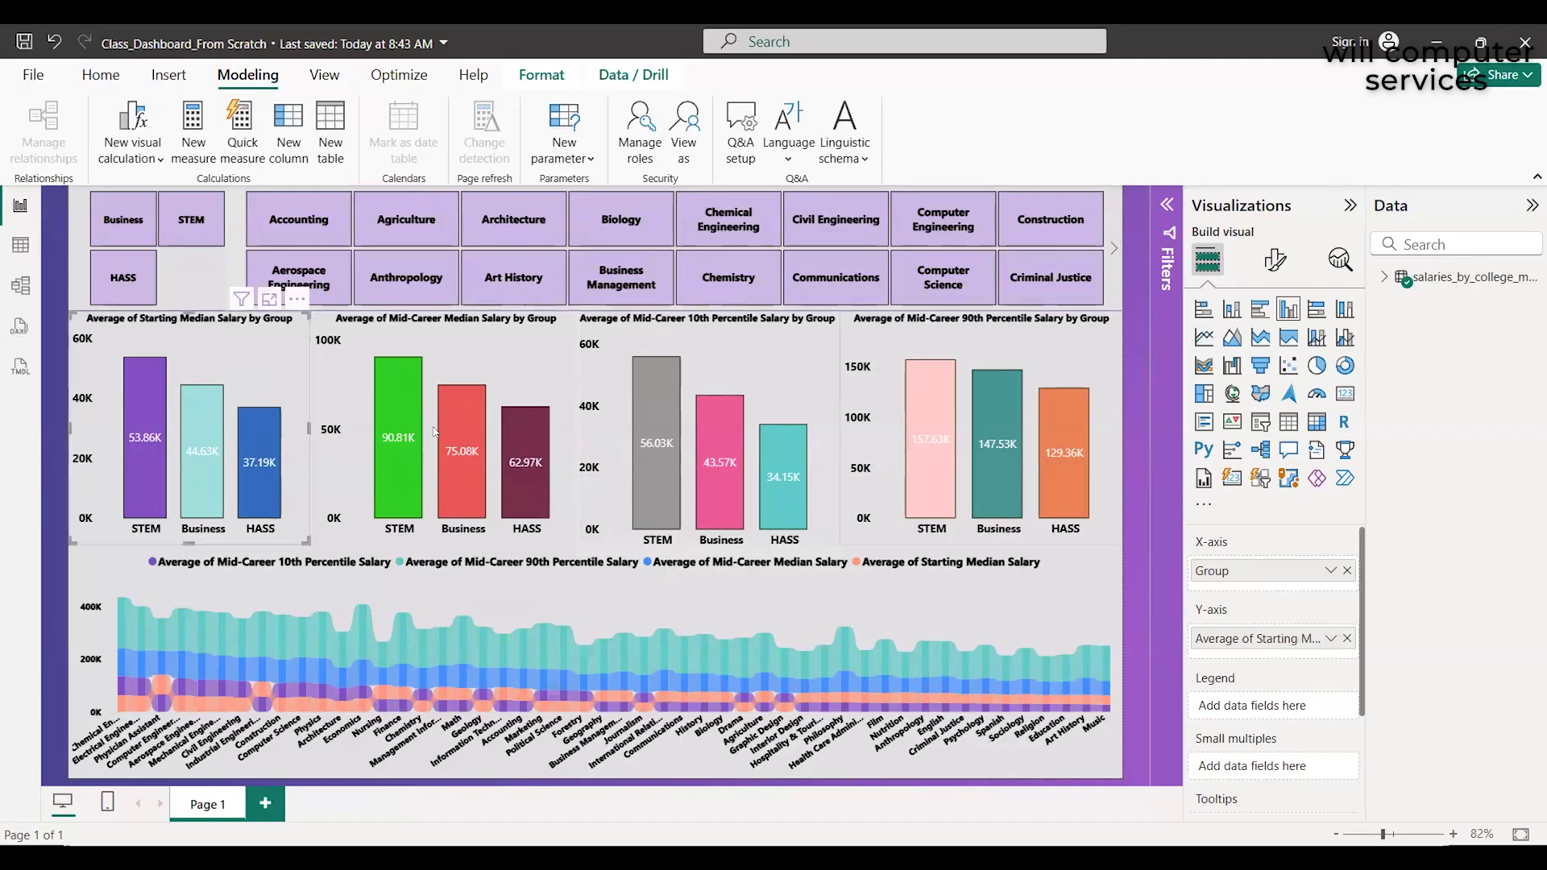
click(522, 347)
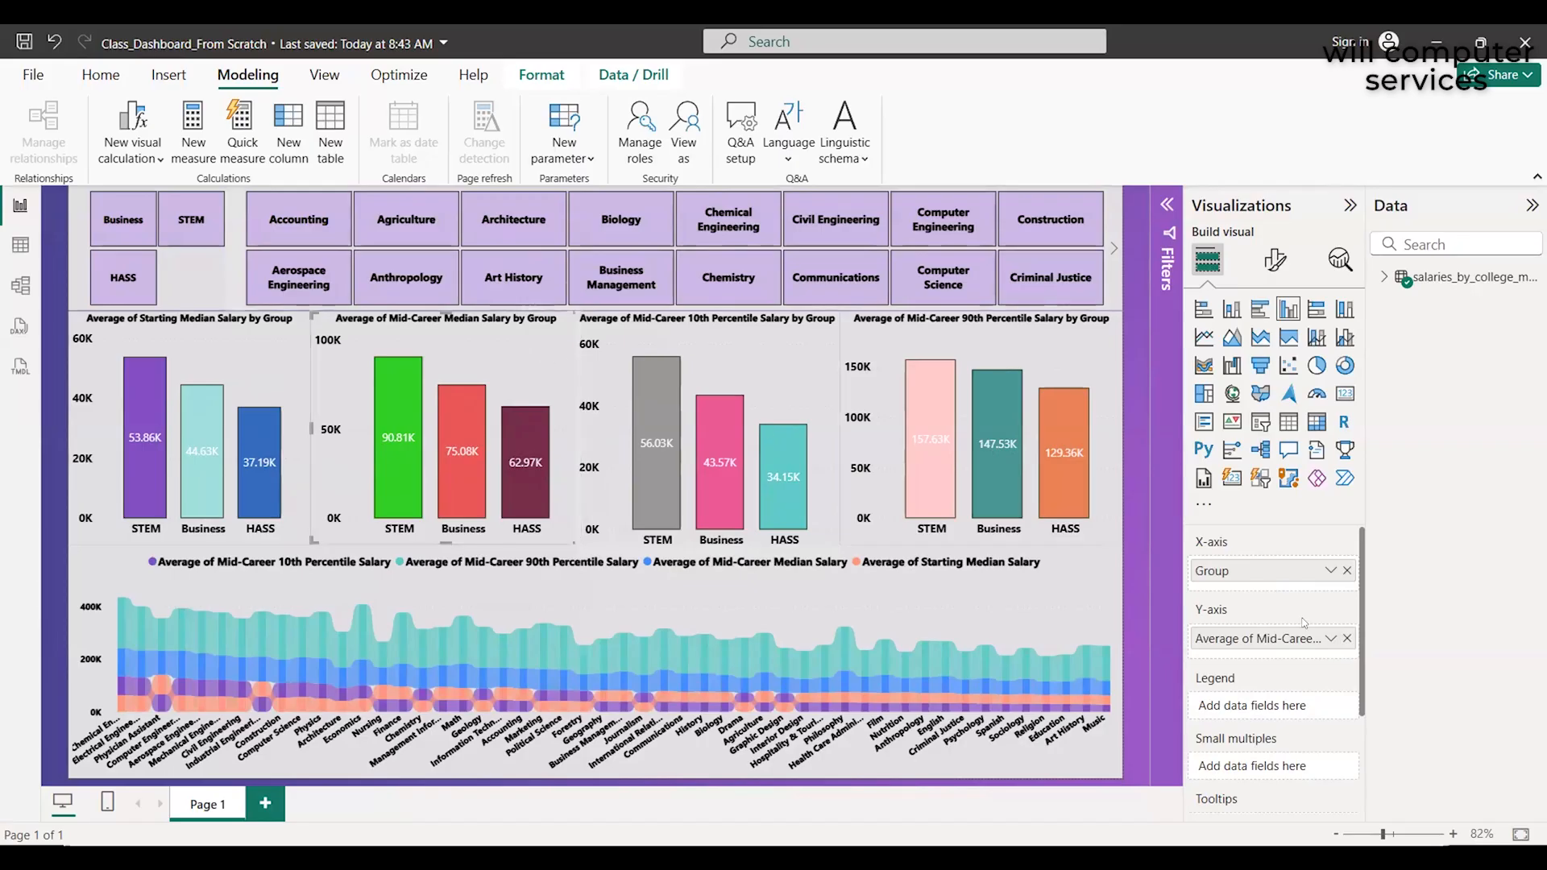
scroll(1304, 623, down, 3)
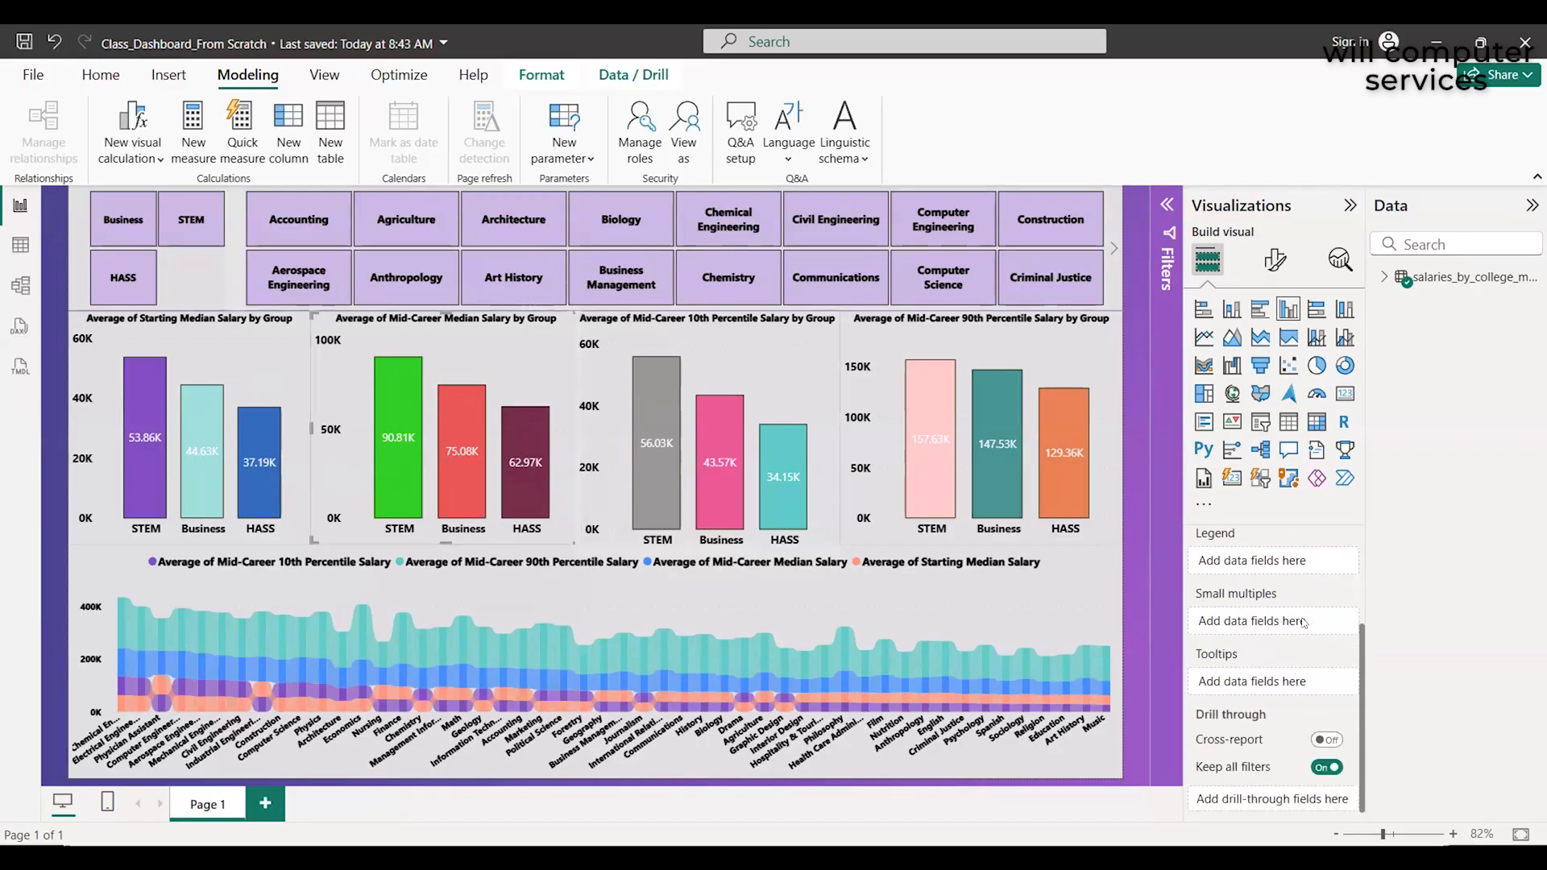
click(1274, 260)
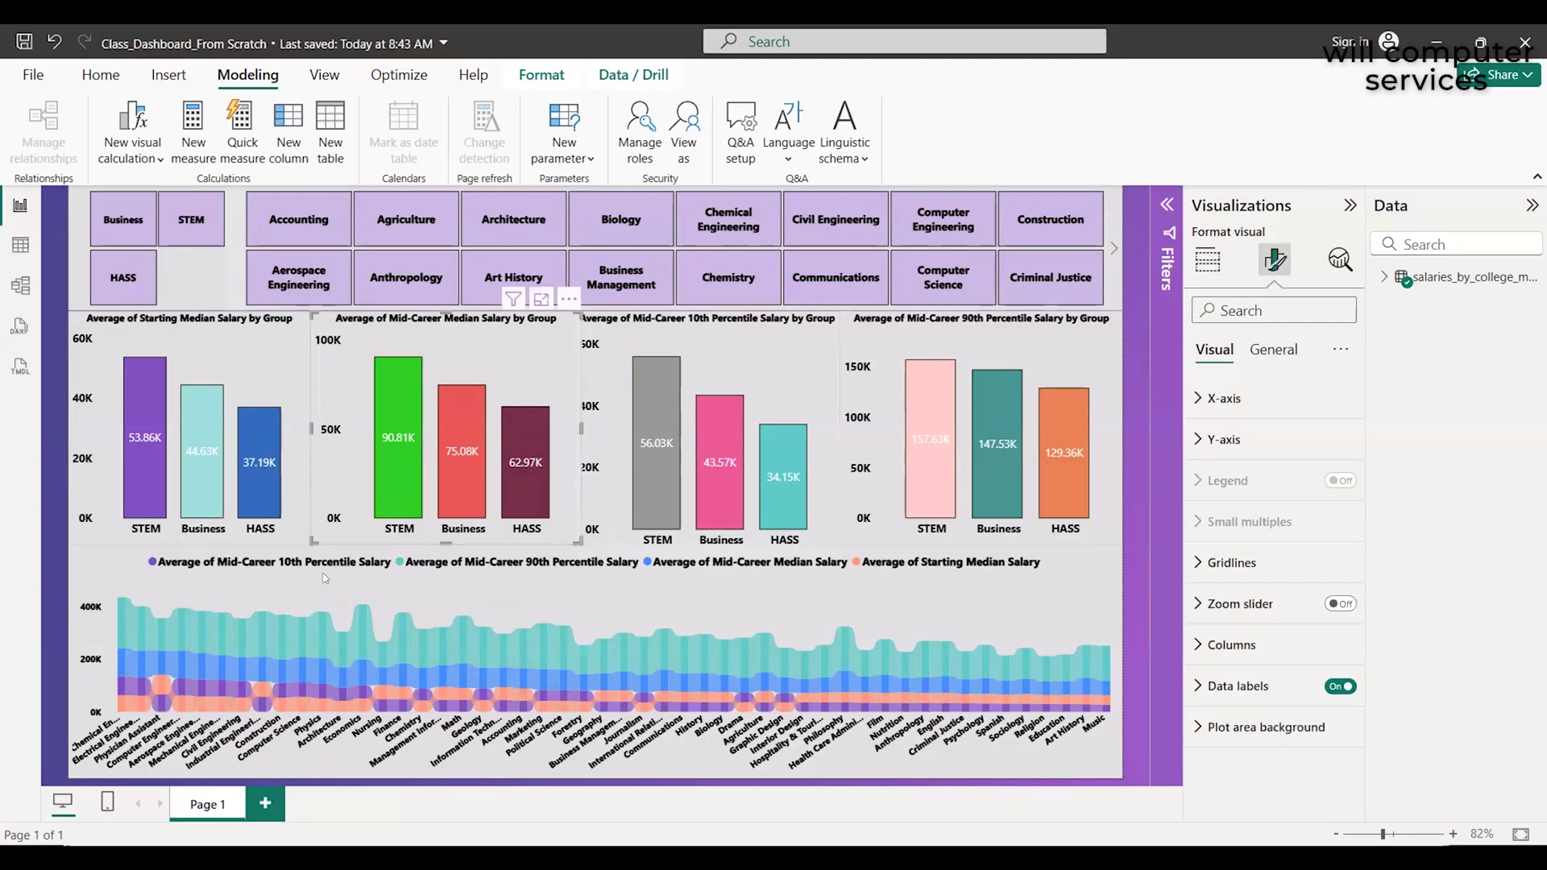
click(199, 370)
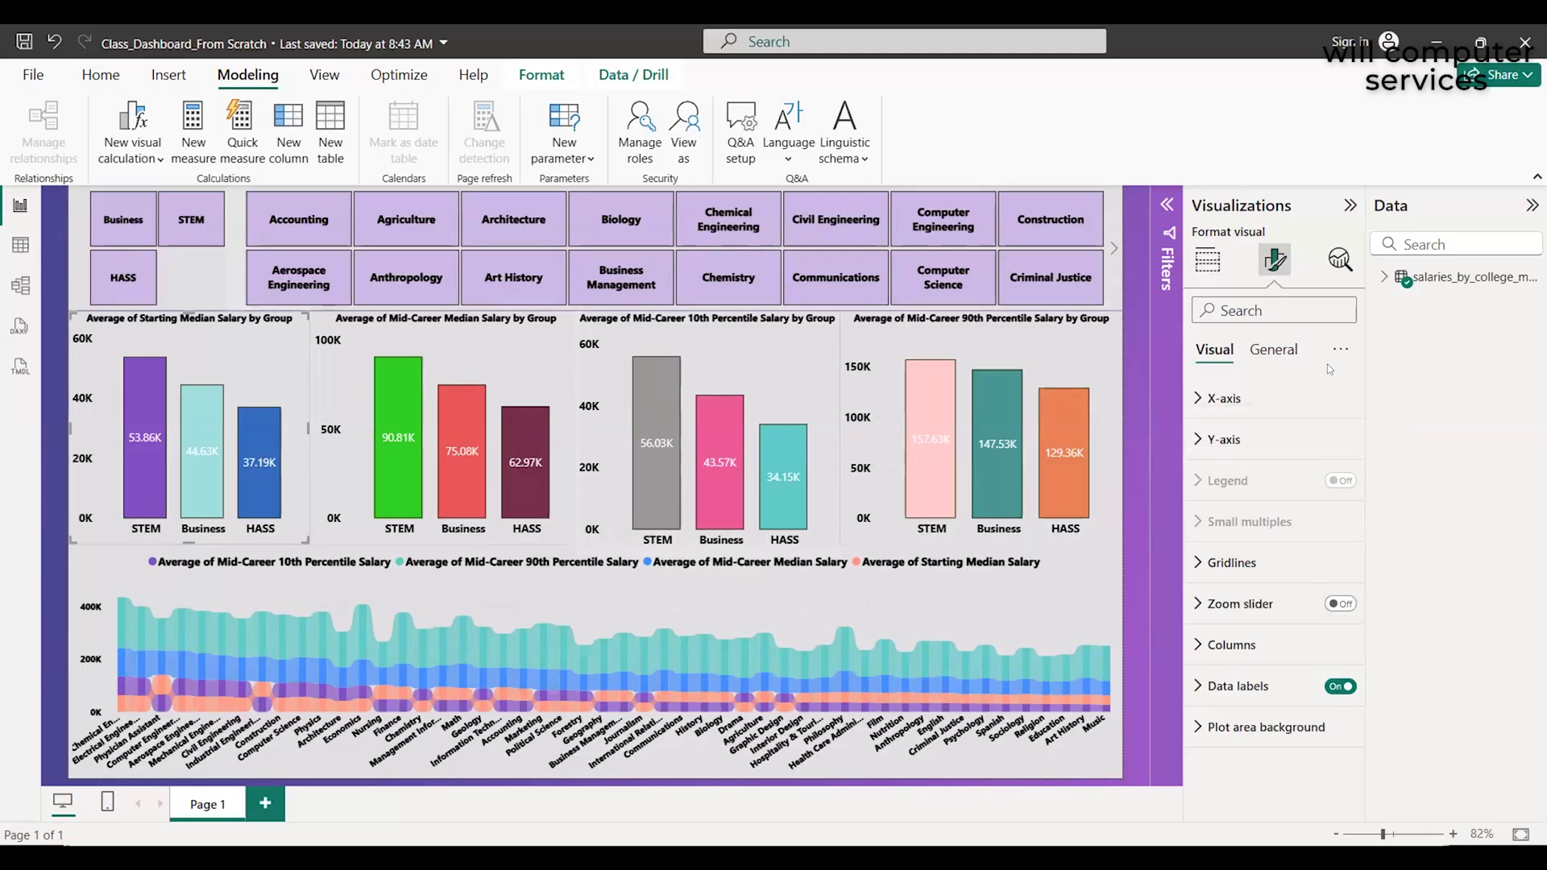
Collapse and reopen the Data pane, and expand the salaries table to list the fields behind the Starting Median Salary chart
click(1520, 215)
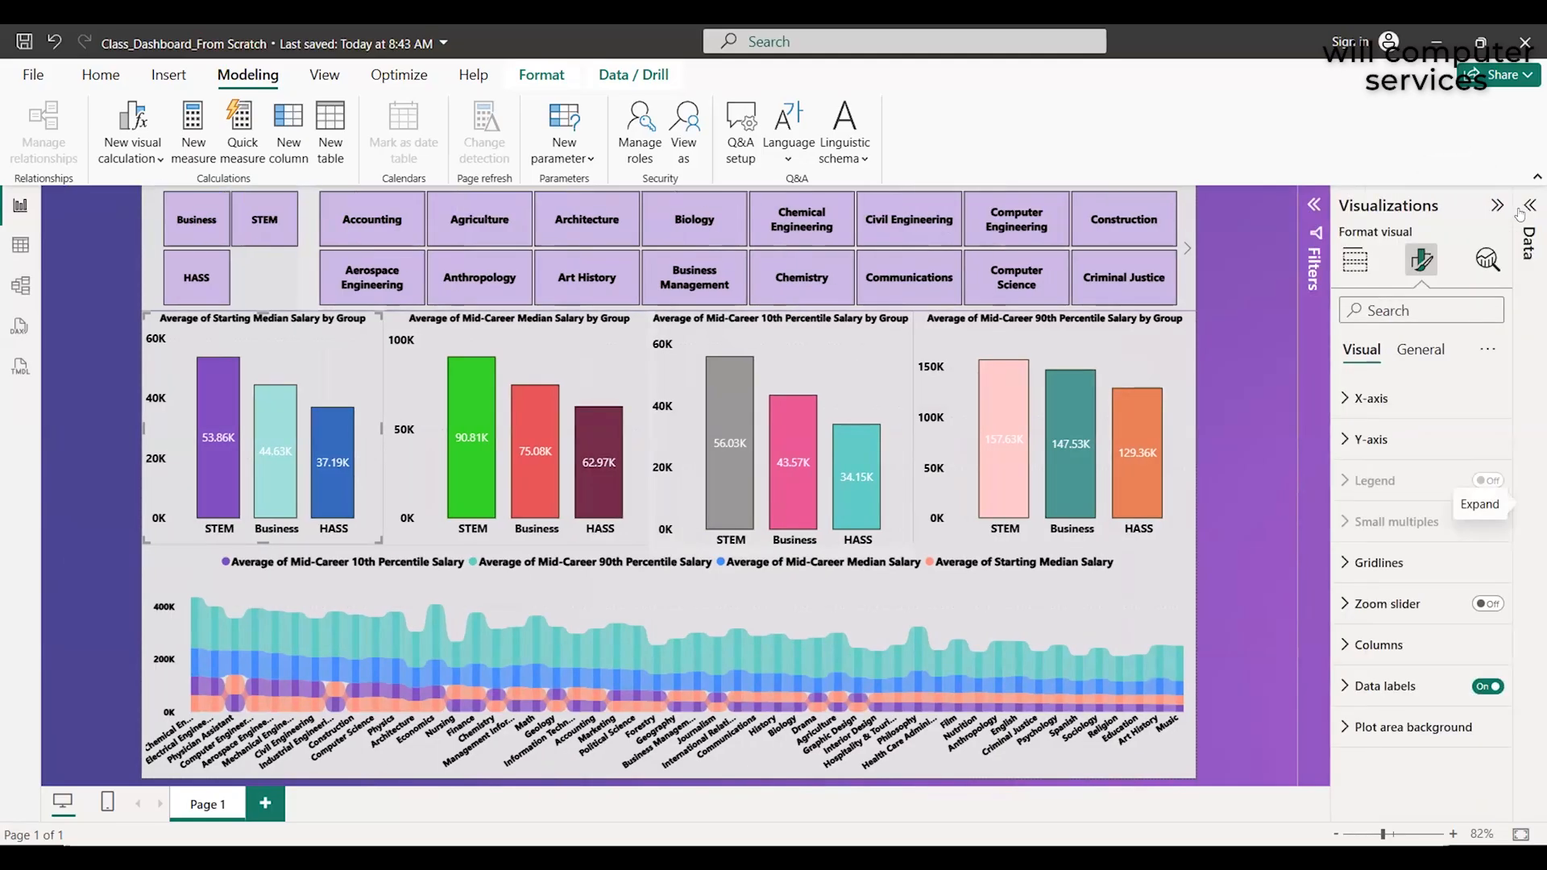
click(1521, 206)
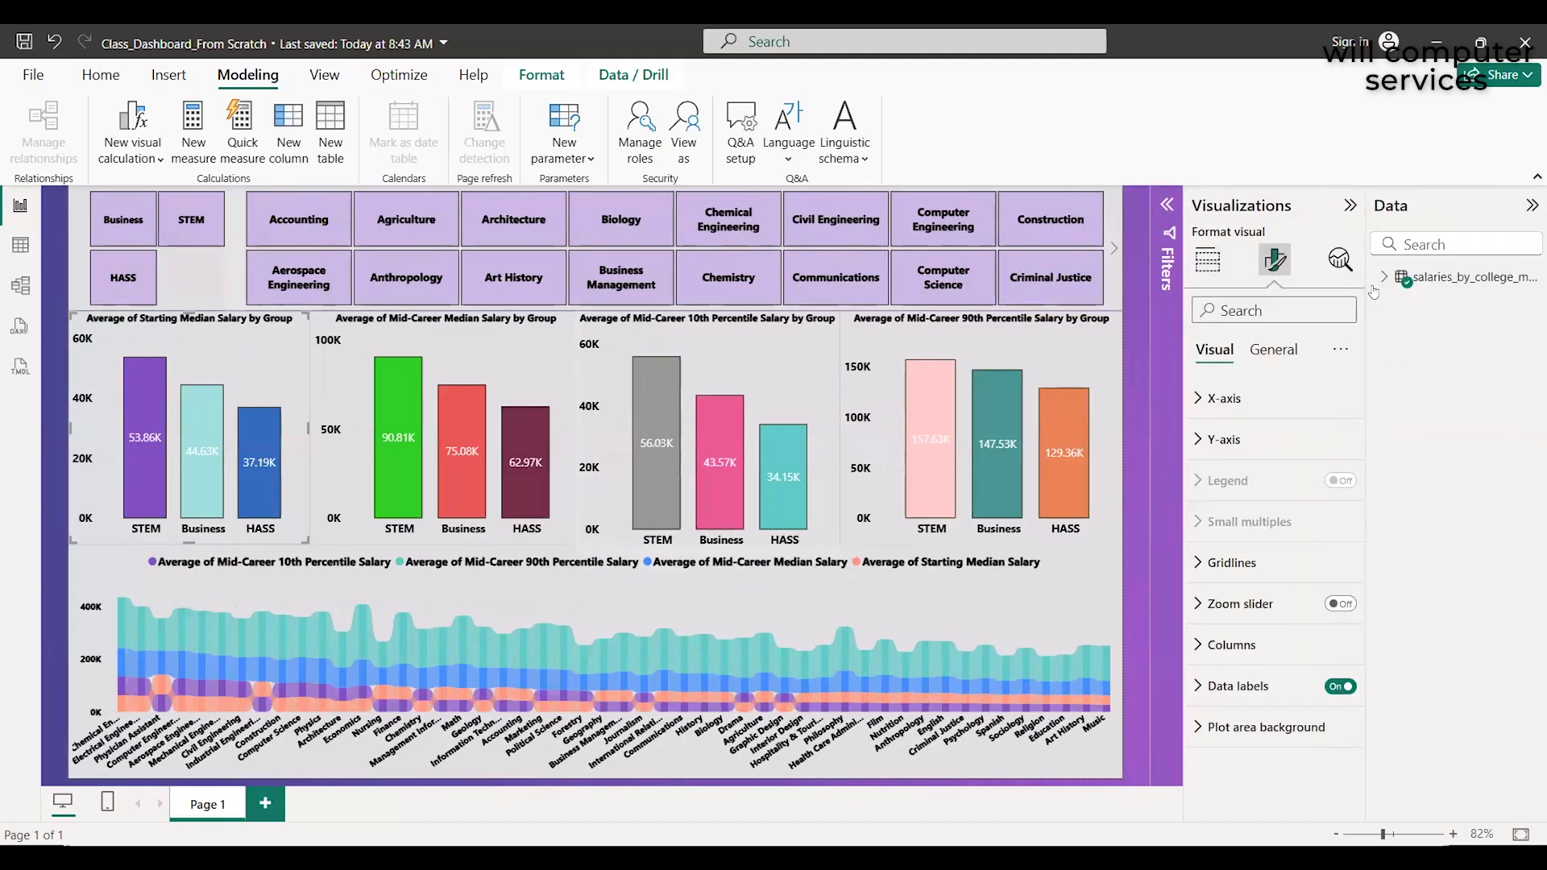
click(1377, 278)
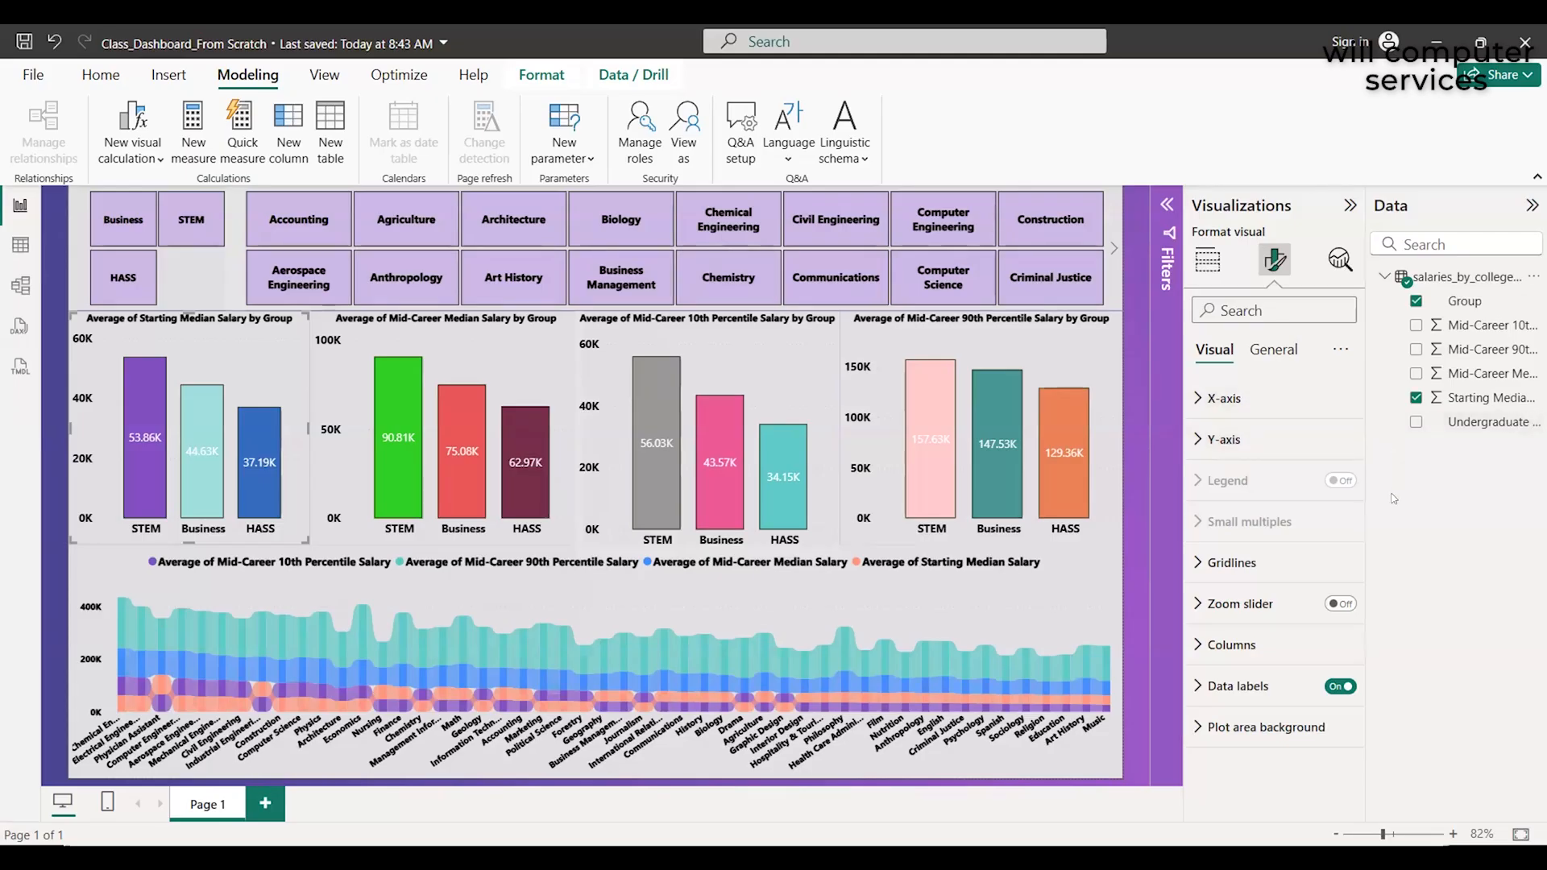
Review the analytics options, formatting categories and field assignments of the Starting Median Salary column chart
click(1340, 259)
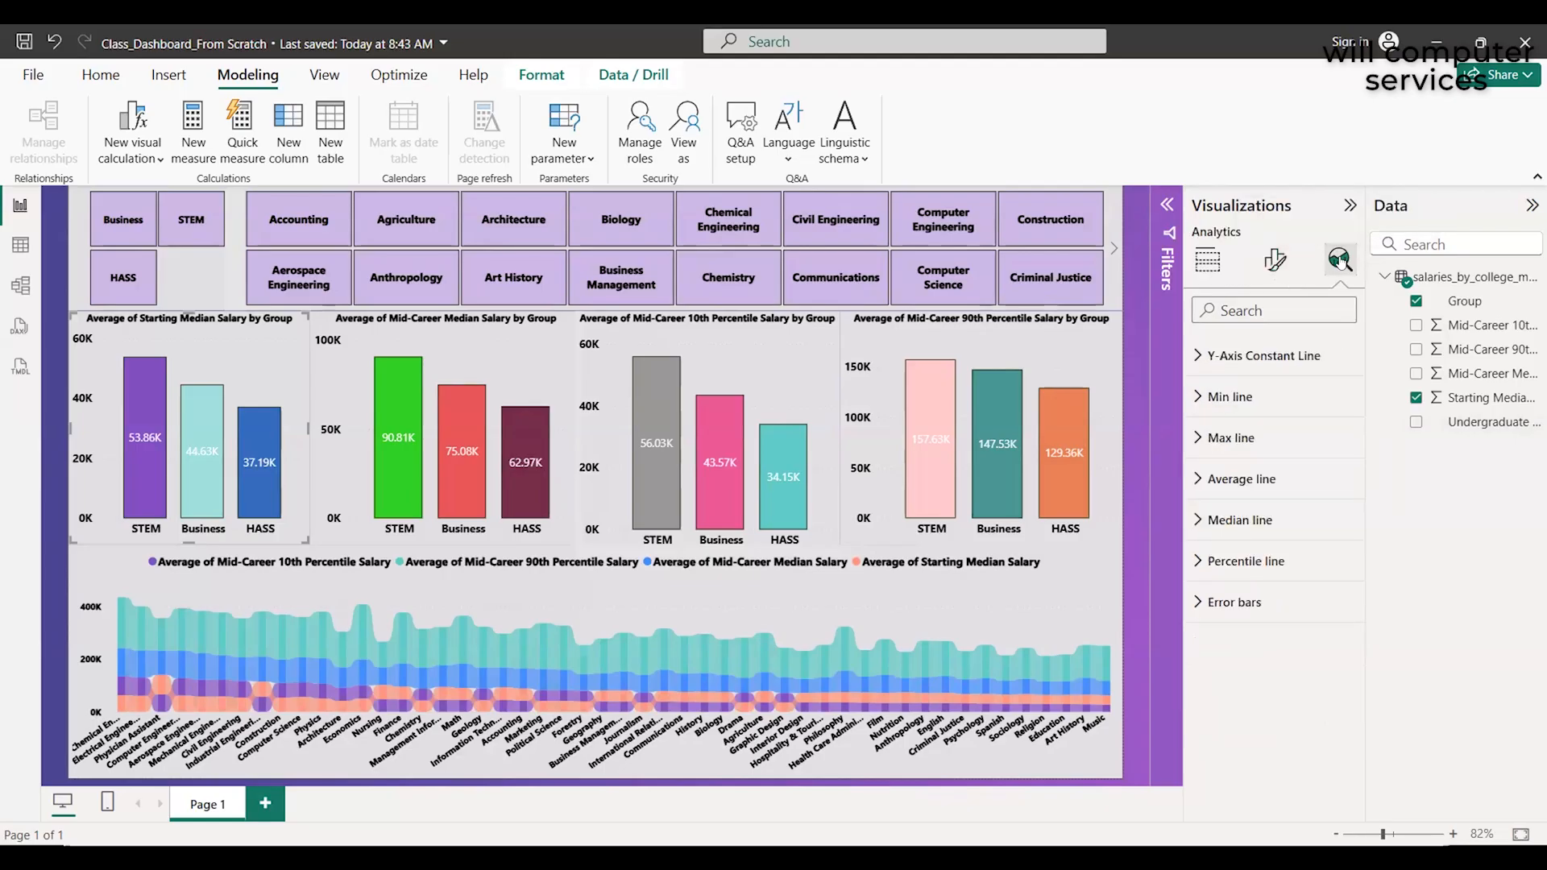
click(1261, 262)
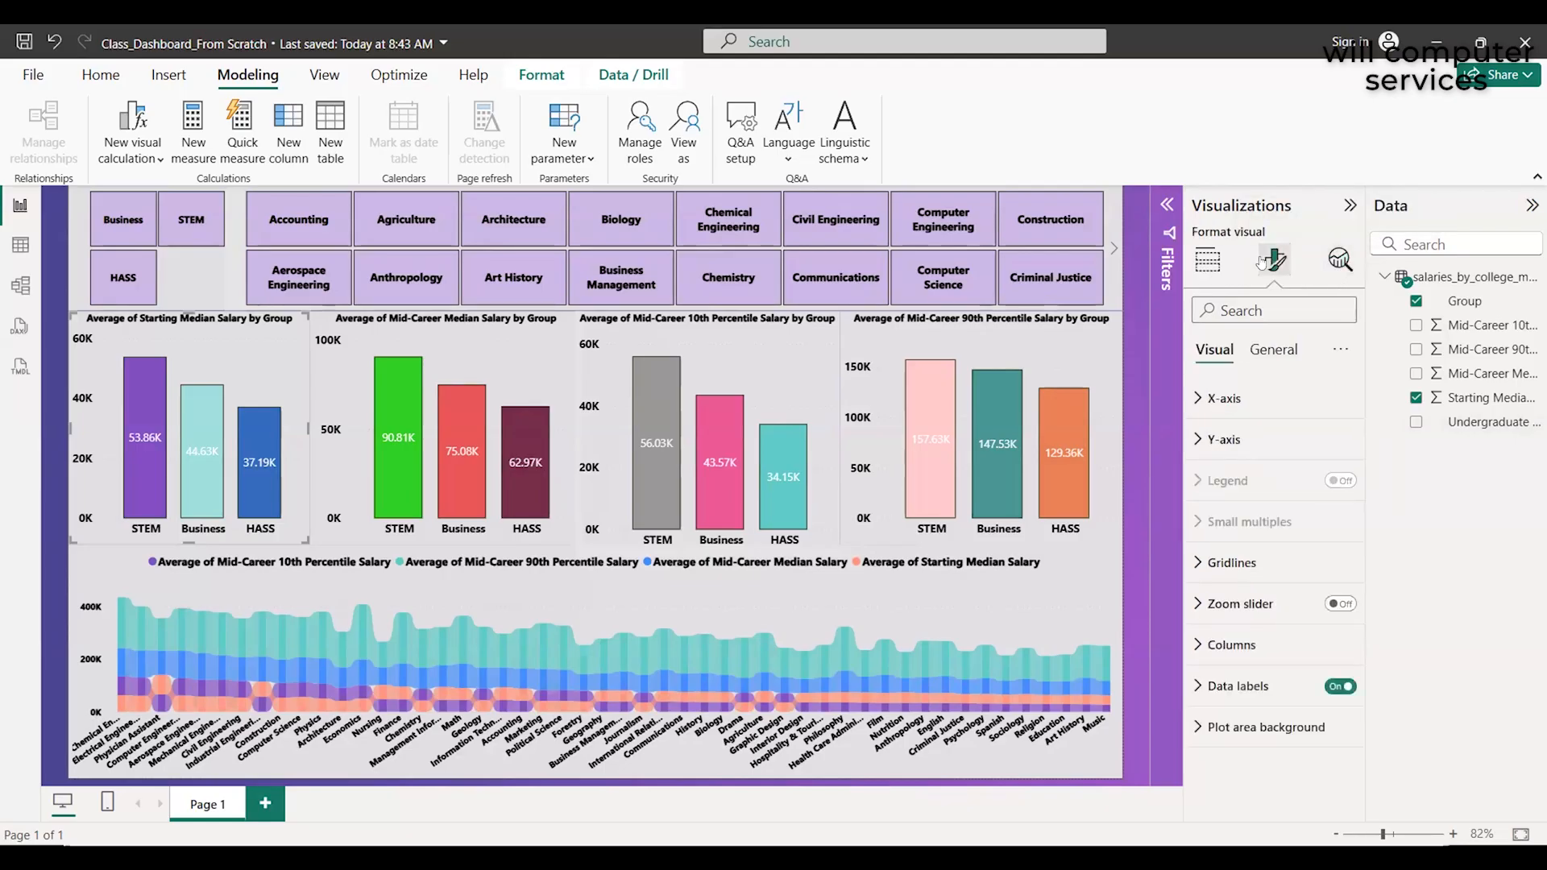
click(1192, 262)
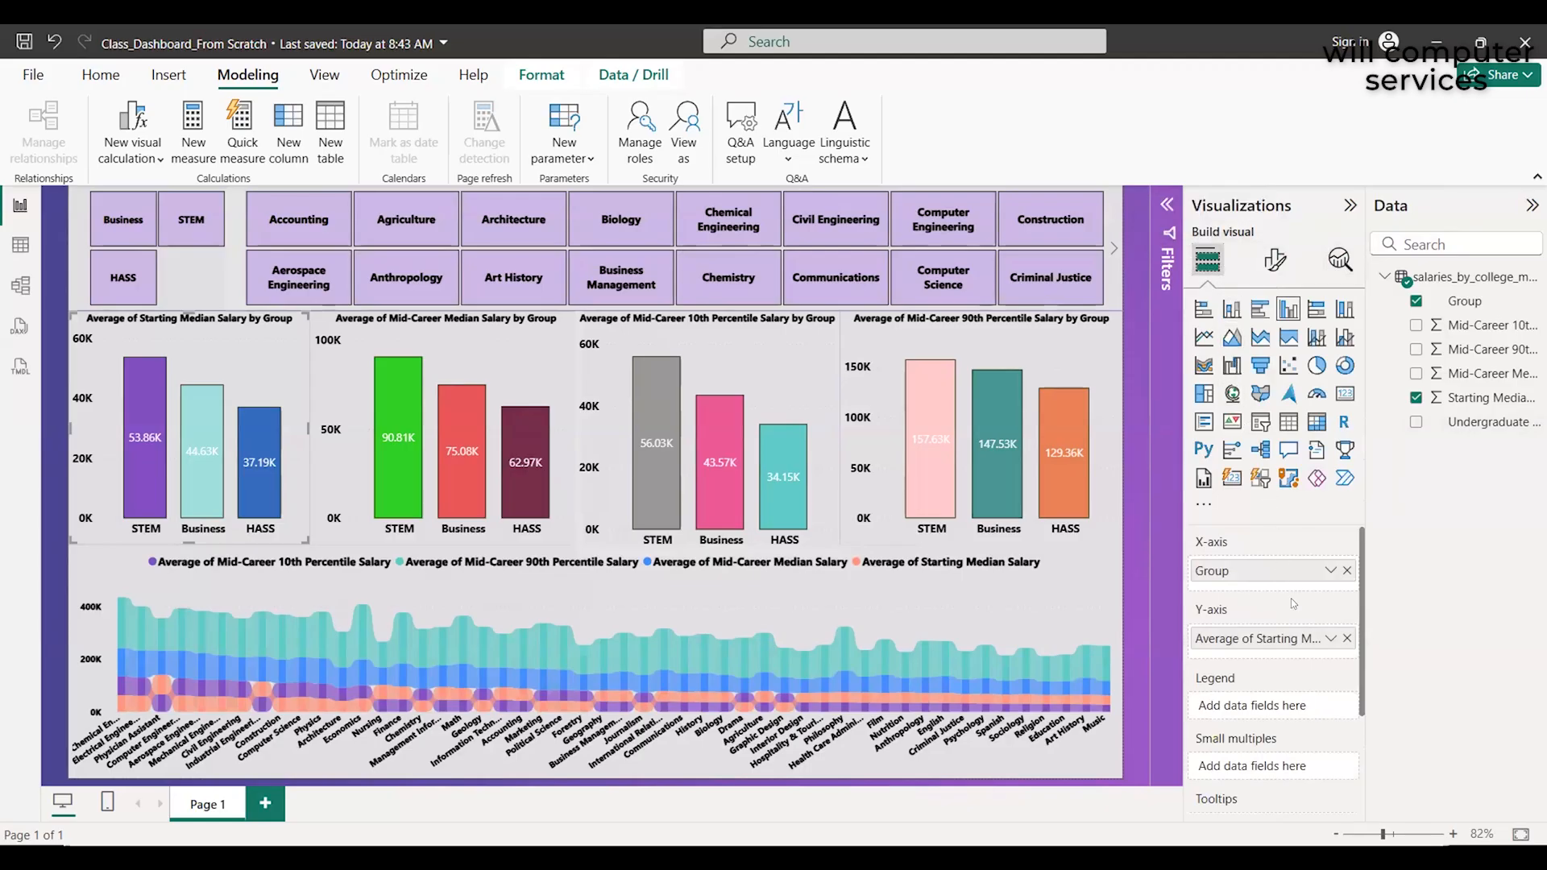
scroll(1293, 603, down, 1)
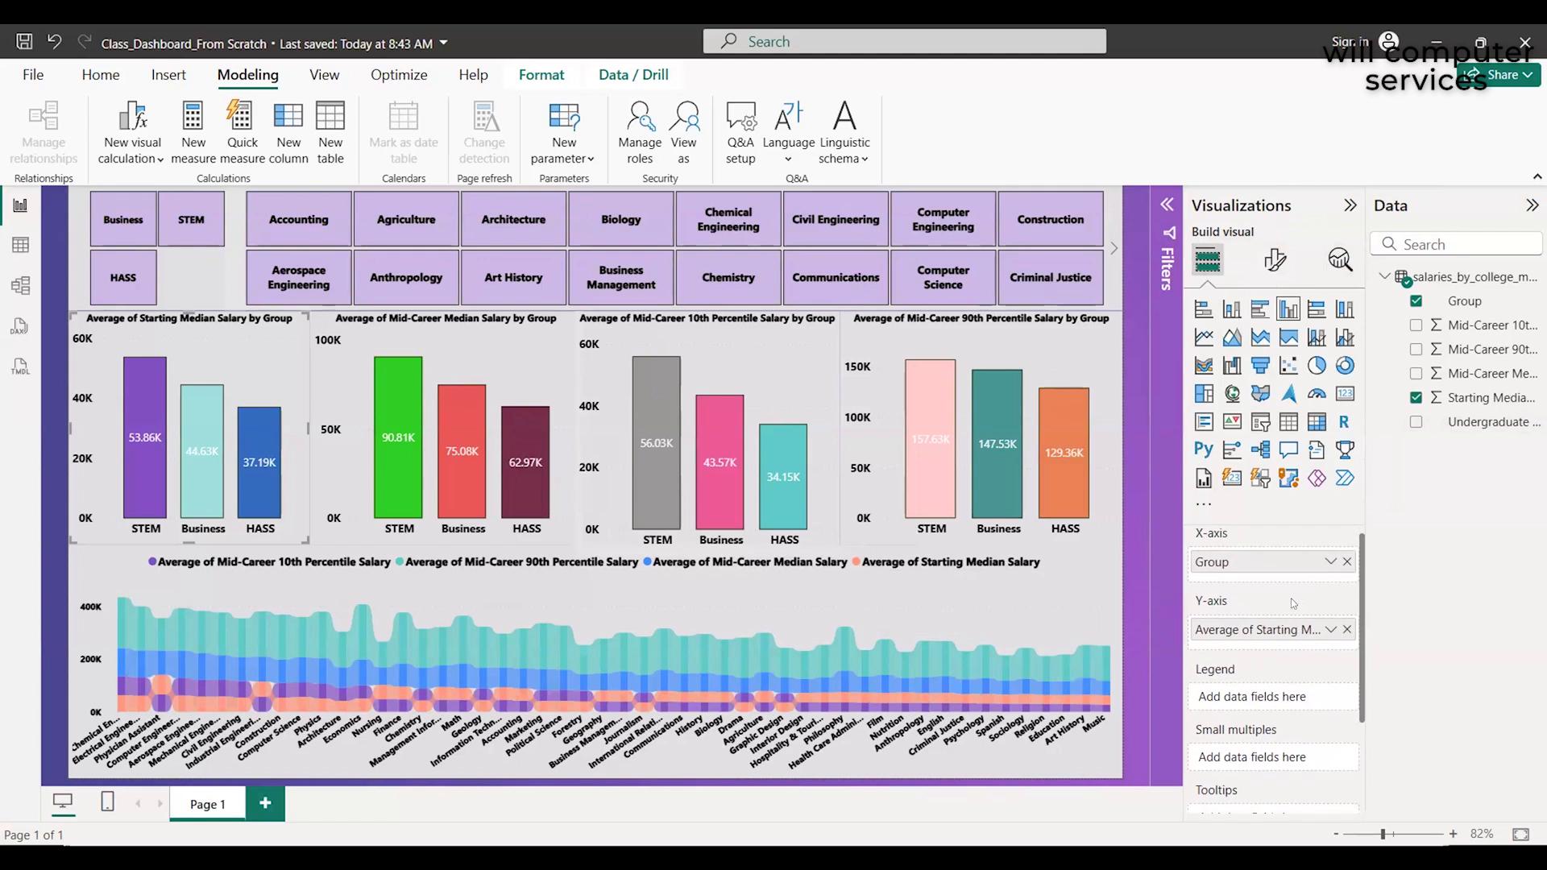
scroll(1293, 604, up, 1)
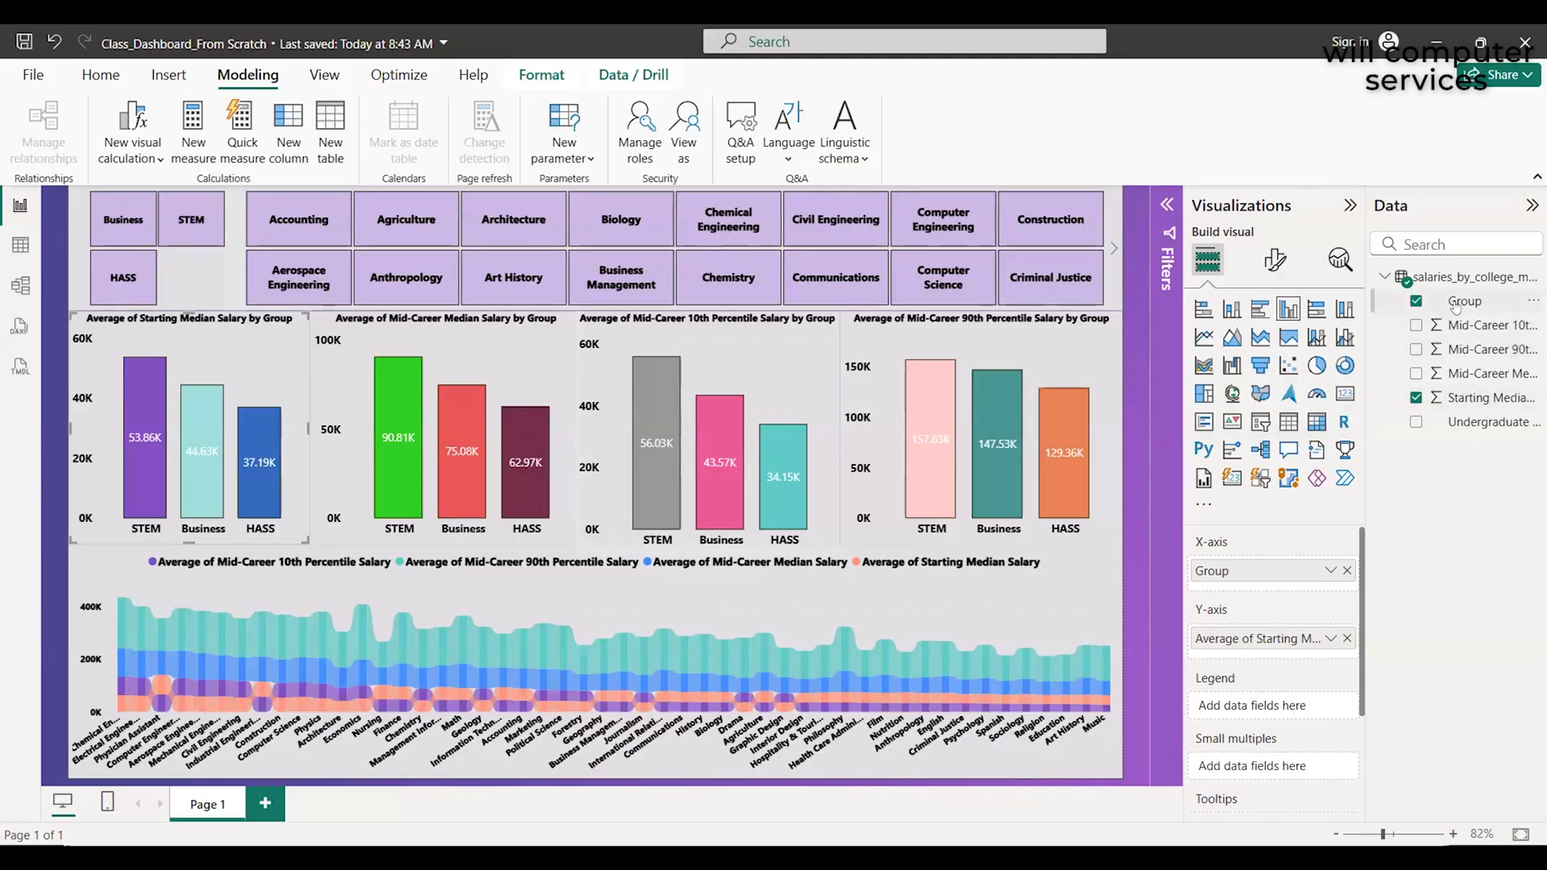
Add the Group field as the legend of the Starting Median, Mid-Career Median, Mid-Career 10th Percentile and Mid-Career 90th Percentile column charts
drag(1273, 702, 1273, 706)
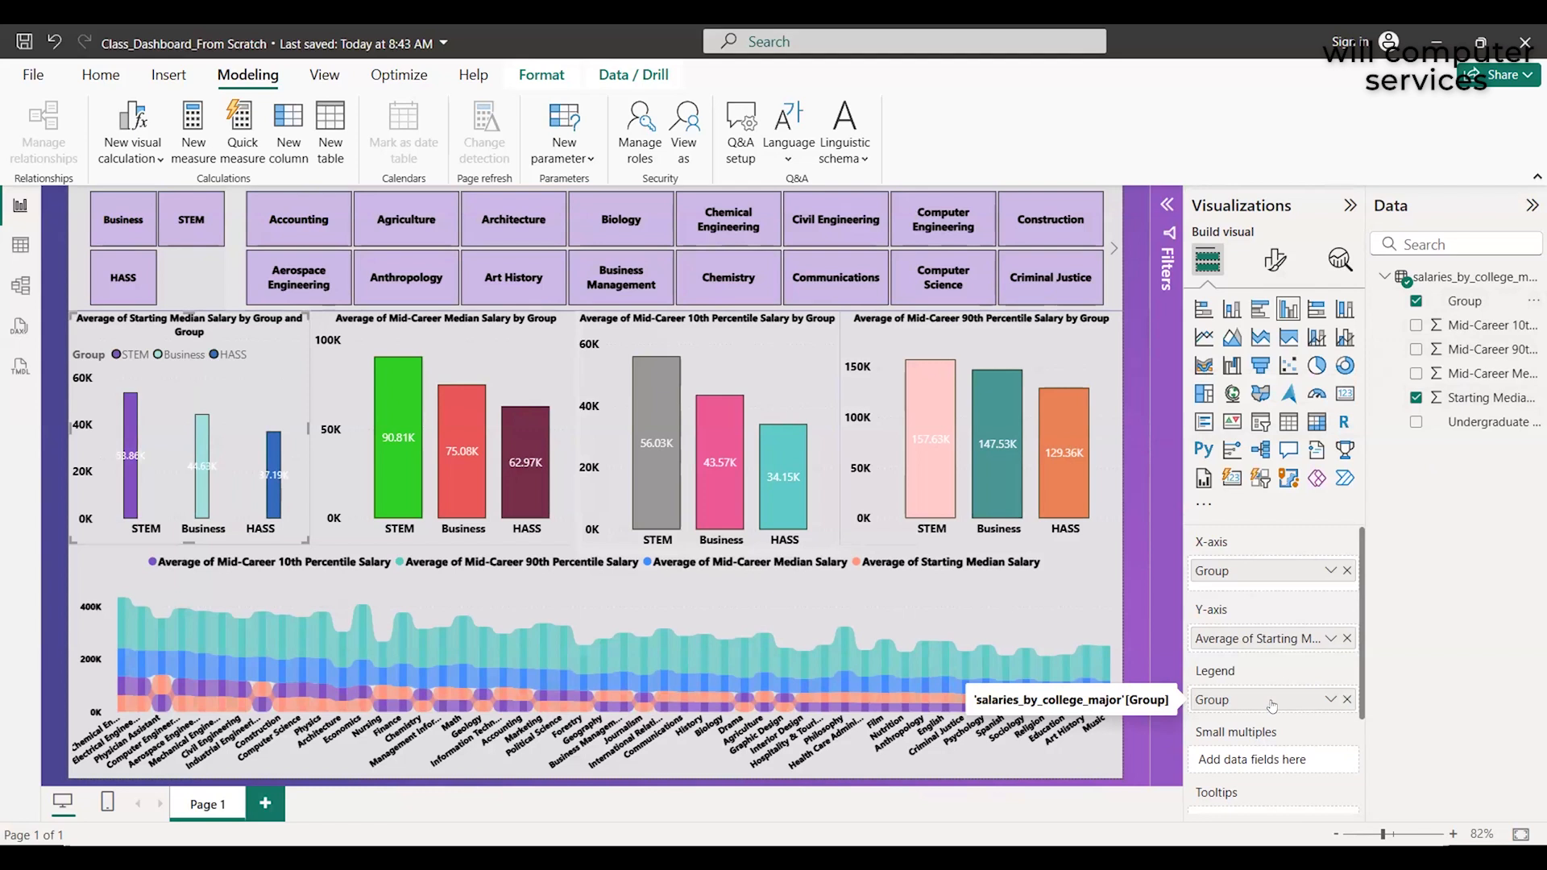
click(500, 353)
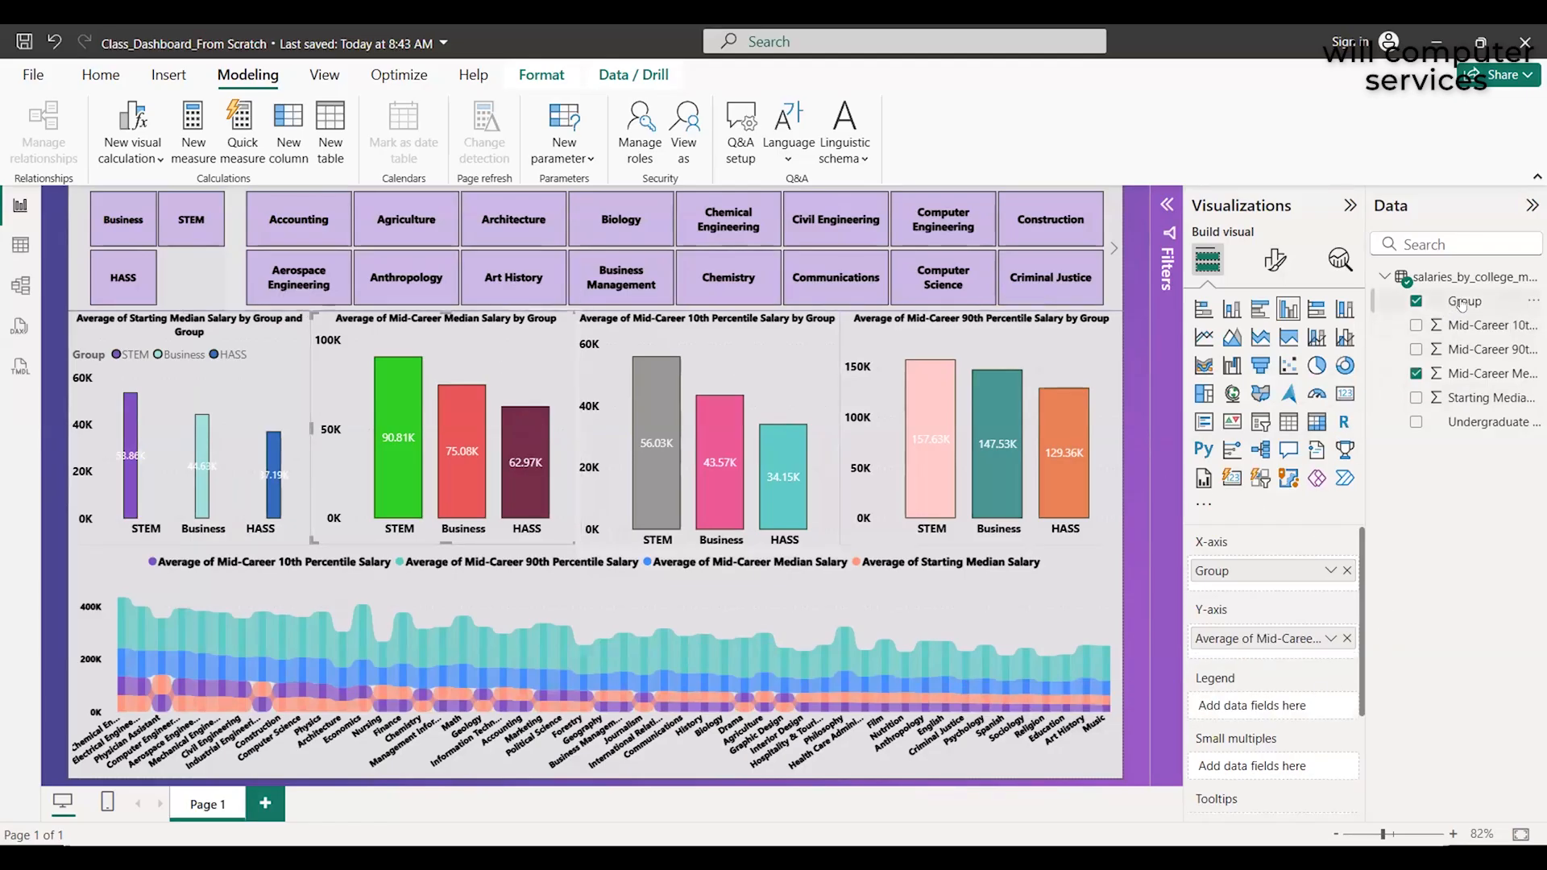
drag(1460, 315, 1286, 709)
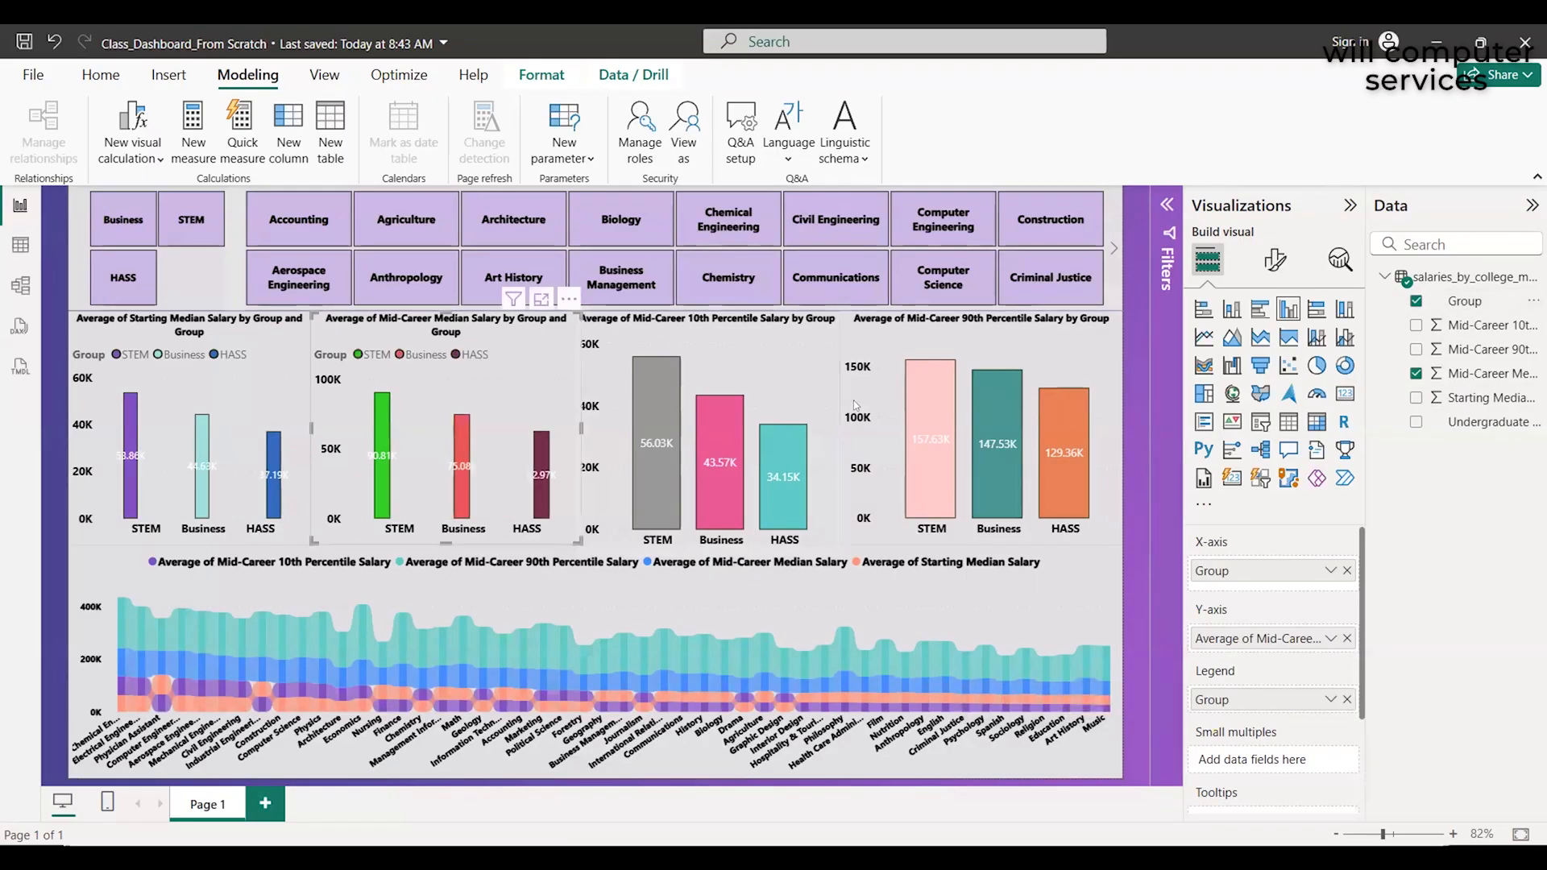
click(749, 365)
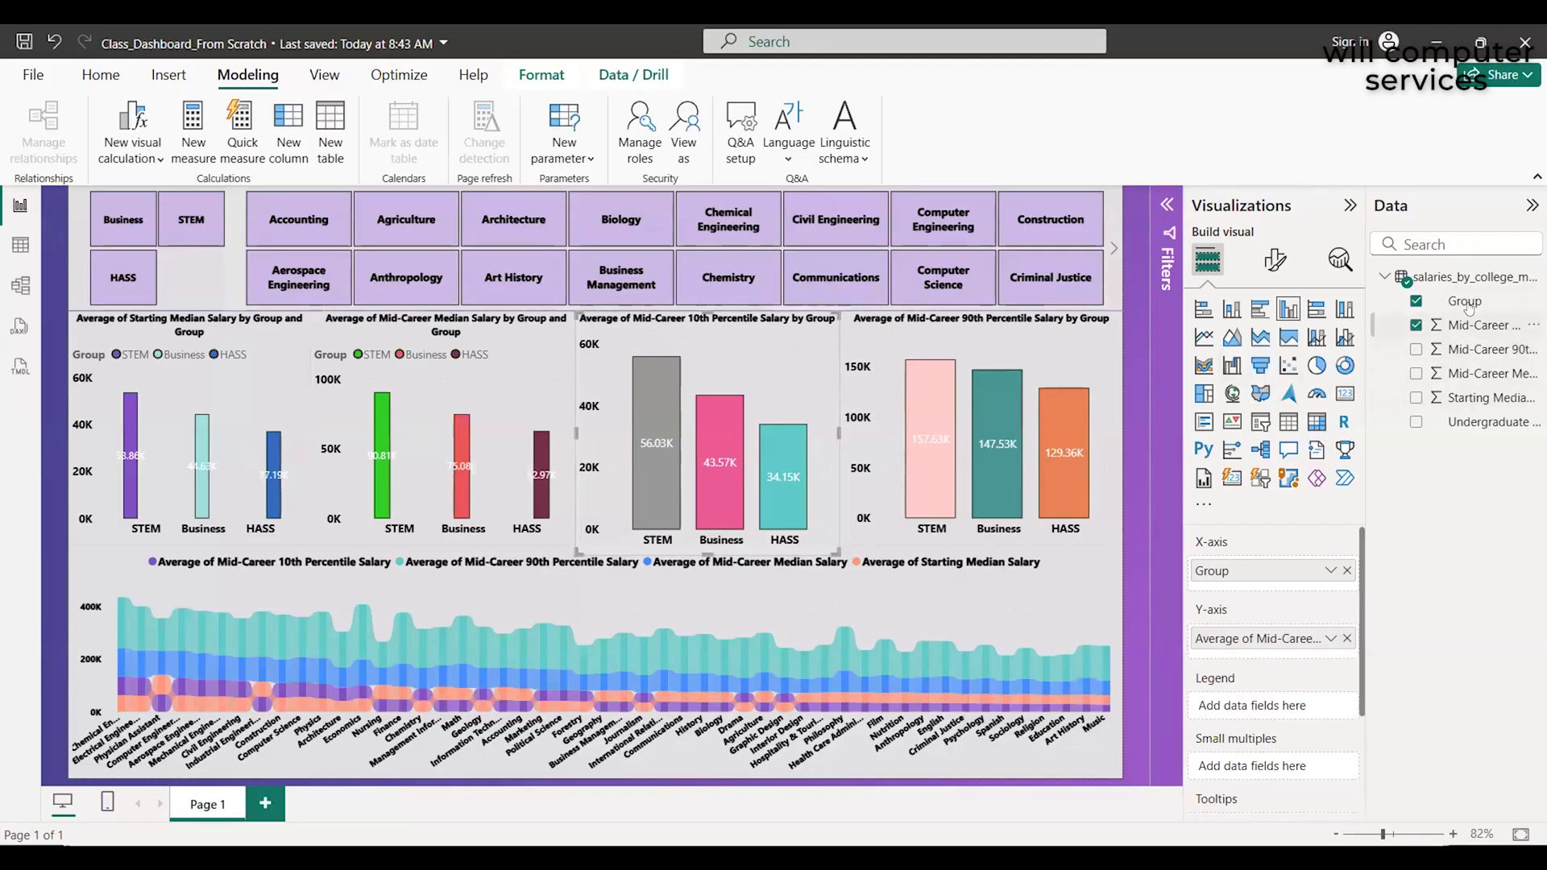
drag(1467, 304, 1313, 706)
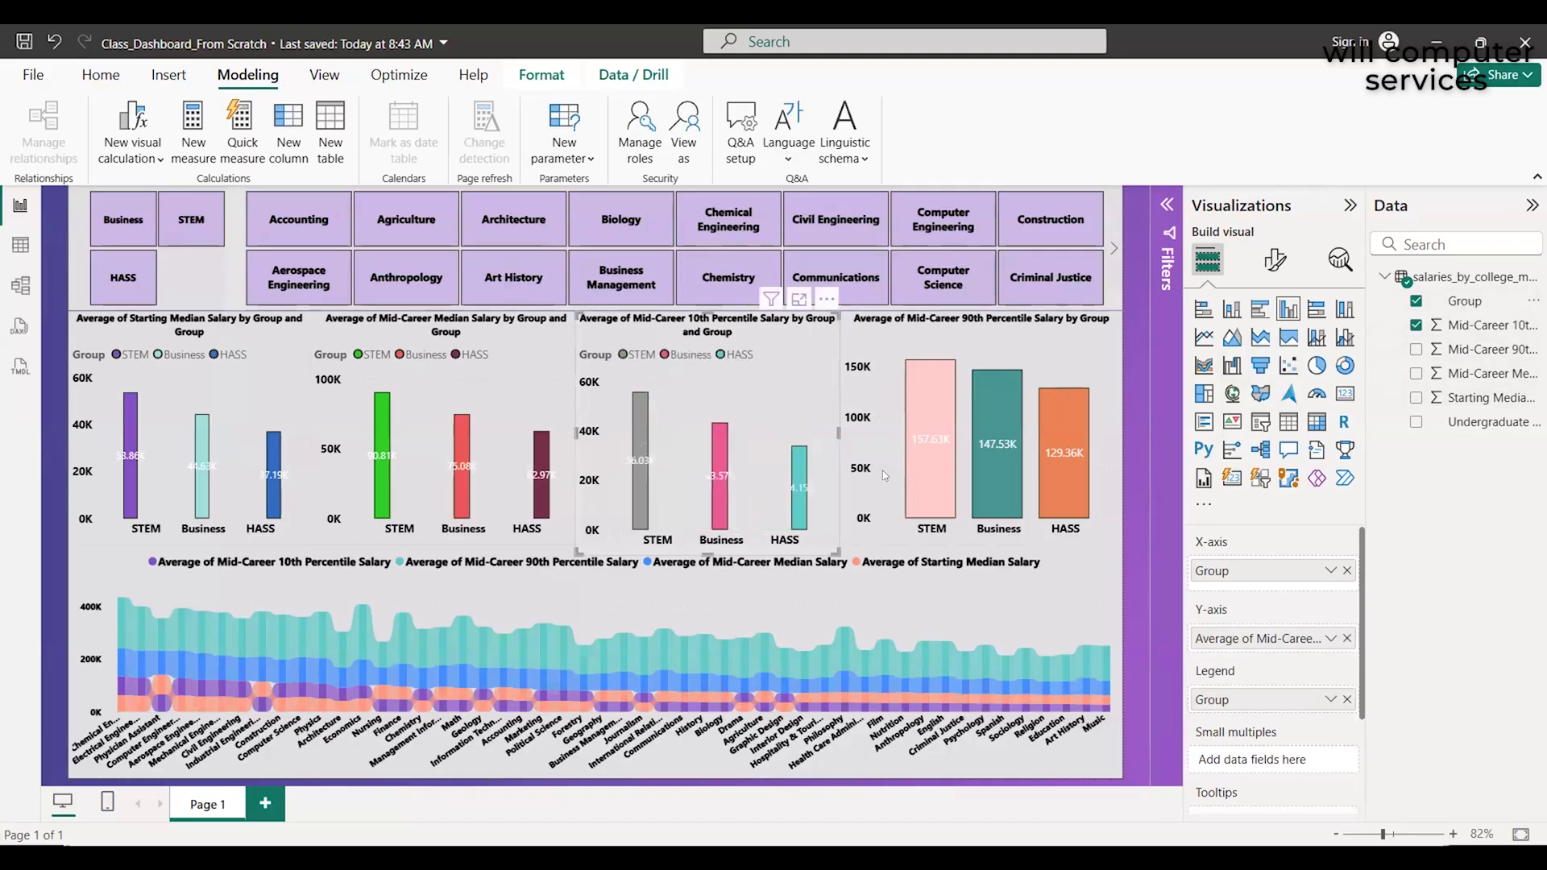
click(947, 444)
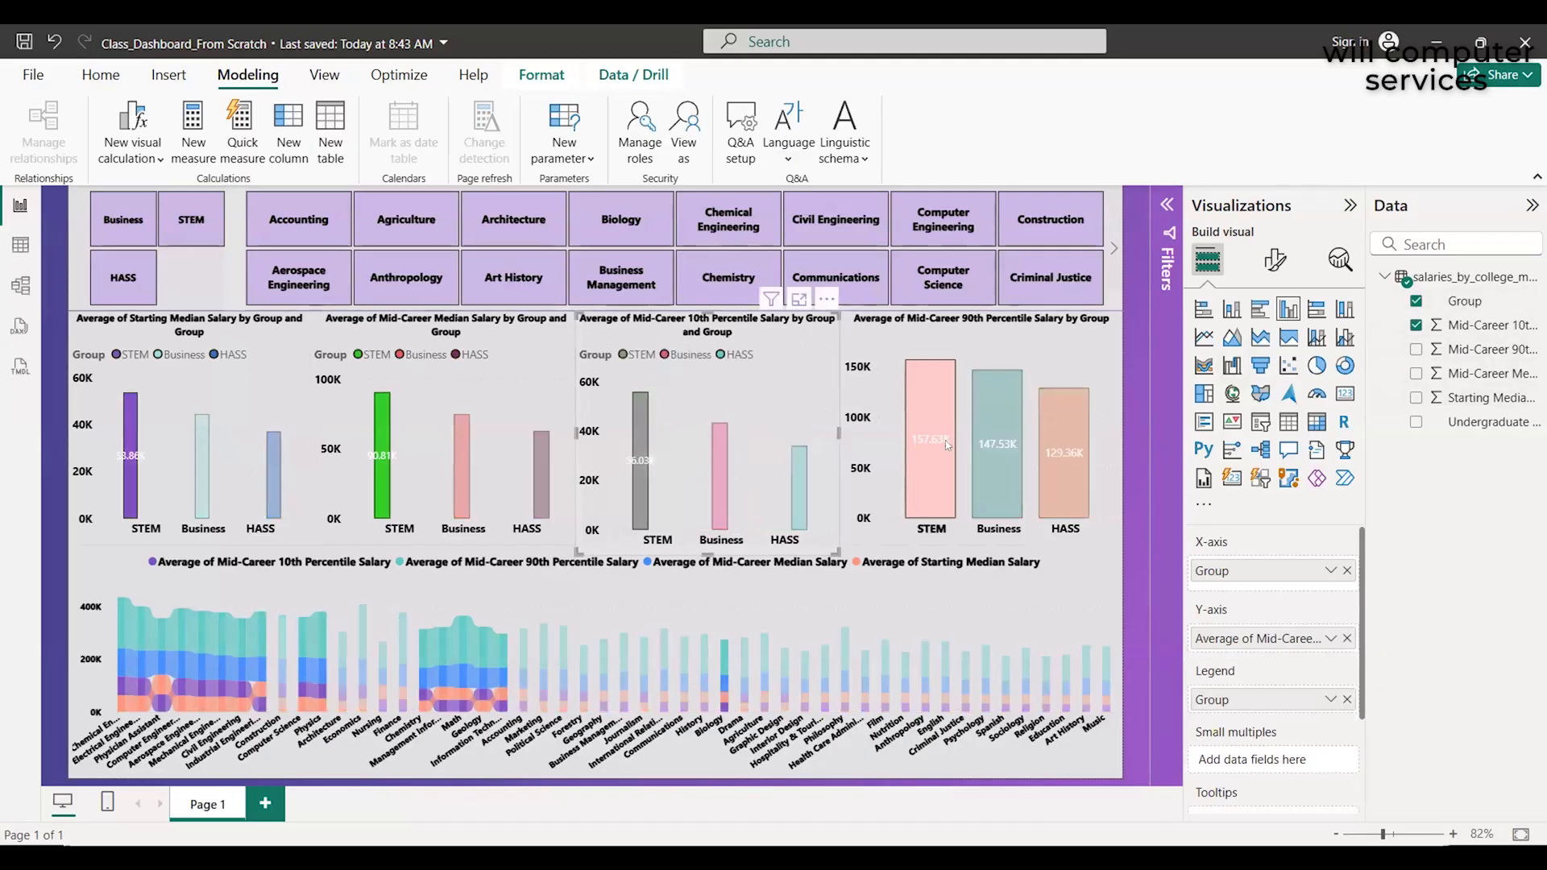
click(1072, 352)
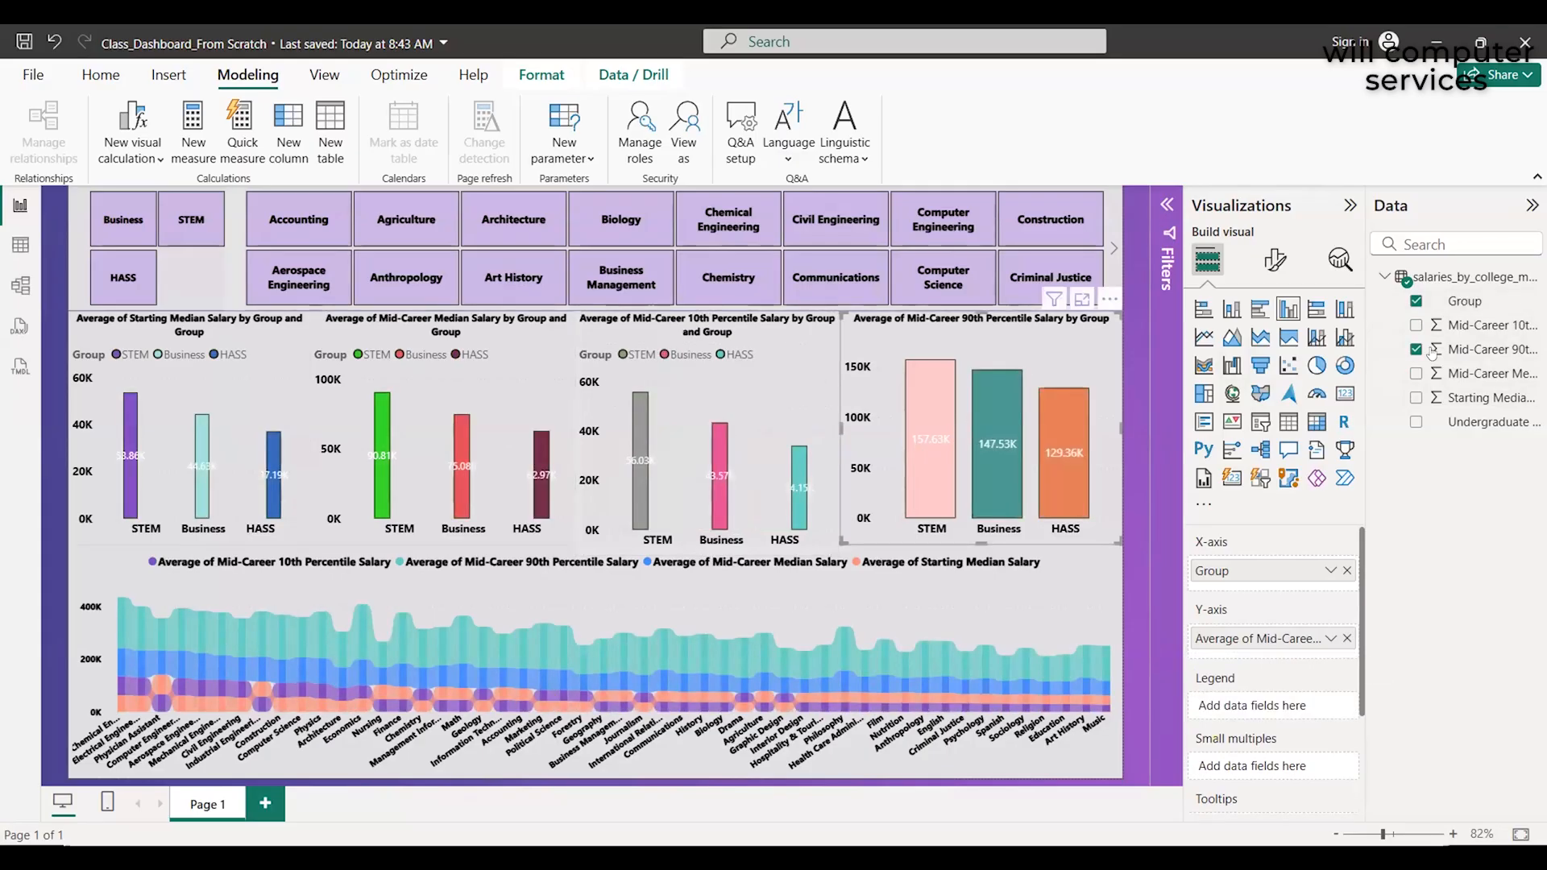
drag(1463, 305, 1282, 713)
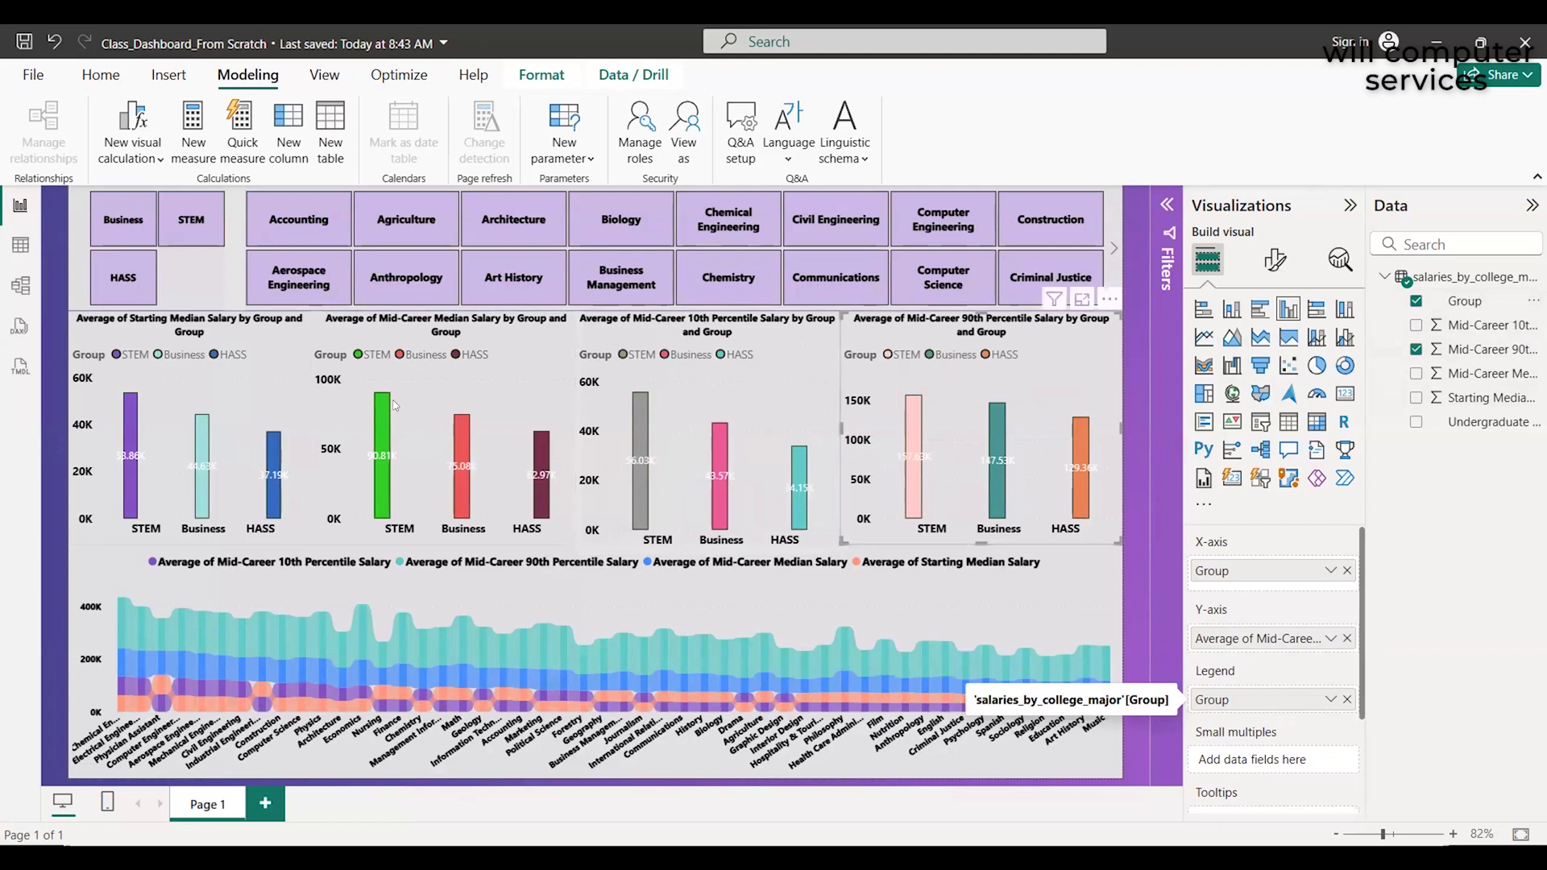
Compare the four column charts' field assignments and cross-highlight the Business group from the Mid-Career 90th Percentile chart
click(181, 389)
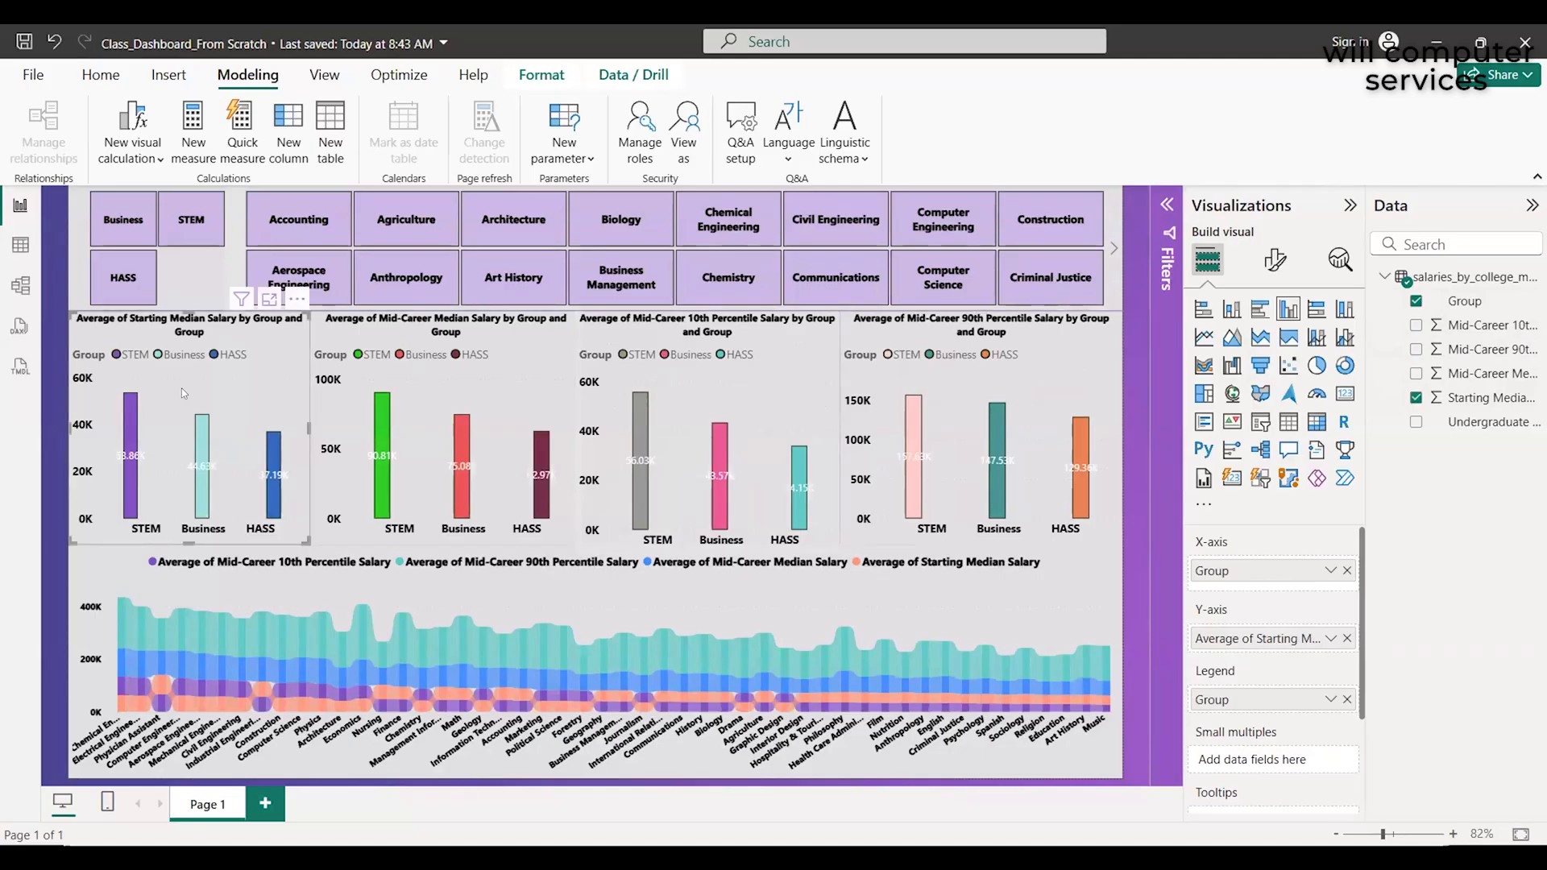
click(494, 407)
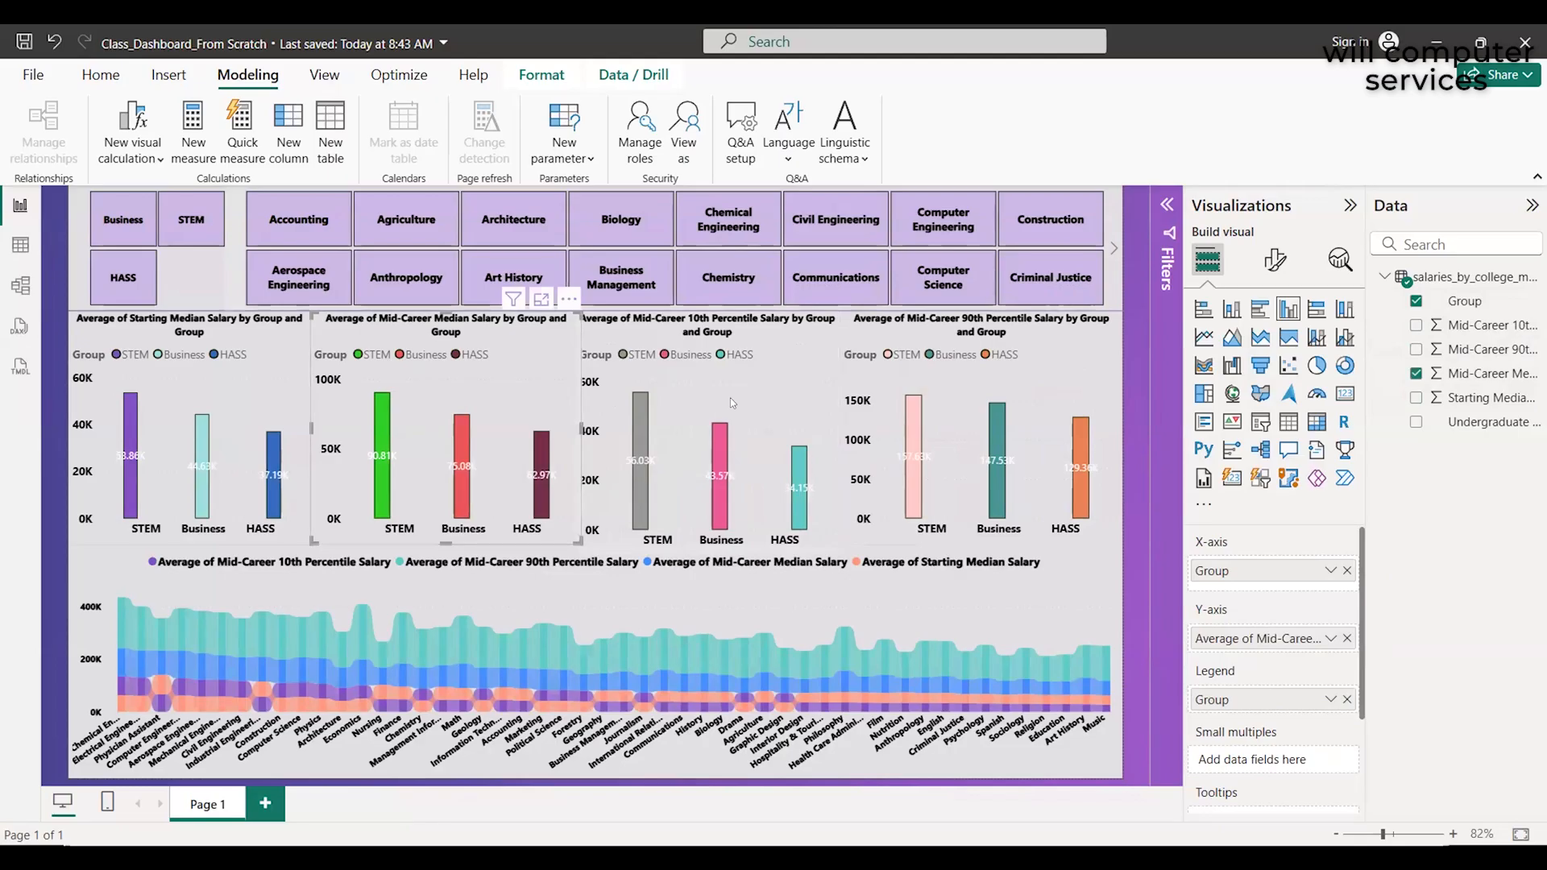
click(730, 398)
click(1000, 420)
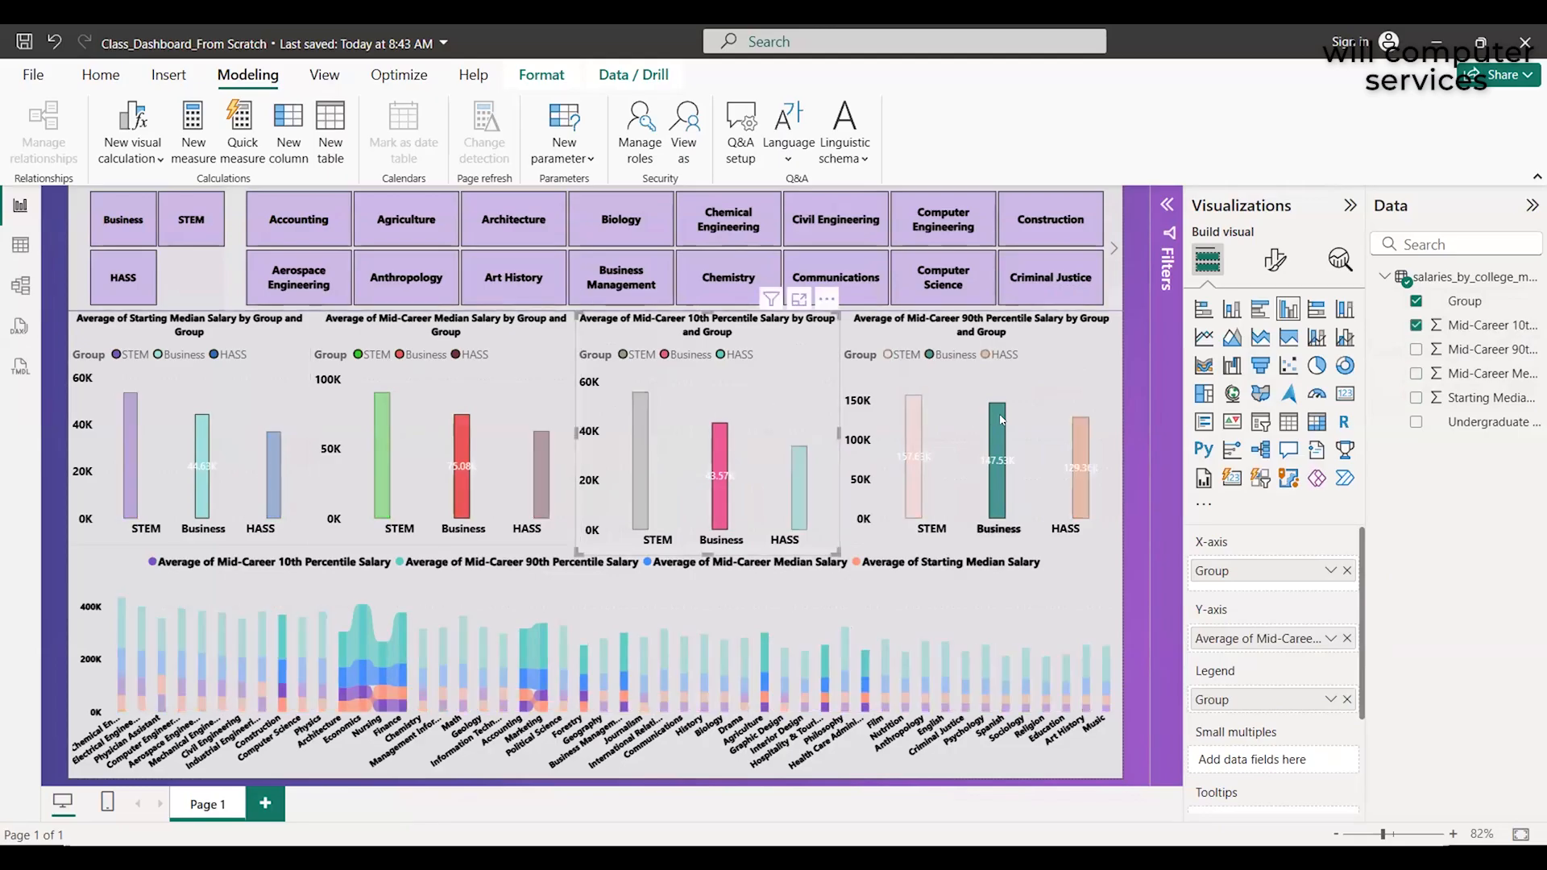
click(249, 327)
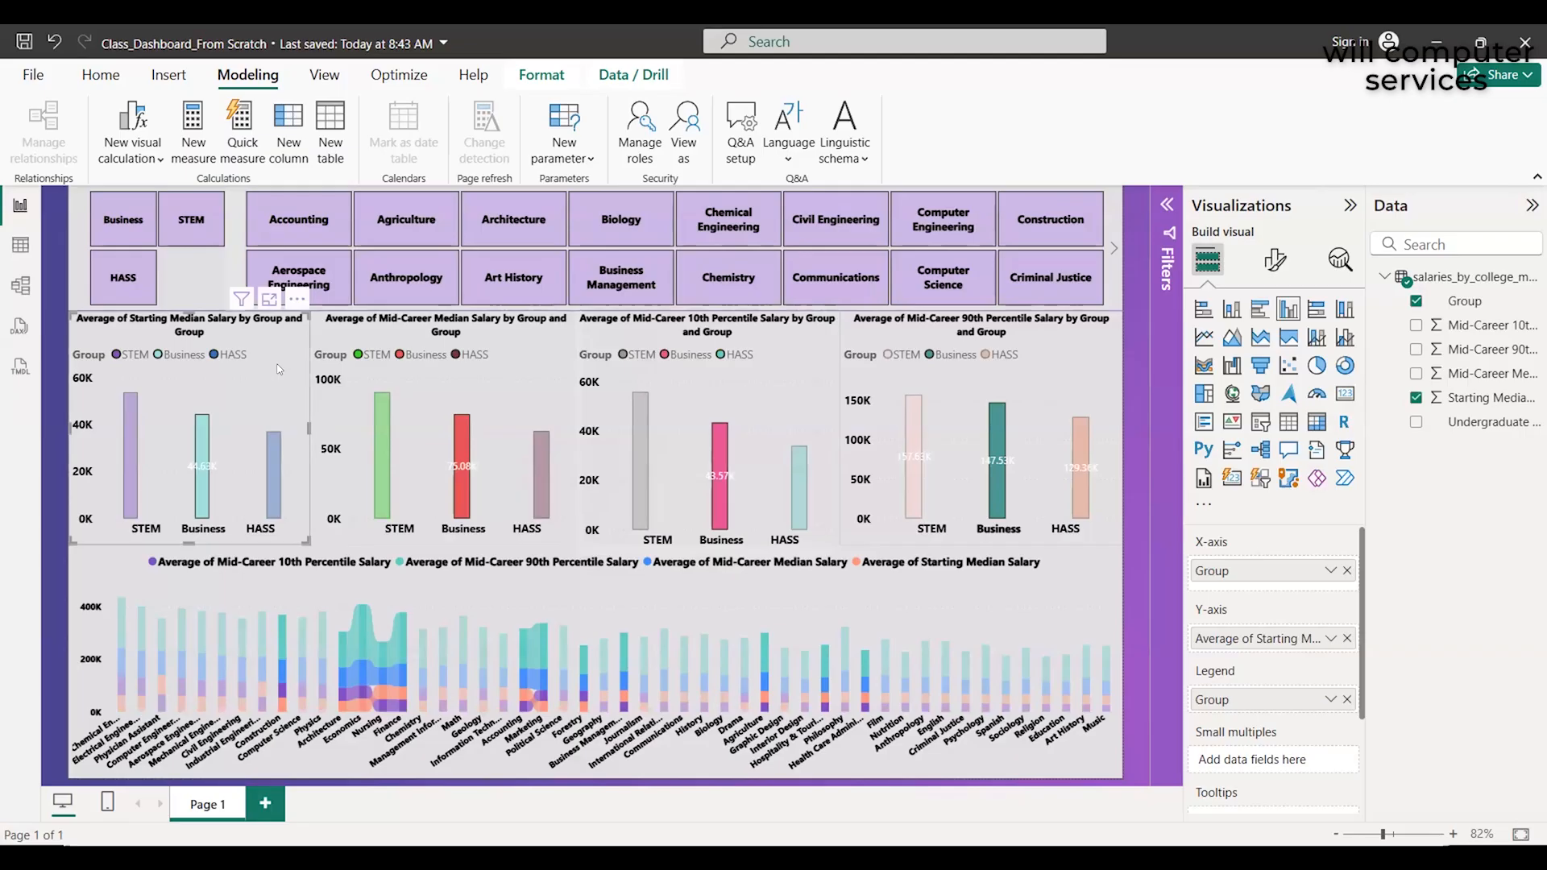
Remove the Mid-Career Median, Mid-Career 10th Percentile and Mid-Career 90th Percentile column charts from the page
click(443, 387)
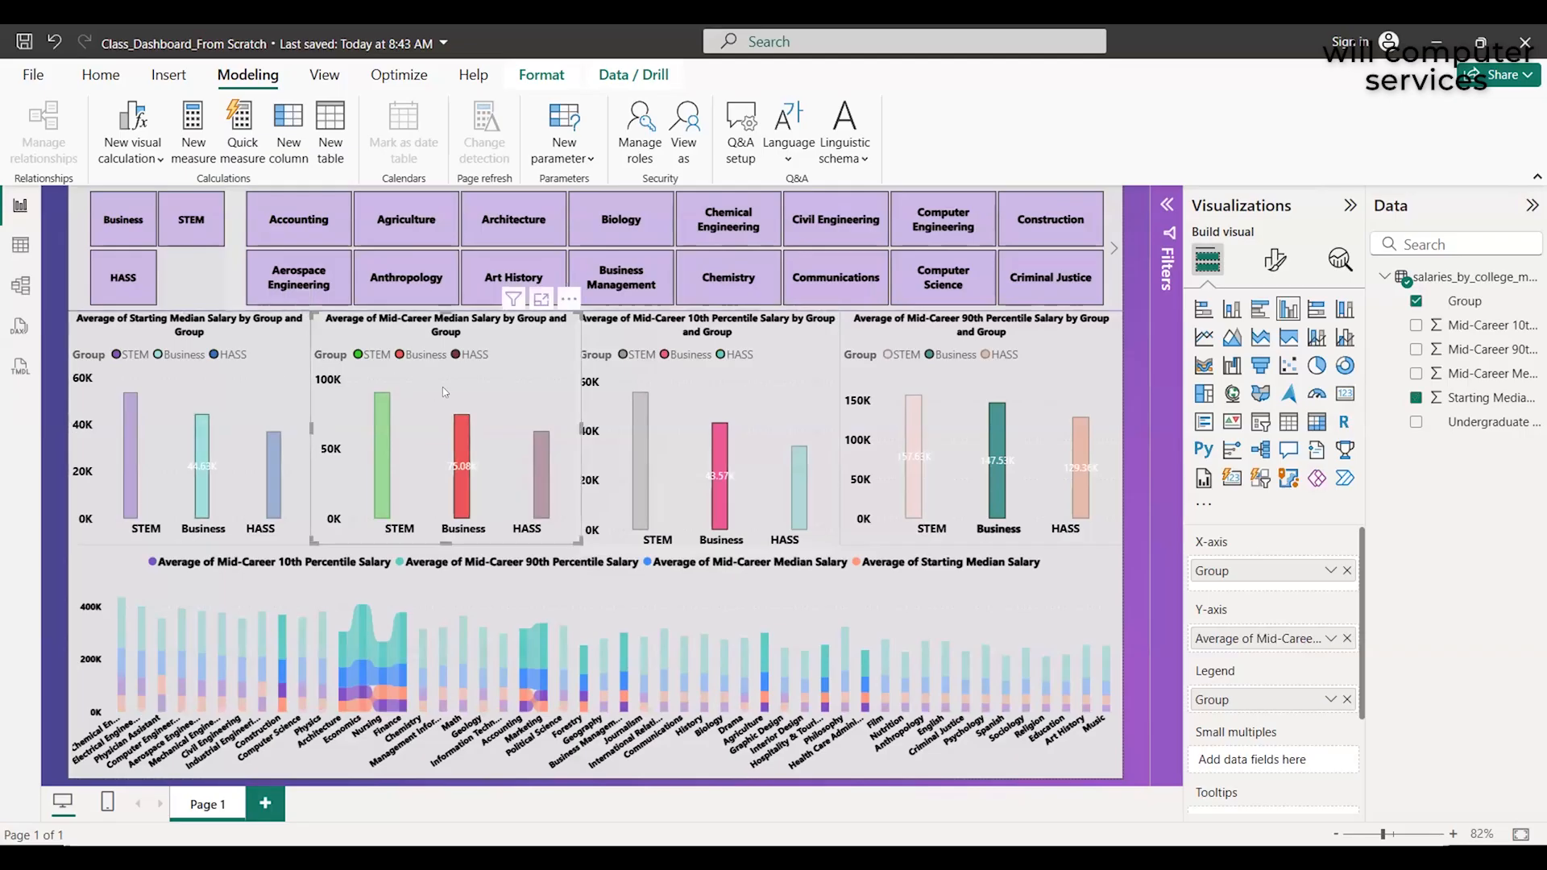
click(568, 301)
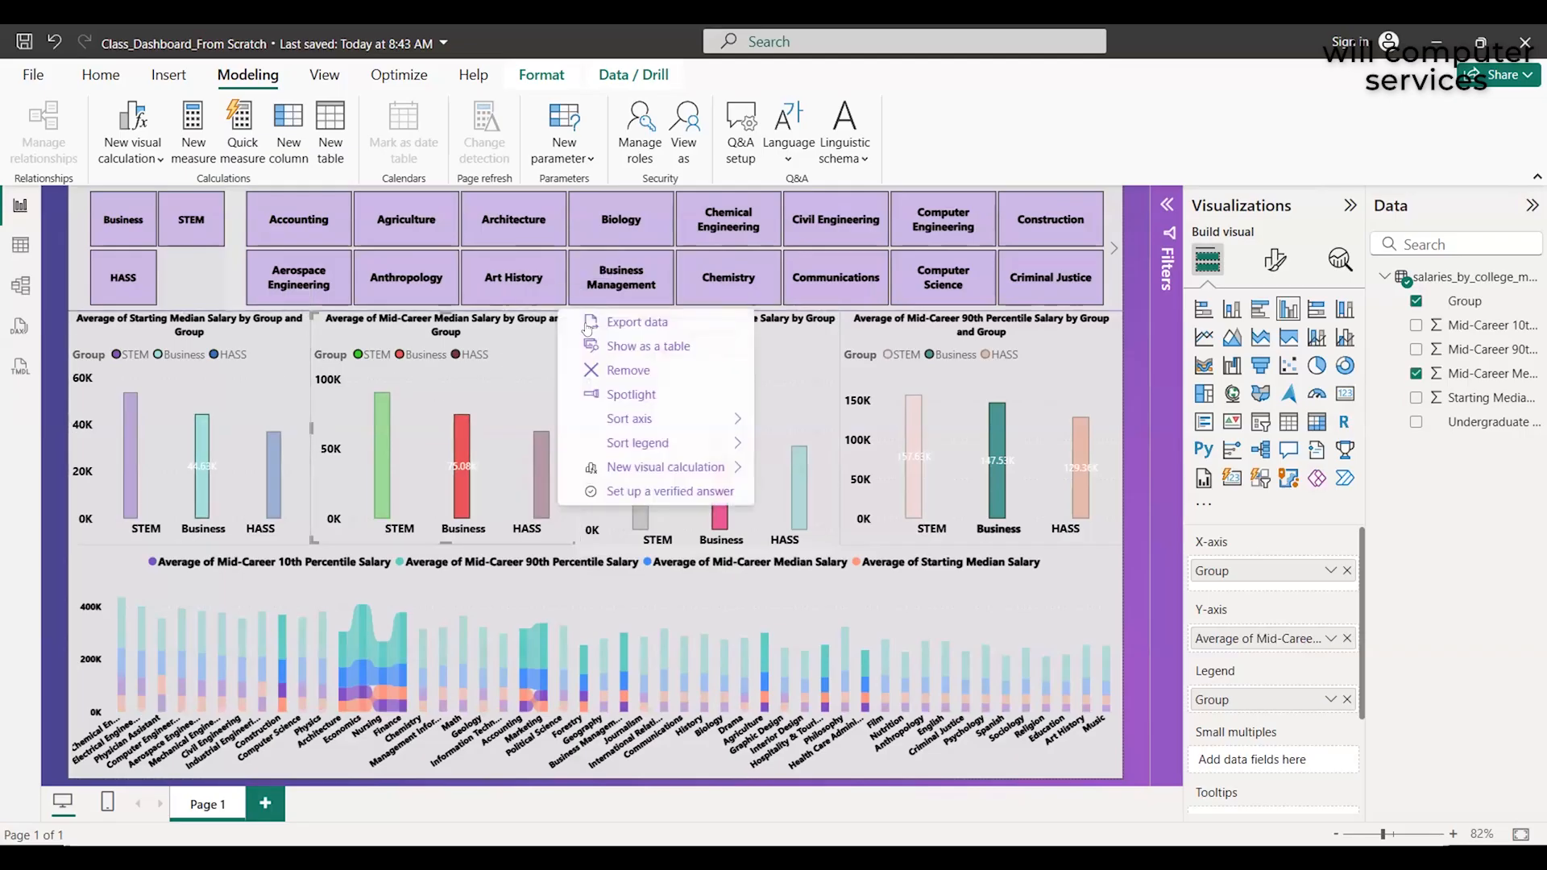
click(650, 369)
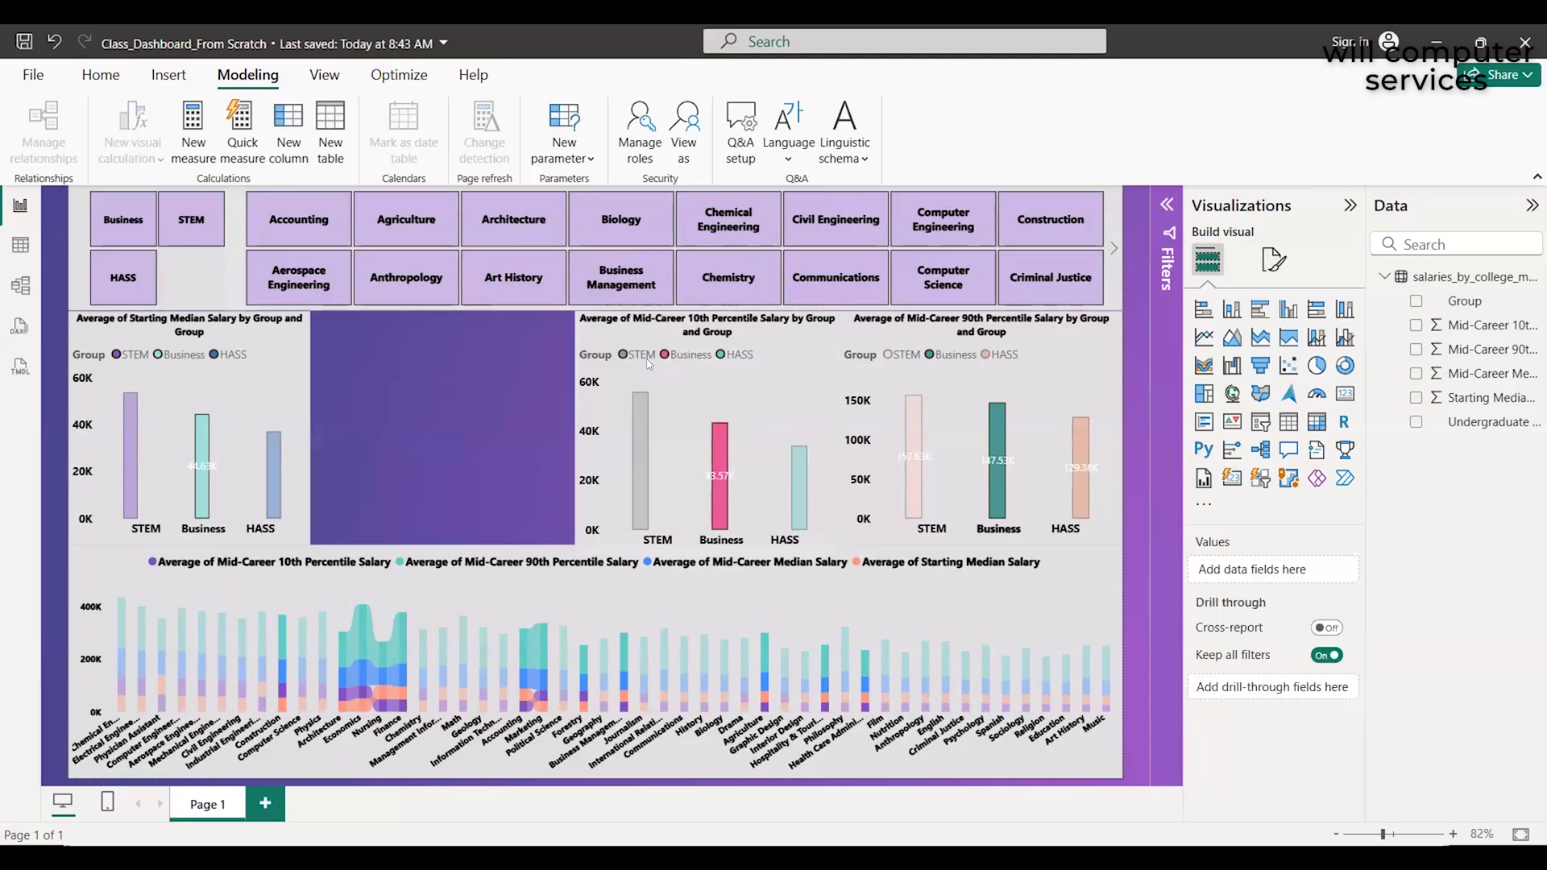
click(701, 338)
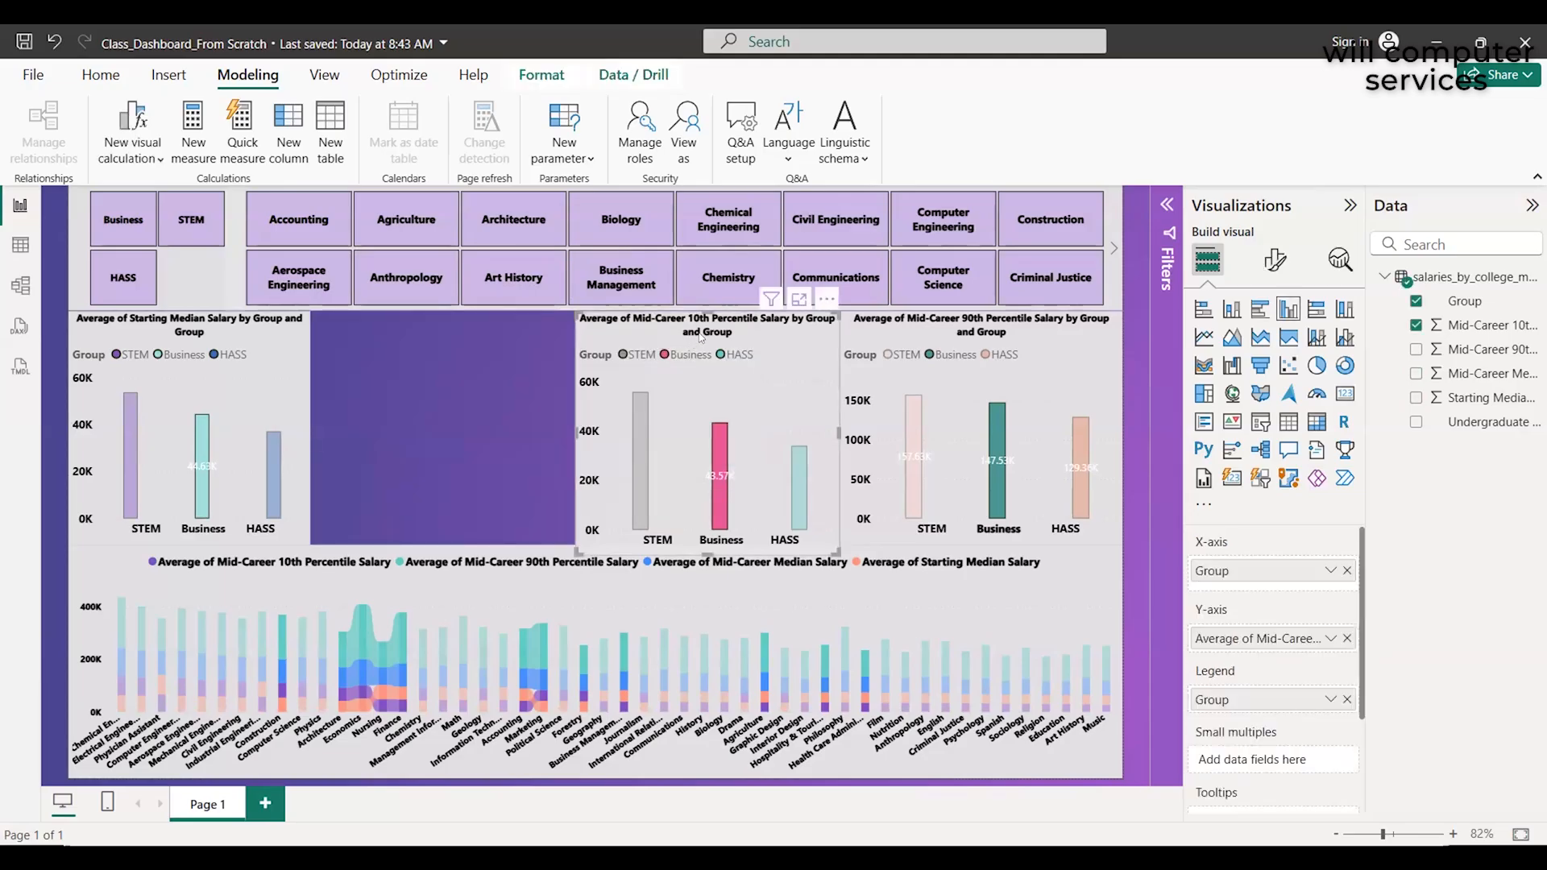
click(826, 300)
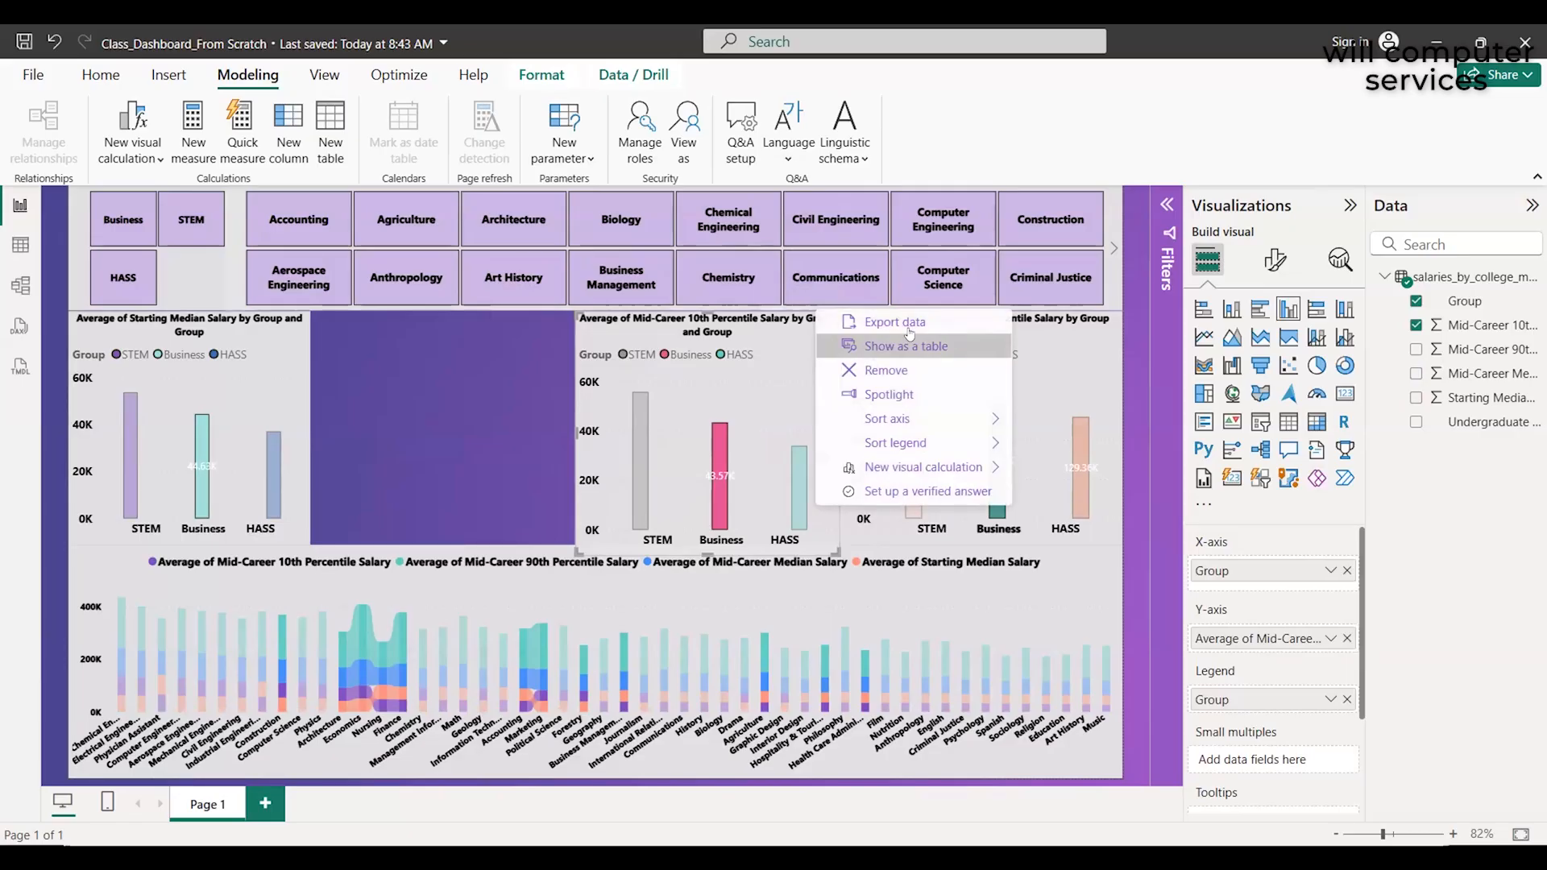
click(907, 371)
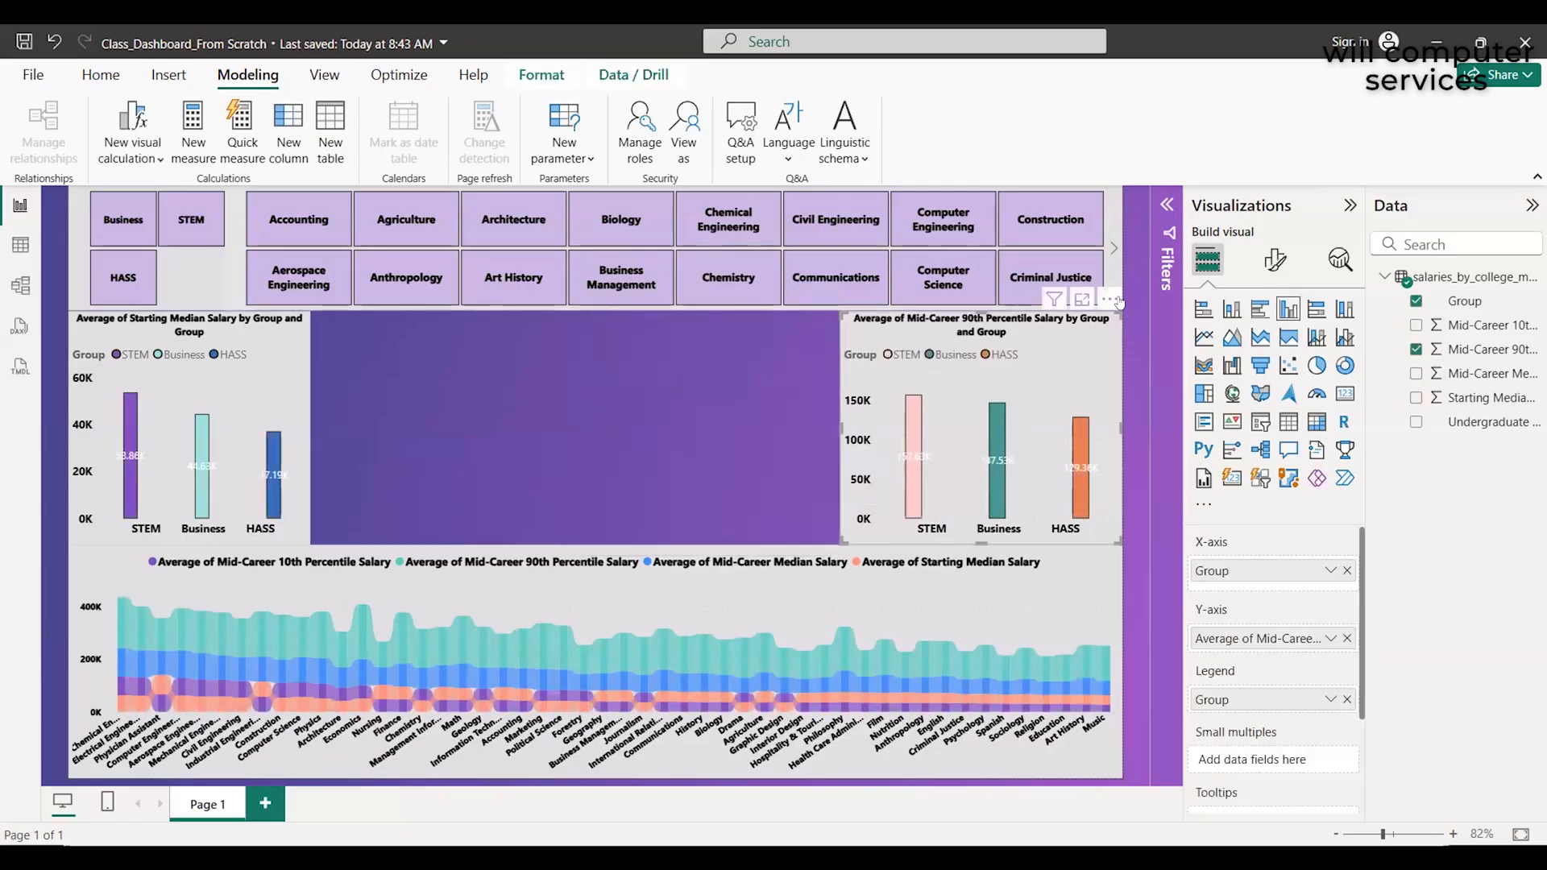
click(1110, 301)
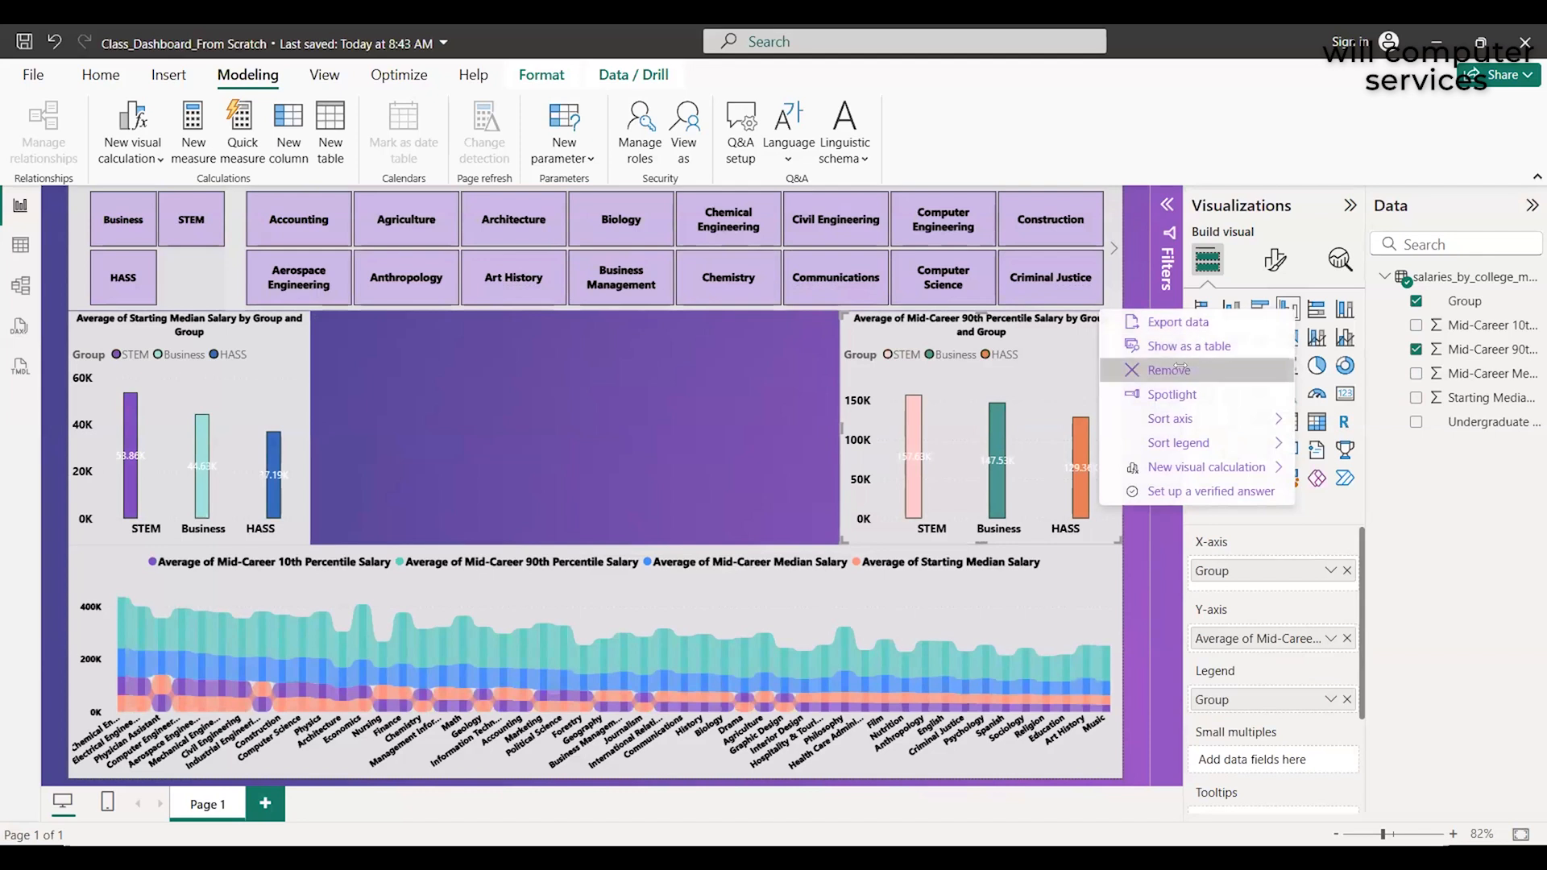
click(1178, 369)
click(226, 406)
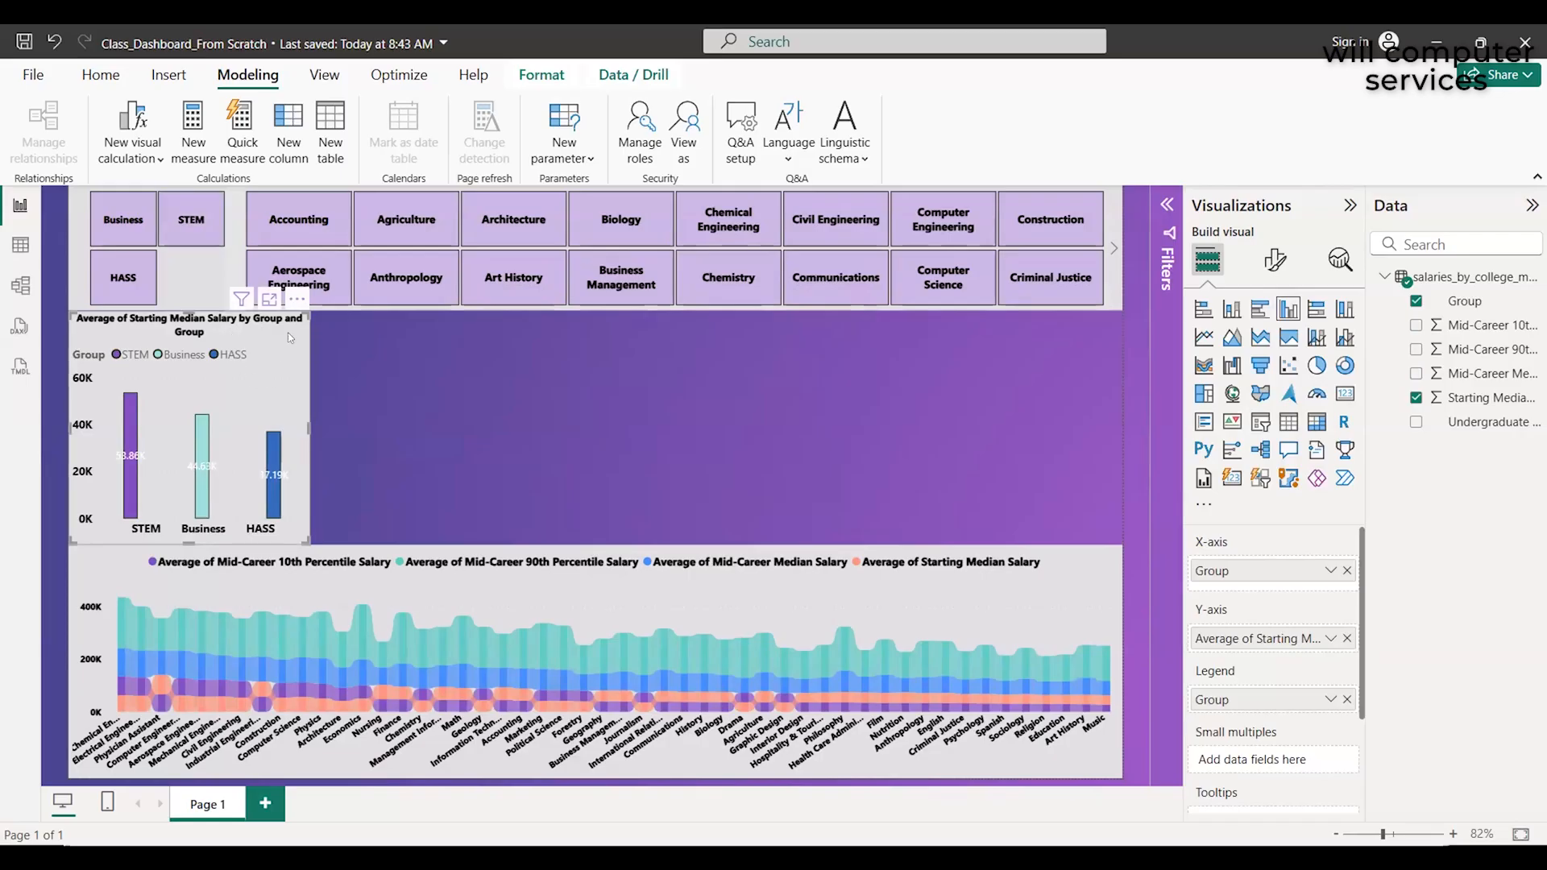
click(297, 301)
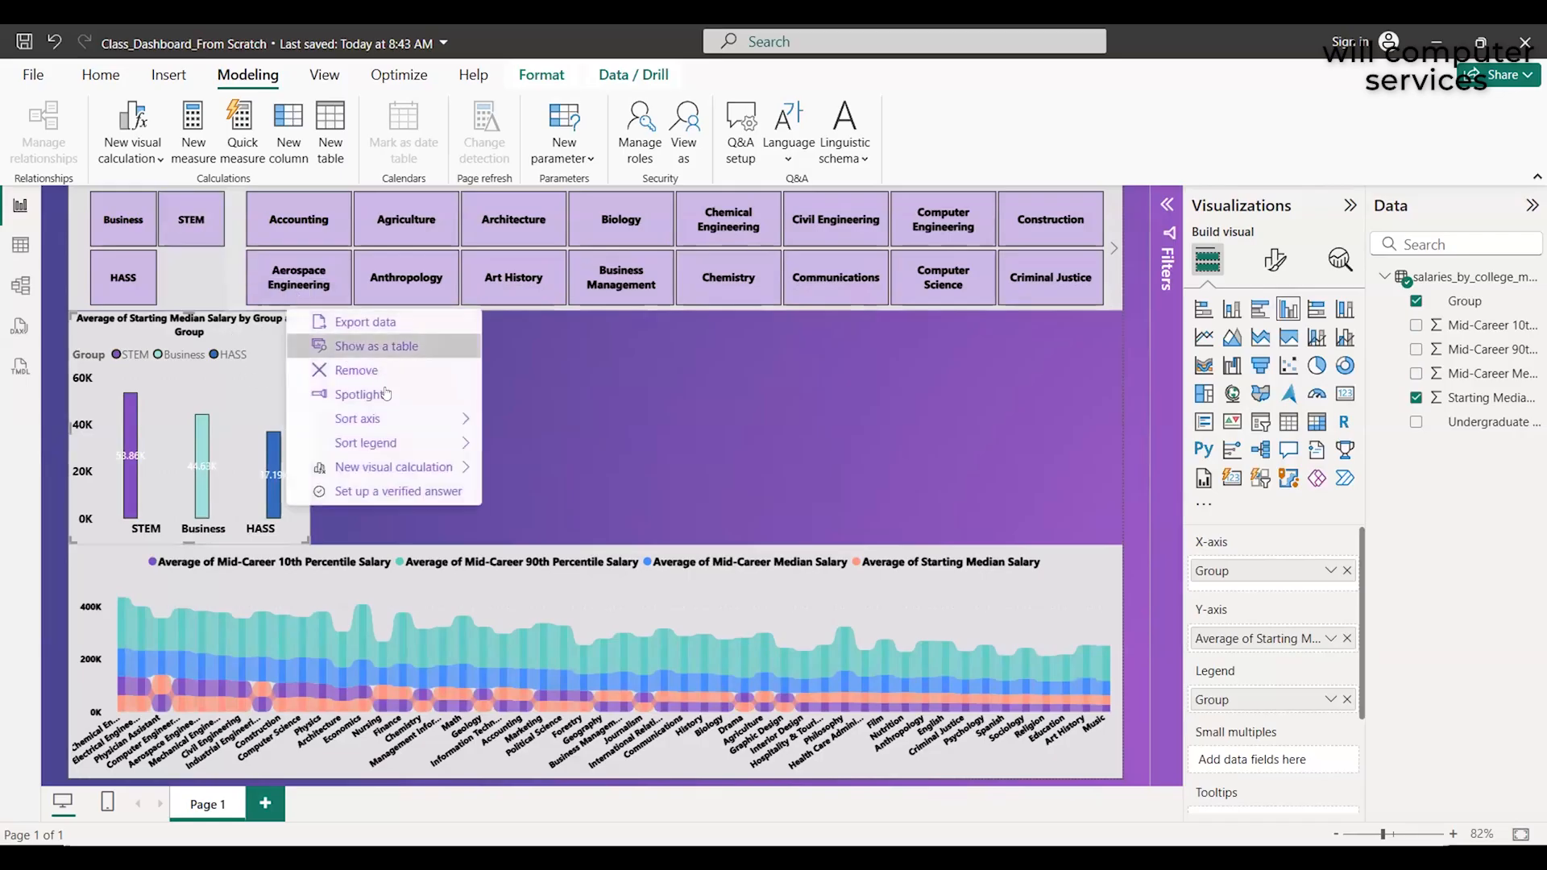
mouse_move(387, 418)
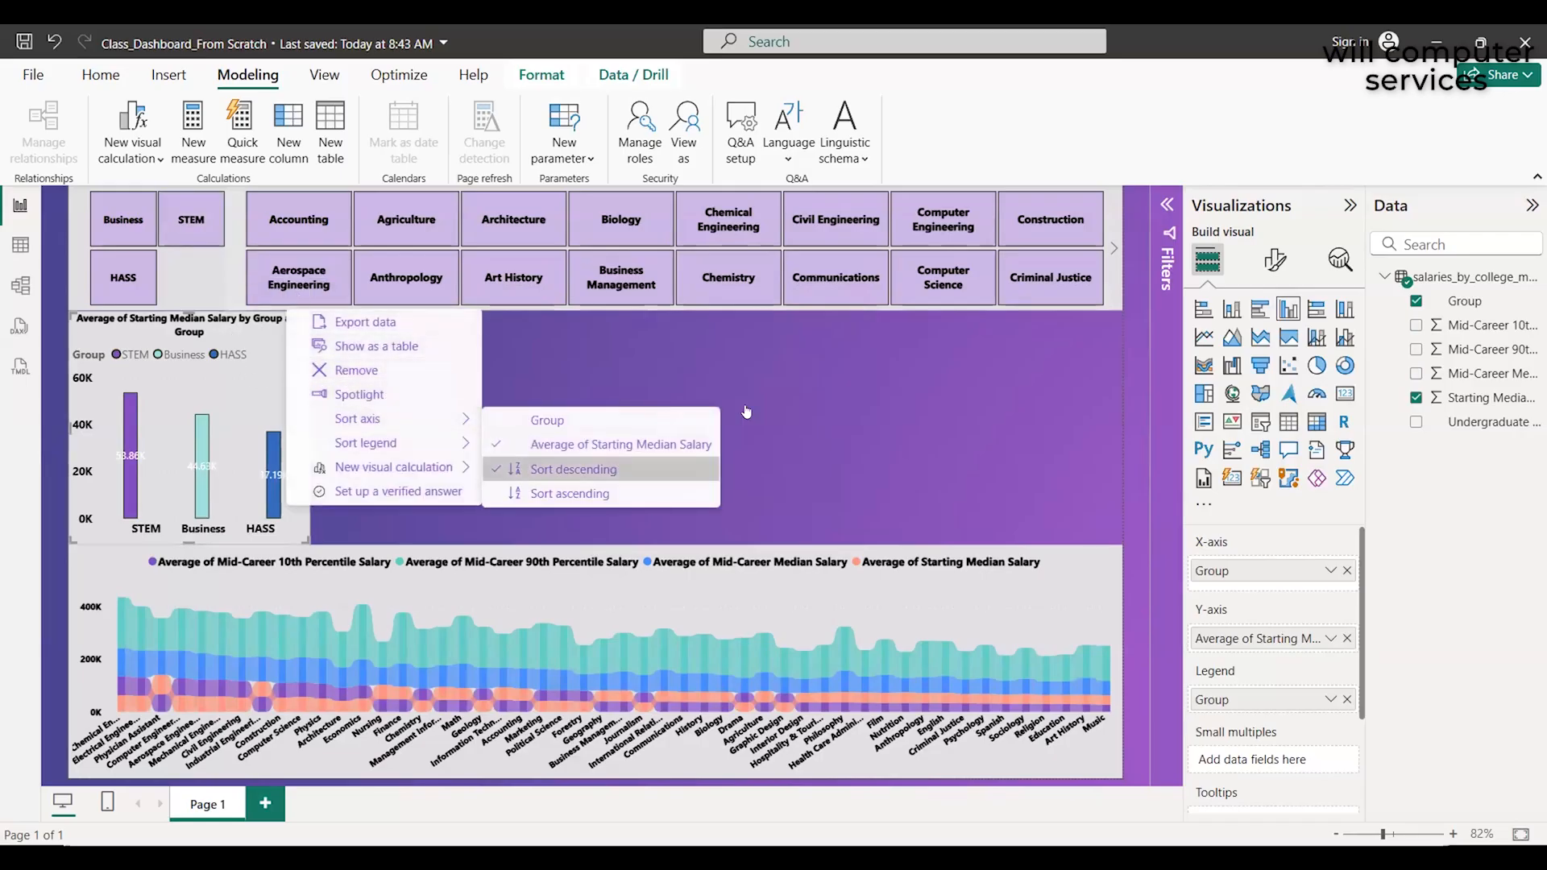
click(250, 403)
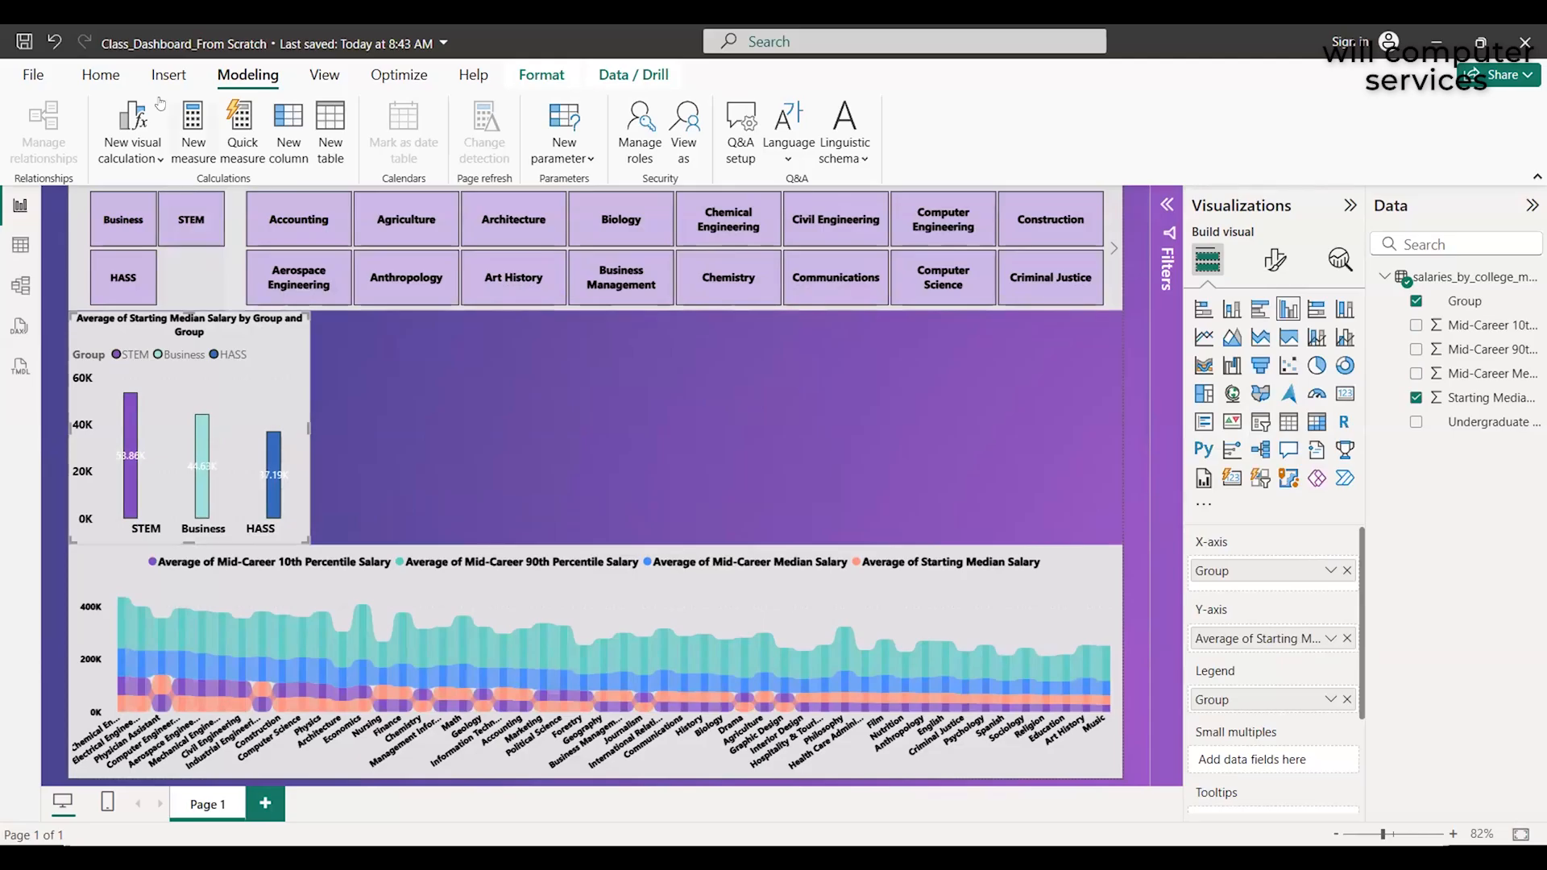
Copy the Starting Median Salary column chart and paste three duplicates of it onto the page
click(101, 75)
click(89, 131)
click(25, 136)
click(442, 399)
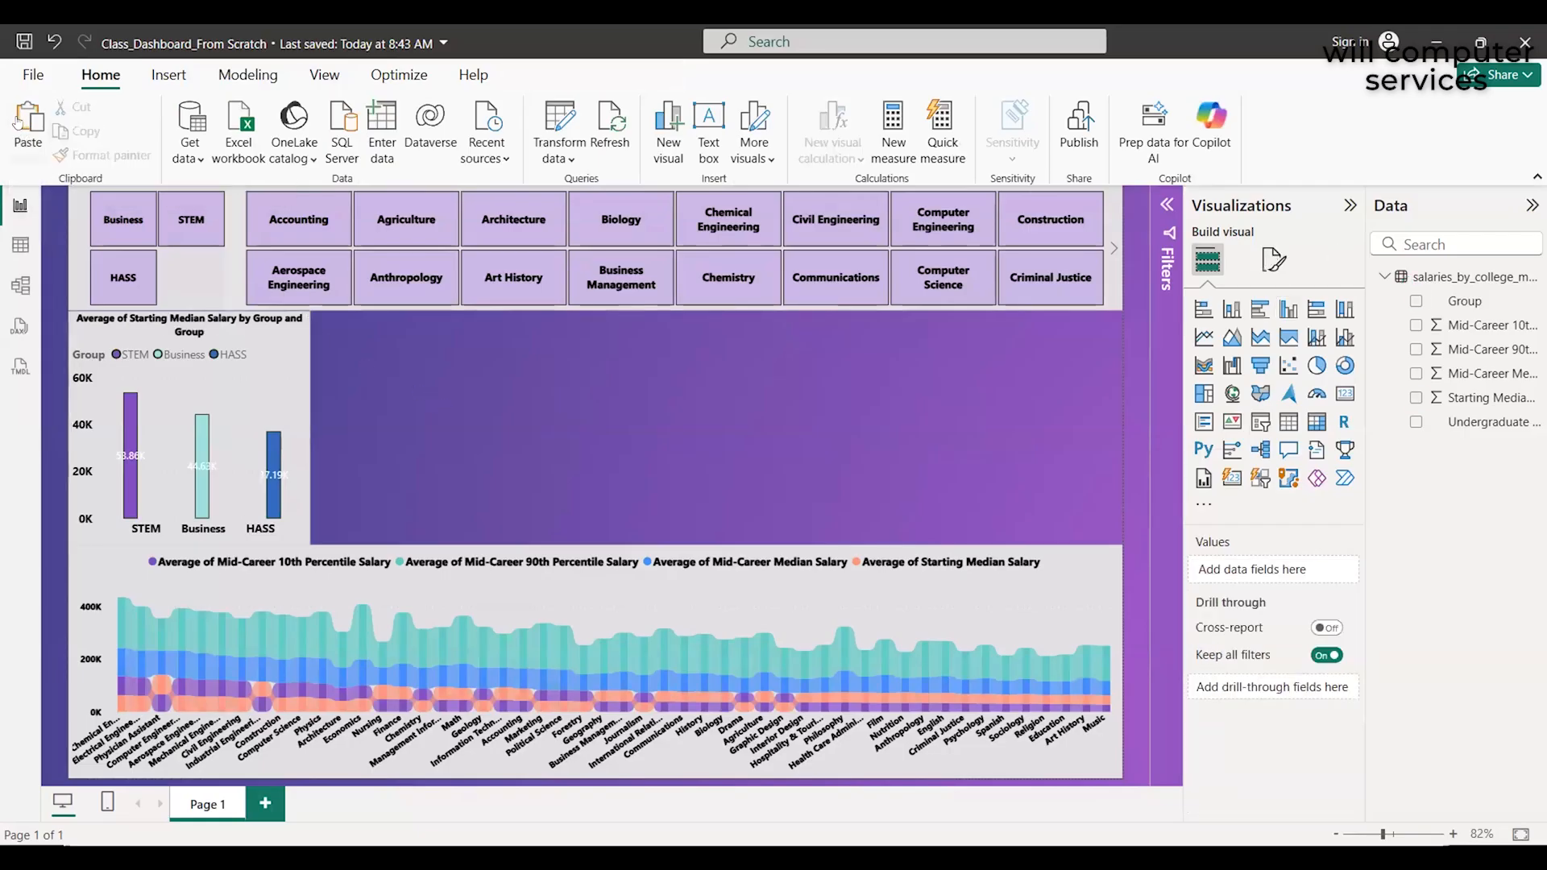
click(19, 121)
click(19, 121)
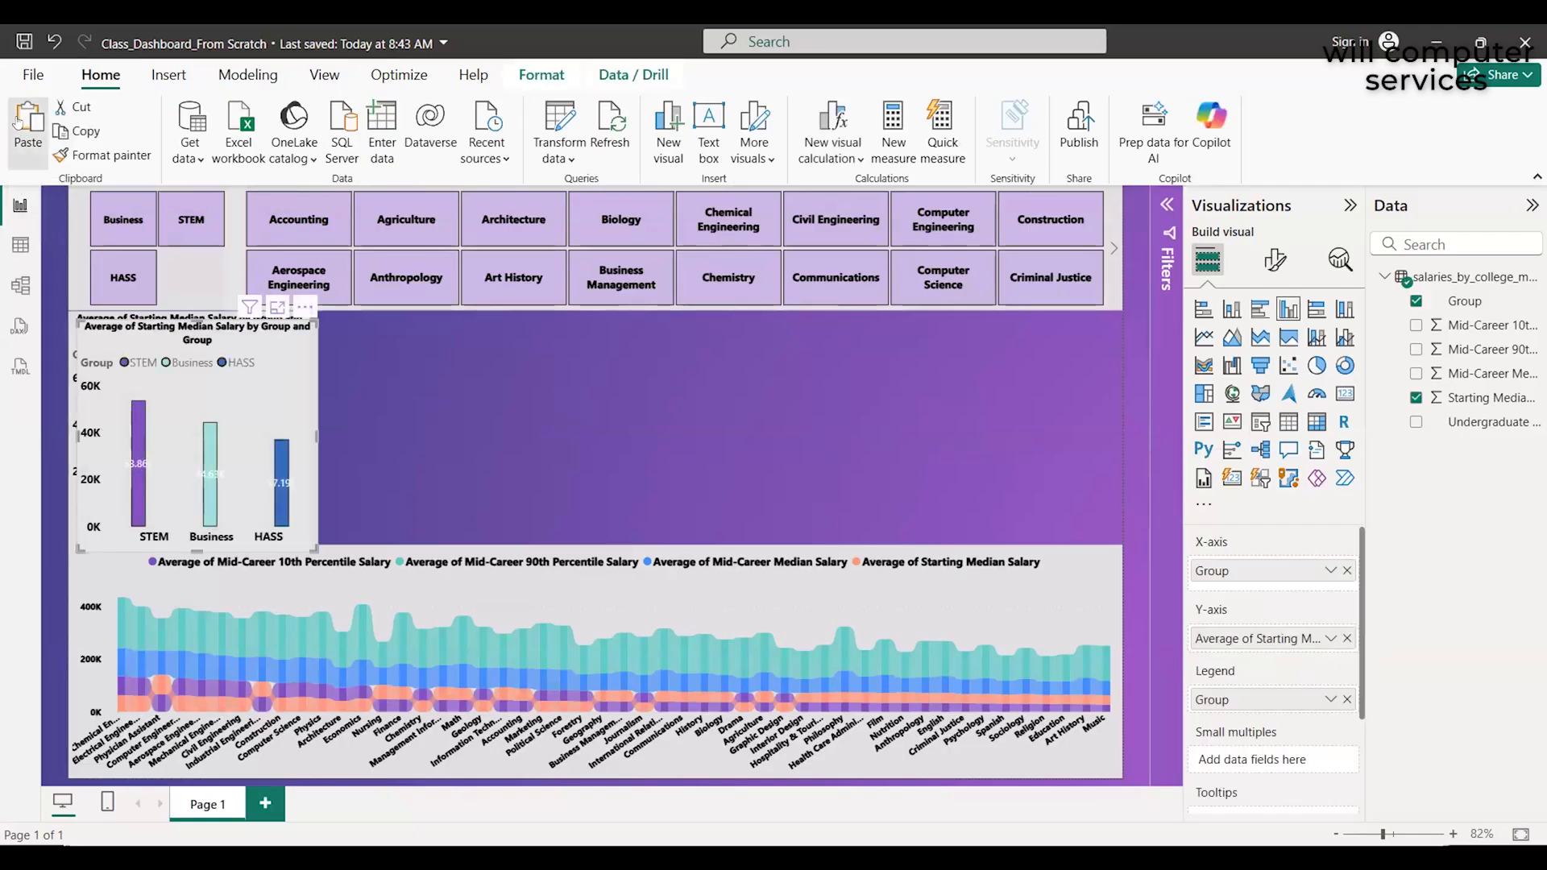
click(19, 121)
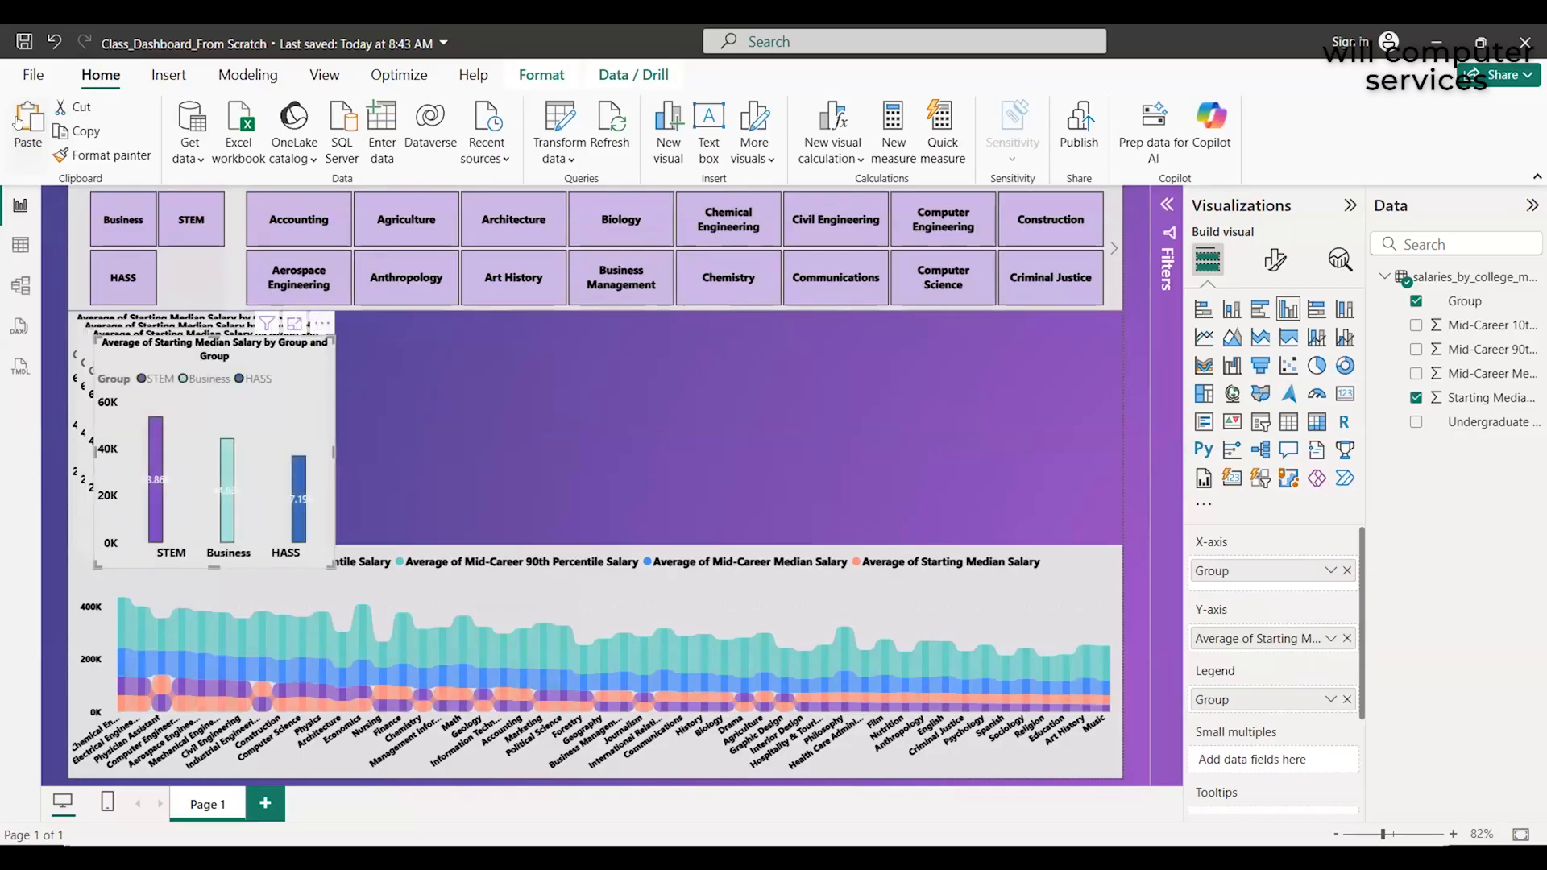
Arrange the three pasted charts in a row beside the original Starting Median Salary chart, and cross-highlight the HASS group
drag(262, 357, 1047, 339)
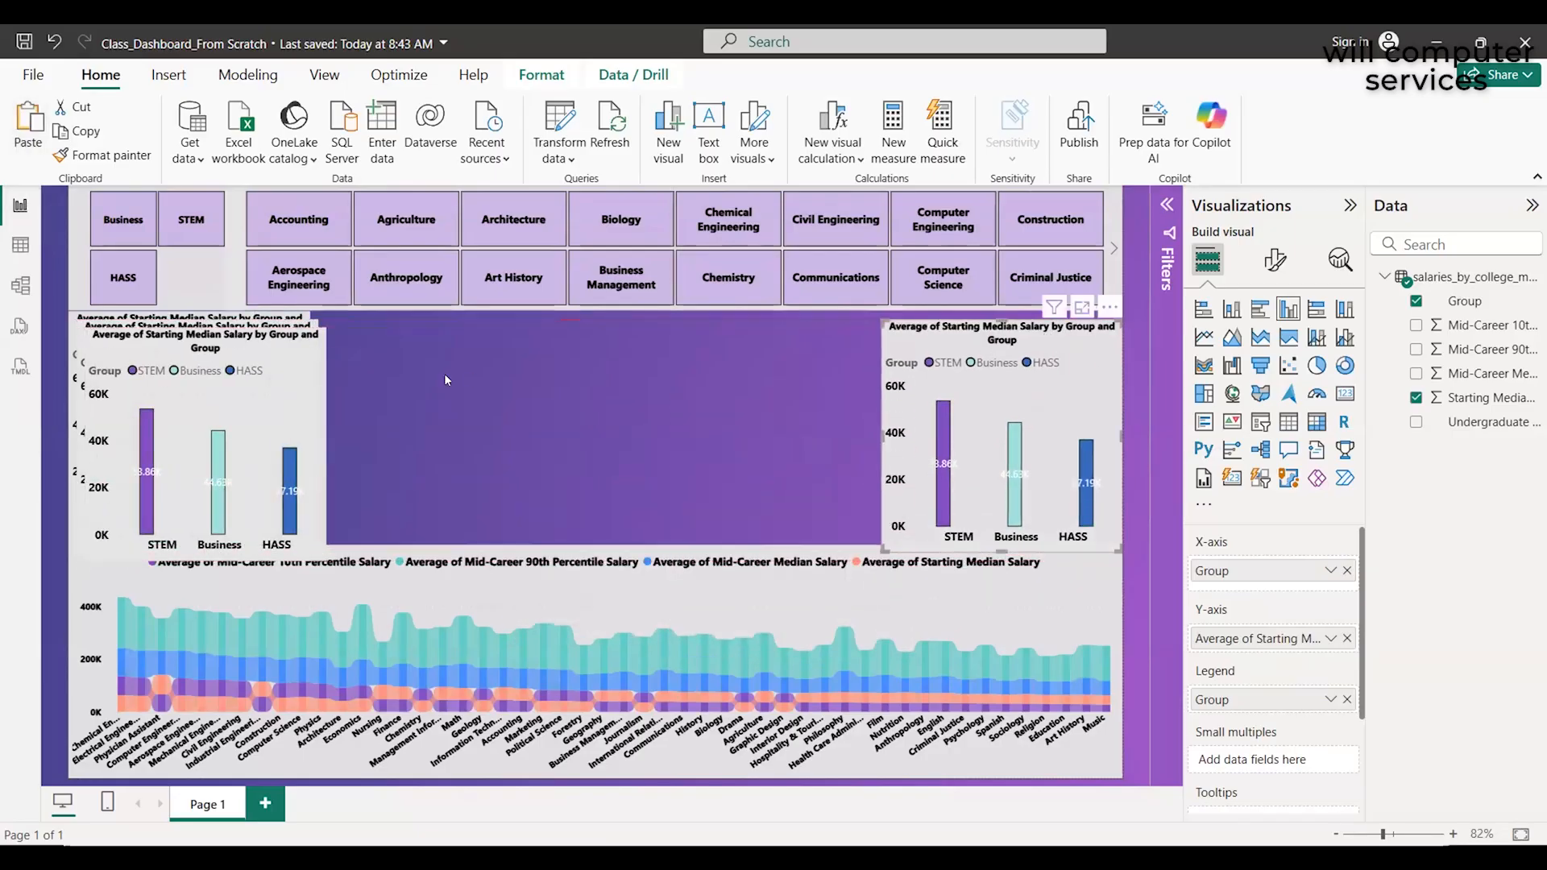
drag(716, 328, 835, 345)
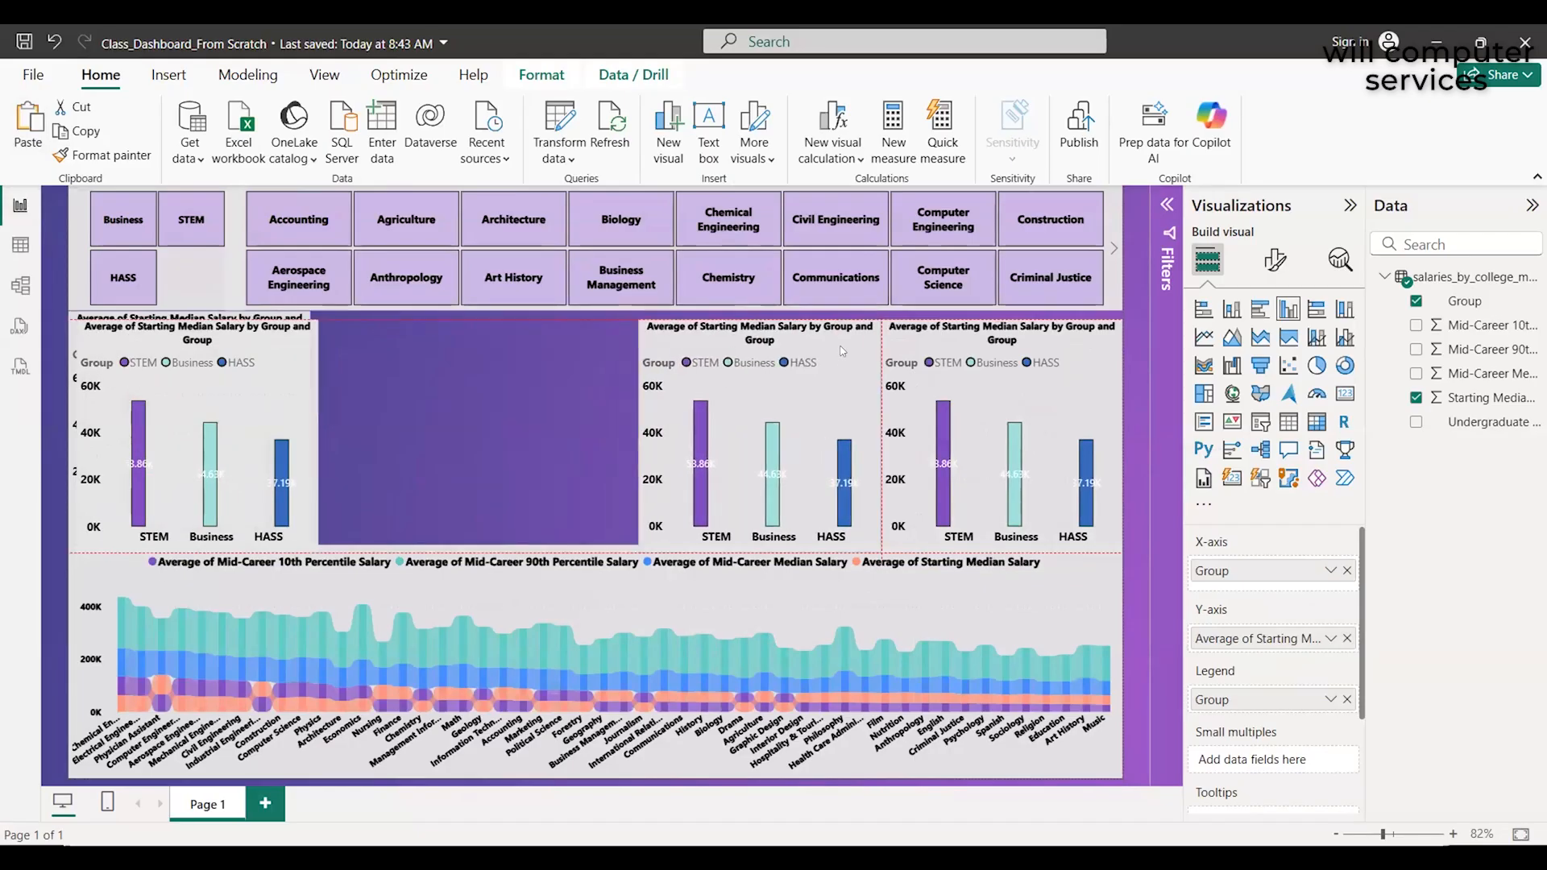
drag(510, 347, 533, 353)
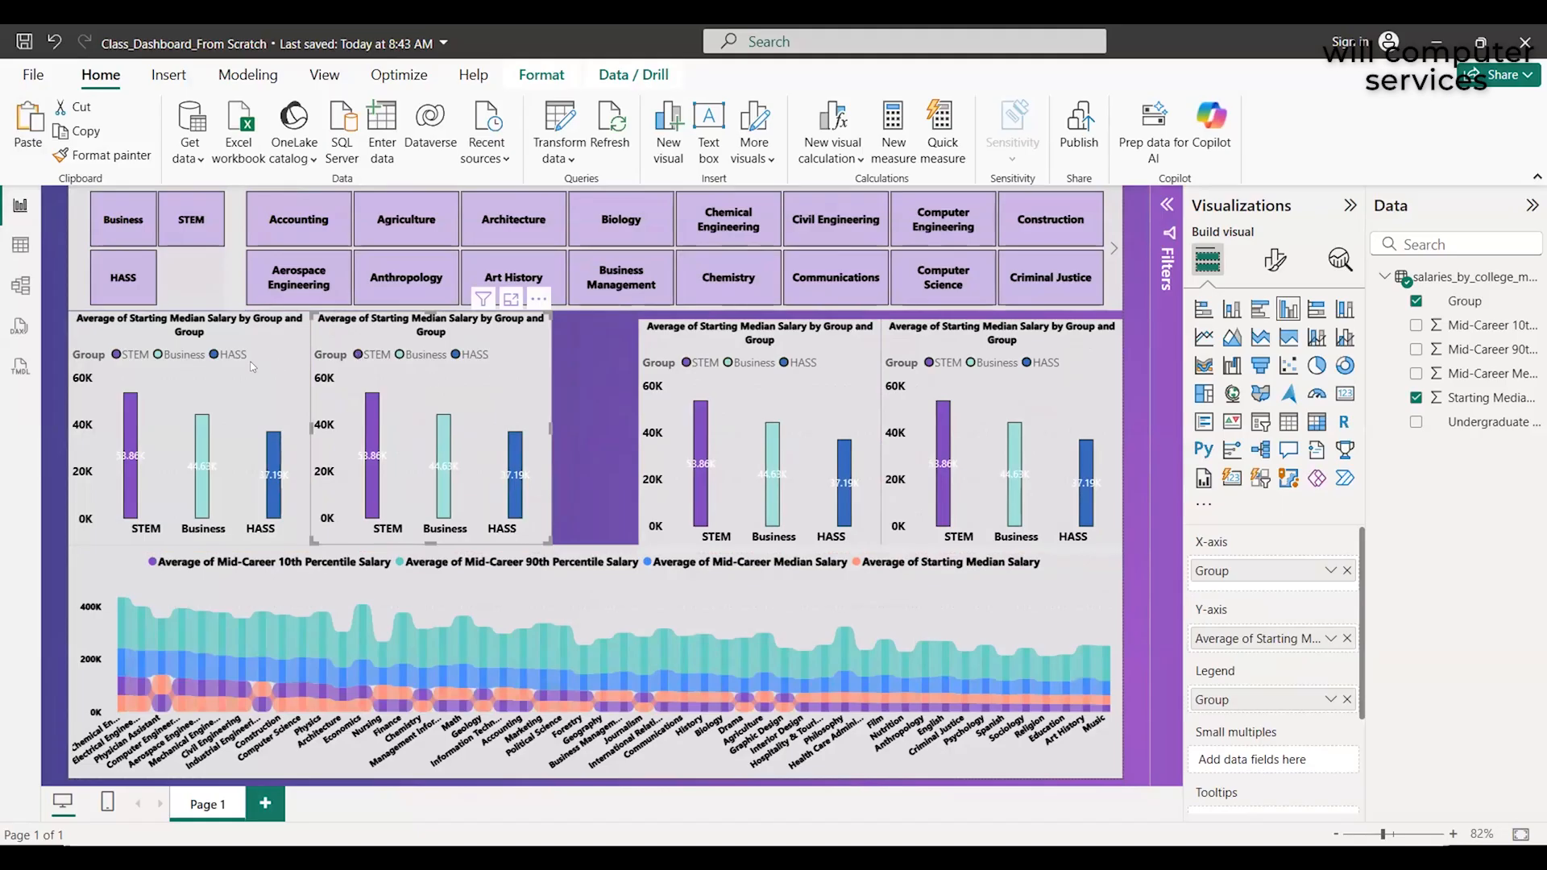
click(274, 468)
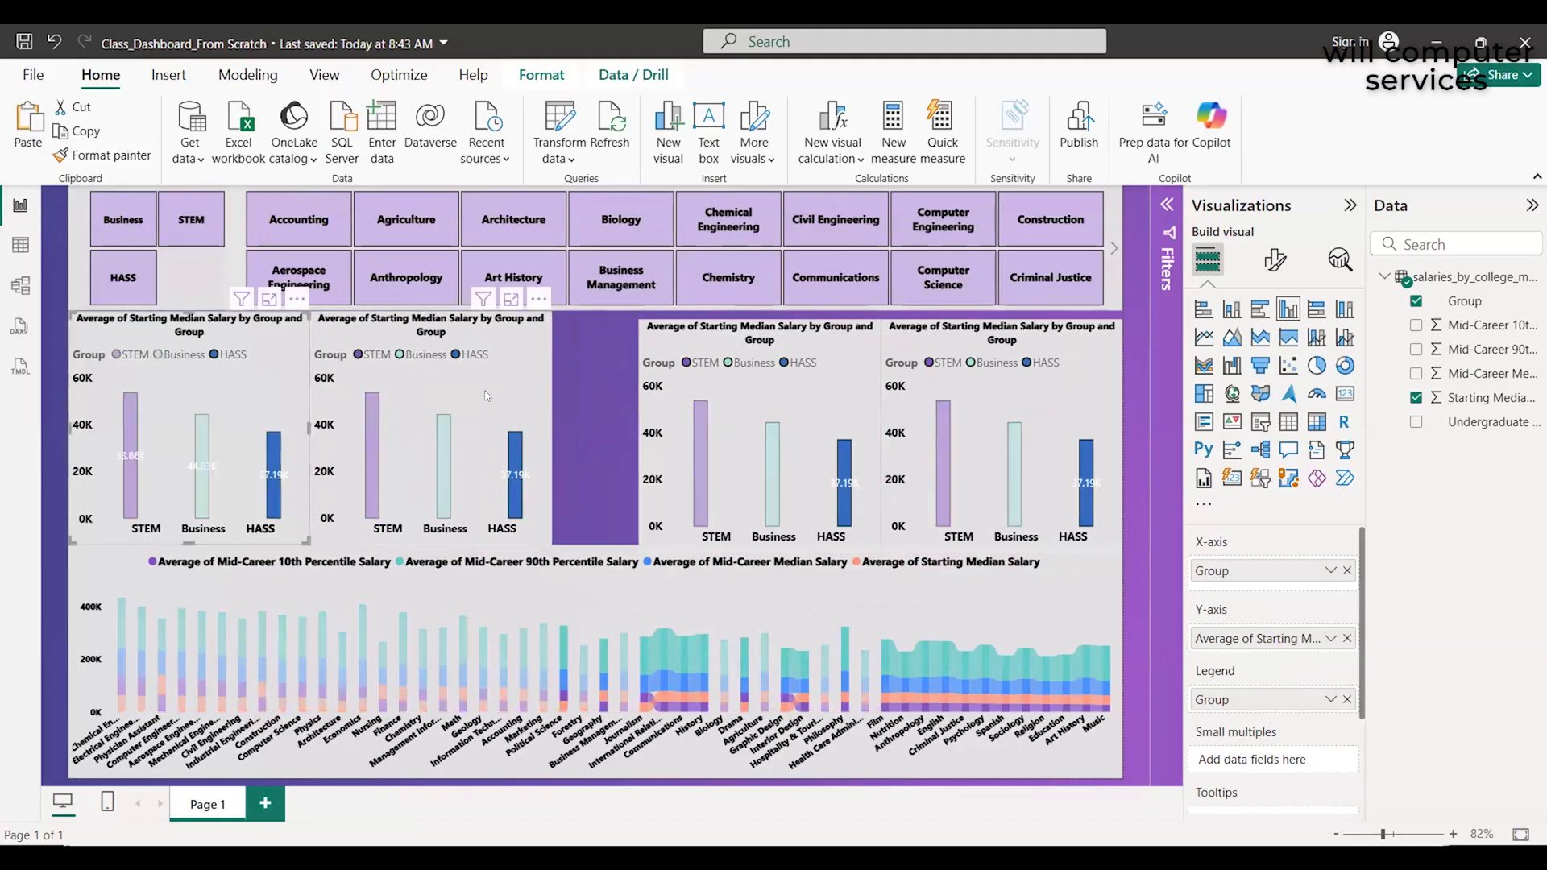
Remove the three pasted duplicates of the Starting Median Salary column chart, keeping only the original
click(520, 376)
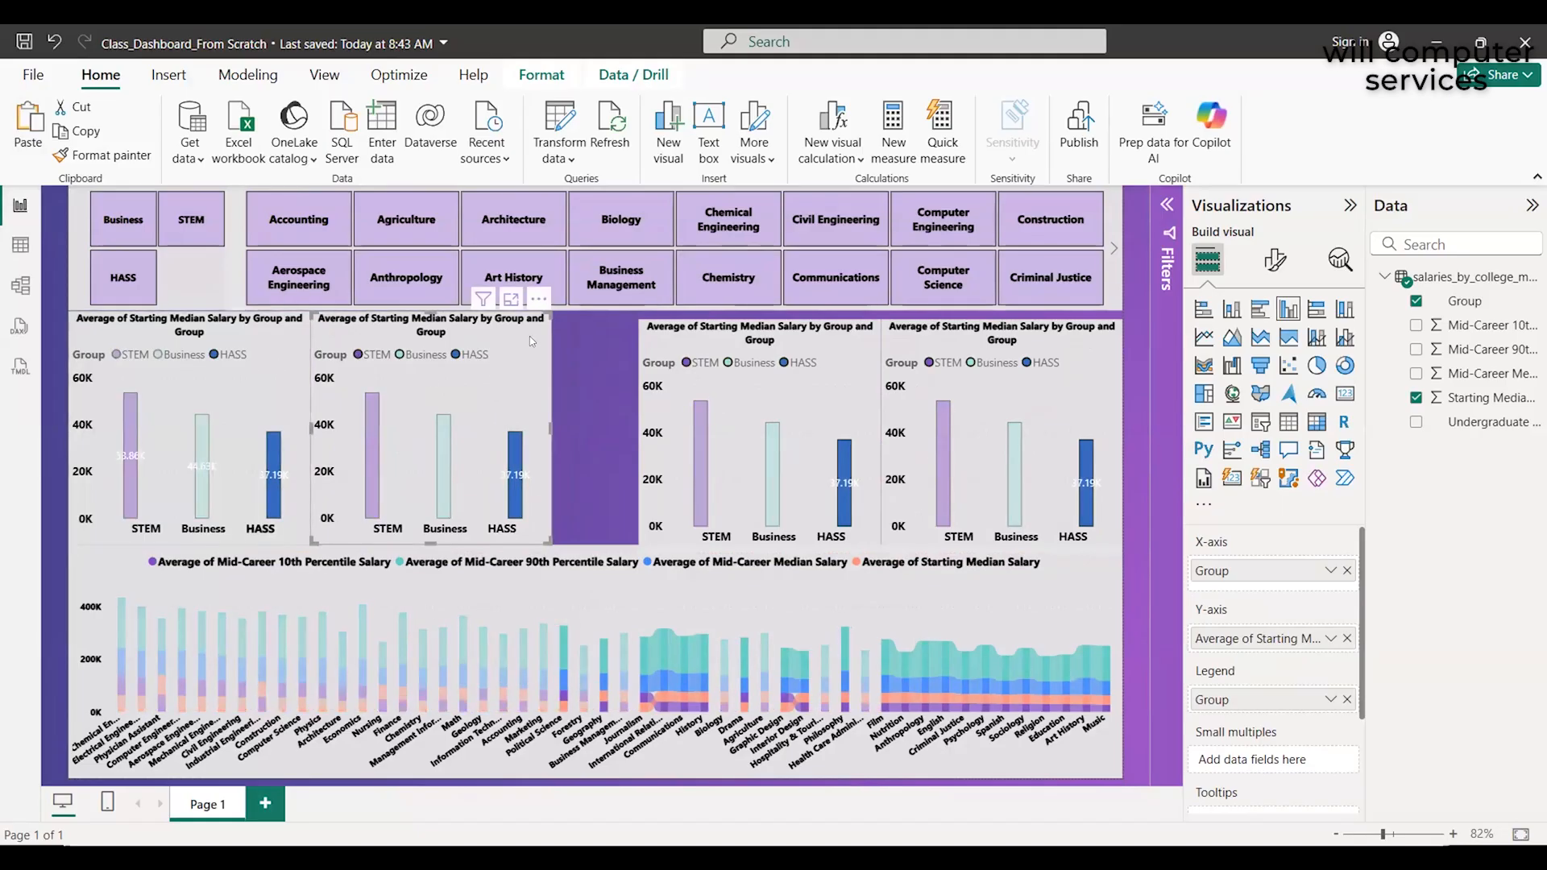
click(270, 336)
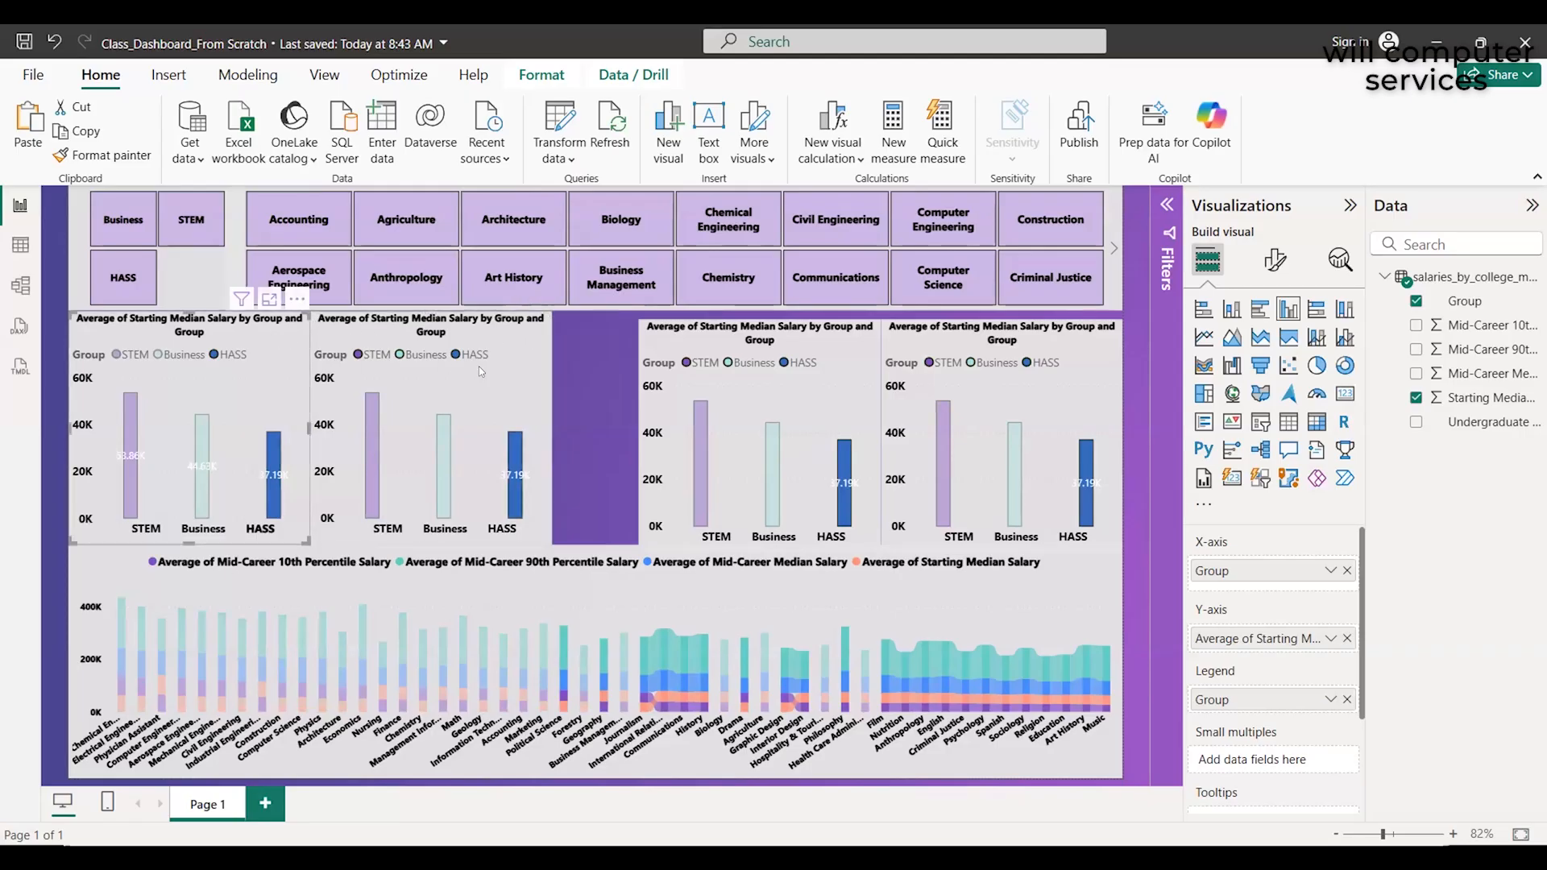
click(521, 356)
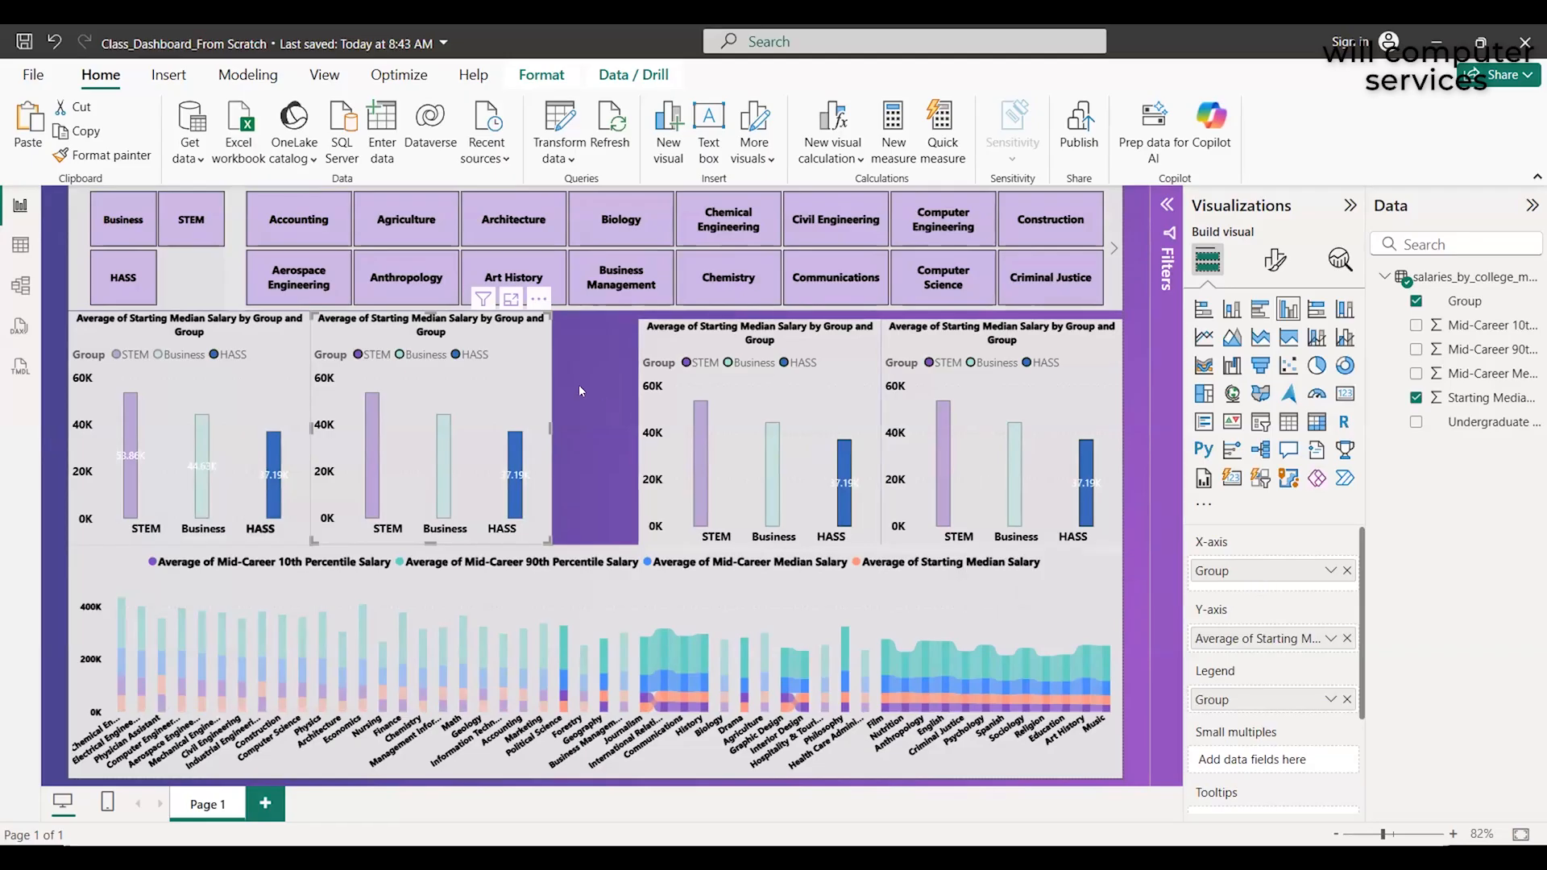
click(538, 299)
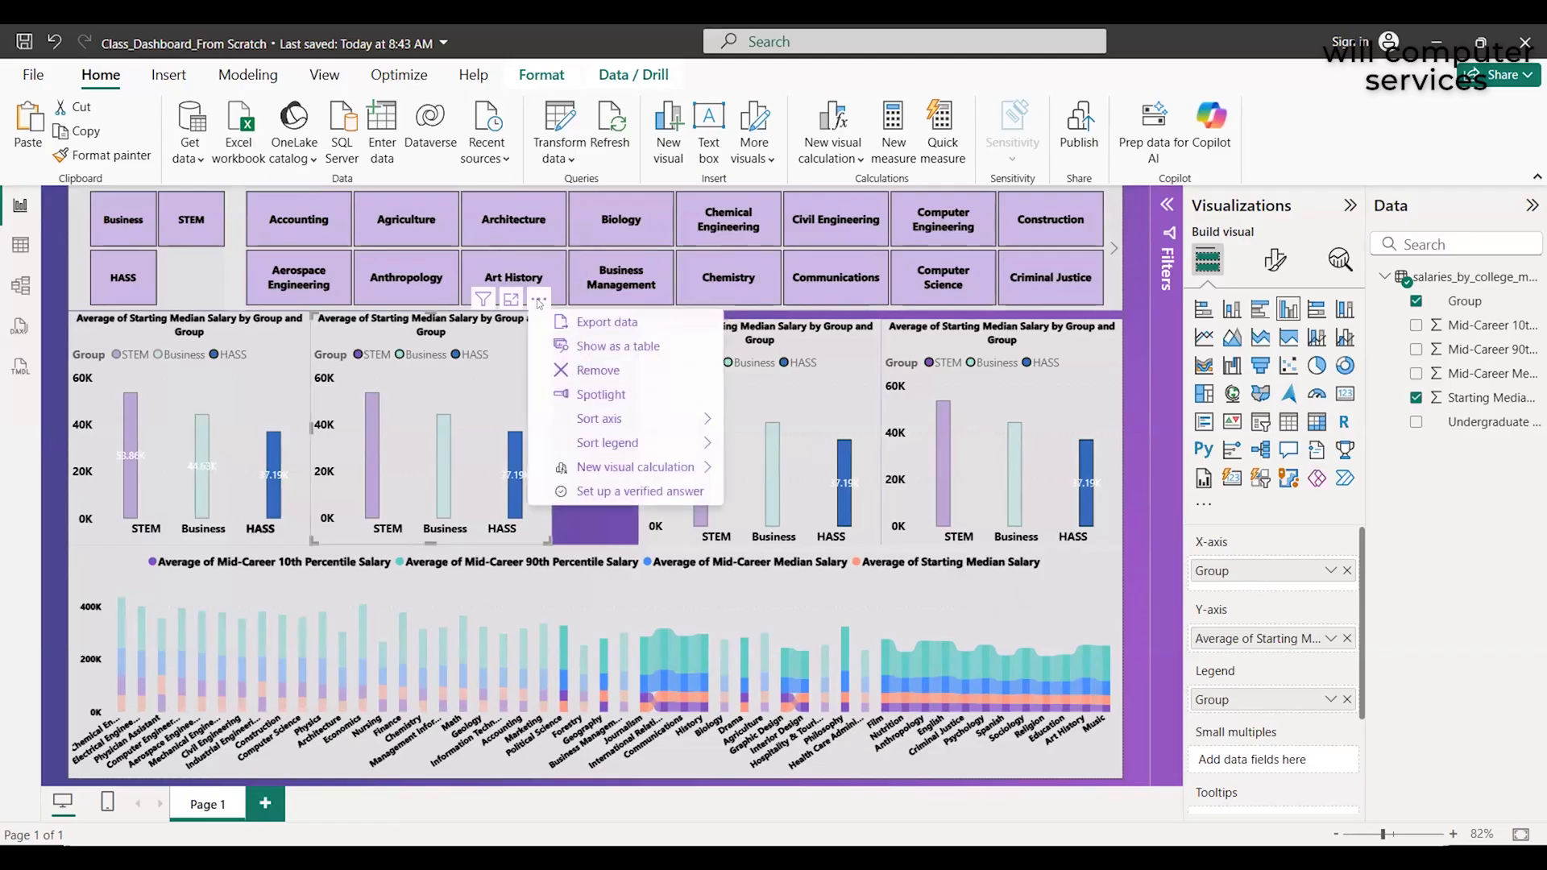
click(636, 379)
click(867, 306)
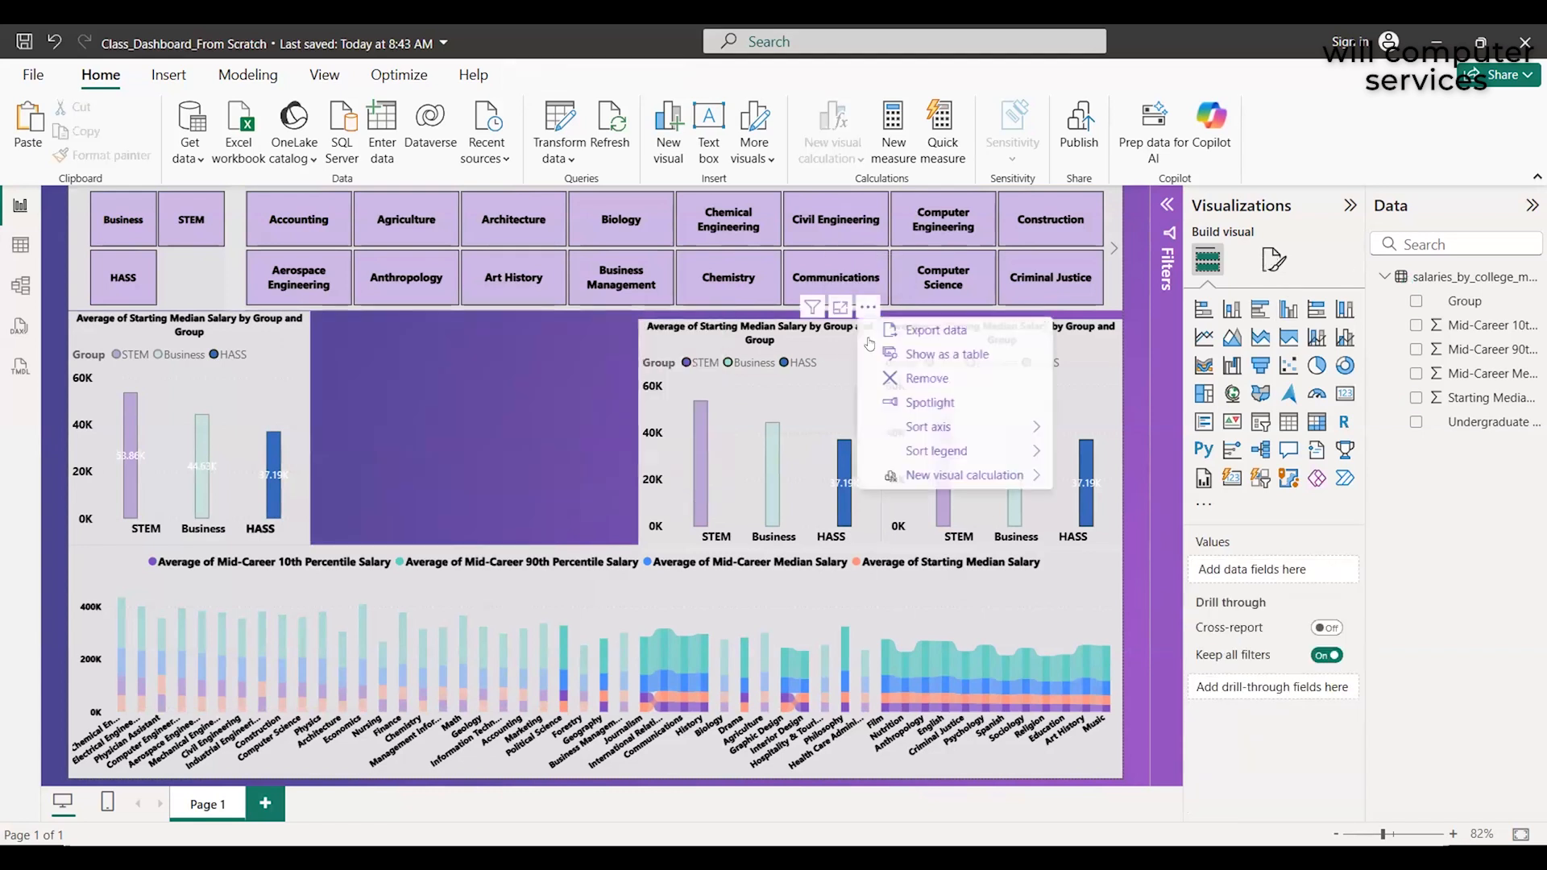
click(948, 379)
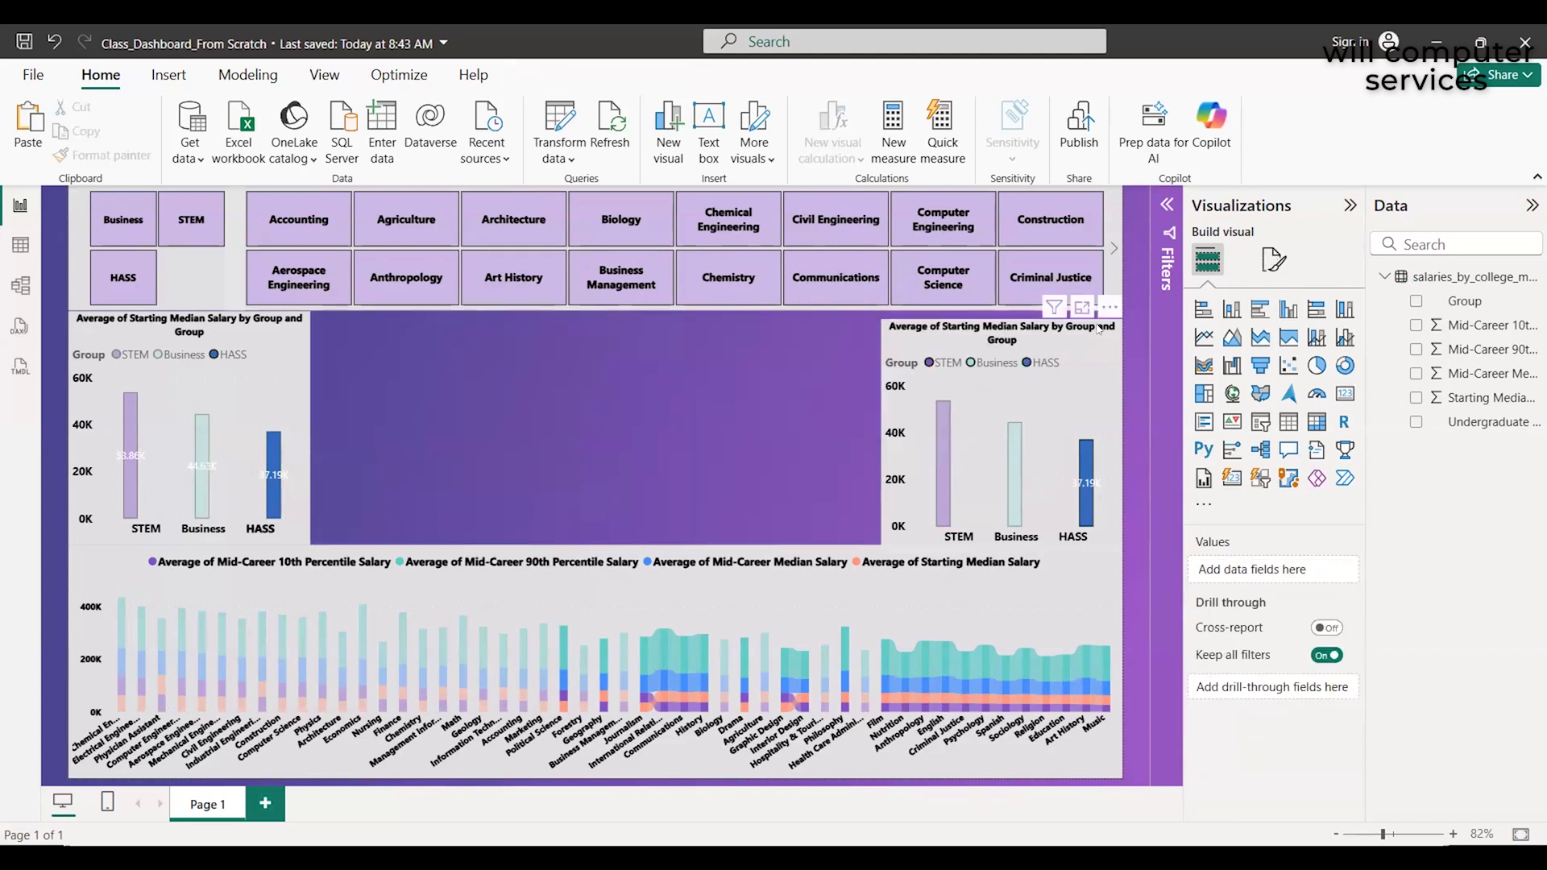
click(1109, 307)
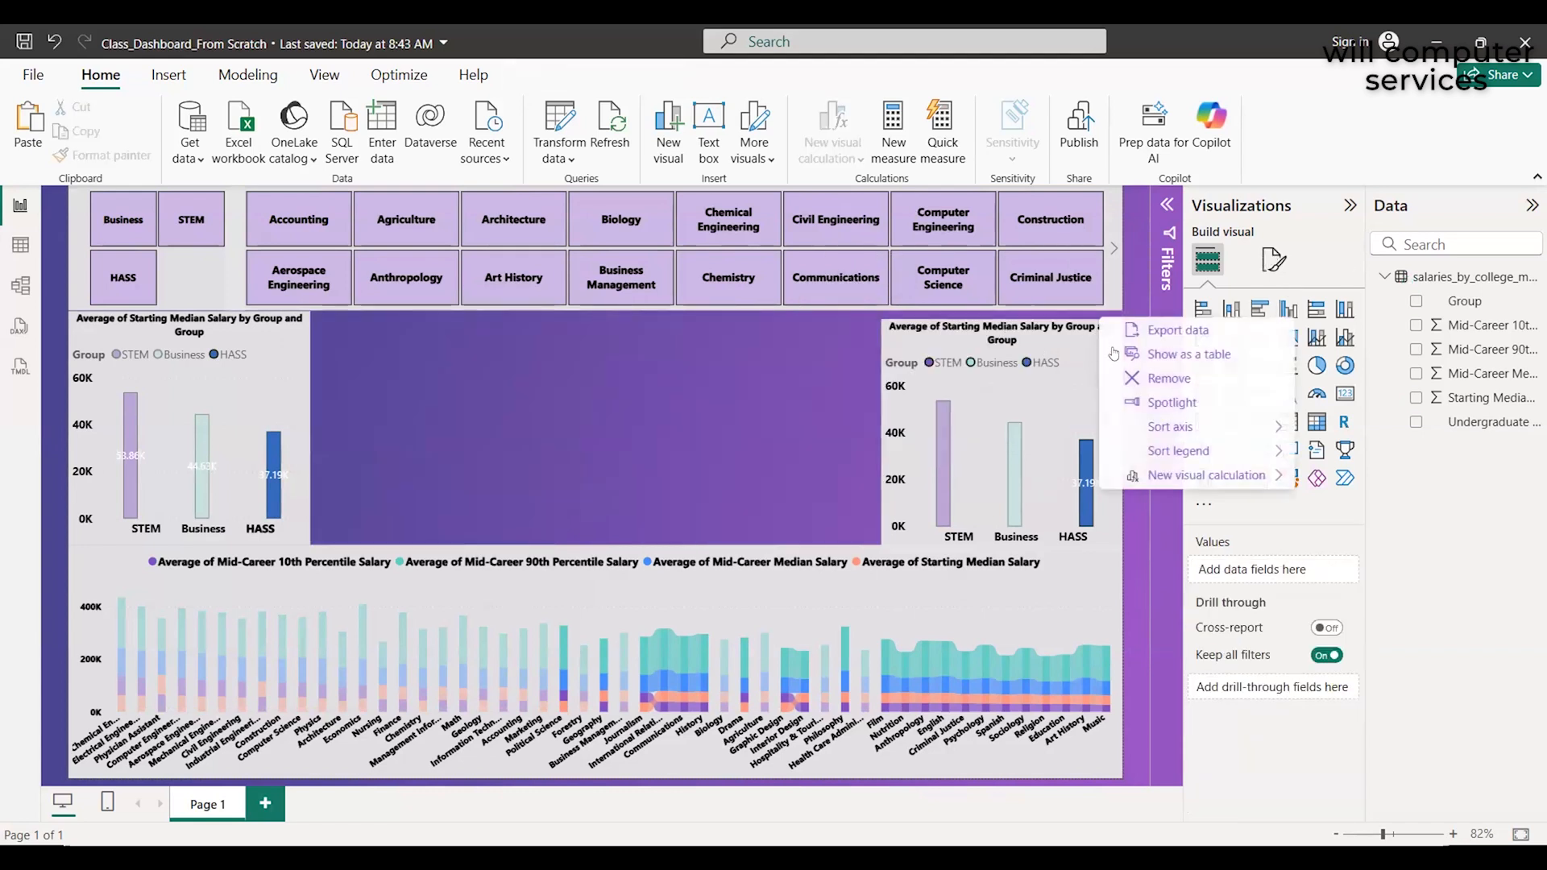
click(1190, 379)
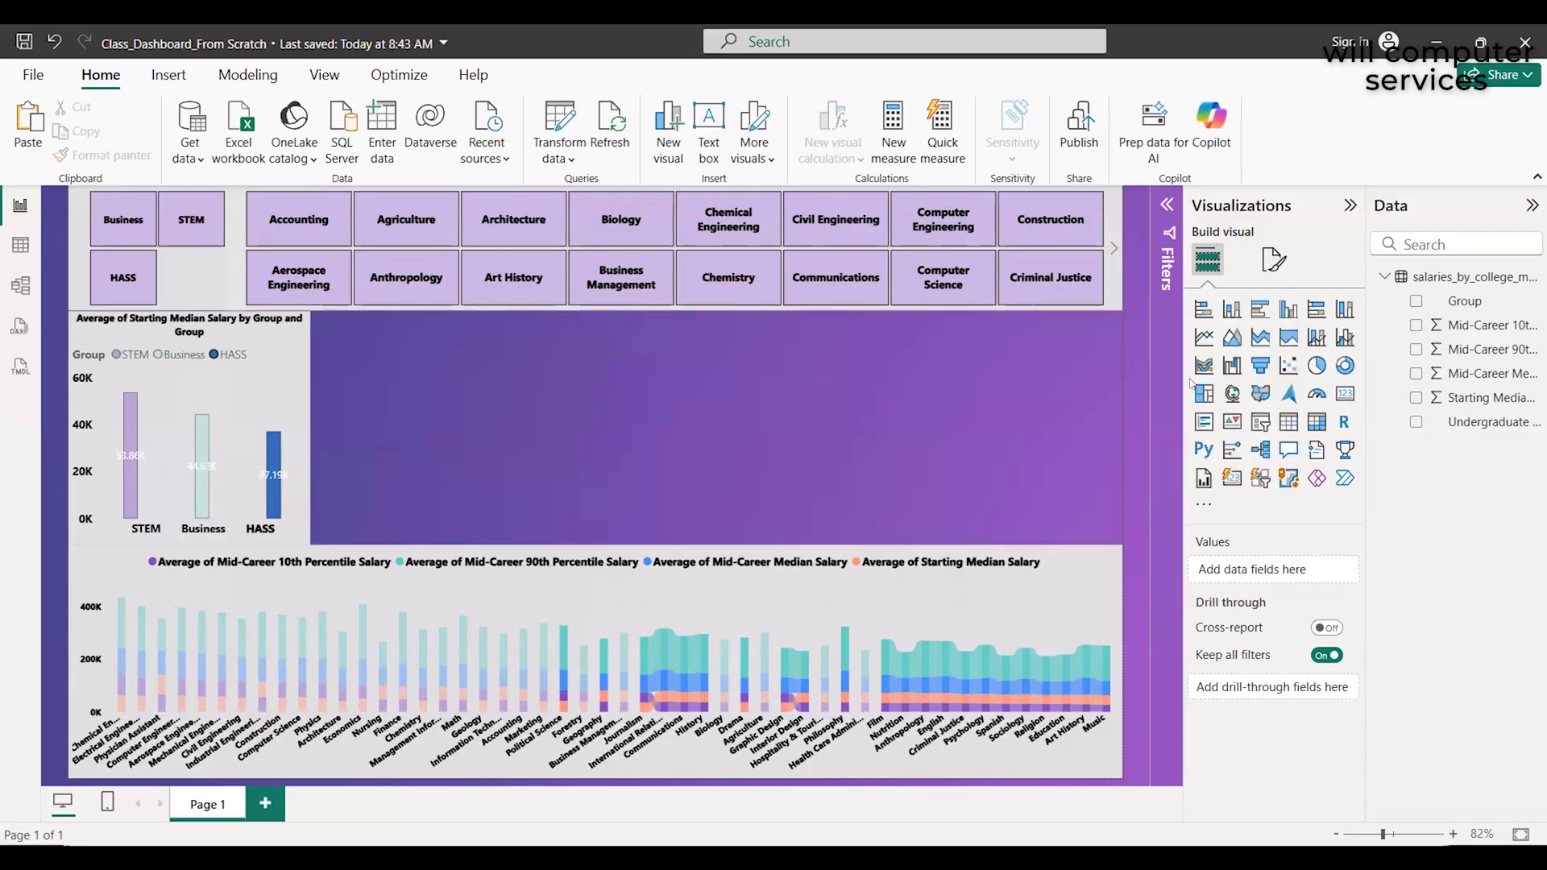
Widen the remaining Starting Median Salary chart and toggle its title off and back on in the title formatting settings
click(240, 409)
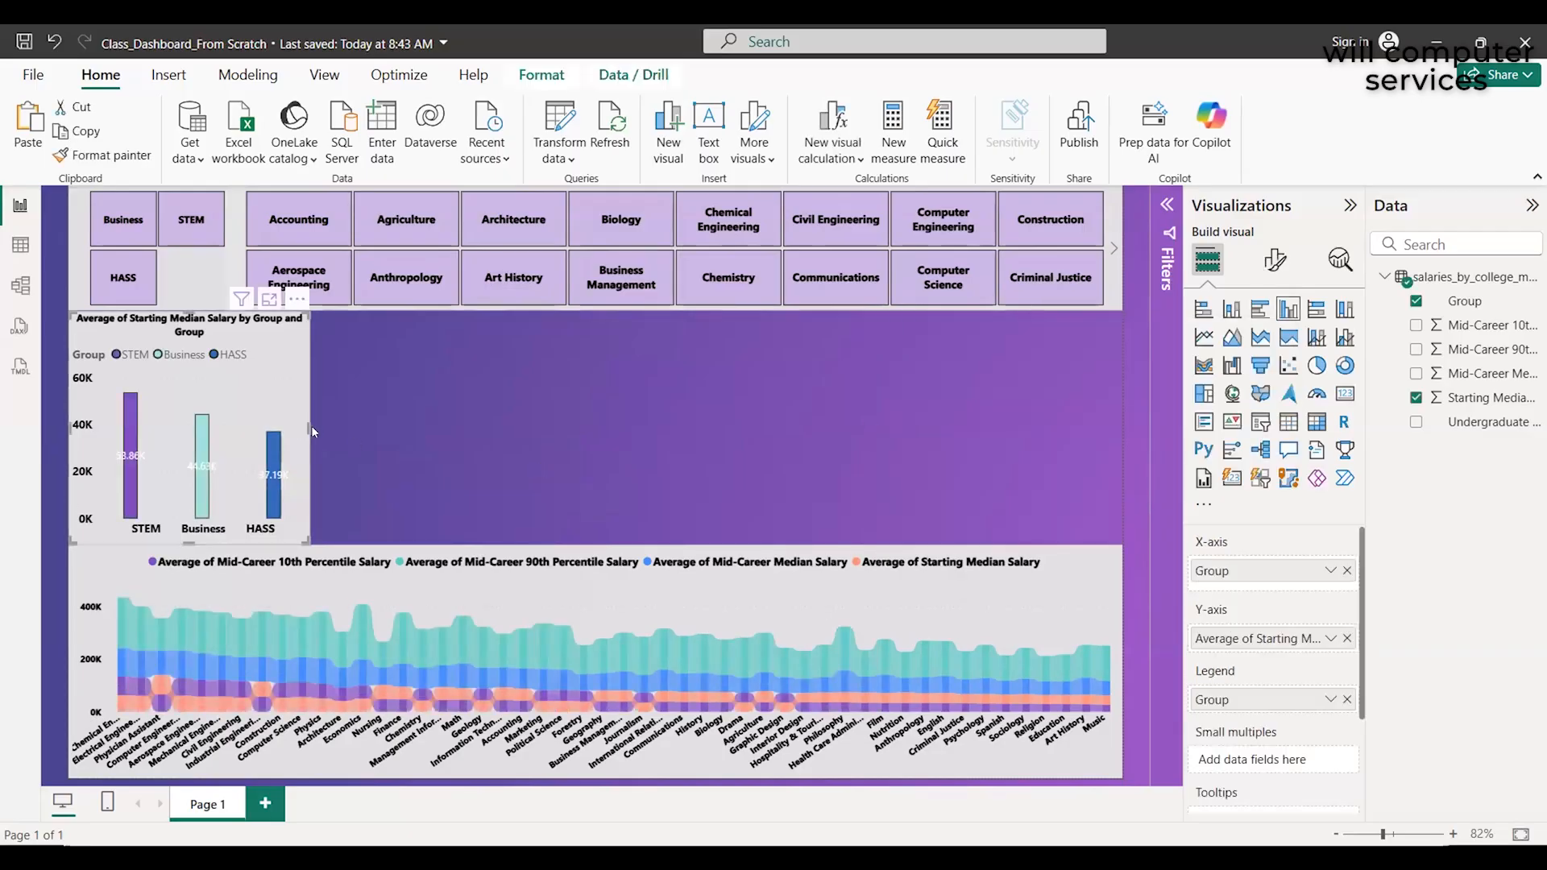
drag(312, 431, 460, 436)
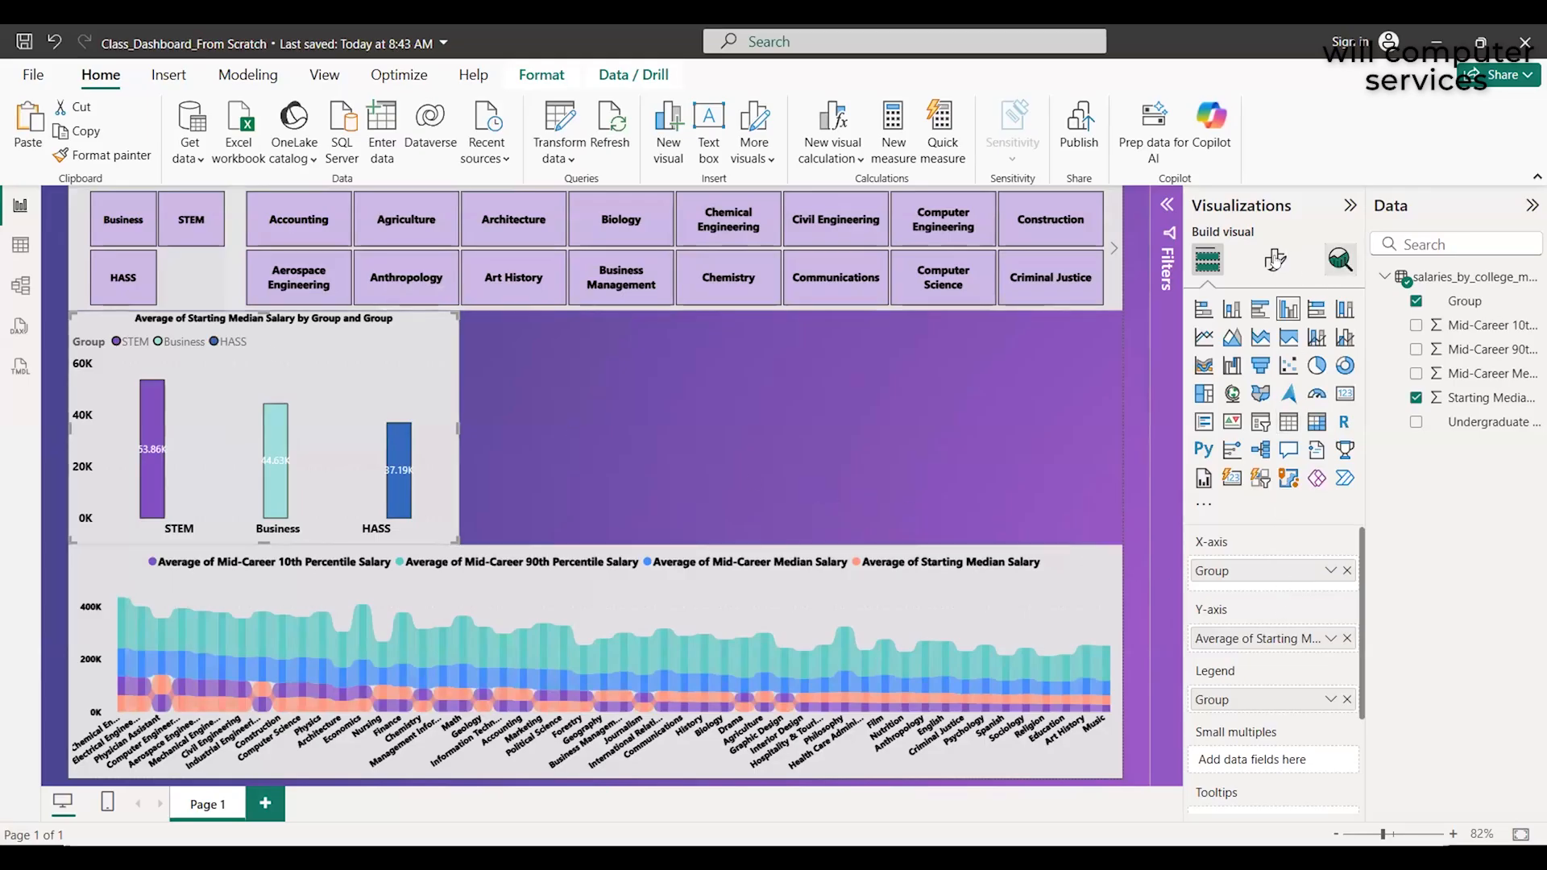
click(1274, 259)
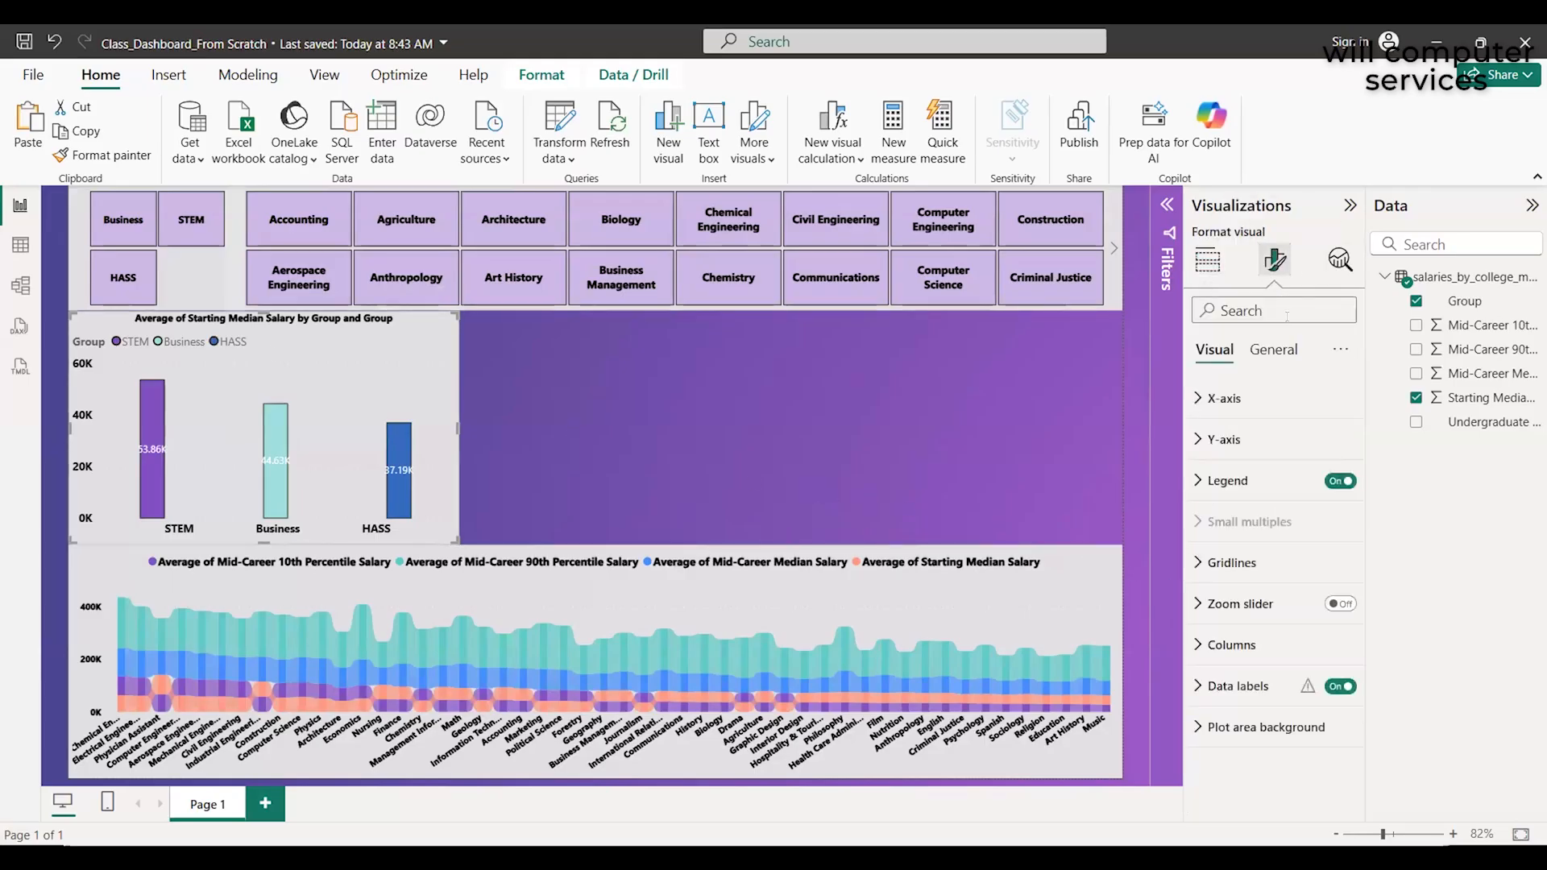
click(1282, 359)
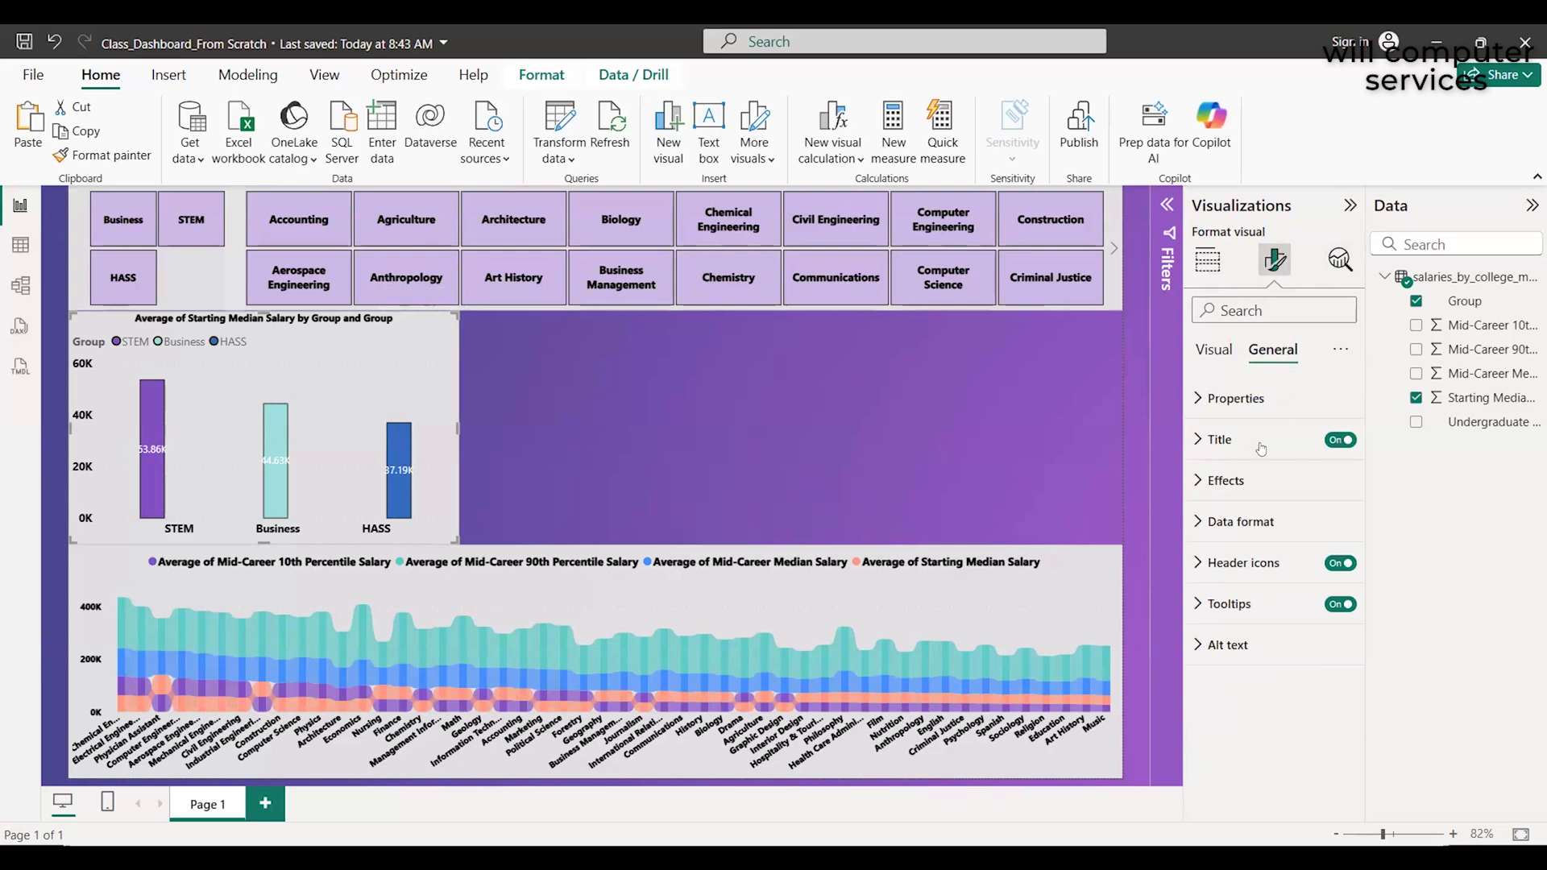
click(1285, 449)
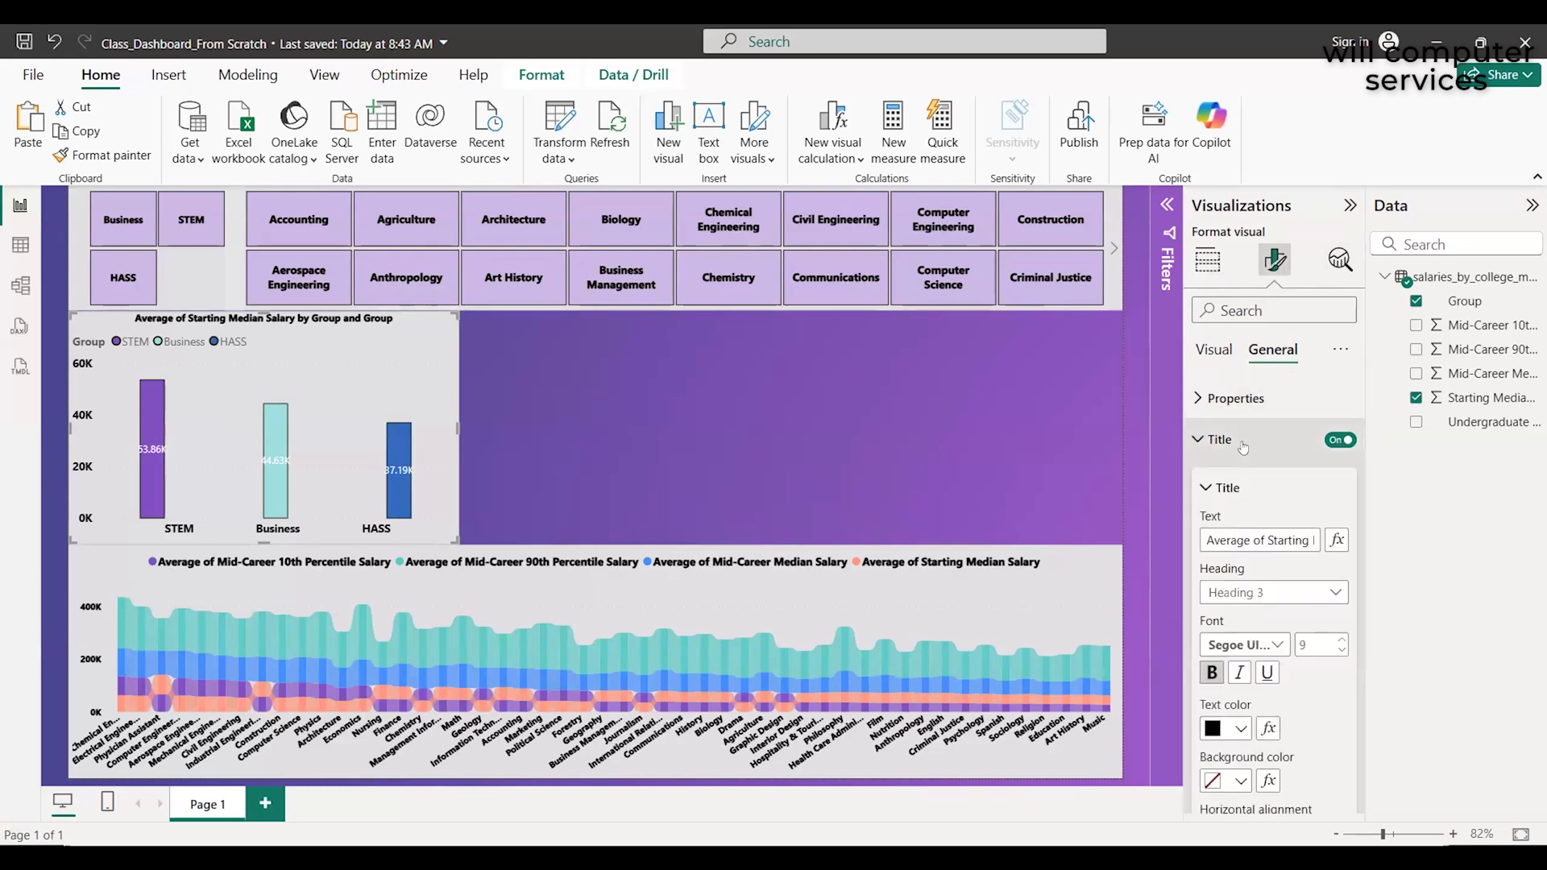
click(1341, 441)
click(1341, 440)
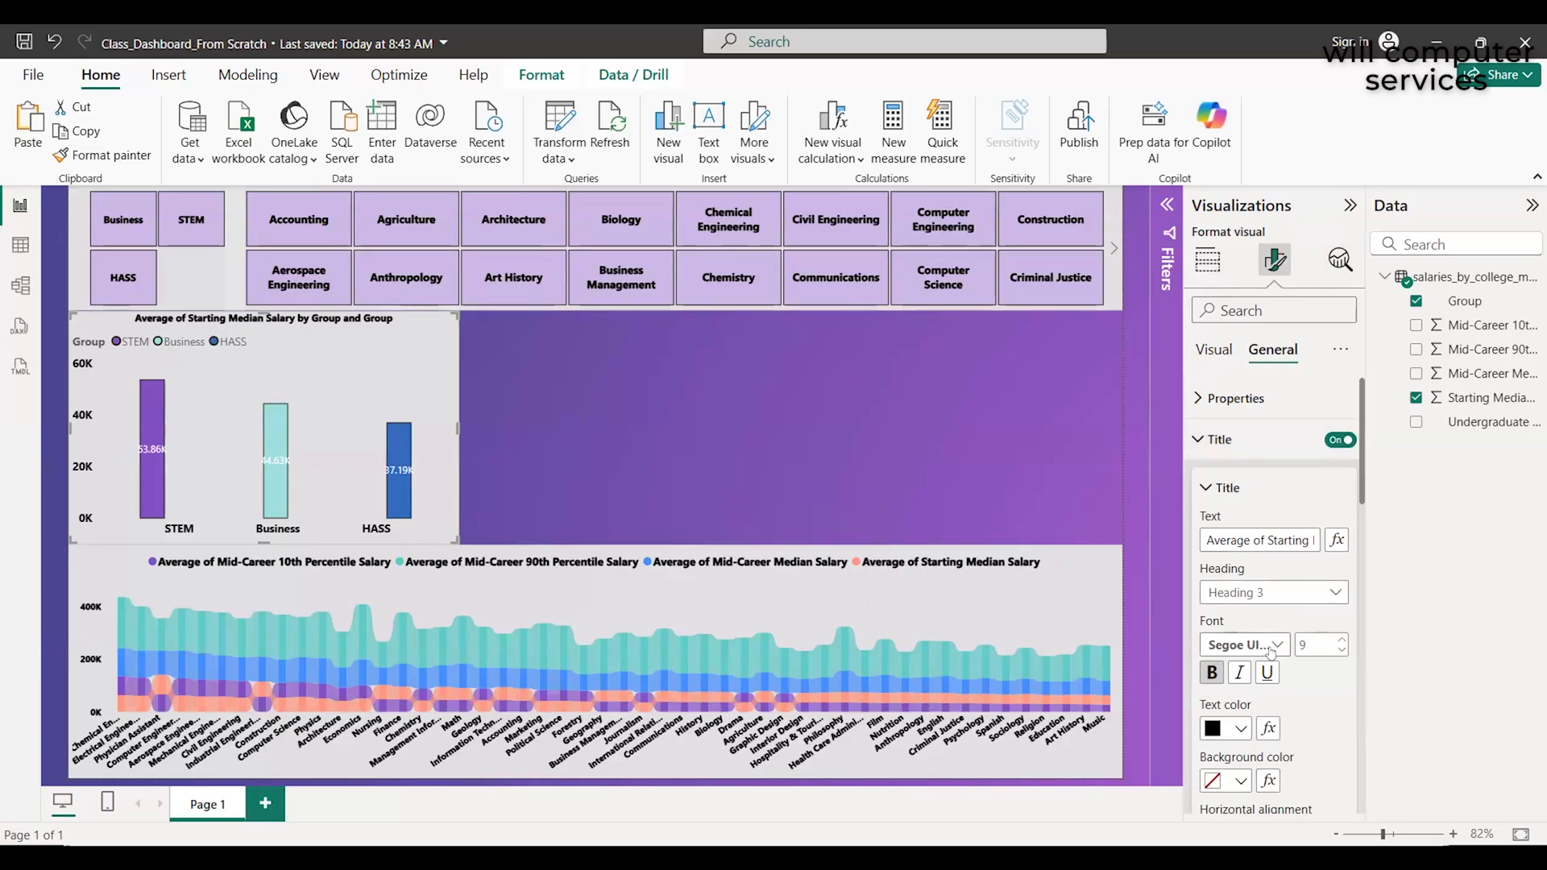
Shorten the column chart's title to "Average of Starting Median Salary by Group"
scroll(1270, 653, down, 3)
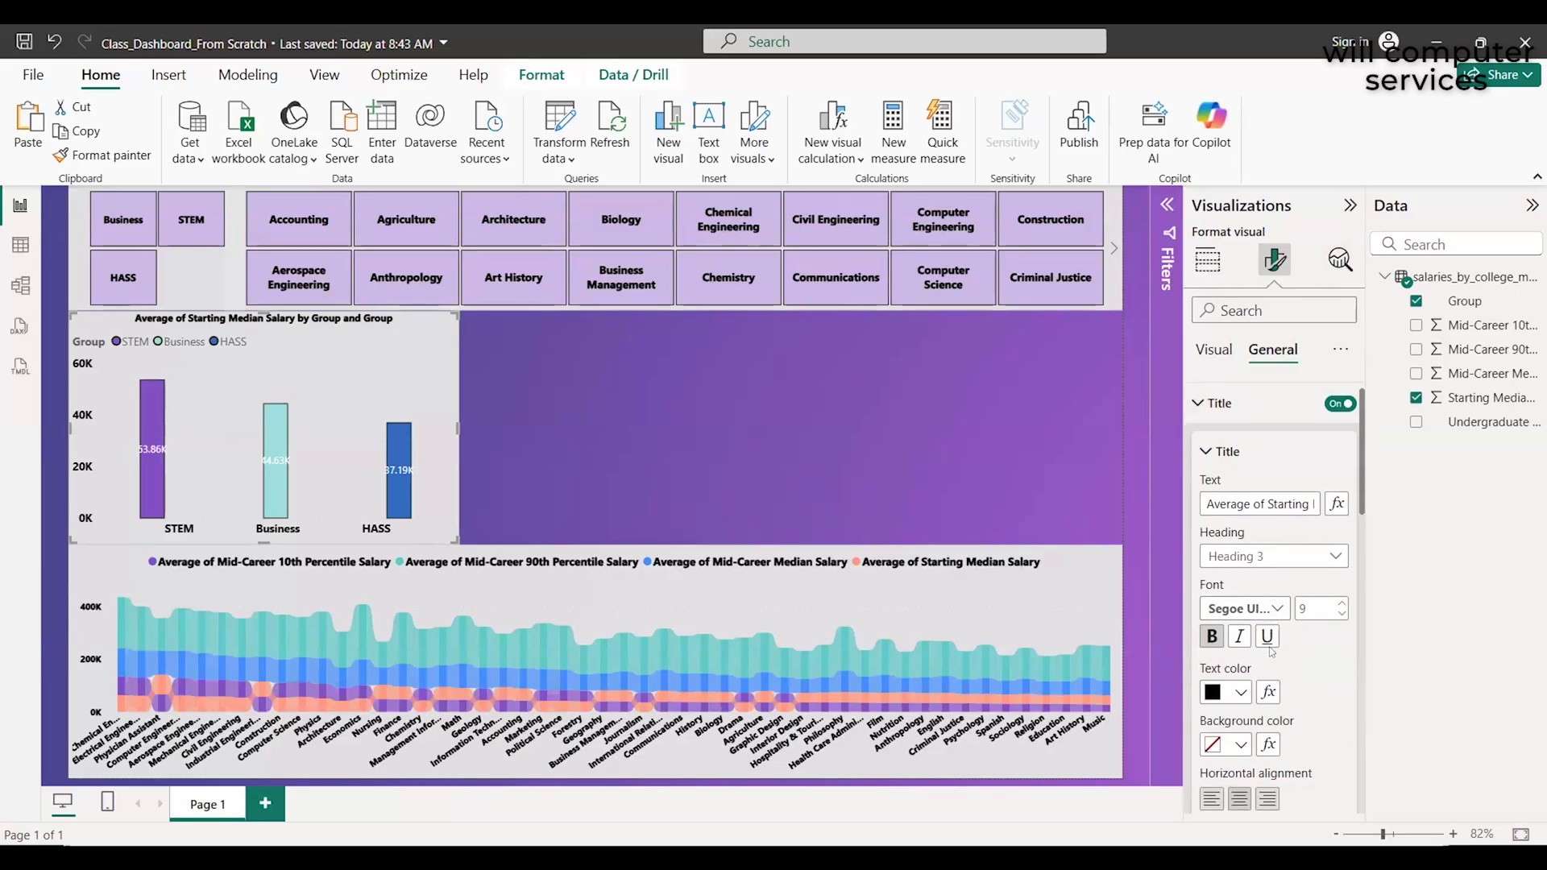
scroll(1270, 652, up, 3)
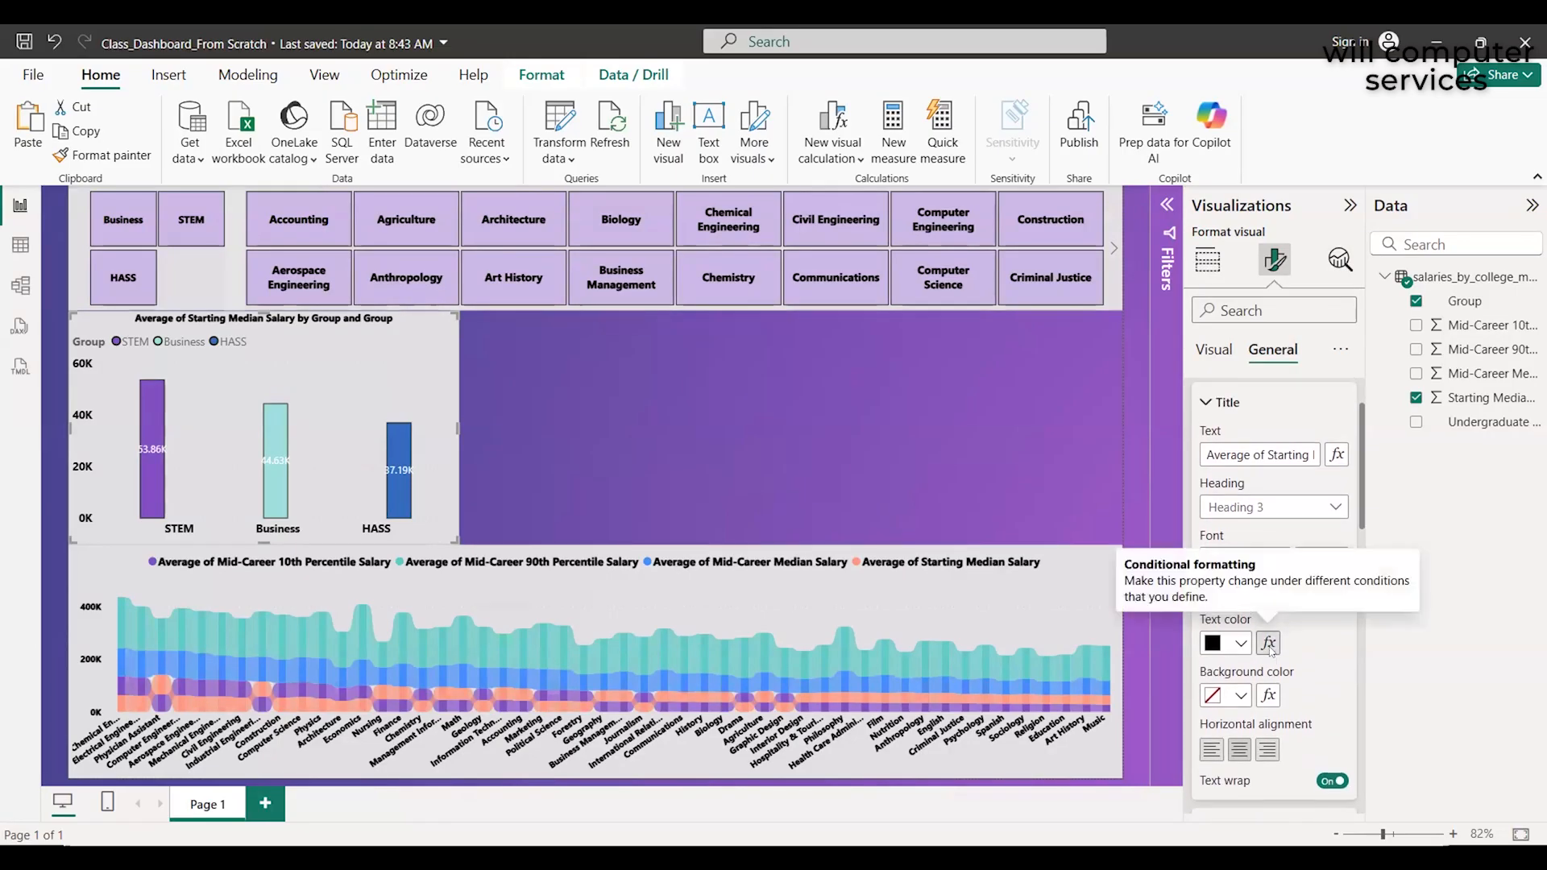
scroll(1269, 651, down, 3)
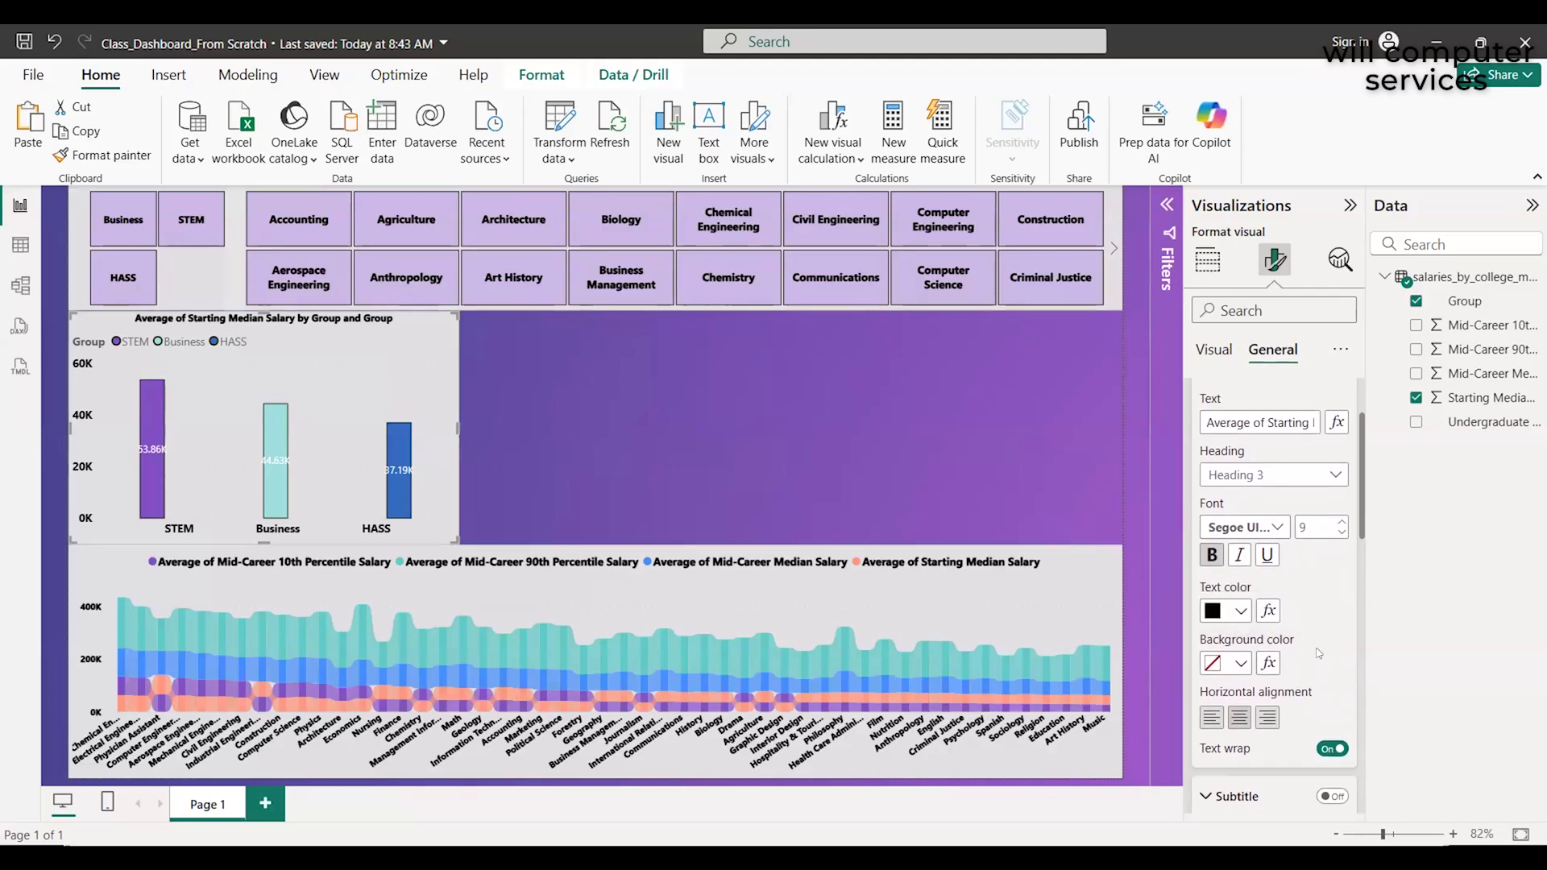
scroll(1319, 654, up, 1)
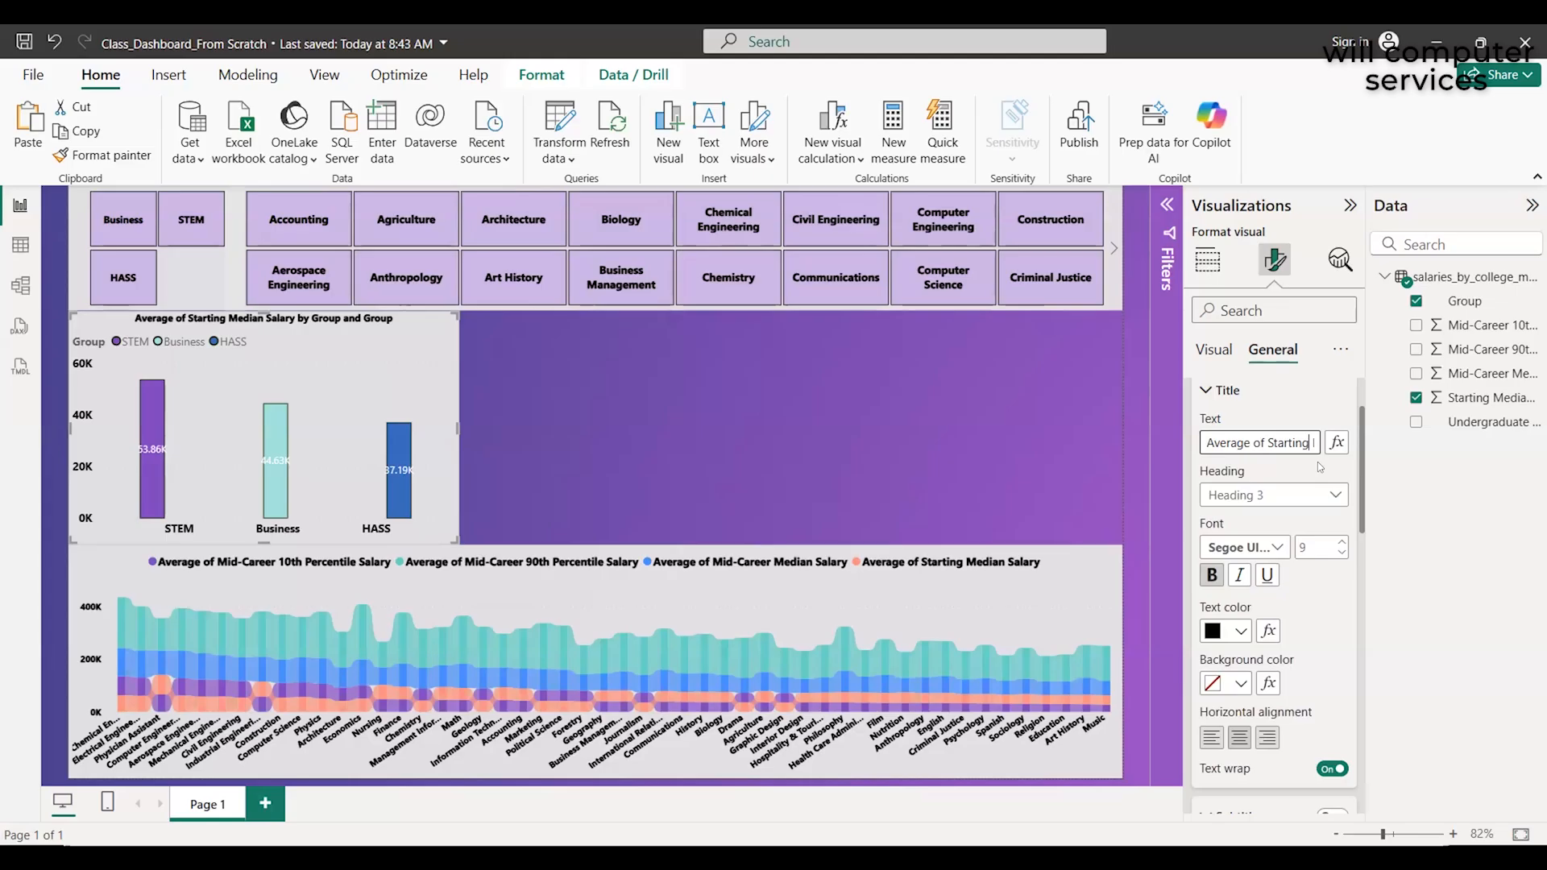
key(Right)
key(Right)
key(Right)
key(Right)
key(Right)
key(Right)
key(Right)
key(Right)
key(Right)
key(Right)
key(Right)
key(Right)
key(Right)
key(Right)
key(Right)
key(Right)
key(Right)
key(Right)
key(Right)
key(Right)
key(BackSpace)
key(BackSpace)
key(BackSpace)
key(BackSpace)
key(BackSpace)
key(BackSpace)
key(BackSpace)
key(BackSpace)
key(BackSpace)
key(BackSpace)
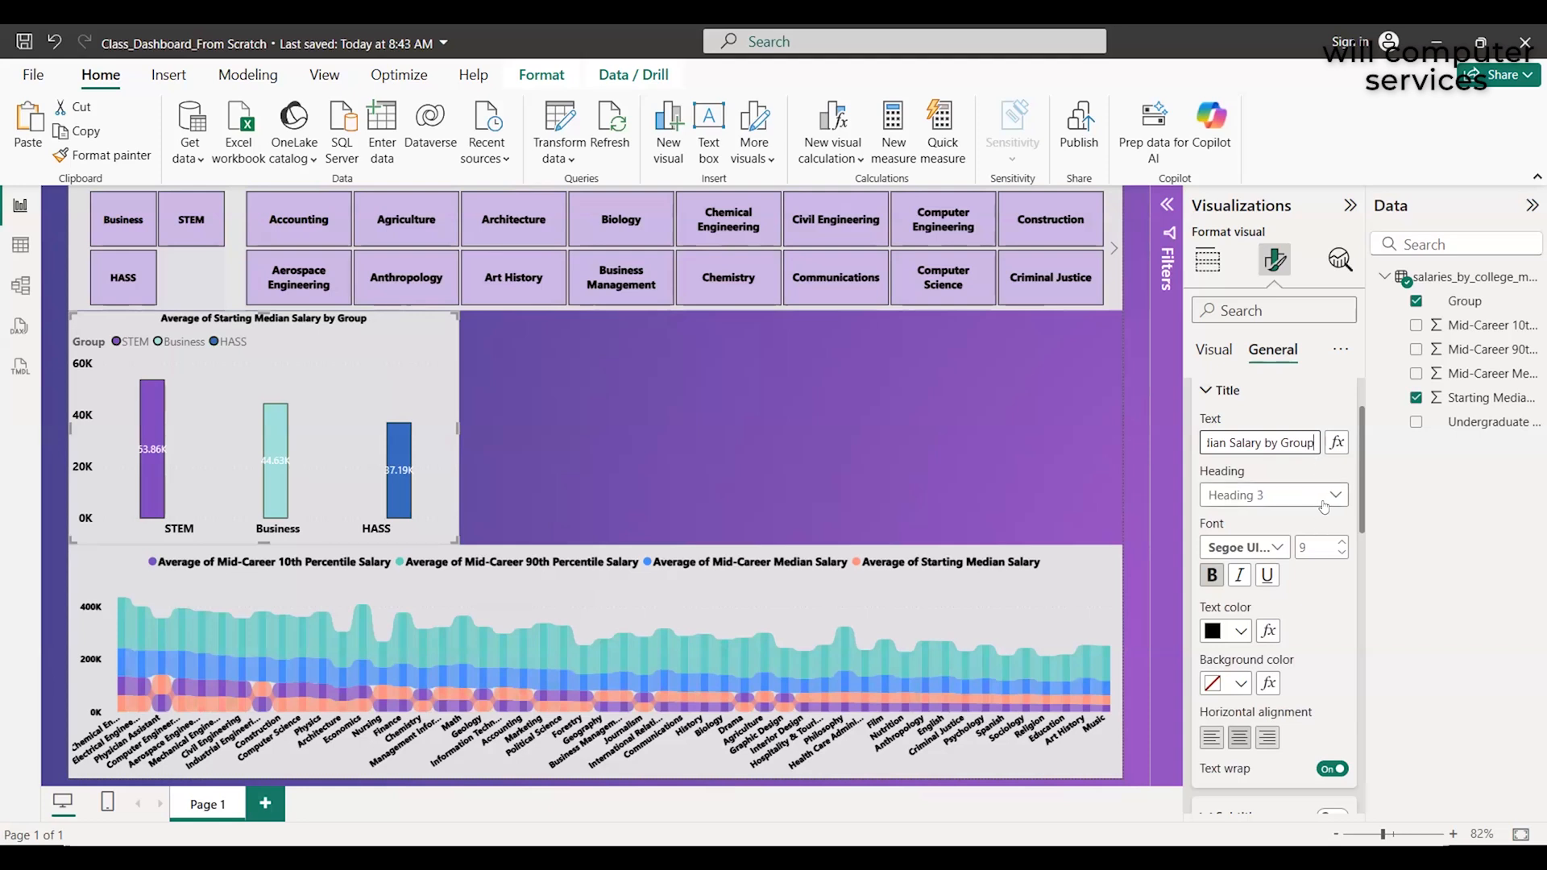
click(1333, 499)
click(1333, 499)
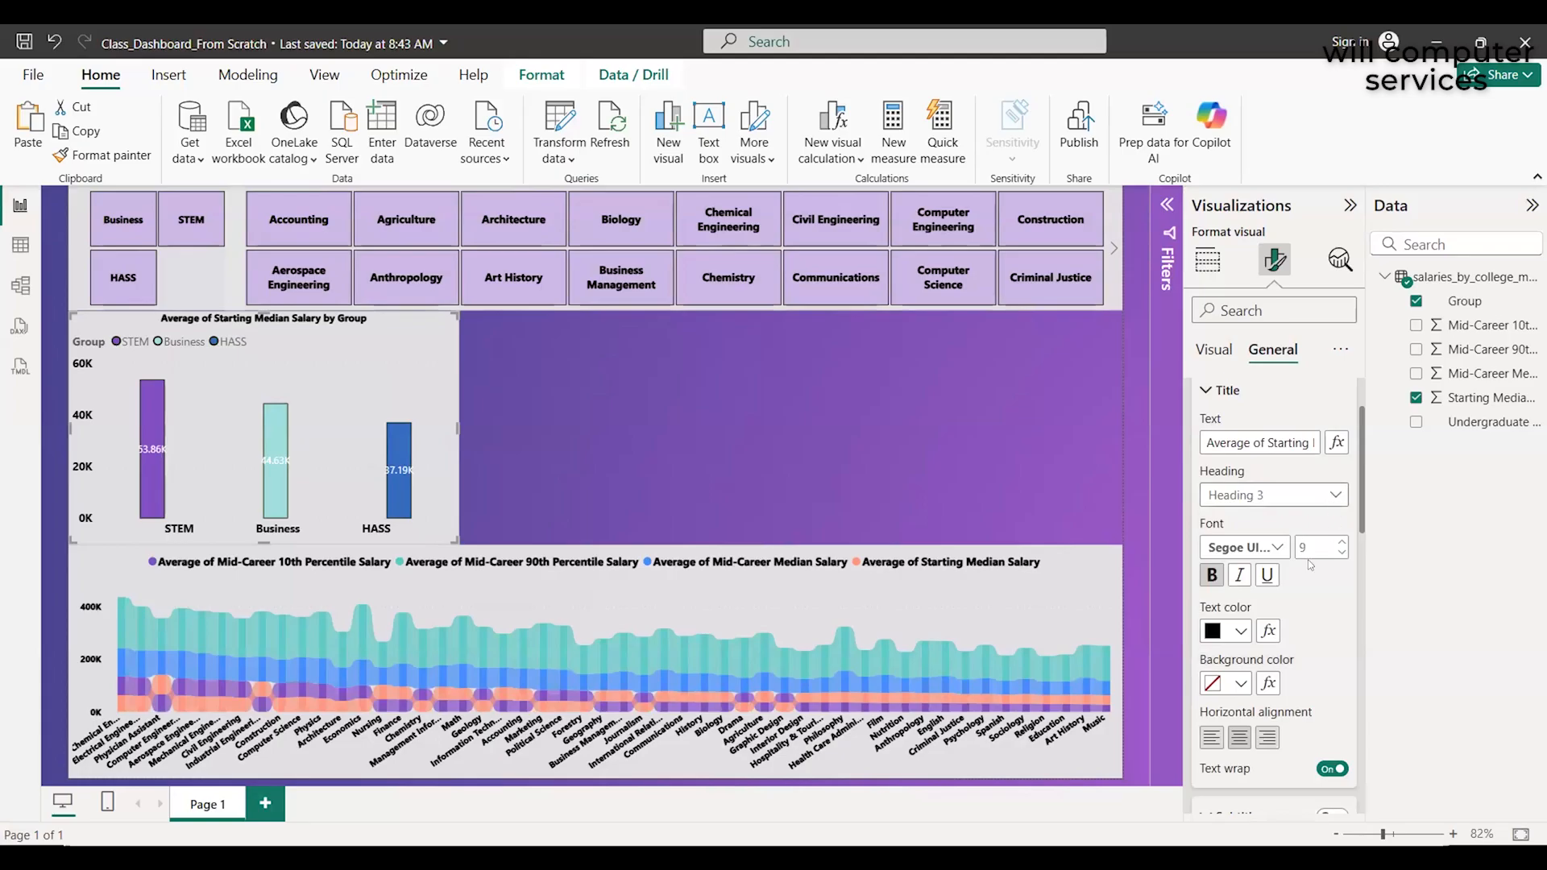
Set the column chart title's font size to 11
click(1339, 544)
click(1339, 546)
click(1338, 545)
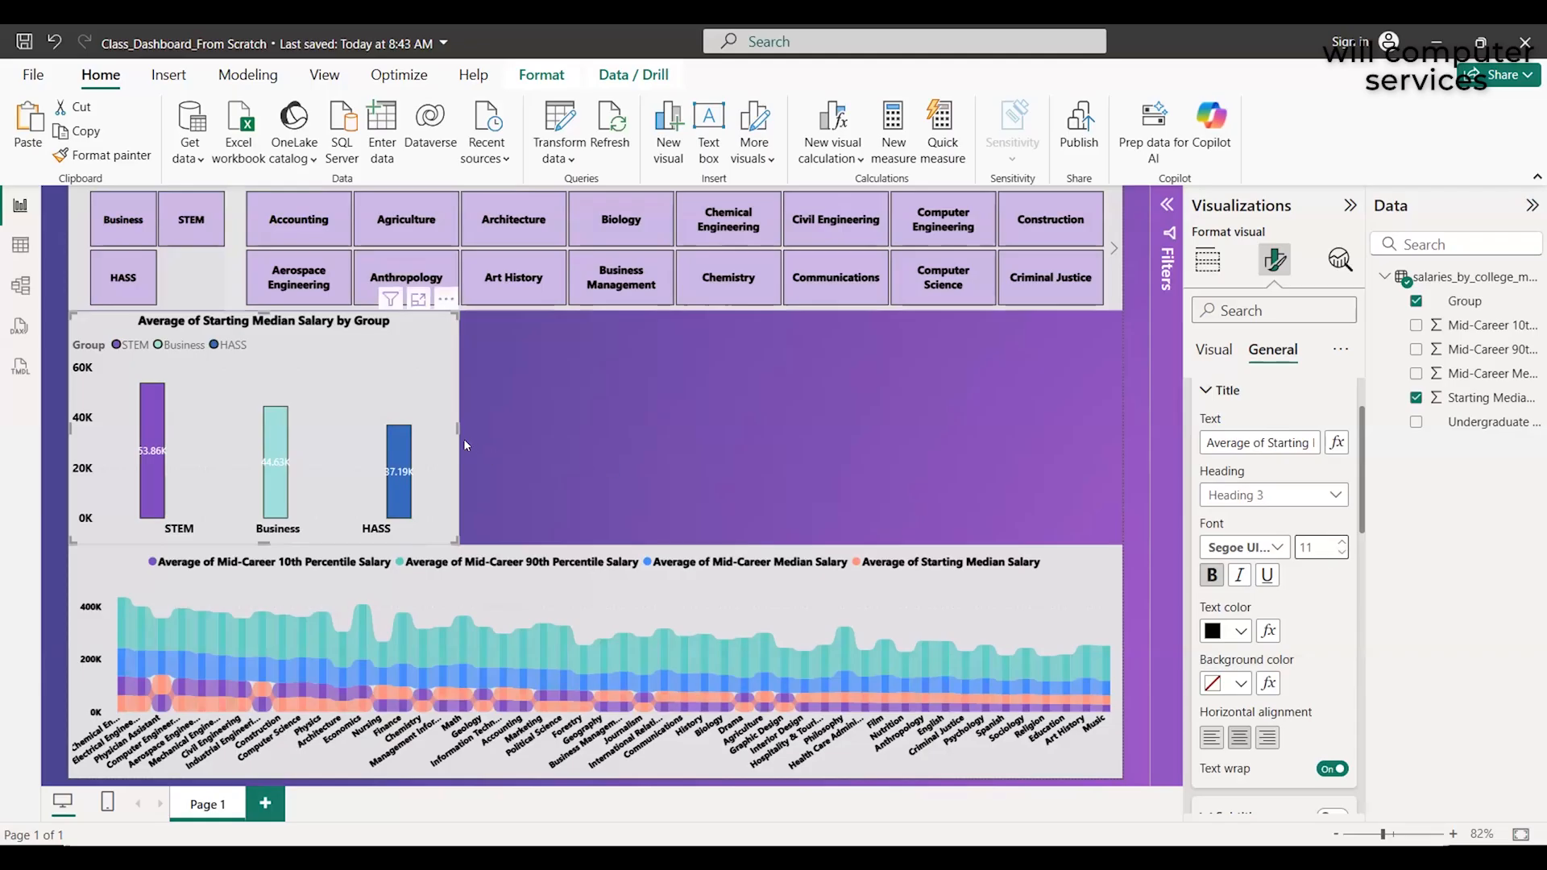
Narrow the Starting Median Salary chart to about a fifth of the page width and set its title's font size to 8
drag(460, 430, 298, 420)
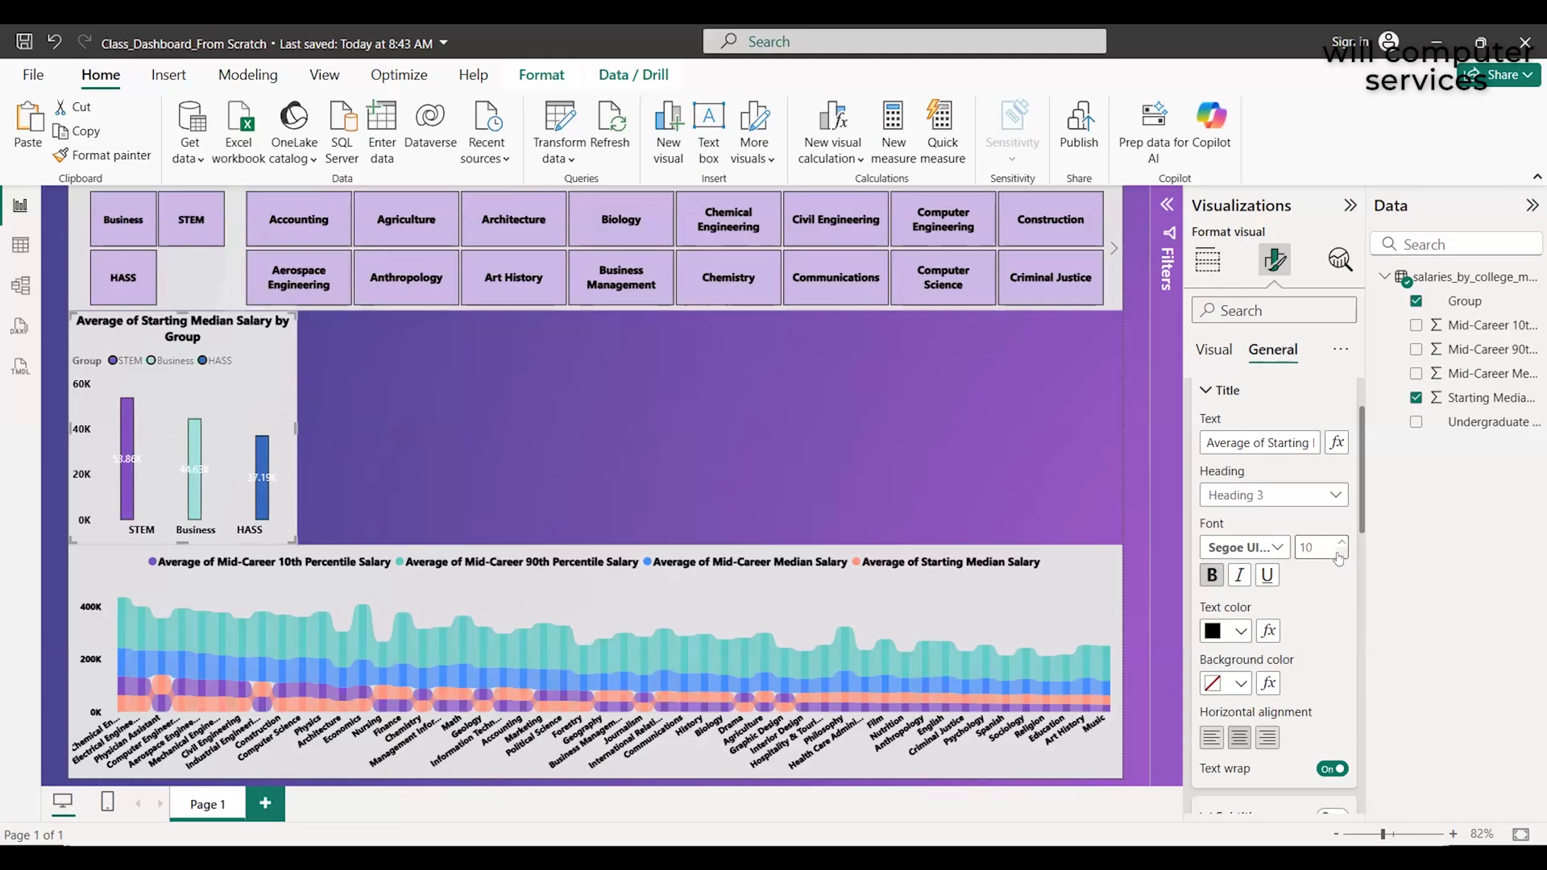
click(1339, 556)
click(1338, 556)
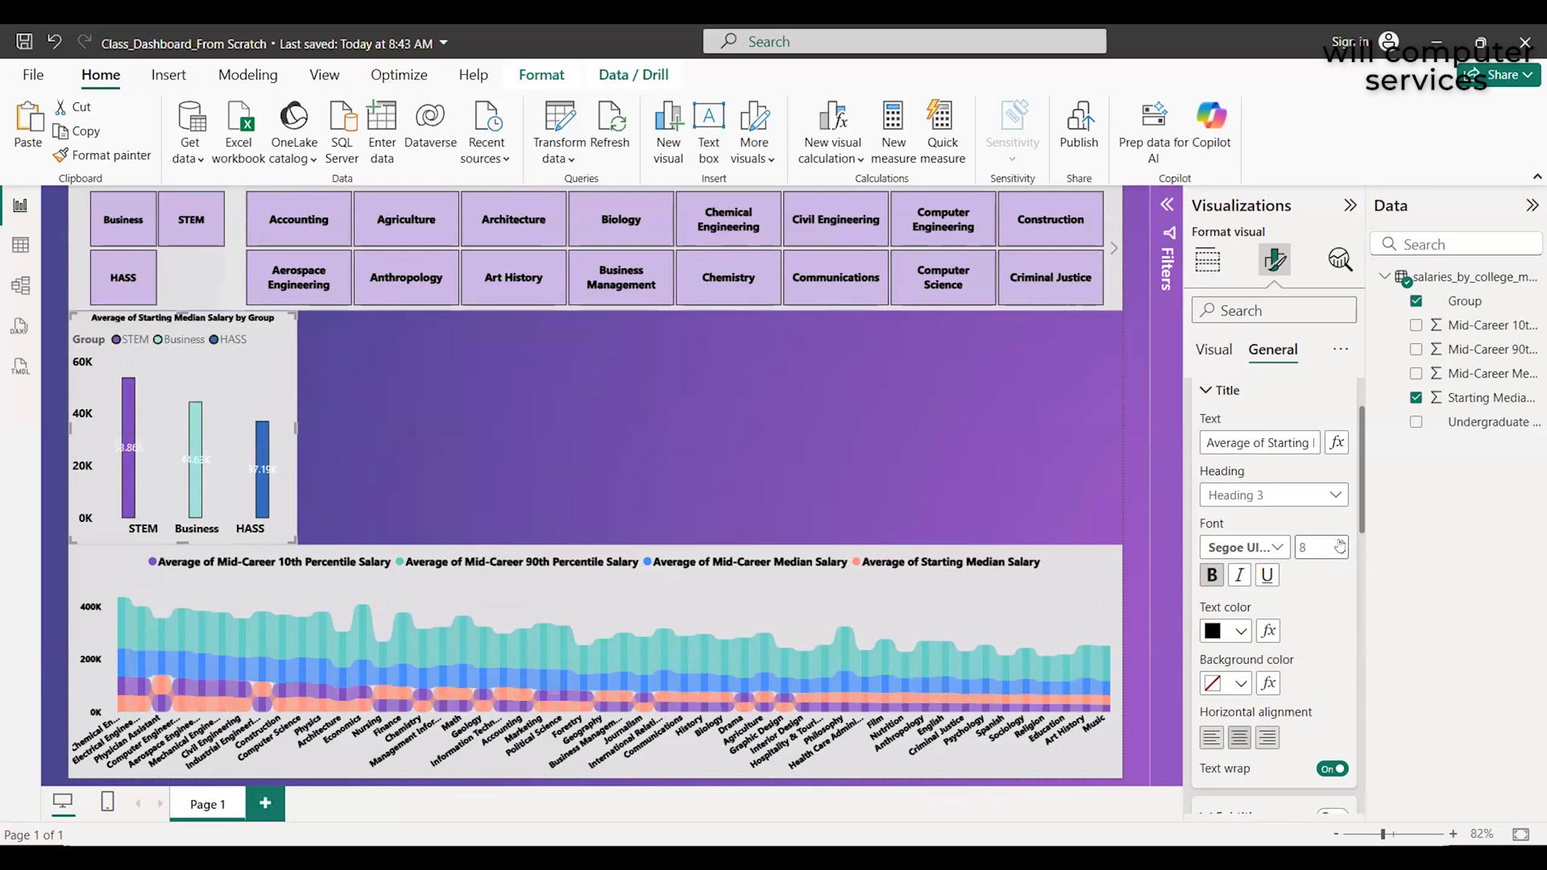
click(1339, 546)
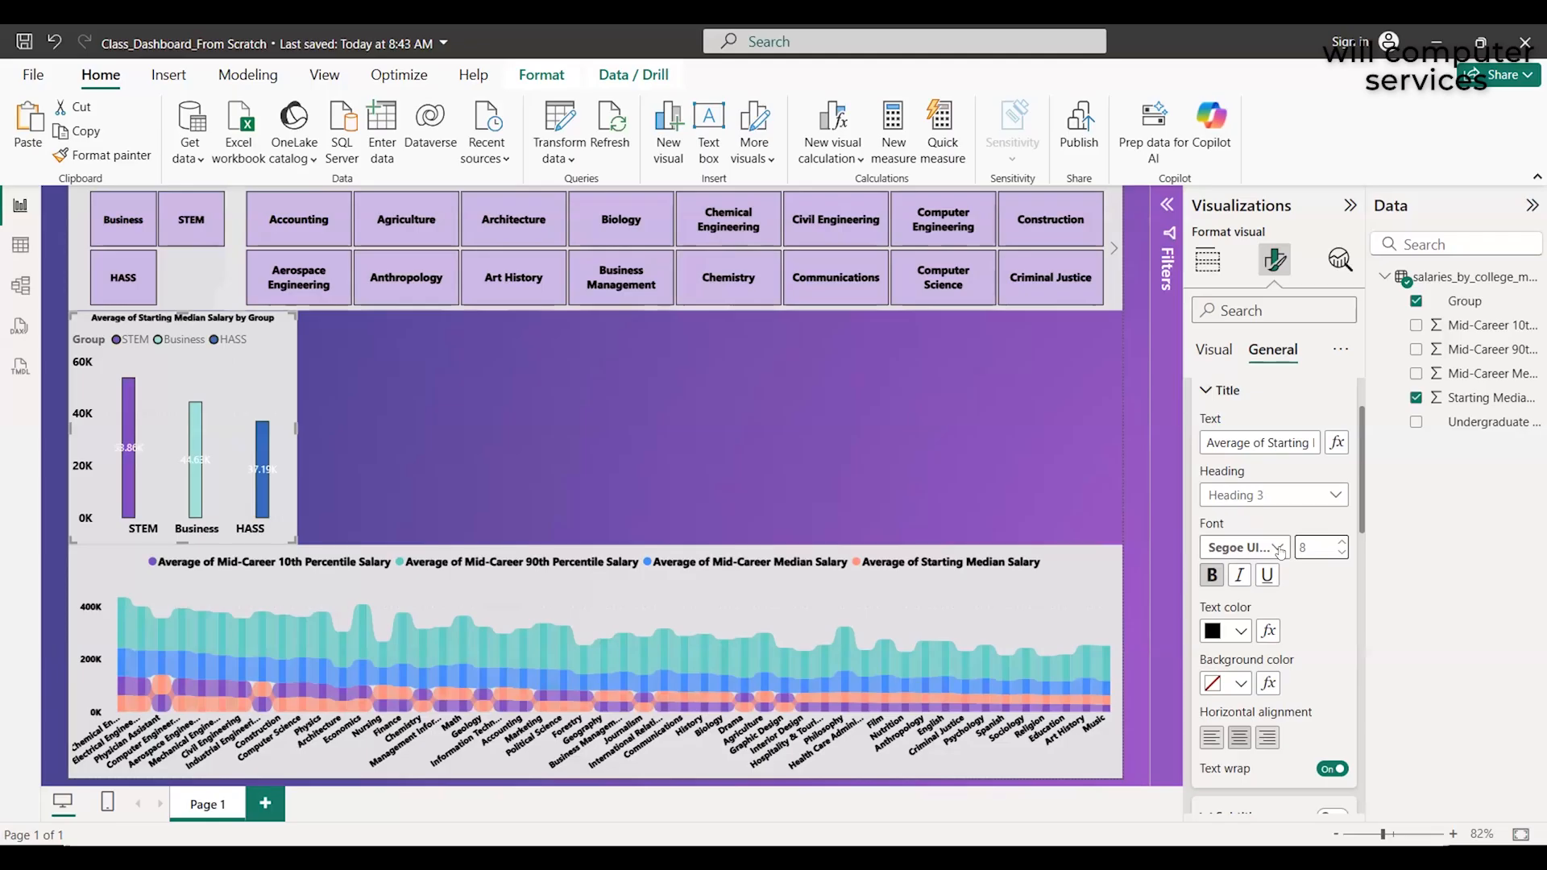
Collapse the Title, Subtitle, Divider and Spacing groups within the column chart's title formatting settings
click(1205, 393)
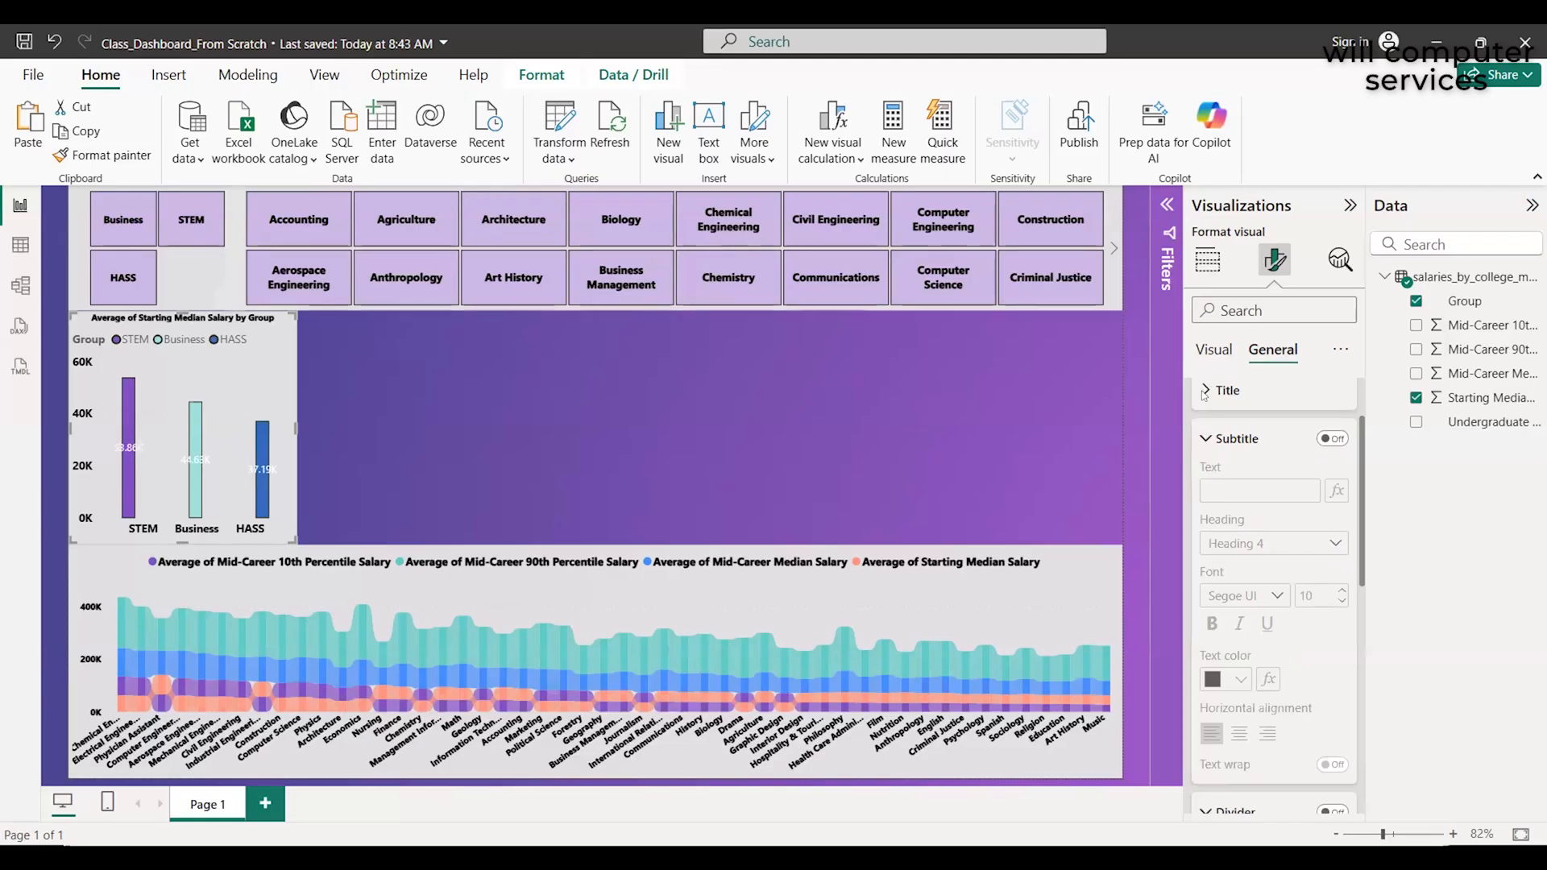
click(1206, 438)
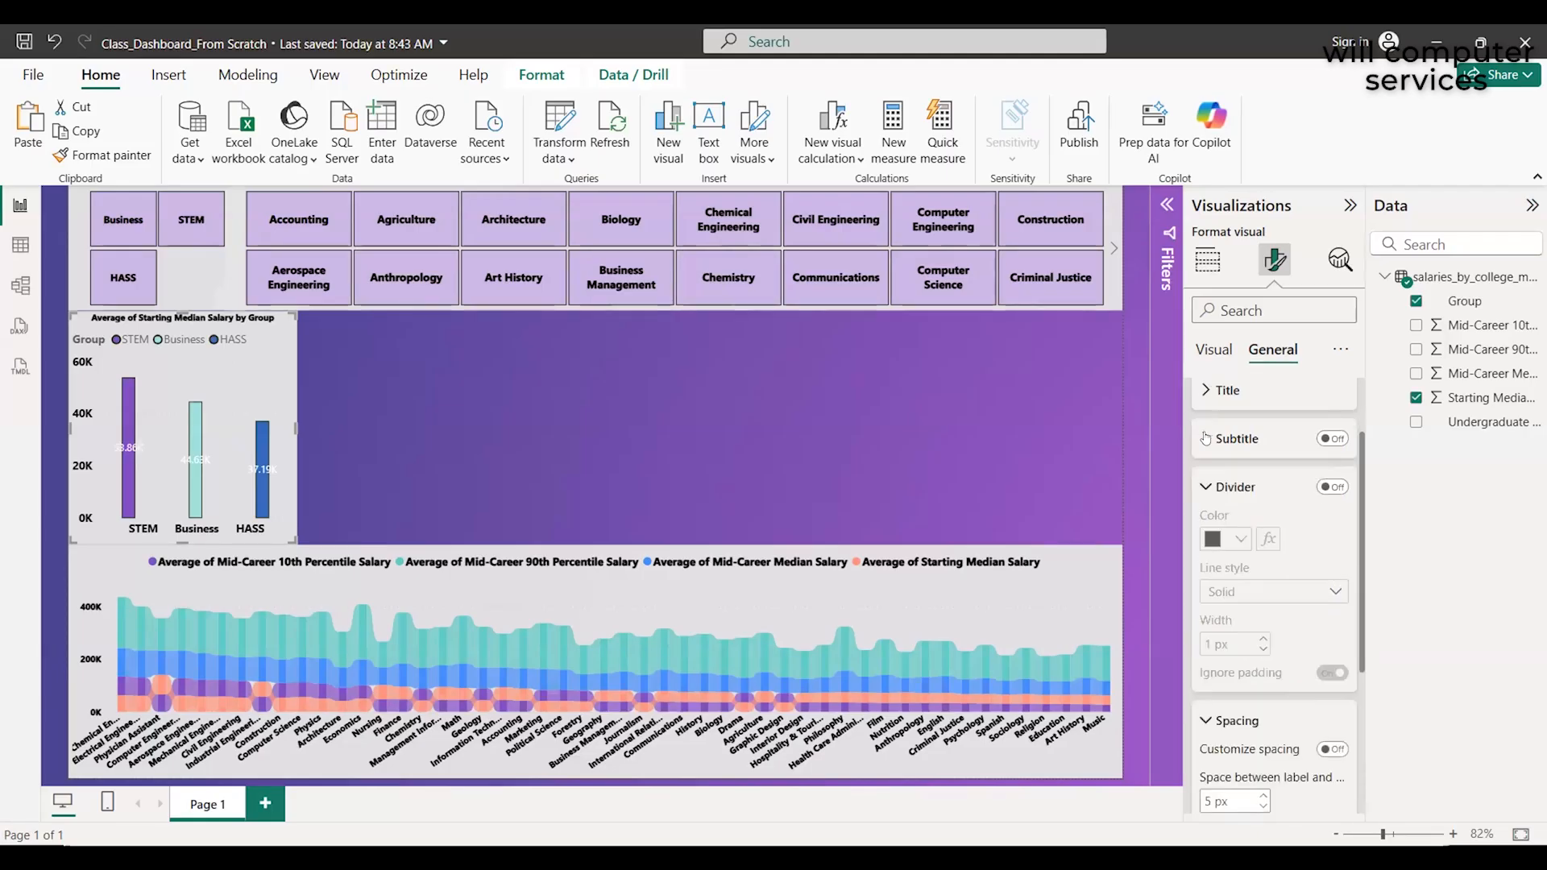
click(1205, 488)
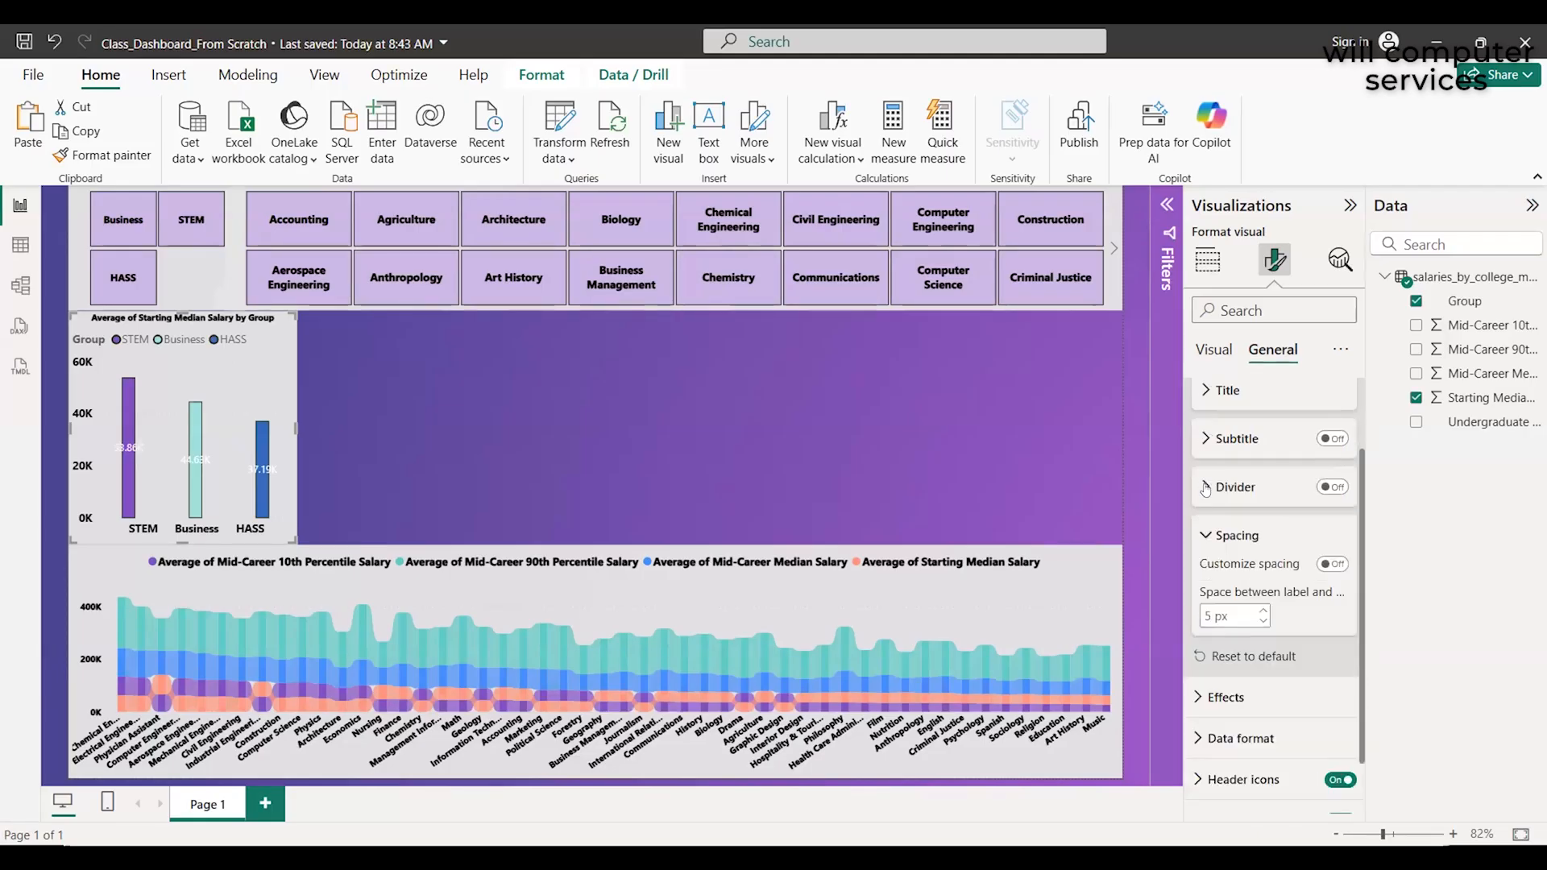
click(1204, 538)
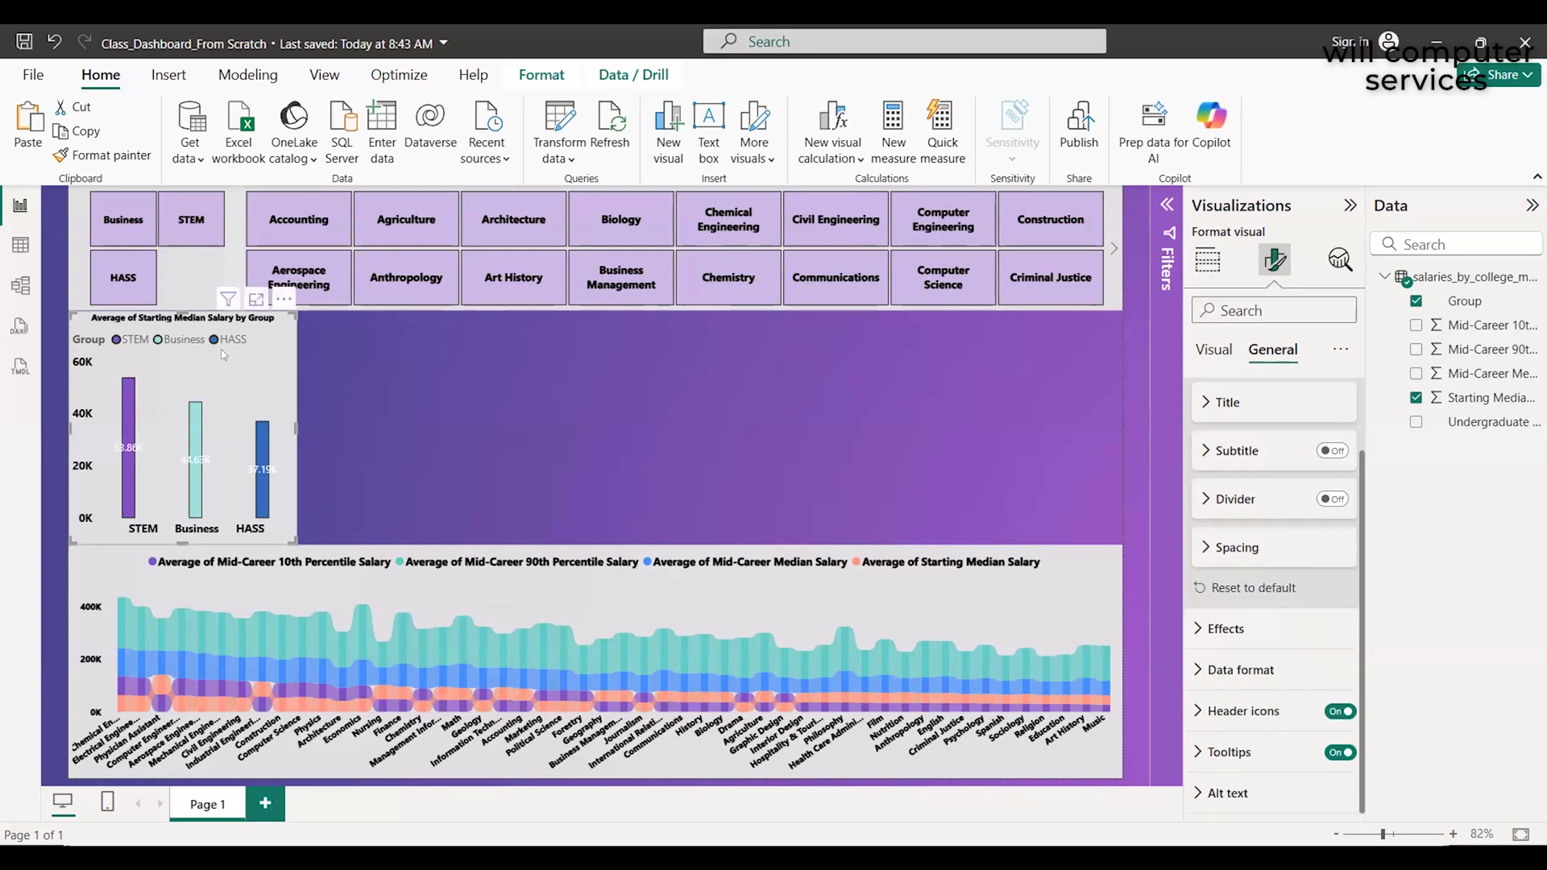
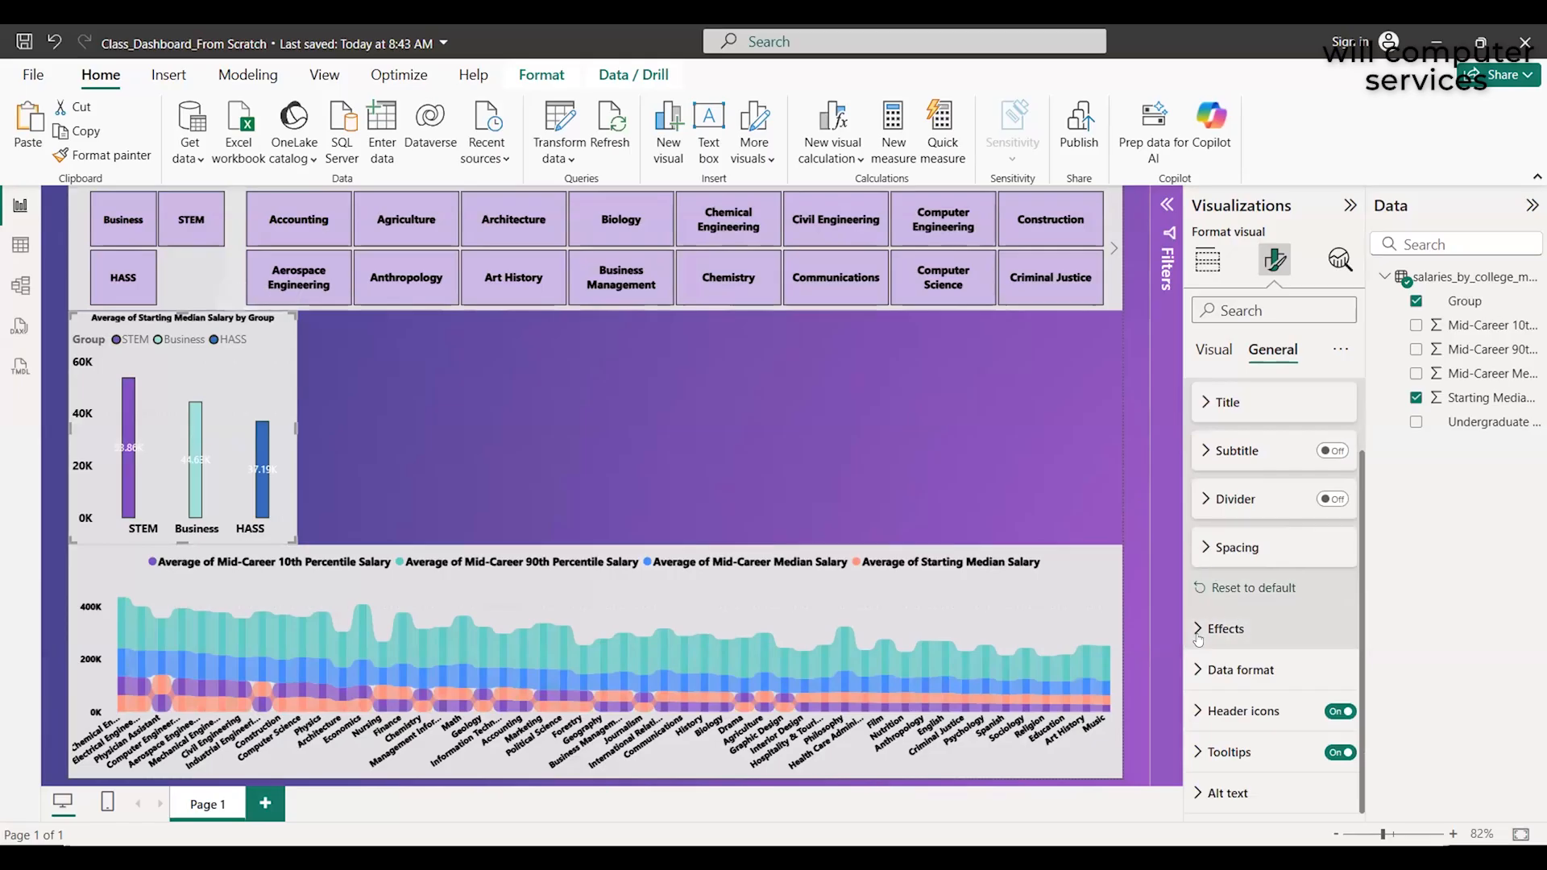
click(1205, 547)
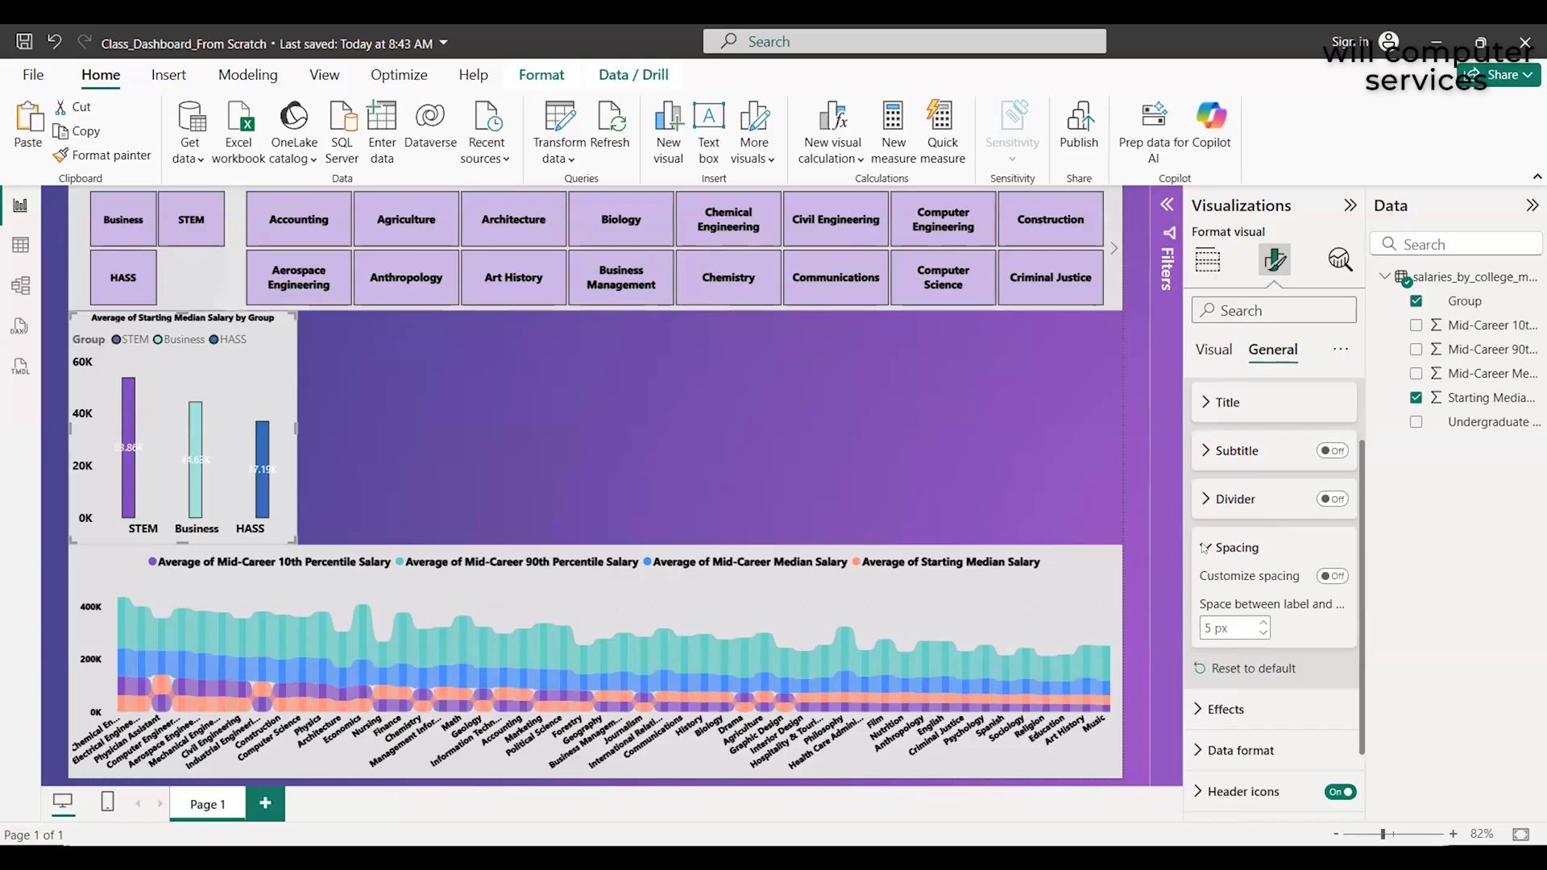
click(1204, 547)
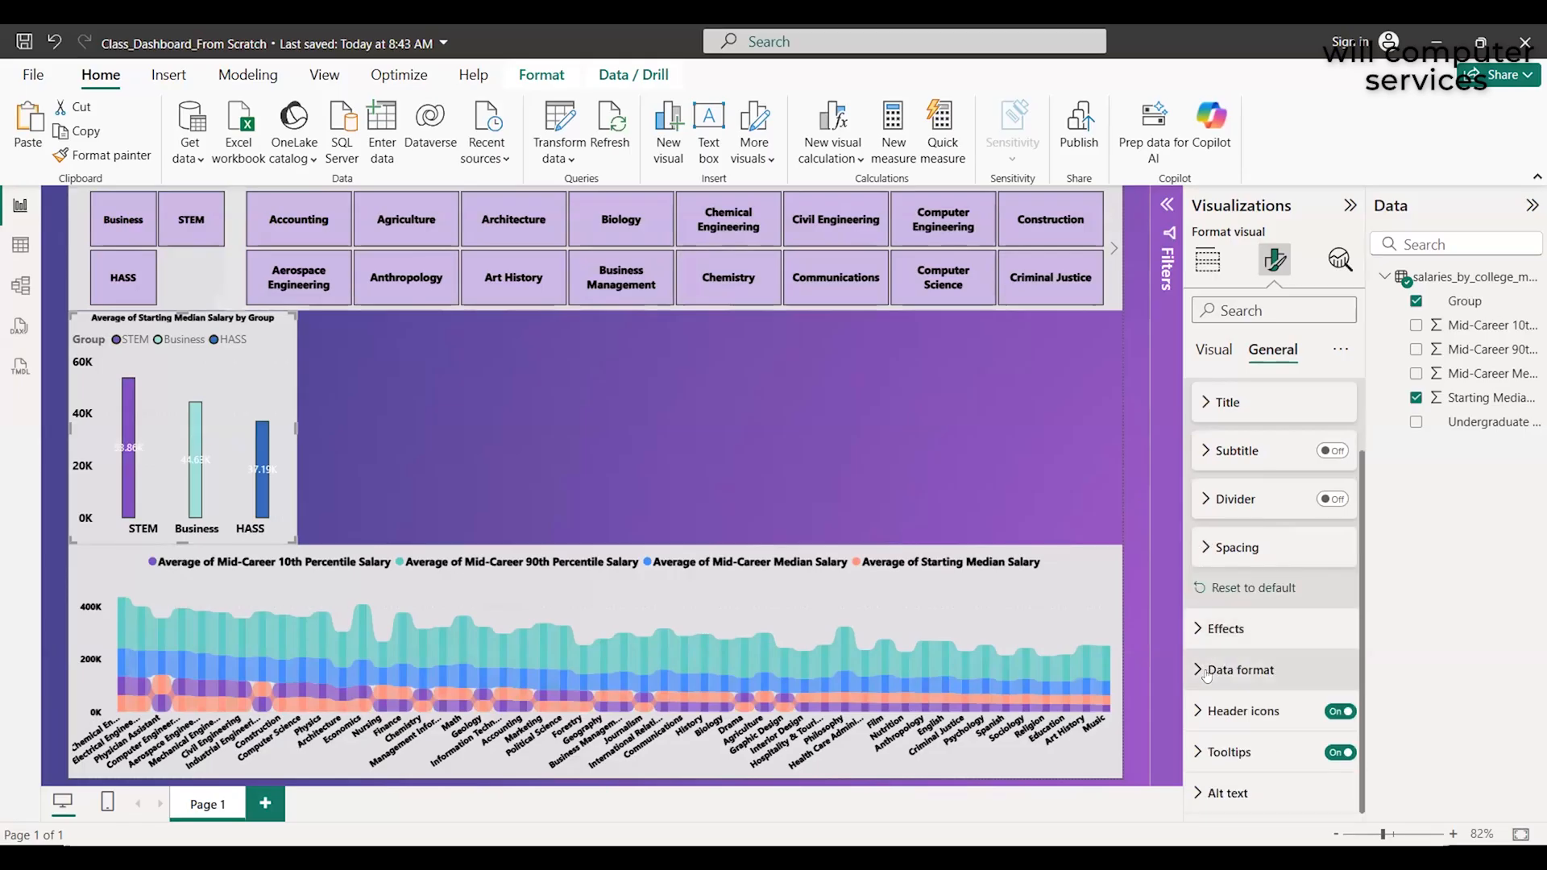
Turn off the legend of the Starting Median Salary column chart
click(1216, 354)
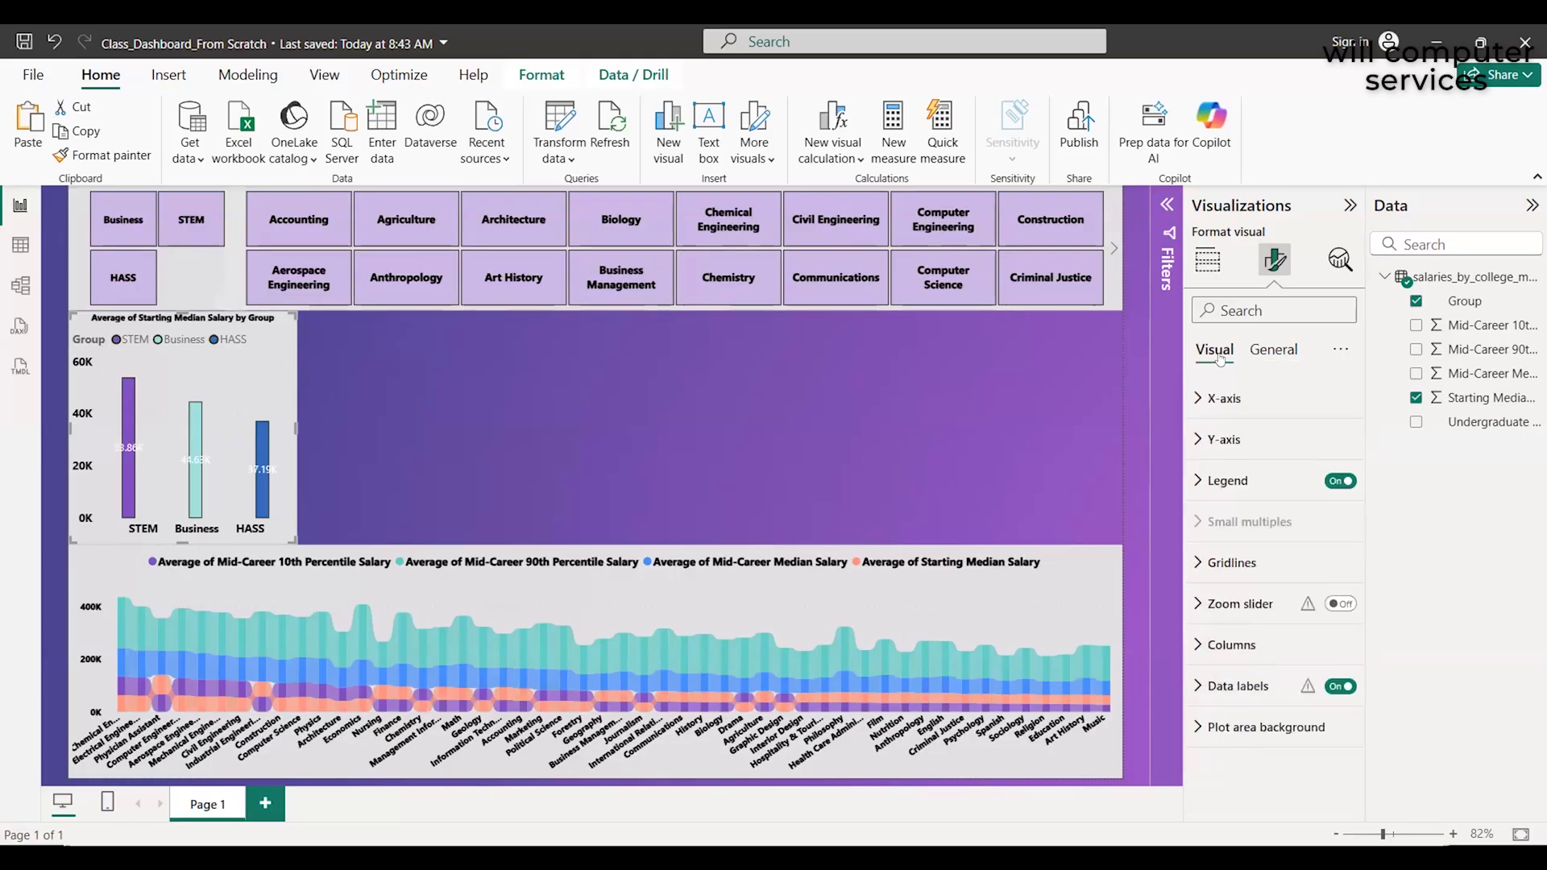
click(1339, 481)
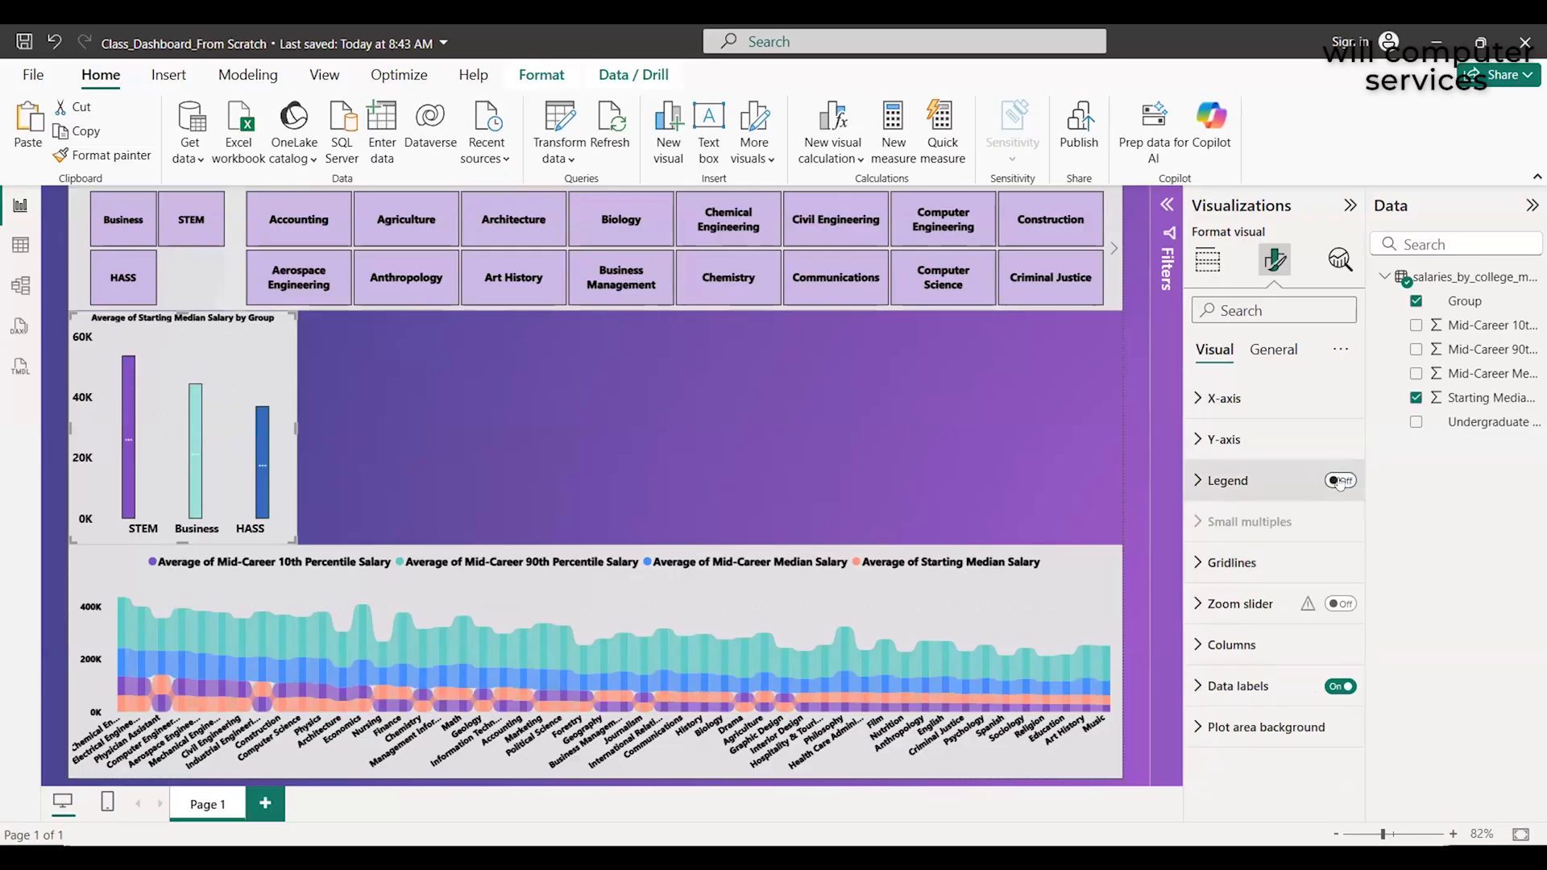
click(1339, 481)
click(1339, 481)
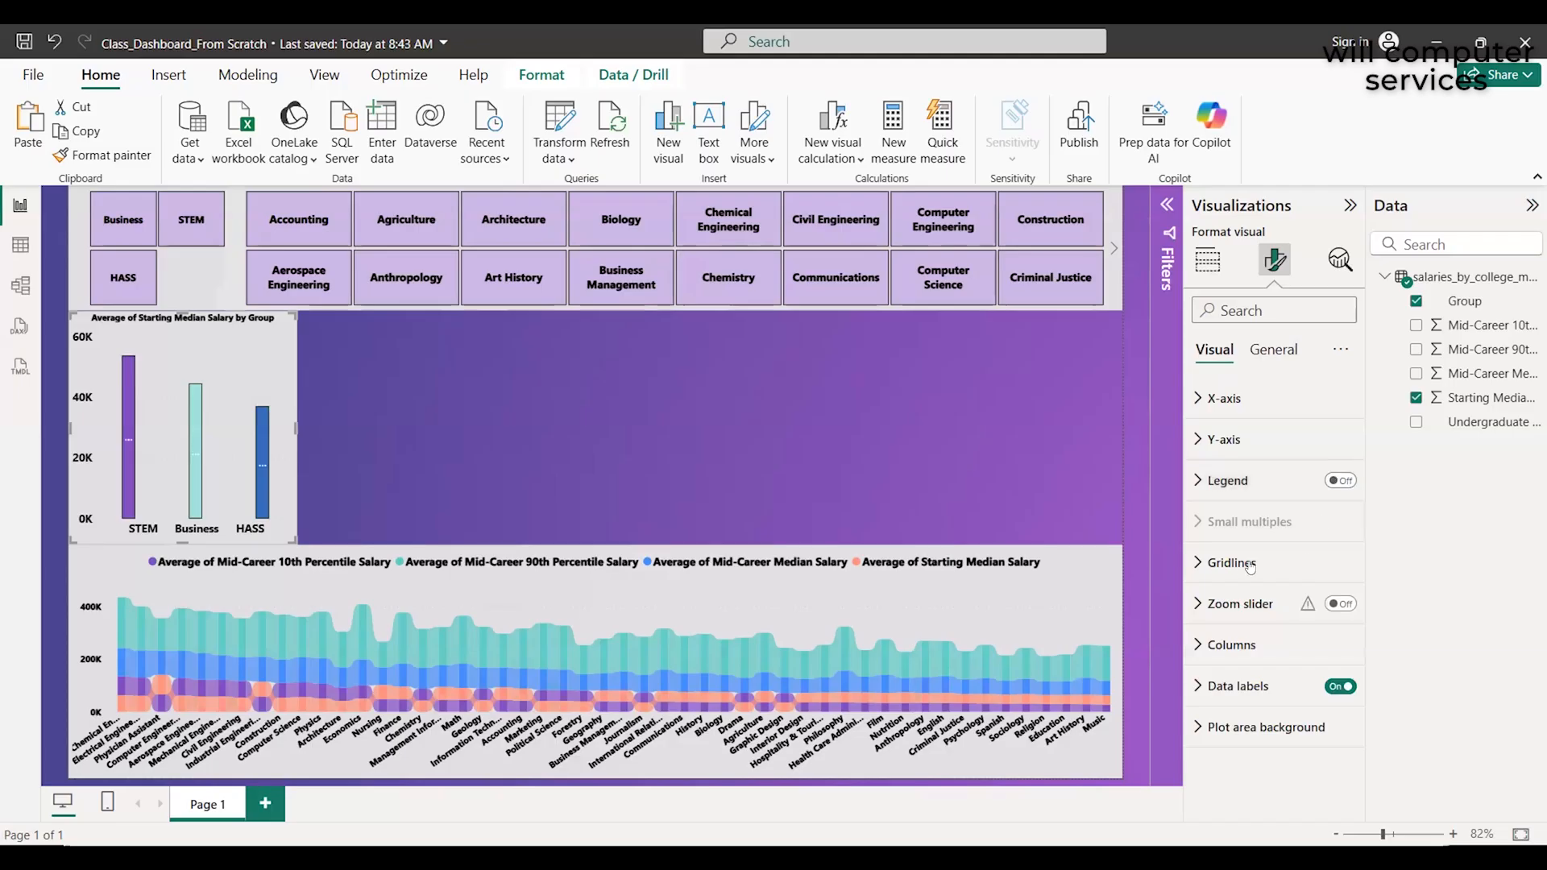
Set the column border width to 0 px for all series in the Starting Median Salary chart
click(1199, 653)
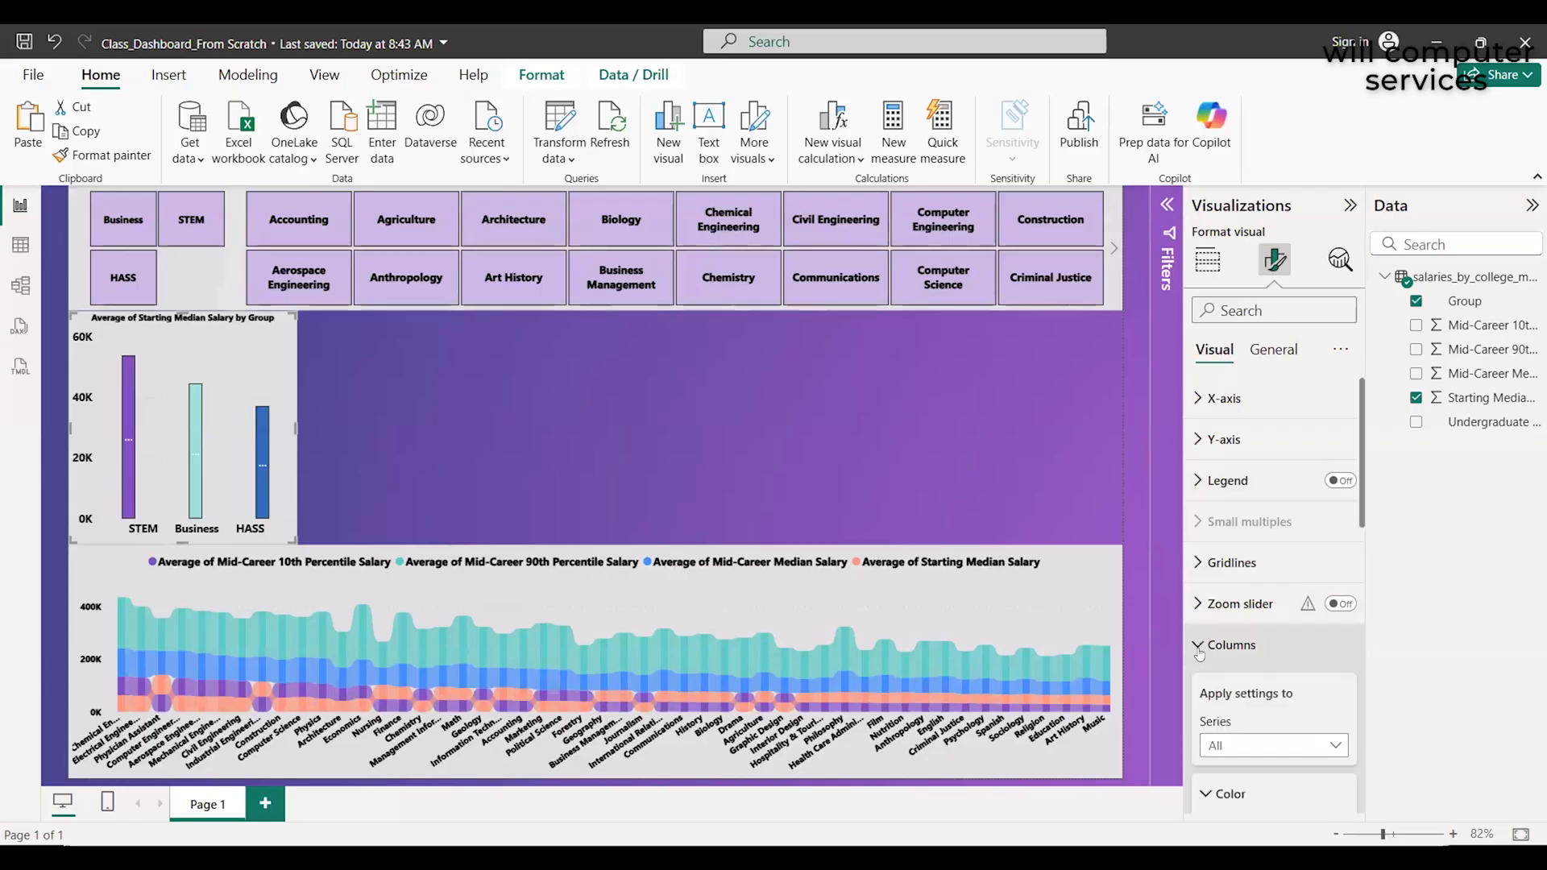
scroll(1276, 702, down, 3)
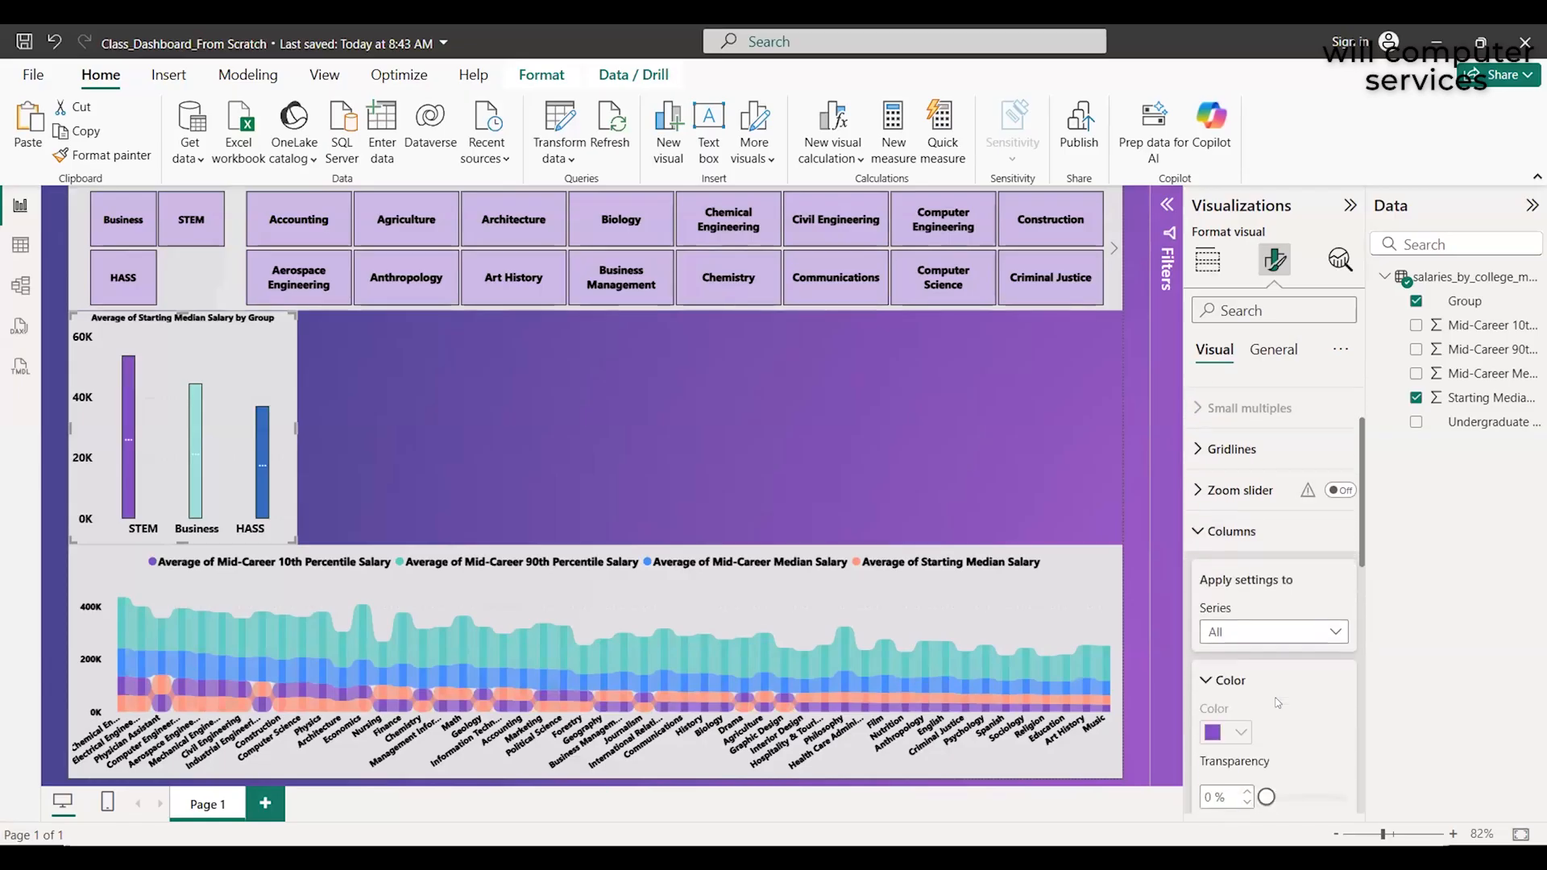
scroll(1276, 703, up, 1)
scroll(1276, 702, down, 2)
scroll(1276, 703, up, 2)
scroll(1275, 702, up, 1)
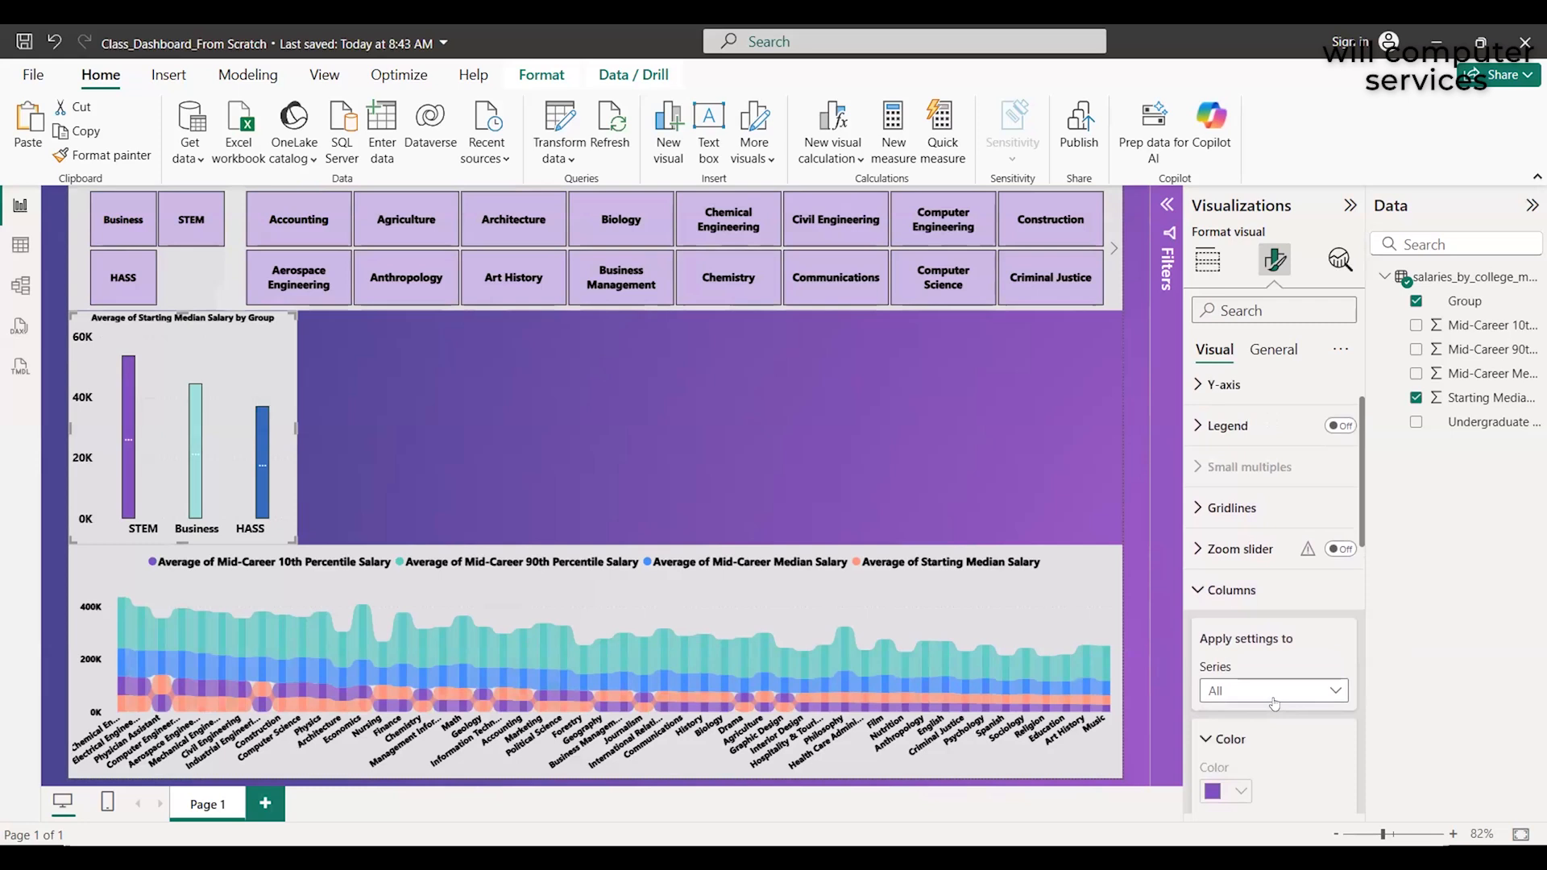
click(1335, 695)
click(1335, 700)
scroll(1335, 700, down, 5)
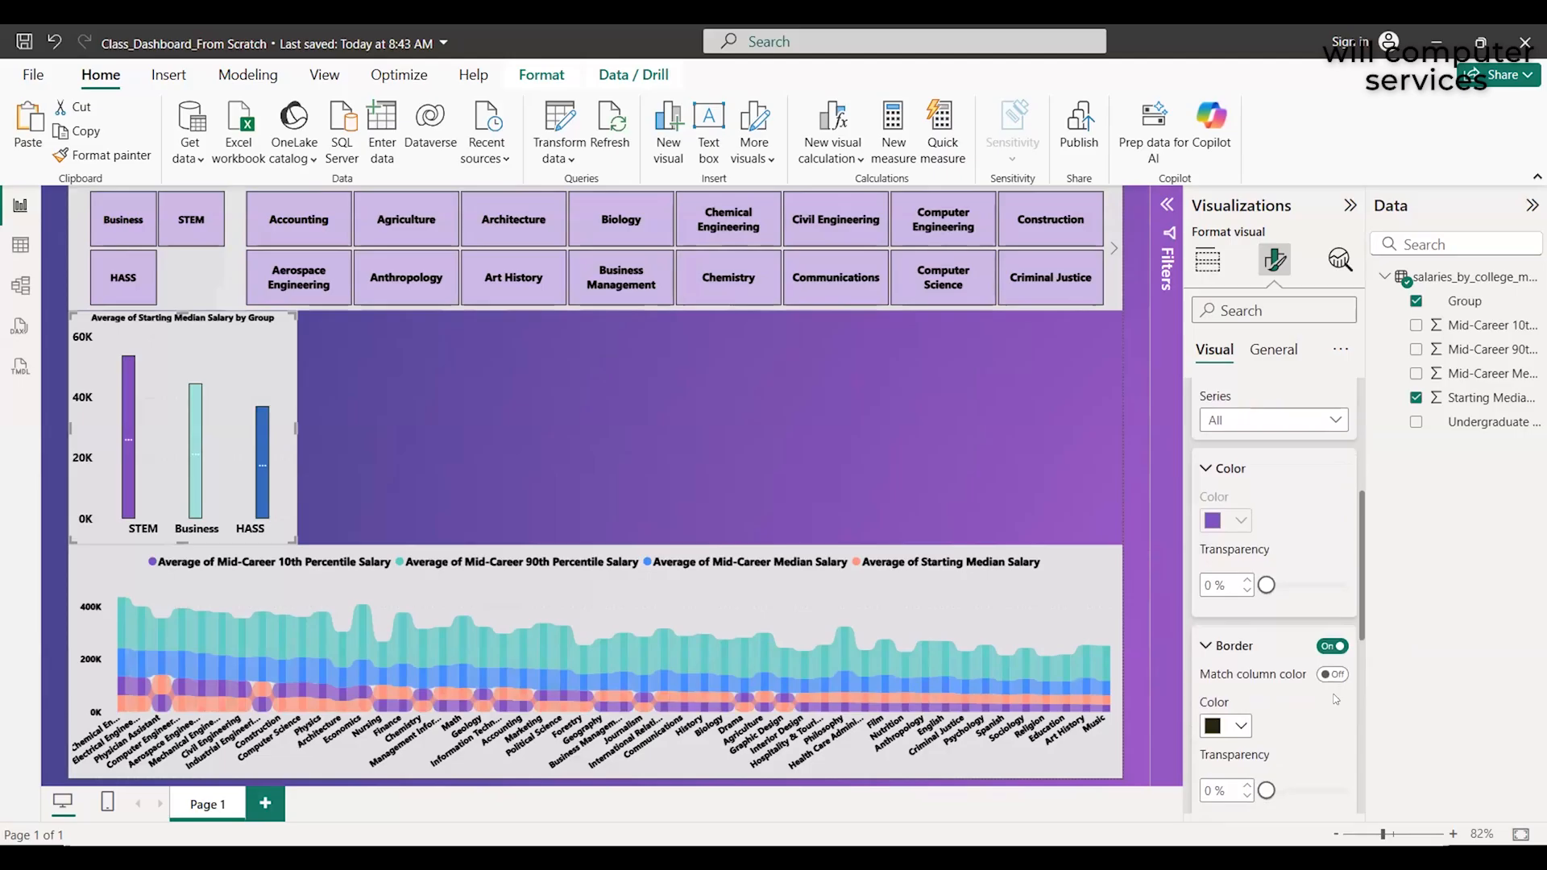
scroll(1335, 700, down, 4)
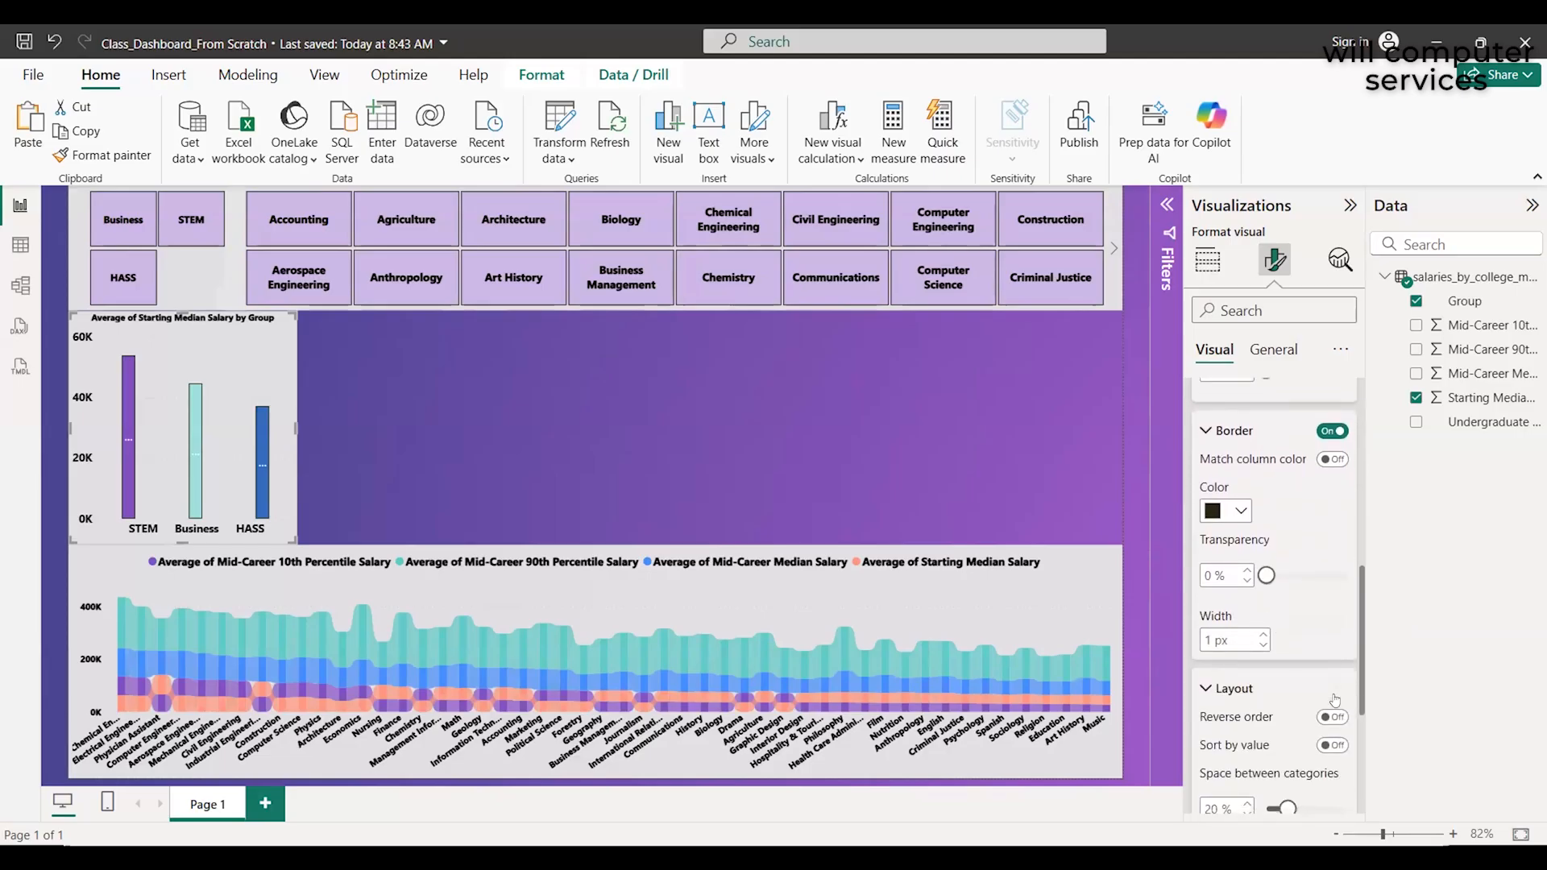
click(1260, 639)
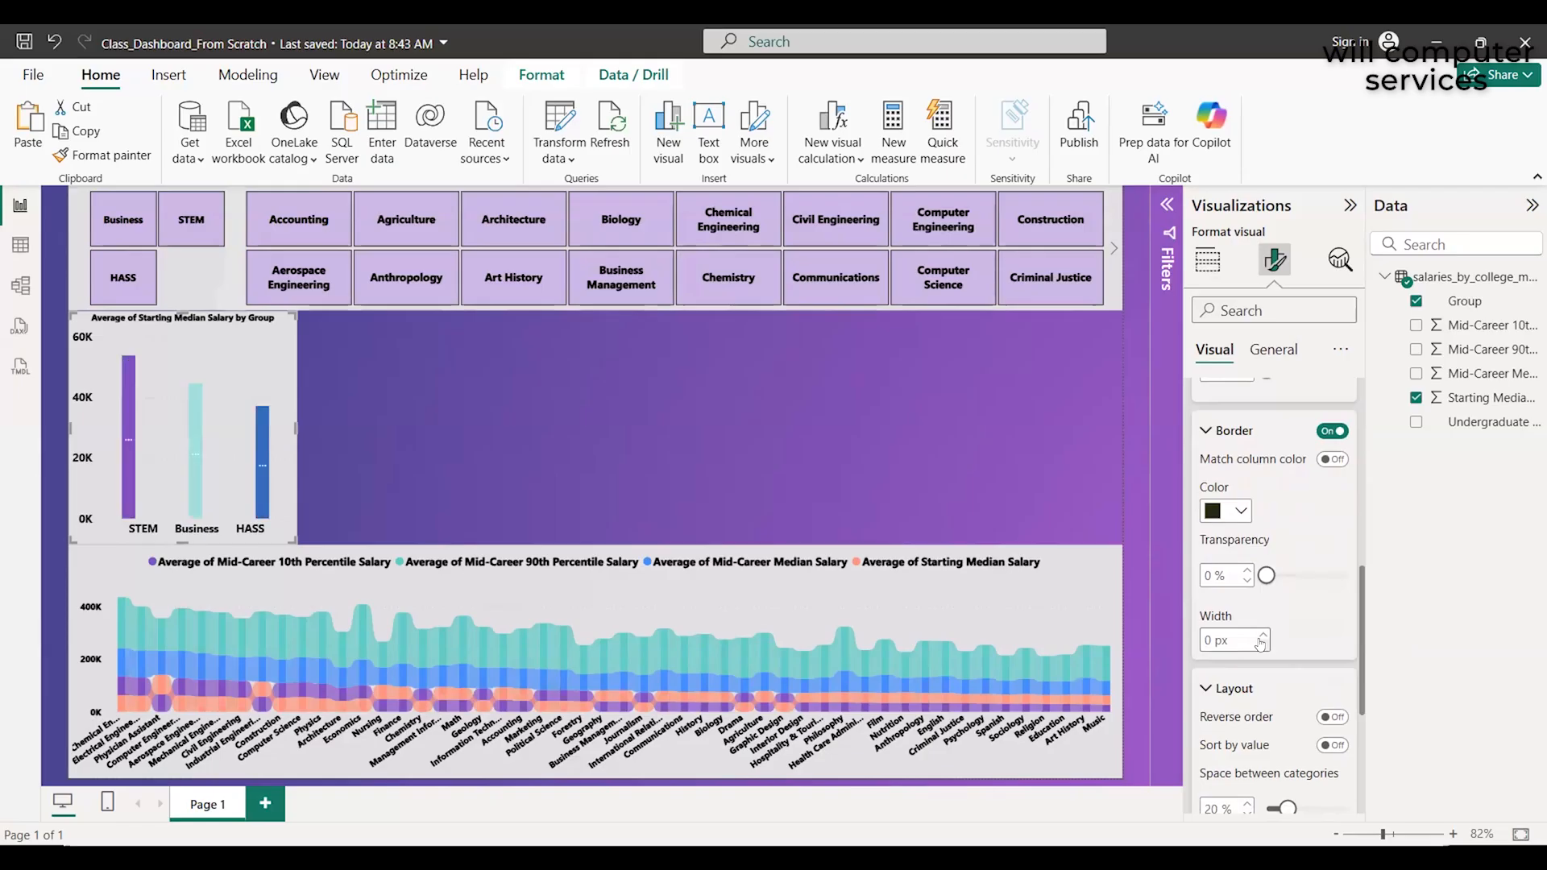
Examine the column color, border and layout settings, collapsing the Border group and the Columns section
scroll(1272, 661, up, 2)
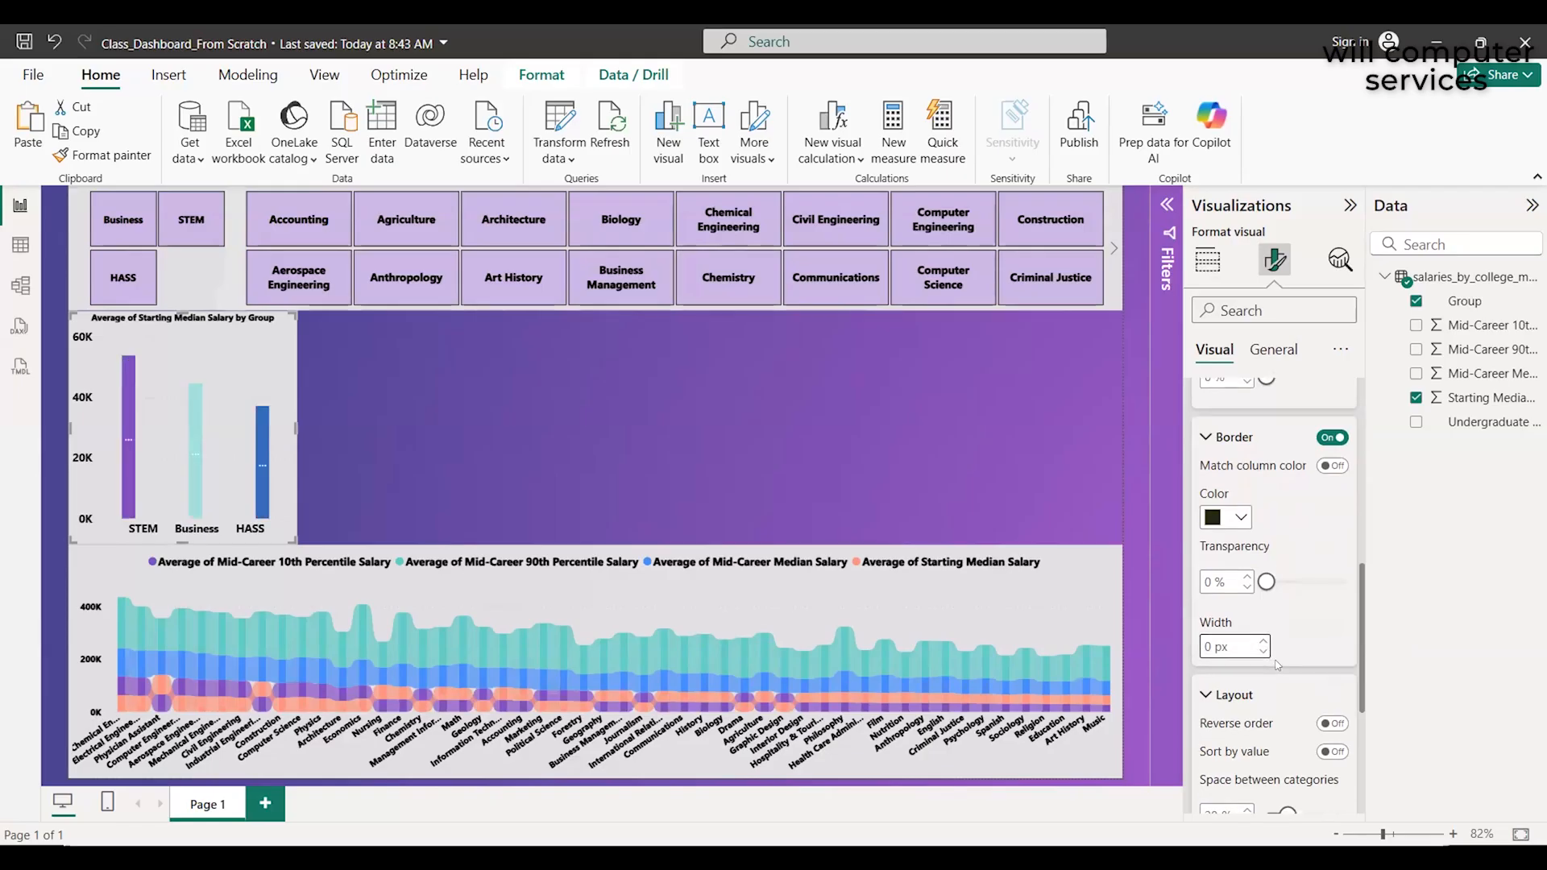
scroll(1275, 666, up, 3)
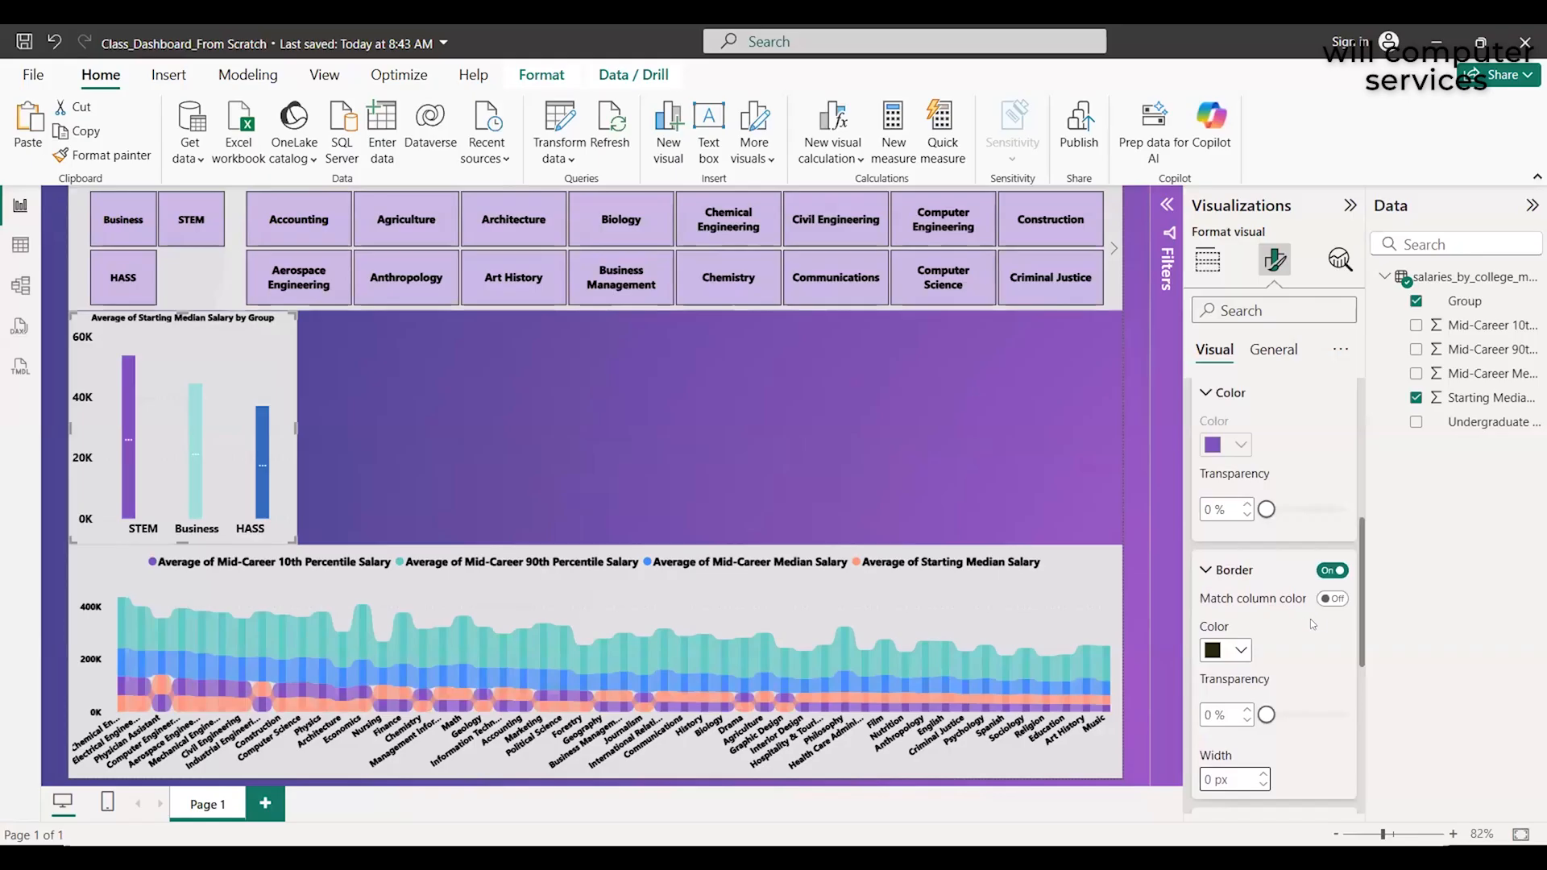
scroll(1273, 556, up, 4)
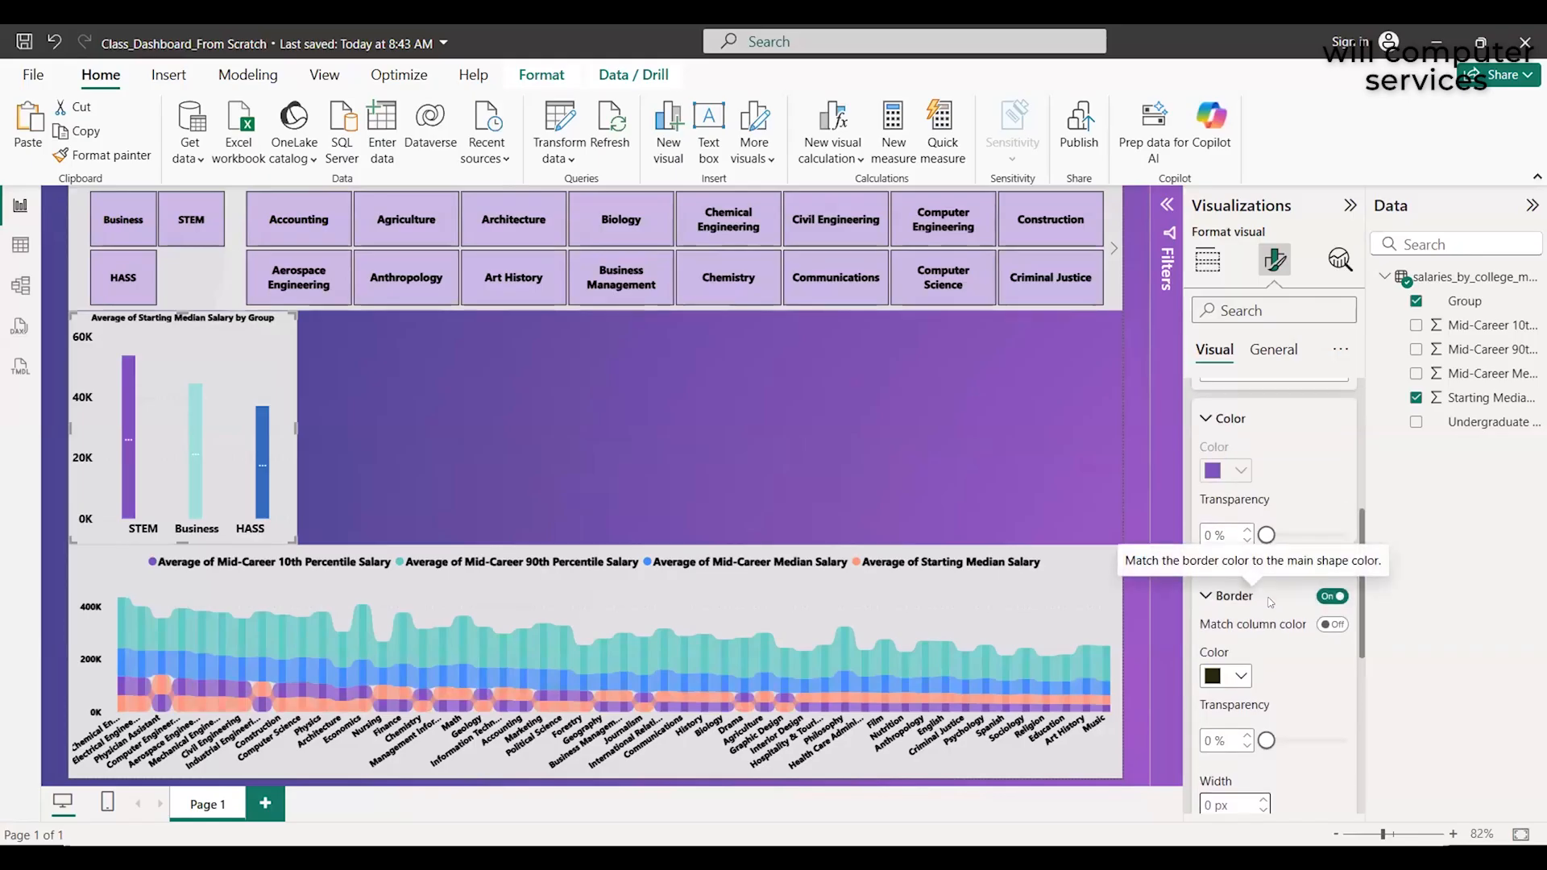
scroll(1277, 512, down, 12)
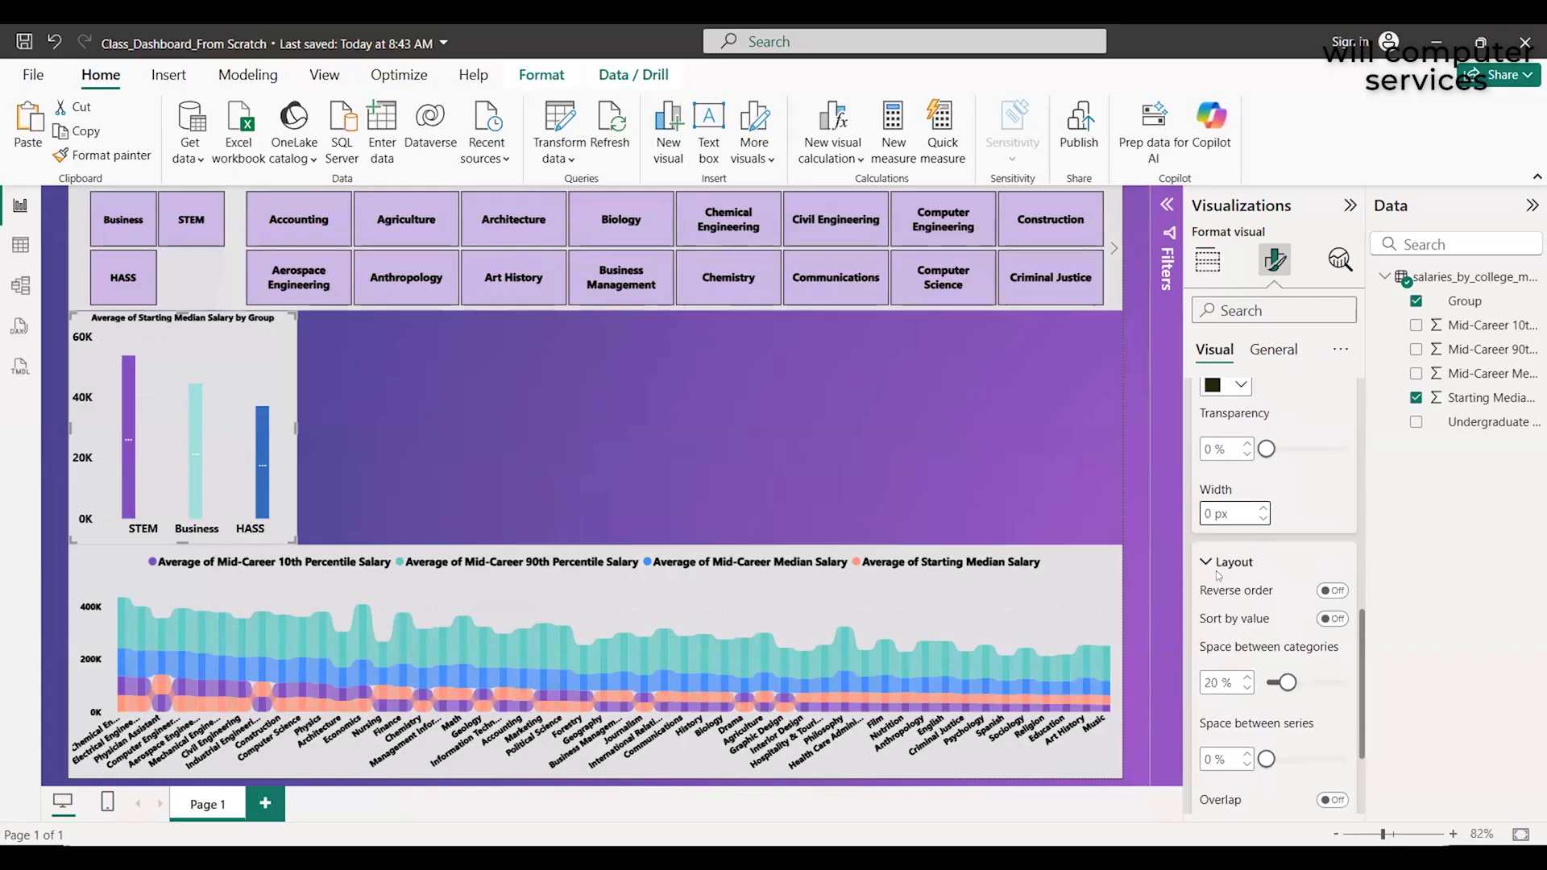
scroll(1235, 611, down, 3)
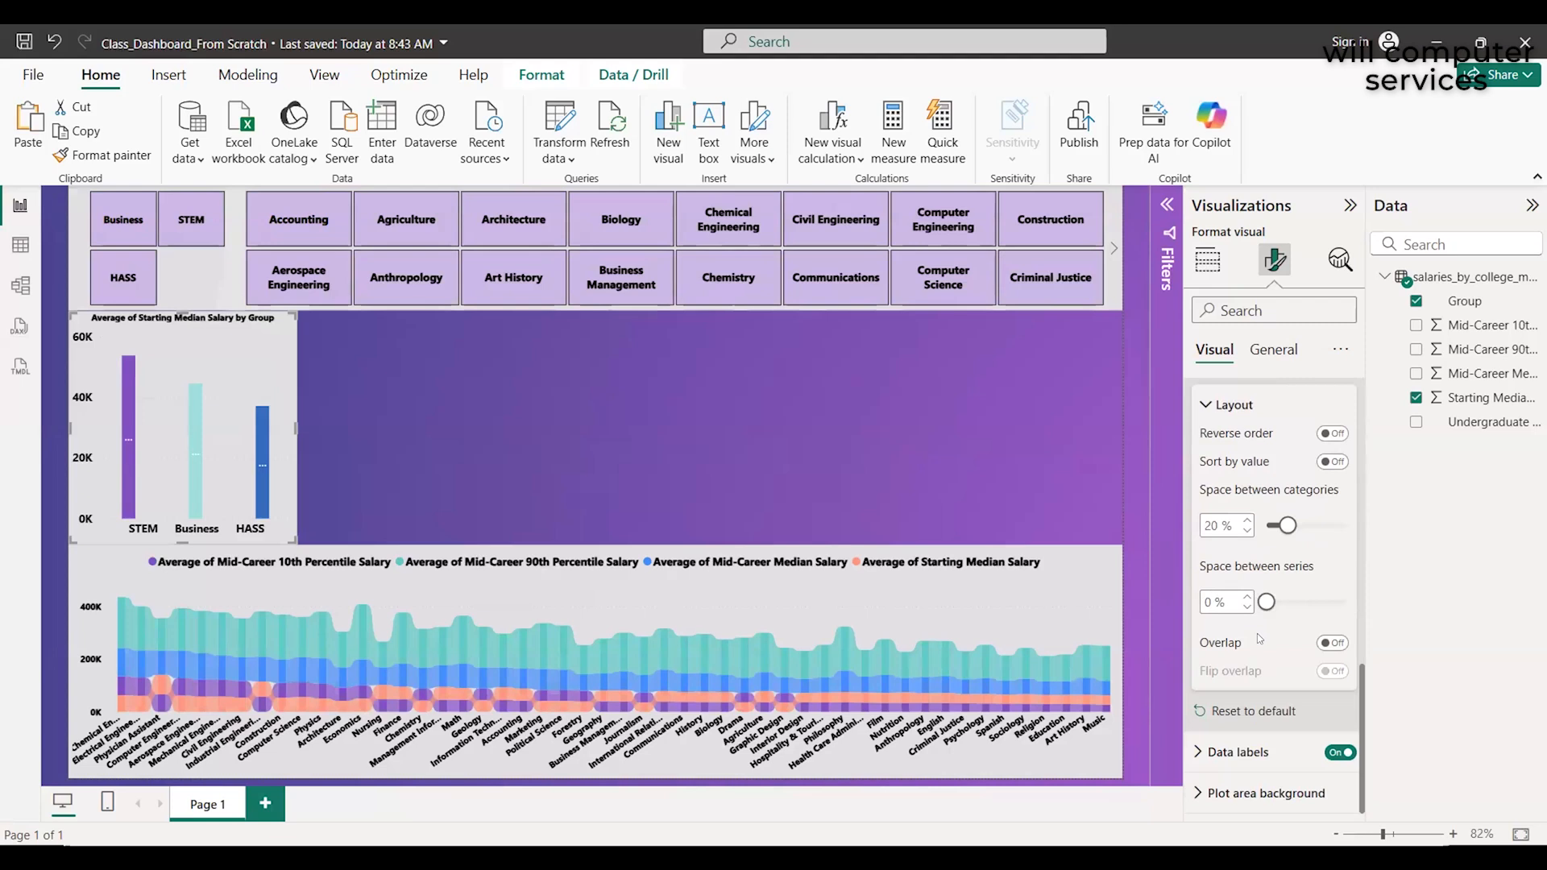
scroll(1260, 638, up, 2)
scroll(1259, 639, up, 2)
scroll(1260, 639, up, 3)
click(1205, 538)
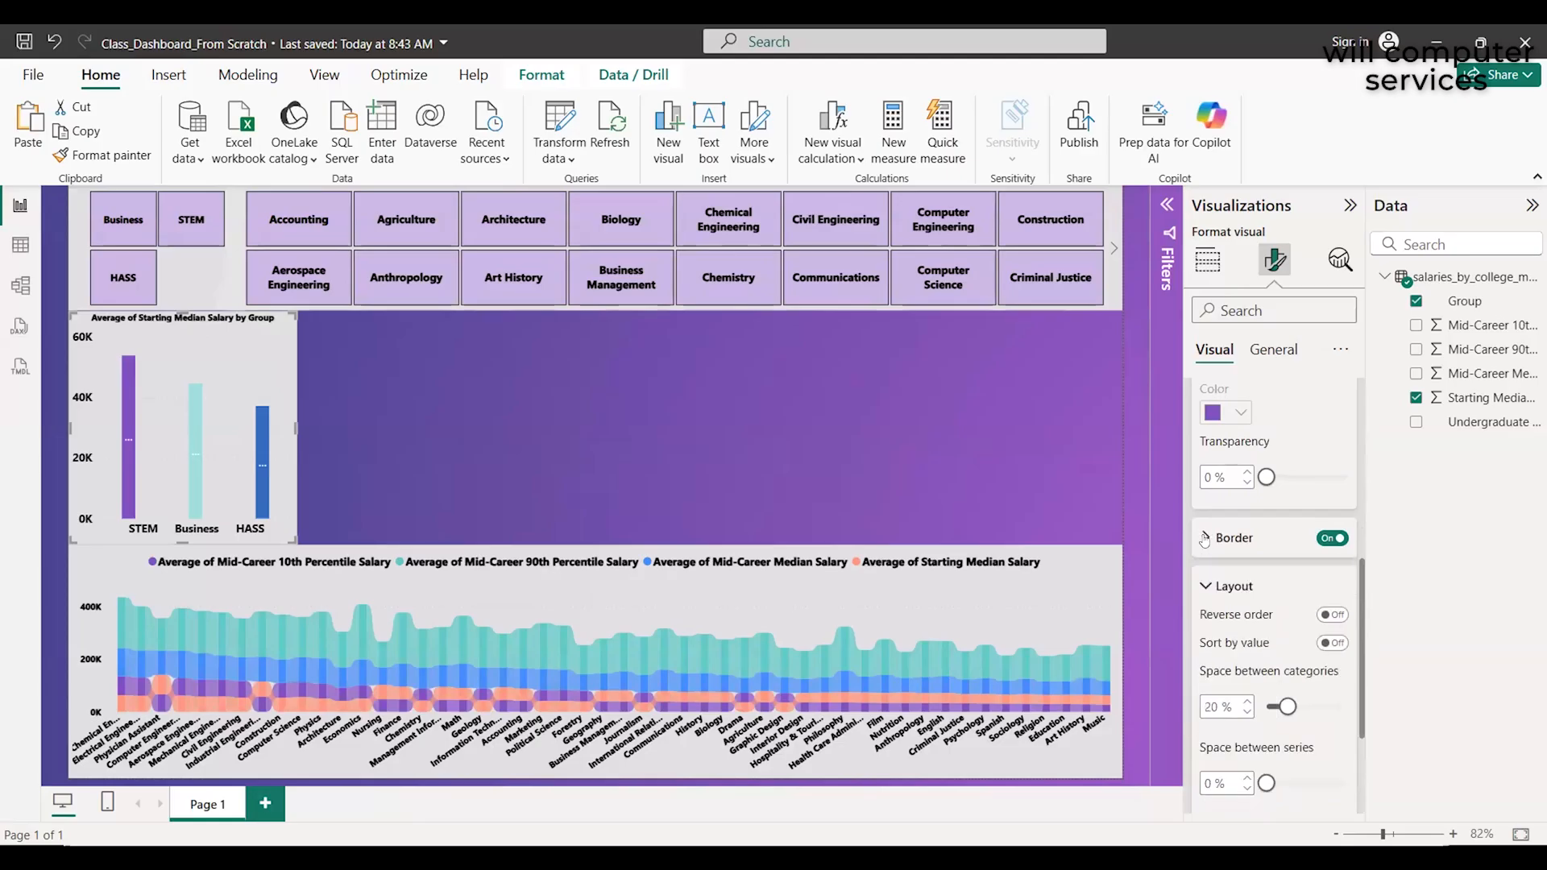
scroll(1203, 572, up, 3)
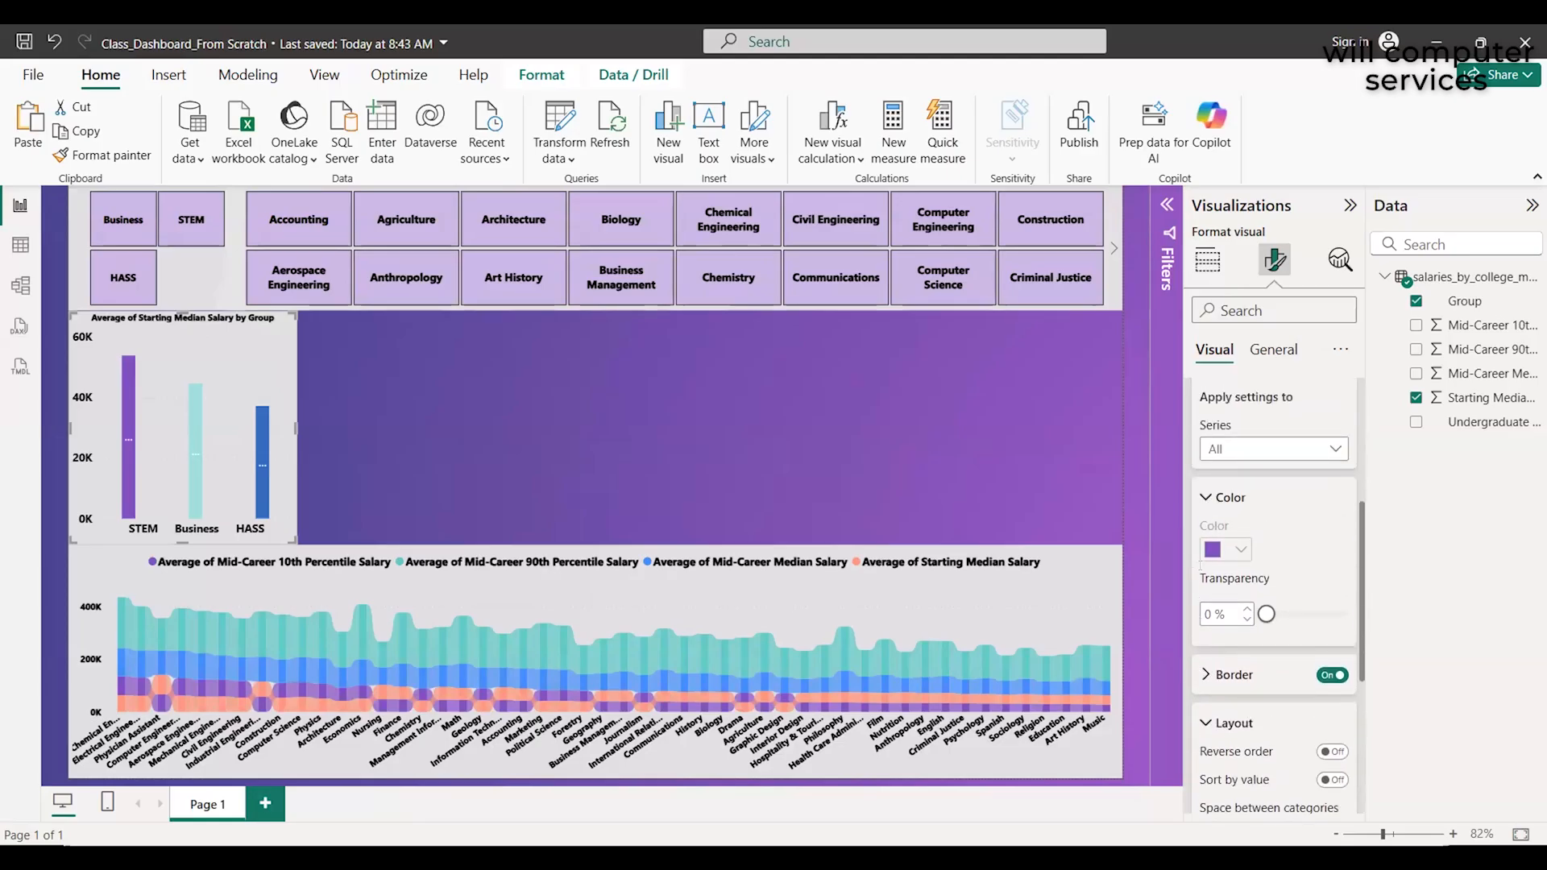
click(1217, 392)
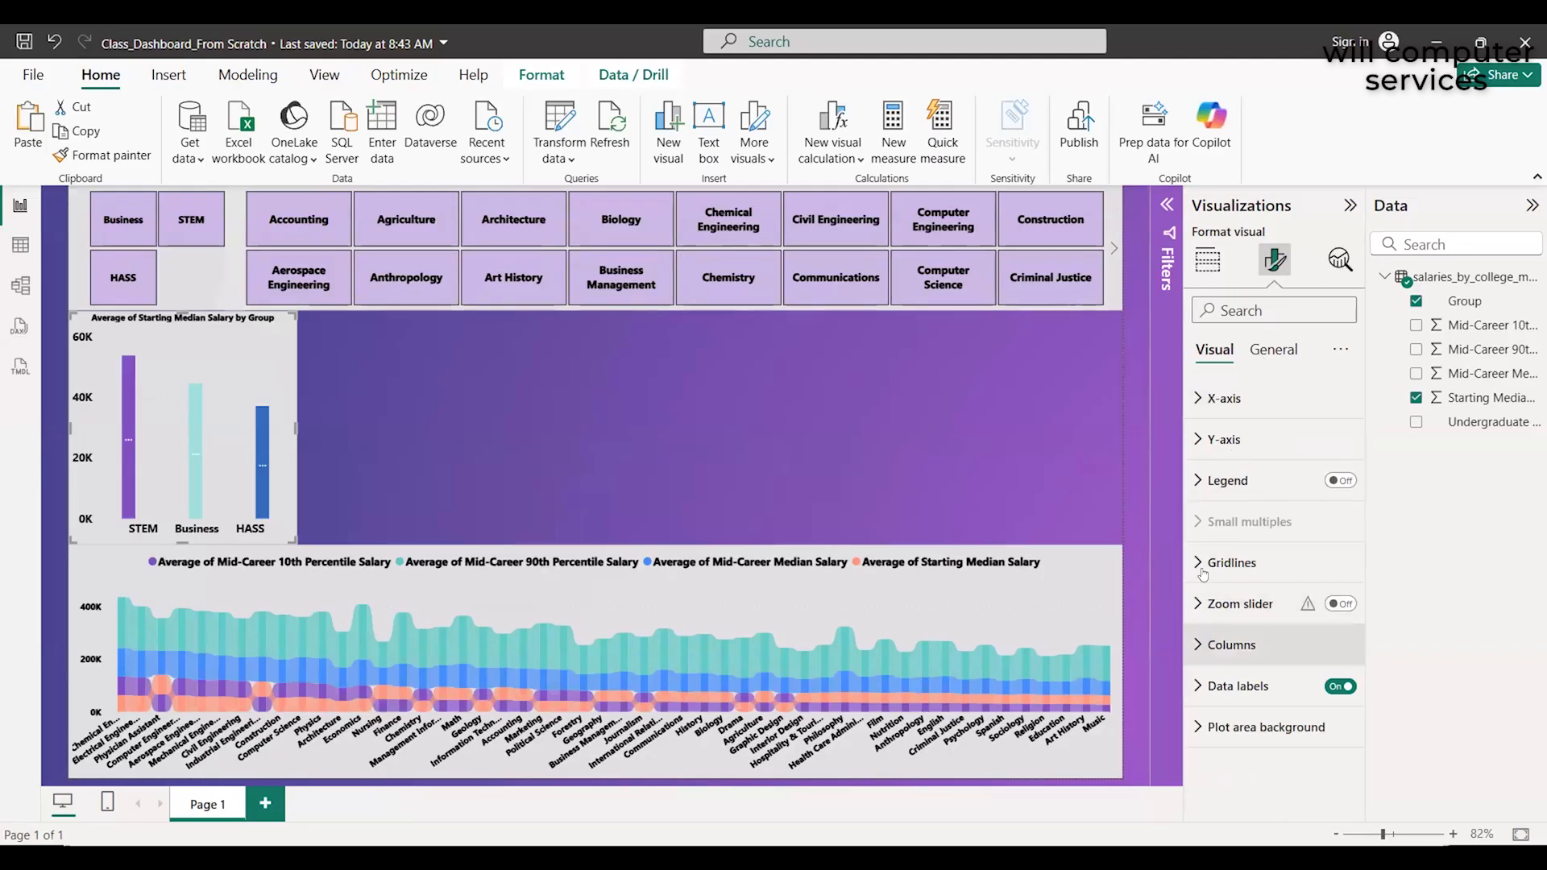
Reduce the space between categories to 0% in the column layout of the Starting Median Salary chart
click(1199, 648)
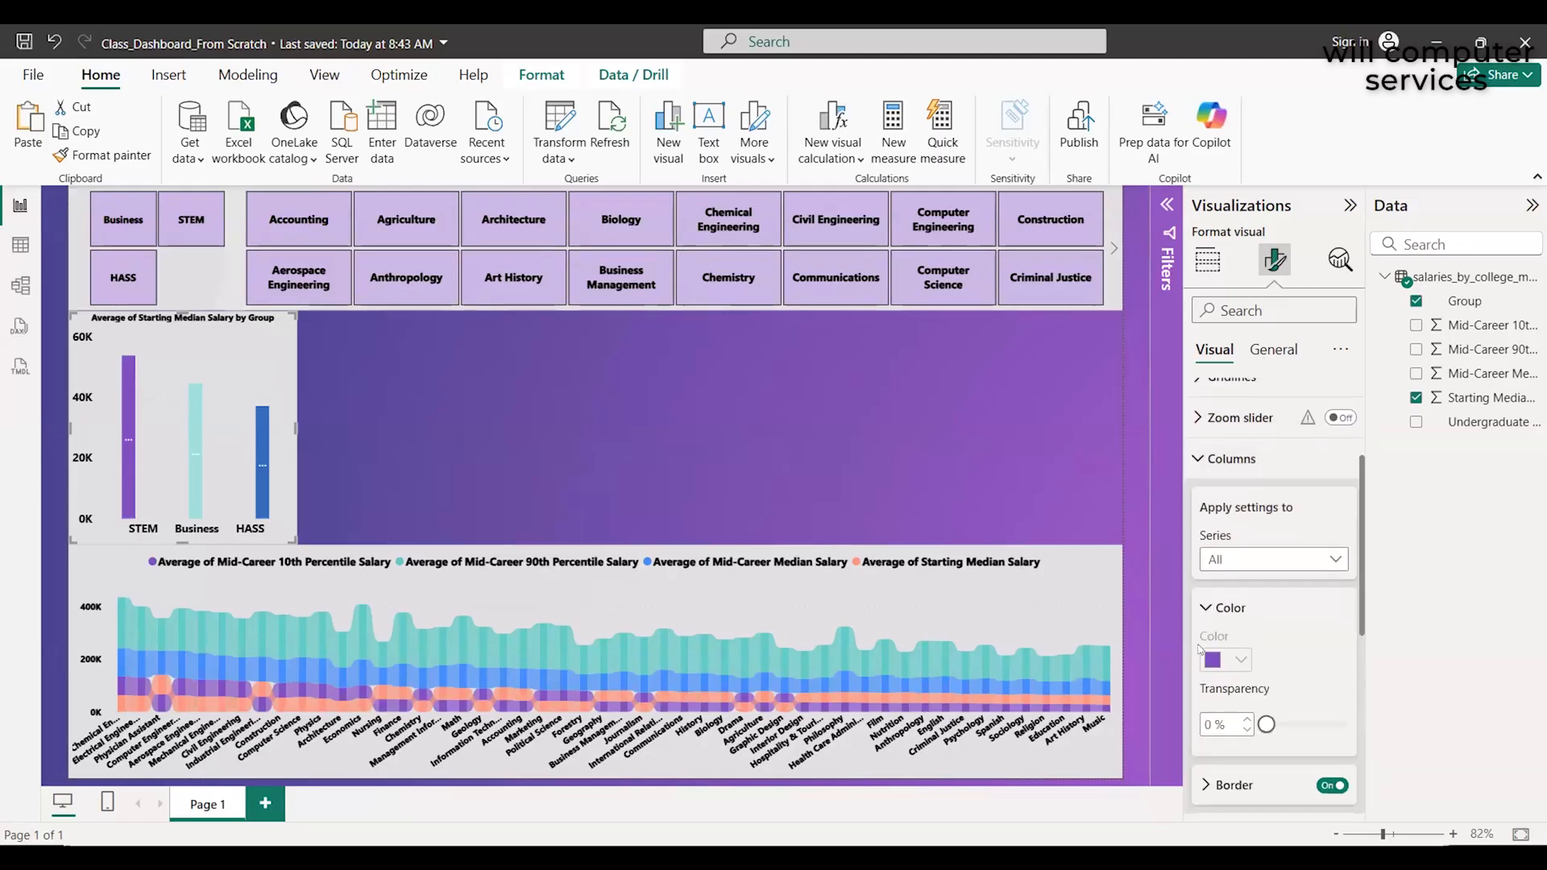
scroll(1283, 587, down, 5)
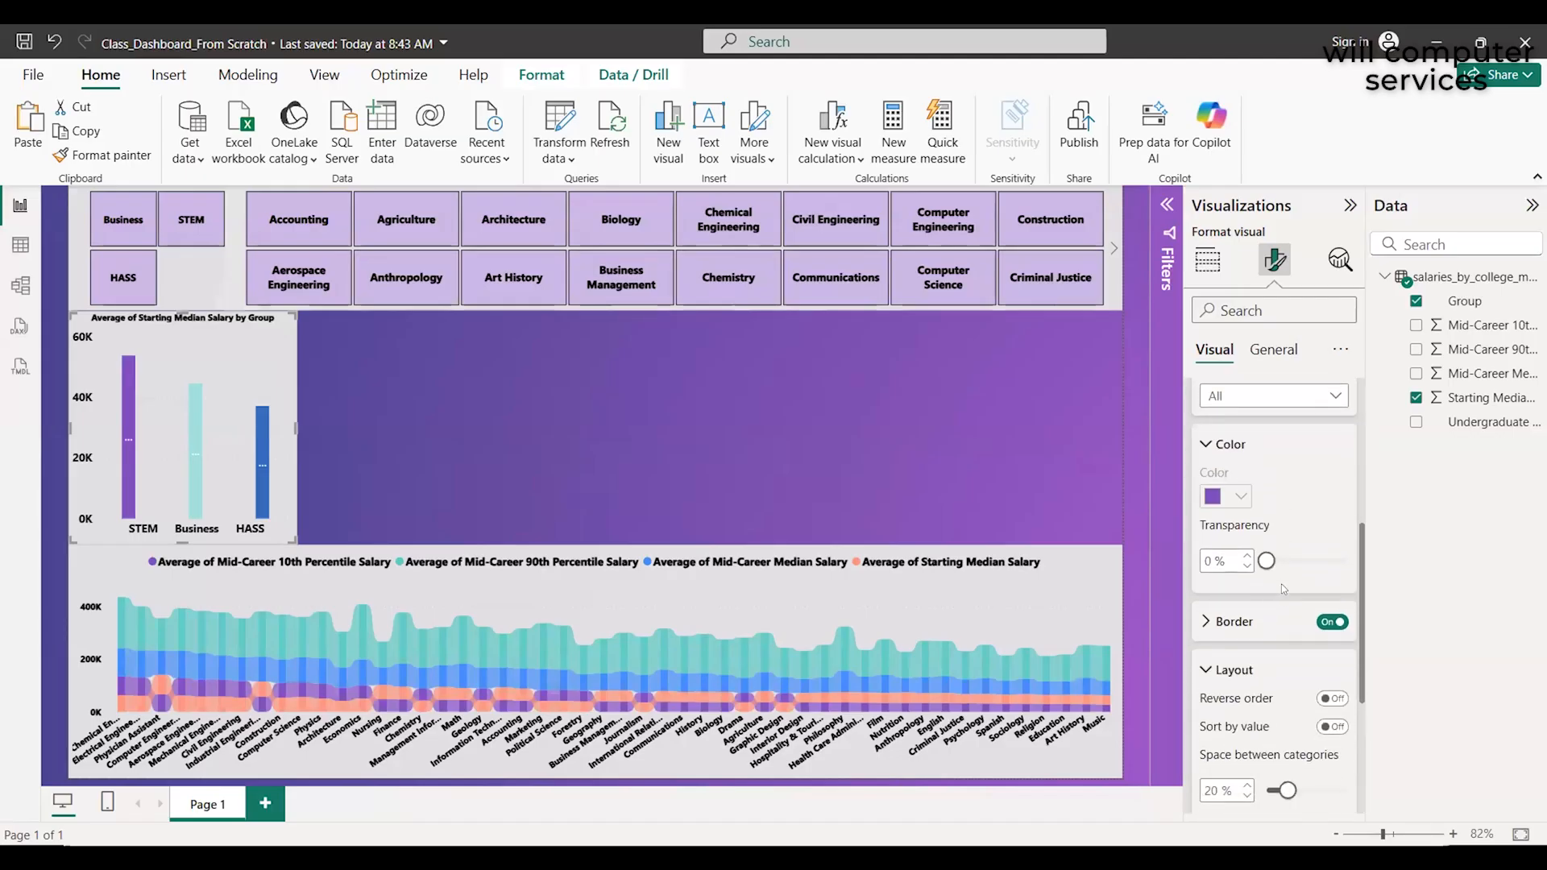
scroll(1282, 589, down, 1)
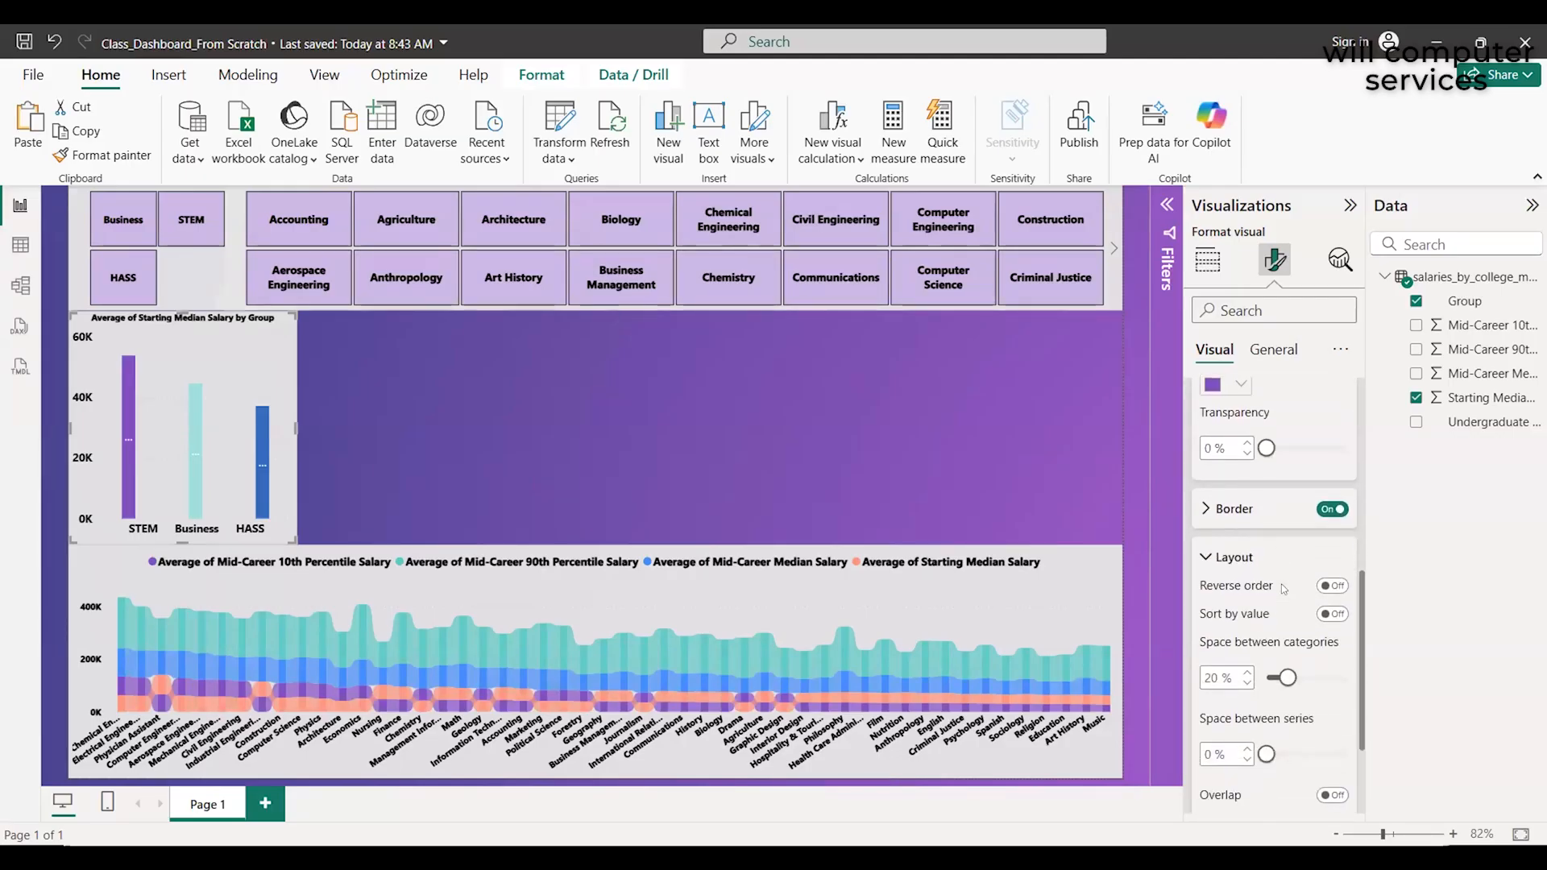
scroll(1283, 589, up, 2)
scroll(1283, 589, down, 5)
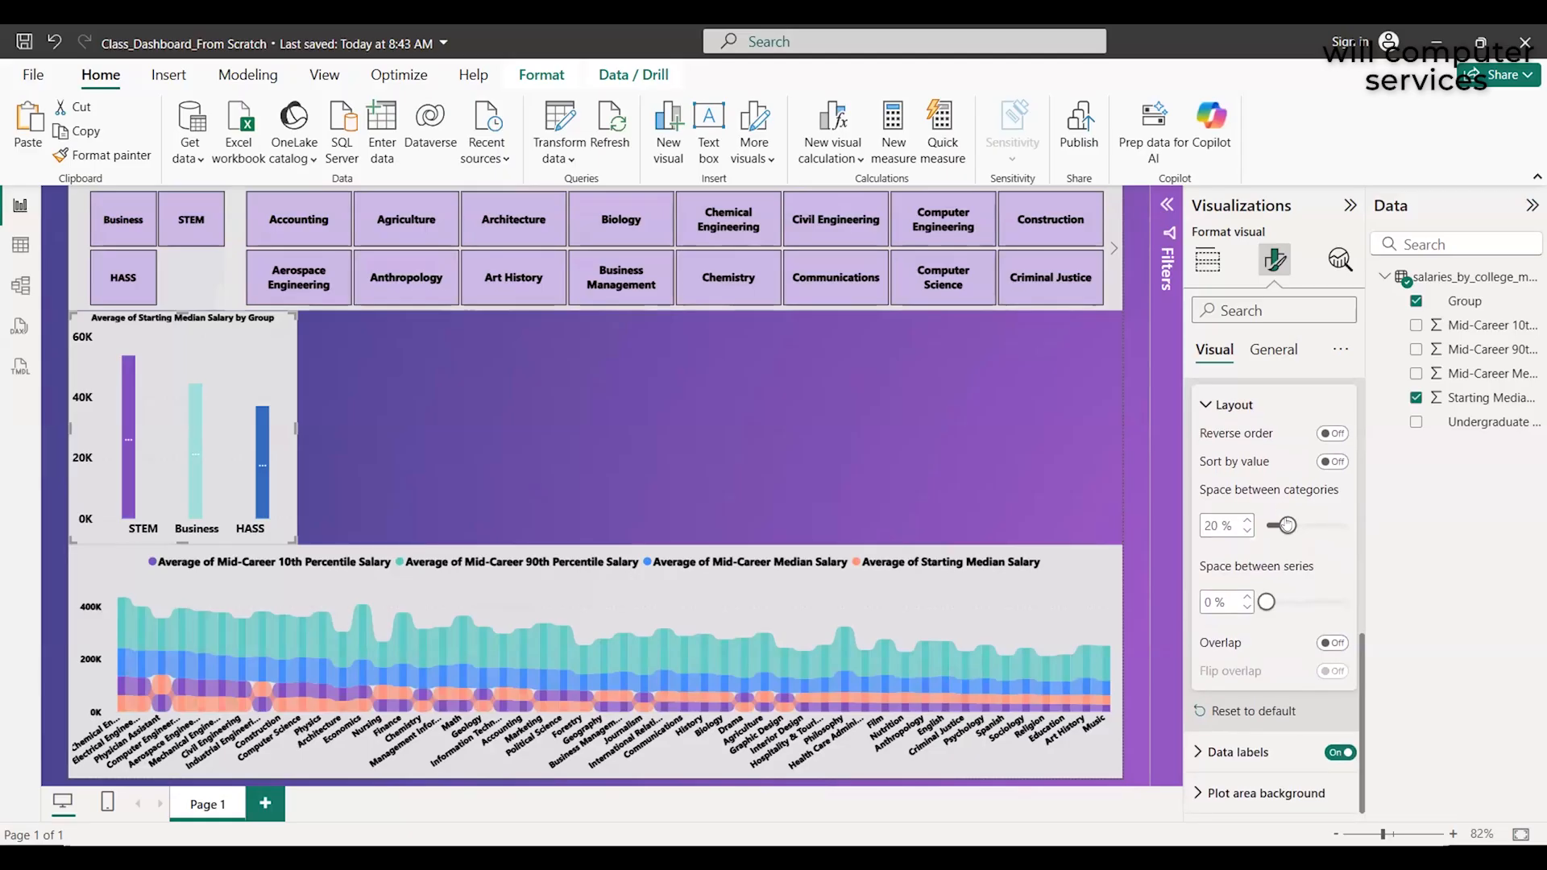
drag(1287, 525, 1250, 535)
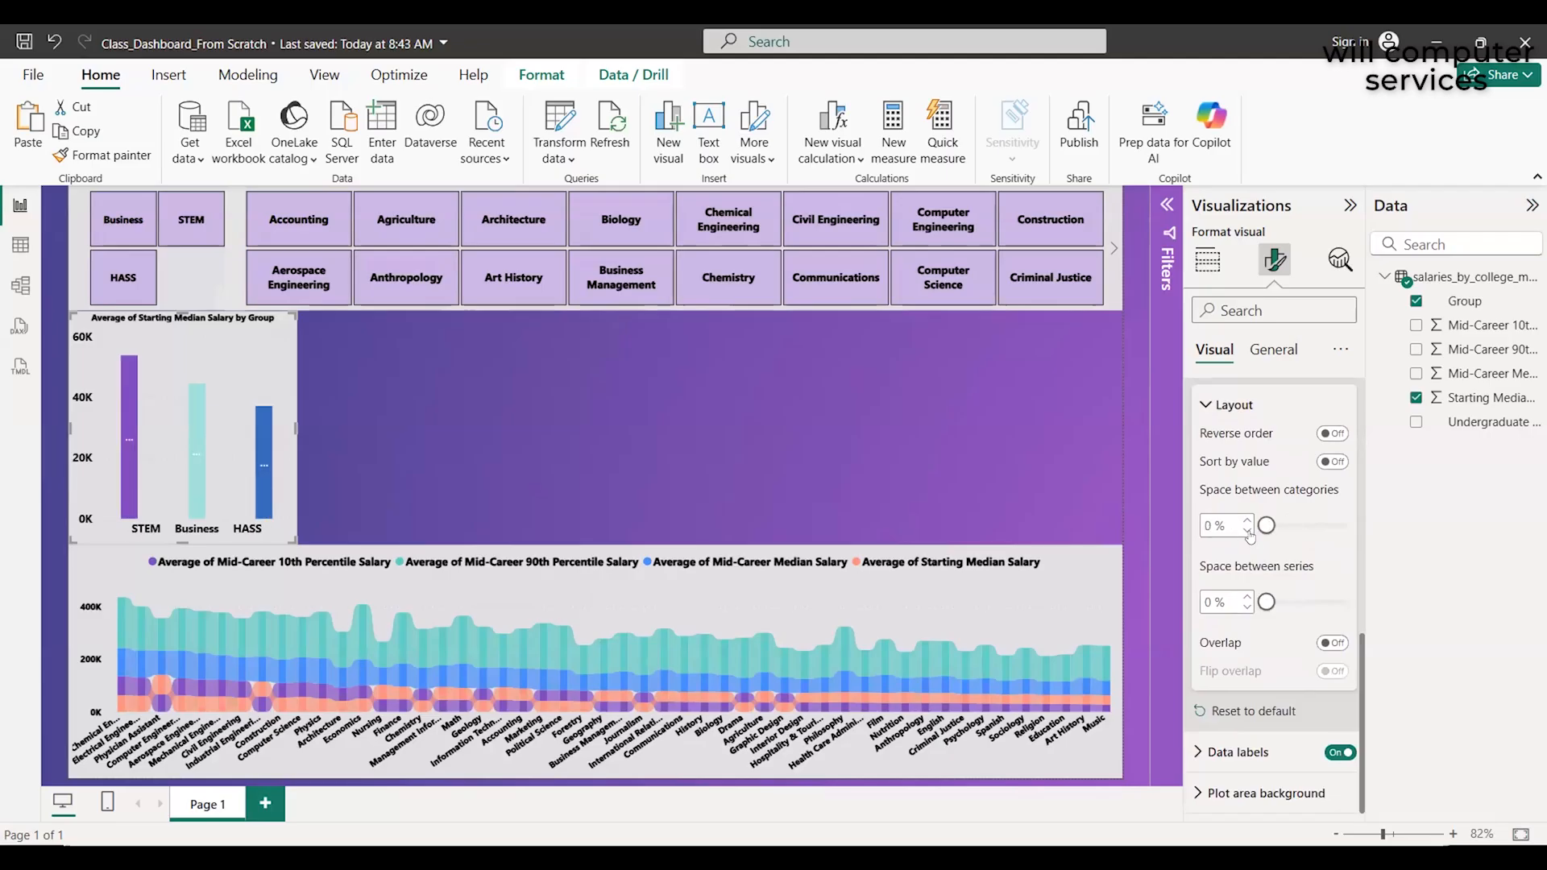
click(1315, 526)
drag(1315, 525, 1267, 551)
Look through the chart's general settings for title spacing, effects, data format and header icons
click(1275, 348)
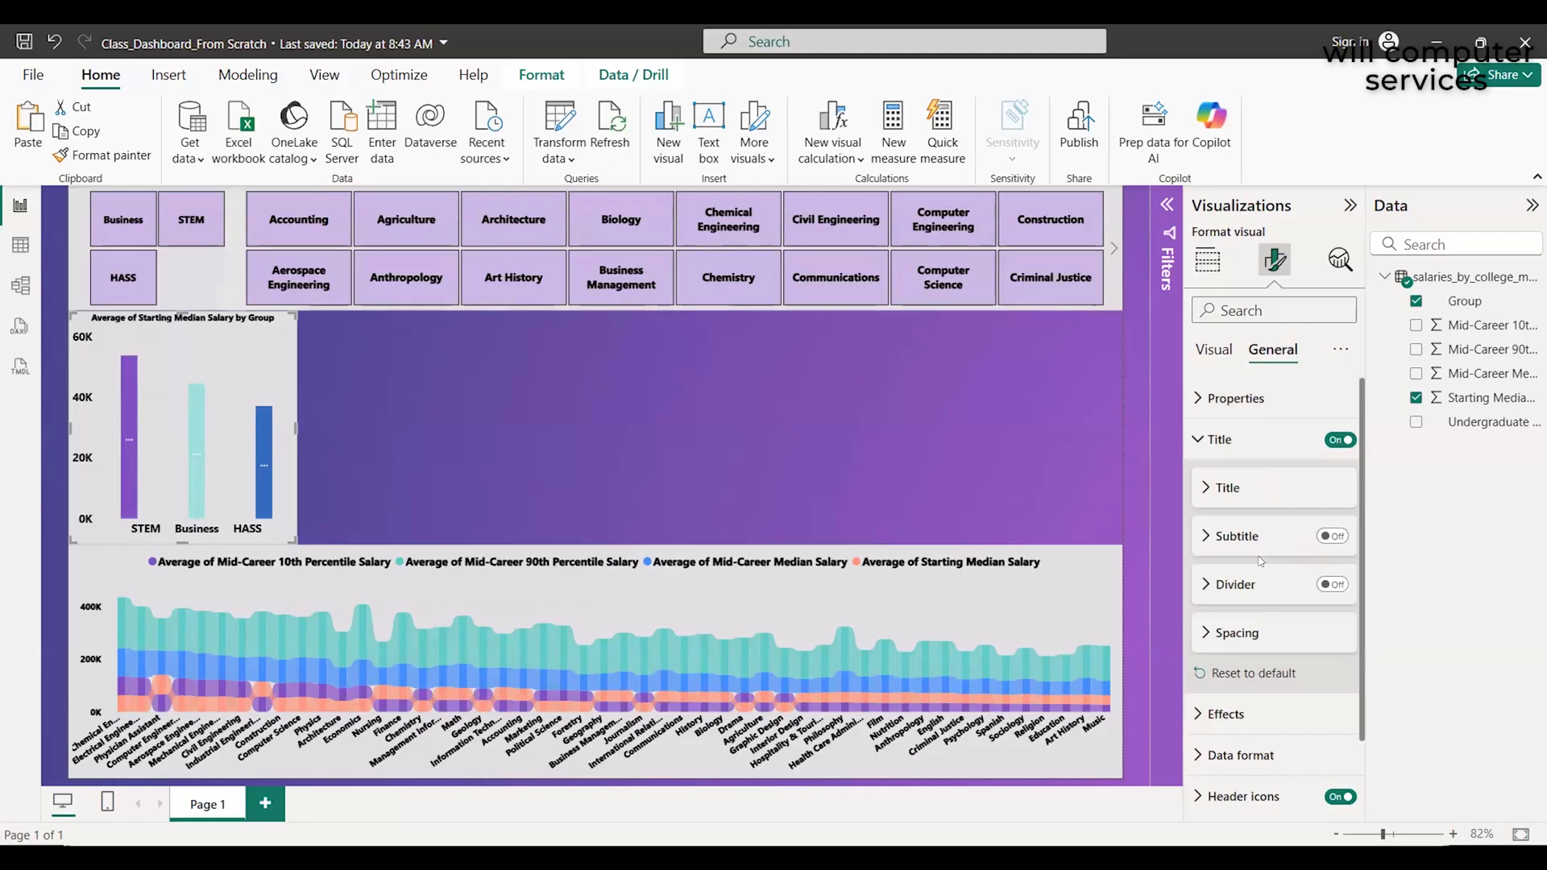
scroll(1261, 562, down, 2)
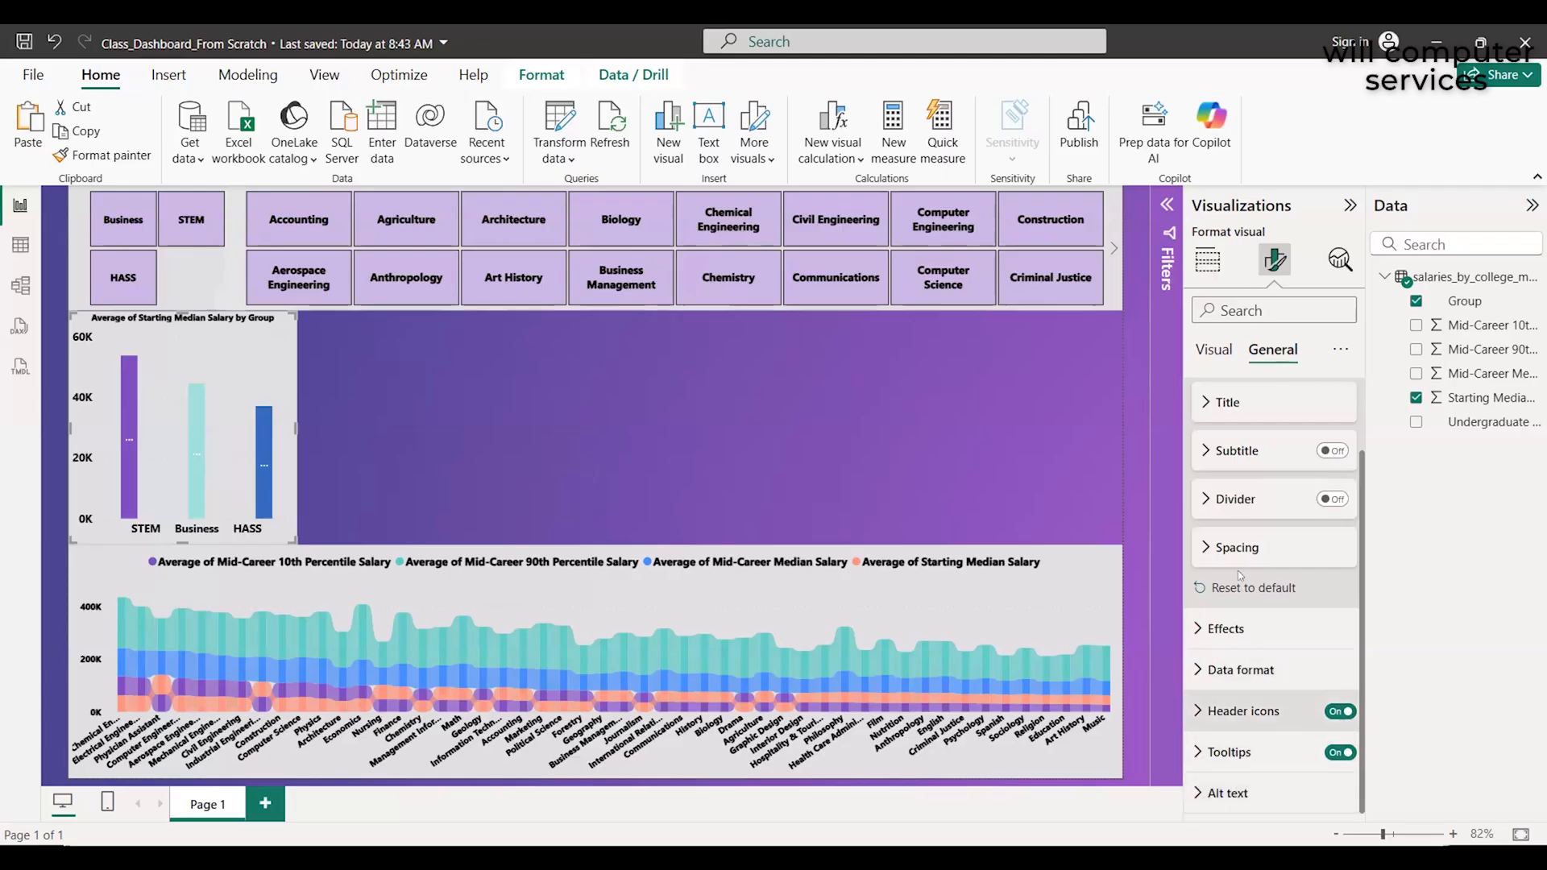
click(1207, 550)
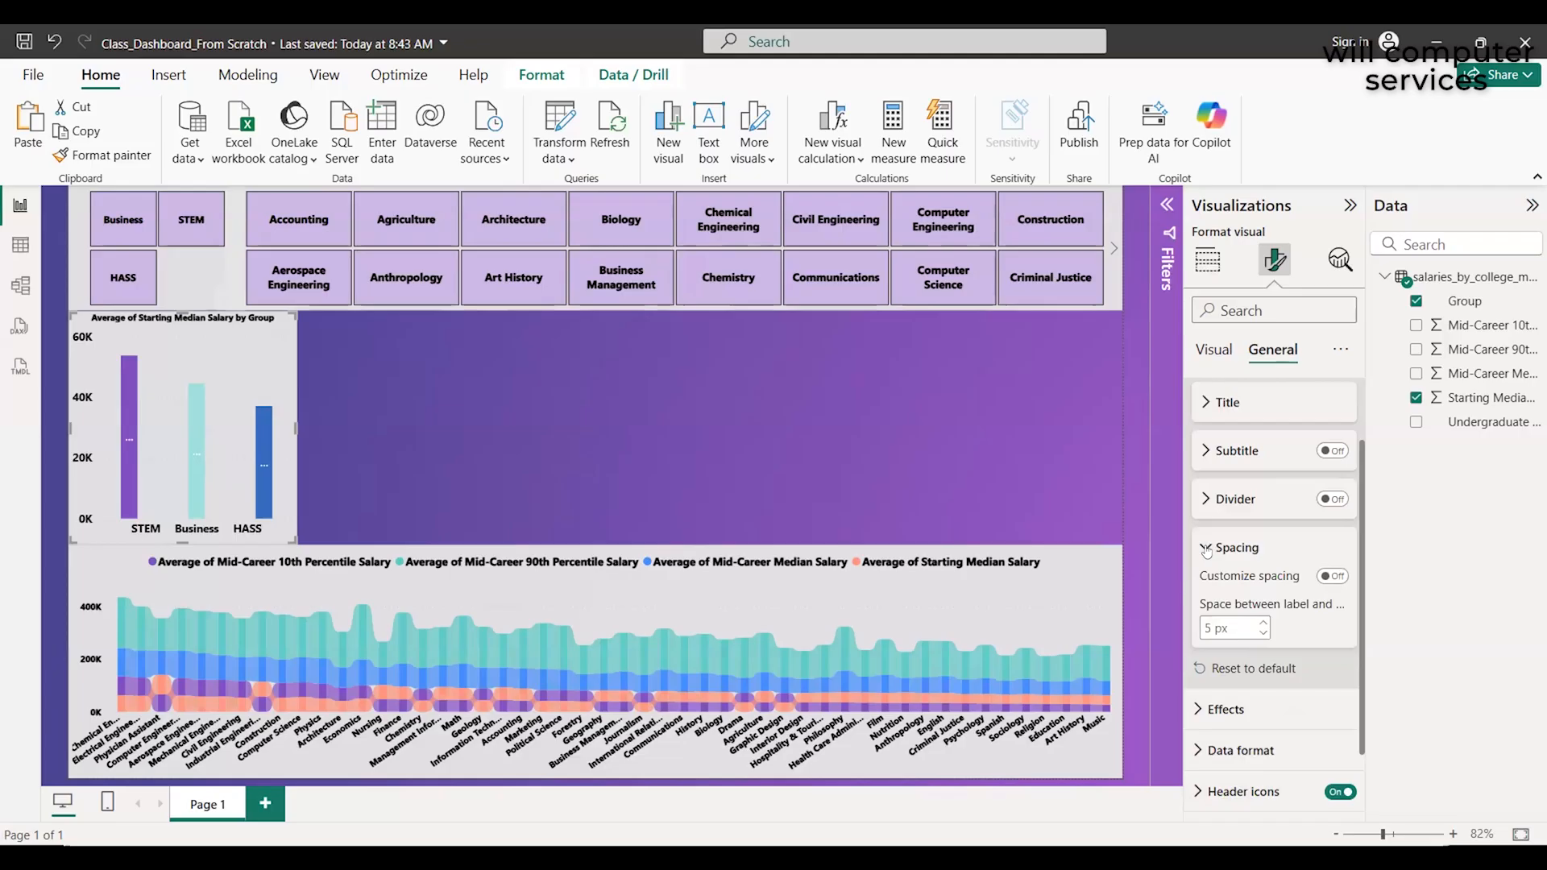
click(1206, 551)
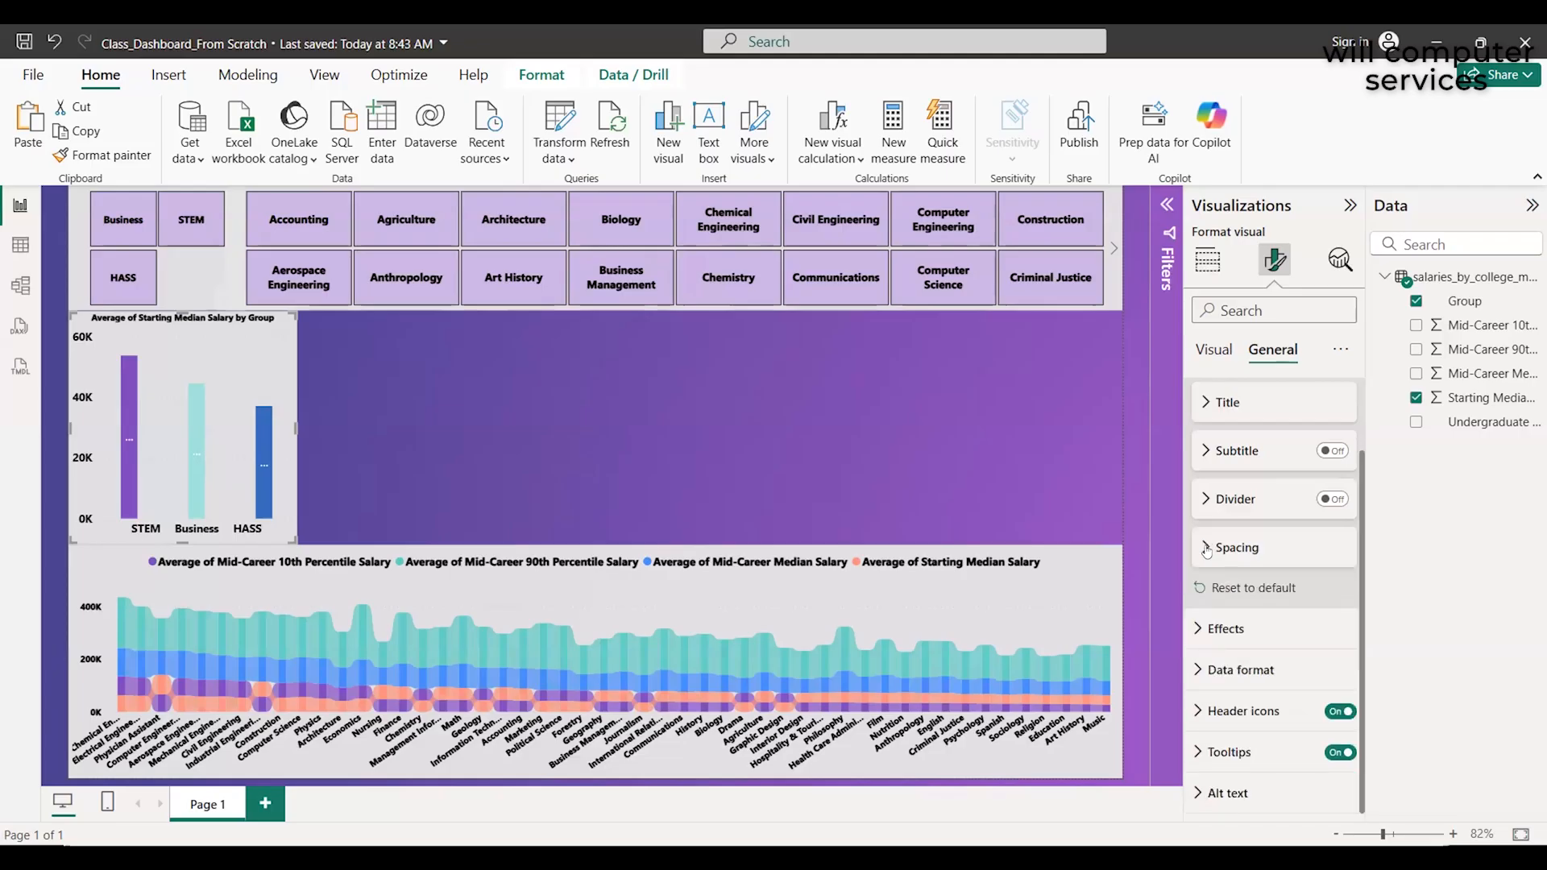
click(1197, 628)
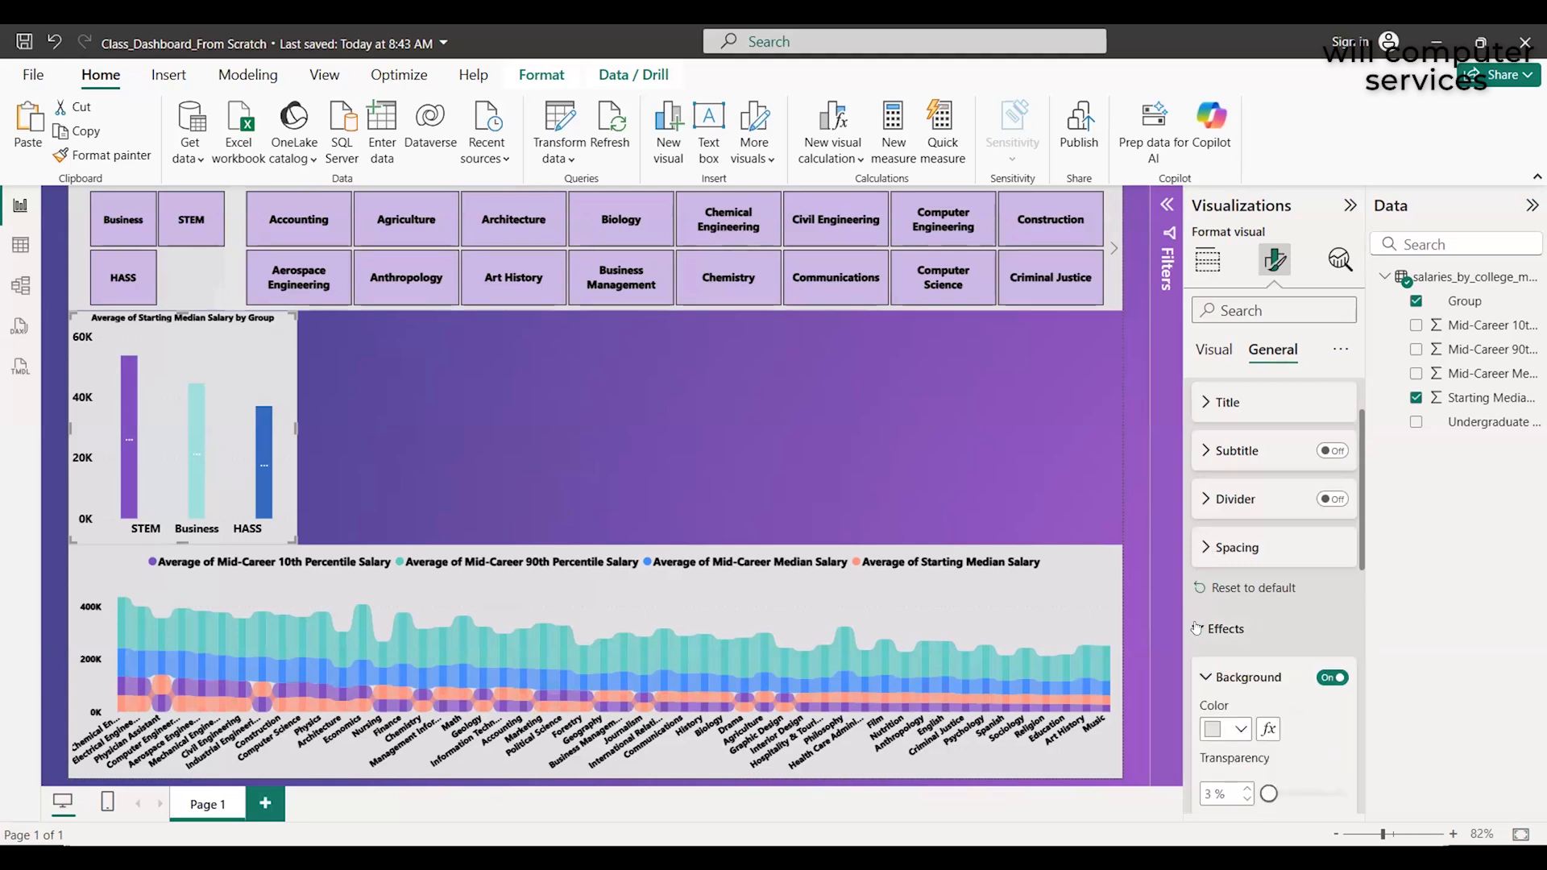
click(1196, 628)
click(1197, 676)
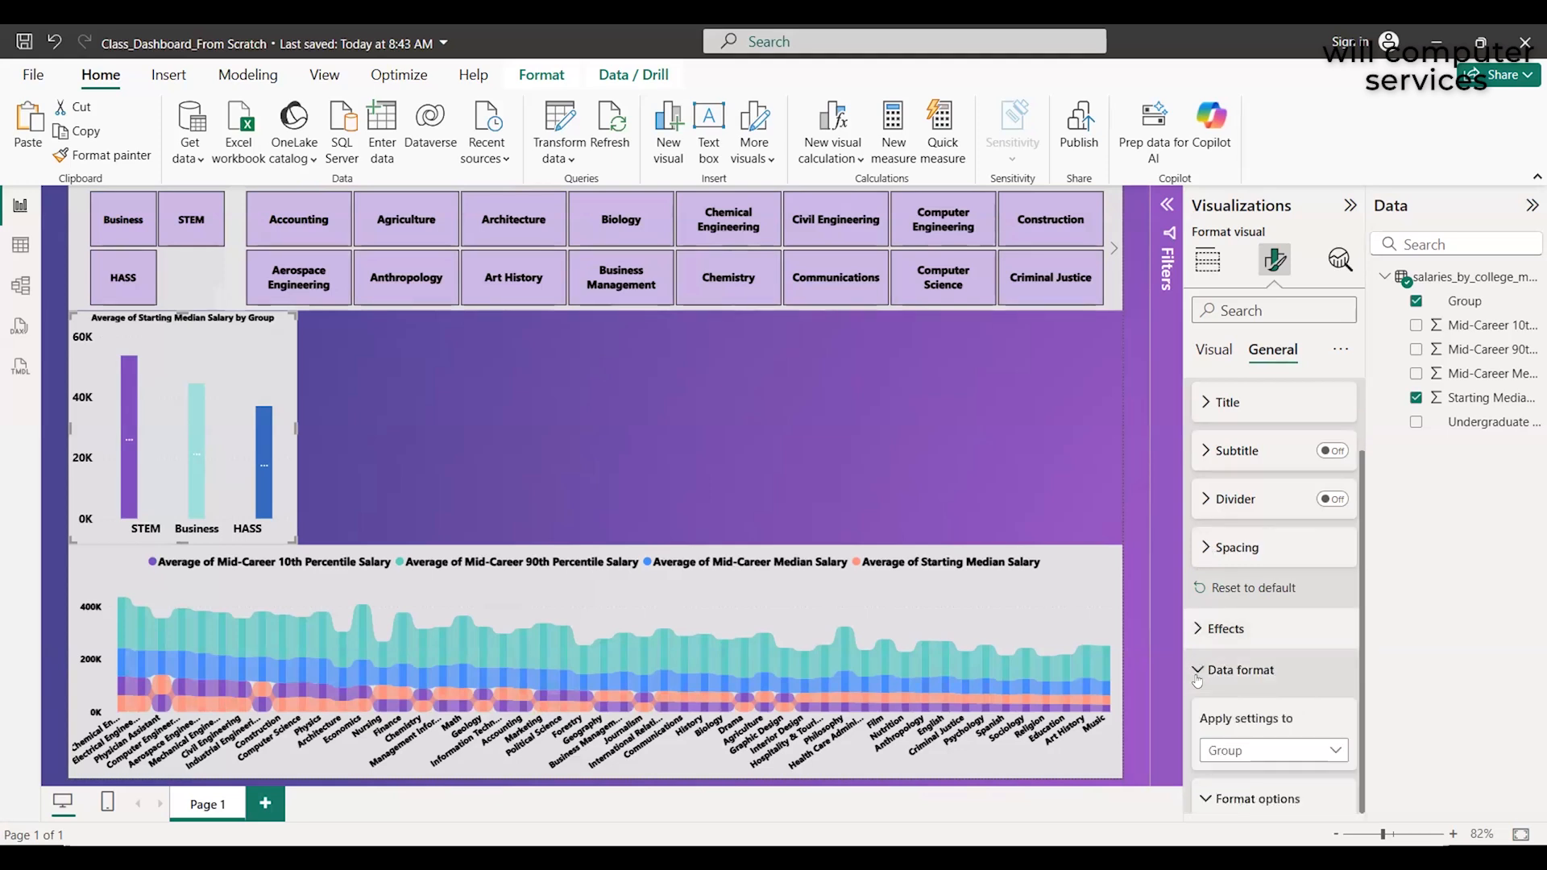
click(1197, 676)
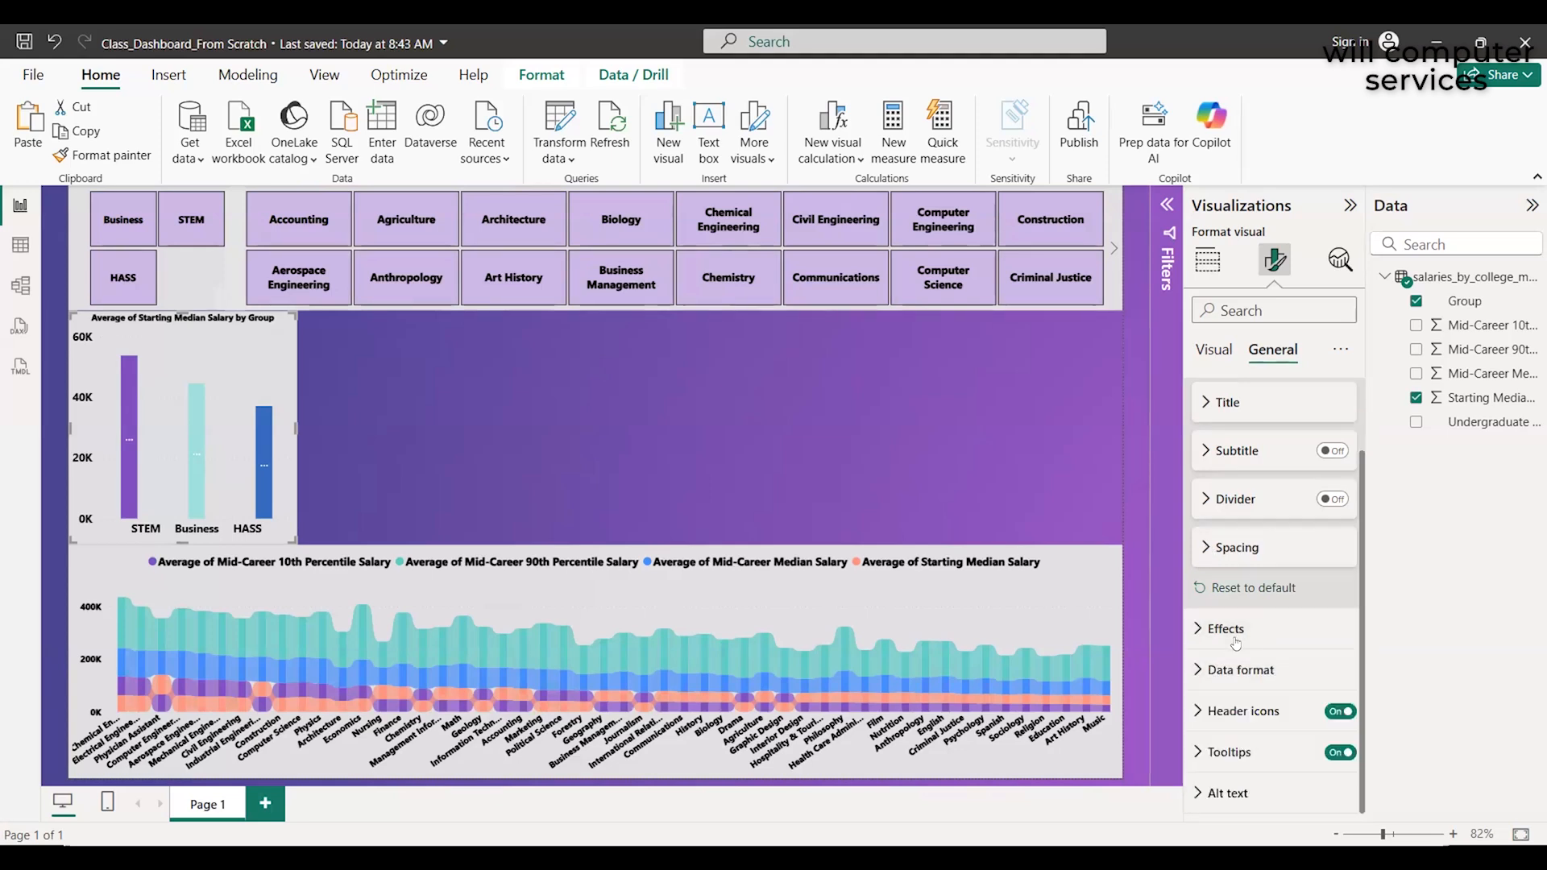
click(1197, 712)
click(1197, 712)
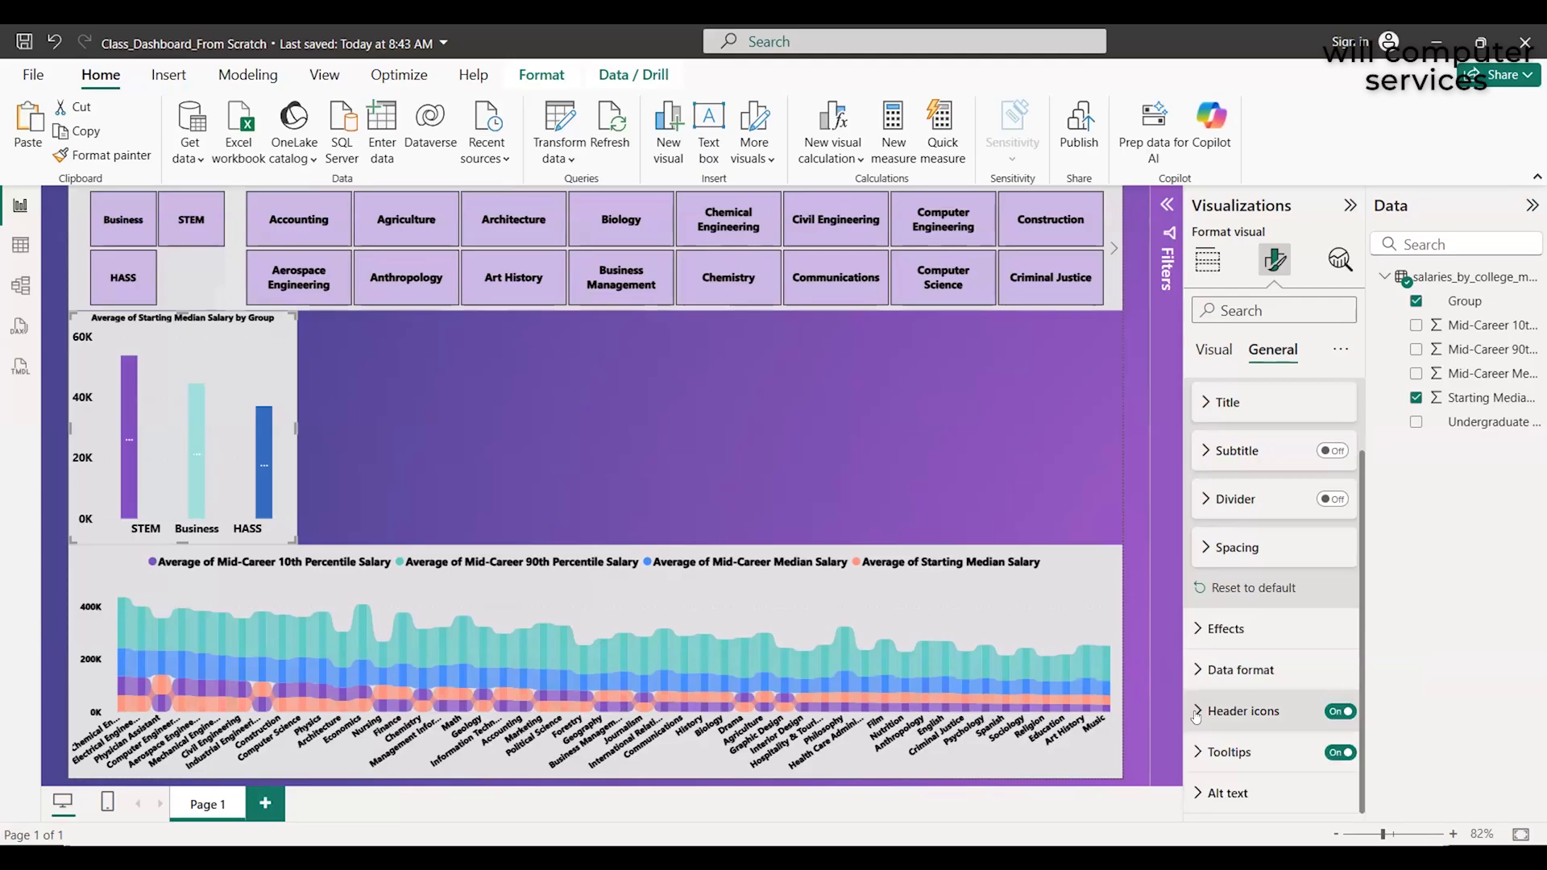
Examine the X-axis value, title and layout settings of the Starting Median Salary chart
click(1207, 352)
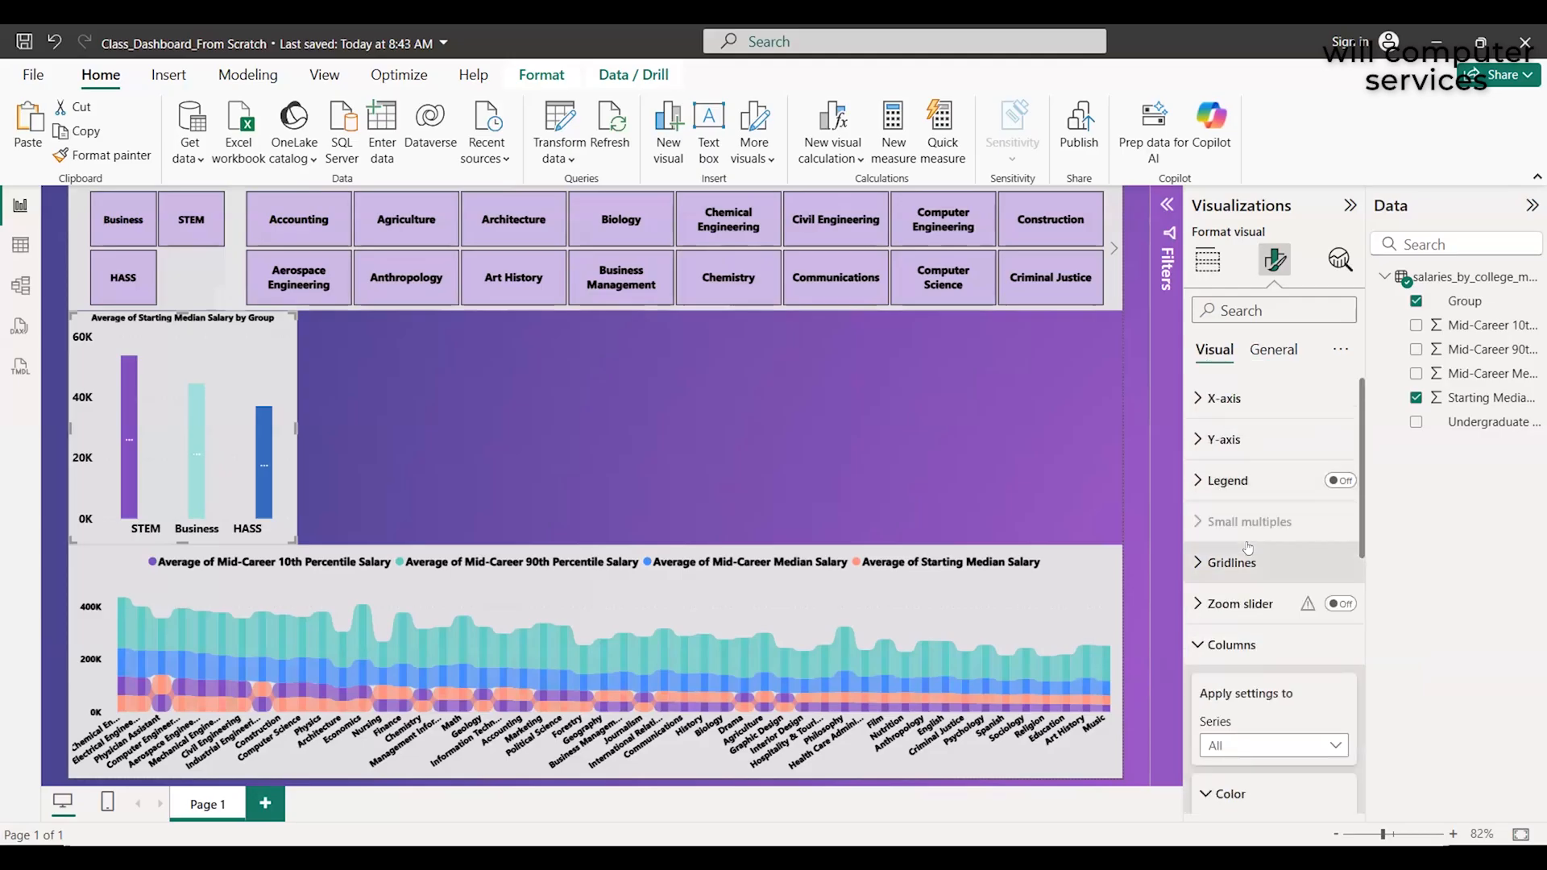
click(1259, 399)
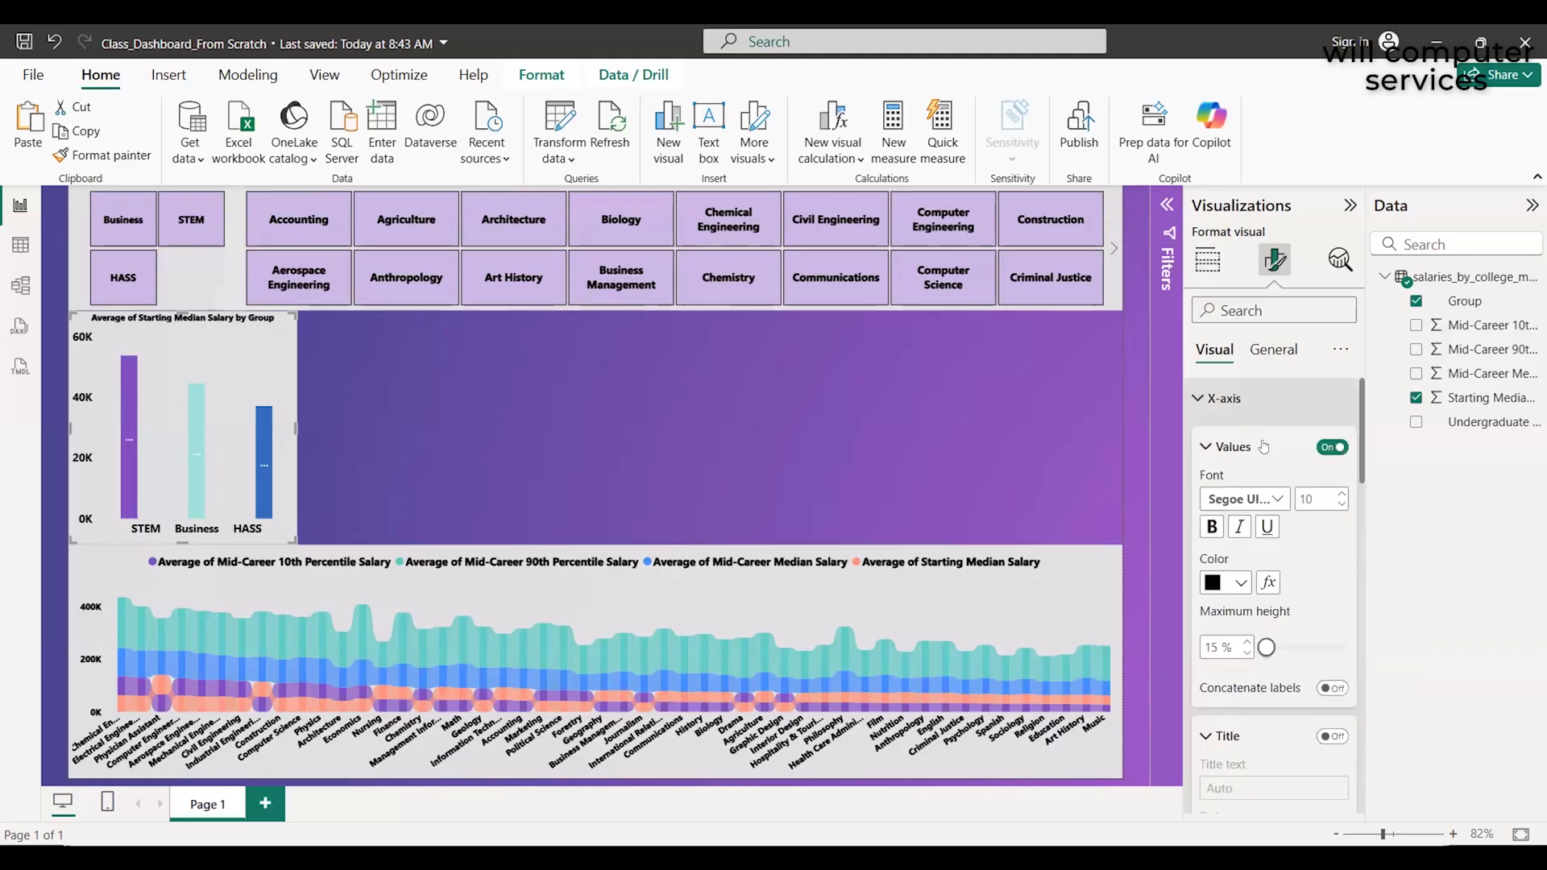
scroll(1347, 566, down, 2)
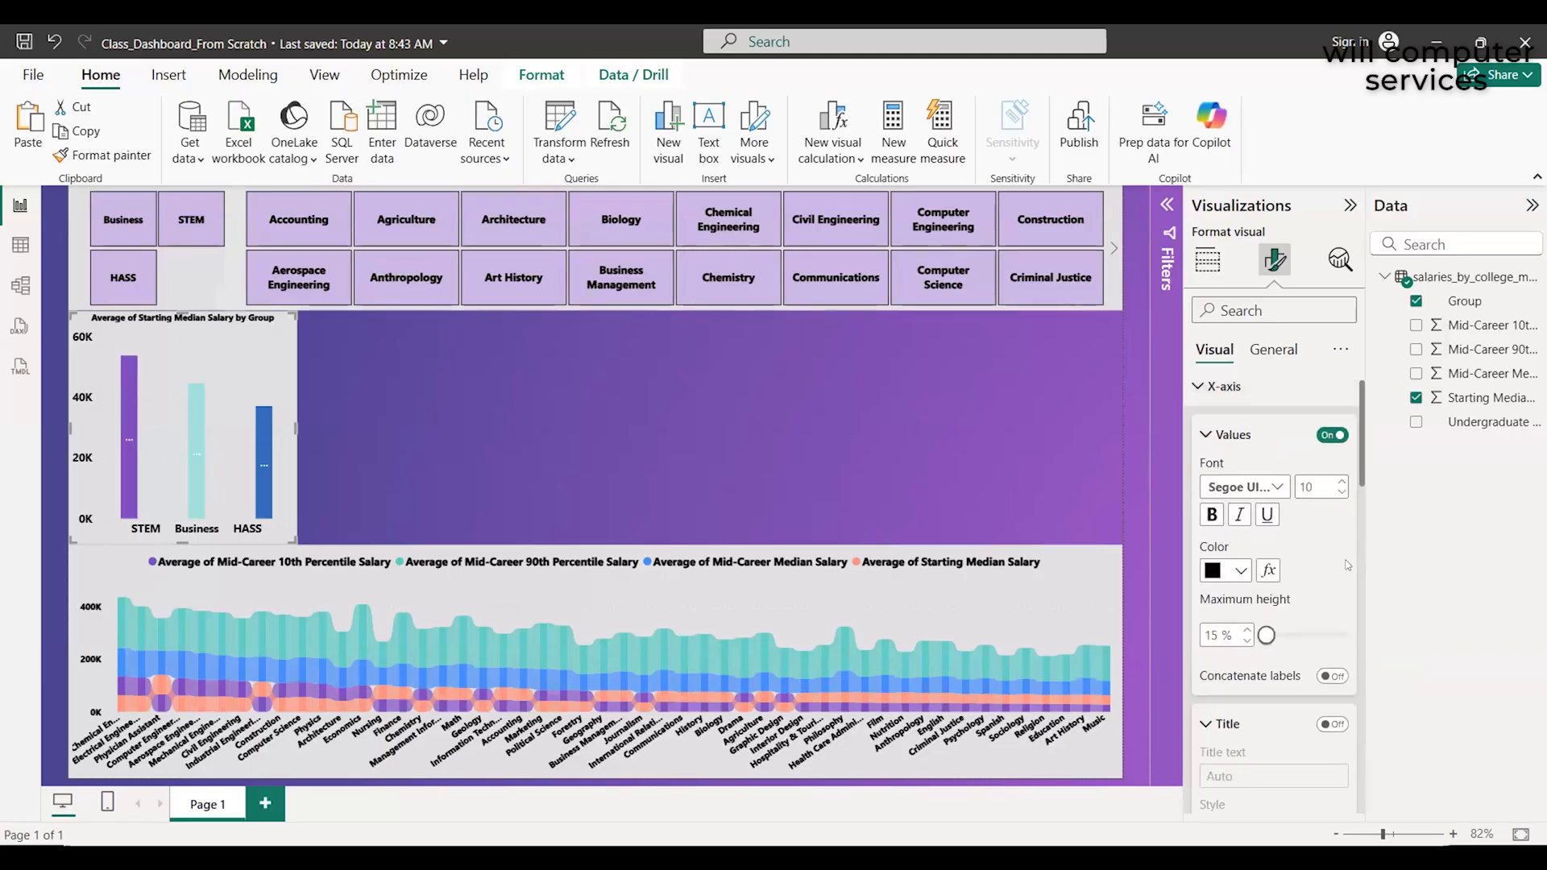
scroll(1347, 566, down, 1)
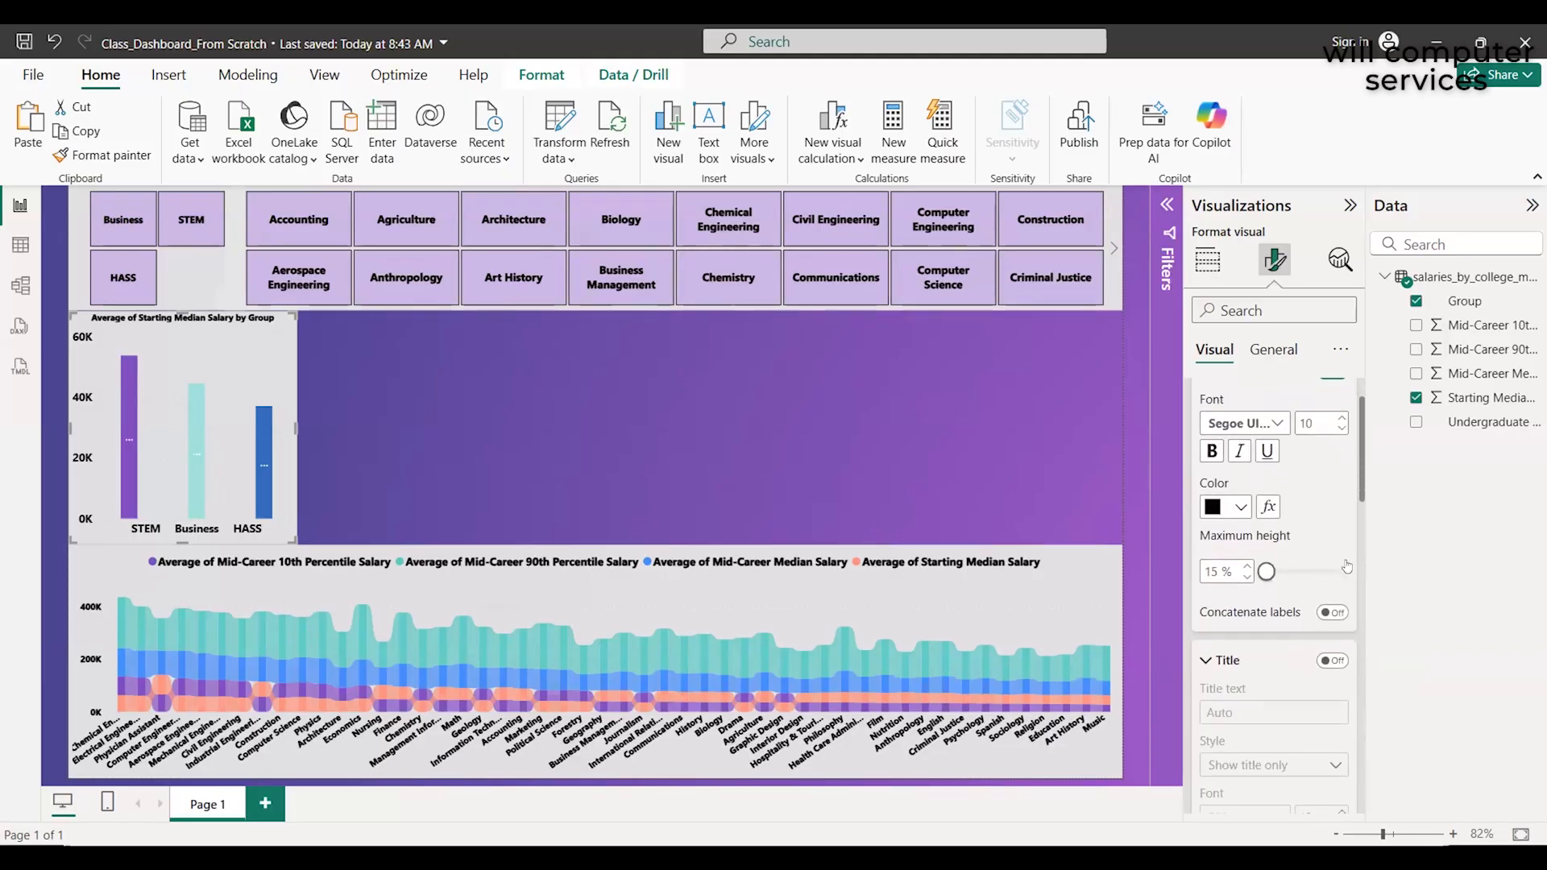
scroll(1347, 566, down, 1)
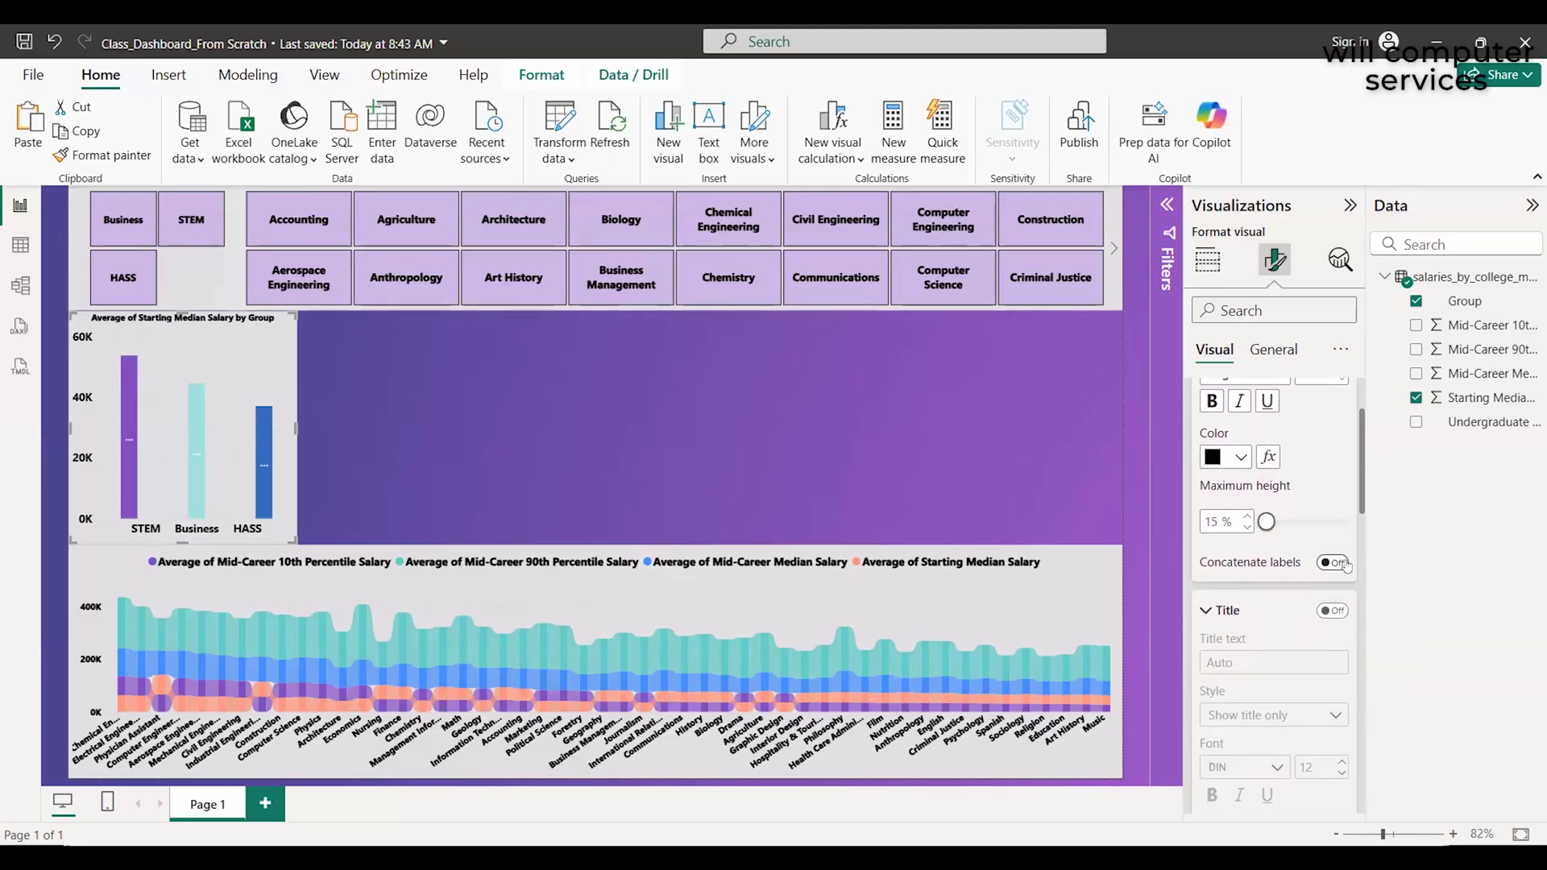
scroll(1347, 566, down, 1)
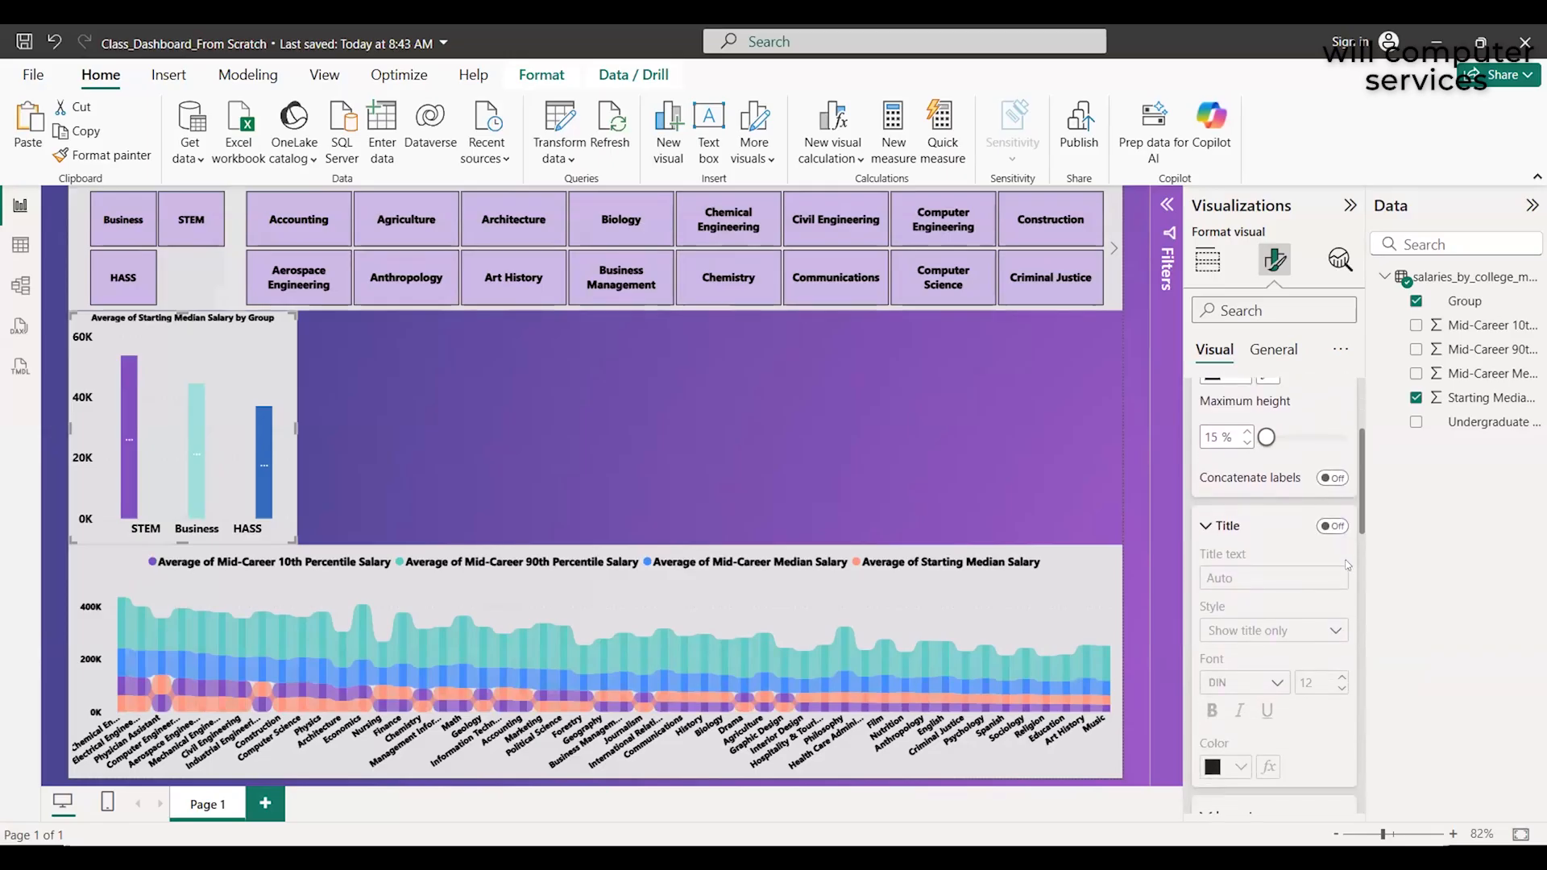
scroll(1347, 566, down, 2)
scroll(1347, 566, down, 2)
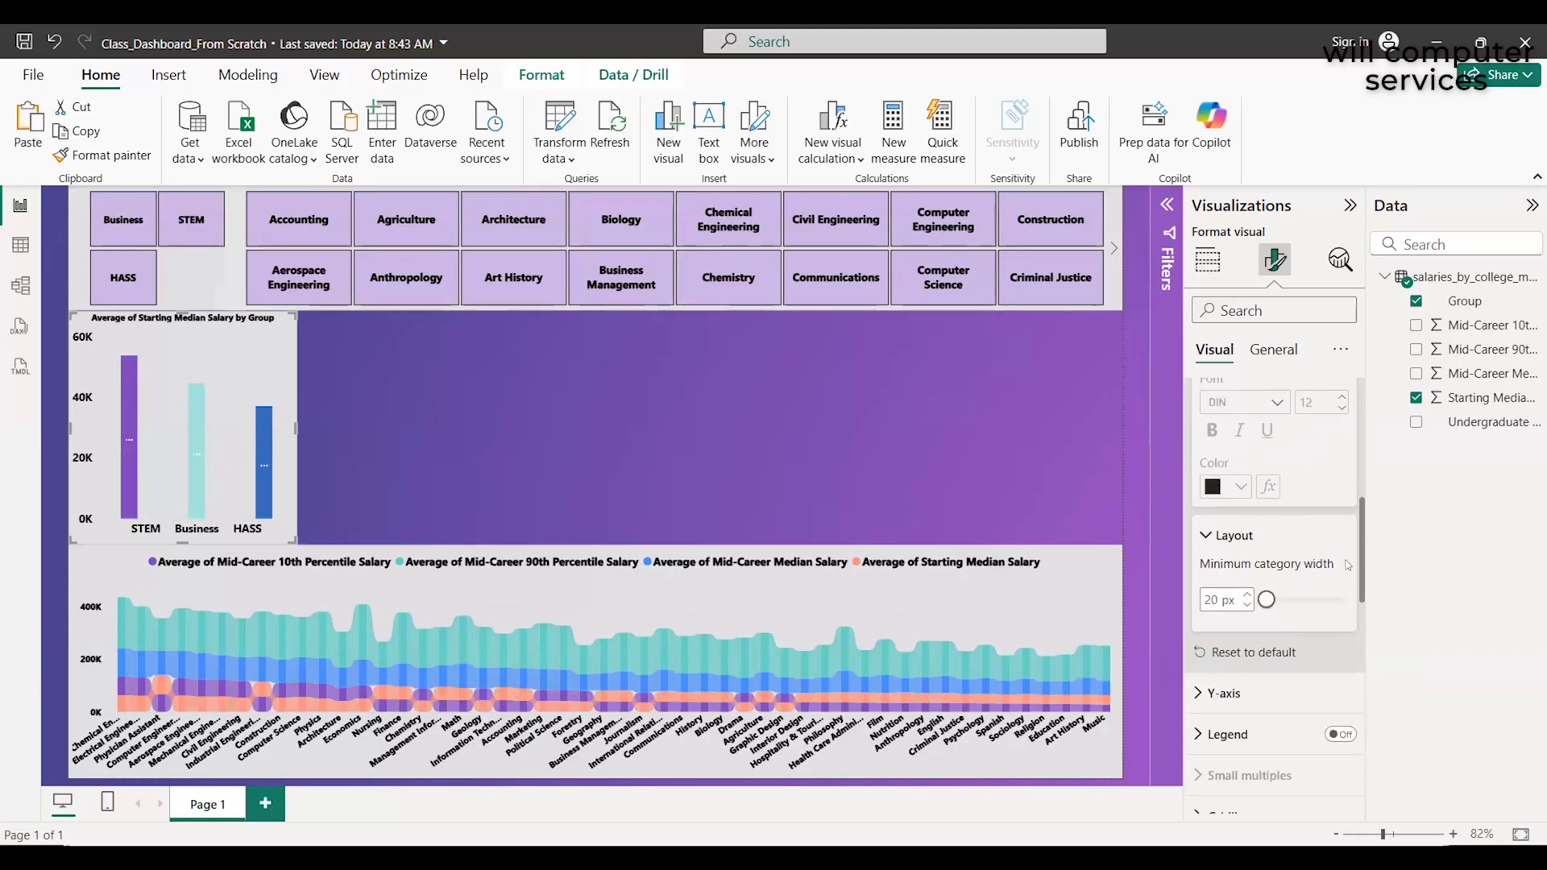
scroll(1347, 566, up, 5)
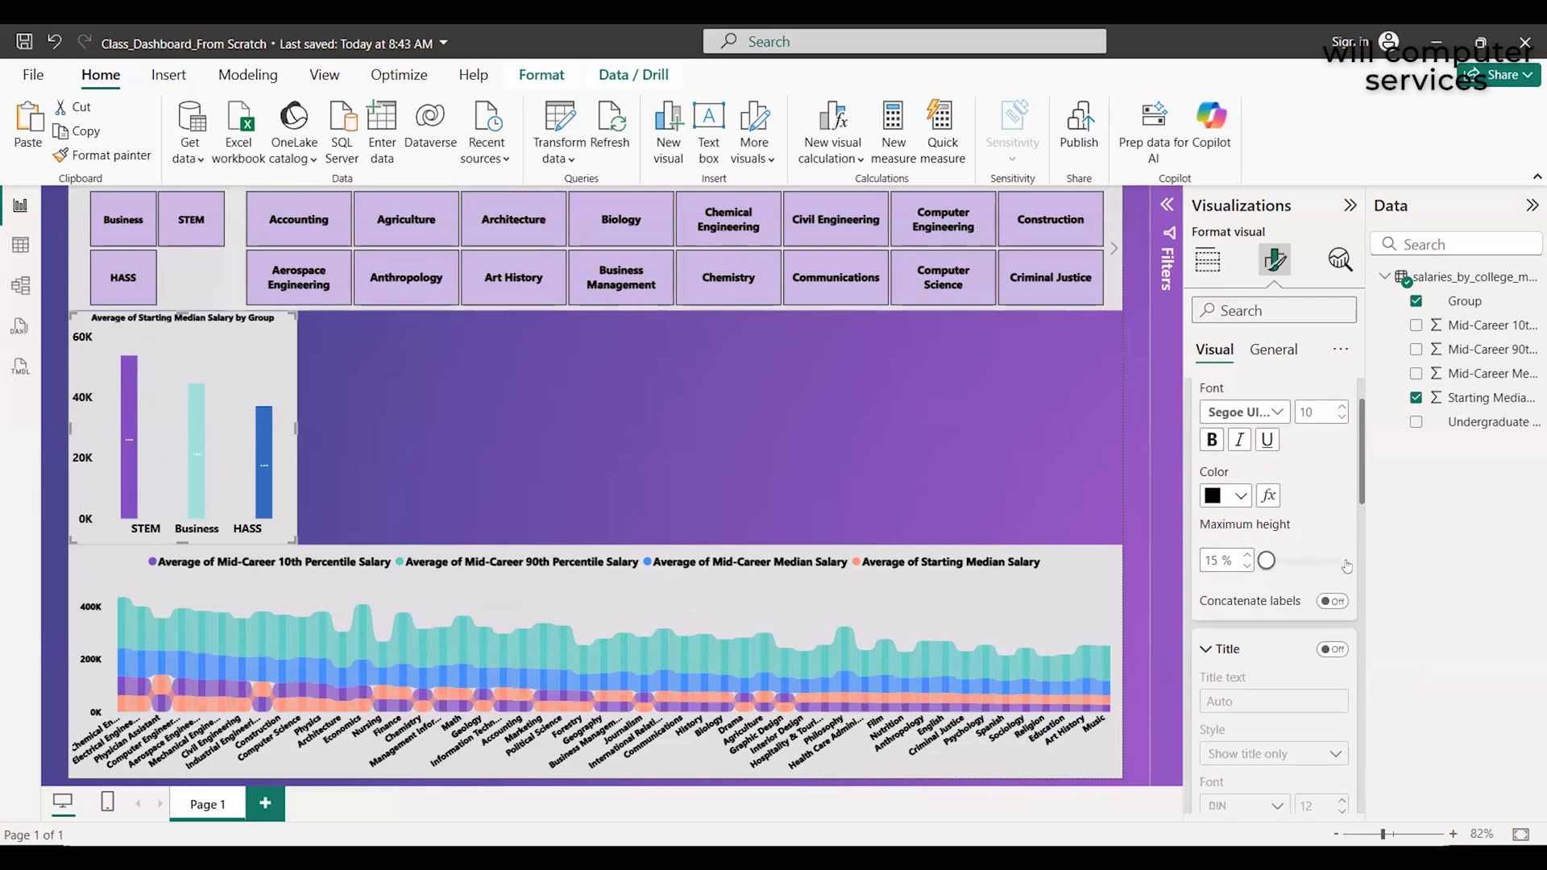
Try minimum category widths of 78, 134 and 54 px on the X-axis, and reset the X-axis settings to default
scroll(1347, 566, down, 1)
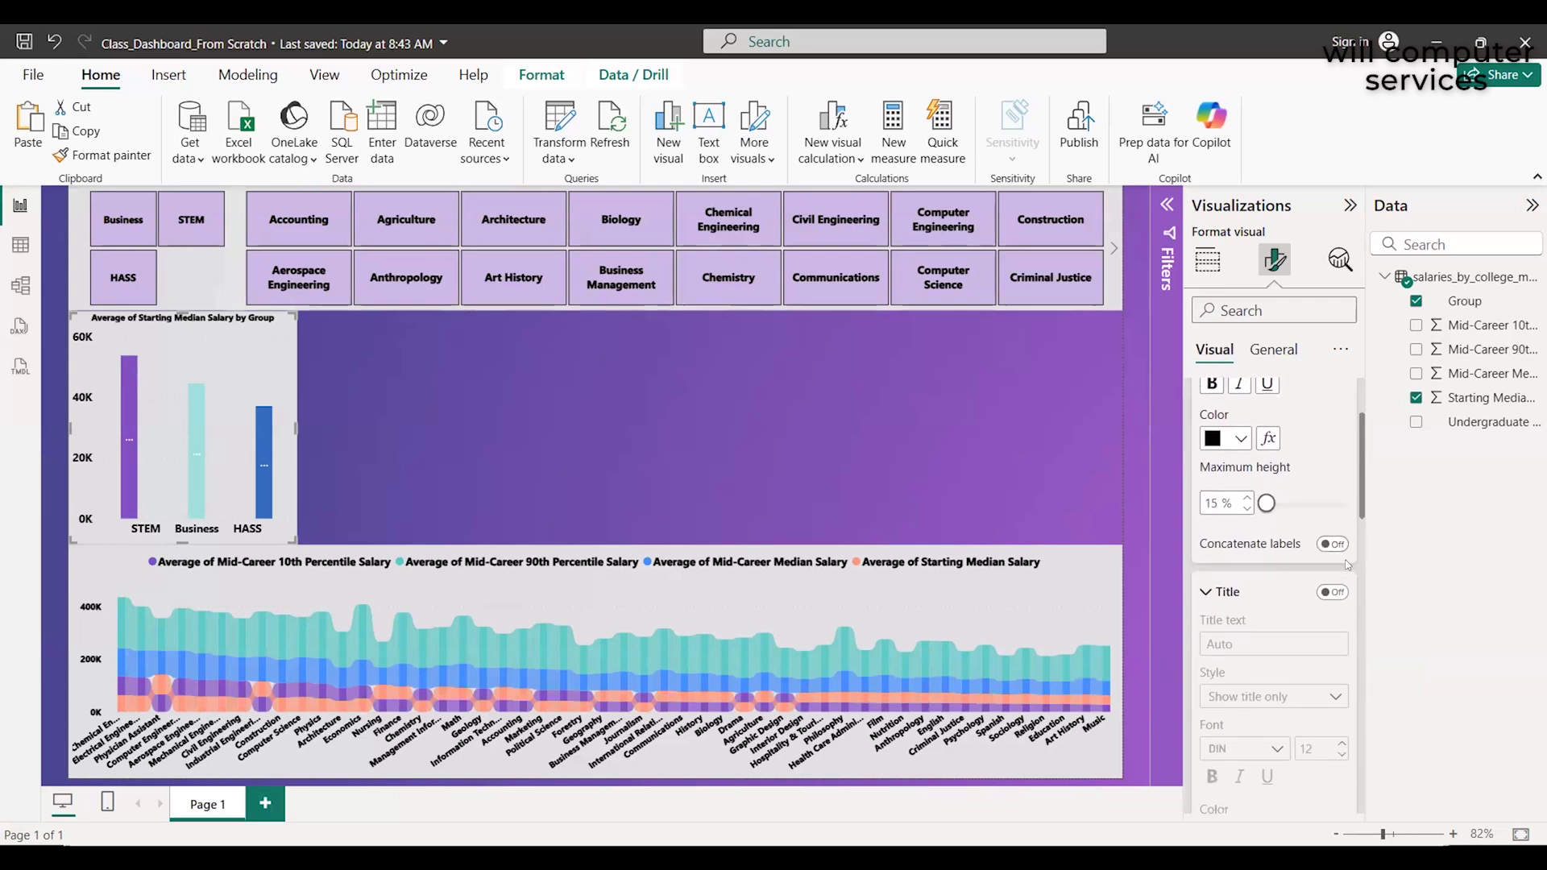
scroll(1347, 565, down, 1)
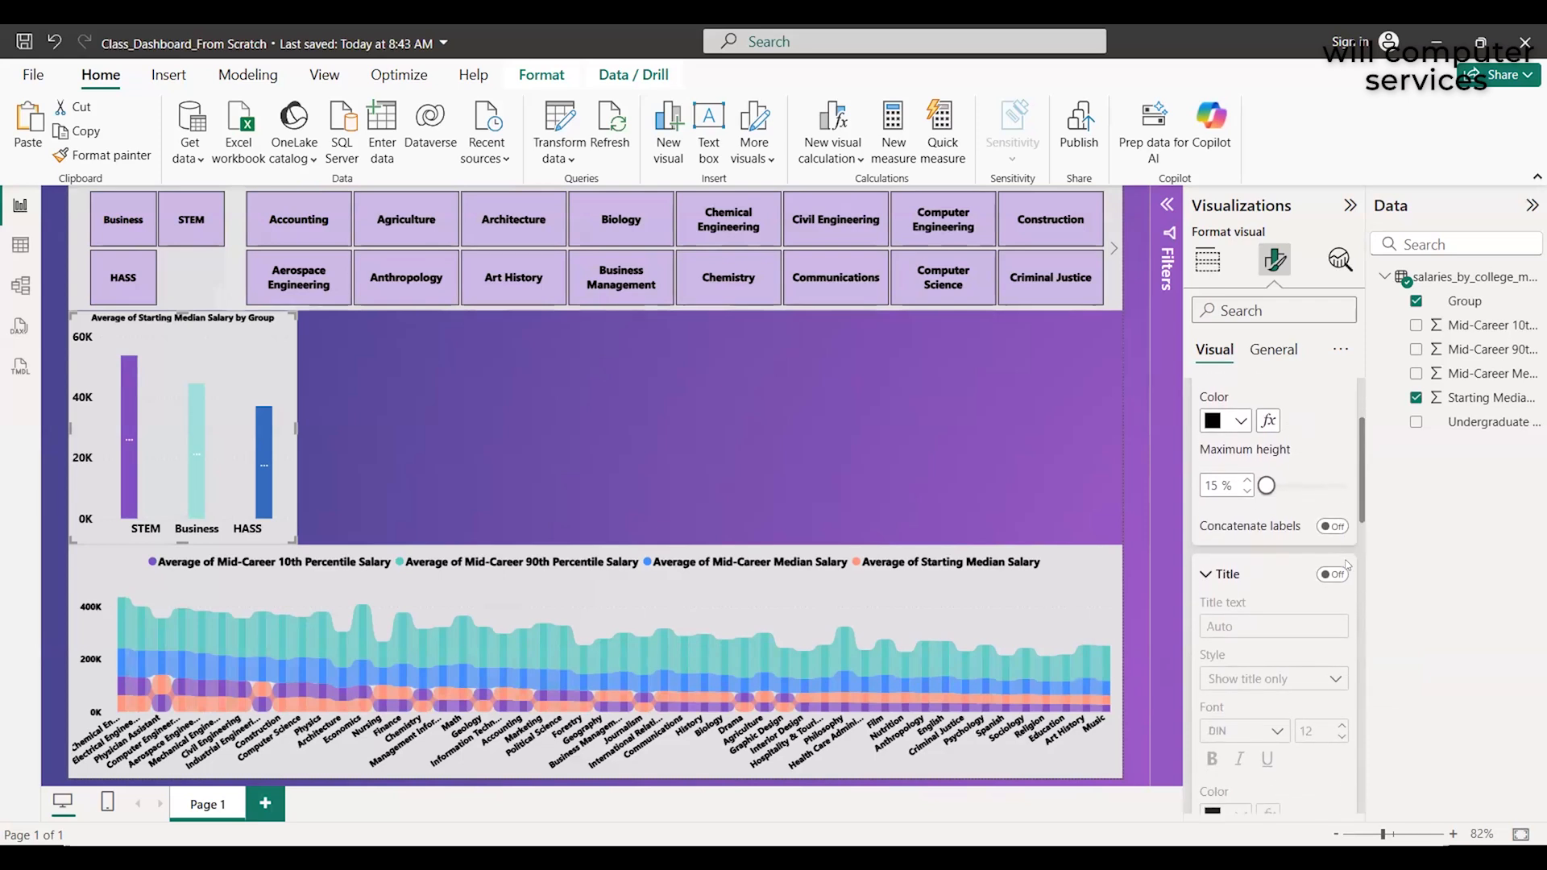
scroll(1347, 565, down, 5)
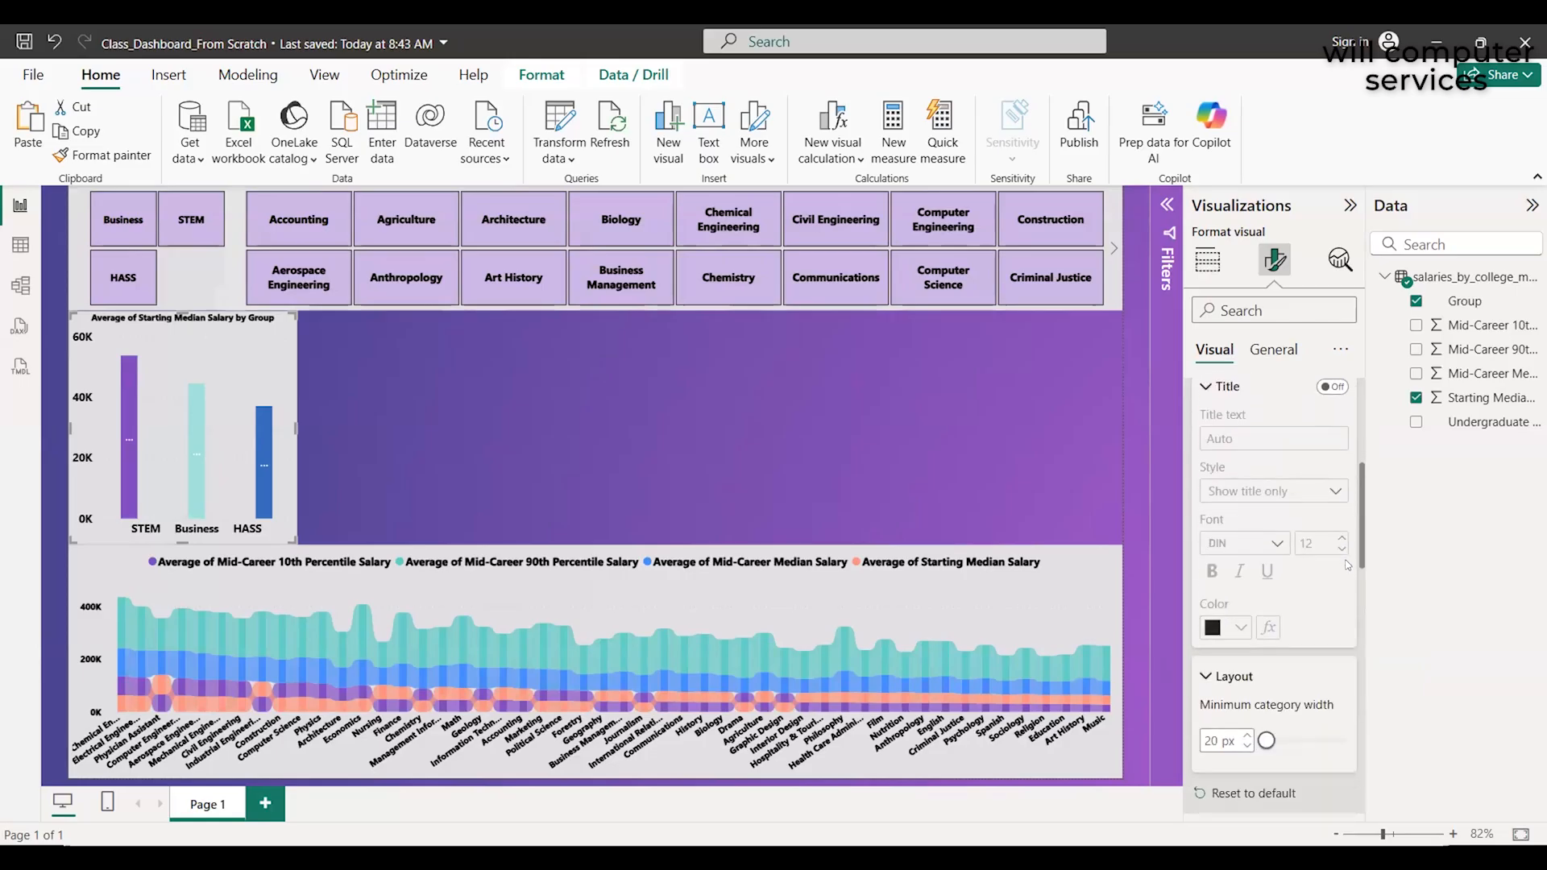
scroll(1347, 565, down, 1)
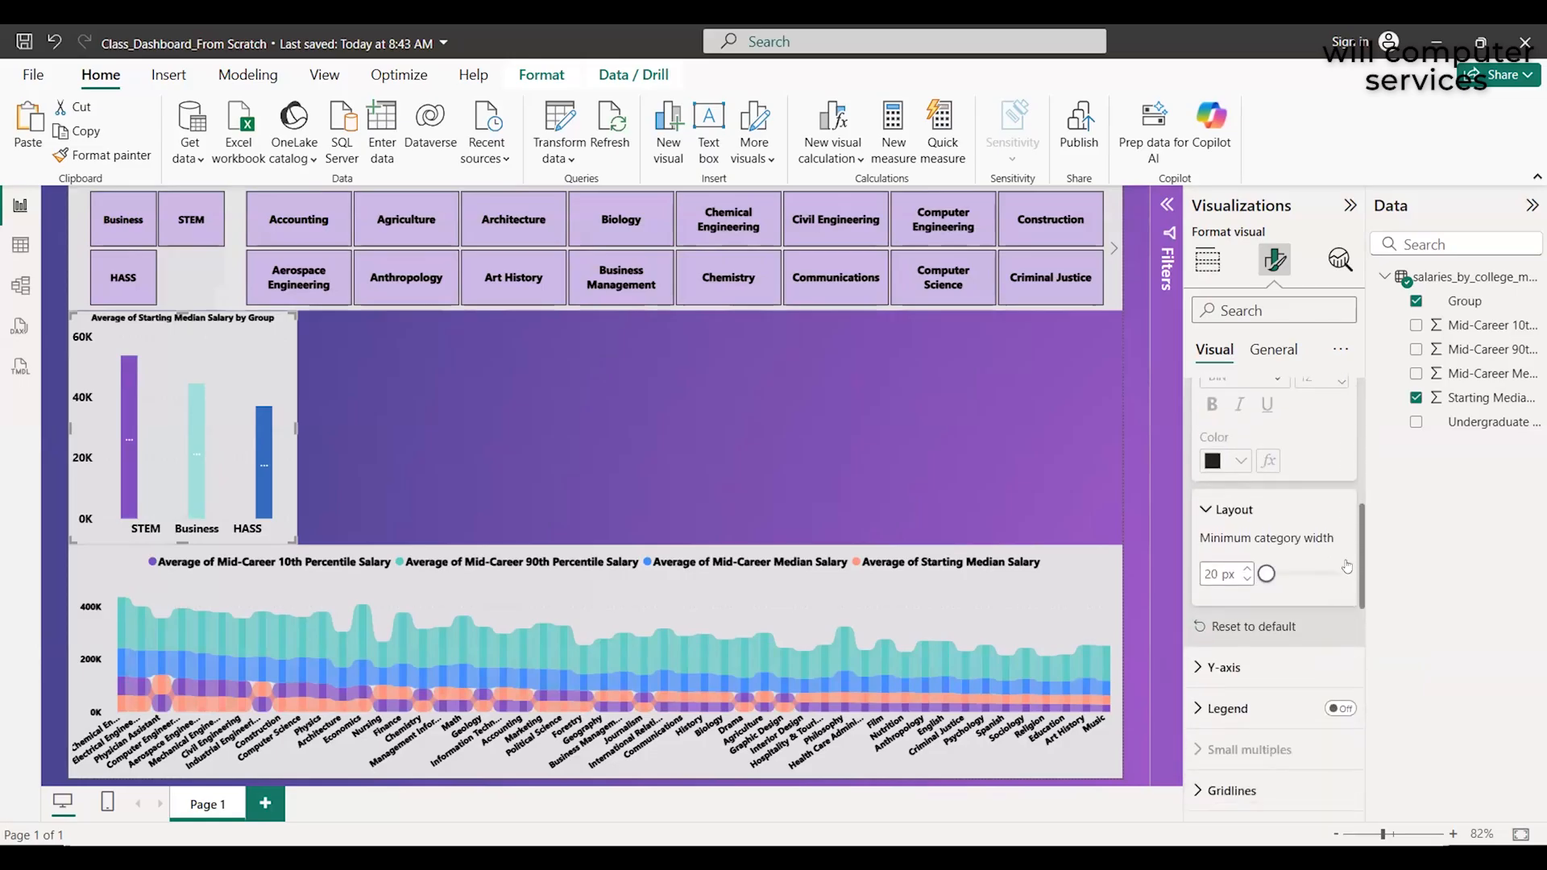
drag(1271, 577, 1294, 576)
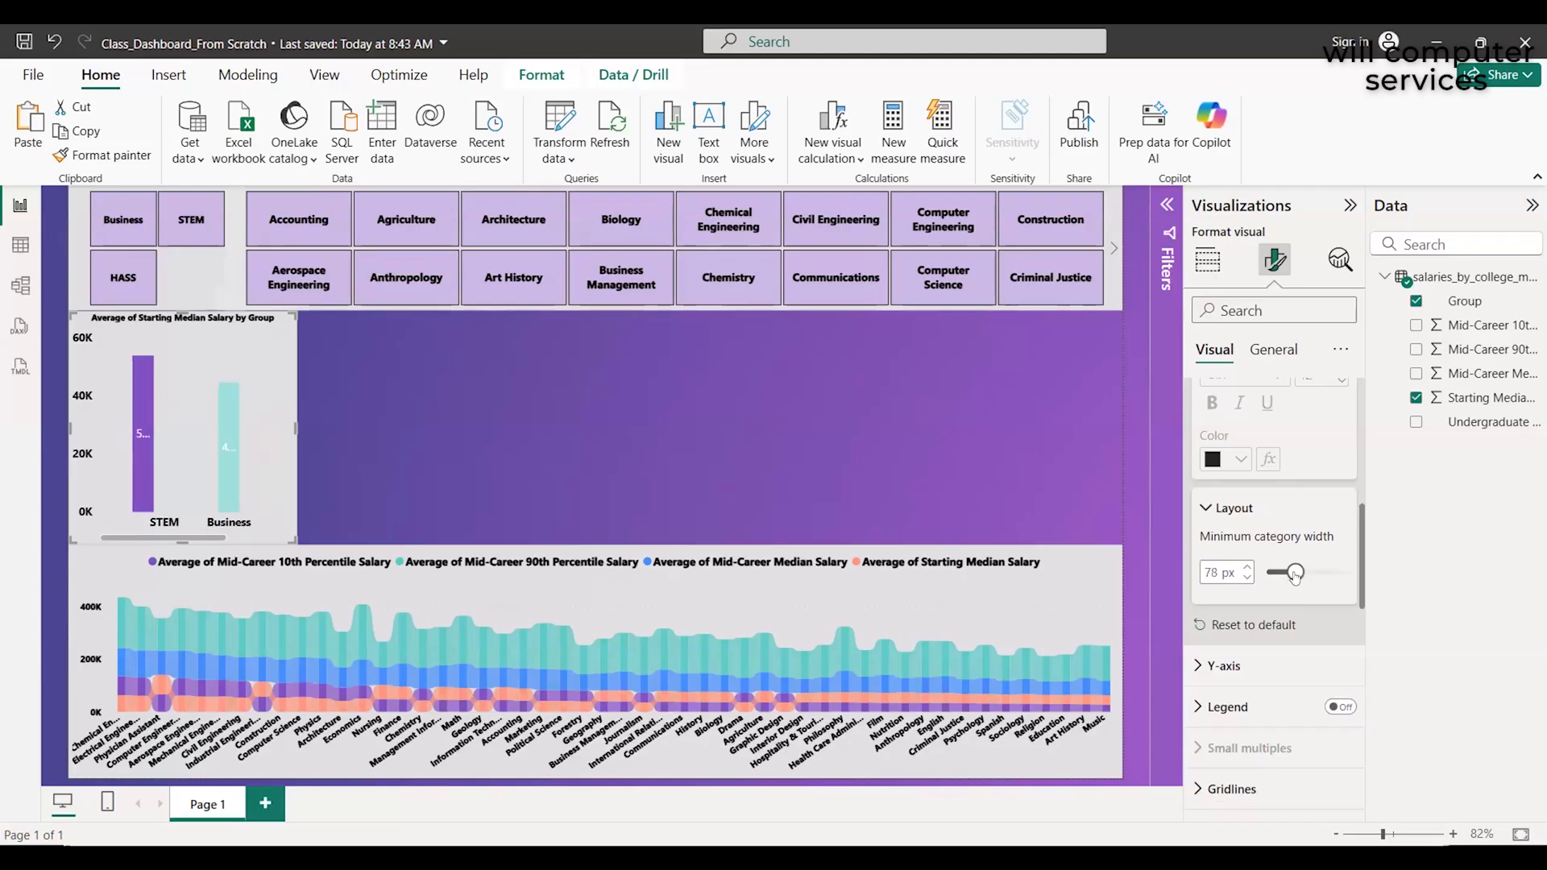
drag(1294, 573, 1323, 573)
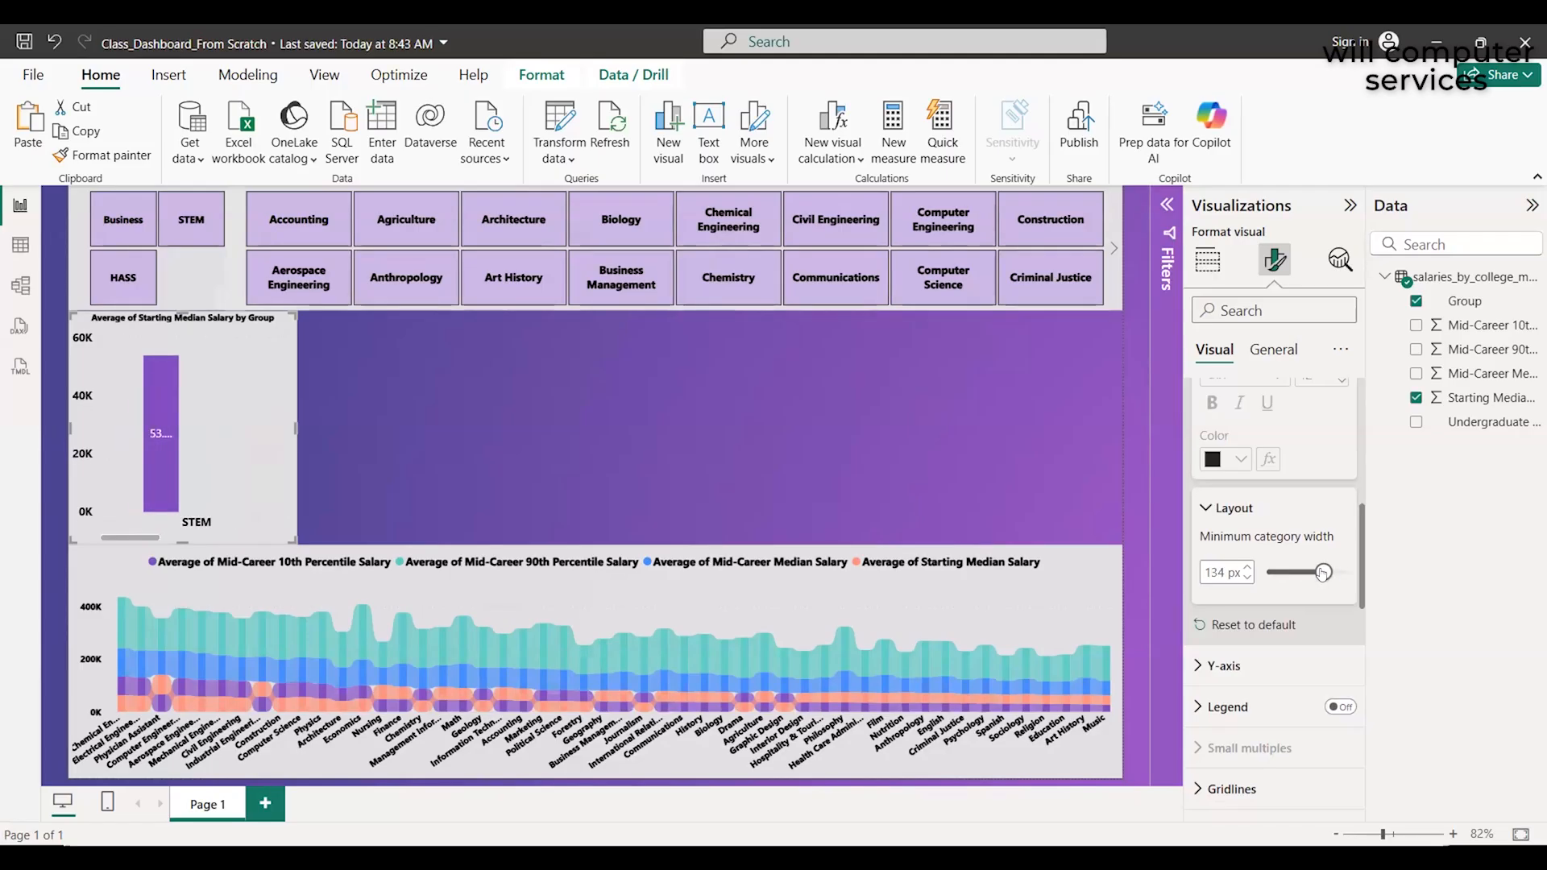
drag(1322, 573, 1282, 592)
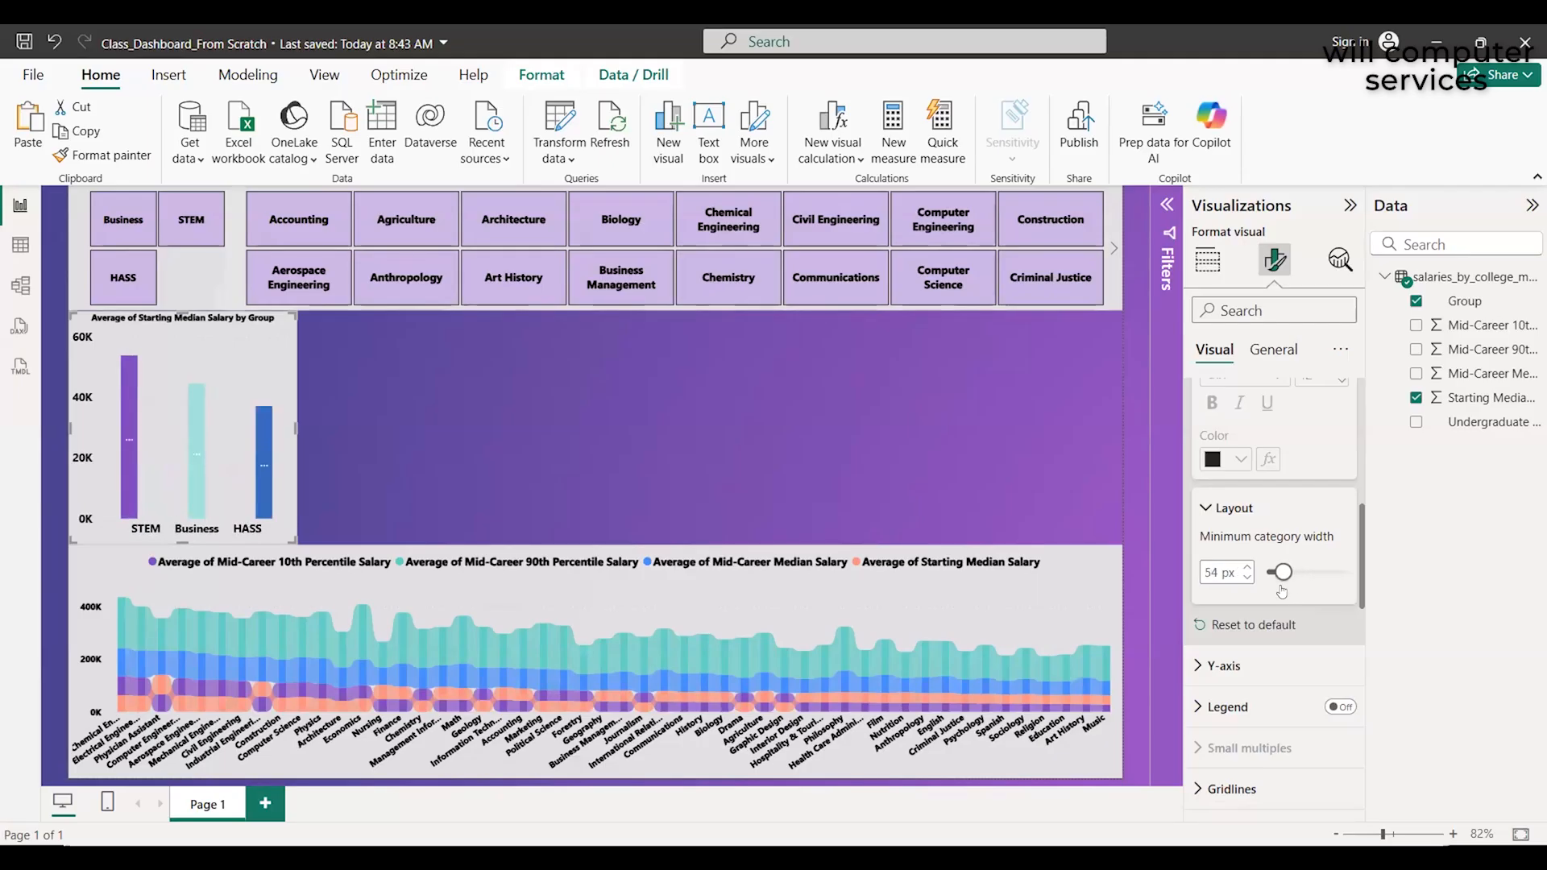
drag(1282, 591, 1272, 602)
click(1253, 625)
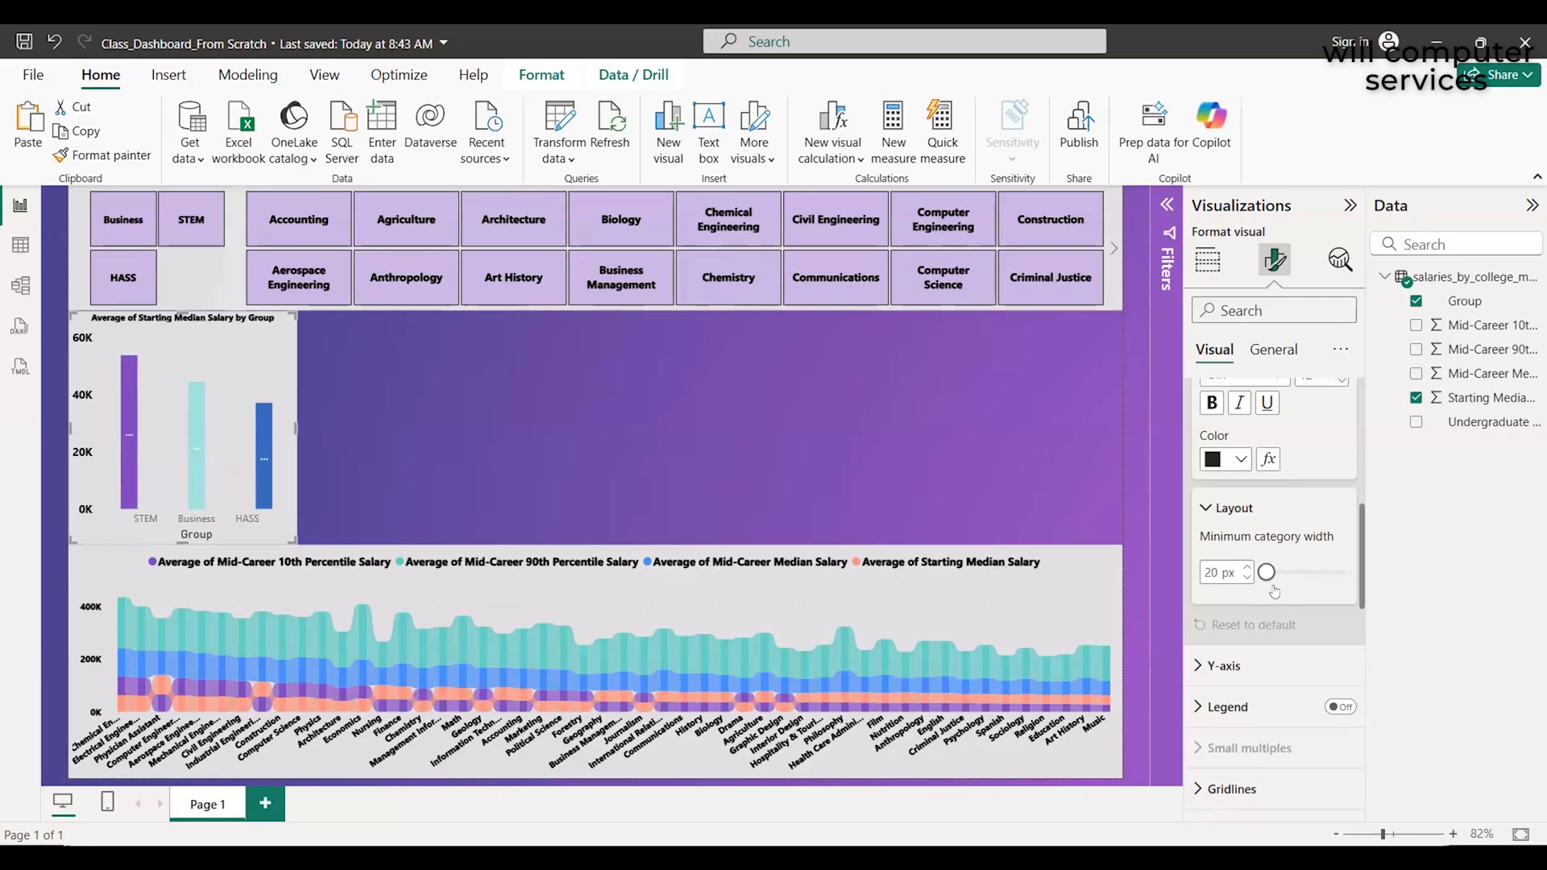
Look through the chart's remaining visual settings, including column layout, column color and data labels
scroll(1309, 678, down, 3)
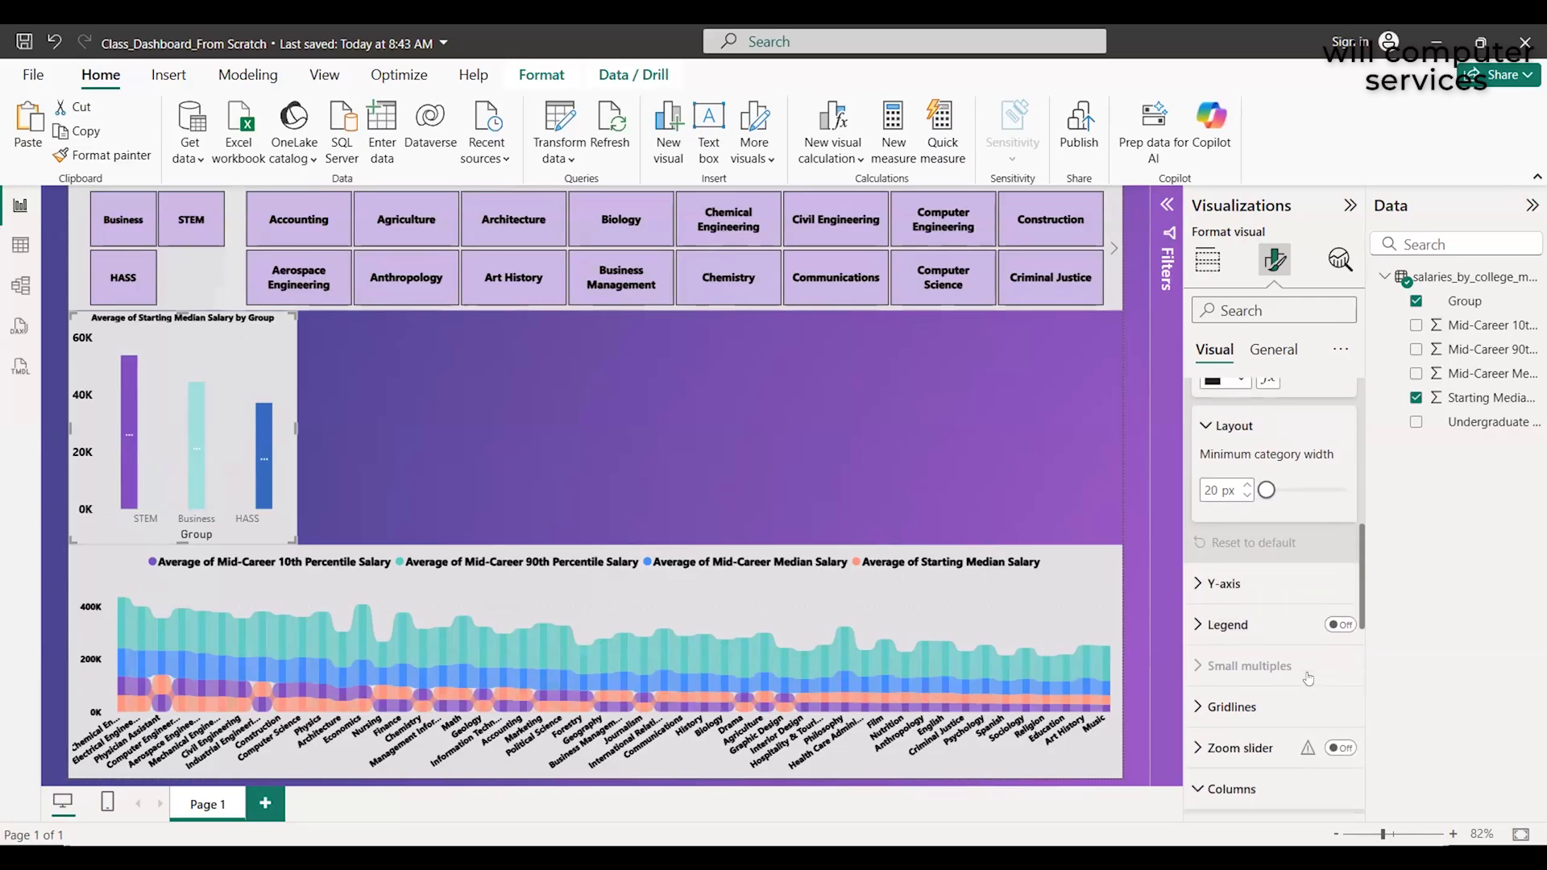
scroll(1308, 679, down, 8)
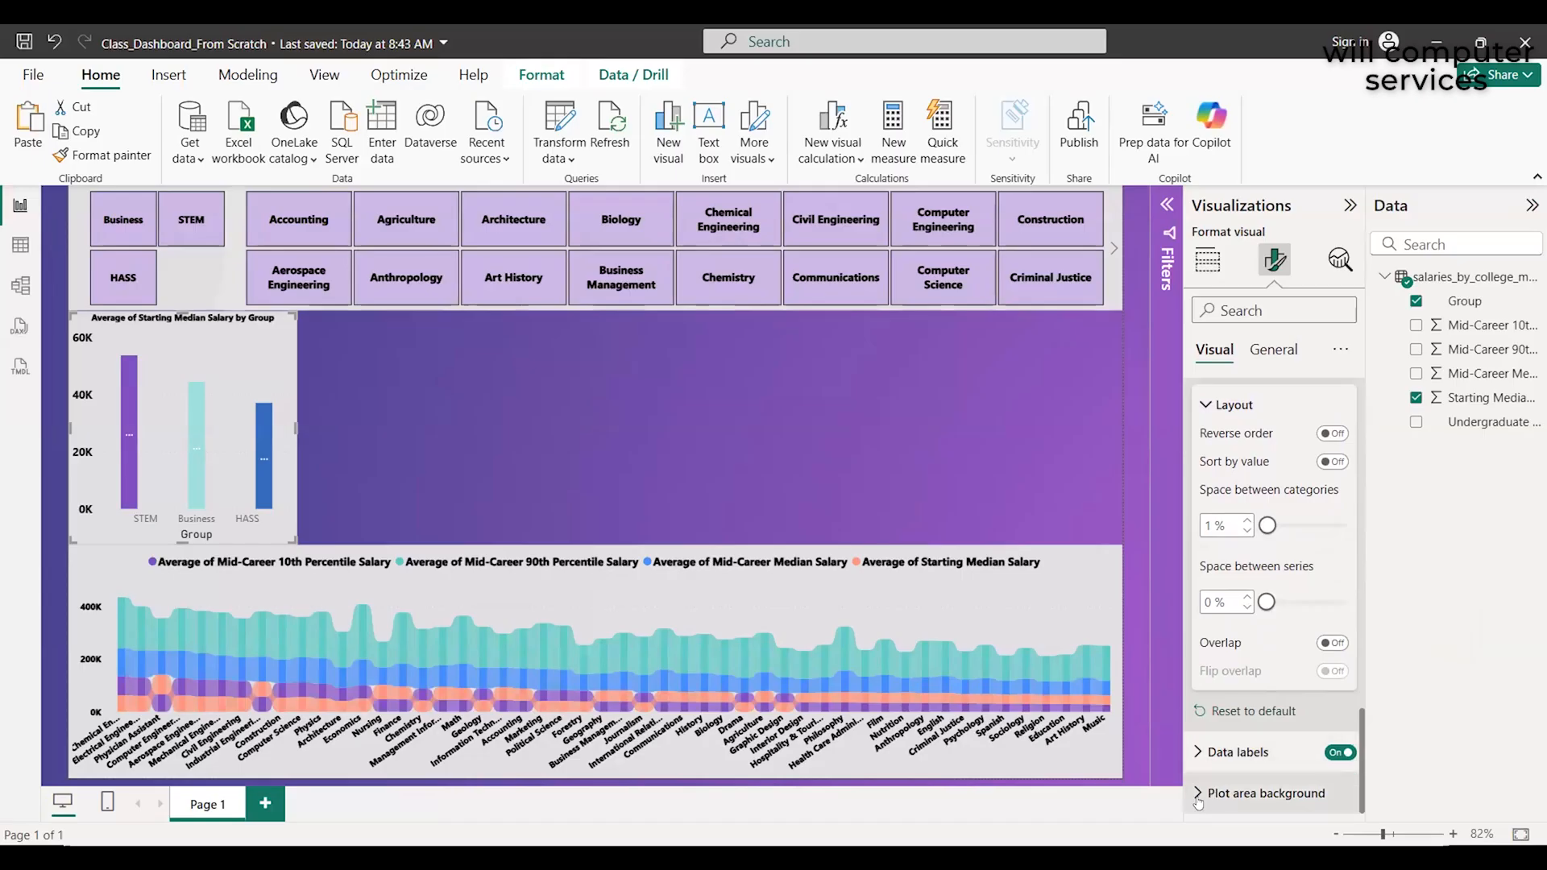
click(1198, 755)
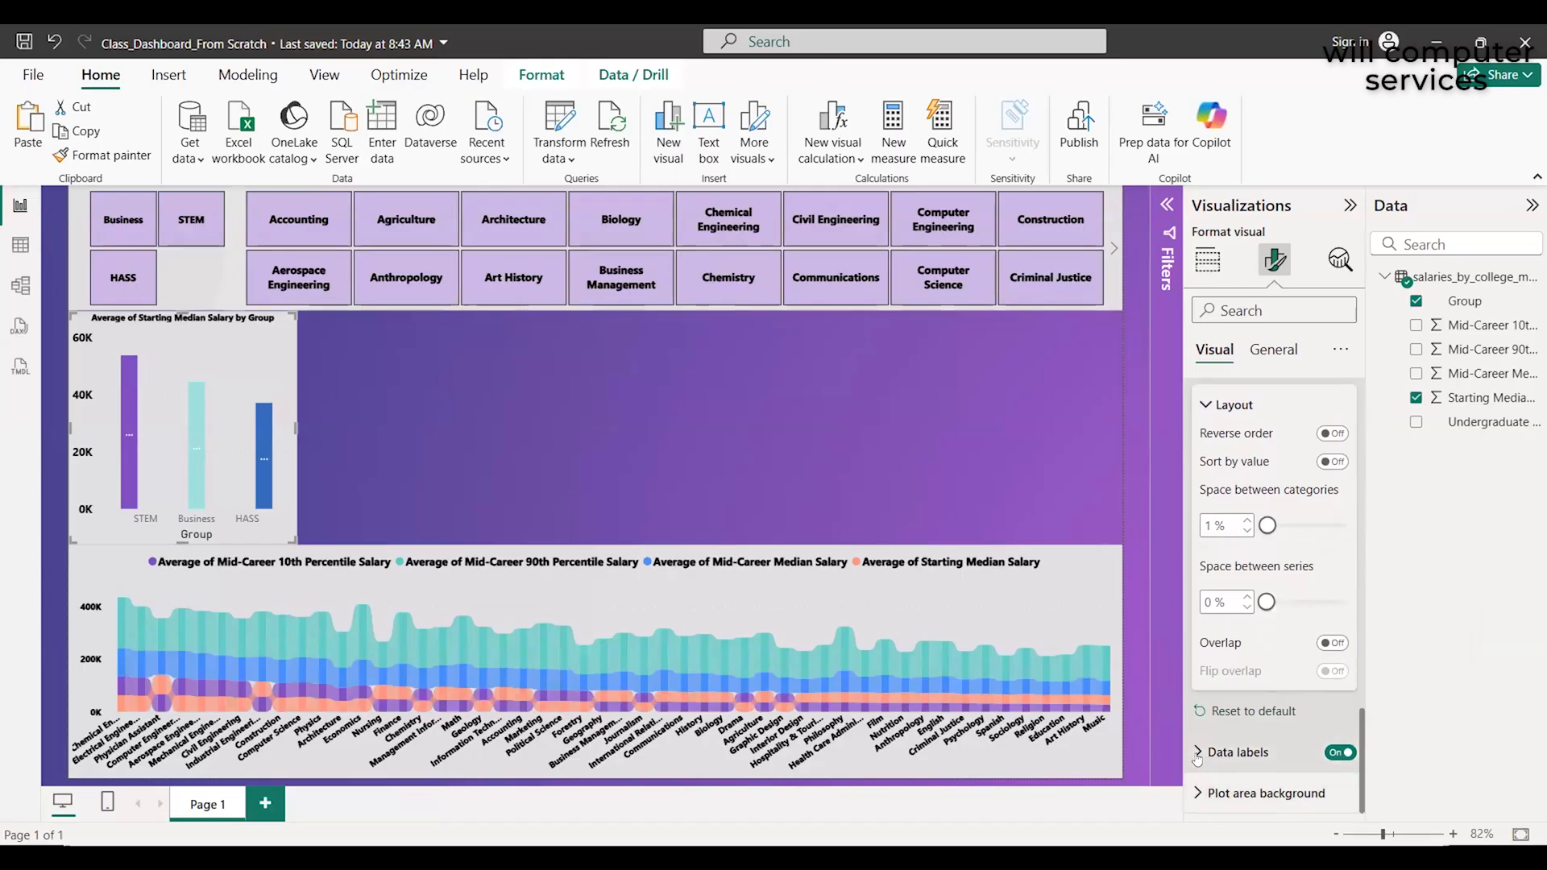
click(1198, 755)
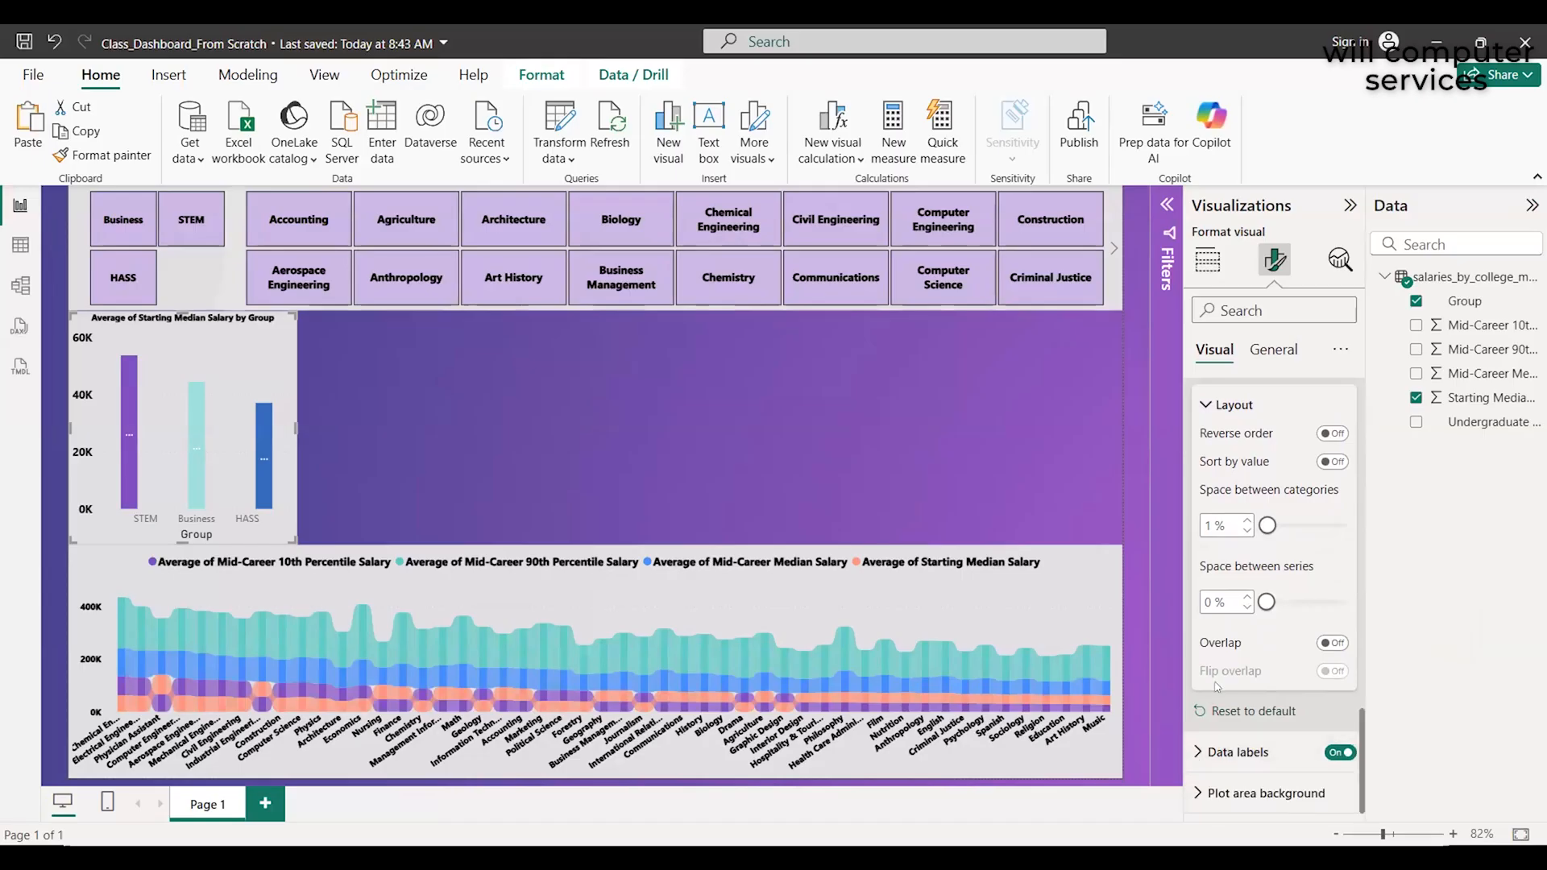
scroll(1217, 686, up, 3)
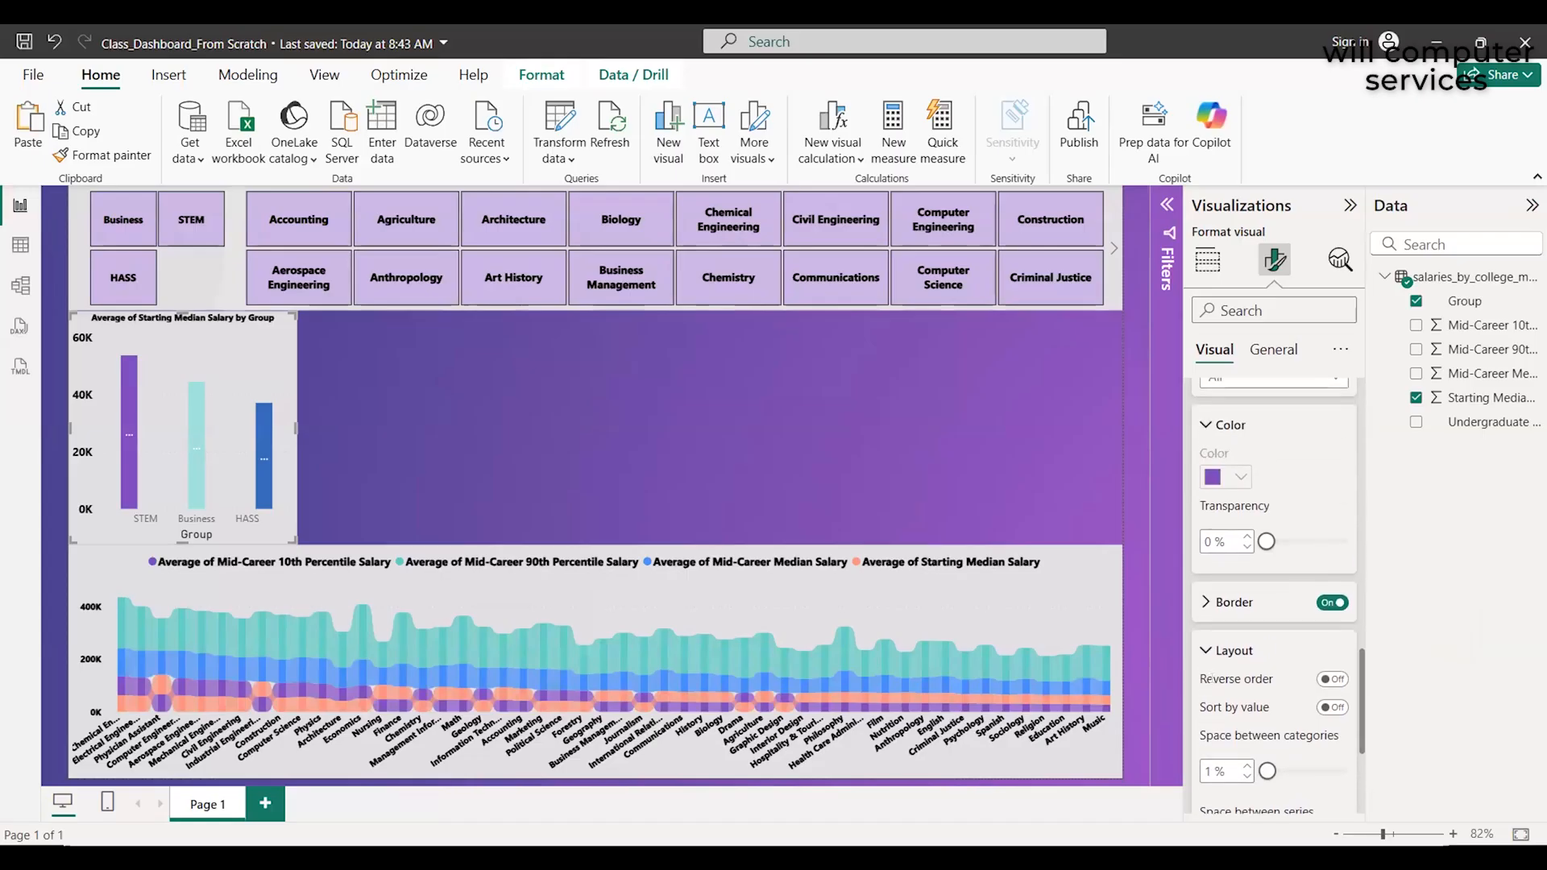
scroll(1216, 686, up, 5)
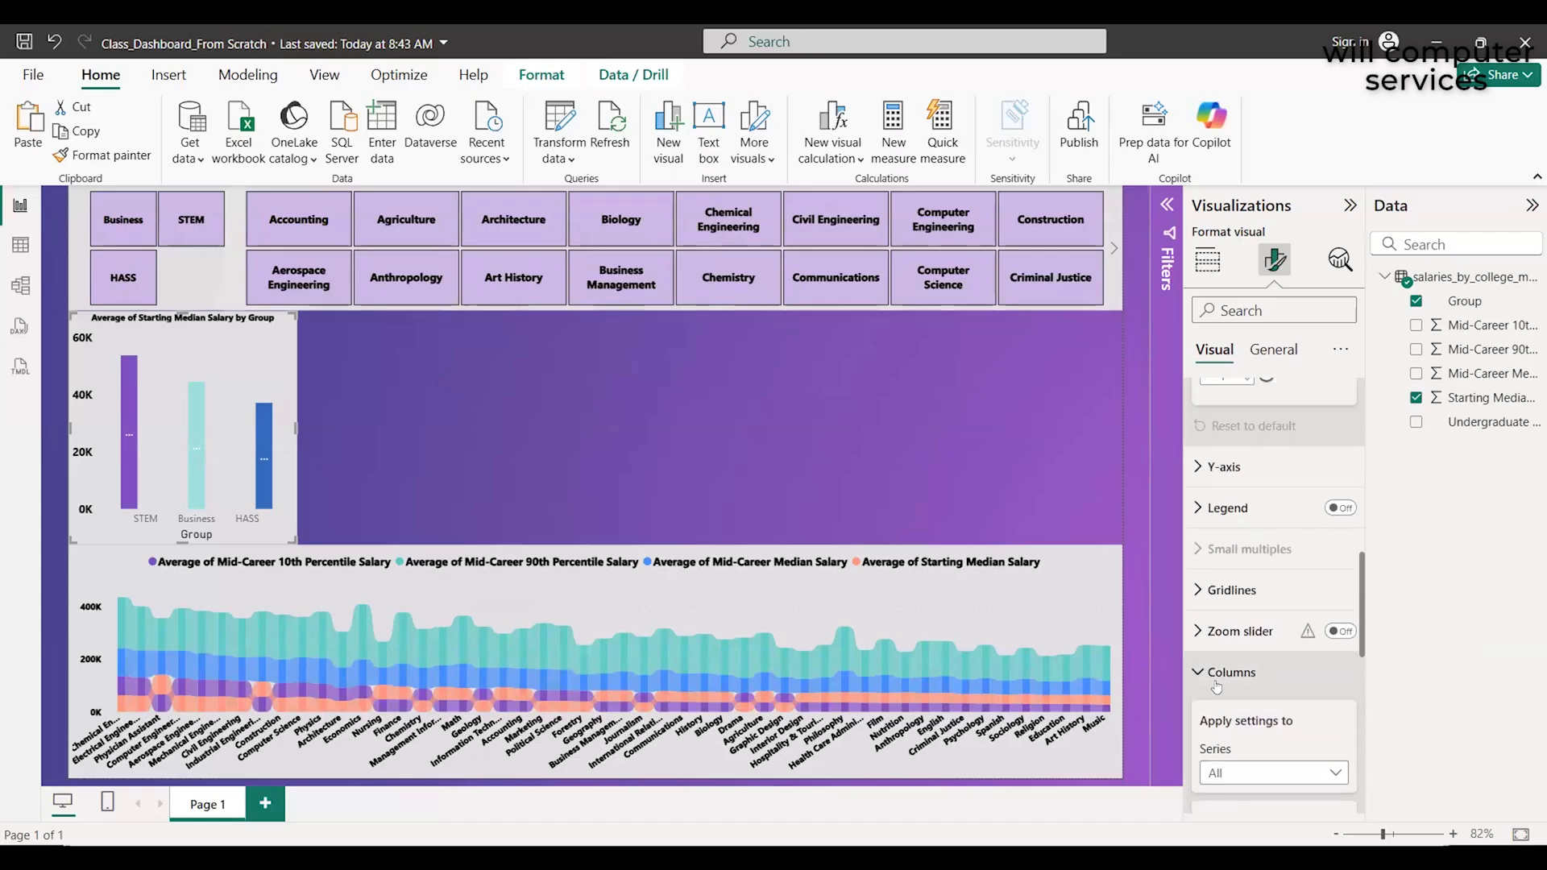
scroll(1216, 685, up, 3)
scroll(1217, 686, down, 2)
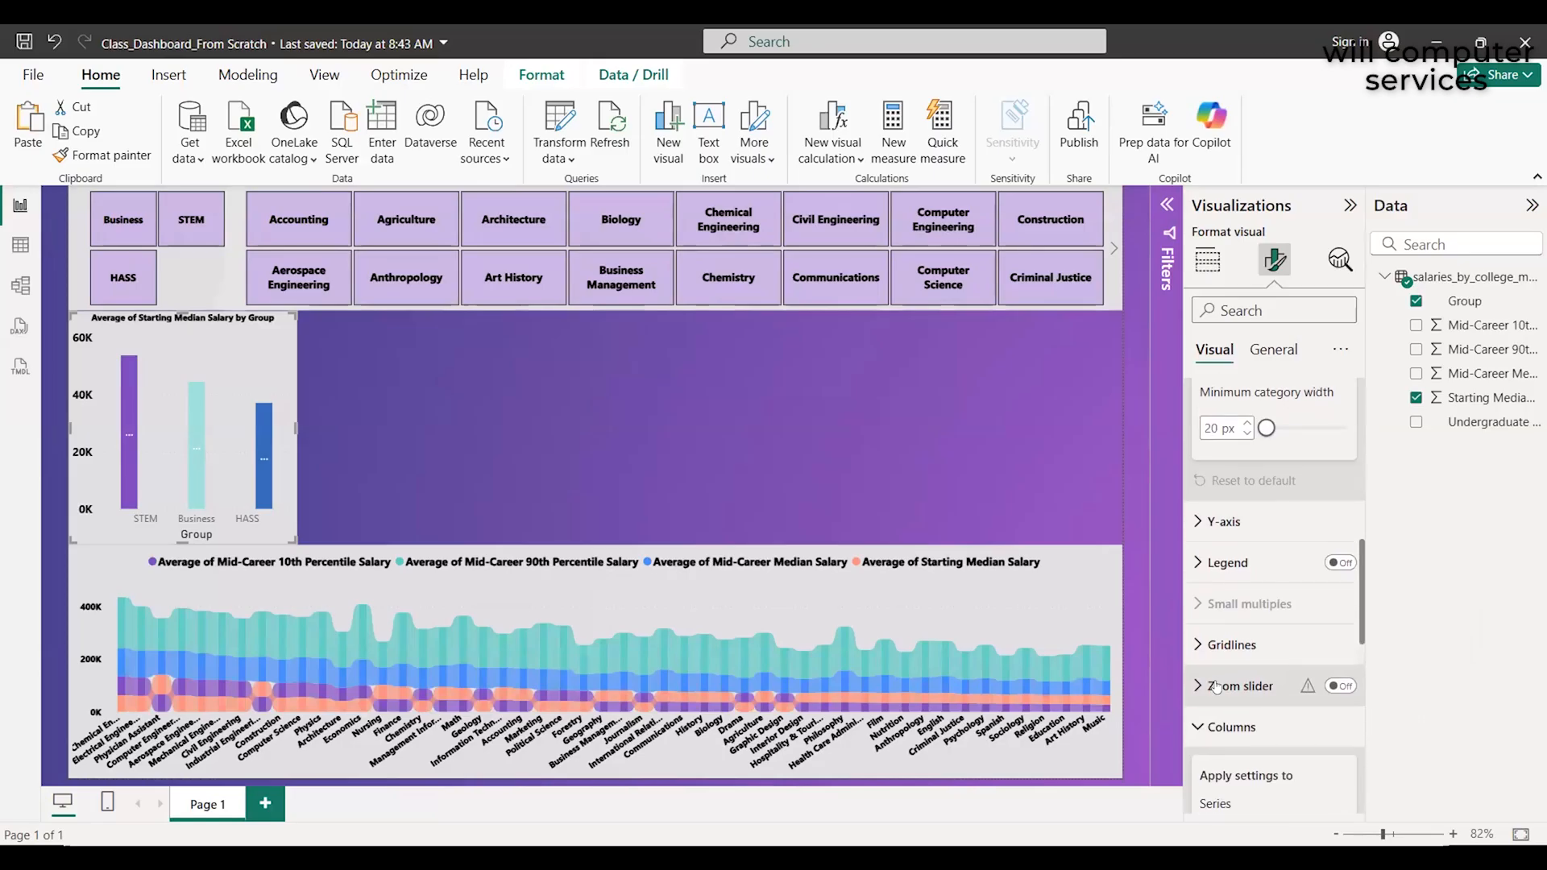
scroll(1216, 686, up, 3)
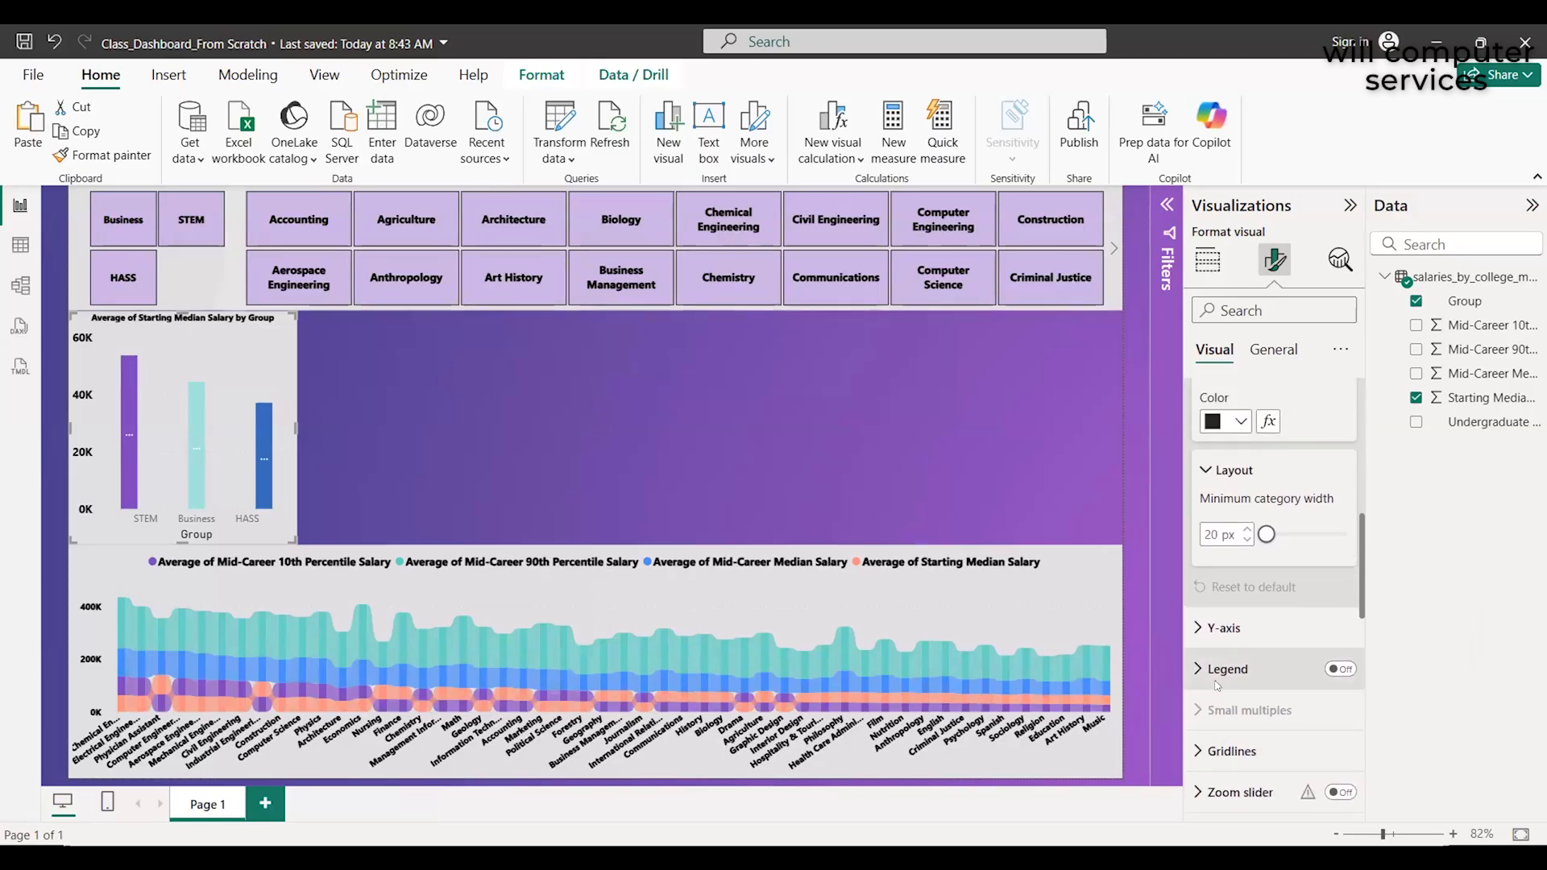
scroll(1217, 686, down, 3)
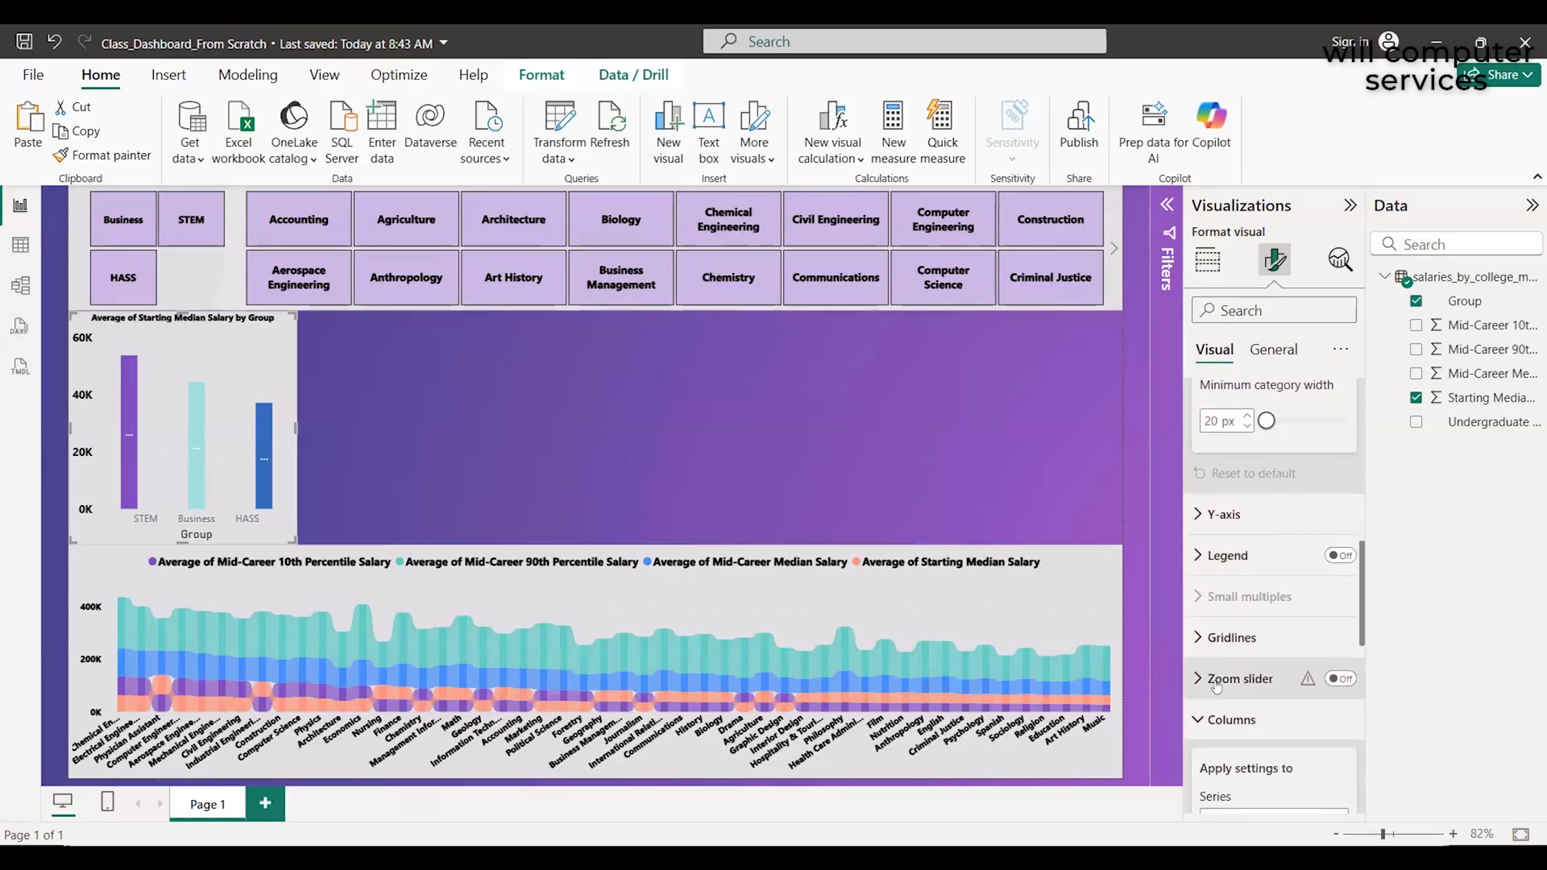
Examine the Y-axis range and value settings, and collapse the X-axis and Y-axis sections
click(1195, 510)
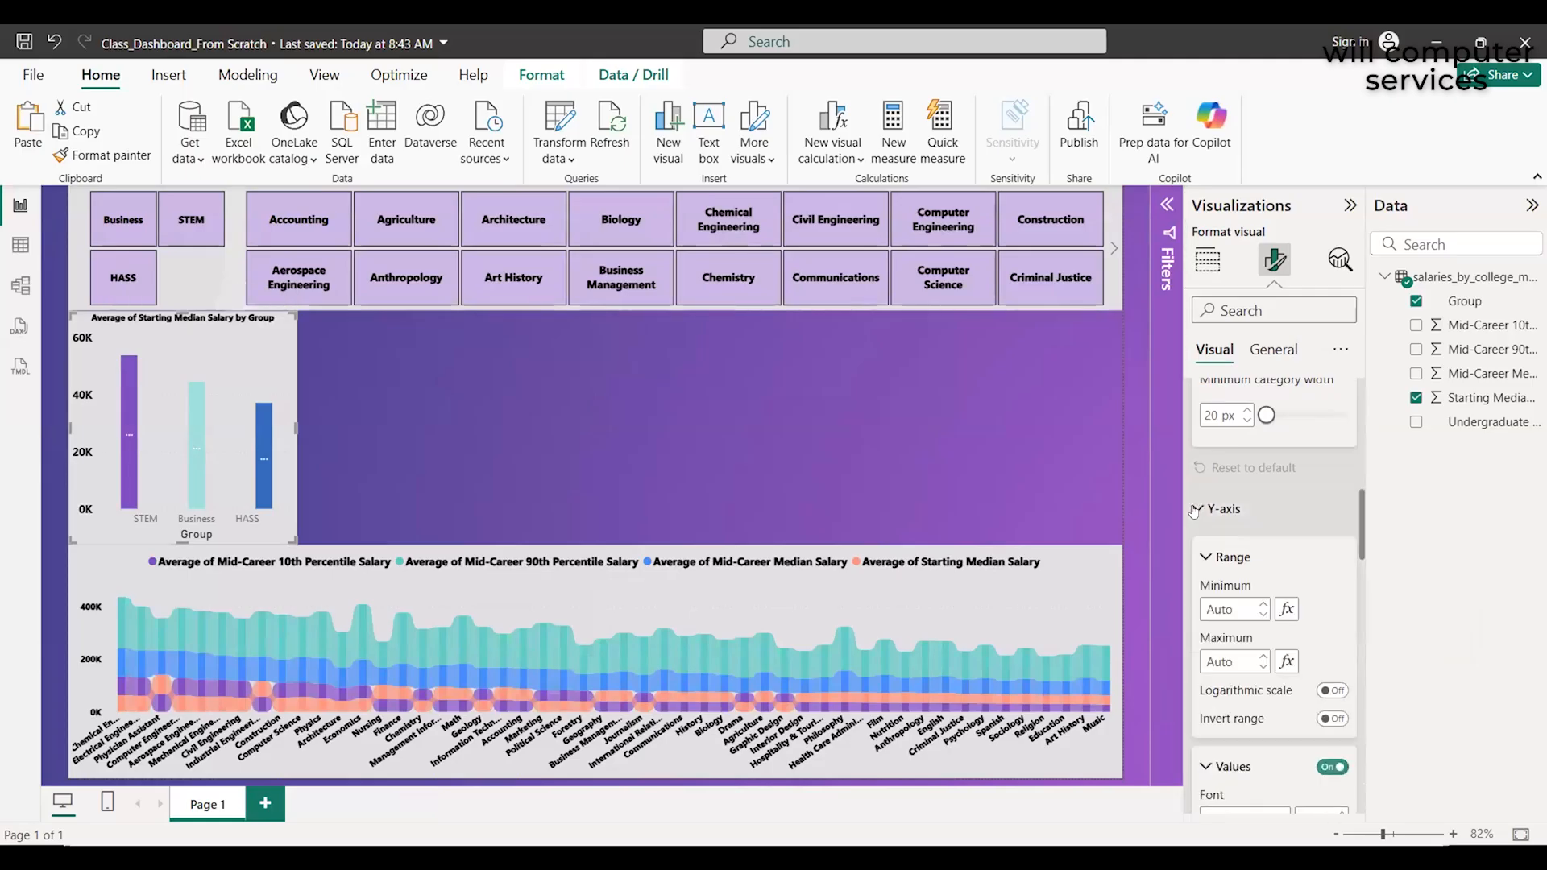
scroll(1329, 666, down, 3)
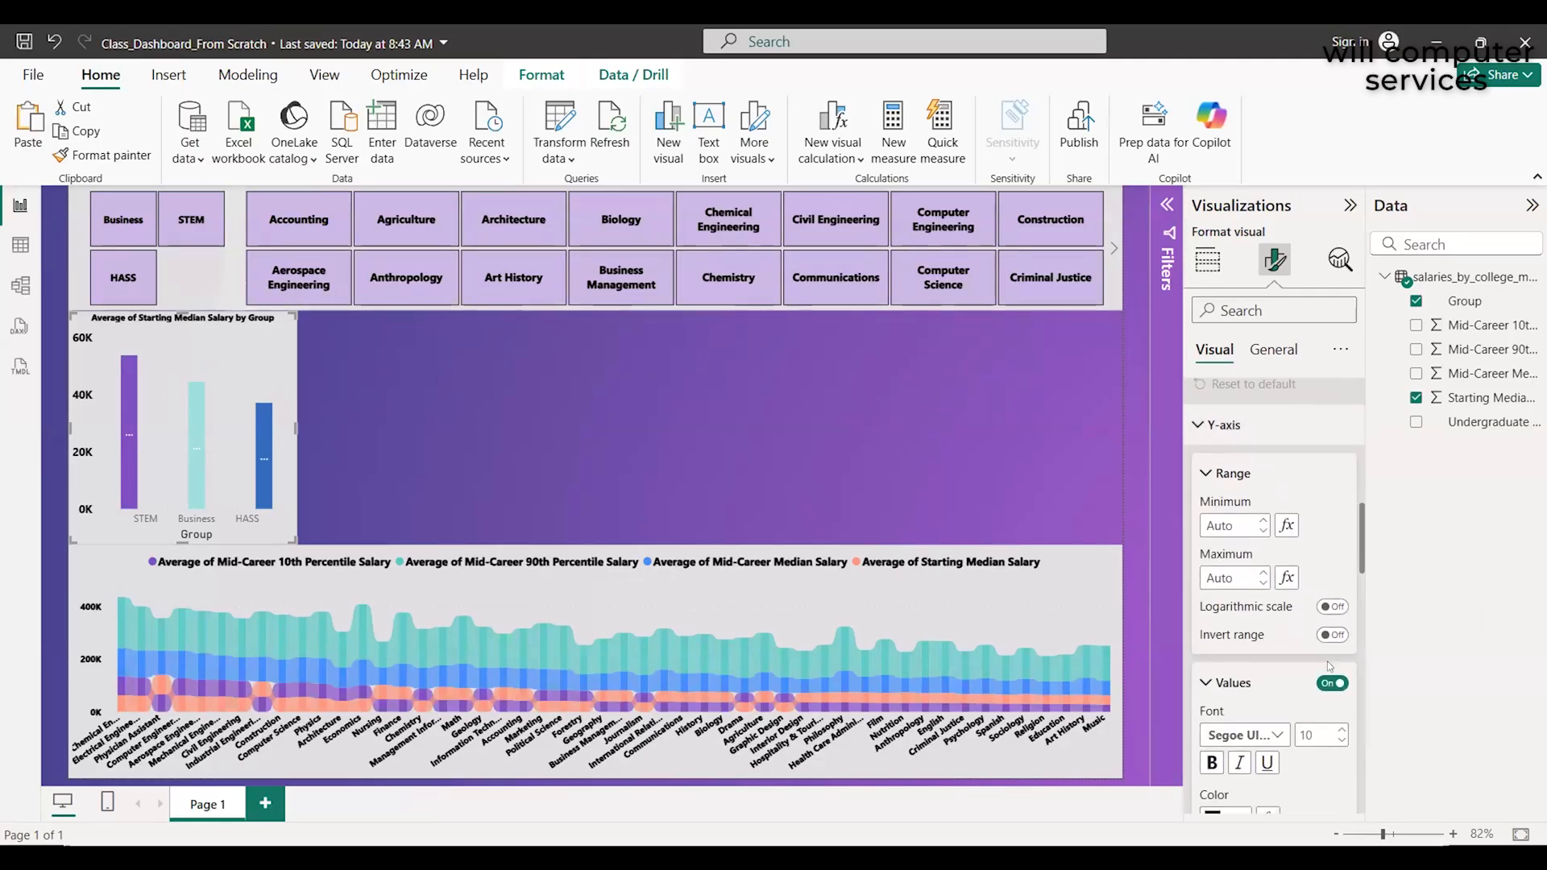
scroll(1329, 666, down, 1)
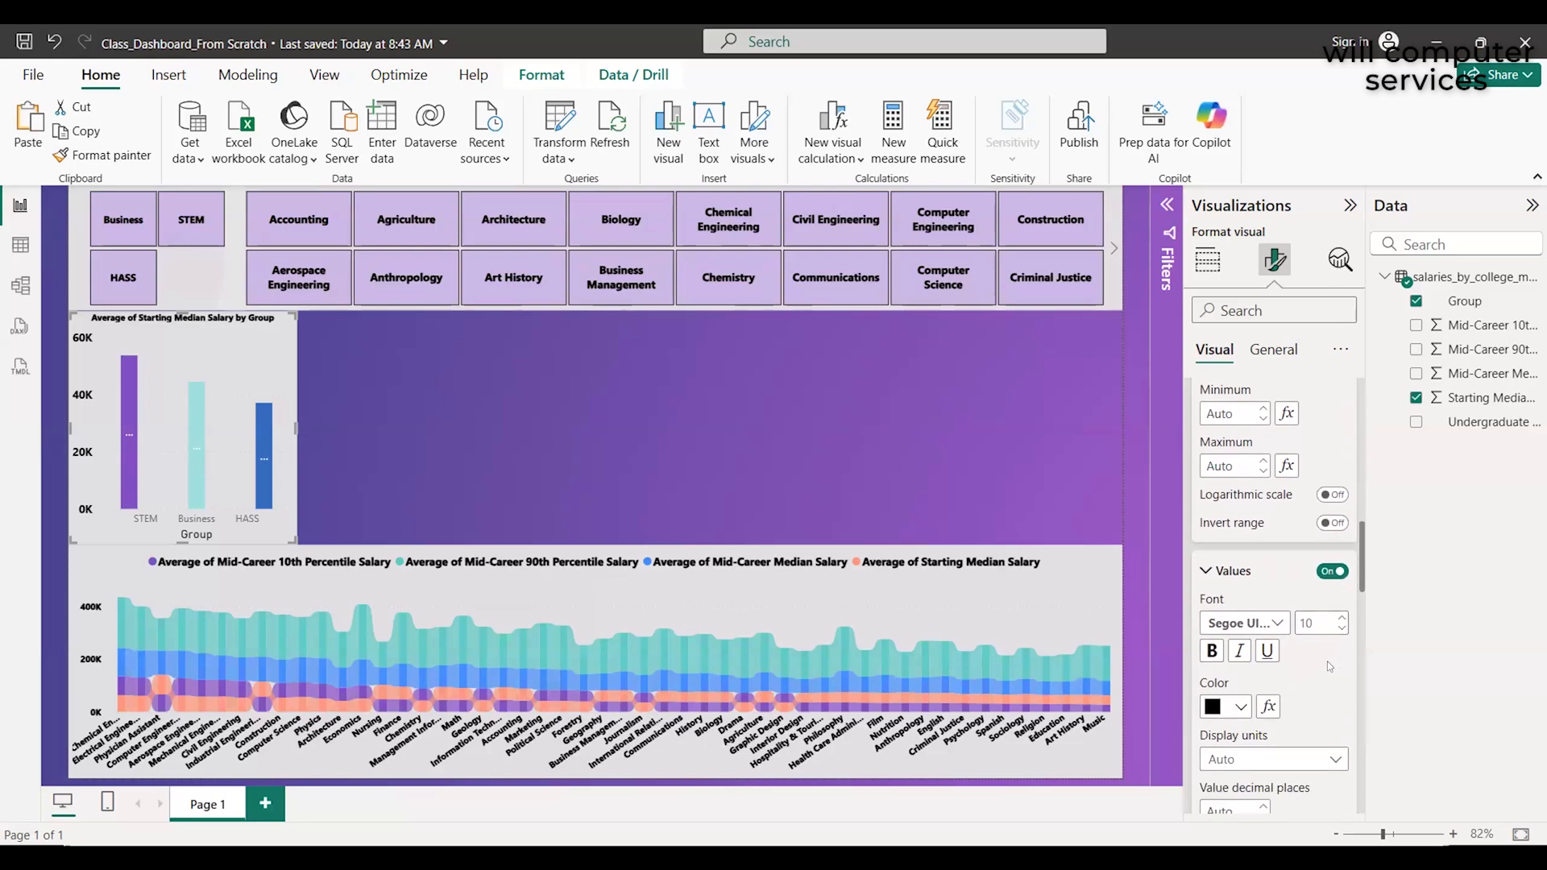
scroll(1330, 666, down, 2)
scroll(1326, 667, up, 10)
scroll(1325, 667, up, 5)
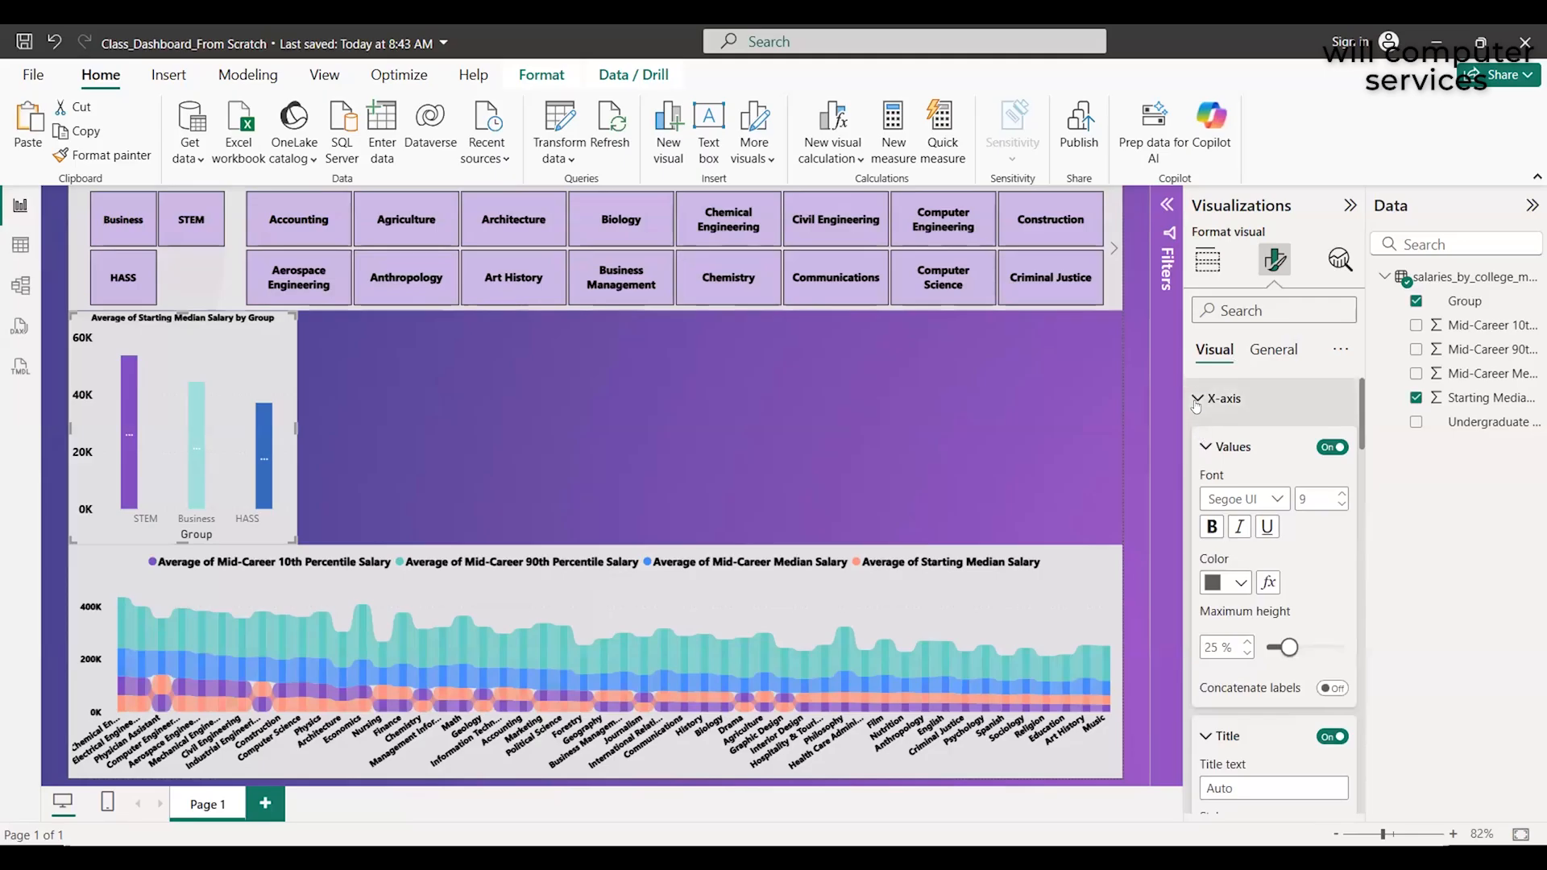
click(1197, 400)
click(1195, 439)
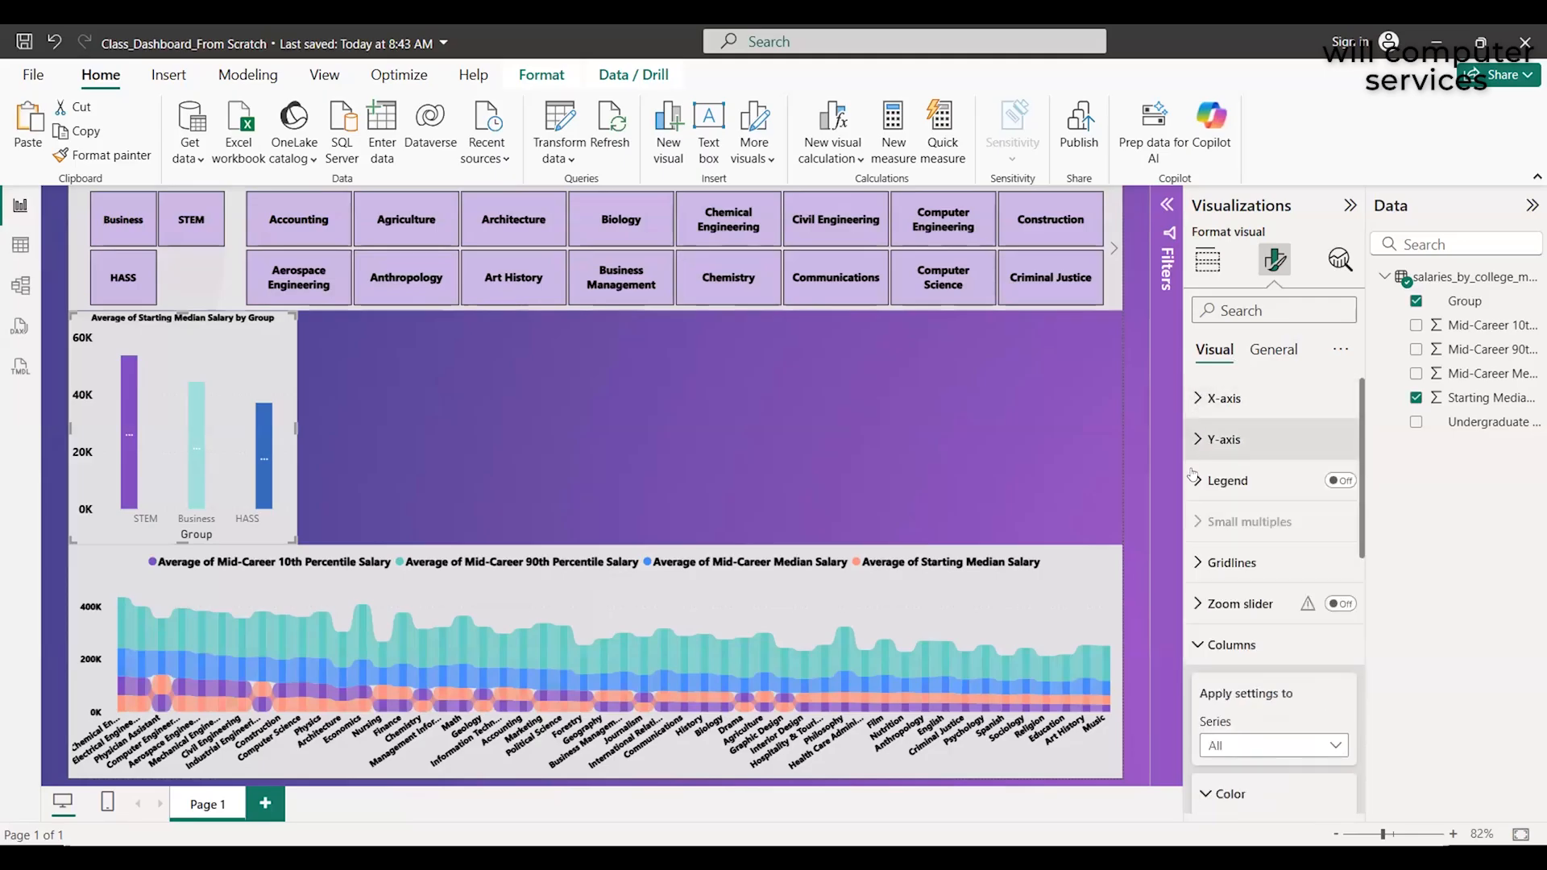
Check the Legend section and review the Columns section's series, color and border settings
click(1197, 481)
click(1197, 481)
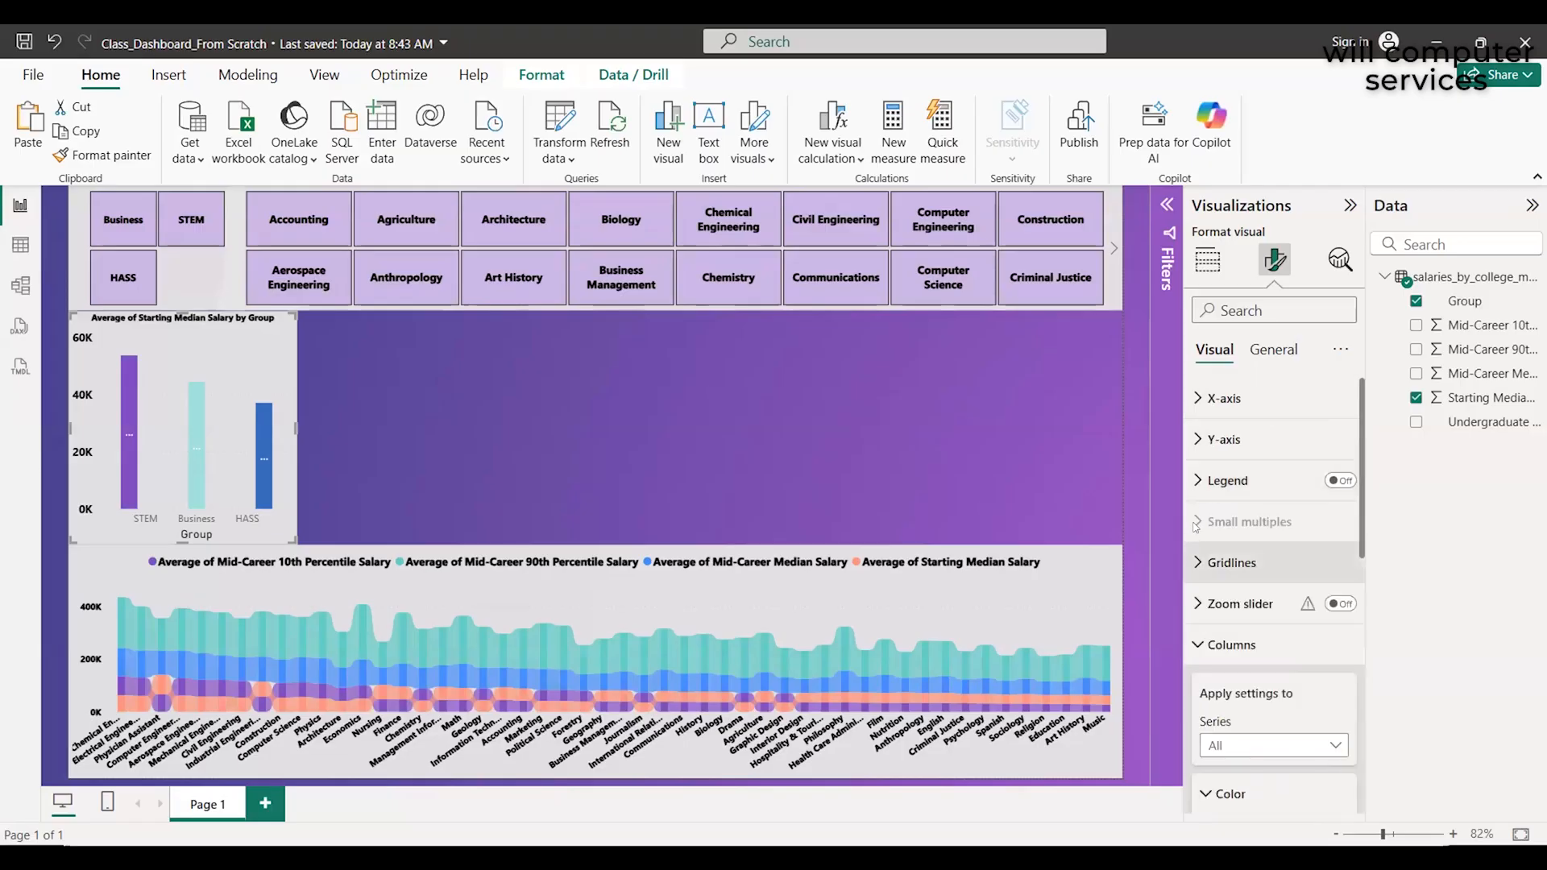
click(1217, 661)
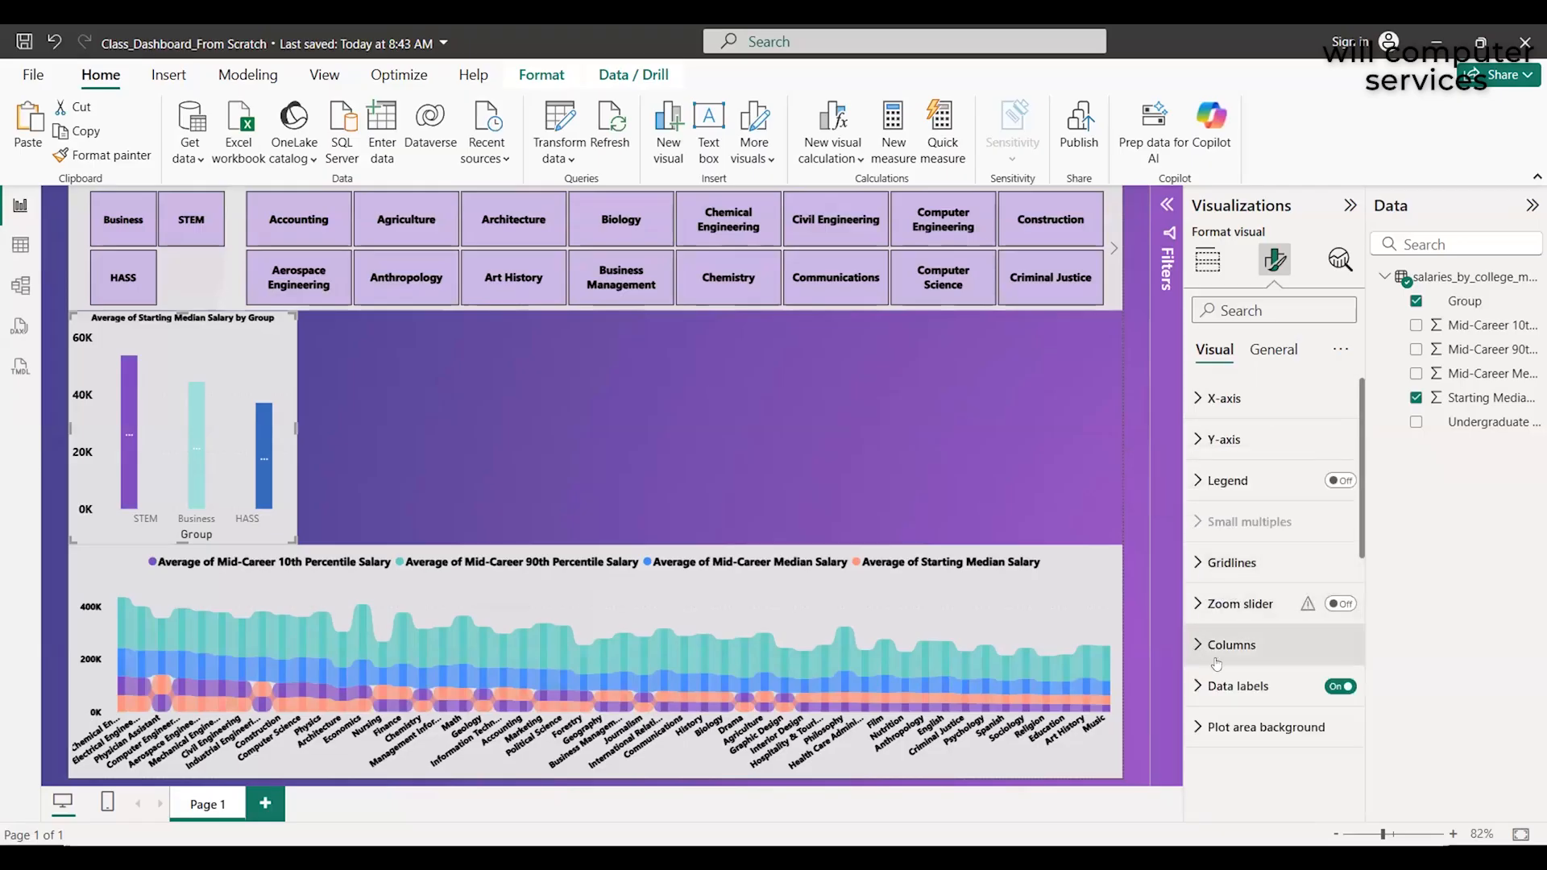
click(1217, 647)
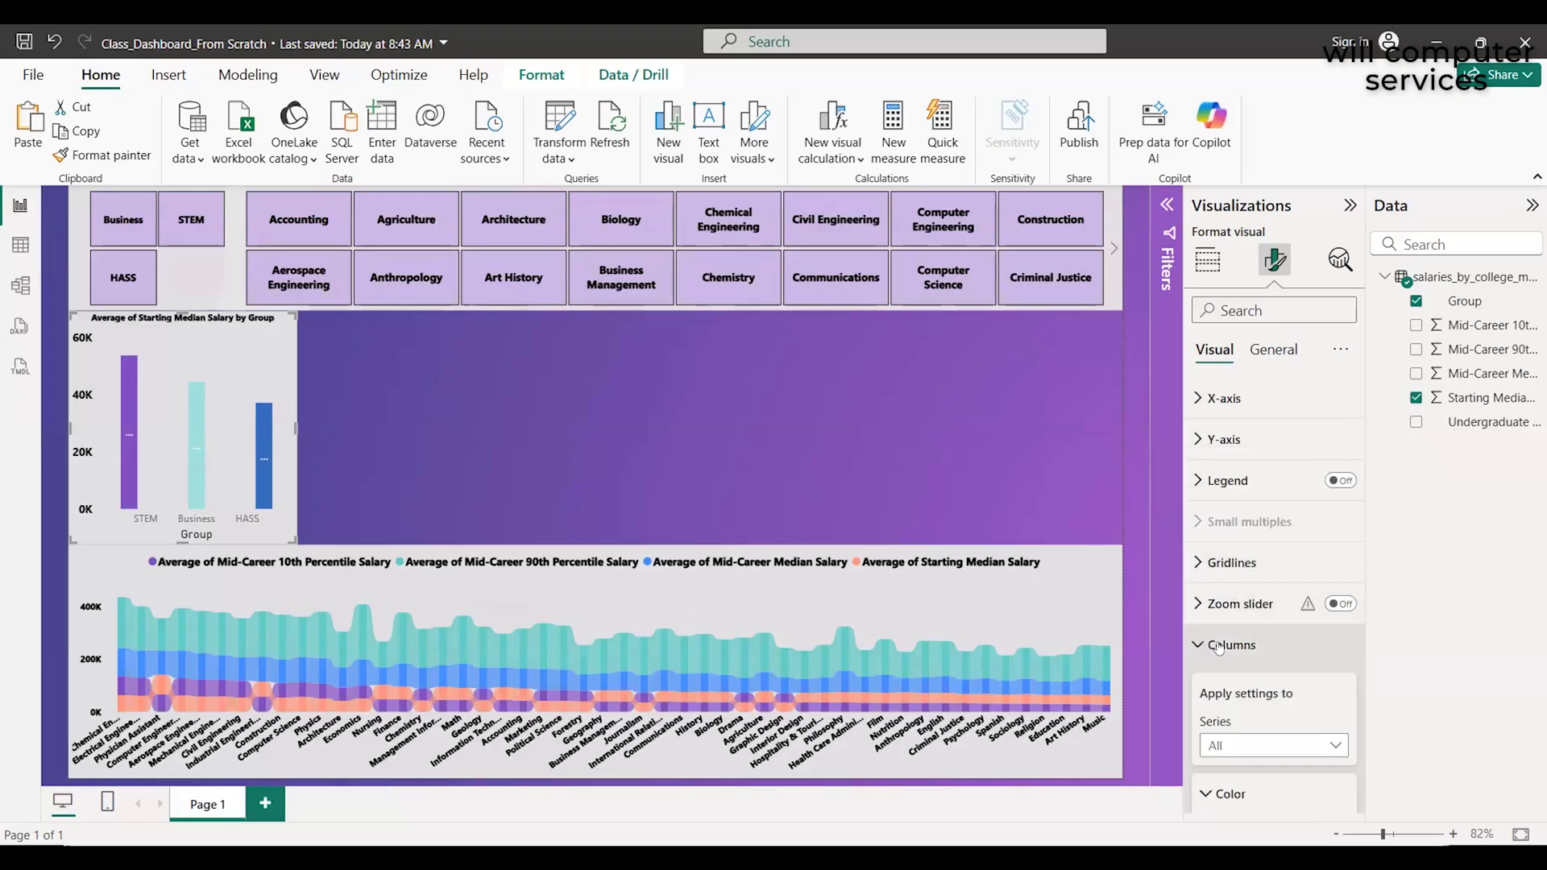
click(1218, 647)
click(1229, 647)
scroll(1229, 648, down, 5)
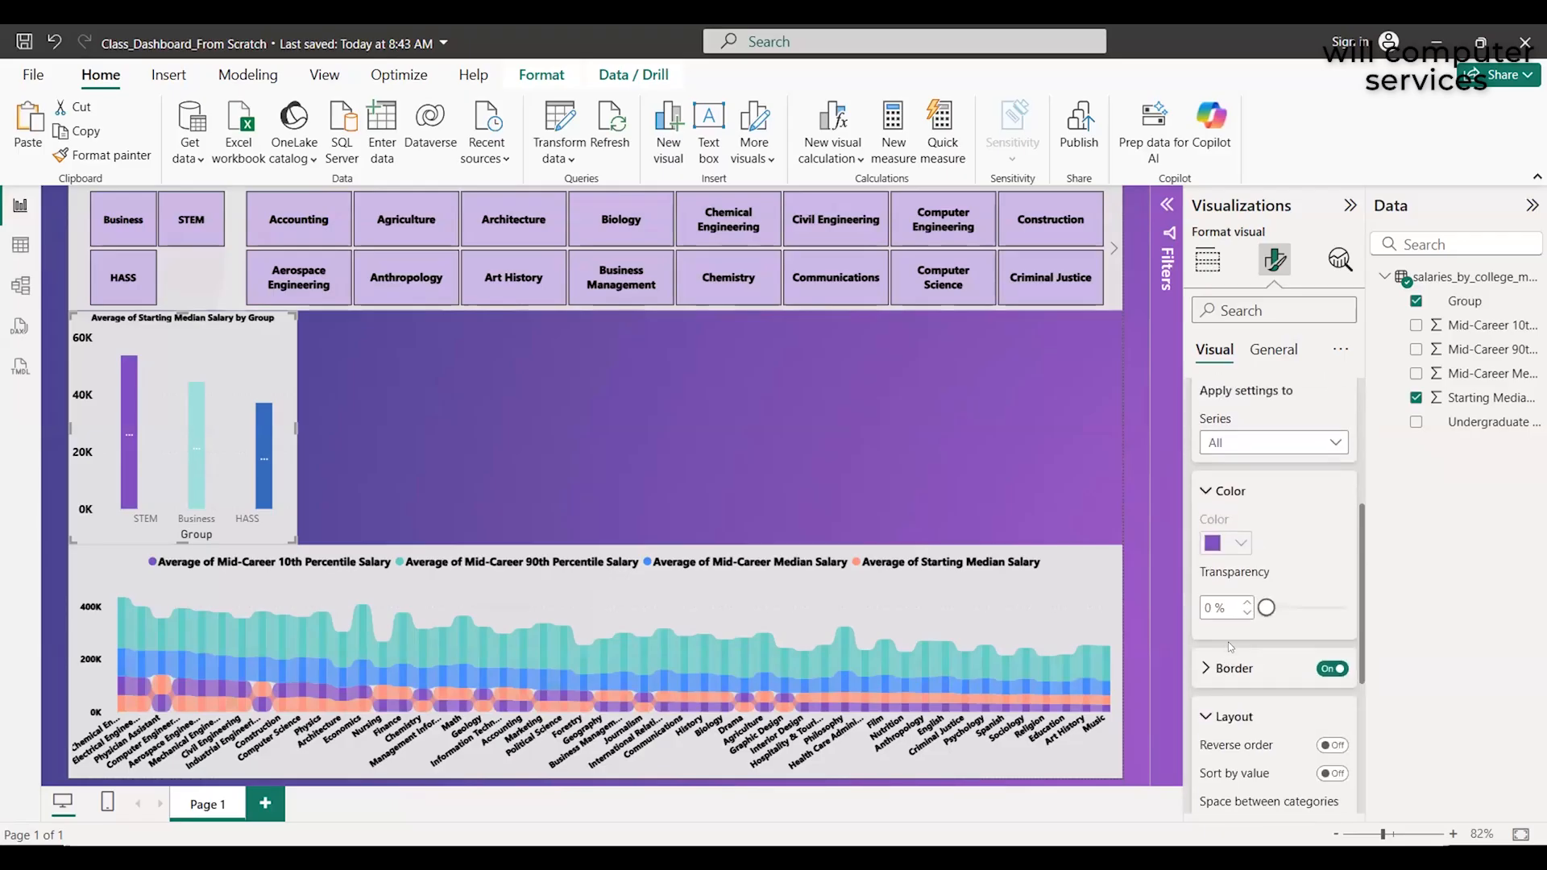
scroll(1255, 600, up, 1)
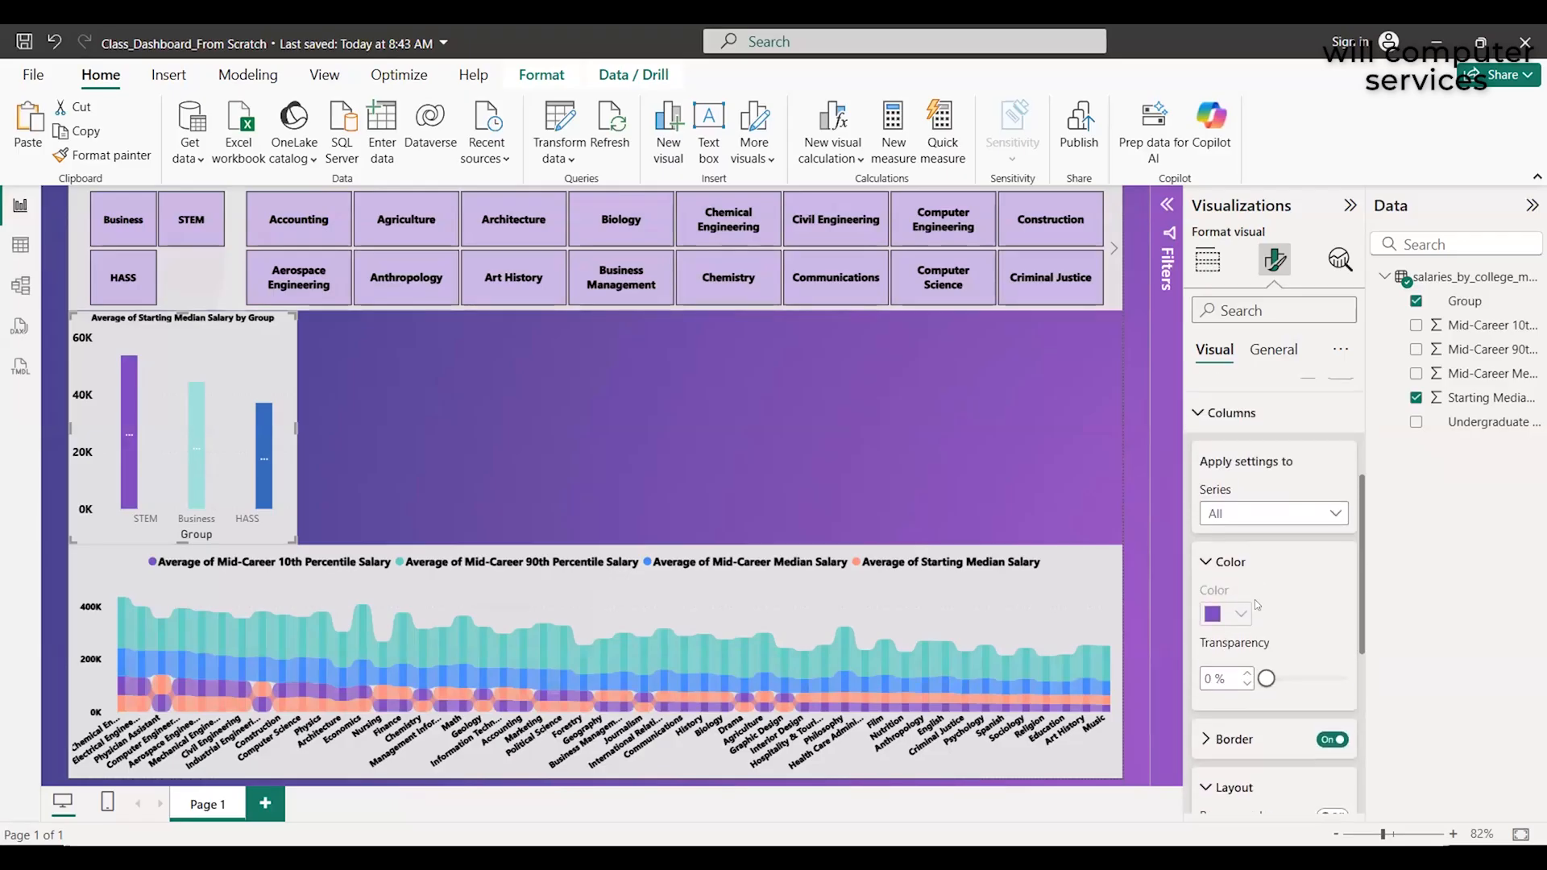
Look through the chart's column settings for series, color, transparency, border, and category and series spacing
click(1330, 510)
click(1329, 509)
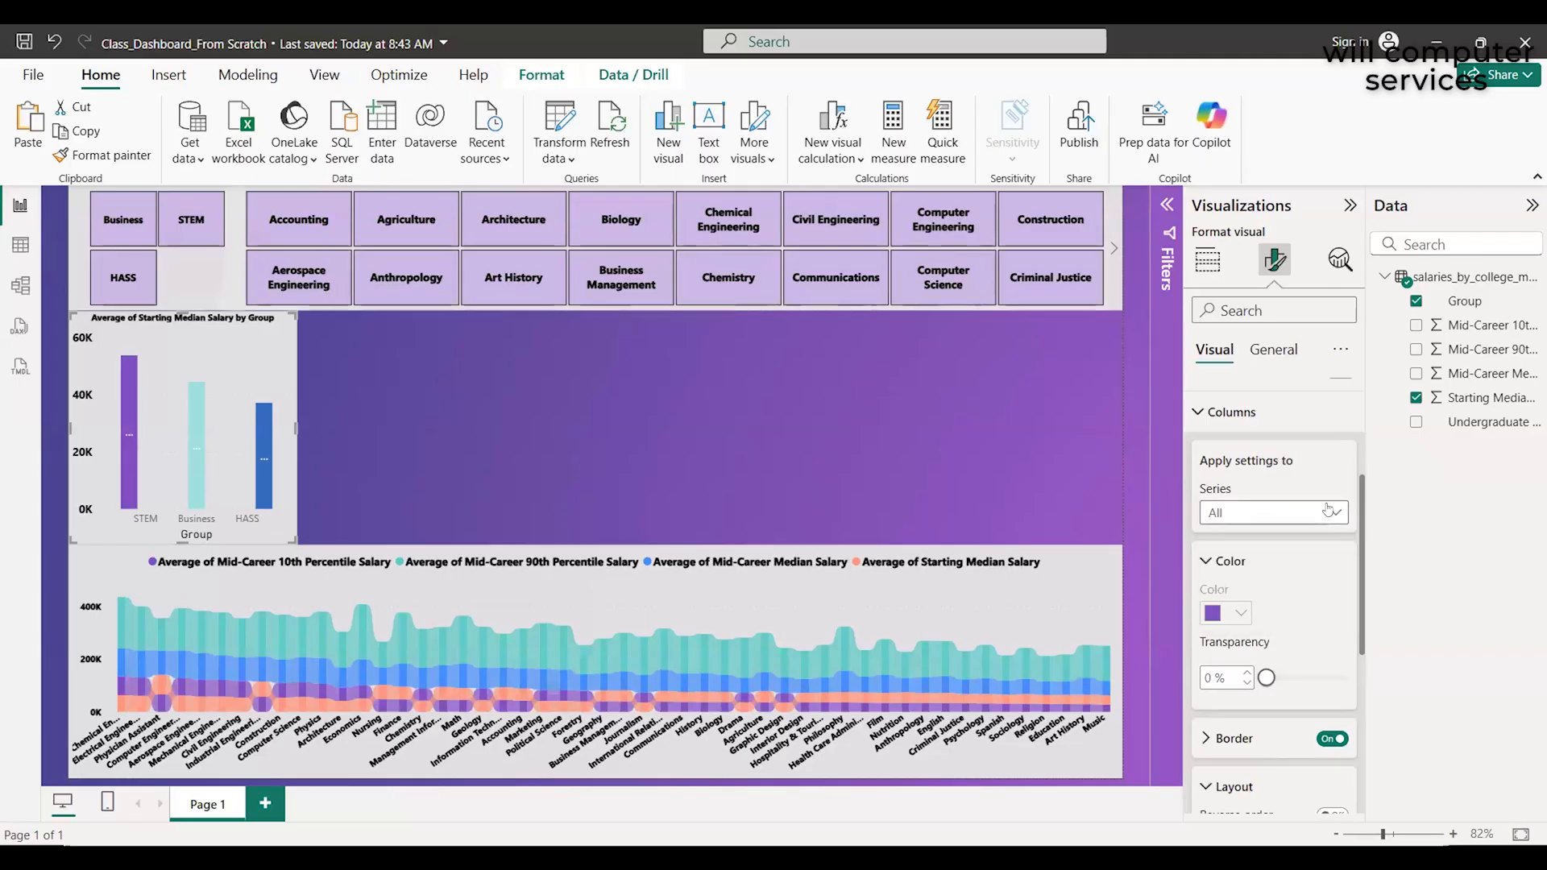
scroll(1318, 624, down, 2)
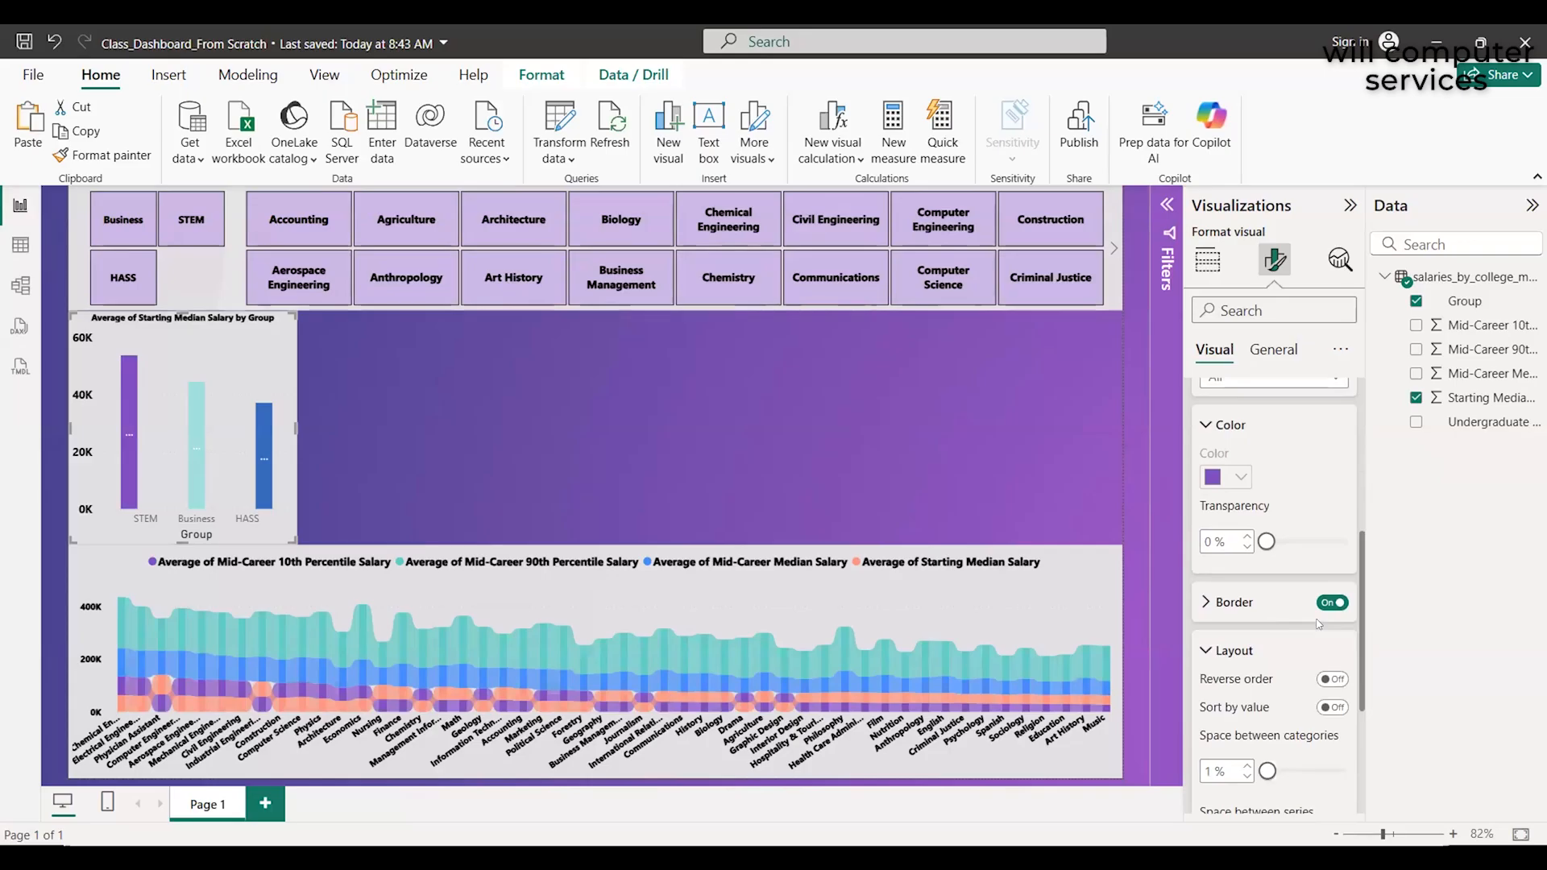
scroll(1318, 624, down, 2)
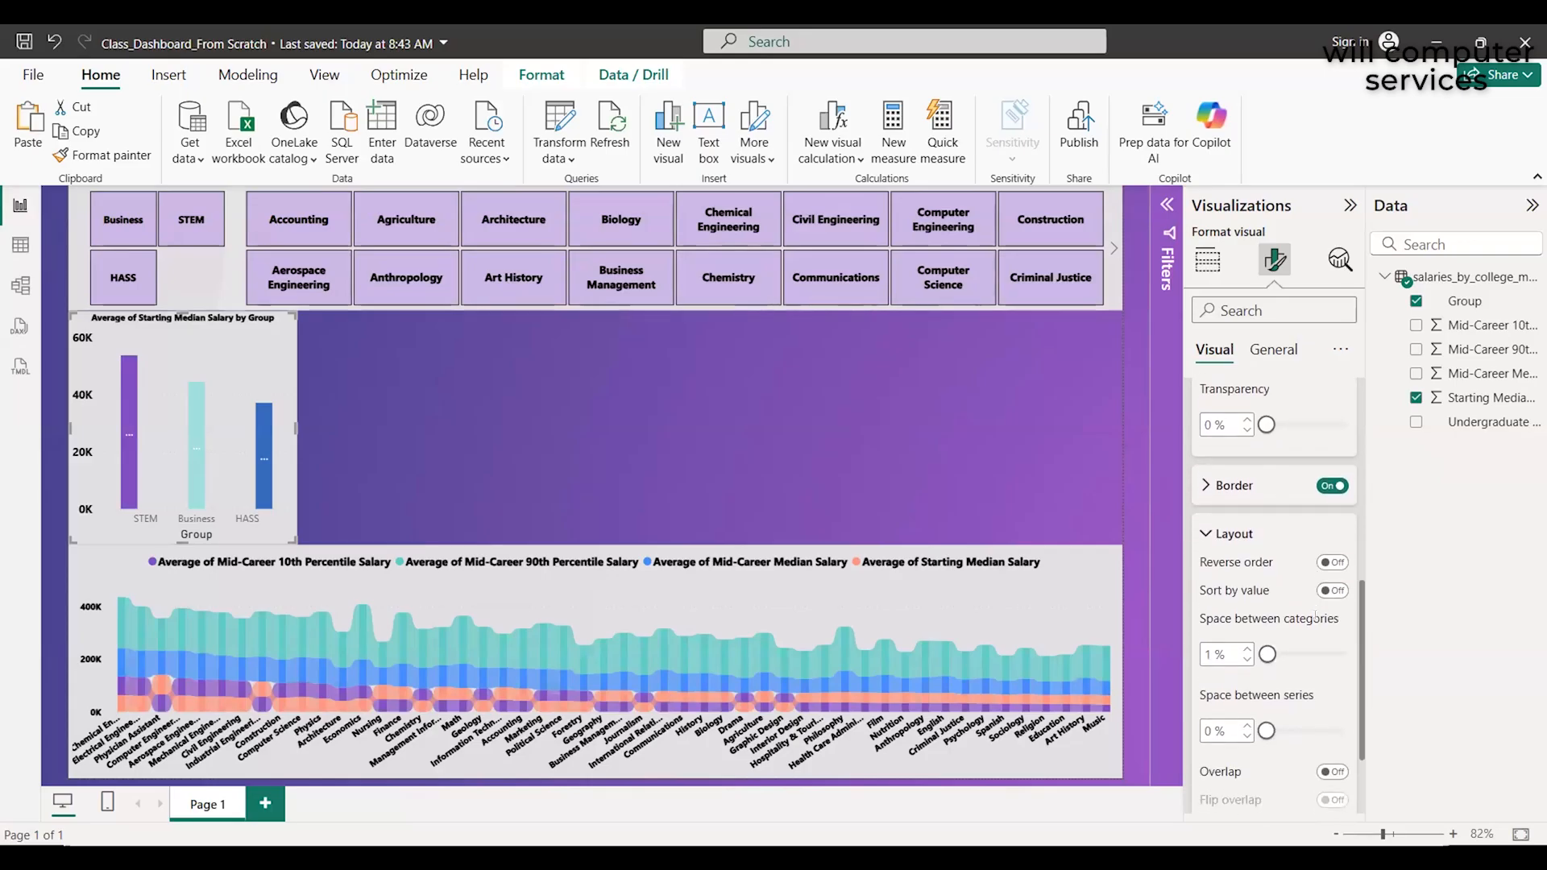
scroll(1316, 620, down, 1)
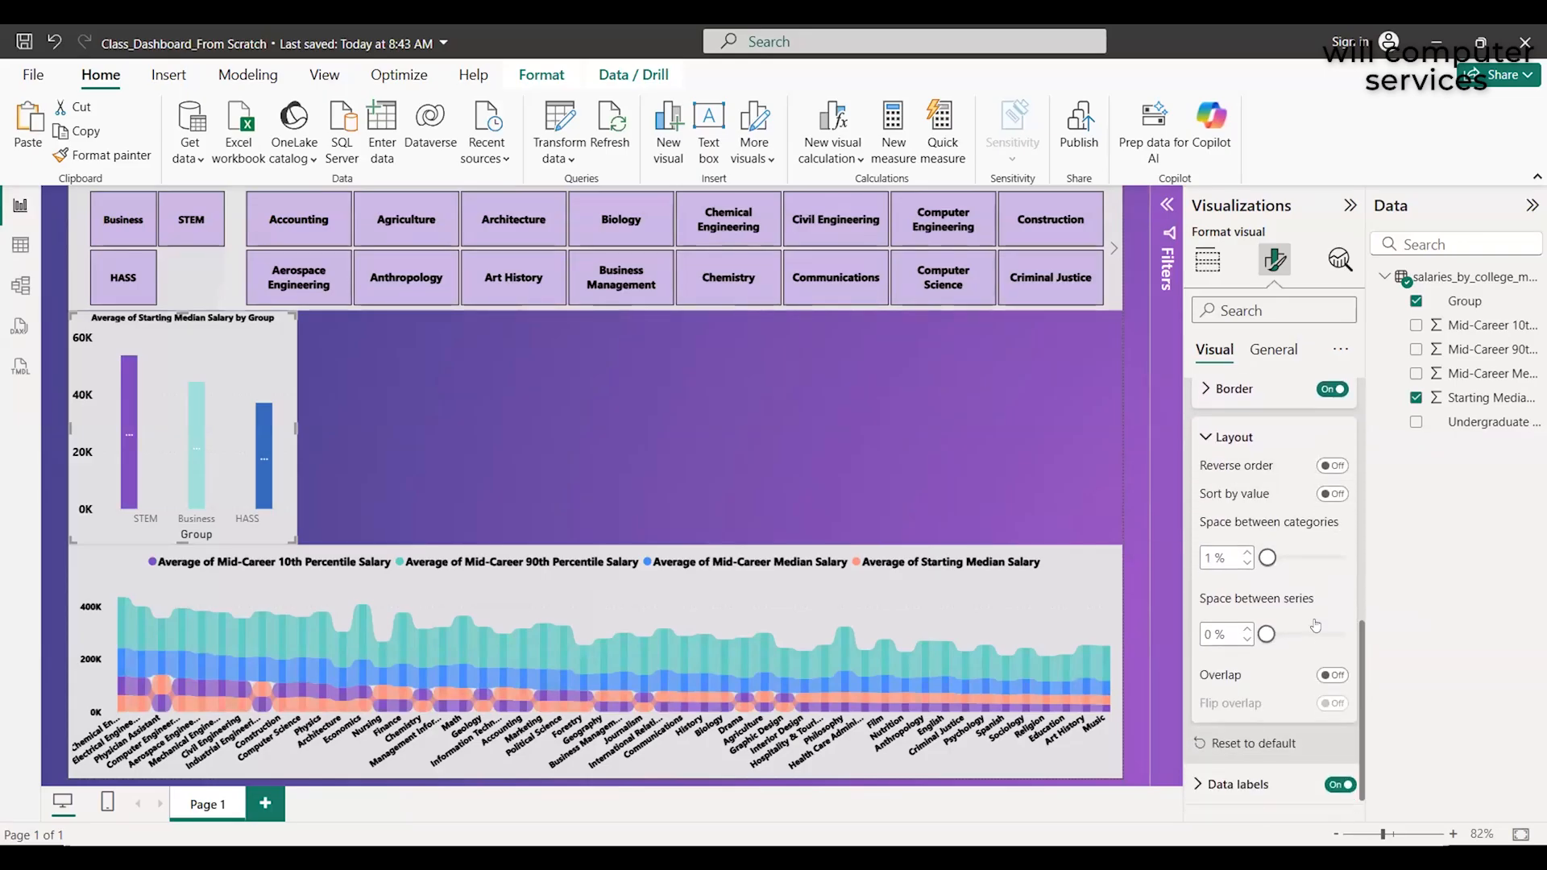
scroll(1315, 625, down, 1)
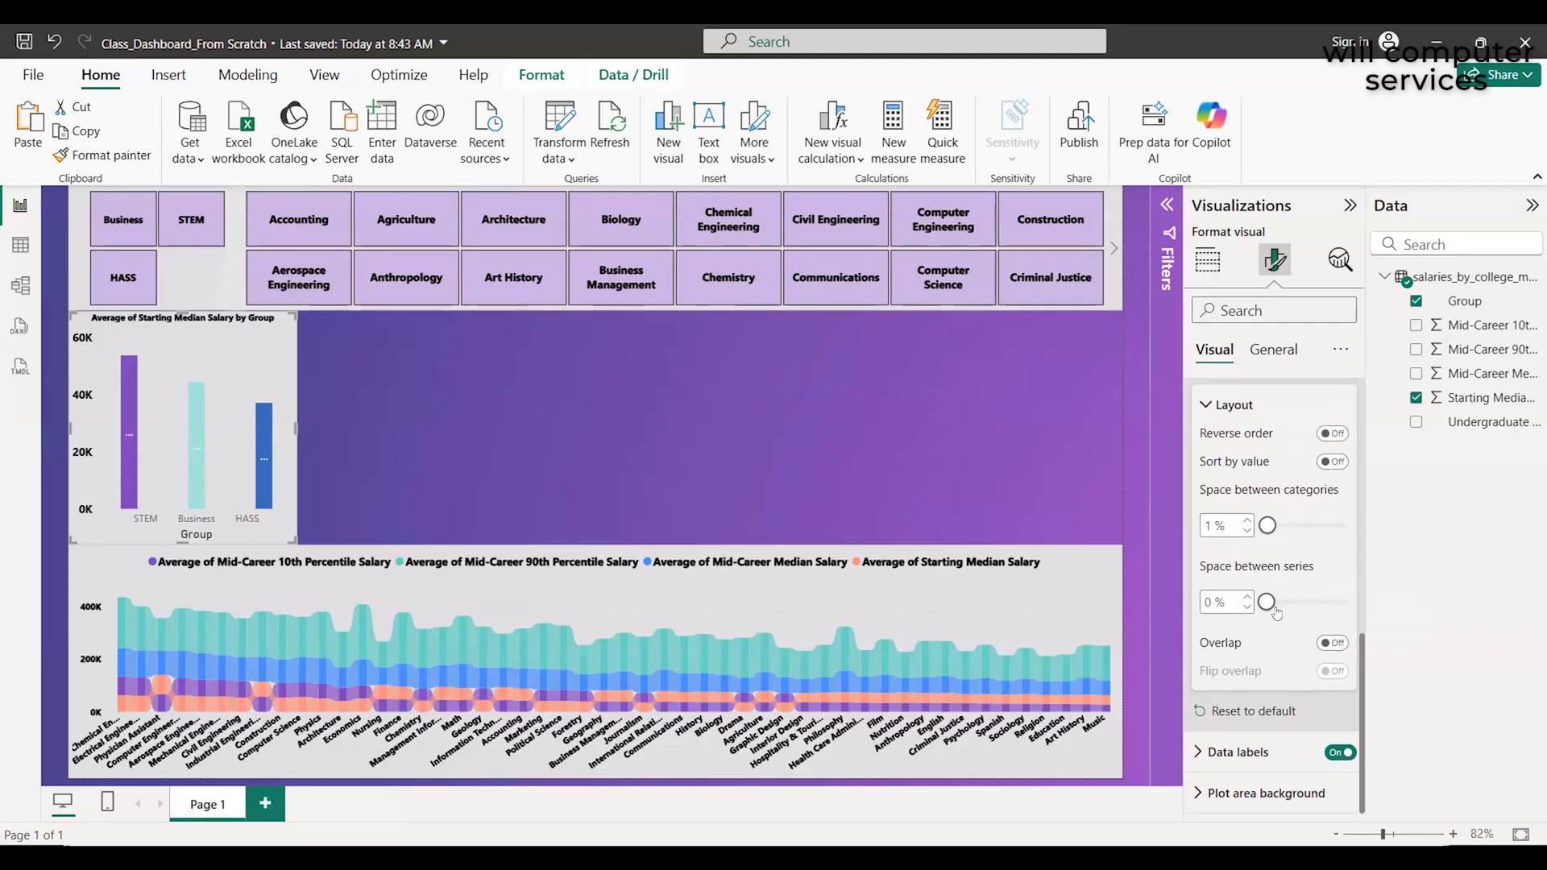
mouse_move(1268, 604)
mouse_down()
mouse_move(1312, 602)
mouse_move(1257, 611)
mouse_up()
scroll(1277, 616, up, 3)
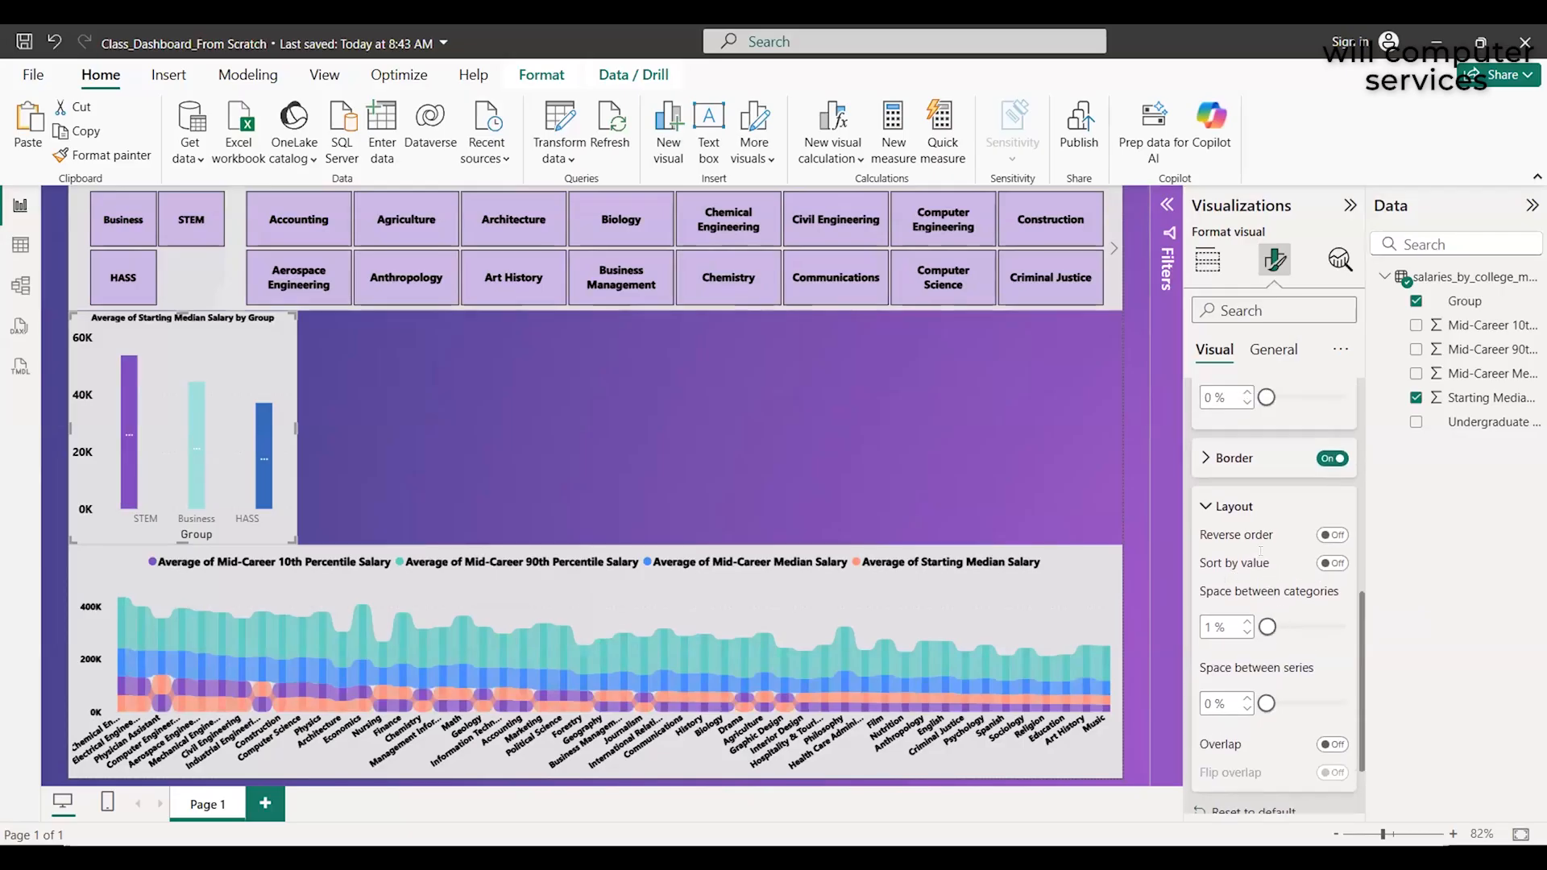
scroll(1261, 551, up, 2)
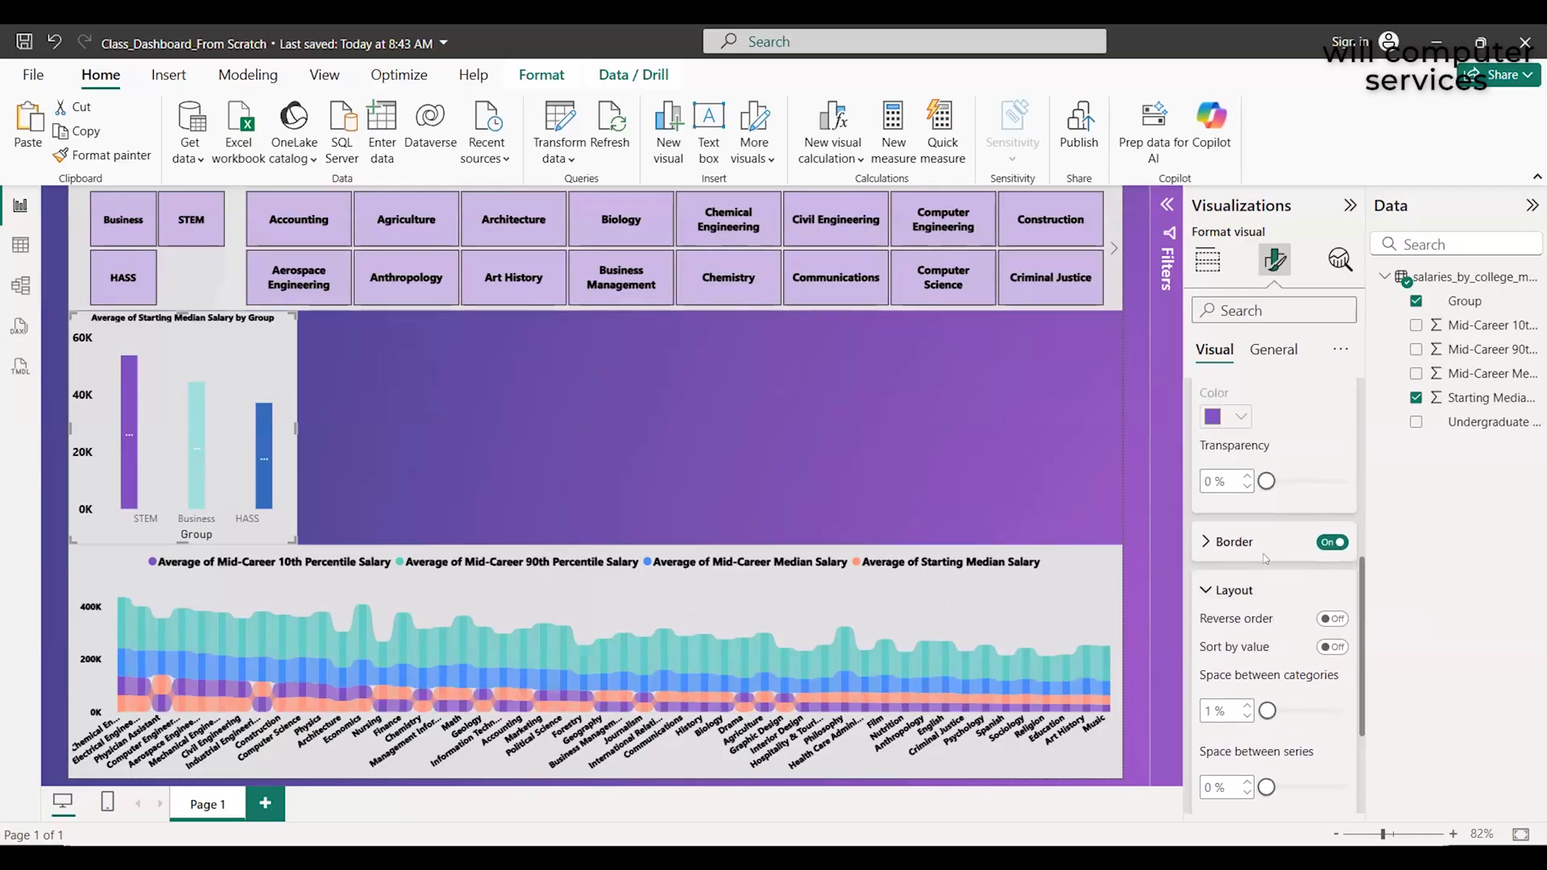
scroll(1261, 559, up, 2)
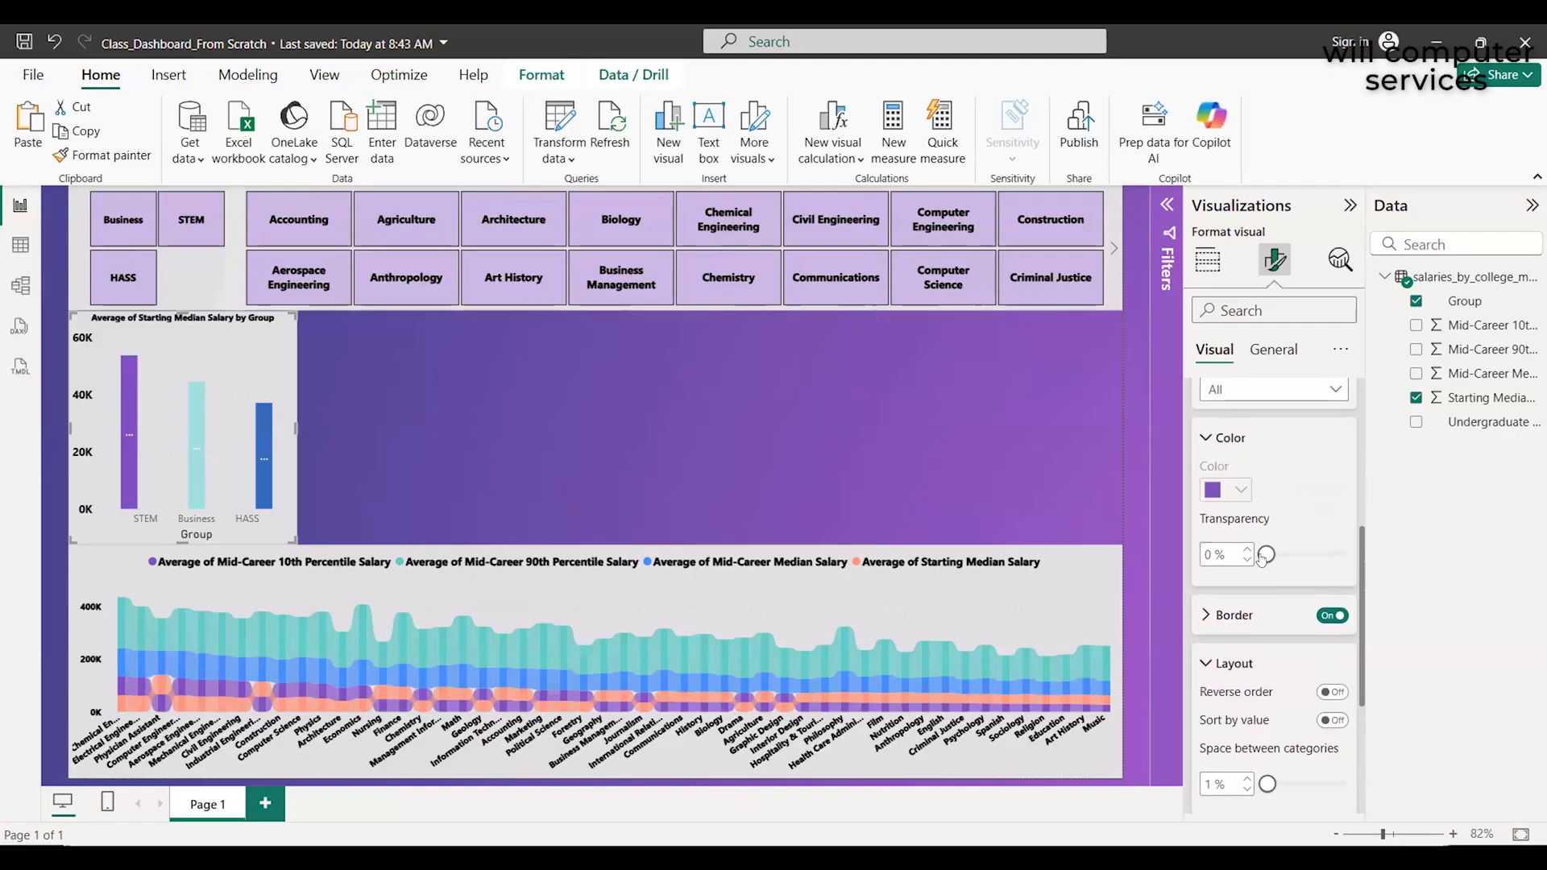
scroll(1265, 556, up, 3)
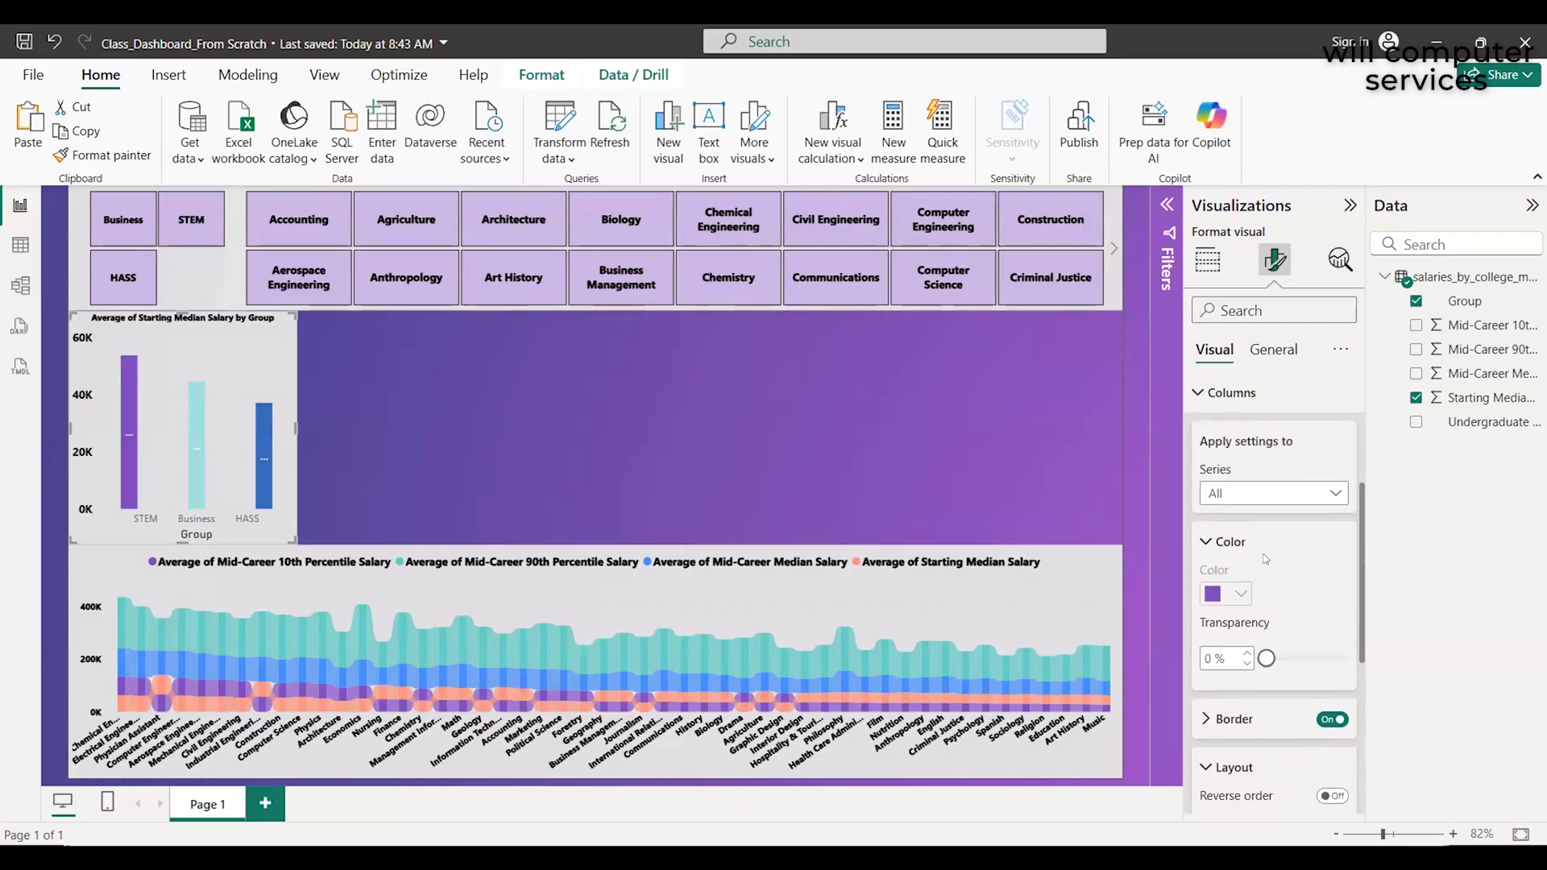
scroll(1261, 559, up, 2)
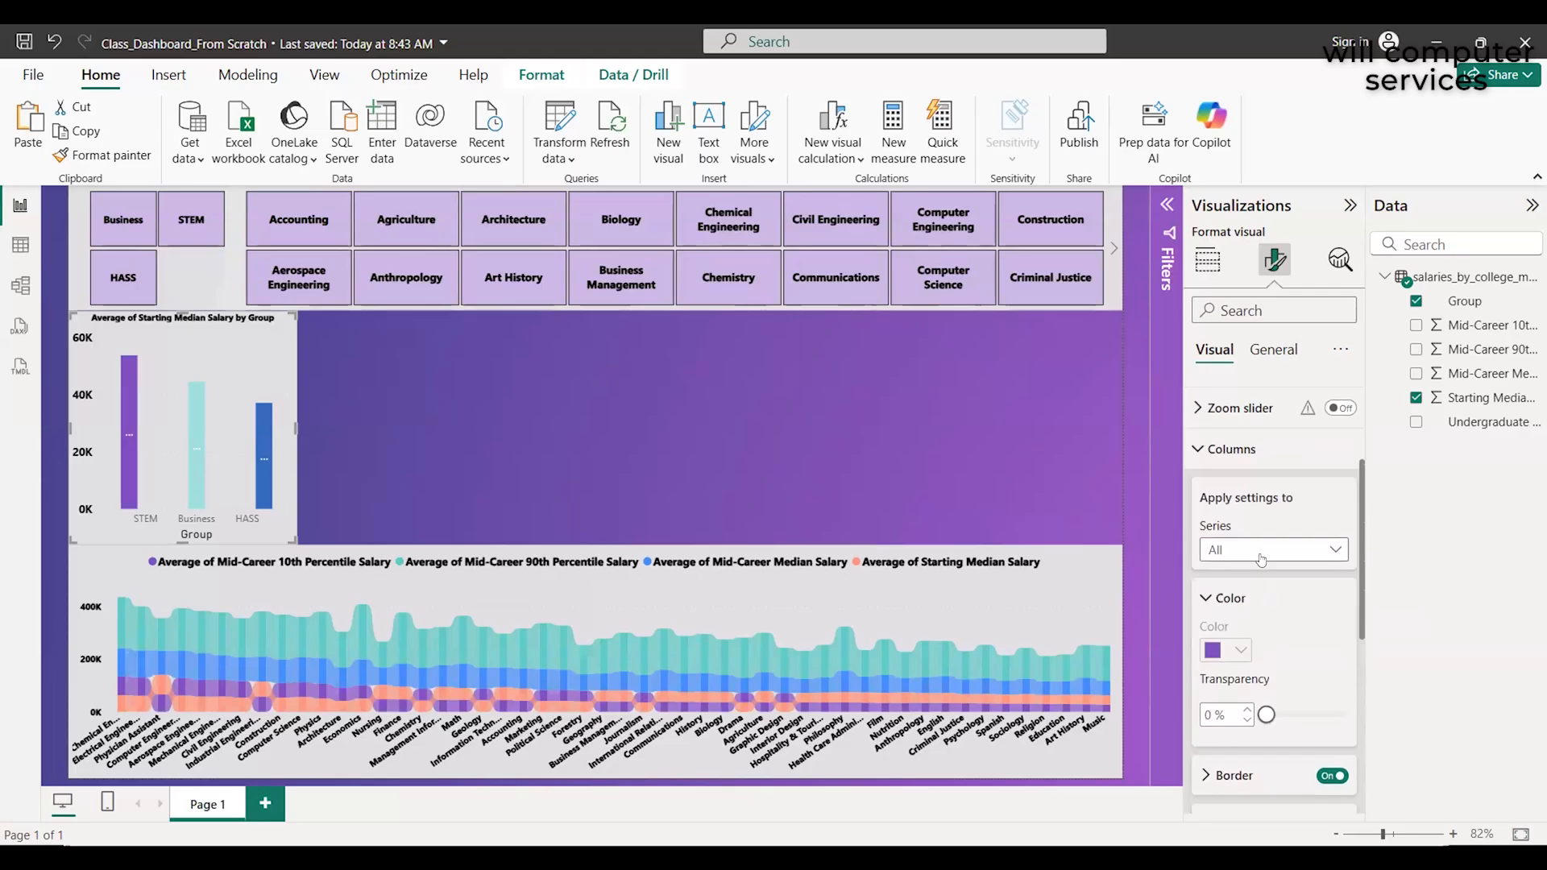
scroll(1261, 559, up, 1)
scroll(1264, 560, down, 1)
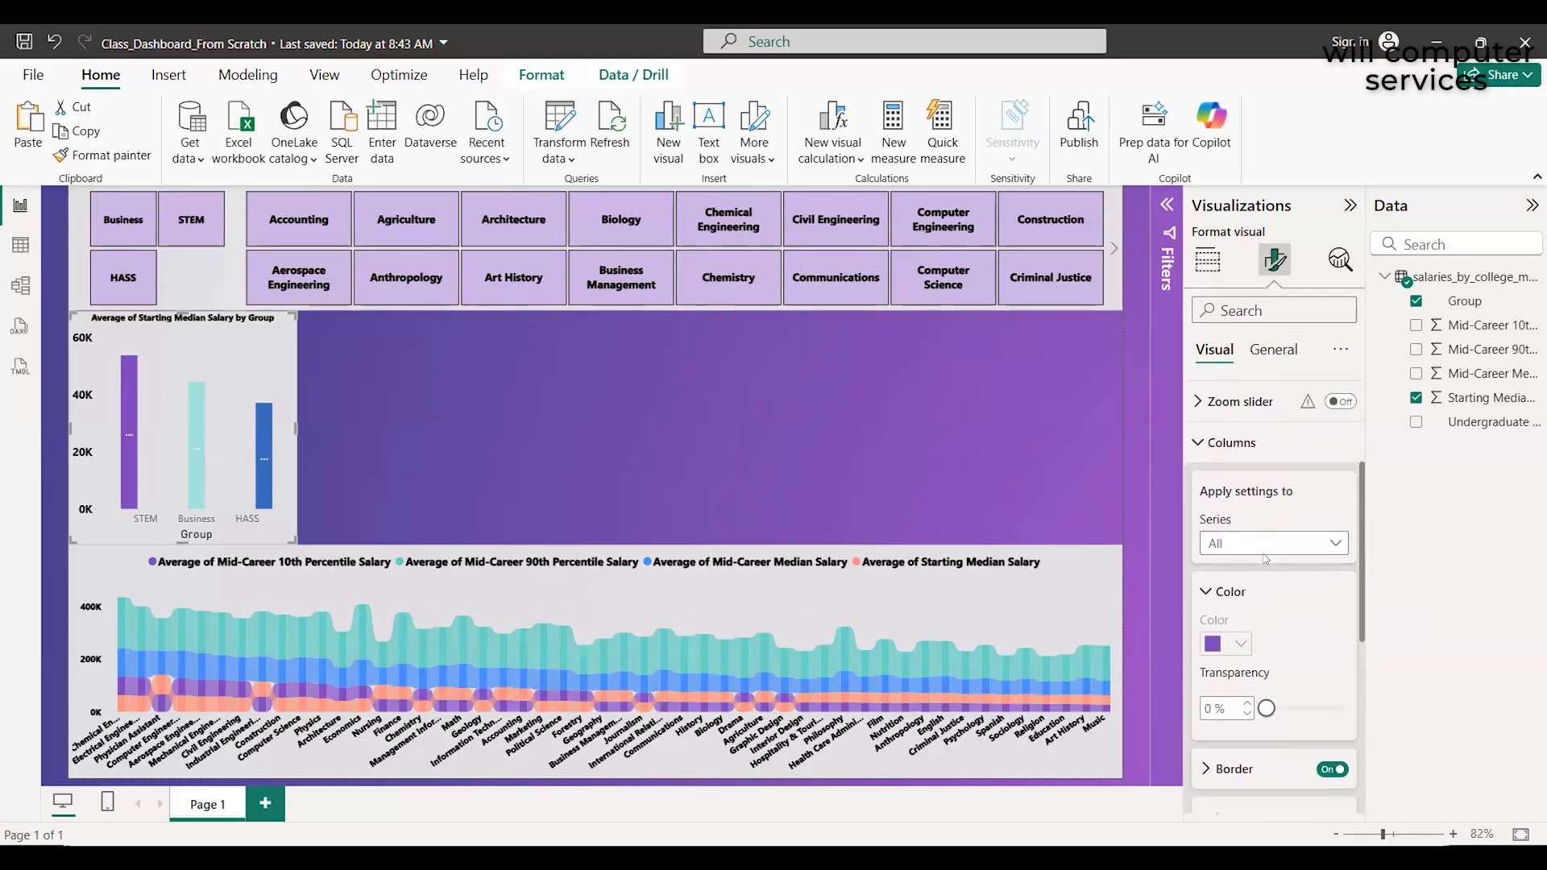
scroll(1265, 558, up, 6)
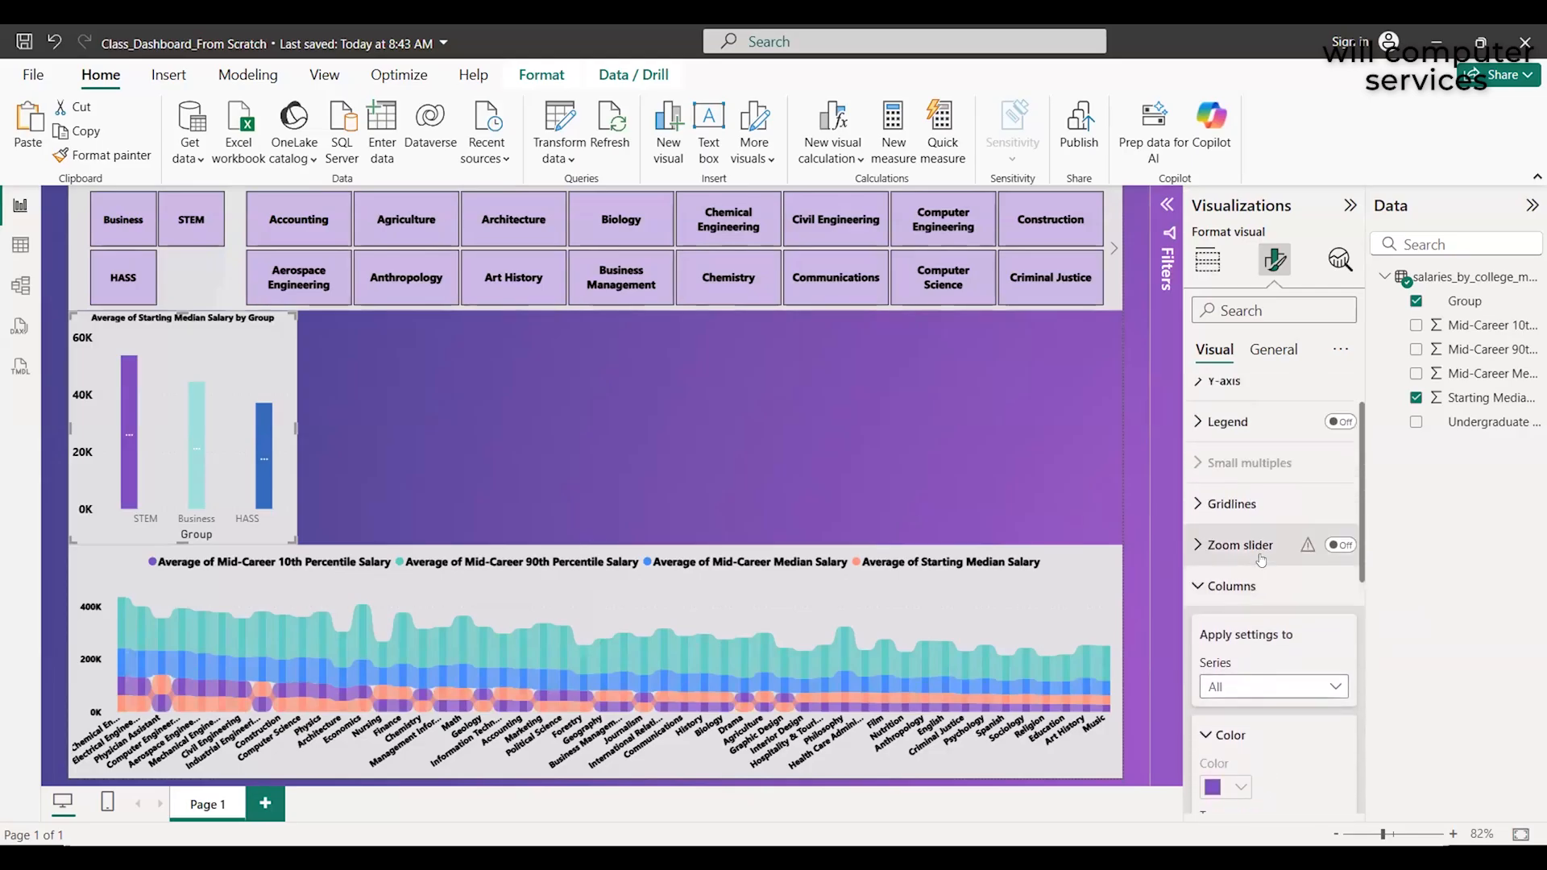
Remove the Average of Starting Median Salary by Group column chart from the report page
click(1208, 261)
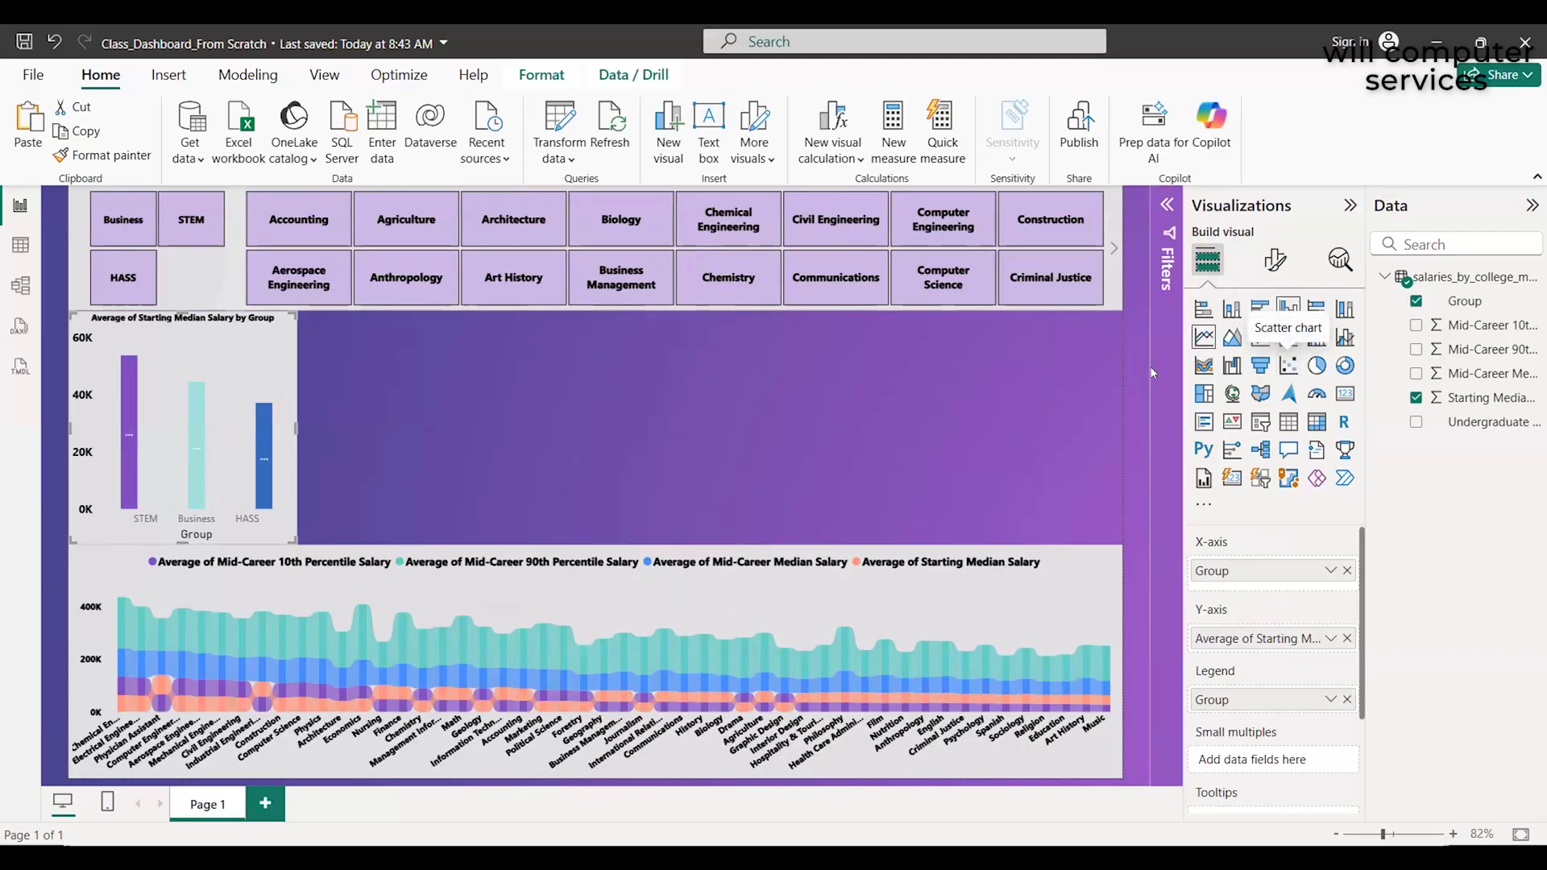
mouse_move(150, 447)
mouse_down()
mouse_move(406, 463)
mouse_move(150, 405)
mouse_move(151, 447)
mouse_up()
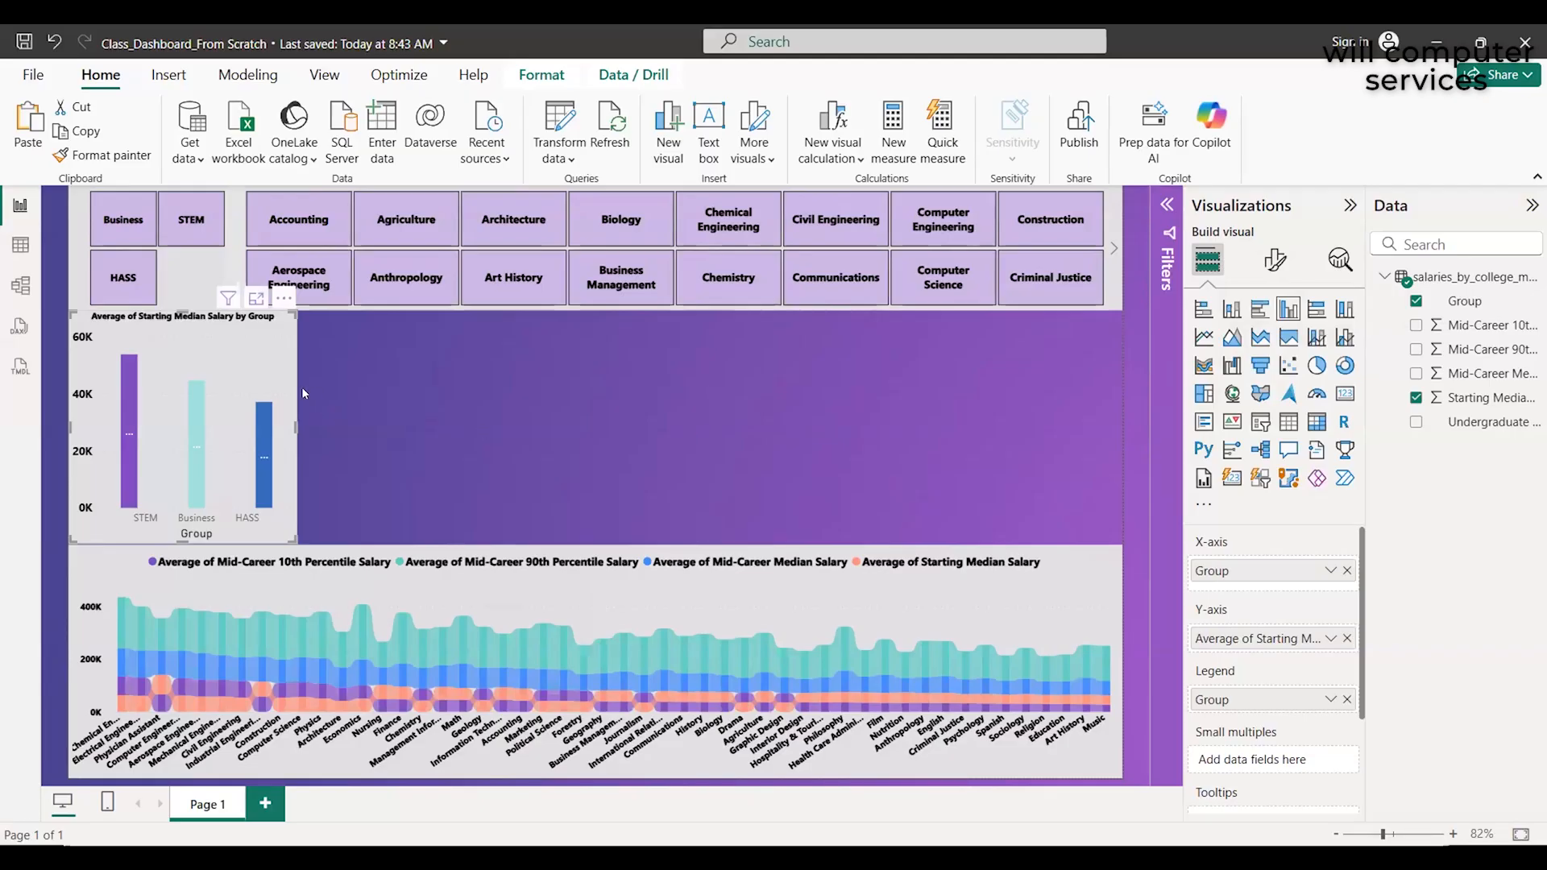
click(283, 299)
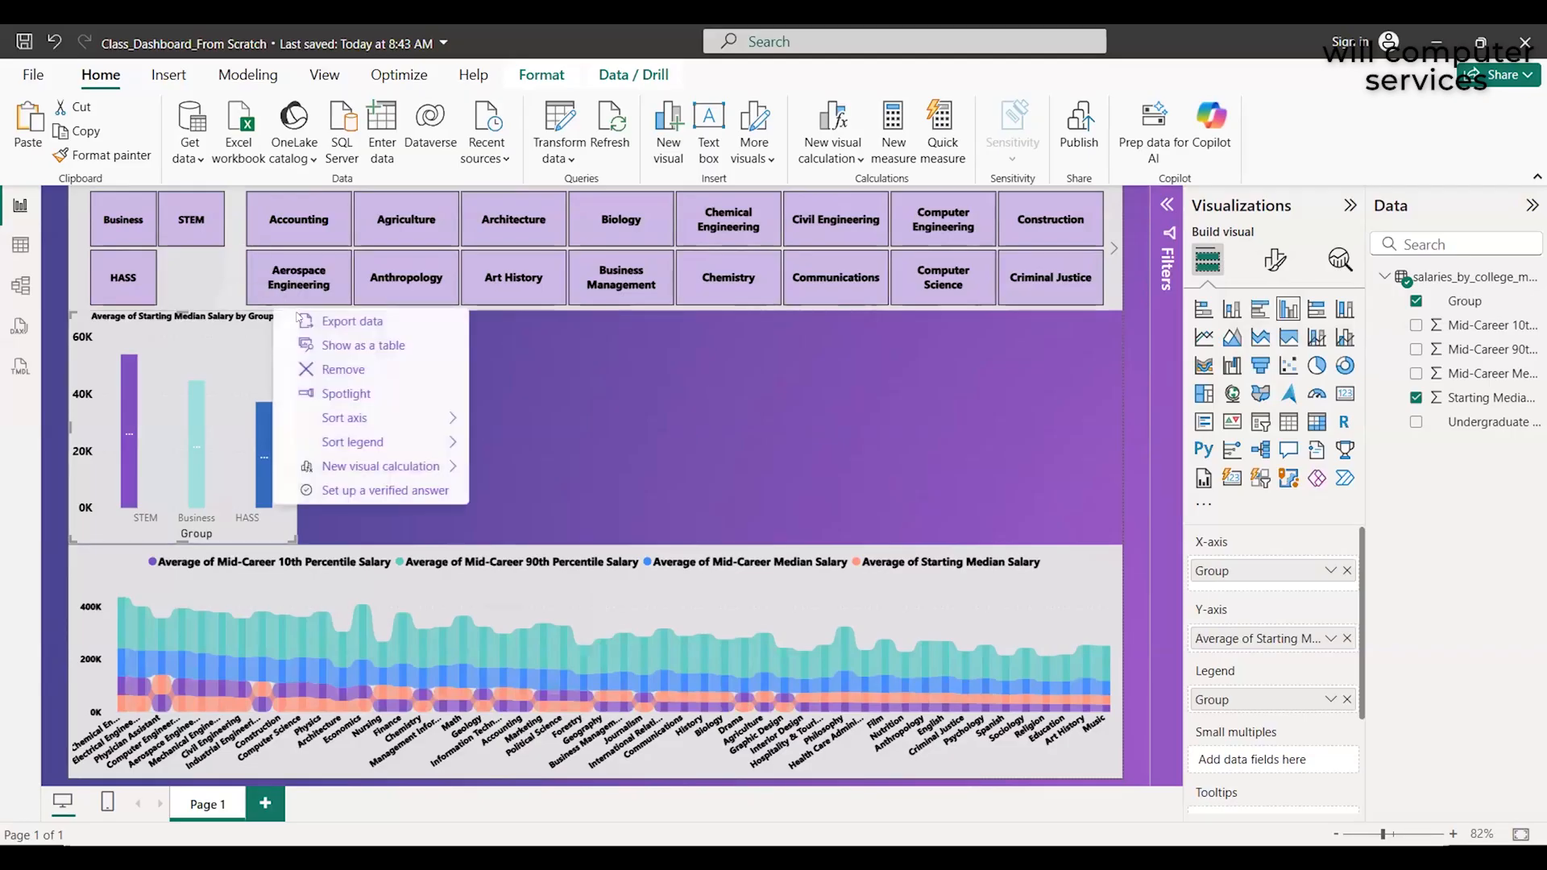
click(385, 376)
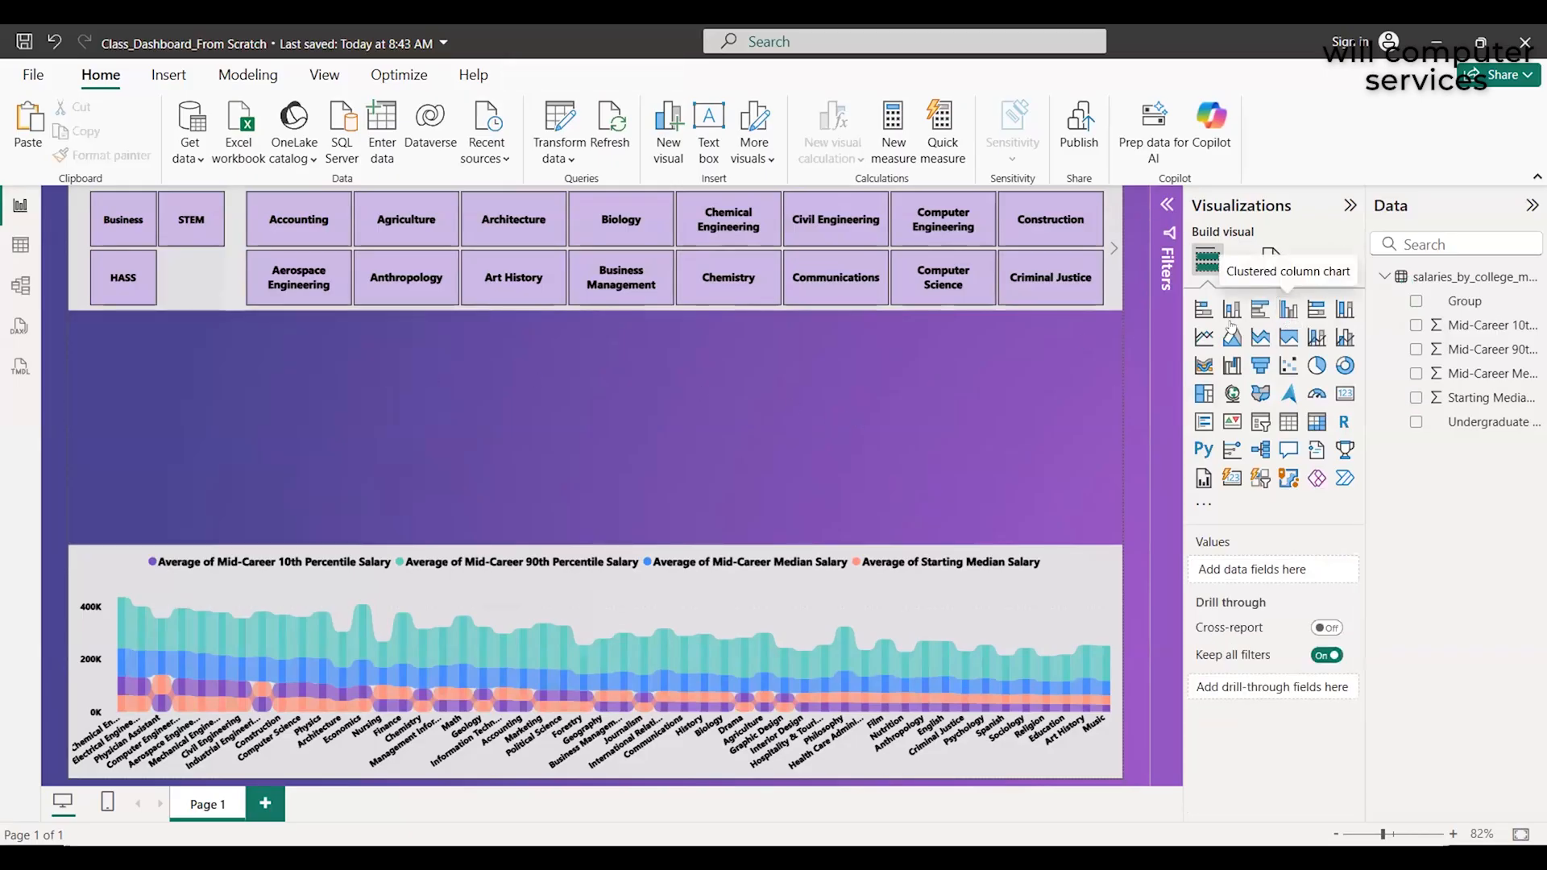
Insert a new clustered column chart and enlarge it to fill the height between the slicers and the ribbon chart
click(1285, 312)
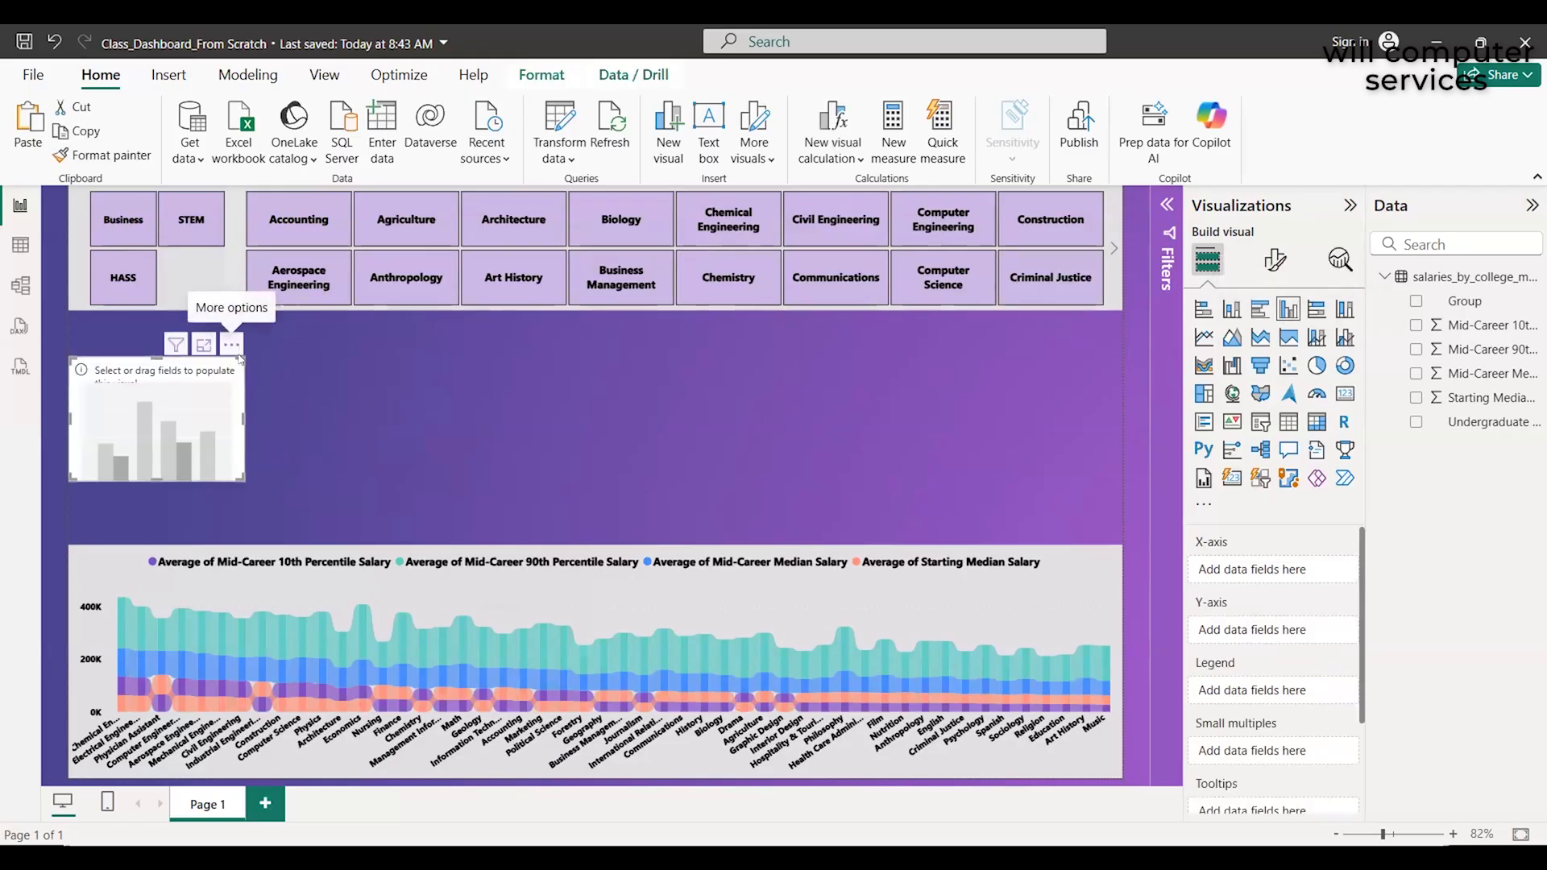
drag(242, 358, 316, 312)
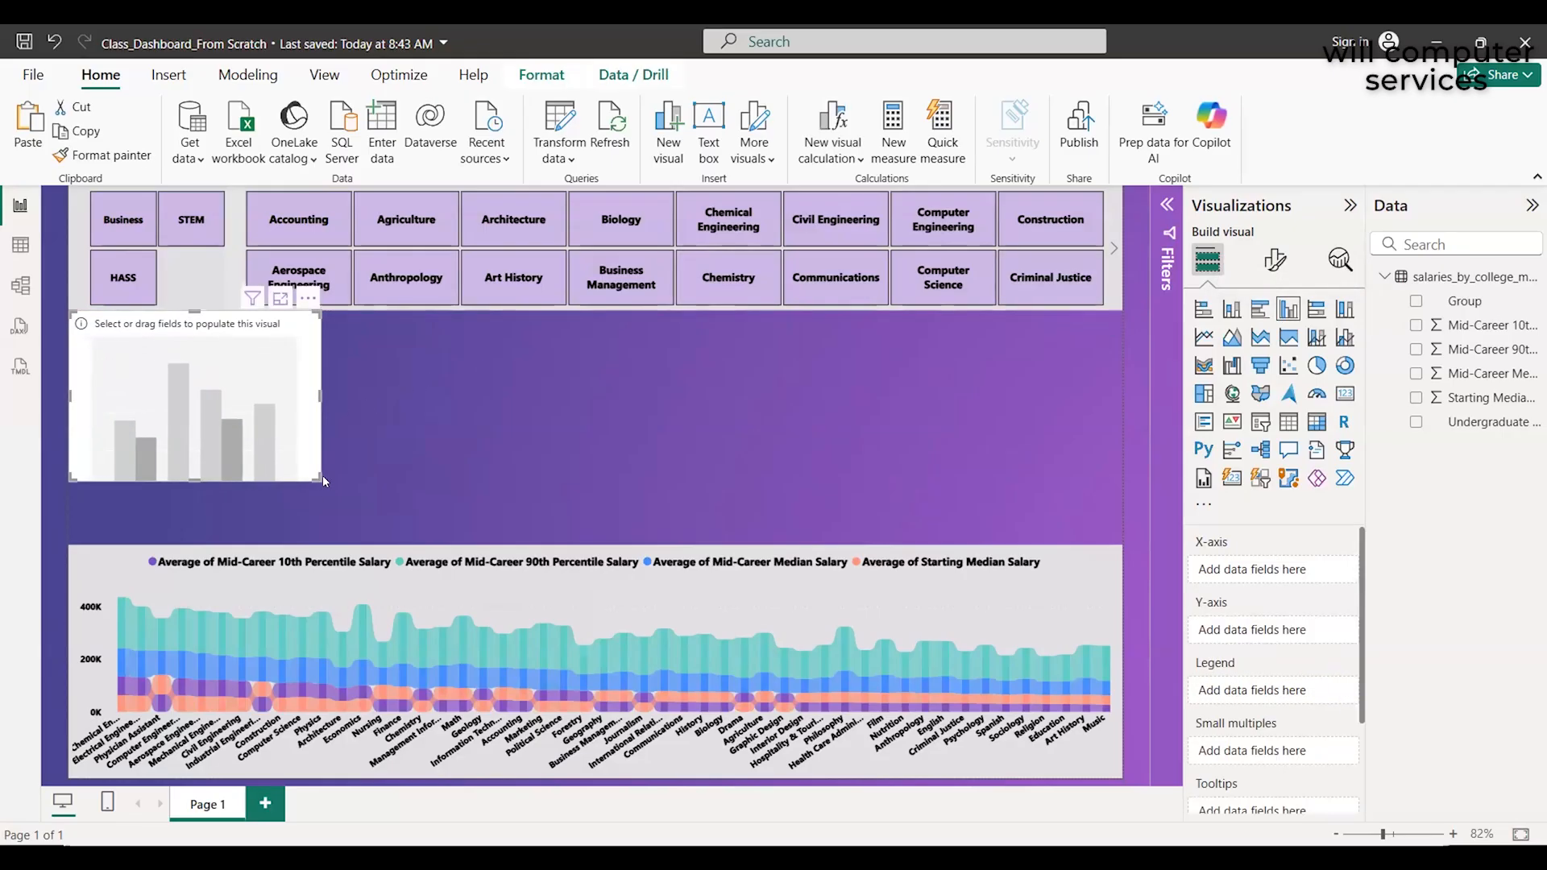
drag(314, 522, 314, 538)
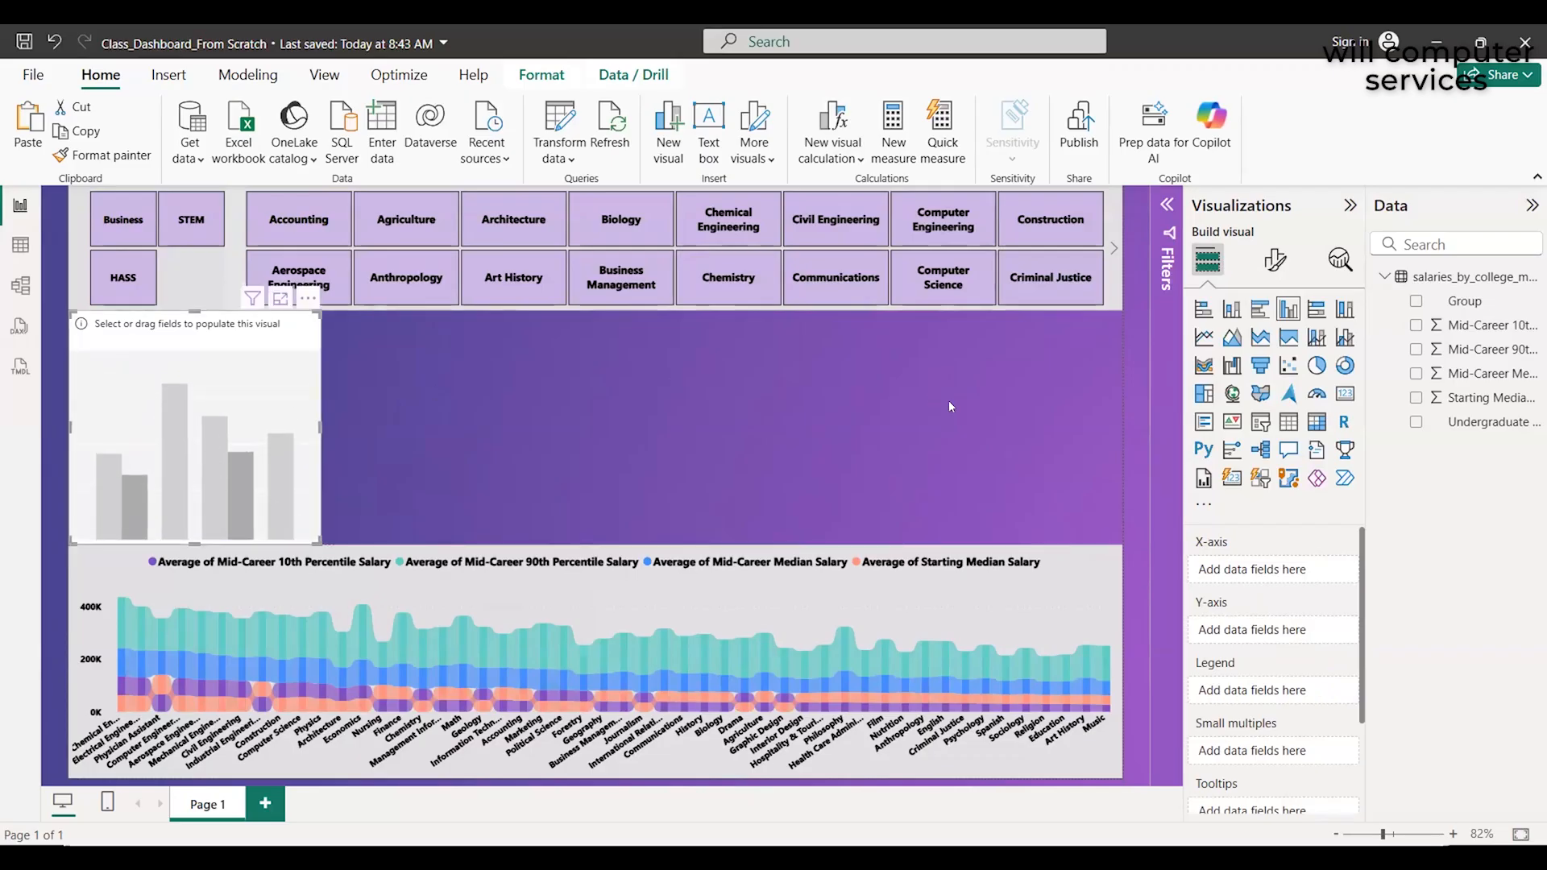
Assign Group to the new chart's legend and X-axis, and Starting Median Salary to its Y-axis
click(1275, 260)
click(1216, 266)
drag(1464, 307, 1307, 704)
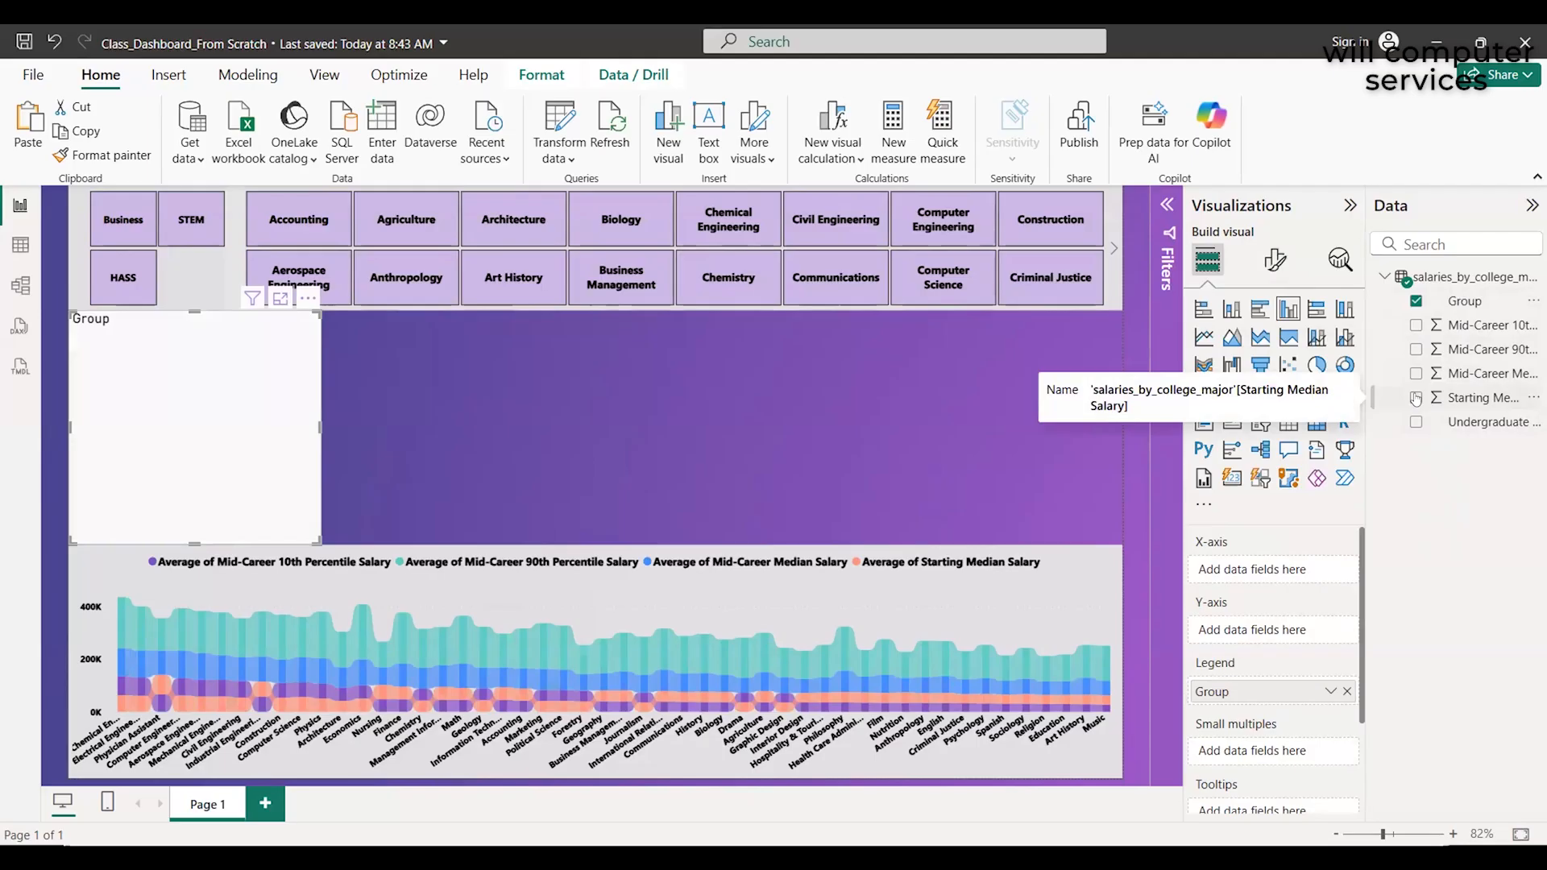
drag(1419, 401, 1223, 566)
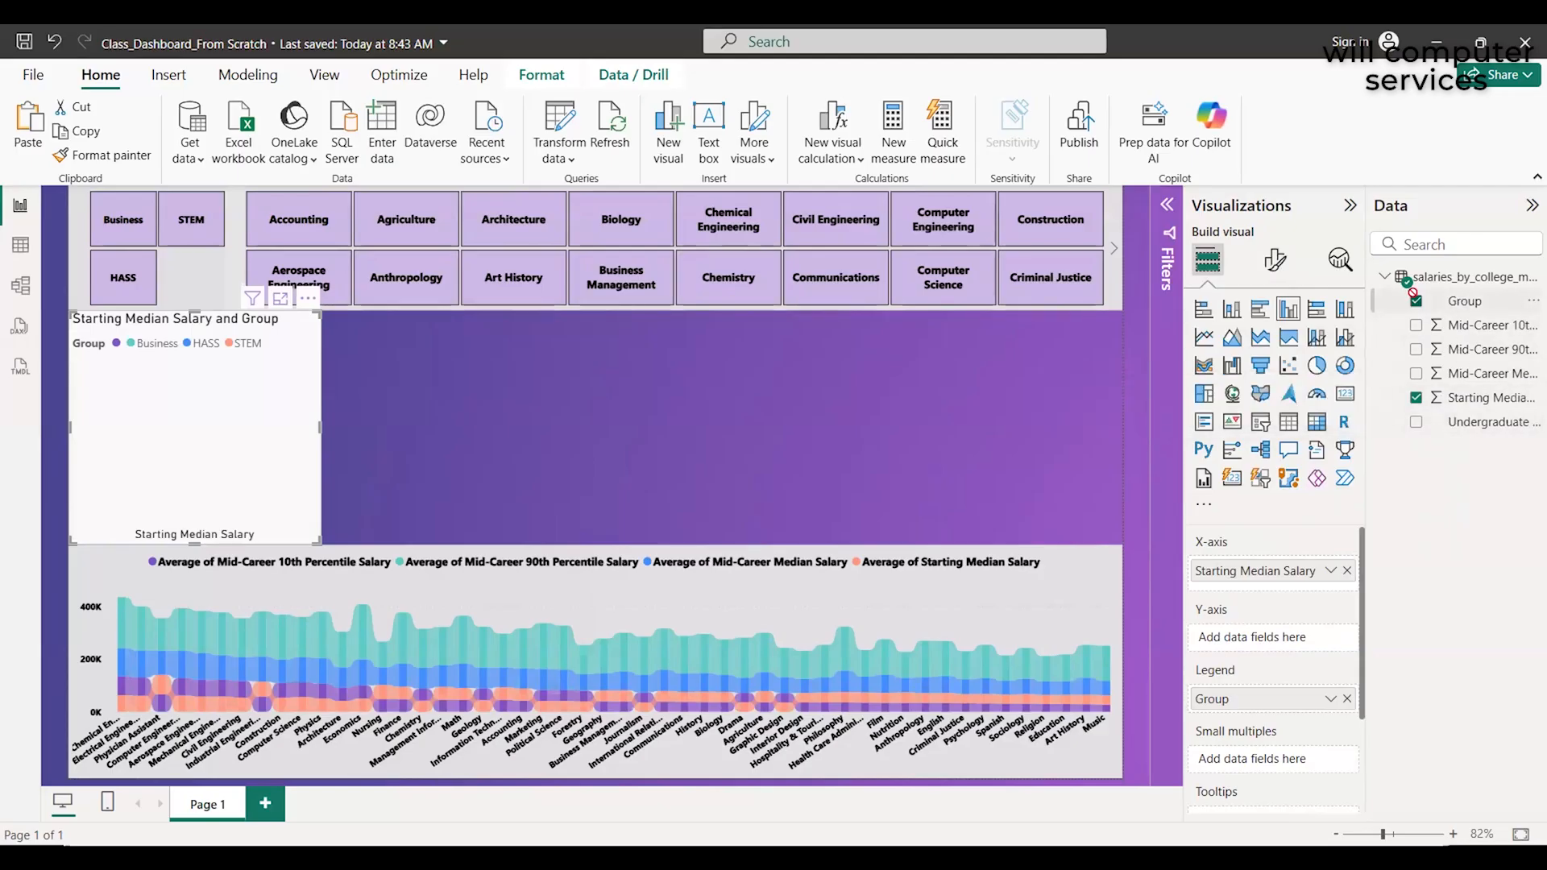
drag(1412, 291, 1414, 350)
drag(1241, 574, 1247, 644)
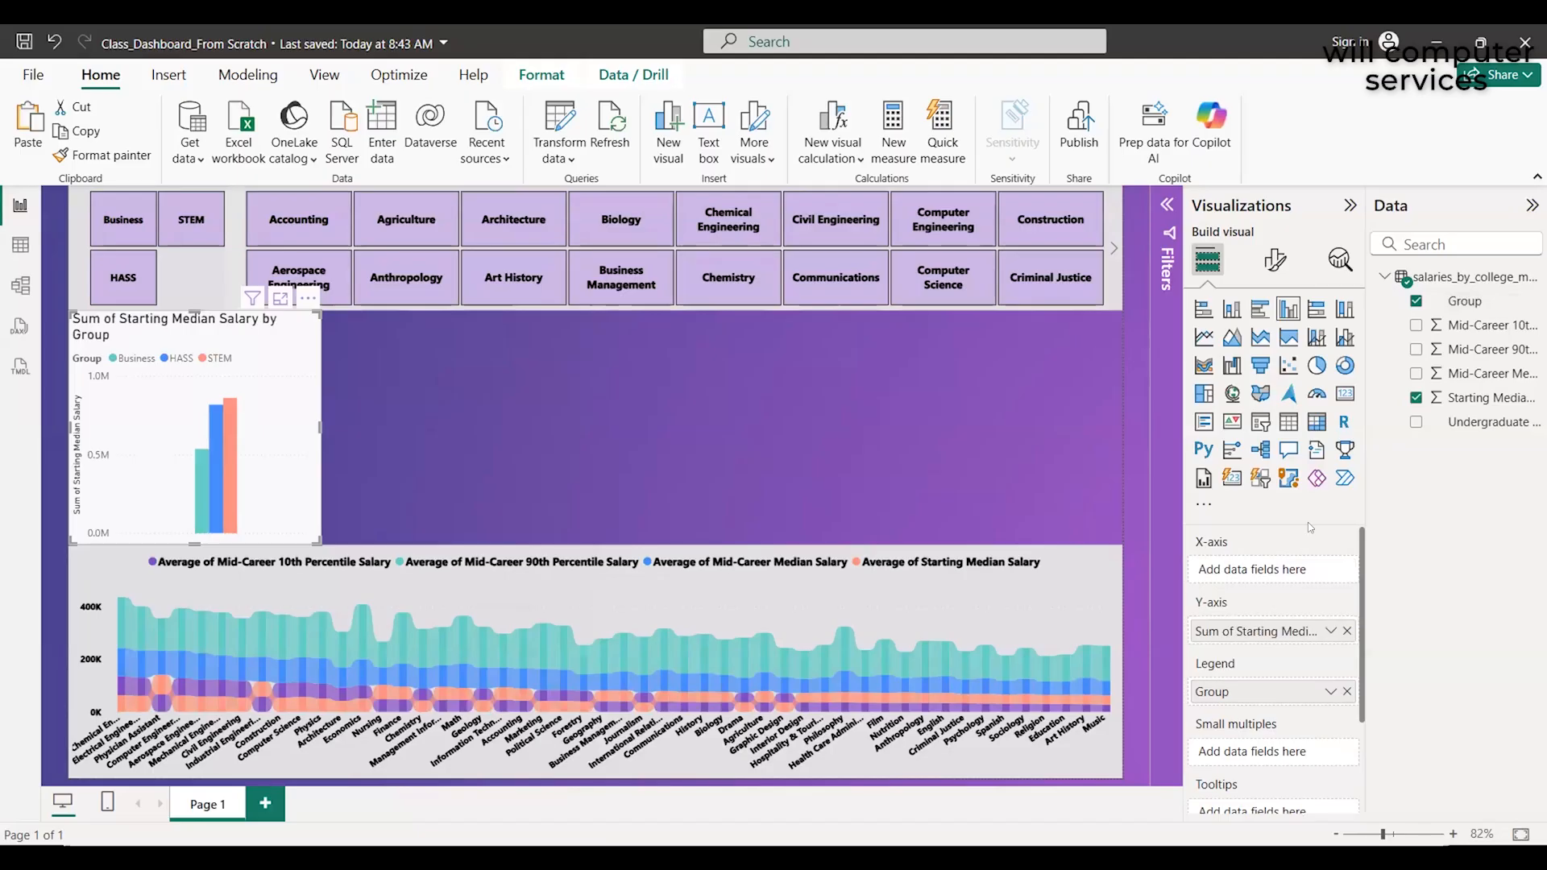
drag(1442, 301, 1261, 568)
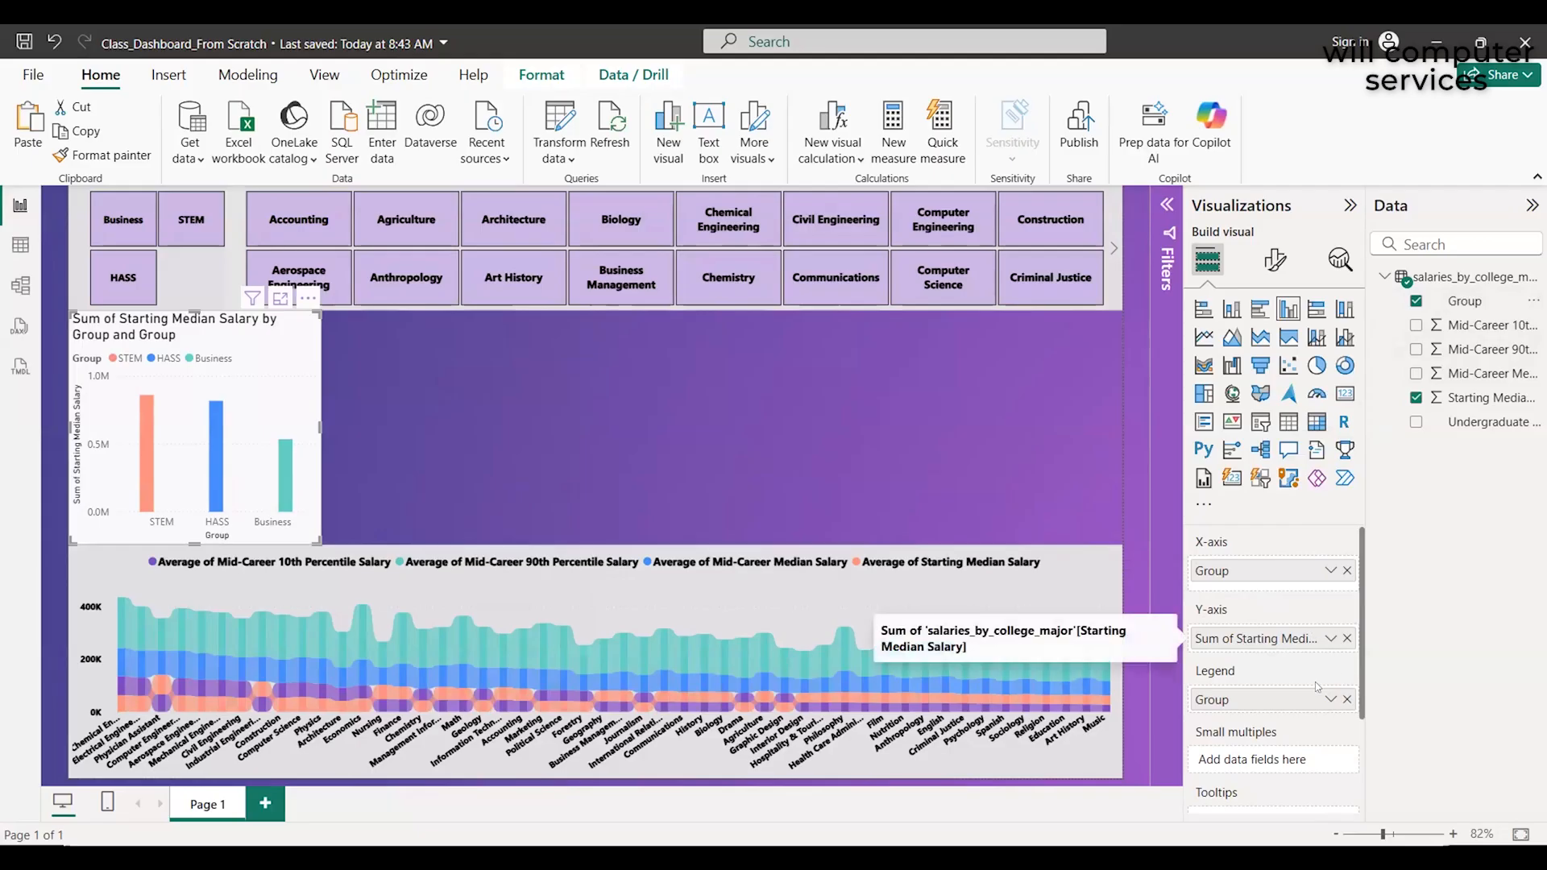
Summarize the Y-axis Starting Median Salary field as Average and widen the column chart slightly
click(1330, 638)
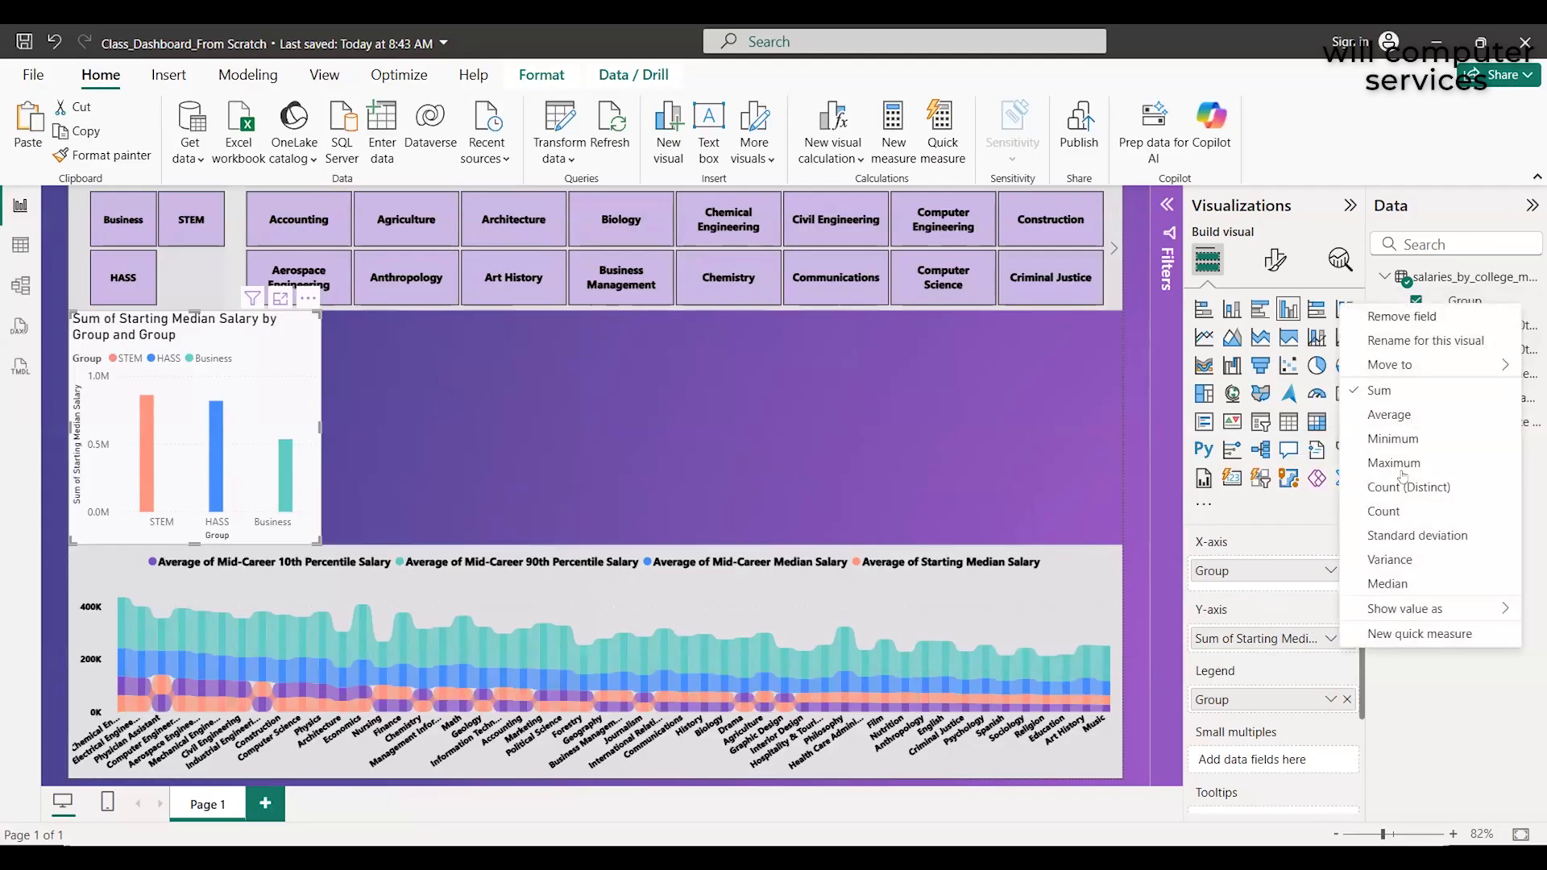
click(1393, 415)
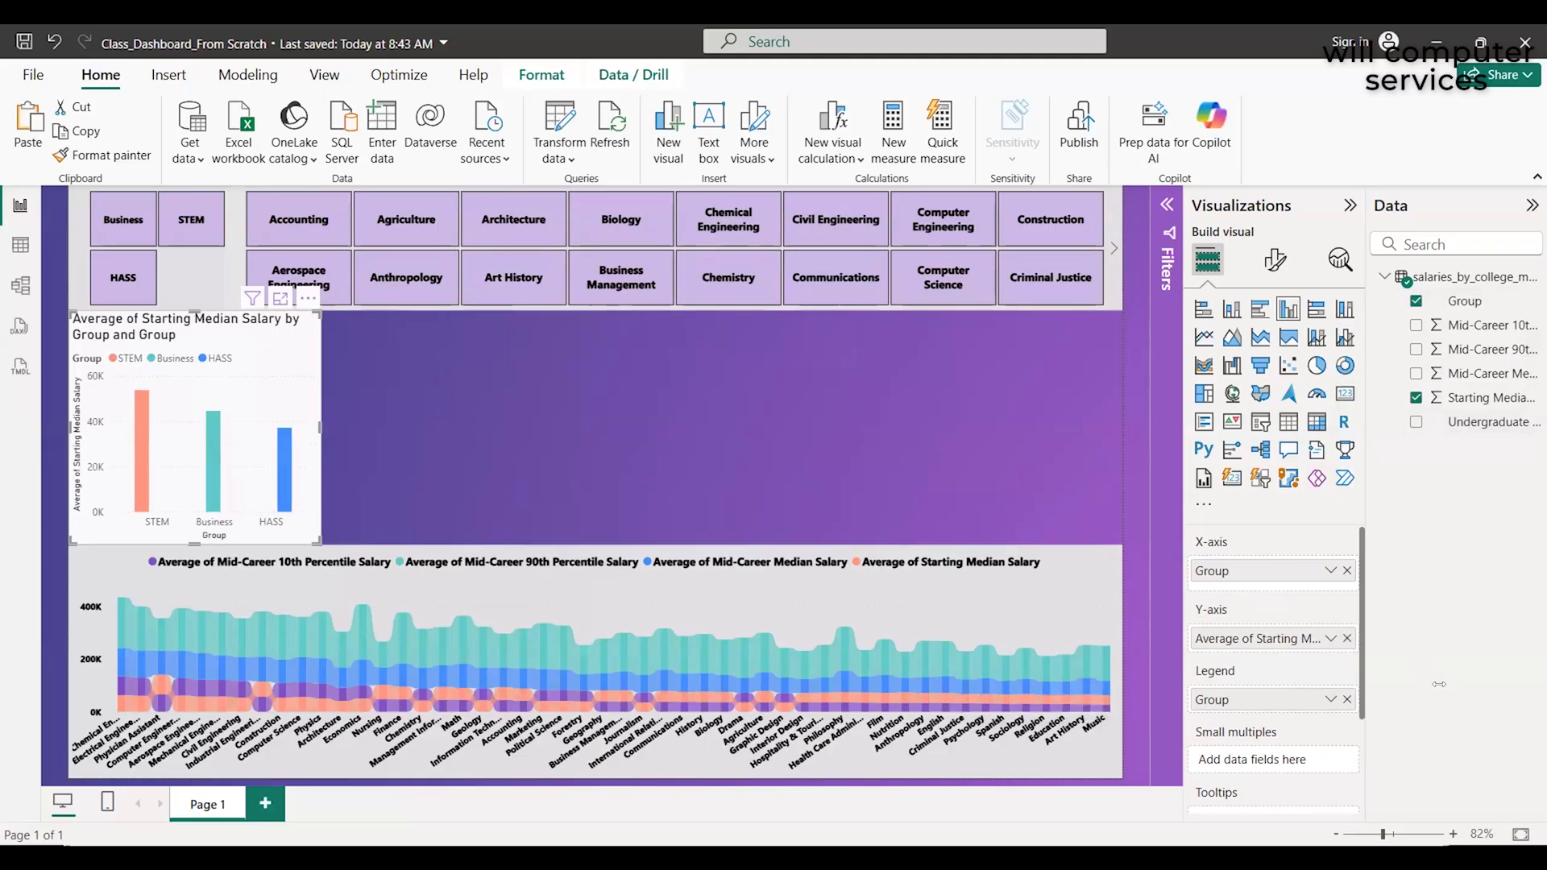
scroll(1342, 693, down, 3)
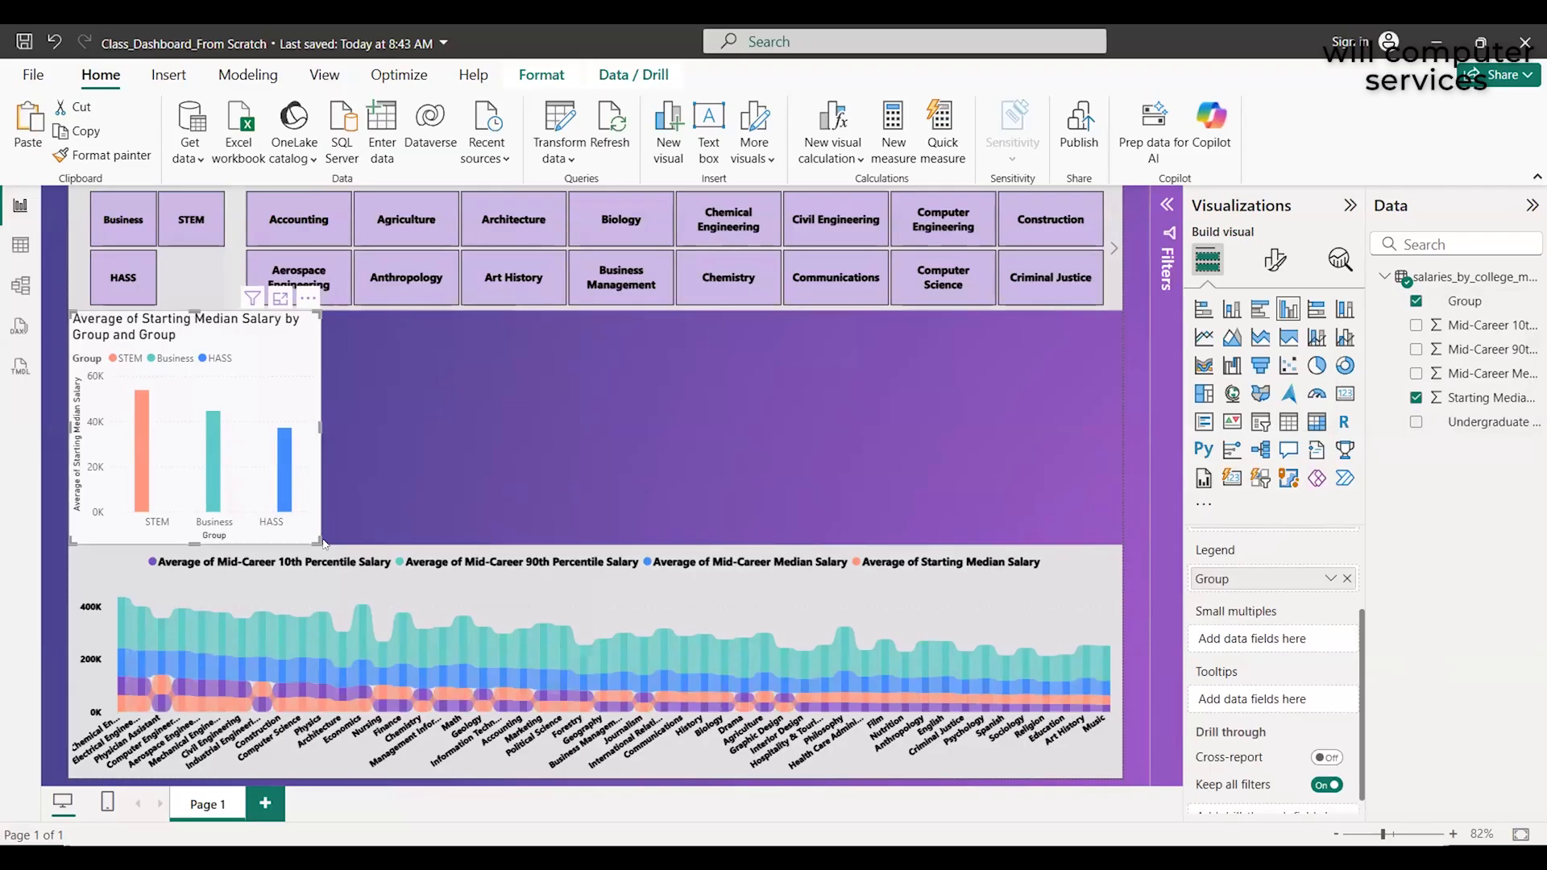
drag(299, 545, 338, 545)
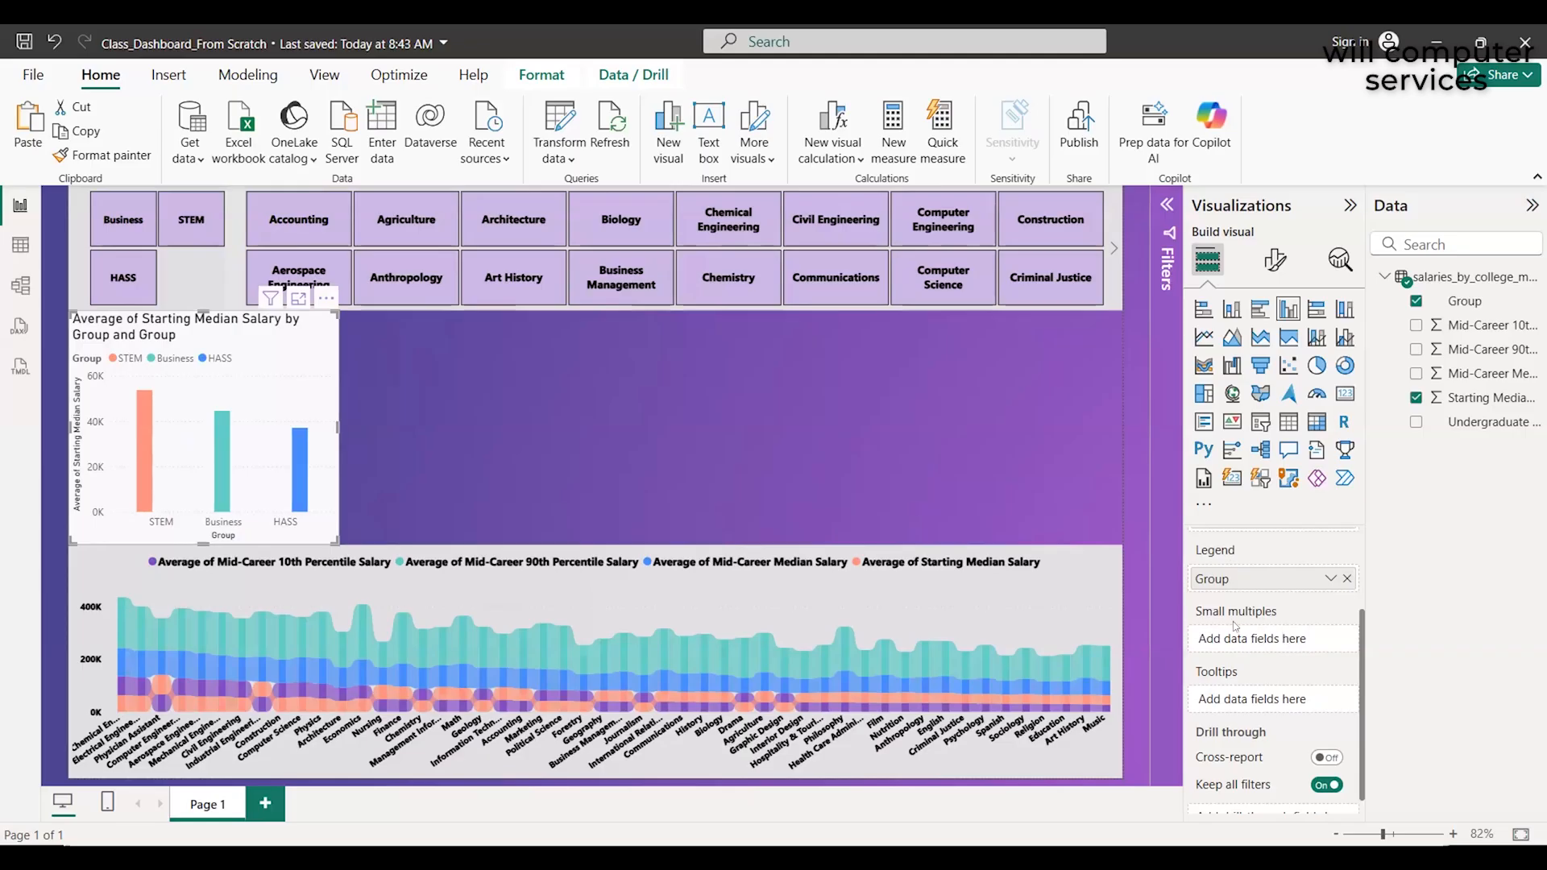
Review the new chart's field assignments and drill-through options, and examine its X-axis values, title and layout settings
scroll(1285, 675, down, 1)
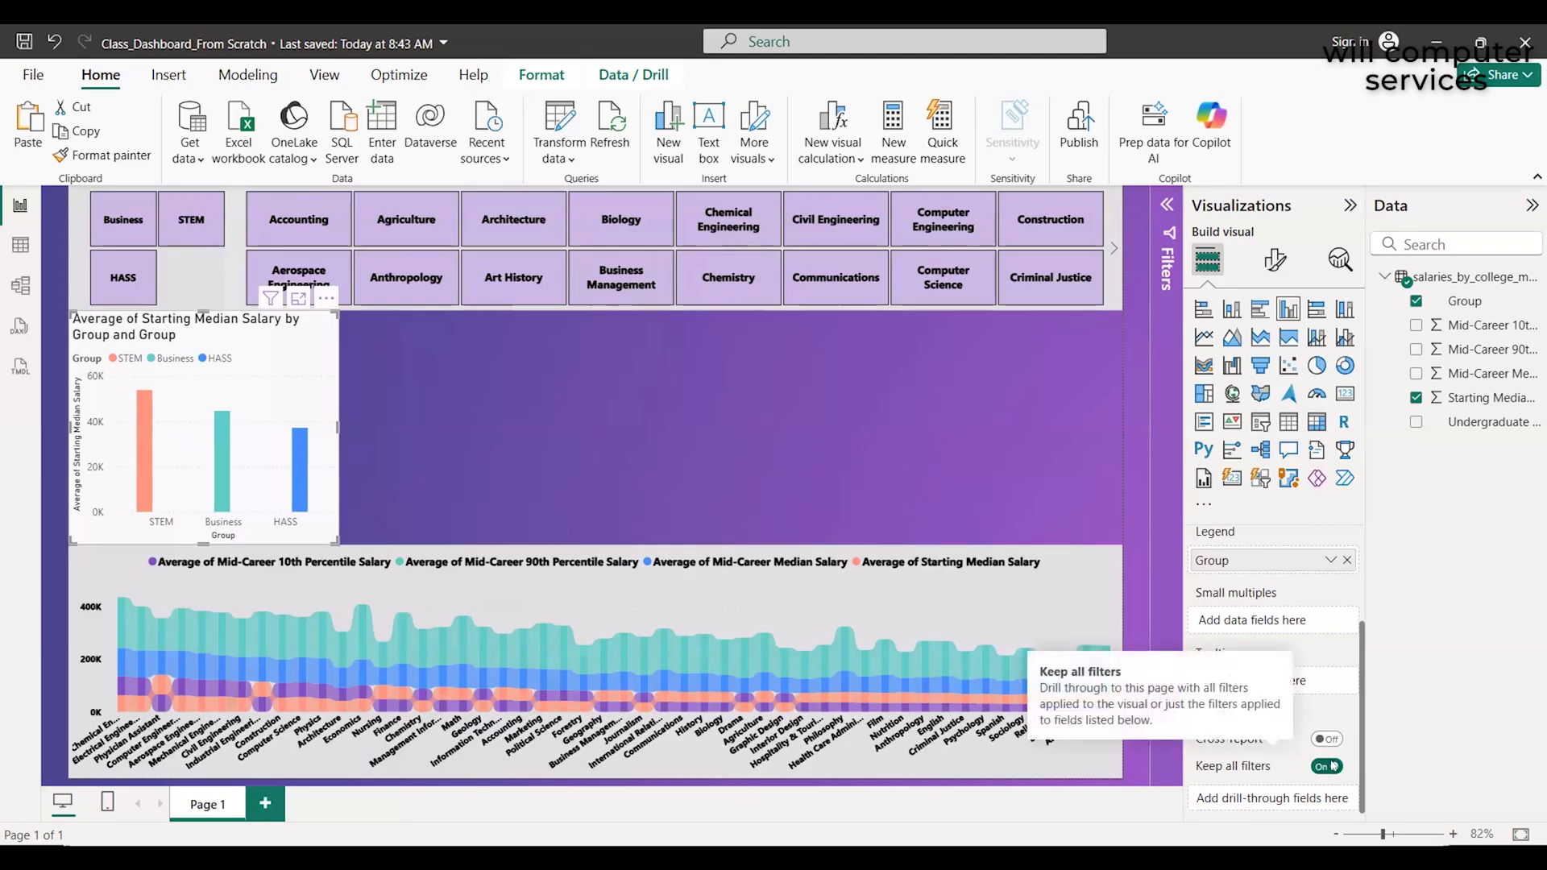
scroll(1333, 767, up, 3)
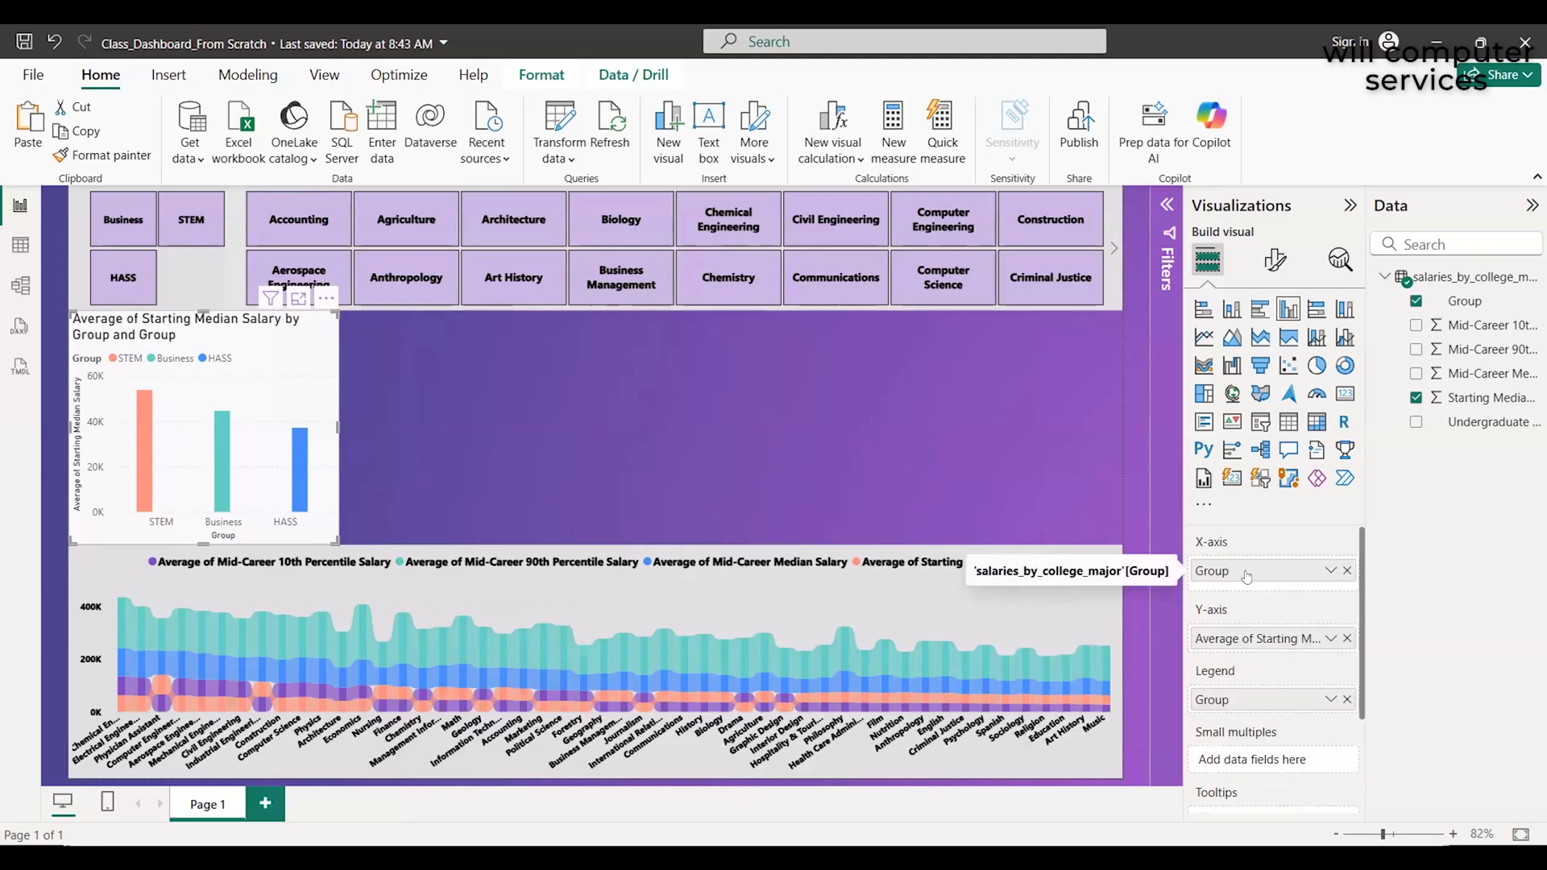
scroll(1281, 641, down, 2)
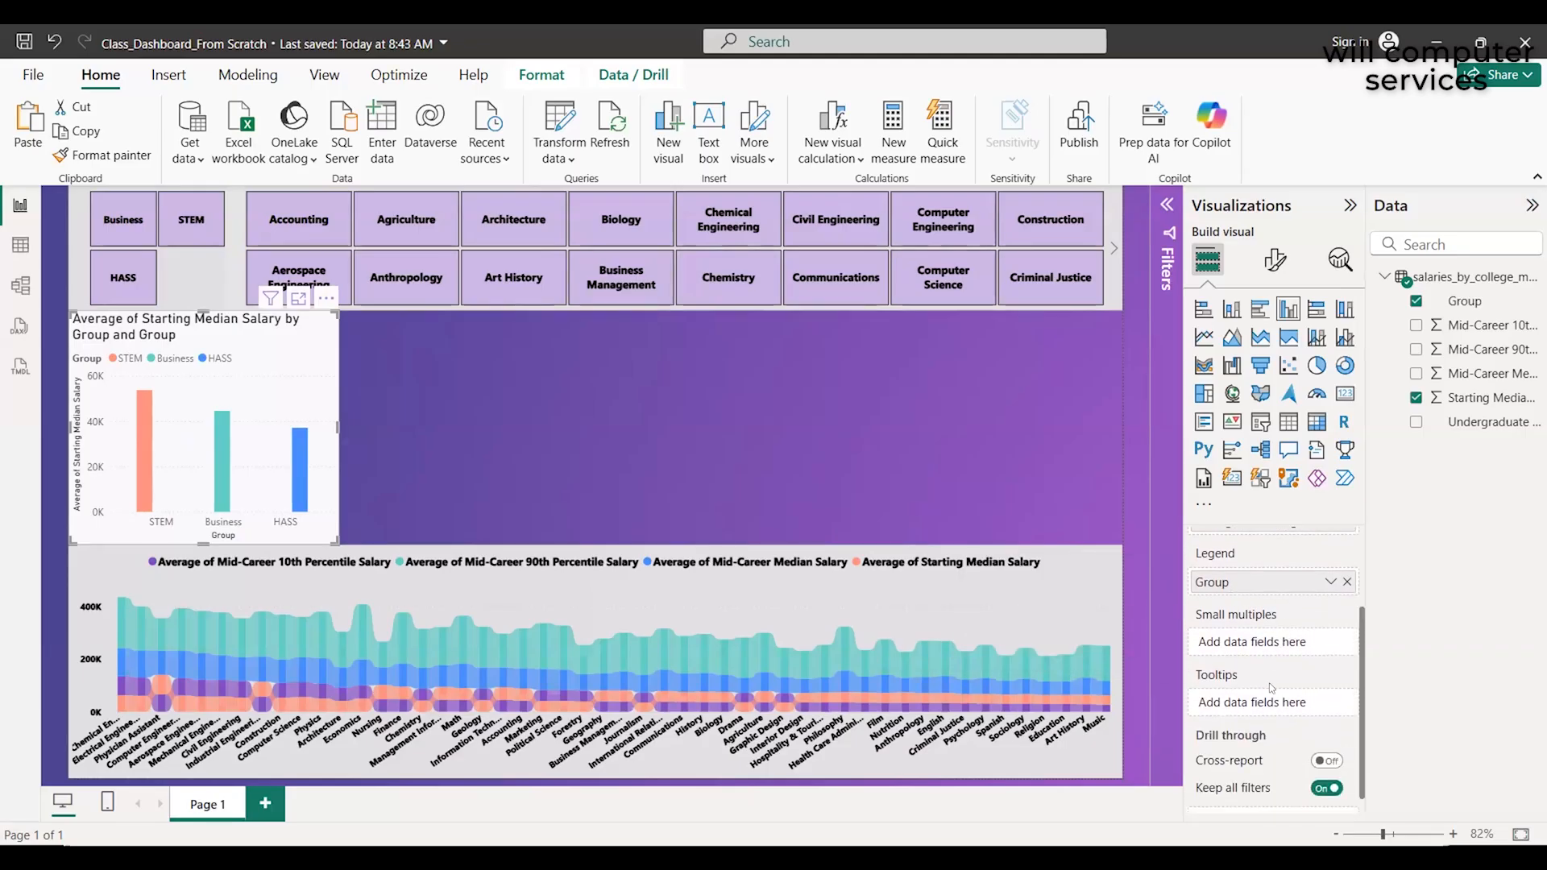
scroll(1272, 688, down, 1)
scroll(1272, 688, up, 3)
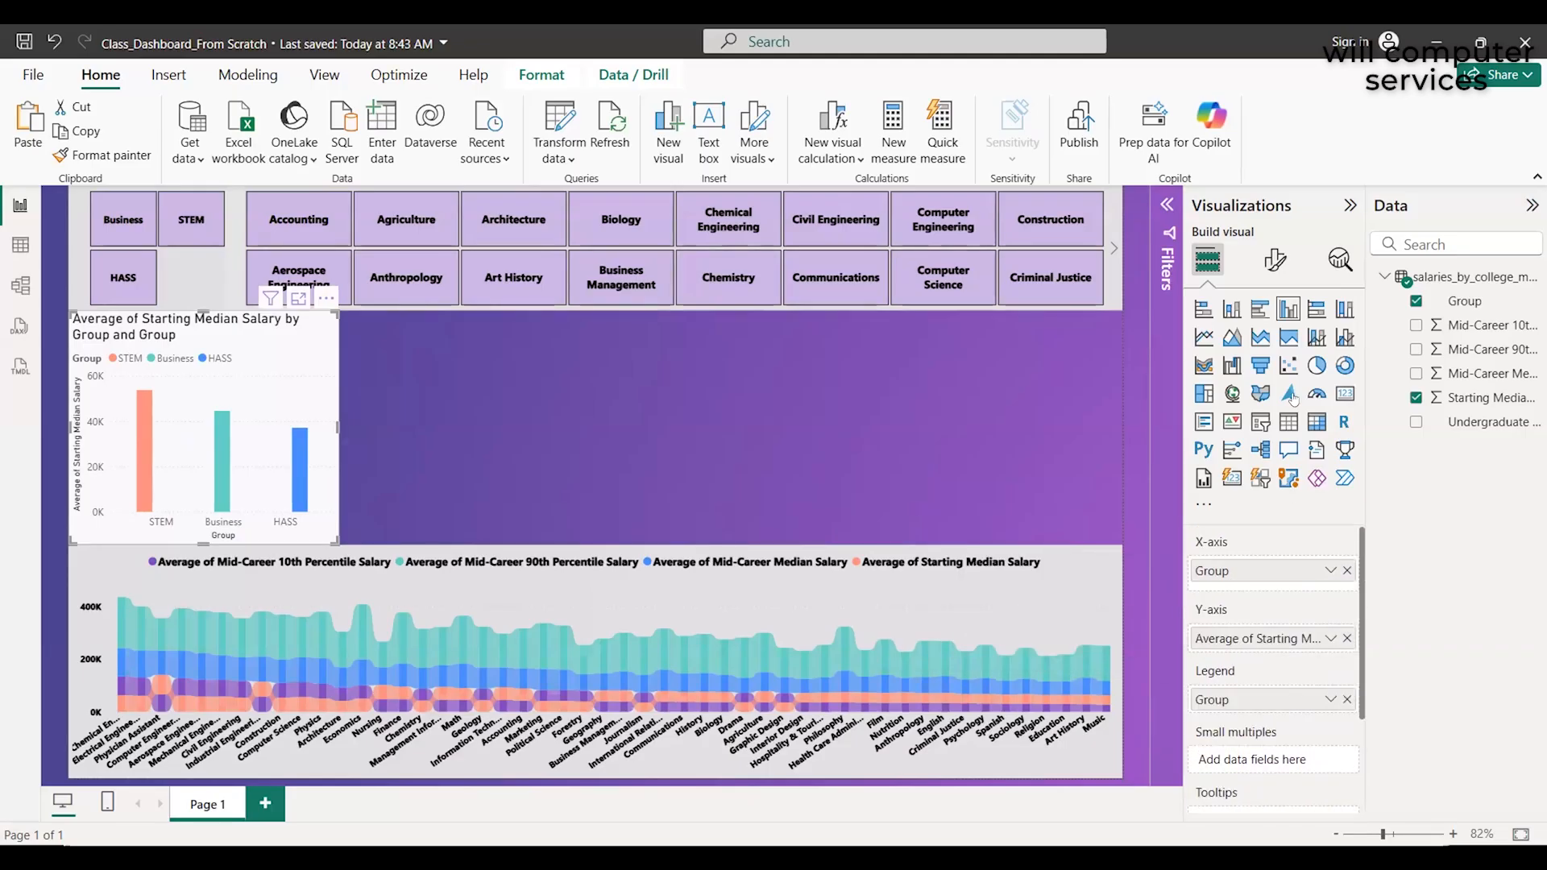
click(1274, 260)
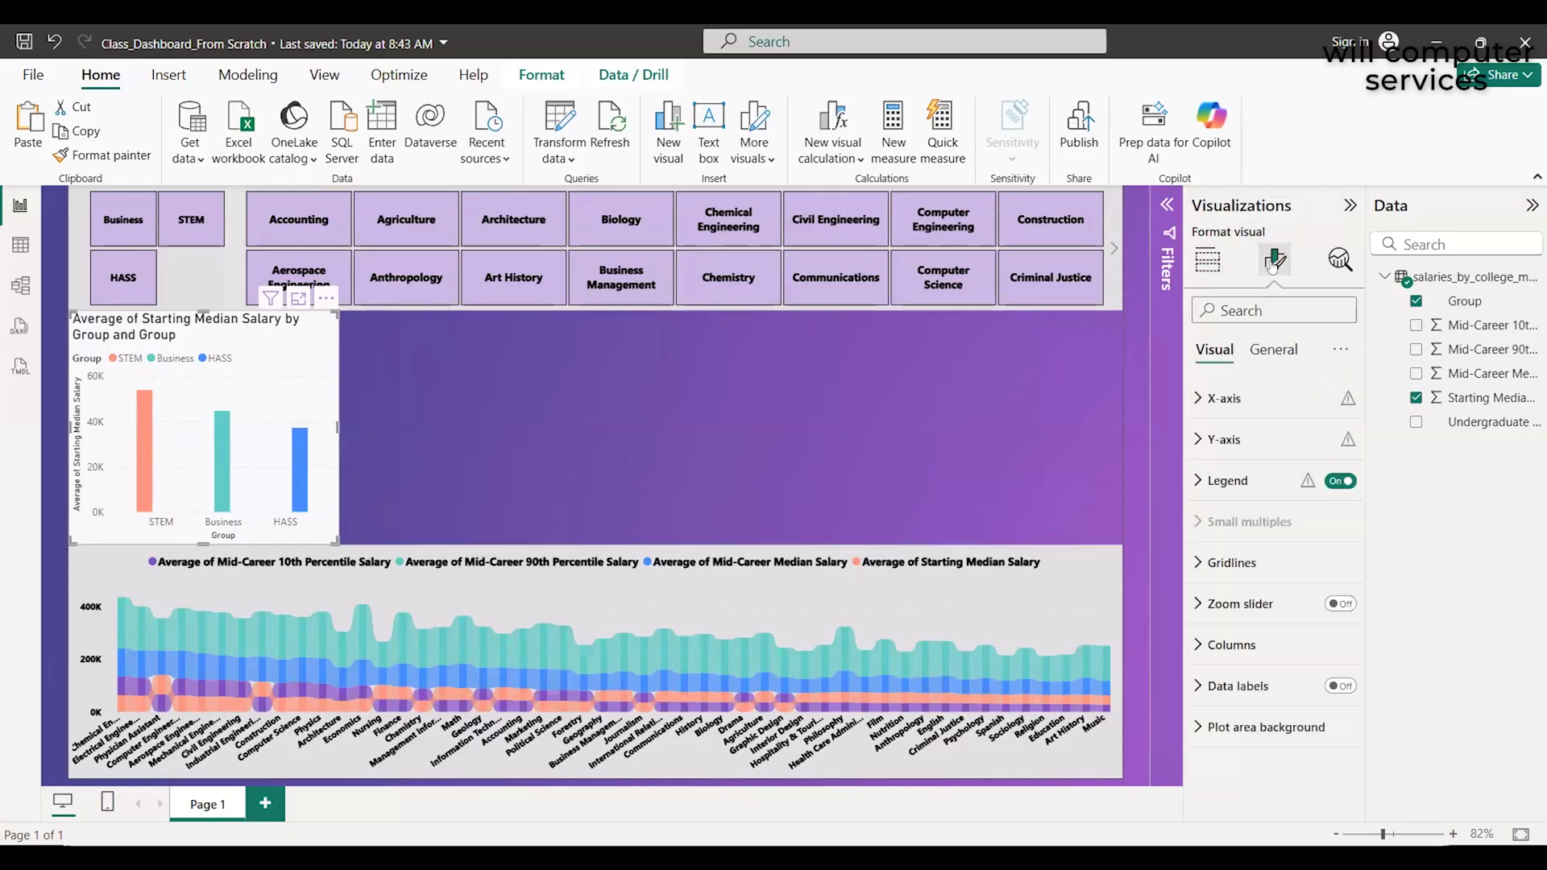
click(1198, 400)
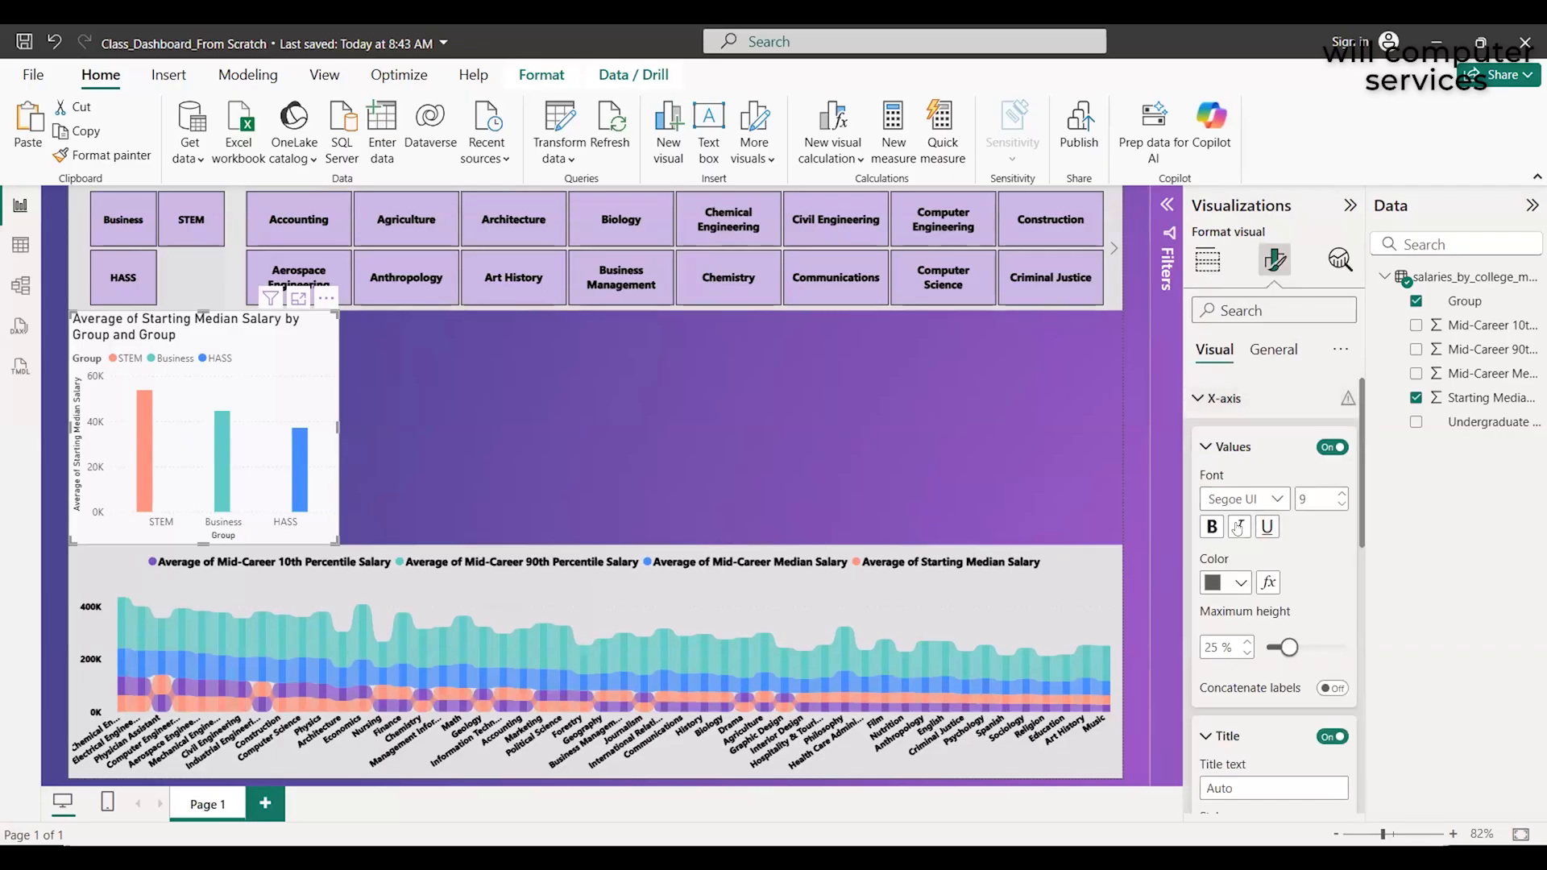
scroll(1236, 523, down, 2)
scroll(1237, 522, down, 5)
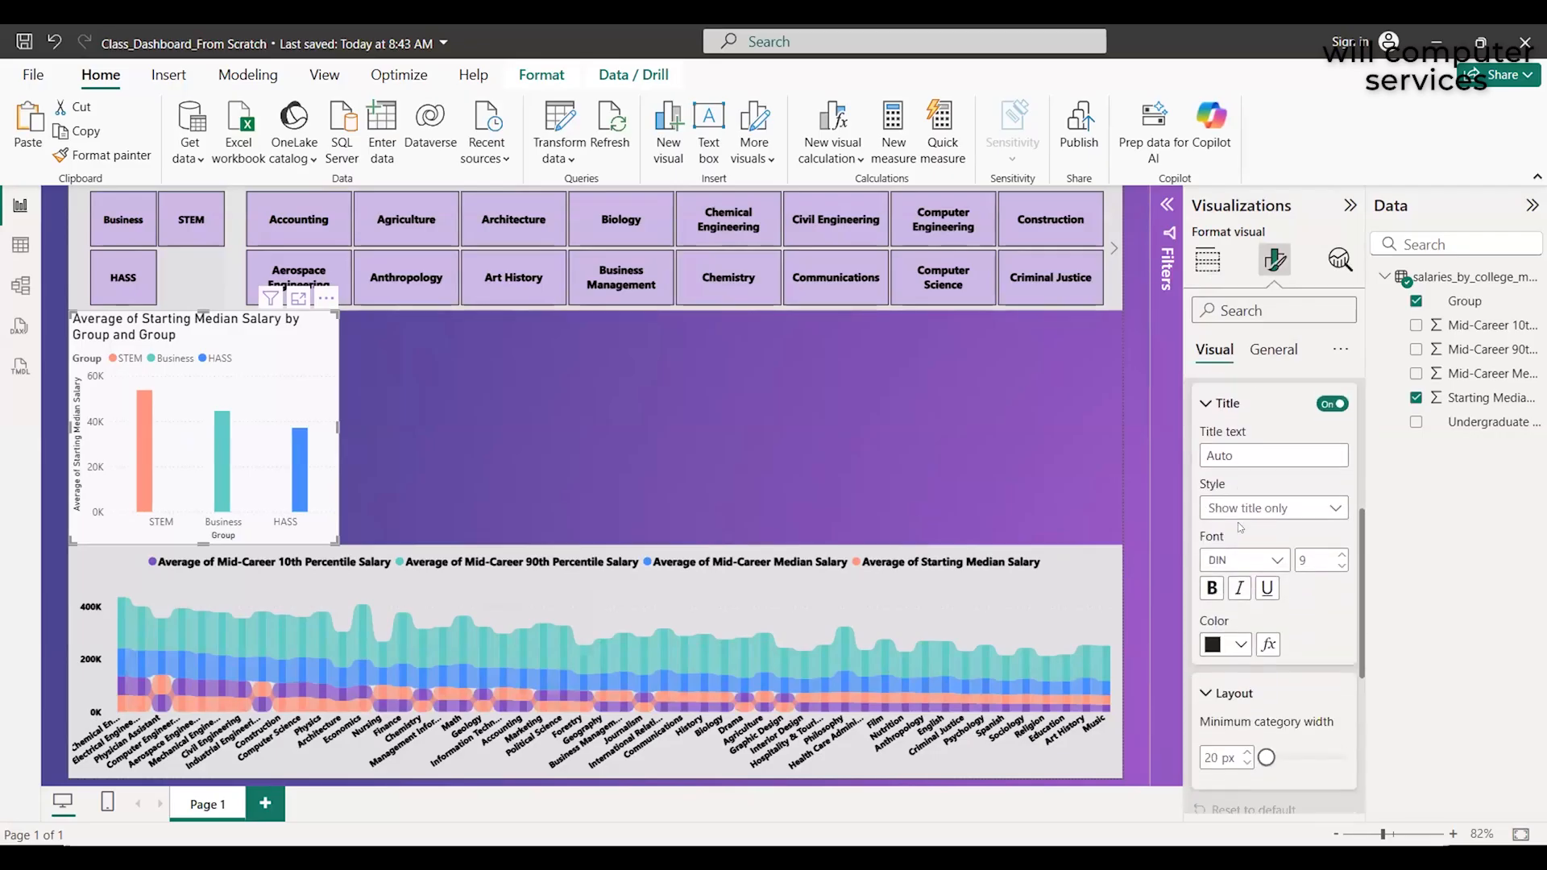
scroll(1238, 522, up, 5)
scroll(1241, 529, up, 3)
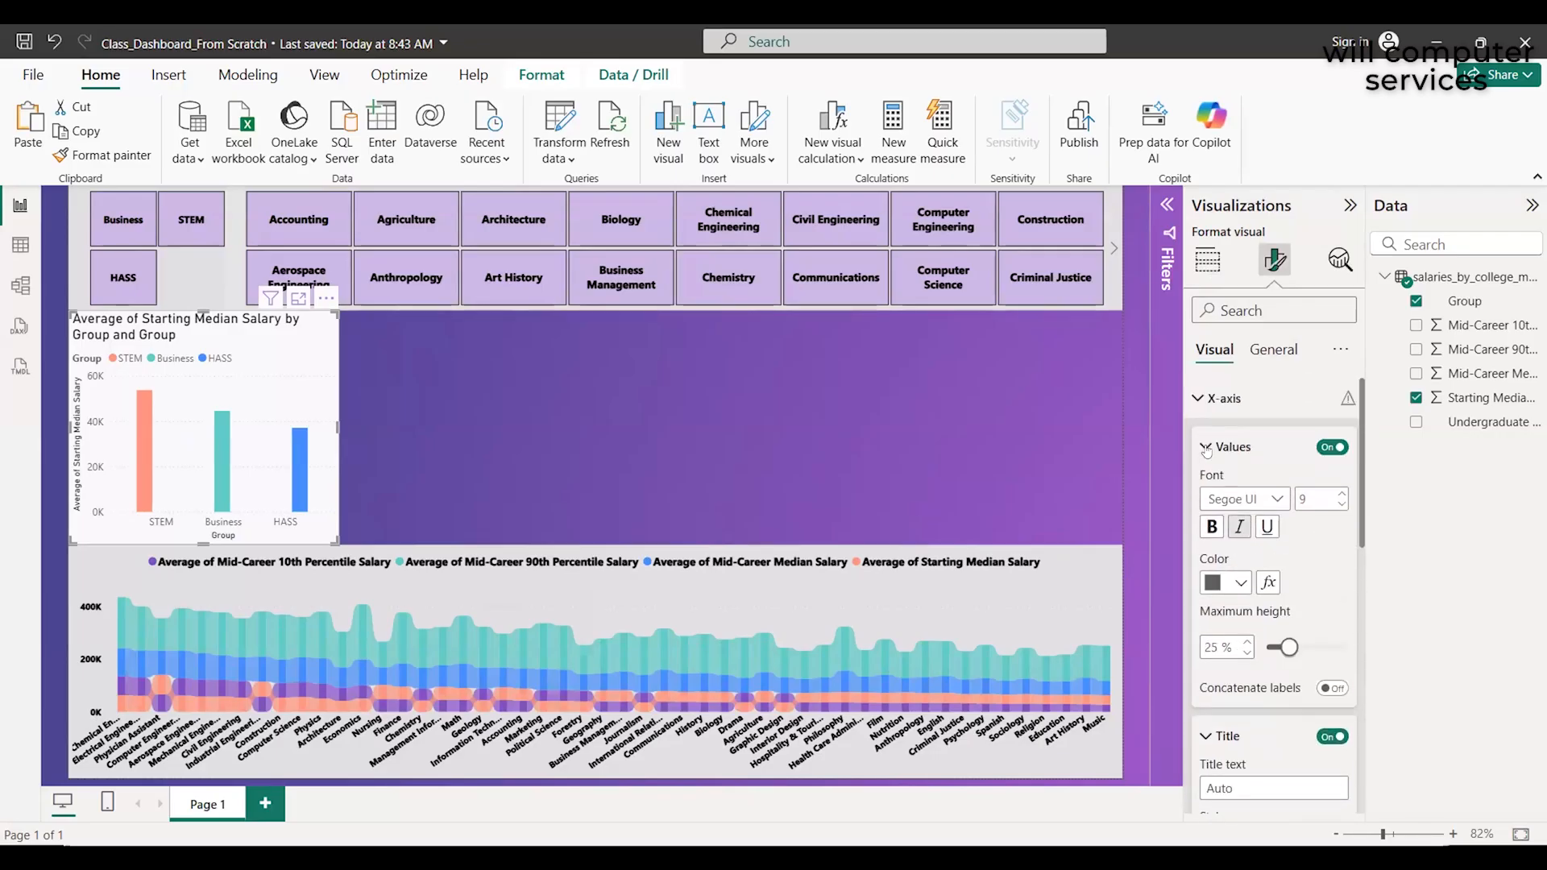
Clear the legend's title text in the Starting Median Salary column chart
click(1196, 401)
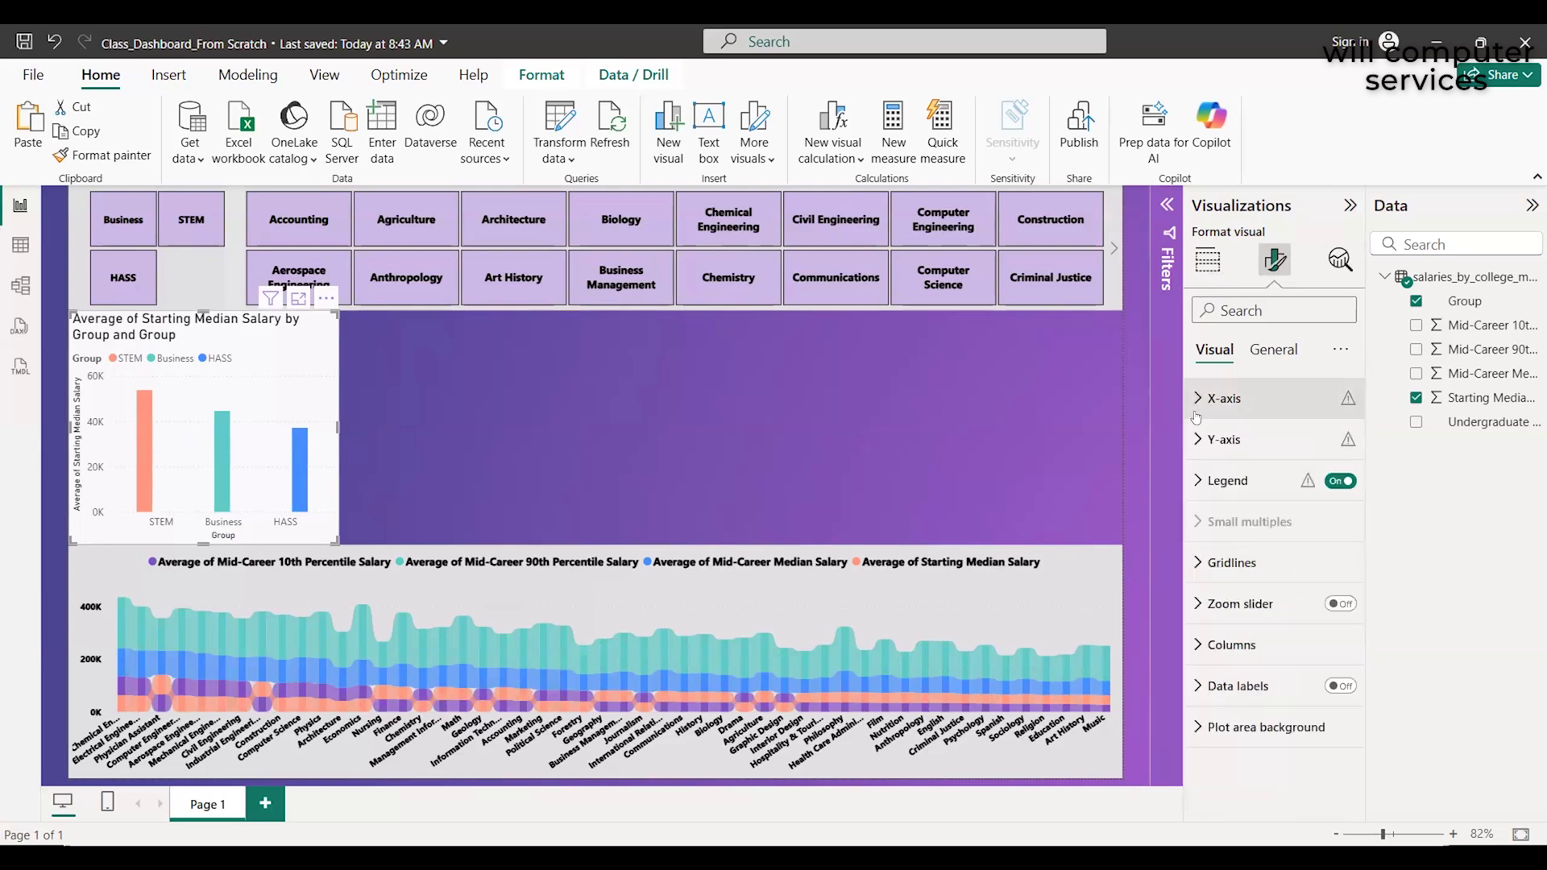
click(1198, 484)
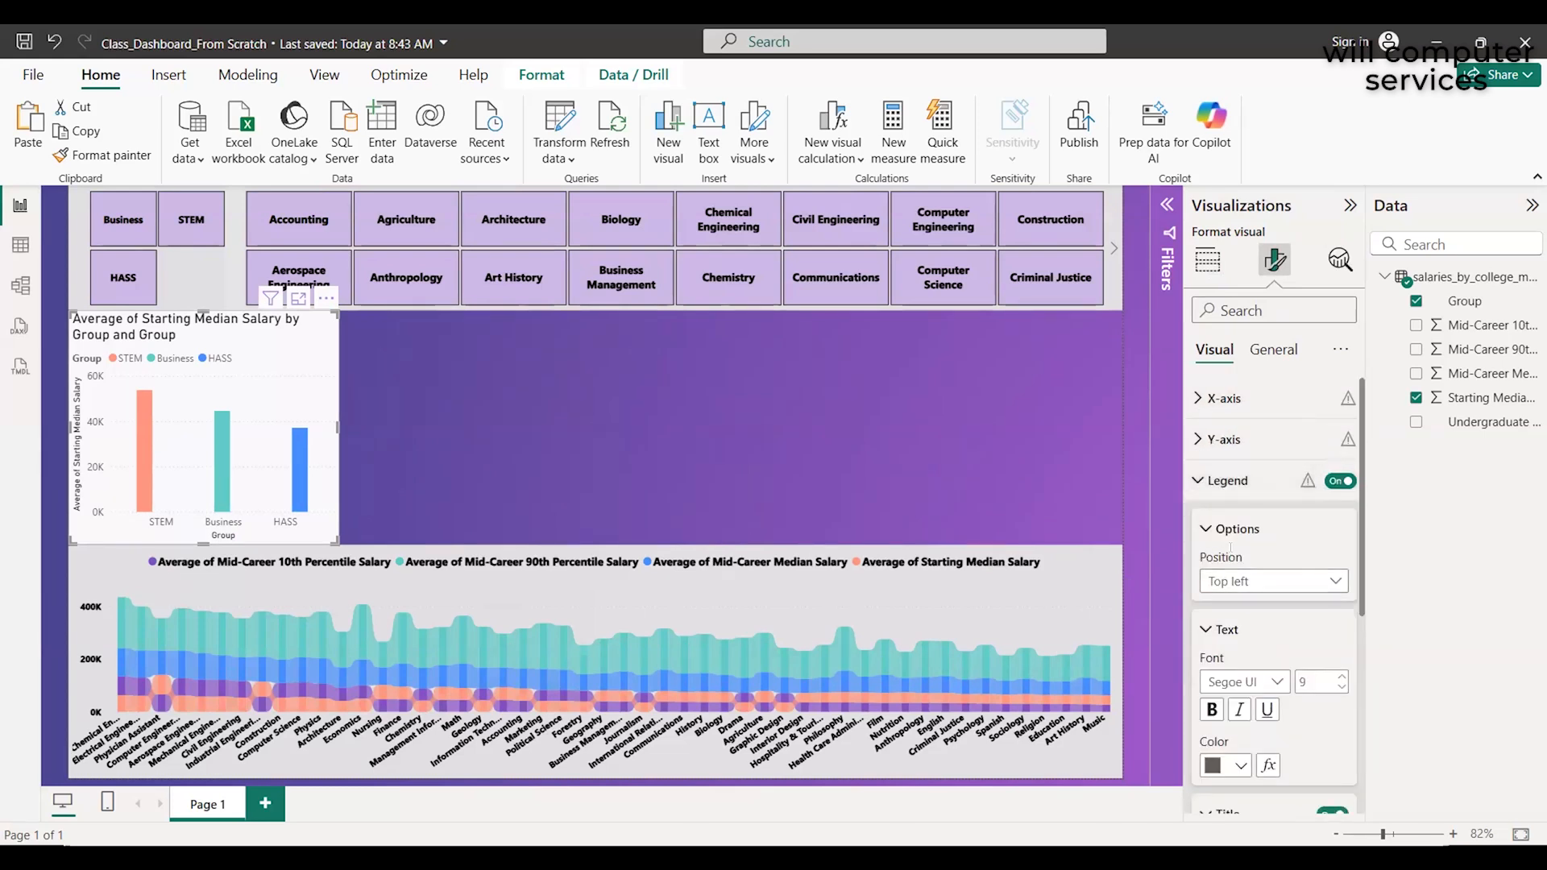
scroll(1289, 598, down, 3)
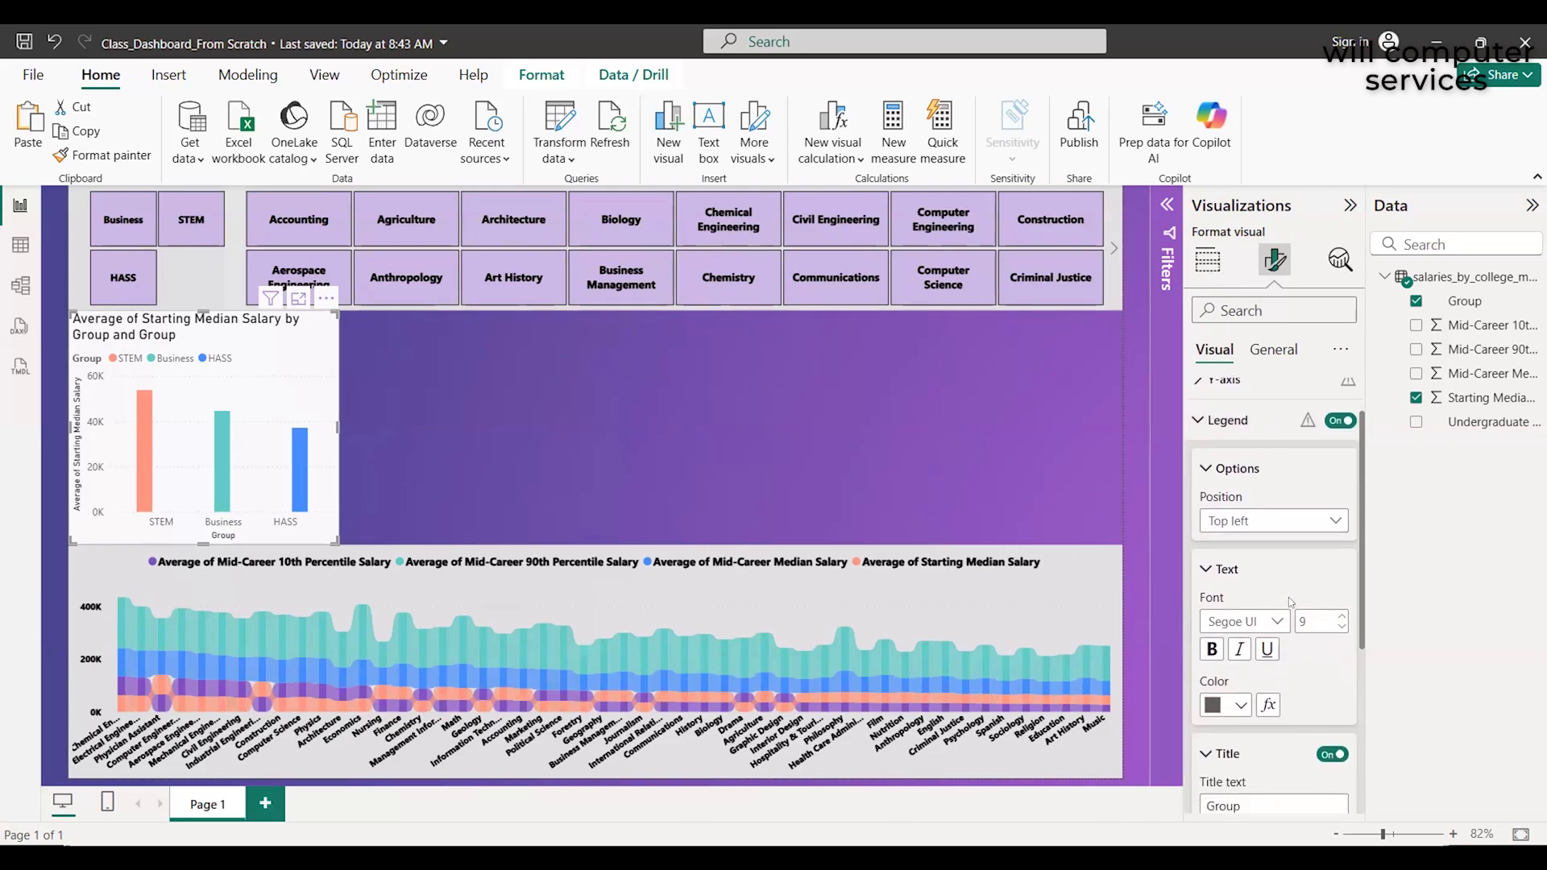
scroll(1289, 597, down, 3)
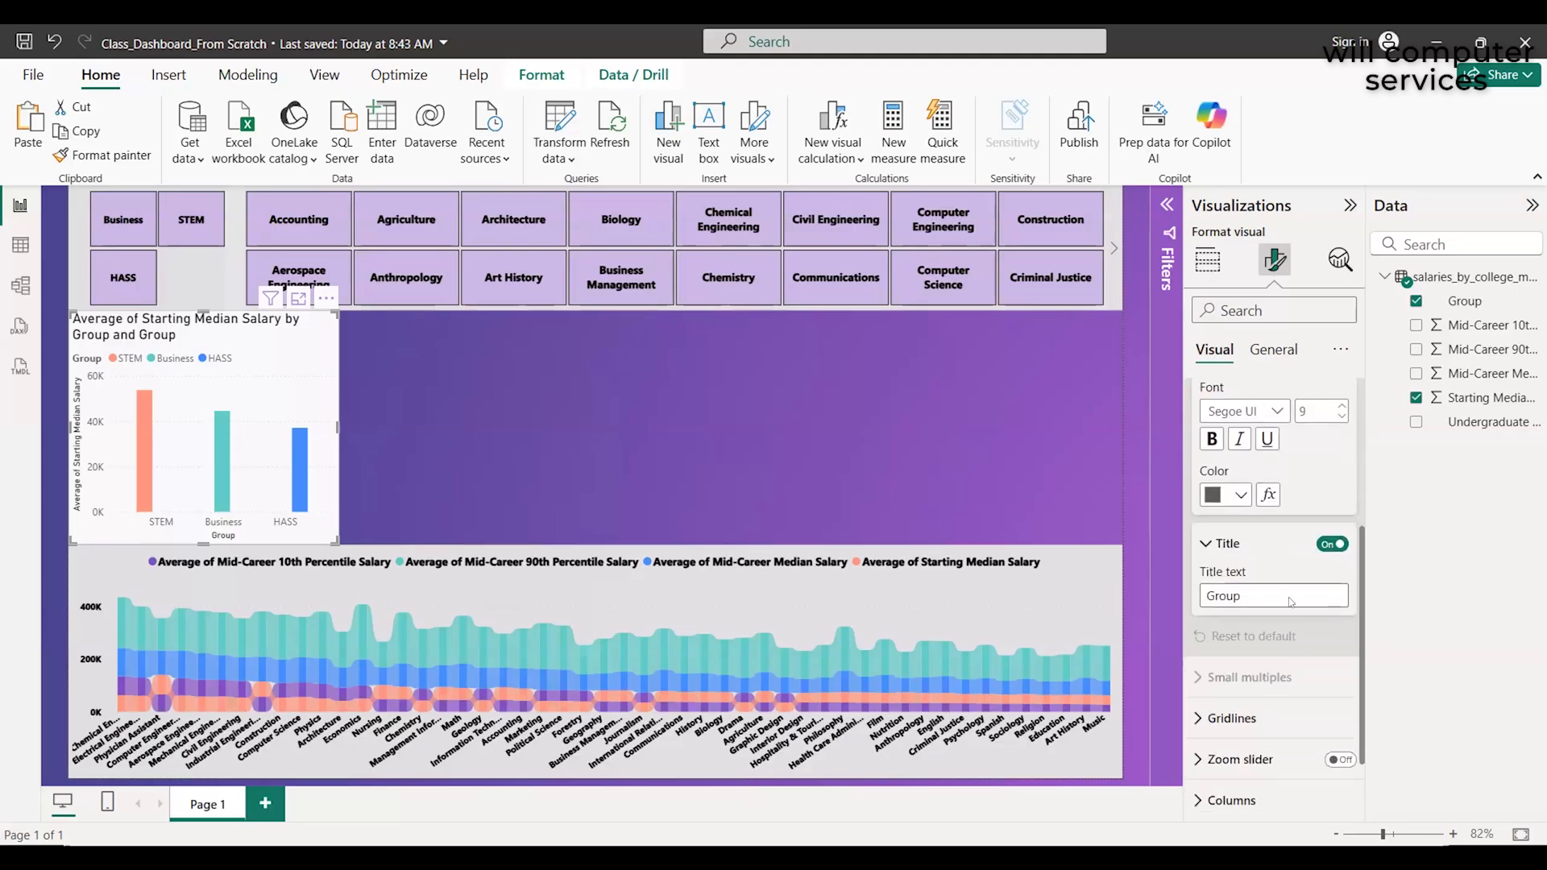
scroll(1290, 601, down, 1)
click(1260, 557)
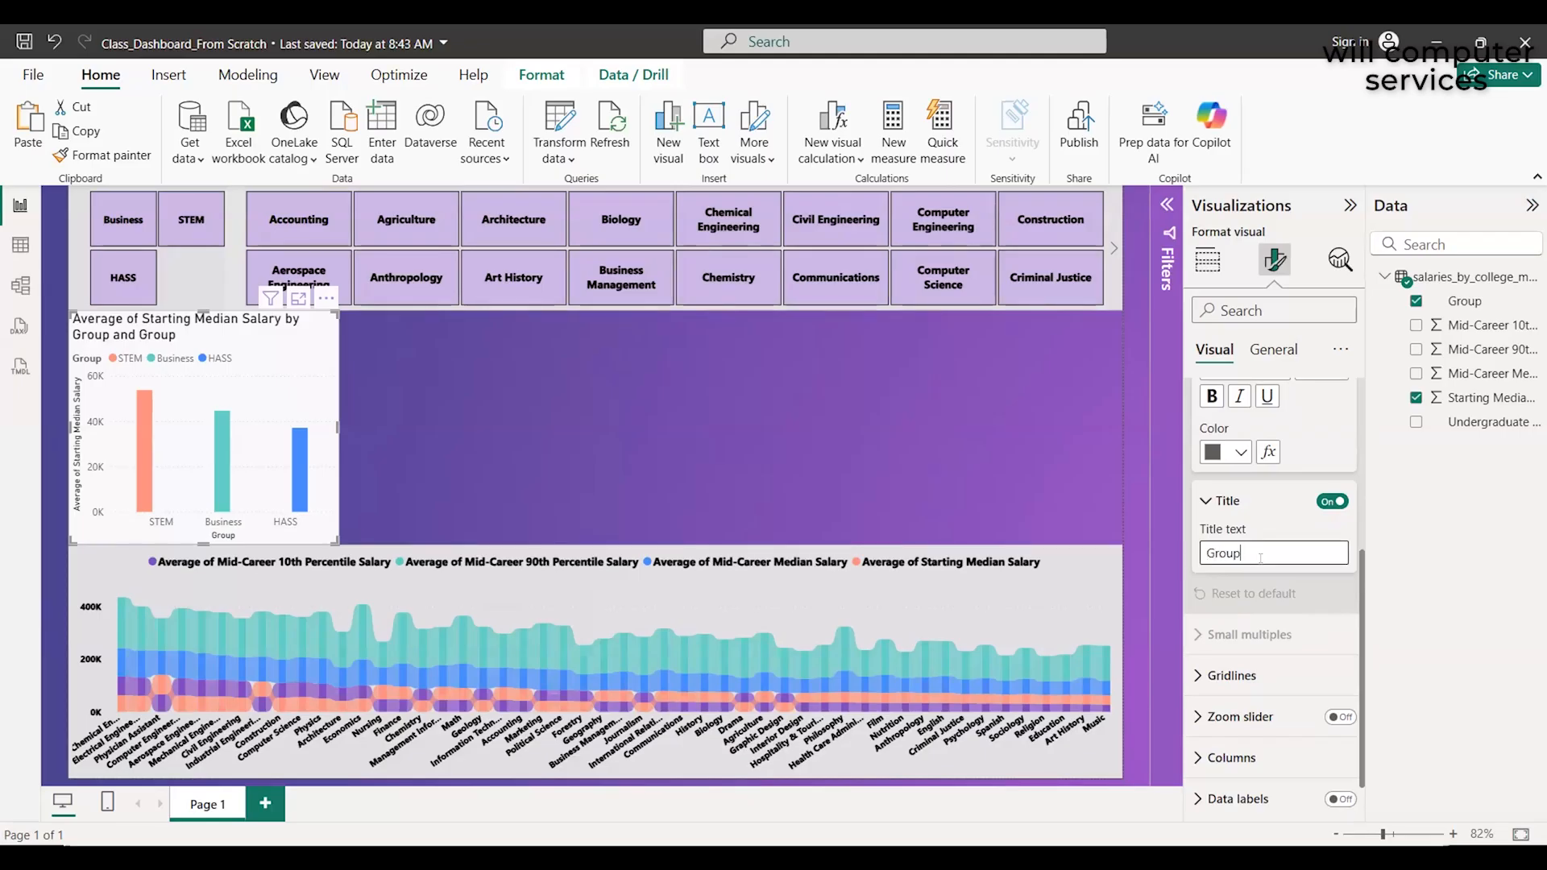
key(BackSpace)
key(BackSpace)
key(BackSpace)
key(BackSpace)
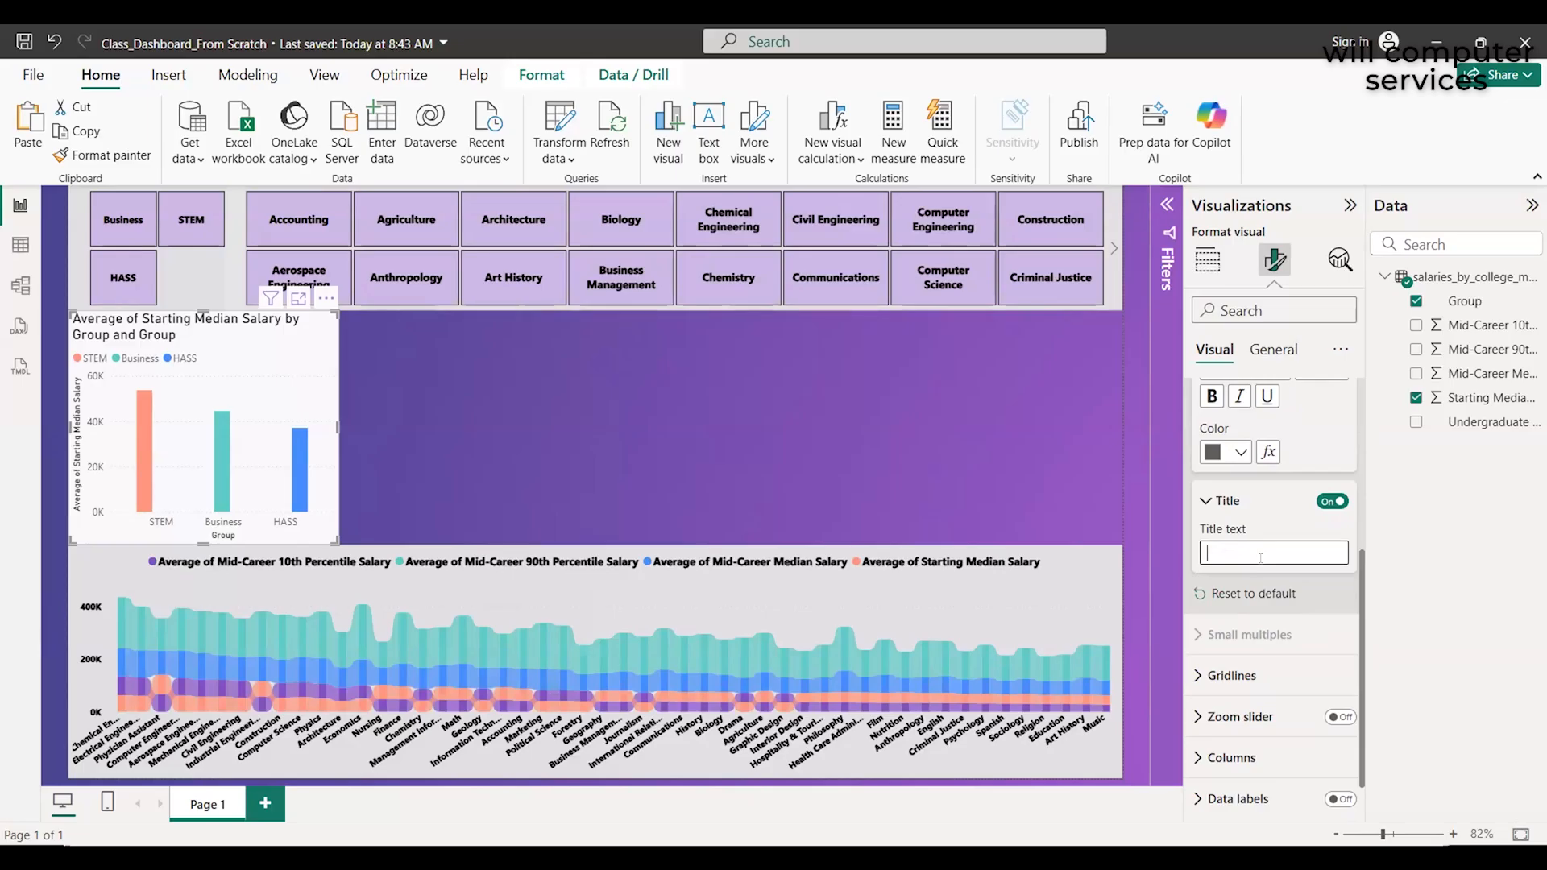
Restore Group as the legend's title text and turn the legend title off
click(1333, 501)
click(1333, 501)
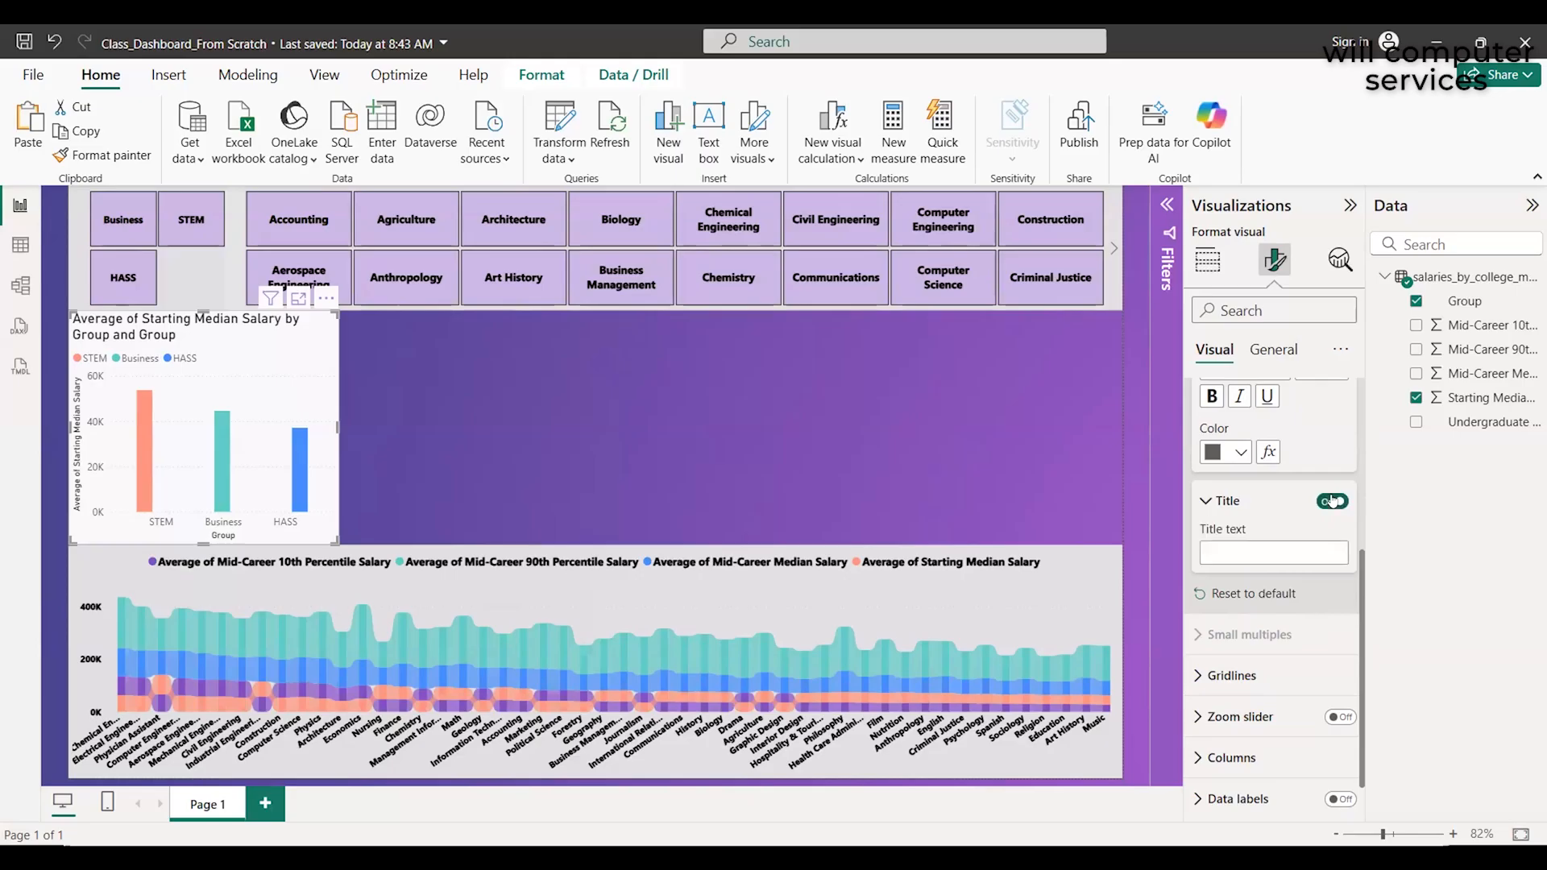
click(1334, 501)
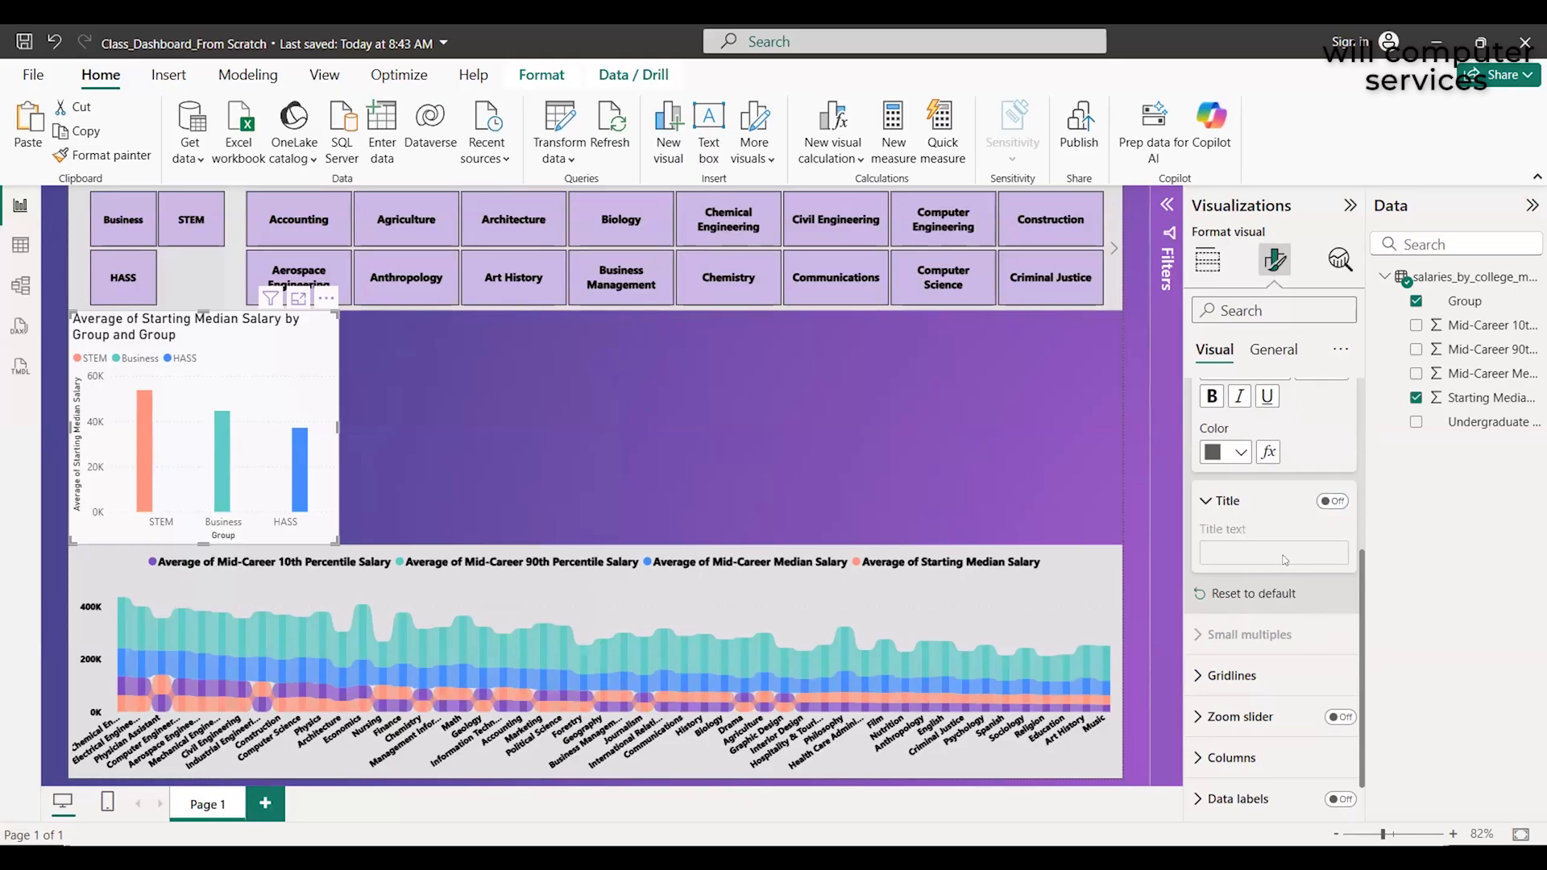
click(1334, 501)
click(1283, 558)
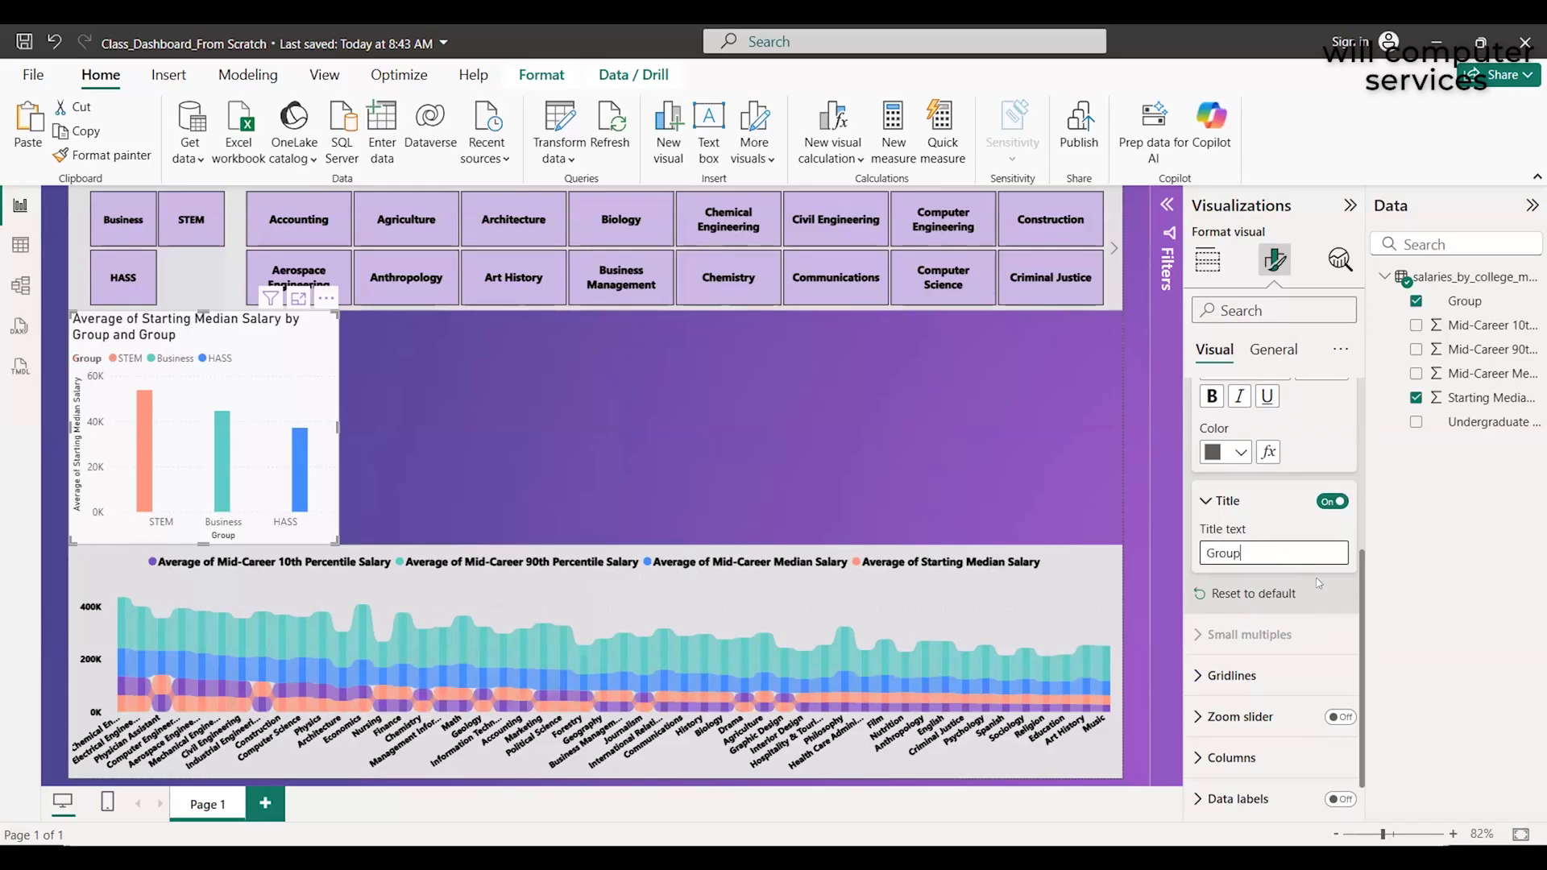
click(1334, 502)
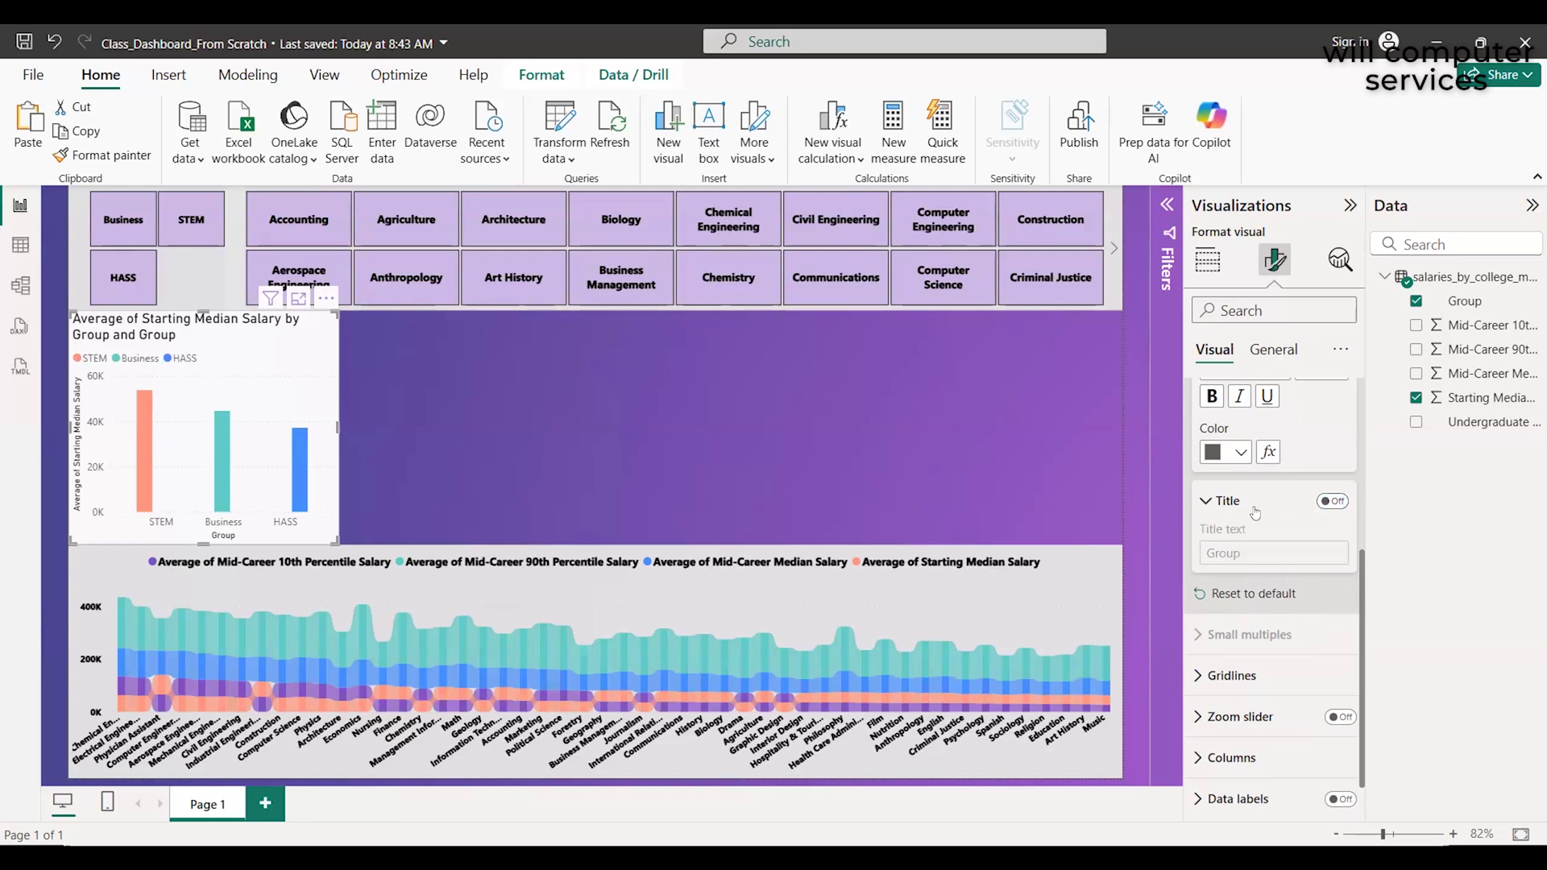
Turn off the column chart's legend
scroll(1256, 511, down, 1)
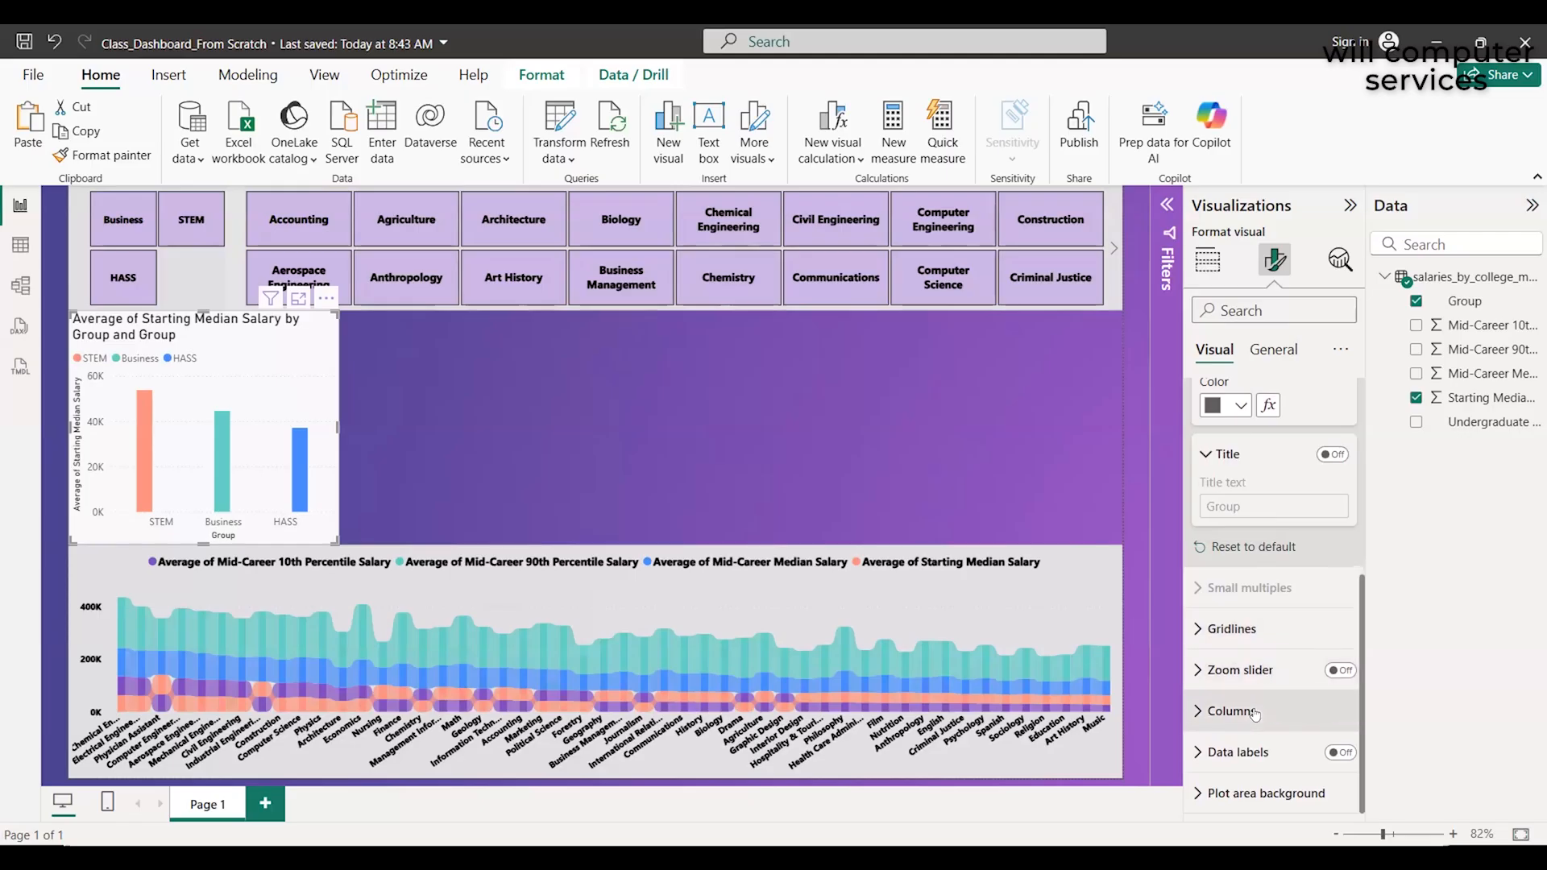
scroll(1254, 713, up, 5)
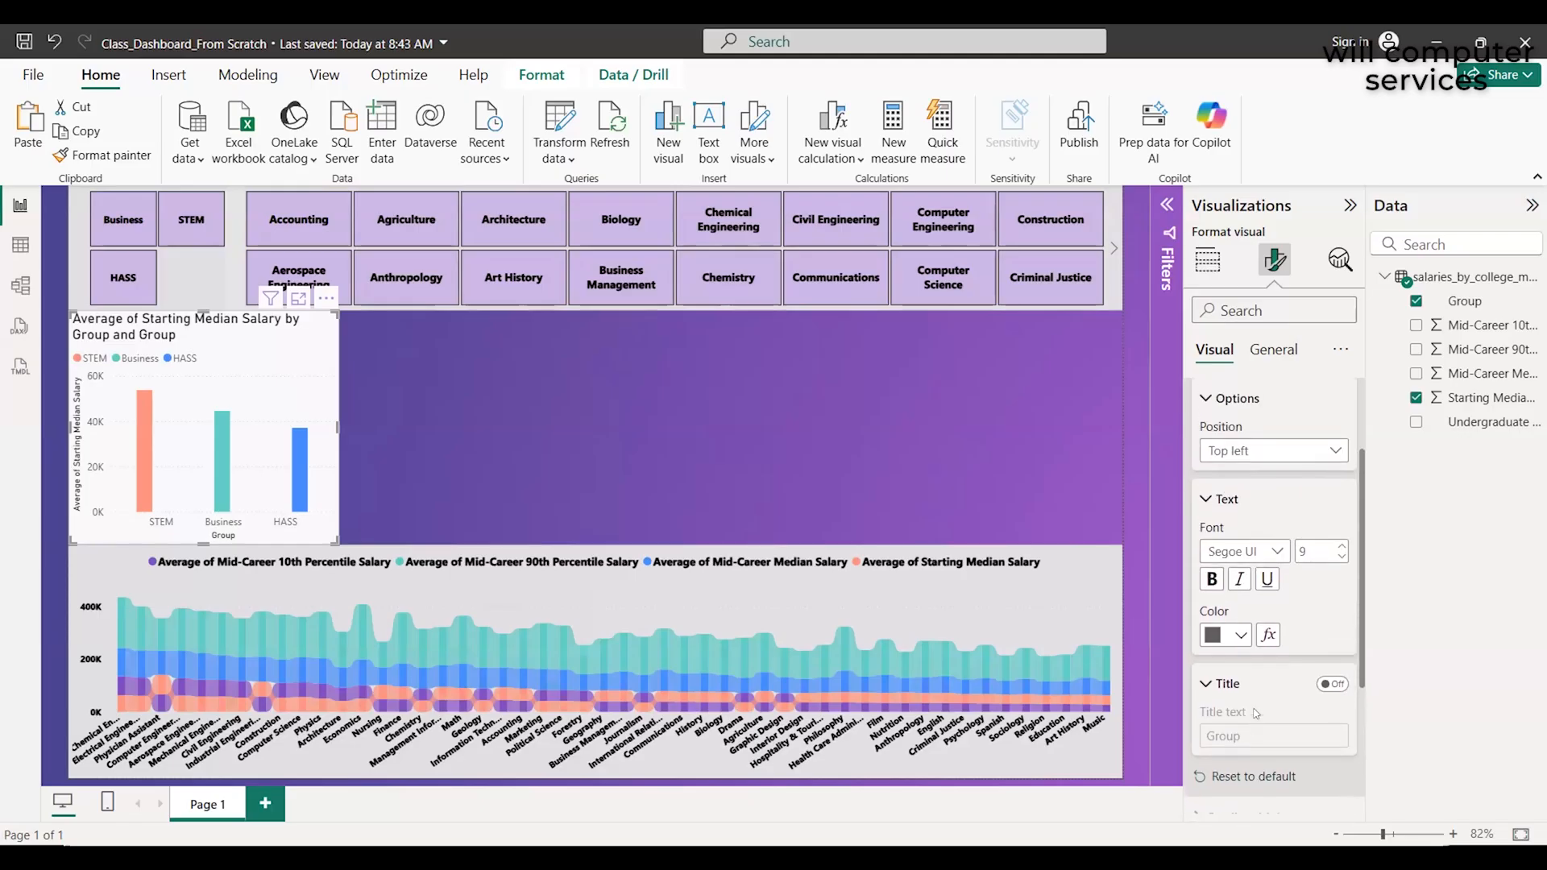
scroll(1254, 713, up, 3)
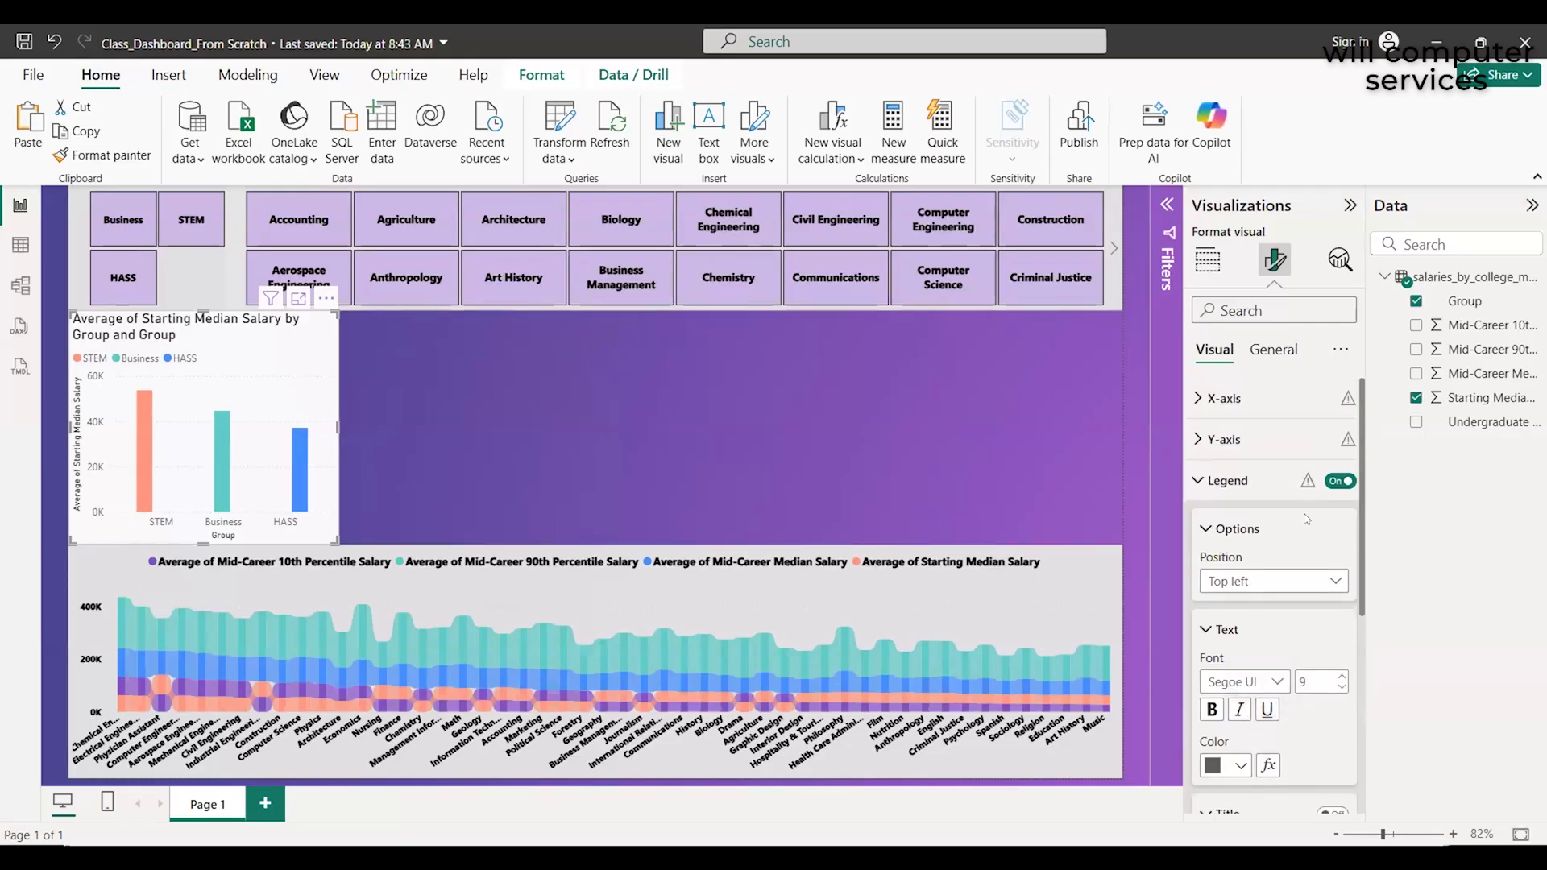
click(1342, 481)
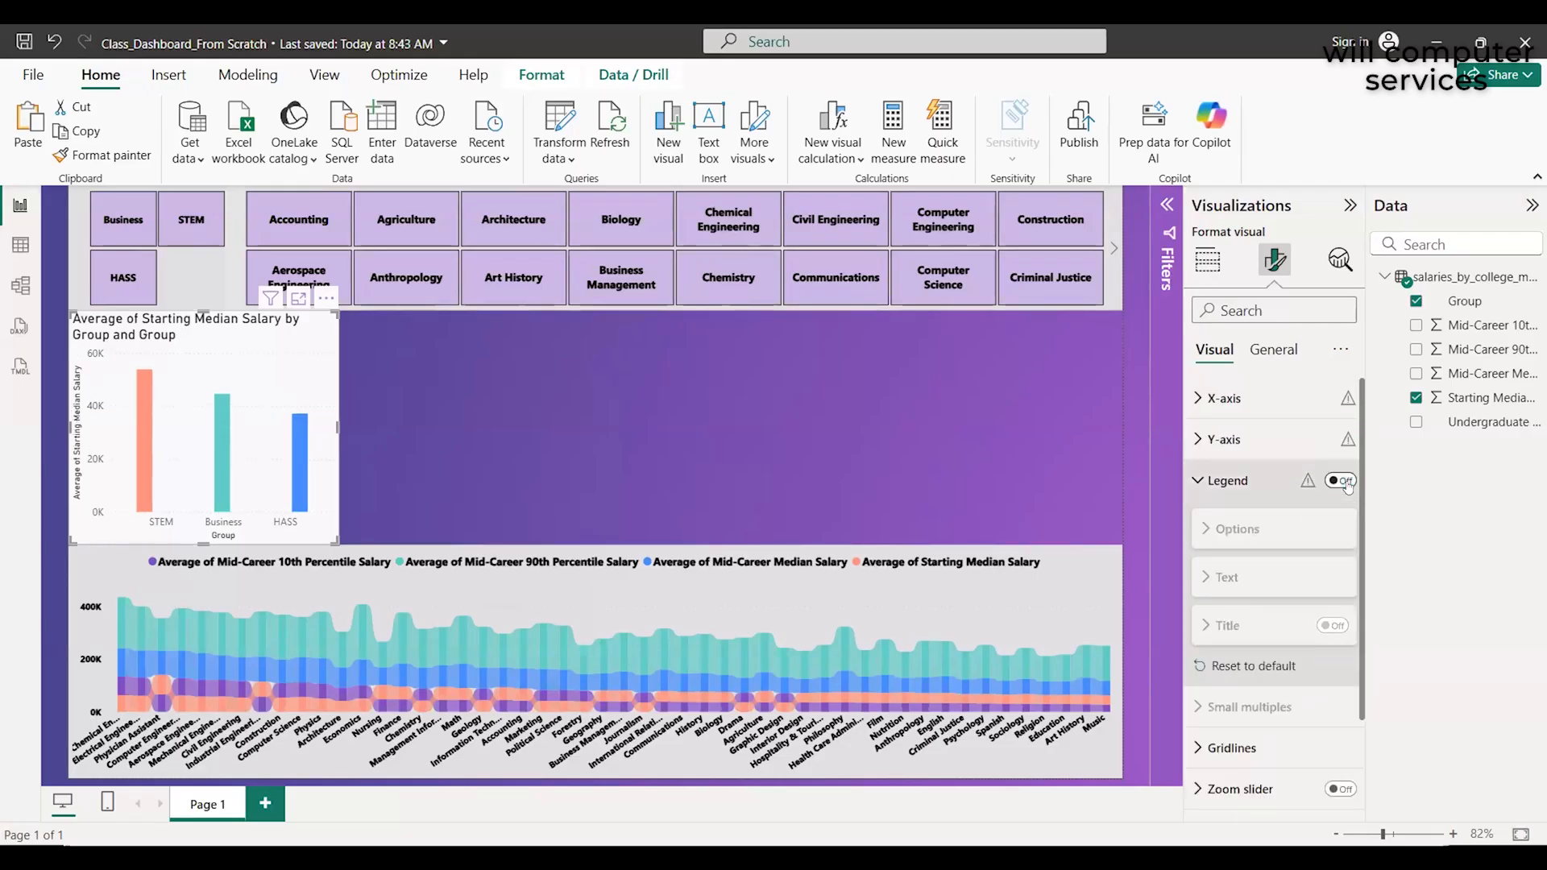
click(1342, 481)
click(1343, 481)
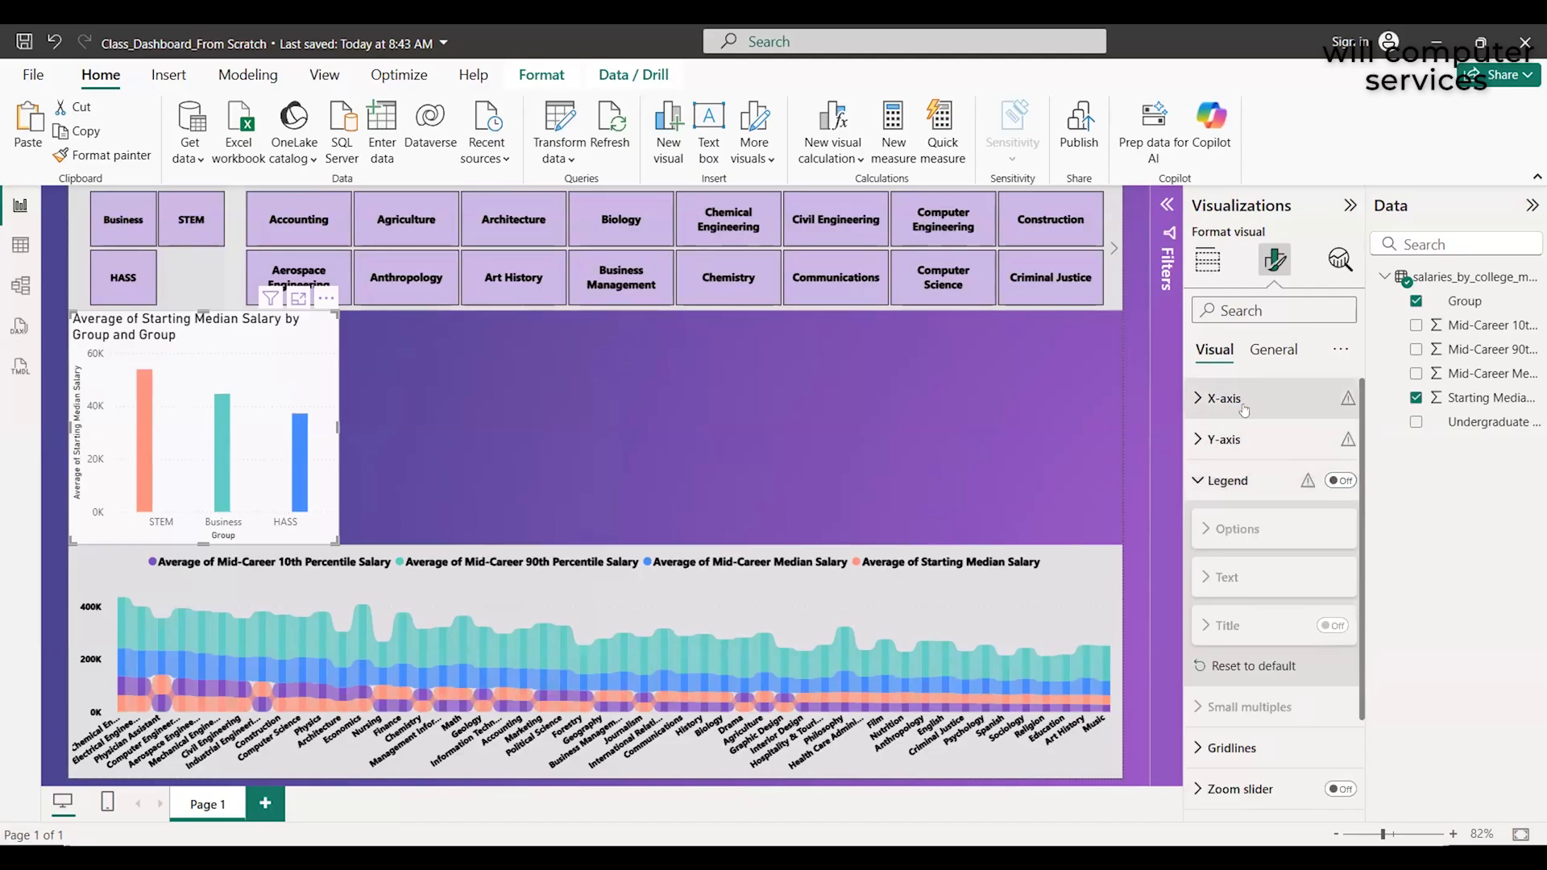
Try hiding the column chart's main title and show it again
scroll(1250, 547, down, 2)
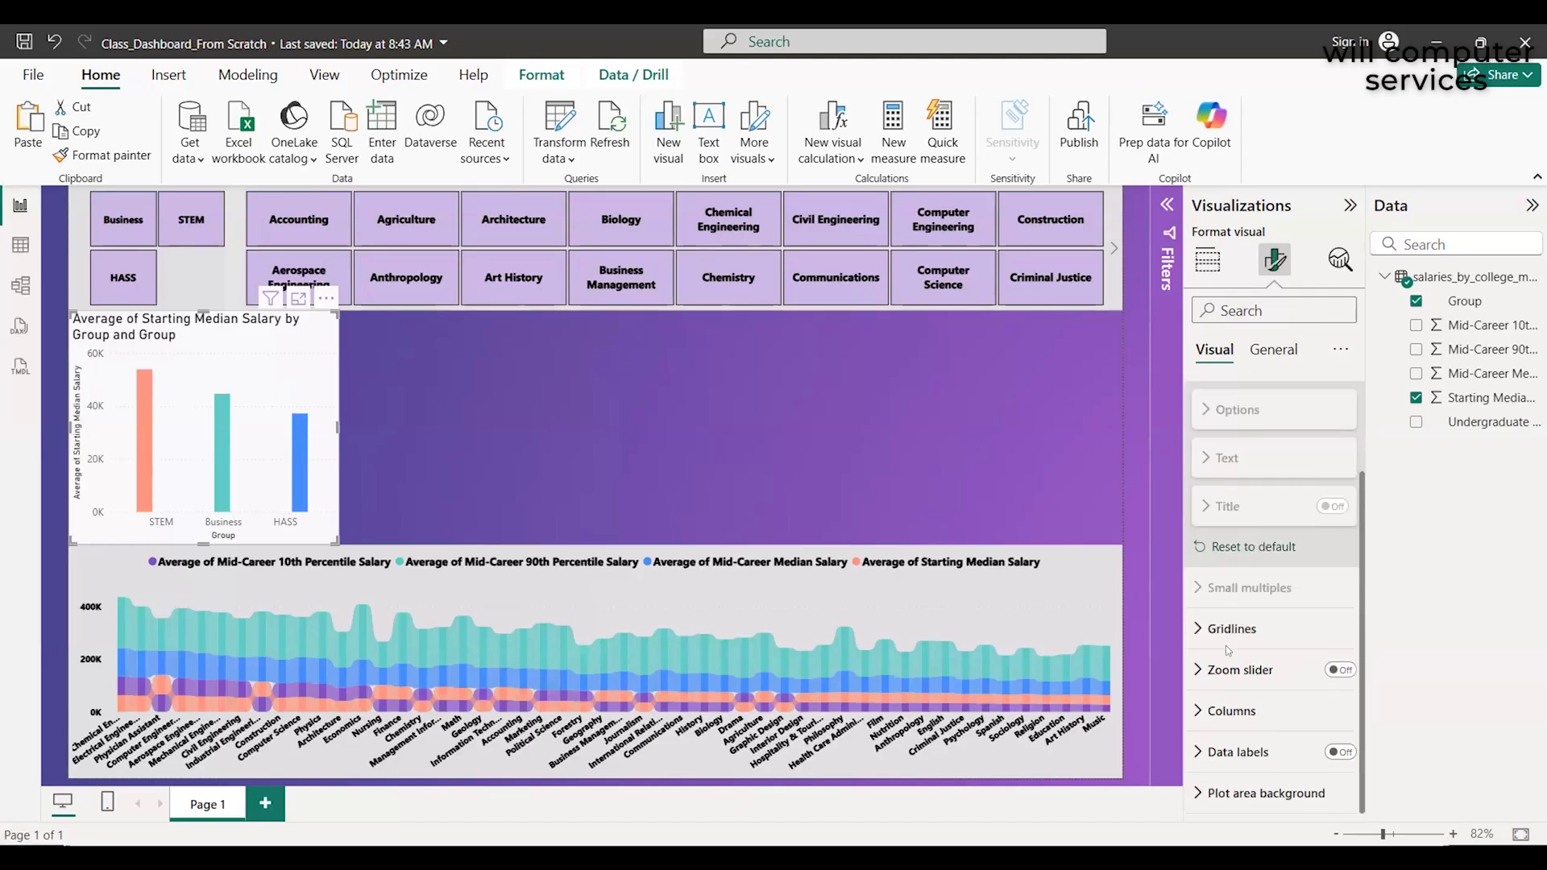
click(1266, 350)
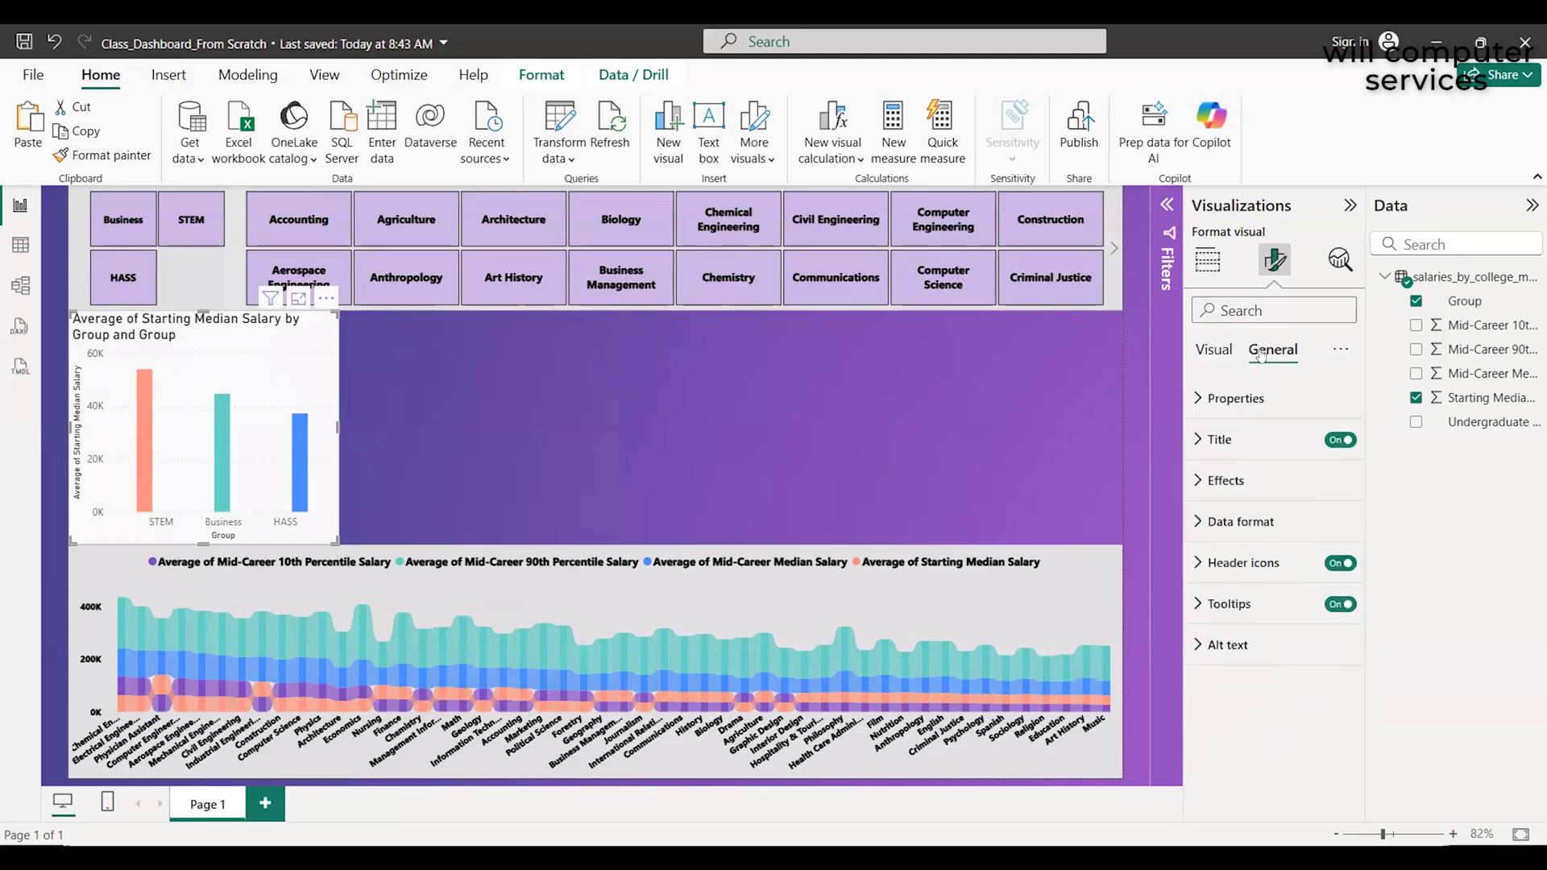
click(1337, 439)
click(1337, 439)
click(1338, 439)
click(1338, 438)
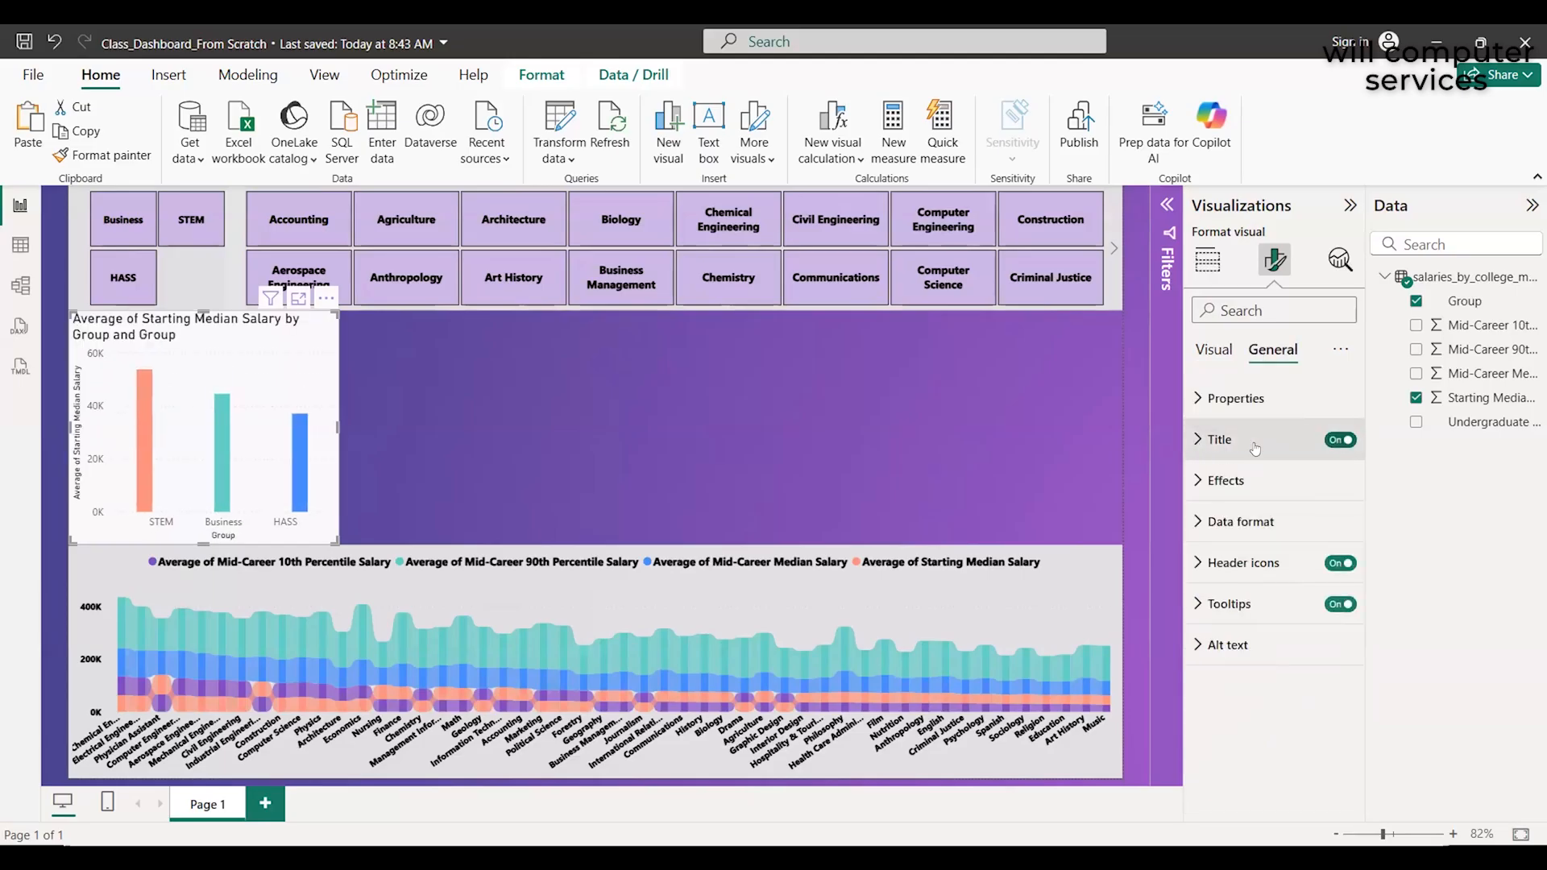
Shorten the chart's title text to "Average of Starting Median Salary by Group" by removing the repeated "and Group"
click(1197, 445)
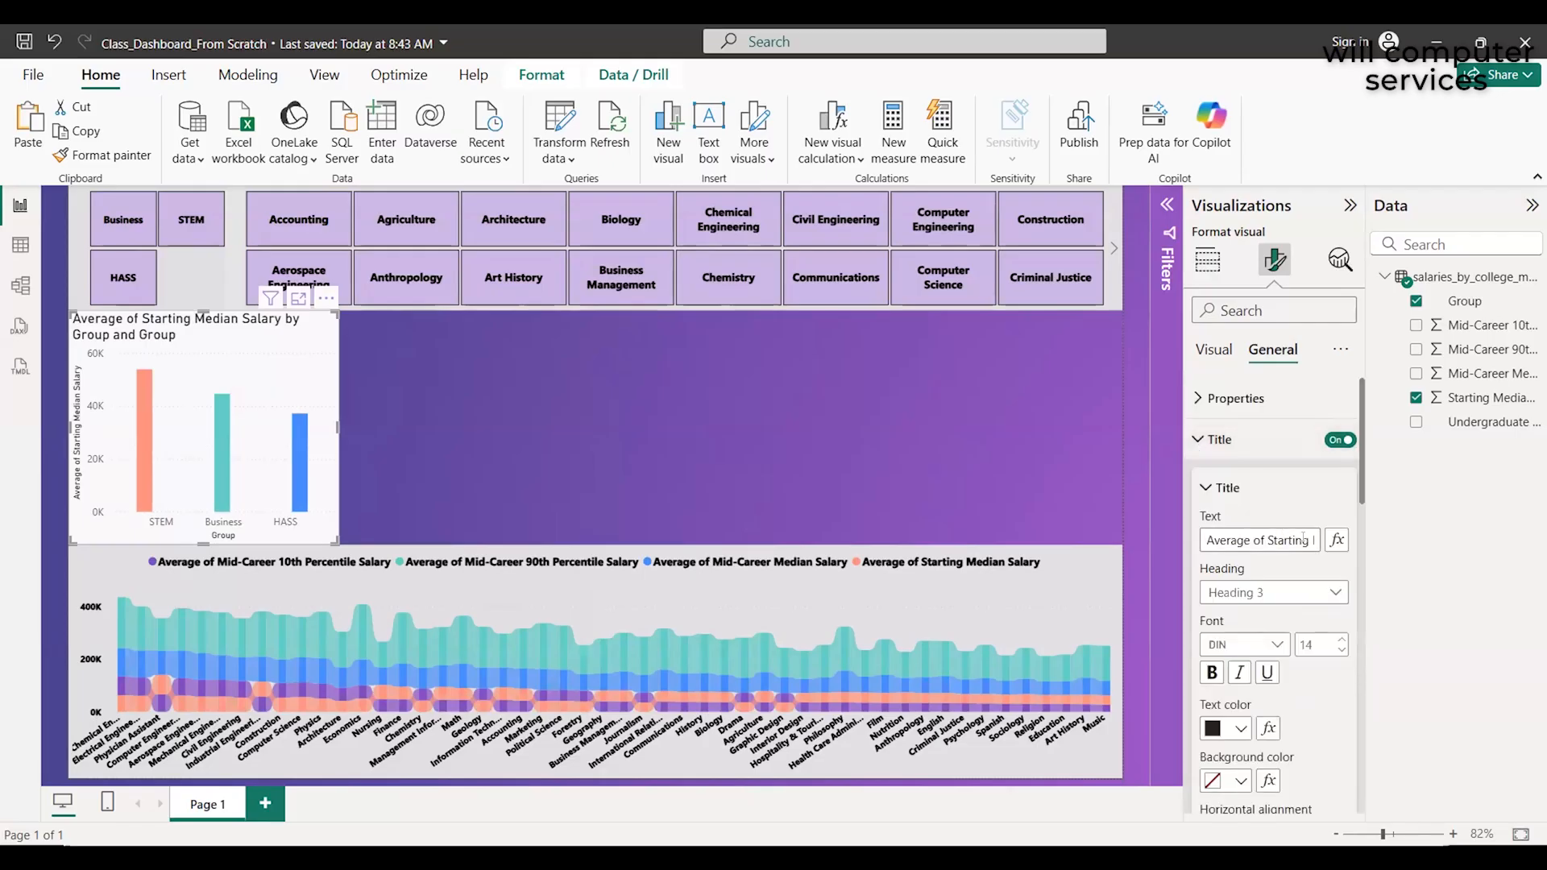
key(Right)
key(Right)
key(Right)
key(Right)
key(Right)
key(Right)
key(Right)
key(Right)
key(Right)
key(Right)
key(Right)
key(Right)
key(Right)
key(Right)
key(Right)
key(Right)
key(Right)
key(Right)
key(Right)
key(Right)
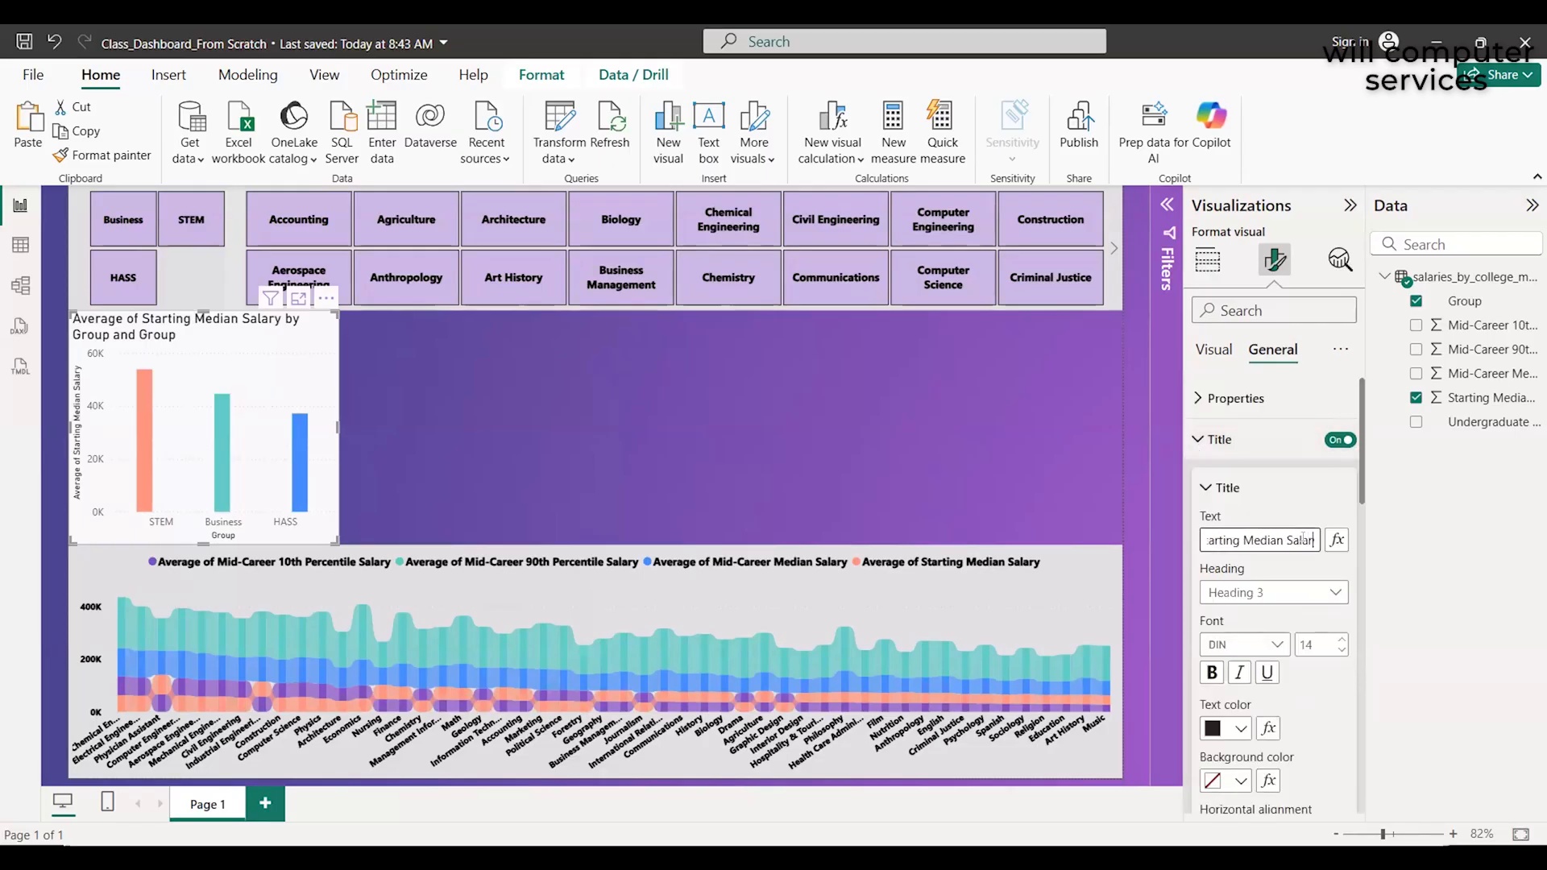
key(BackSpace)
key(BackSpace)
key(BackSpace)
key(BackSpace)
key(BackSpace)
key(BackSpace)
key(BackSpace)
key(BackSpace)
key(BackSpace)
key(BackSpace)
click(1301, 489)
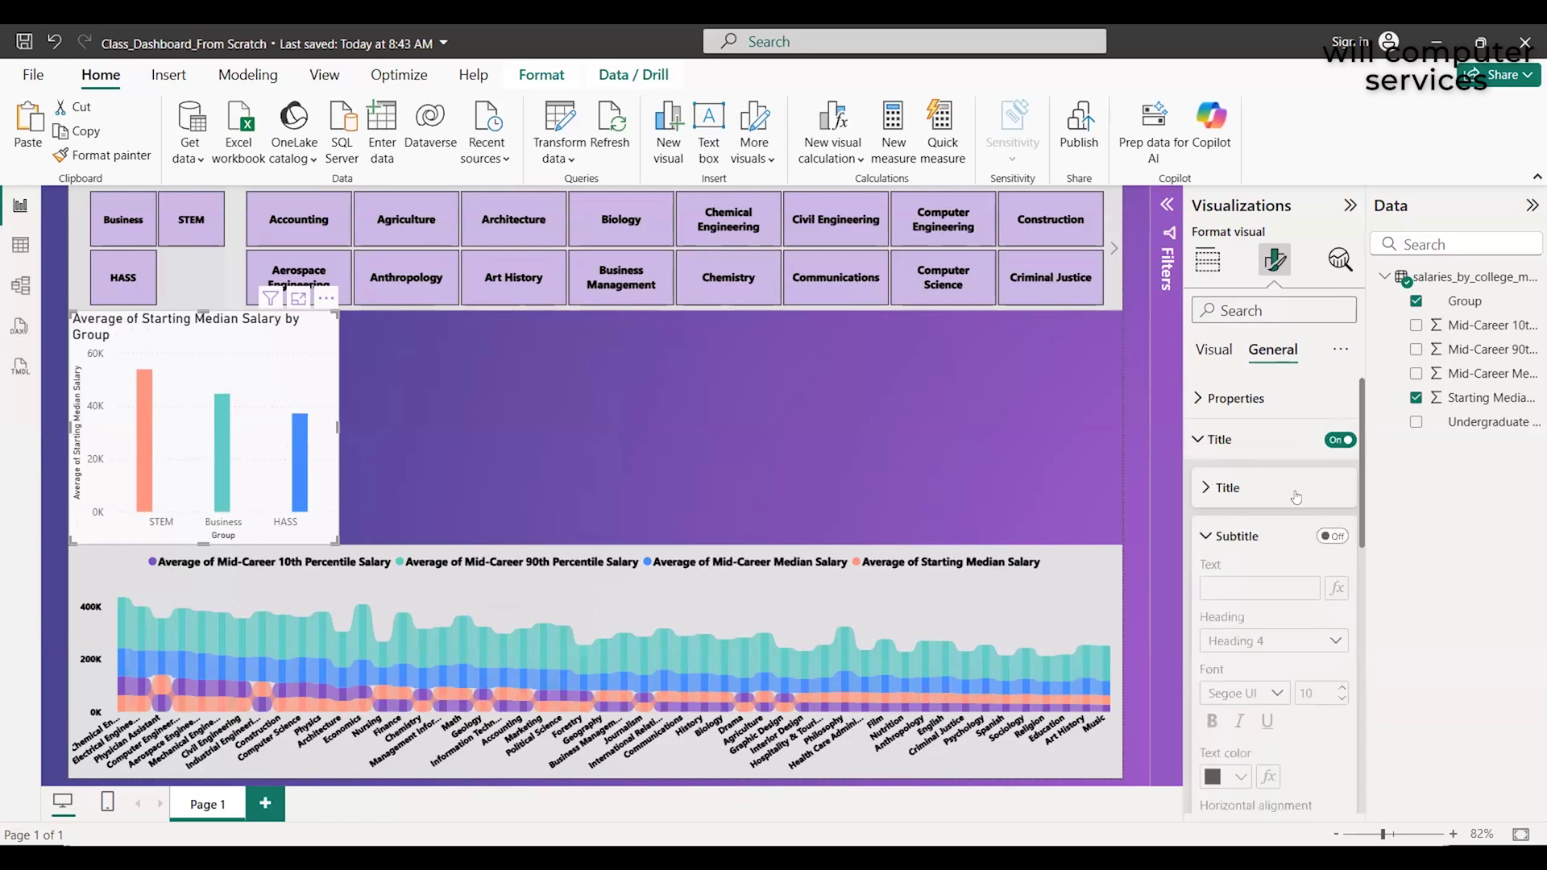
Format the chart title in Segoe UI Bold with bold styling and font size 8
click(1250, 499)
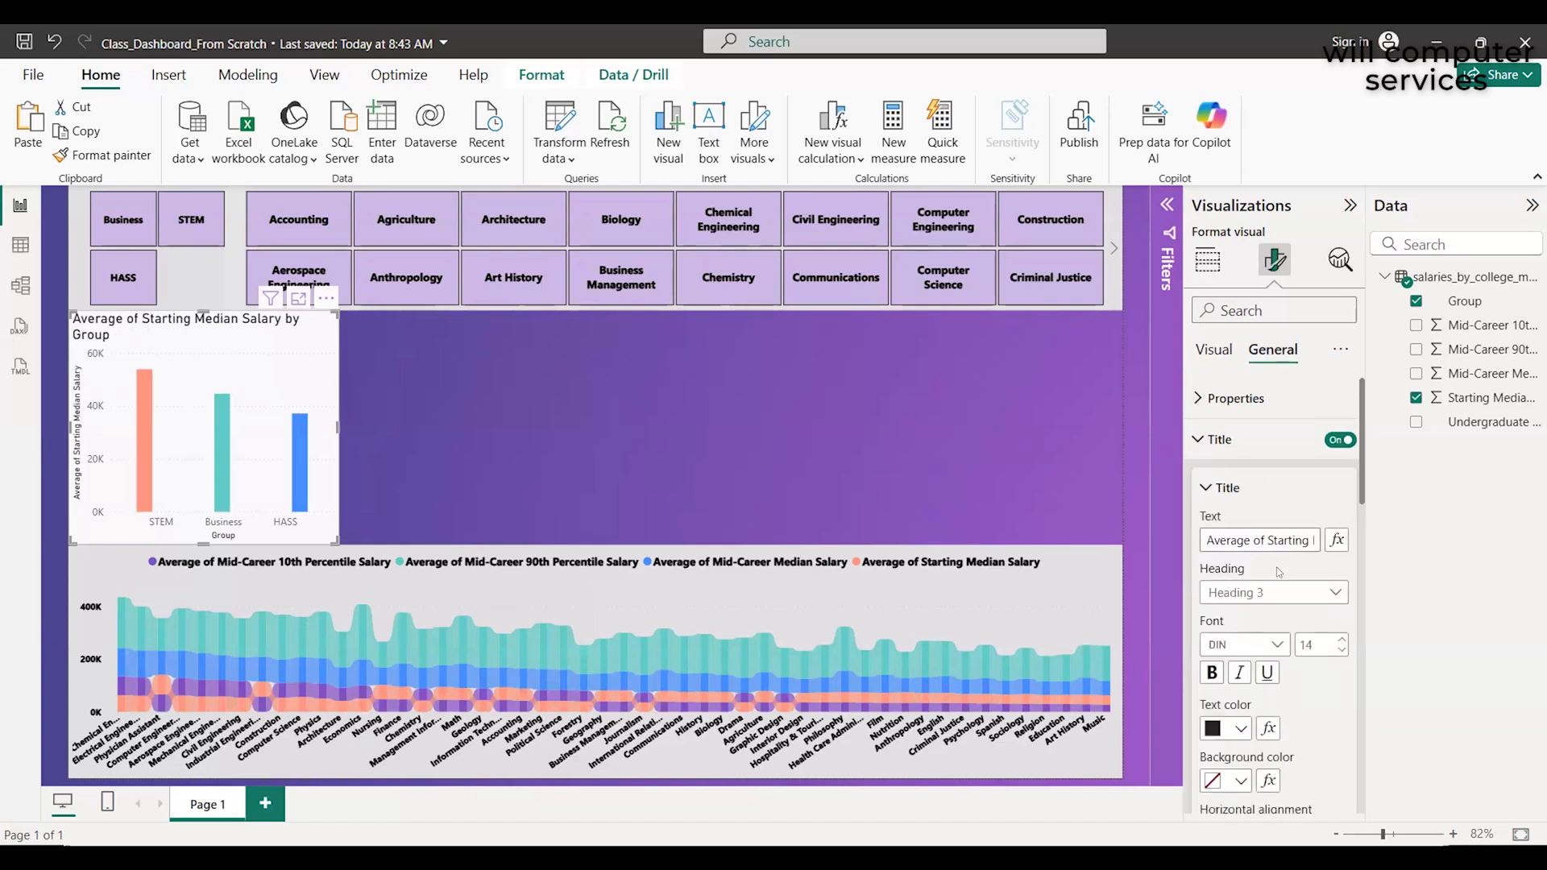
click(1333, 592)
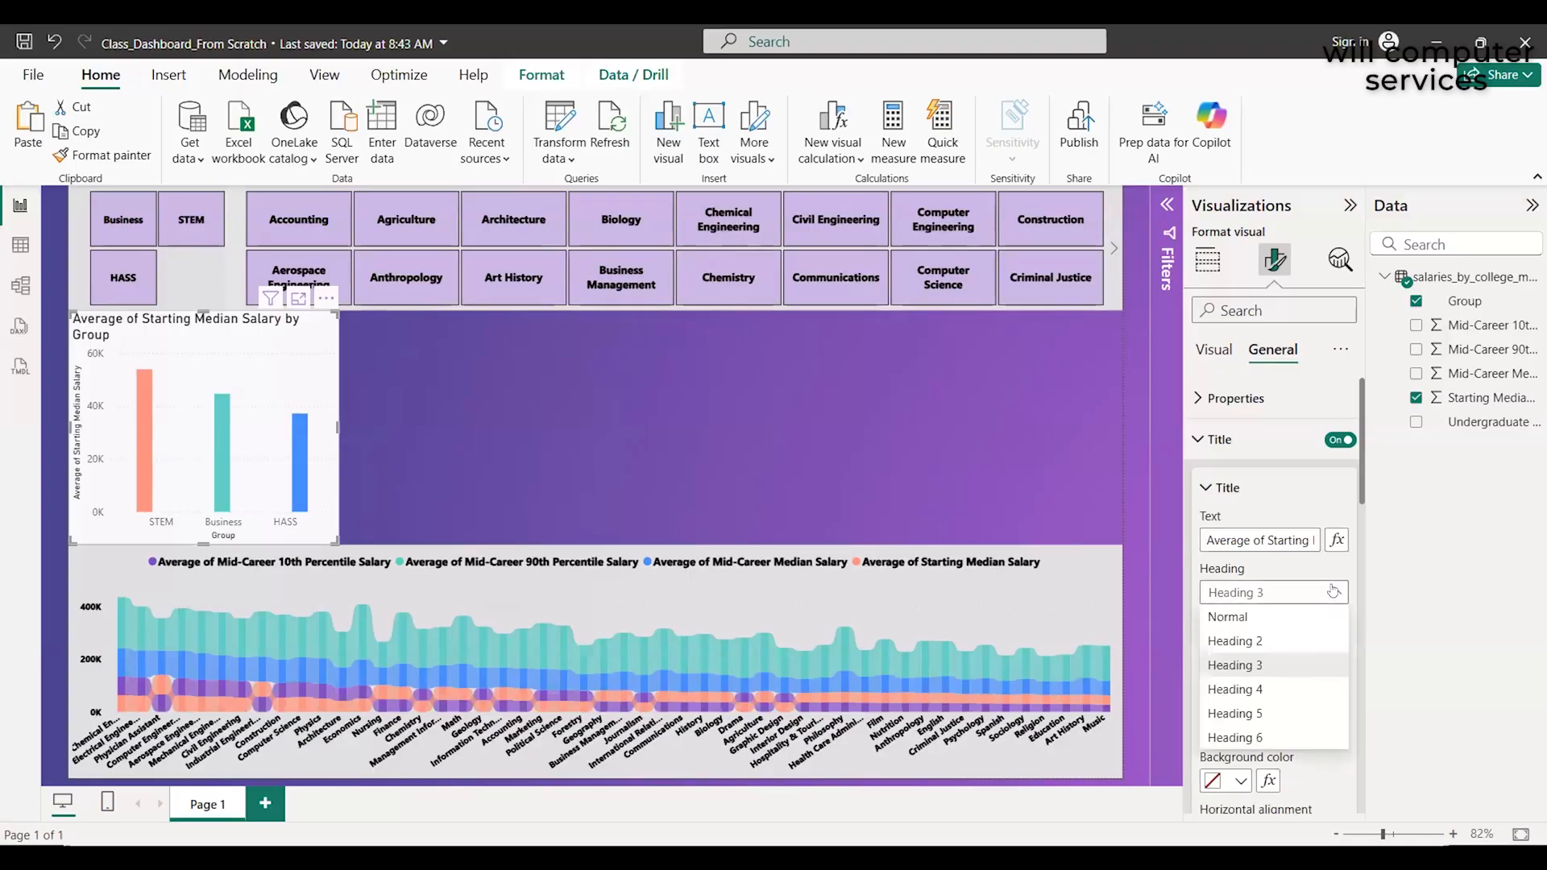
click(1288, 491)
click(1275, 650)
scroll(1262, 501, down, 3)
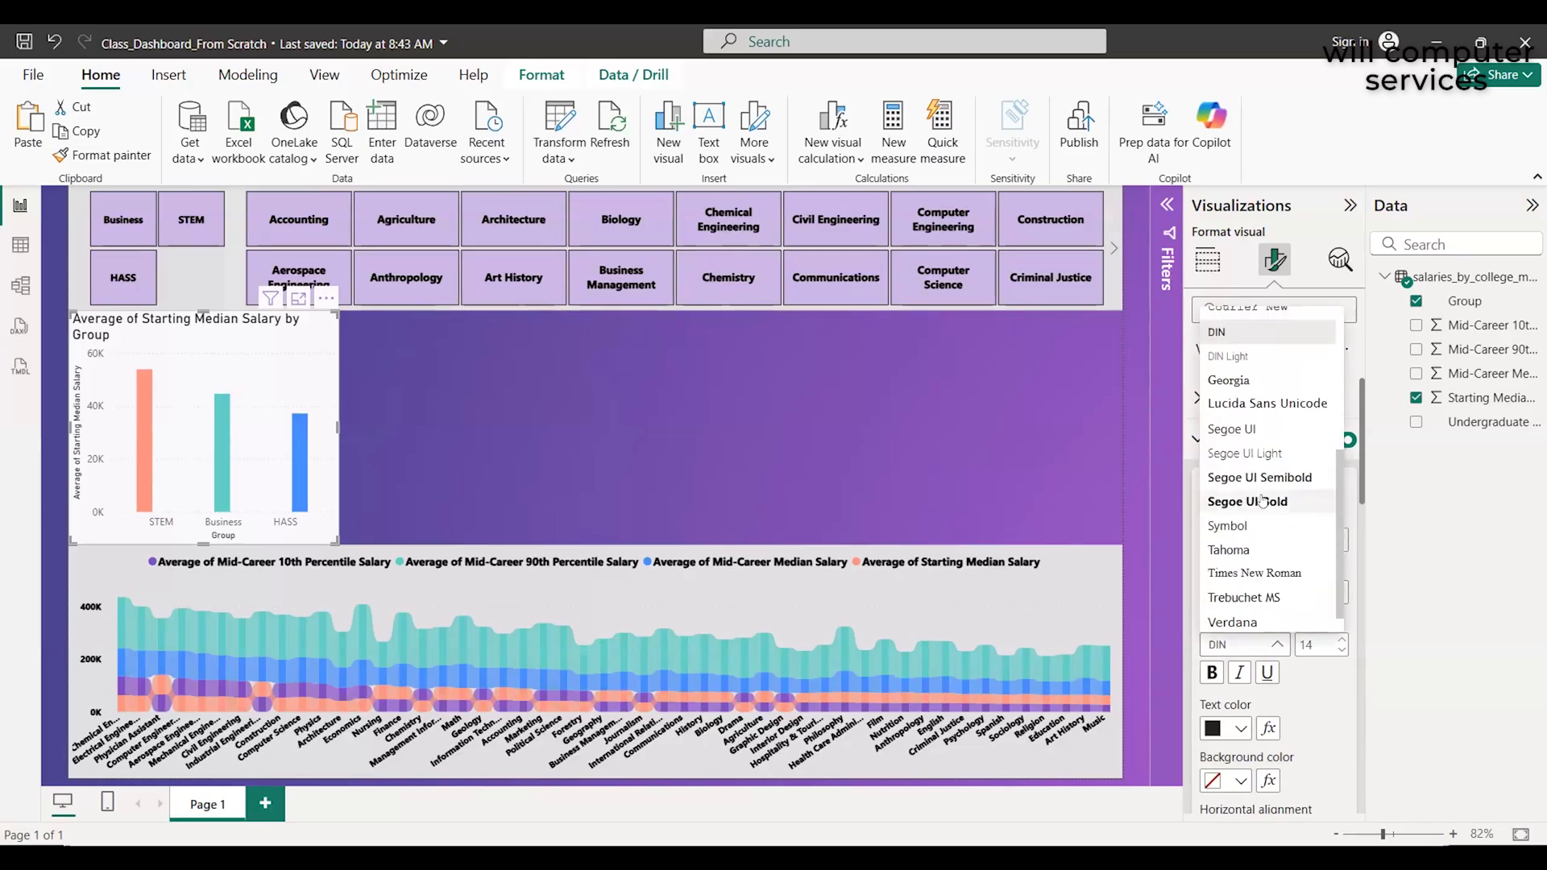
click(1265, 500)
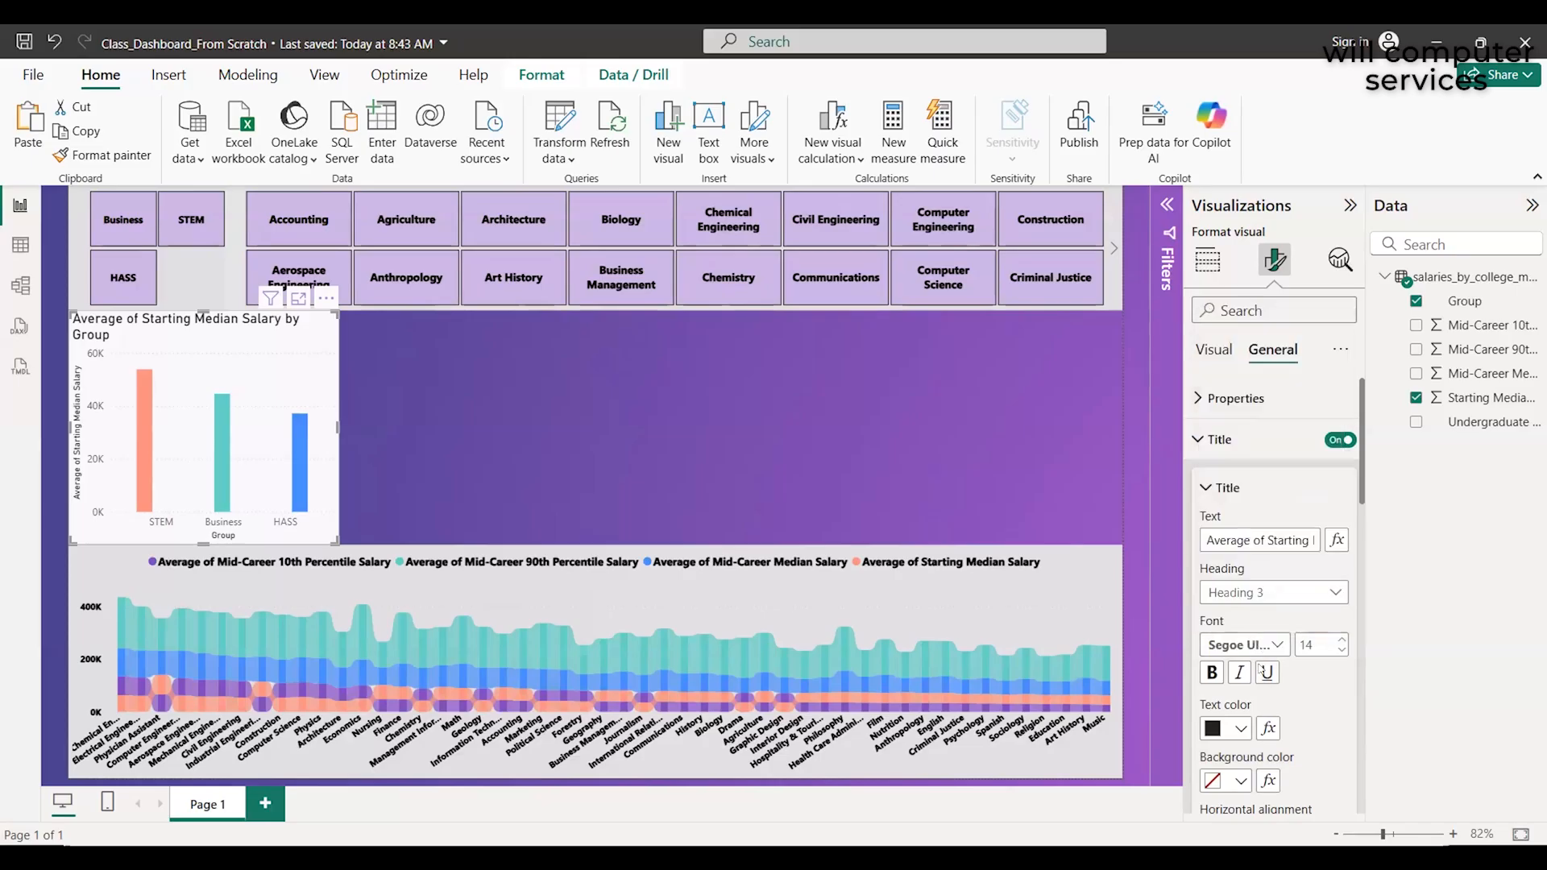
click(1211, 674)
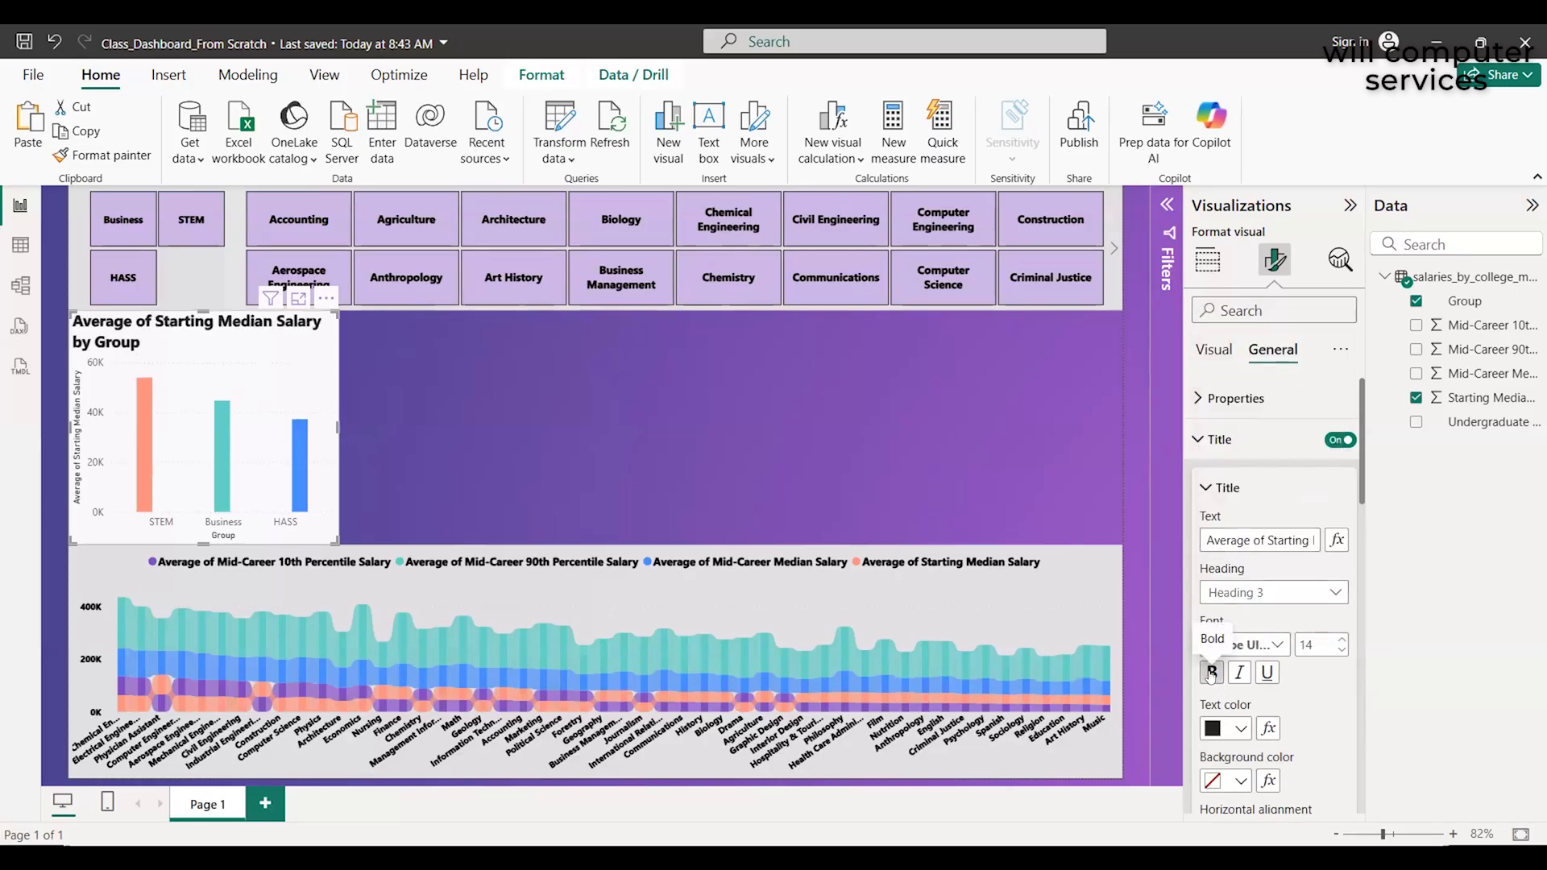
click(1342, 651)
click(1341, 651)
click(1342, 651)
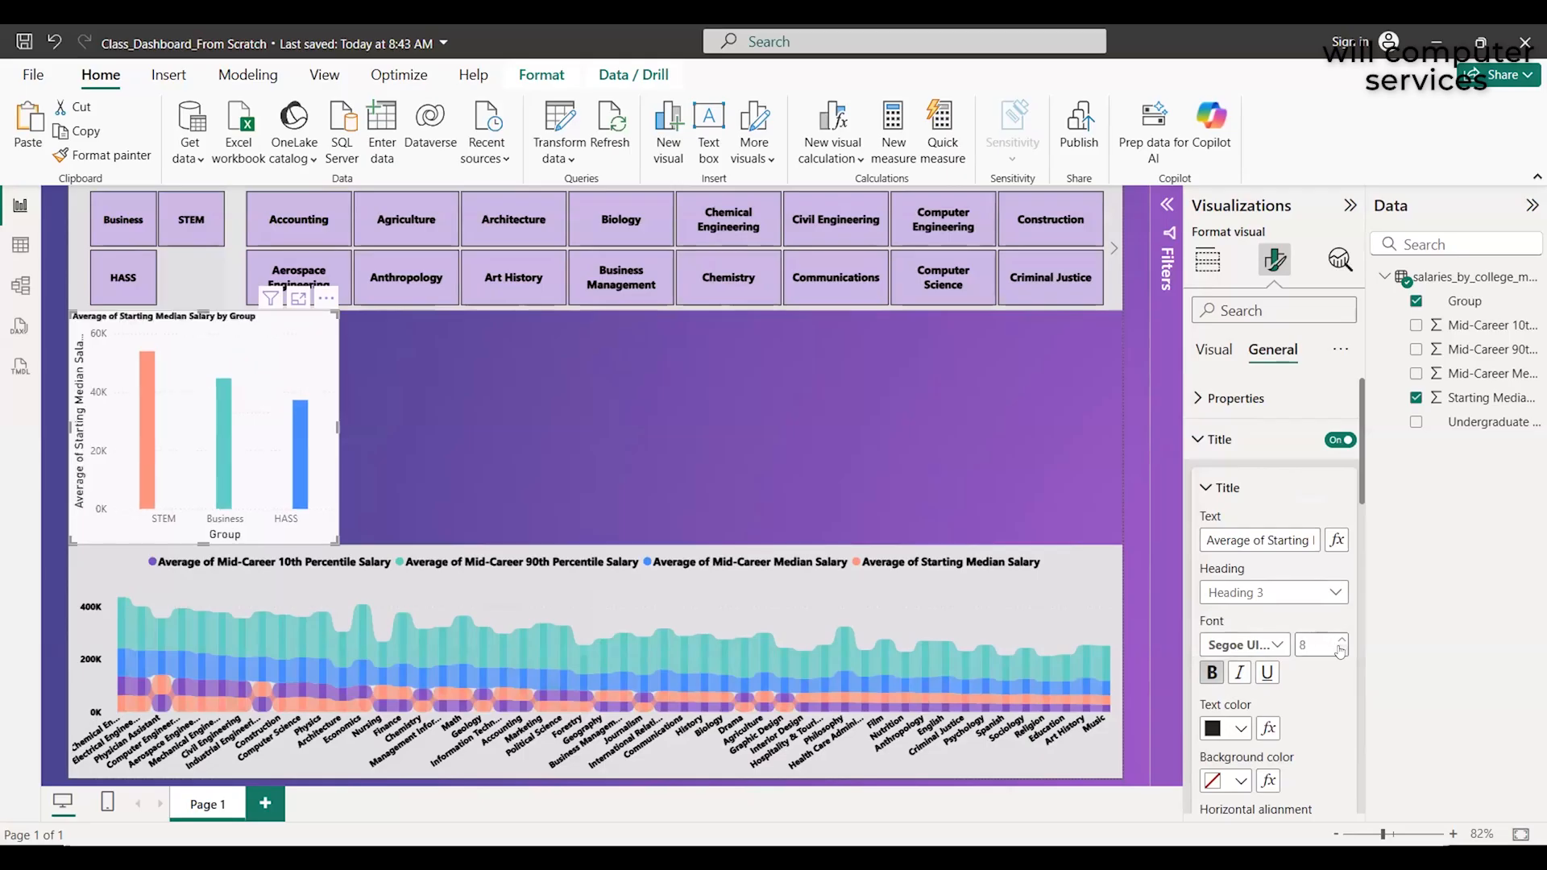
click(1215, 350)
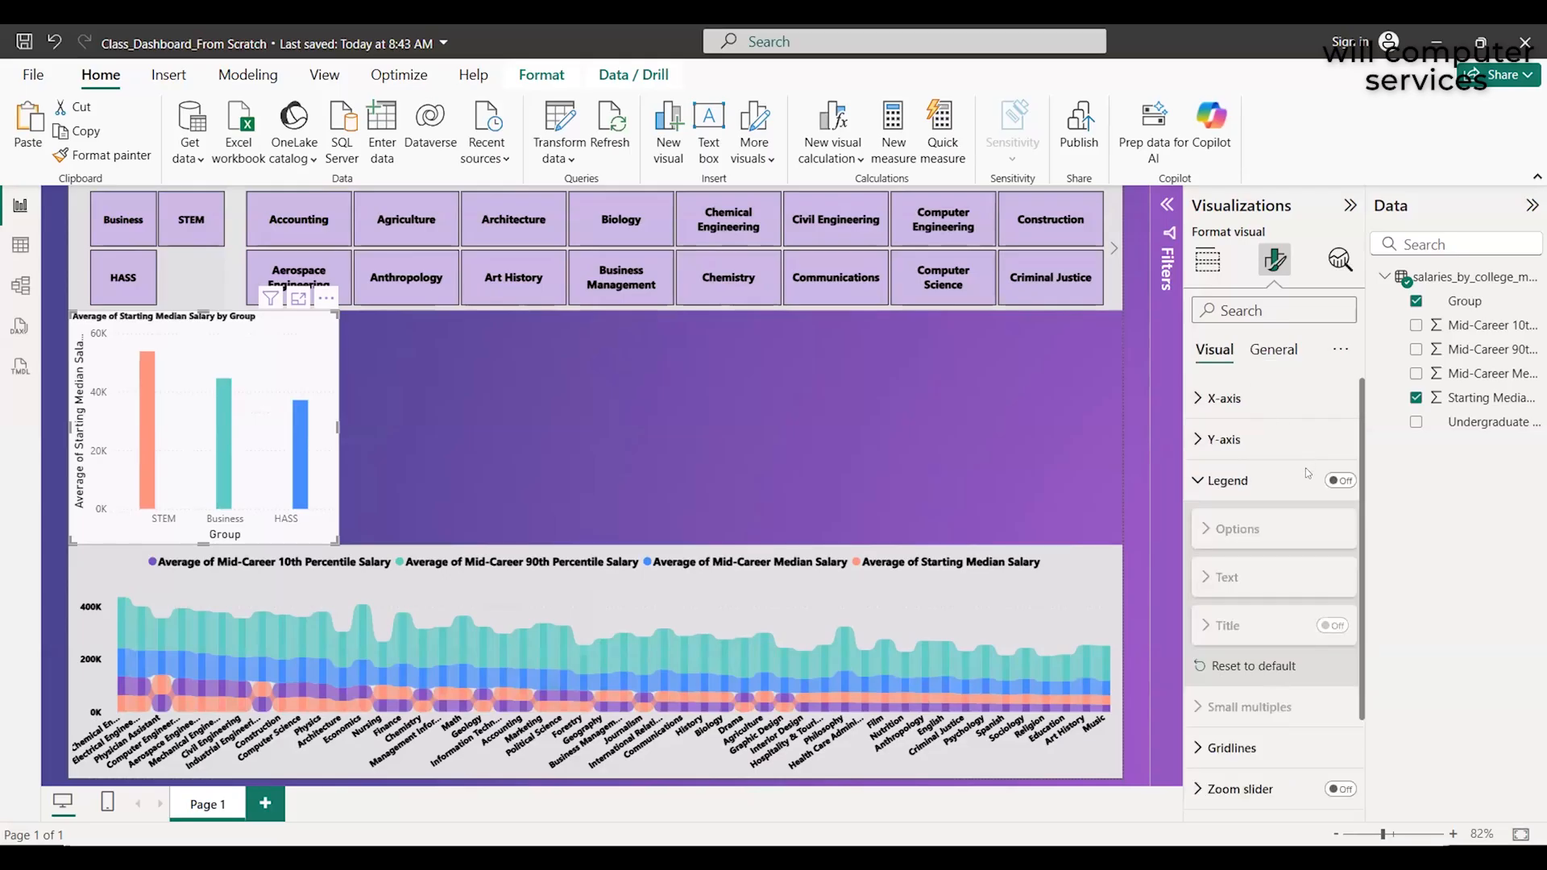
click(1253, 485)
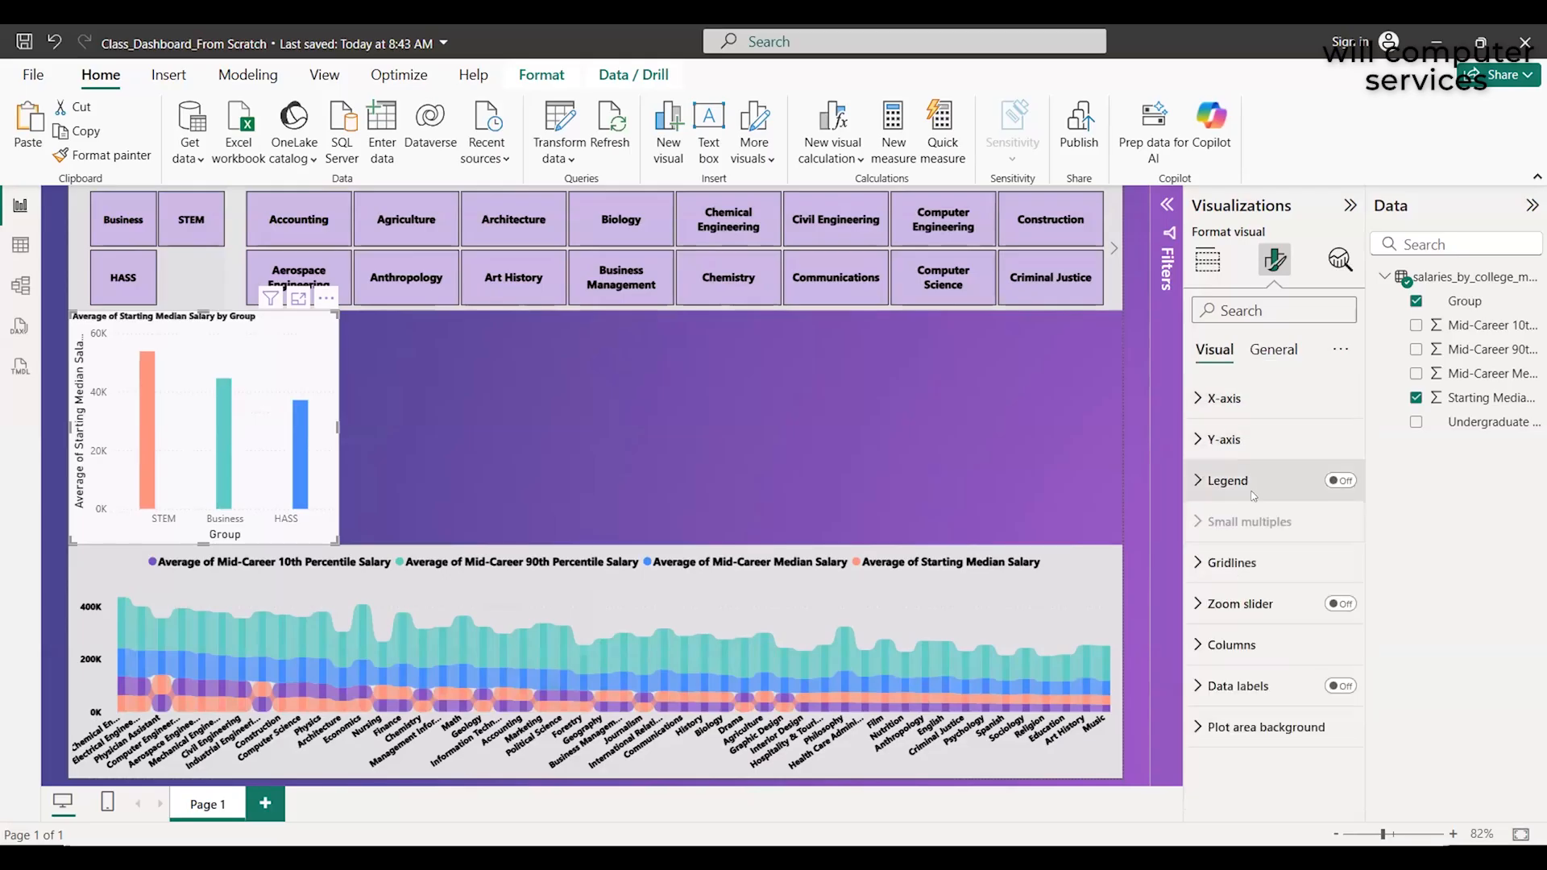
click(1202, 486)
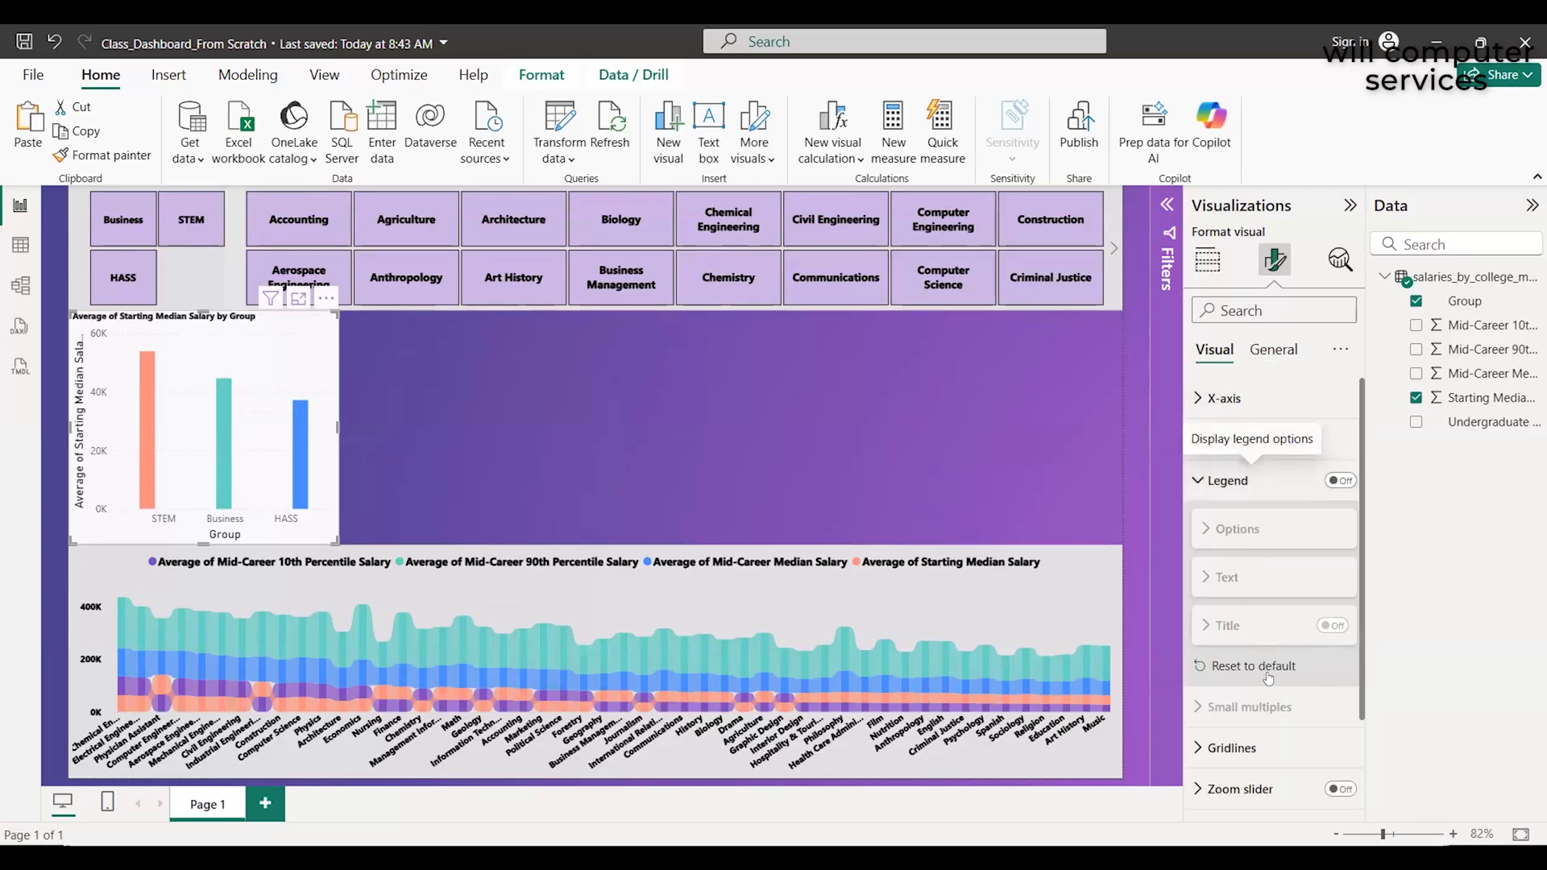
scroll(1268, 678, down, 2)
scroll(1269, 679, up, 2)
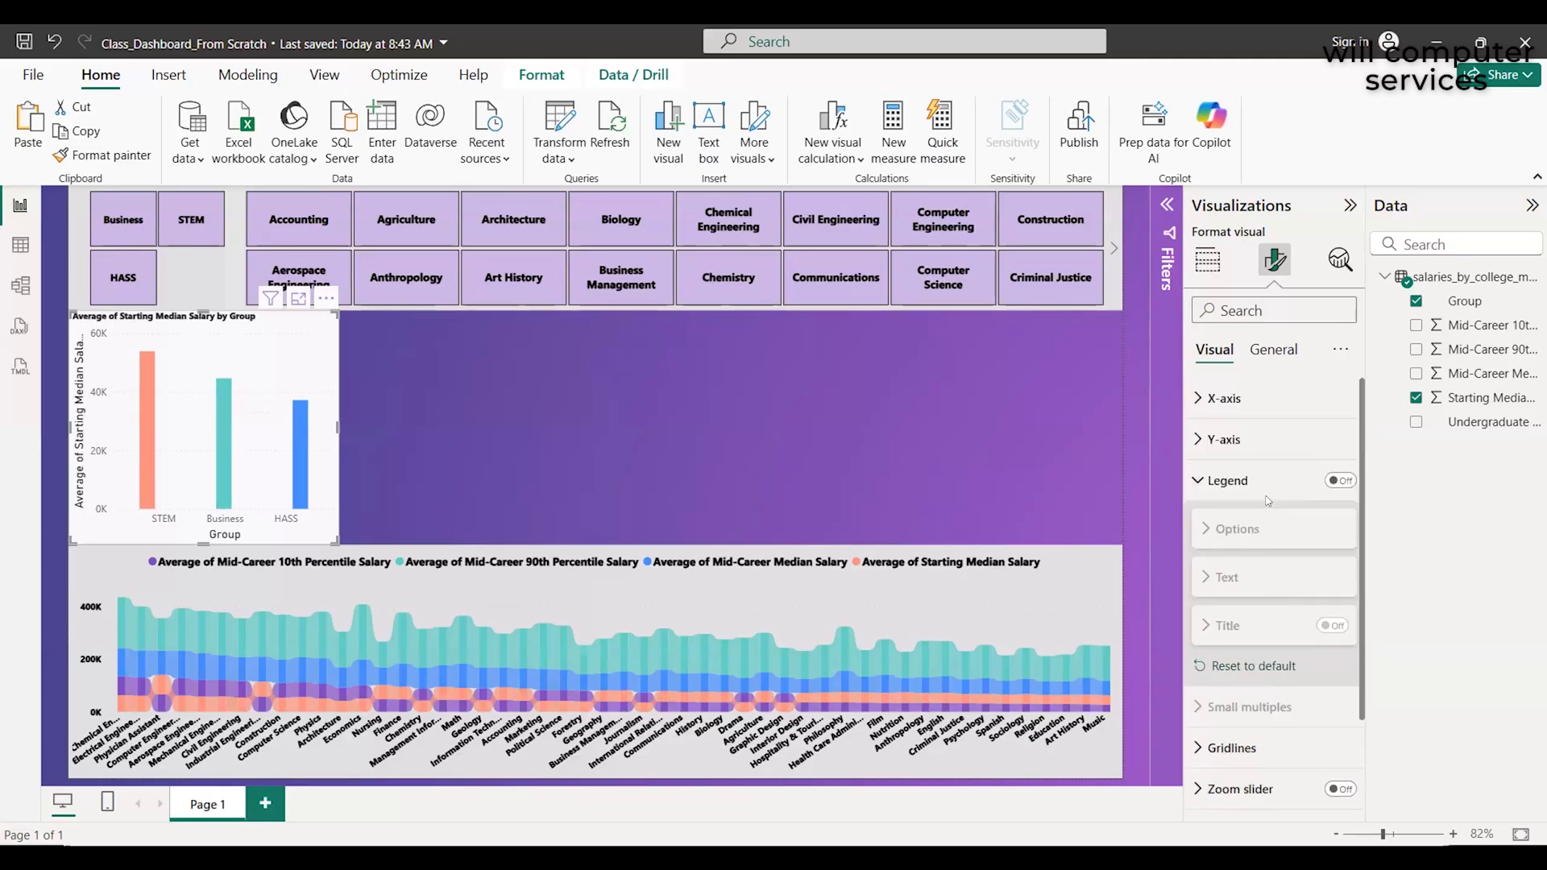
Center the chart title horizontally
click(1273, 351)
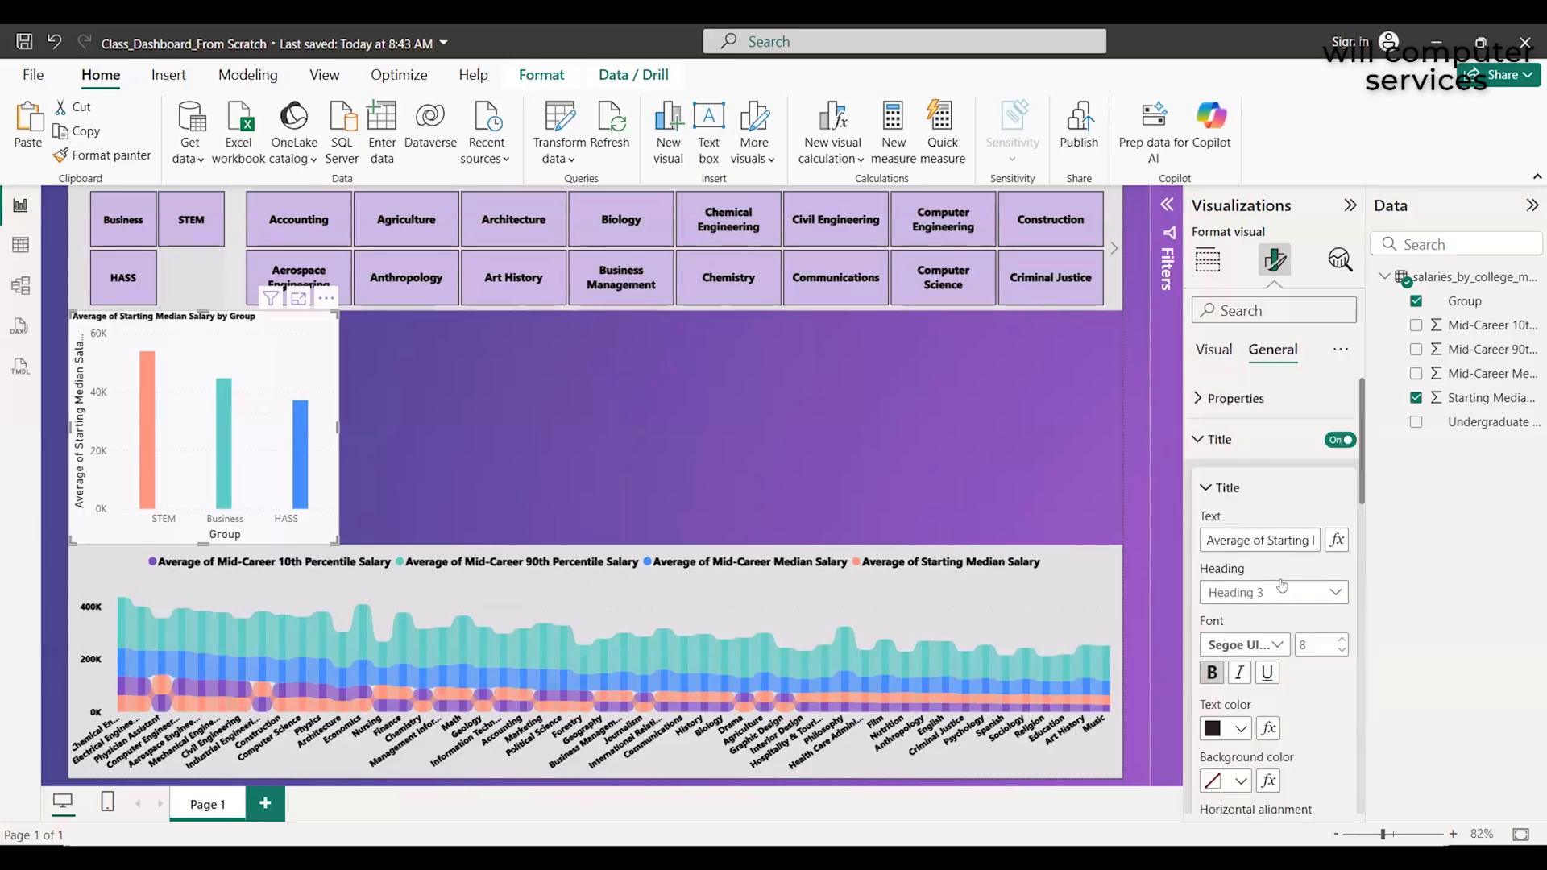
scroll(1311, 666, down, 2)
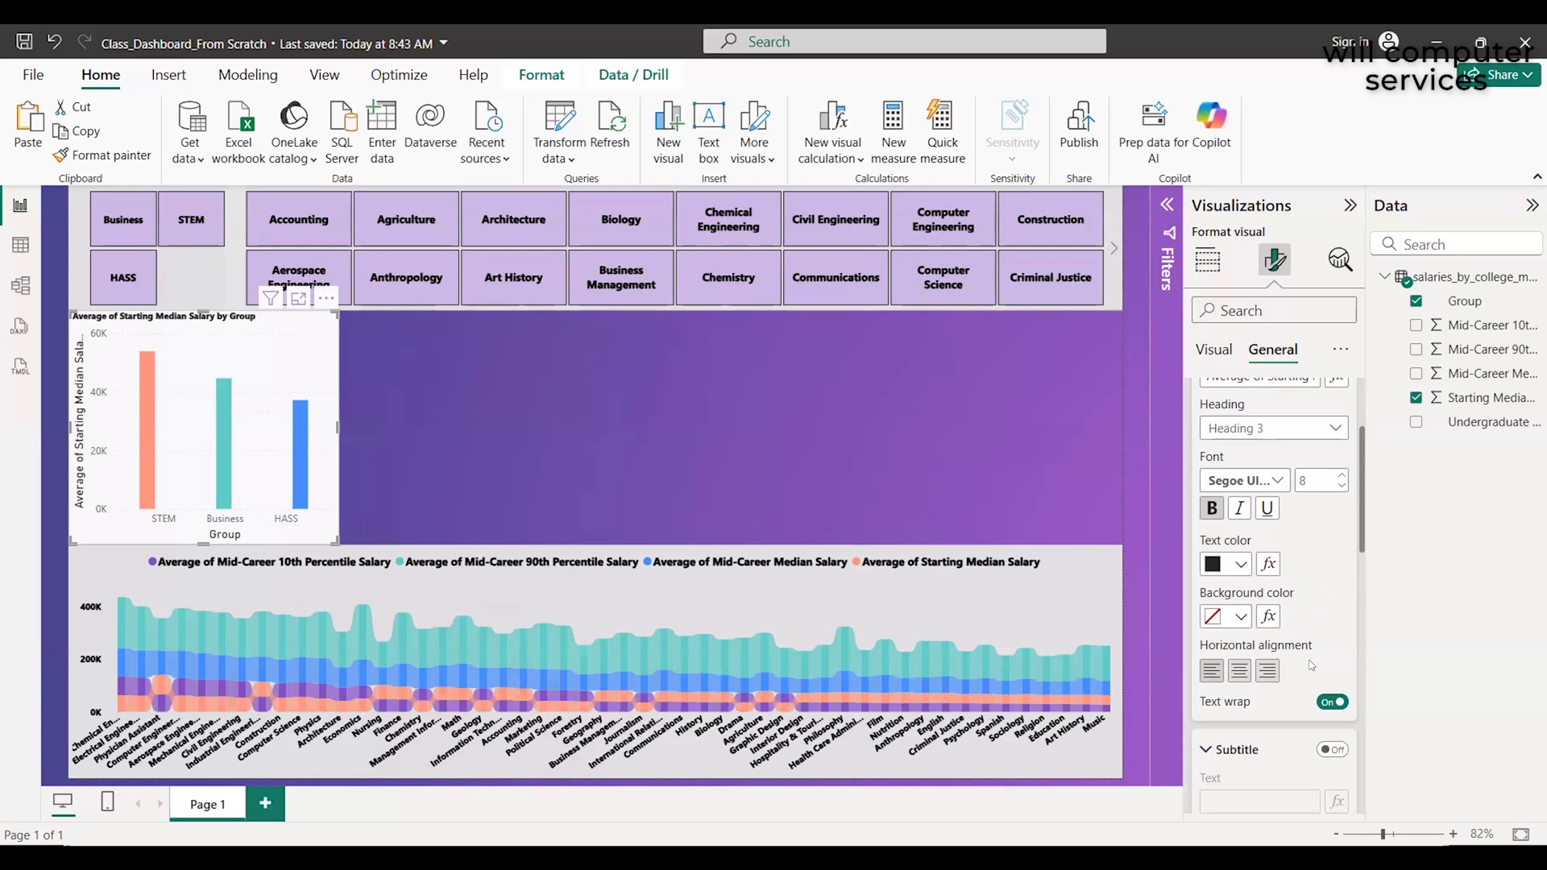
click(1234, 674)
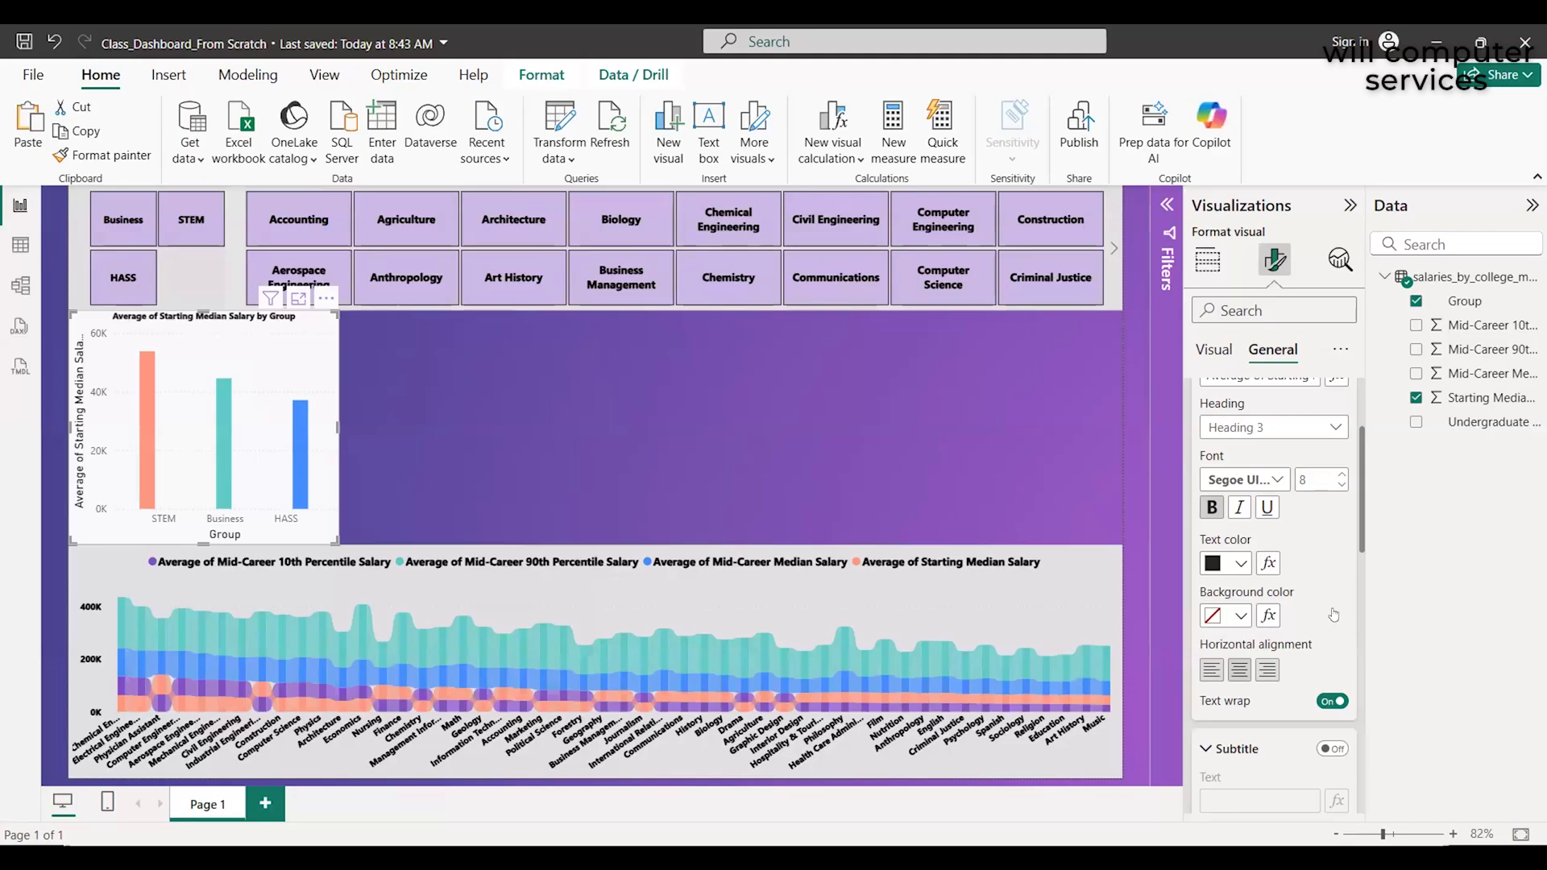
scroll(1334, 614, down, 3)
scroll(1334, 614, down, 2)
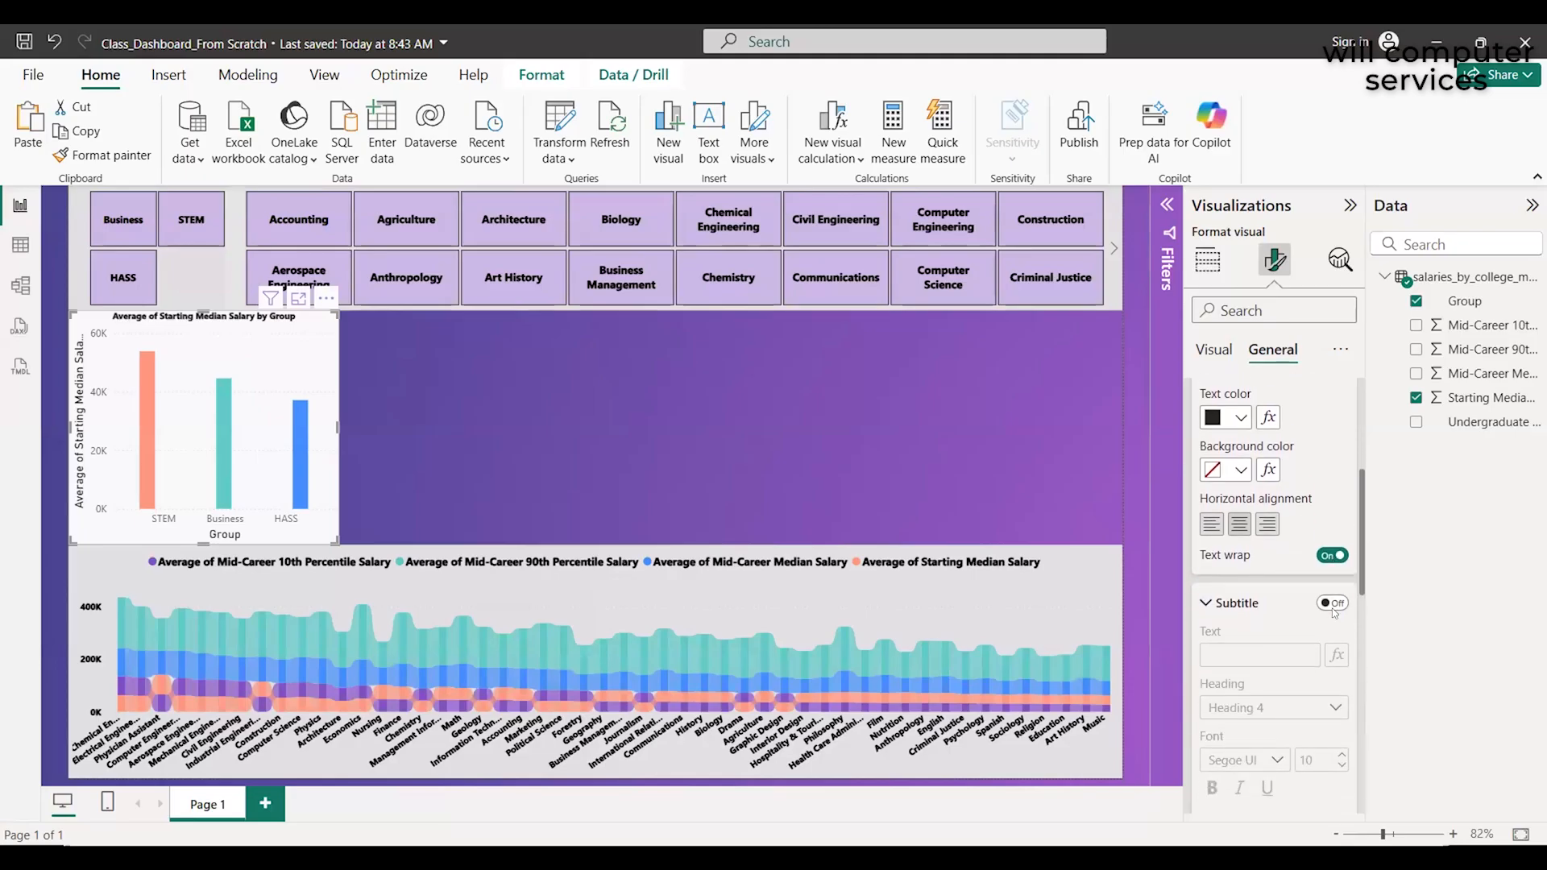
Examine the X-axis value and title formatting options of the Average of Starting Median Salary by Group chart
scroll(1334, 614, up, 1)
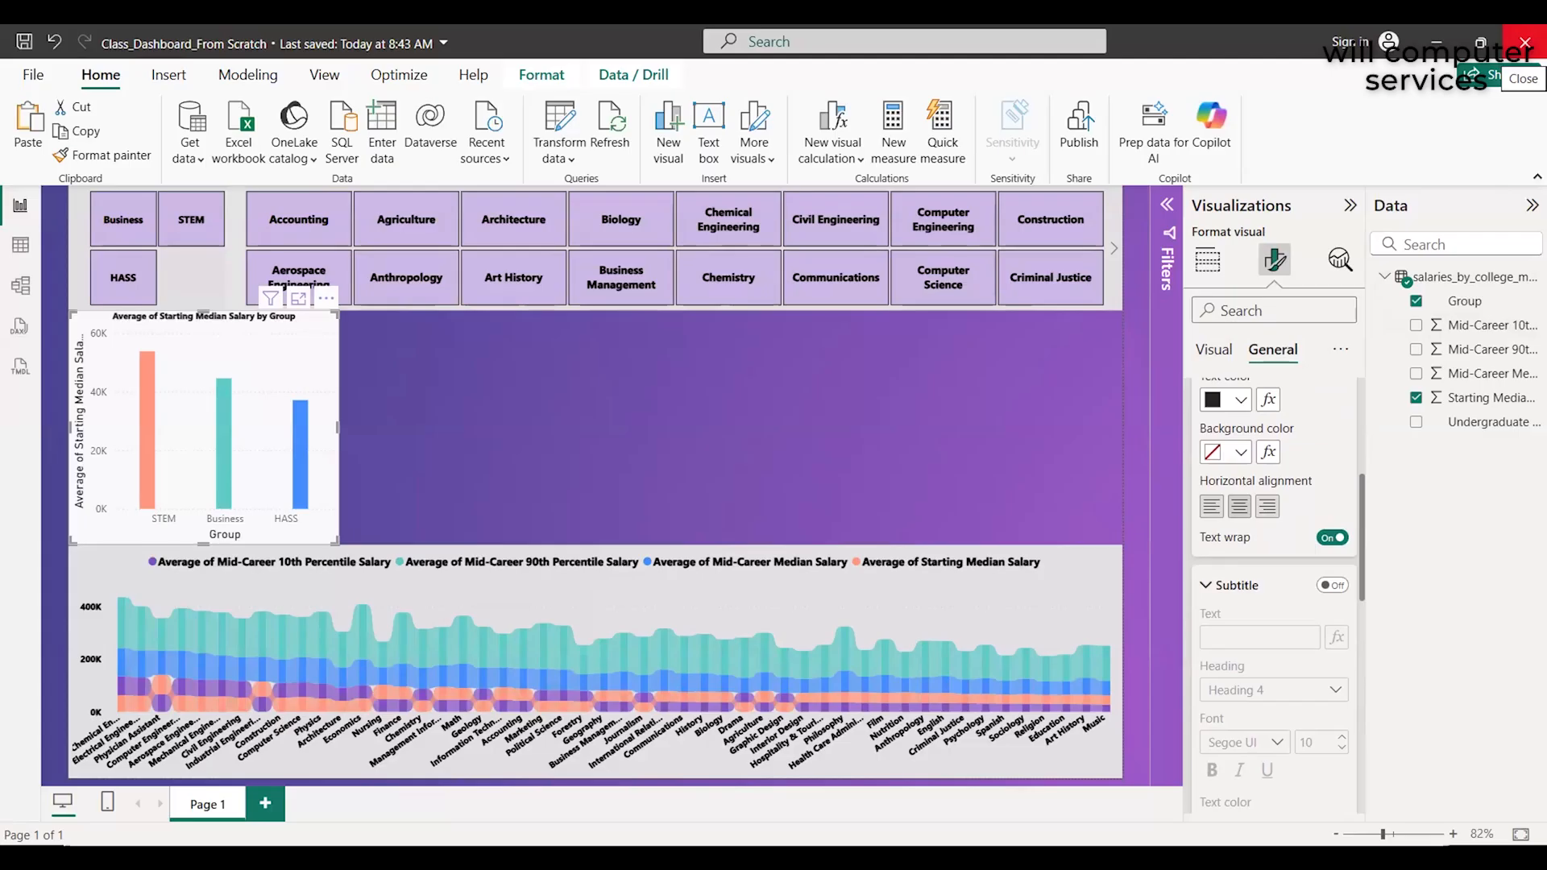
scroll(1252, 474, up, 5)
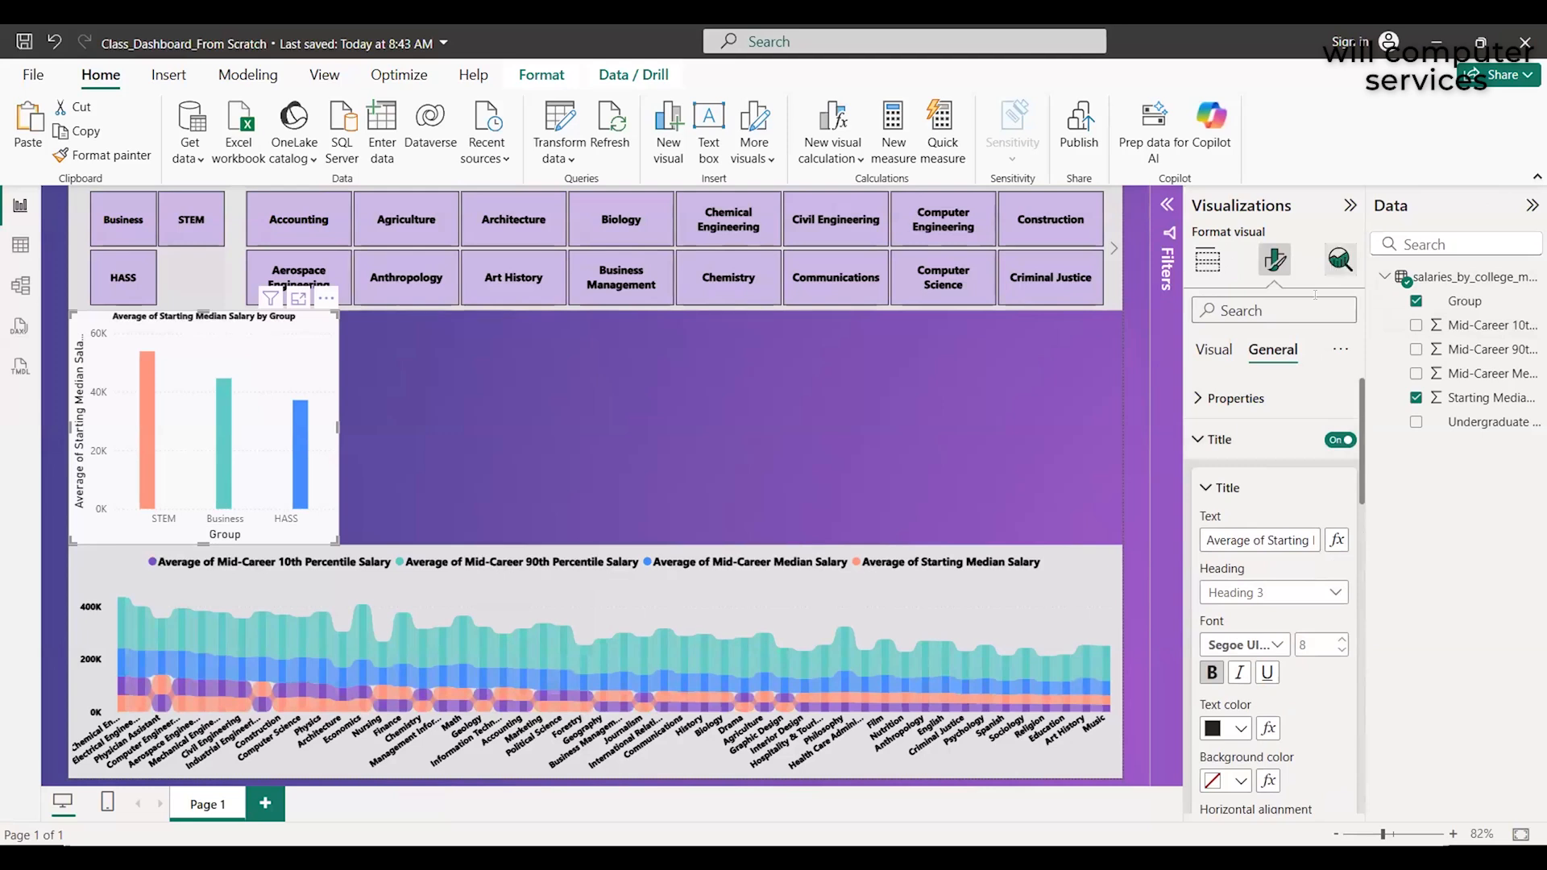
click(1214, 349)
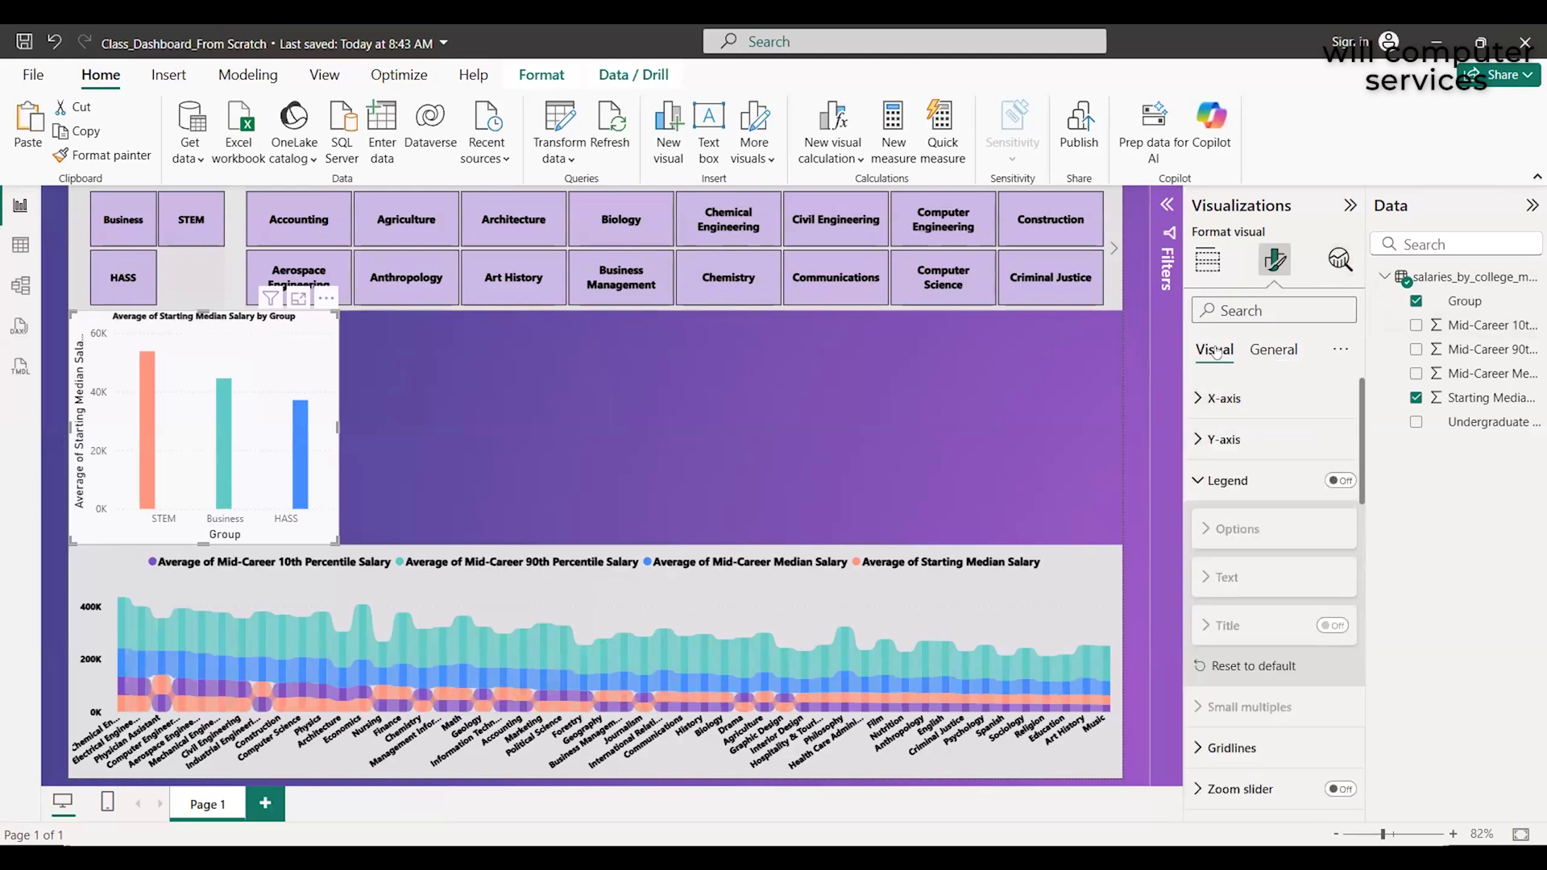
click(1203, 398)
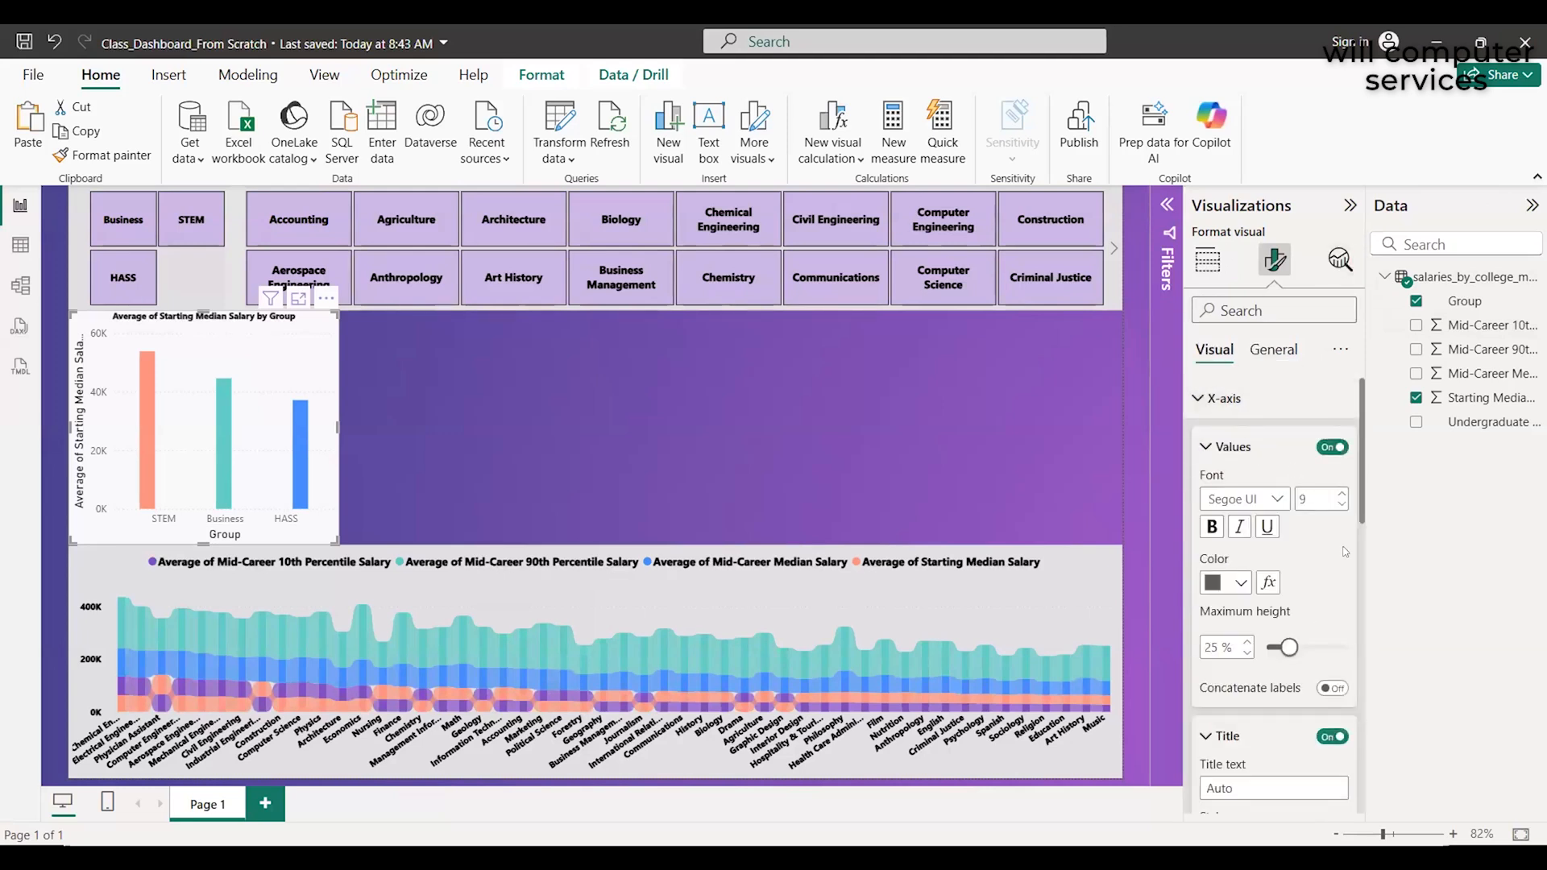
scroll(1345, 552, down, 2)
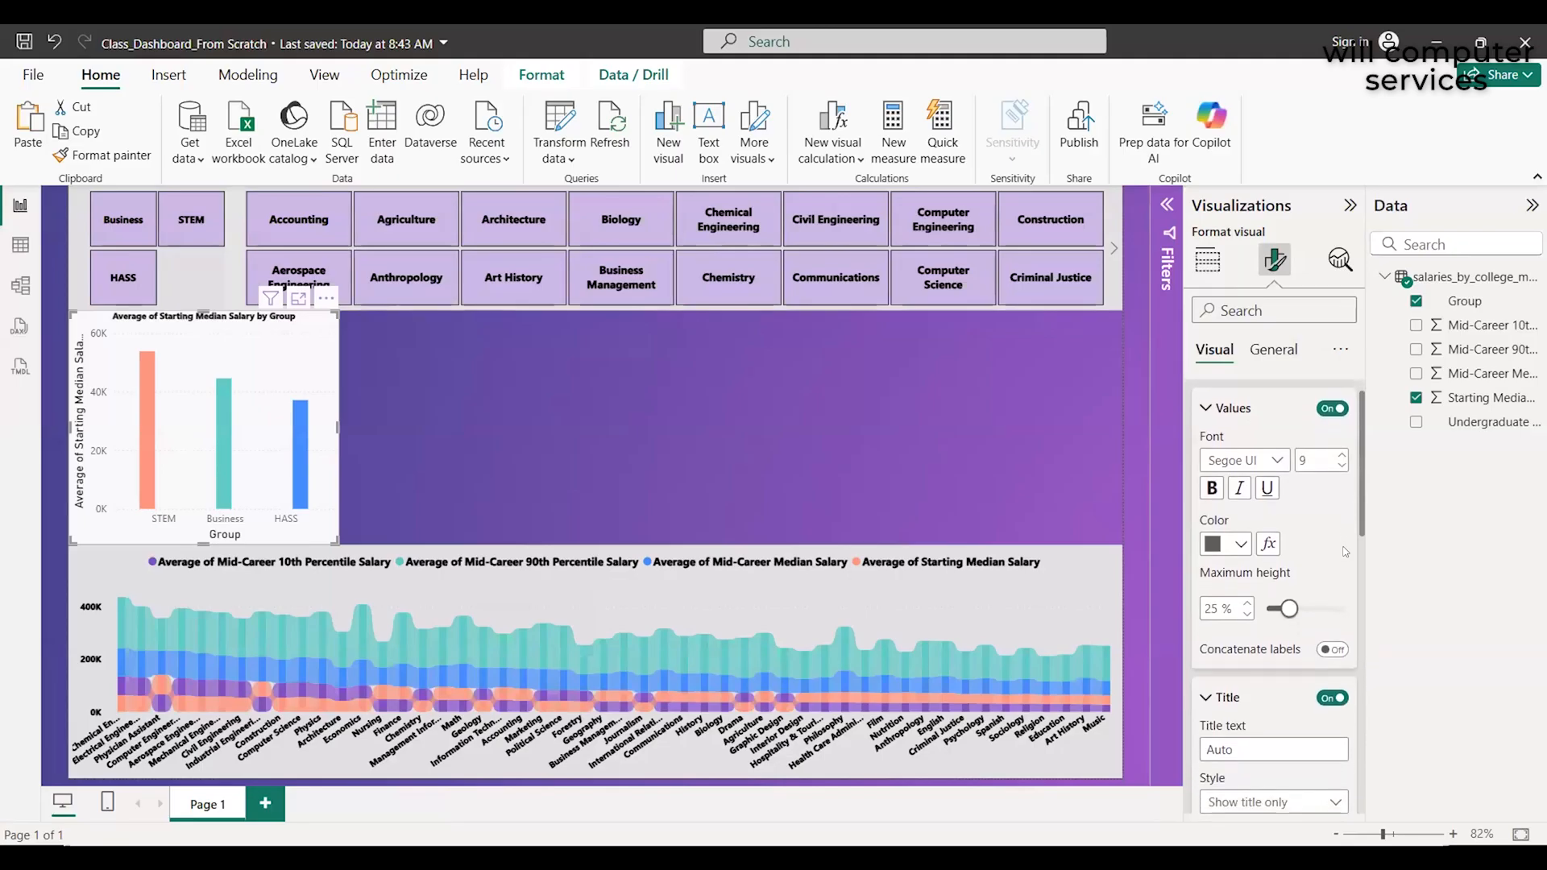
scroll(1341, 554, down, 1)
scroll(1341, 554, down, 1)
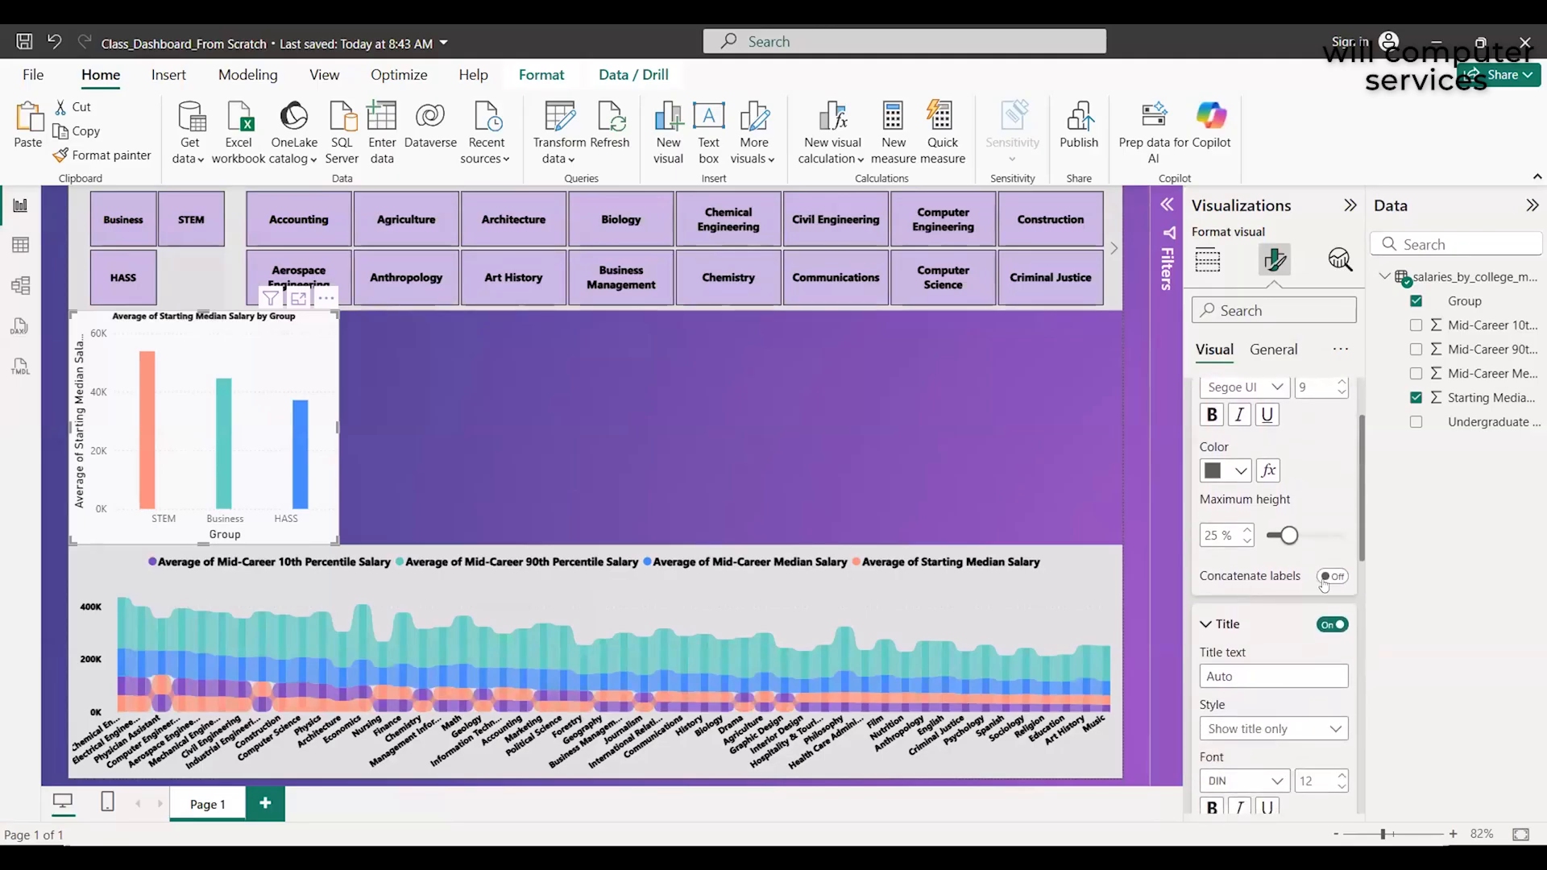
scroll(1289, 568, down, 3)
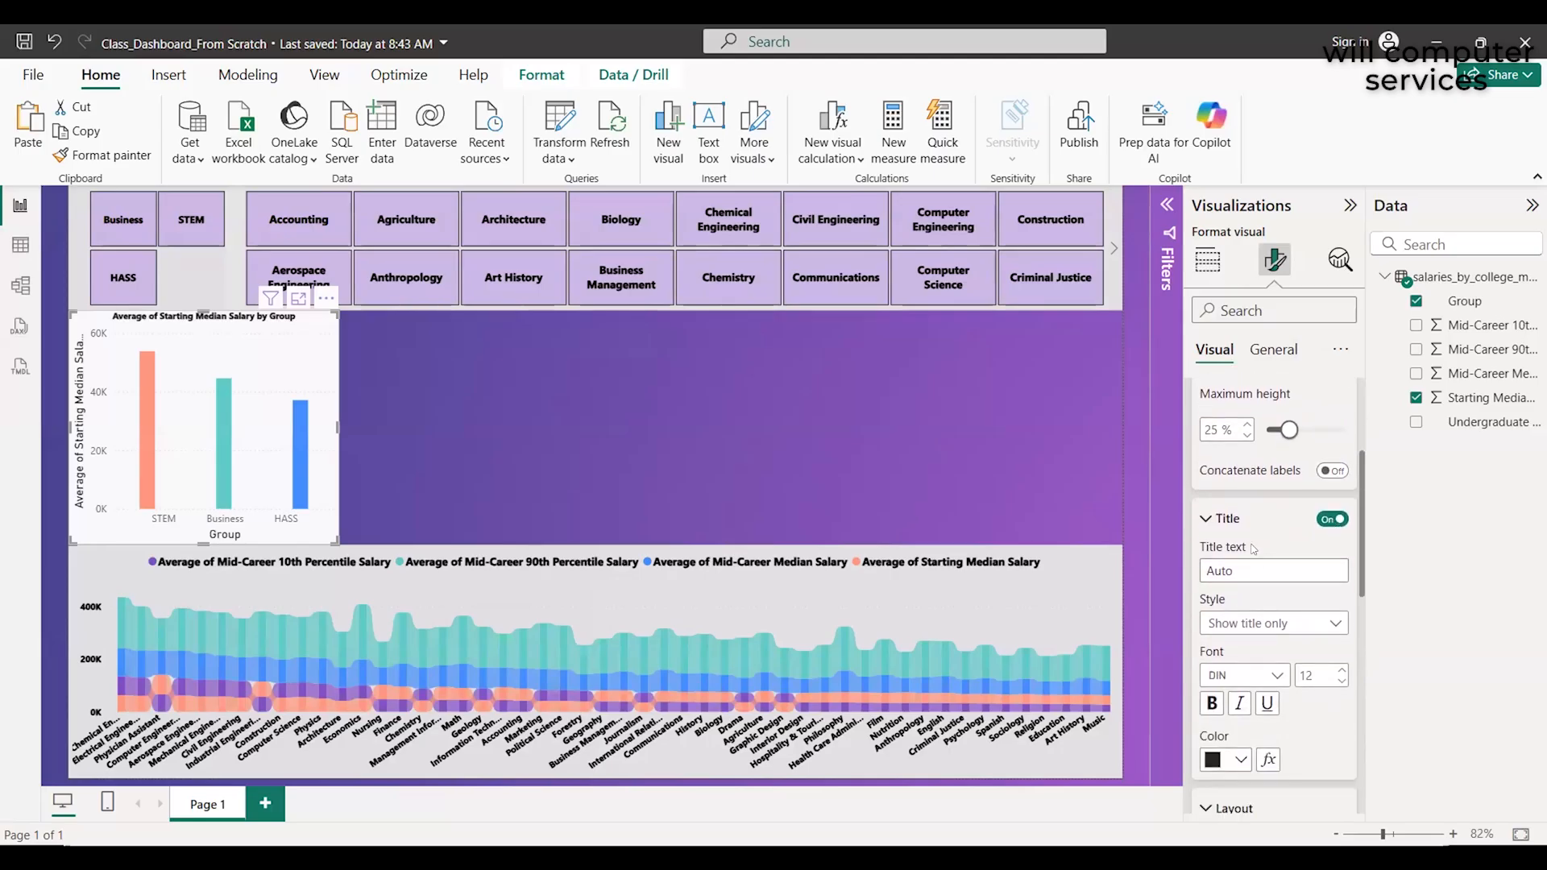
scroll(1253, 547, up, 5)
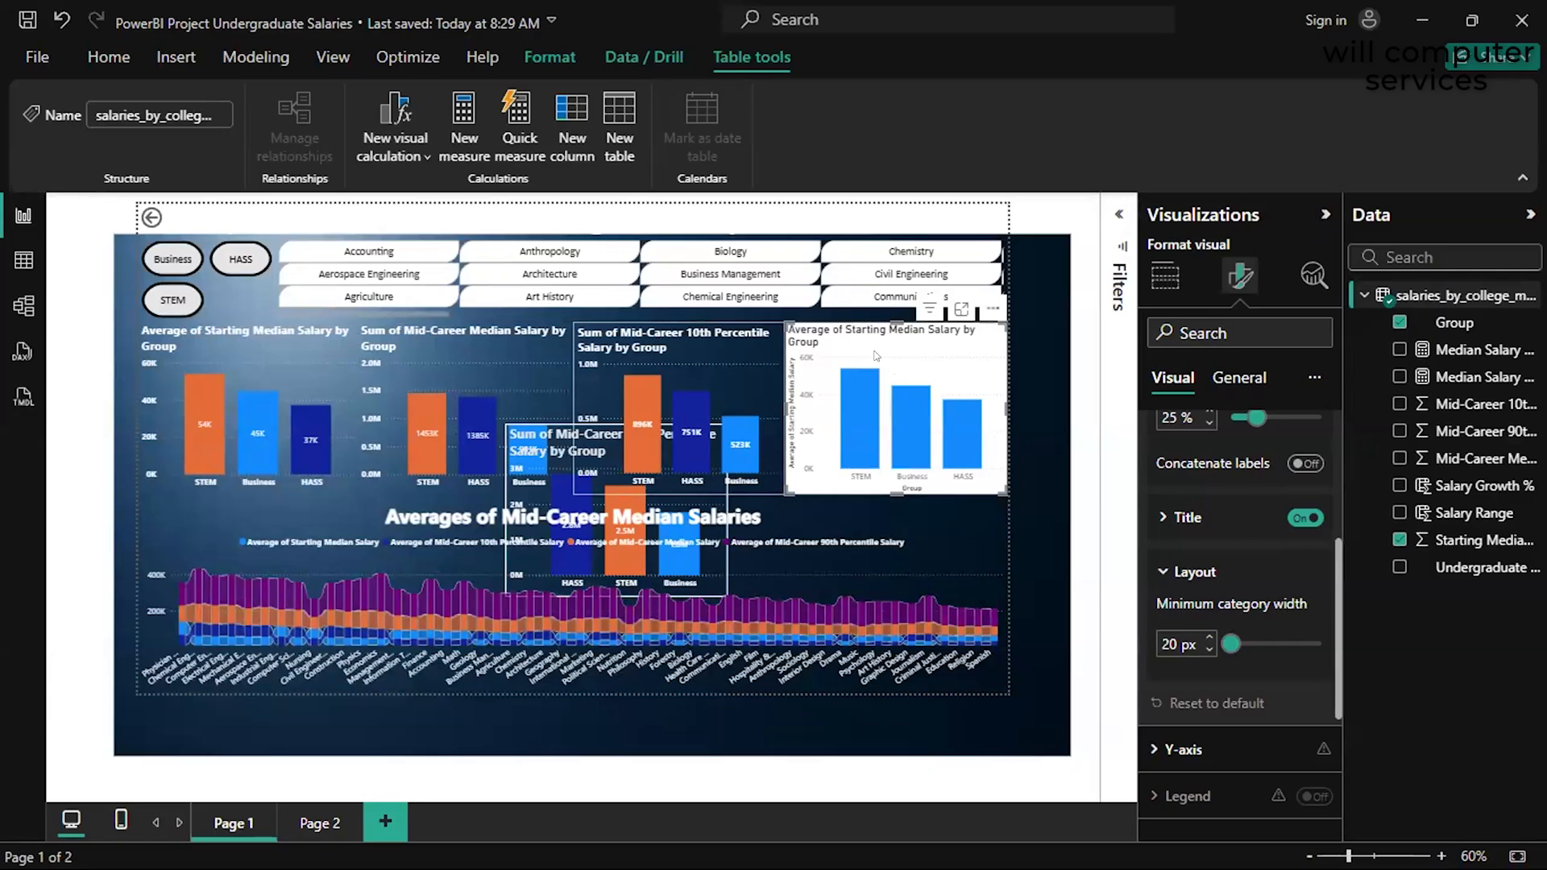
In the PowerBI Project Undergraduate Salaries report, delete the white-background Average of Starting Median Salary by Group chart
key(Down)
key(Down)
key(Down)
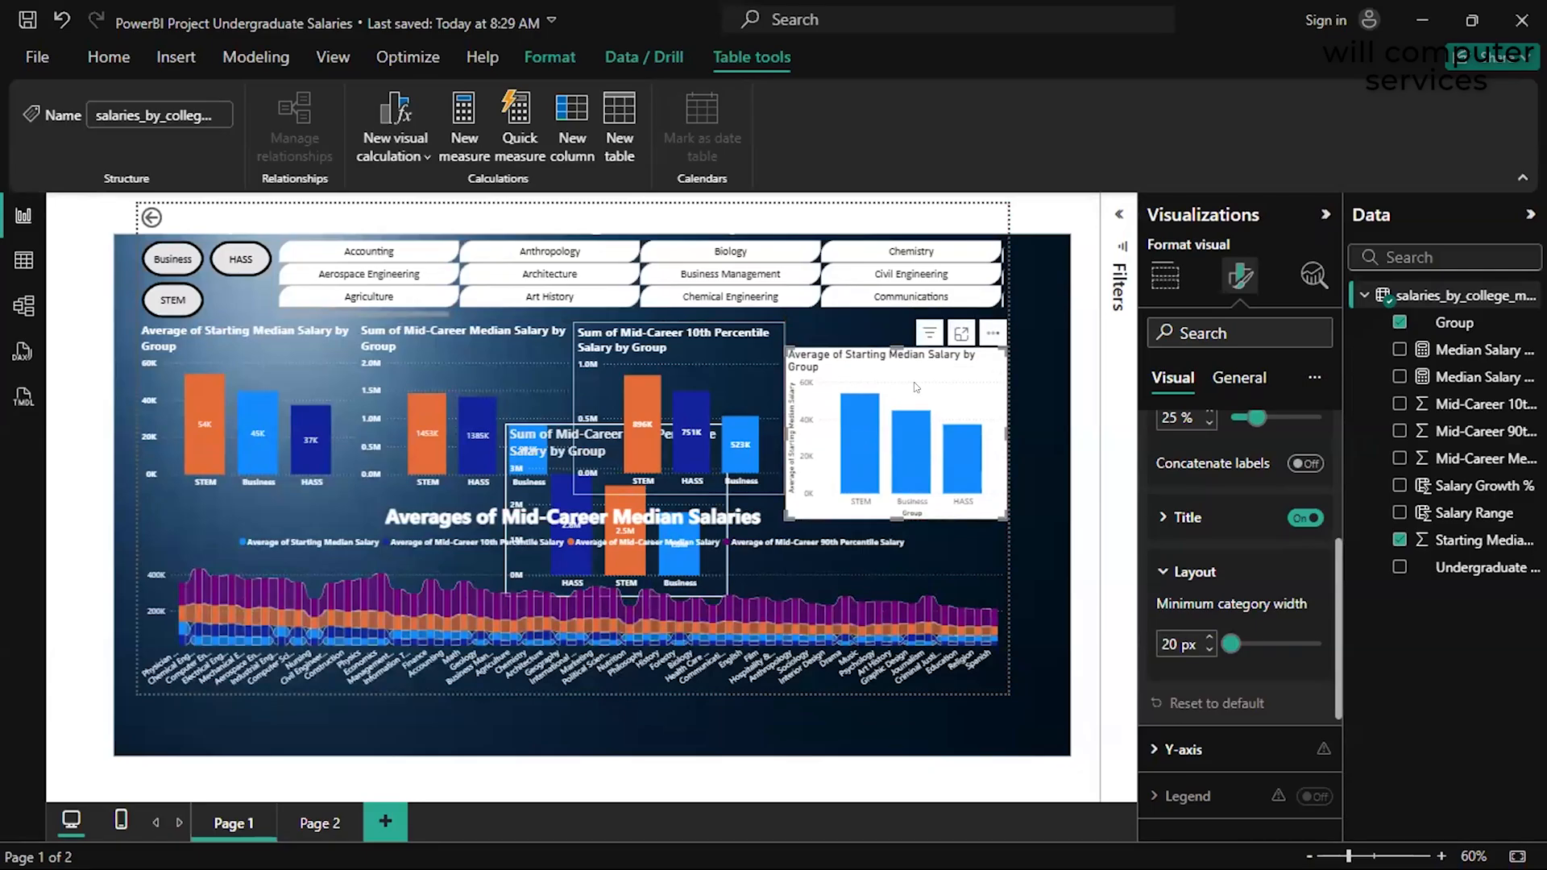
key(Delete)
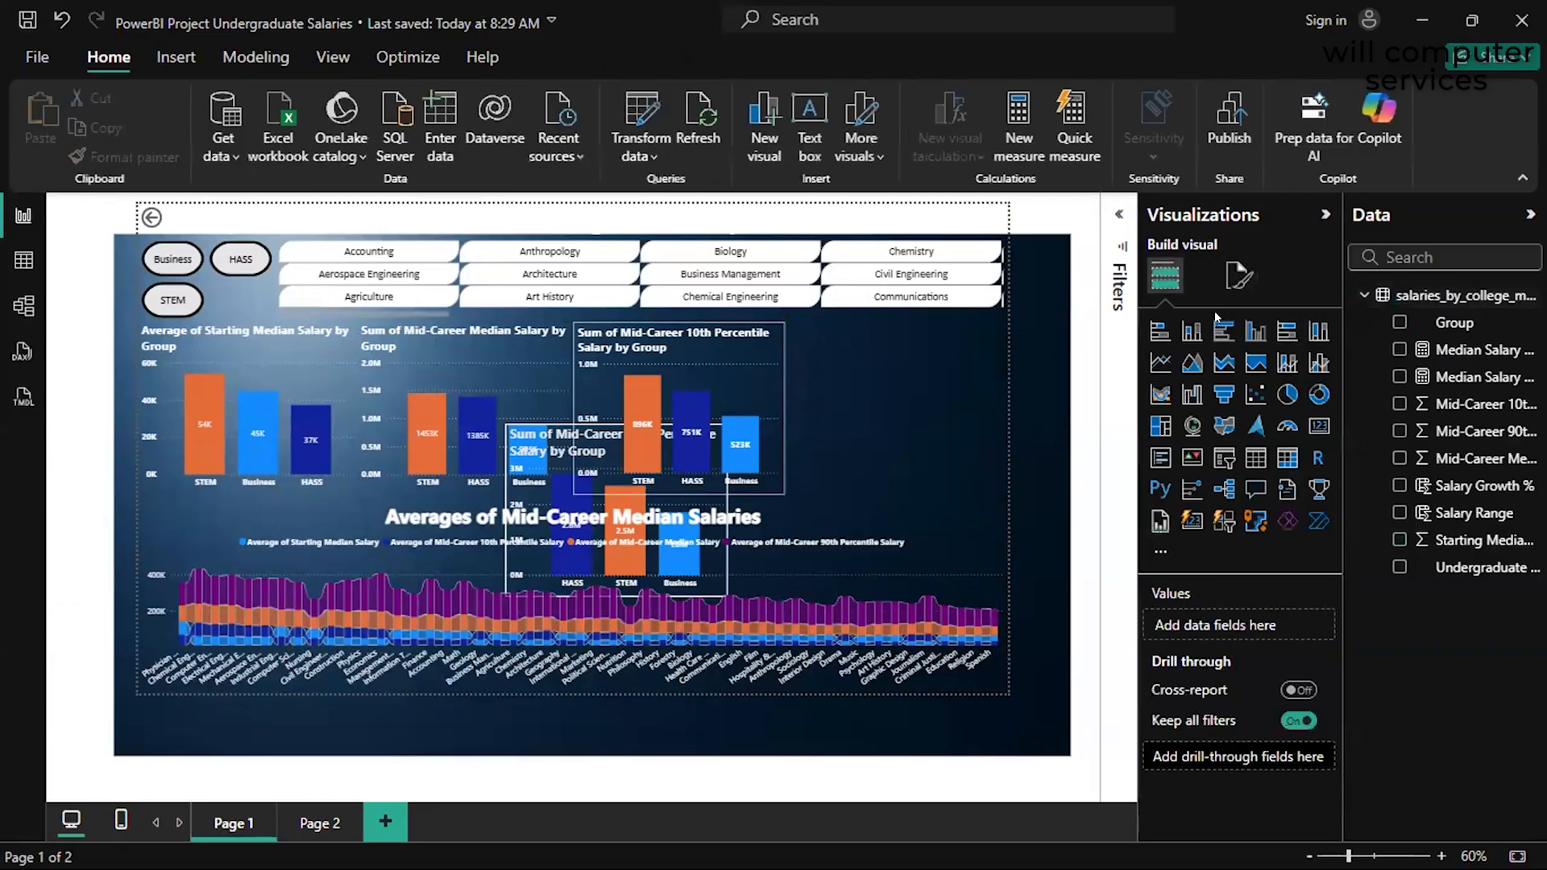
Add a clustered column chart with Starting Median Salary on the Y-axis and Group on the X-axis
click(1255, 330)
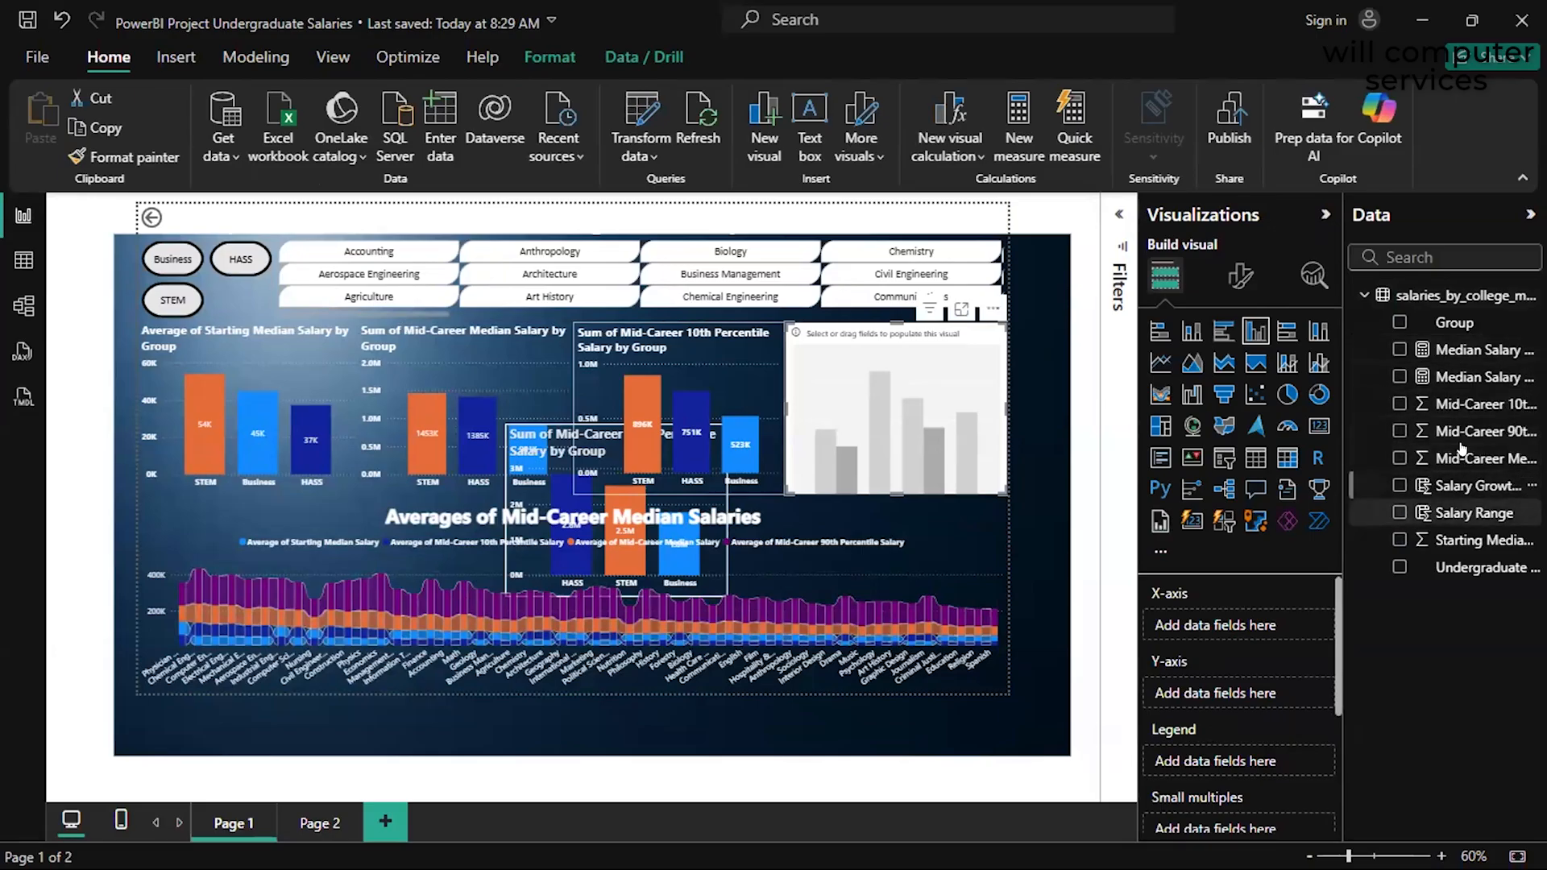
drag(1460, 538, 1196, 691)
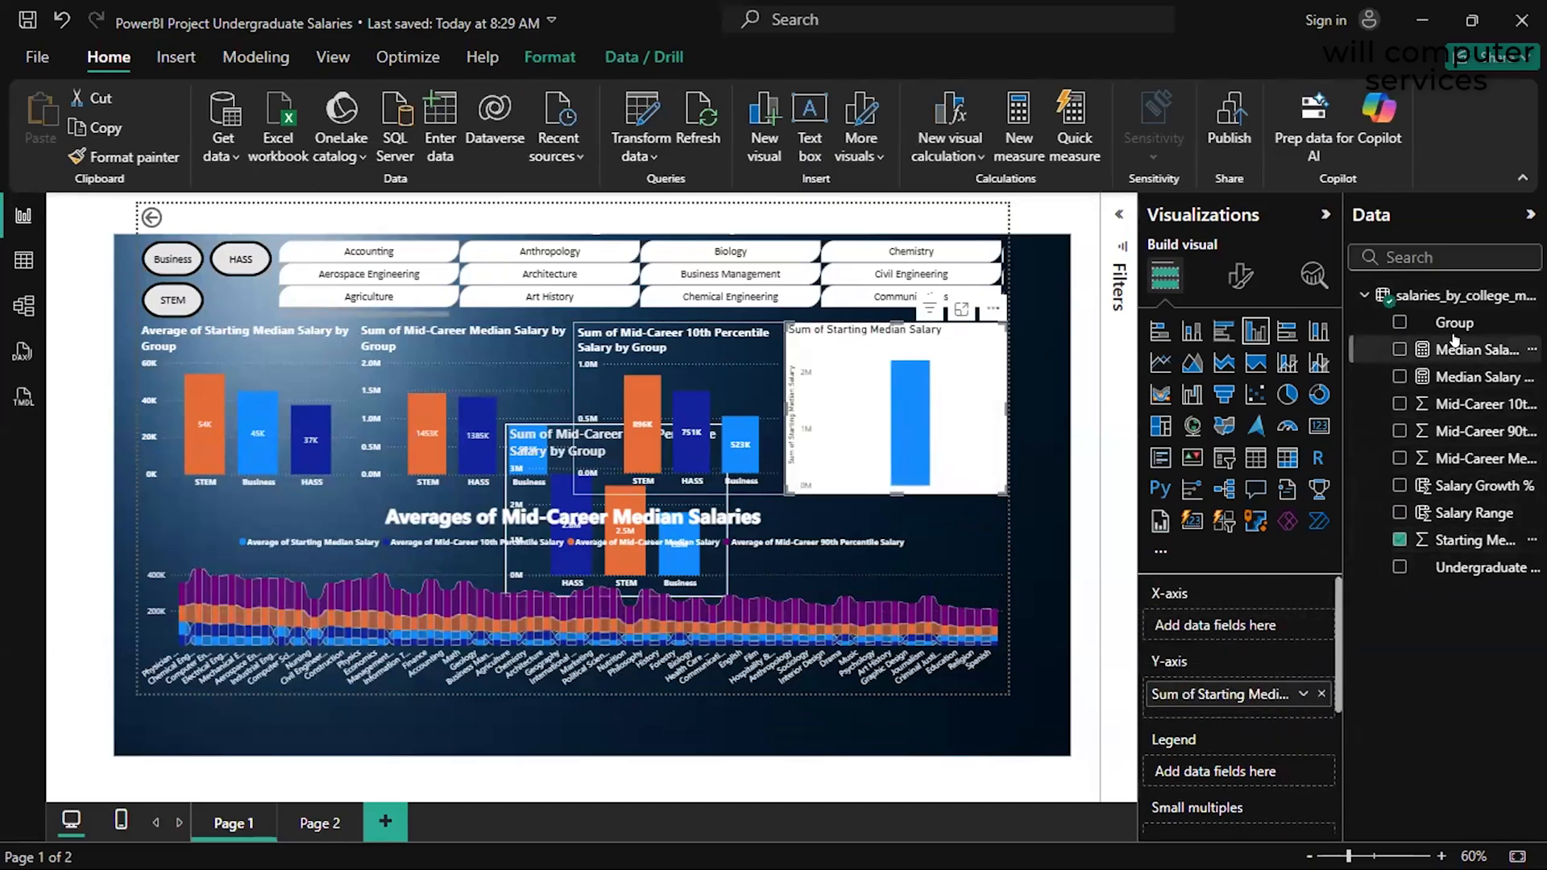
drag(1454, 322, 1245, 637)
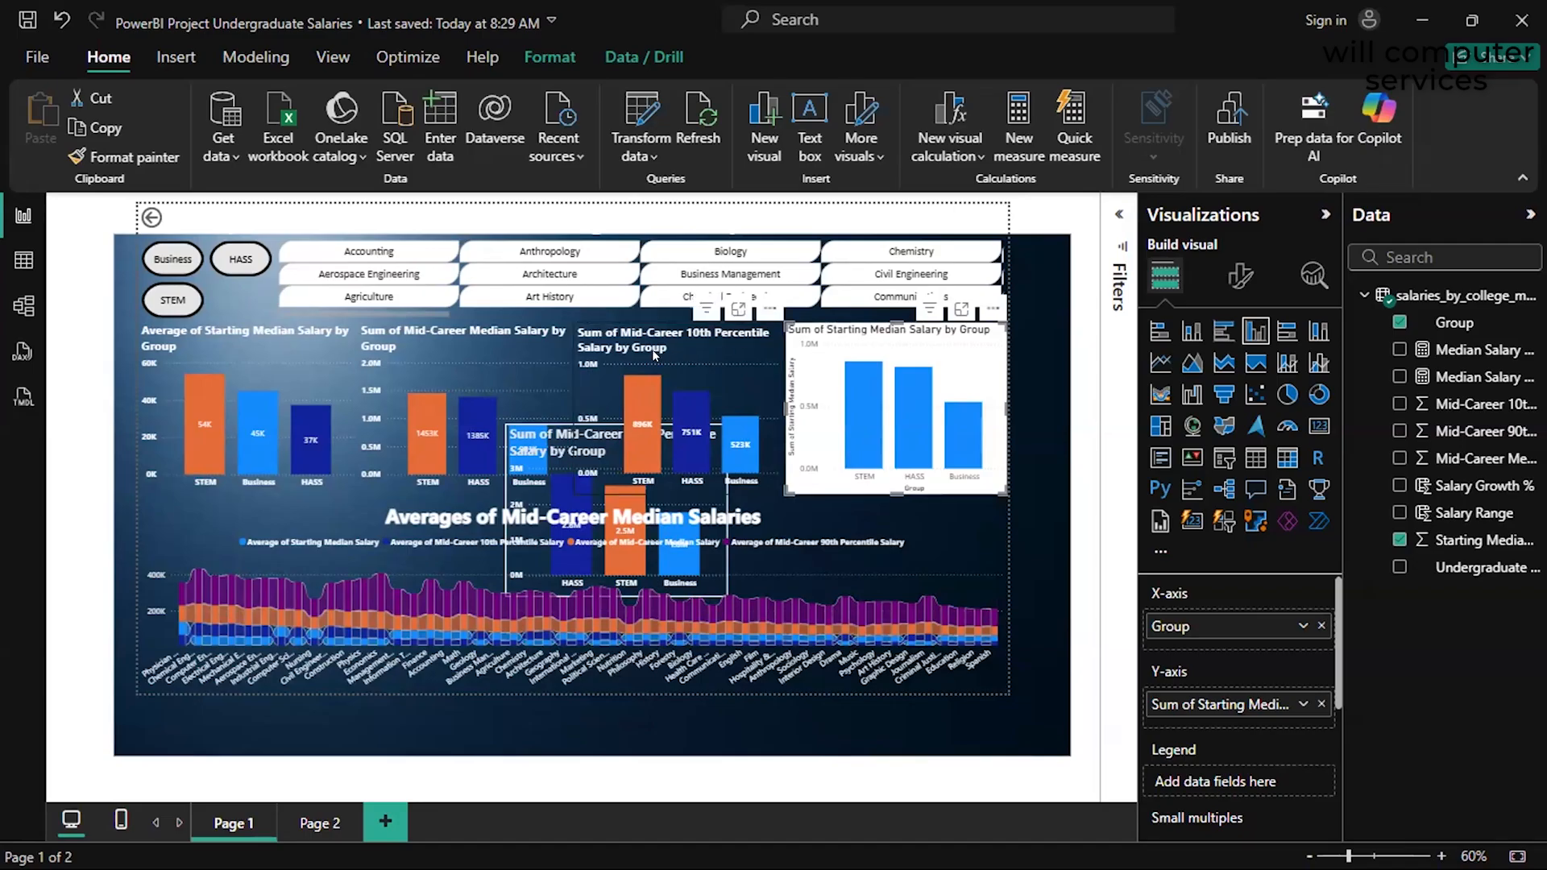
mouse_move(981, 337)
mouse_down()
mouse_move(982, 362)
mouse_move(982, 339)
mouse_up()
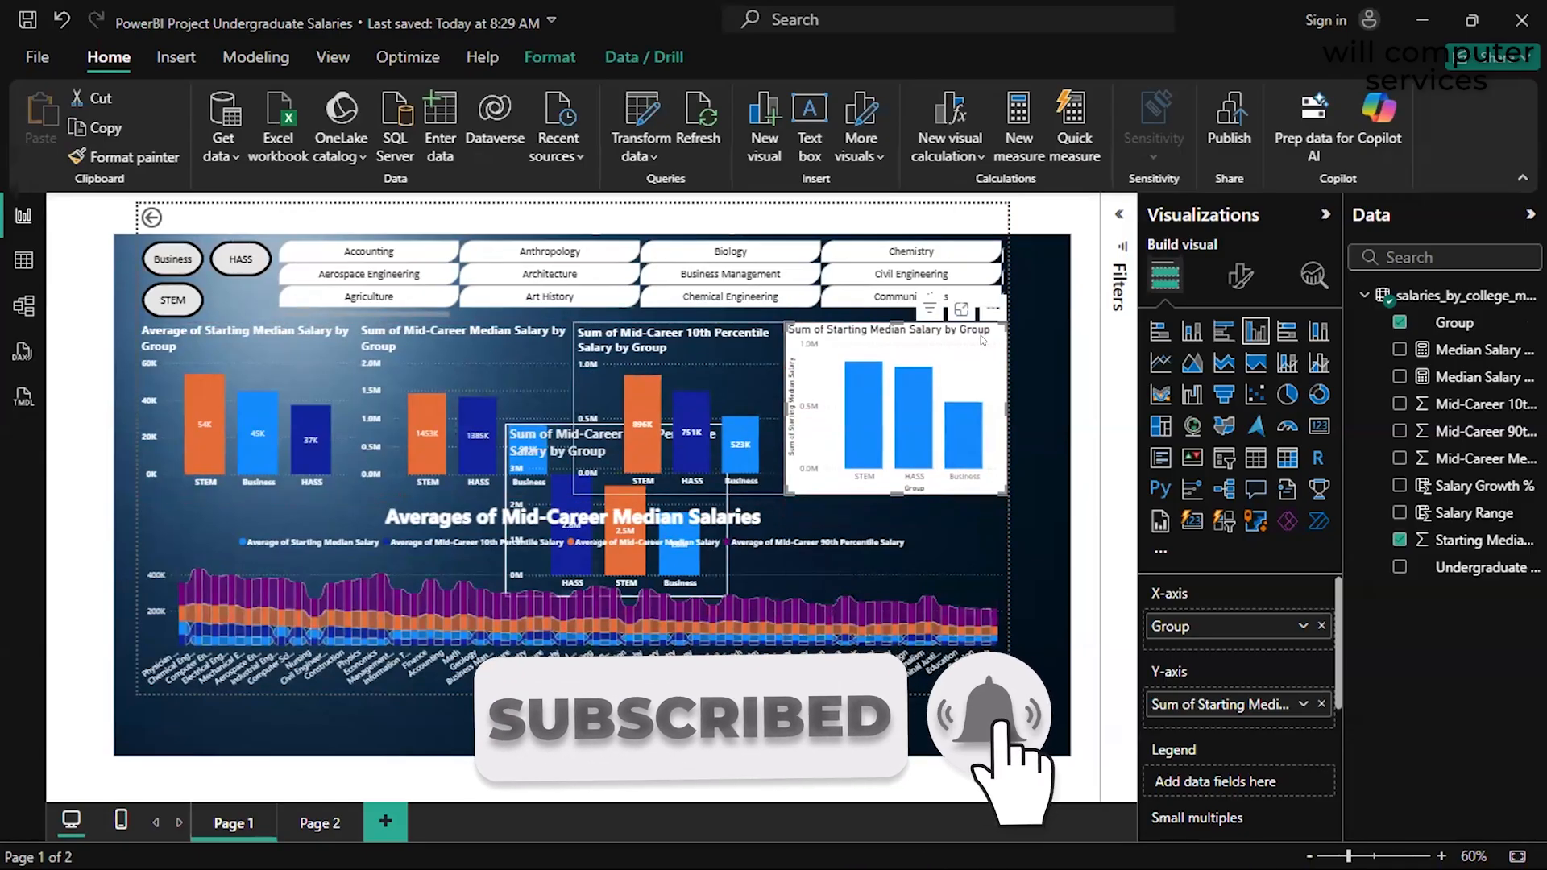